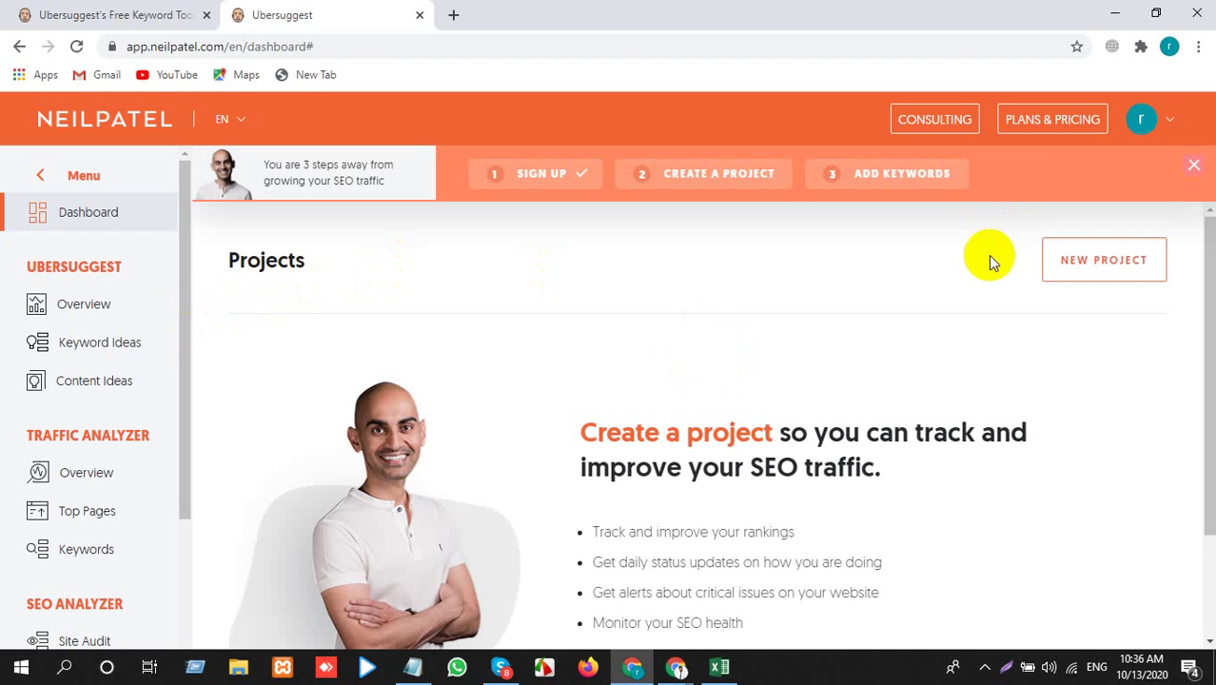
Look up "seo lead generation" for English / United States in the Ubersuggest keyword overview and dismiss the project promotion
left_click(69, 324)
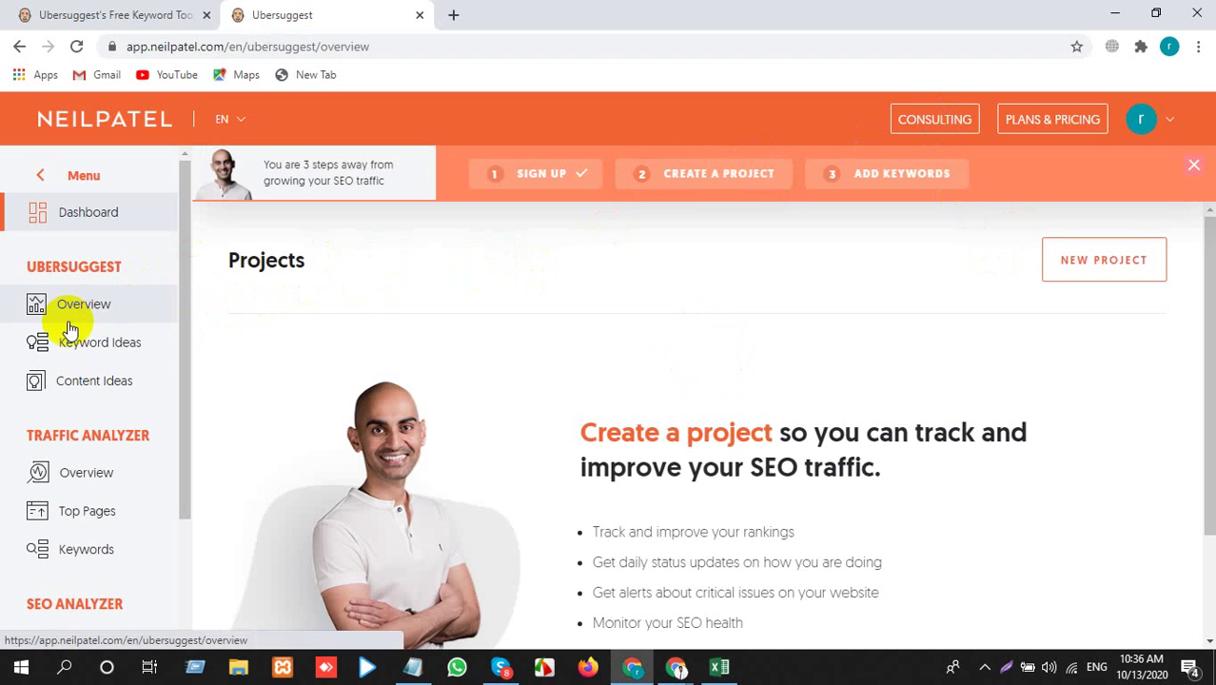
left_click(448, 252)
type("seo lead generation")
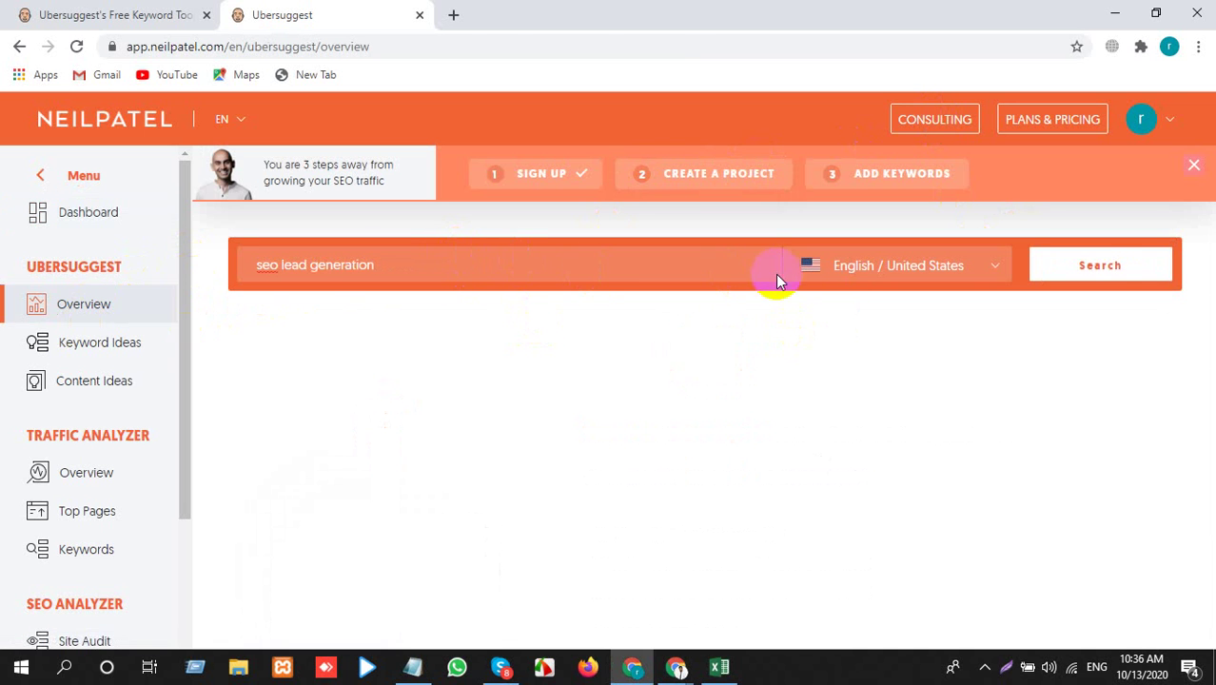
left_click(1095, 271)
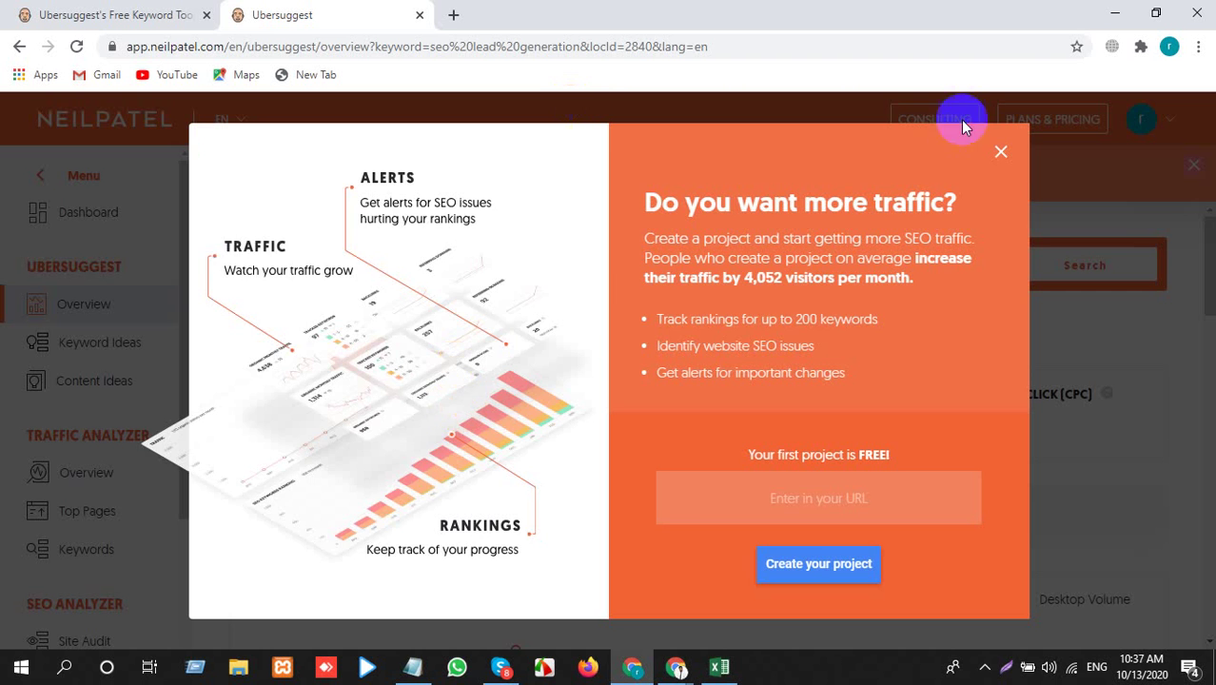
left_click(1000, 153)
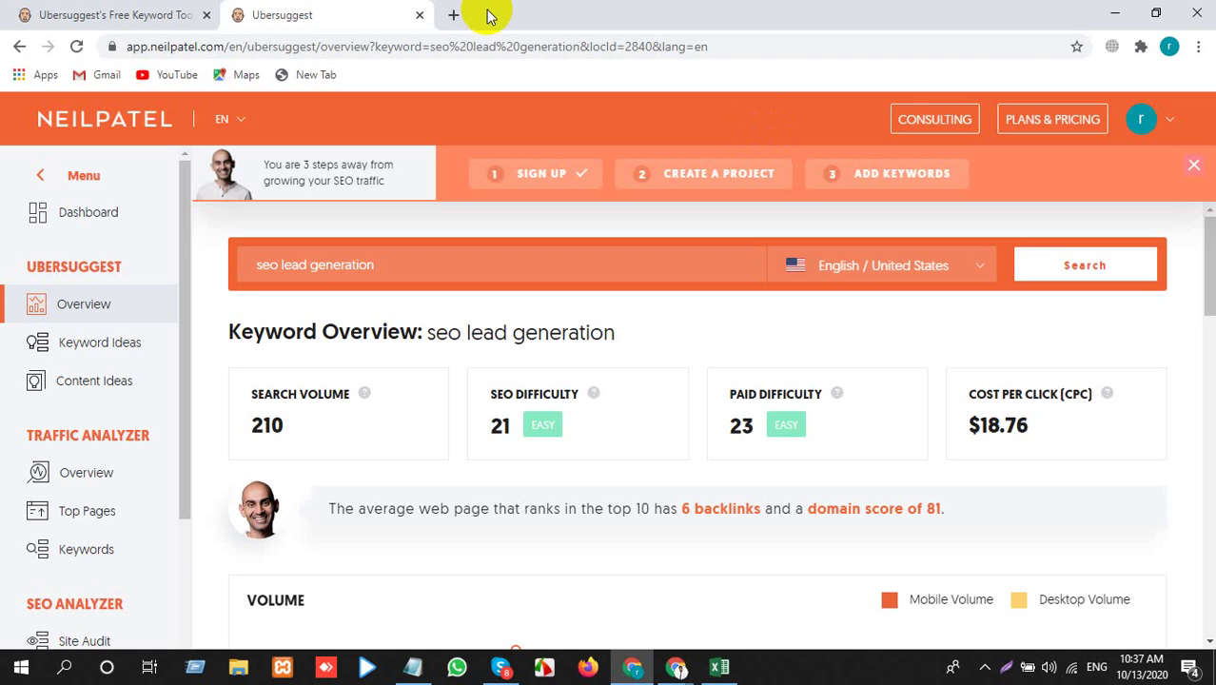
Search Google for "google trend" in a new browser tab
left_click(453, 15)
type("gogg")
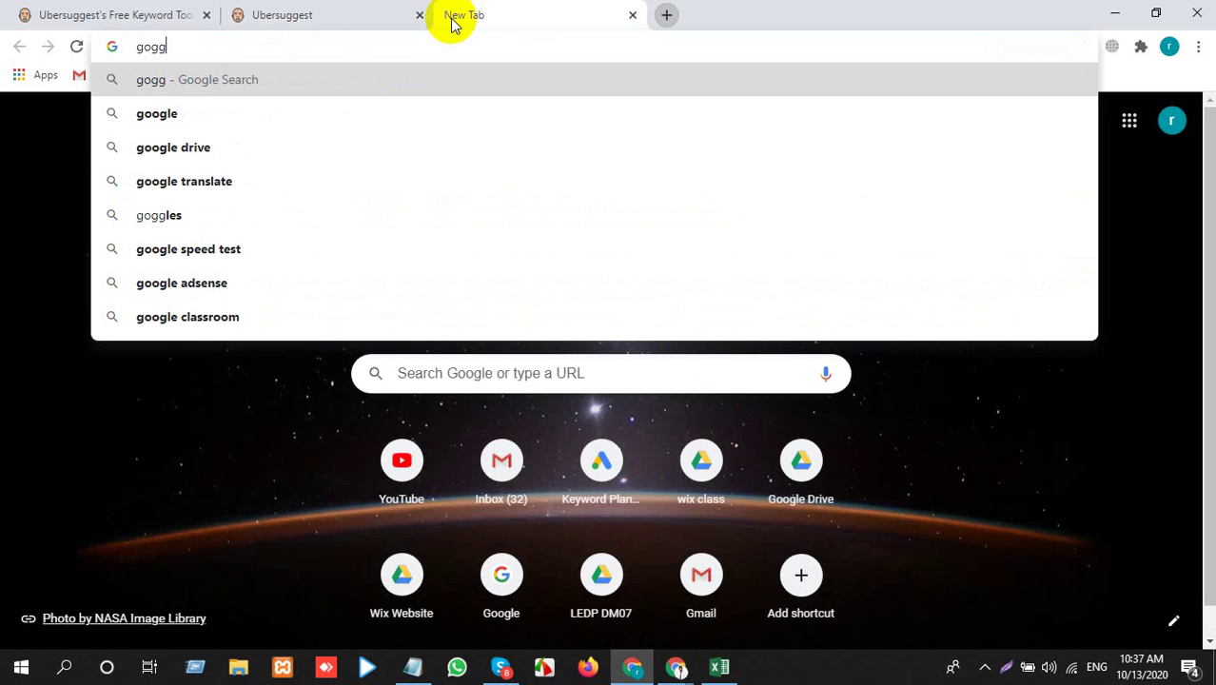
key("Down")
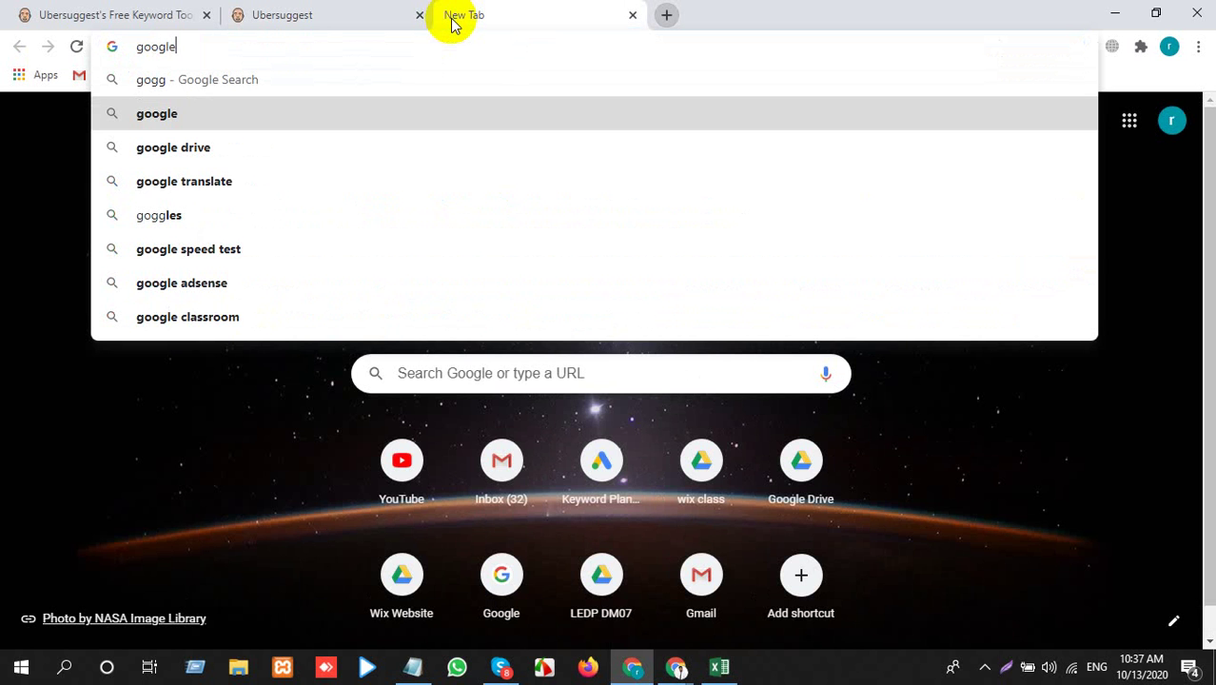
type("trend")
key("Return")
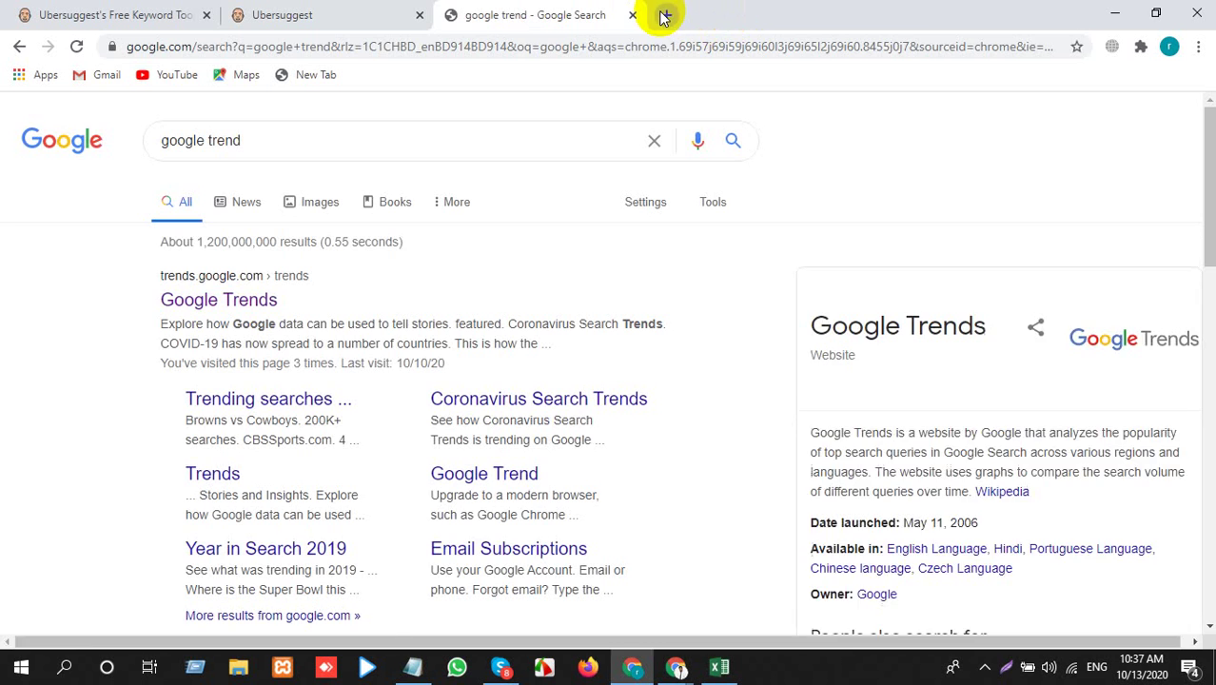
left_click(664, 16)
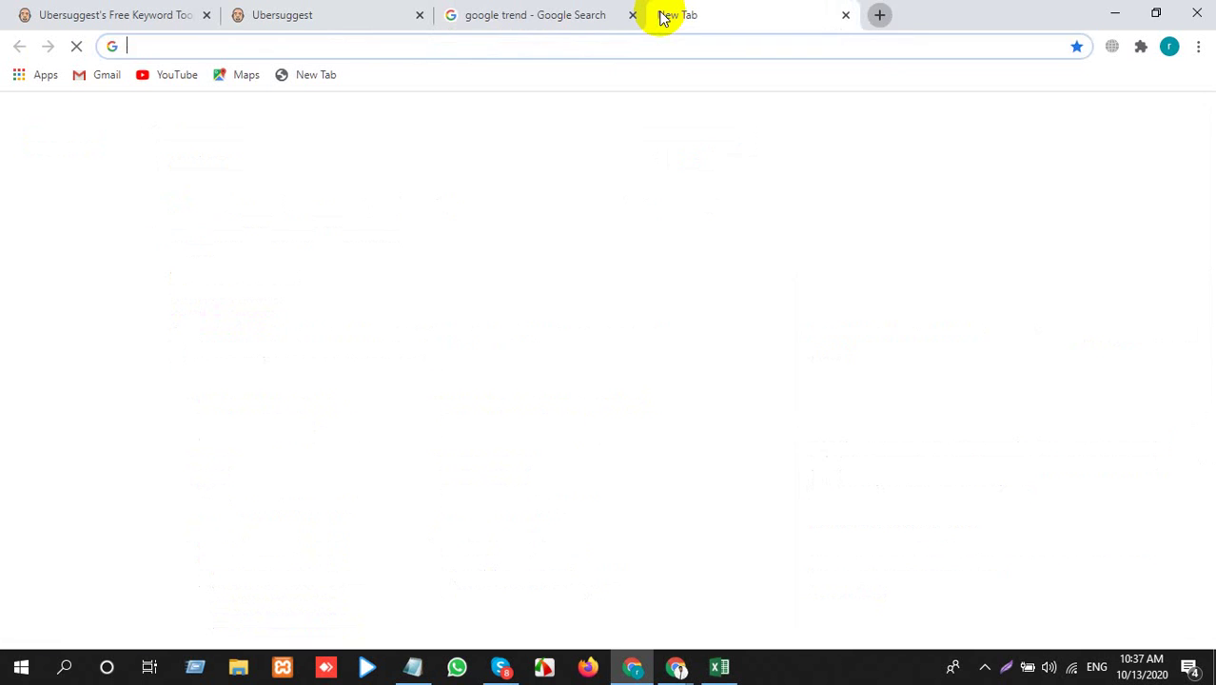
type("gogg")
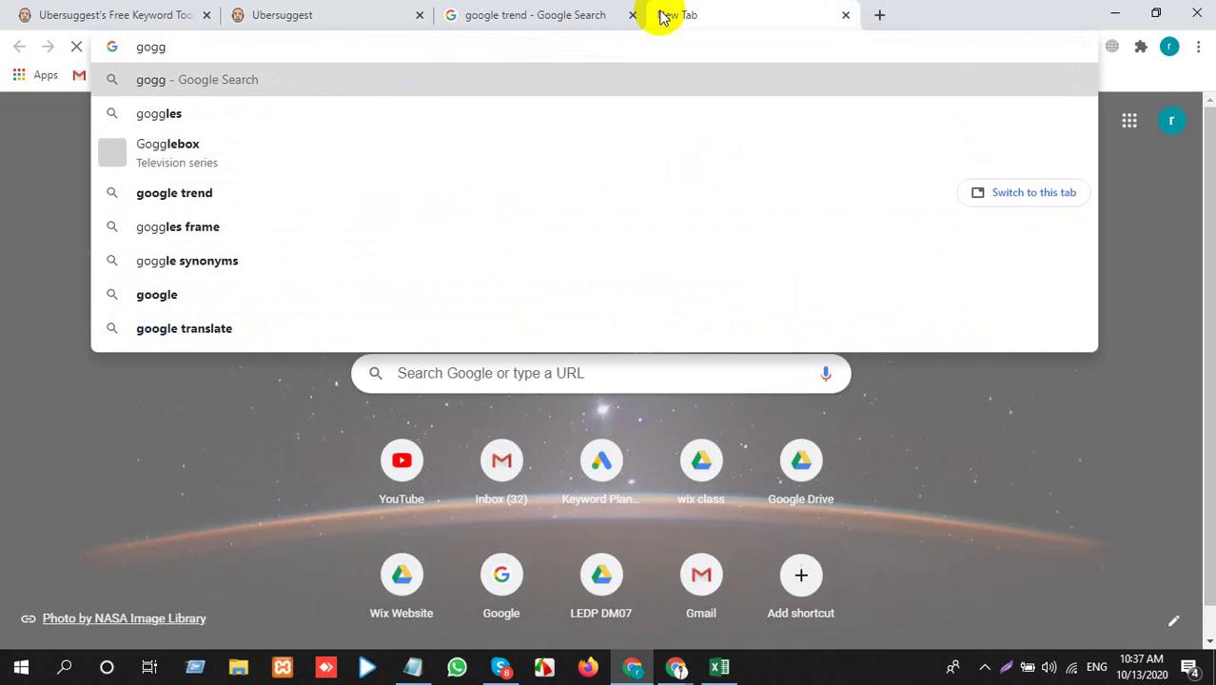
key("BackSpace")
key("BackSpace")
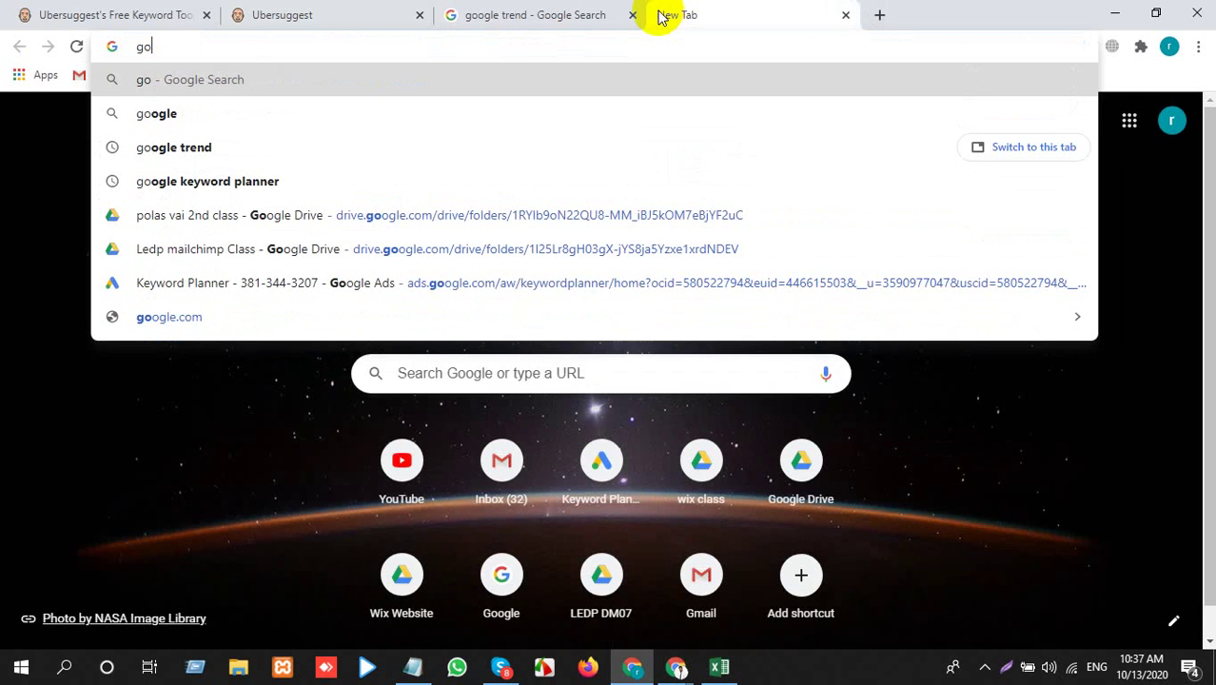
left_click(338, 214)
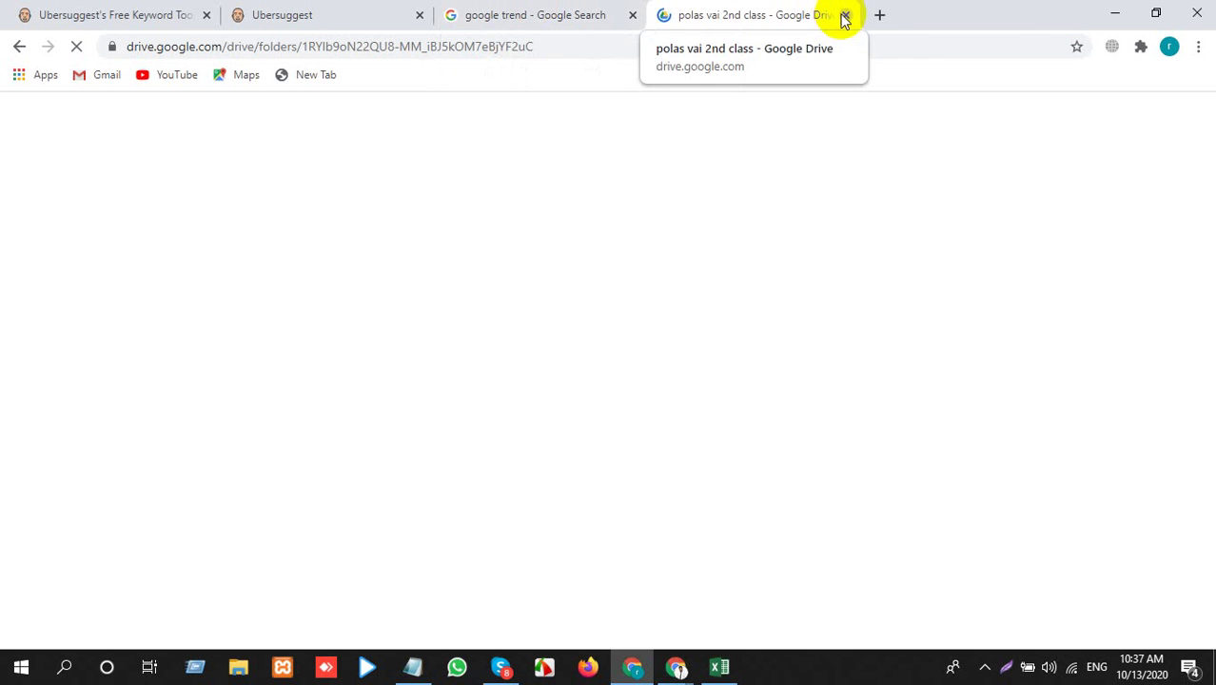
left_click(843, 16)
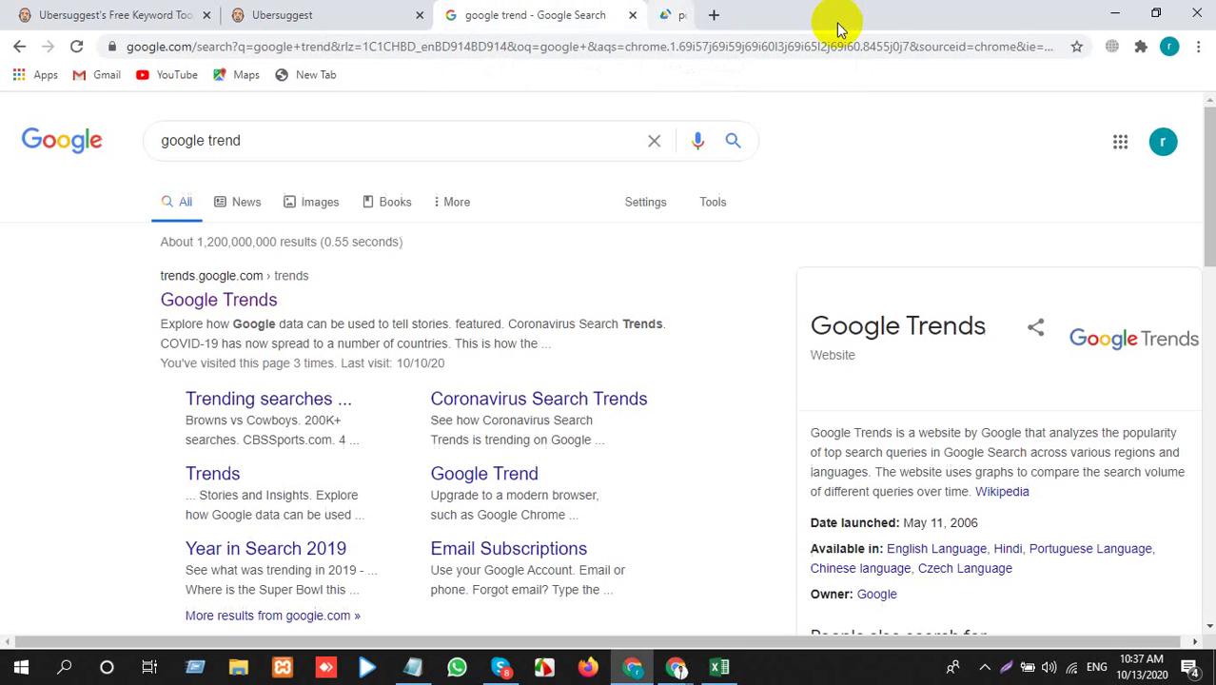
Search Google for "google keyword planner" in another new browser tab
left_click(671, 14)
type("tg")
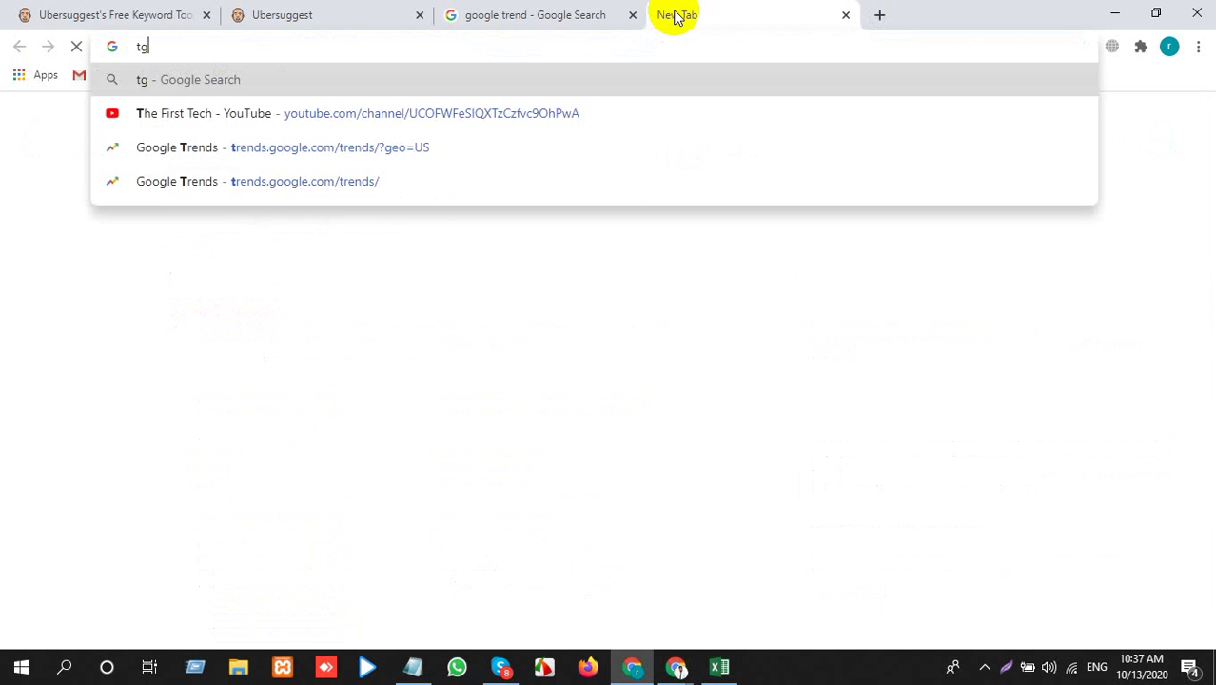
key("BackSpace")
key("BackSpace")
type("g")
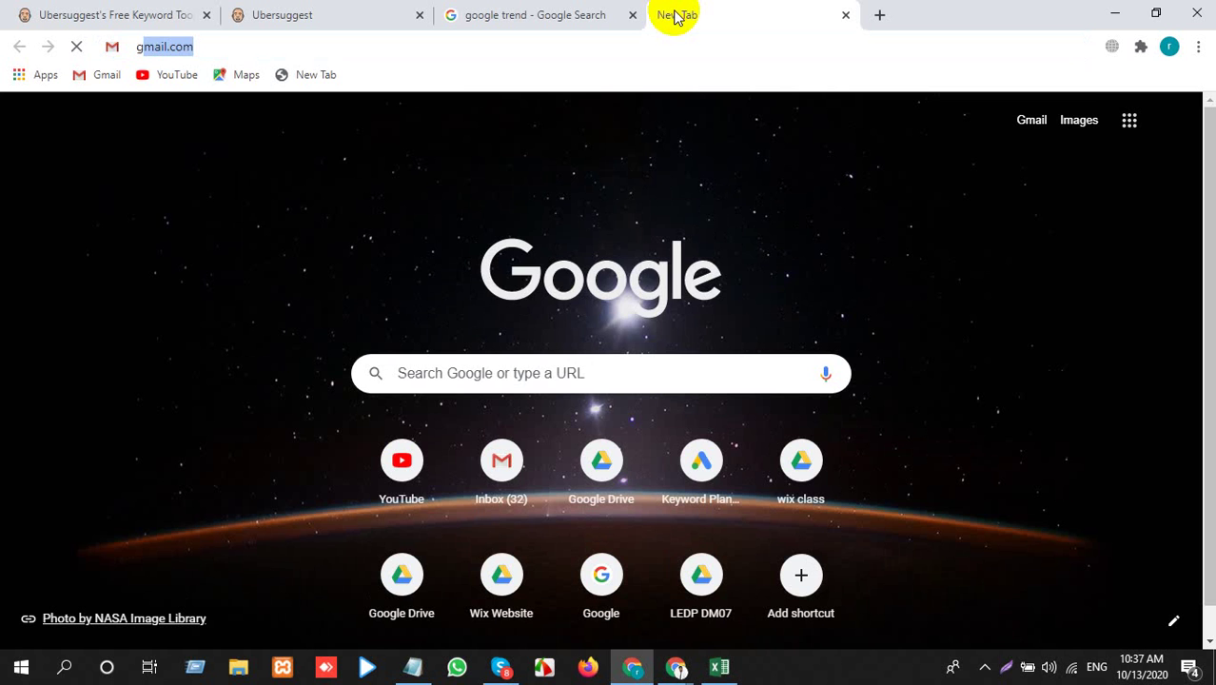
type("oogle")
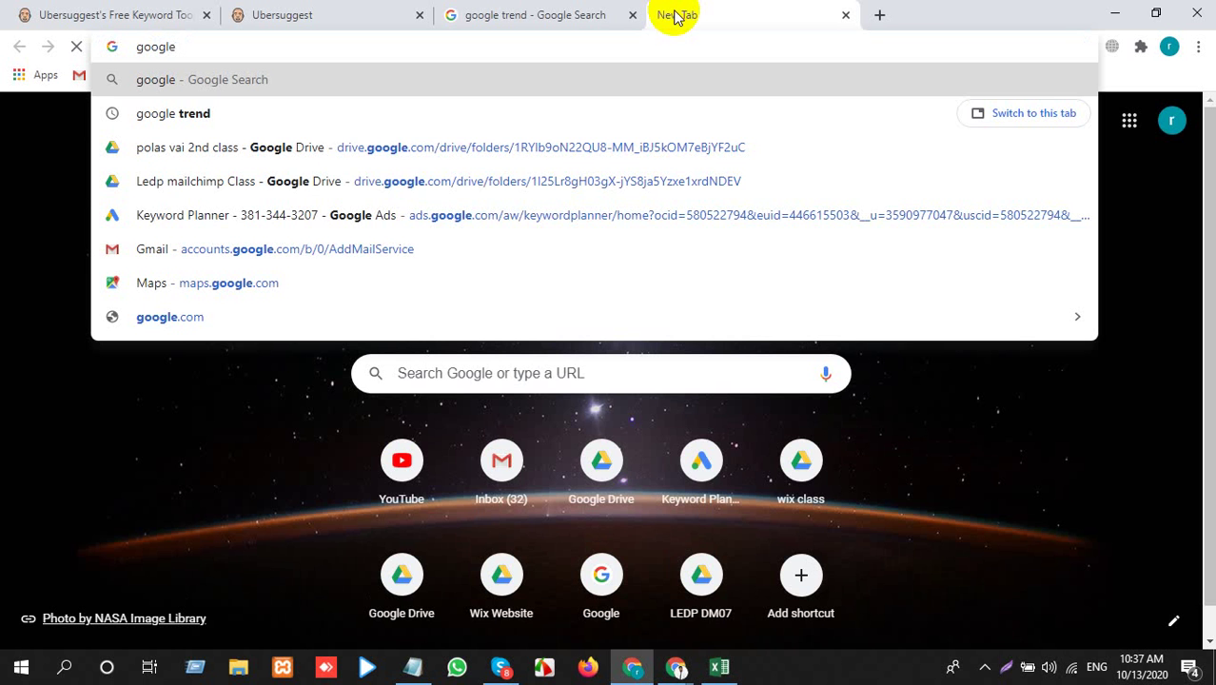
type(" key")
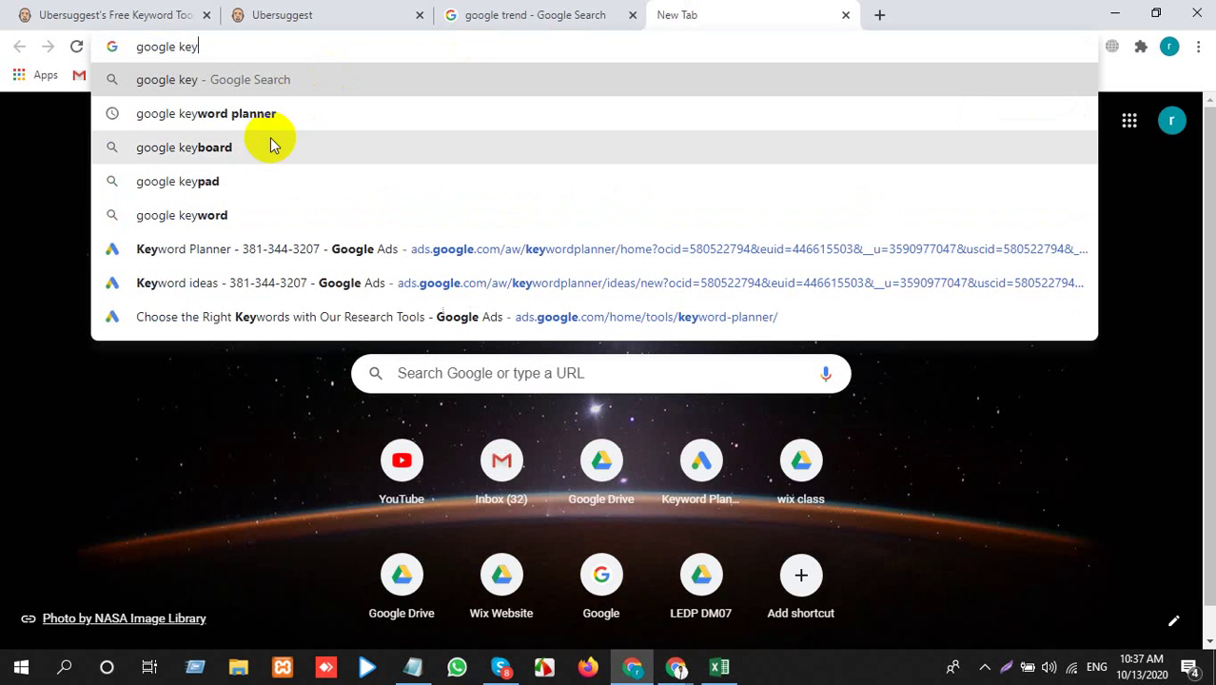
key("Down")
key("Return")
Open the Google Trends site and the Google Ads keyword research tools page from their search results
left_click(508, 14)
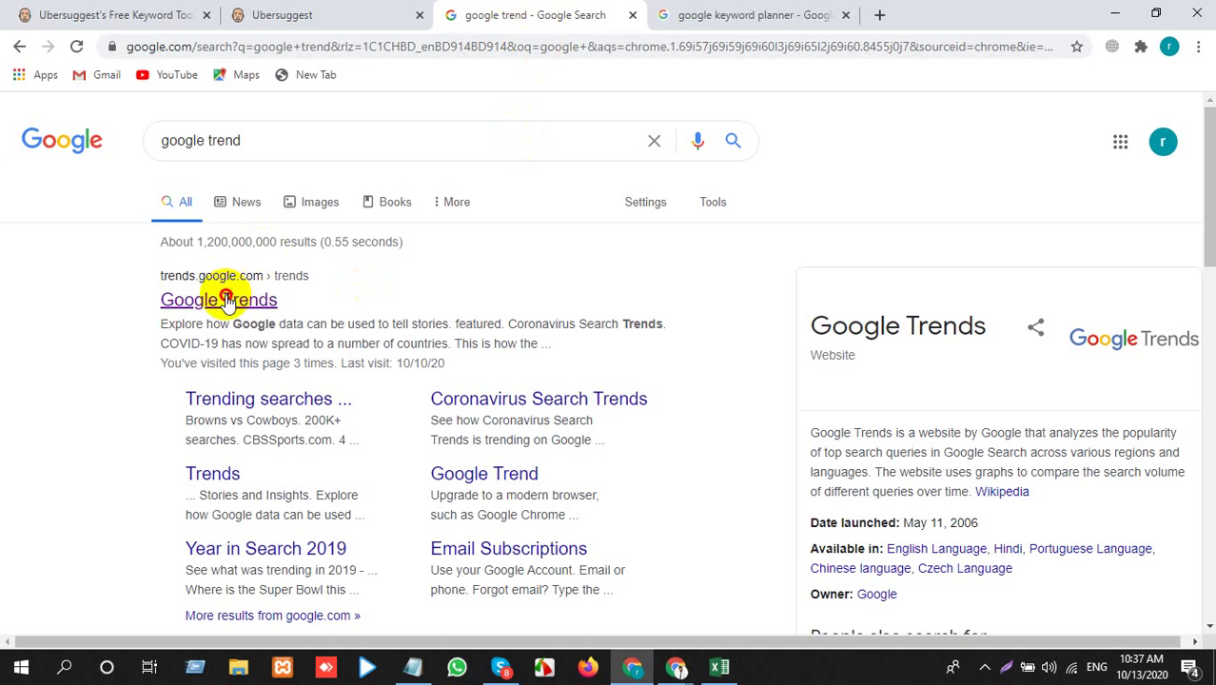
left_click(219, 297)
left_click(747, 14)
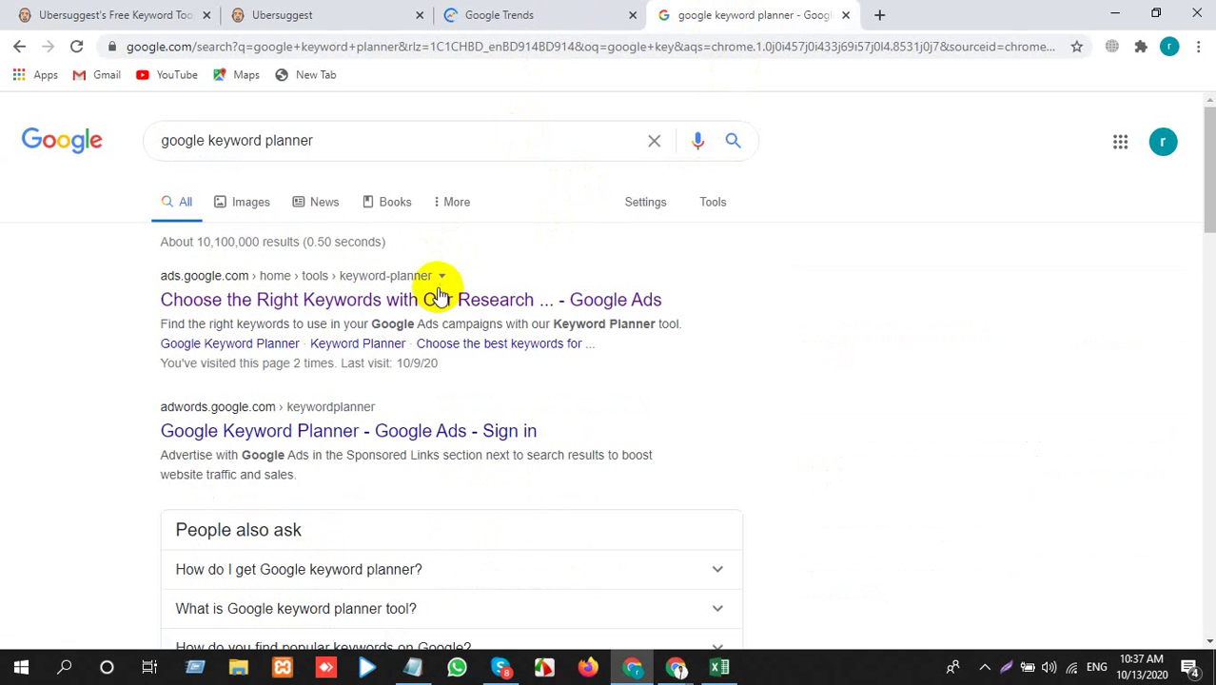
Explore the search term "seo lead generation" in Google Trends for the United States
left_click(549, 10)
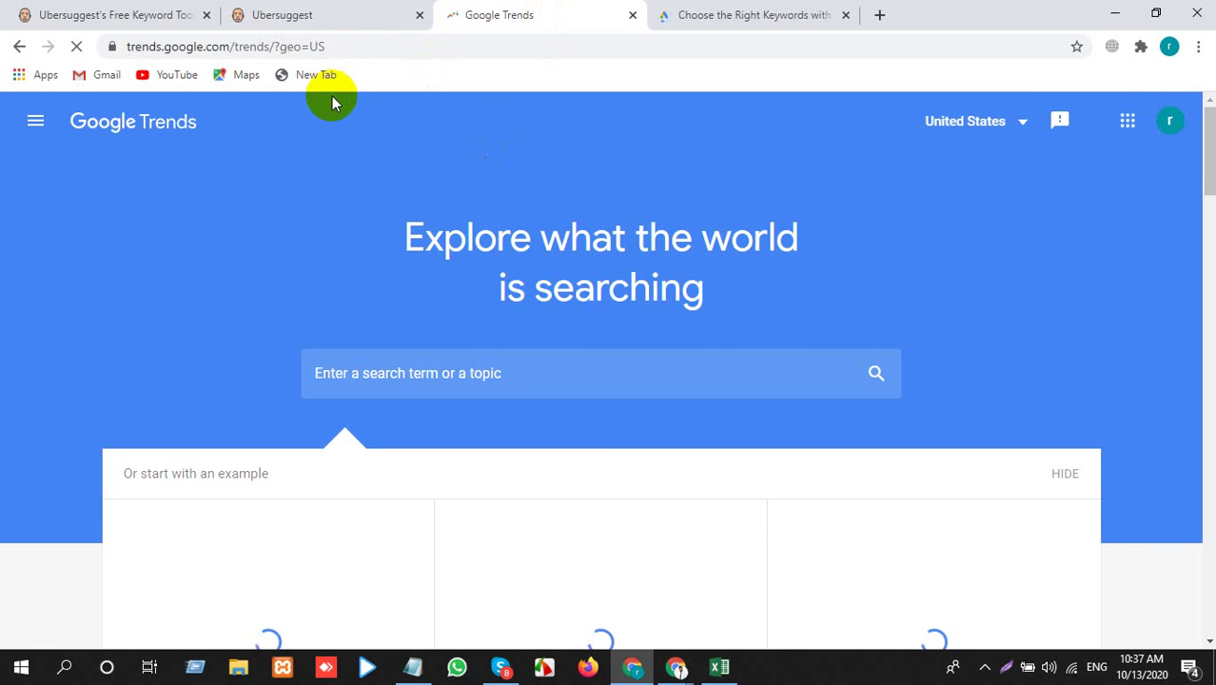
key("alt+Tab")
key("alt+Tab")
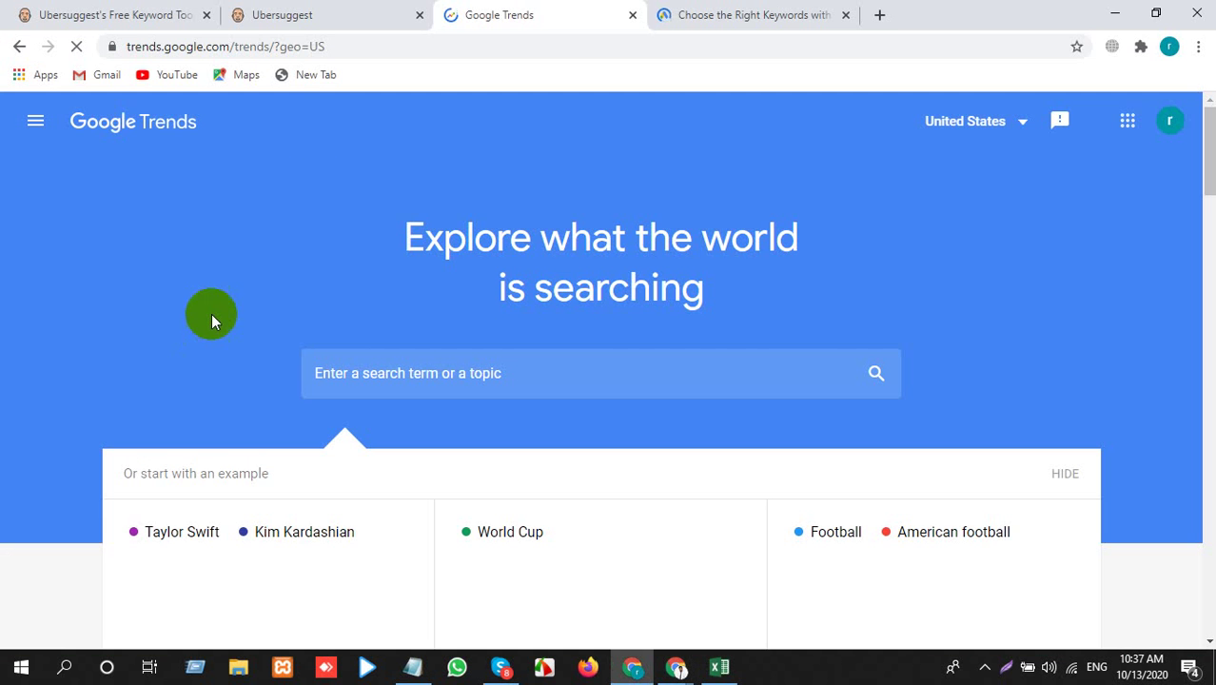
left_click(434, 373)
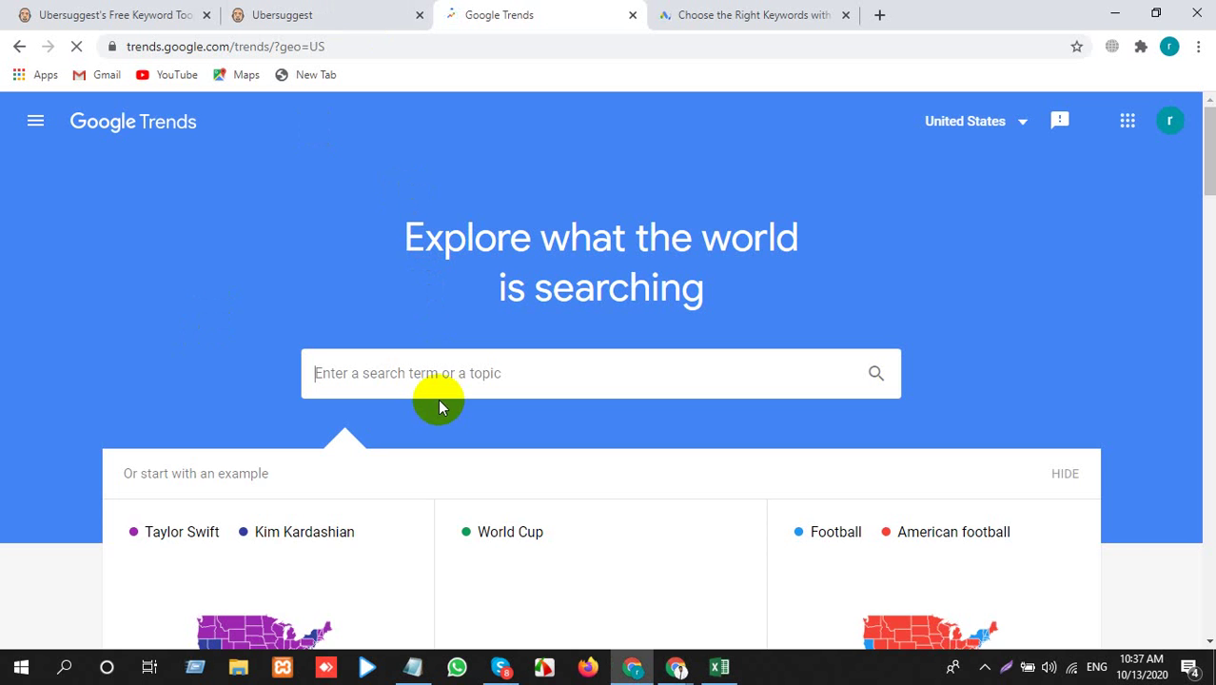
type("seo lead generation")
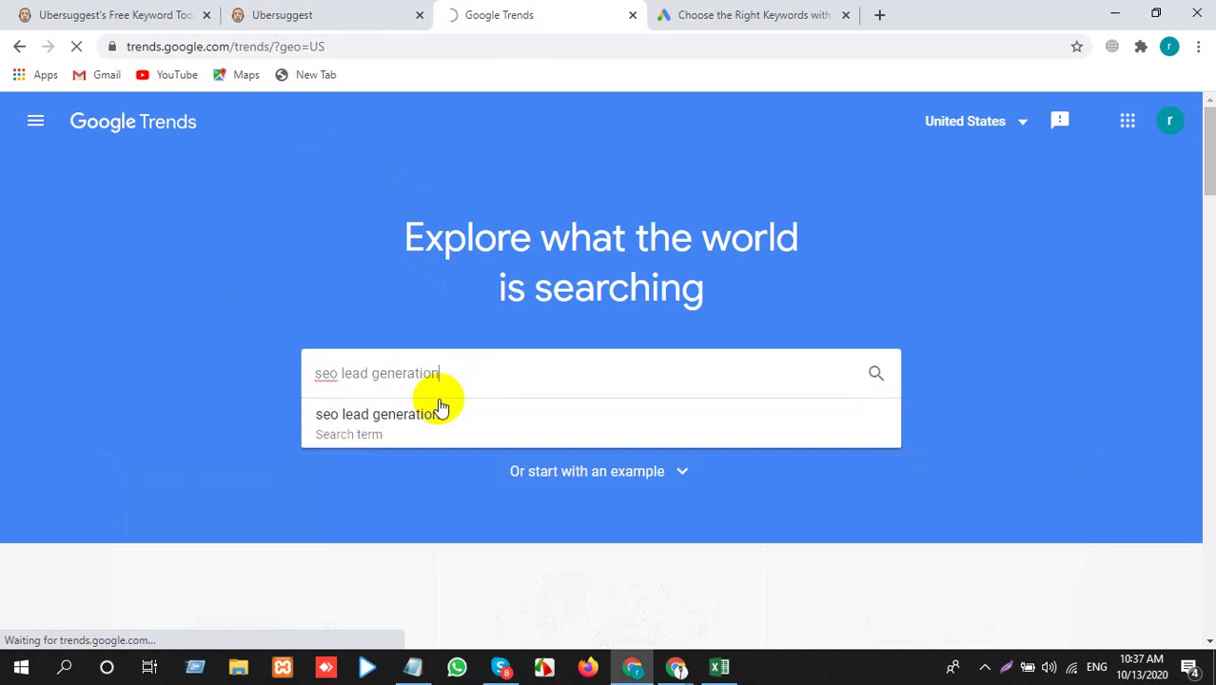
left_click(439, 409)
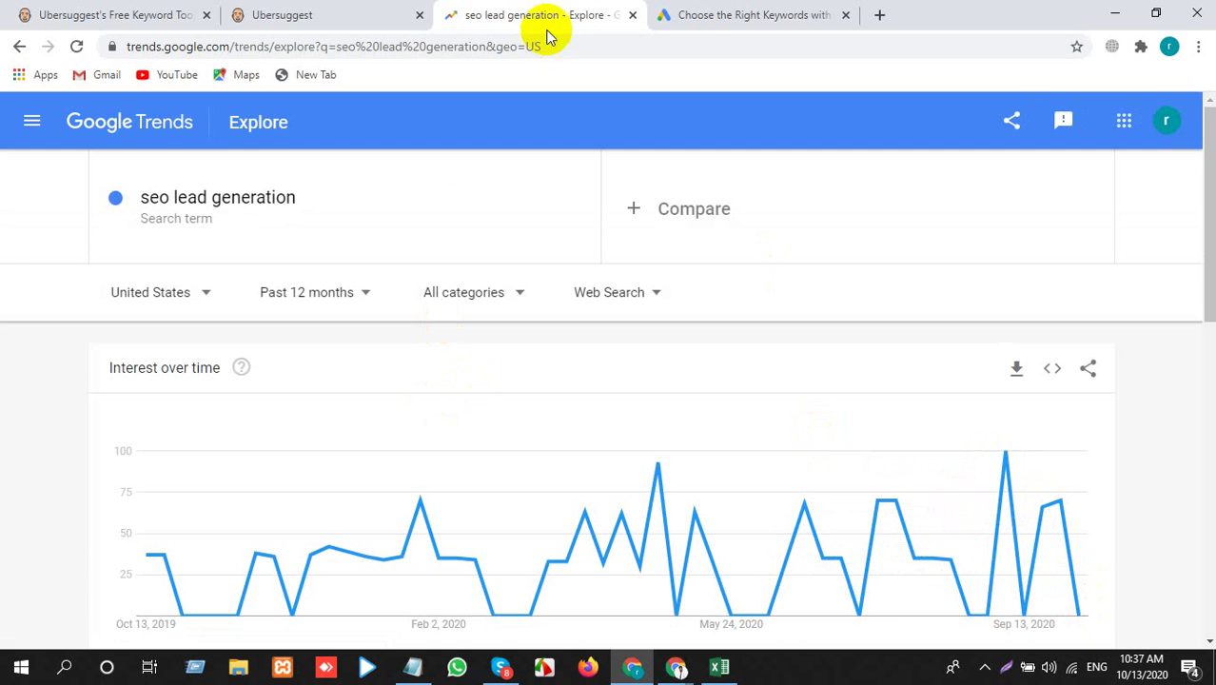
Return to the Ubersuggest overview and open the full keyword ideas list for "seo lead generation"
key("alt+Tab")
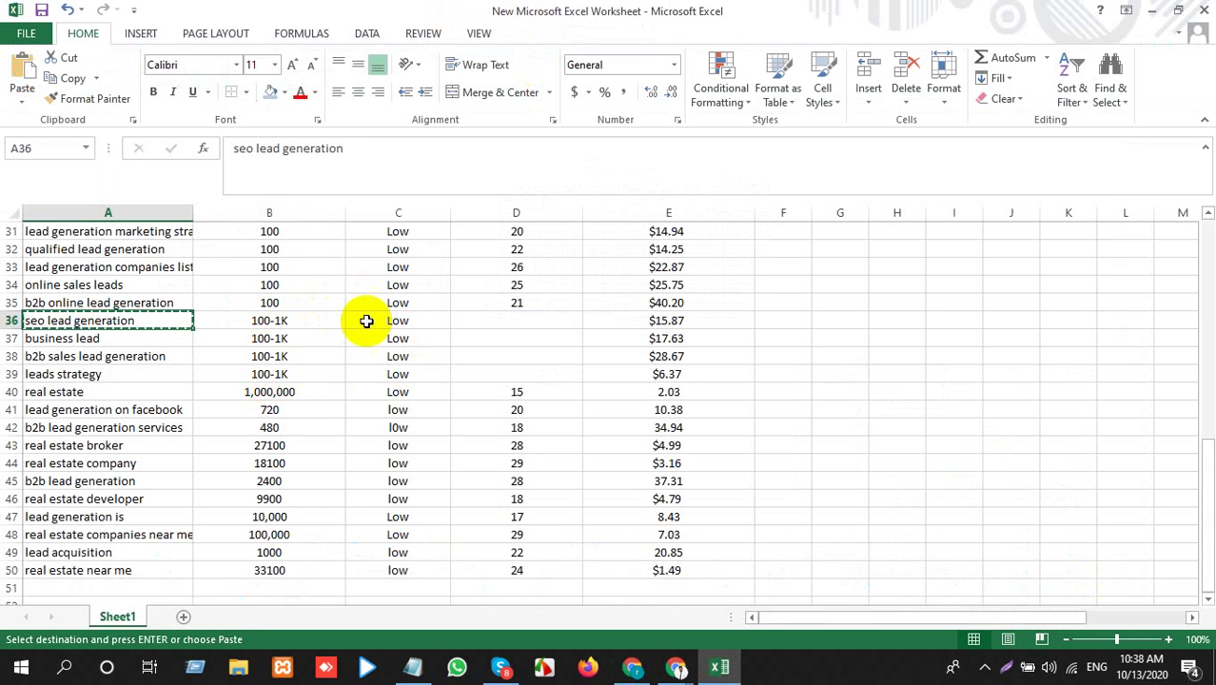
key("alt+Tab")
left_click(285, 14)
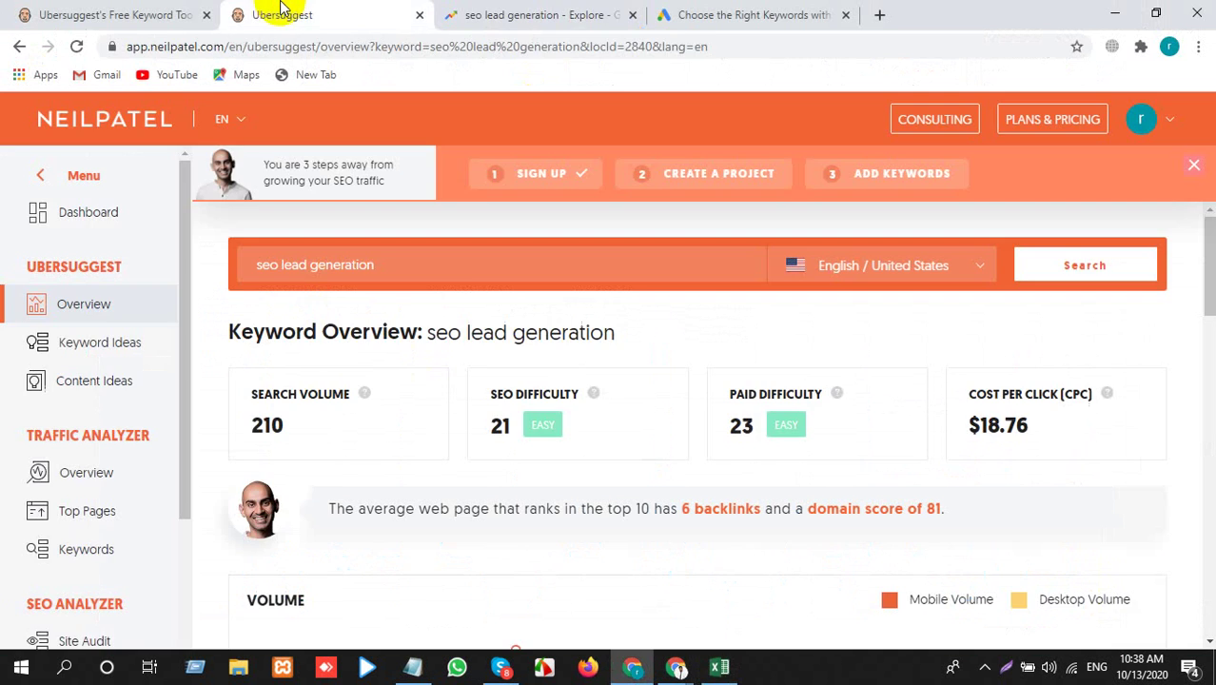
scroll(418, 427, "down", 4)
scroll(456, 430, "down", 4)
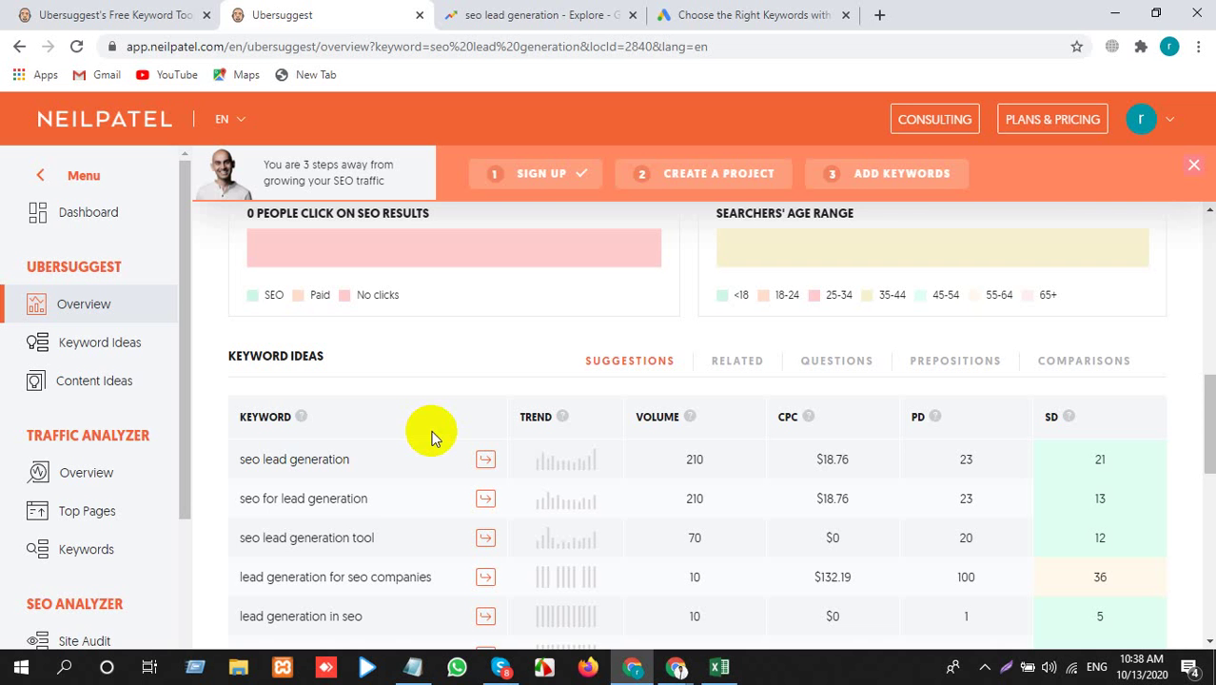
left_click(1128, 462)
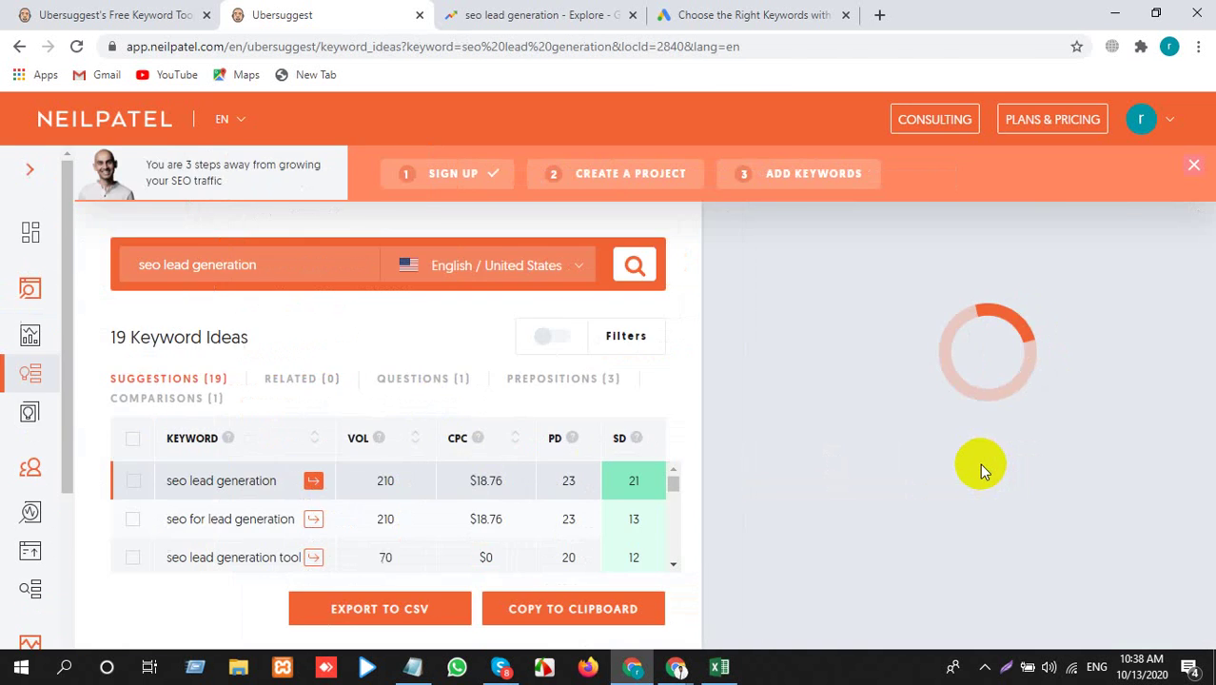
Switch to the Excel worksheet and enter 23 in cell D36 on the "seo lead generation" row
key("alt+Tab")
left_click(524, 318)
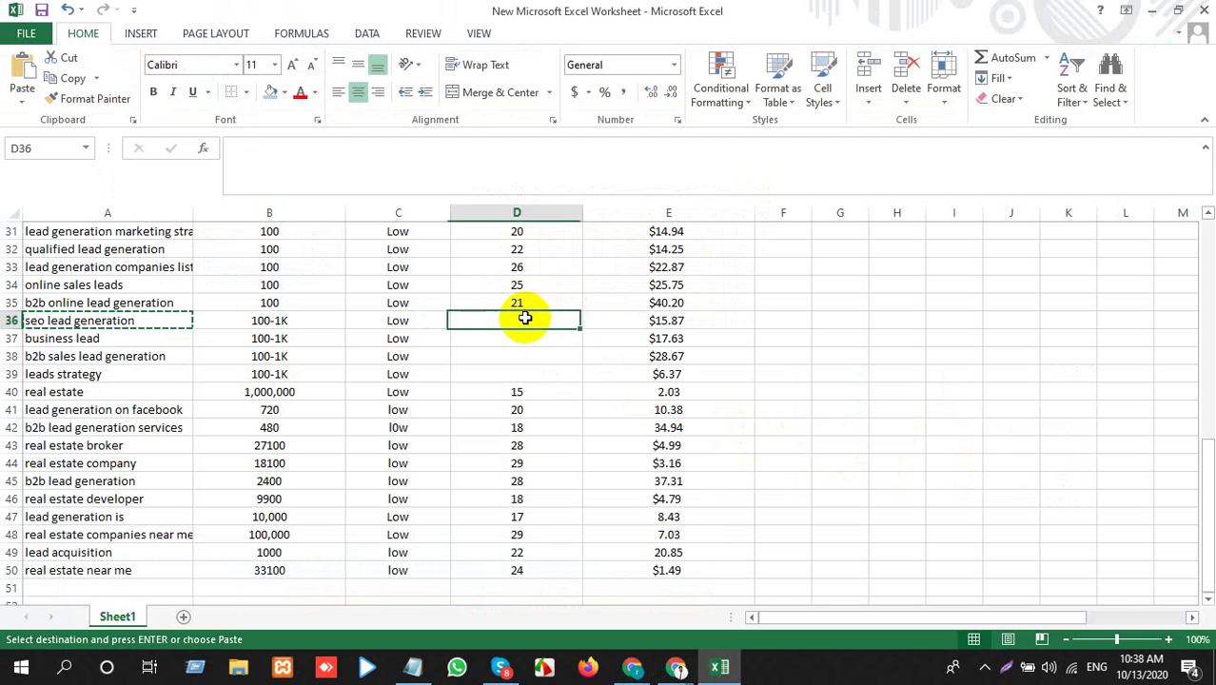
type("seo lead generation")
key("ctrl+c")
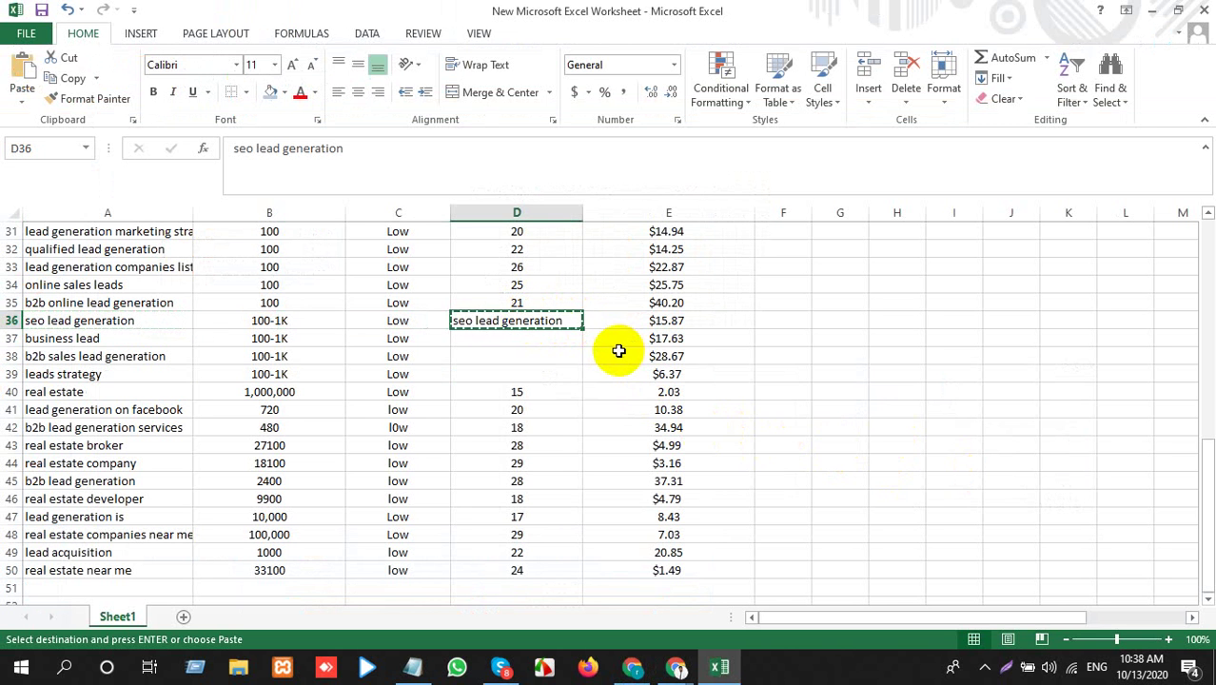
left_click(535, 305)
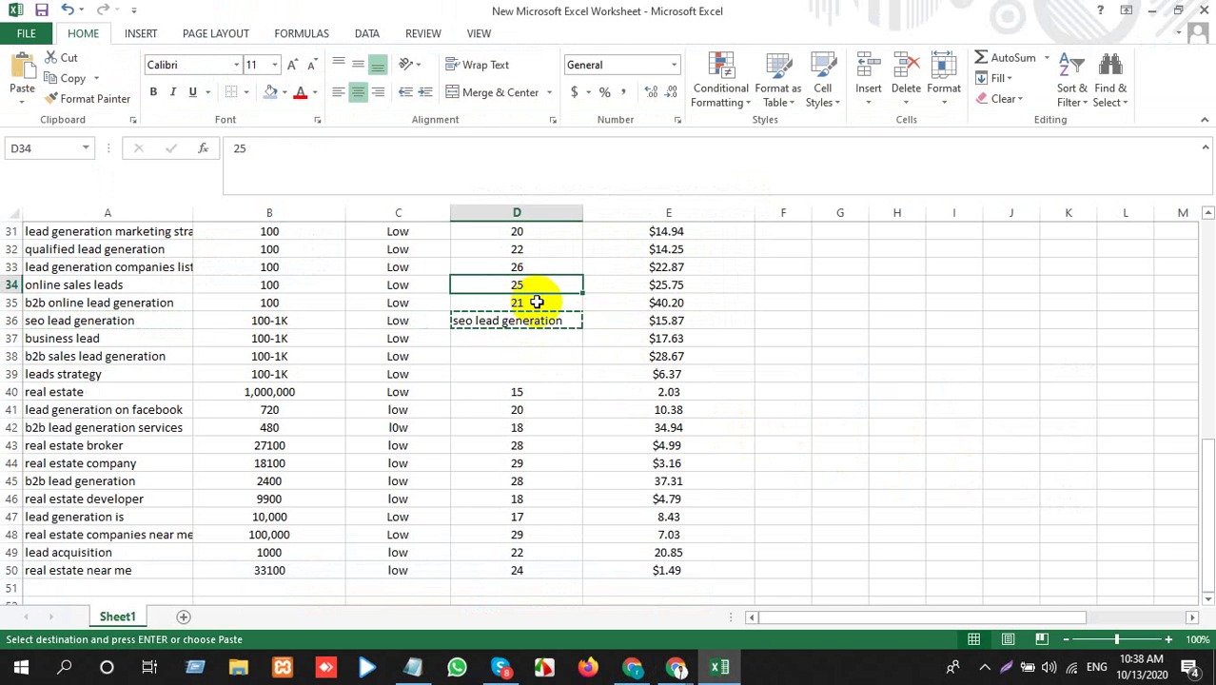
left_click(542, 319)
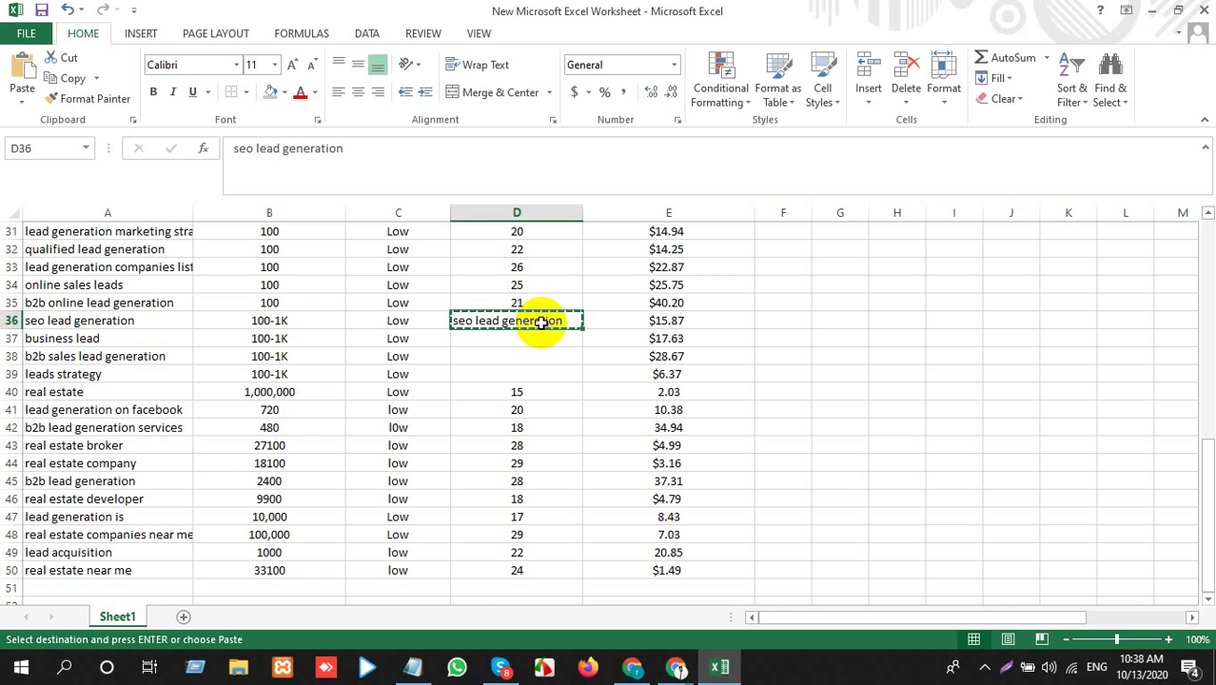
type("23")
key("BackSpace")
key("BackSpace")
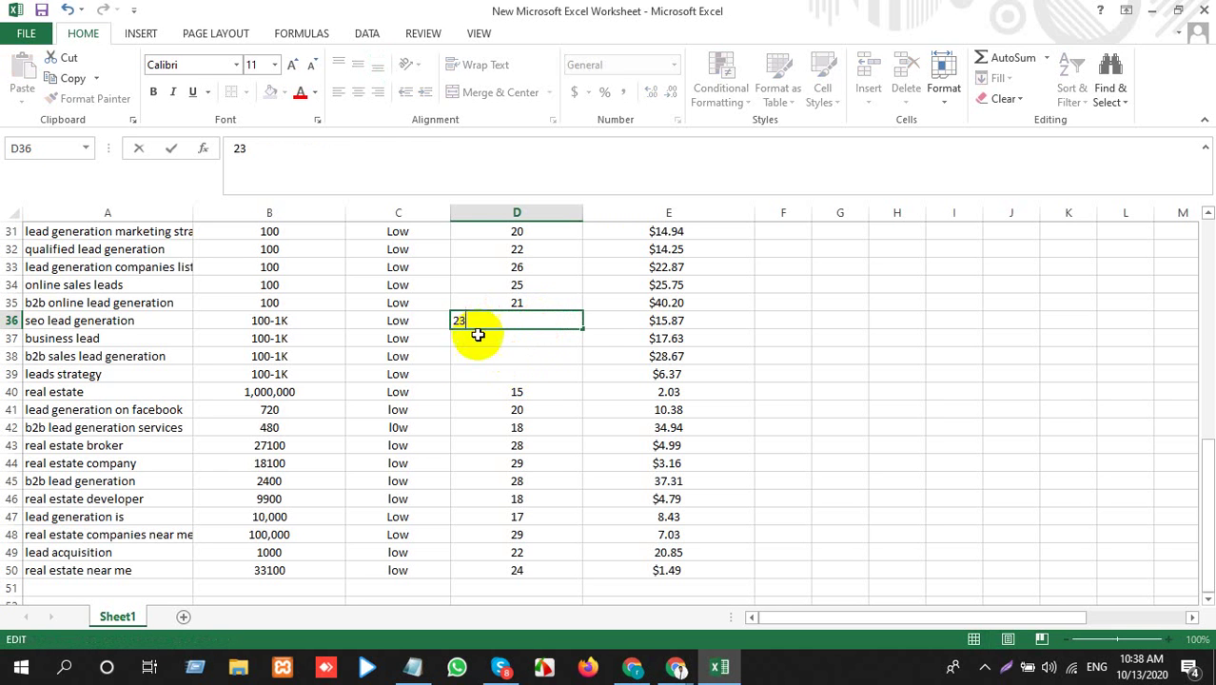
left_click(477, 352)
Switch to Ubersuggest and look through the keyword suggestions for "seo lead generation" with their volume, CPC and SD
key("alt+Tab")
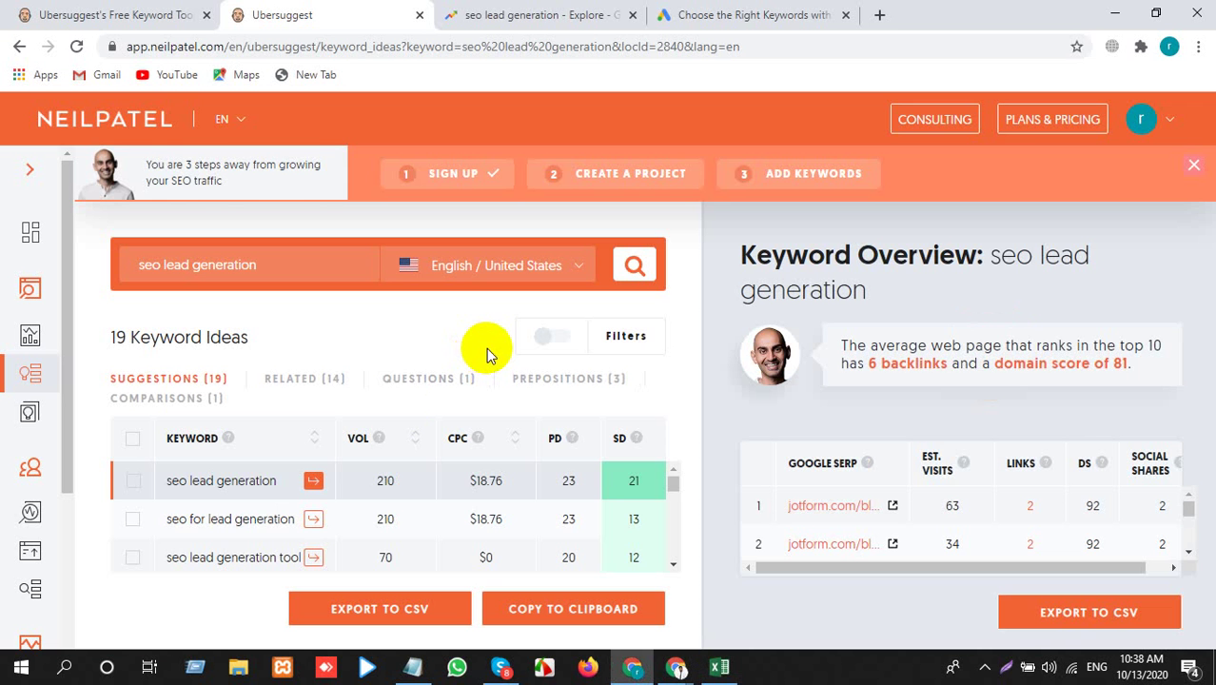
scroll(285, 495, "down", 3)
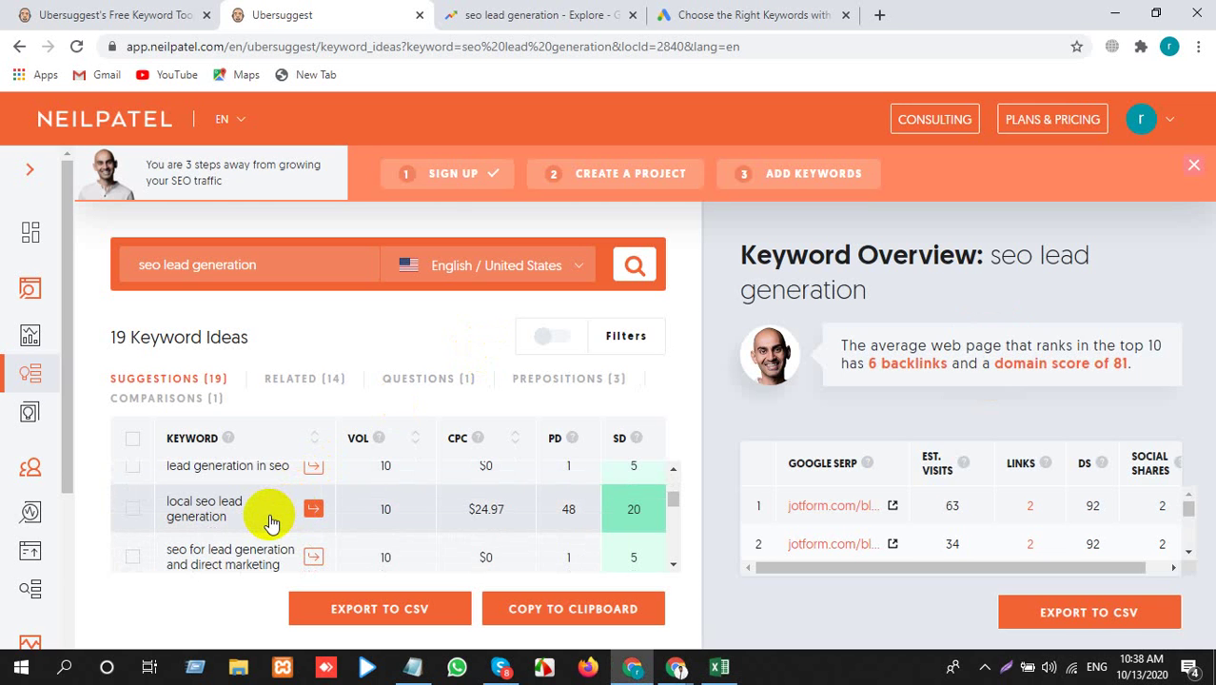
scroll(271, 523, "down", 5)
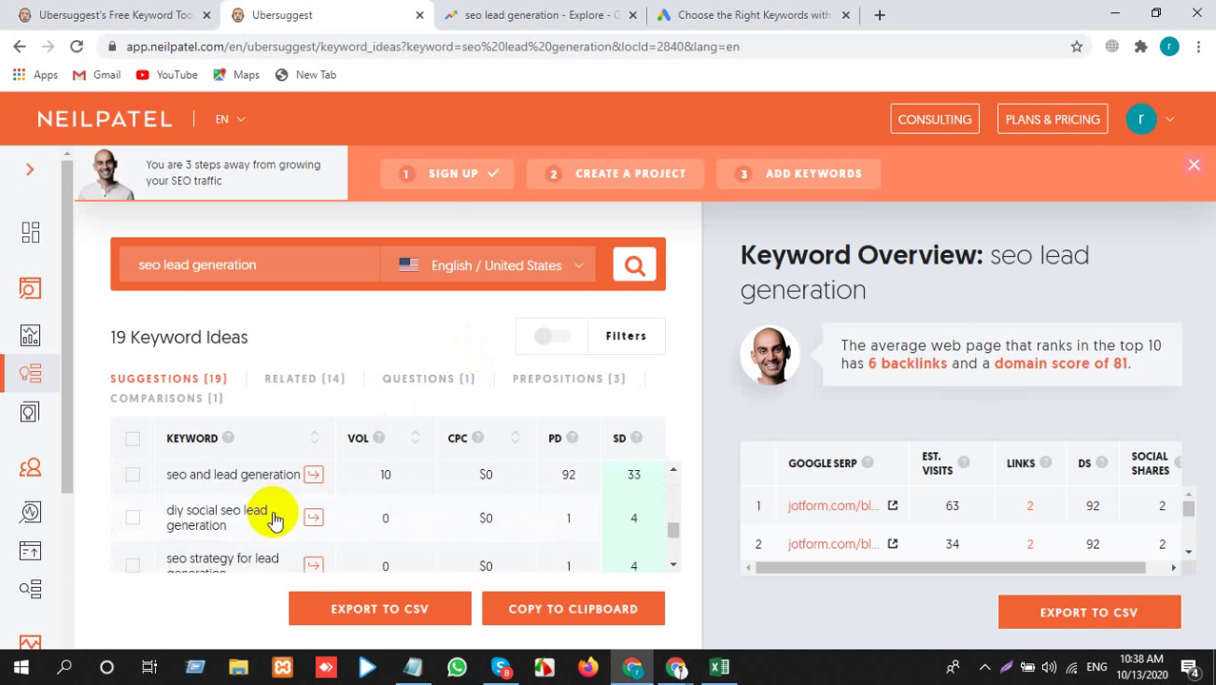
scroll(274, 520, "down", 3)
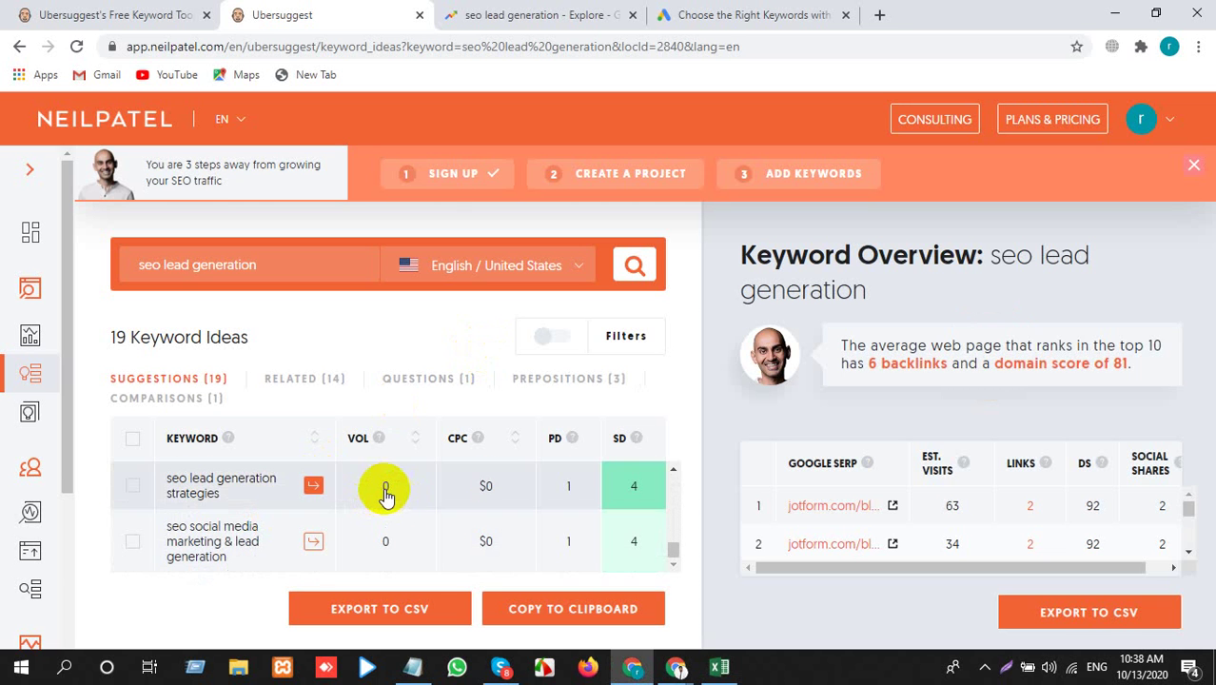
Copy the keyword "business lead" from cell A37 of the Excel worksheet and search Ubersuggest for it
key("alt+Tab")
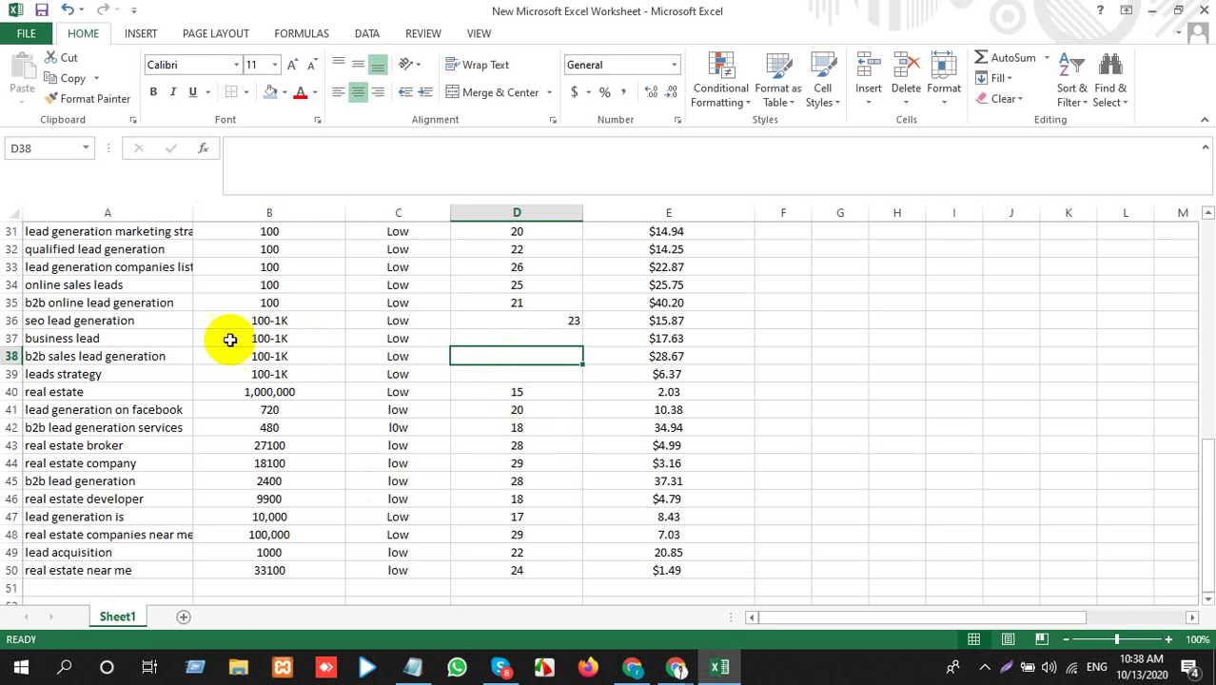
left_click(162, 338)
key("ctrl+c")
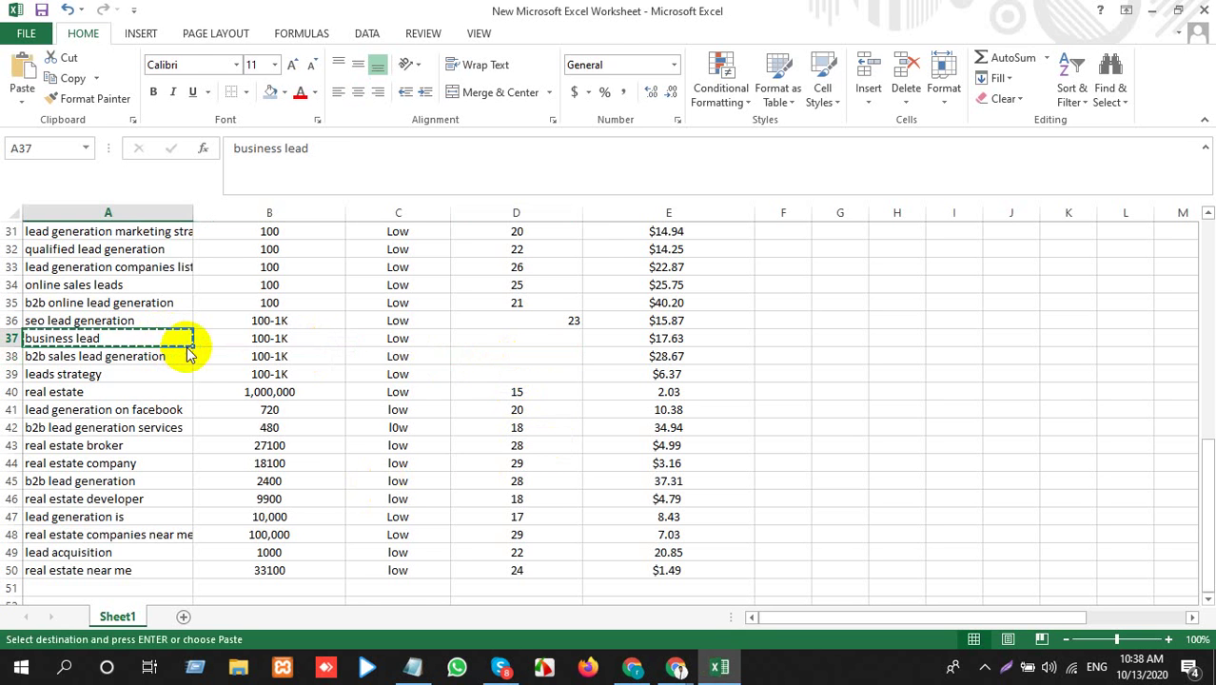
key("alt+Tab")
key("ctrl+a")
key("ctrl+v")
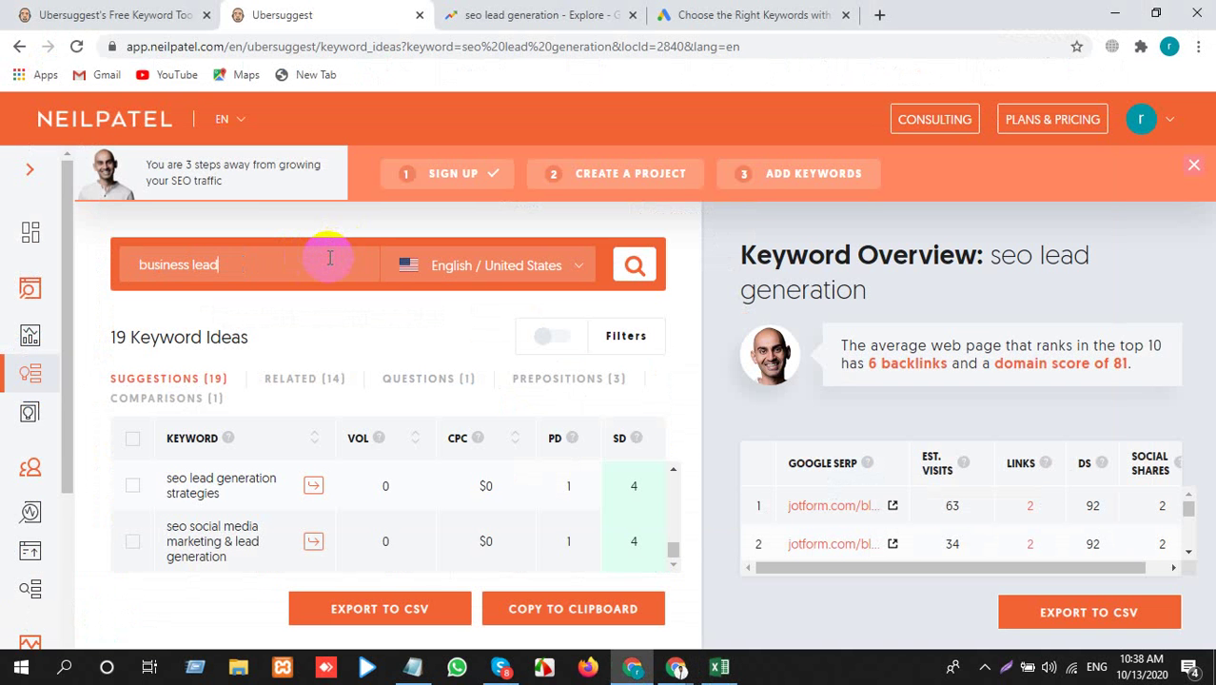
key("Return")
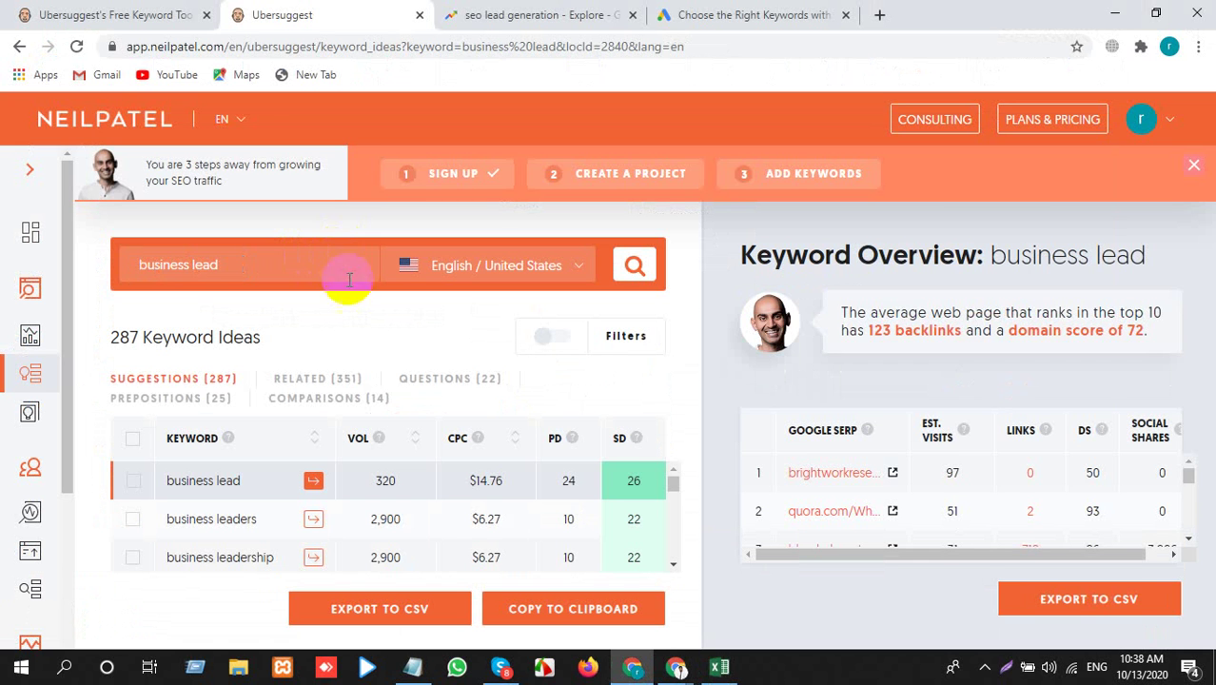
Copy the suggested keyword "business leads" from Ubersuggest into cell A51 of the Excel worksheet and return to Ubersuggest
scroll(468, 526, "down", 2)
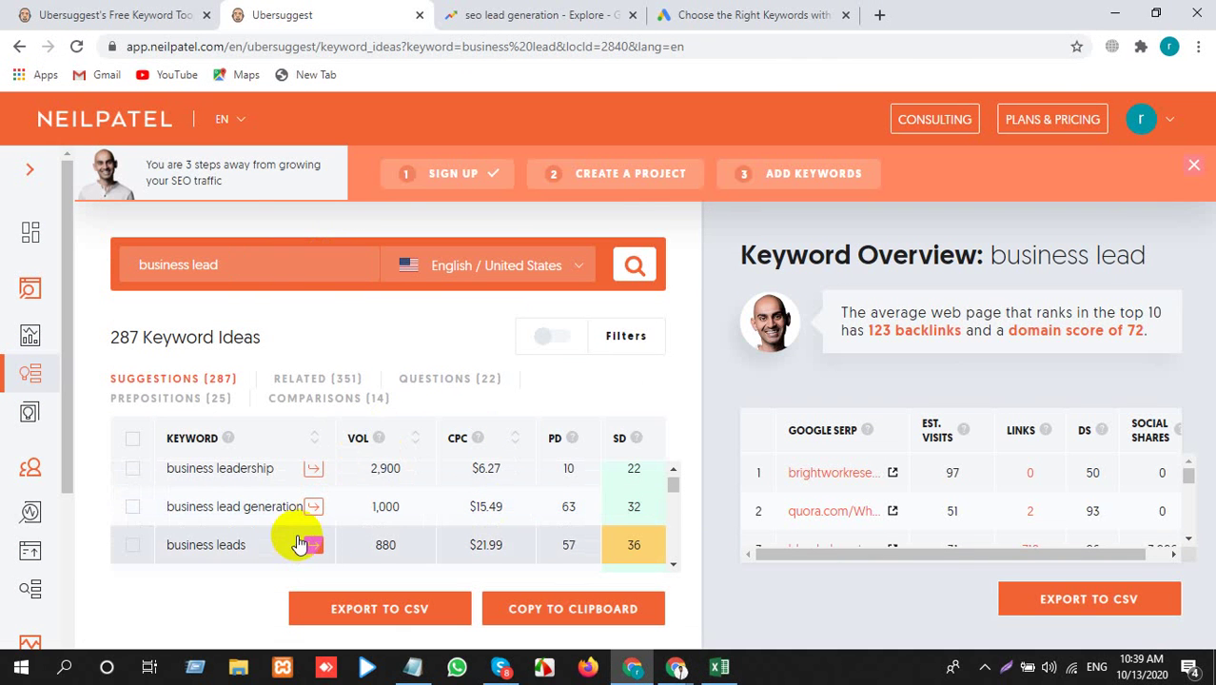
left_click_drag(302, 539, 168, 554)
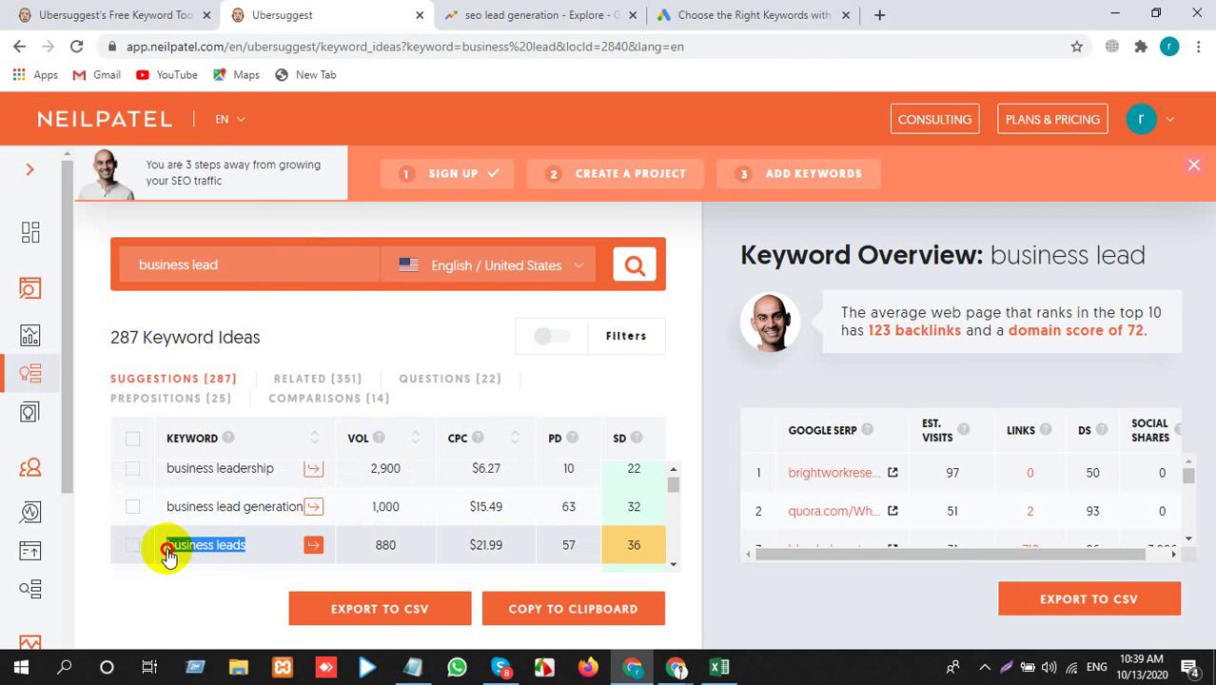
left_click(228, 540)
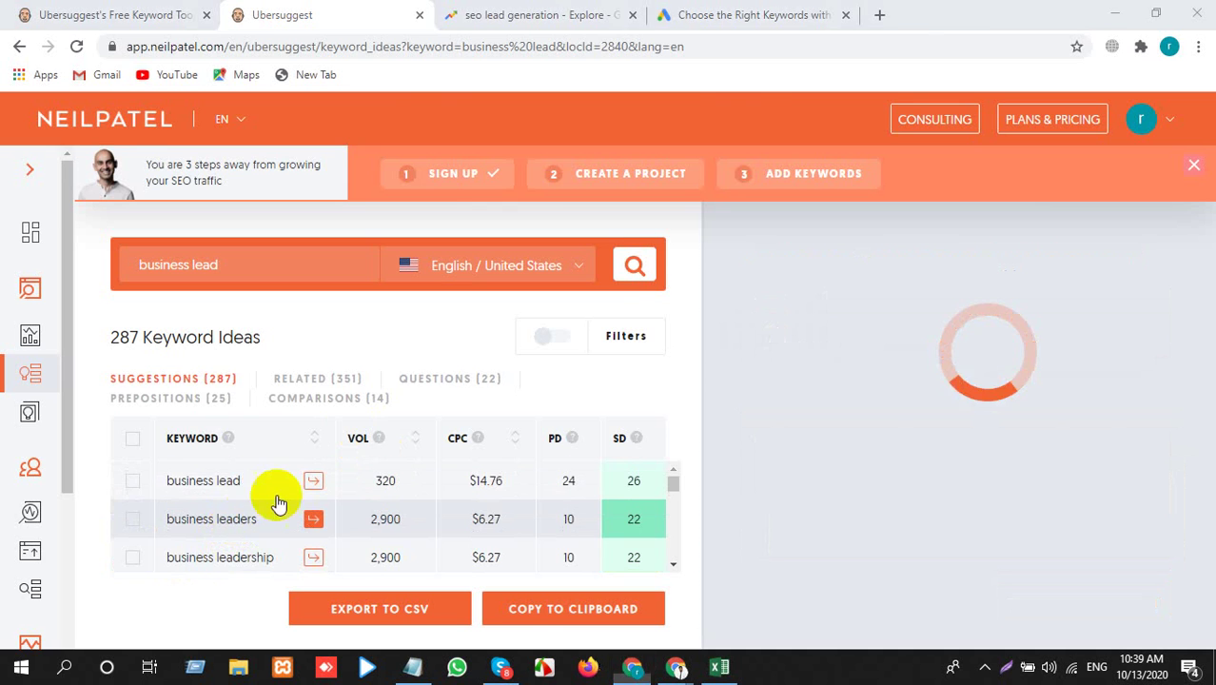
key("alt+Tab")
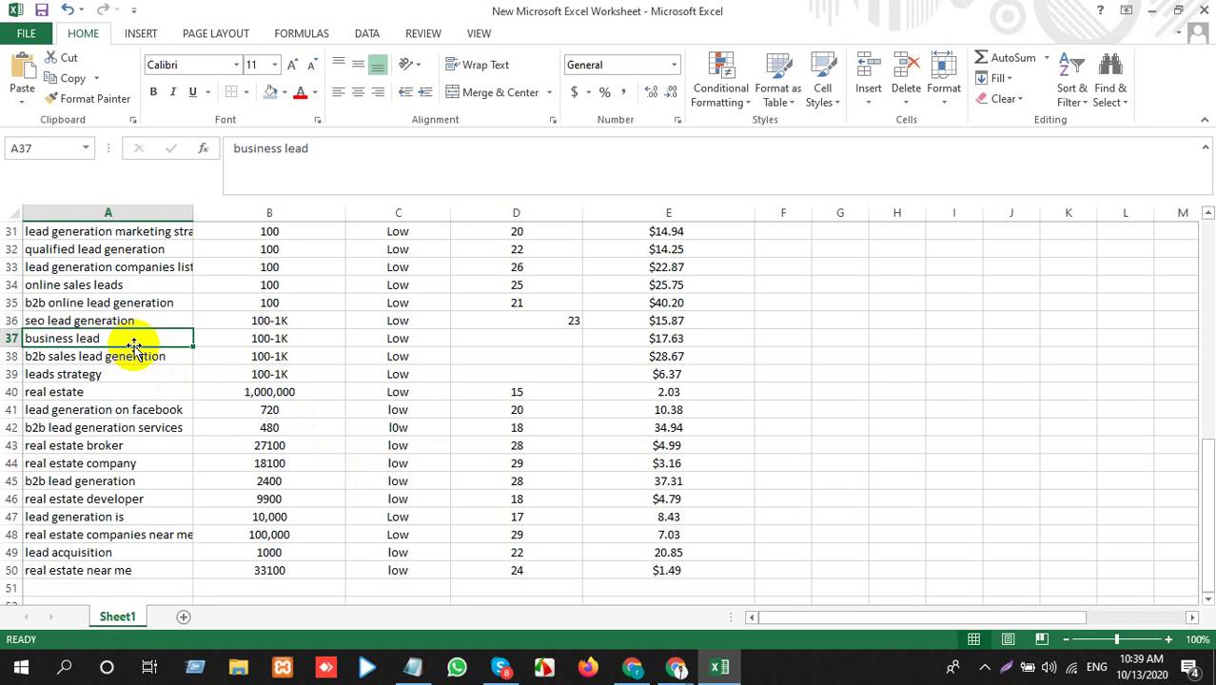
scroll(133, 349, "down", 2)
left_click(135, 483)
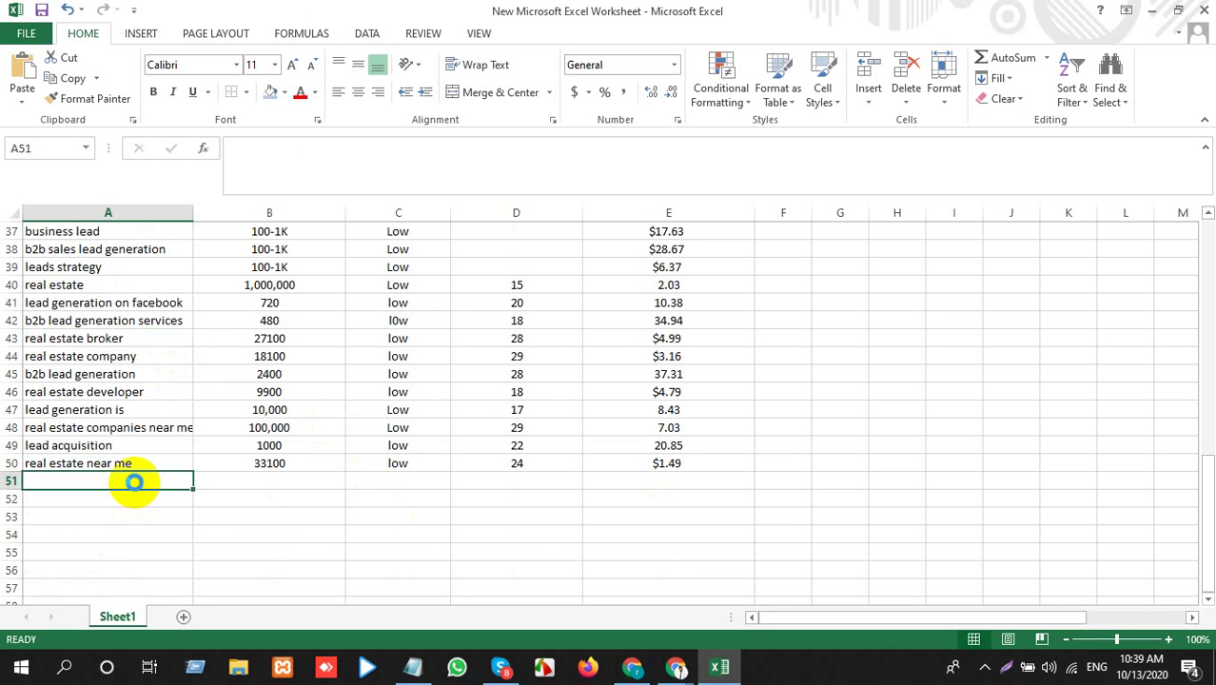
key("ctrl+v")
left_click(228, 501)
left_click(233, 546)
key("alt+Tab")
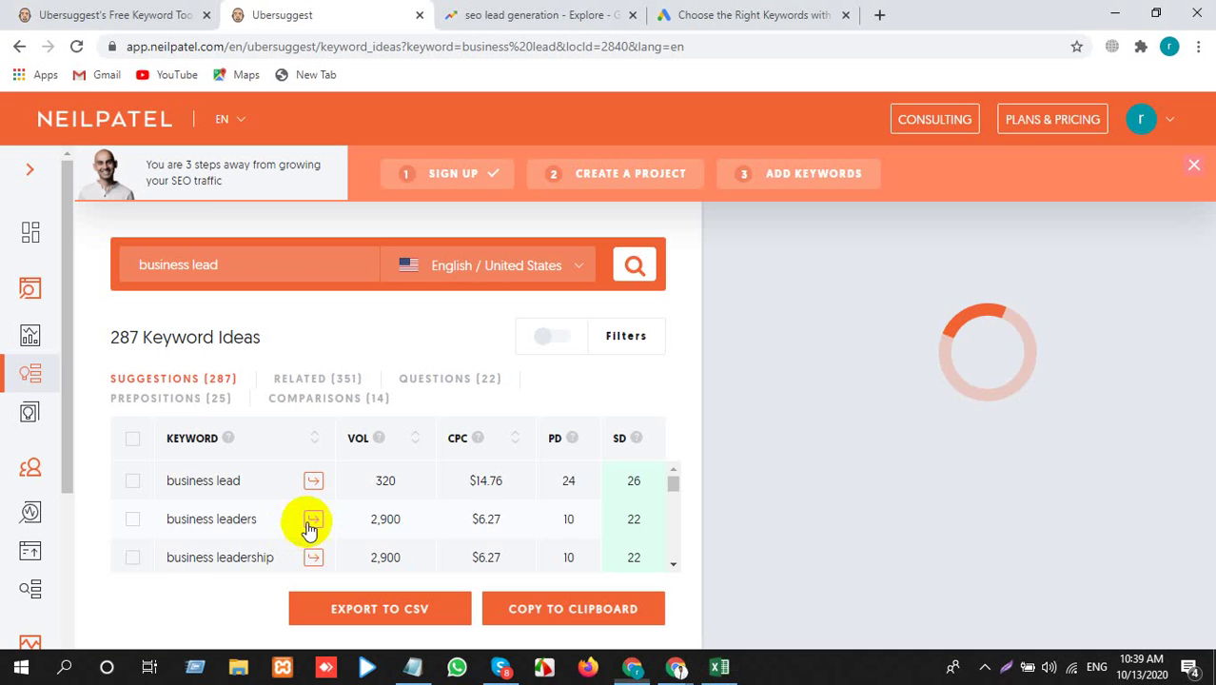
Examine the volume and SD of "business leads" and the neighbouring suggestions in the keyword ideas table
left_click_drag(646, 562, 619, 508)
left_click(623, 485)
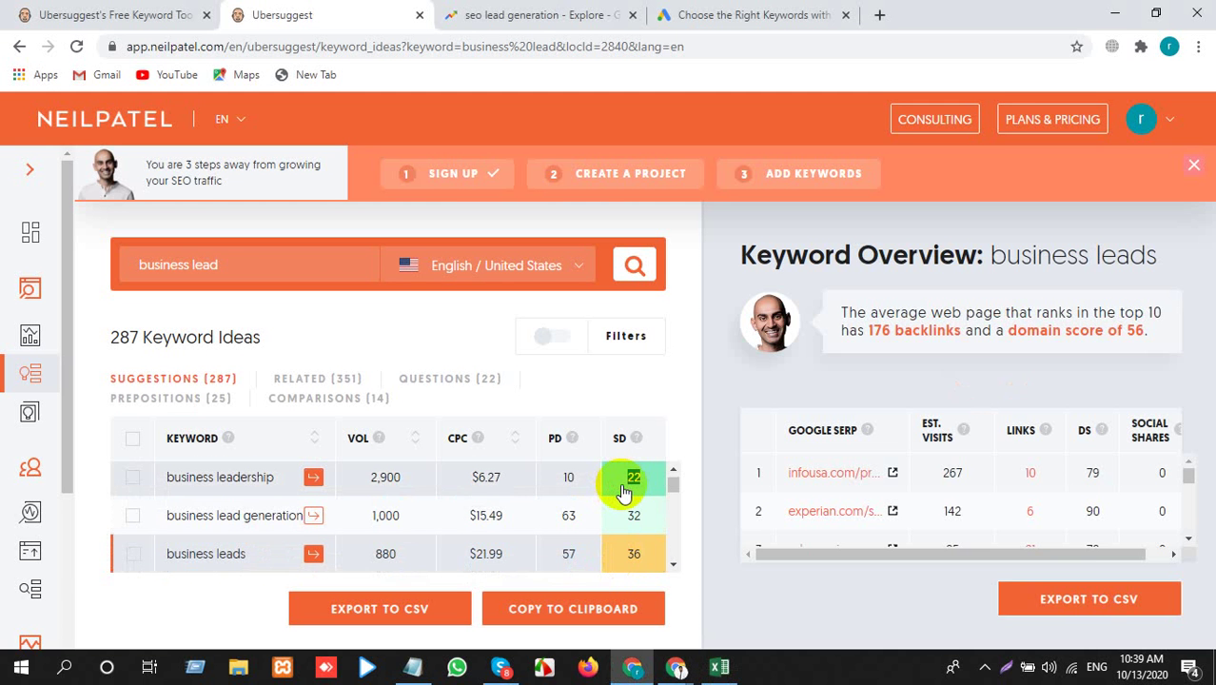
left_click(623, 492)
scroll(629, 543, "up", 1)
scroll(630, 535, "down", 3)
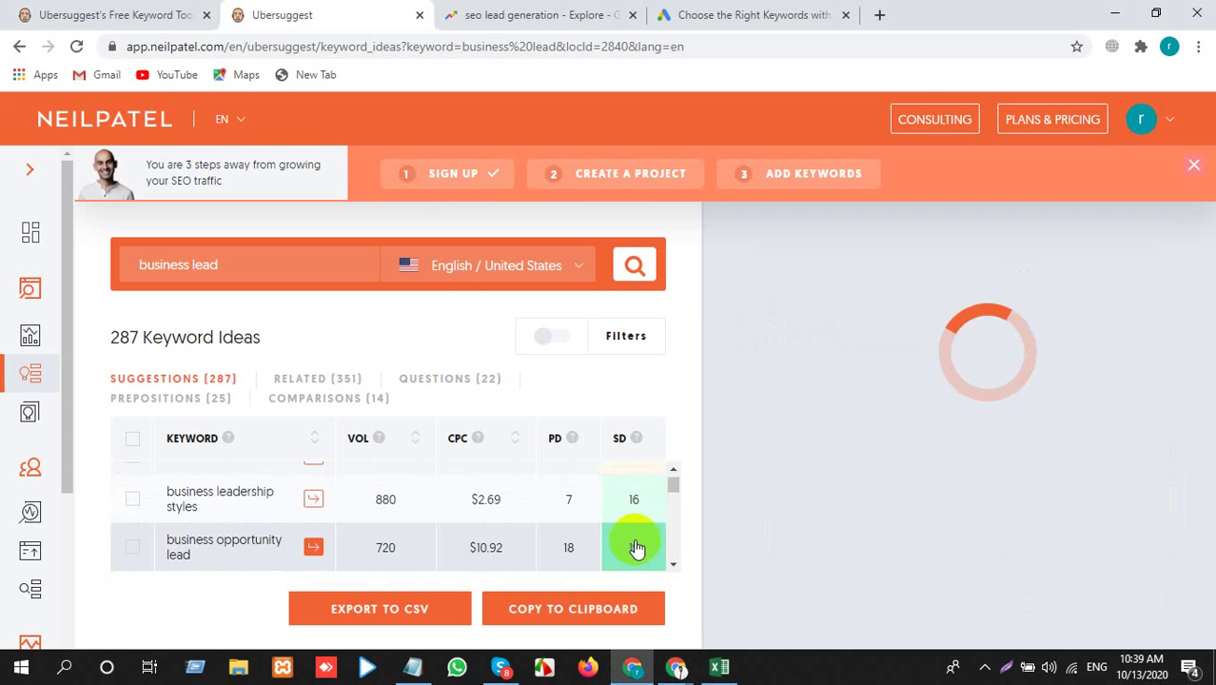
scroll(597, 526, "up", 1)
scroll(605, 531, "down", 2)
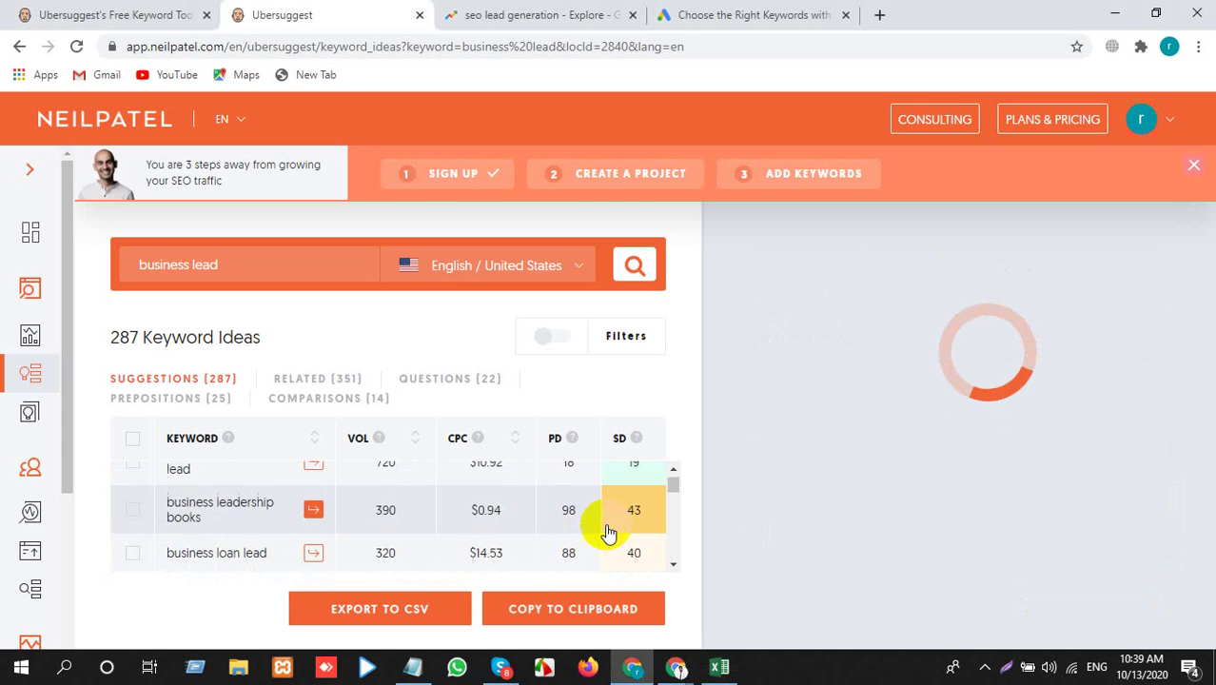
scroll(602, 529, "up", 3)
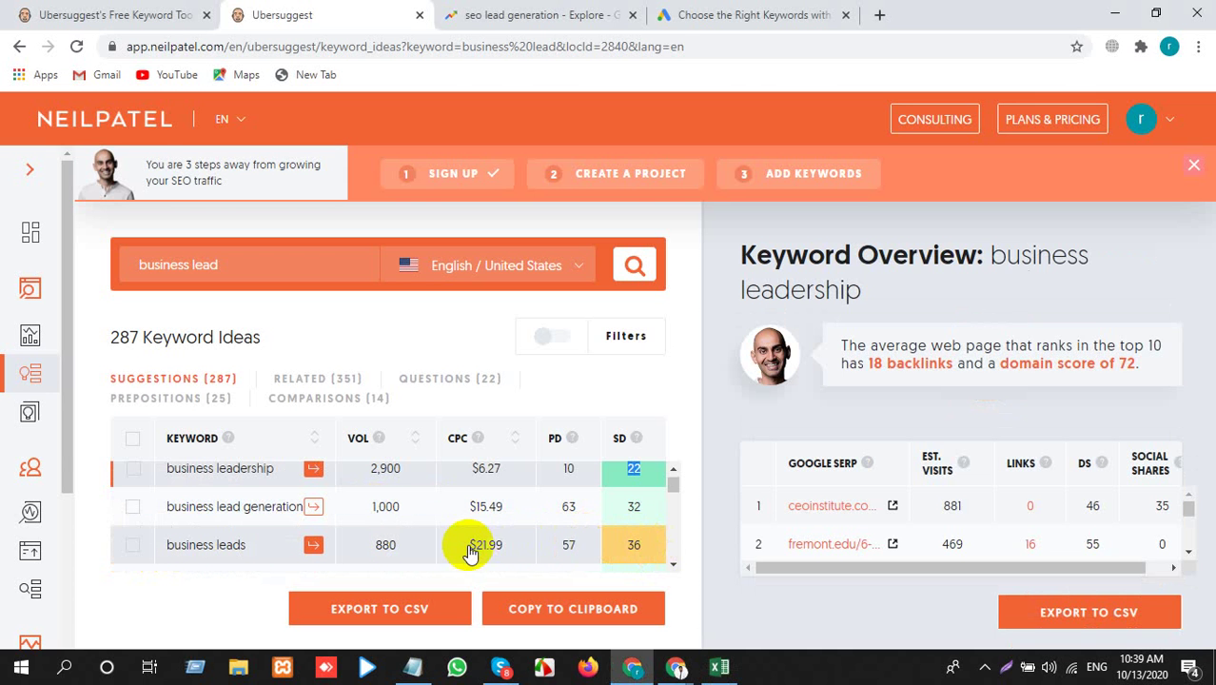
Switch to the Excel worksheet and enter 36 in cell D51 on the "business leads" row
key("alt+Tab")
key("ctrl+v")
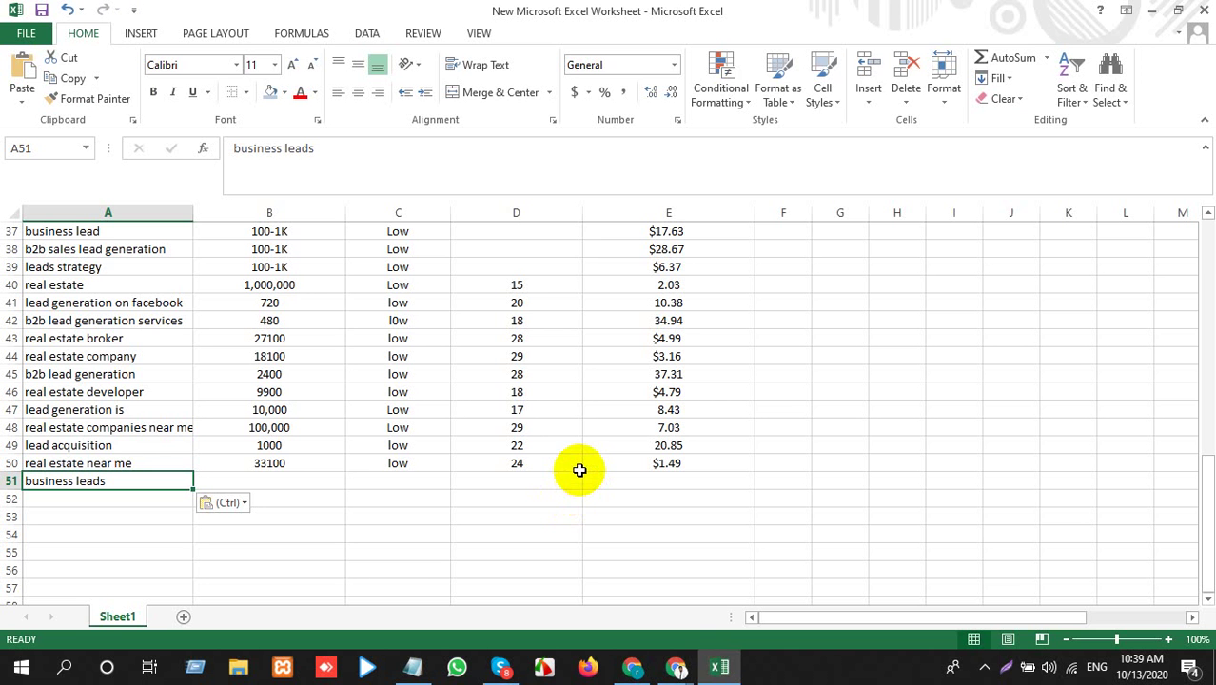
left_click(526, 482)
type("36")
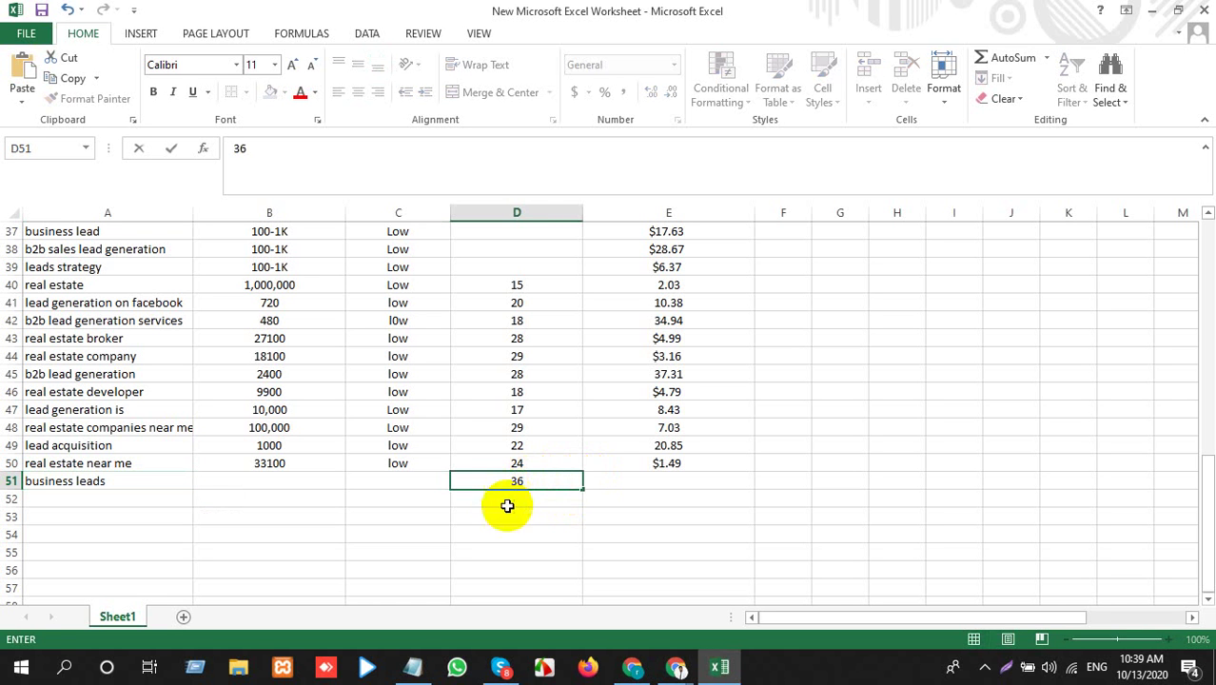
Copy "low" from cell C50 into C51 and enter 880 in cell B51 on the "business leads" row
left_click(389, 477)
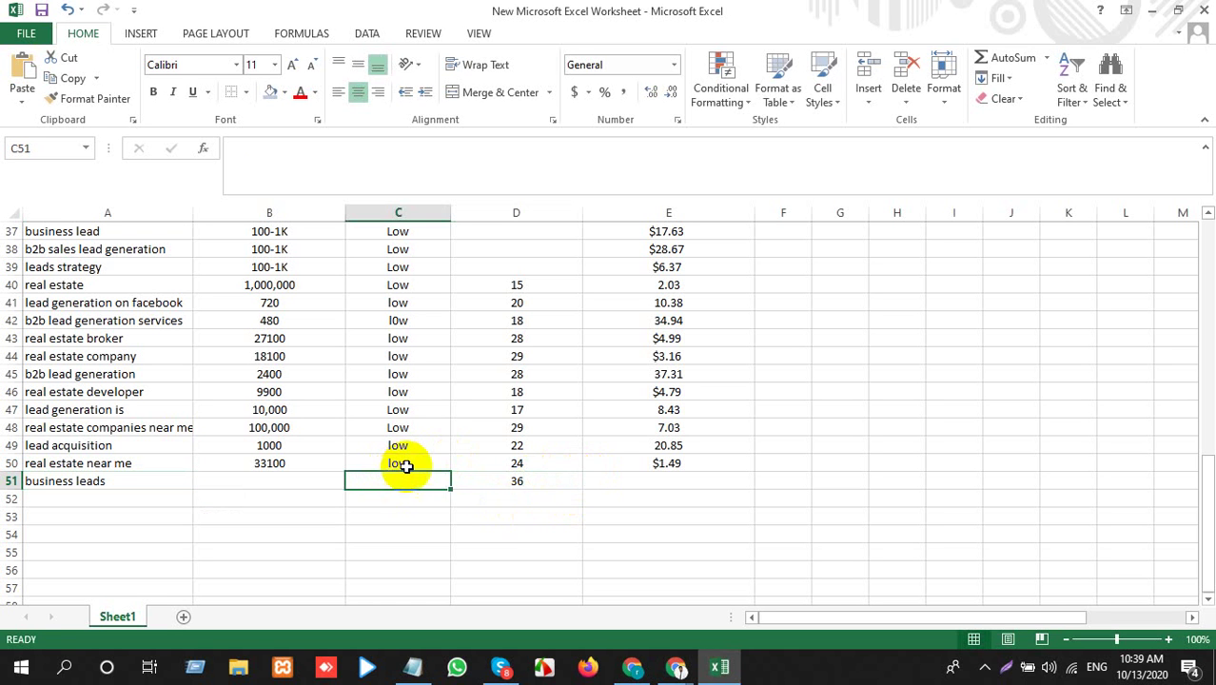
left_click(398, 463)
key("ctrl+c")
left_click(413, 479)
key("ctrl+v")
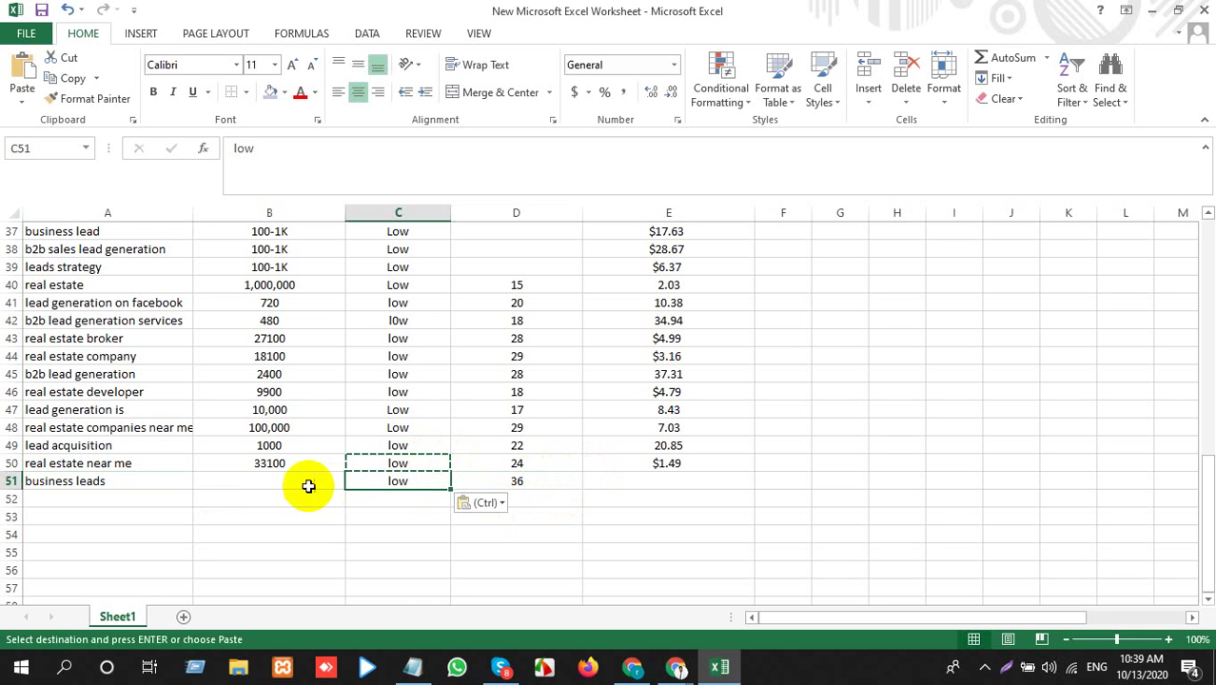
left_click(298, 482)
type("880")
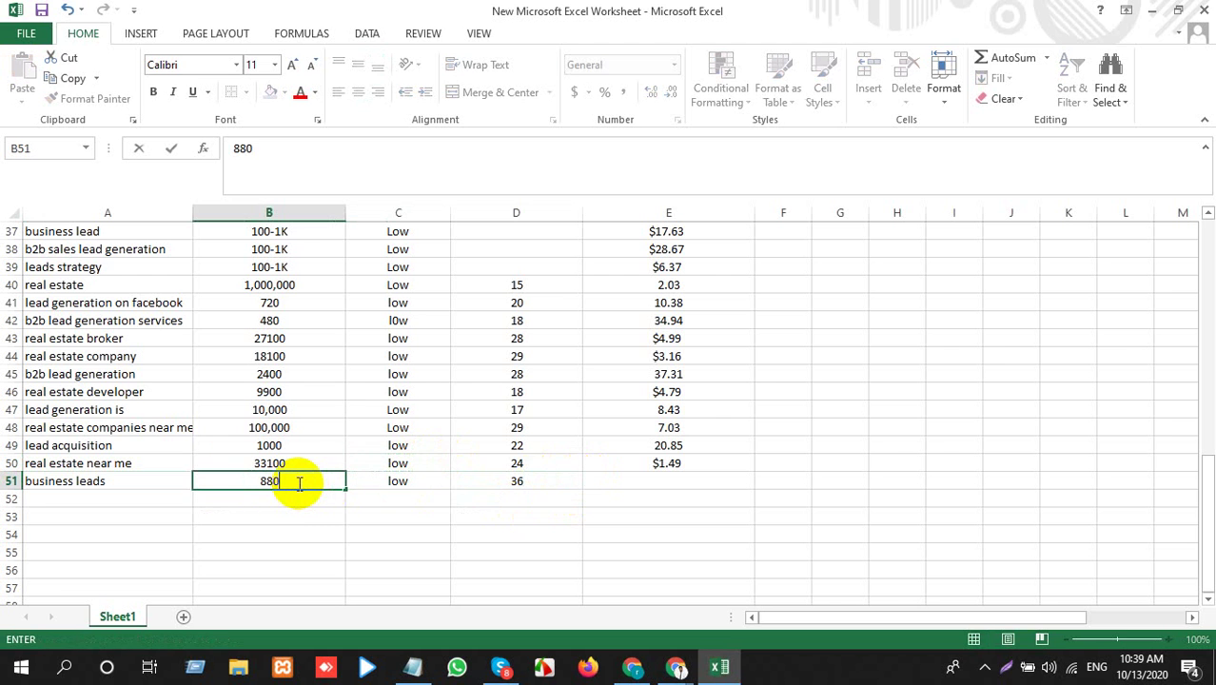
Switch to Ubersuggest, look through more "business lead" suggestions and highlight "business lead database", comparing with the Excel worksheet
key("alt+Tab")
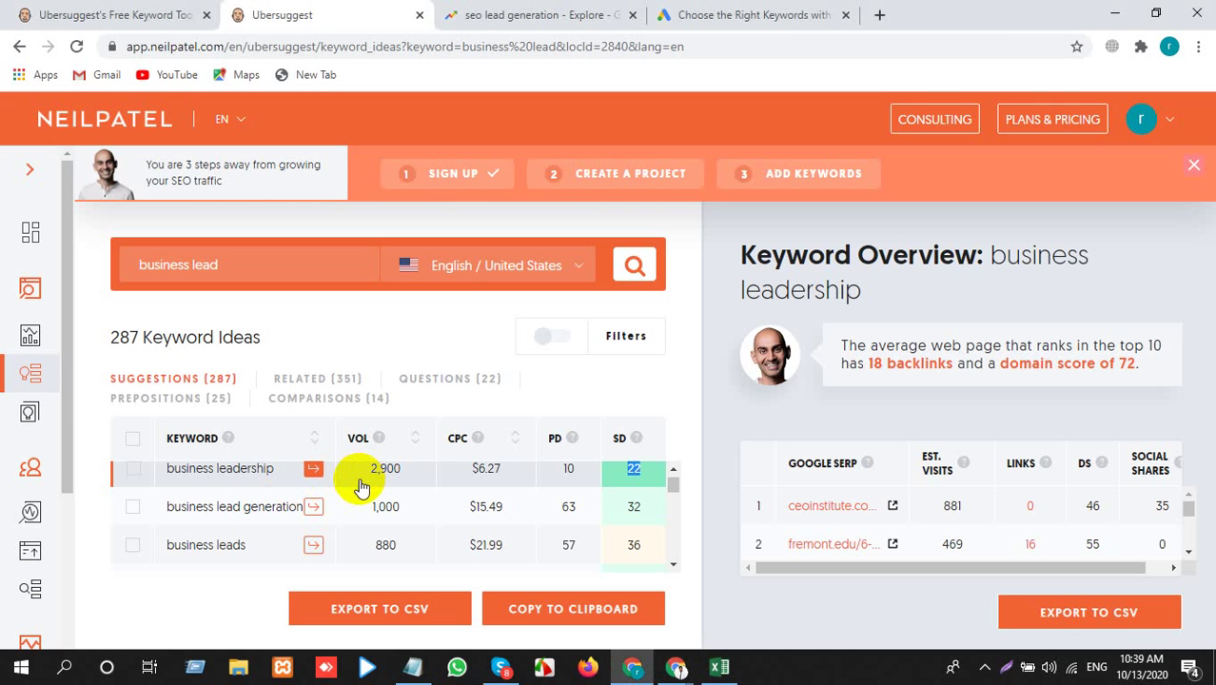
scroll(388, 546, "up", 1)
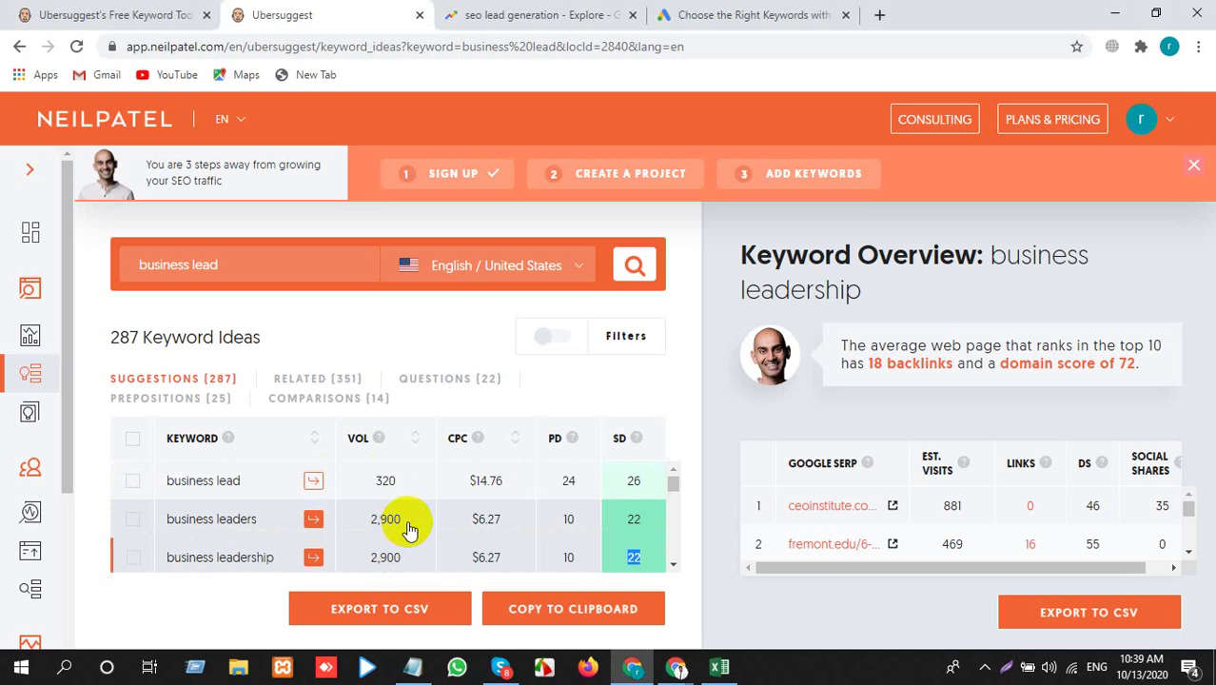
scroll(409, 530, "down", 5)
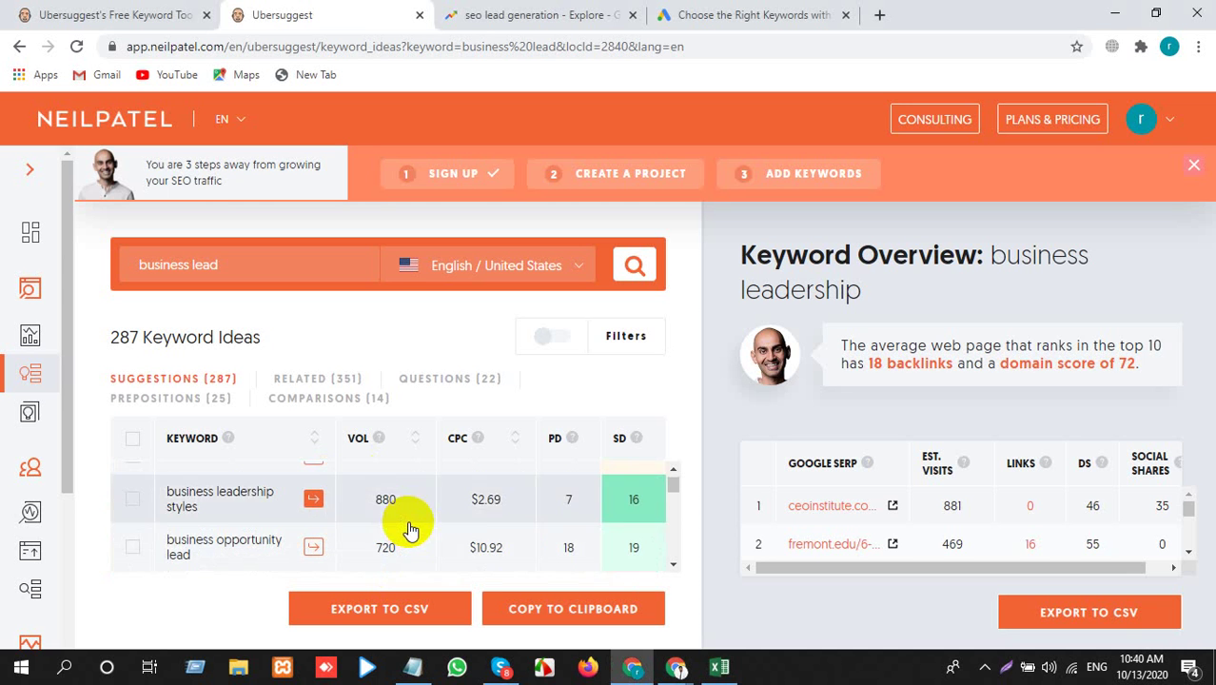
scroll(409, 530, "down", 5)
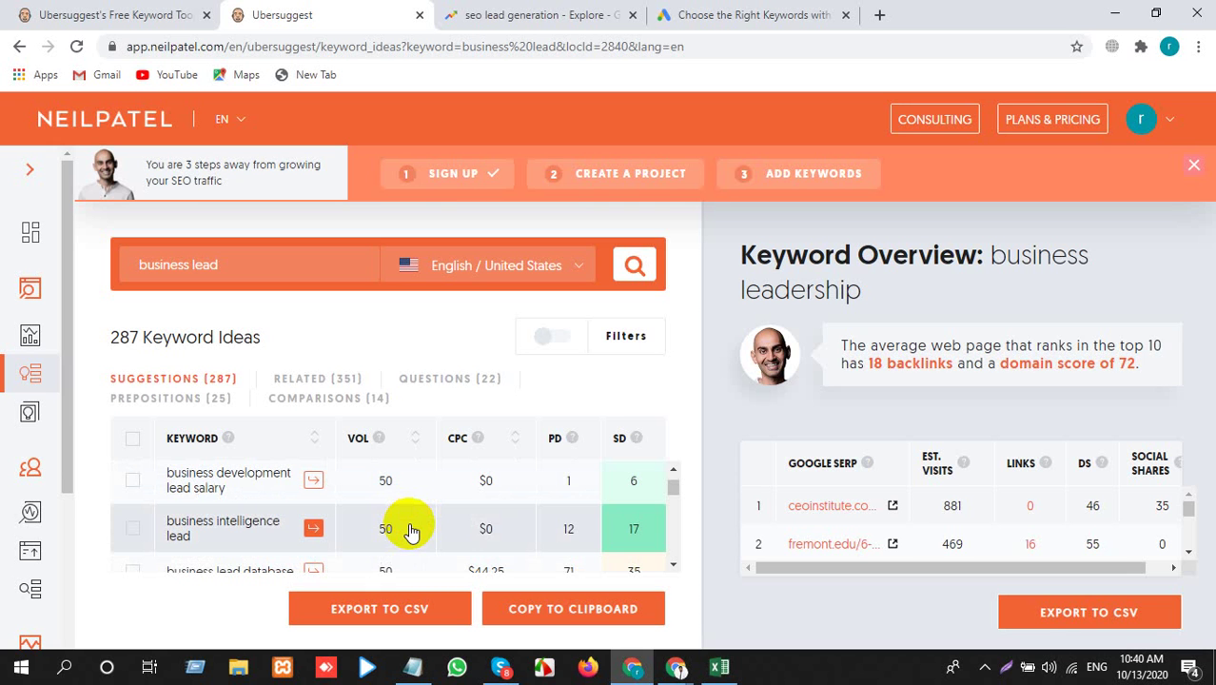
scroll(411, 530, "down", 2)
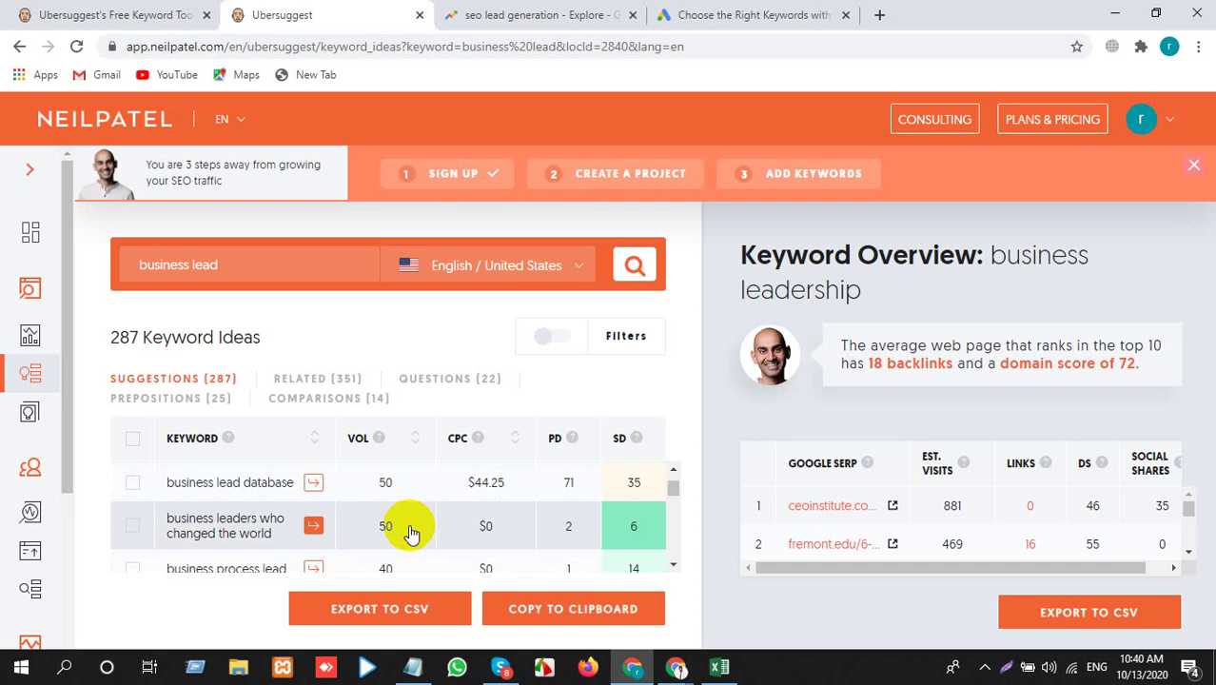
triple_click(174, 480)
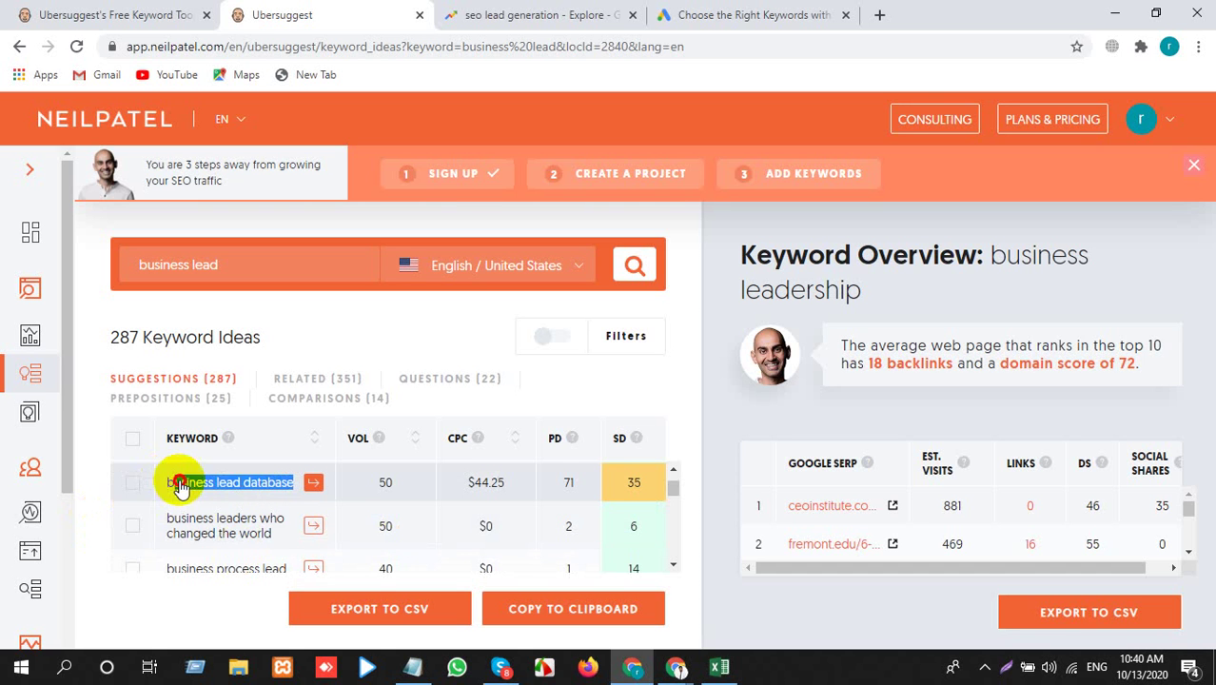
left_click(263, 483)
left_click_drag(264, 483, 155, 495)
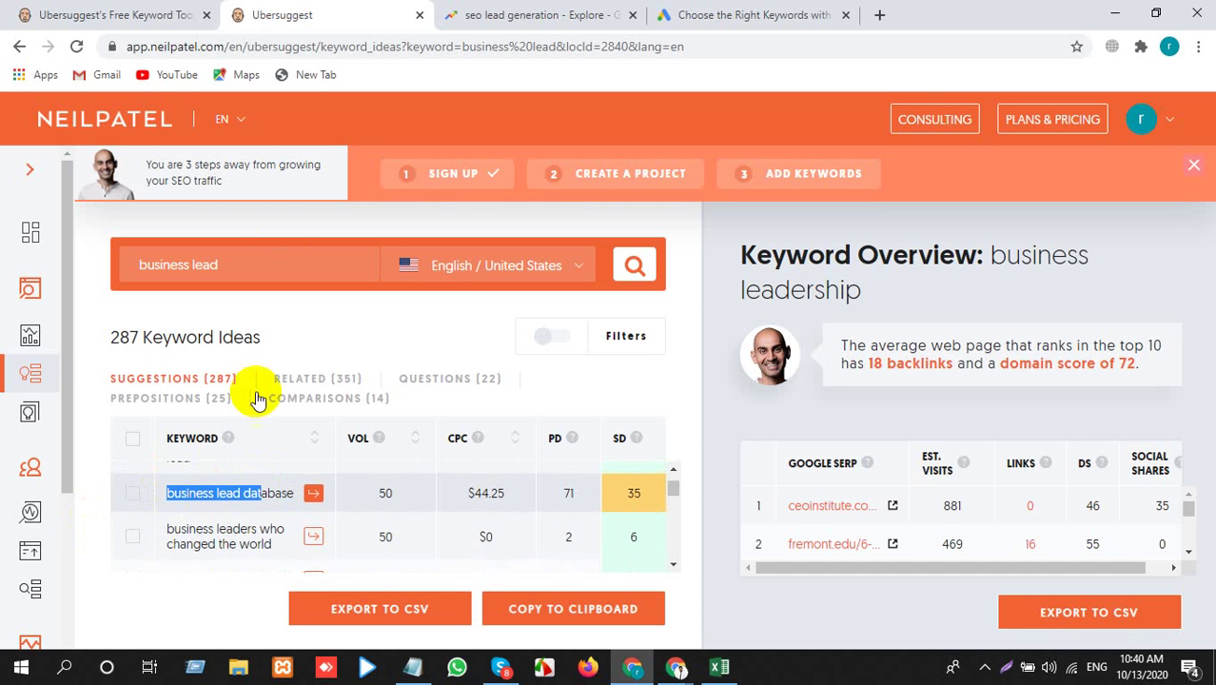
key("alt+Tab")
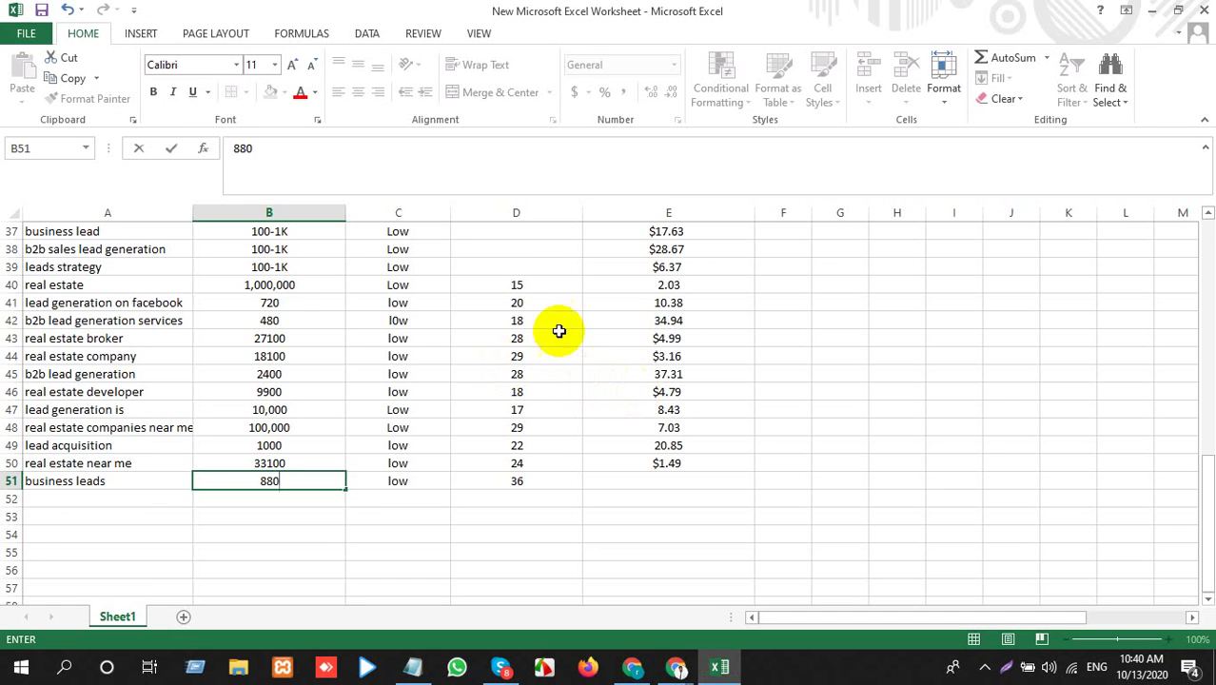
key("alt+Tab")
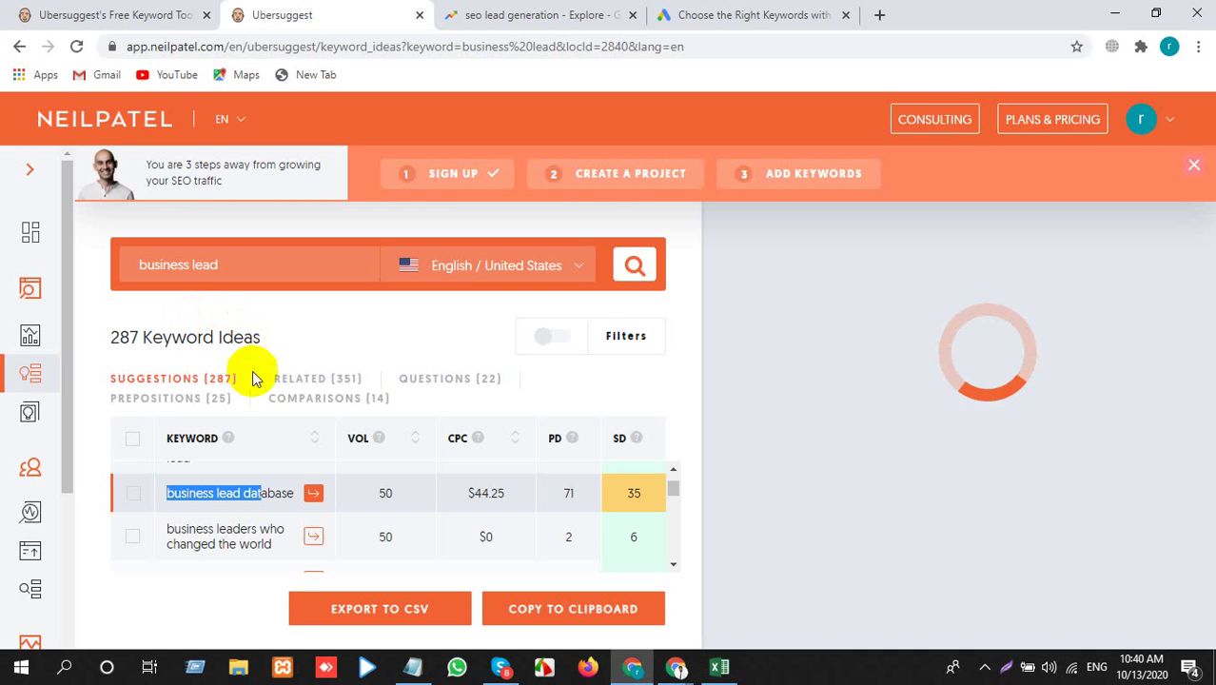
Copy the SD value of "business lead" from the keyword ideas table and switch to the Excel worksheet
scroll(300, 526, "up", 10)
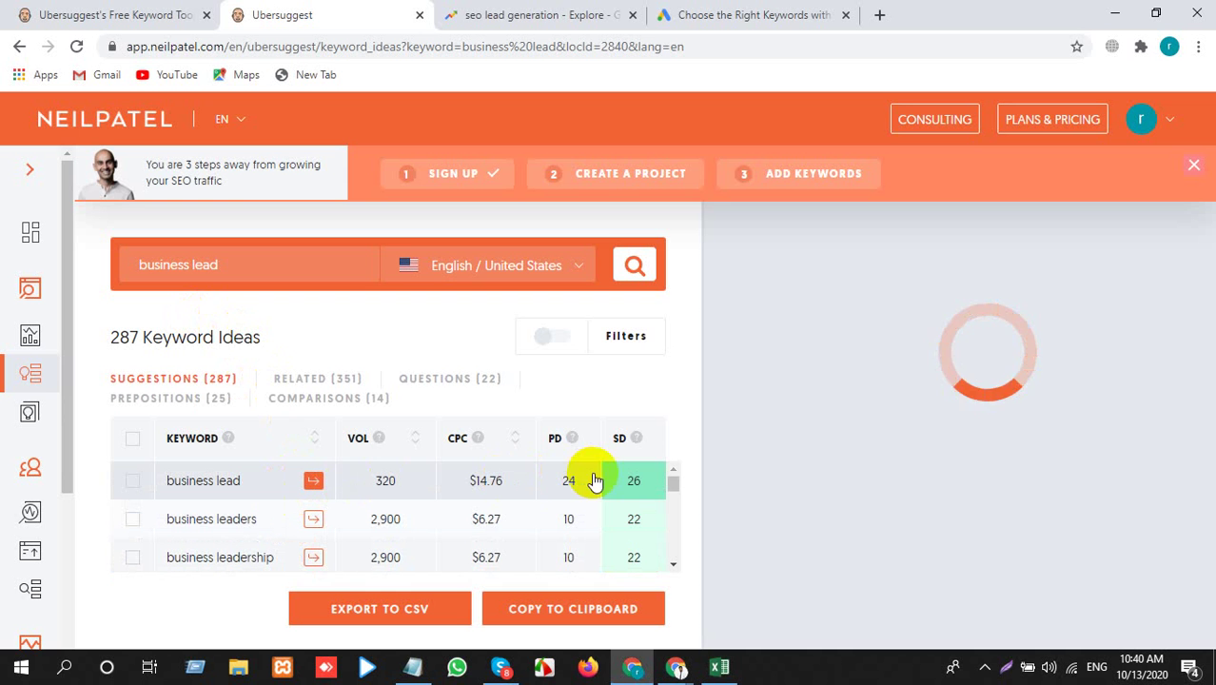
left_click(634, 487)
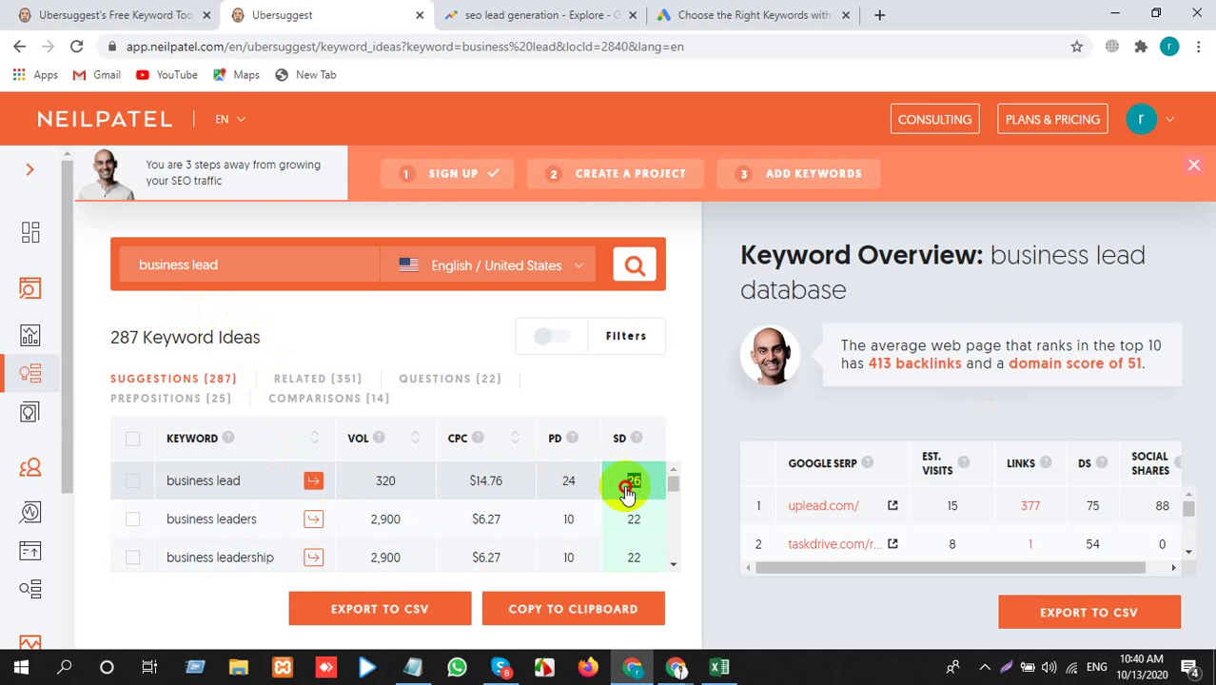
key("alt+Tab")
key("alt+Tab")
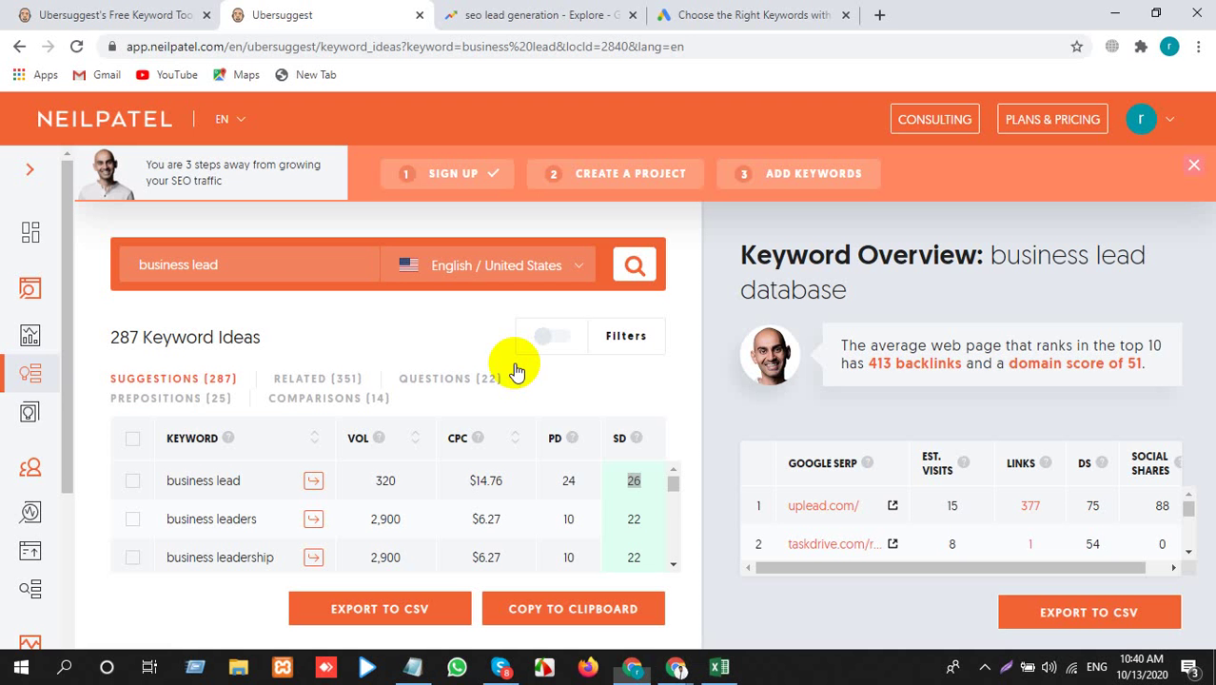
left_click(719, 666)
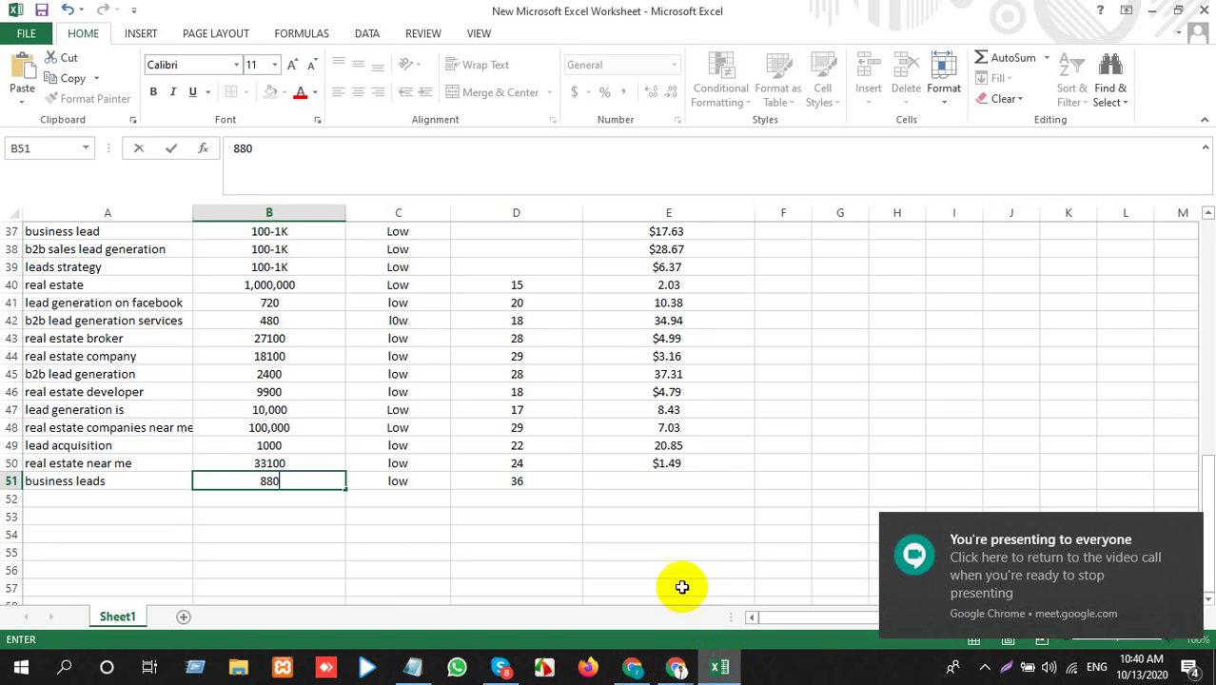
Paste 26 into cell D37 on the "business lead" row with destination formatting, and centre the value in D36
left_click(515, 286)
key("ctrl+v")
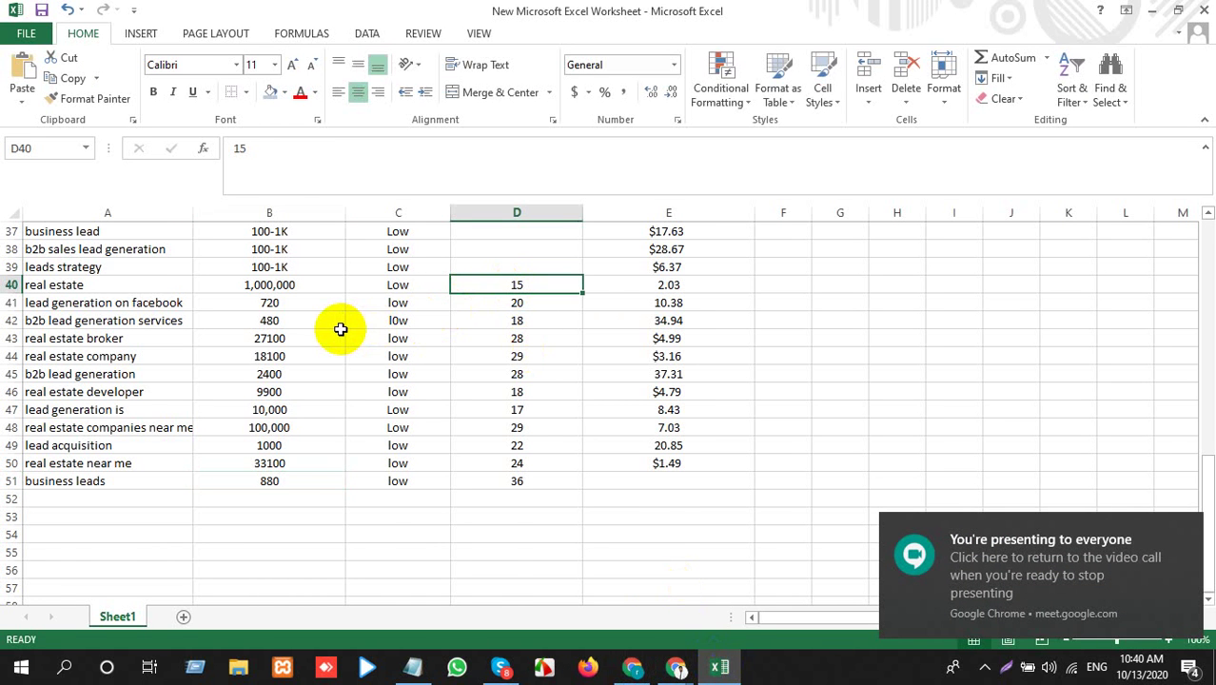
scroll(340, 328, "up", 3)
left_click(511, 390)
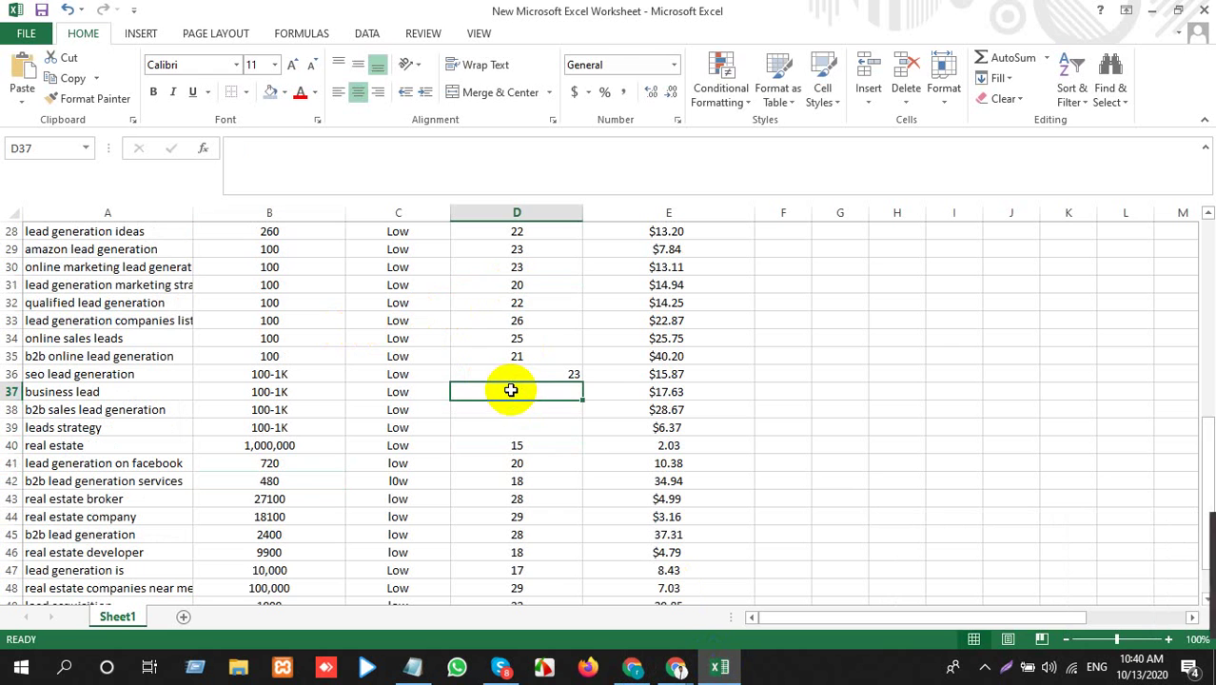
type("26")
left_click(617, 413)
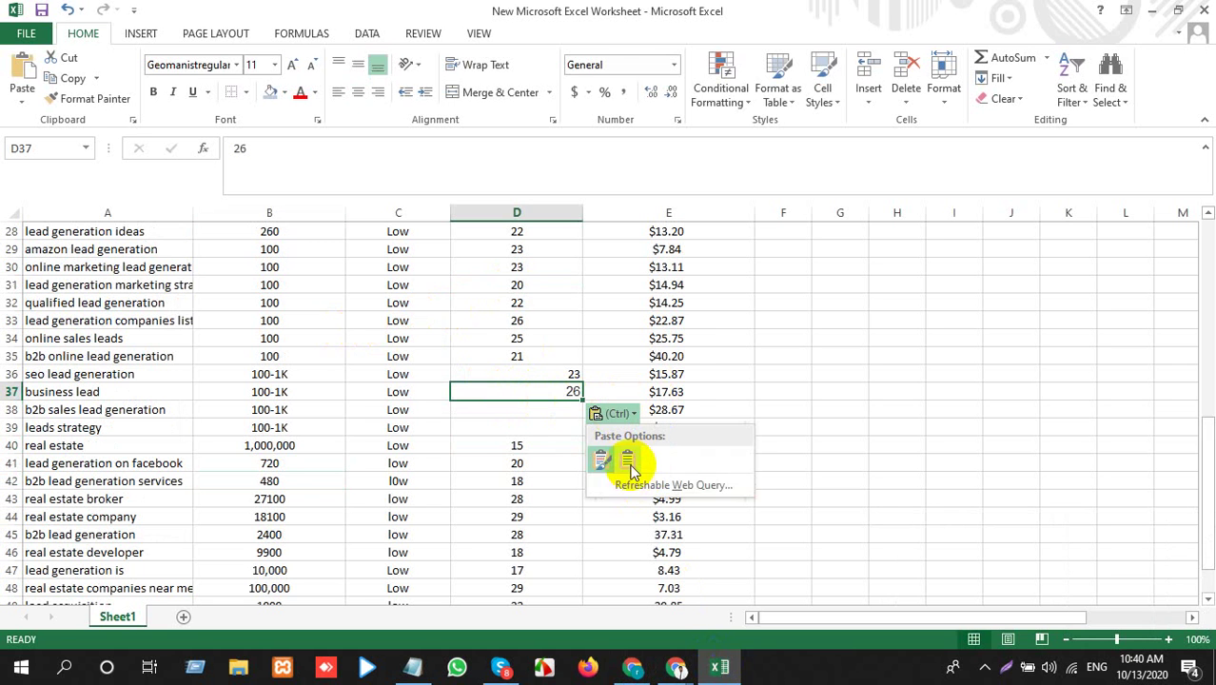
left_click(631, 464)
left_click(565, 373)
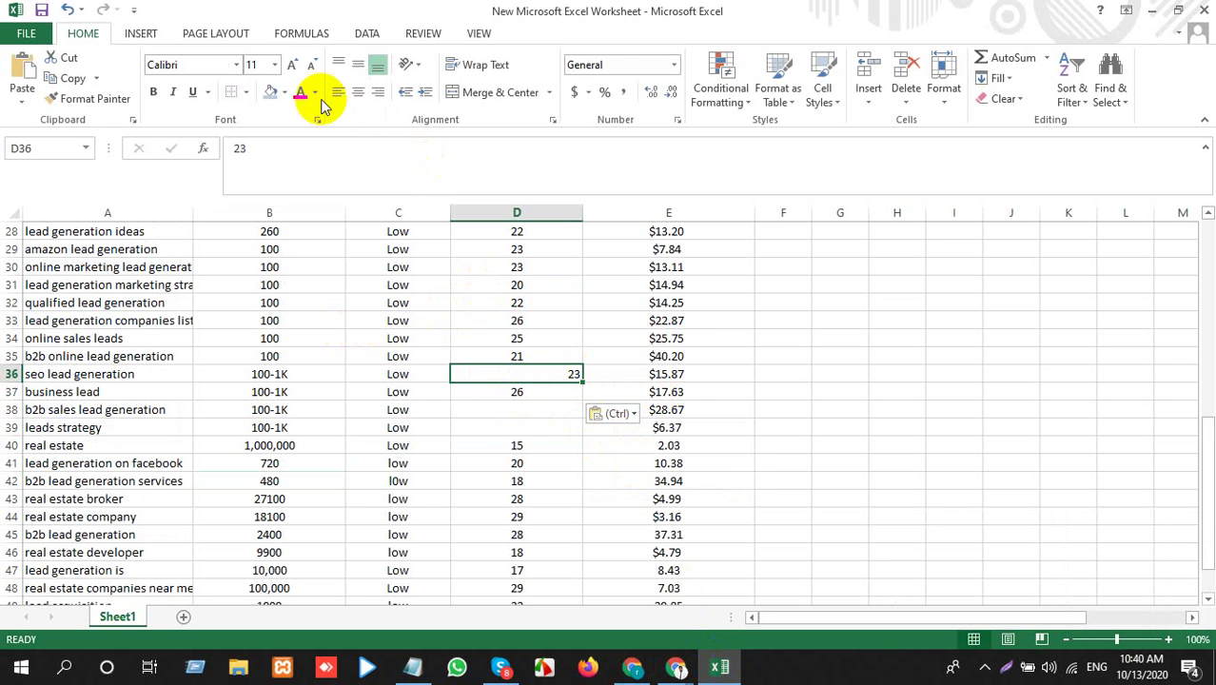
left_click(358, 93)
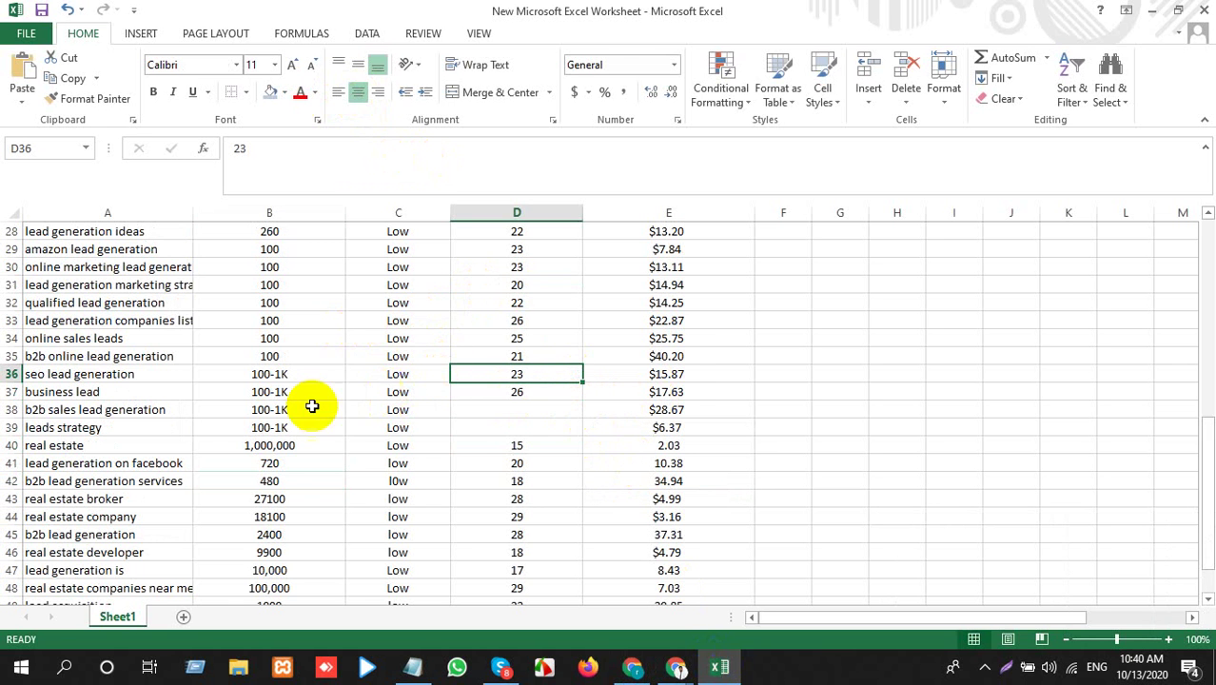
Copy "b2b sales lead generation" from cell A38 and search Ubersuggest for it
left_click(172, 409)
key("ctrl+c")
key("alt+Tab")
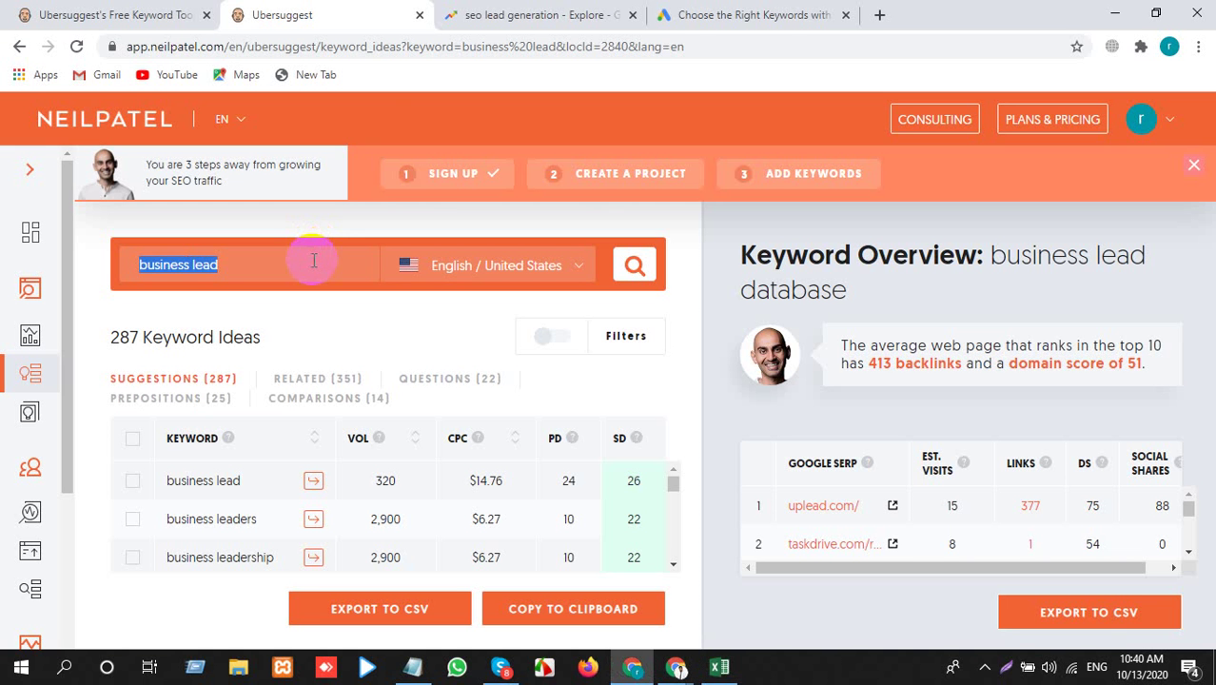
key("ctrl+v")
Copy "business lead" from cell A37 in Excel and search Google Trends for it
left_click(487, 14)
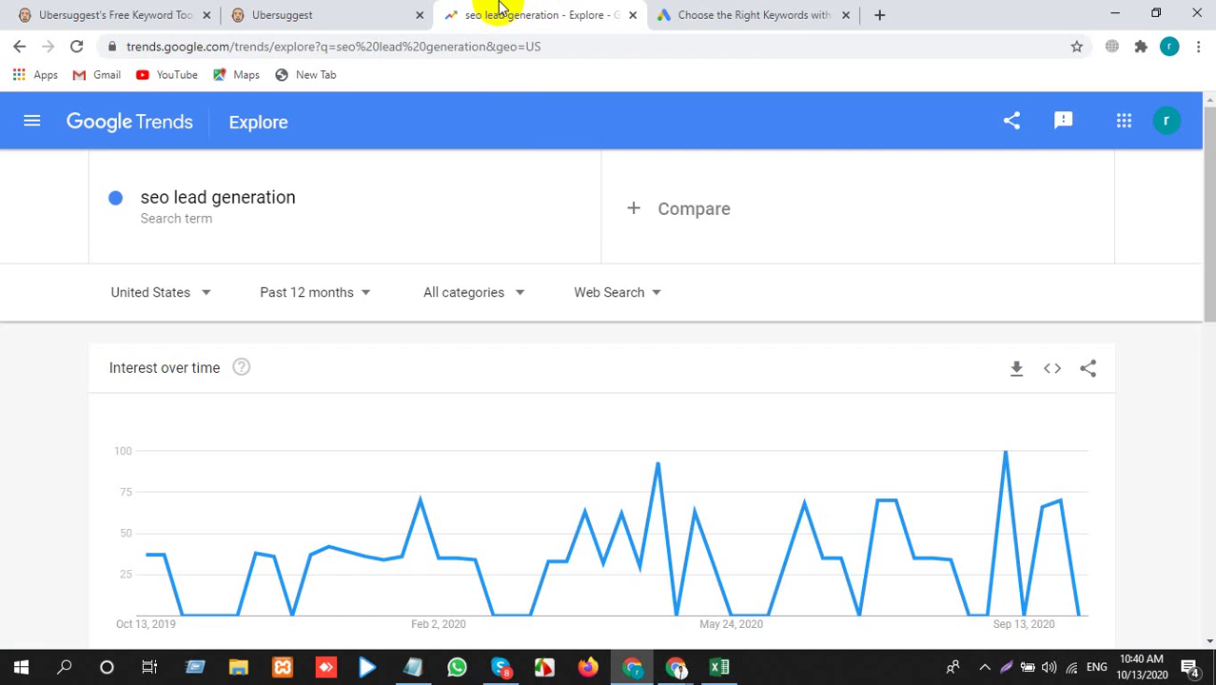
left_click(374, 219)
key("alt+Tab")
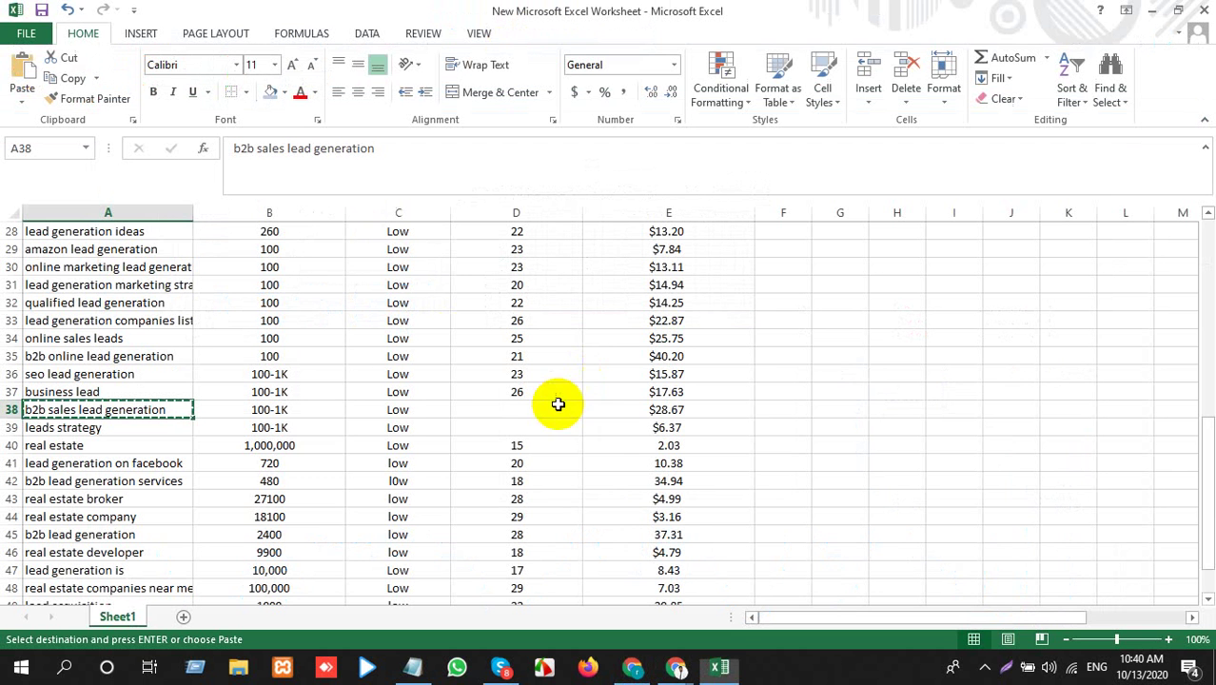
left_click(100, 392)
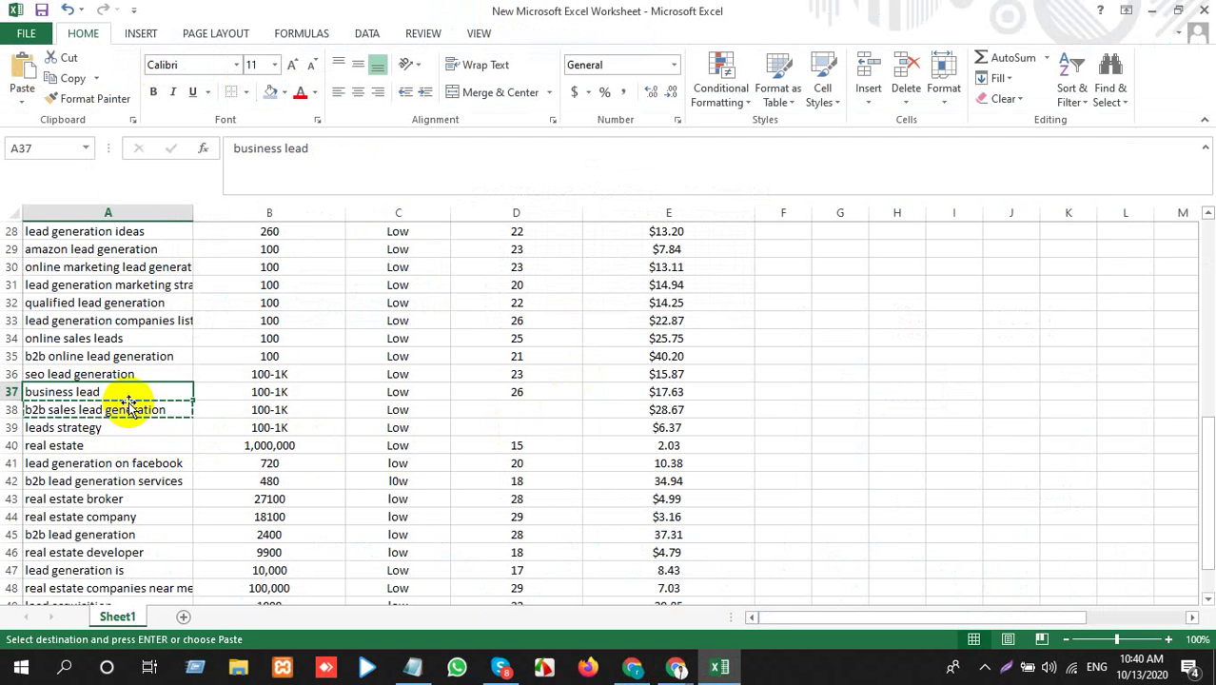
key("alt+Tab")
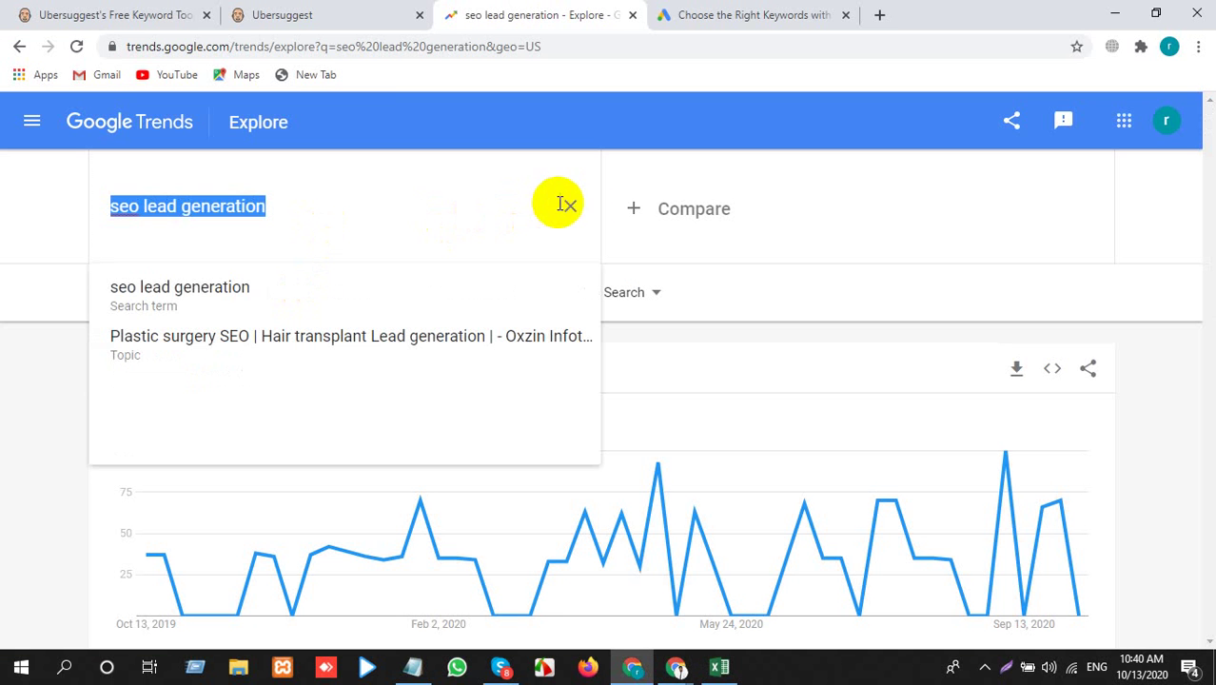
left_click(570, 207)
key("ctrl+v")
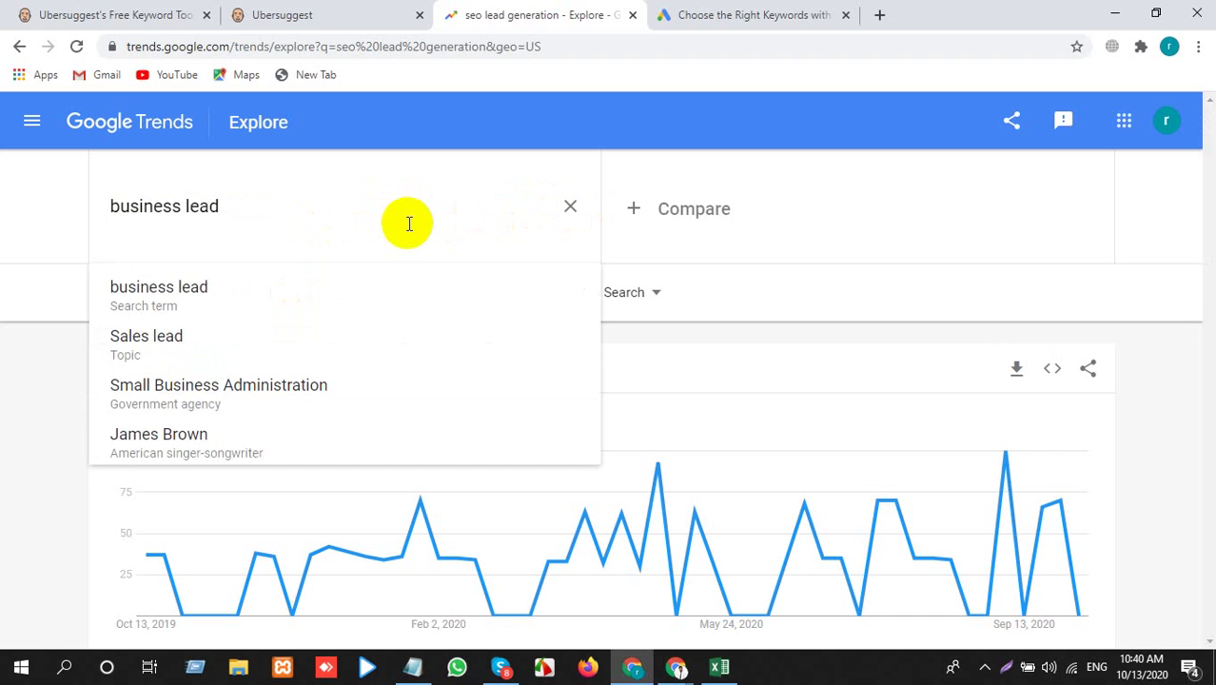
key("Return")
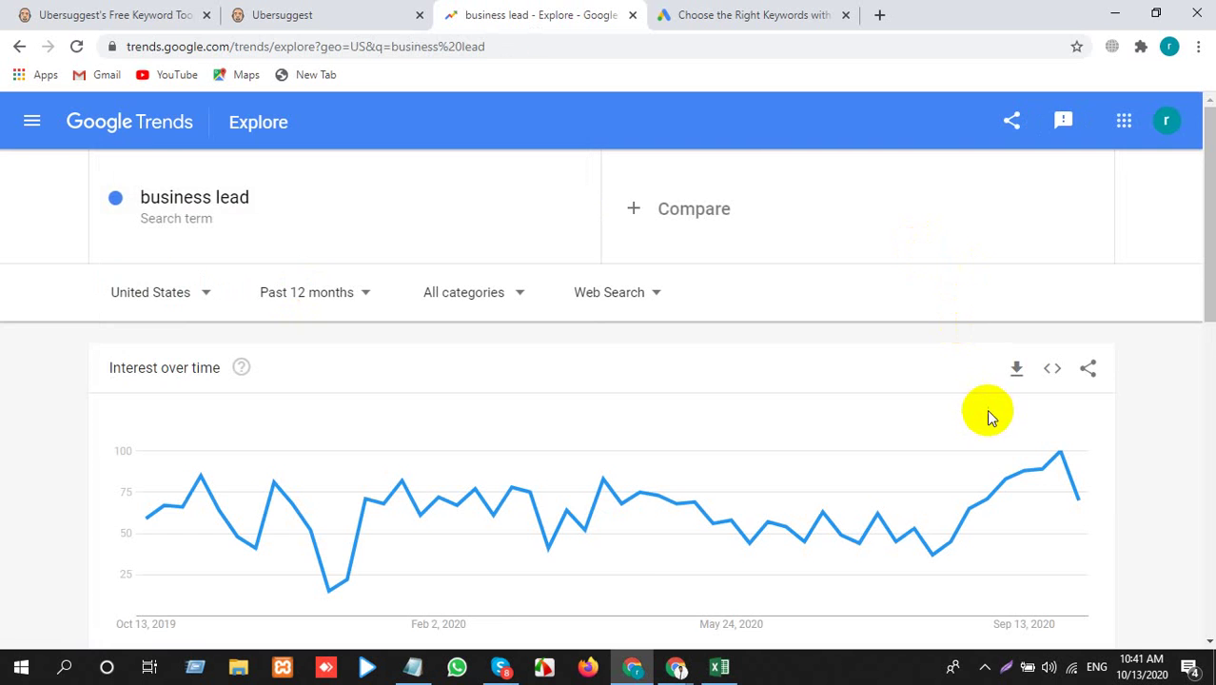
Copy "business leads" from cell A51 in Excel and search Google Trends for it
key("alt+Tab")
scroll(60, 362, "down", 8)
left_click(82, 373)
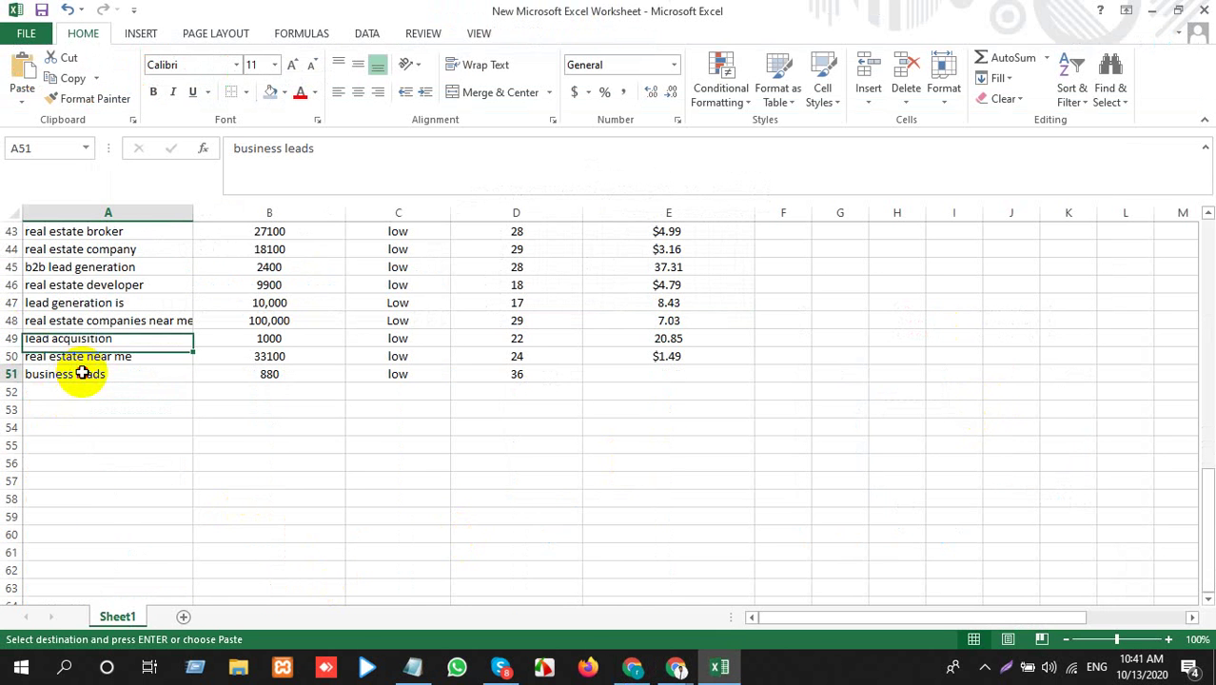
key("ctrl+c")
key("alt+Tab")
left_click(264, 186)
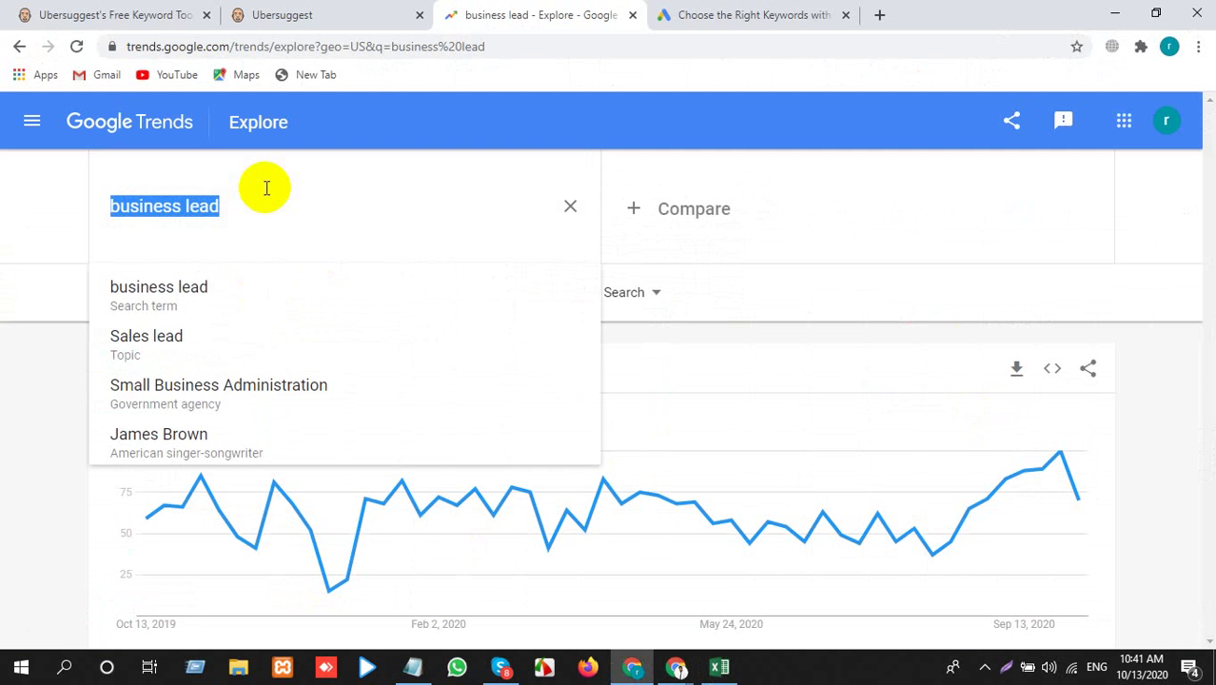
key("ctrl+v")
key("Return")
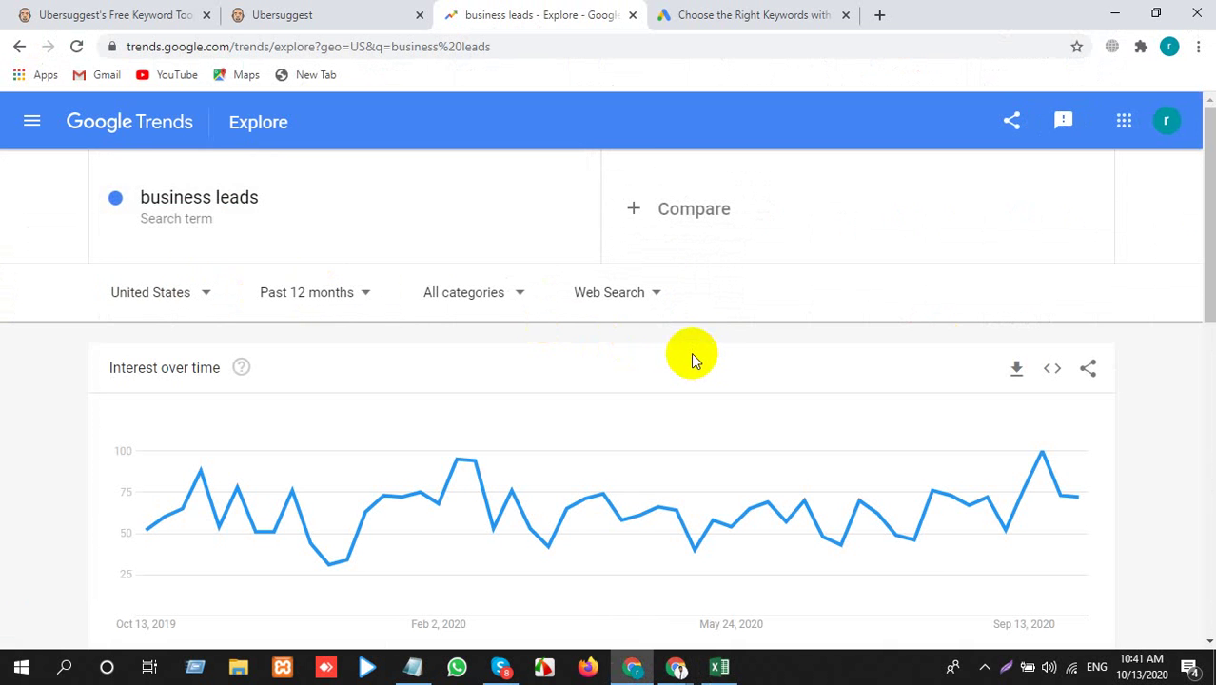
Select cell E51 in Excel and look through Ubersuggest's "b2b sales lead generation" suggestions for the missing CPC
key("alt+Tab")
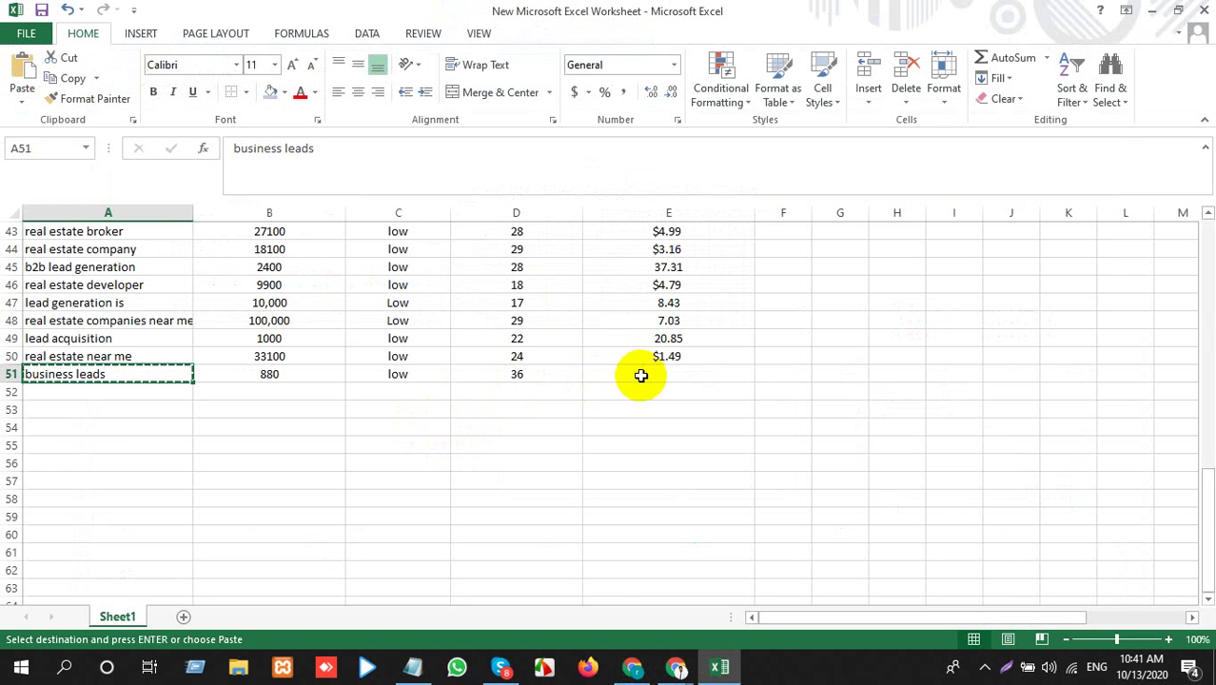
left_click(642, 376)
key("alt+Tab")
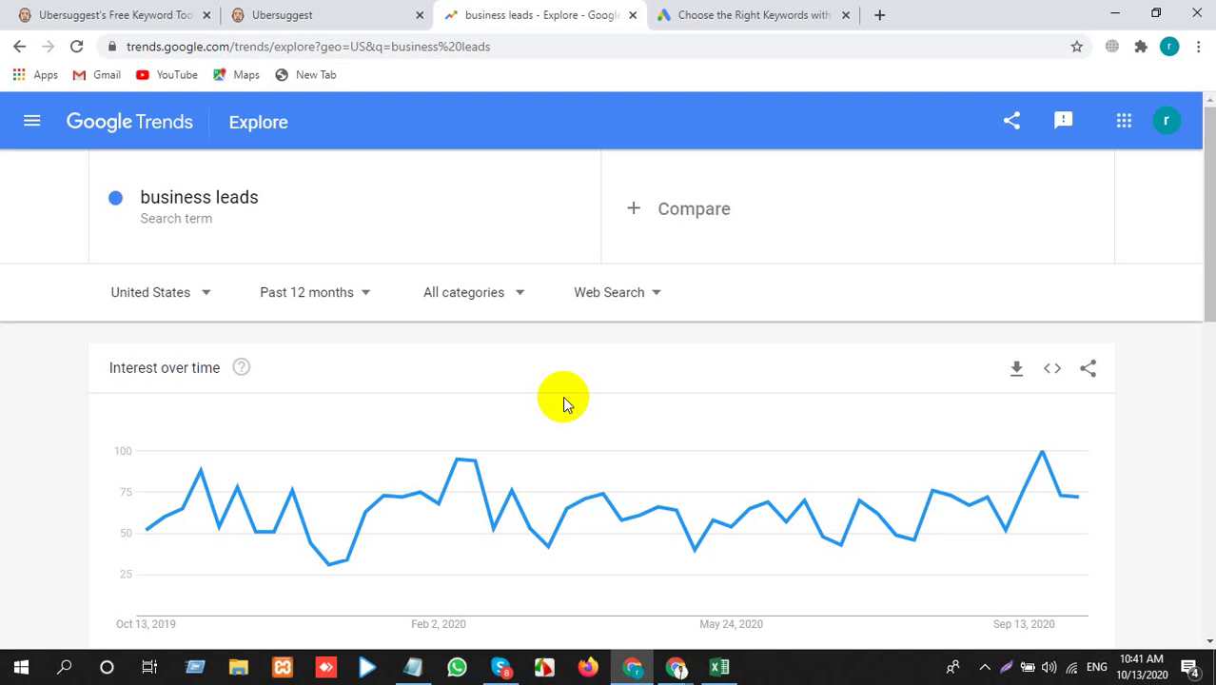
left_click(239, 14)
scroll(400, 526, "down", 2)
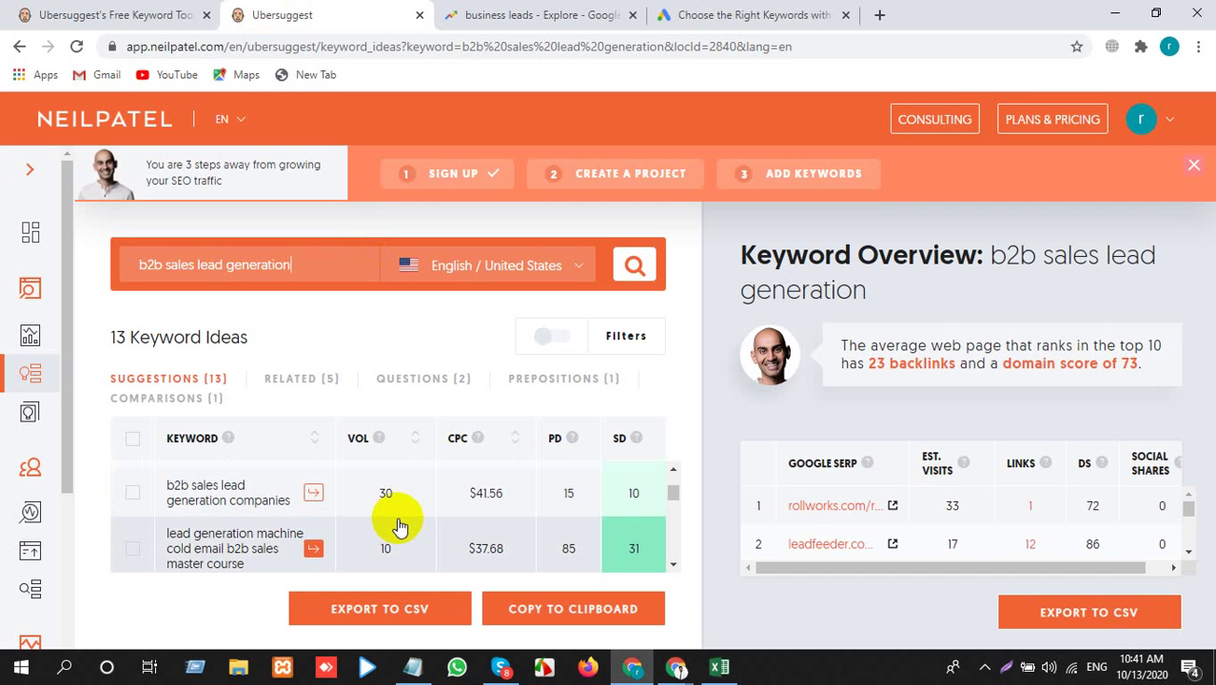
key("alt+Tab")
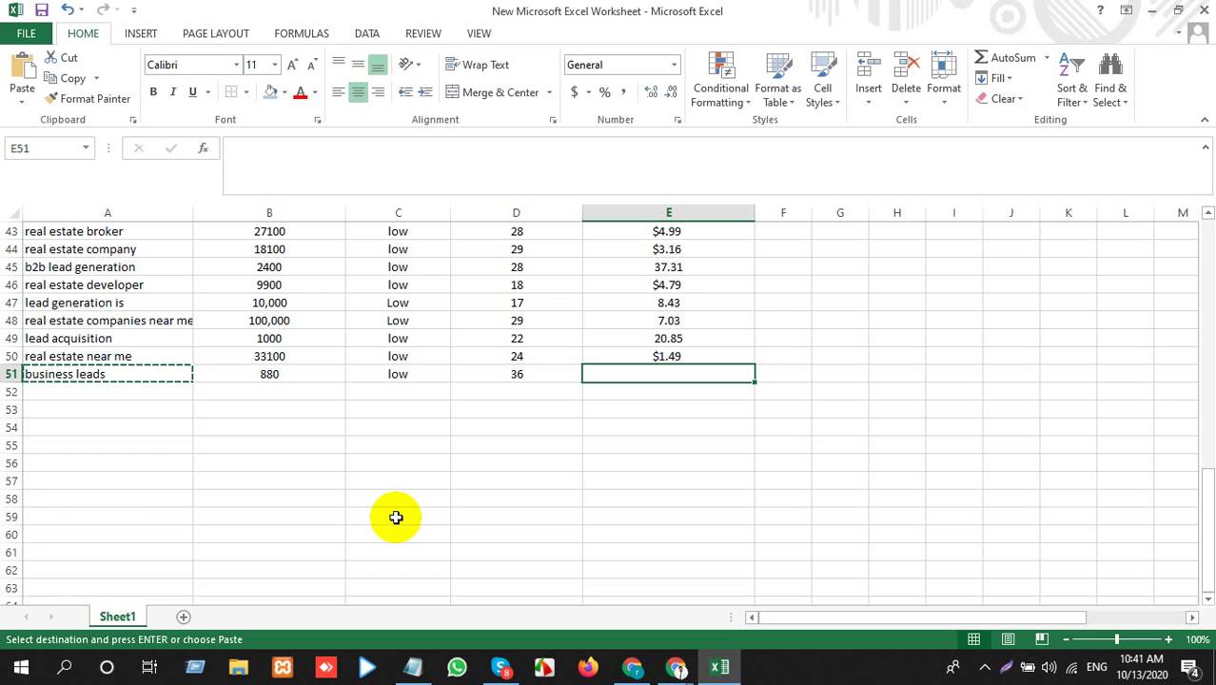
type("3")
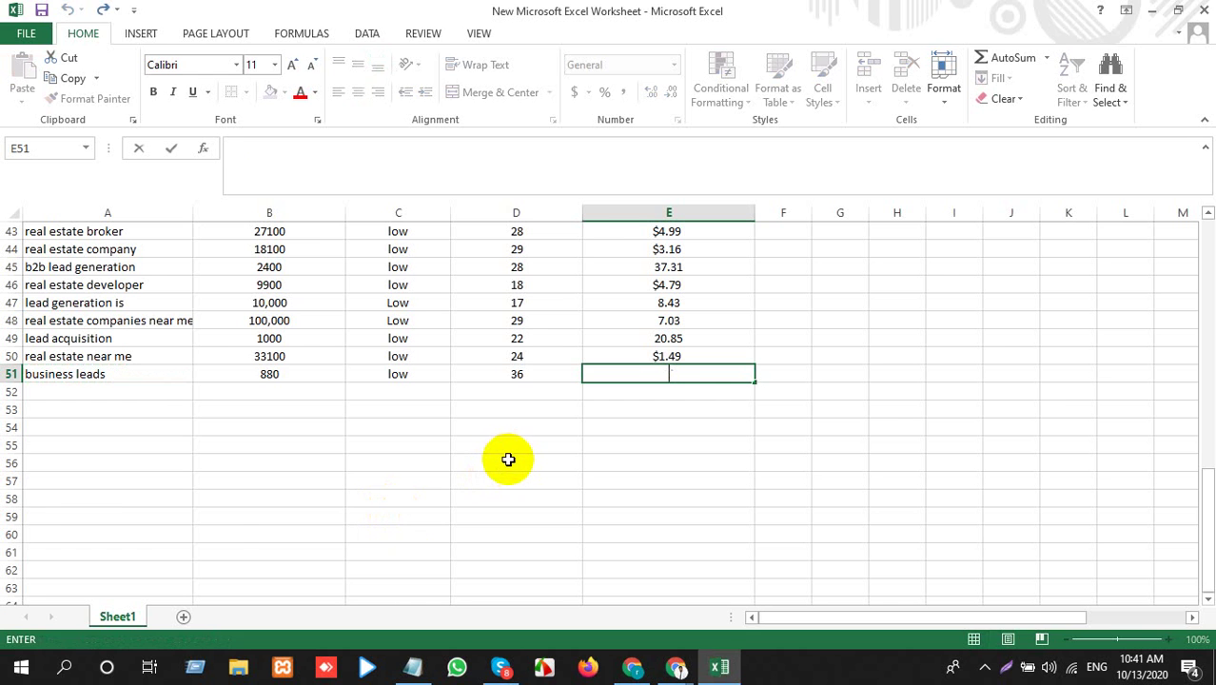
key("alt+Tab")
scroll(502, 514, "down", 2)
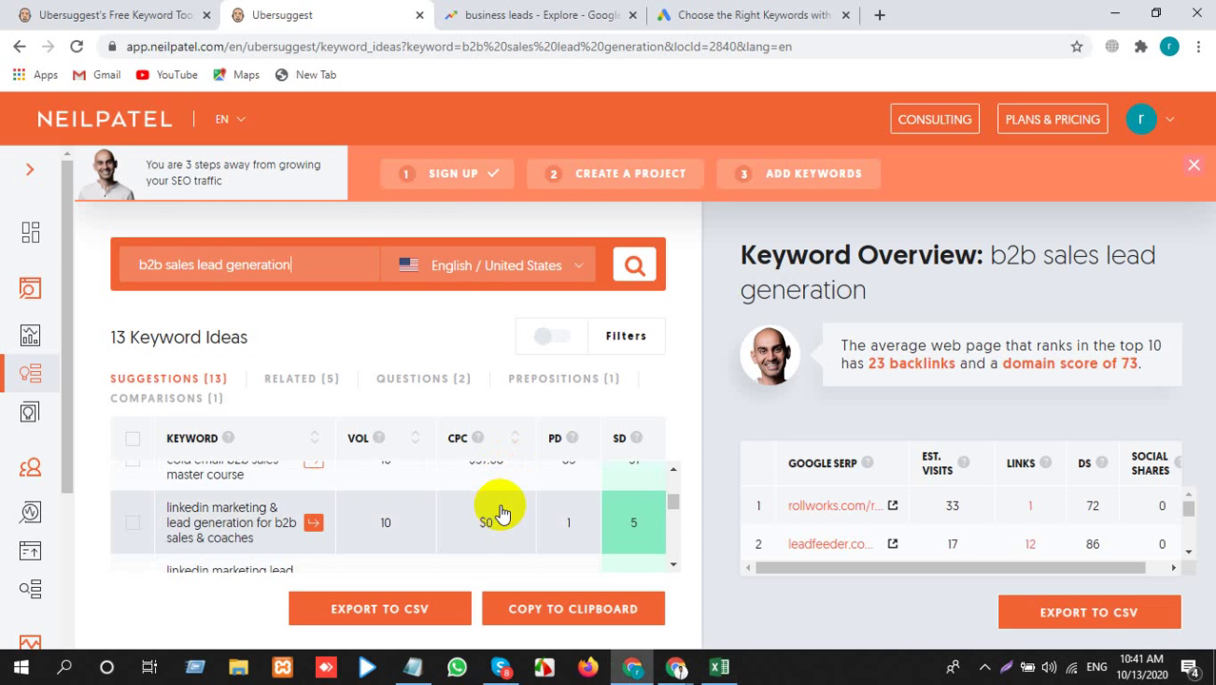
scroll(502, 513, "down", 3)
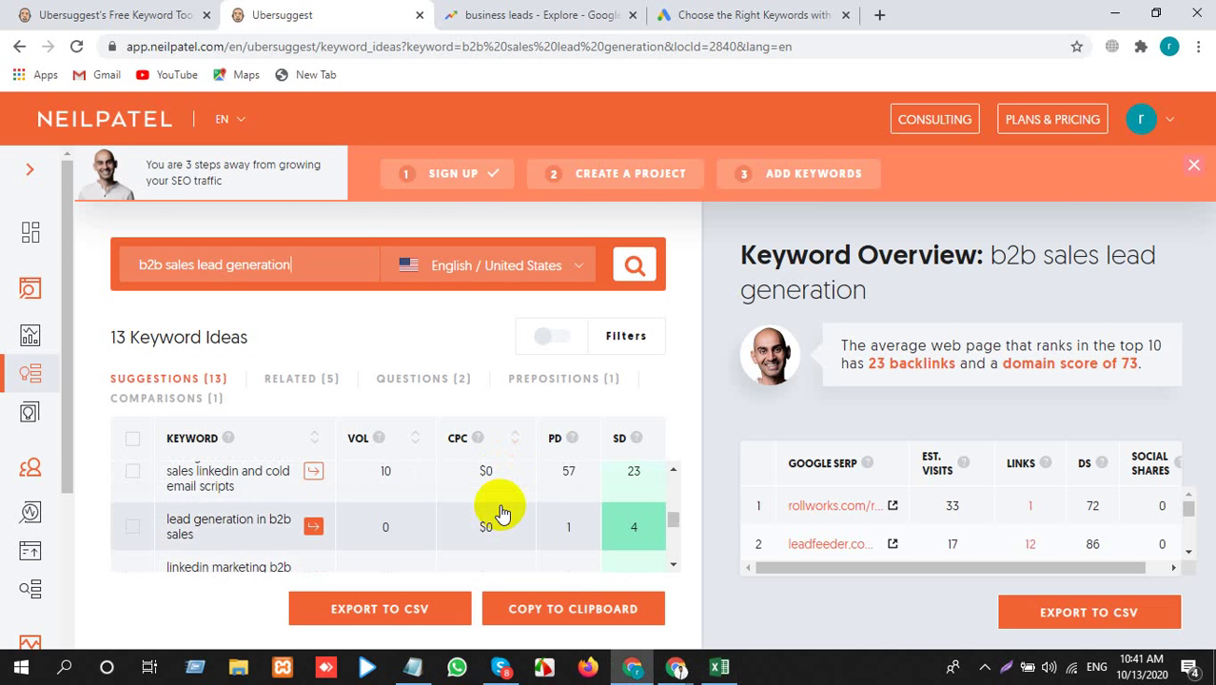
scroll(502, 513, "up", 5)
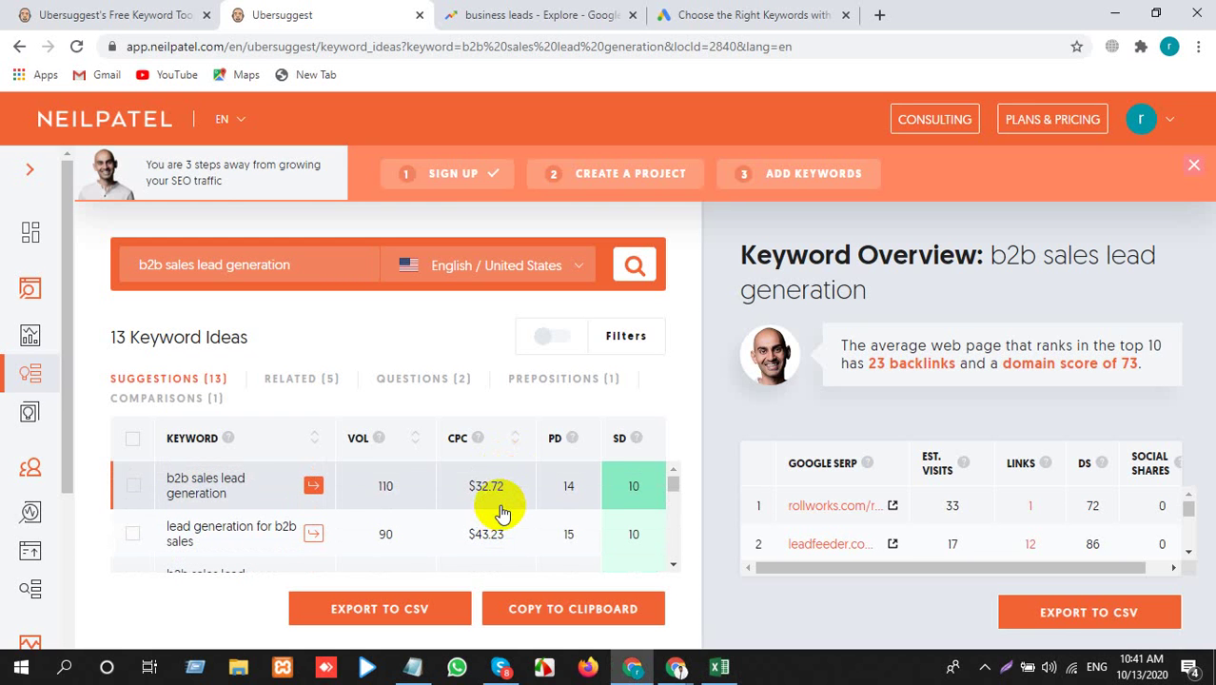
Return to the previous "business lead" results in Ubersuggest and locate the "business leads" row
left_click(13, 47)
double_click(250, 271)
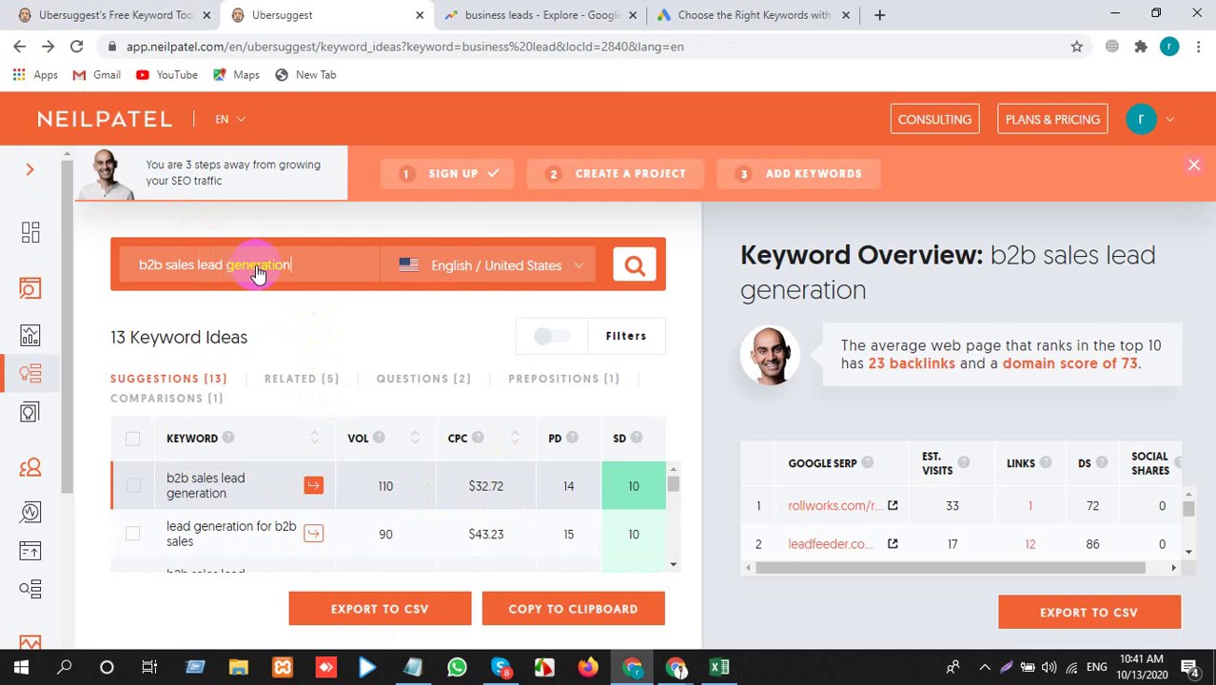
key("alt+Tab")
key("alt+Tab")
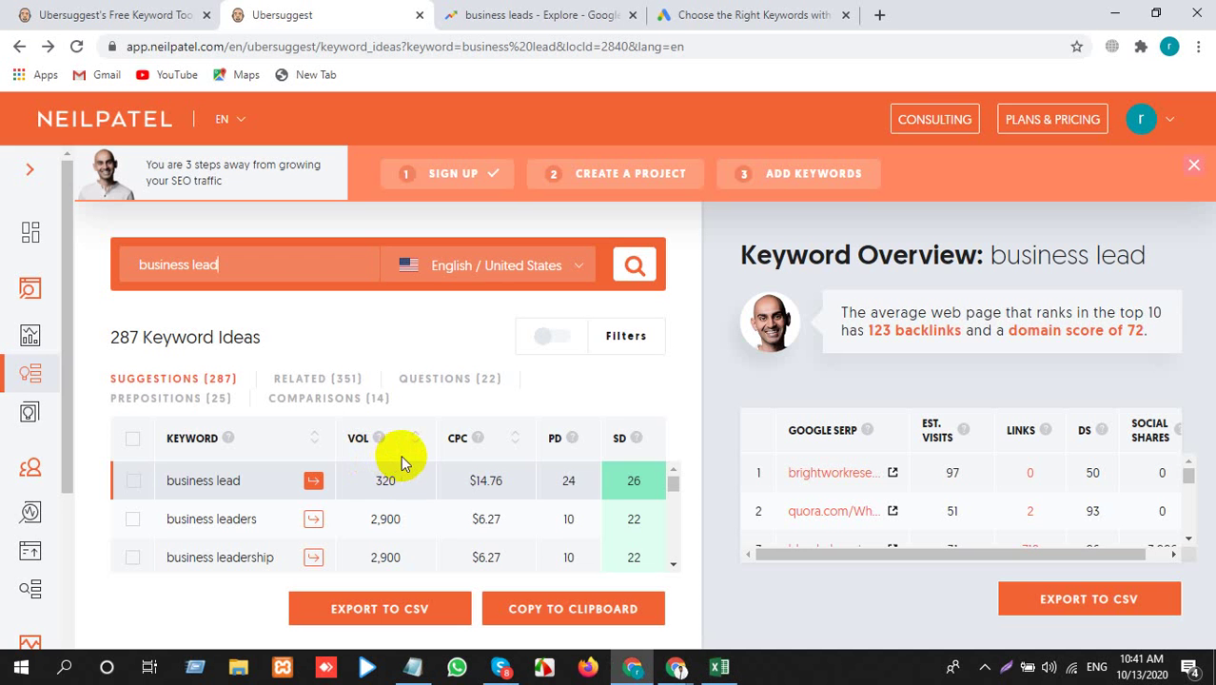
scroll(420, 490, "down", 2)
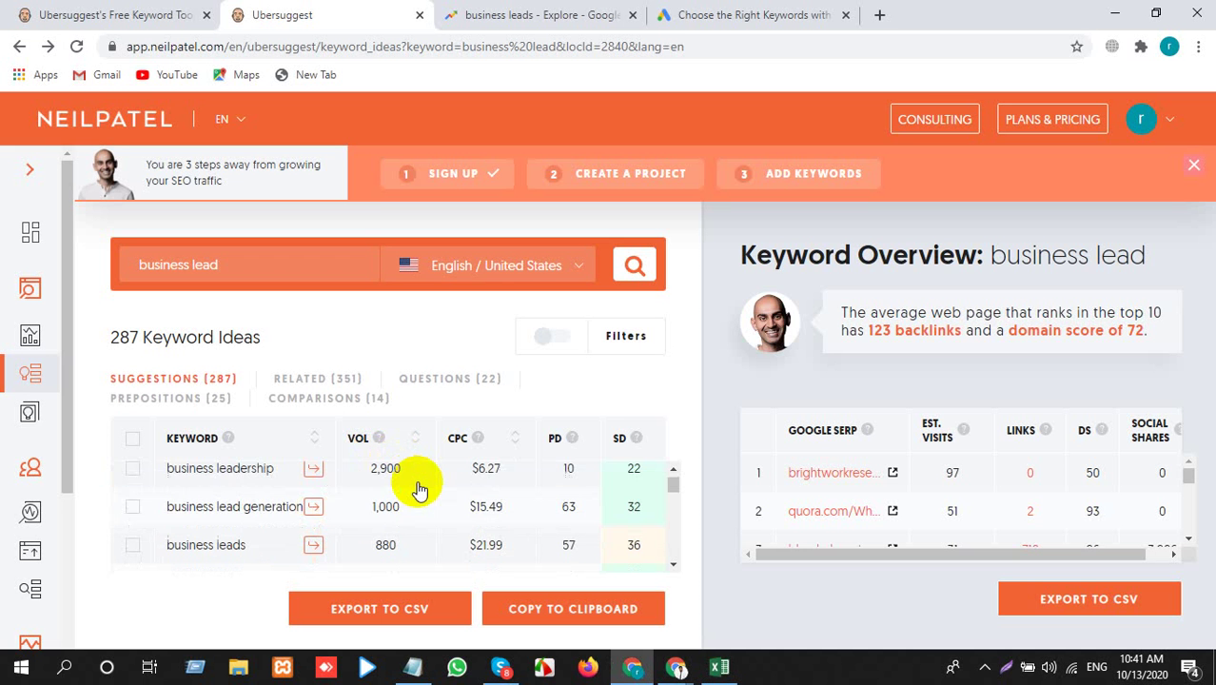
Copy the "business leads" CPC of $21.99 and paste it into cell E51 of the Excel worksheet
left_click(499, 552)
left_click_drag(499, 552, 464, 551)
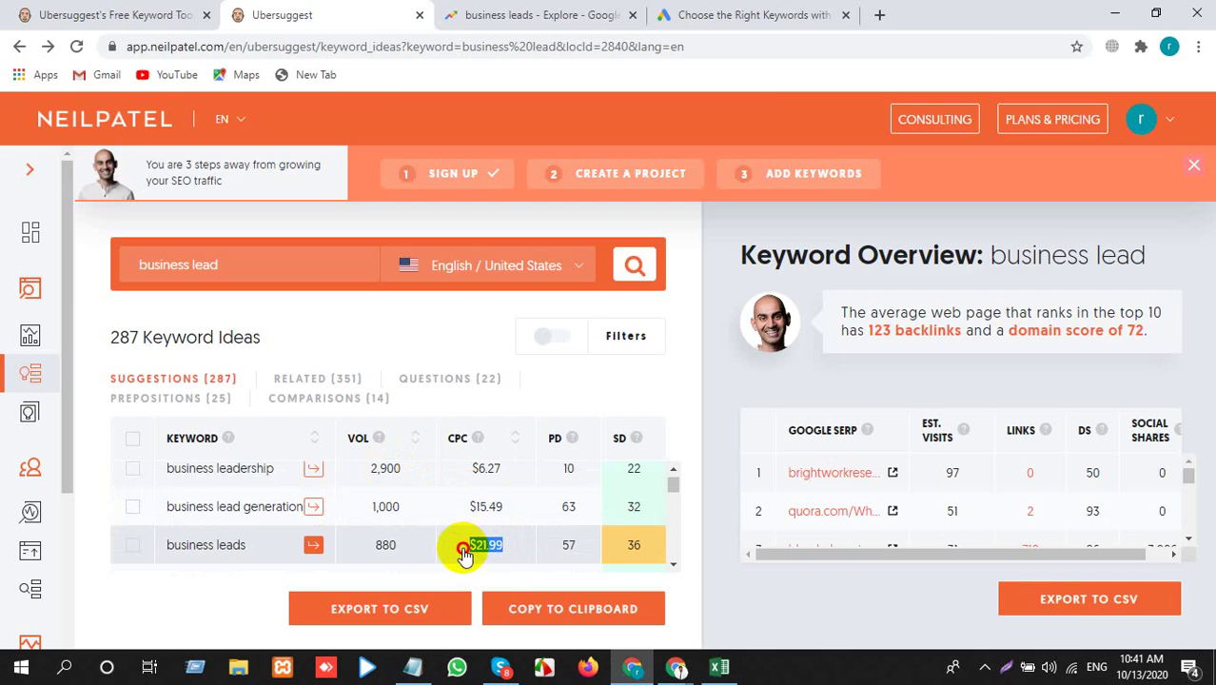
key("ctrl+c")
key("alt+Tab")
left_click(588, 374)
key("ctrl+v")
left_click(677, 426)
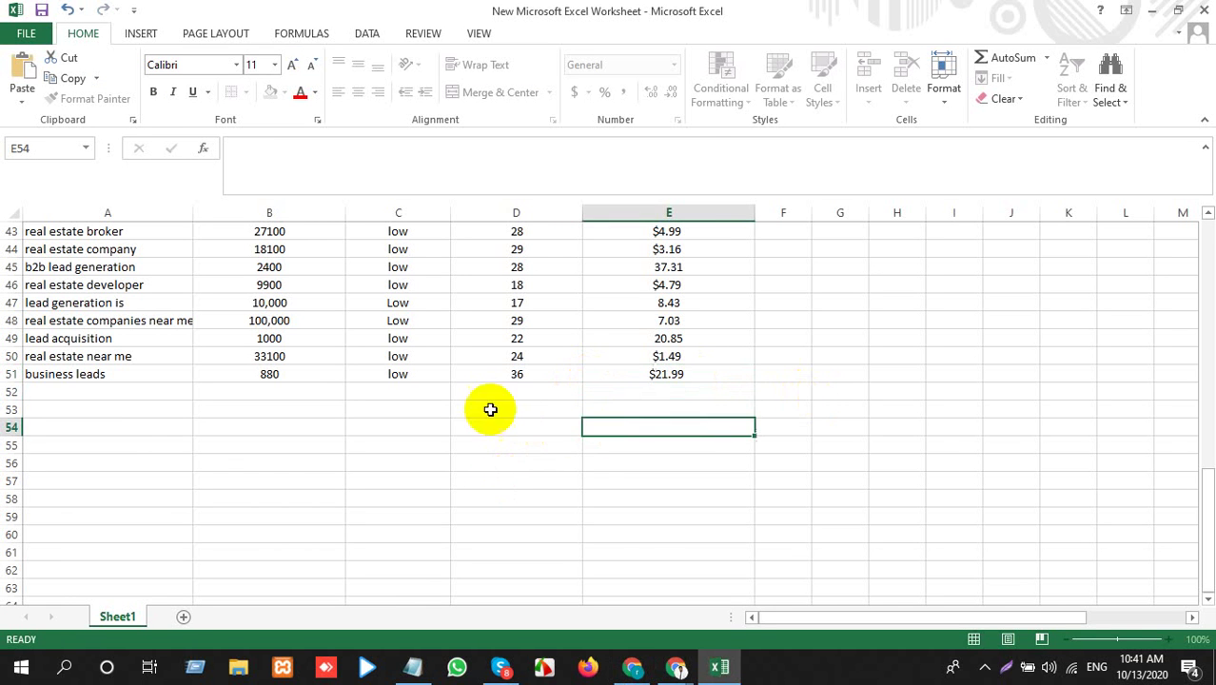
Select cell A52 in Excel, switch to the Google Meet call and mute the microphone
left_click(149, 393)
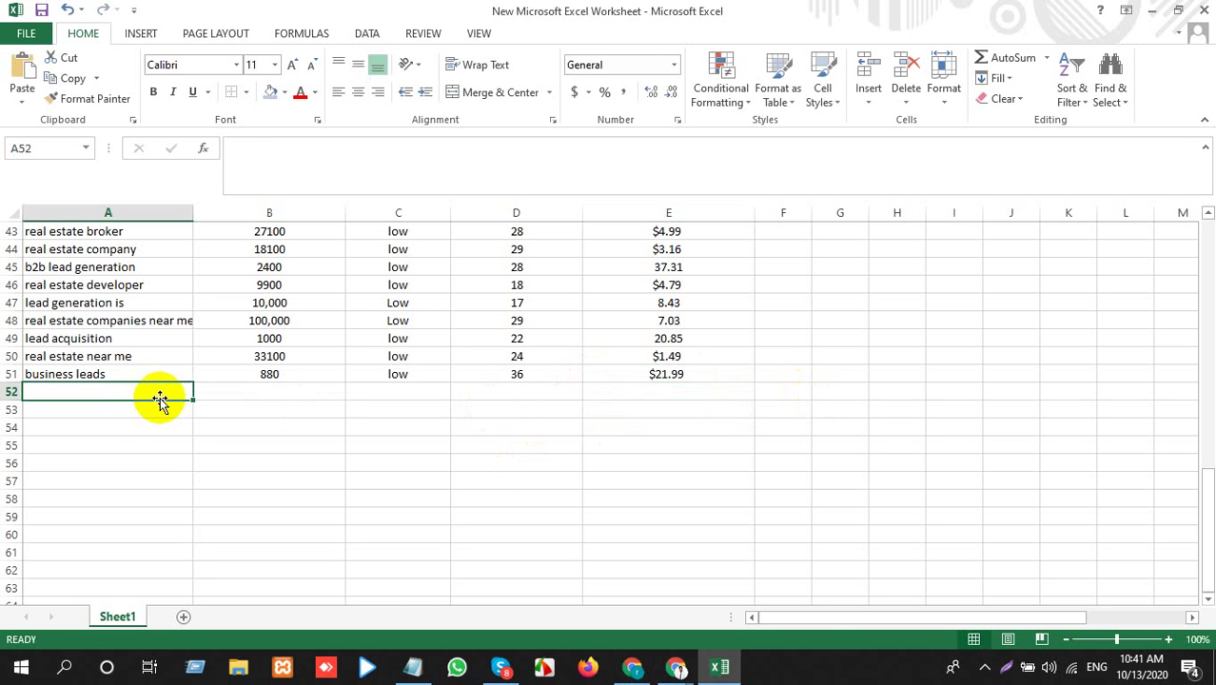
mouse_move(670, 671)
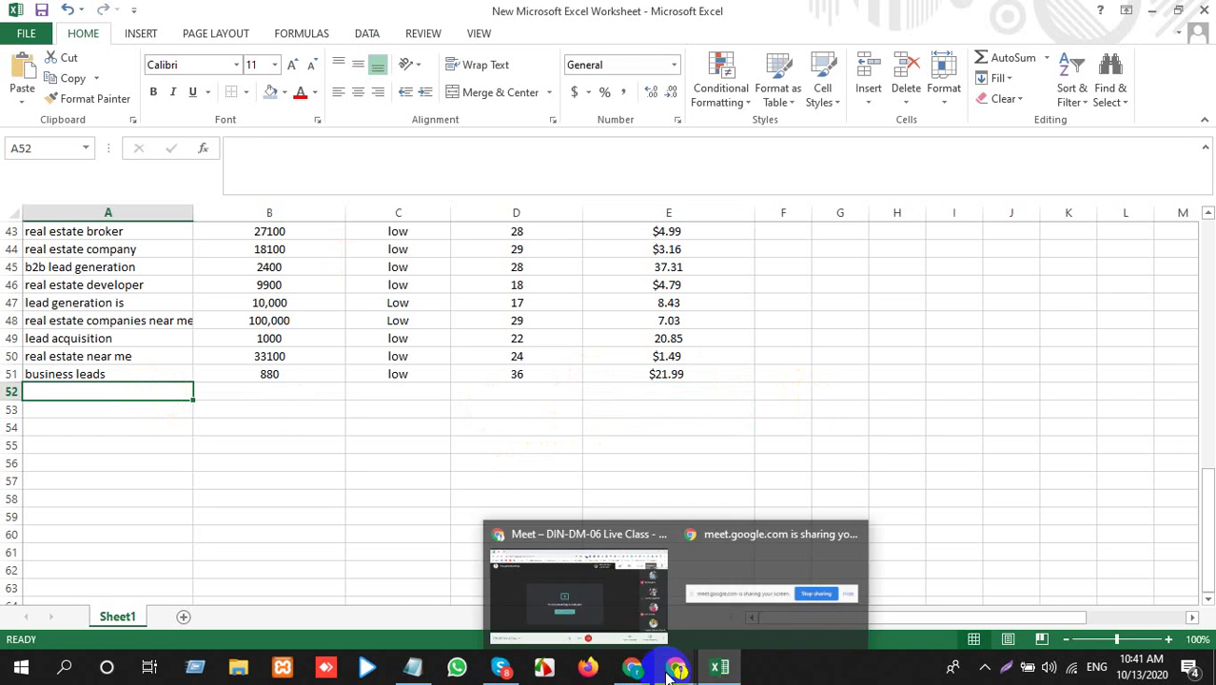
left_click(614, 585)
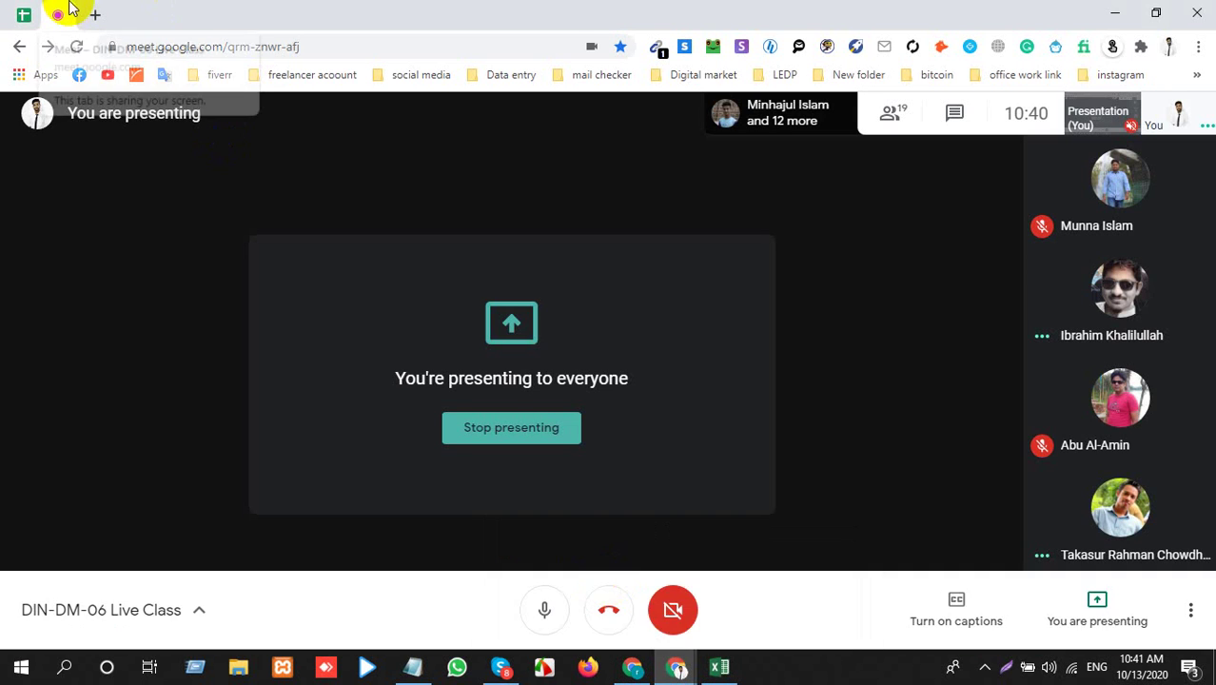
left_click(539, 607)
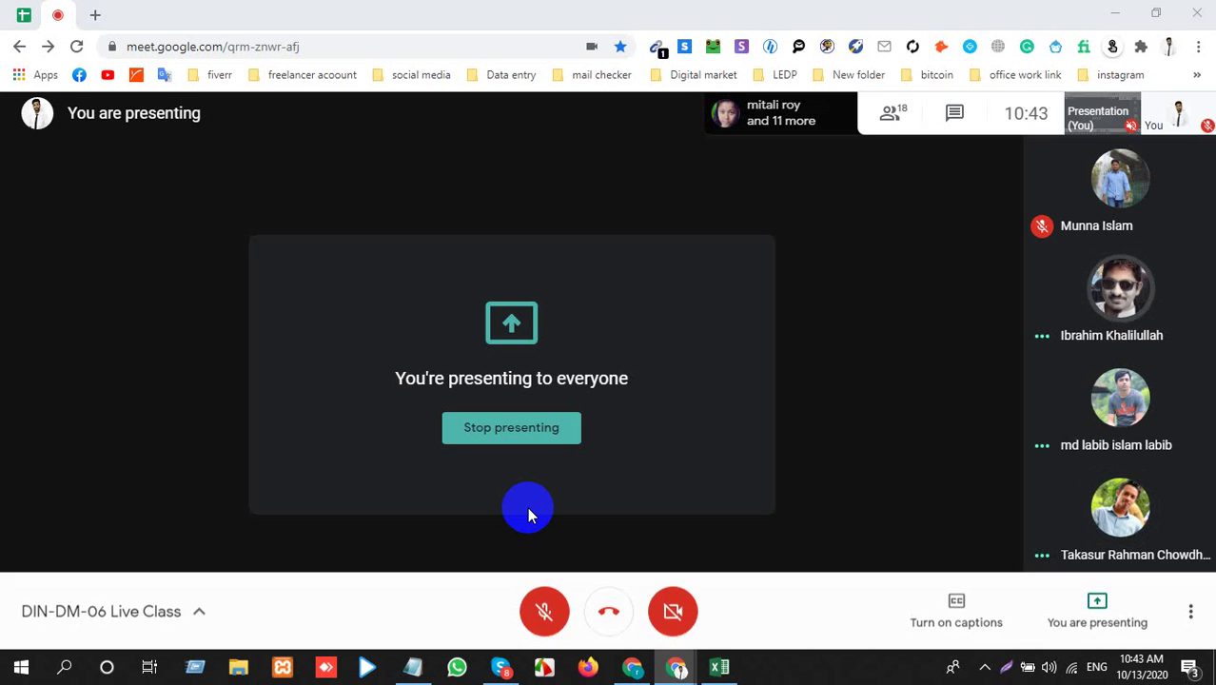
Return to the Excel worksheet and copy "b2b sales lead generation" from cell A38
key("alt+Tab")
scroll(434, 380, "up", 3)
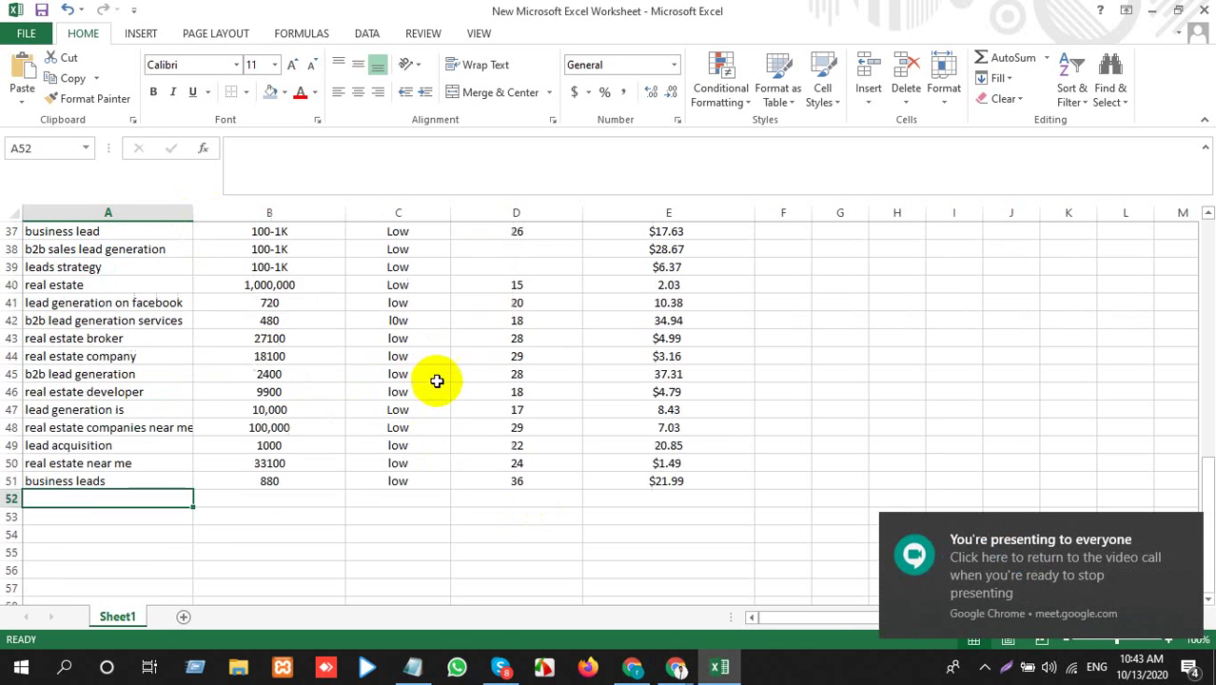
left_click(504, 302)
left_click(186, 304)
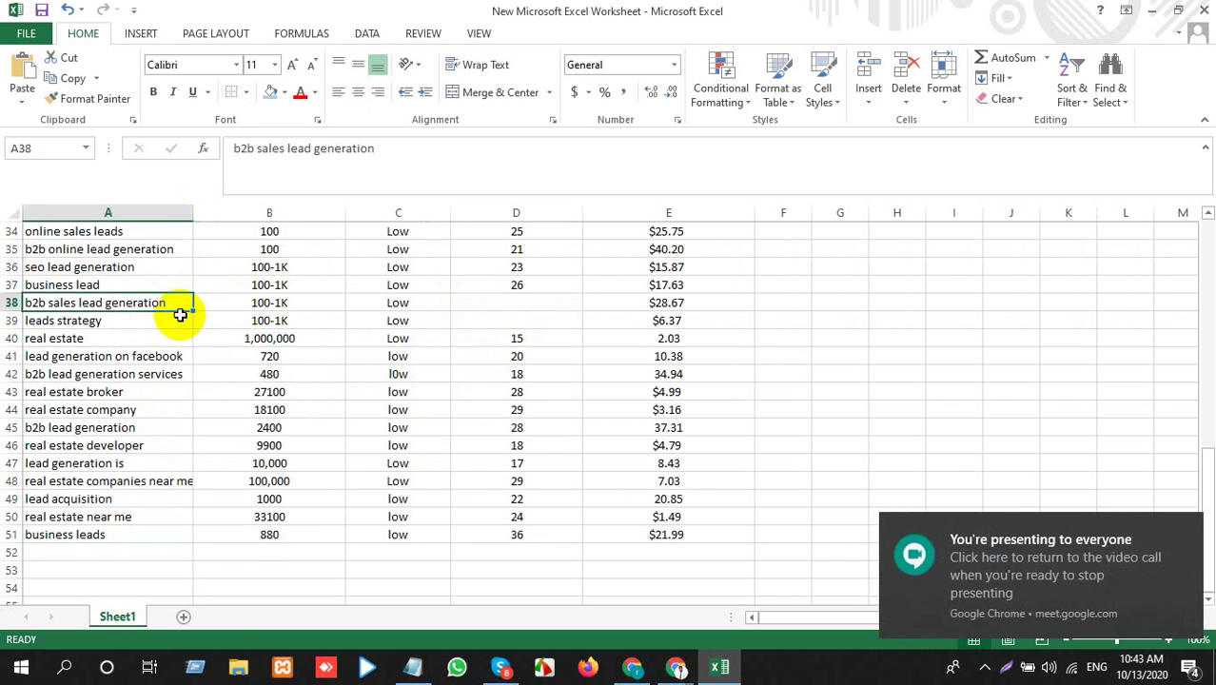
key("ctrl+c")
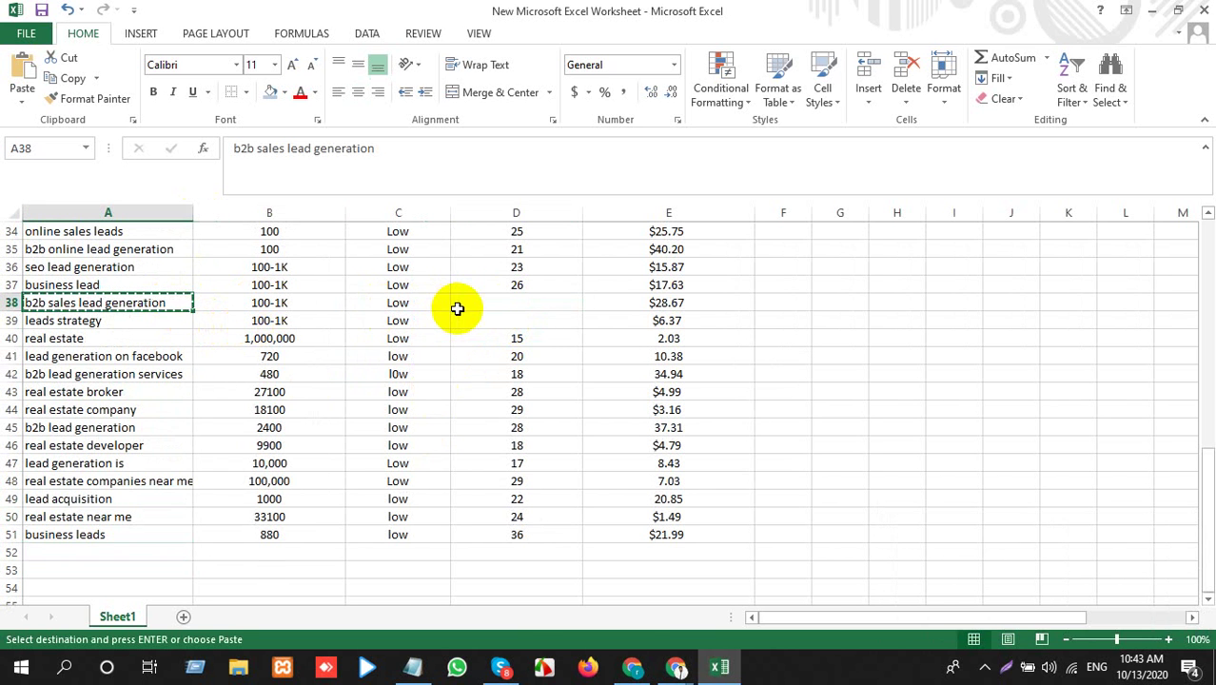
Switch to Ubersuggest in Chrome and search for "b2b sales lead generation" with English / United States
key("alt+Tab")
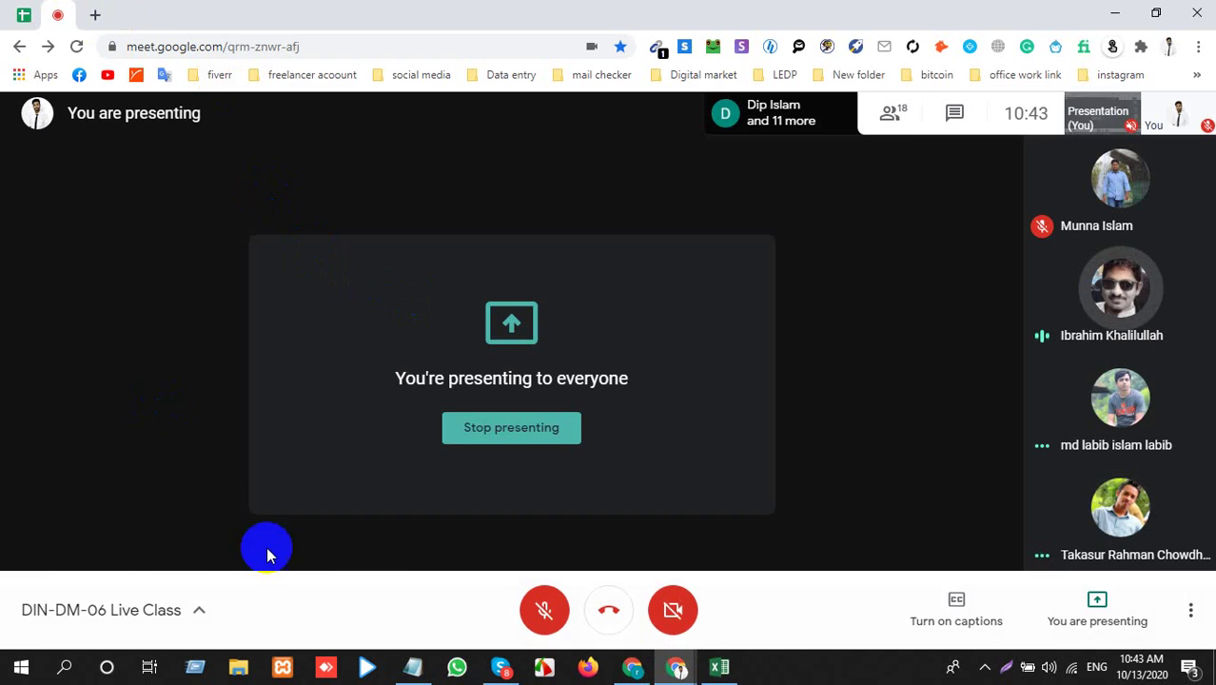
key("alt+Tab")
mouse_move(678, 666)
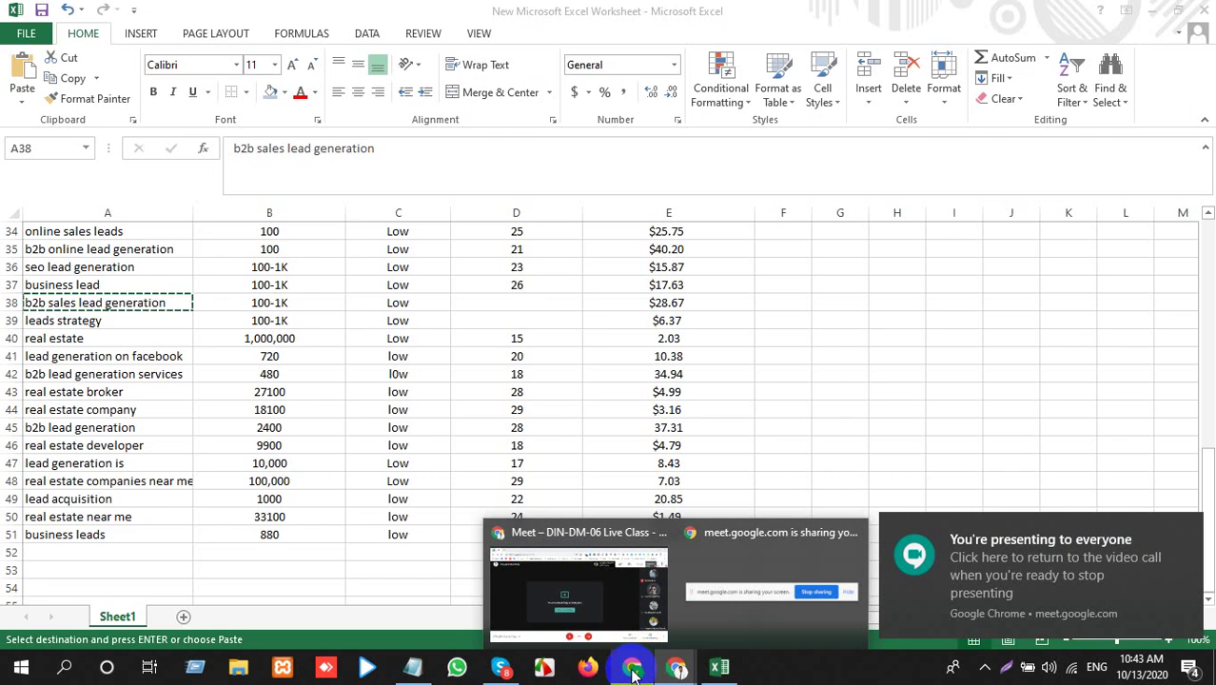
left_click(632, 666)
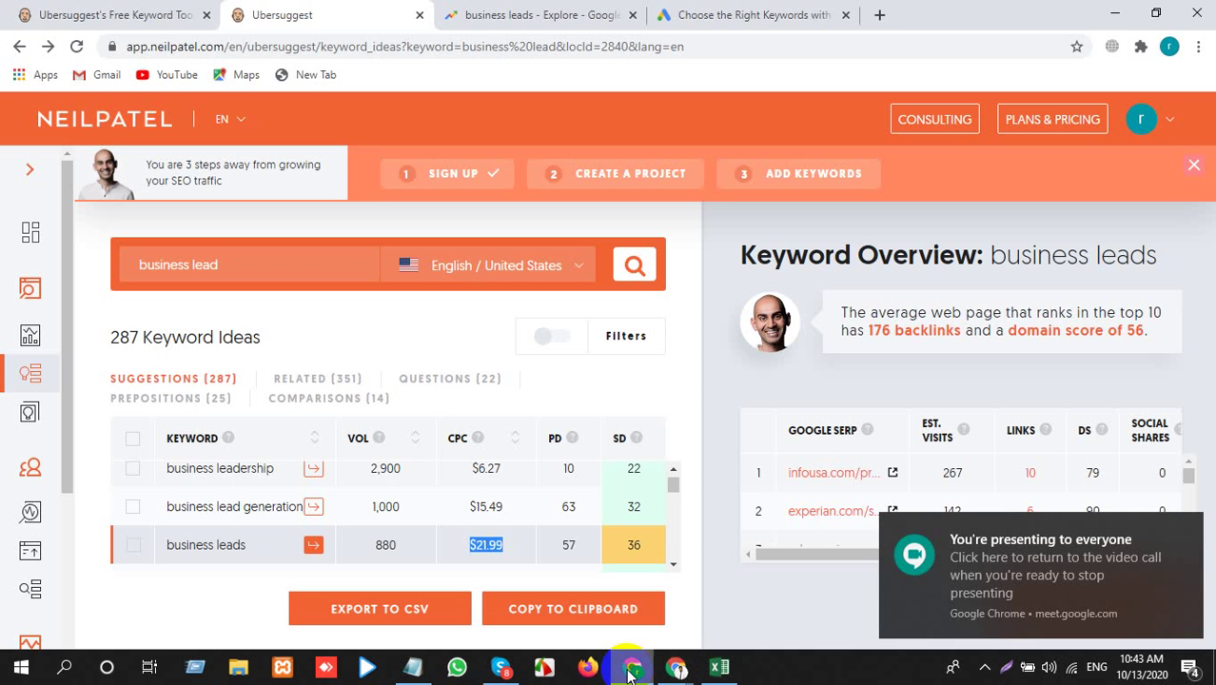
triple_click(251, 264)
type("b2b sales lead generation")
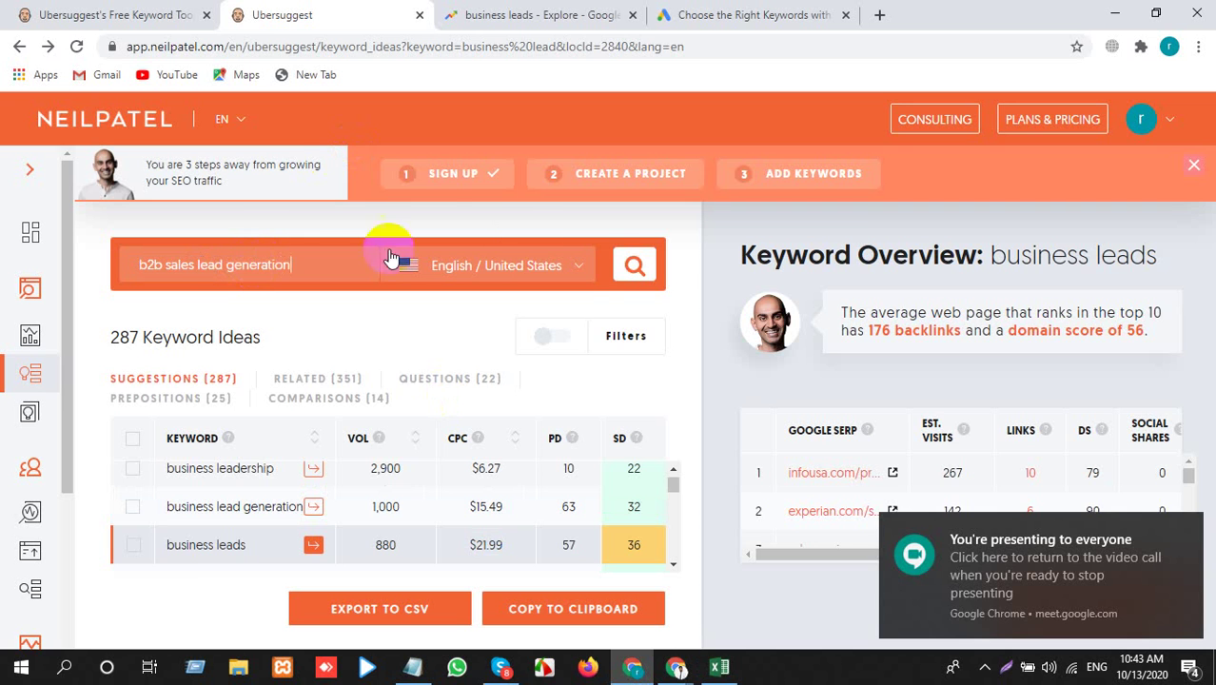
left_click(632, 266)
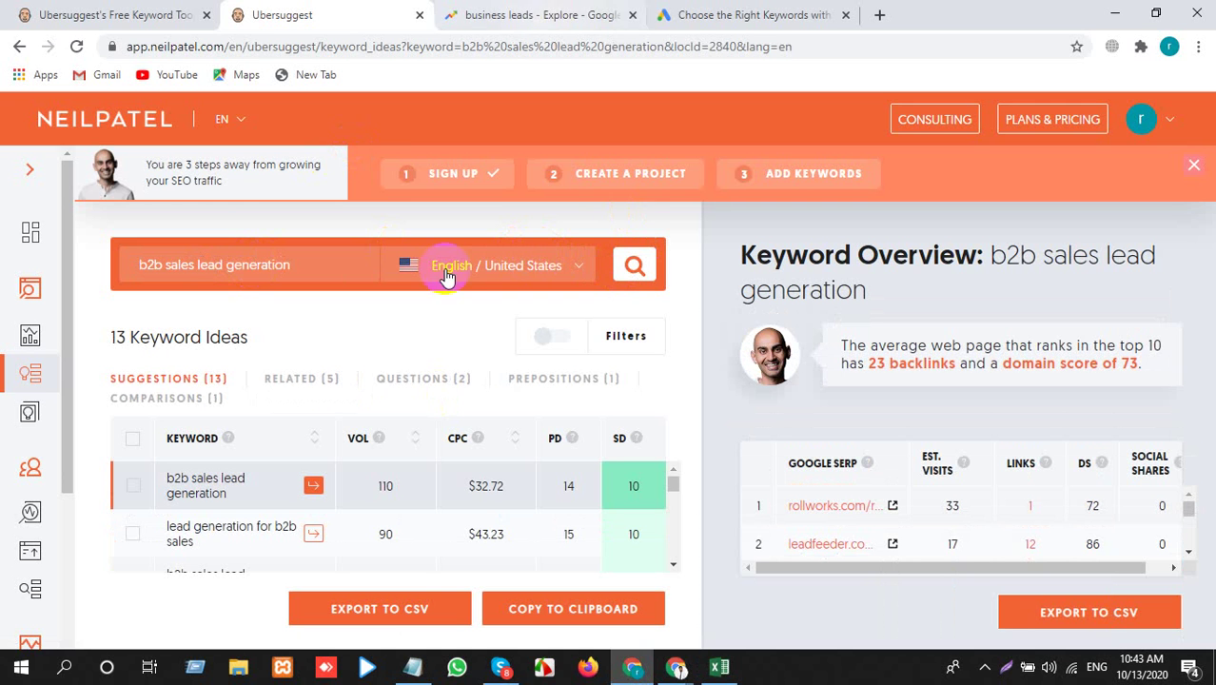
Copy the "b2b sales lead generation" CPC of $32.72 into cell D38 of the Excel worksheet, matching the destination formatting
left_click(536, 489)
left_click_drag(536, 489, 464, 496)
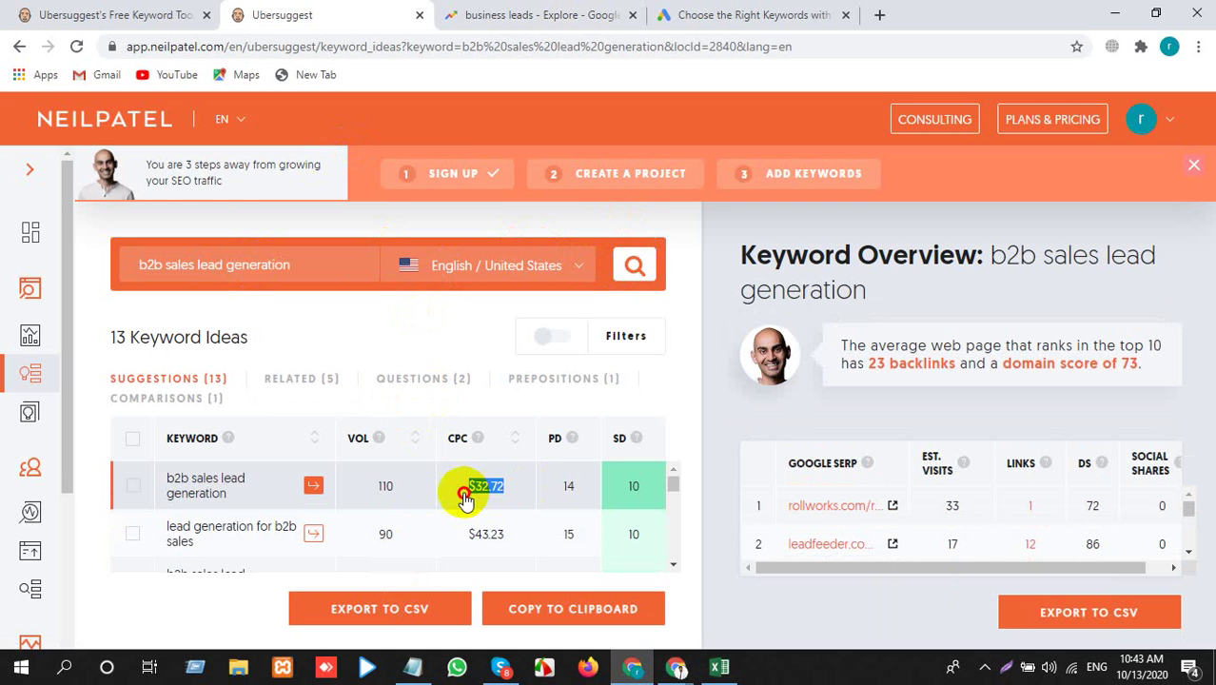
key("alt+Tab")
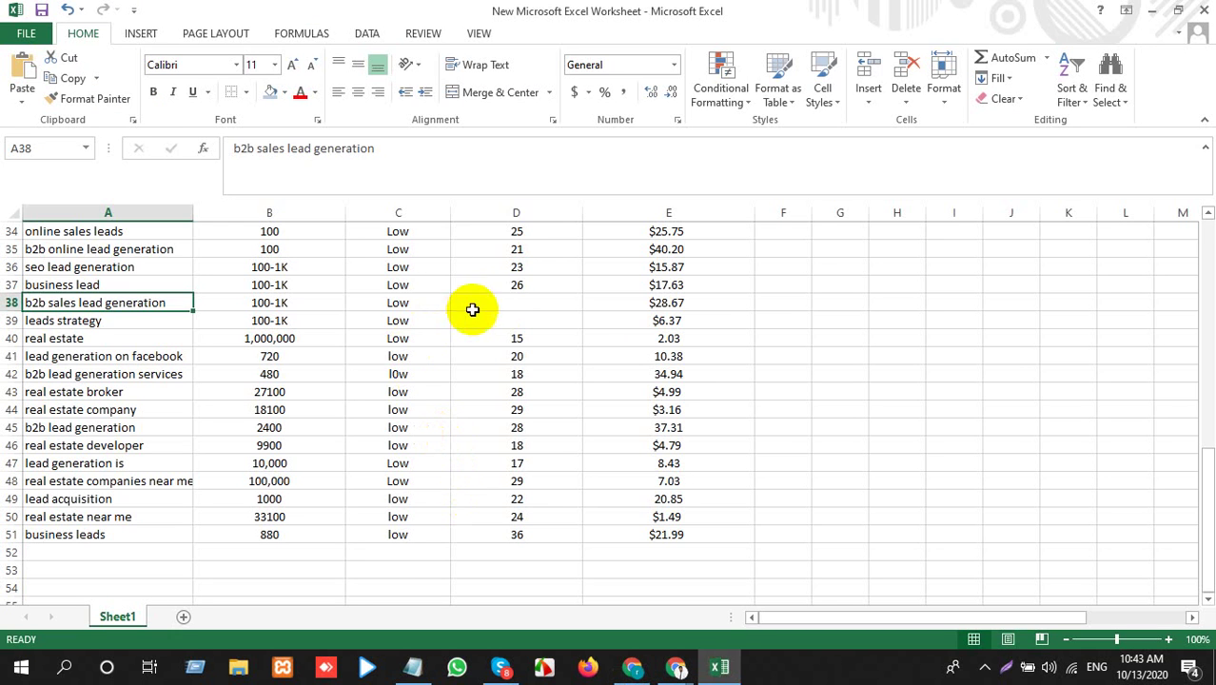
left_click(507, 300)
key("ctrl+v")
left_click(616, 323)
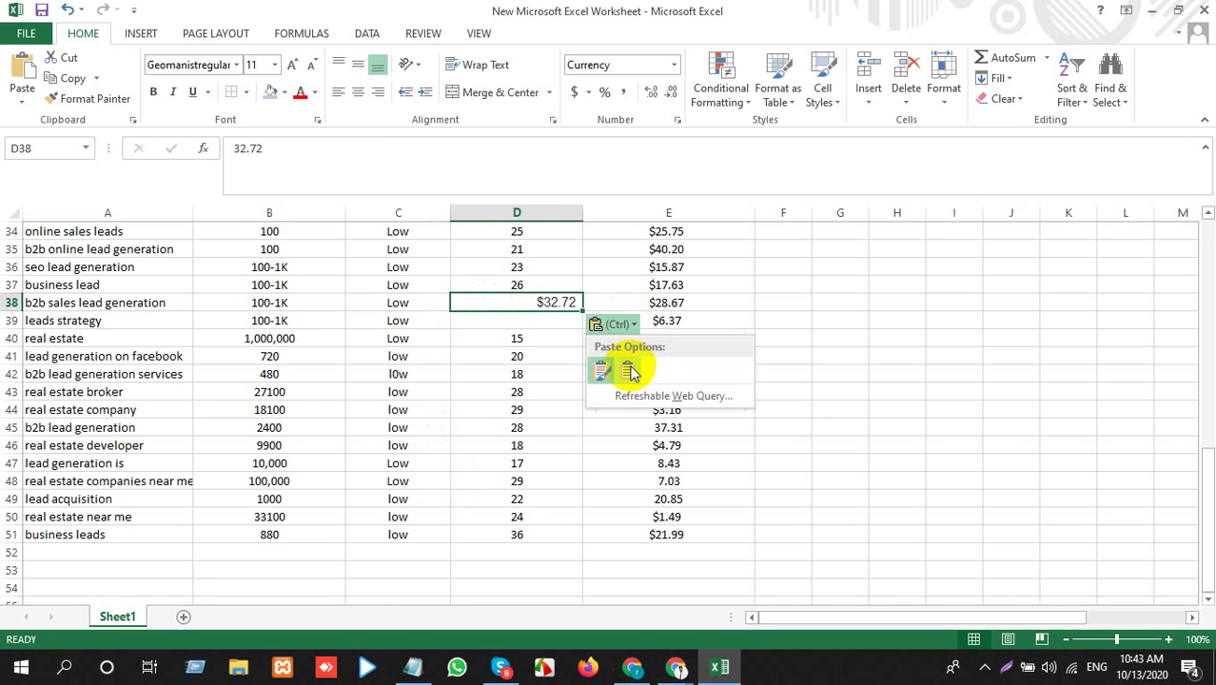
left_click(629, 372)
Look through Ubersuggest's "b2b sales lead generation" suggestions for further keywords with search volume
key("alt+Tab")
scroll(353, 497, "down", 1)
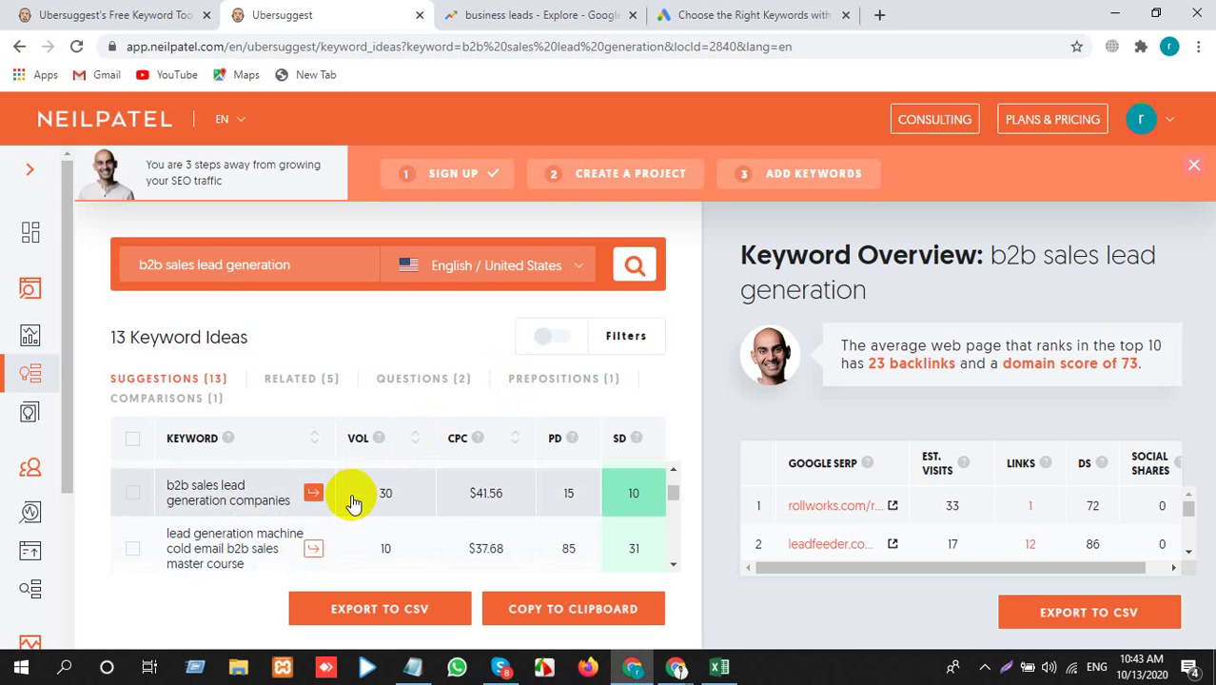
scroll(354, 504, "up", 1)
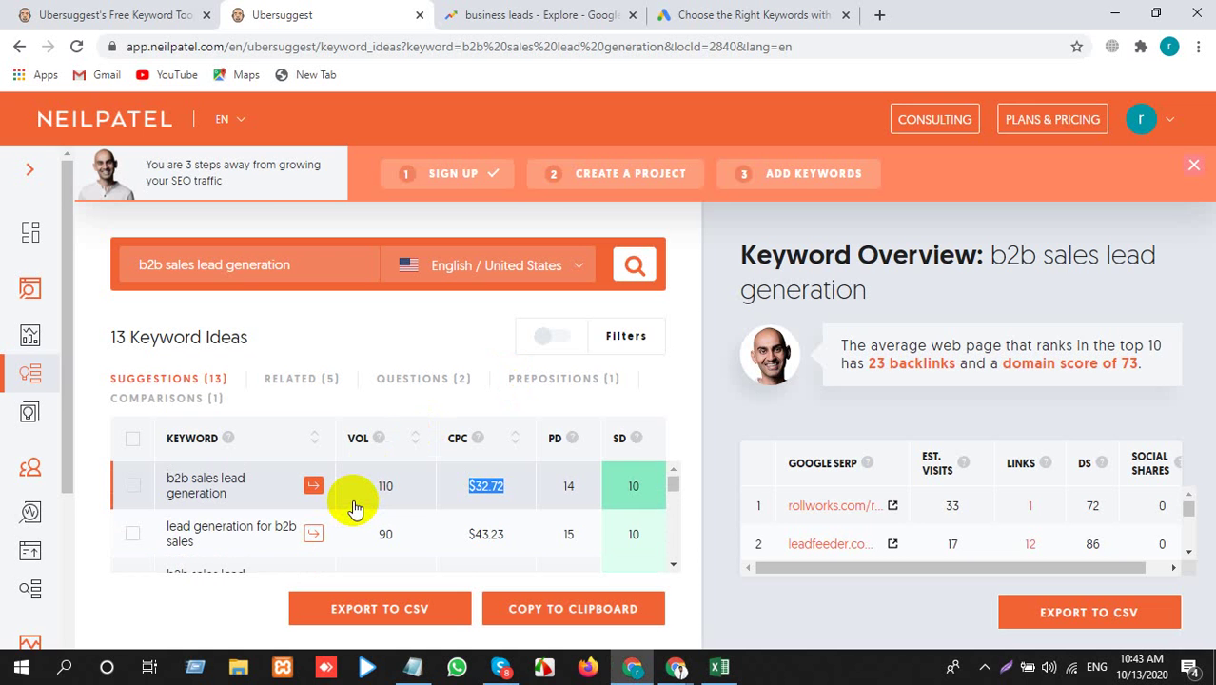
scroll(357, 504, "down", 5)
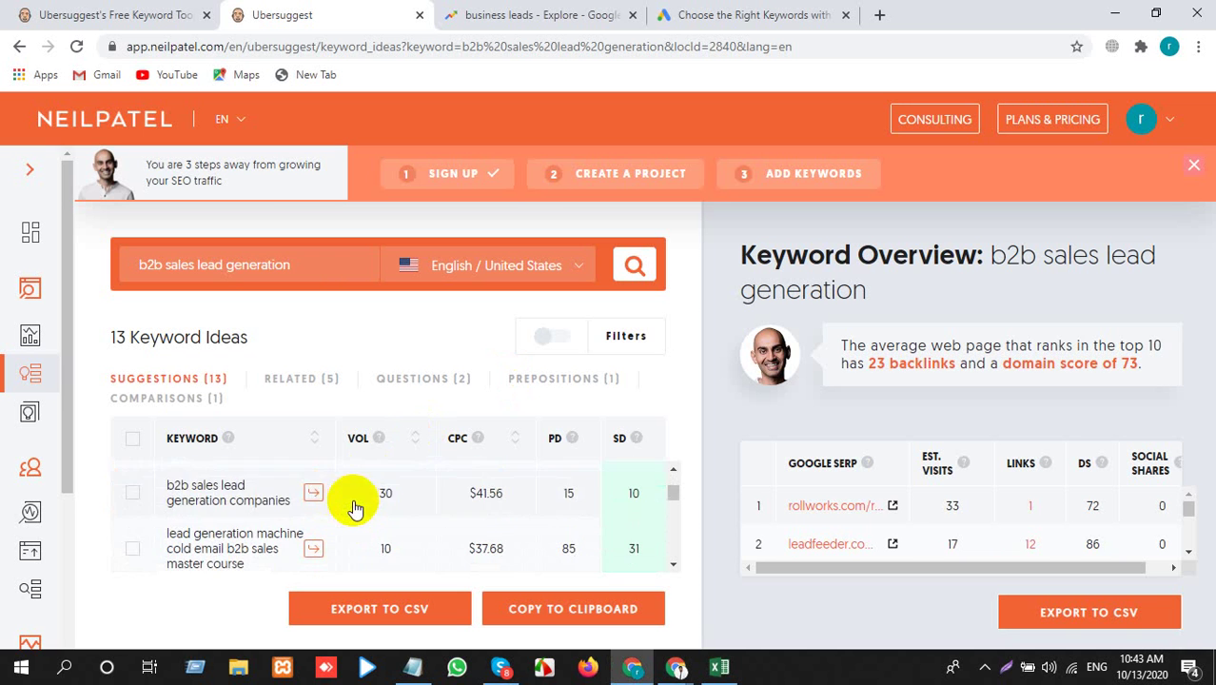
scroll(419, 514, "down", 3)
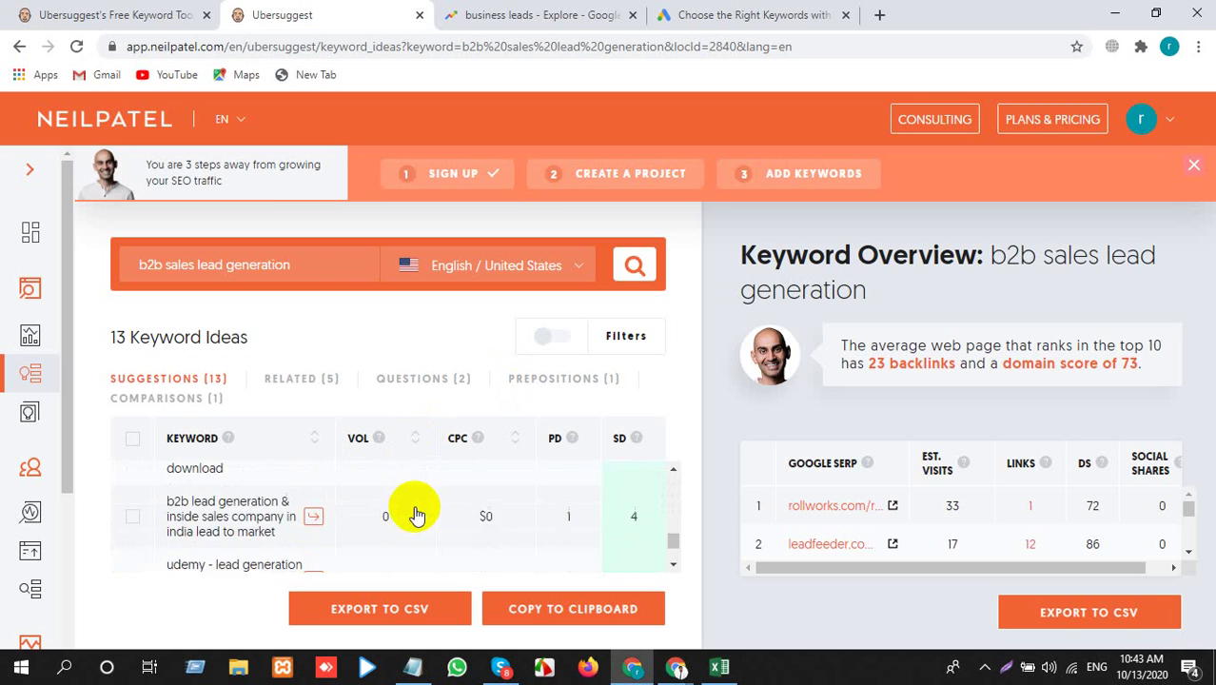
Copy "leads strategy" from cell A39 in Excel and search Ubersuggest for it
key("alt+Tab")
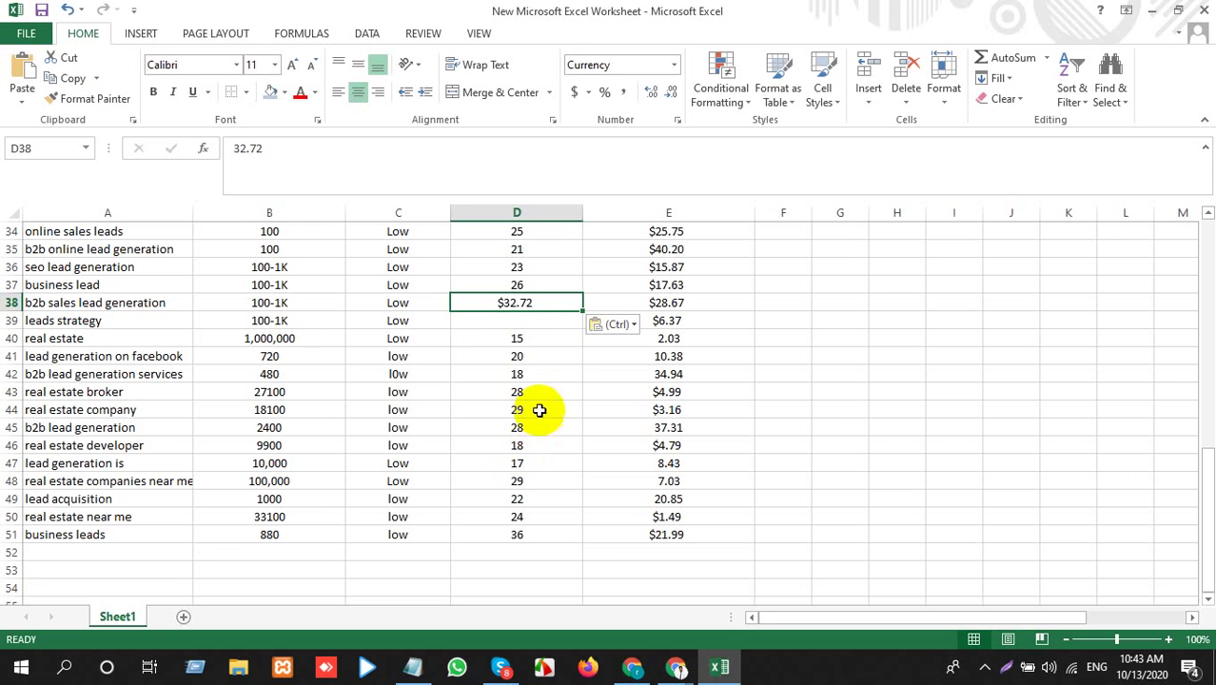
left_click(152, 332)
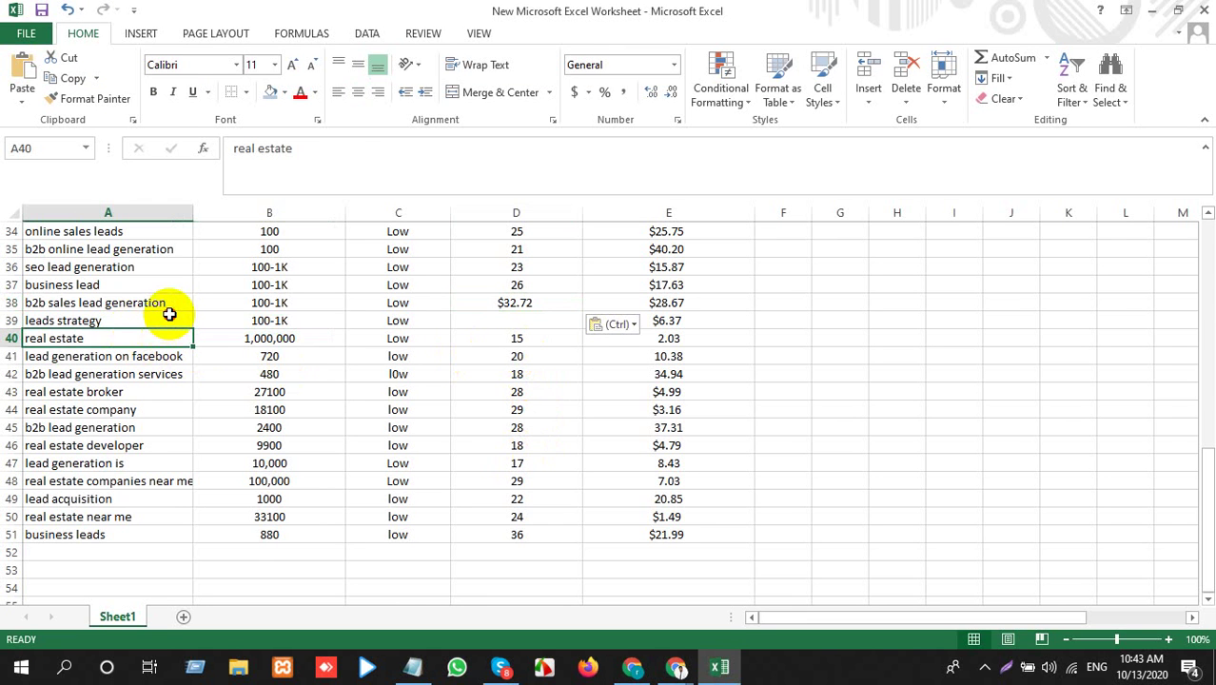
left_click(165, 320)
key("ctrl+c")
key("alt+Tab")
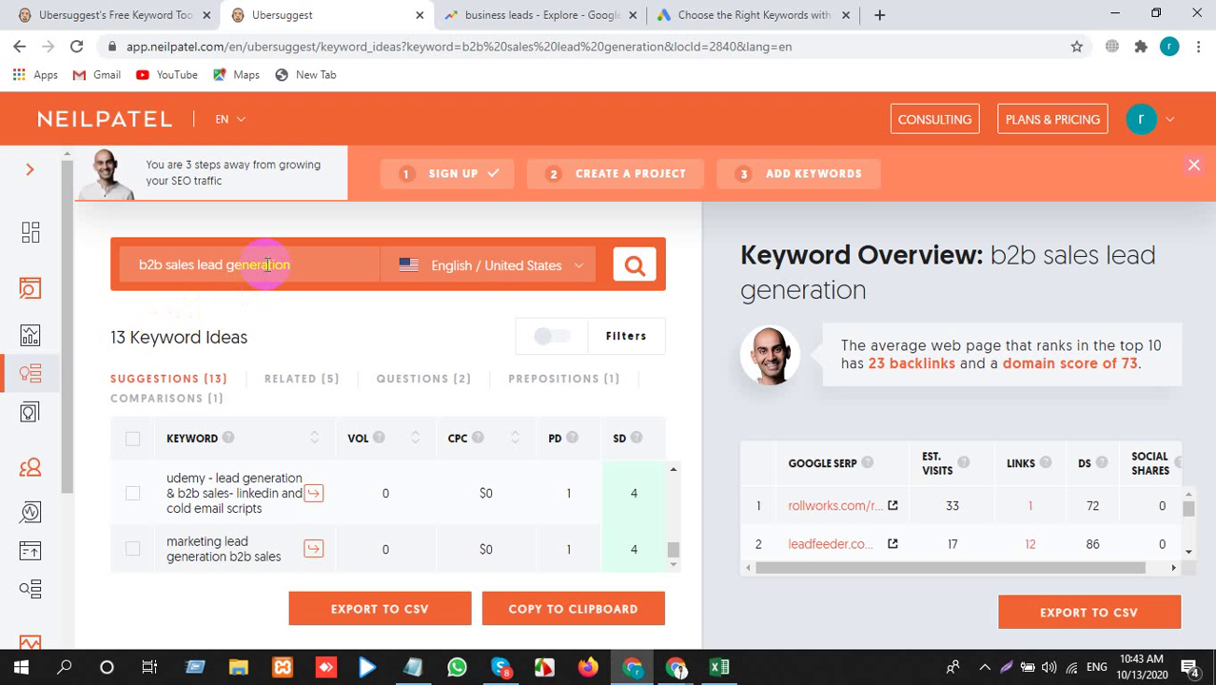
left_click_drag(277, 265, 139, 264)
key("ctrl+v")
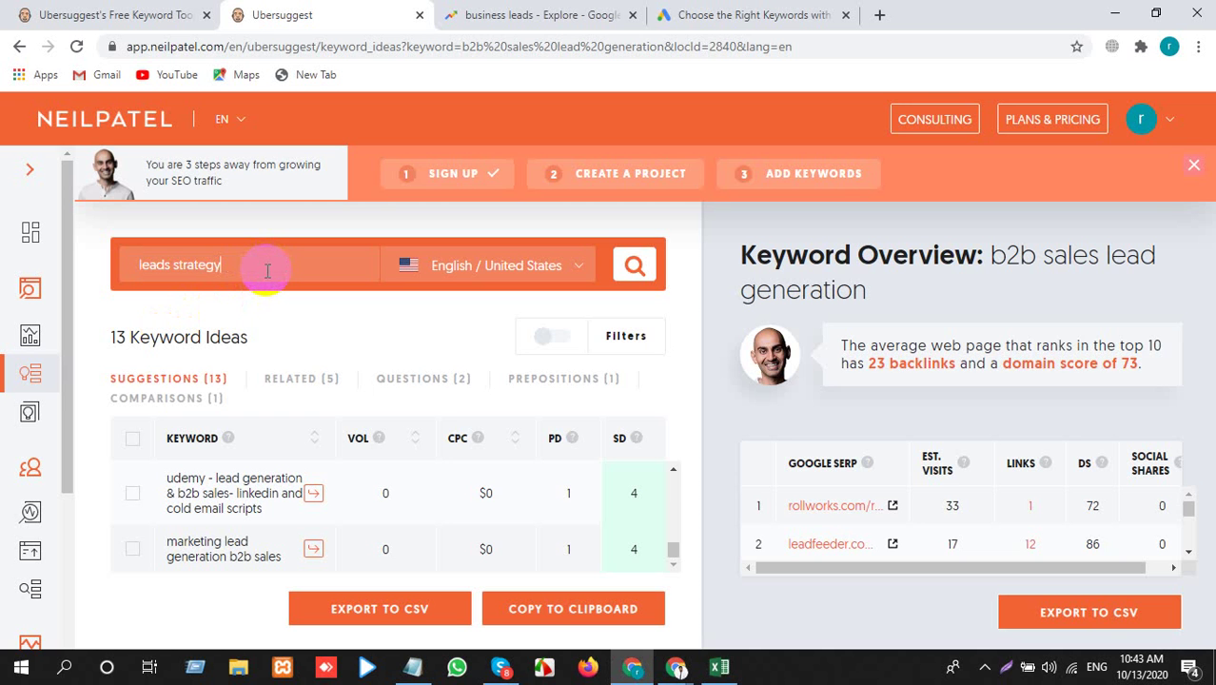
key("Return")
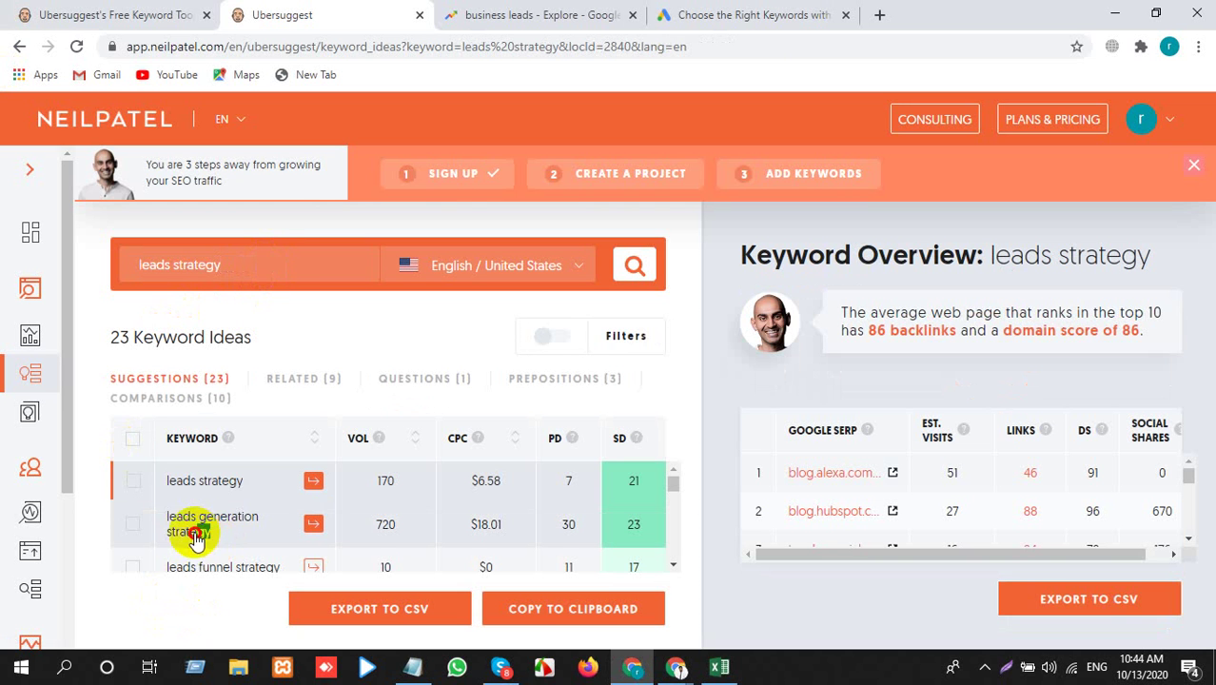
Copy the suggestion "leads generation strategy" into cell A52 of the Excel worksheet, matching the destination formatting
left_click_drag(160, 521, 179, 561)
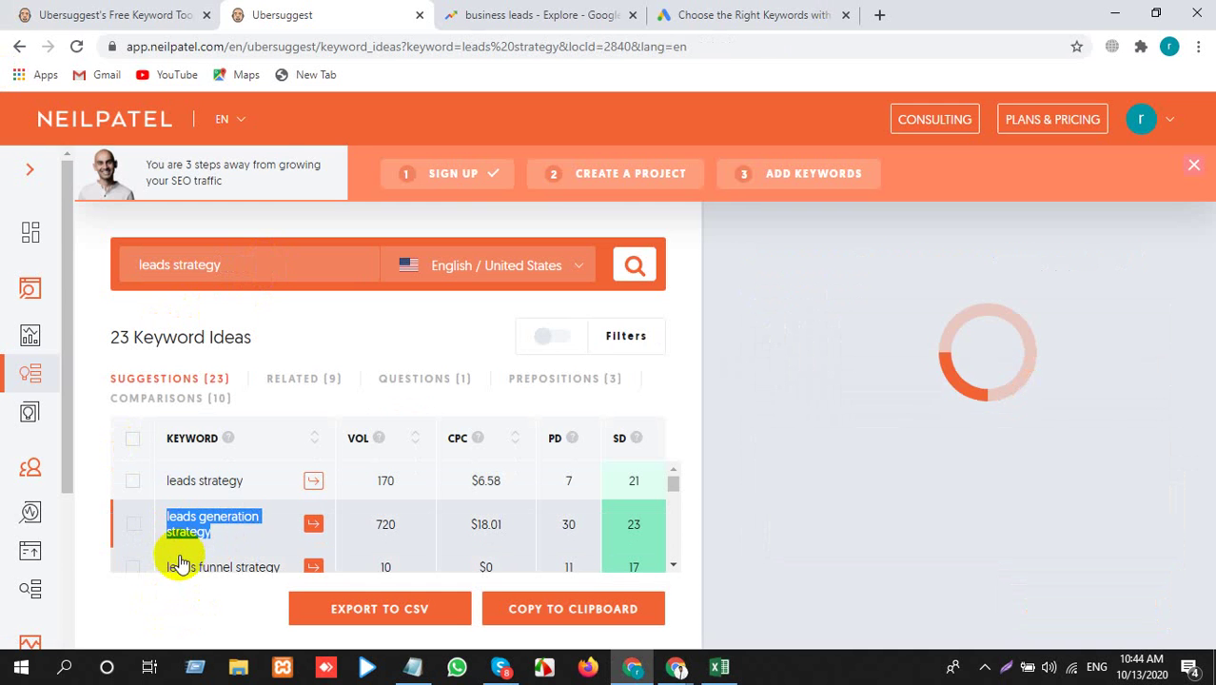
key("alt+Tab")
left_click(98, 551)
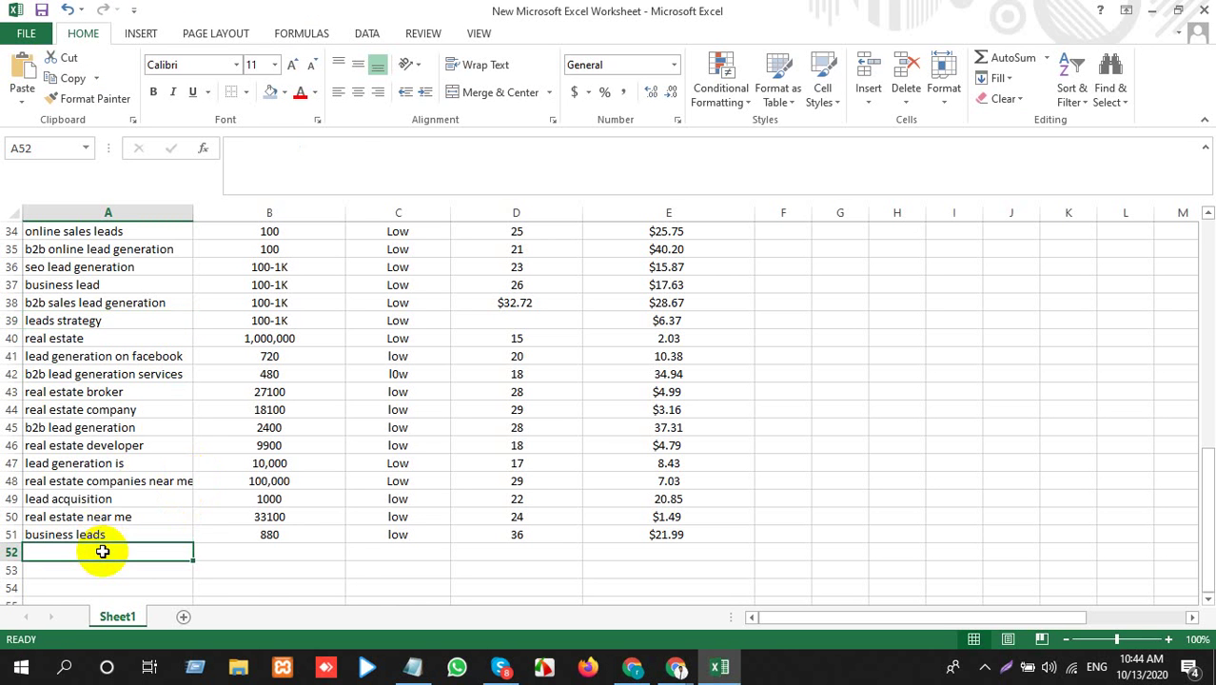
key("ctrl+v")
left_click(229, 574)
left_click(238, 526)
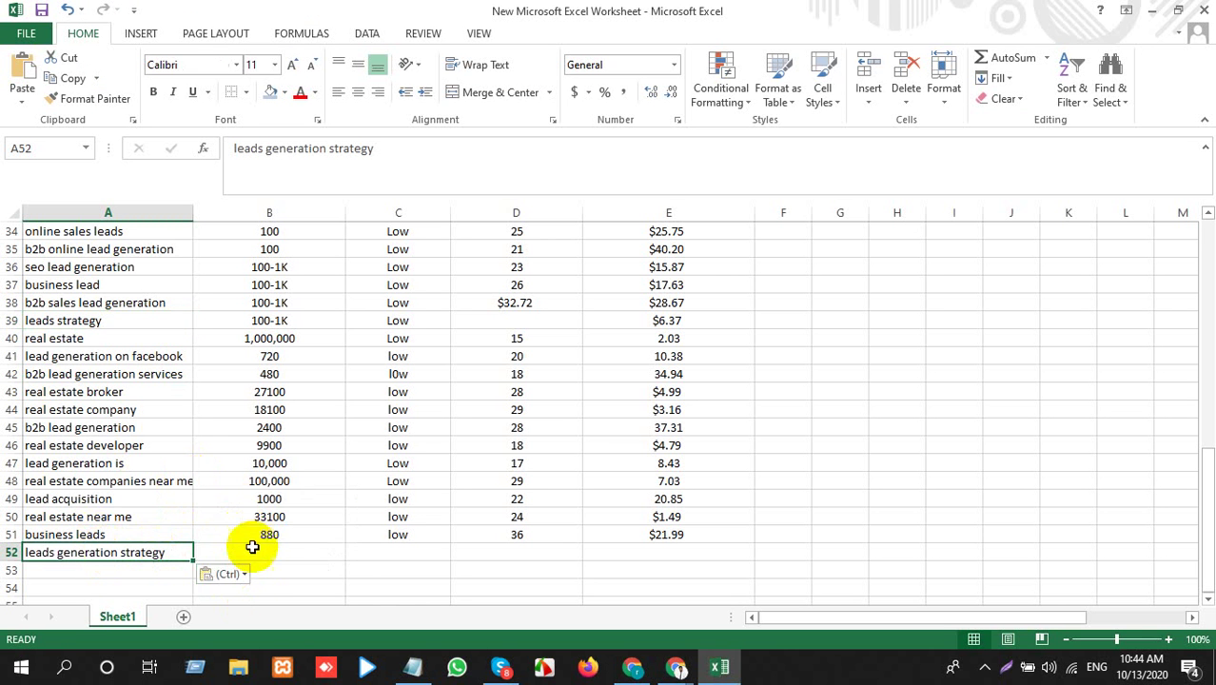
Copy the "leads generation strategy" volume of 720 from Ubersuggest into cell B52 in Excel, matching the destination formatting
key("alt+Tab")
left_click_drag(420, 525, 378, 524)
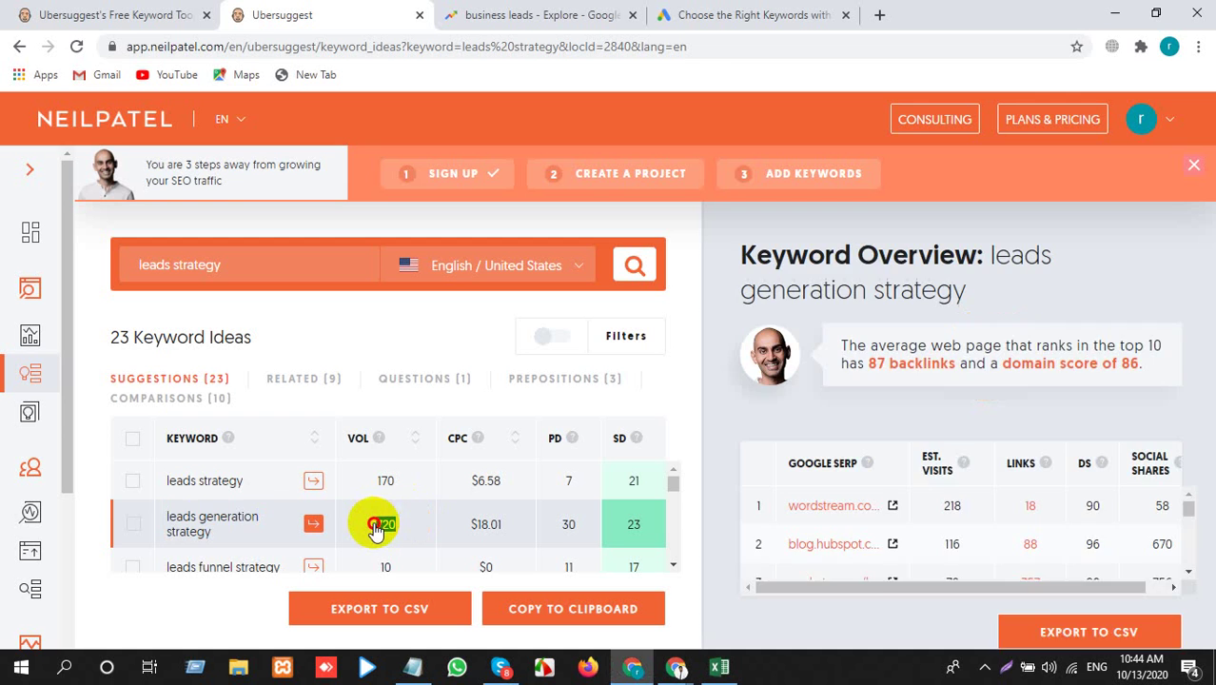
key("alt+Tab")
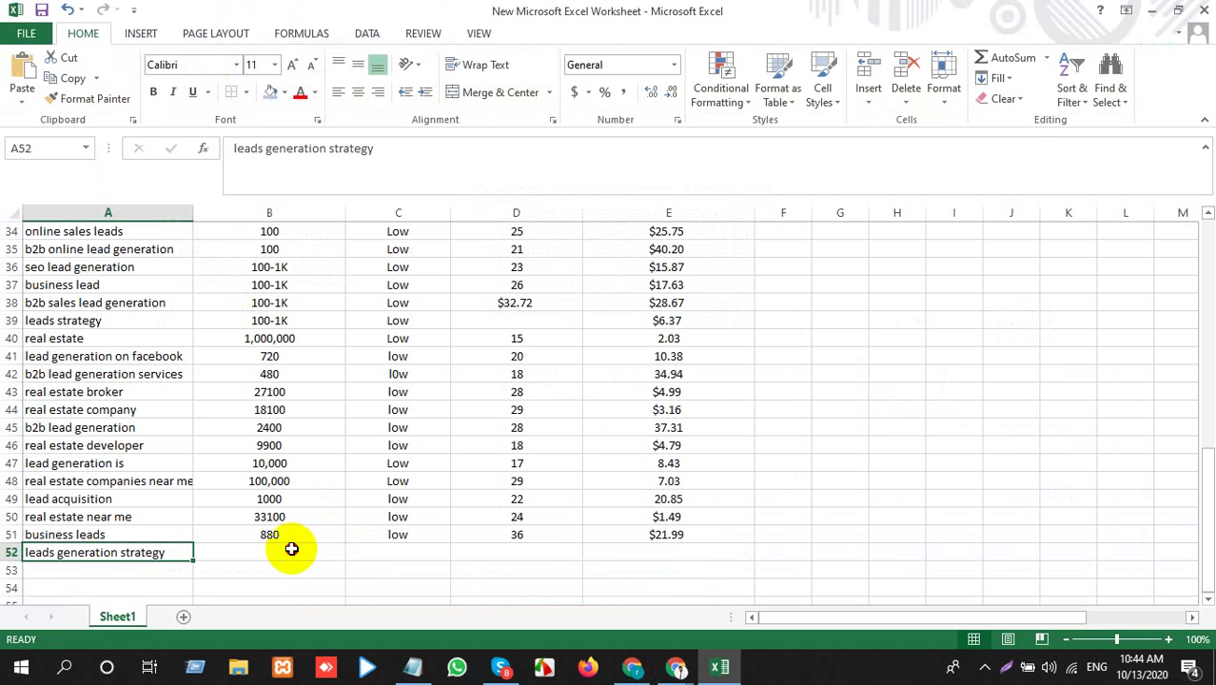
left_click(287, 552)
key("ctrl+v")
left_click(378, 575)
left_click(327, 521)
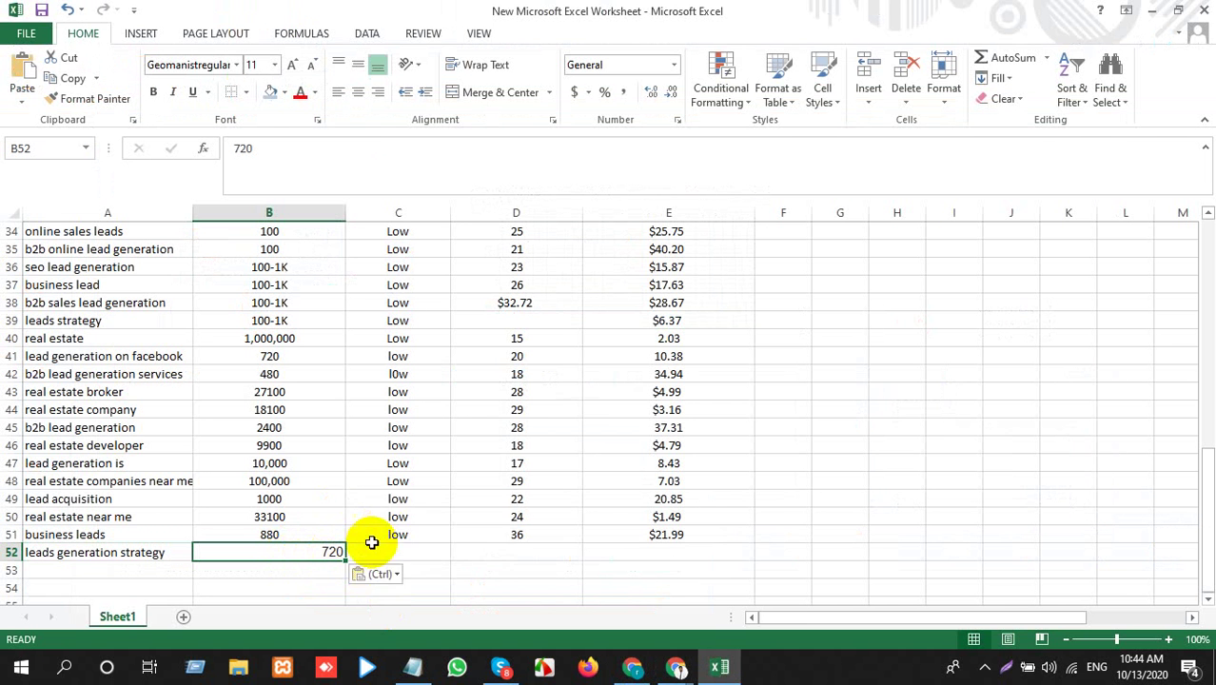
Copy the "leads generation strategy" CPC of $18.01 from Ubersuggest and return to the Excel worksheet
key("alt+Tab")
left_click_drag(510, 533, 466, 537)
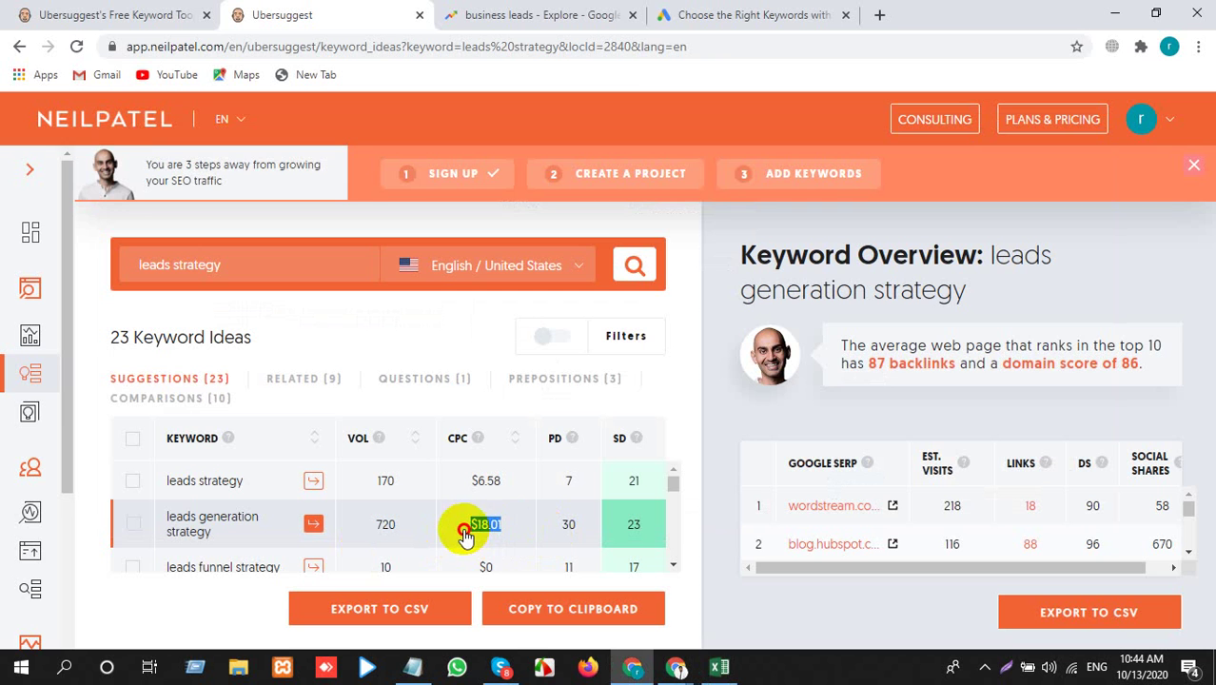
key("alt+Tab")
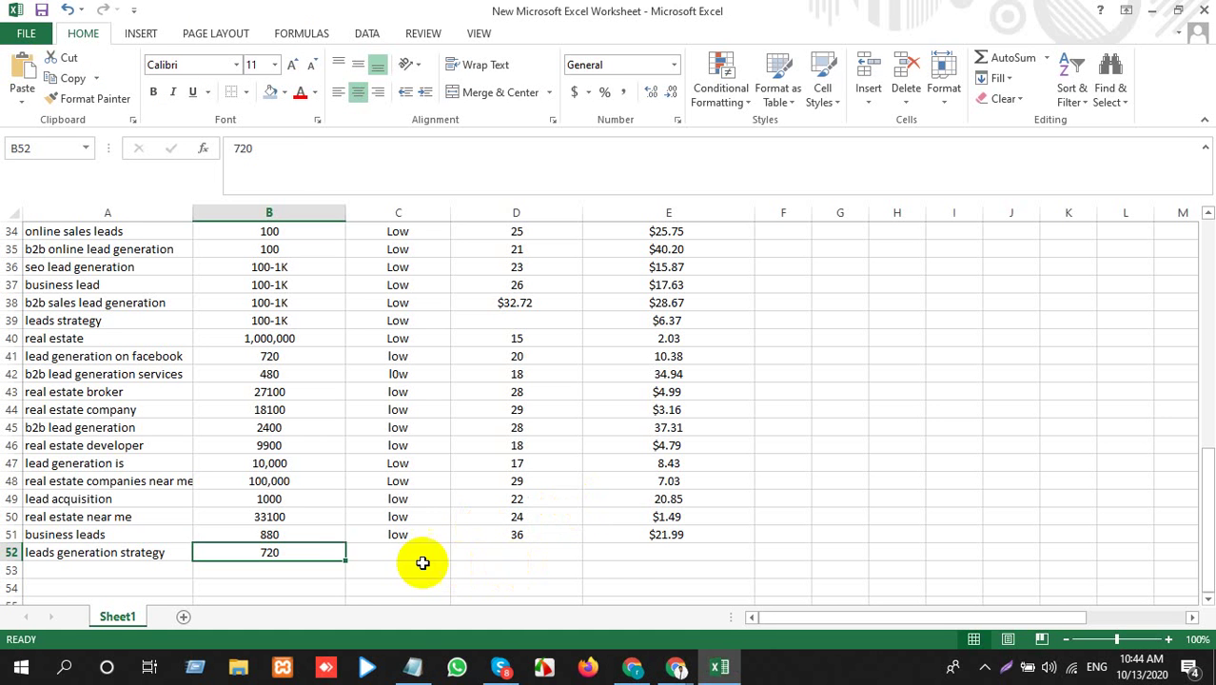
left_click(423, 554)
left_click(502, 552)
key("ctrl+v")
key("ctrl+z")
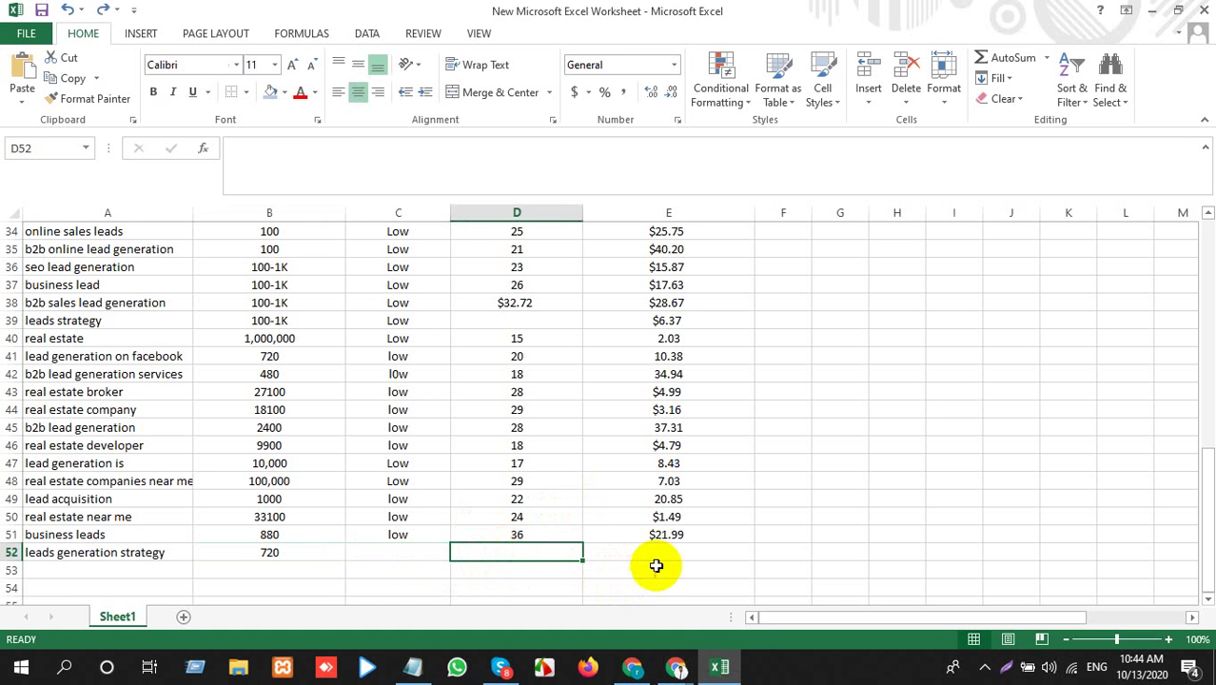
Paste the copied CPC of $18.01 into cell E52, matching the destination formatting
left_click(655, 555)
key("ctrl+v")
left_click(786, 569)
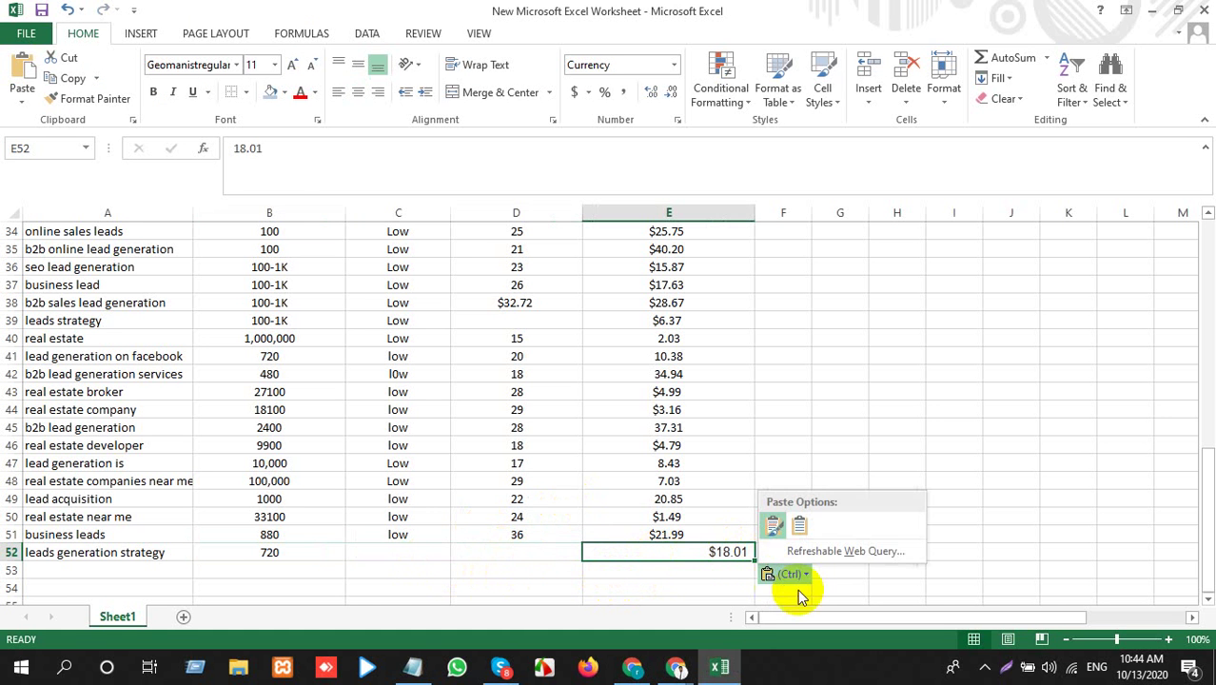
left_click(804, 529)
Copy the "leads generation strategy" SD score of 23 from Ubersuggest into cell D52 in Excel, matching the destination formatting
left_click(561, 557)
key("alt+Tab")
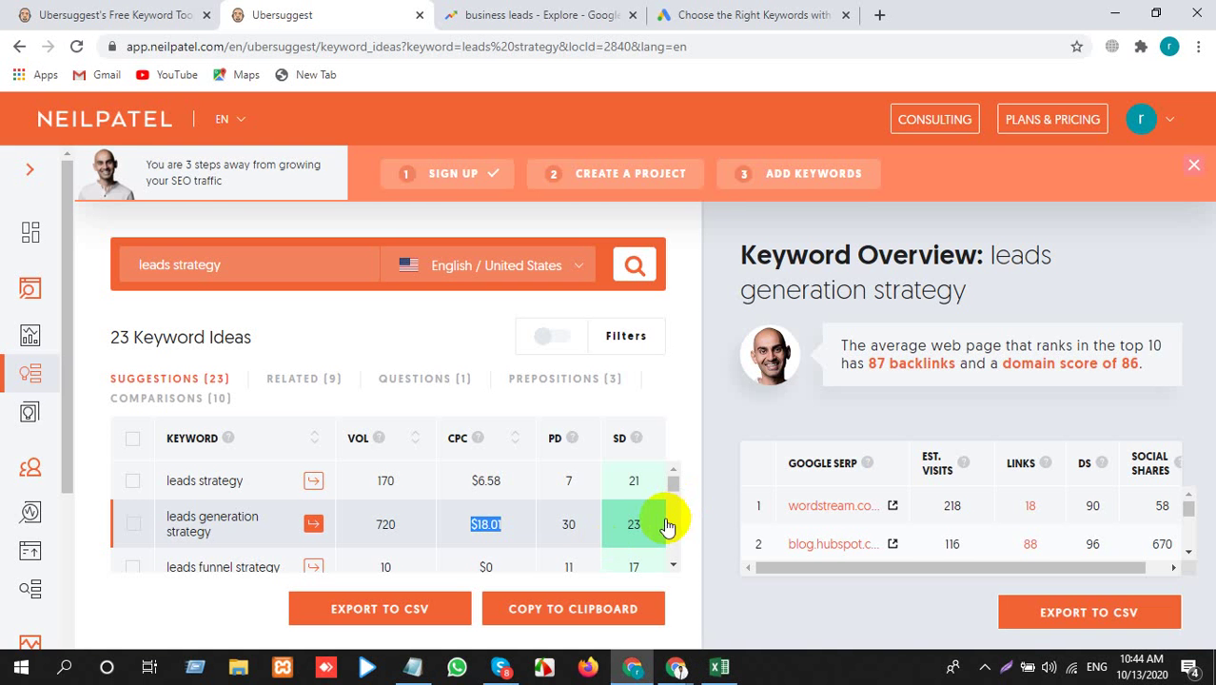
left_click(634, 526)
key("alt+Tab")
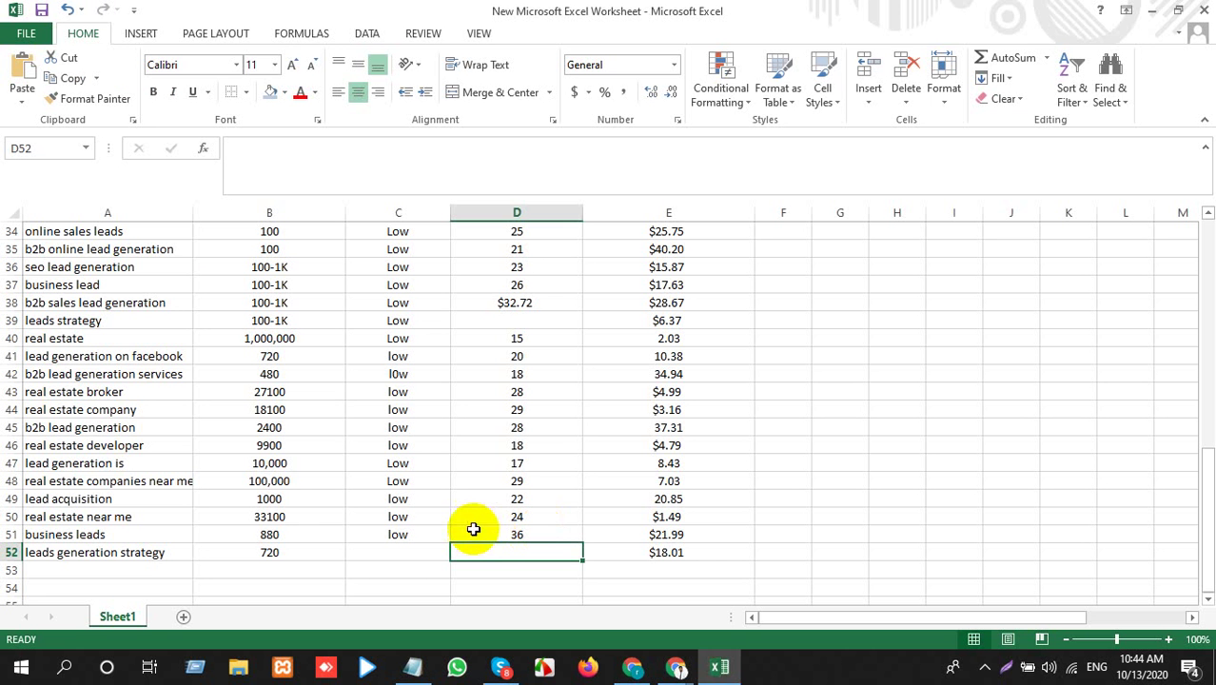
key("ctrl+v")
left_click(620, 576)
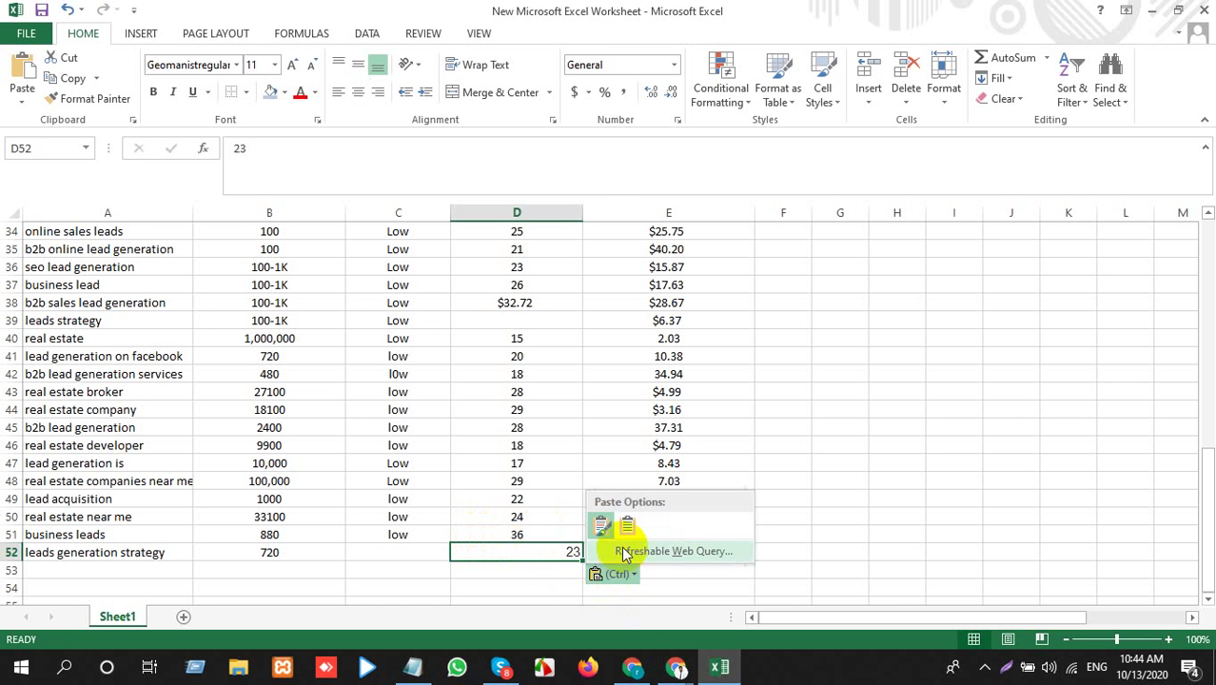
left_click(609, 523)
Copy the "low" competition value from cell C51 into C52
left_click(425, 536)
key("ctrl+c")
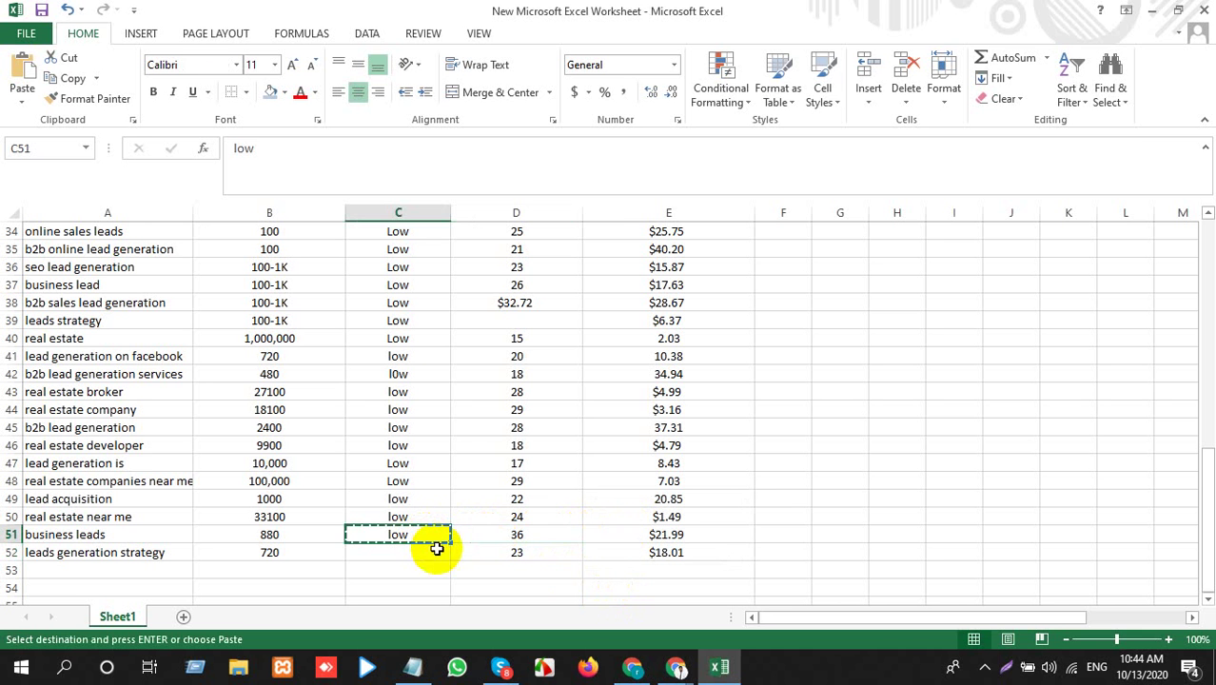
left_click(426, 554)
key("ctrl+v")
Copy the "leads strategy" CPC of $6.58 from Ubersuggest into cell D39 in Excel
left_click(523, 337)
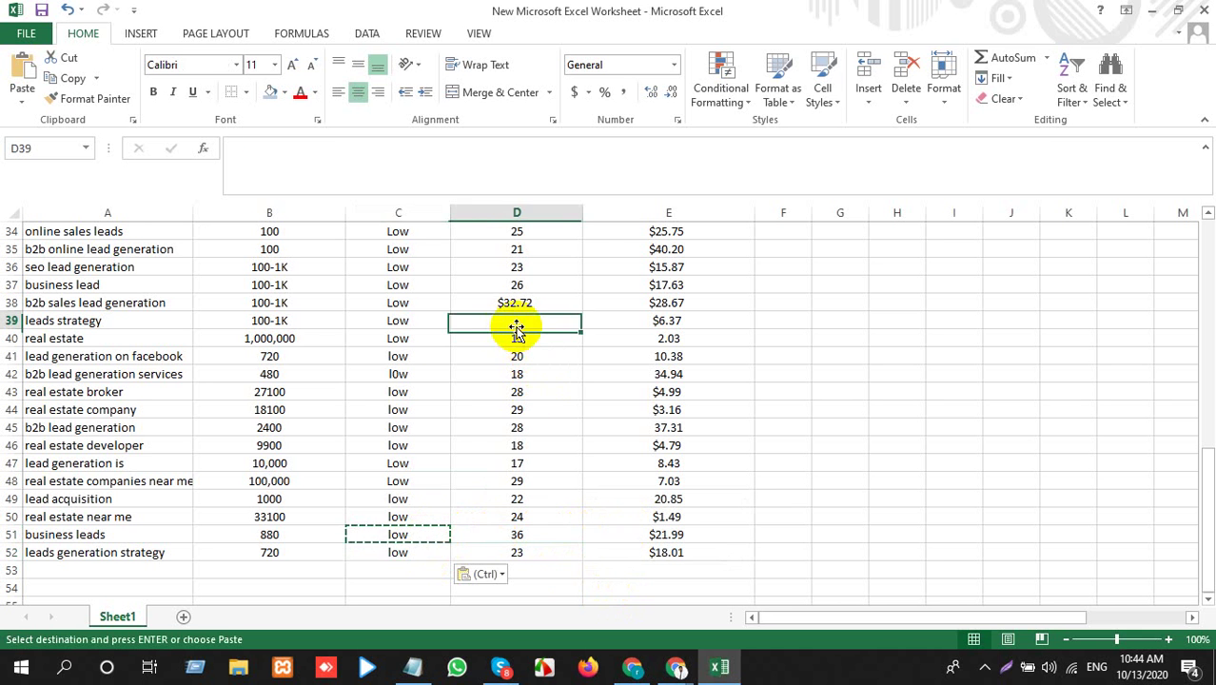
key("alt+Tab")
left_click_drag(515, 488, 462, 485)
key("alt+Tab")
left_click(523, 321)
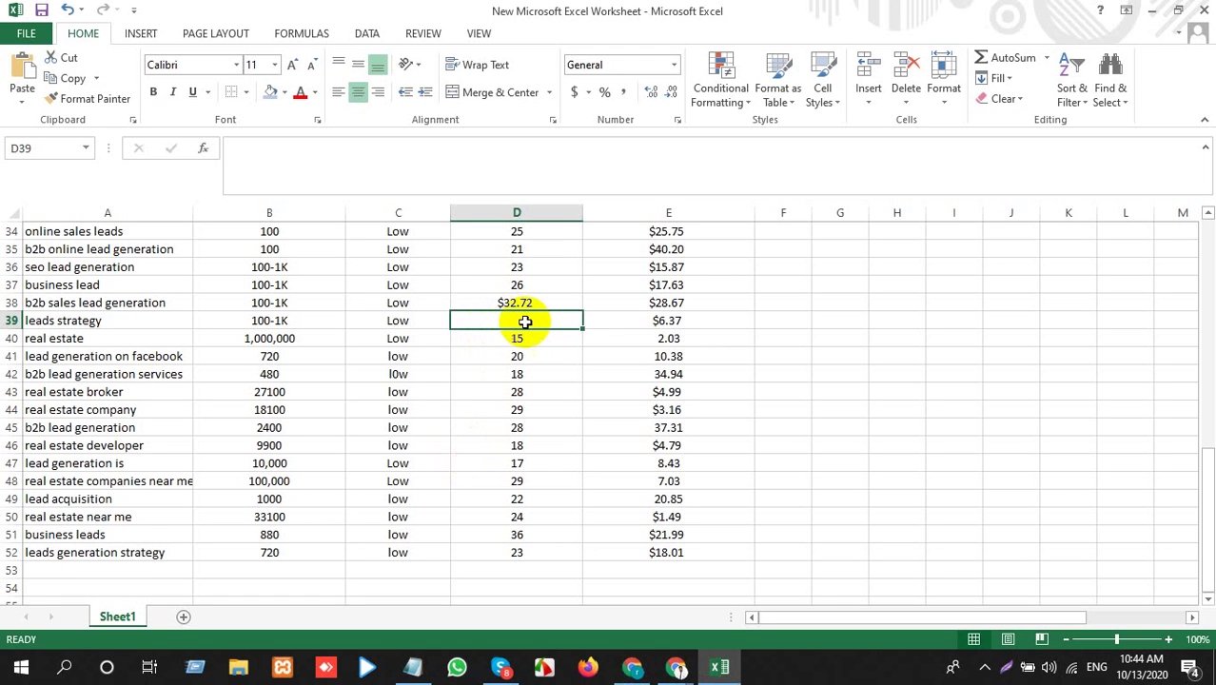
key("ctrl+v")
key("ctrl+c")
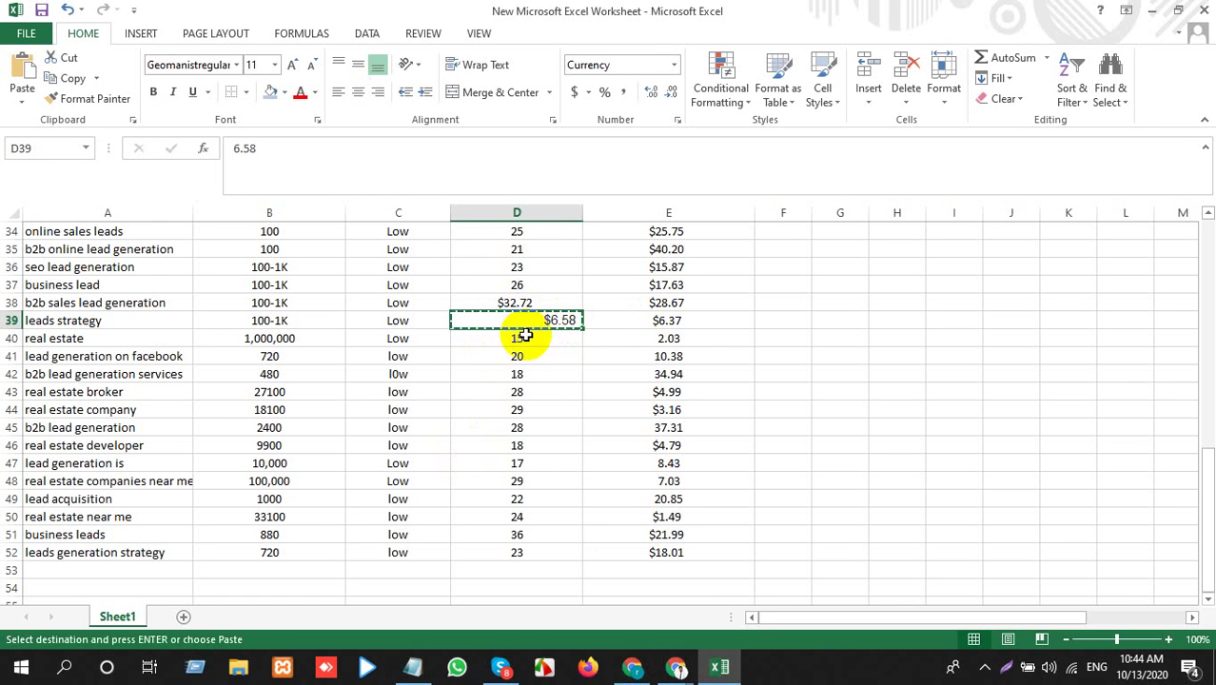
Copy the "leads strategy" SD score of 21 from Ubersuggest over the value in cell D39, matching the destination formatting
key("alt+Tab")
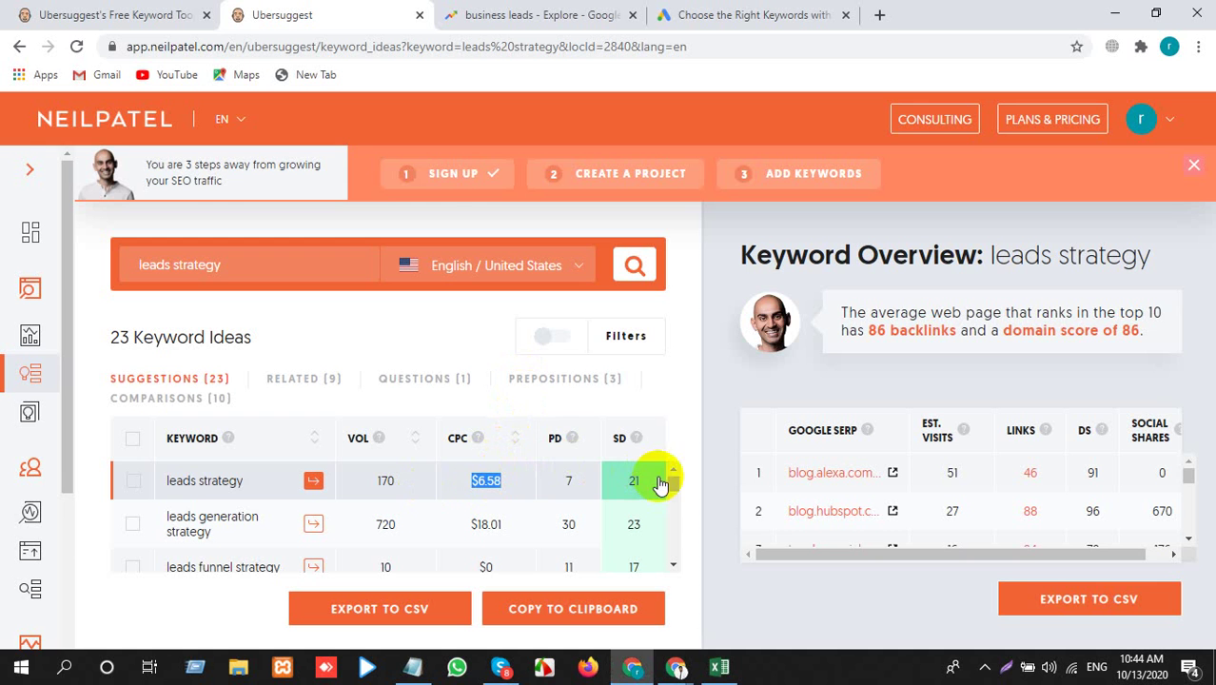
double_click(632, 480)
key("ctrl+f")
key("alt+Tab")
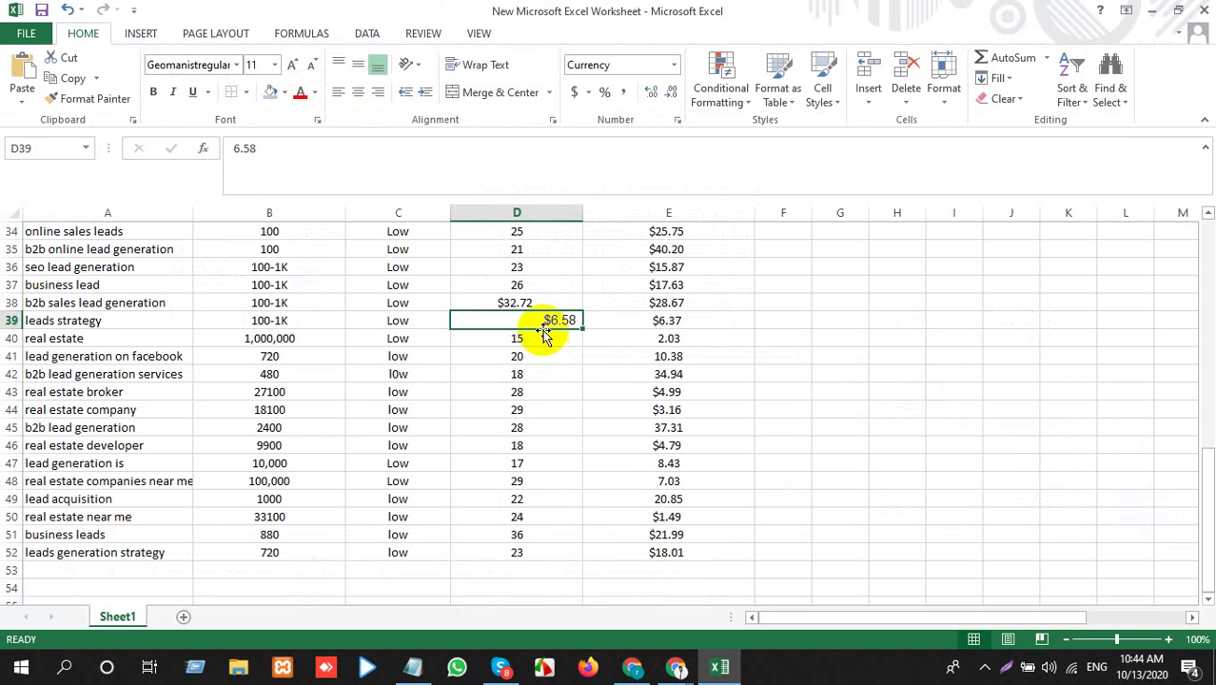
key("ctrl+v")
left_click(613, 342)
left_click(601, 387)
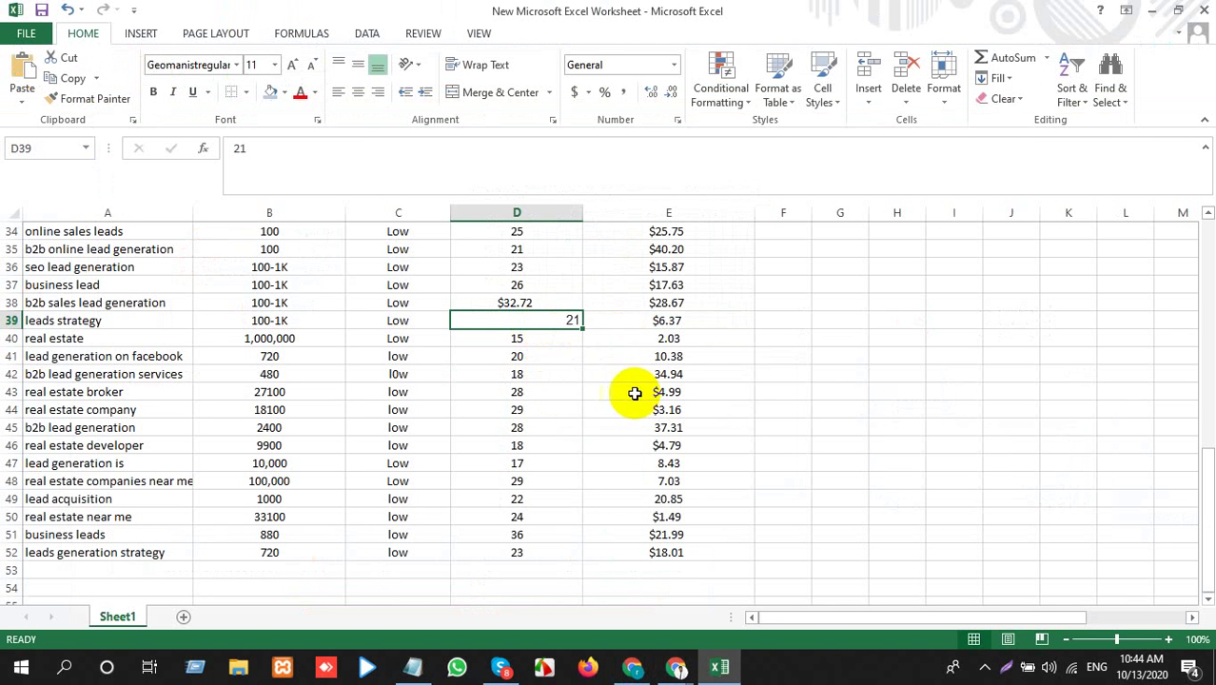
Replace the "b2b sales lead generation" PA value in cell D38 with 21
left_click(516, 300)
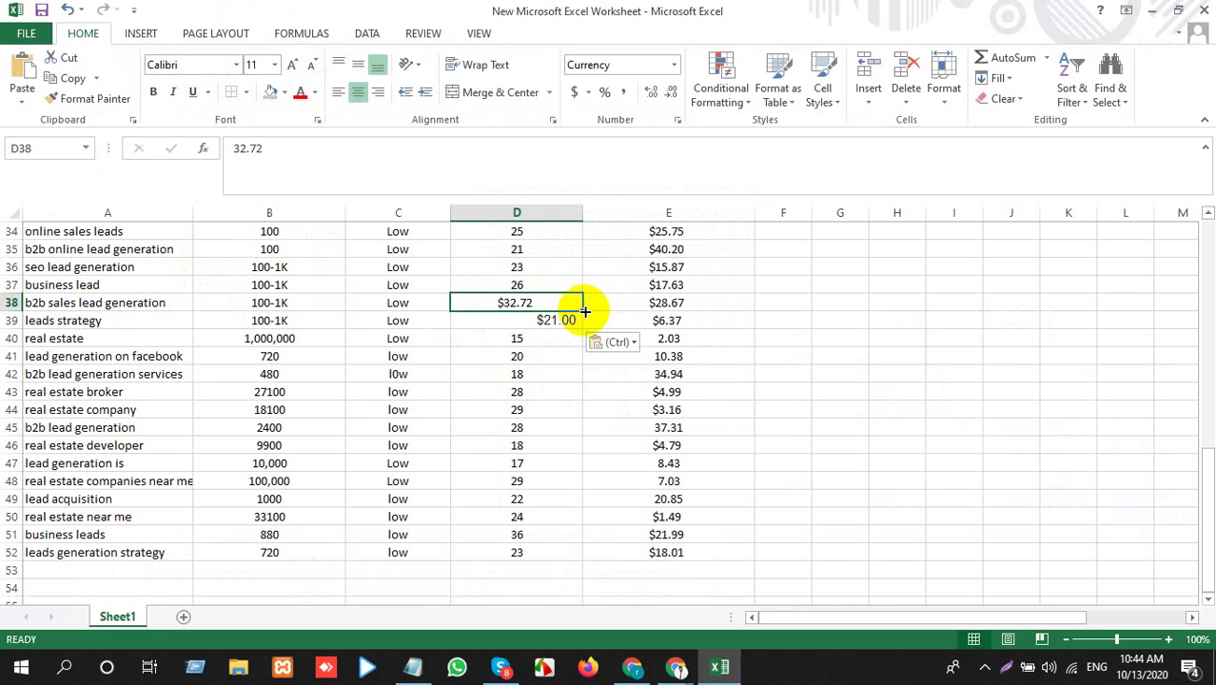
type("21")
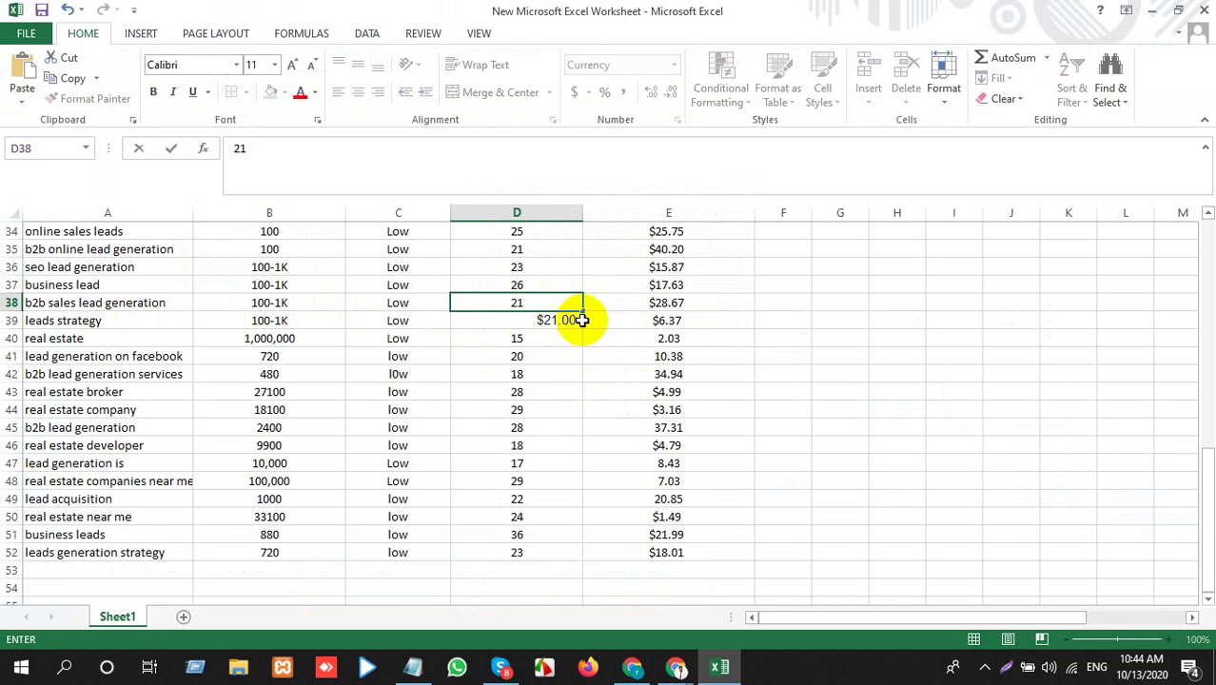
left_click(560, 320)
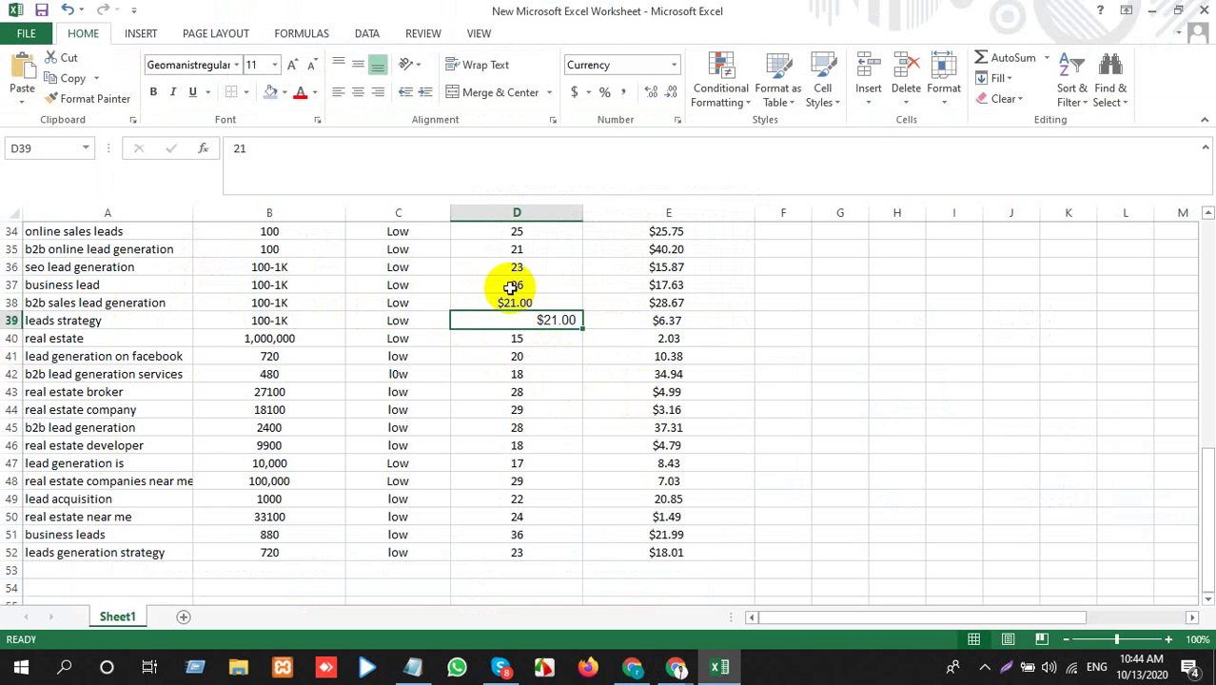
Clear the values and currency formatting of cells D38:D39 by pasting the blank cell H40 over them
left_click(922, 333)
key("ctrl+c")
left_click_drag(496, 301, 540, 321)
key("ctrl+v")
Enter 21 as the PA value in both cells D38 and D39
left_click(549, 300)
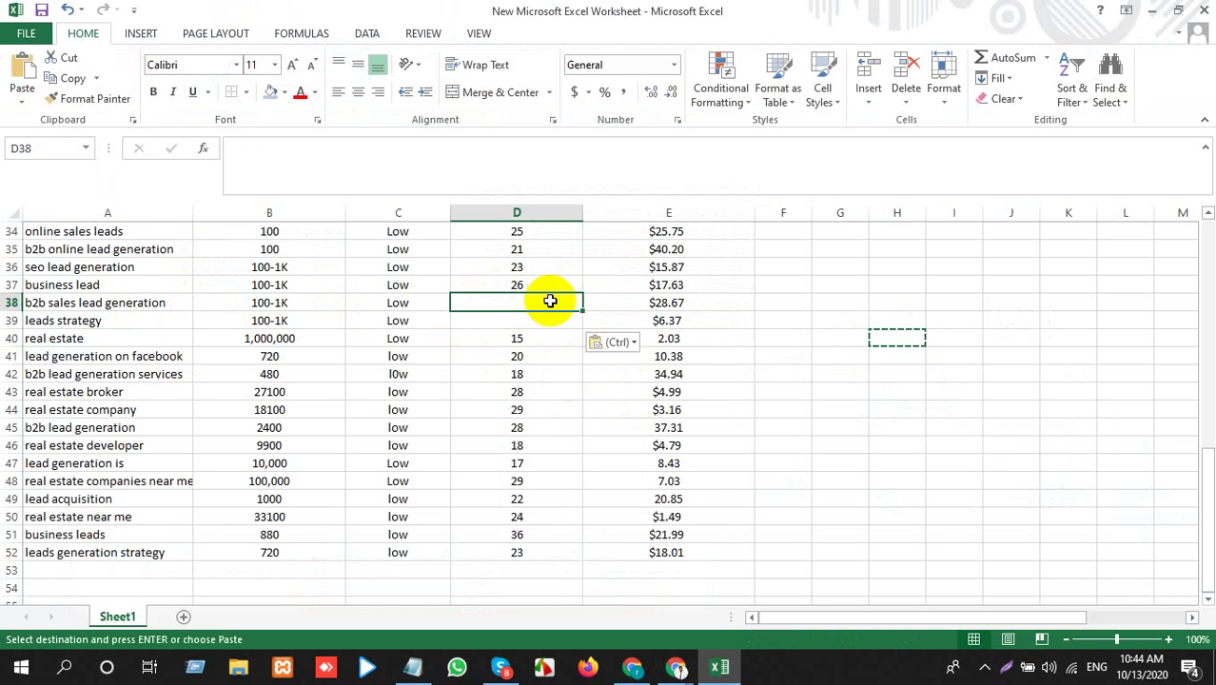
type("21")
left_click(533, 325)
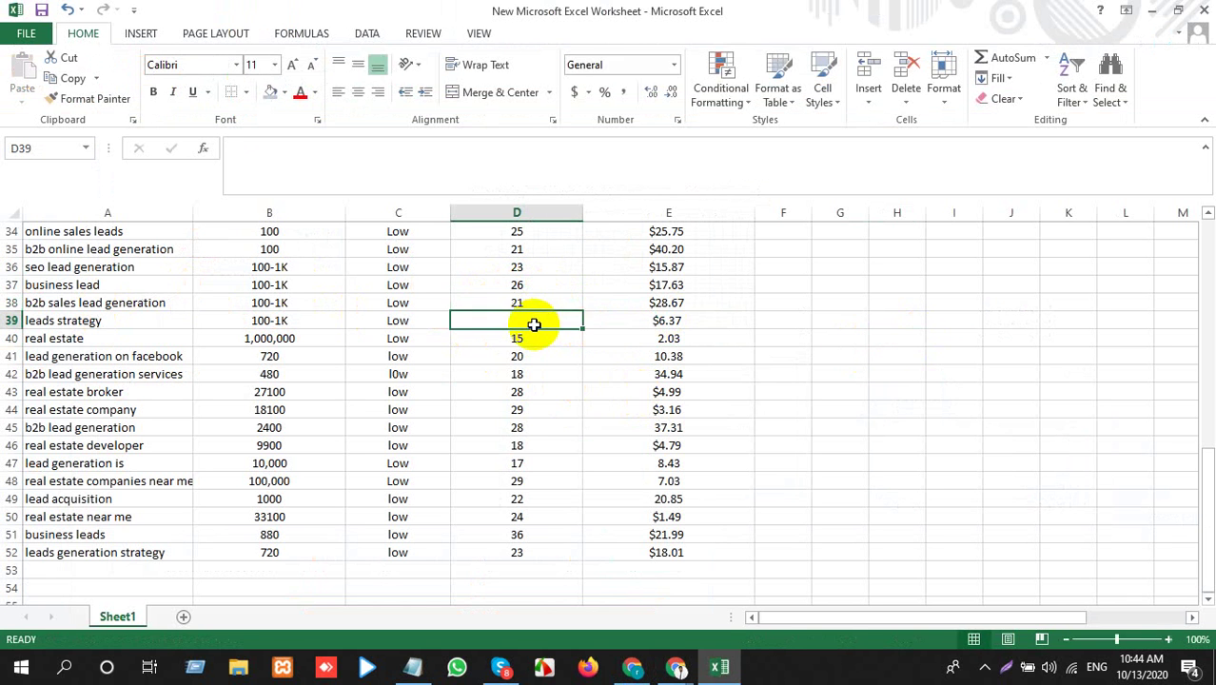
type("21")
left_click(799, 354)
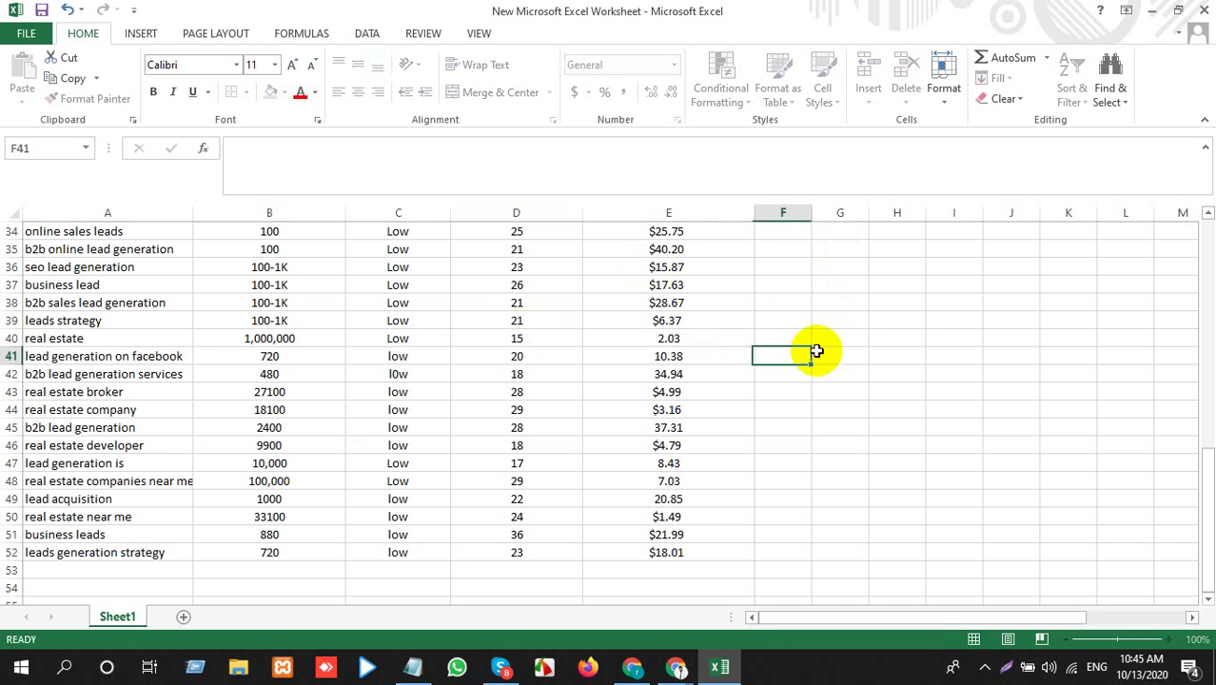
Switch to Ubersuggest and look through the remaining "leads strategy" keyword suggestions with their volume, CPC and SD
scroll(439, 341, "down", 3)
key("alt+Tab")
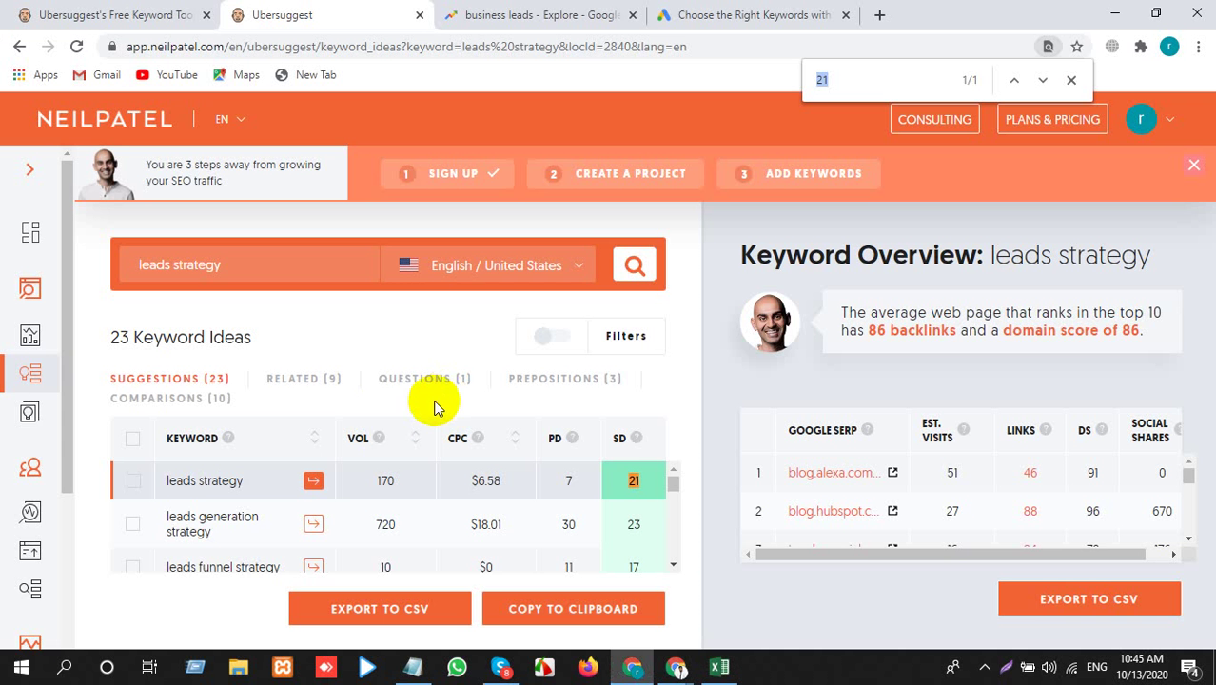
scroll(342, 495, "down", 8)
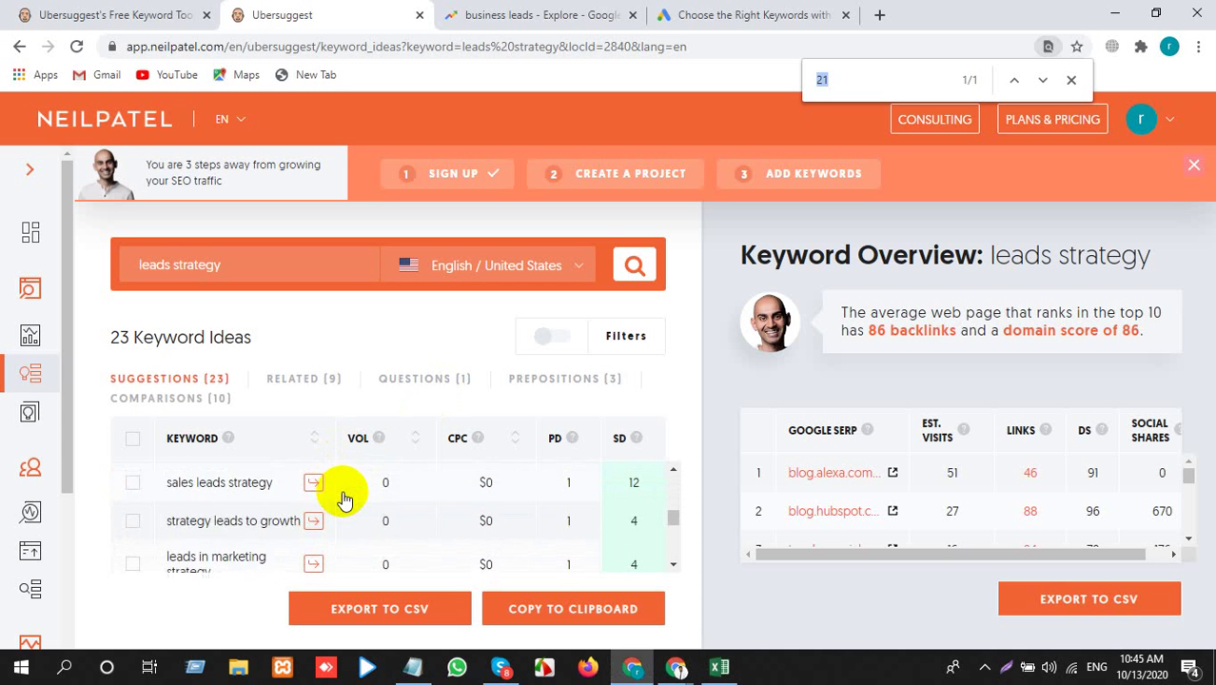
scroll(343, 496, "down", 2)
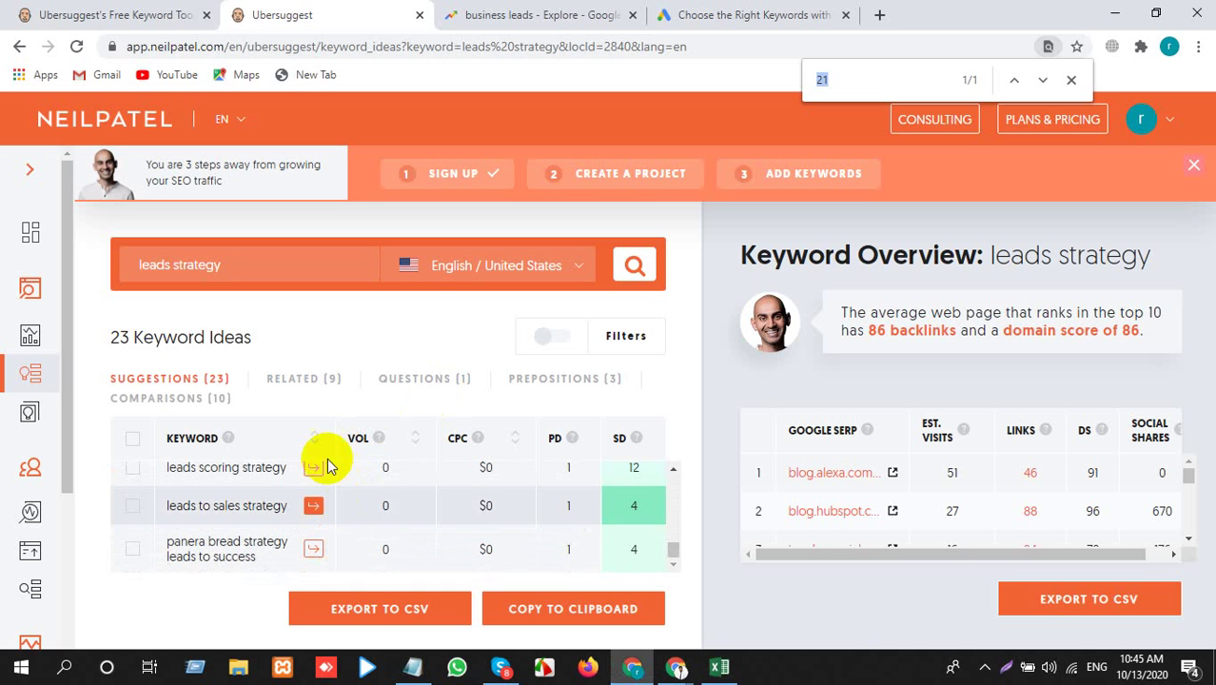
Switch to the Google Meet call, unmute the microphone and admit the waiting participant
mouse_move(674, 663)
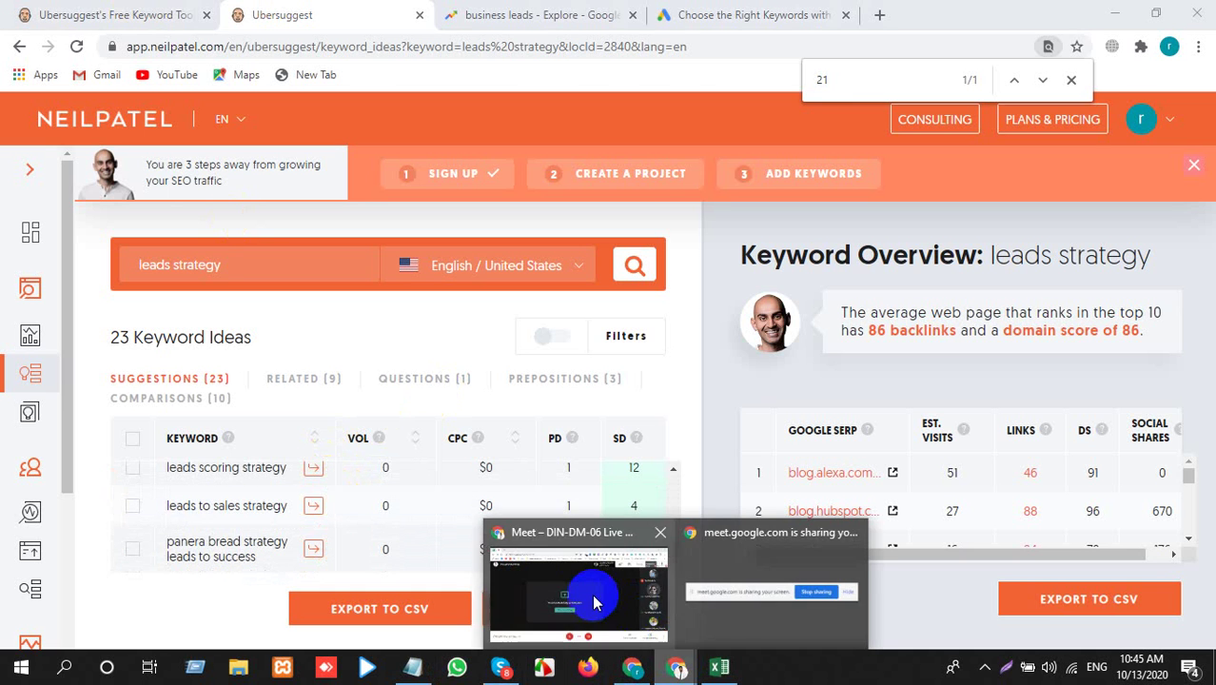
left_click(585, 550)
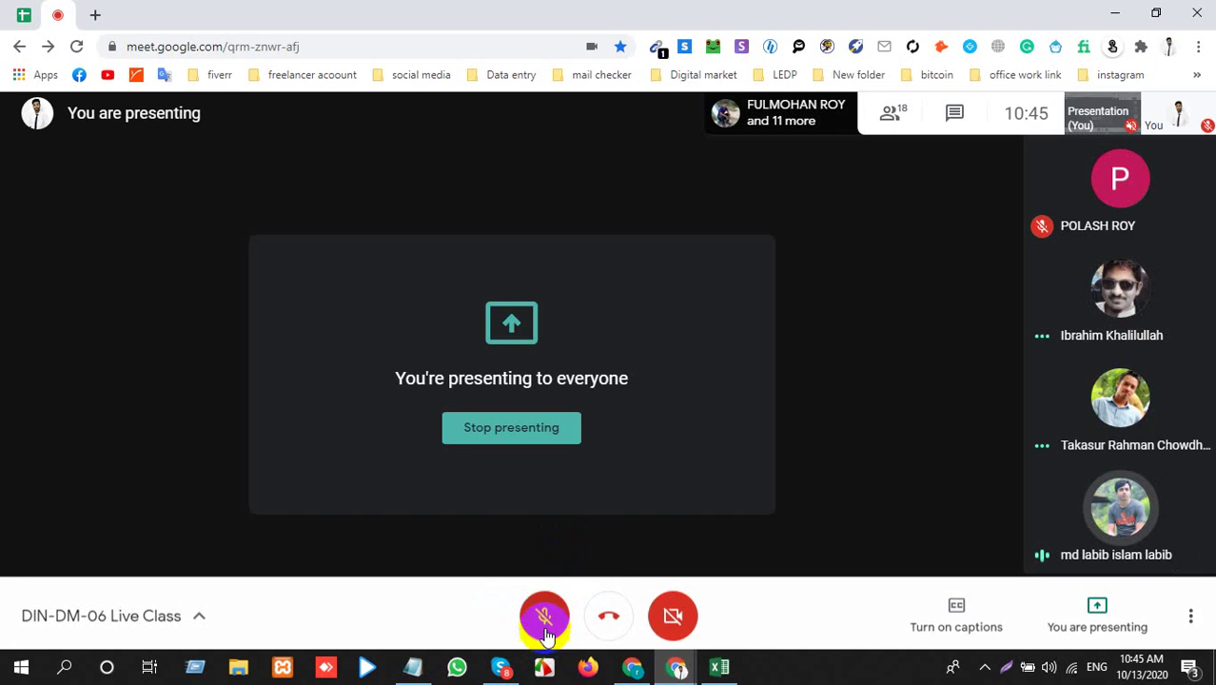
left_click(544, 607)
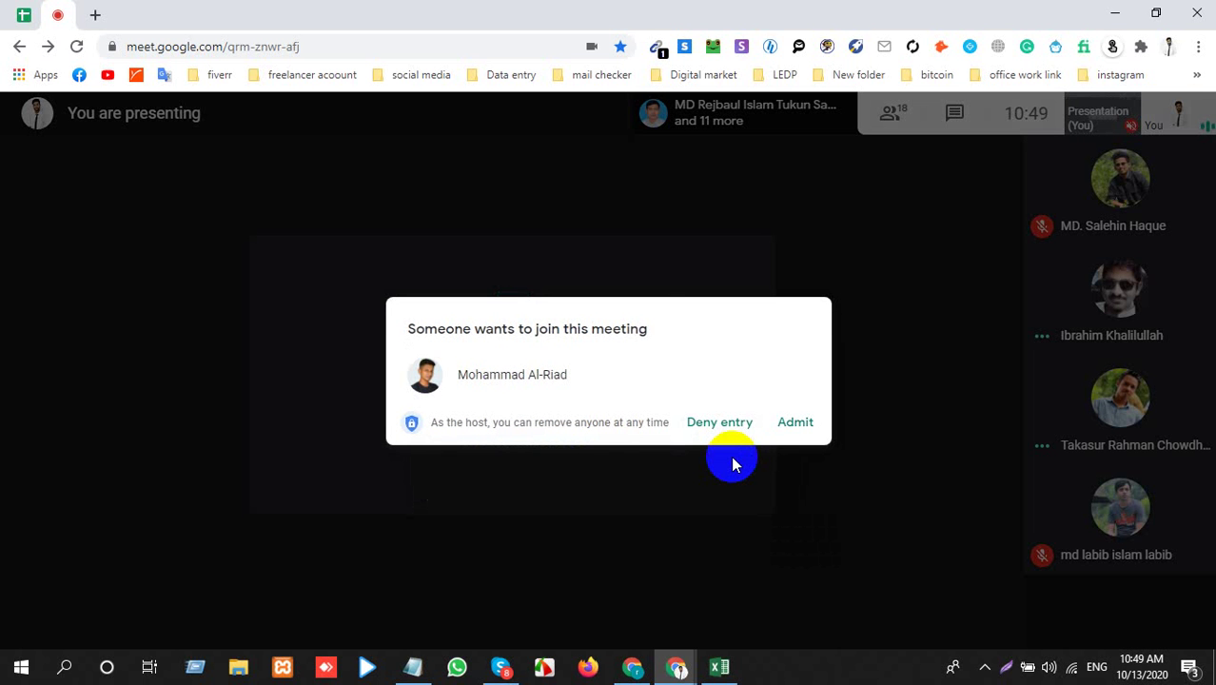
left_click(800, 428)
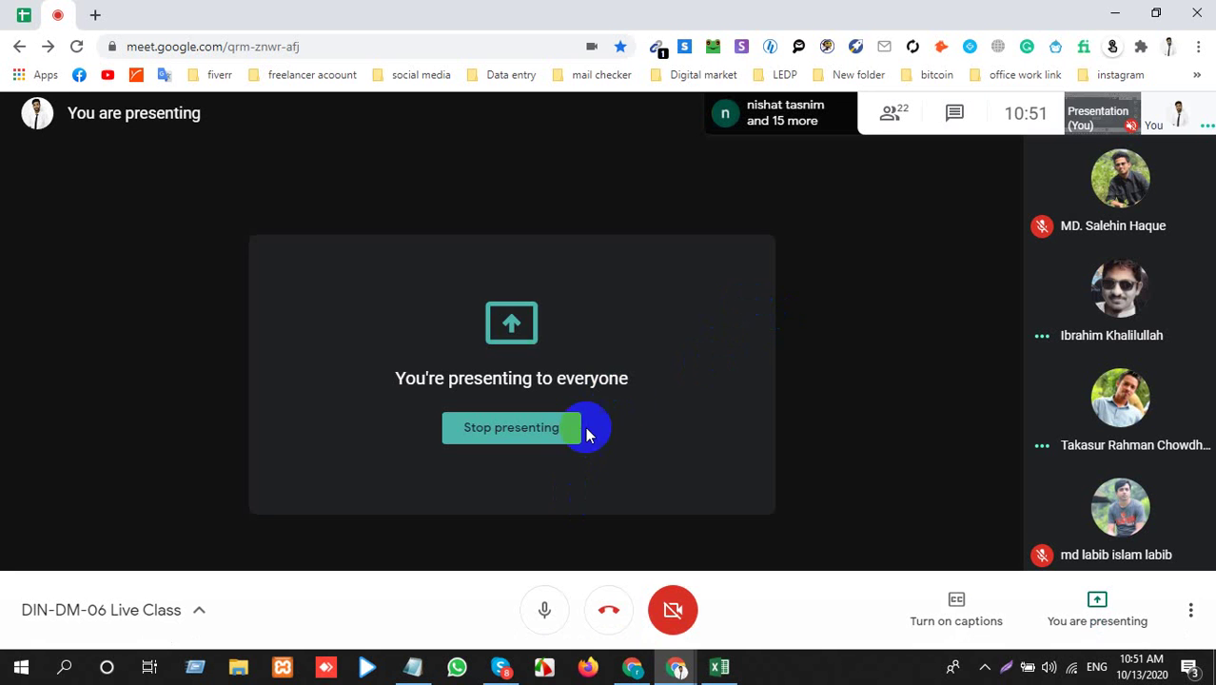
Return to the Excel worksheet and increase the font size of the header row A1:E1 by one step
left_click(715, 669)
scroll(602, 401, "up", 4)
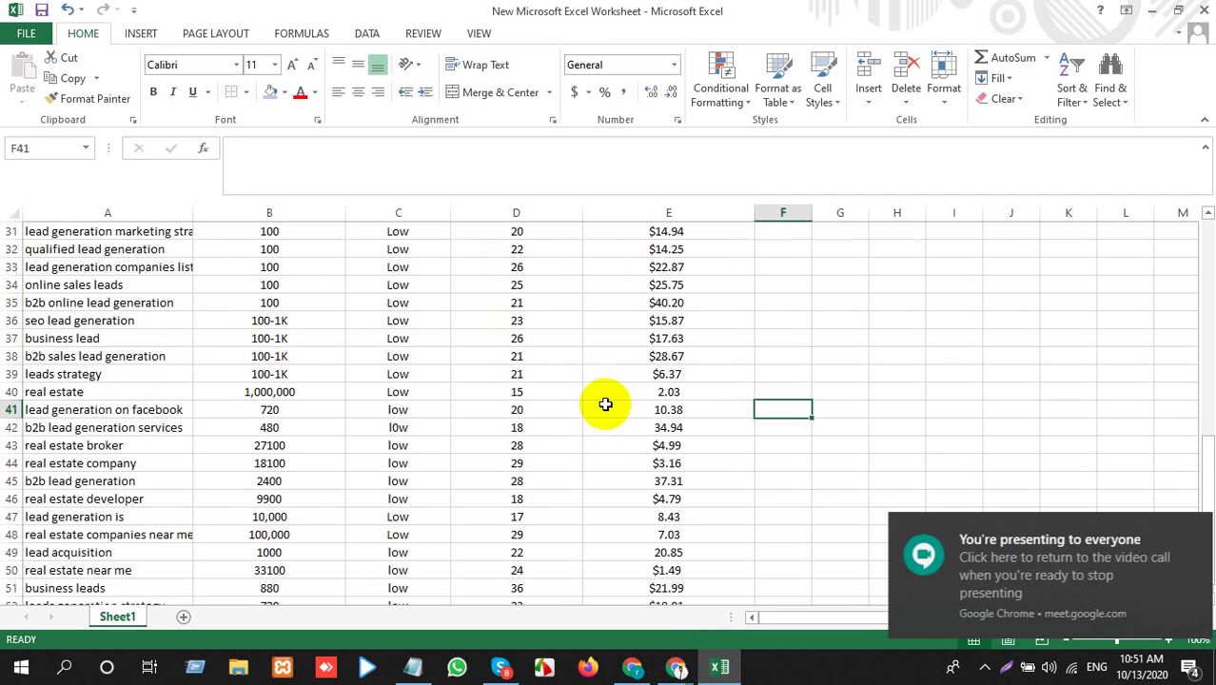
scroll(604, 404, "up", 10)
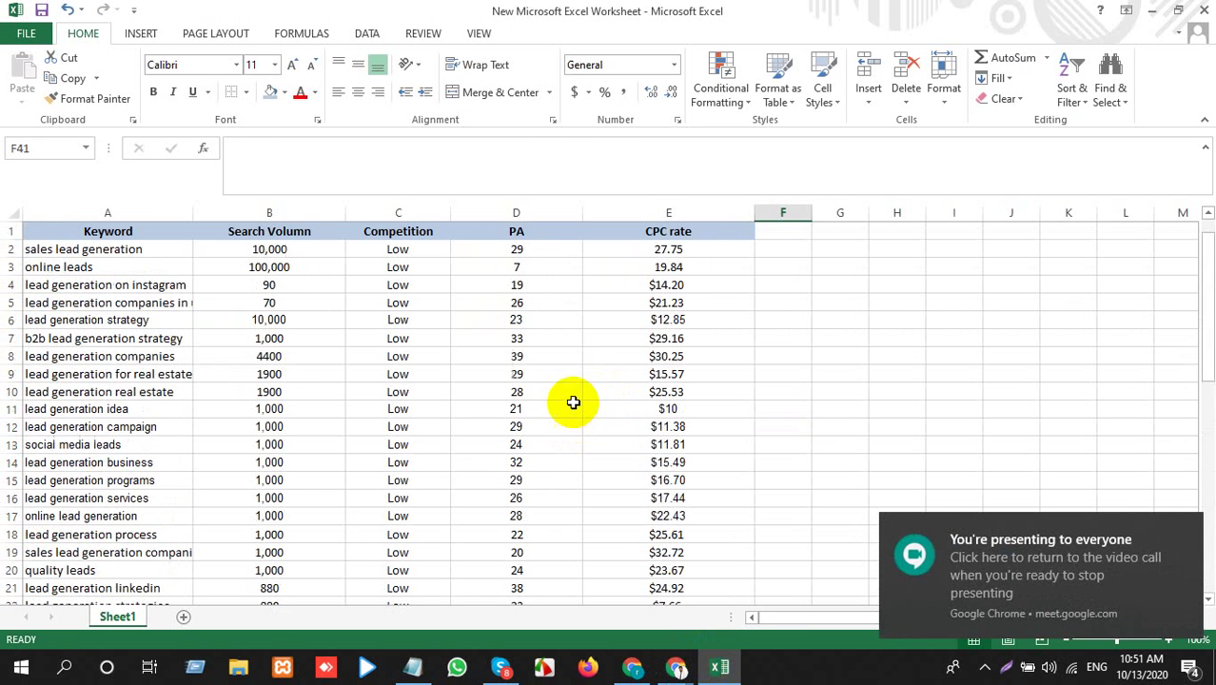
left_click(102, 235)
left_click_drag(102, 235, 711, 231)
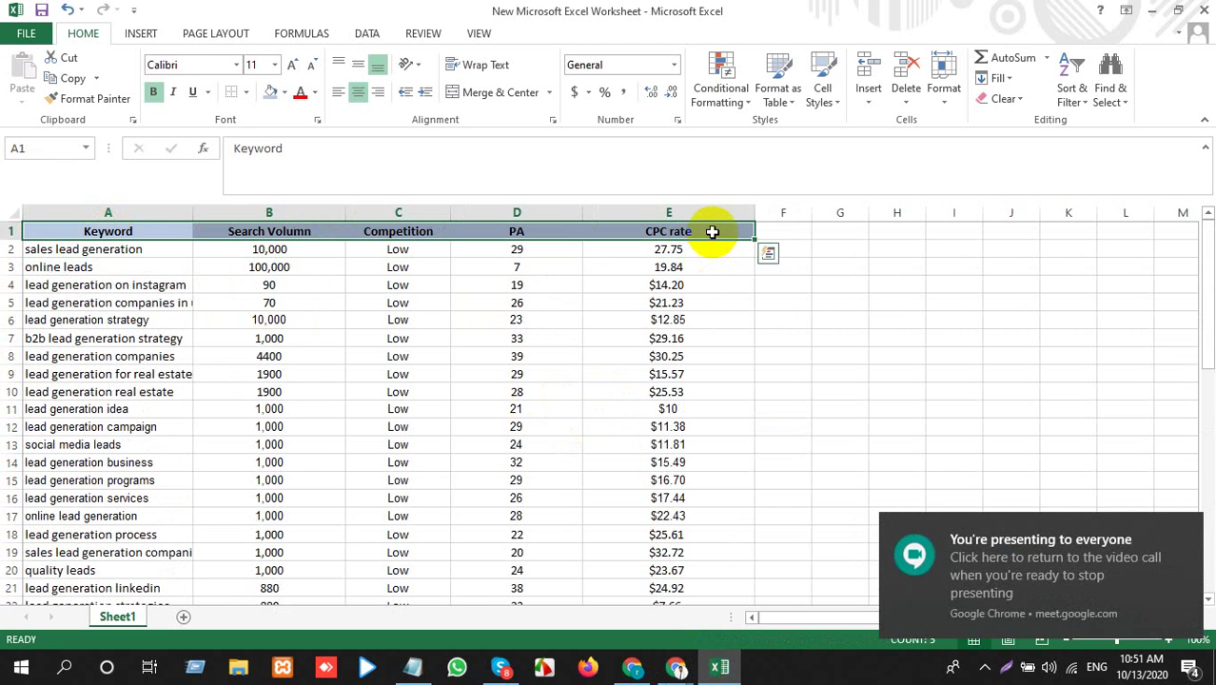
left_click(292, 68)
left_click(826, 407)
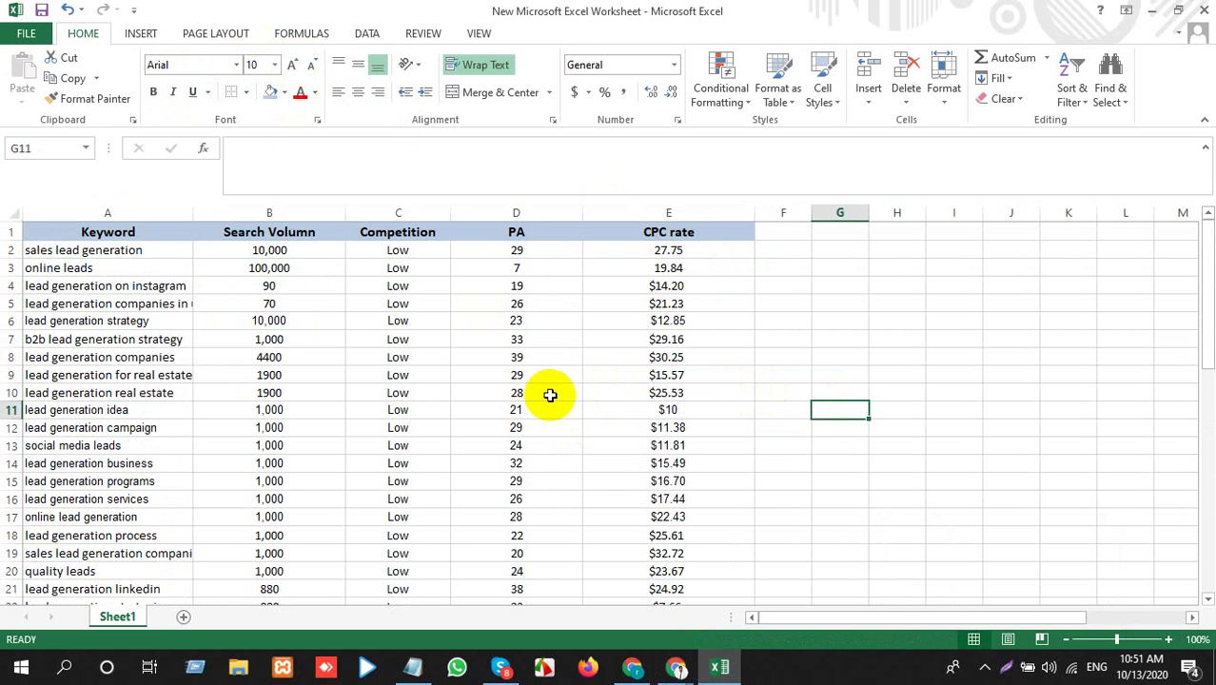
scroll(549, 395, "down", 4)
scroll(549, 394, "up", 4)
scroll(550, 392, "down", 11)
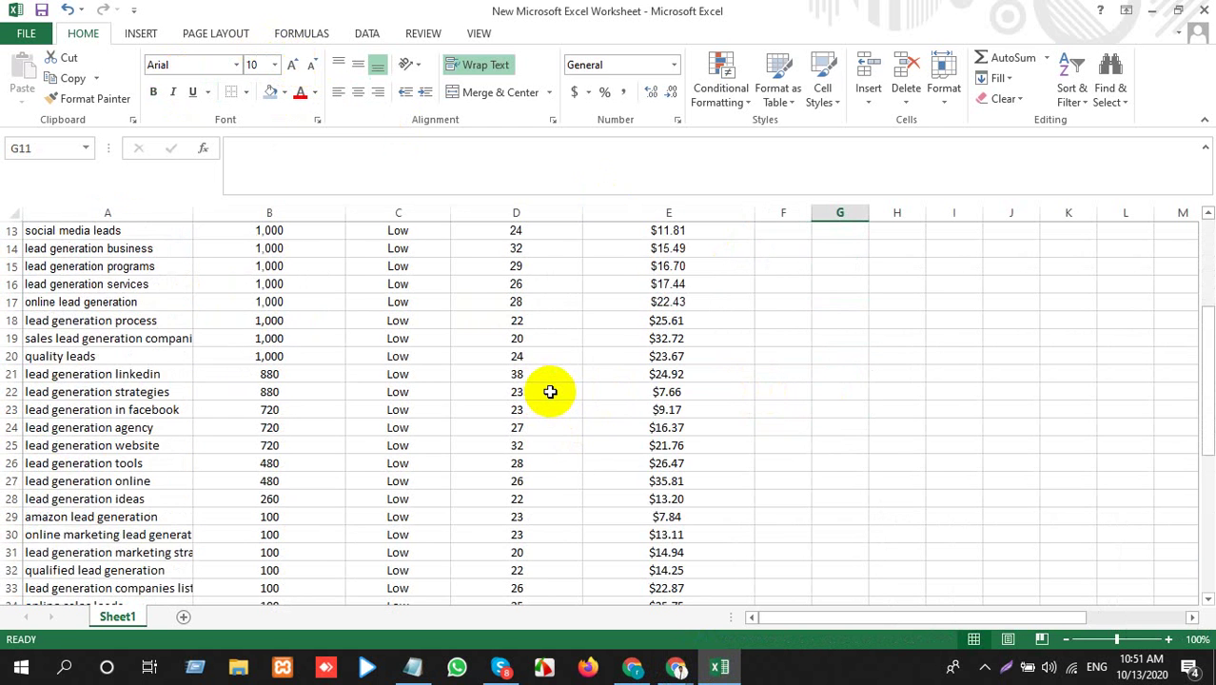
Switch to the Google Meet call, stop presenting the screen and mute the microphone
left_click(675, 665)
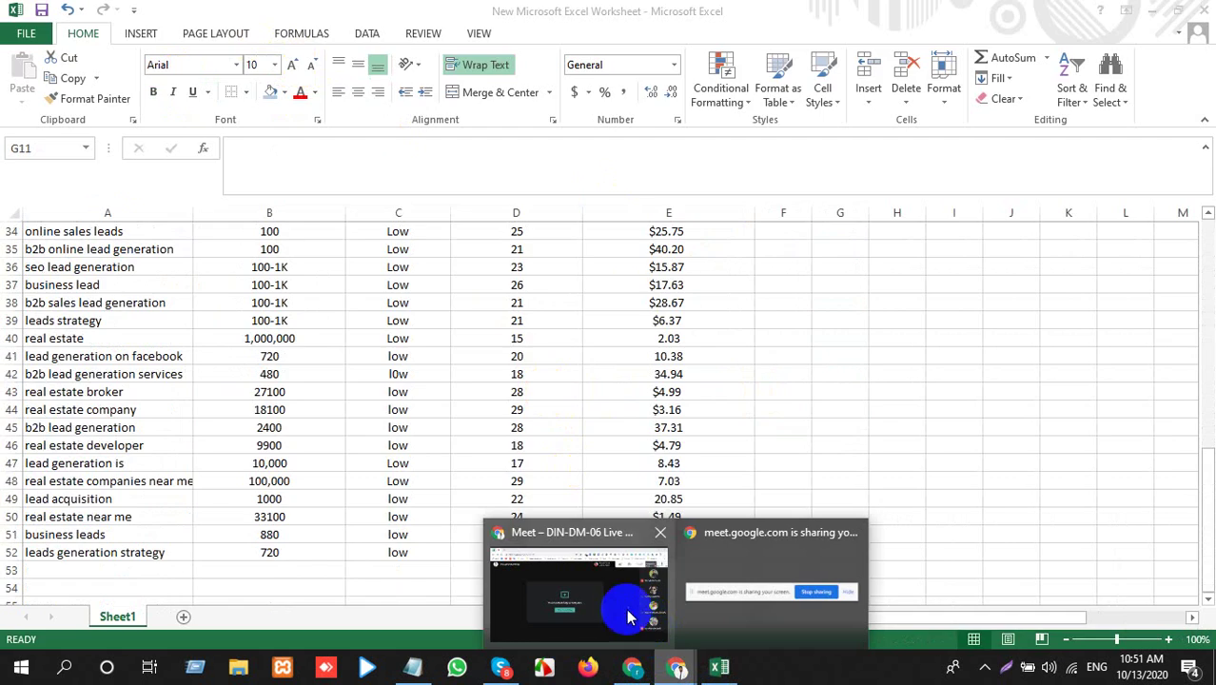
left_click(628, 616)
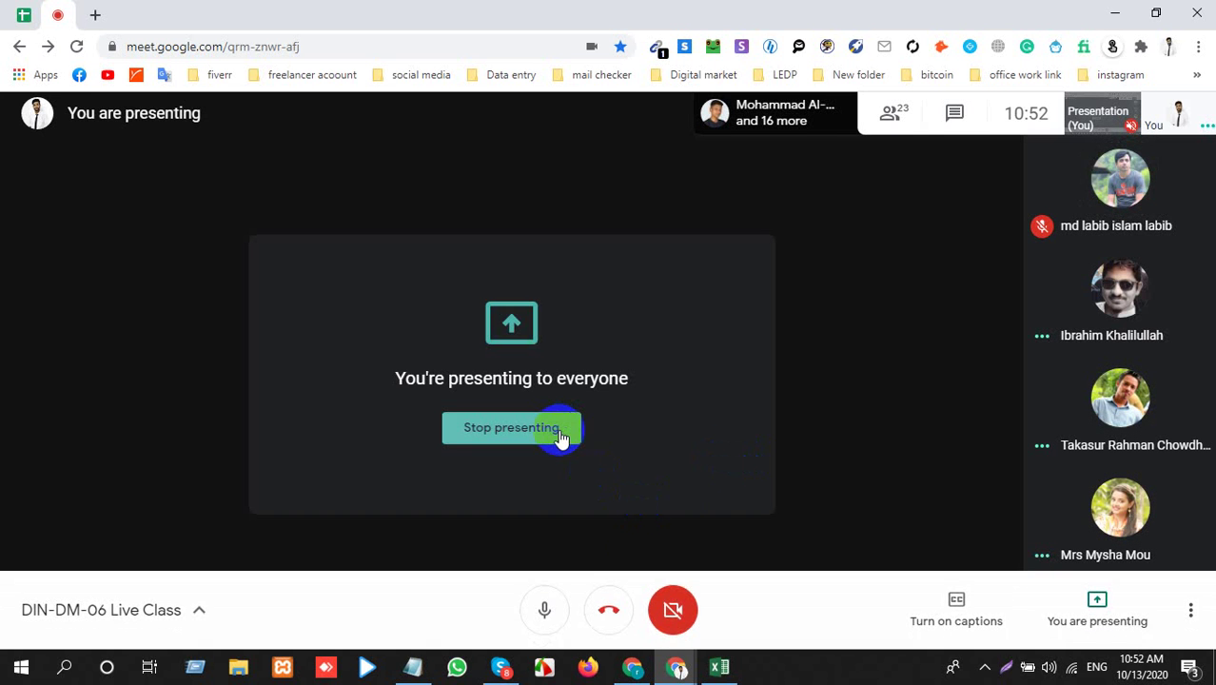
left_click(511, 427)
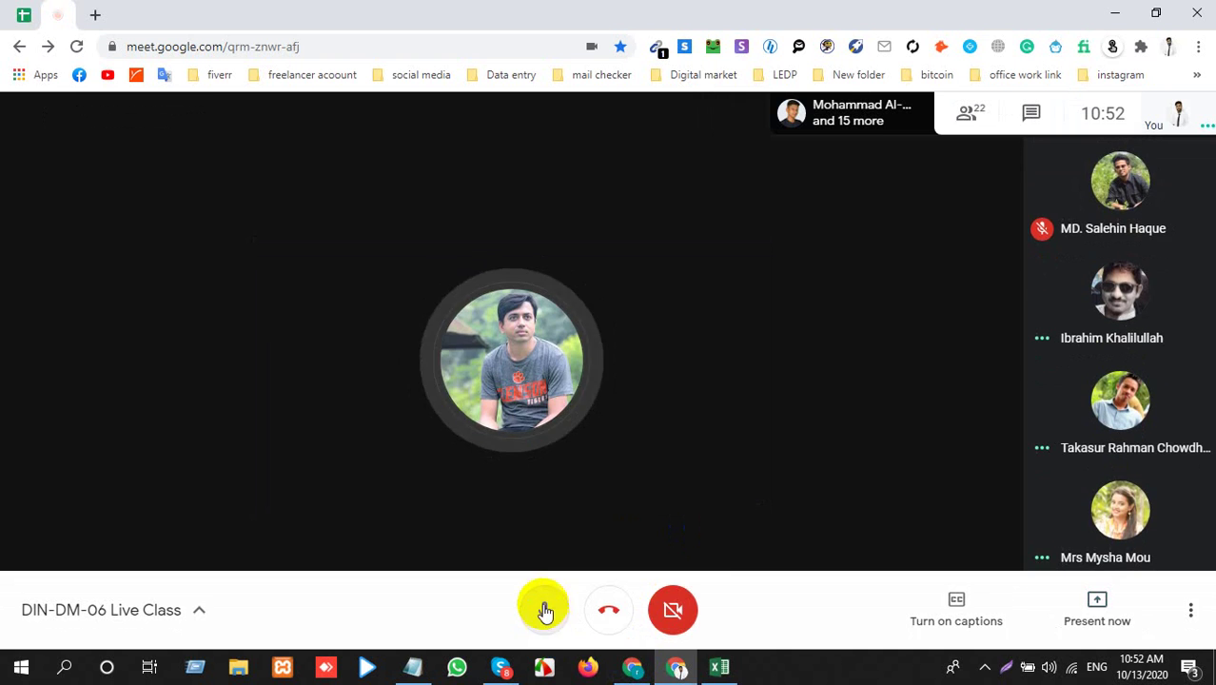
left_click(544, 609)
Switch to the Excel worksheet and copy the keyword "lead generation on instagram" from cell A4
left_click(719, 666)
scroll(399, 459, "up", 11)
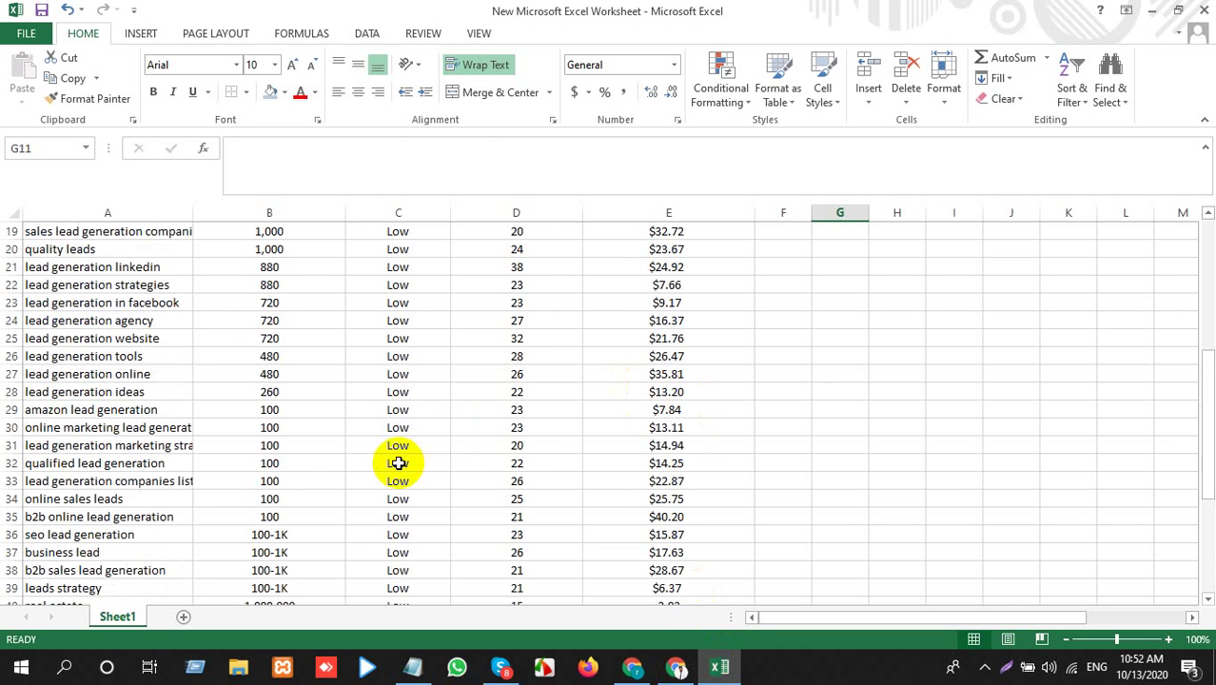
left_click(127, 285)
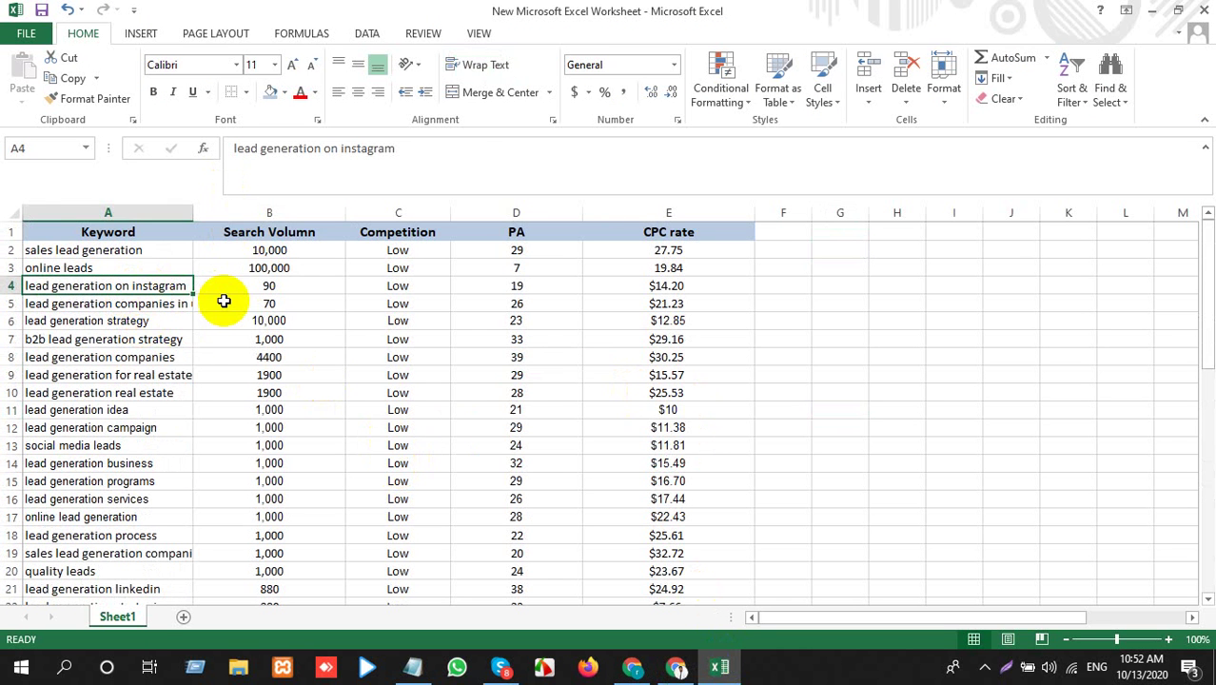
key("ctrl+c")
Switch to Ubersuggest and search keyword ideas for "lead generation on instagram" in English / United States
key("alt+Tab")
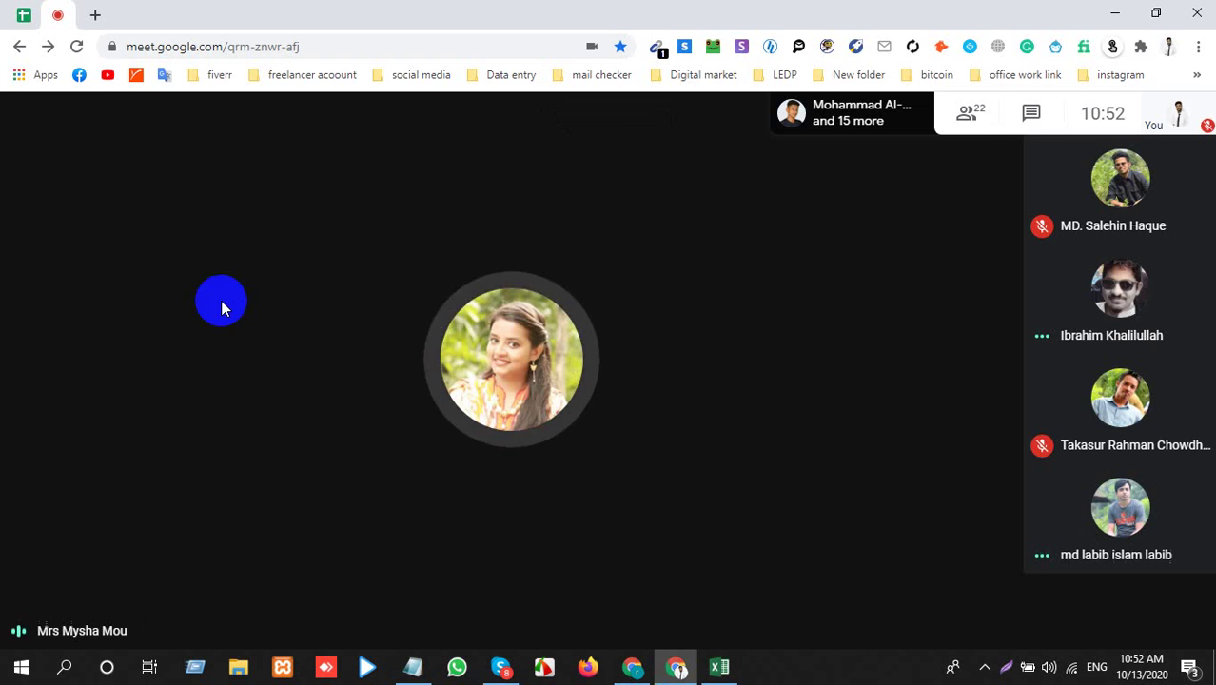
key("alt+Tab")
left_click(632, 668)
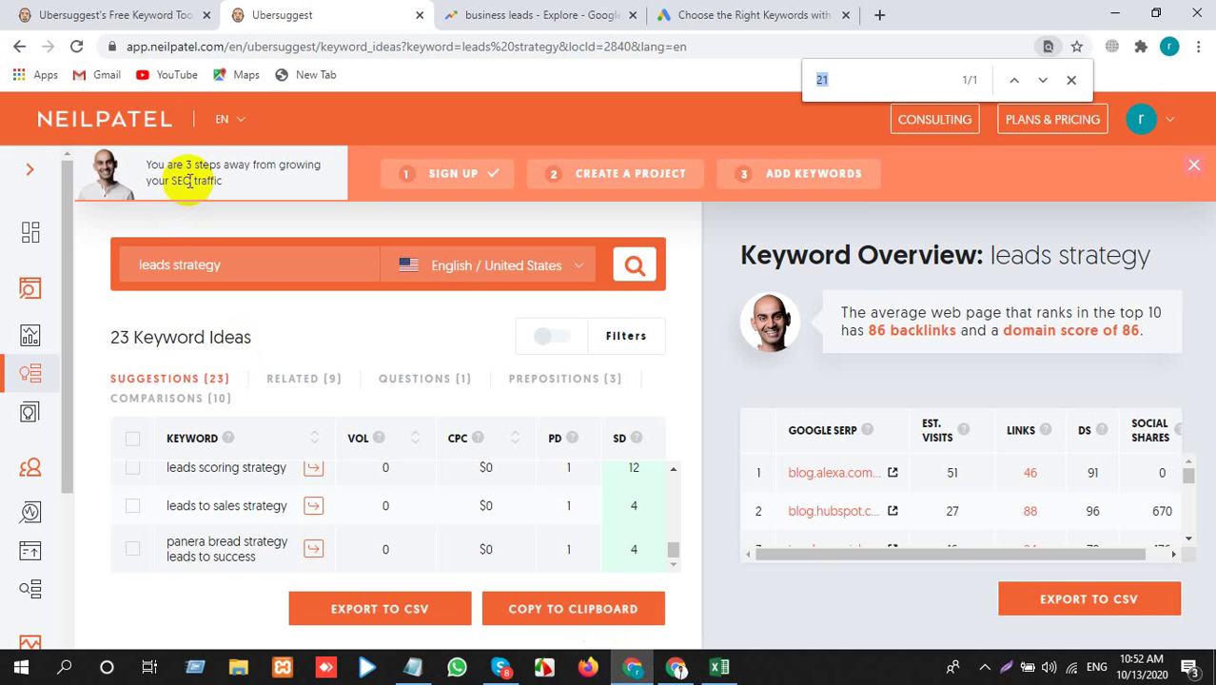
triple_click(224, 266)
key("ctrl+v")
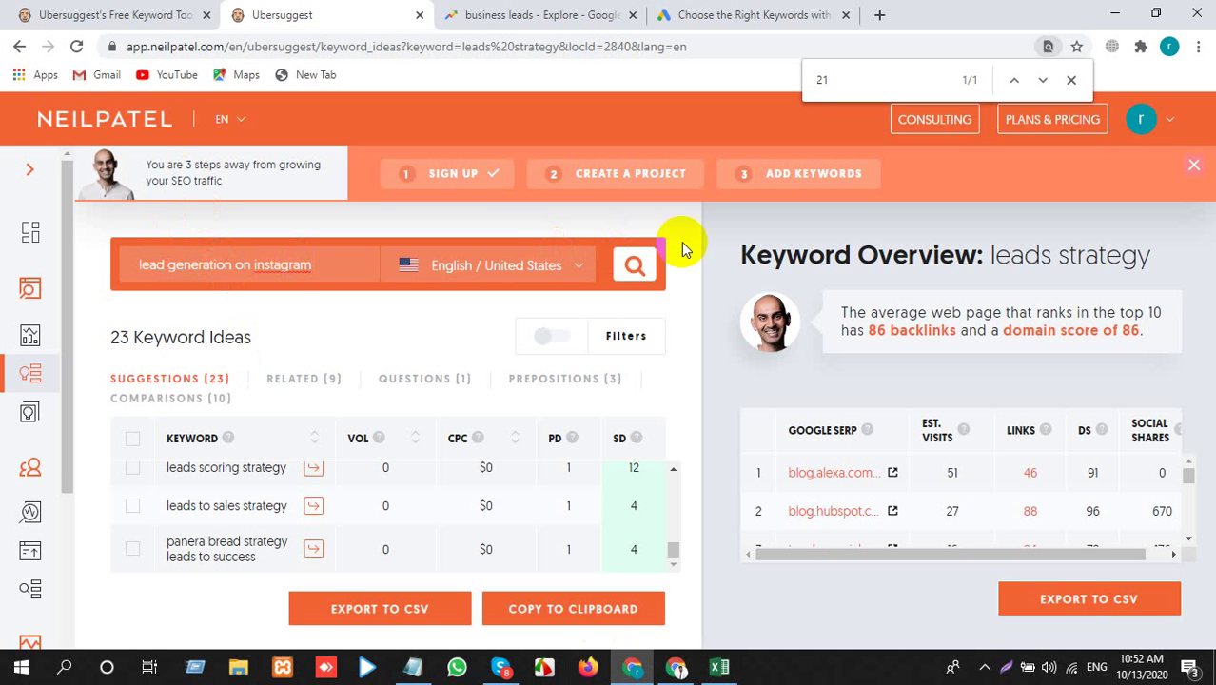
left_click(634, 267)
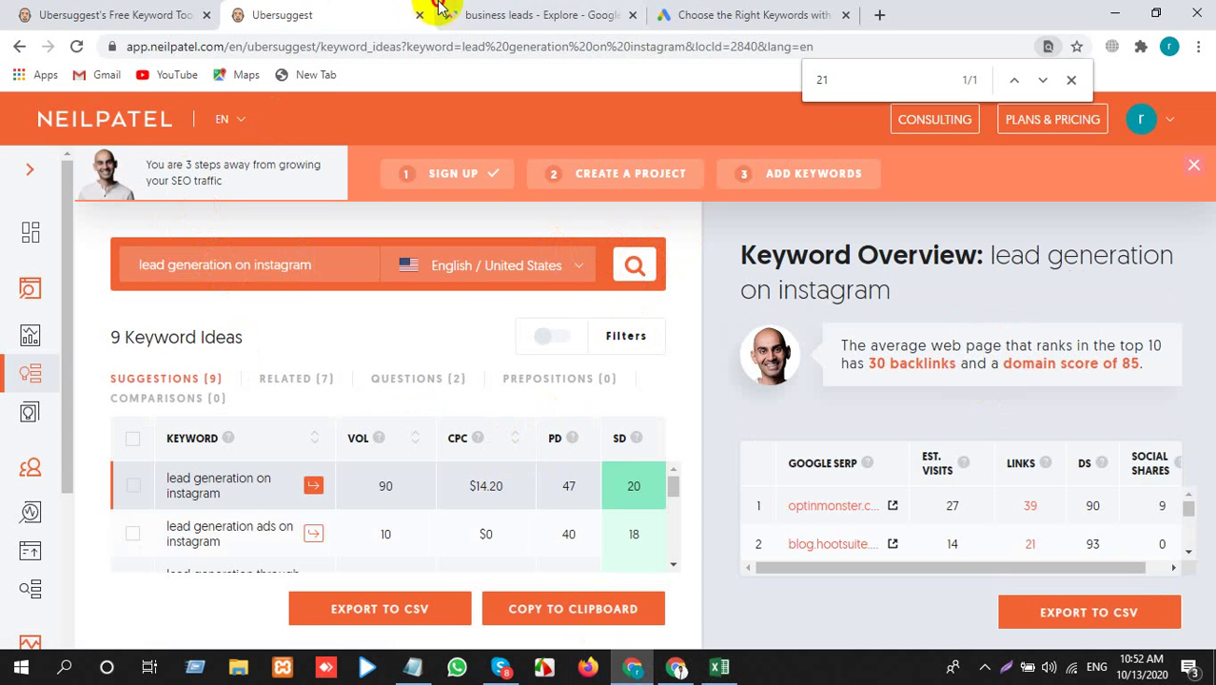
Search Google Trends for "lead generation on instagram" and look through its interest over time and by subregion
left_click(495, 15)
left_click(296, 211)
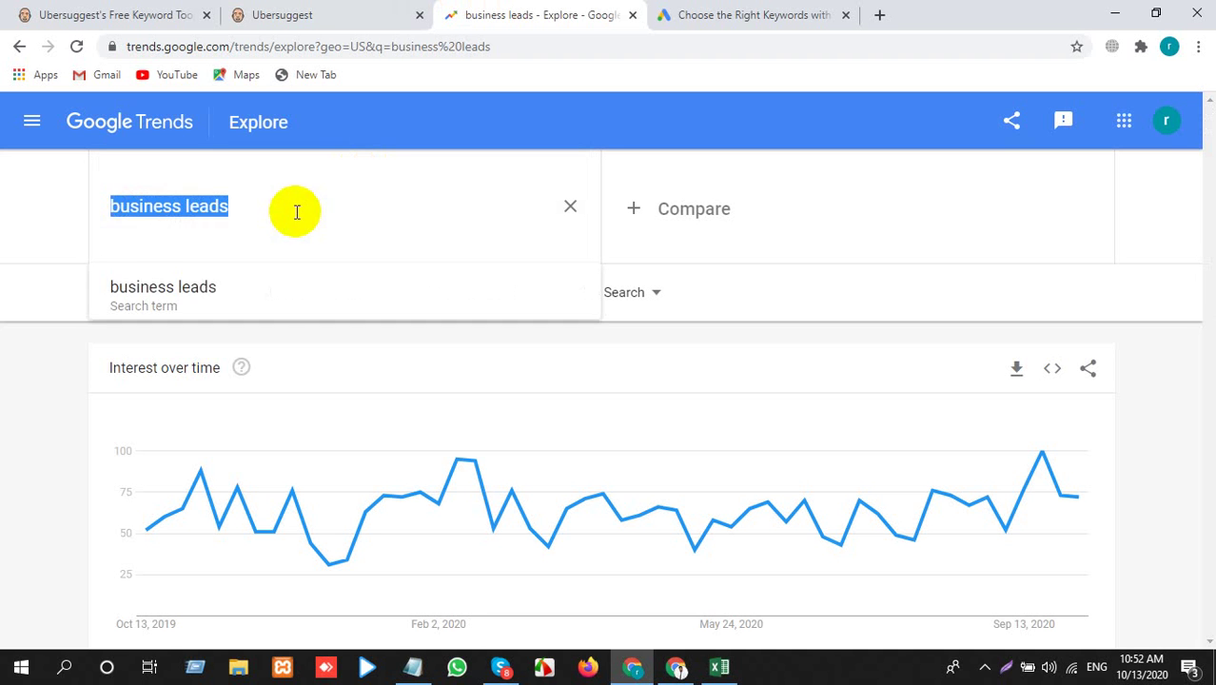
key("ctrl+v")
key("Return")
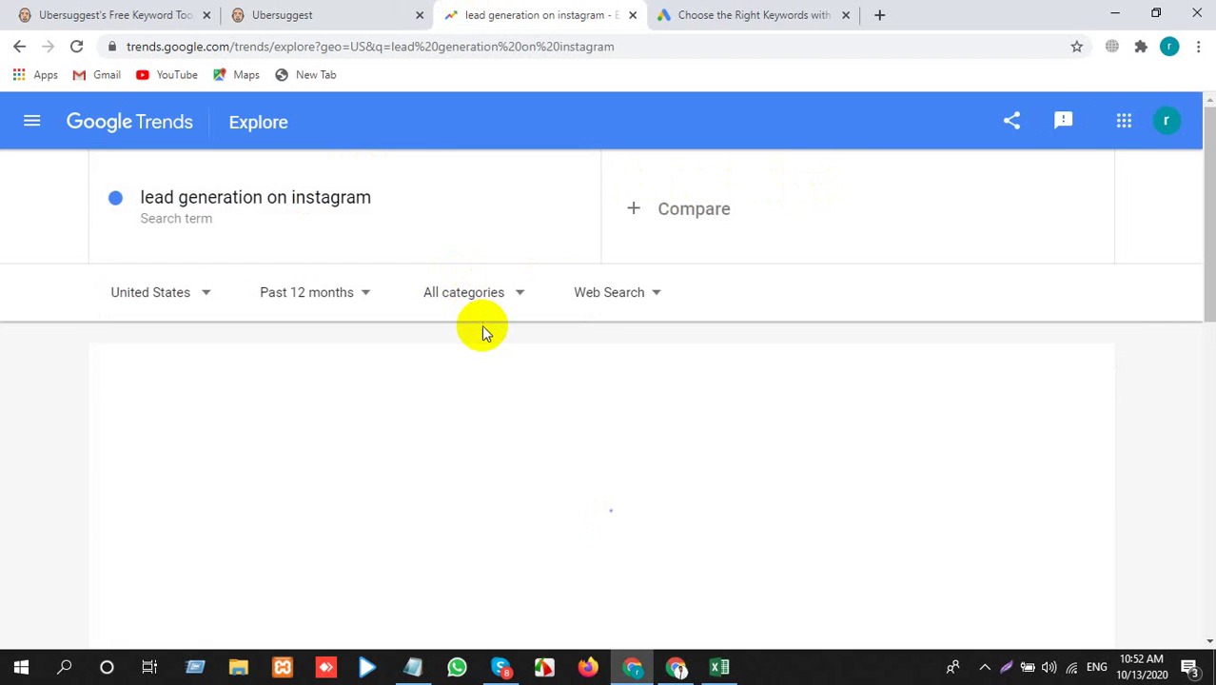
scroll(482, 328, "down", 4)
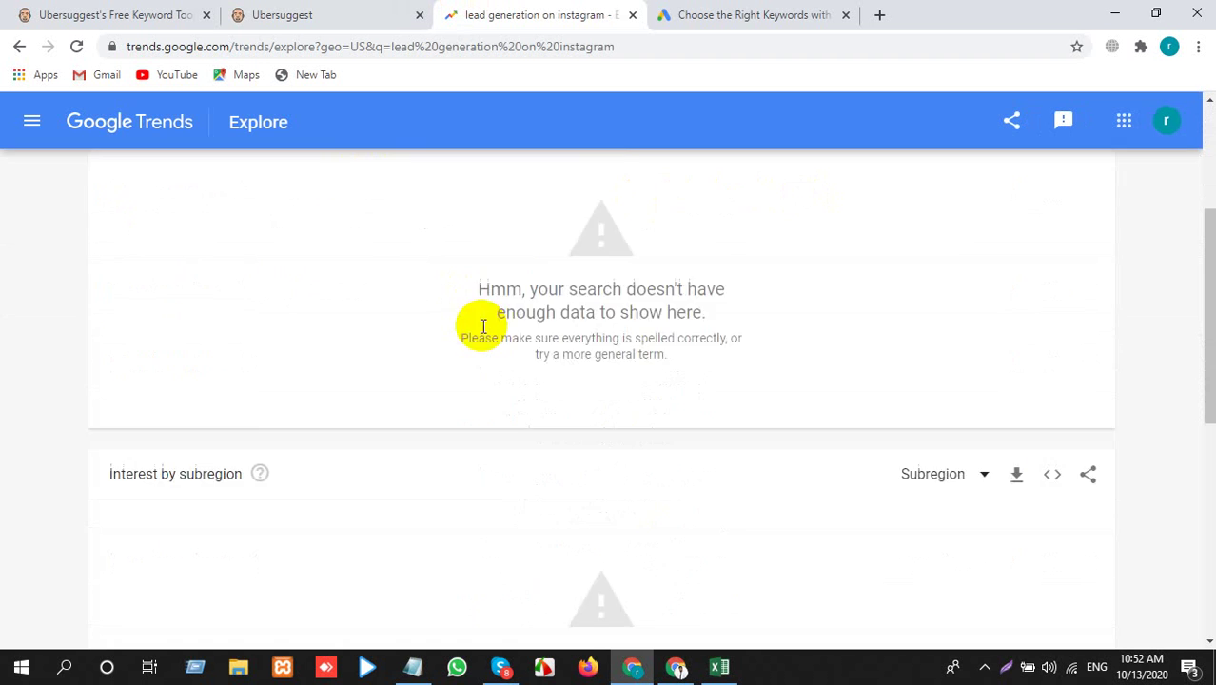
scroll(798, 329, "up", 4)
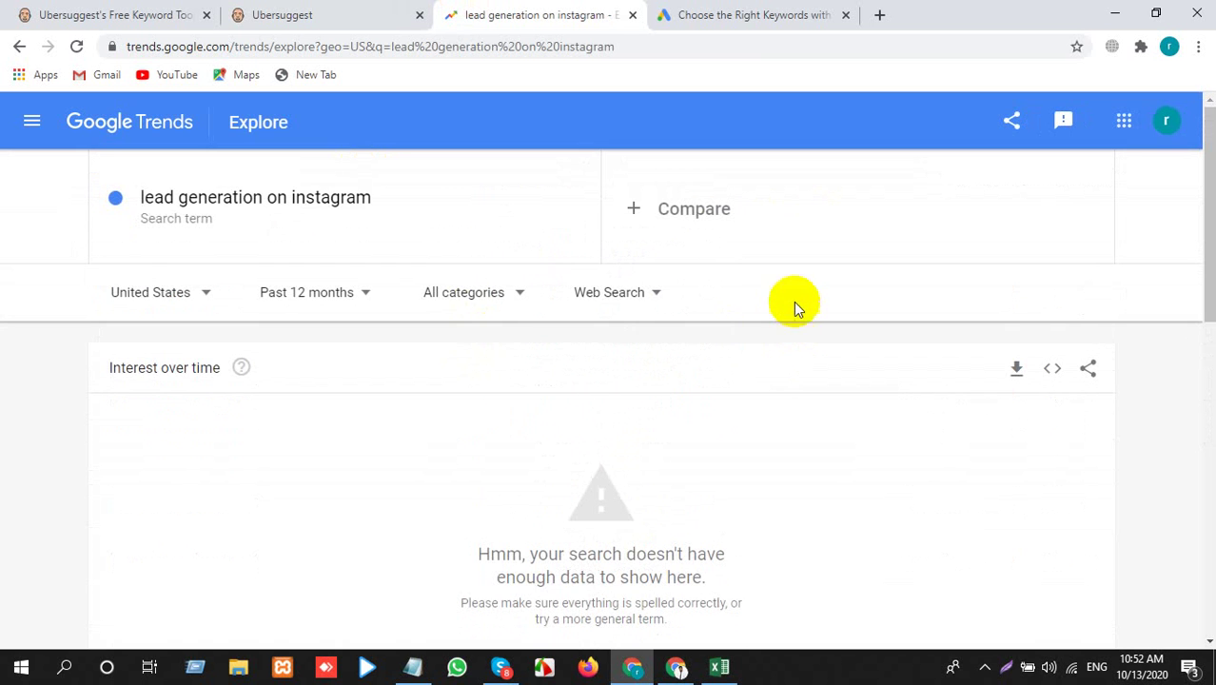
Sign in to Google Ads Keyword Planner, choose the account with setup in progress and switch its new campaign to Expert Mode
left_click(758, 14)
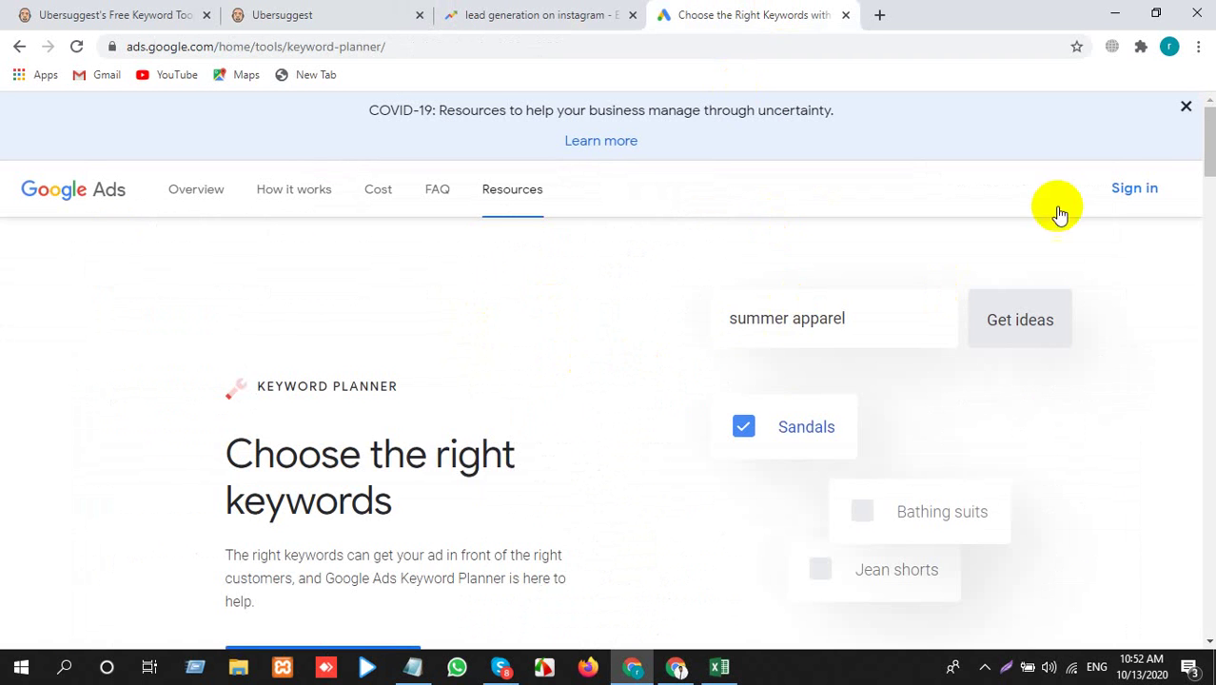
left_click(1147, 188)
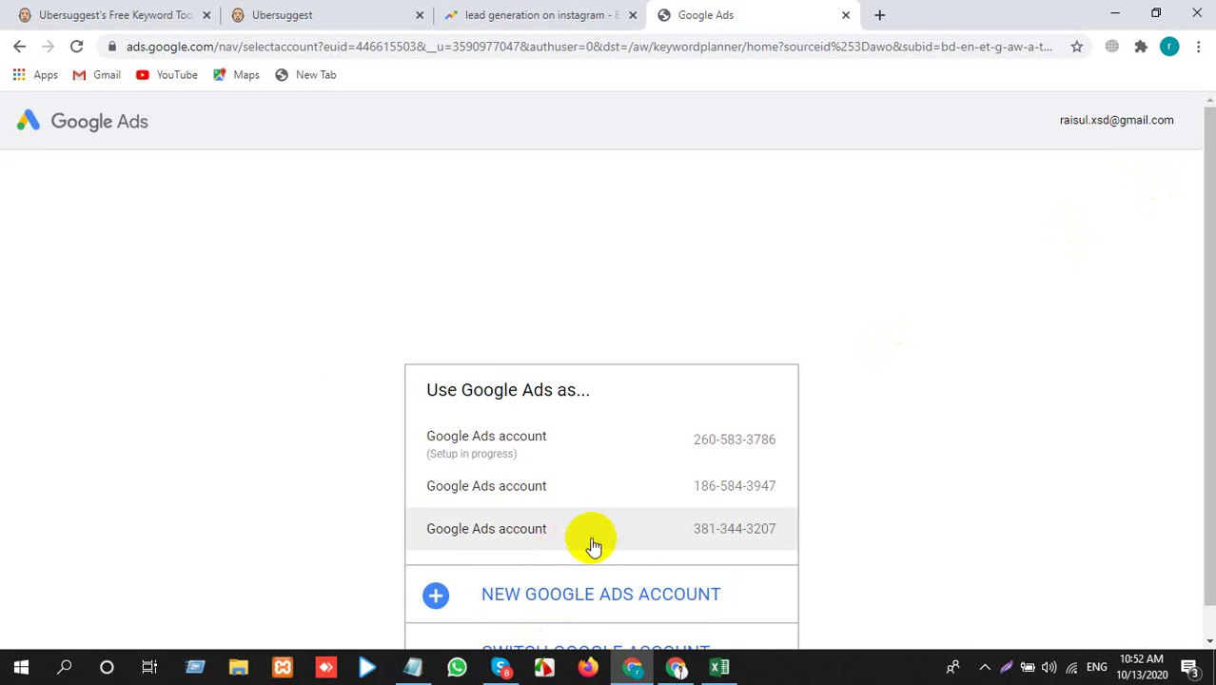
left_click(610, 456)
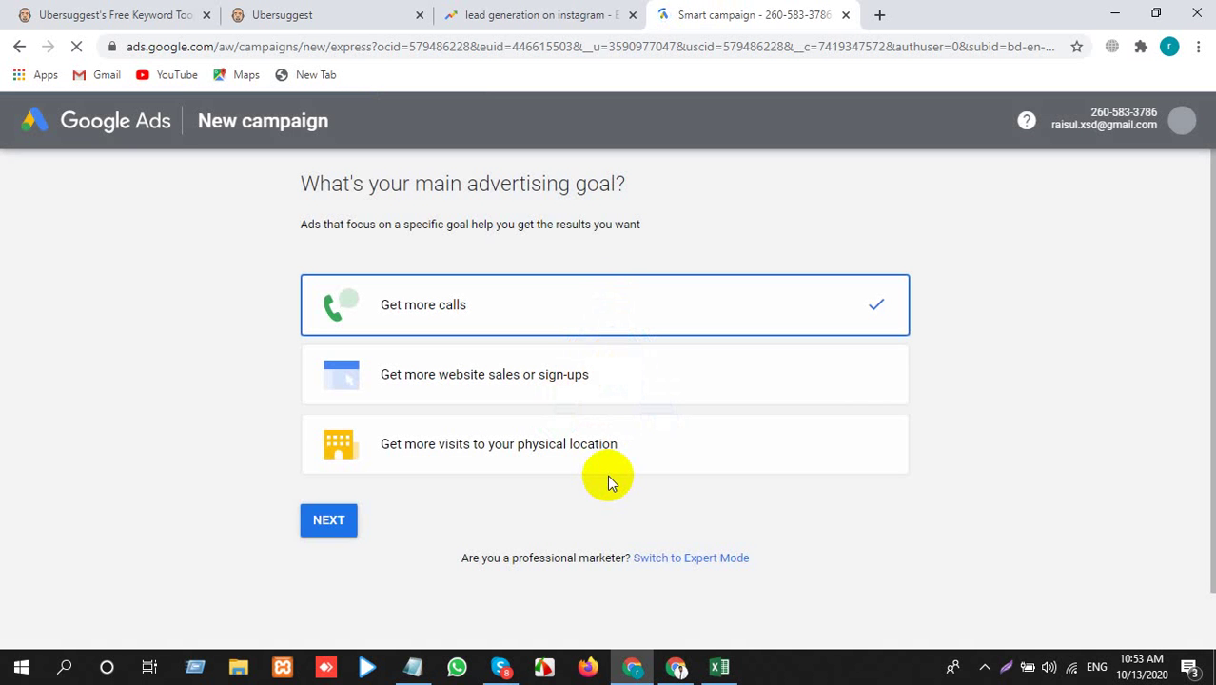
left_click(706, 528)
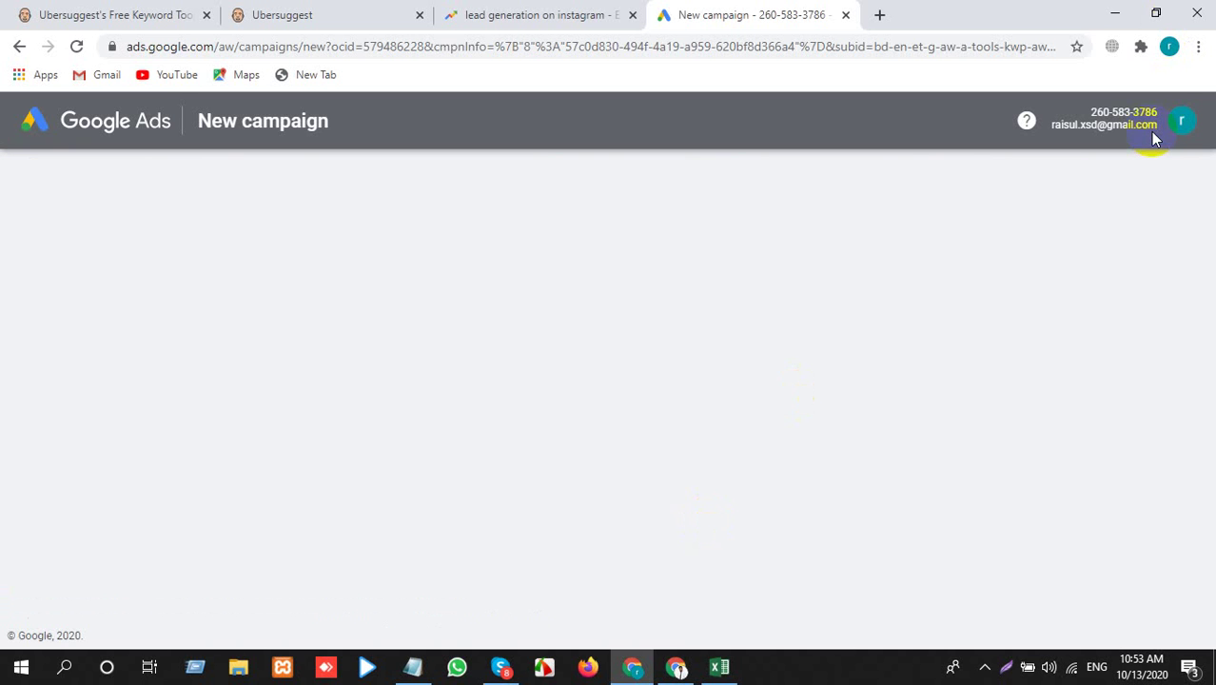
Create the Google Ads account without a campaign, submitting Bangladesh, (GMT+06:00) Bangladesh Time and US Dollar, and continue to the account overview
scroll(728, 426, "down", 1)
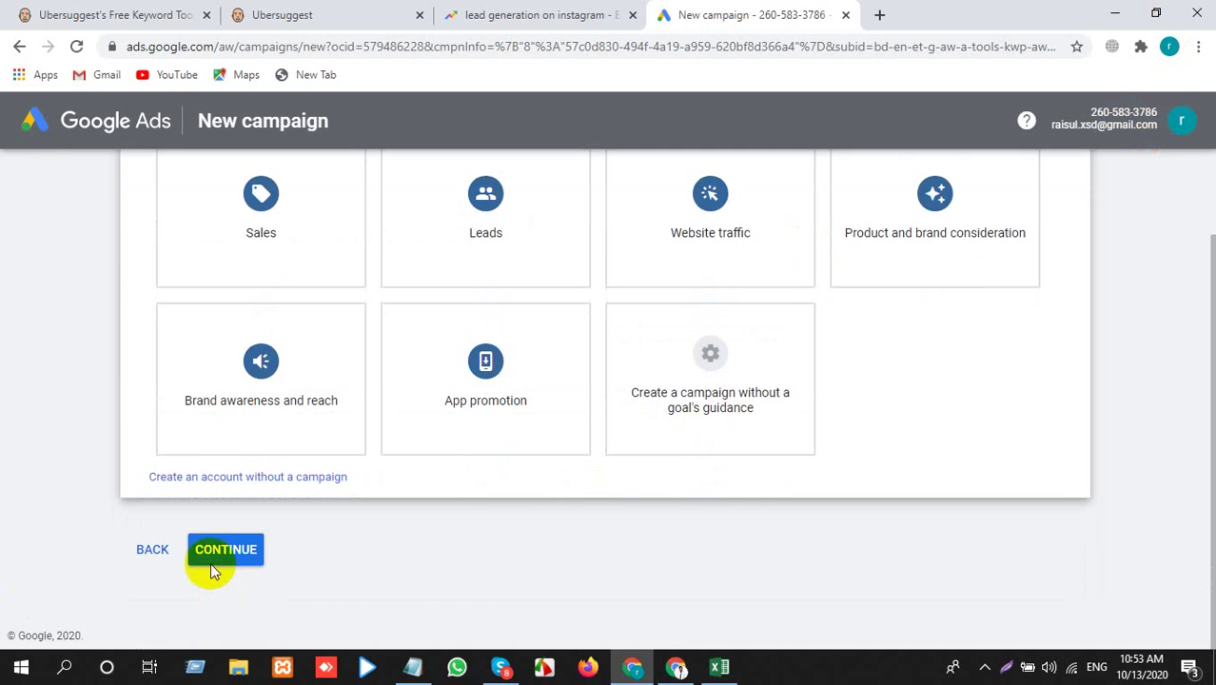
left_click(183, 479)
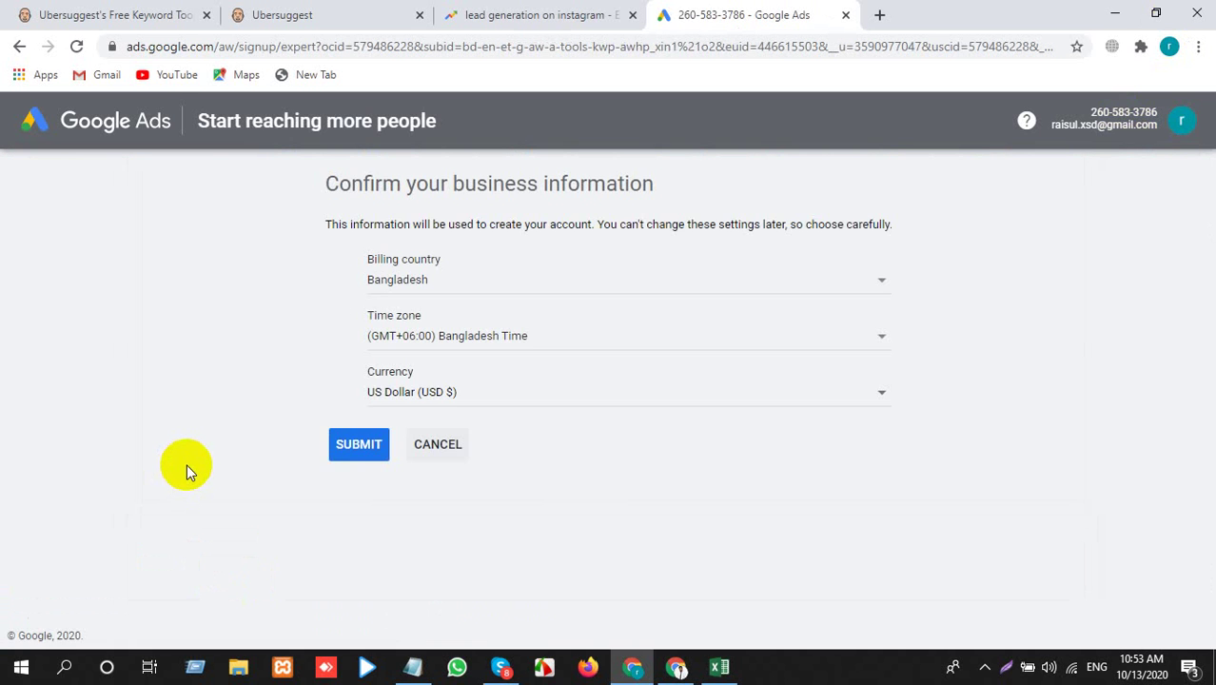
left_click(364, 451)
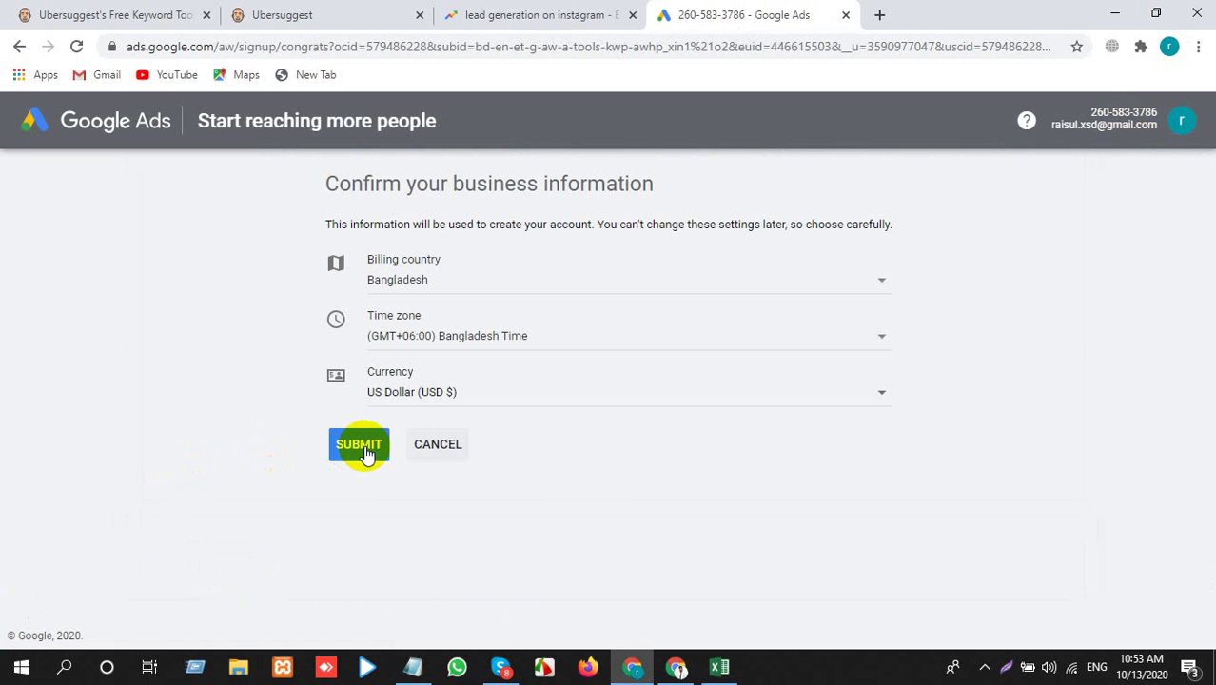
left_click(320, 260)
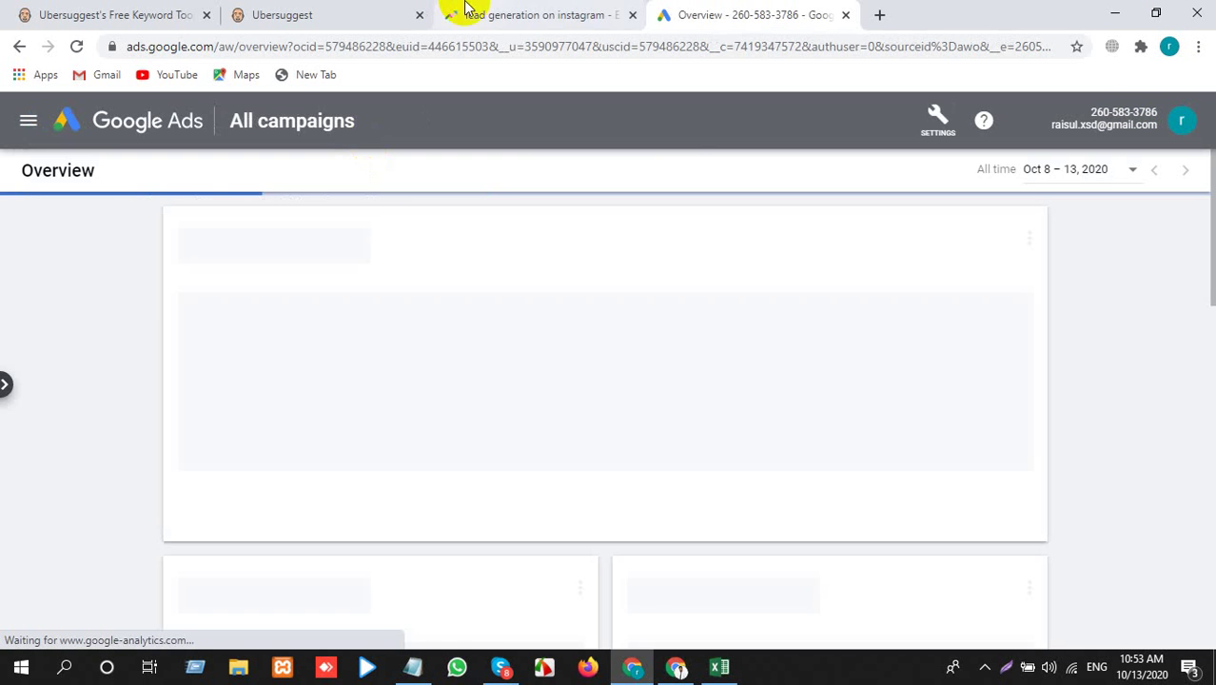
Return to Google Trends, copy the current search term and search for "lead generation in instagram"
left_click(366, 9)
left_click(504, 7)
left_click(323, 207)
key("ctrl+c")
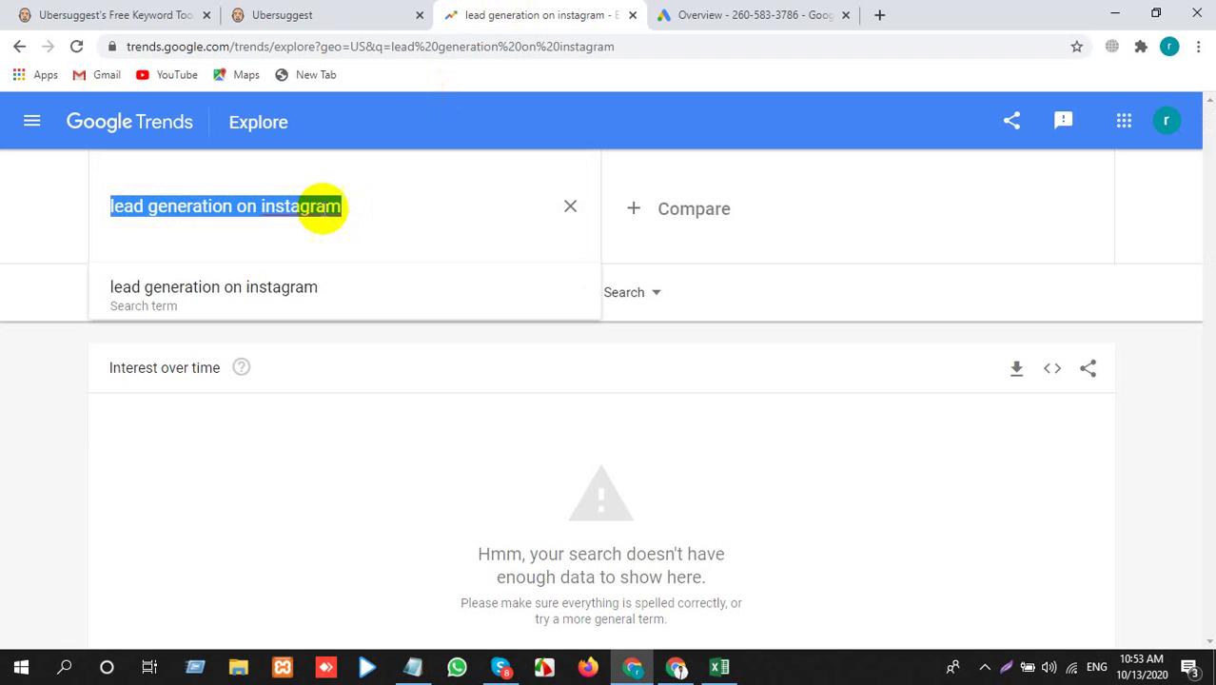
left_click(249, 207)
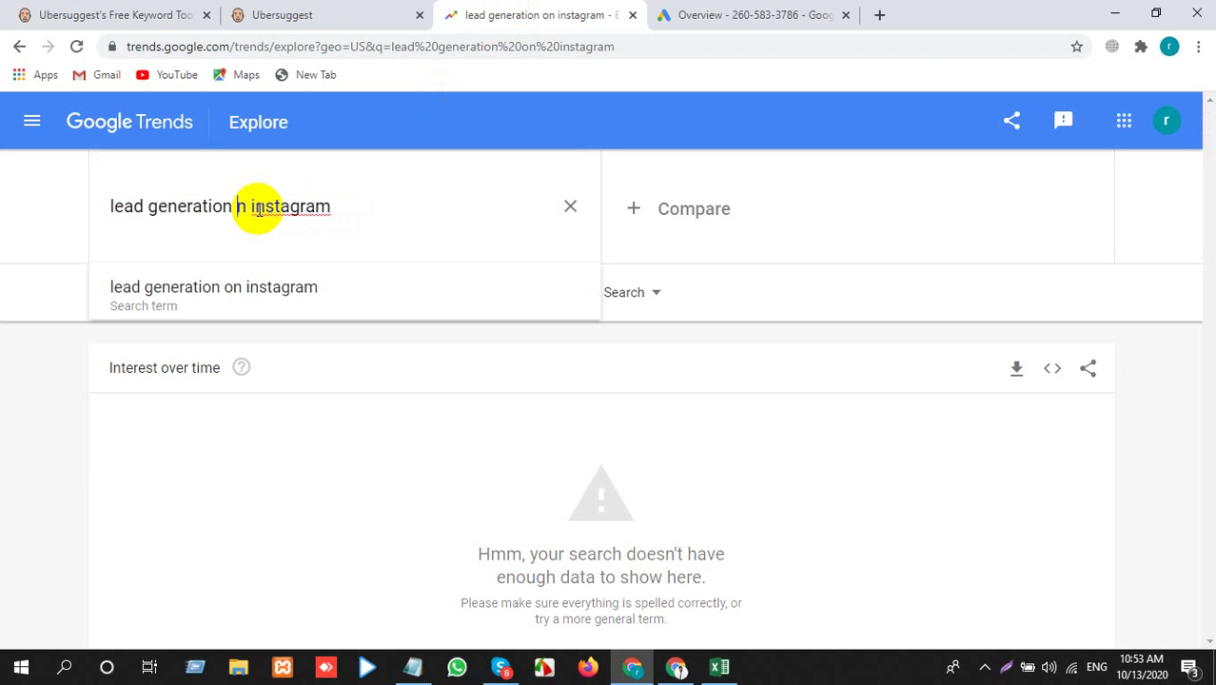
type("on i")
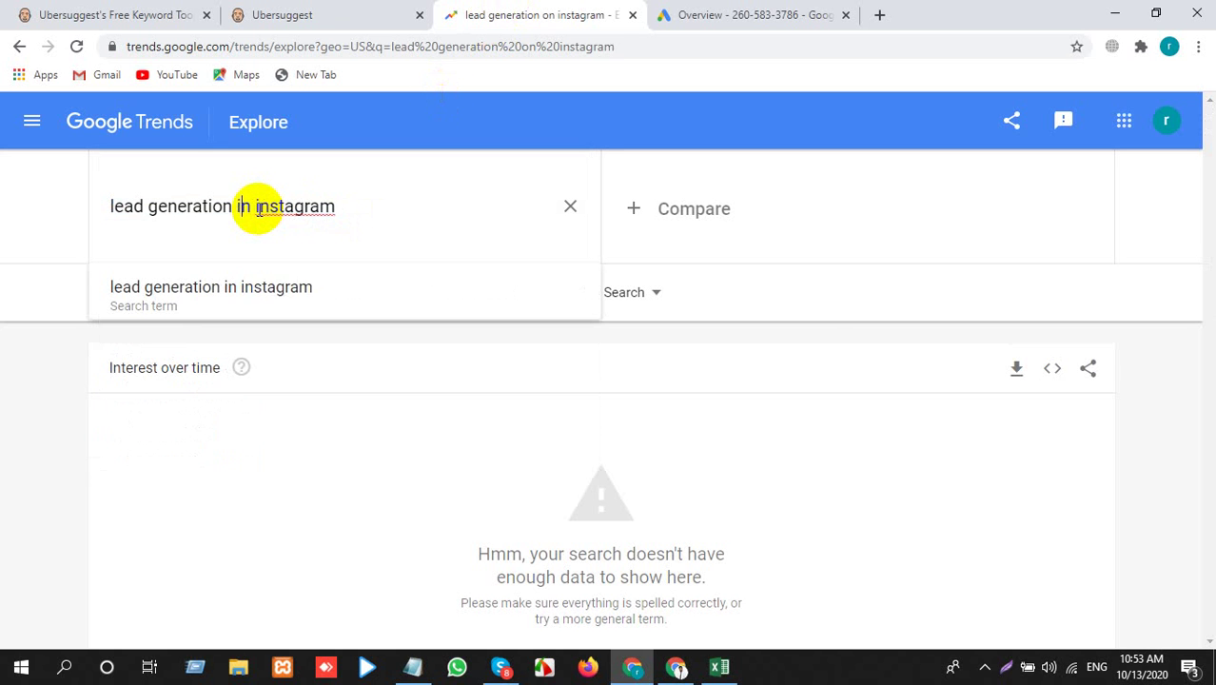
key("Return")
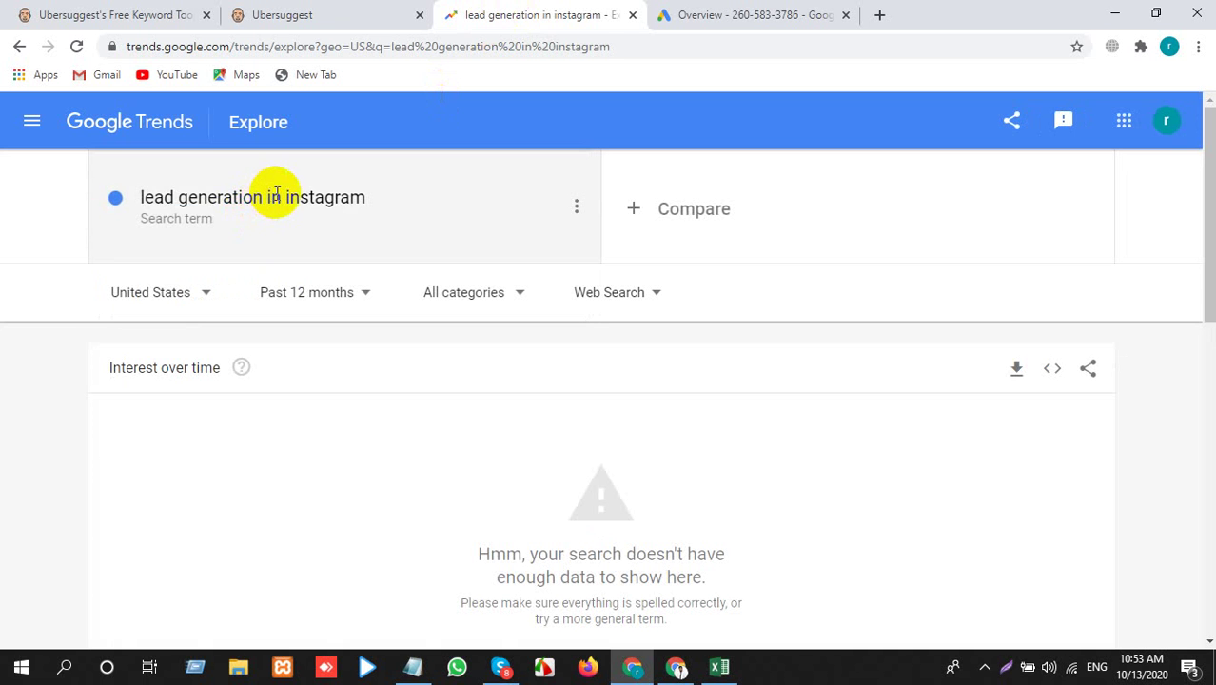
Search Google Trends for "lead generation for instagram" and recheck the "lead generation on instagram" suggestions in Ubersuggest
left_click(275, 195)
left_click(251, 205)
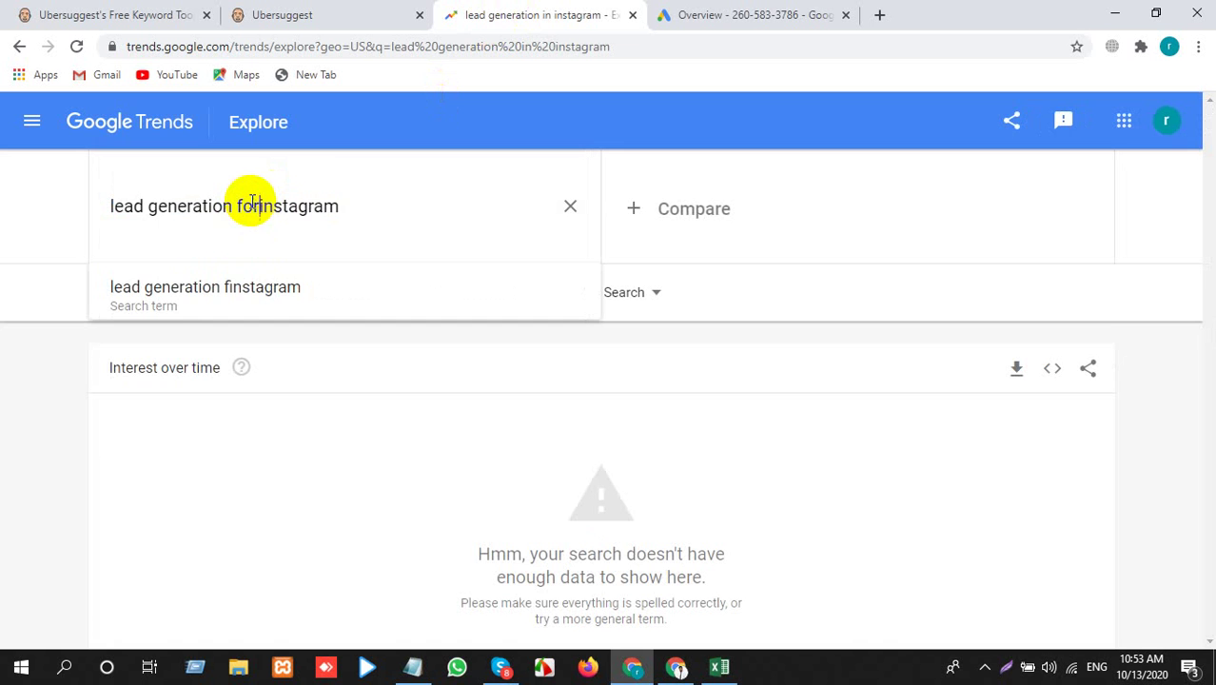
type("for")
key("Return")
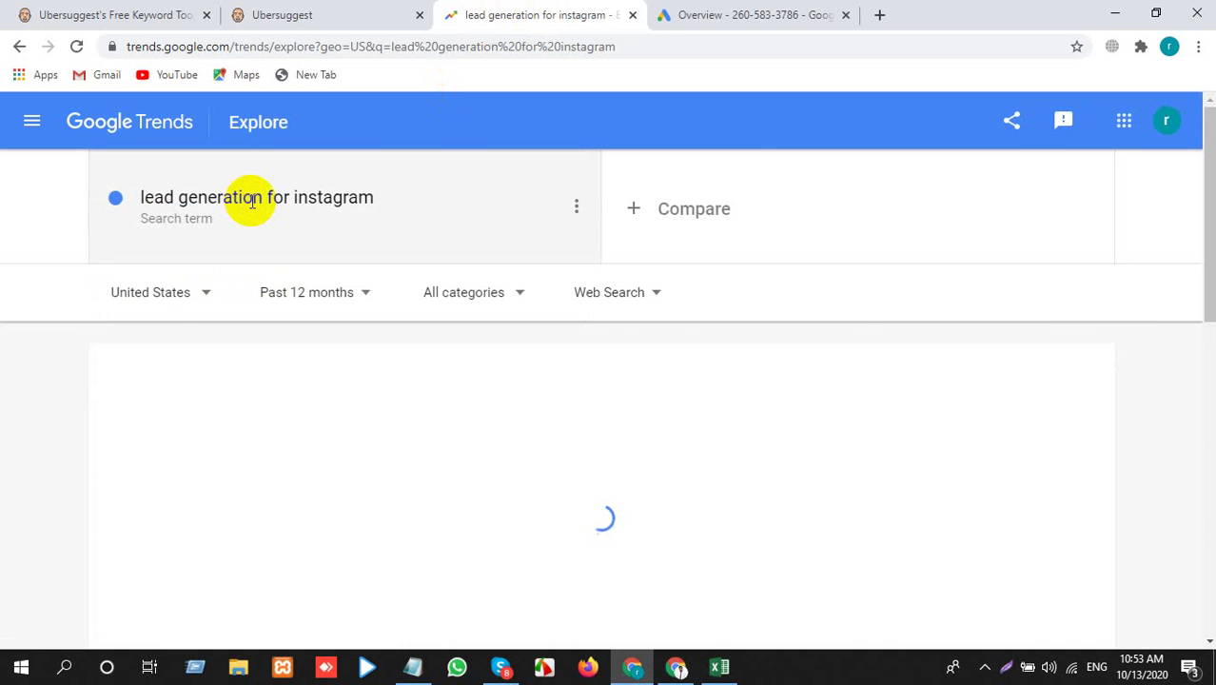
left_click(228, 13)
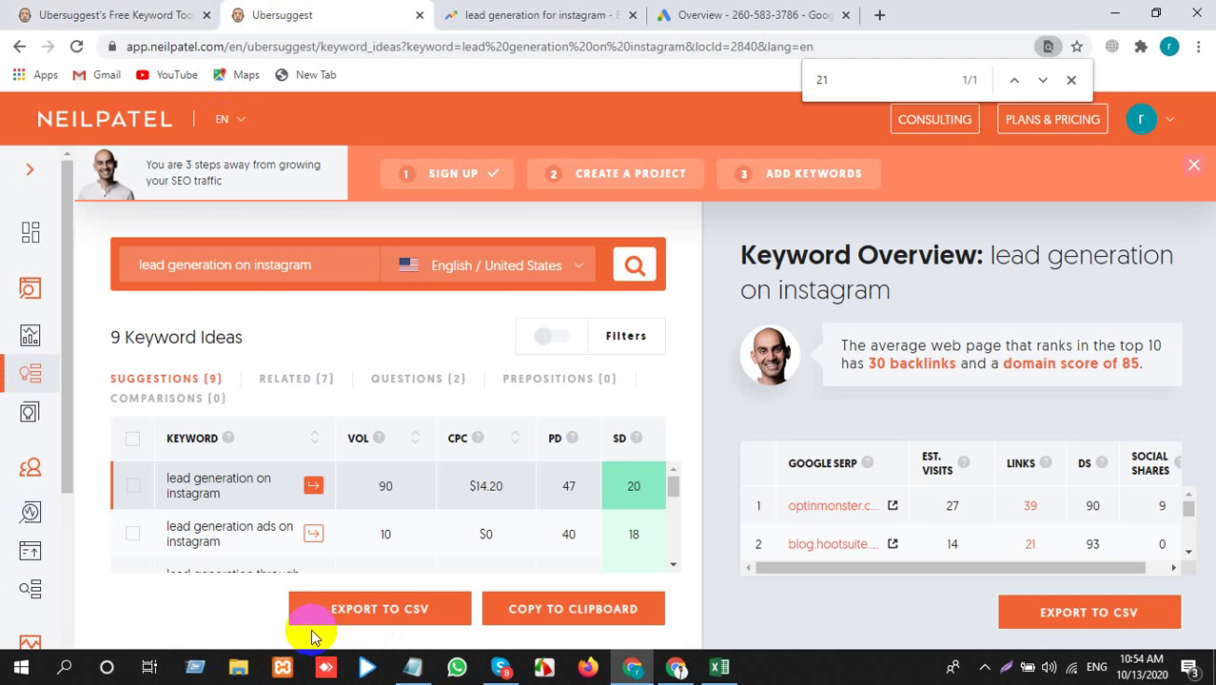
scroll(654, 494, "down", 4)
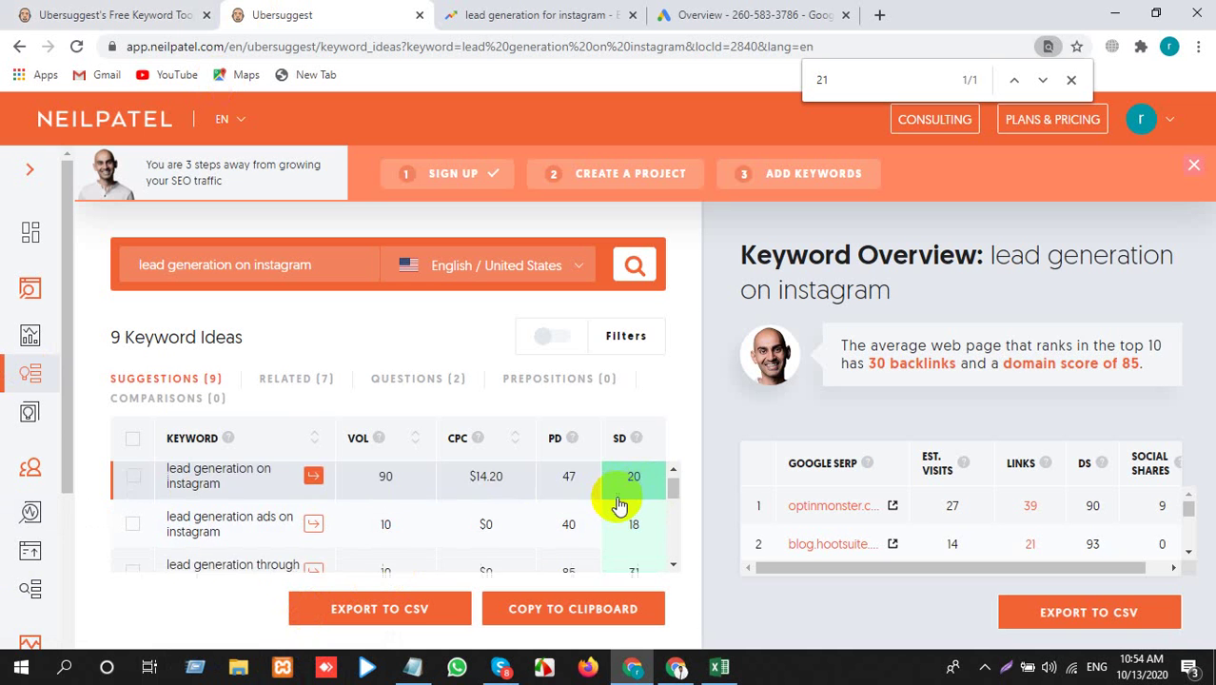
Return to Google Ads, switch the account from Smart to Expert Mode and dismiss the Auction Insights tip
left_click(702, 14)
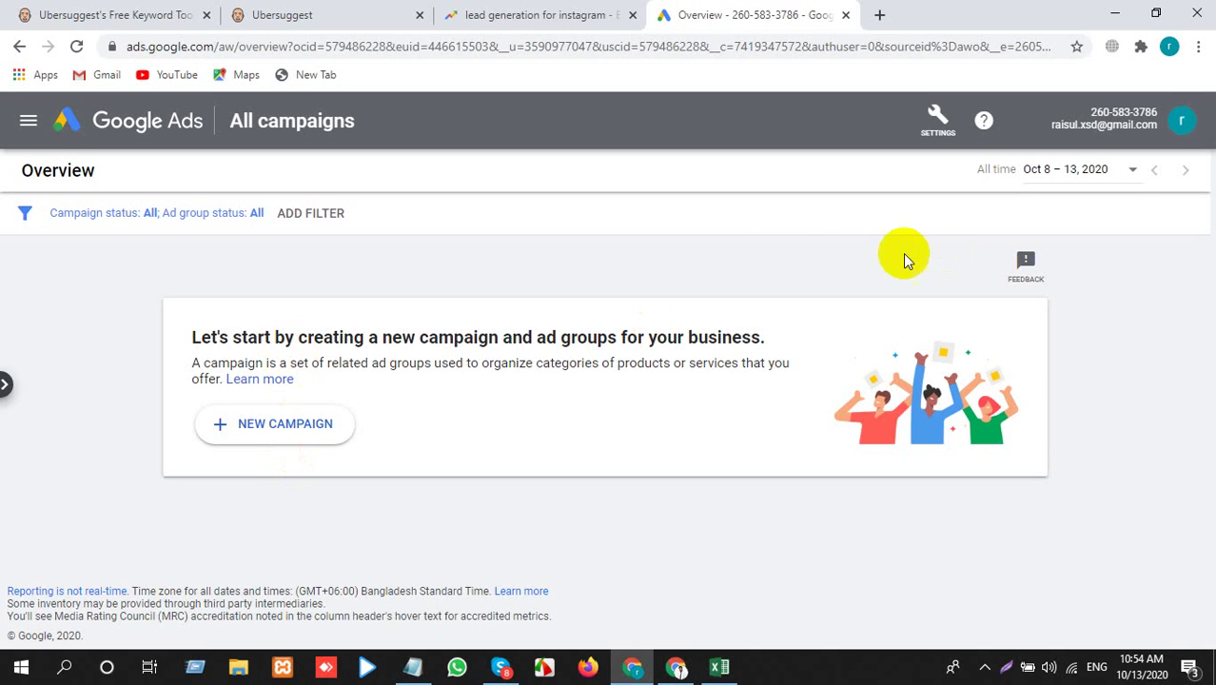
left_click(927, 126)
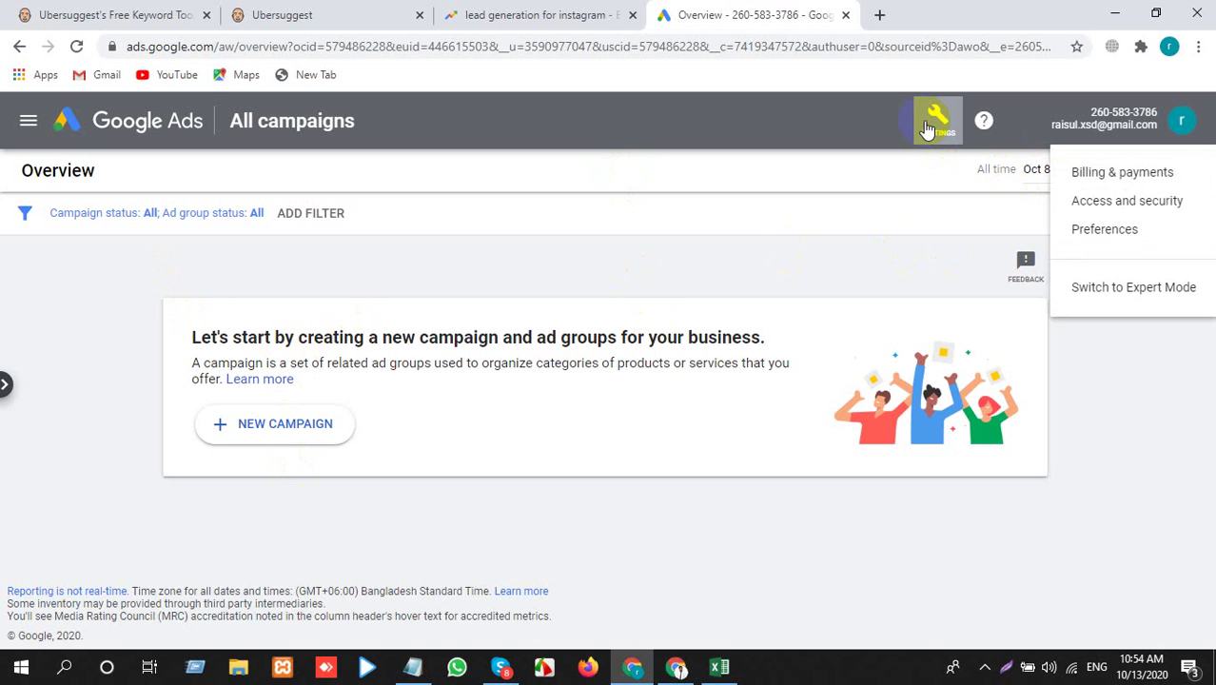
left_click(1195, 291)
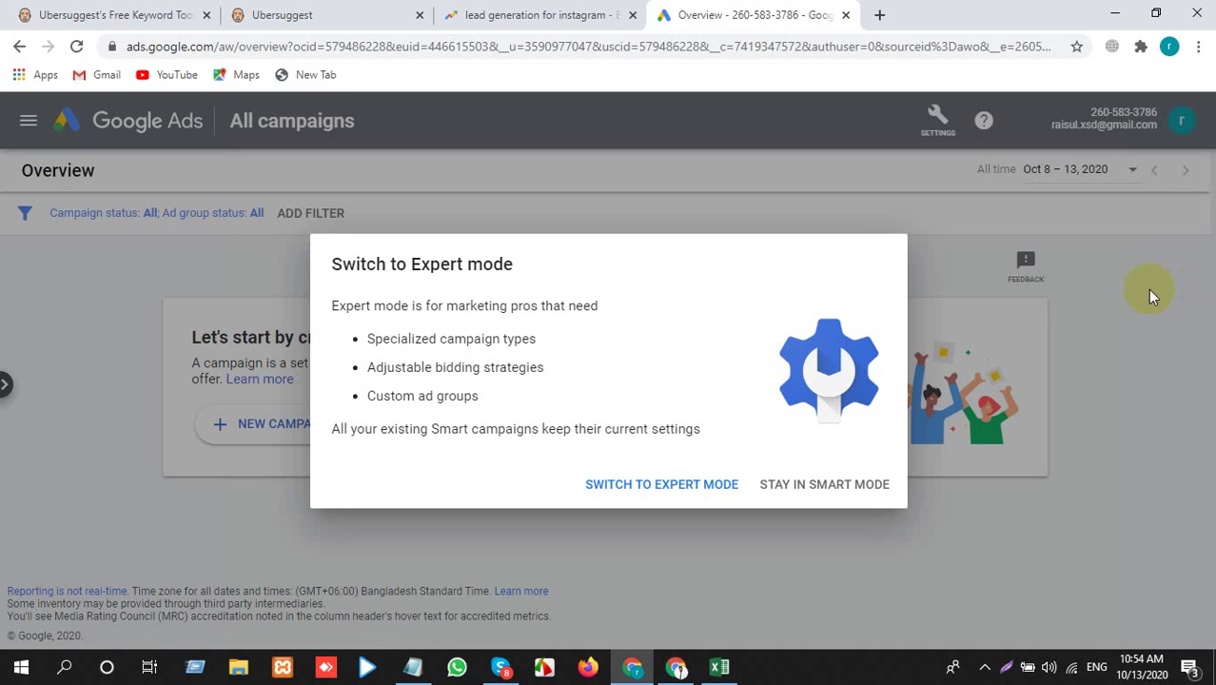
left_click(629, 487)
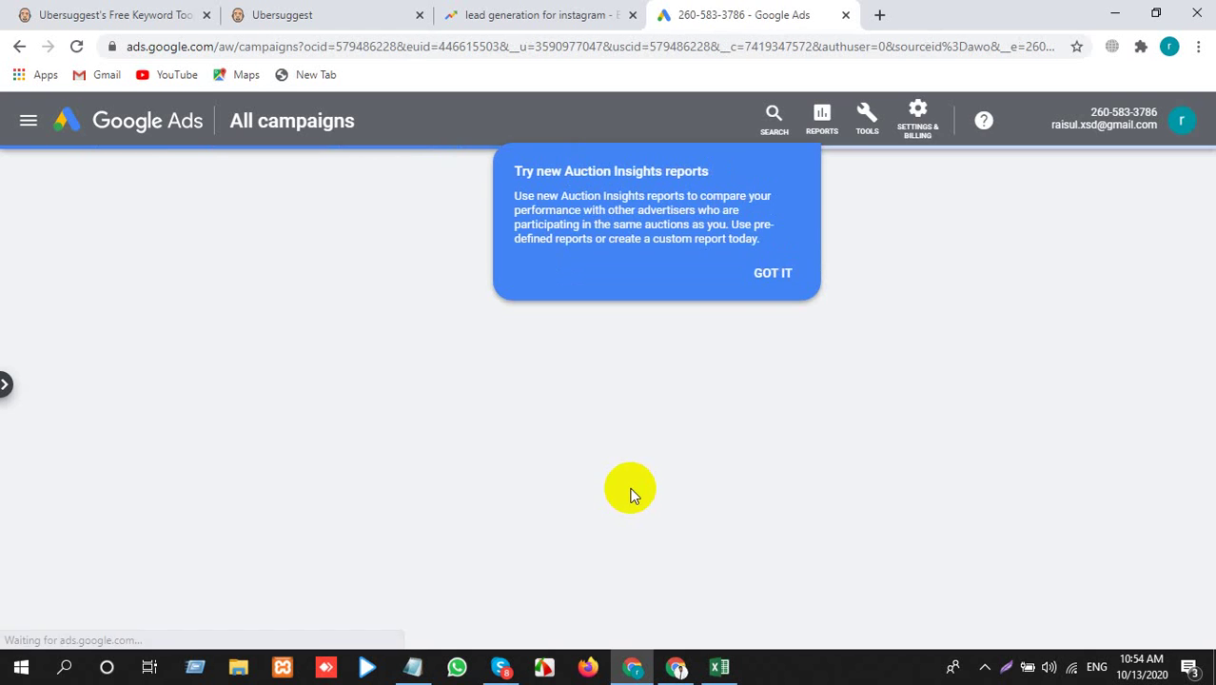
left_click(771, 276)
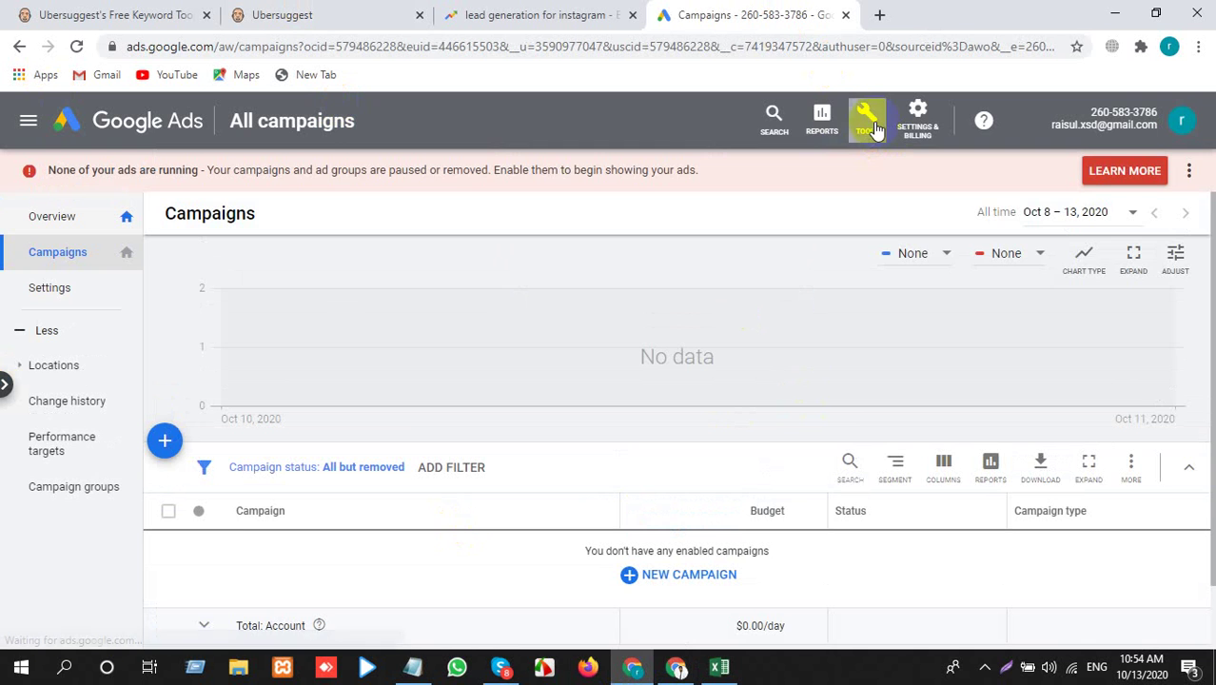
Open Keyword Planner, discover new keywords for "lead generation on instagram" and look through the resulting ideas' monthly searches and competition
left_click(871, 124)
left_click(369, 242)
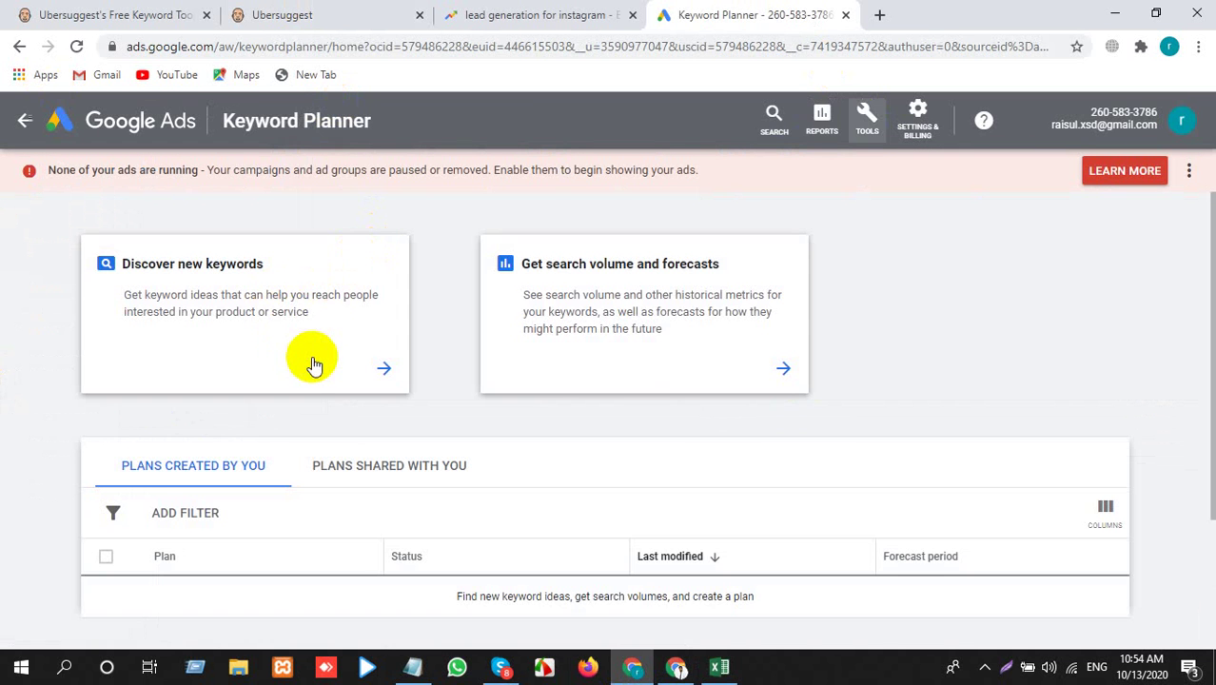
left_click(315, 366)
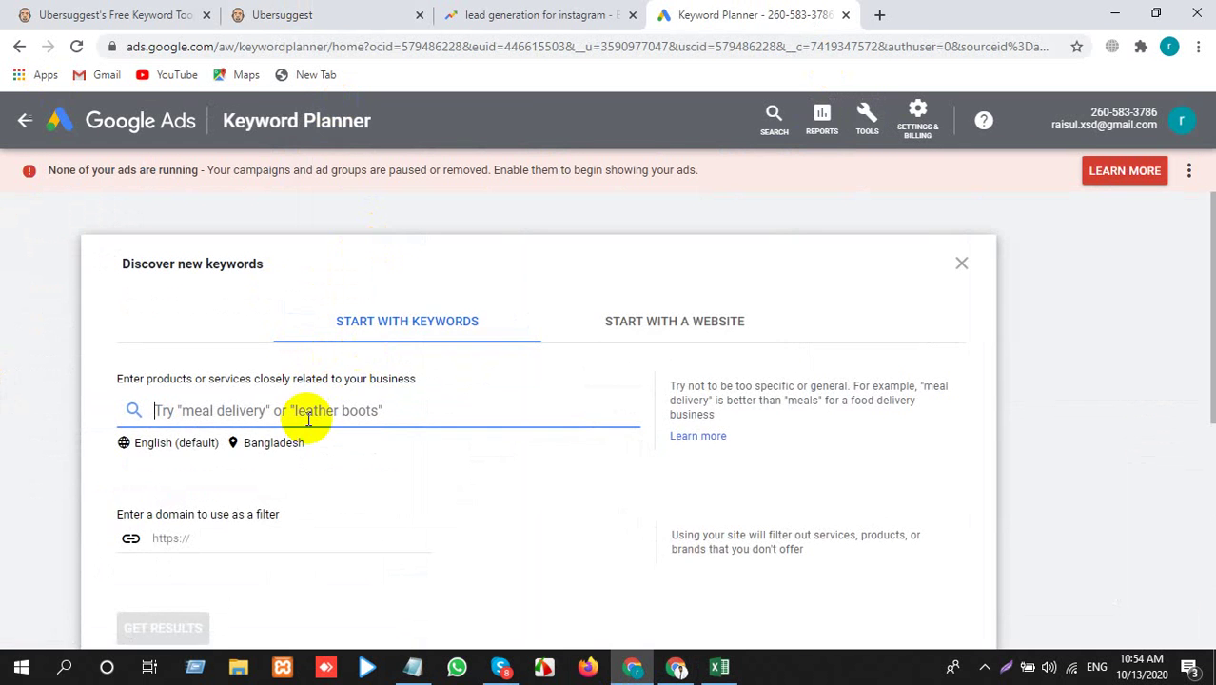
key("ctrl+v")
scroll(211, 586, "down", 1)
left_click(162, 539)
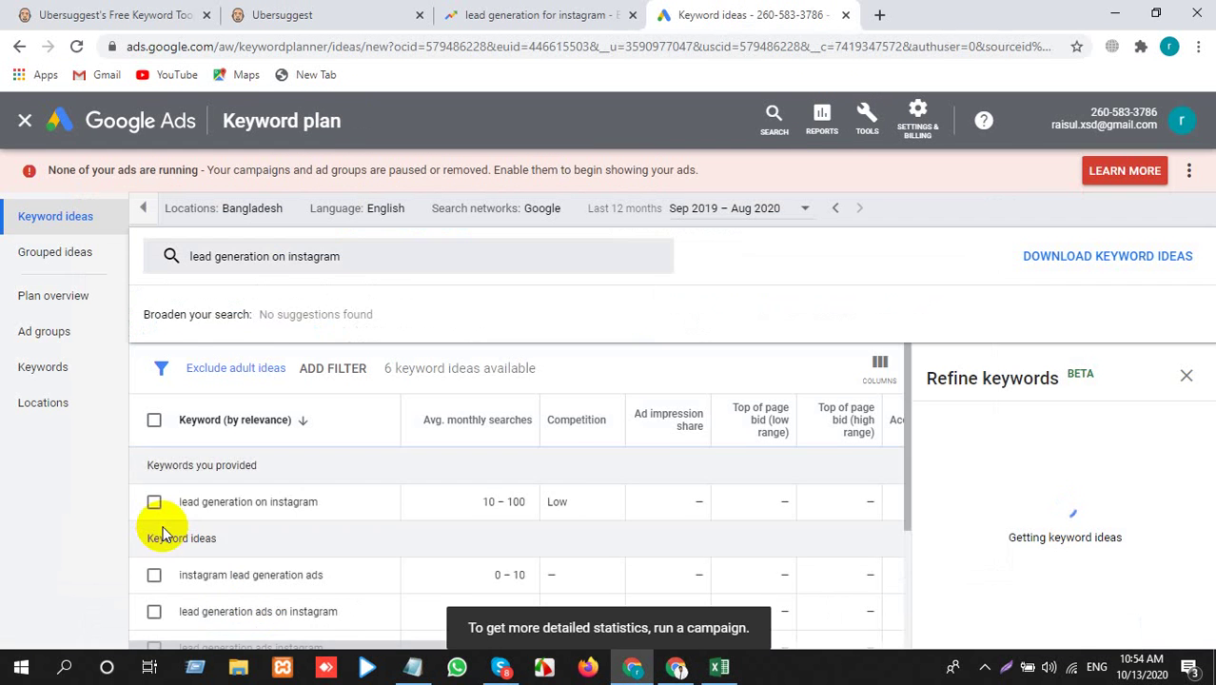
scroll(307, 508, "down", 3)
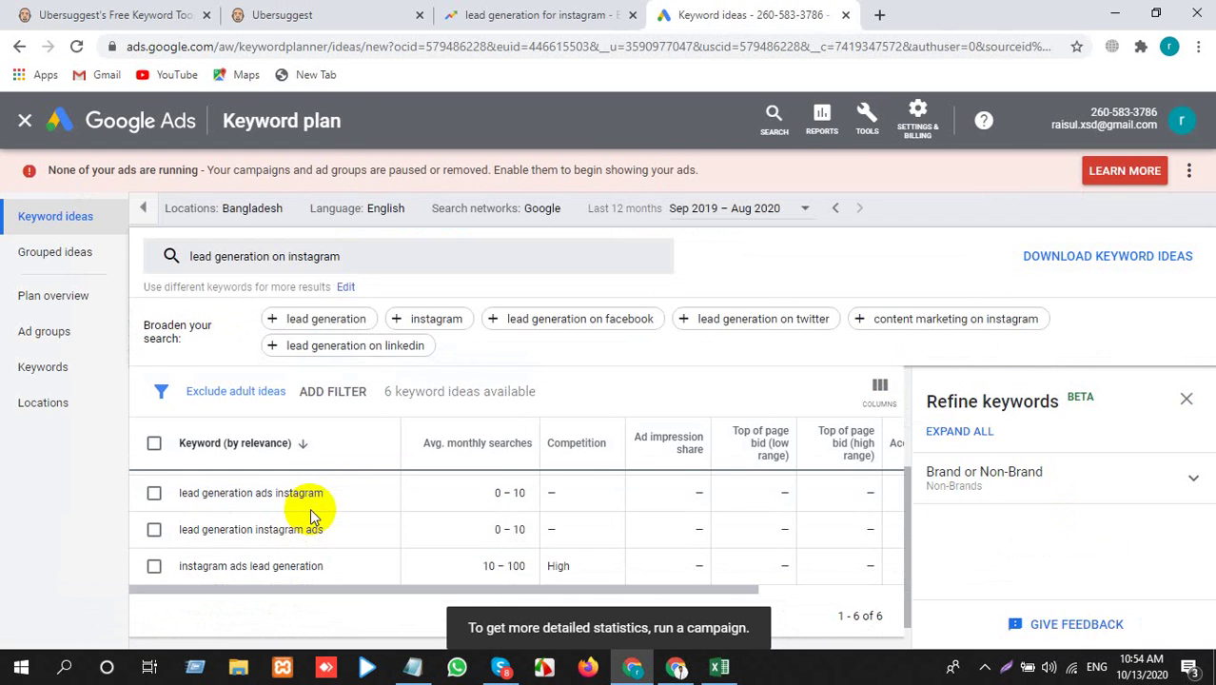
Switch to the Excel worksheet and delete the row for "lead generation on instagram"
scroll(310, 508, "up", 4)
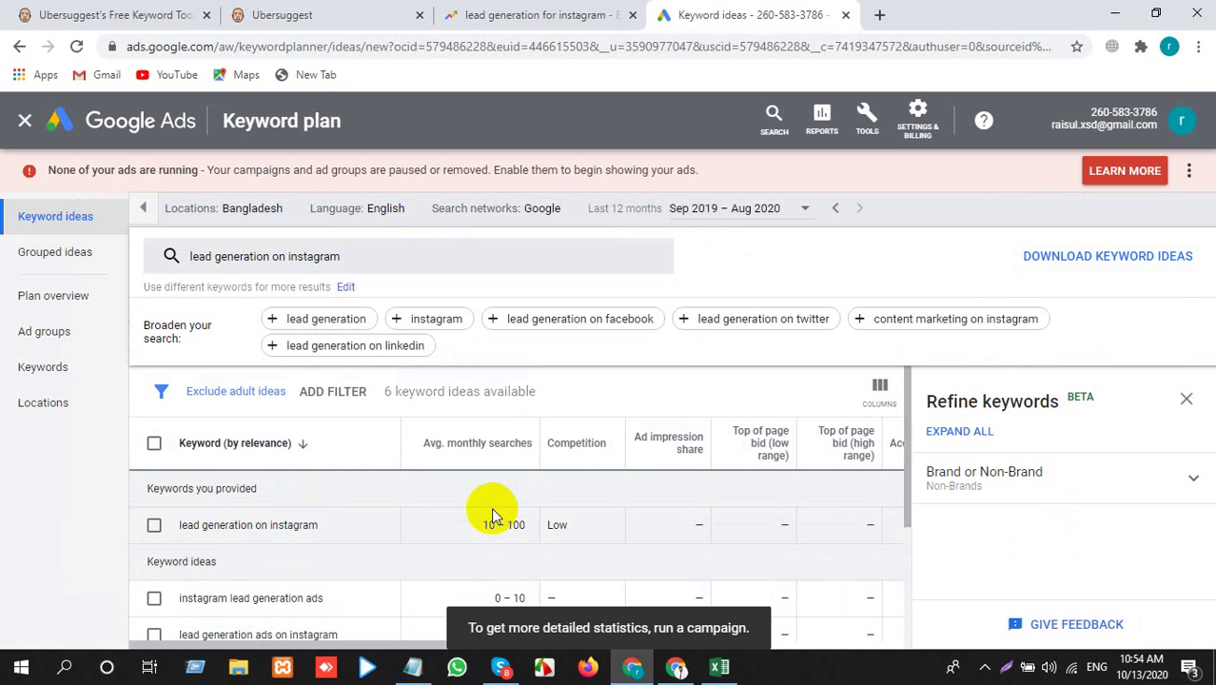
key("alt+Tab")
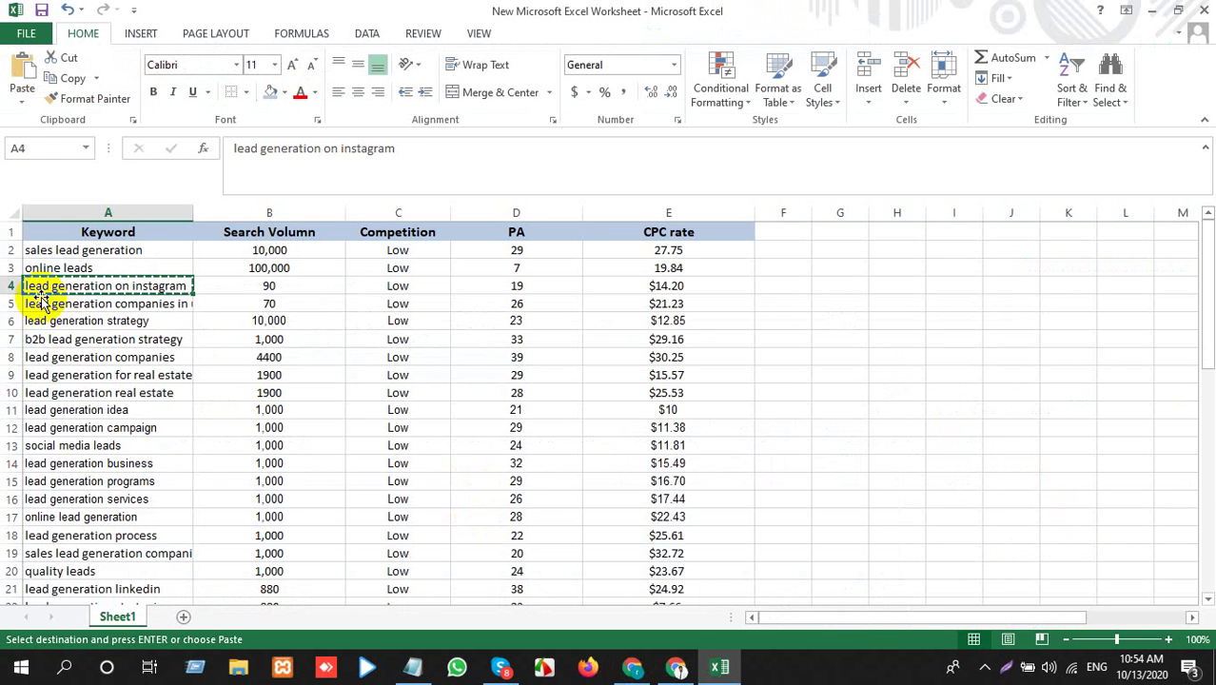
left_click(7, 285)
key("ctrl+minus")
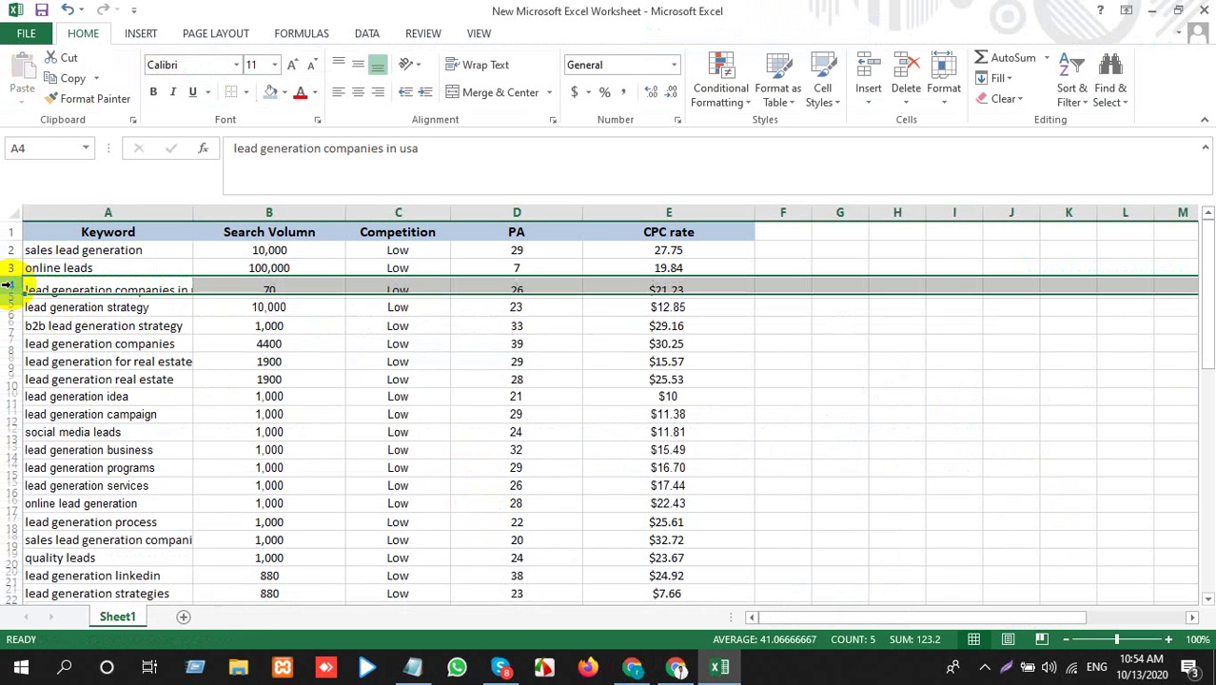
left_click(105, 286)
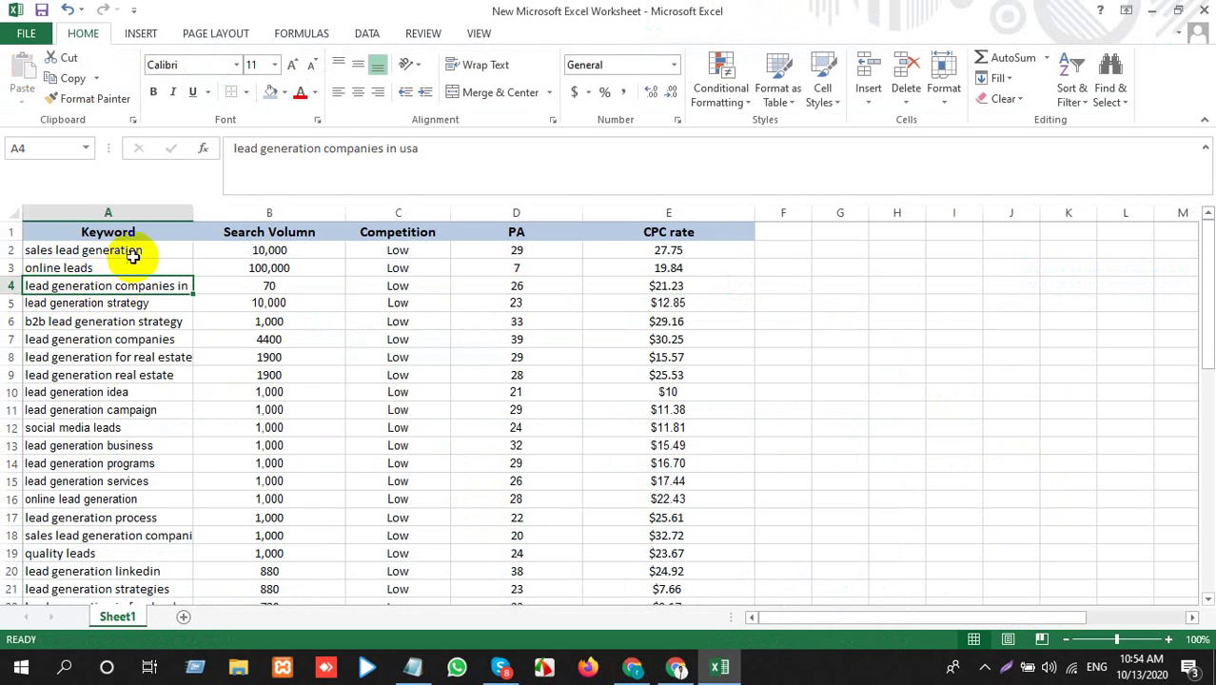
Copy the keyword "sales lead generation" from the worksheet and search for it in Ubersuggest
left_click(133, 250)
key("ctrl+c")
key("alt+Tab")
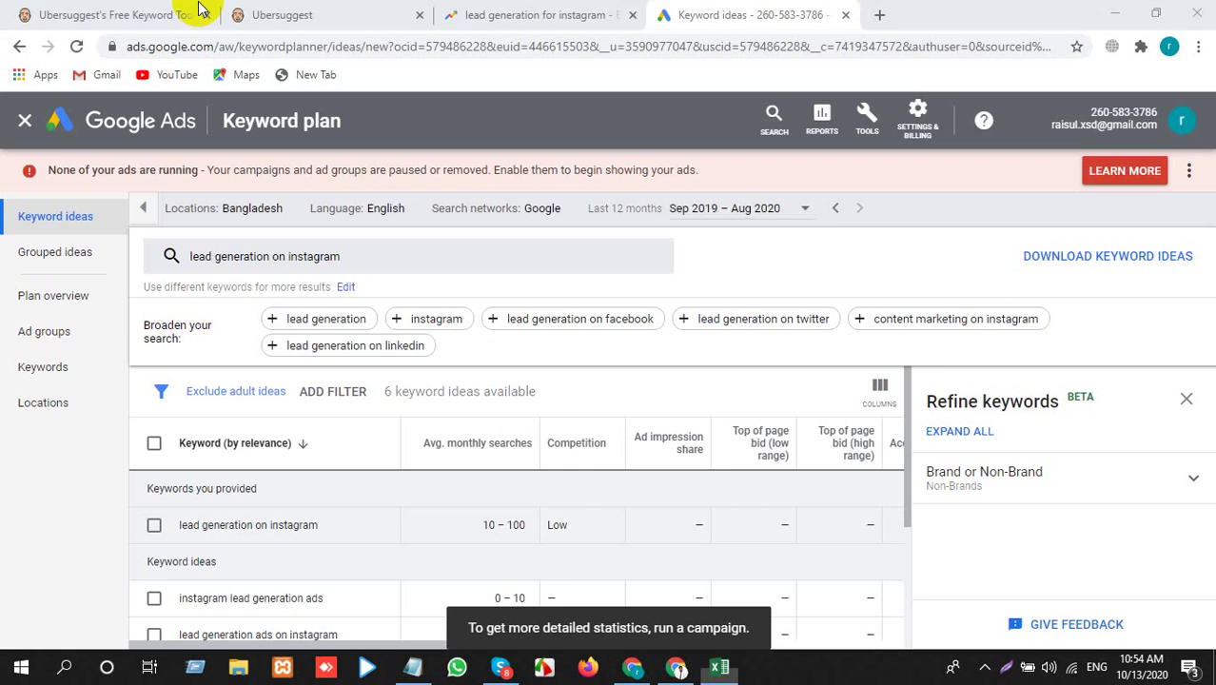
key("ctrl+2")
triple_click(283, 279)
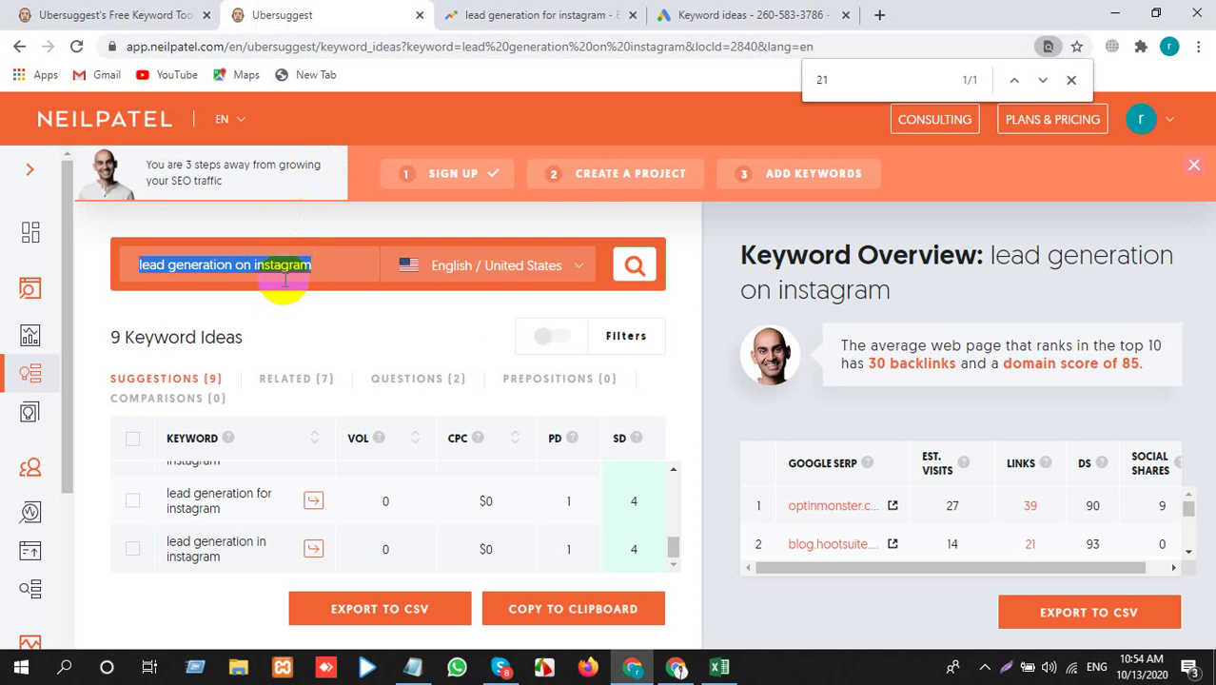
key("ctrl+v")
key("Return")
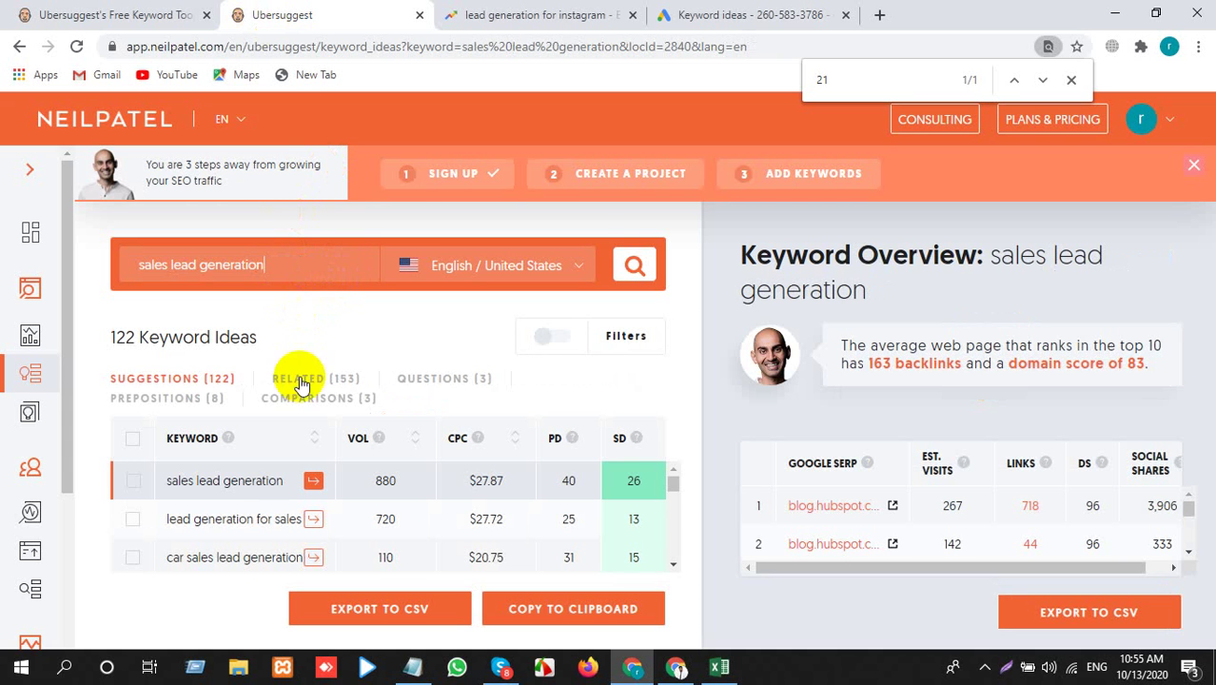
Copy the suggestion "lead generation for sales" into cell A52 of the Excel worksheet, matching the destination formatting
left_click_drag(169, 523, 300, 533)
key("ctrl+c")
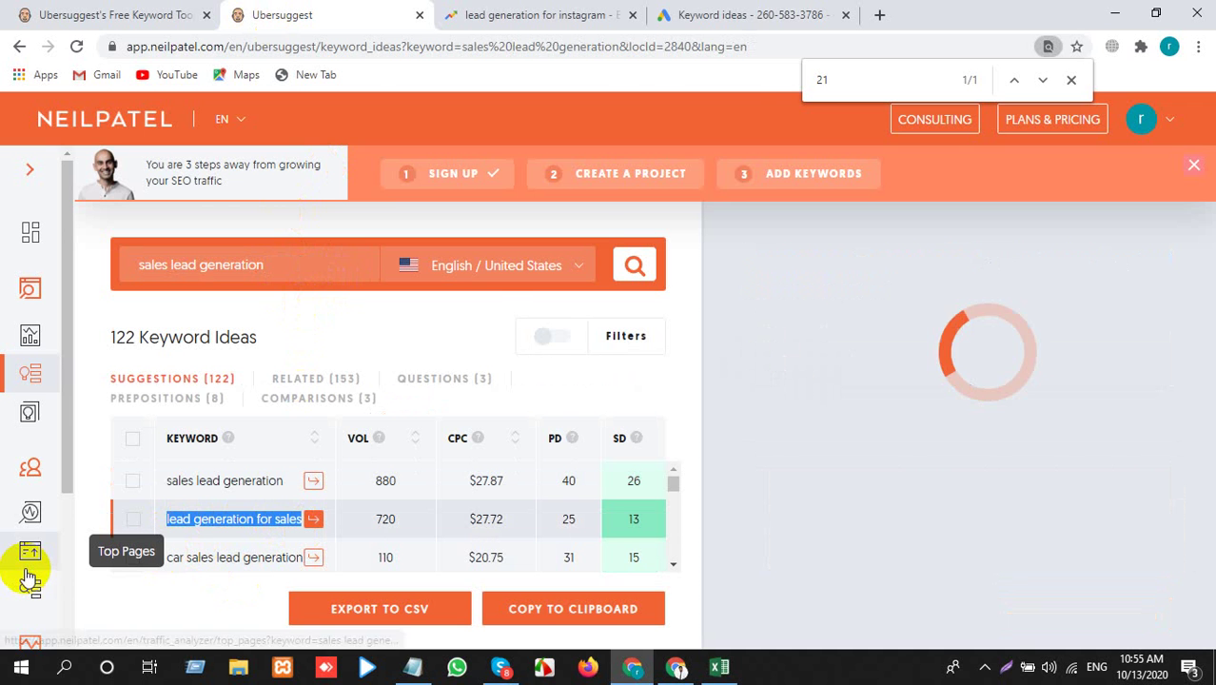
key("alt+Tab")
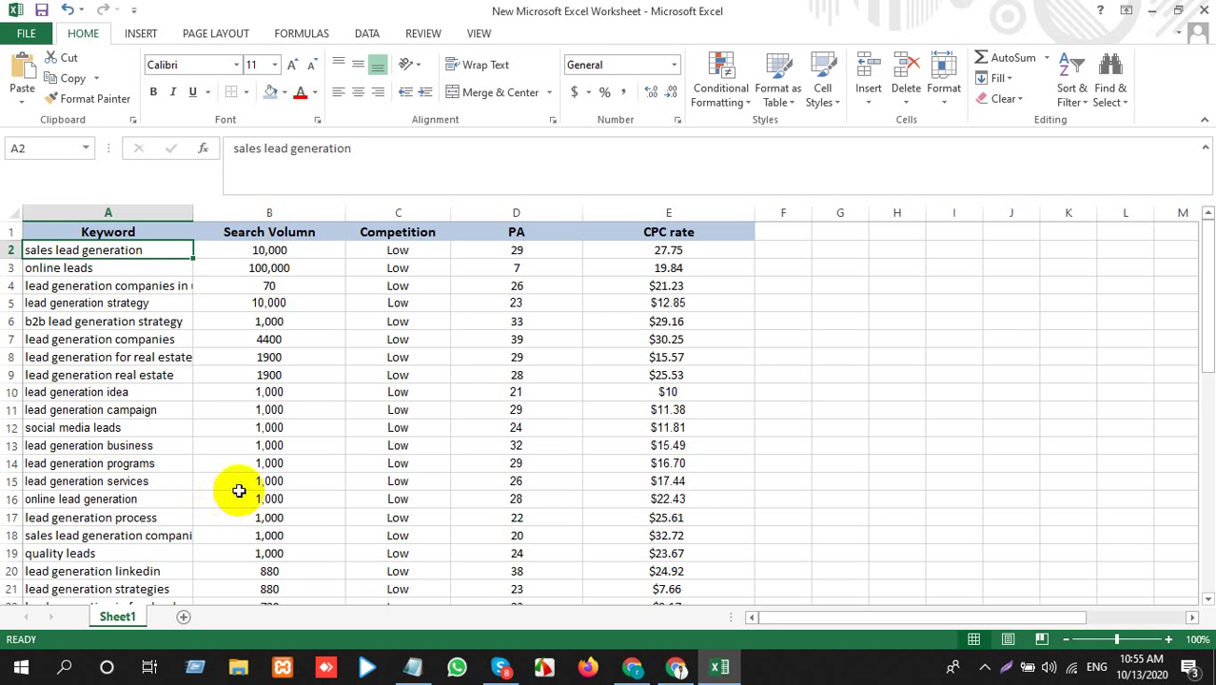
scroll(239, 489, "down", 14)
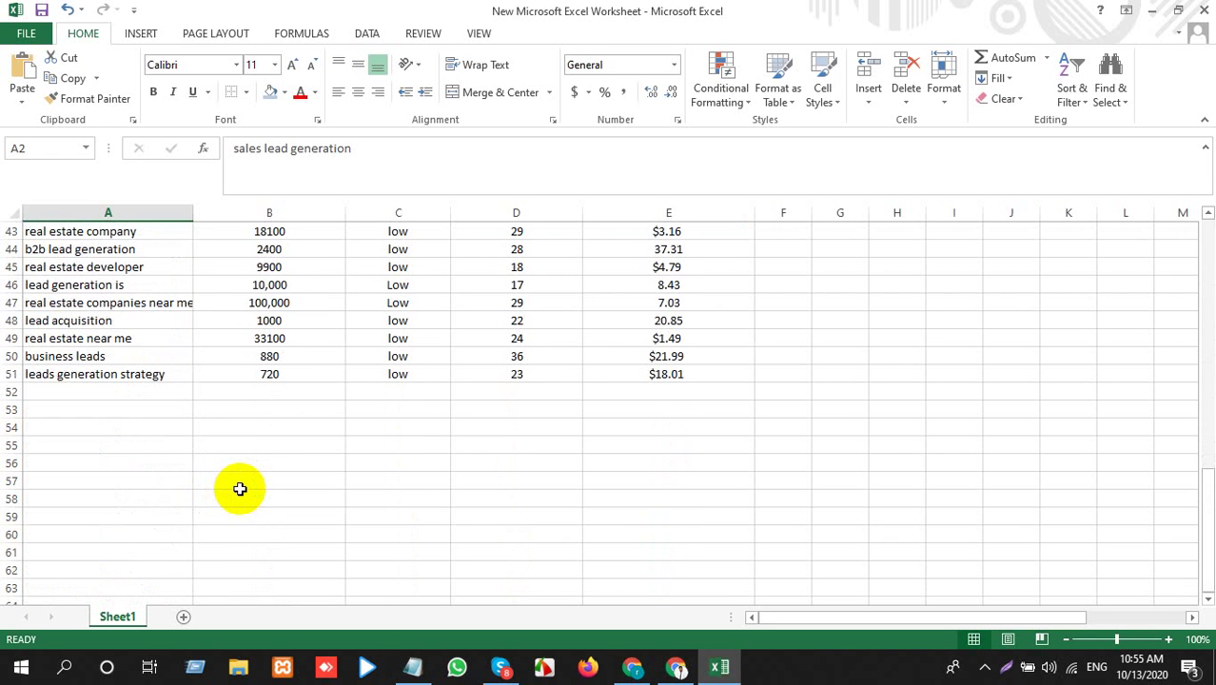
left_click(105, 391)
key("ctrl+v")
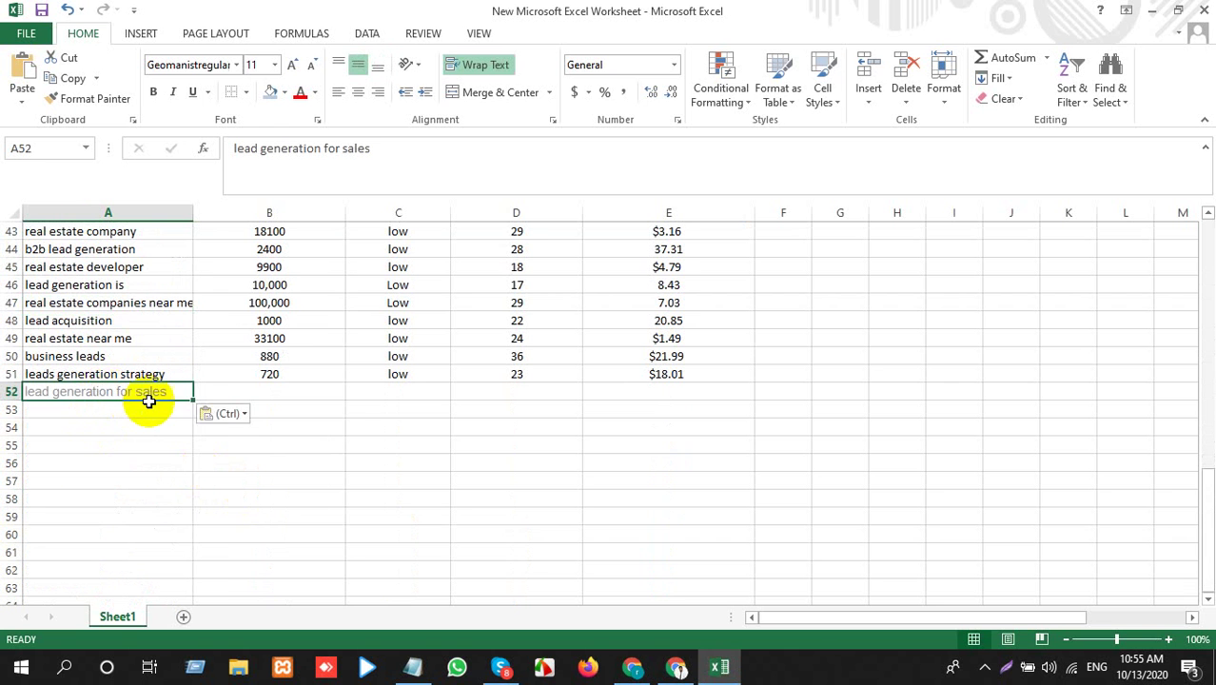
left_click(211, 415)
left_click(236, 460)
Switch to the Google Meet live class and unmute the microphone
key("alt+Tab")
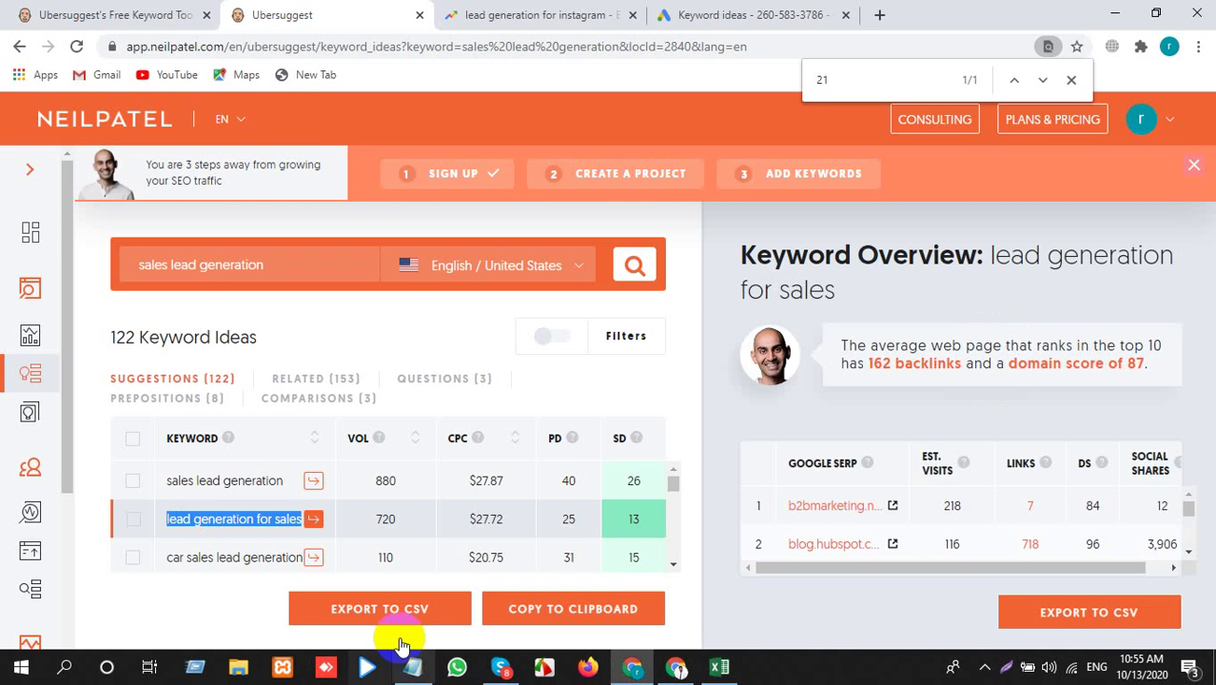
left_click(675, 666)
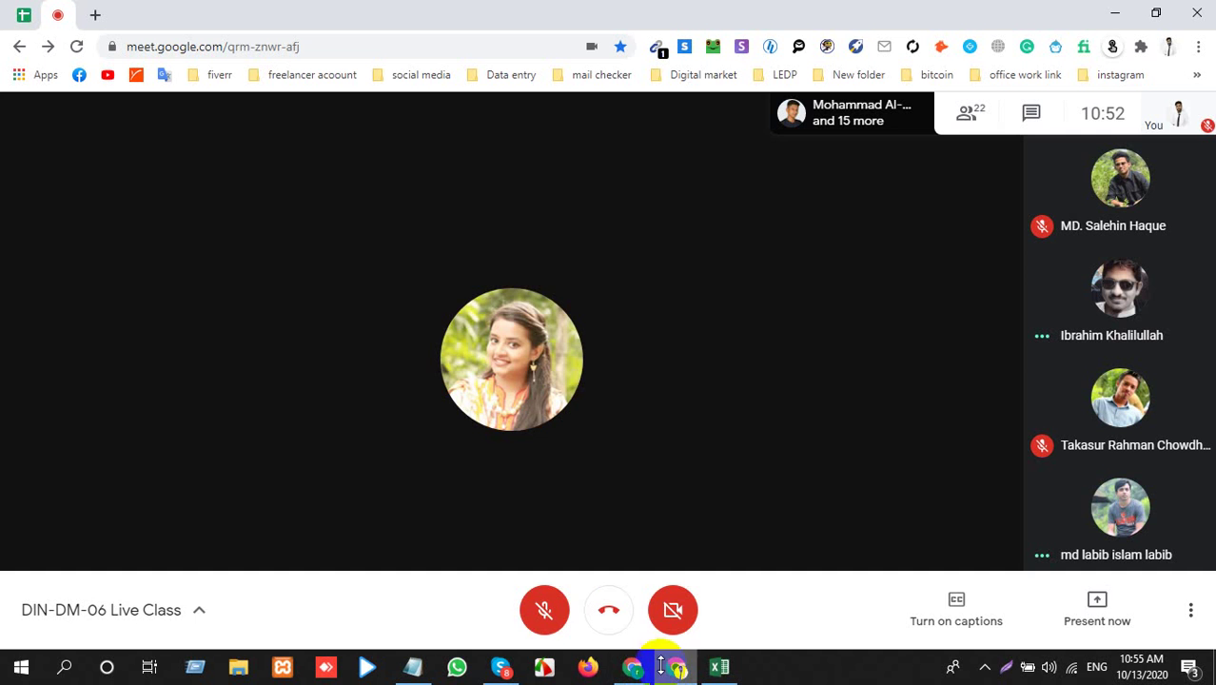
left_click(547, 610)
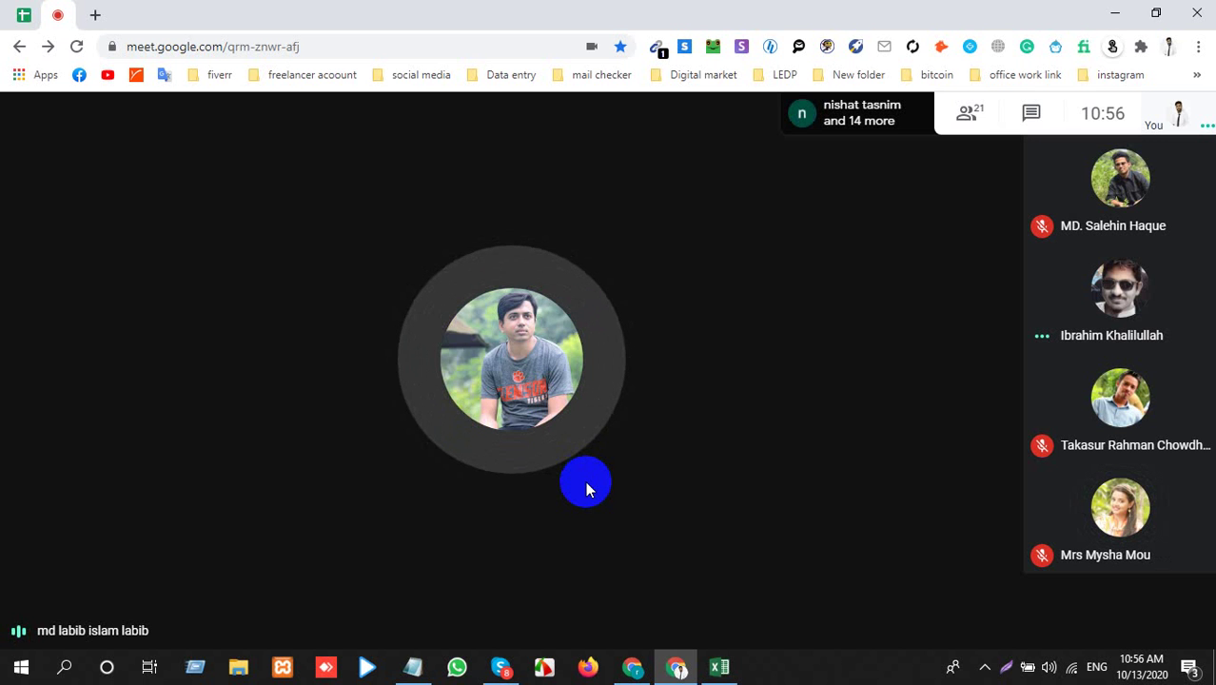
Return to Ubersuggest, look through the "sales lead generation" keyword suggestions and go back to the new keyword row in Excel
left_click(631, 666)
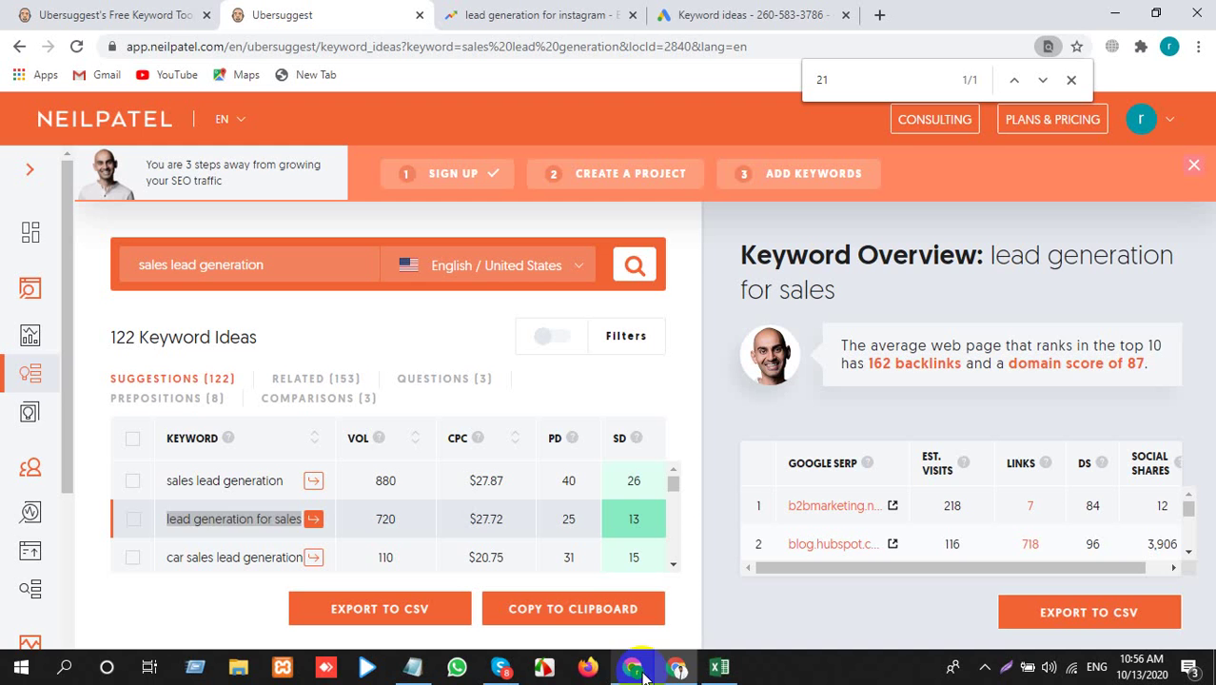
scroll(242, 537, "down", 1)
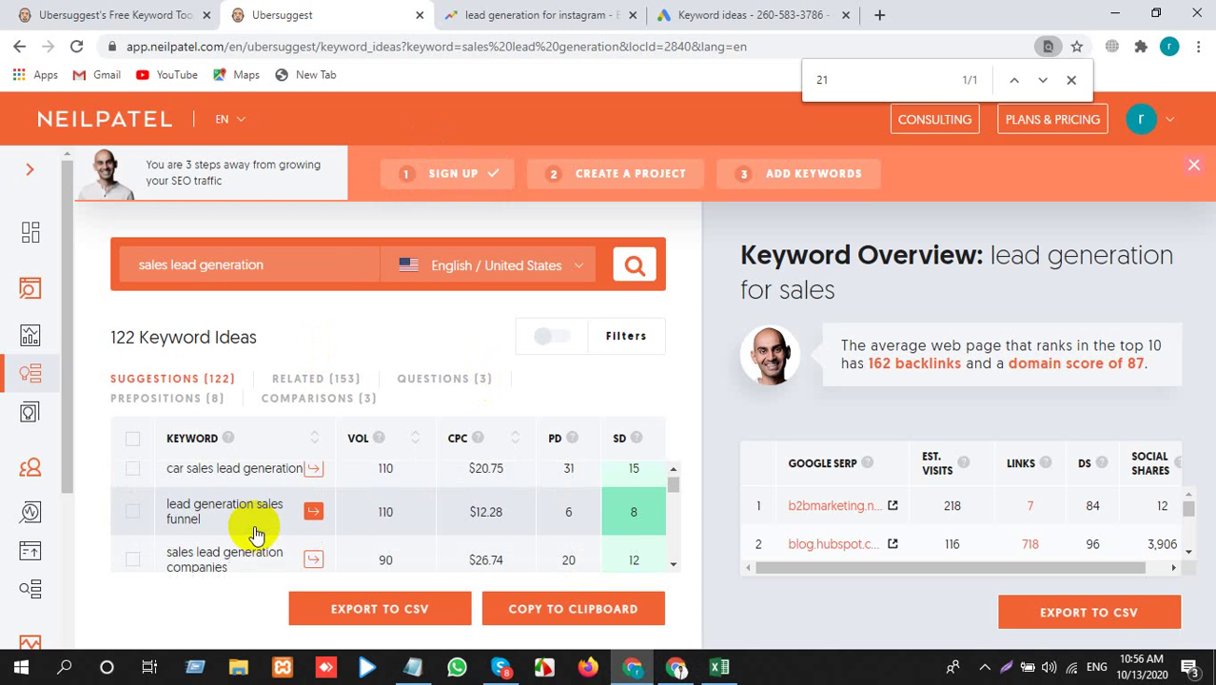
scroll(295, 533, "down", 1)
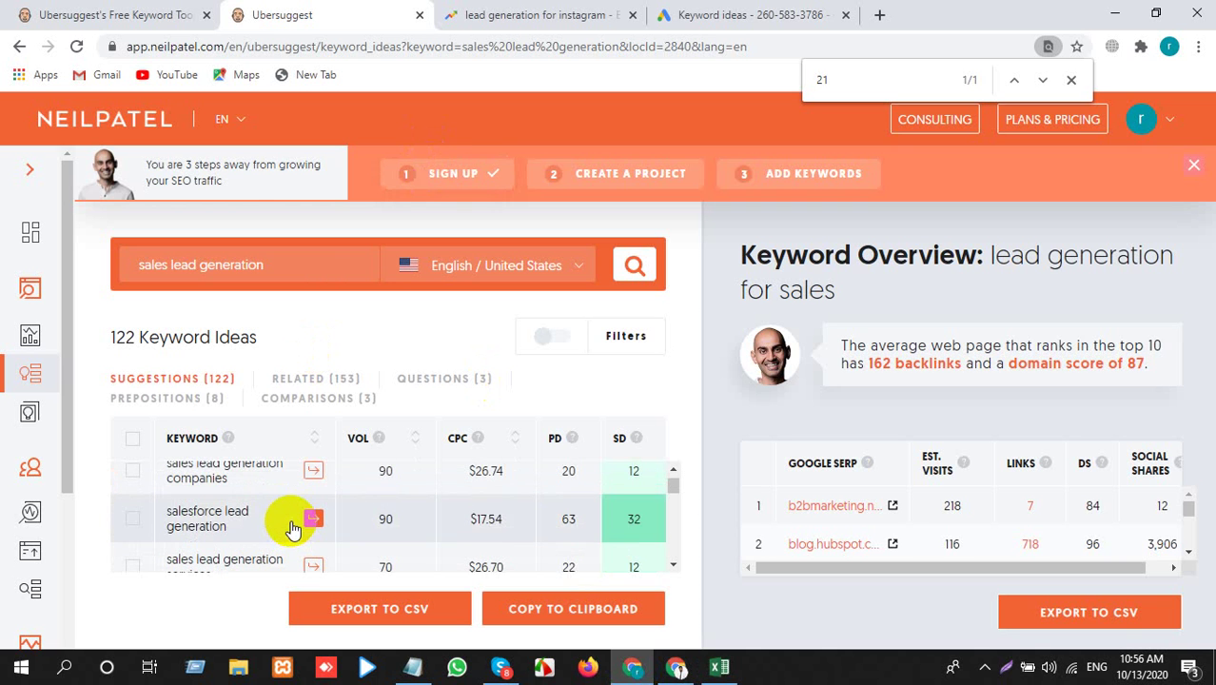
scroll(293, 529, "down", 1)
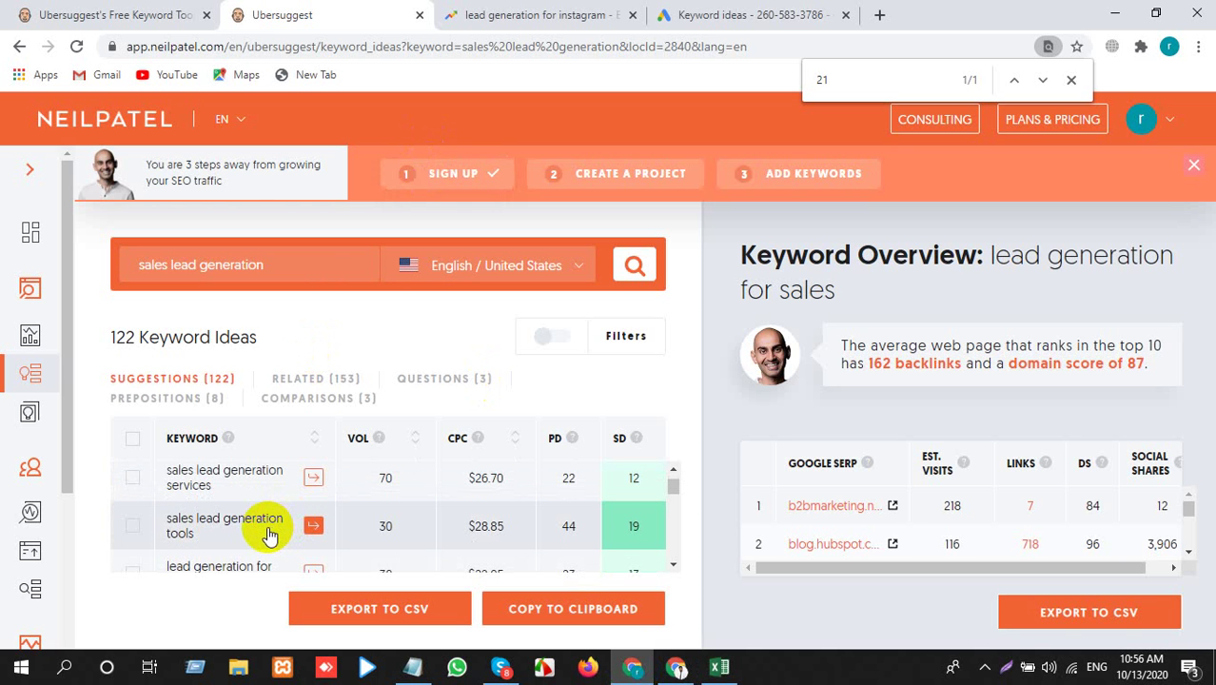
scroll(270, 533, "up", 4)
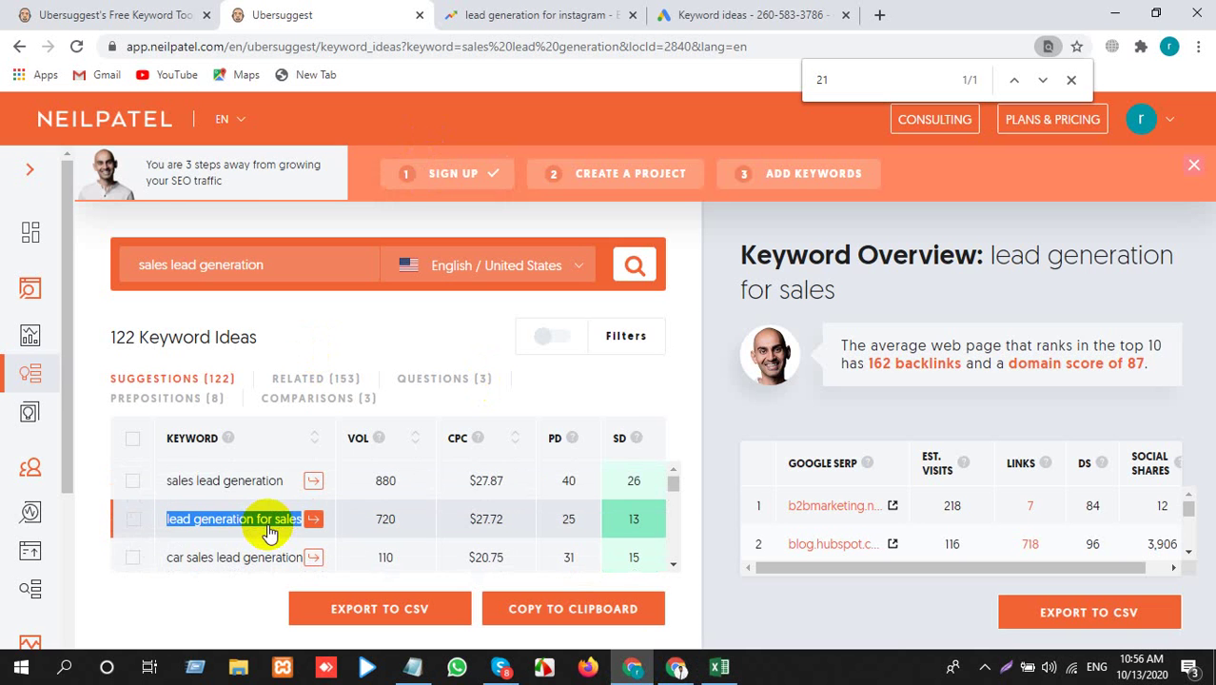
key("alt+Tab")
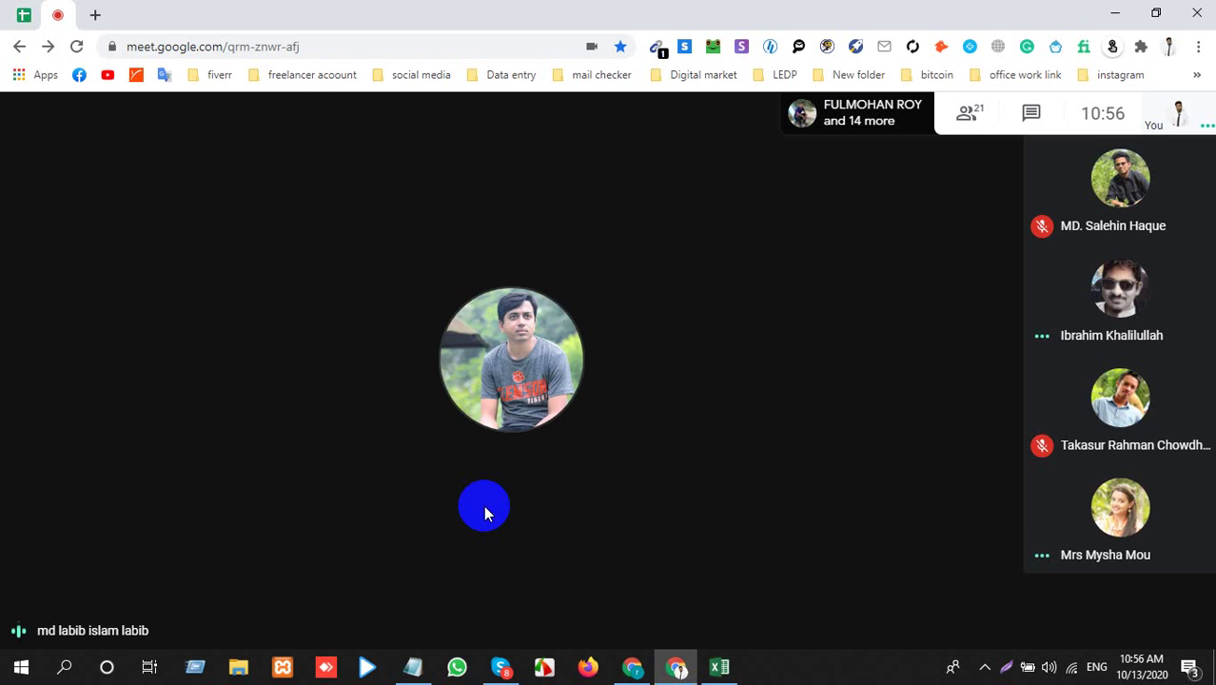
left_click(719, 667)
key("ctrl+v")
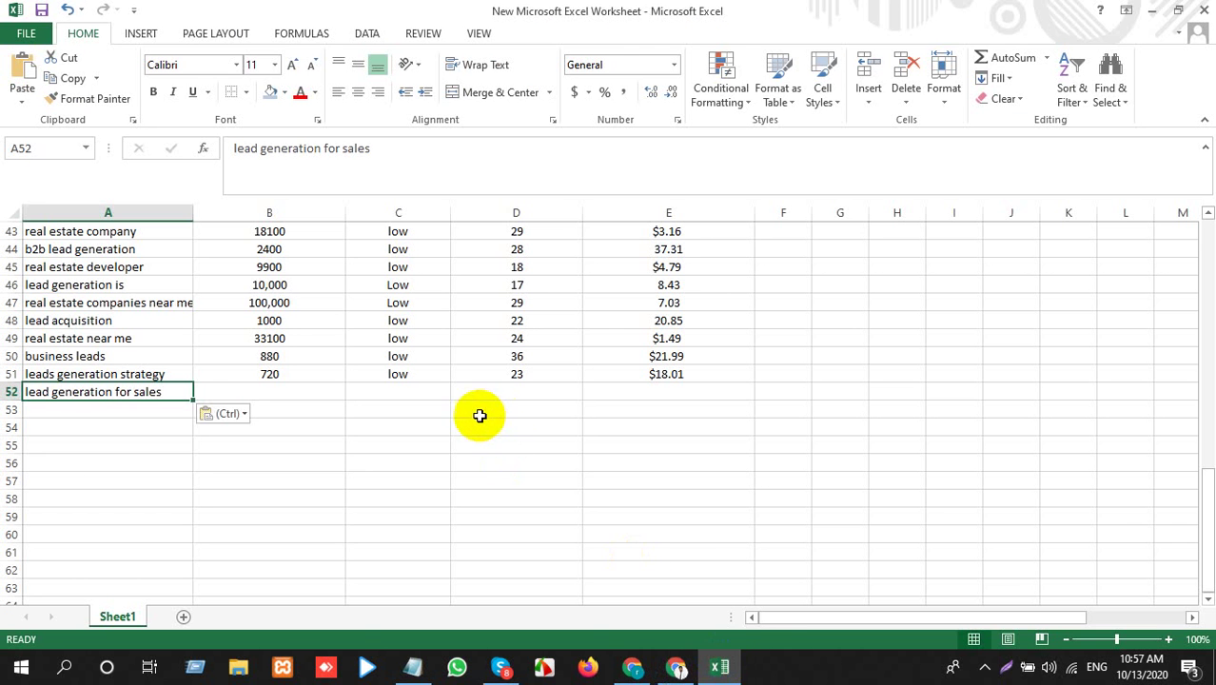
key("alt+Tab")
key("alt+Tab")
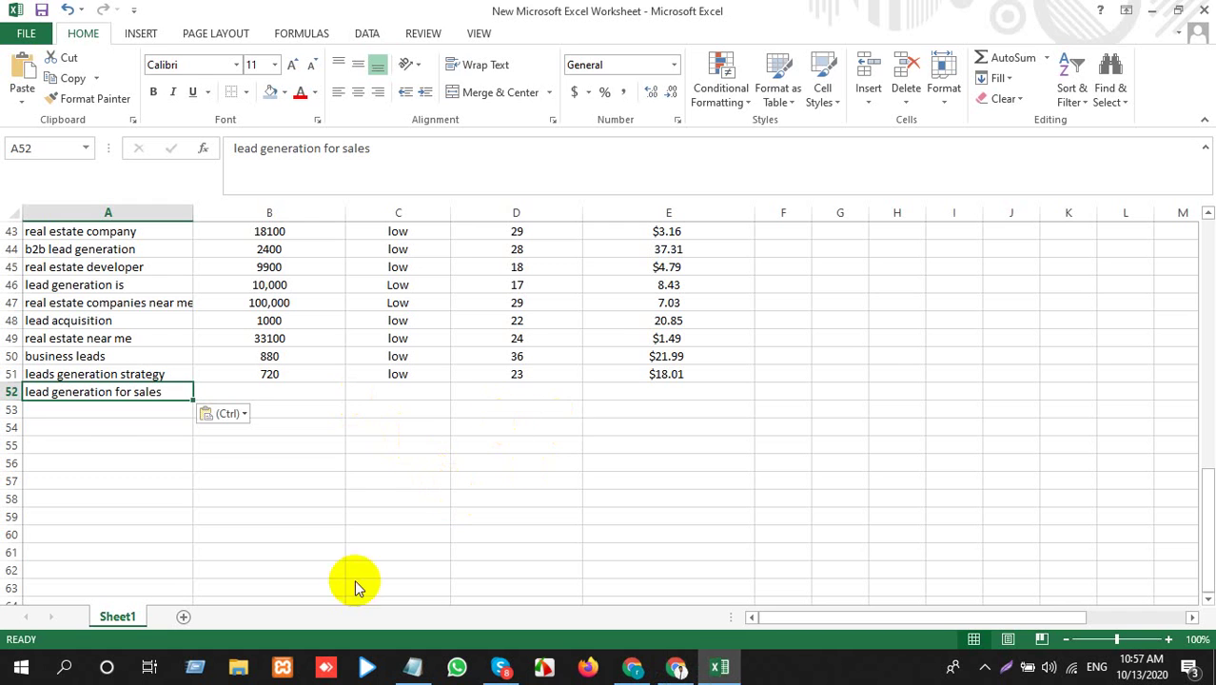
Copy the CPC of "lead generation for sales", $27.72, from Ubersuggest into cell E52, matching the destination formatting
left_click(631, 666)
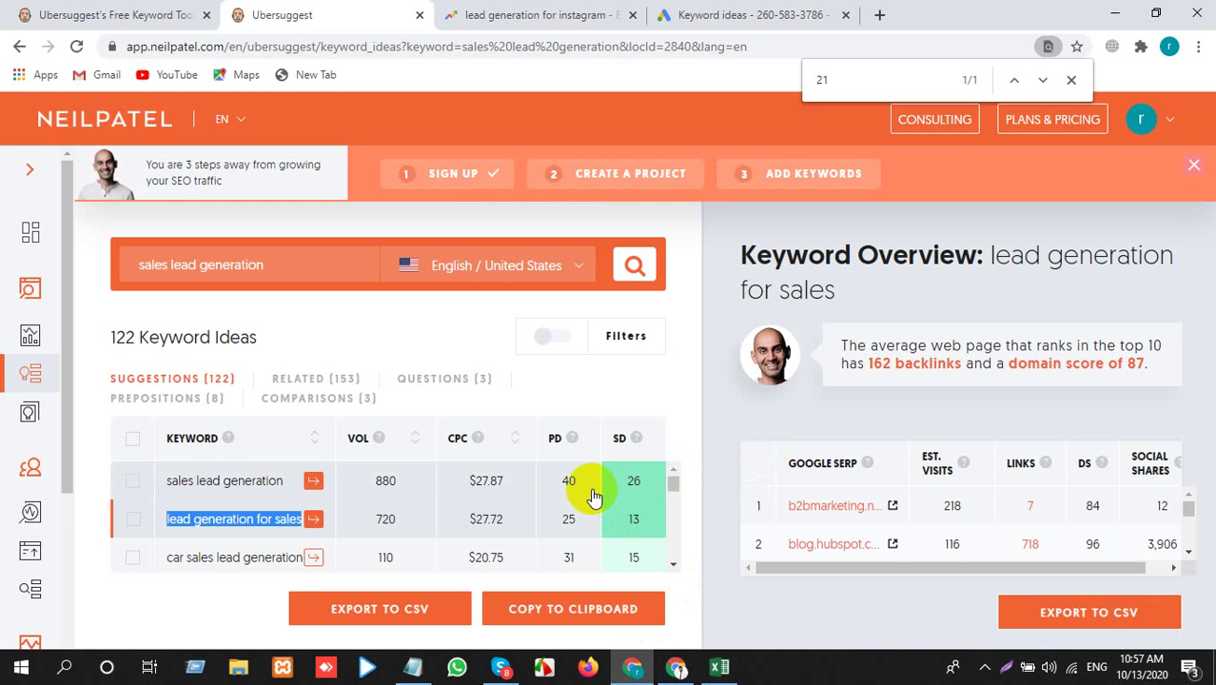
left_click(576, 518)
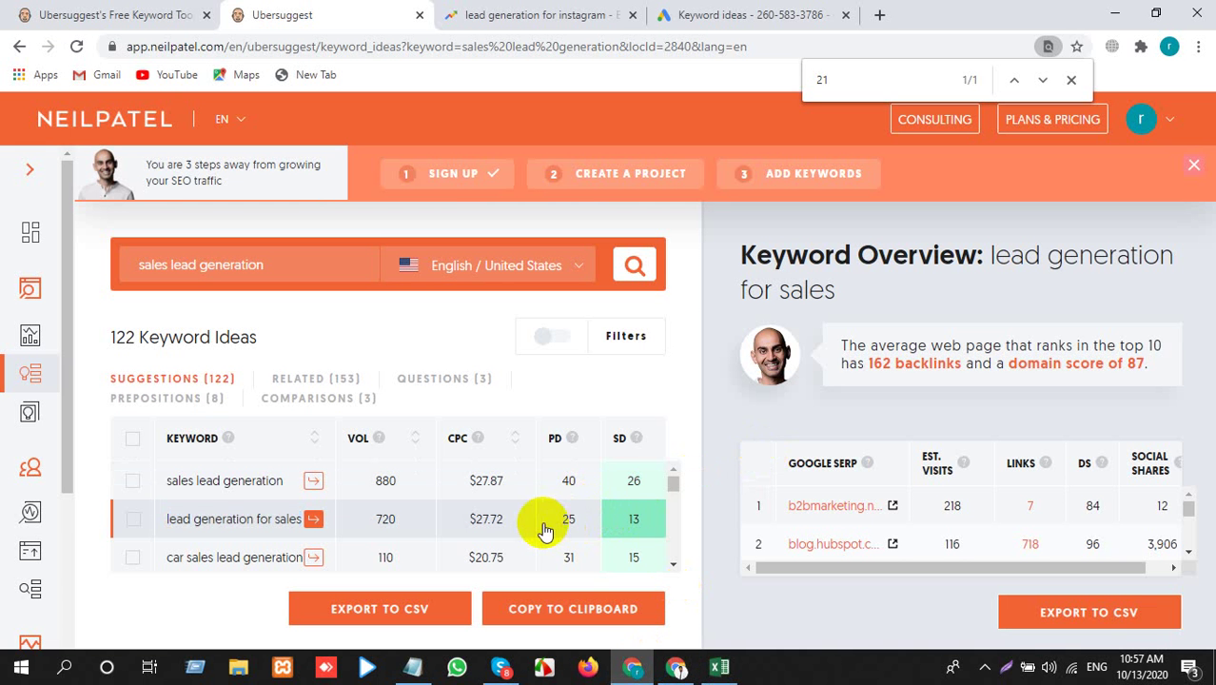
left_click_drag(534, 523, 456, 529)
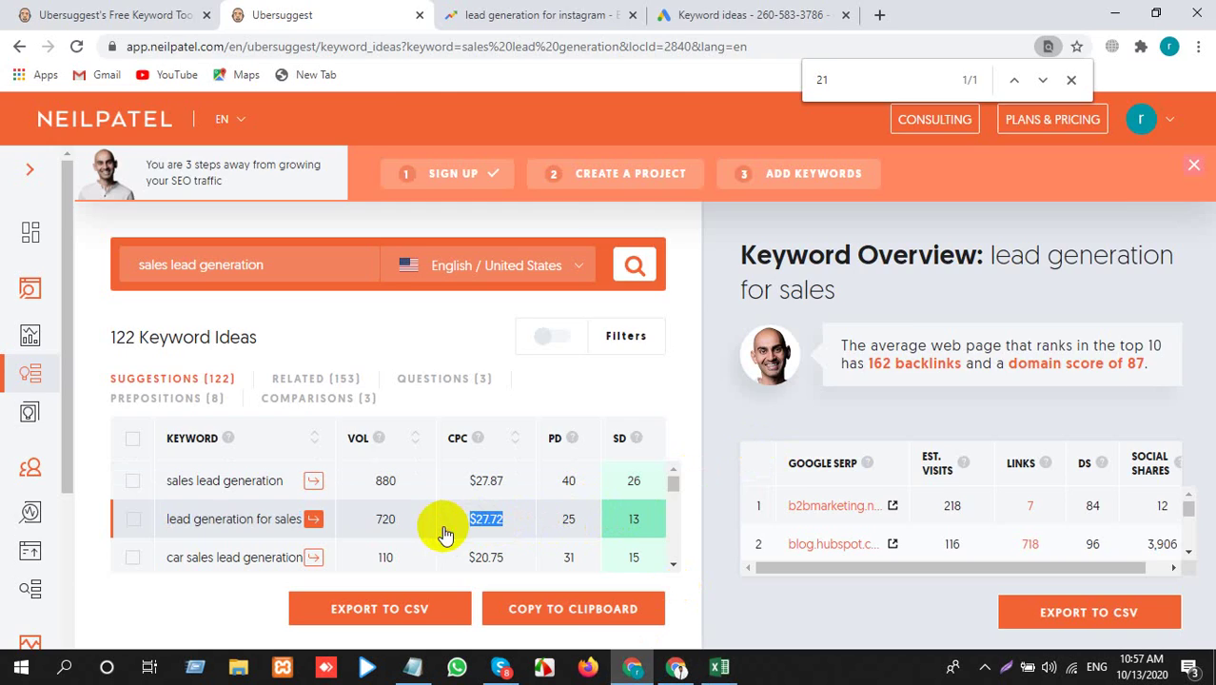
key("ctrl+c")
key("alt+Tab")
left_click(643, 390)
key("ctrl+v")
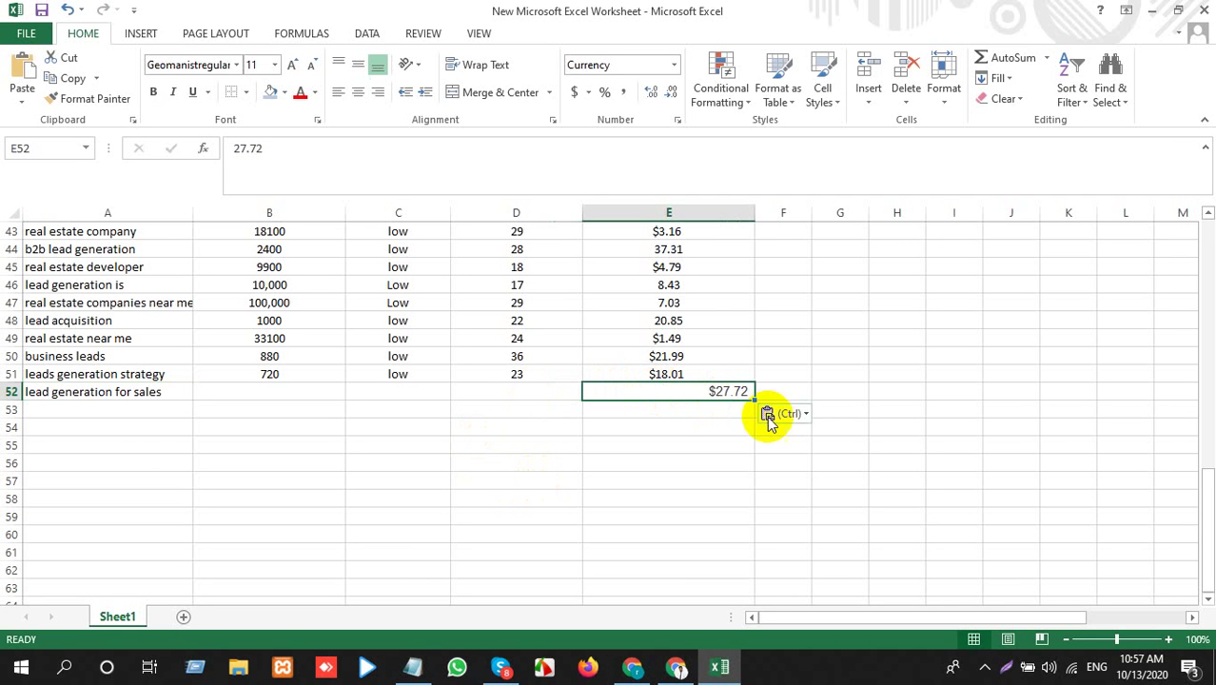
left_click(768, 416)
left_click(796, 462)
Copy the SEO difficulty of "lead generation for sales", 13, into the PA cell D52, matching the destination formatting
left_click(502, 394)
key("alt+Tab")
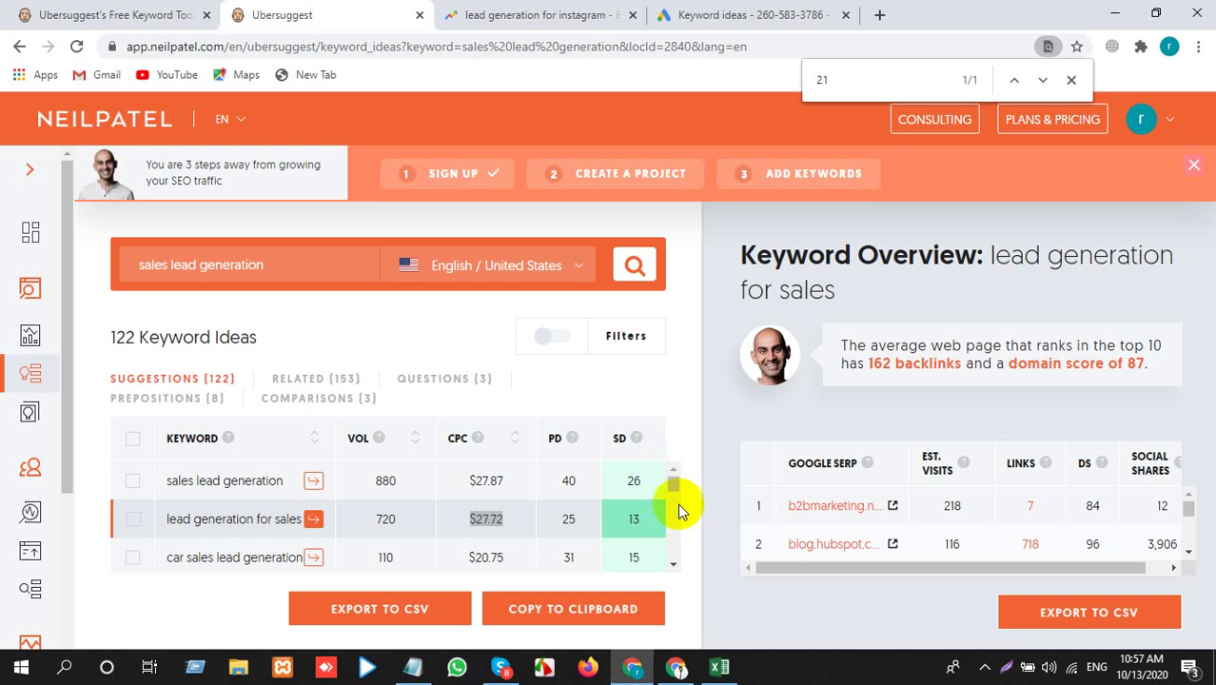
left_click(632, 525)
key("ctrl+c")
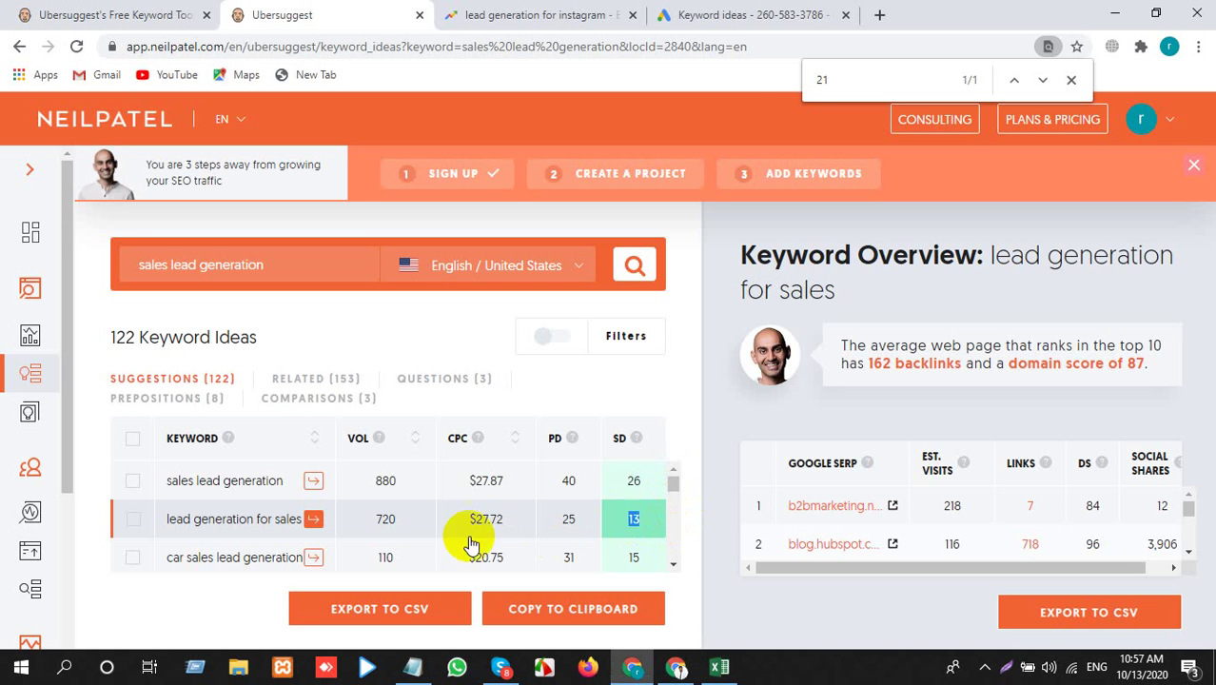
key("alt+Tab")
key("ctrl+v")
left_click(613, 413)
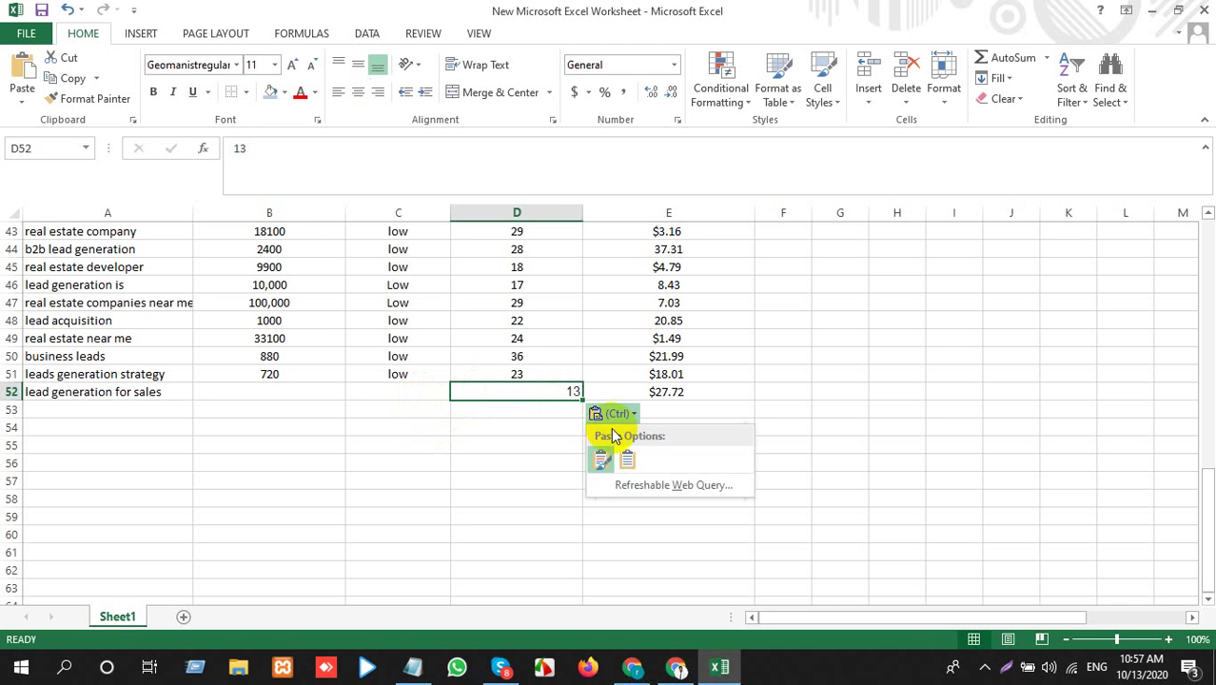
left_click(619, 434)
Copy the search volume of "lead generation for sales", 720, into cell B52, matching the destination formatting
left_click(284, 392)
key("alt+Tab")
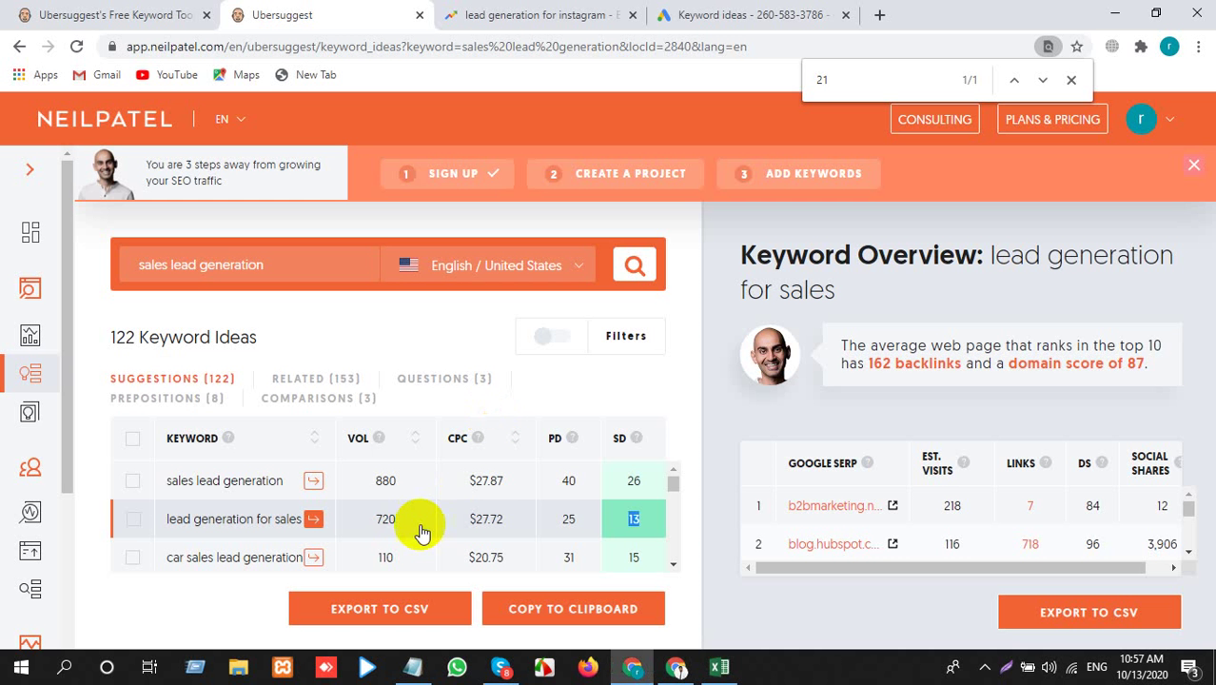
left_click_drag(396, 522, 374, 526)
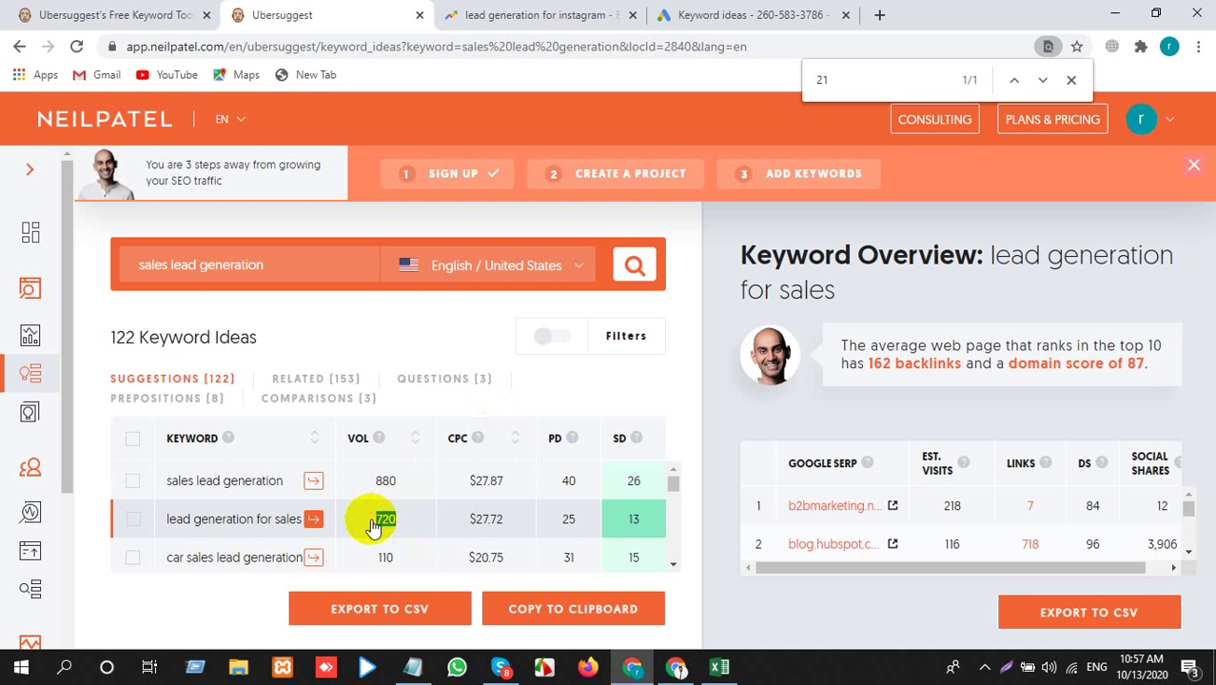
key("ctrl+c")
key("alt+Tab")
key("ctrl+v")
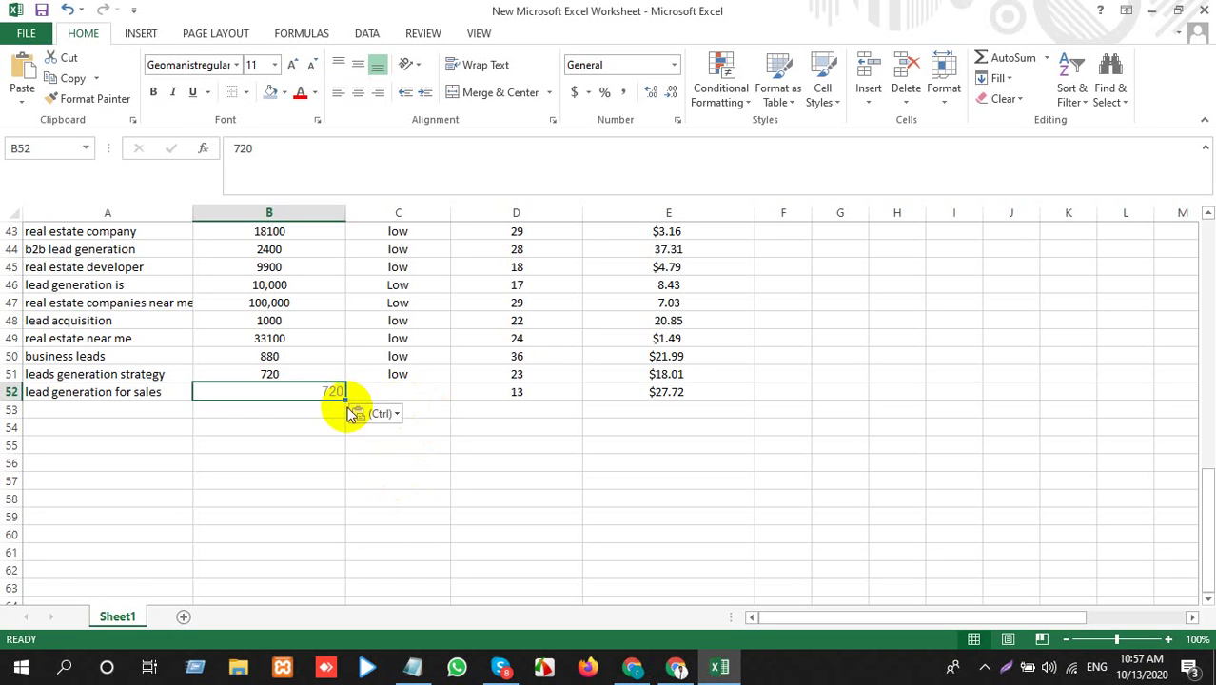
left_click(377, 412)
left_click(390, 460)
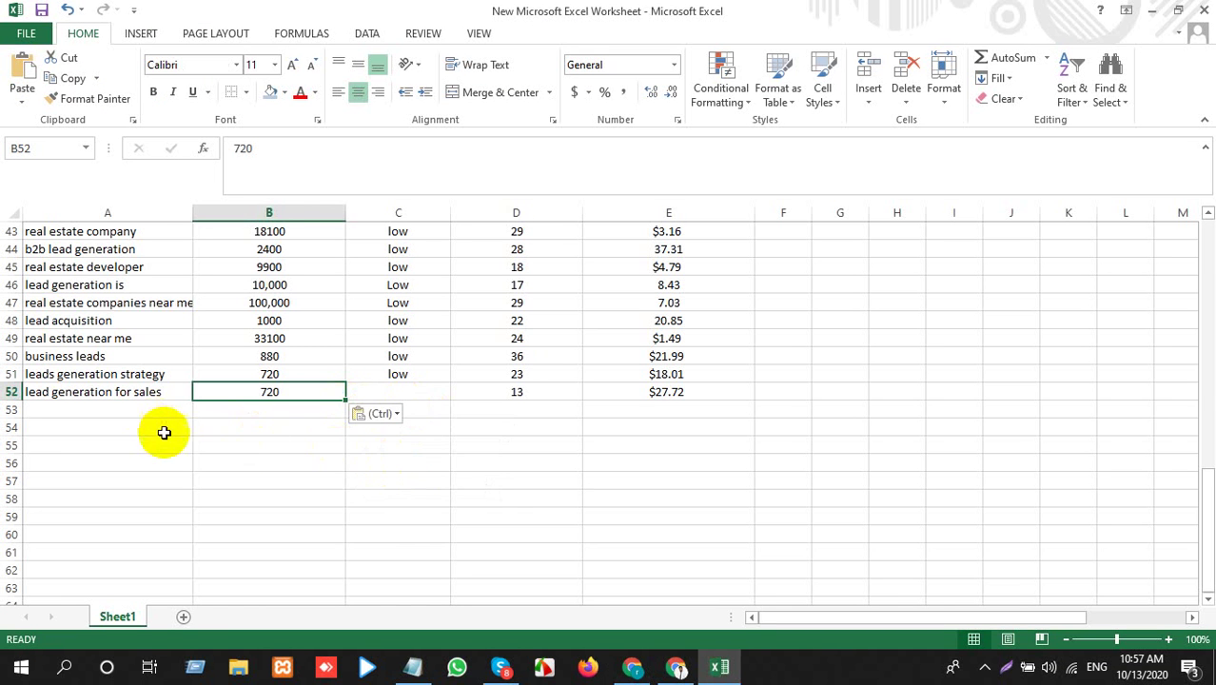
Insert an empty row above the "online leads" keyword, directly below "sales lead generation"
scroll(163, 429, "up", 6)
scroll(163, 432, "up", 8)
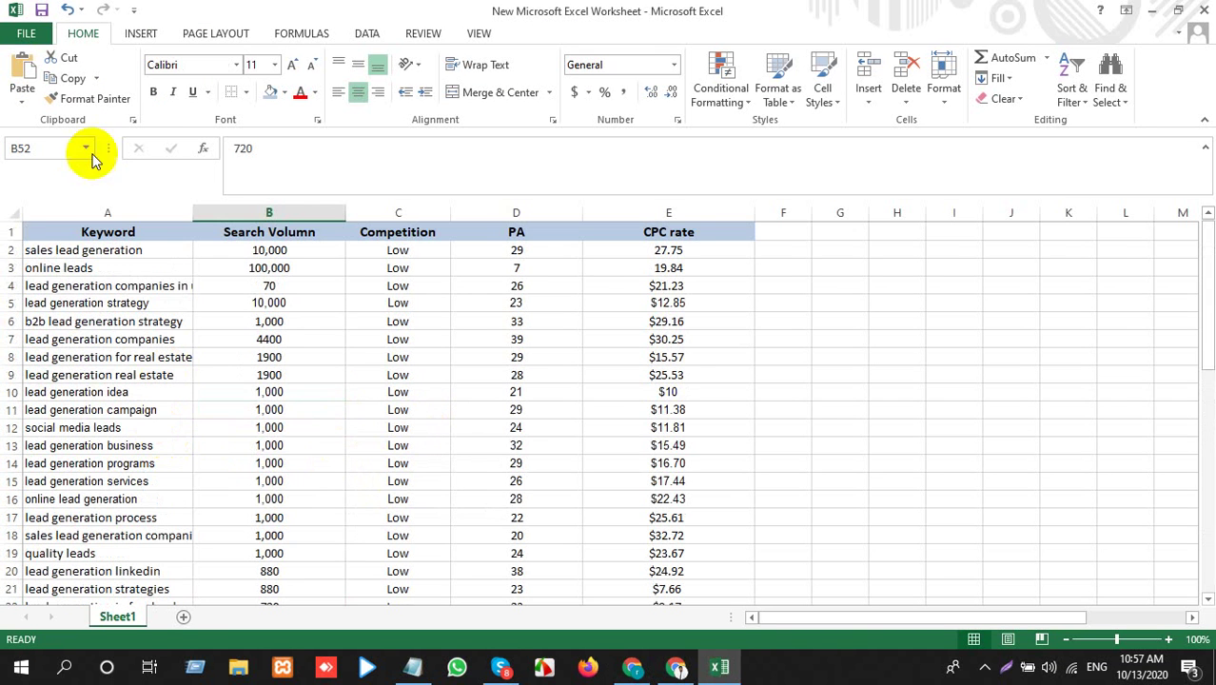
left_click(9, 268)
right_click(10, 268)
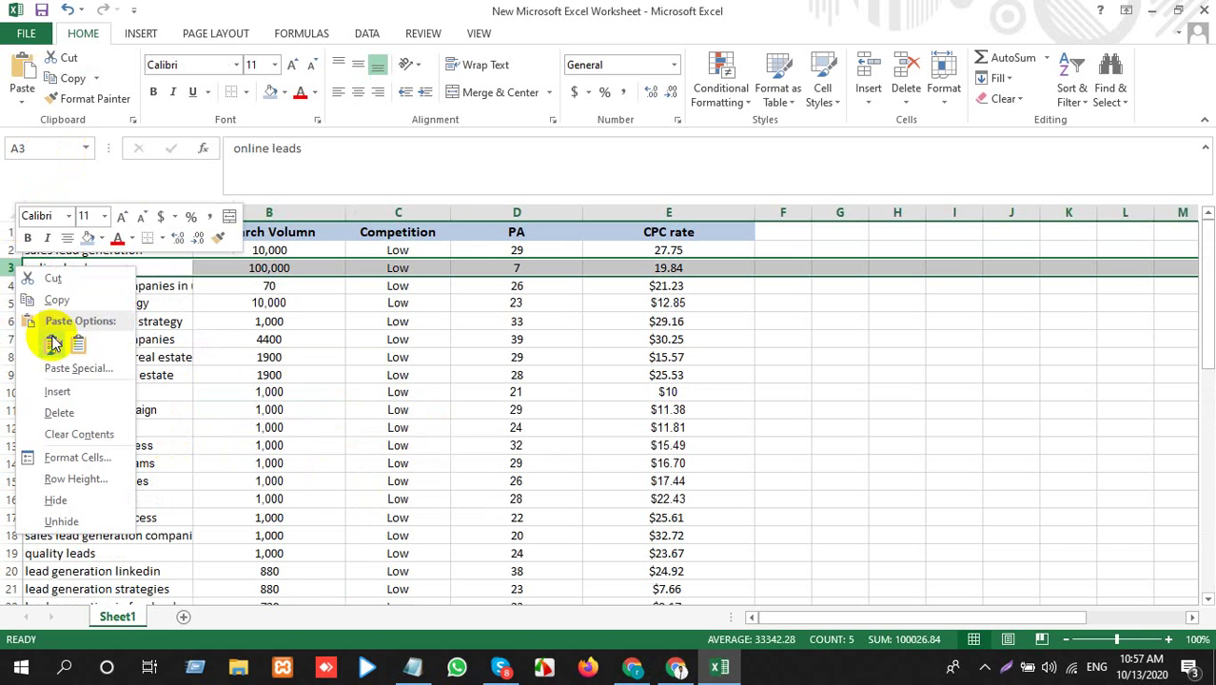
left_click(57, 392)
left_click(119, 264)
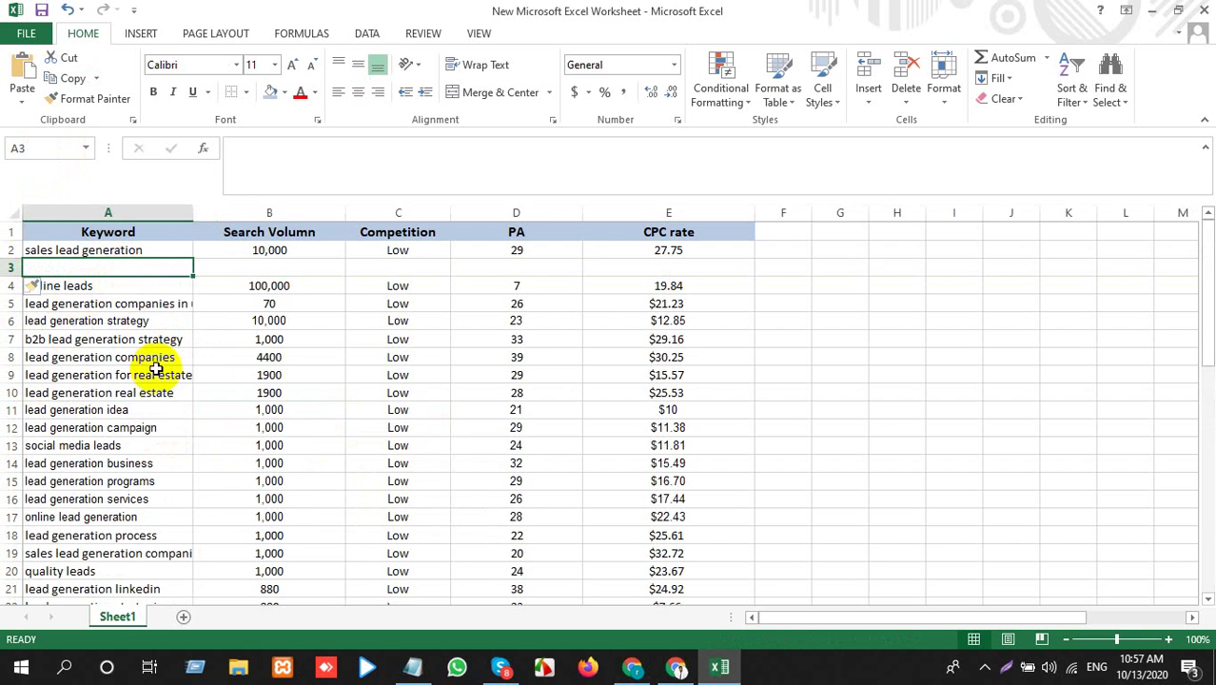
key("alt+Tab")
key("alt+Tab")
Move the whole "lead generation for sales" row from the end of the list into the empty row 3
scroll(163, 409, "down", 15)
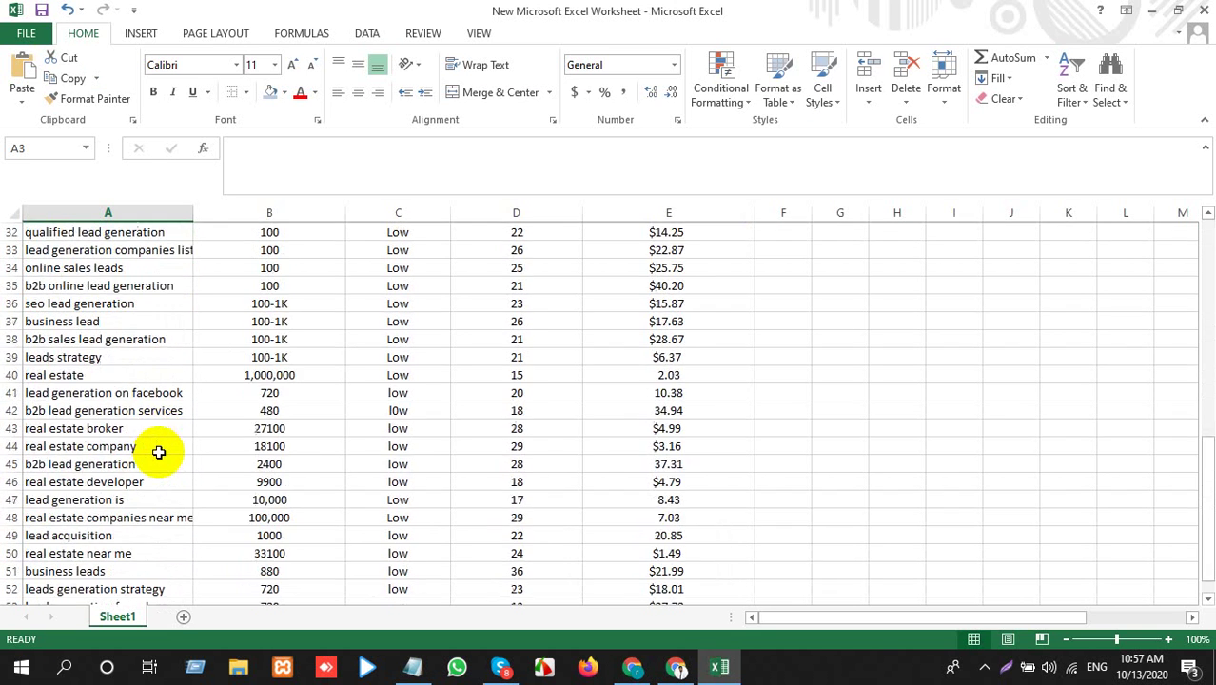
left_click(11, 356)
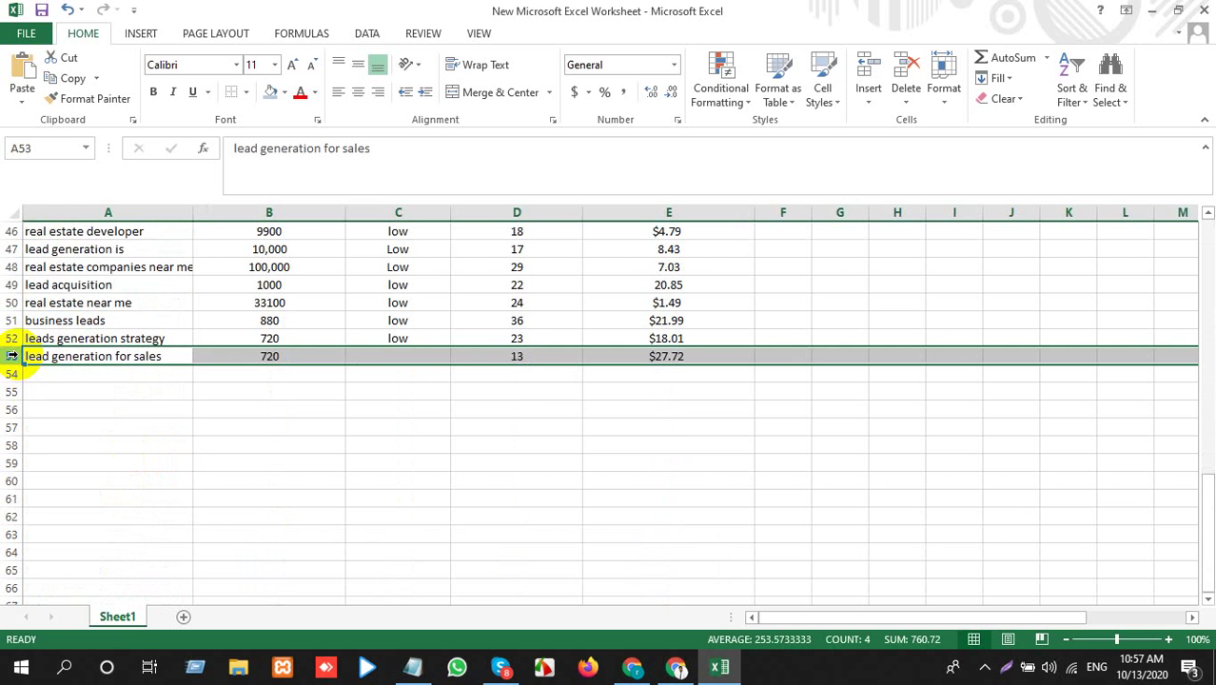
key("ctrl+c")
scroll(114, 312, "up", 15)
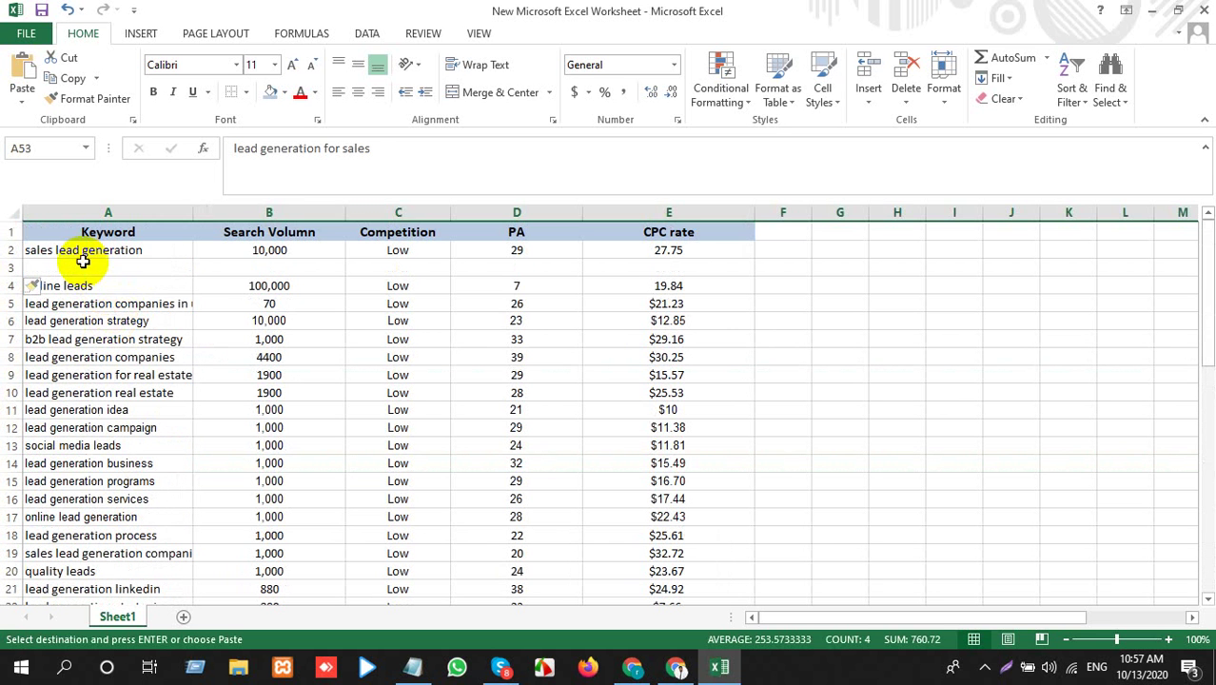
left_click(80, 268)
key("Return")
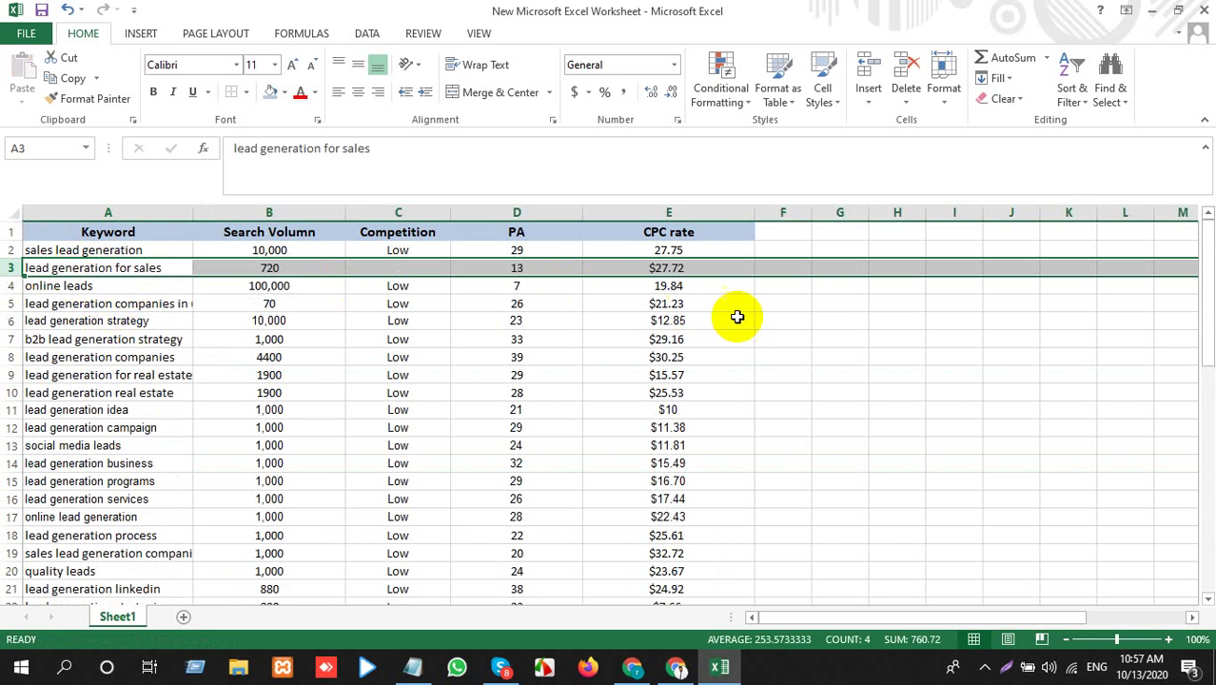
Copy the competition value Low from the "online leads" row into C3 and check the rest of the keyword list
left_click(394, 289)
key("ctrl+c")
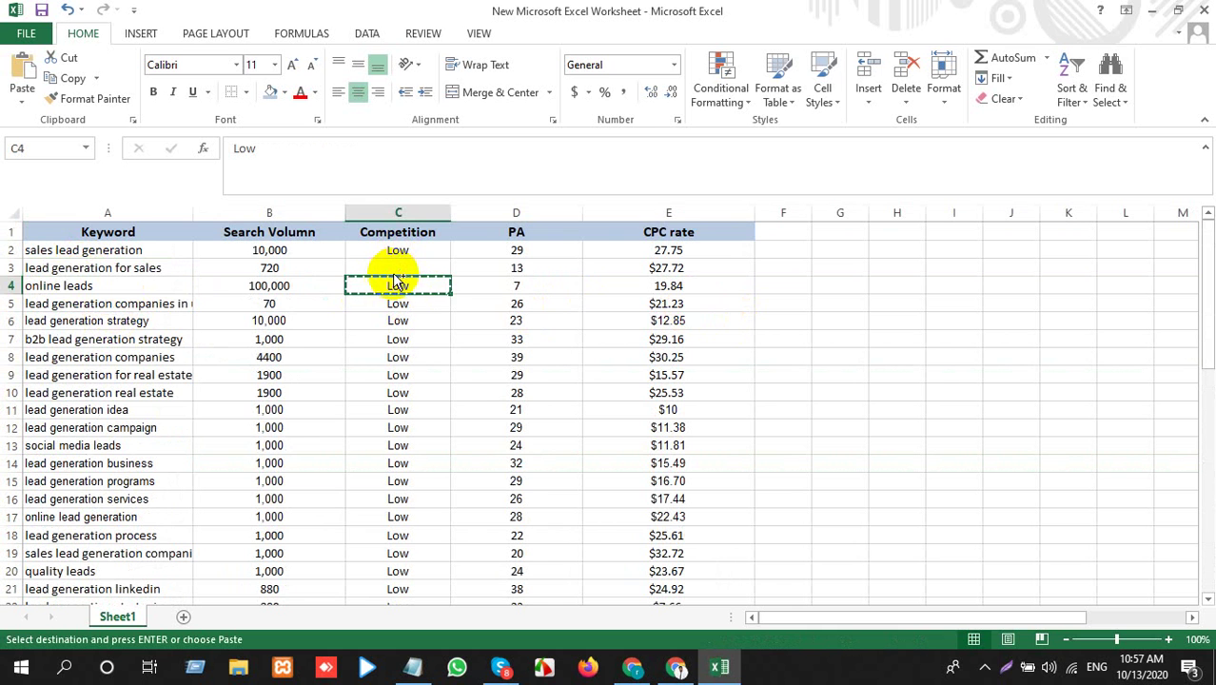
left_click(398, 266)
key("ctrl+v")
left_click(709, 265)
scroll(396, 314, "down", 10)
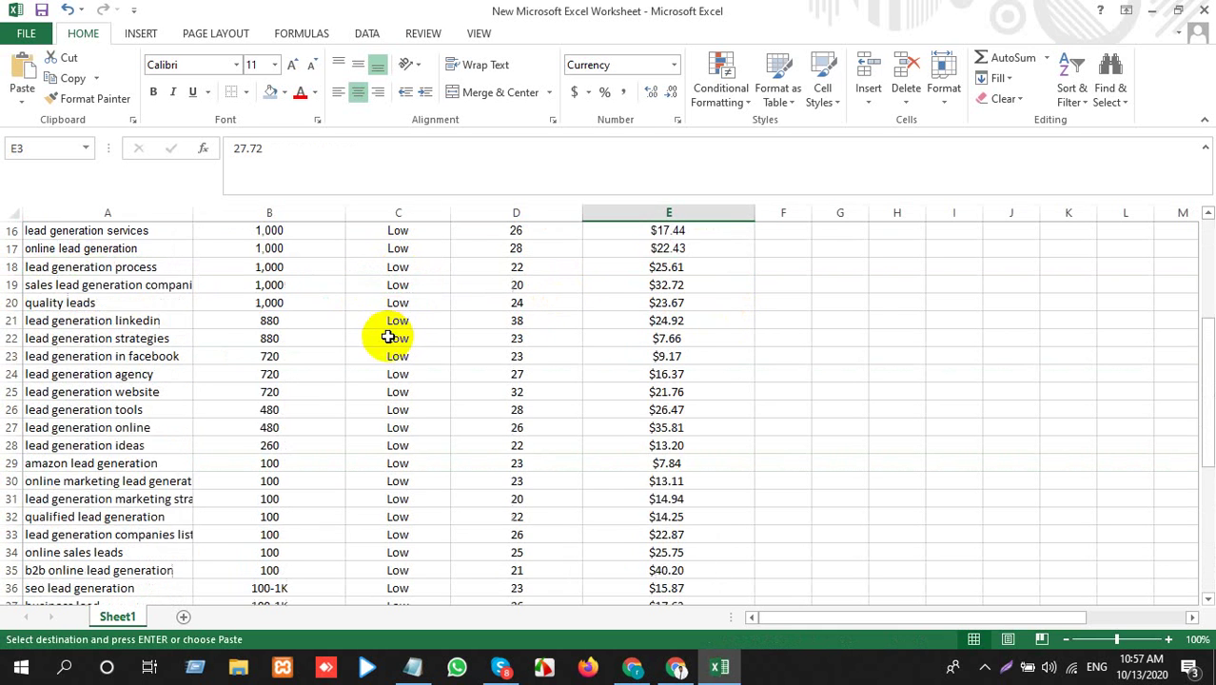
scroll(396, 307, "down", 5)
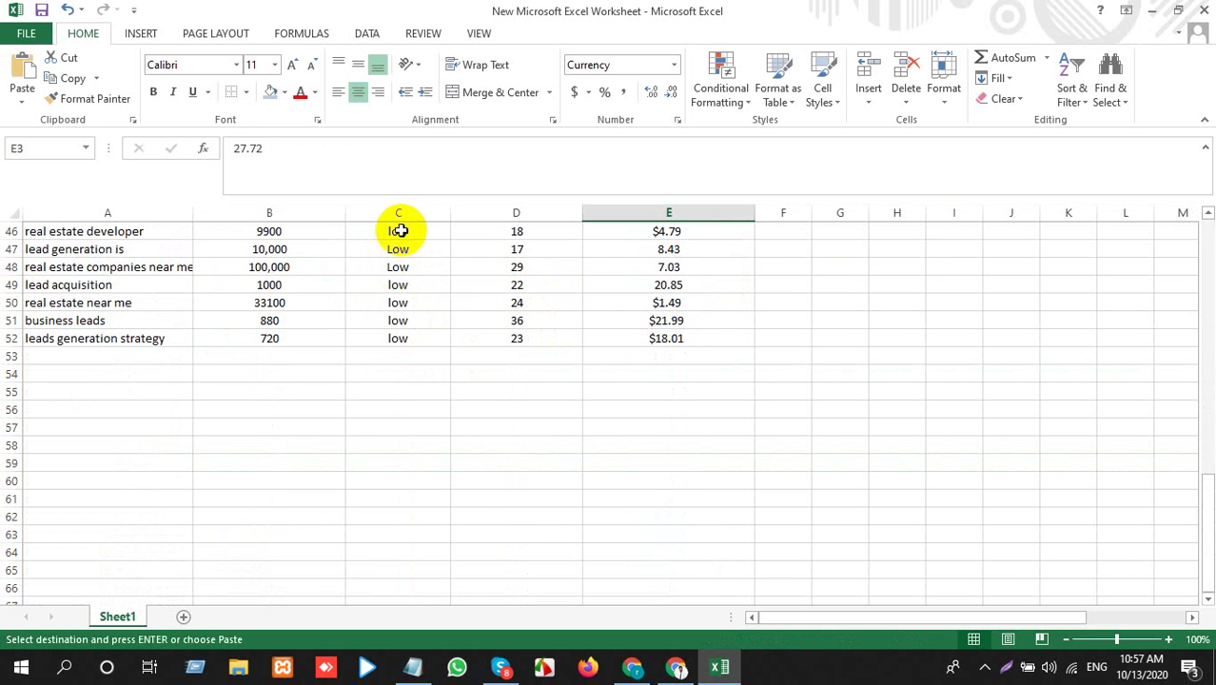
scroll(398, 230, "up", 15)
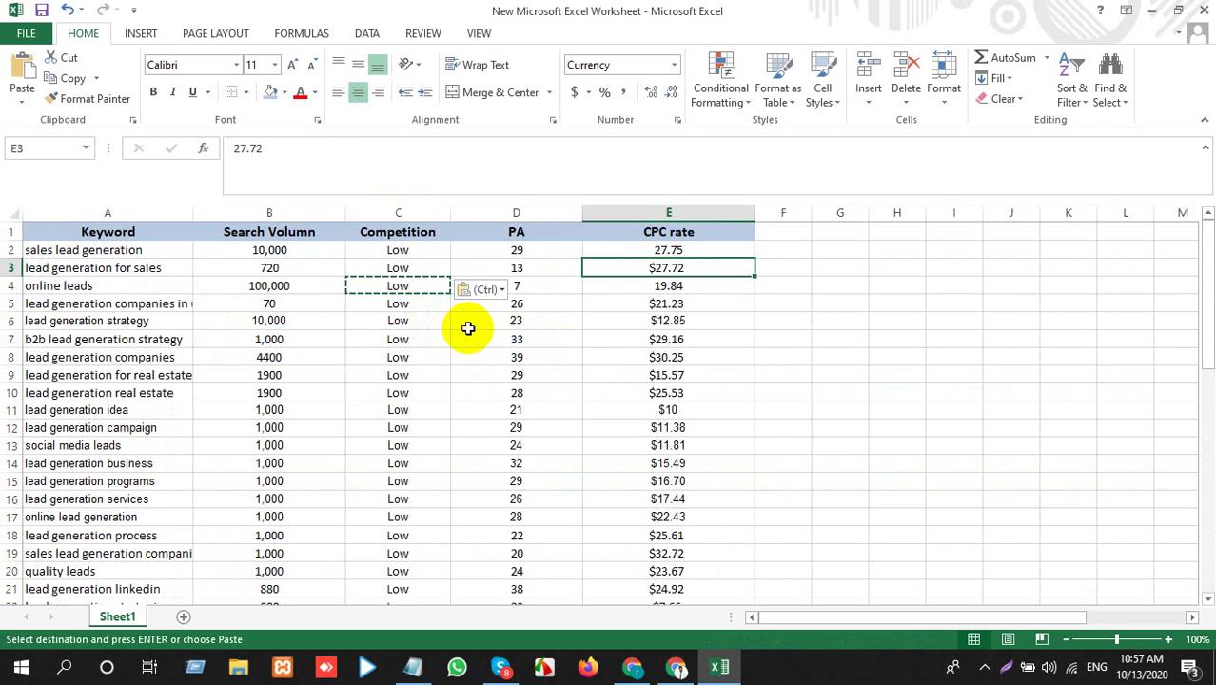
Switch to Ubersuggest, examine the volumes and SEO difficulty of the remaining "sales lead generation" suggestions, and return to the Excel list
key("alt+Tab")
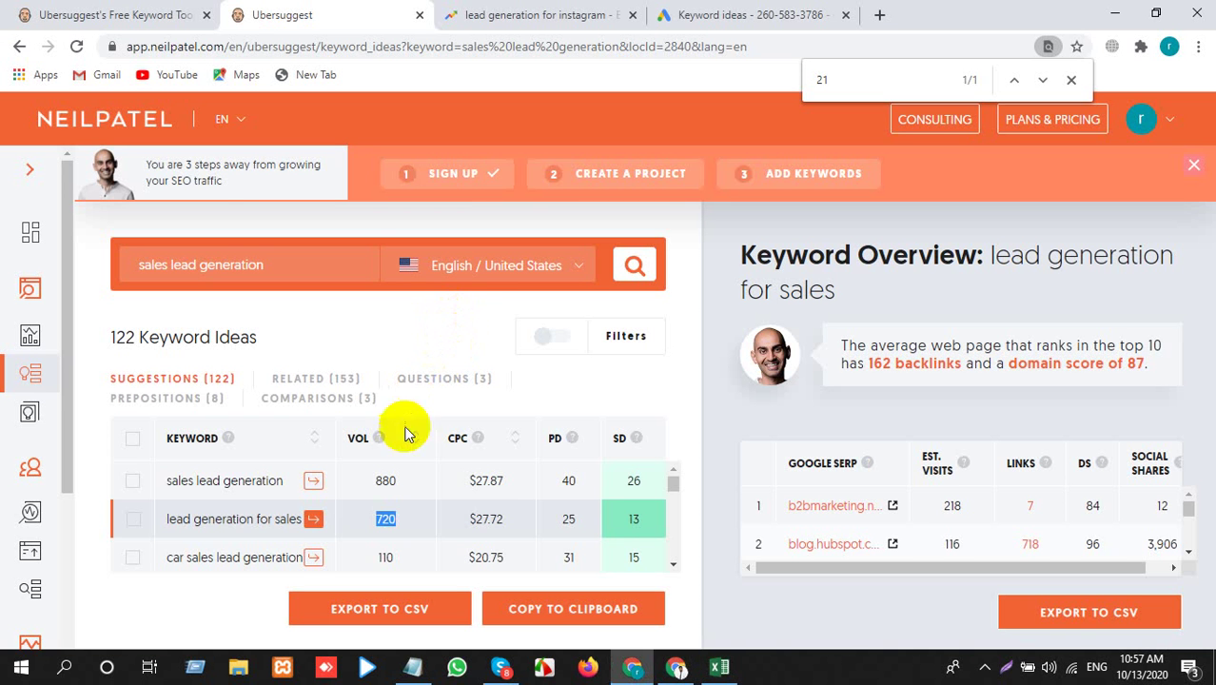
scroll(402, 481, "down", 6)
scroll(400, 487, "down", 3)
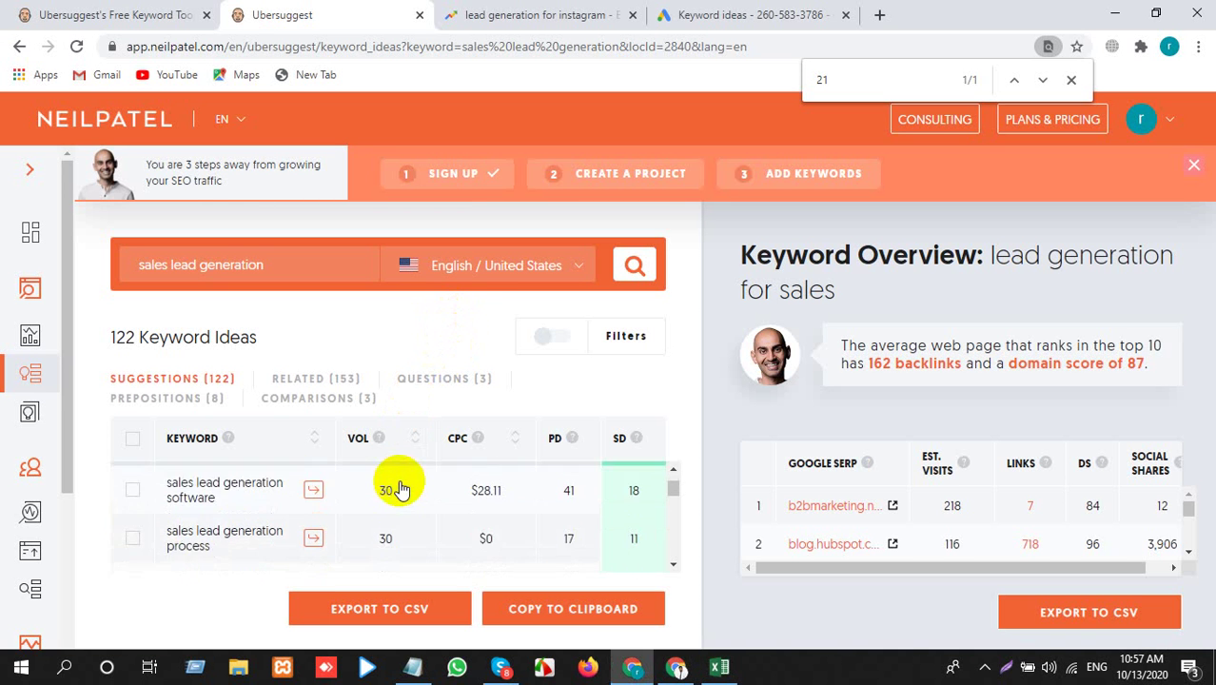
scroll(399, 487, "up", 1)
scroll(400, 487, "down", 1)
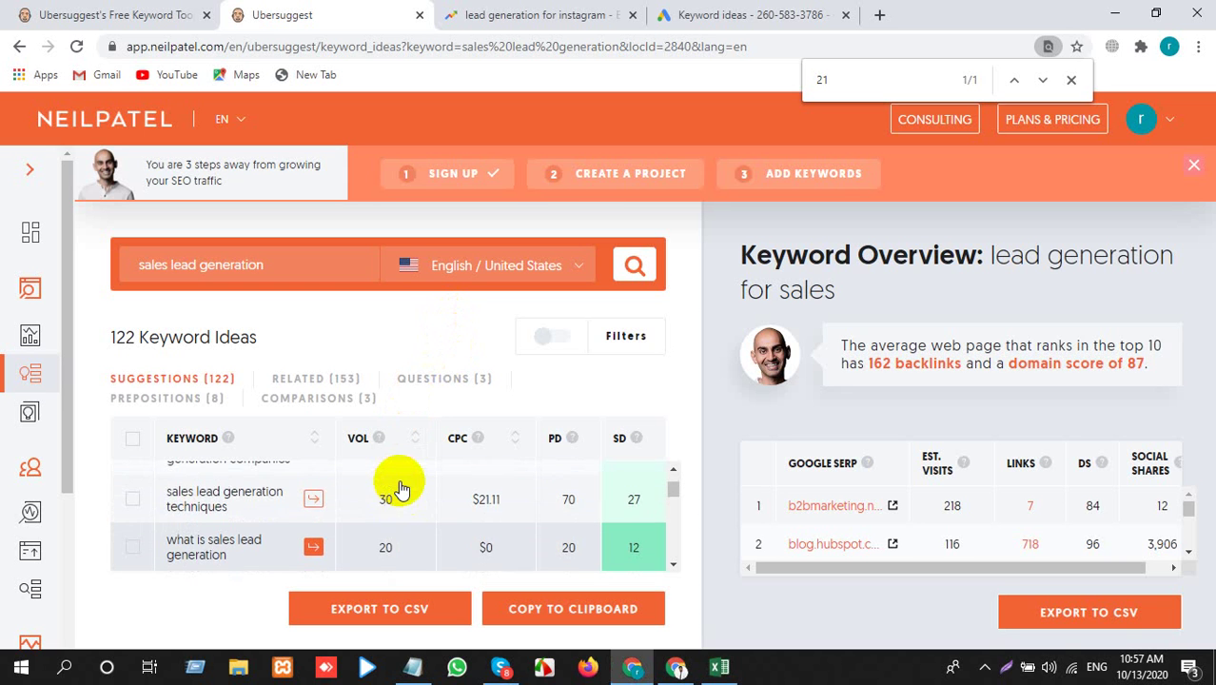
scroll(402, 486, "down", 2)
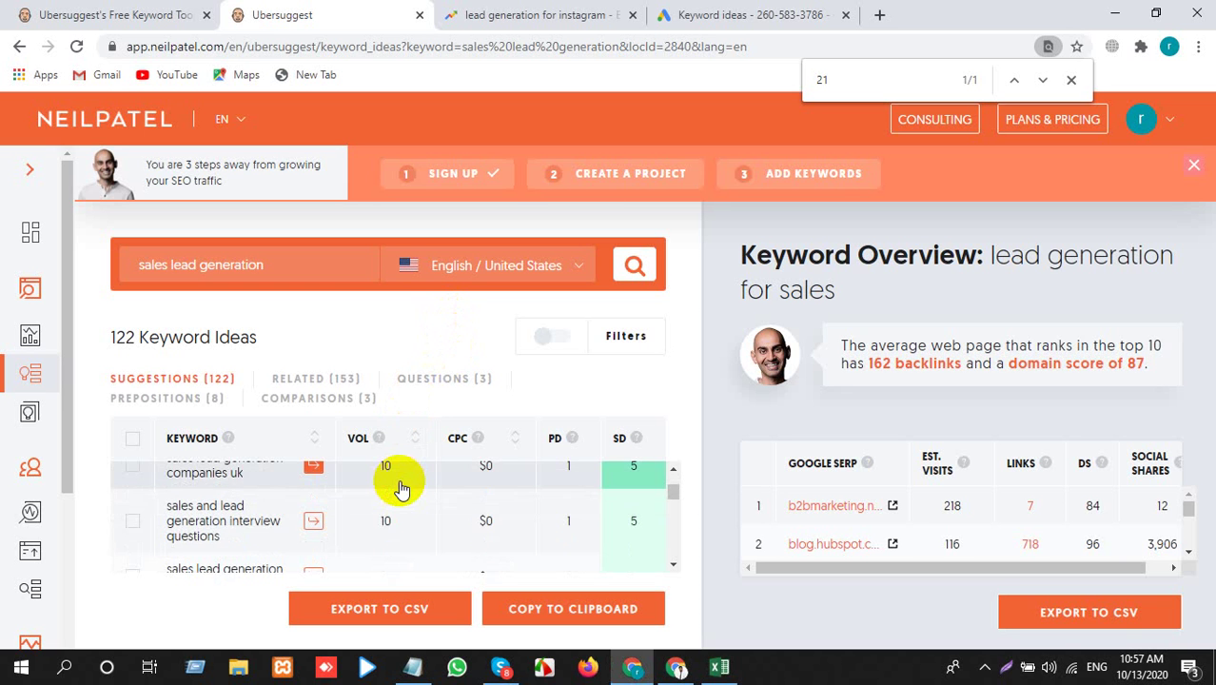
scroll(402, 487, "down", 2)
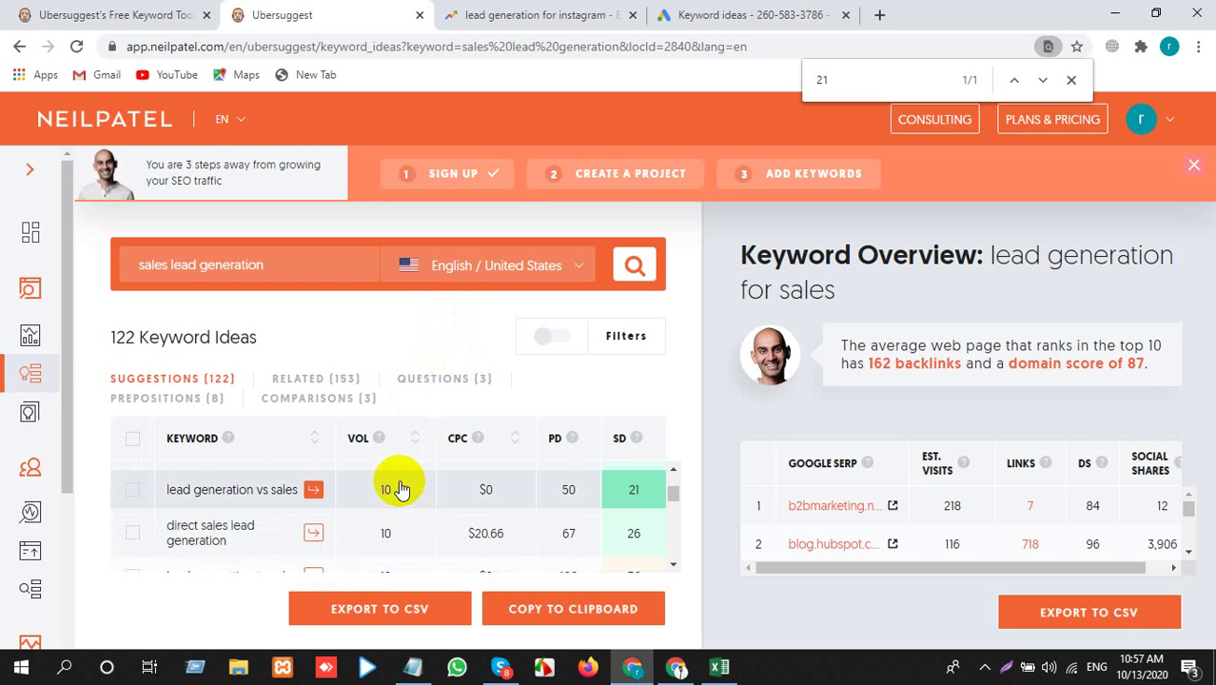
scroll(401, 488, "down", 1)
scroll(401, 488, "down", 1)
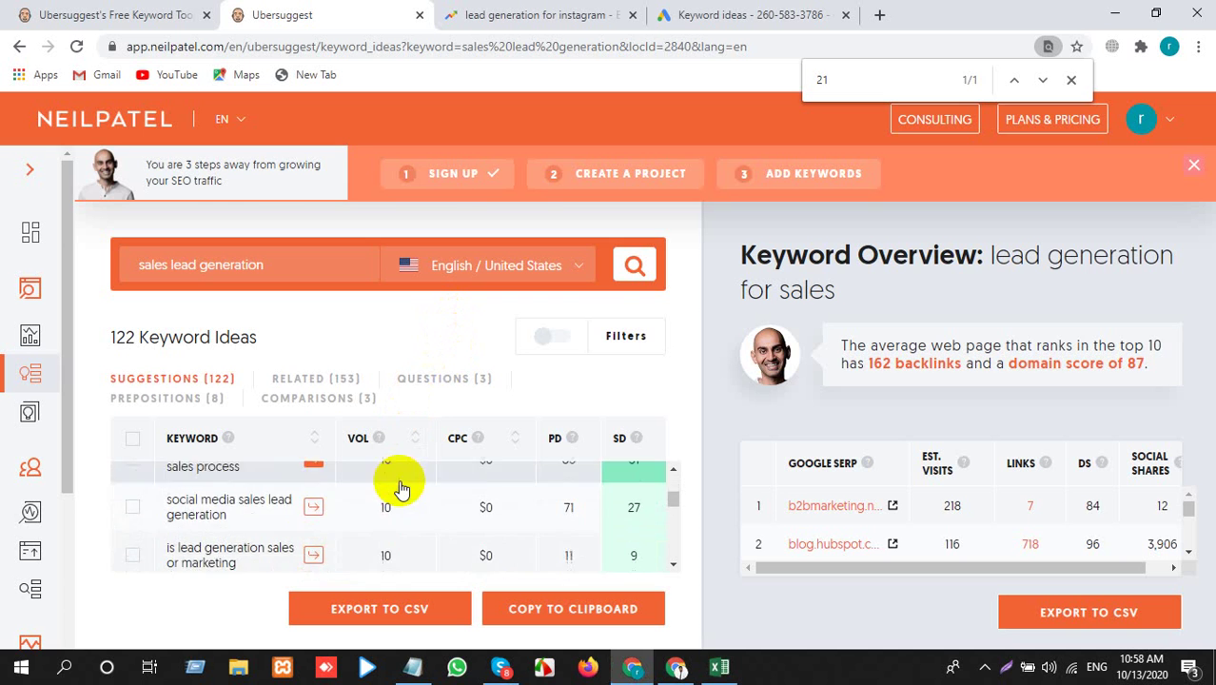
scroll(401, 487, "down", 3)
key("alt+Tab")
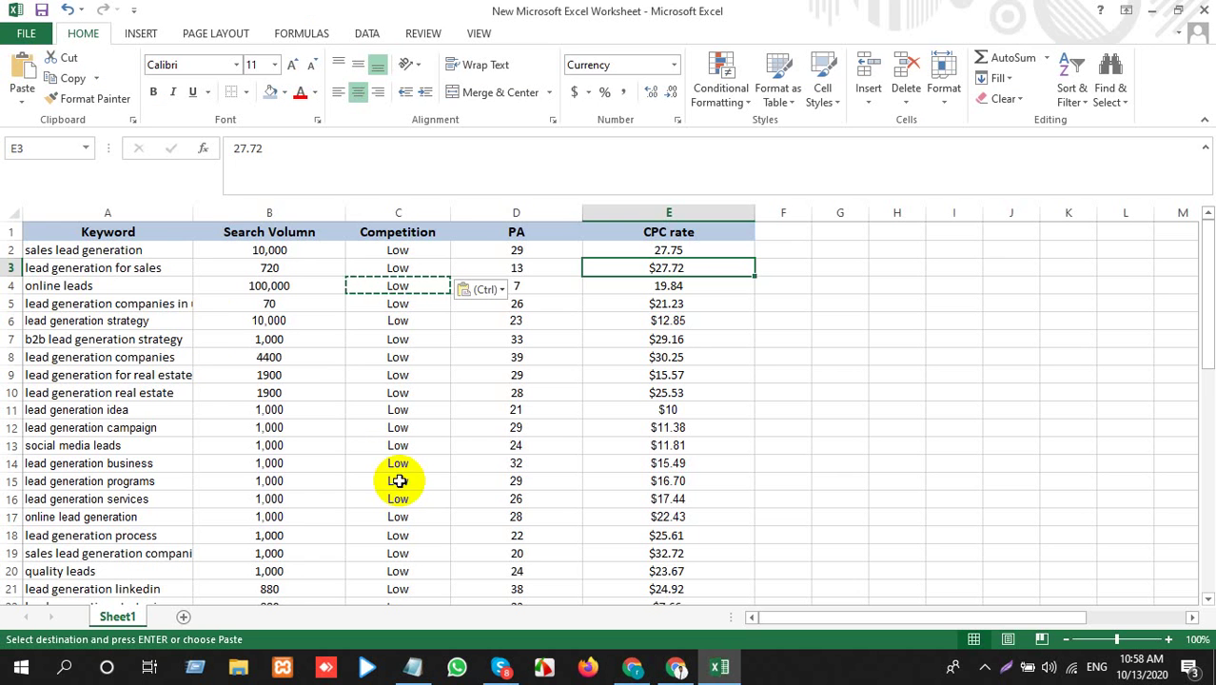
Copy the keyword "lead generation for sales" from A3 and look up its United States search interest in Google Trends
left_click(102, 267)
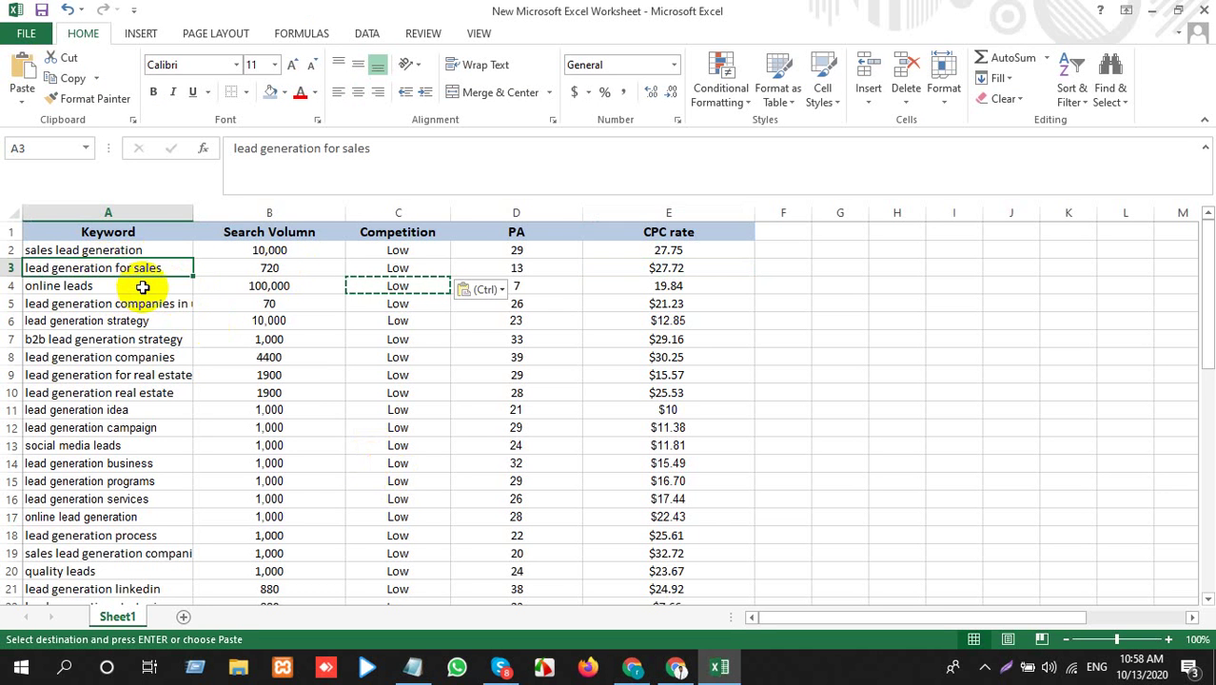
key("ctrl+c")
key("alt+Tab")
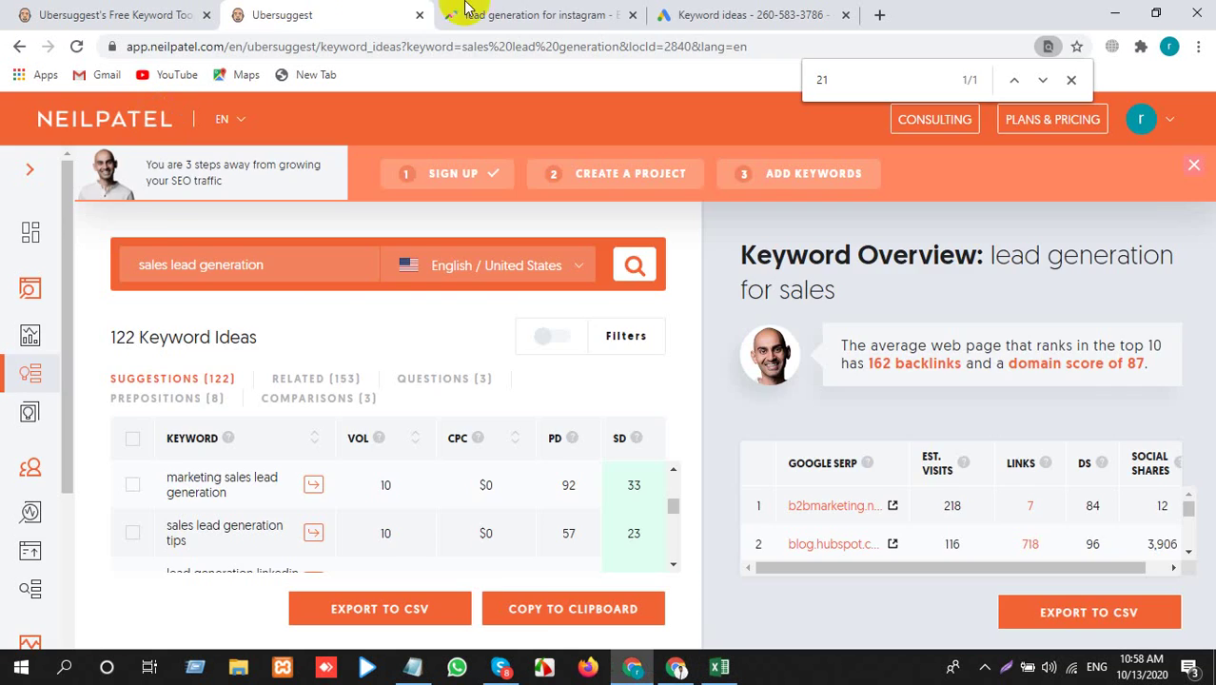
left_click(483, 14)
left_click(346, 222)
key("ctrl+v")
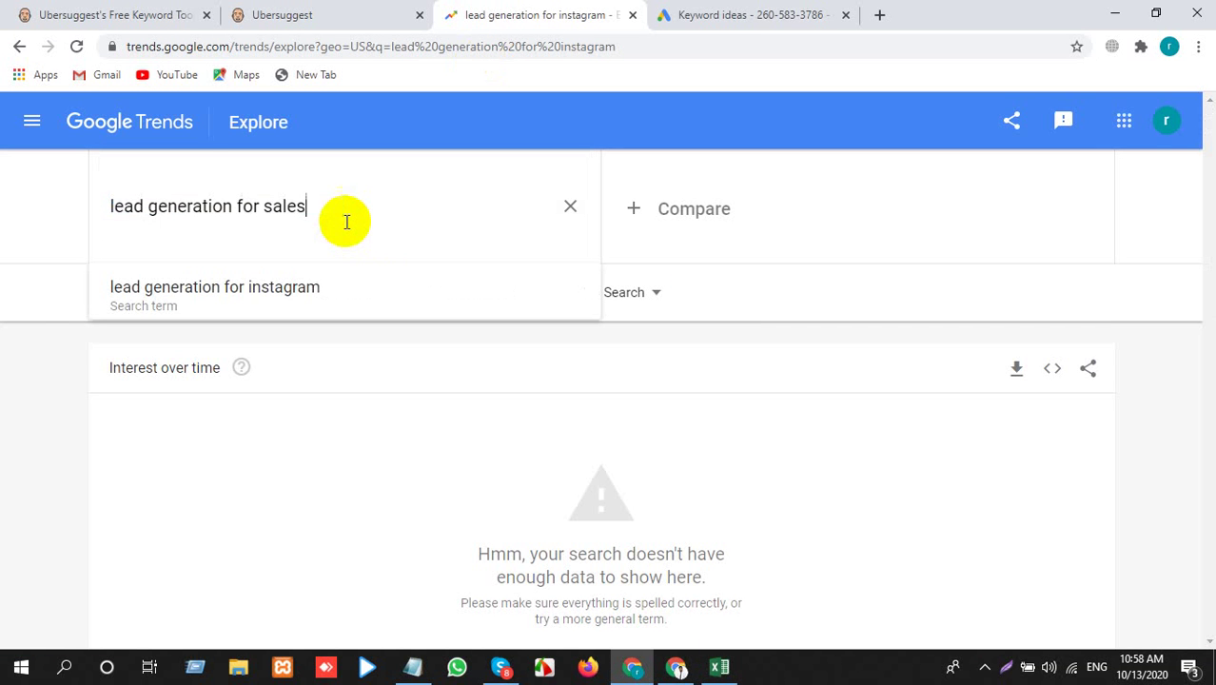
key("Return")
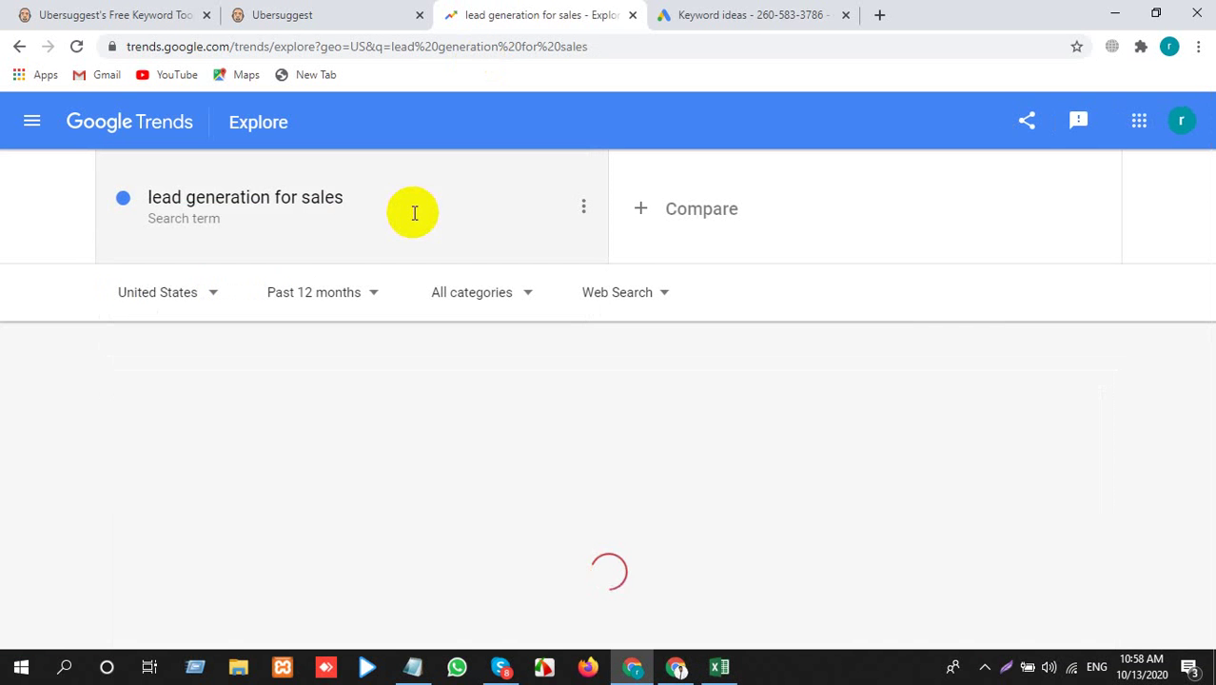
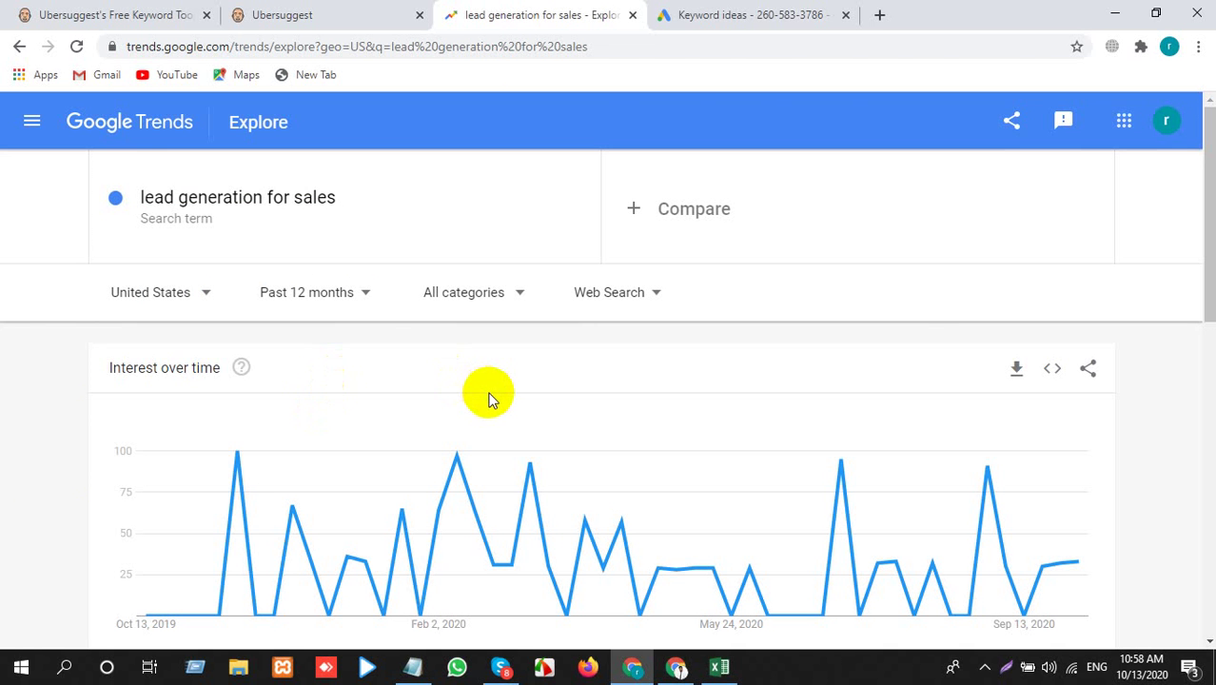
Review the "lead generation for sales" row in Excel, then look up the following keyword, "online leads", in Google Trends
key("alt+Tab")
left_click_drag(264, 268, 686, 268)
left_click(119, 286)
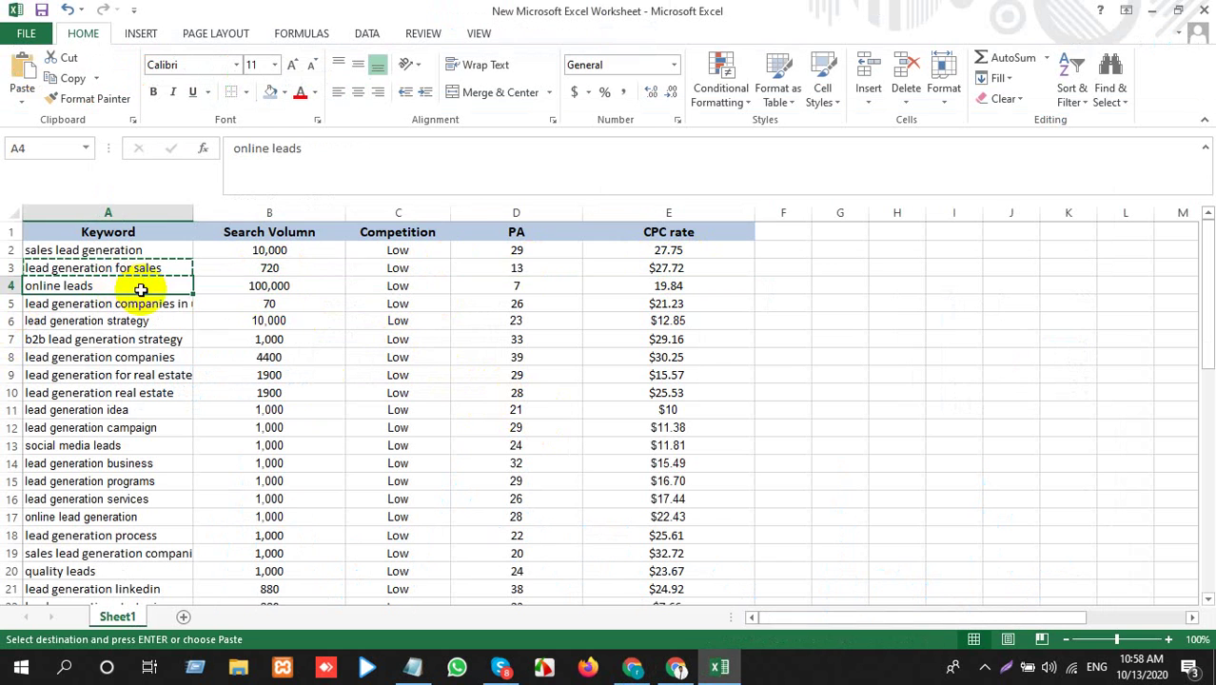
key("alt+Tab")
left_click(371, 218)
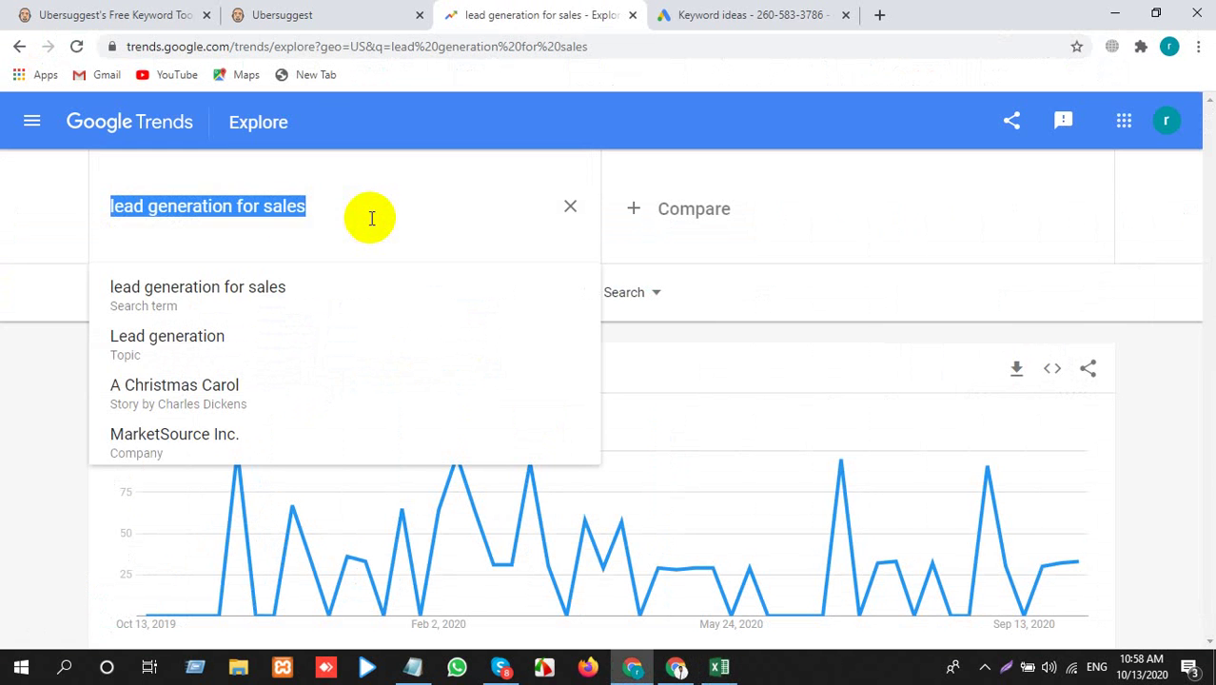
type("online leads")
key("Return")
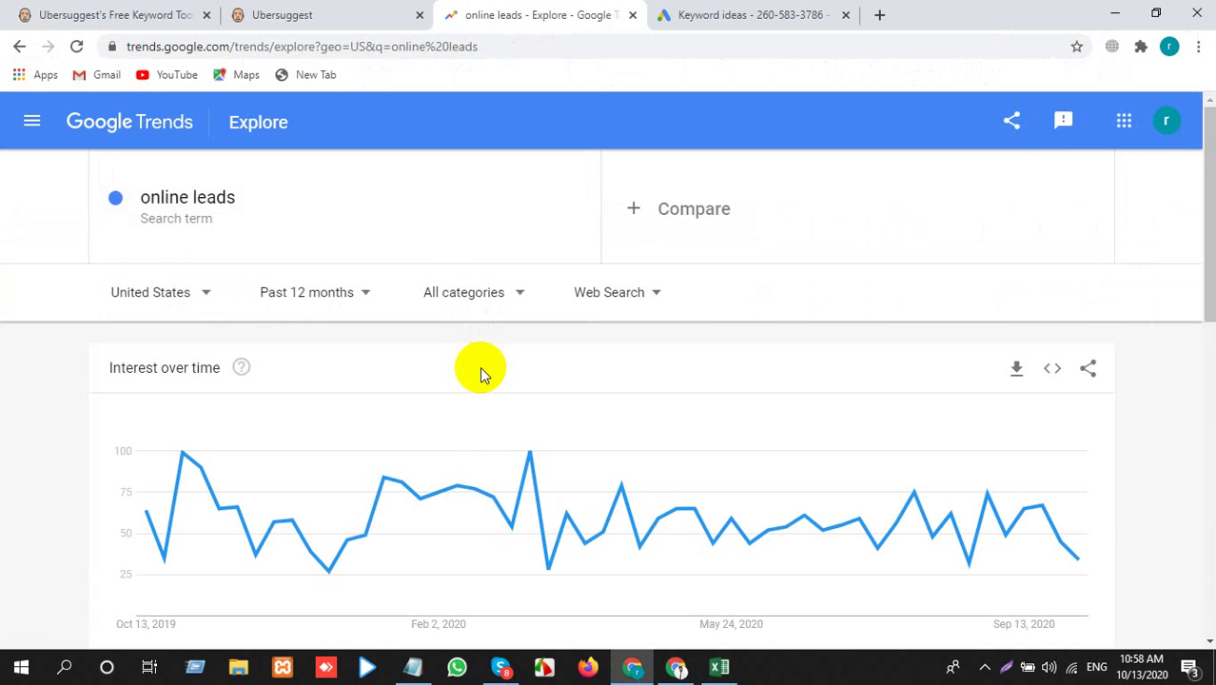
mouse_move(1081, 568)
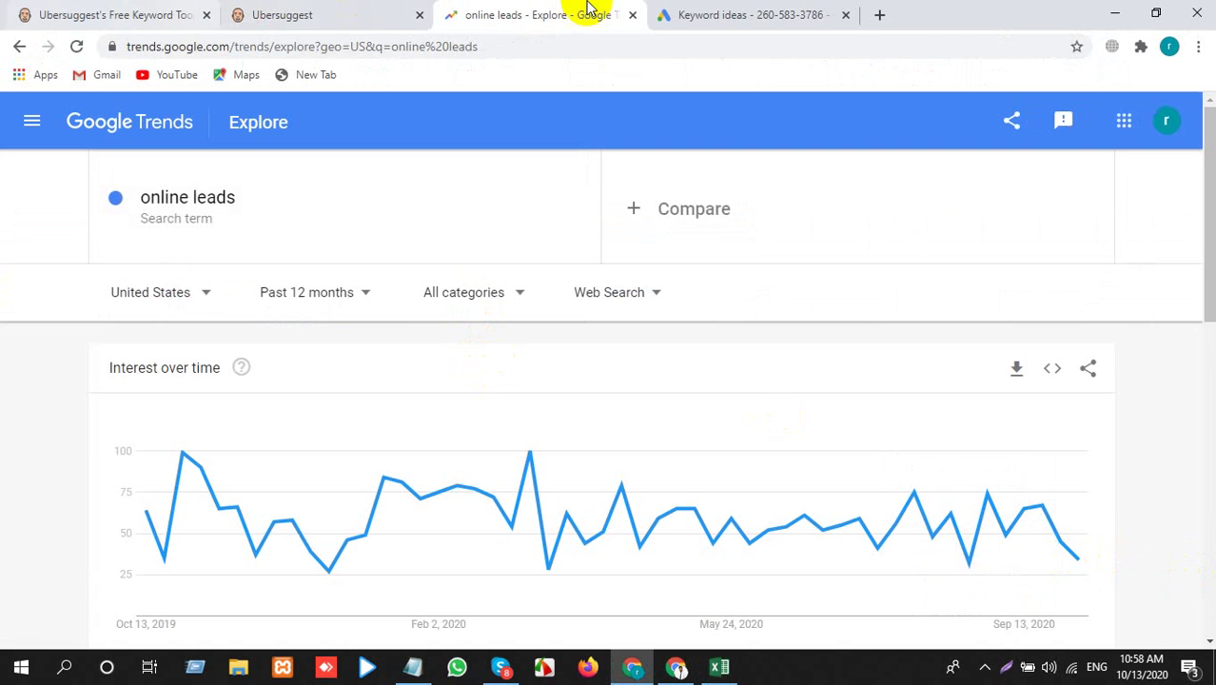
Switch to Google Ads Keyword Planner and get keyword ideas for "online leads" in place of "lead generation on instagram"
left_click(718, 9)
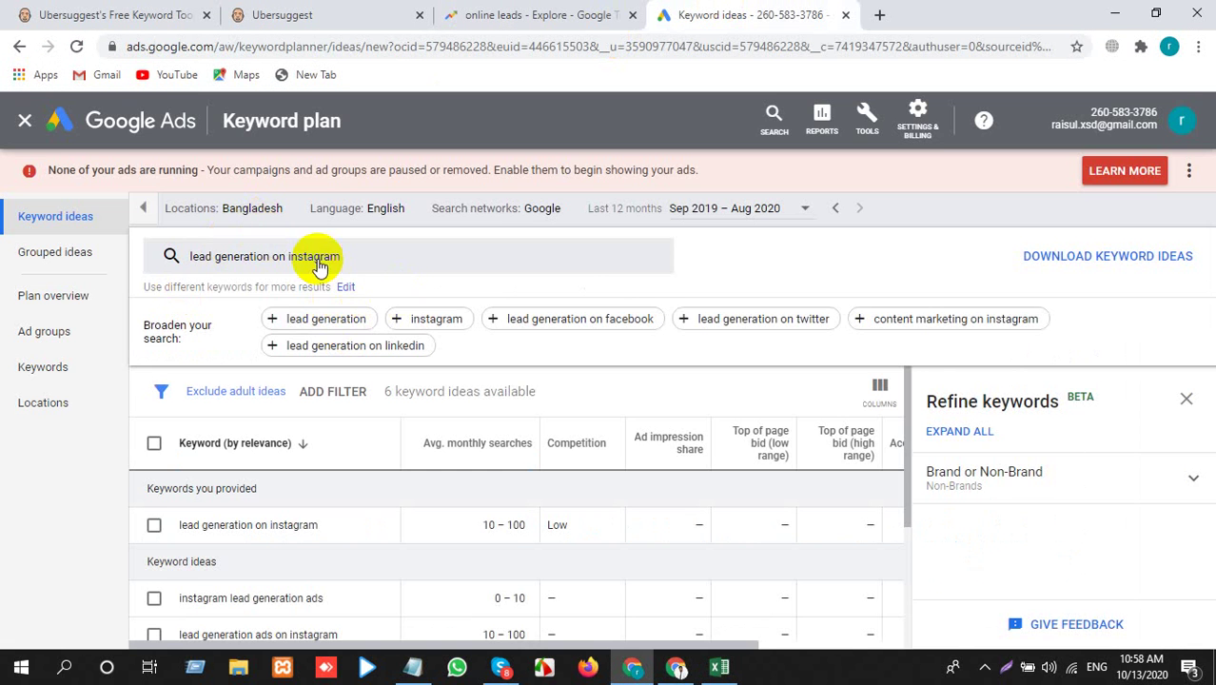
left_click(309, 255)
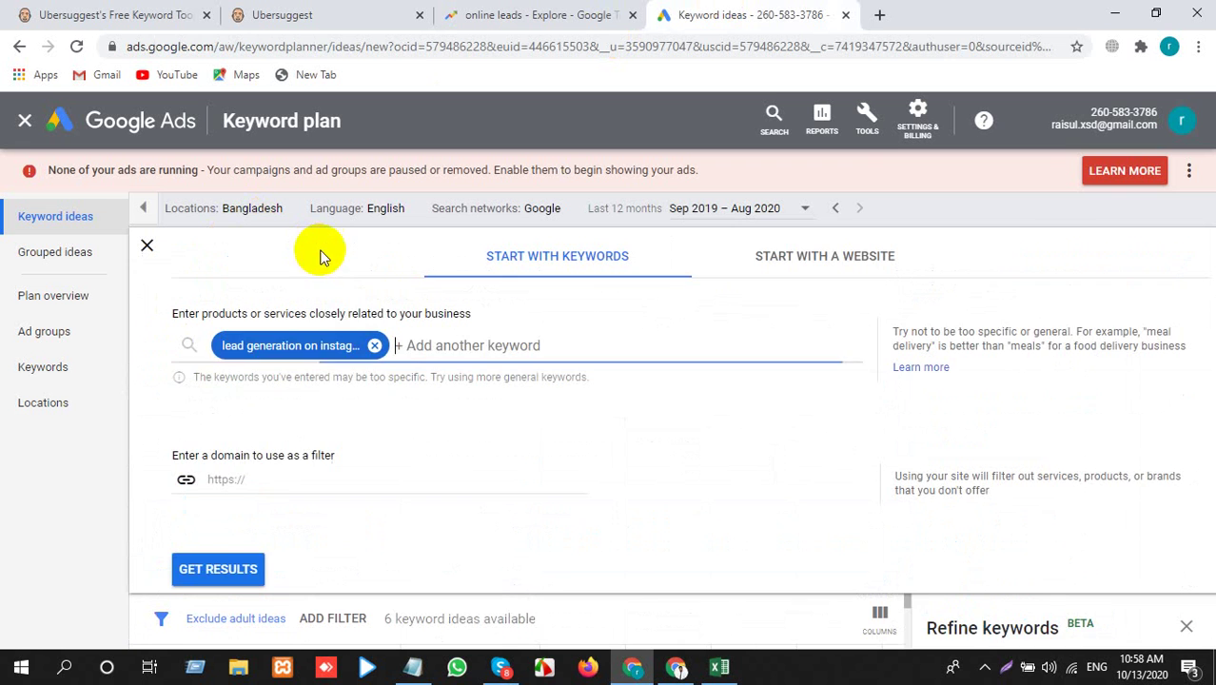
left_click(377, 349)
type("online leads")
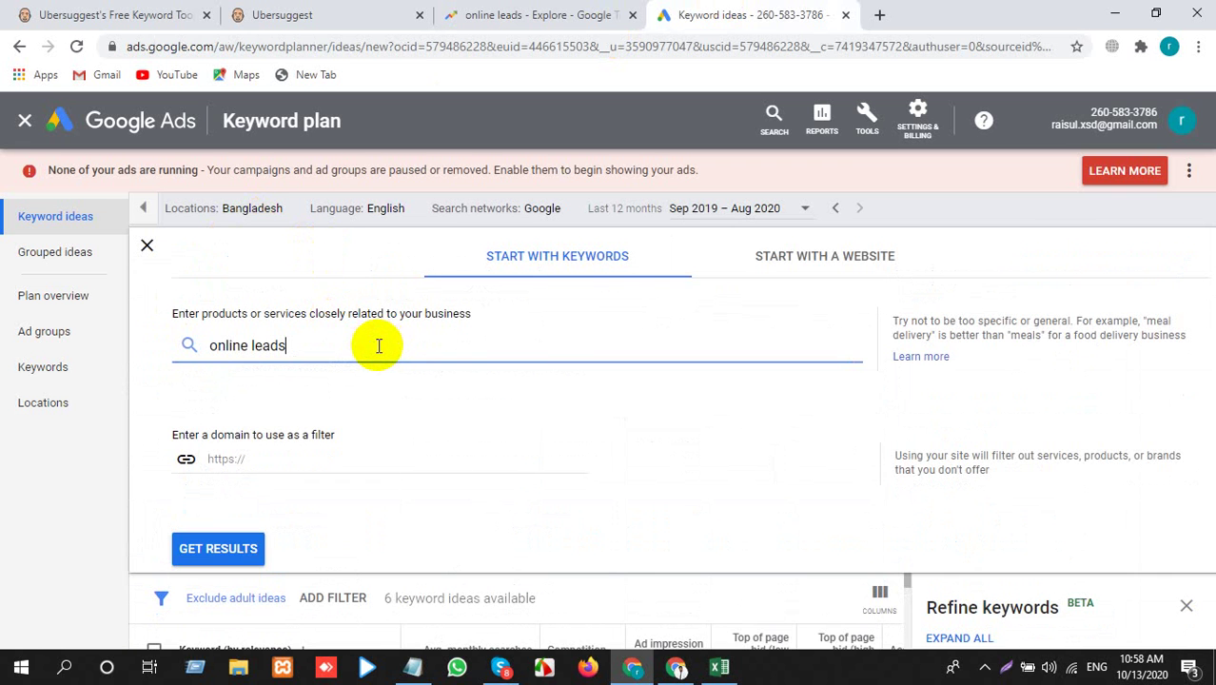
left_click(199, 556)
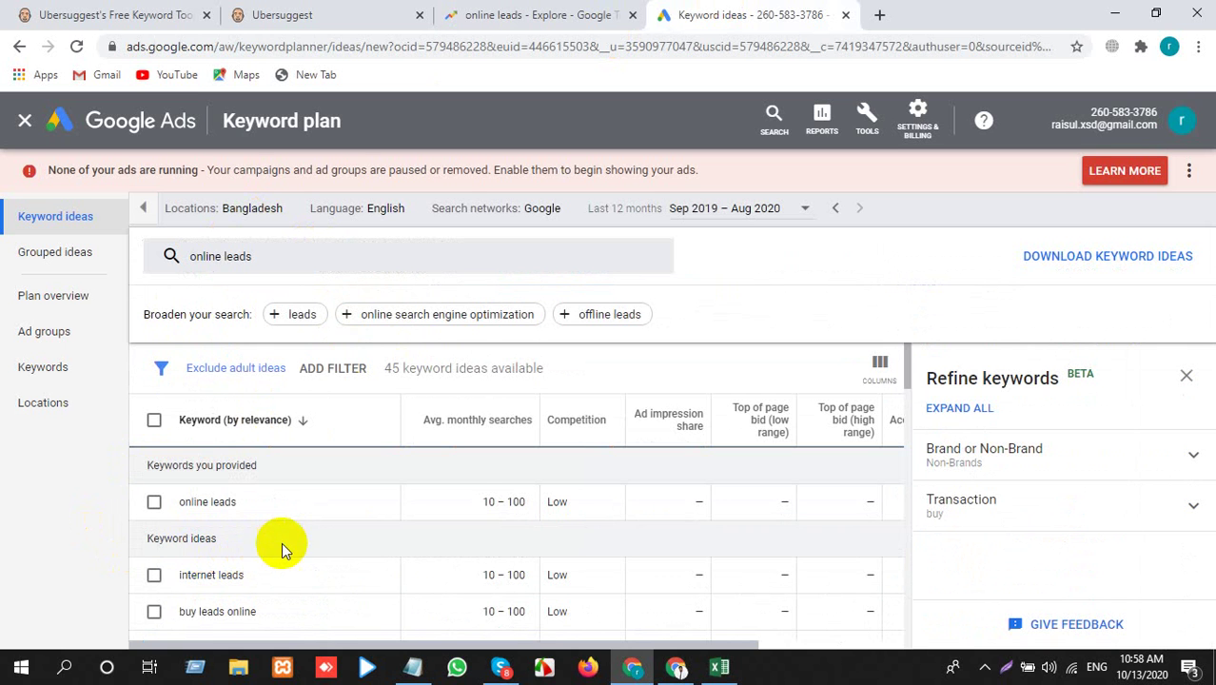
Look through the "online leads" keyword ideas and copy the idea "online leads generation"
scroll(342, 542, "down", 1)
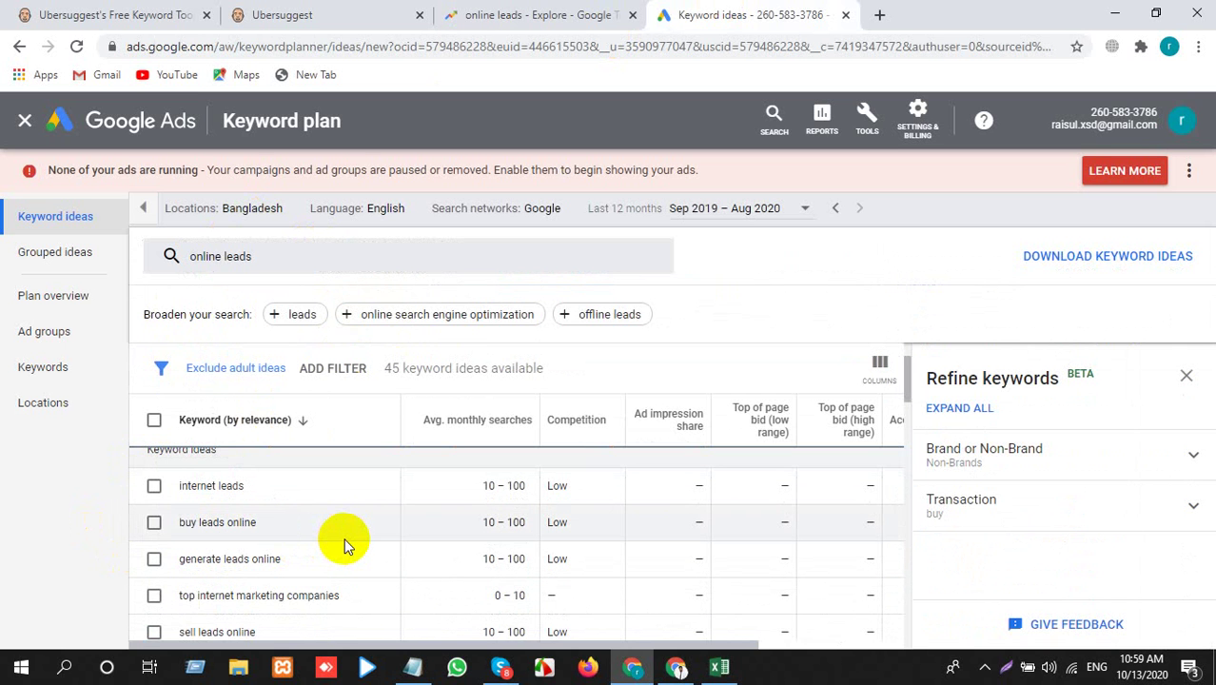
scroll(344, 538, "down", 3)
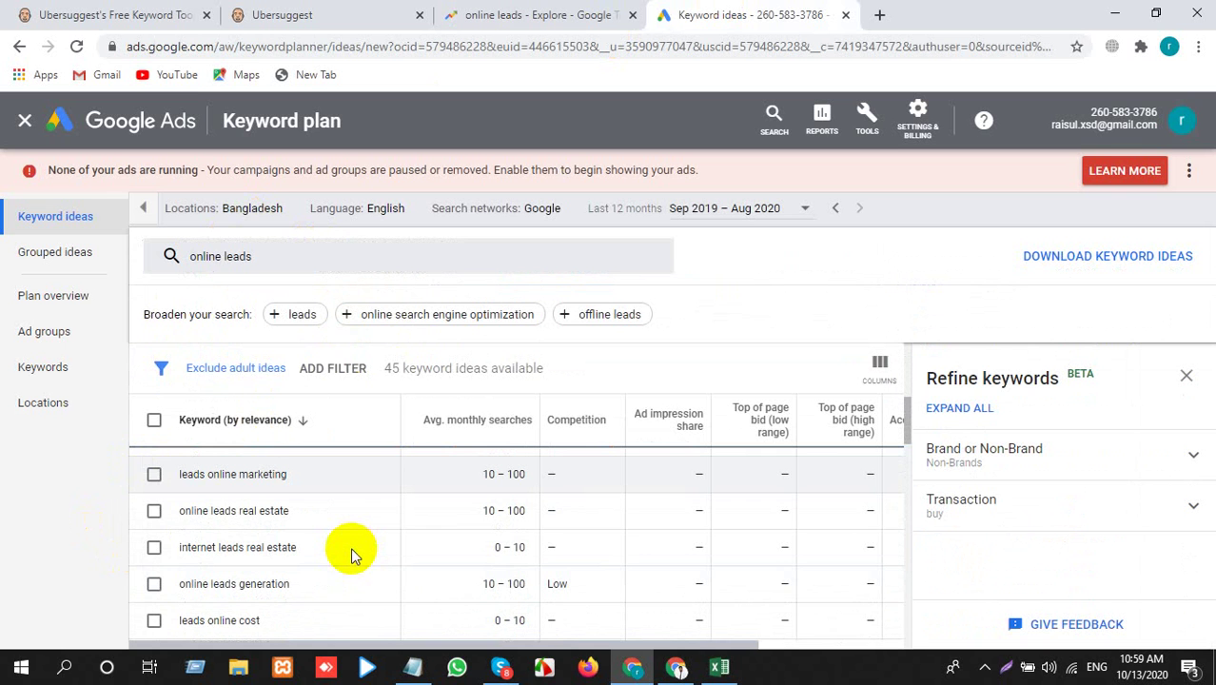
left_click_drag(297, 583, 179, 588)
key("ctrl+c")
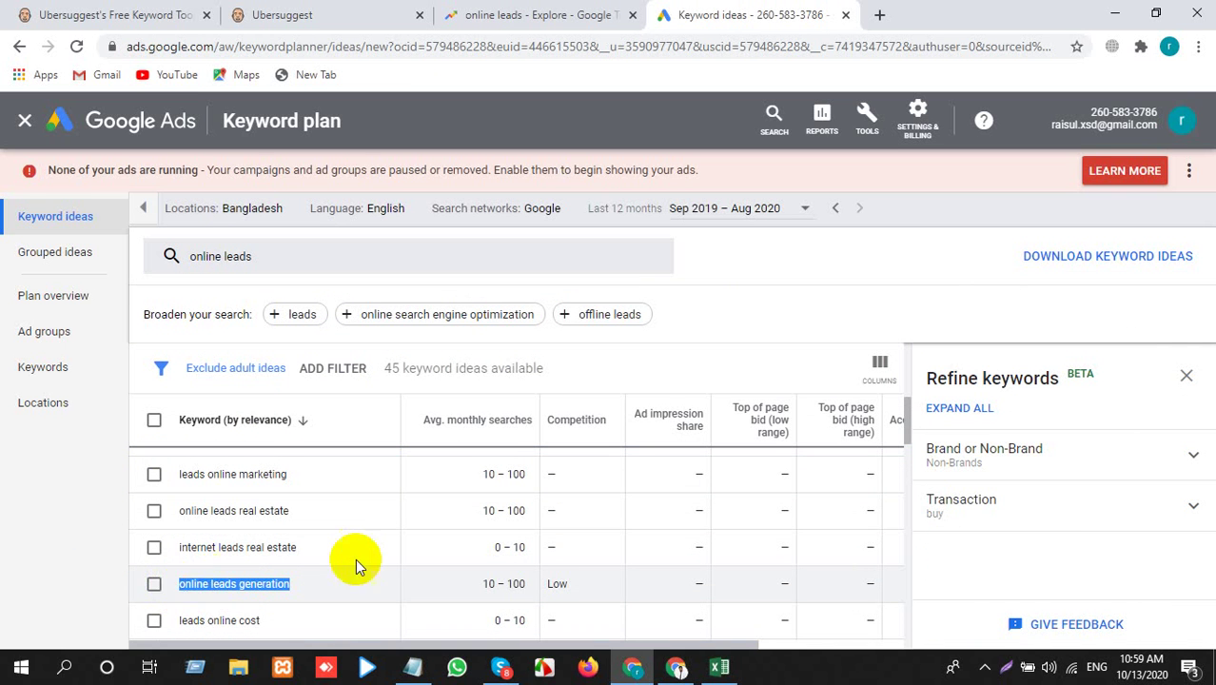
scroll(355, 561, "down", 1)
scroll(366, 566, "down", 3)
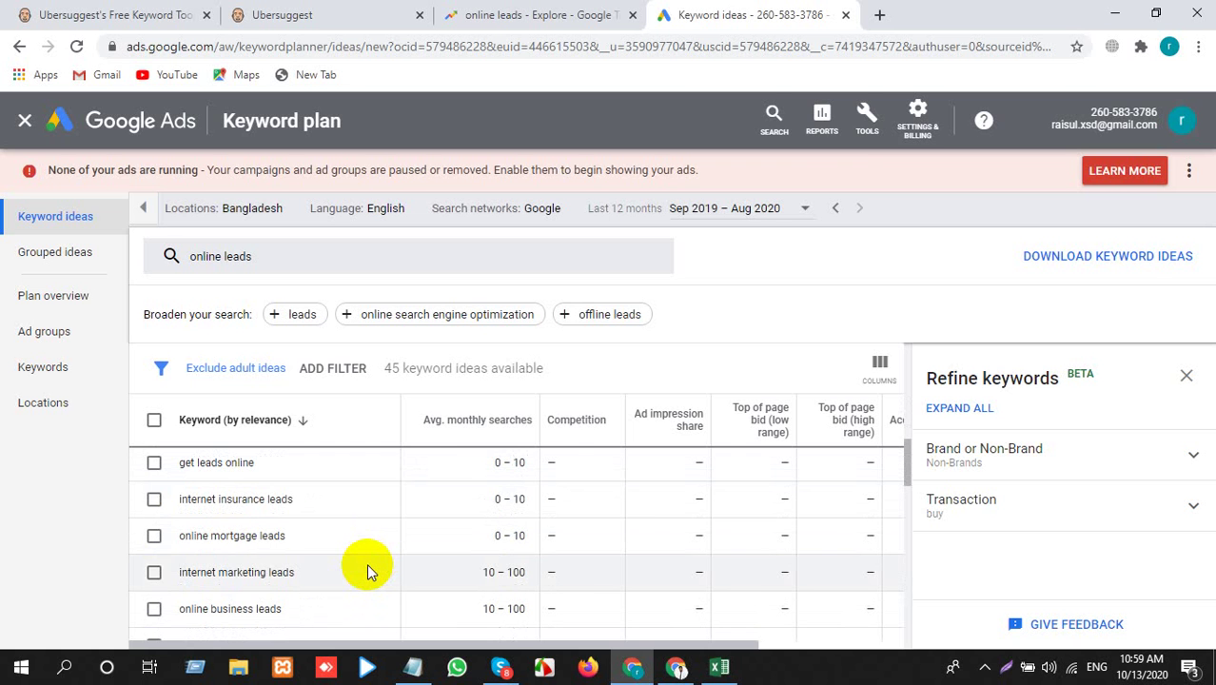
Switch to Excel, insert a row above row 5 and paste the keyword "online leads generation" into A5 with matching formatting
key("alt+Tab")
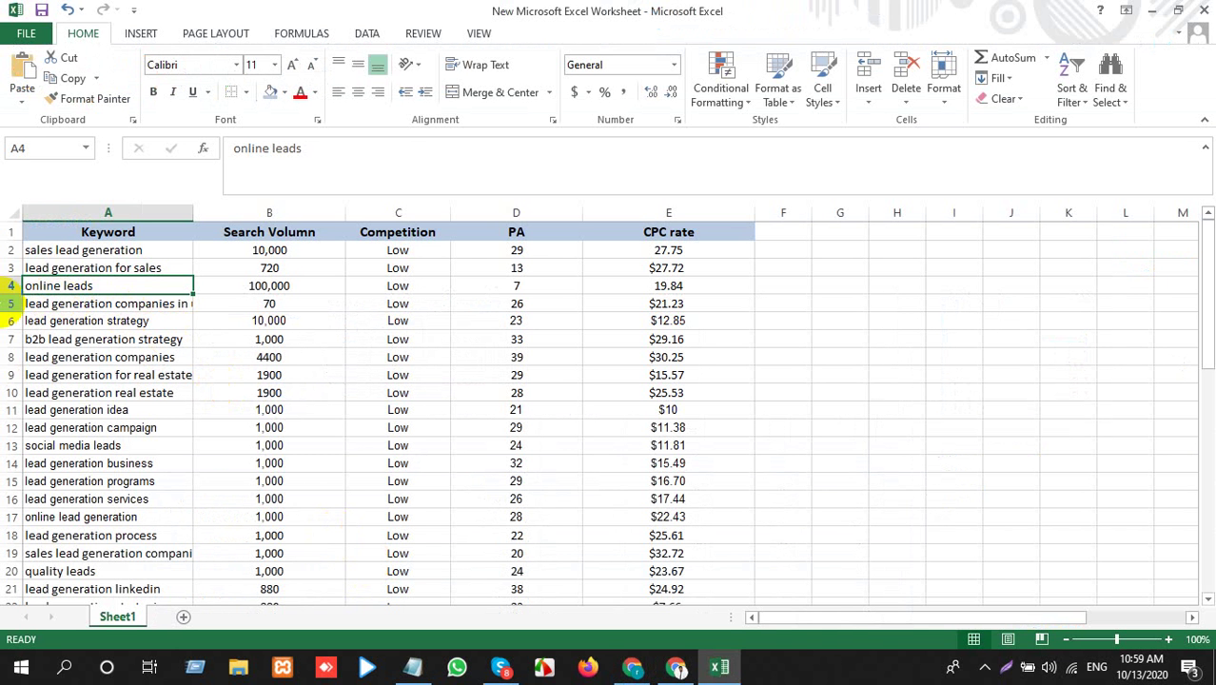
left_click(6, 303)
right_click(5, 303)
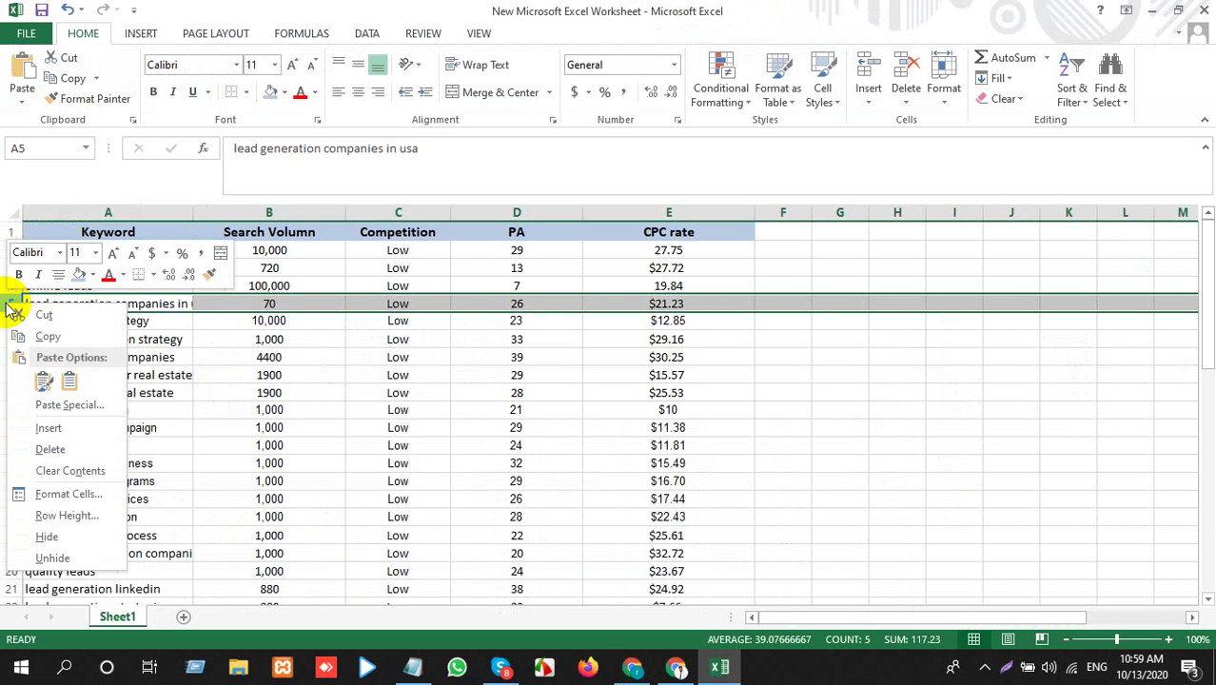
left_click(48, 428)
left_click(113, 302)
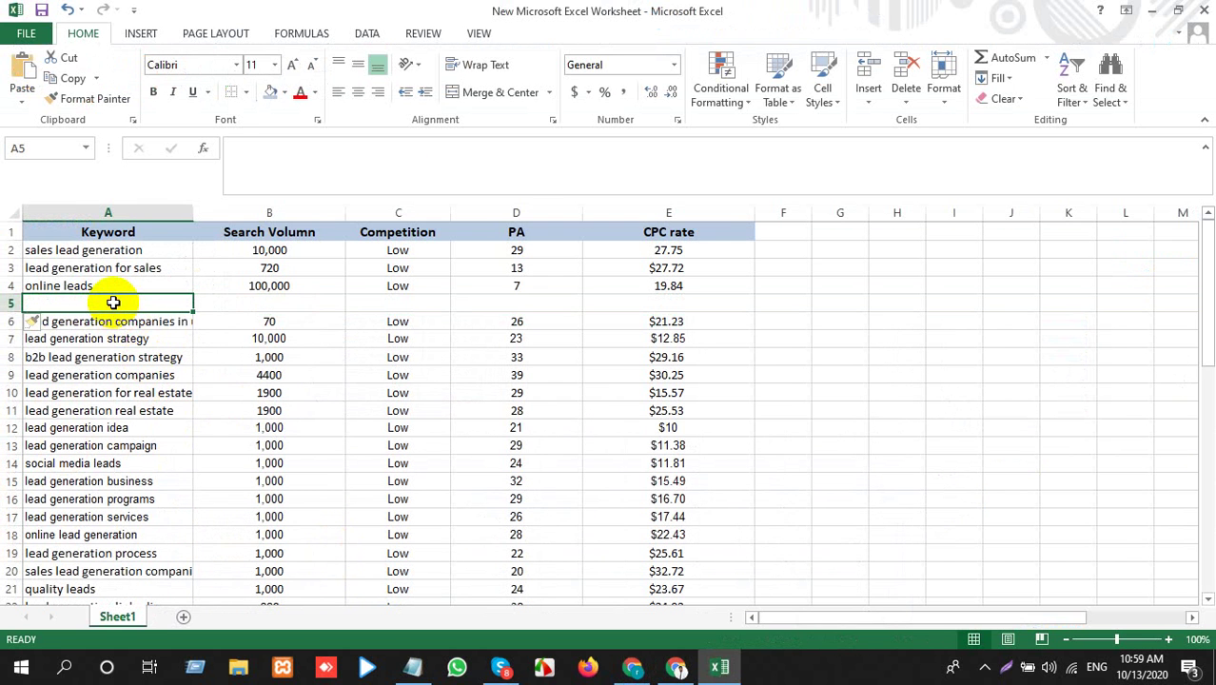
key("ctrl+v")
left_click(231, 320)
left_click(231, 374)
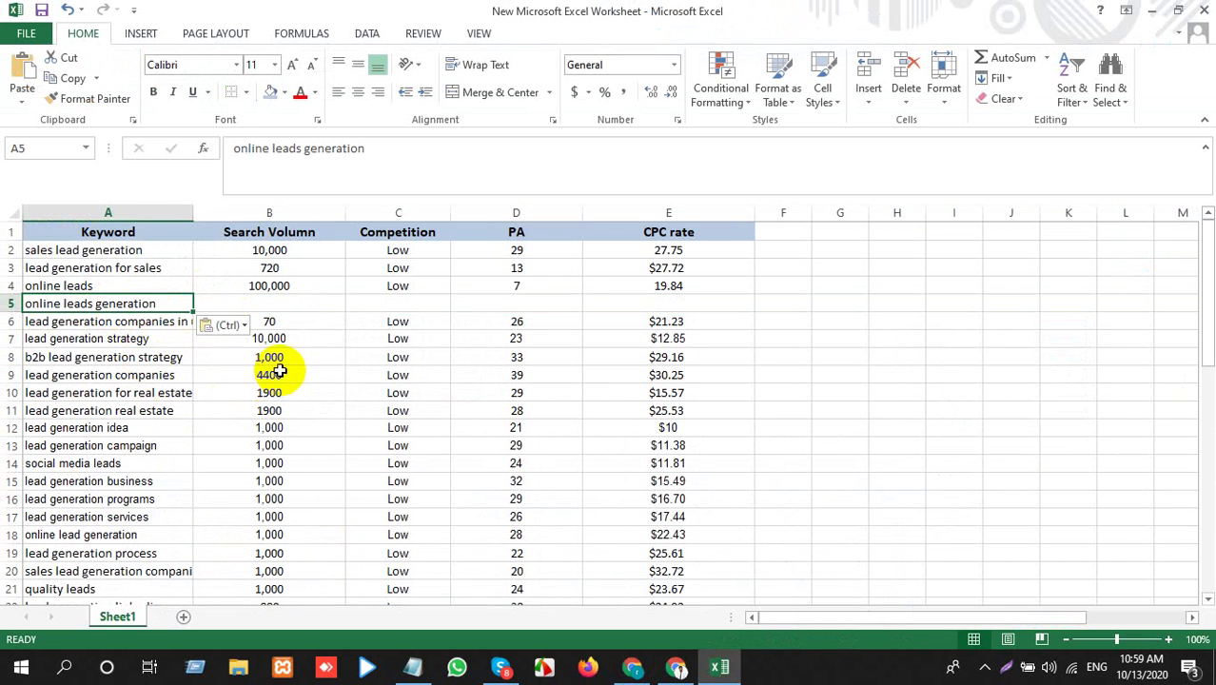
Copy an average monthly searches range of 10 – 100 from Keyword Planner into Excel cell B5, matching the destination formatting
key("alt+Tab")
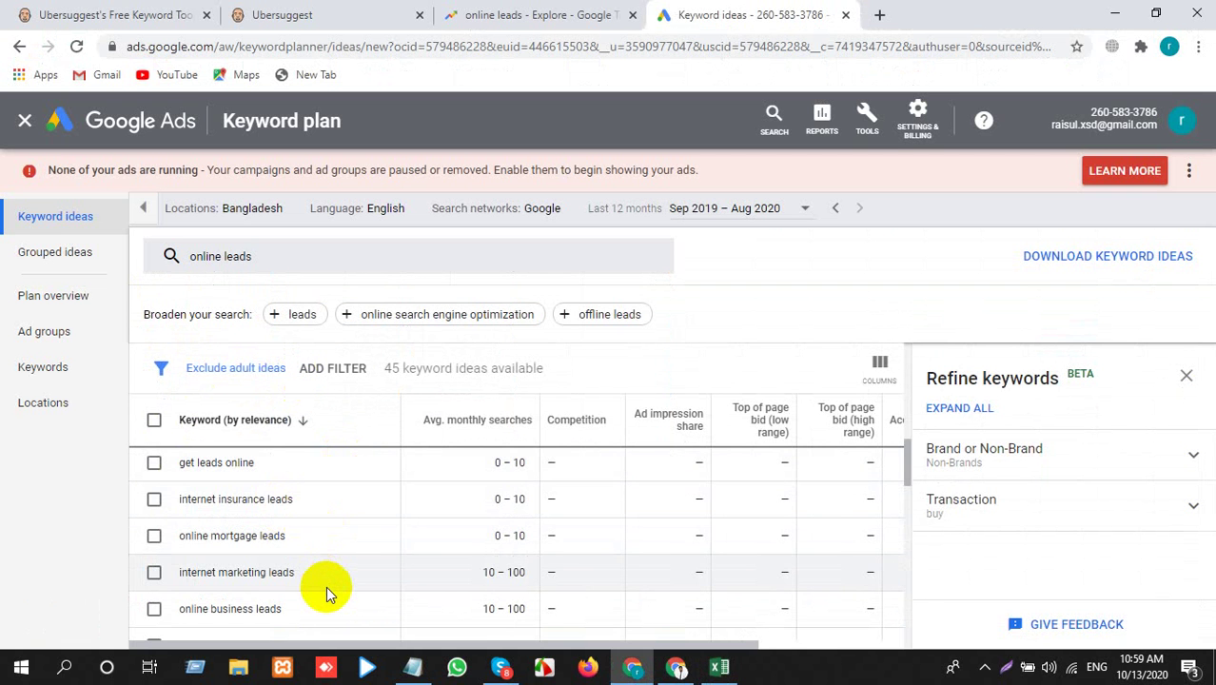
left_click(515, 607)
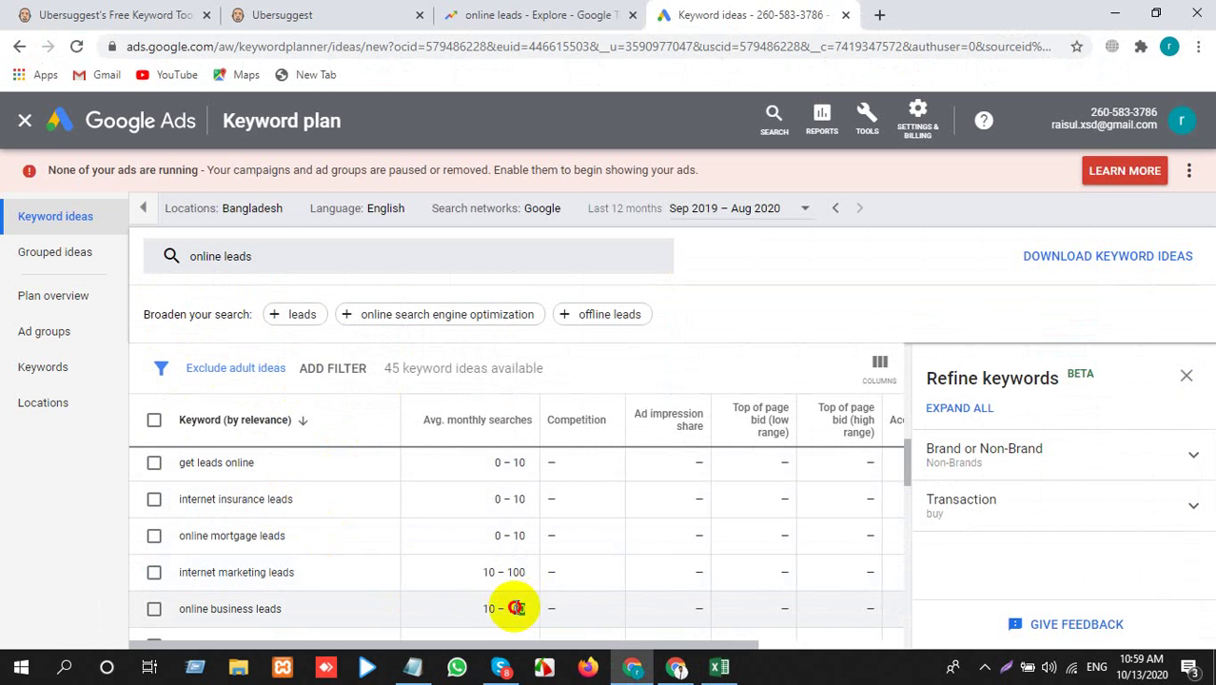
left_click_drag(515, 607, 482, 616)
key("ctrl+c")
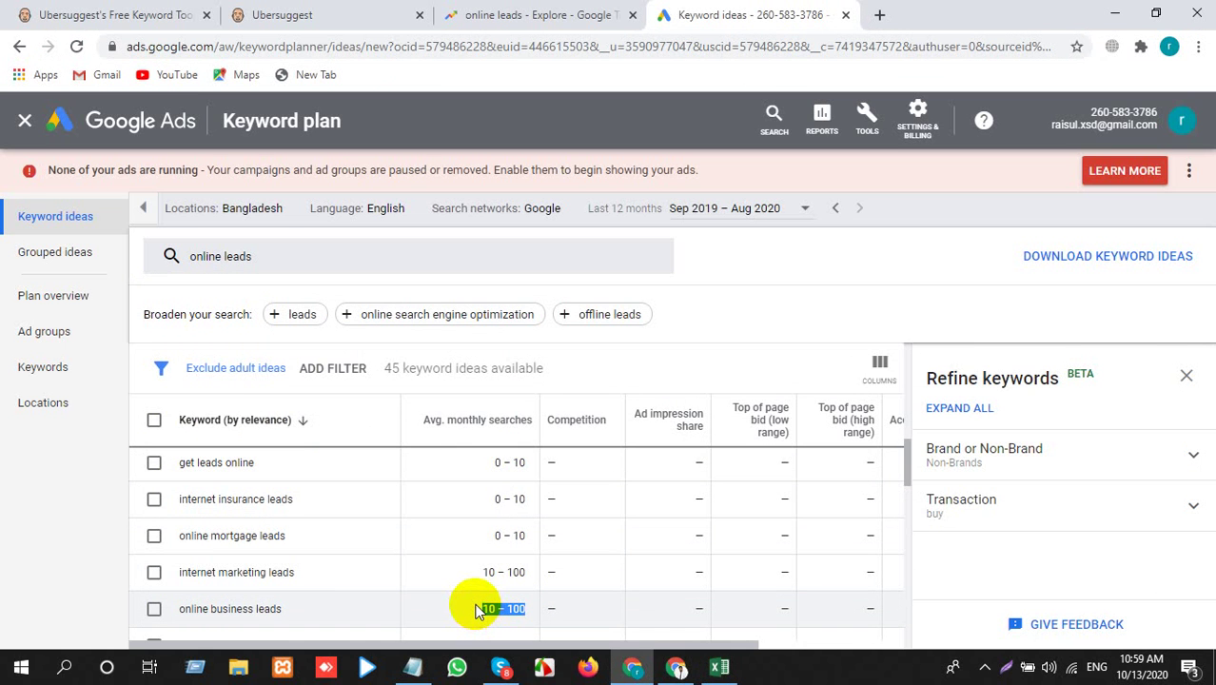
key("alt+Tab")
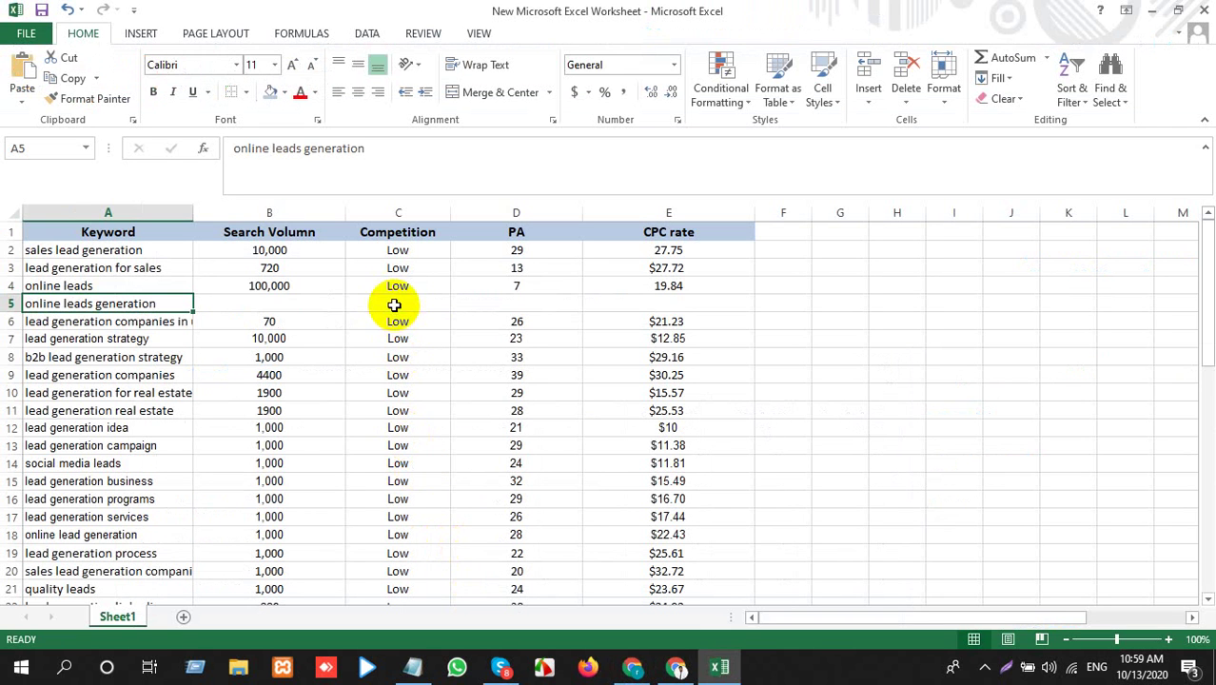
left_click(299, 303)
key("ctrl+v")
left_click(371, 326)
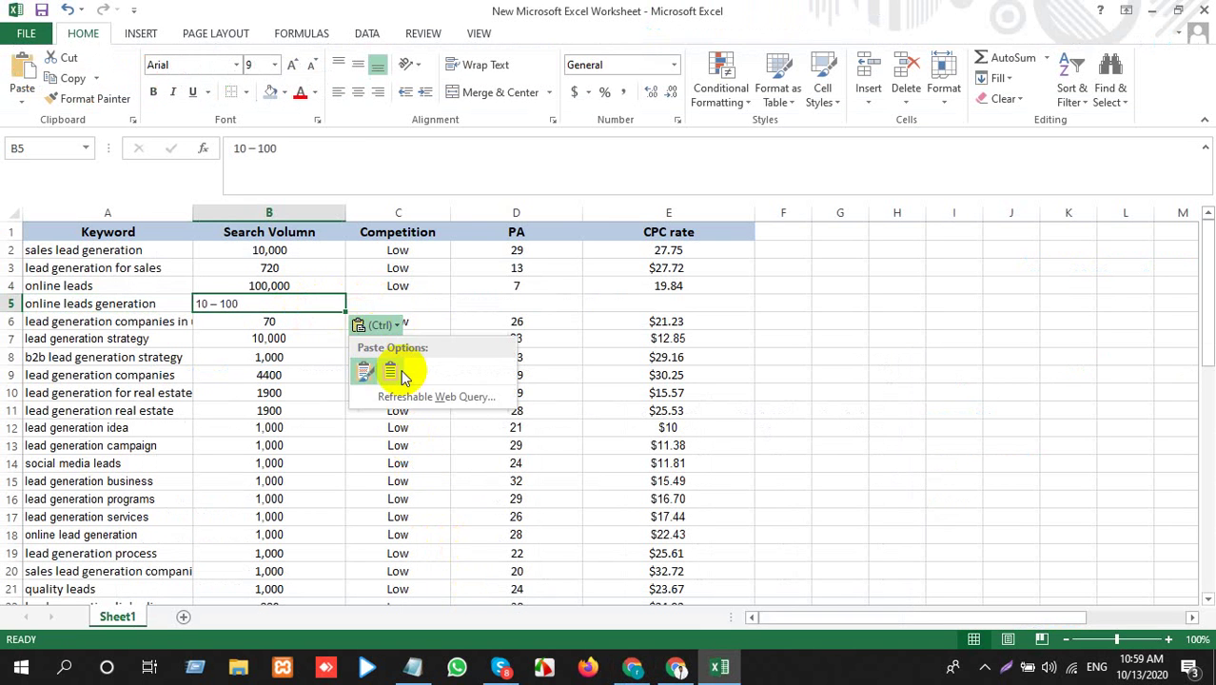
left_click(392, 375)
Copy the competition value "Low" from C4 into C5
left_click(400, 286)
key("ctrl+c")
left_click(413, 301)
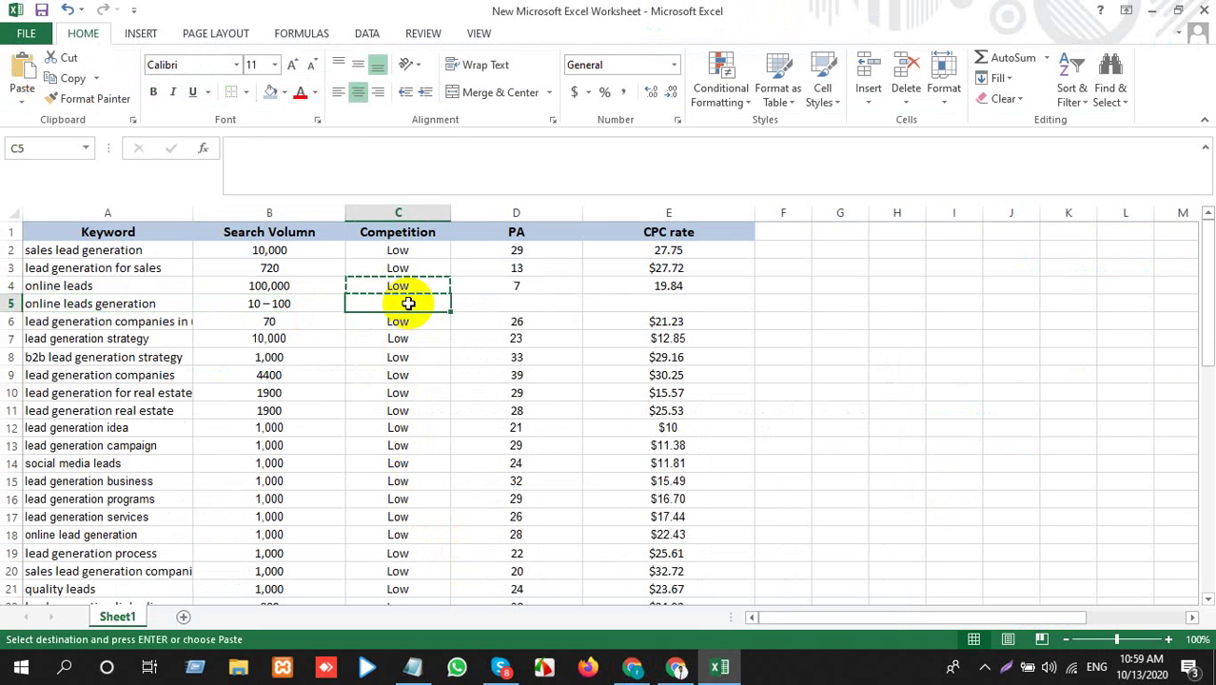
key("ctrl+v")
Copy the keyword "online leads generation" from A5 and search for it in Ubersuggest for English / United States
left_click(144, 305)
key("ctrl+c")
key("alt+Tab")
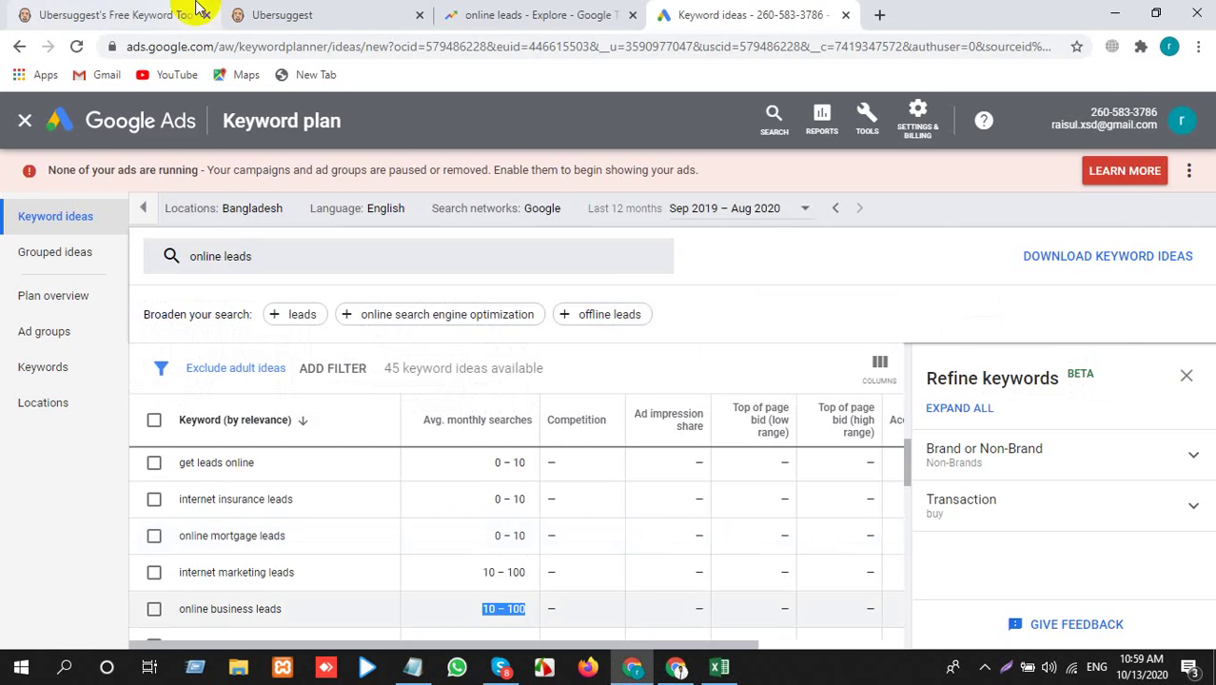
left_click(281, 15)
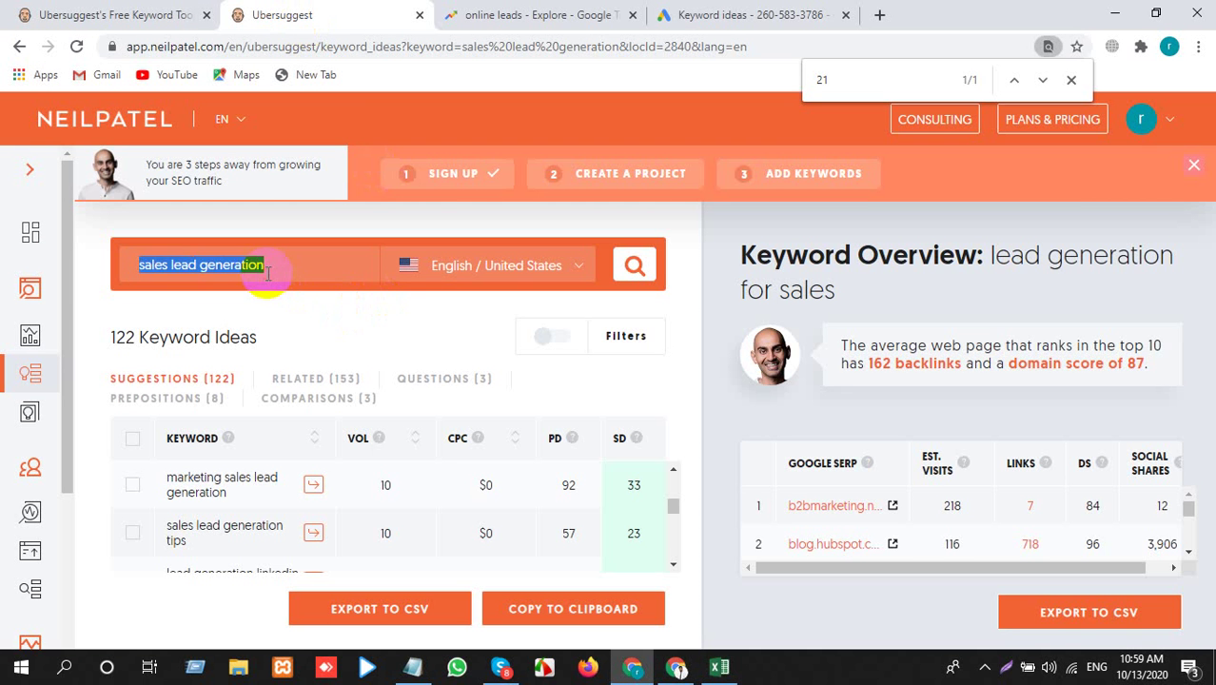
key("ctrl+v")
left_click(635, 265)
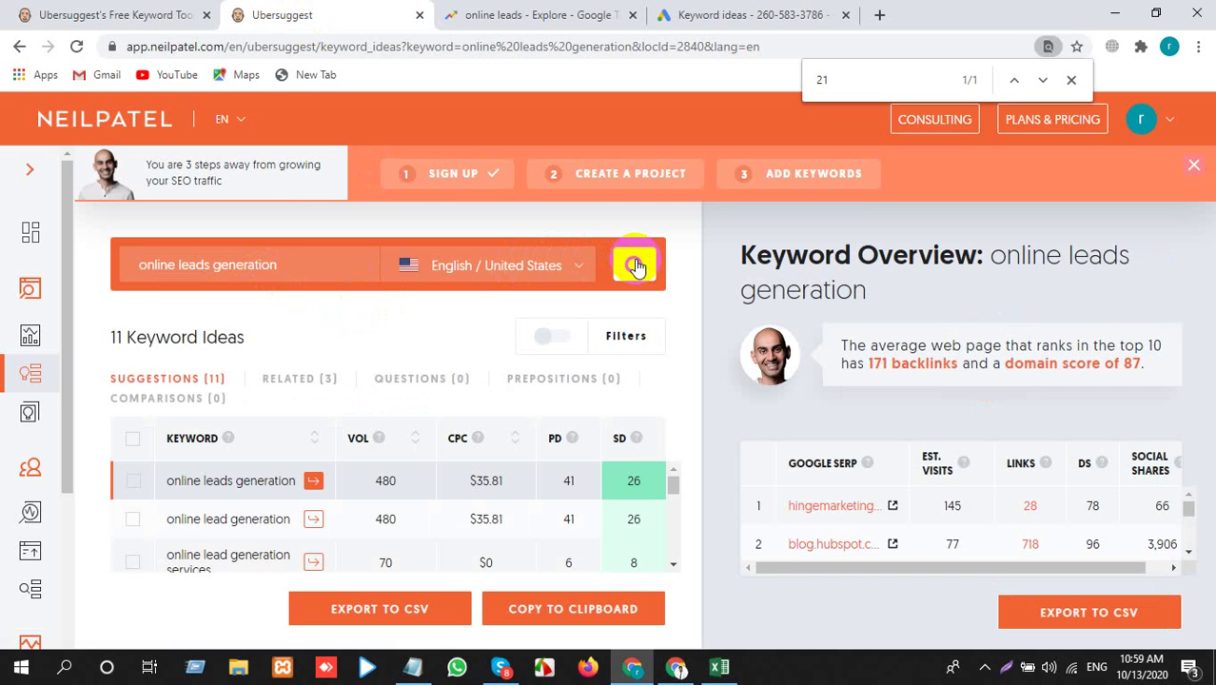
Copy the SD value 26 of "online leads generation" into the PA cell D5 in Excel, matching the destination formatting
left_click(630, 487)
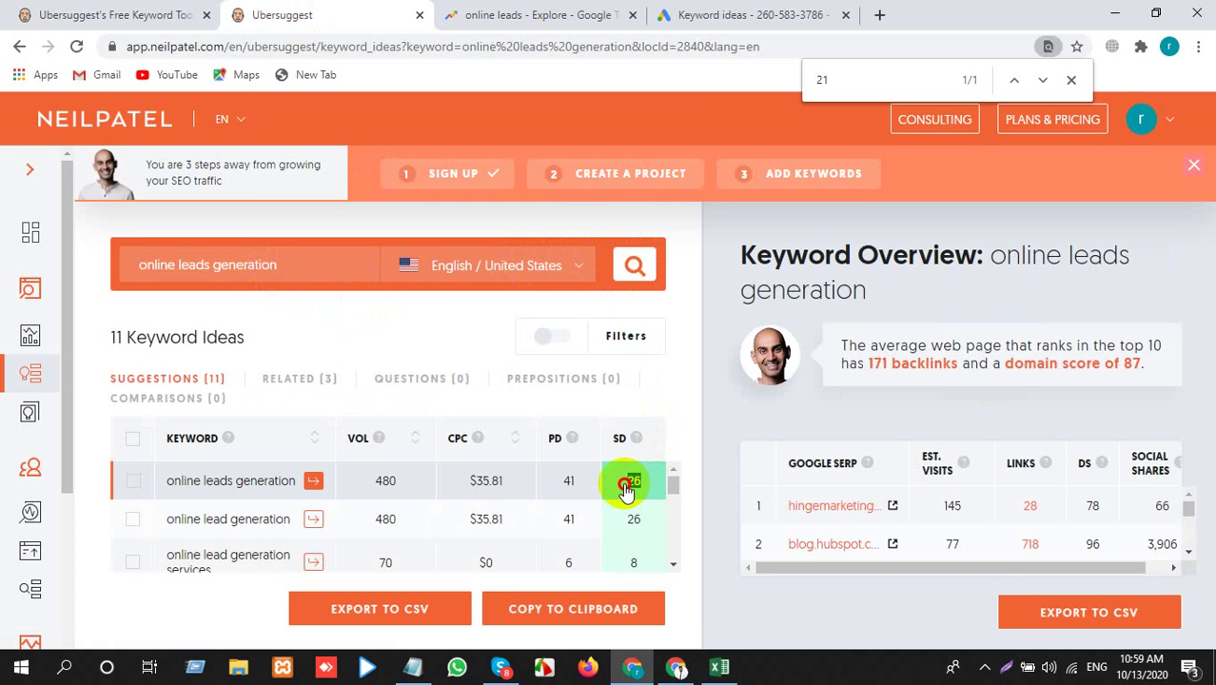
key("alt+Tab")
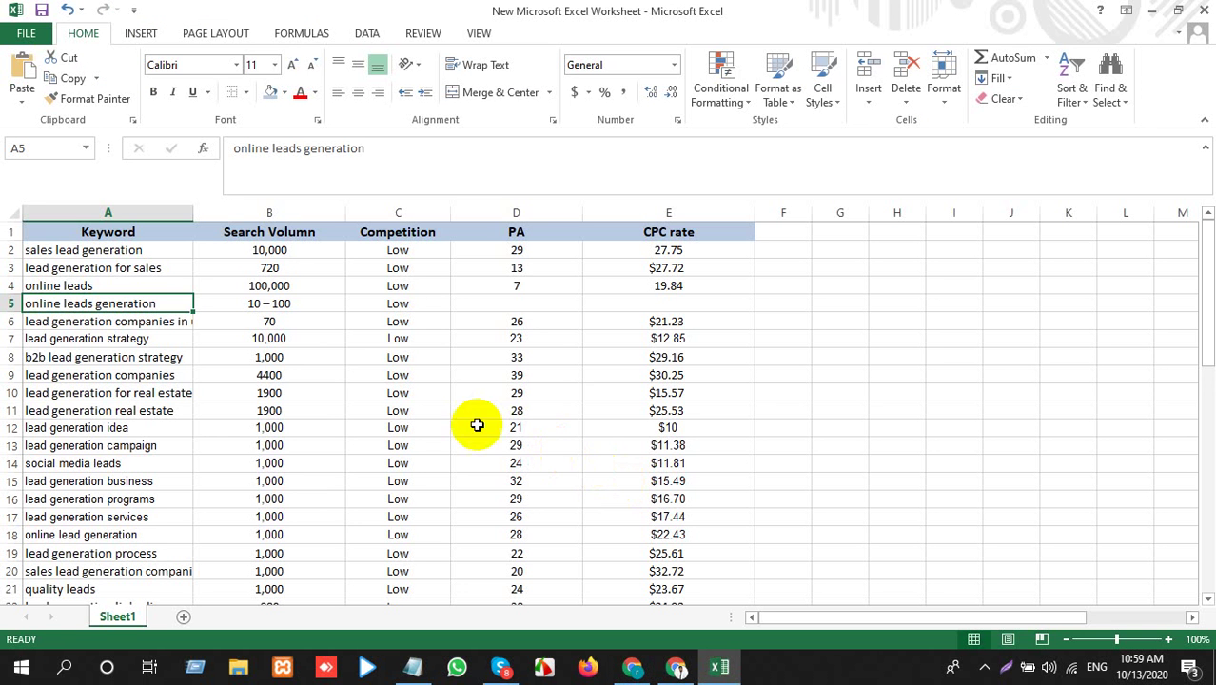
left_click(513, 302)
key("ctrl+v")
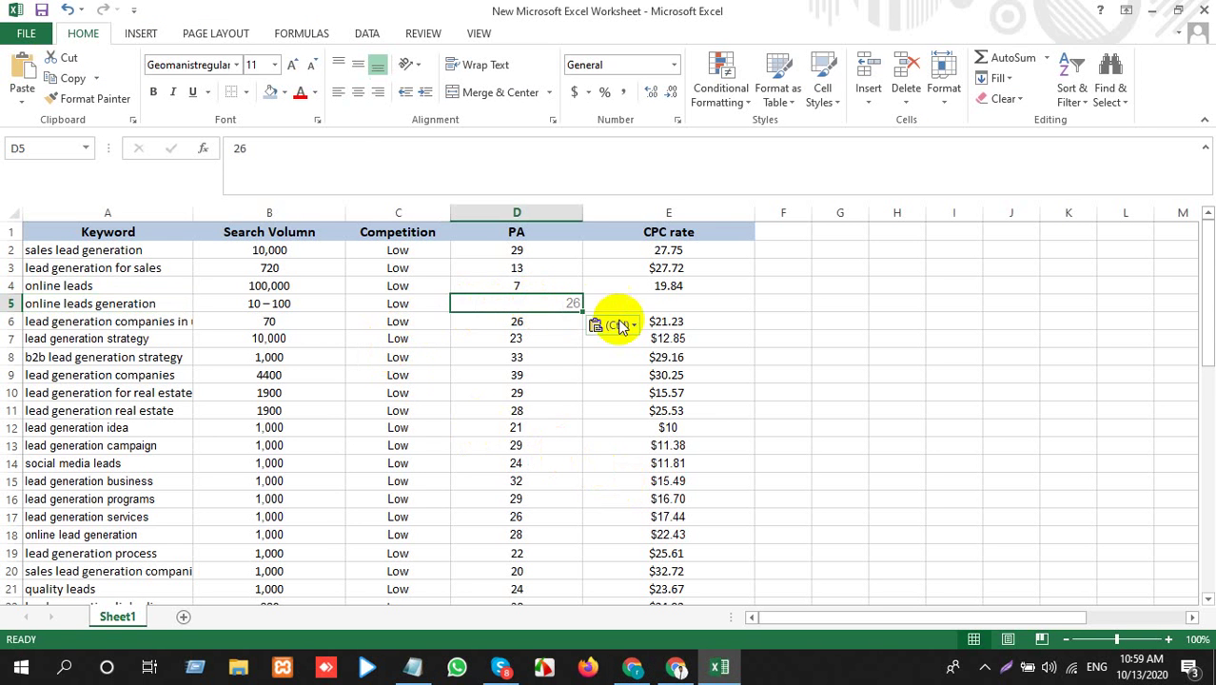
left_click(621, 323)
left_click(629, 369)
Copy the CPC of $35.81 for "online leads generation" from Ubersuggest into E5 in Excel, matching the destination formatting
key("alt+Tab")
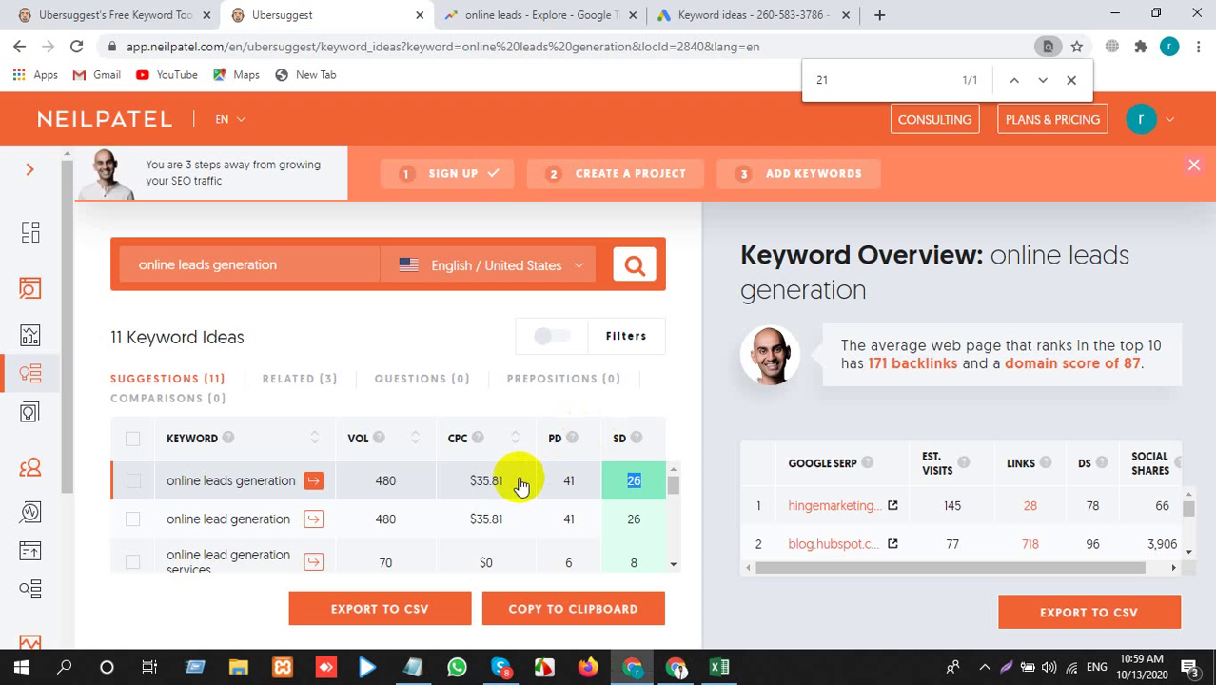
left_click_drag(513, 485, 470, 485)
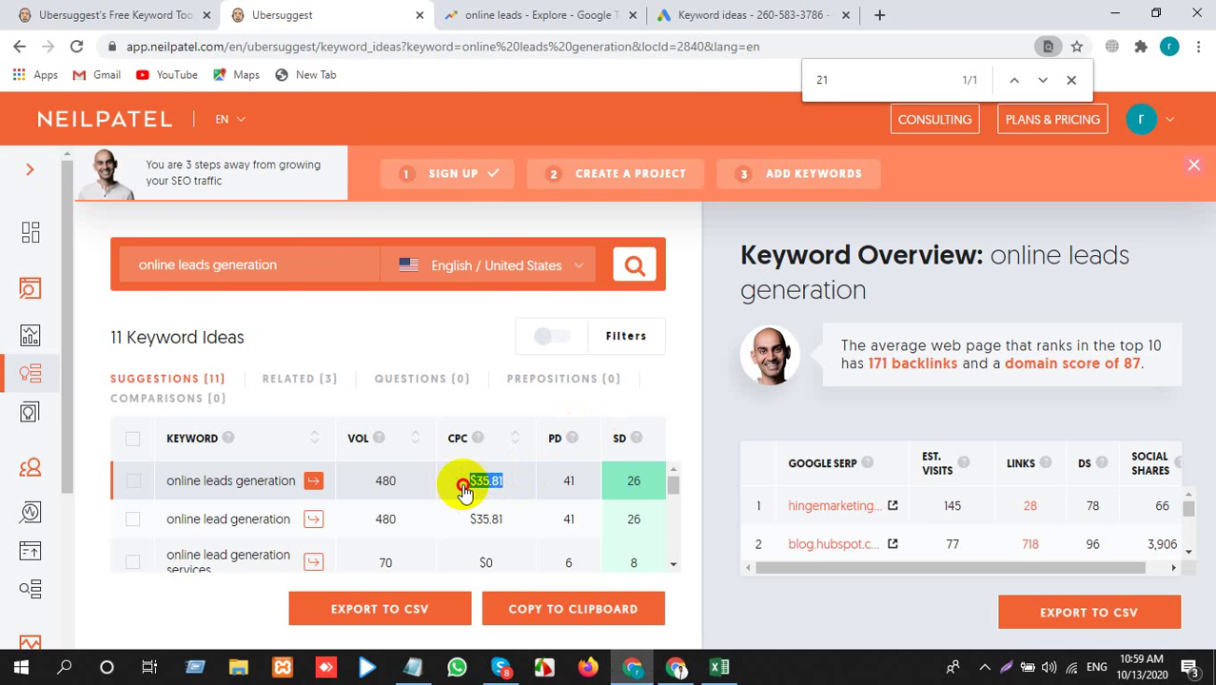
key("ctrl+c")
key("alt+Tab")
left_click(618, 304)
key("ctrl+v")
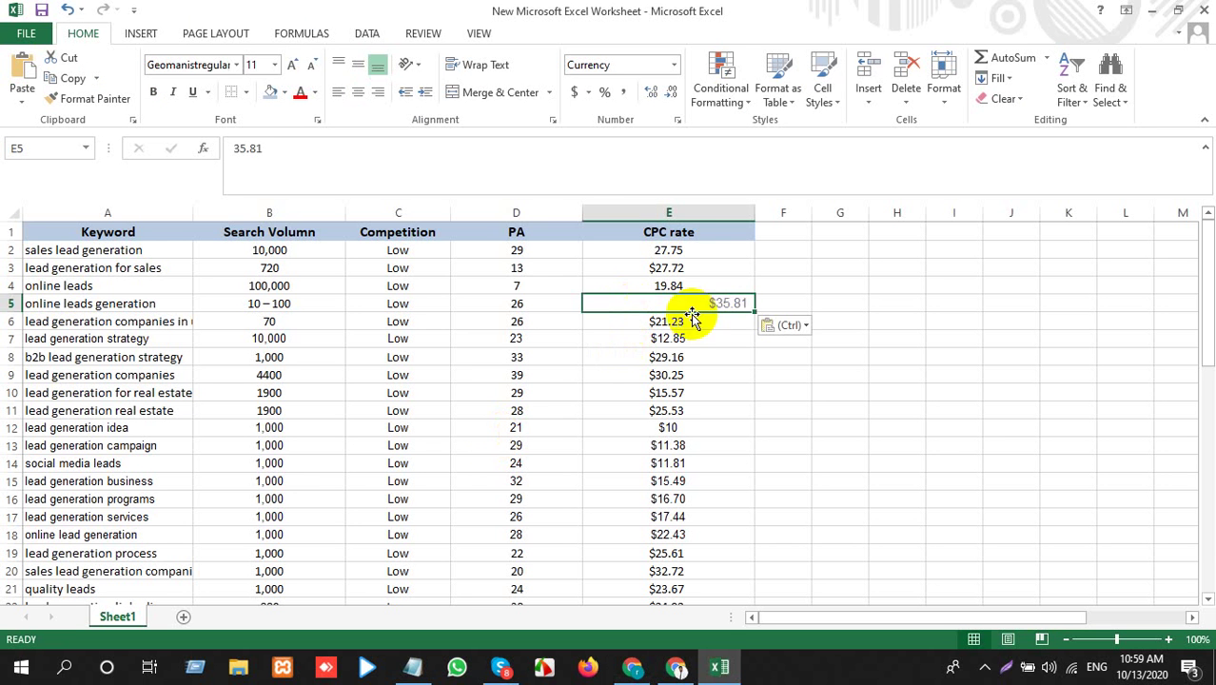
left_click(751, 317)
left_click(768, 322)
left_click(791, 369)
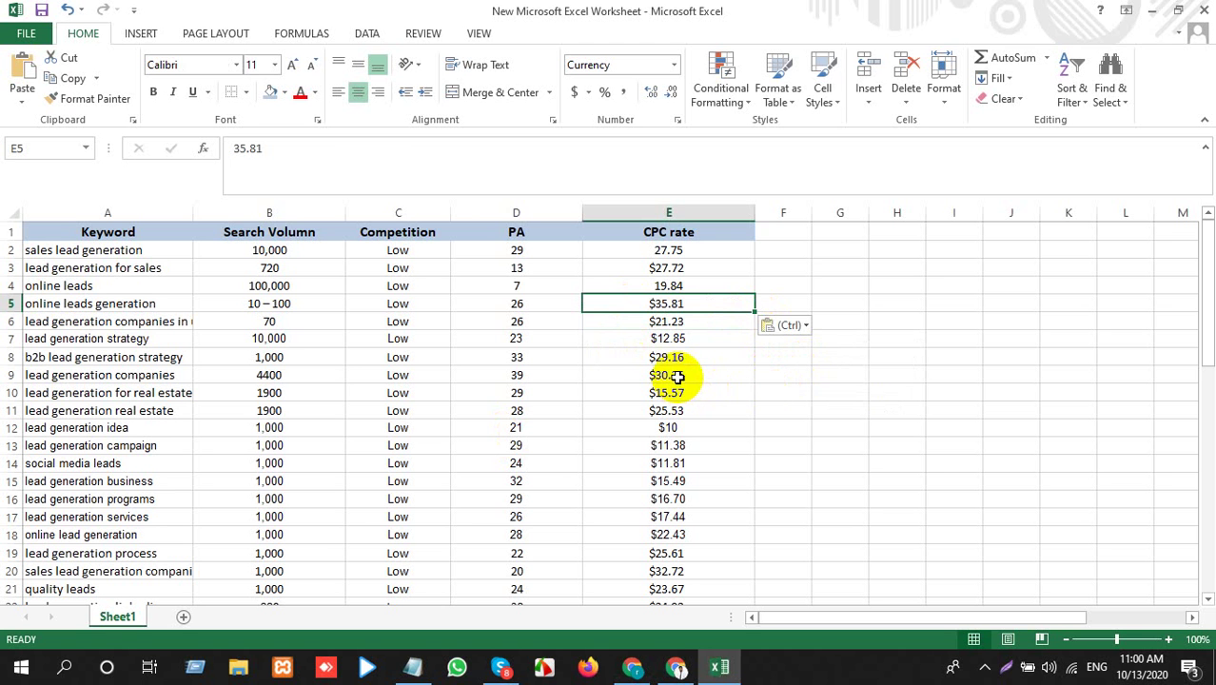
Switch to Keyword Planner and look through the "online leads" keyword ideas with their search volumes and competition
left_click(128, 306)
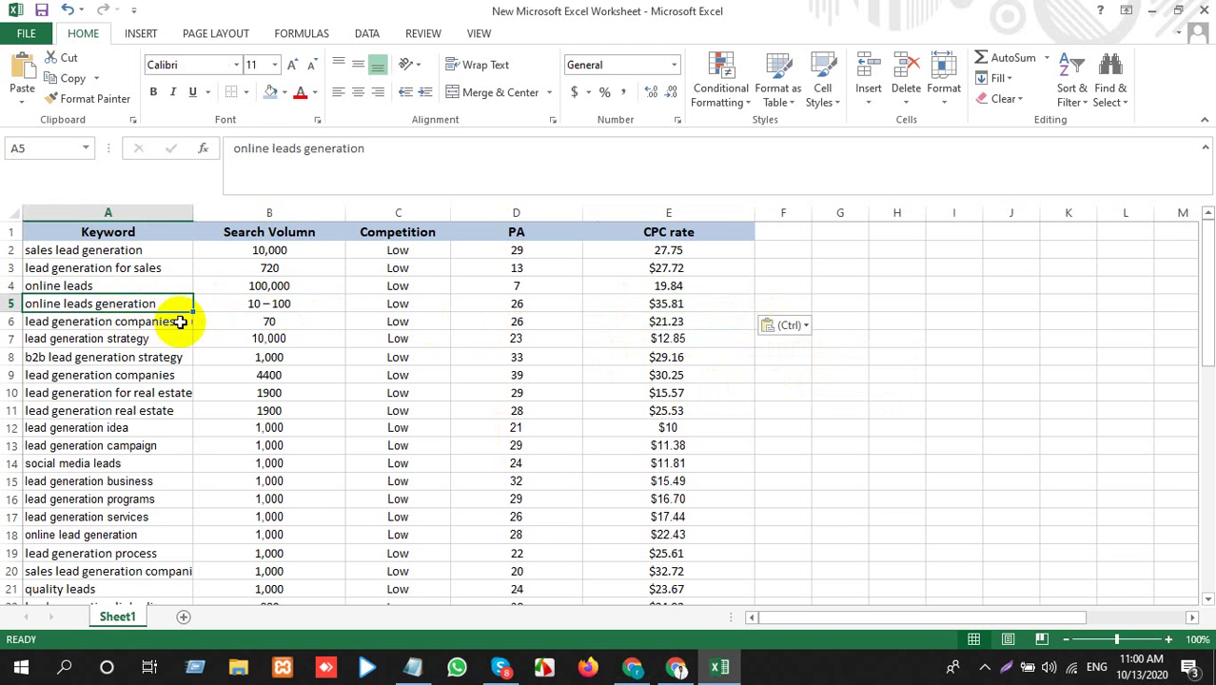
key("alt+Tab")
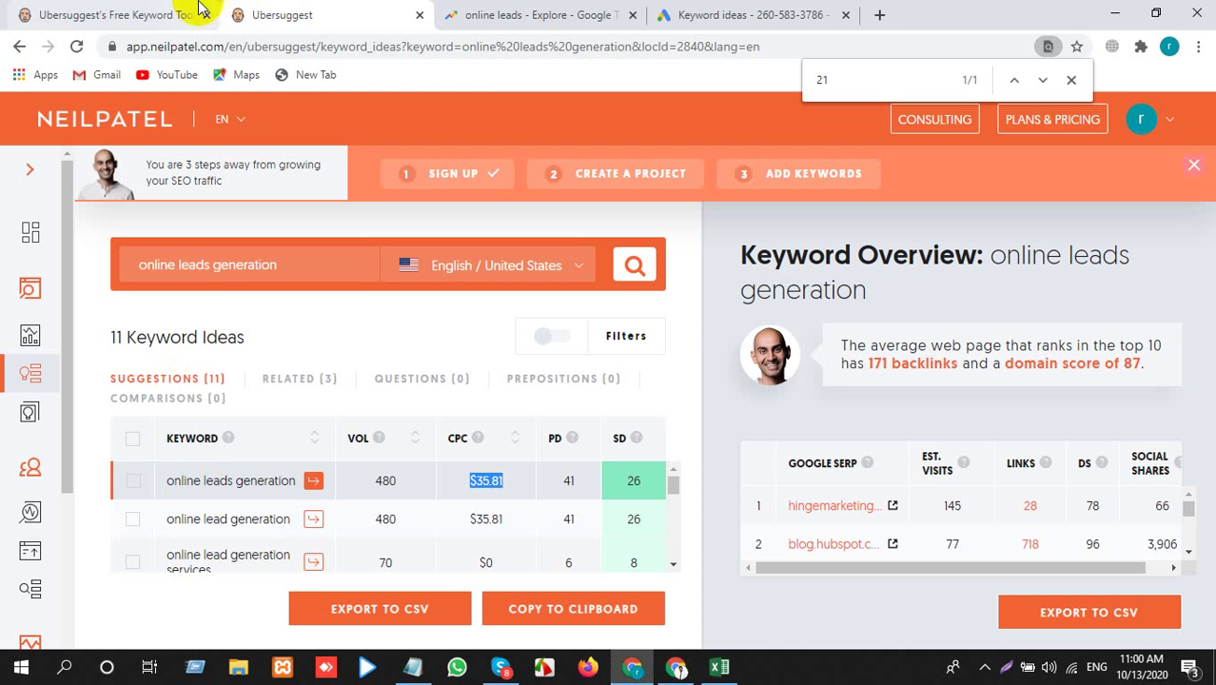
left_click(686, 11)
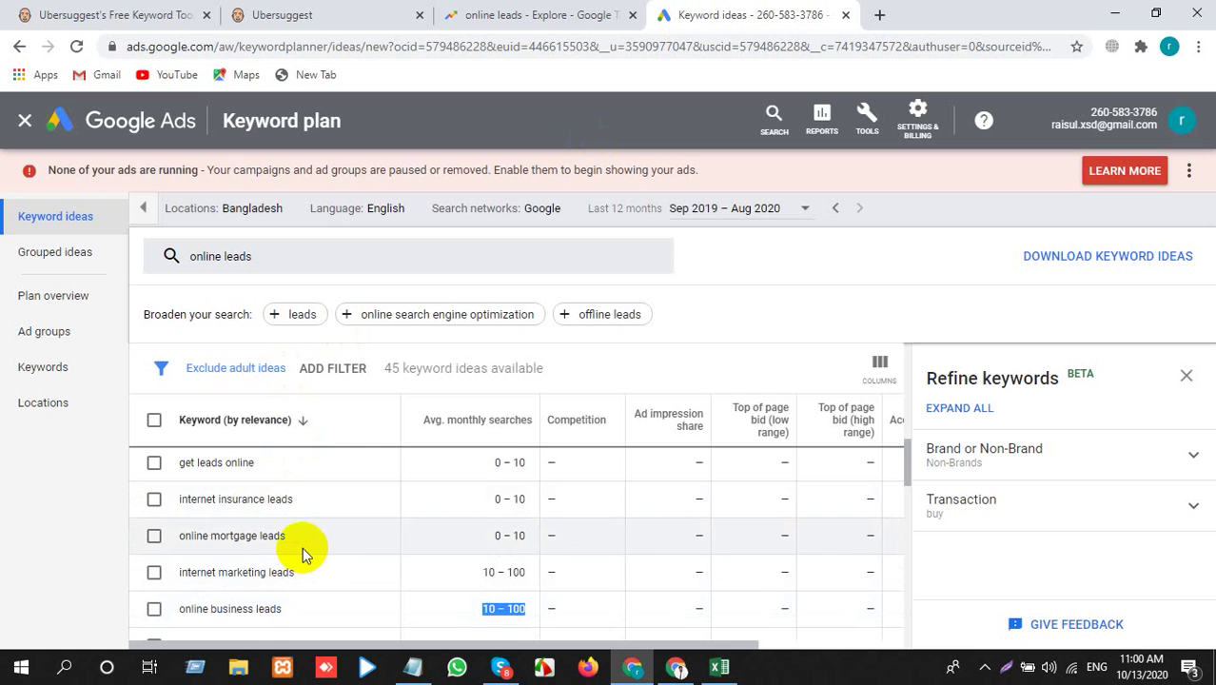
scroll(302, 546, "up", 2)
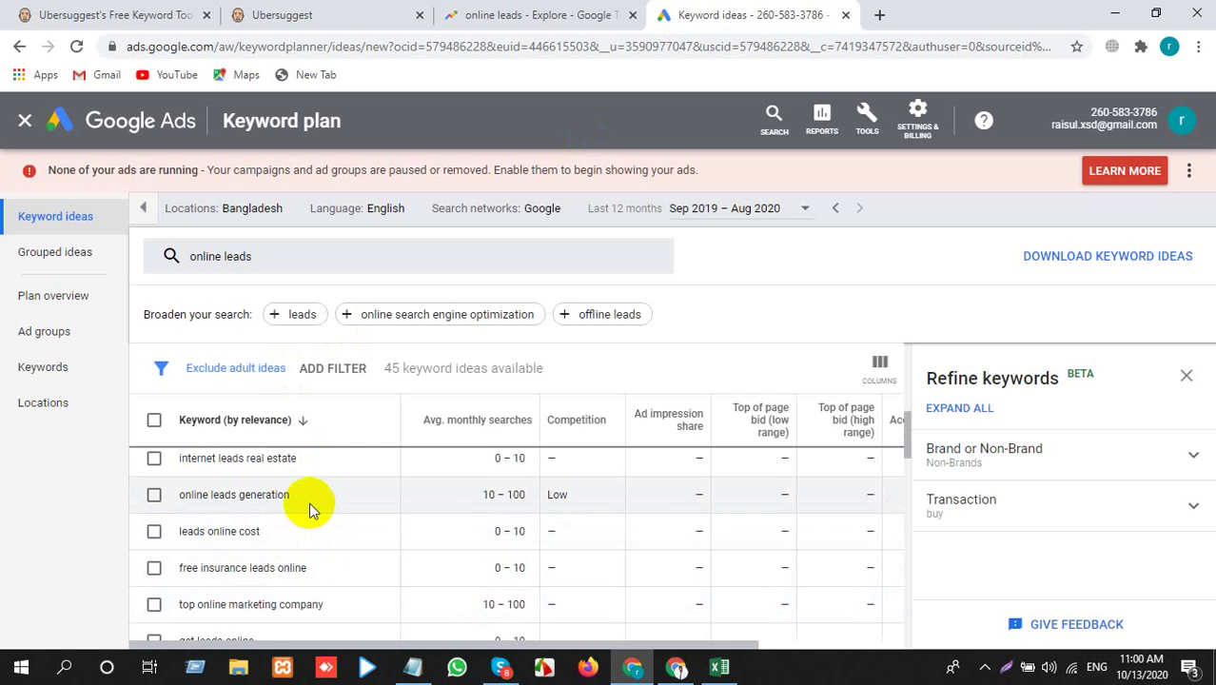
scroll(308, 504, "down", 1)
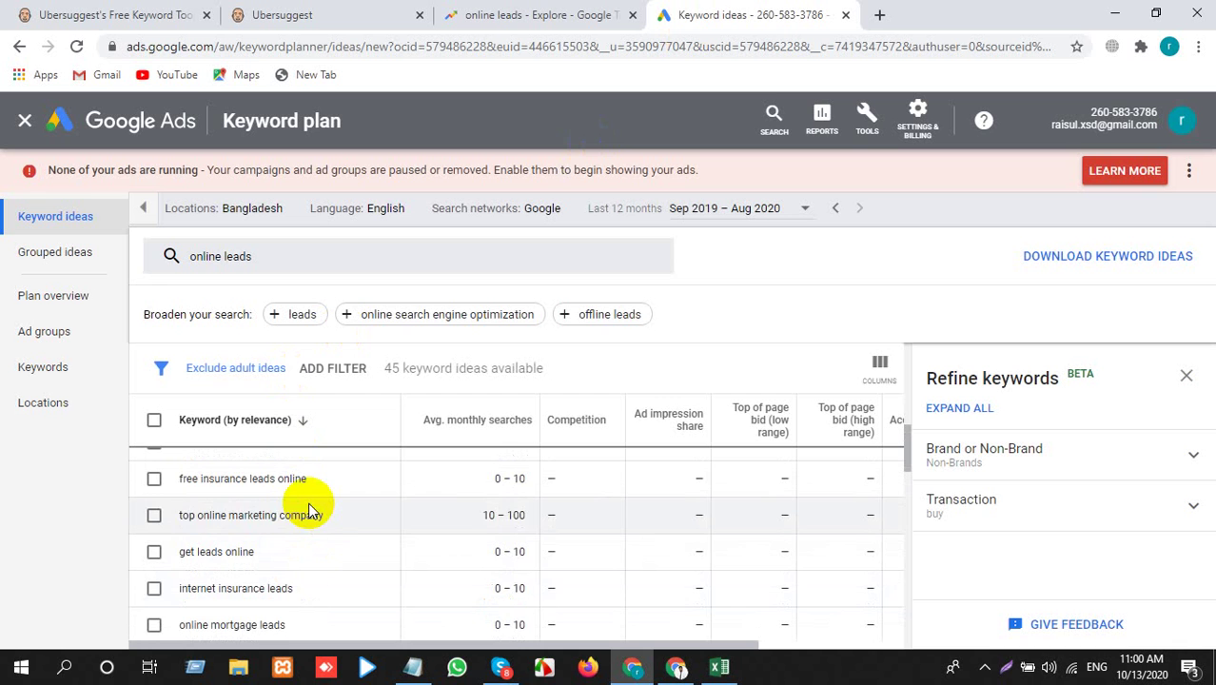
scroll(307, 507, "up", 1)
scroll(307, 505, "down", 3)
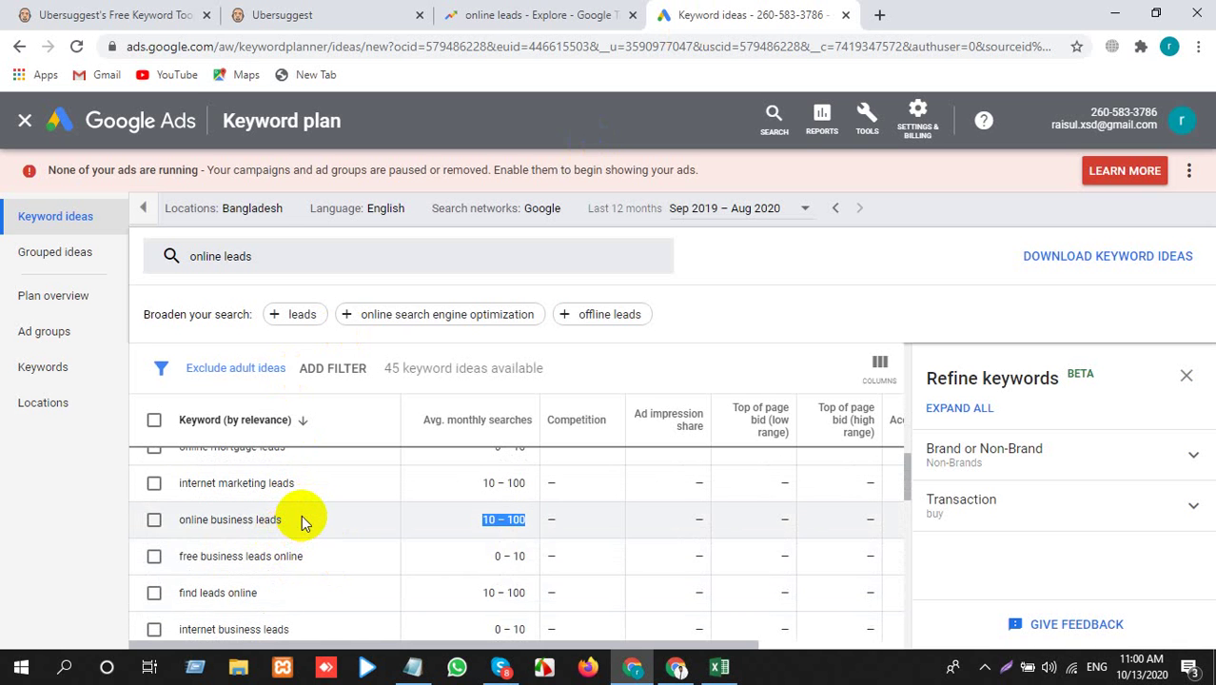
scroll(304, 522, "up", 2)
scroll(304, 522, "down", 3)
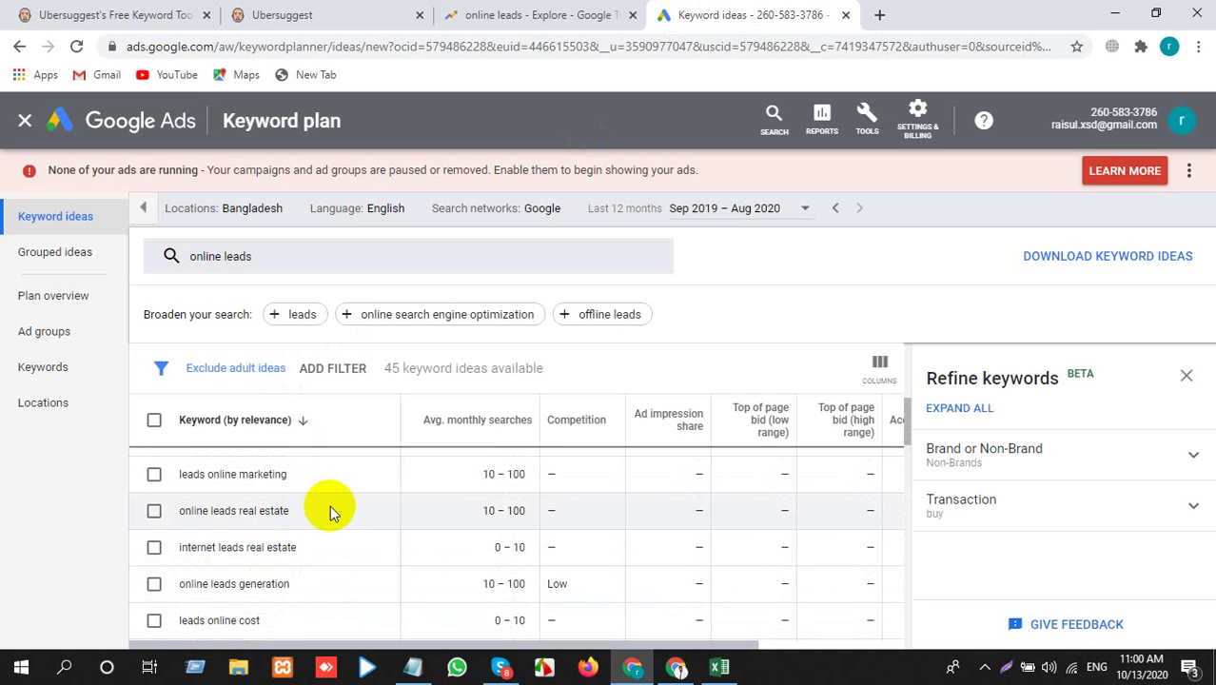
scroll(329, 505, "up", 1)
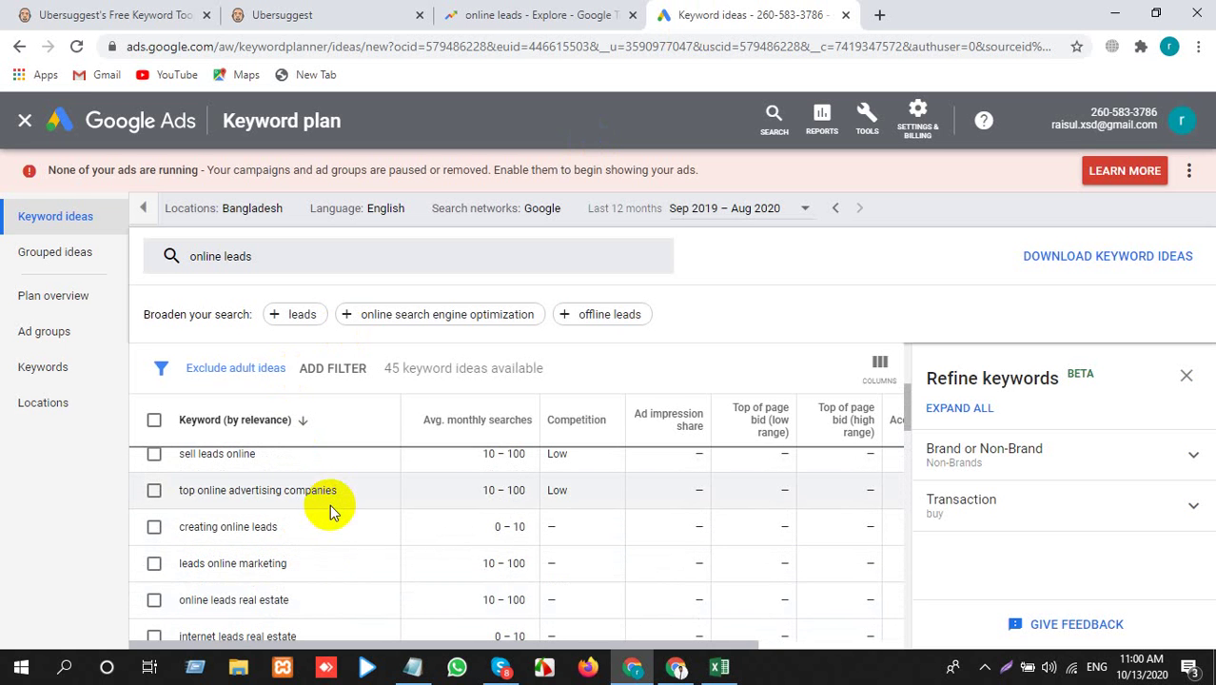
scroll(329, 510, "up", 1)
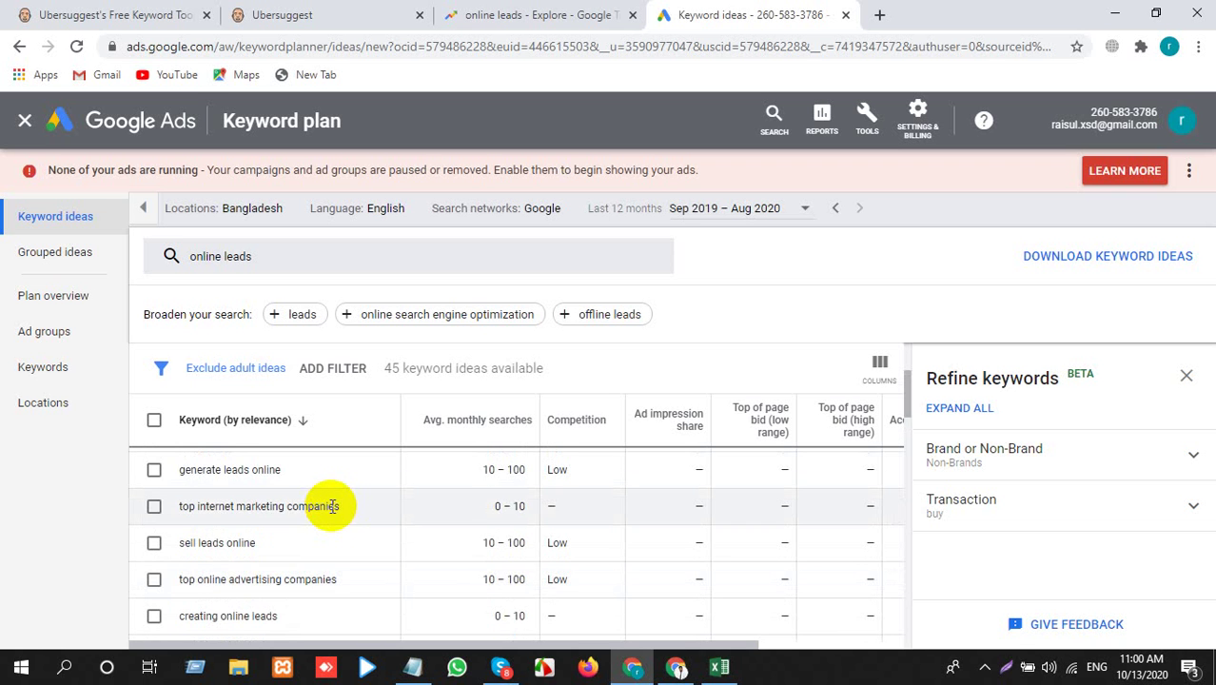
scroll(347, 511, "up", 1)
scroll(357, 514, "up", 1)
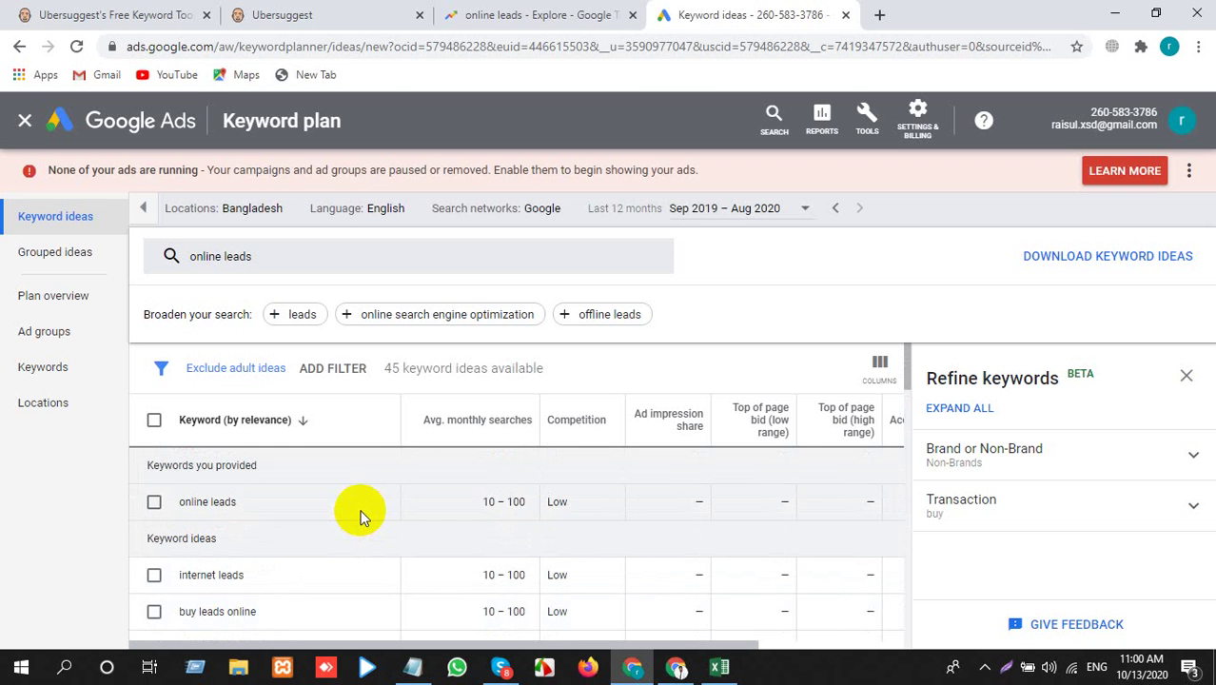
Look up the United States search interest for "online leads generation" in Google Trends
key("alt+Tab")
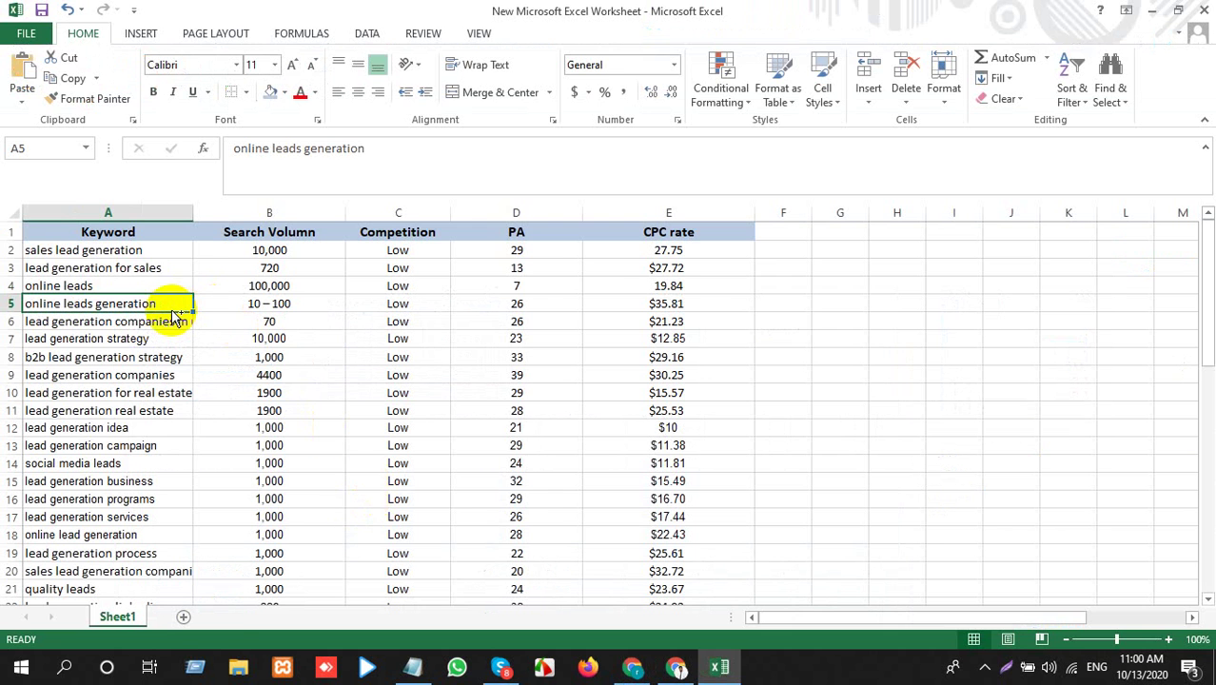
key("alt+Tab")
left_click(304, 14)
left_click(477, 13)
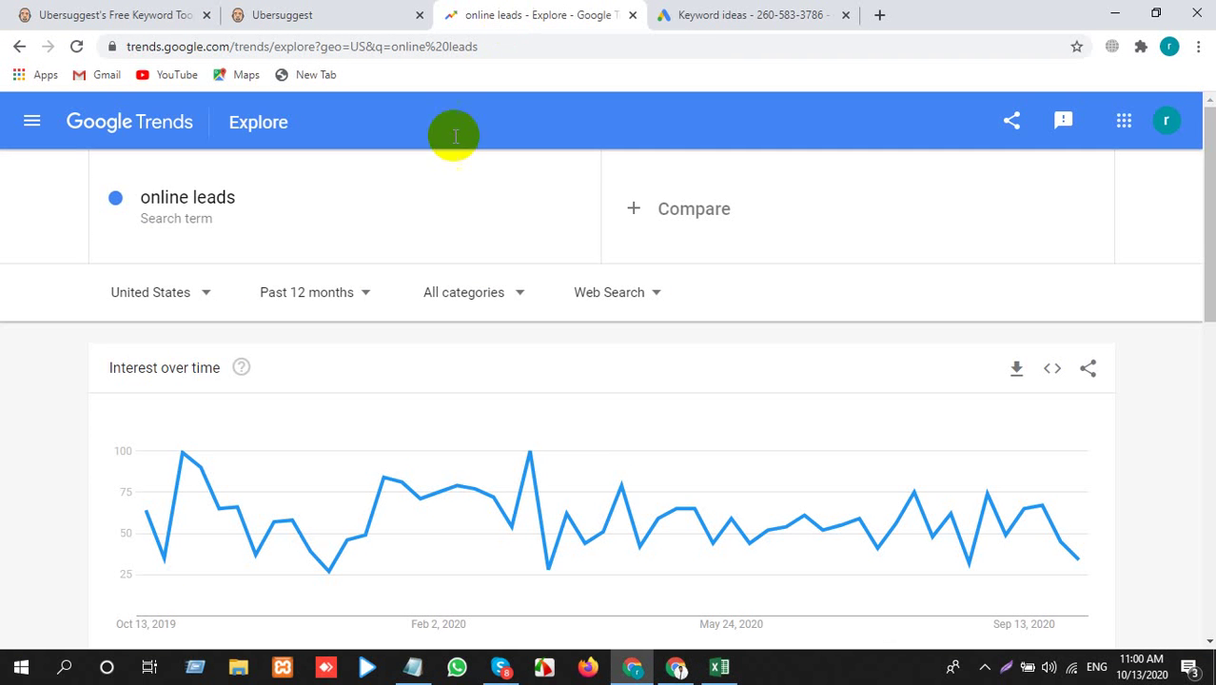
left_click(306, 222)
left_click(306, 222)
type("generation")
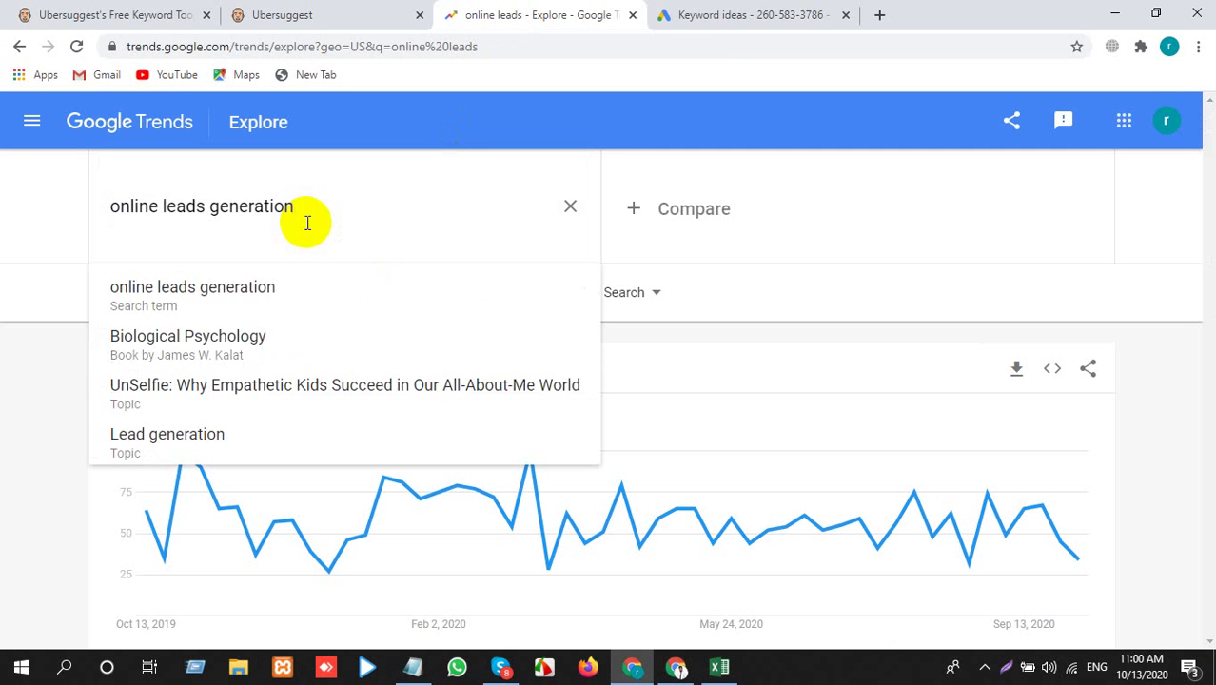
key("Return")
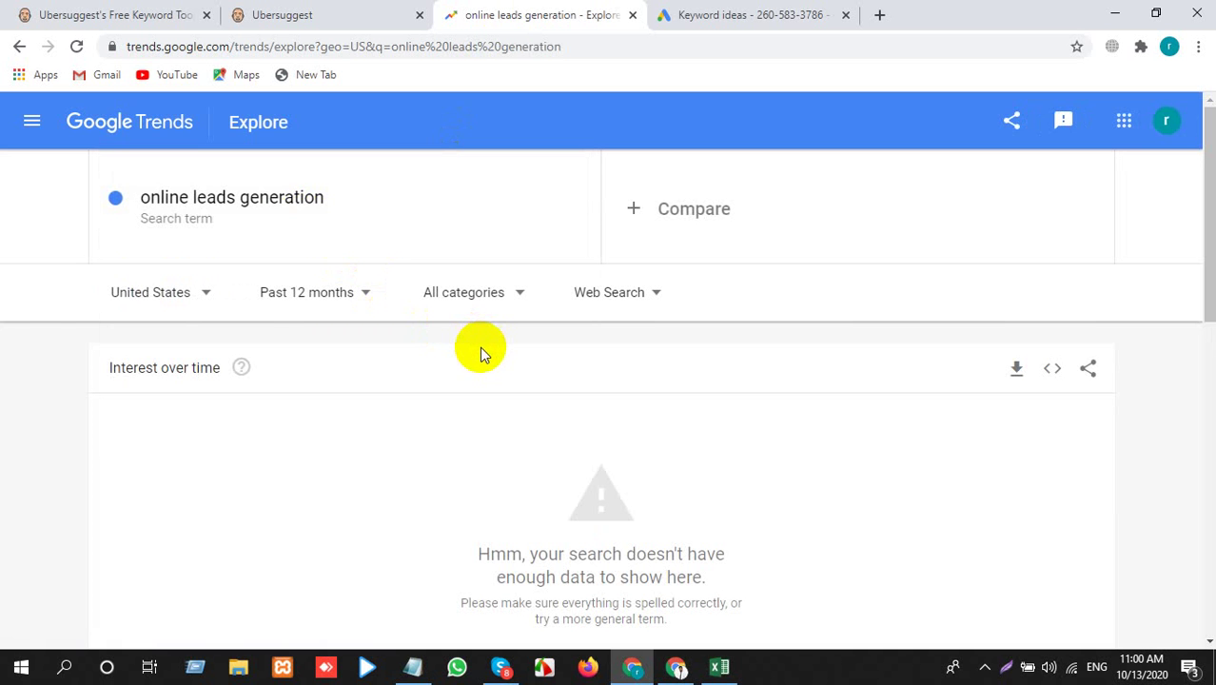
Switch to Excel and delete the "online leads generation" row from the keyword list
key("alt+Tab")
left_click(11, 303)
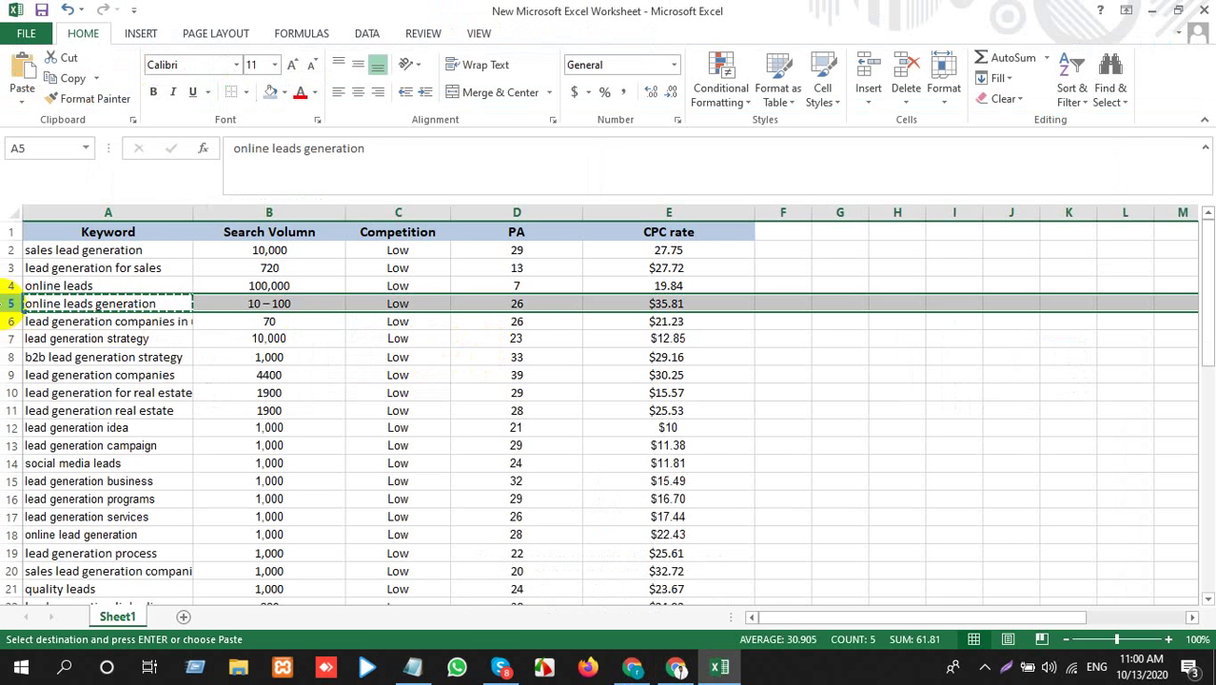
key("ctrl+minus")
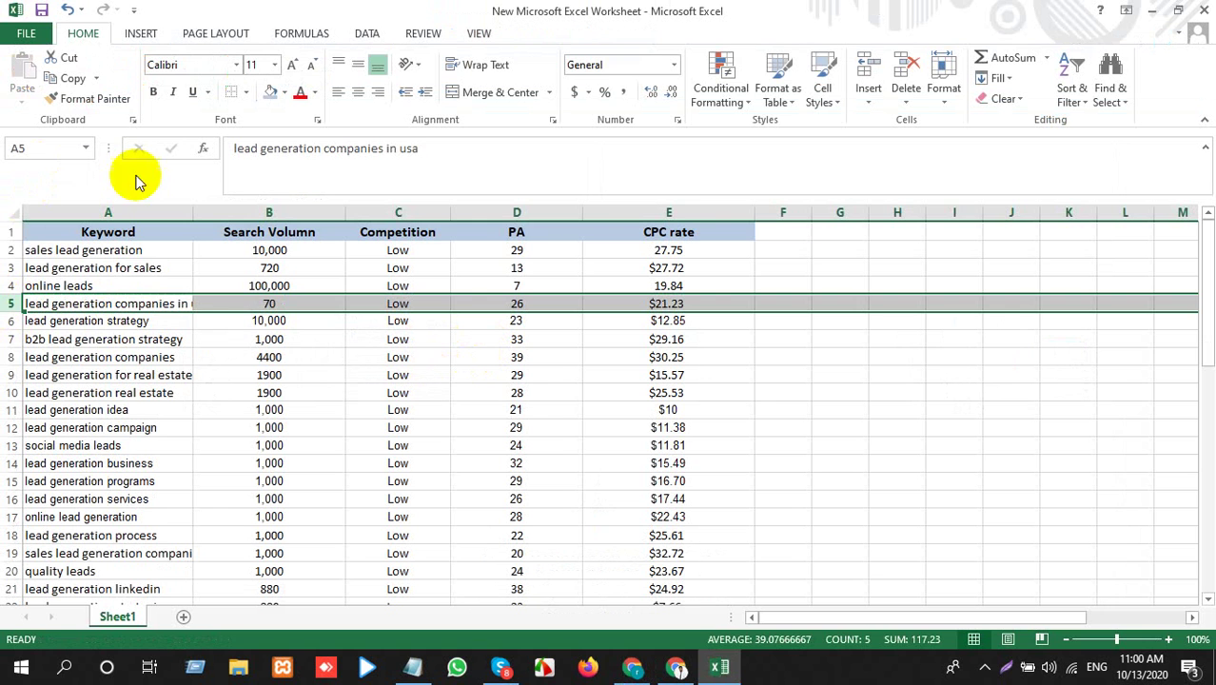
Copy the keyword "online leads" from A4 and look up its United States search interest in Google Trends
left_click(138, 288)
key("ctrl+c")
key("alt+Tab")
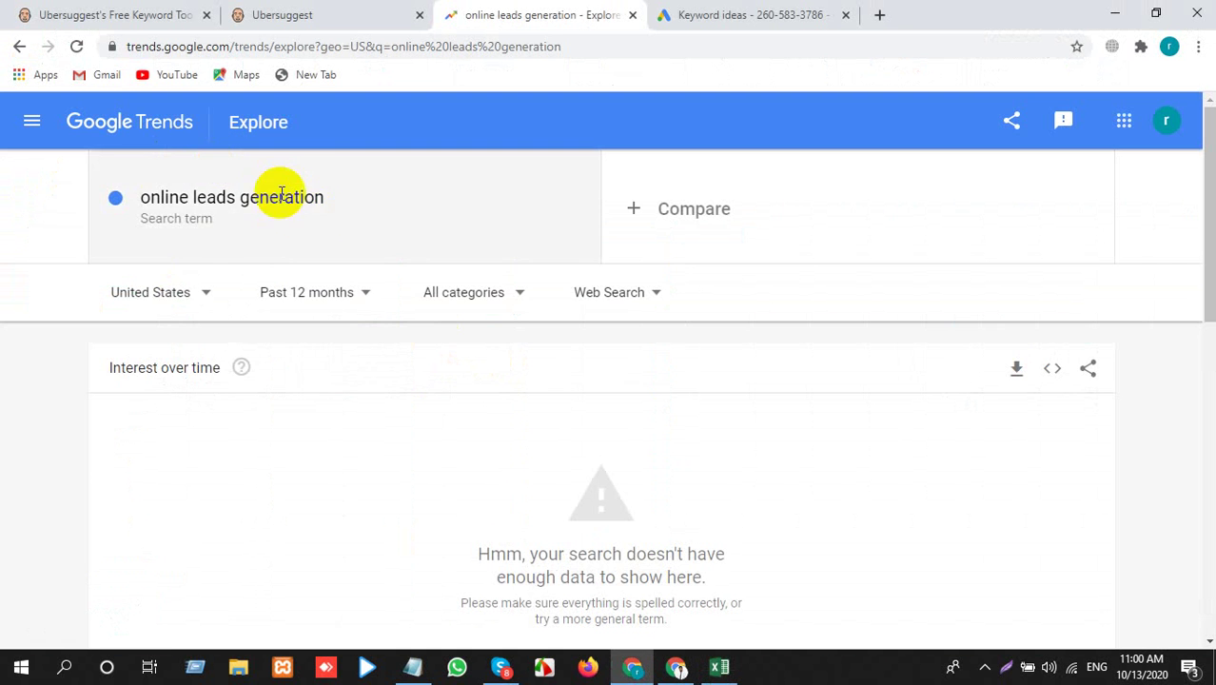
left_click(319, 187)
key("ctrl+v")
key("Return")
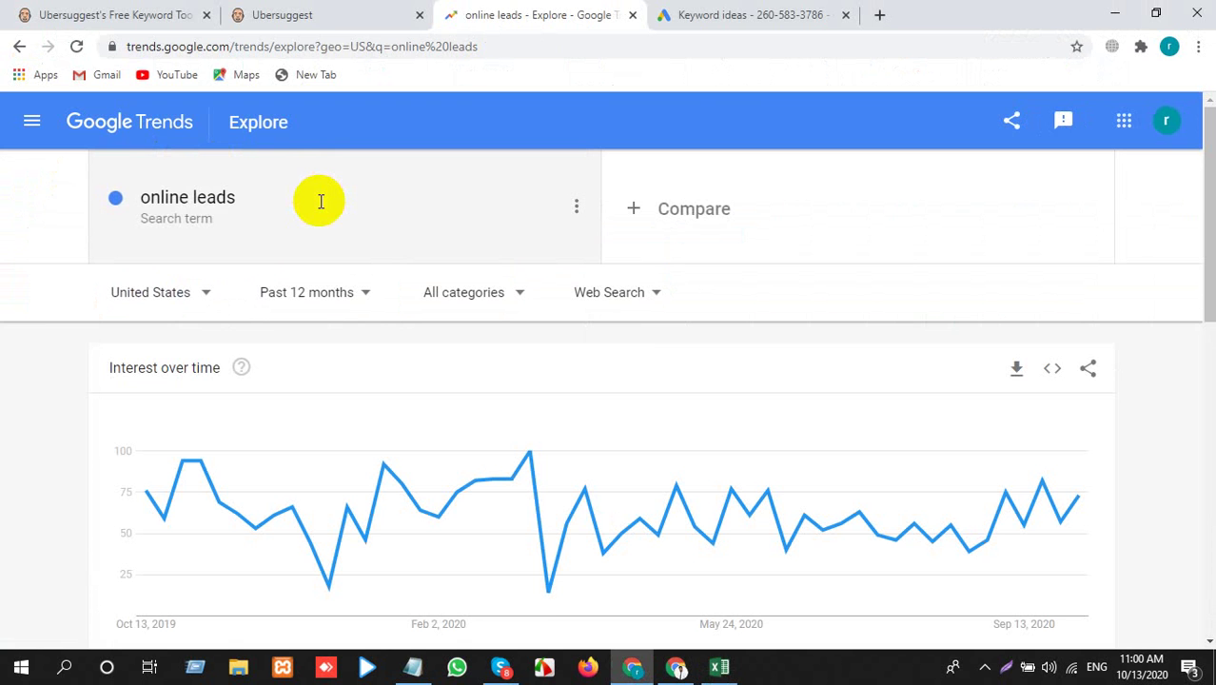
Copy "lead generation companies in usa" from A5 in Excel and look up its search interest in Google Trends
key("alt+Tab")
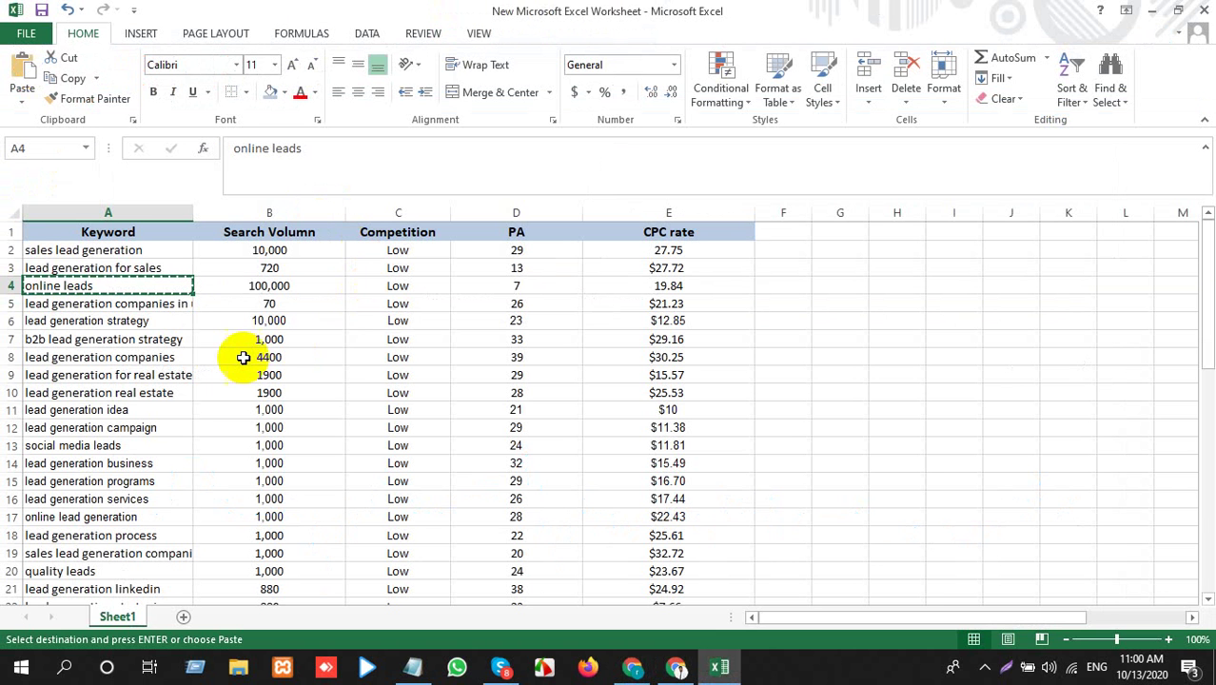
left_click(141, 303)
key("ctrl+c")
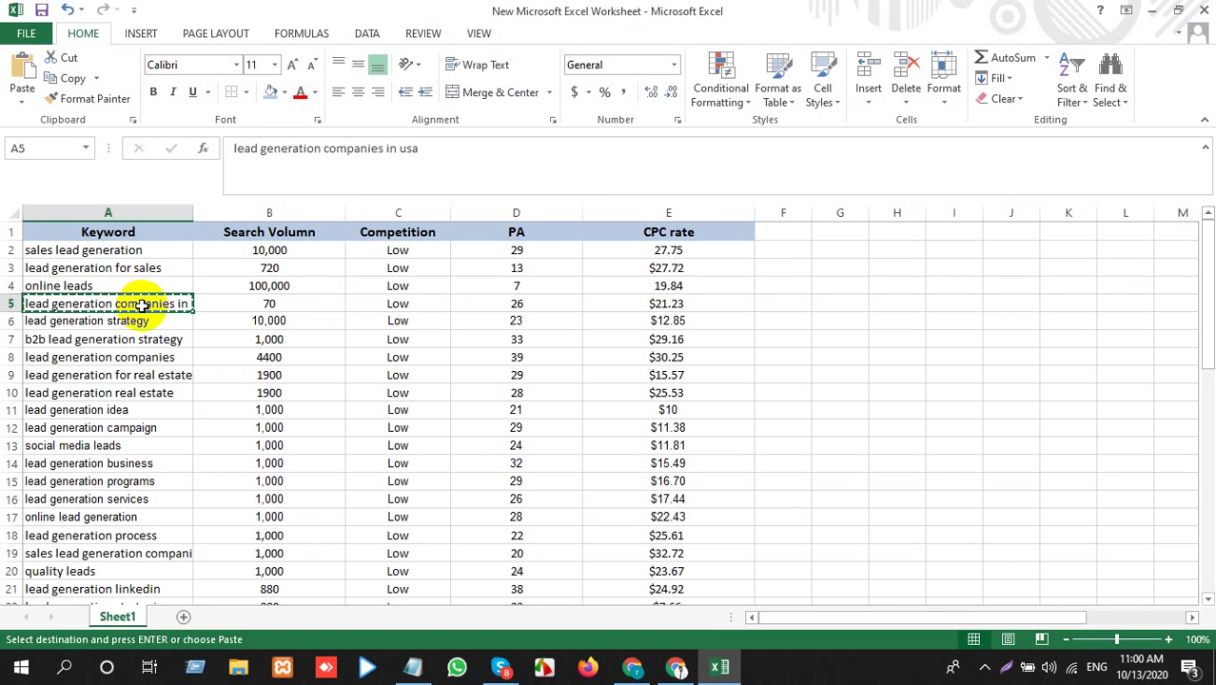
key("alt+Tab")
left_click(271, 217)
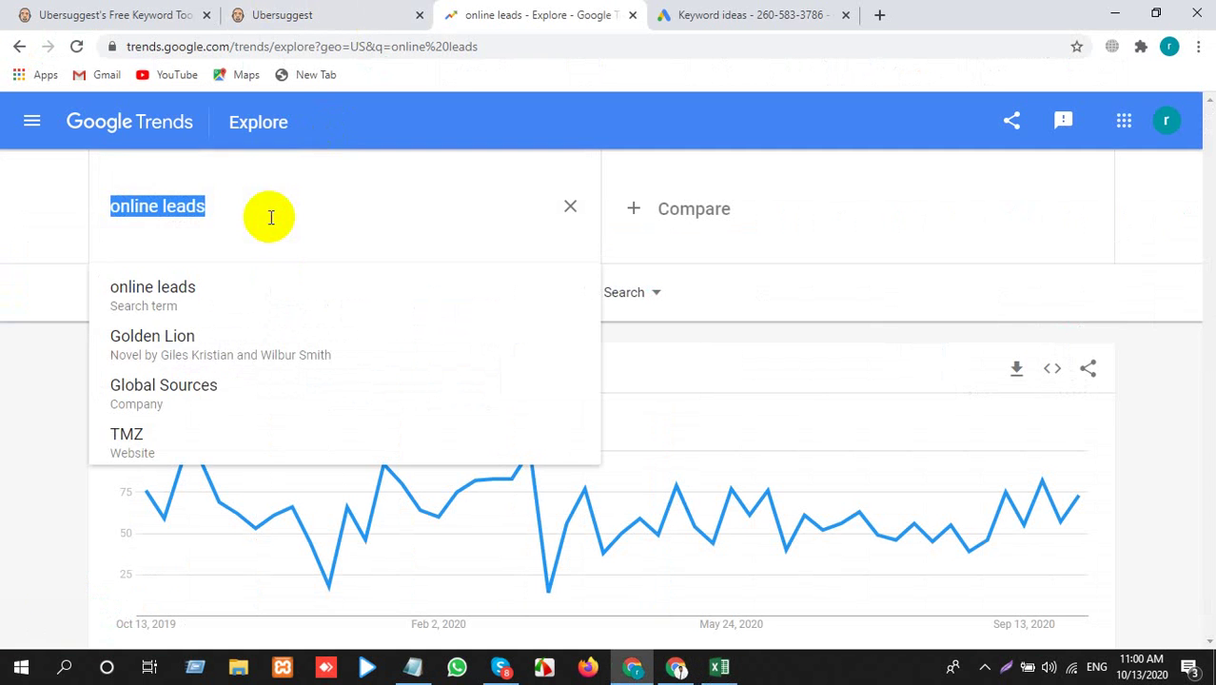
key("ctrl+v")
key("Return")
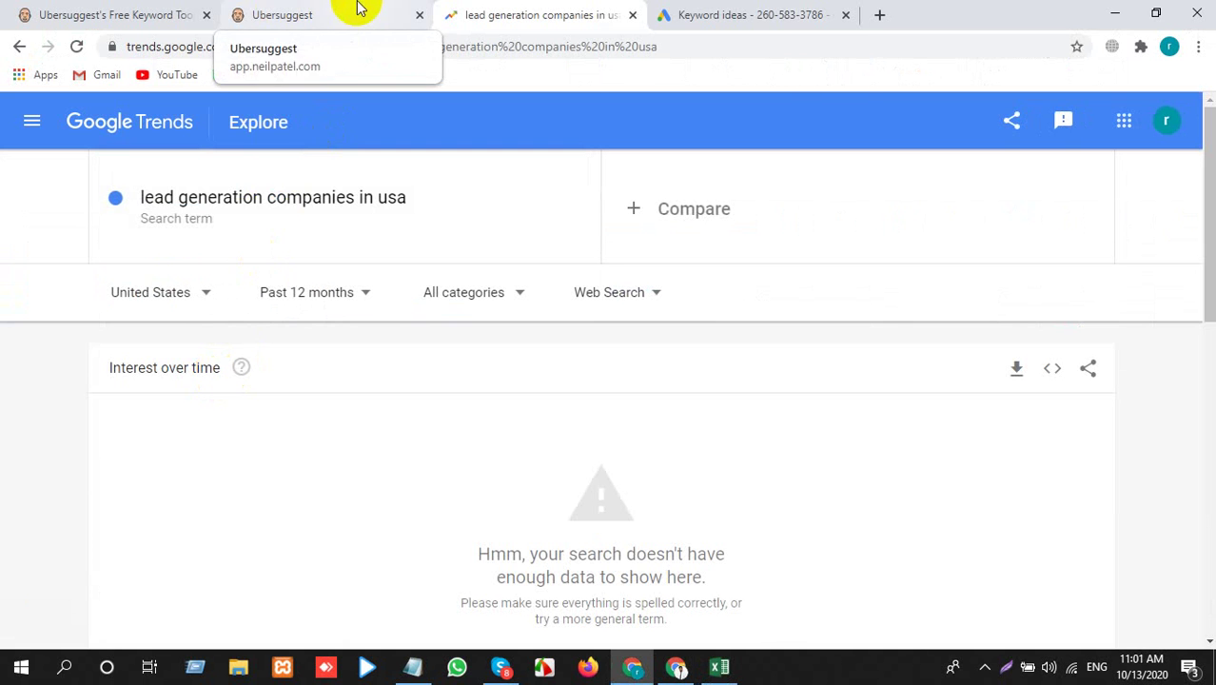
Search Keyword Planner for "lead generation companies in usa" and look through the keyword ideas with their search volumes and competition
left_click(742, 14)
left_click(266, 266)
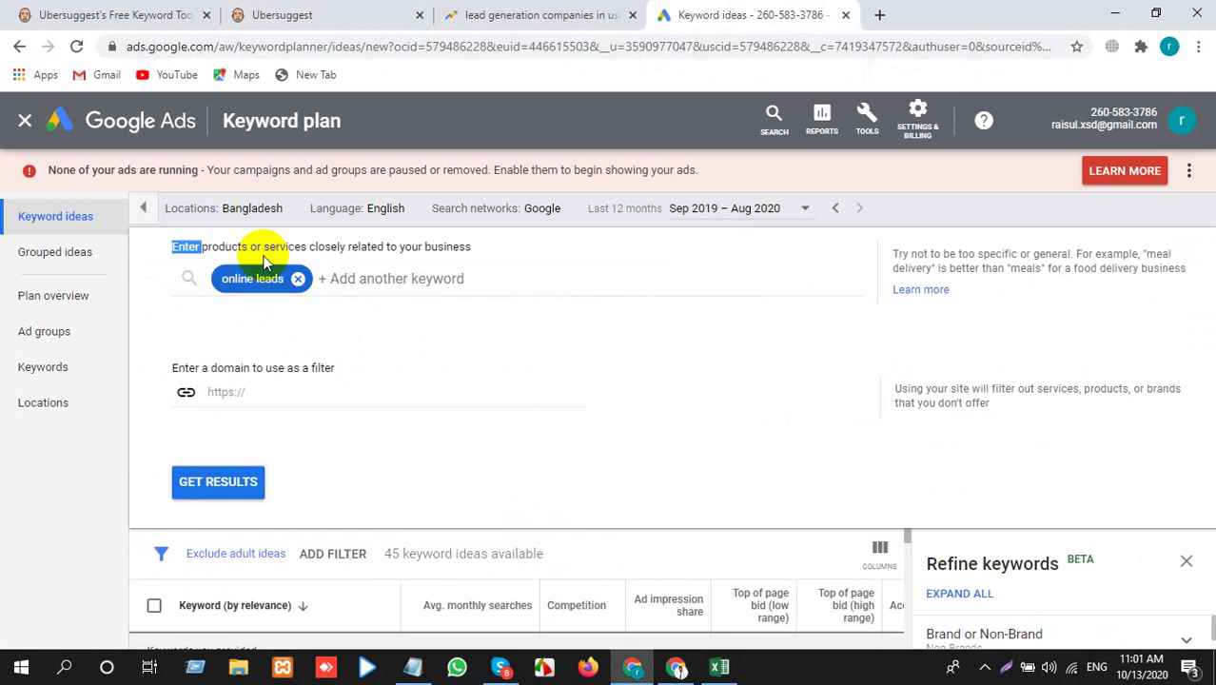
left_click(298, 344)
key("ctrl+v")
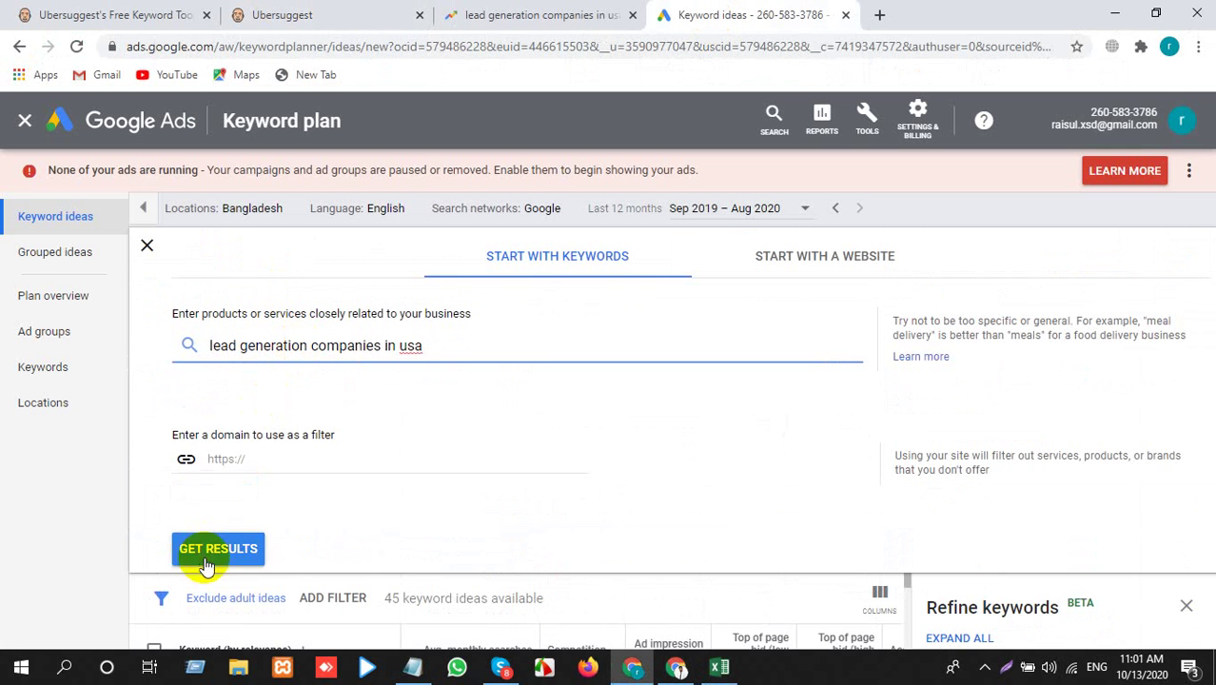
left_click(217, 547)
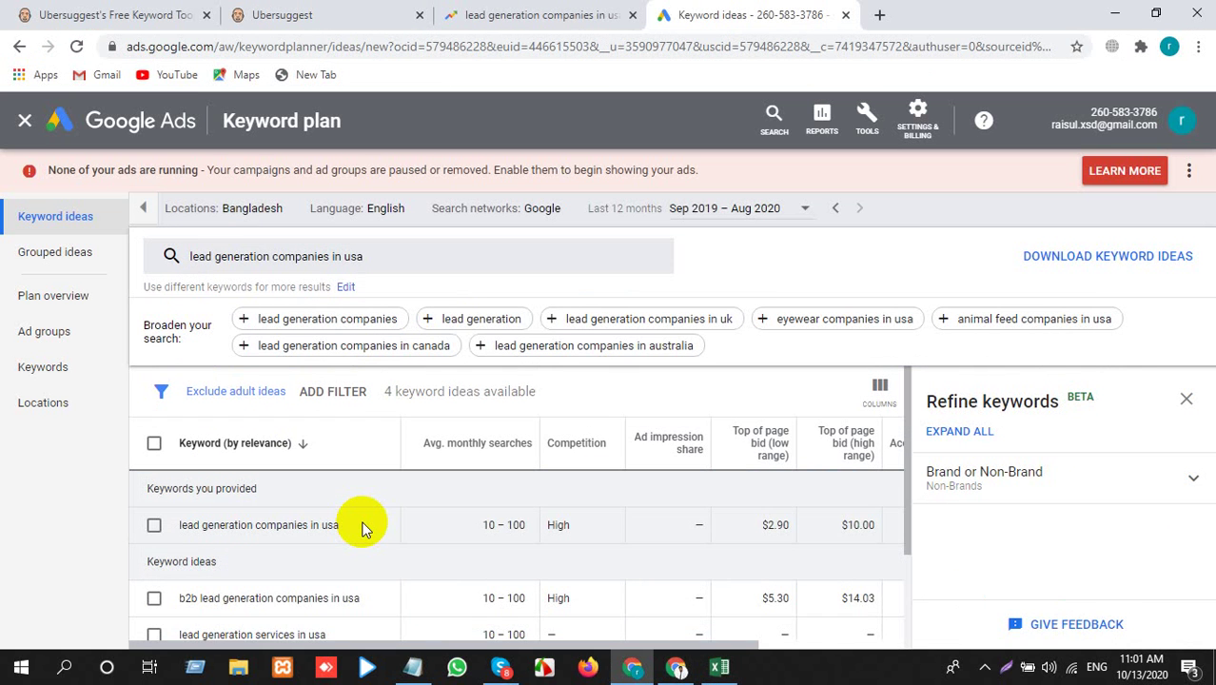
scroll(363, 528, "down", 1)
scroll(361, 525, "down", 1)
scroll(491, 524, "up", 1)
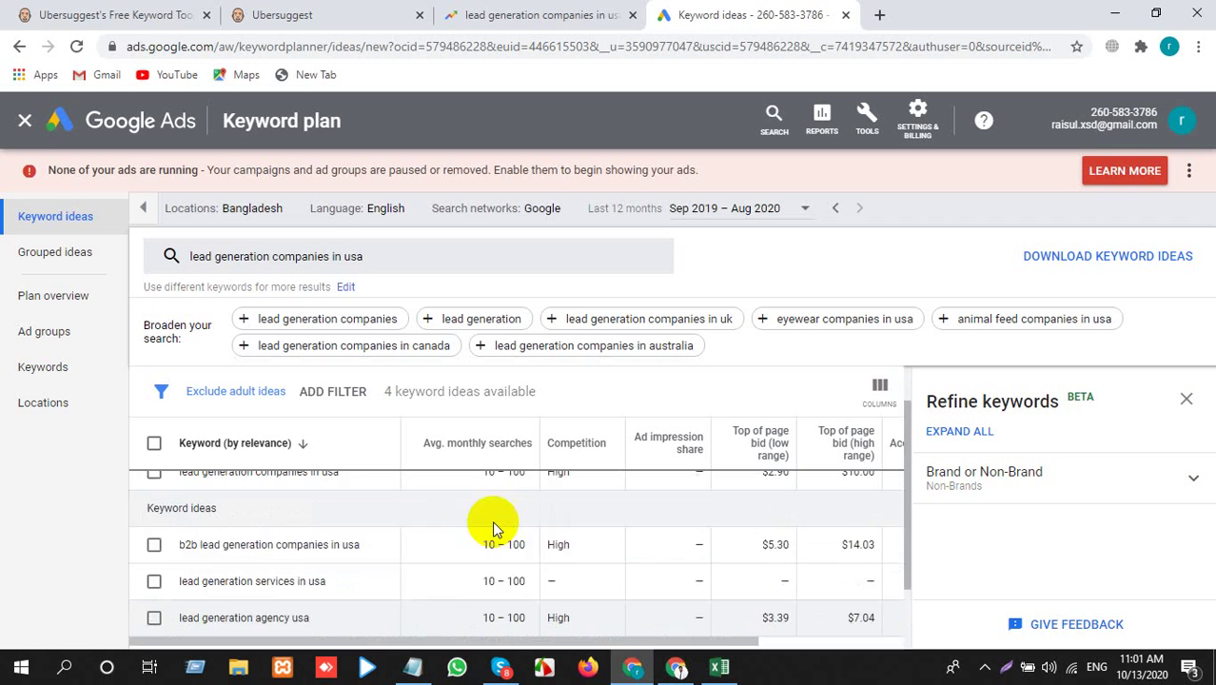
scroll(493, 529, "down", 1)
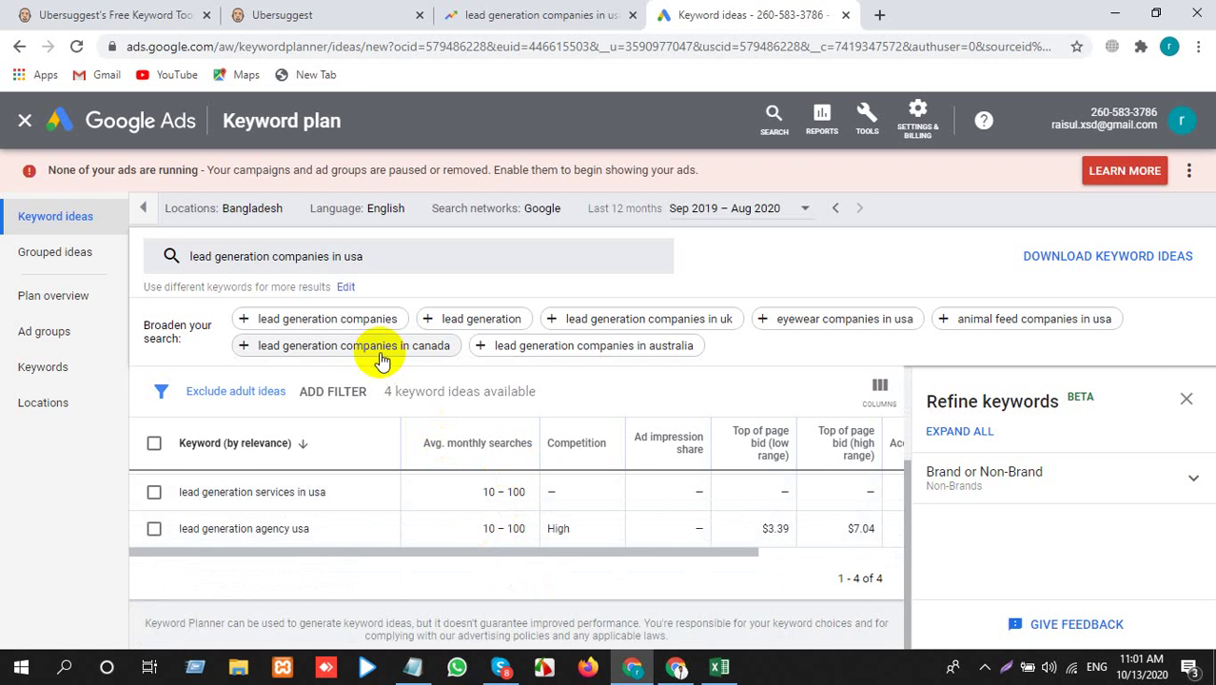
Switch to Excel and delete the "lead generation companies in usa" row from the keyword list
key("alt+Tab")
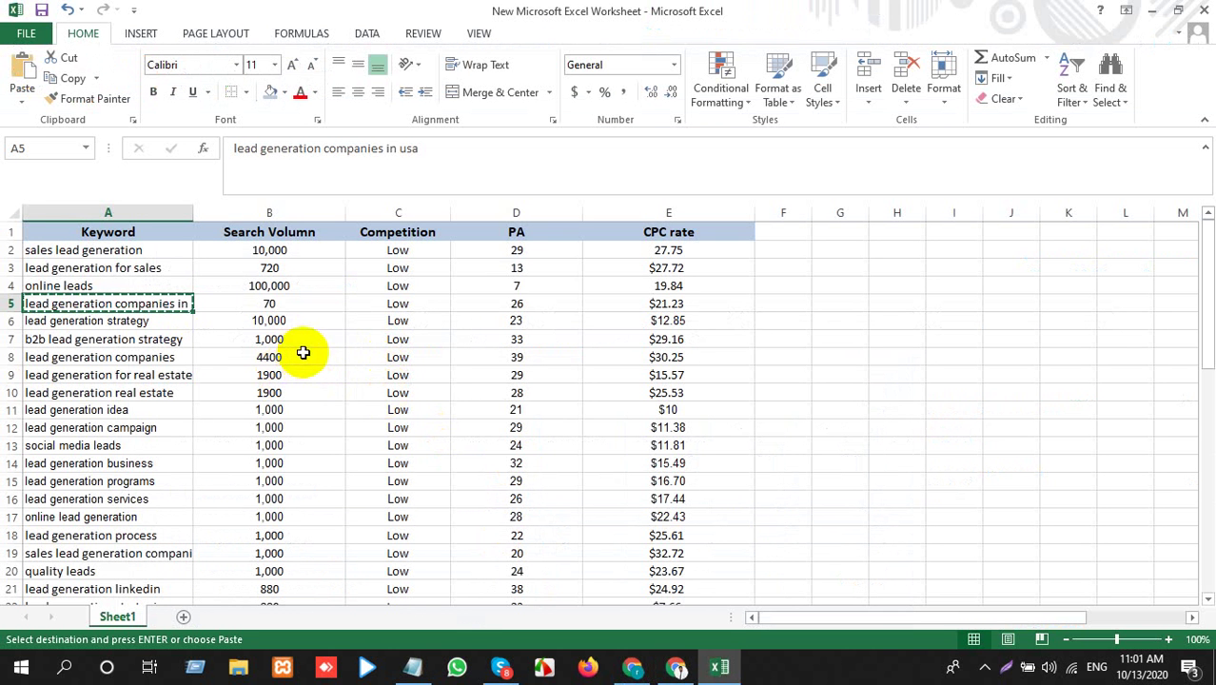
left_click(7, 304)
key("ctrl+minus")
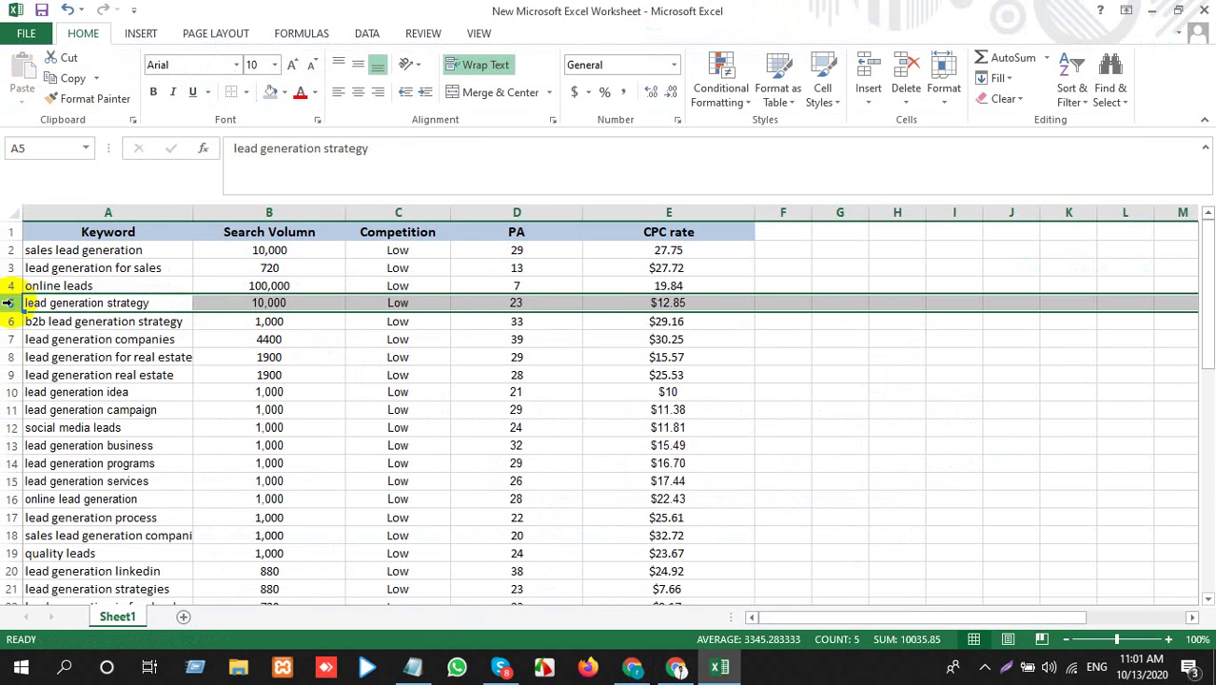
Copy "lead generation strategy" from A5 and search for it in Ubersuggest for English / United States
left_click(142, 299)
key("ctrl+c")
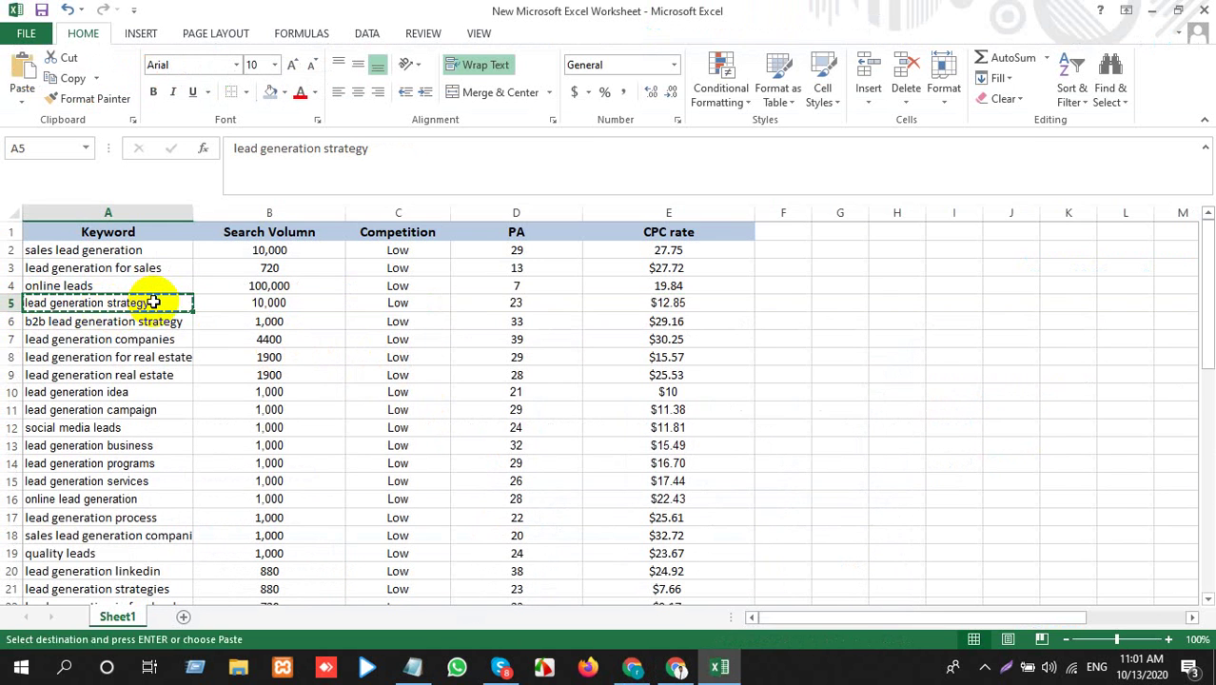
key("alt+Tab")
left_click(347, 28)
left_click(300, 255)
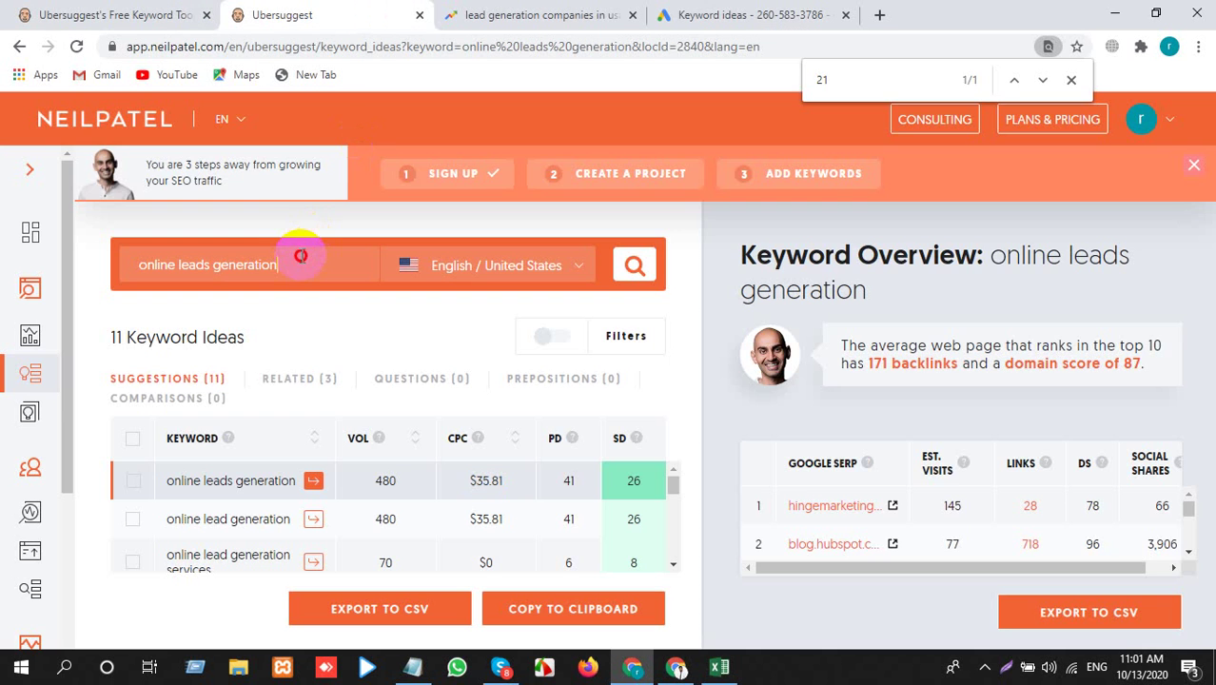
key("ctrl+v")
key("Return")
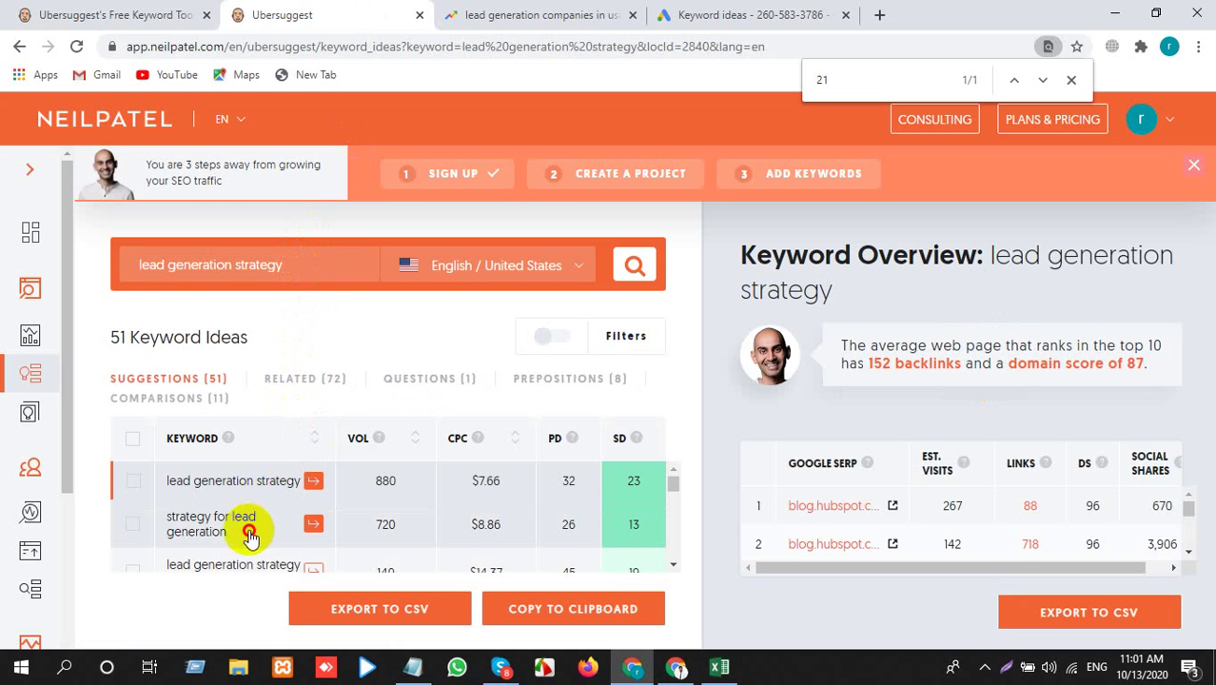
Look through the Ubersuggest suggestions for "lead generation strategy" and show the overview of "strategy for lead generation"
left_click_drag(245, 535, 169, 521)
left_click(167, 522)
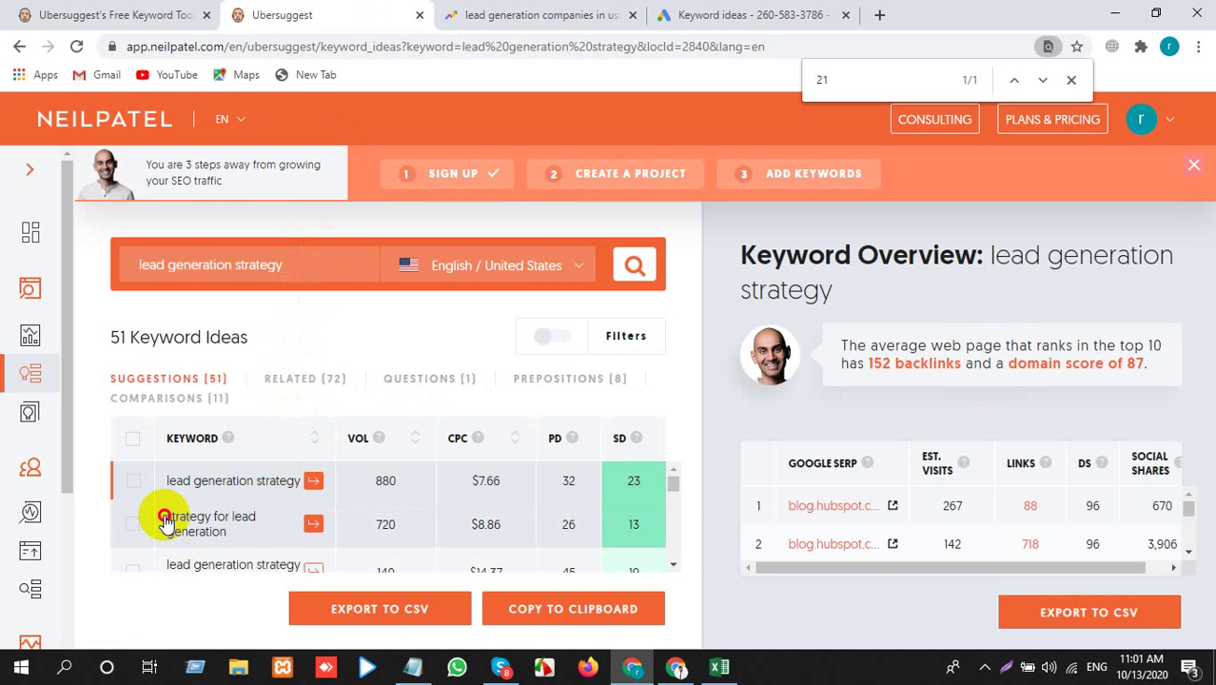
left_click(166, 522)
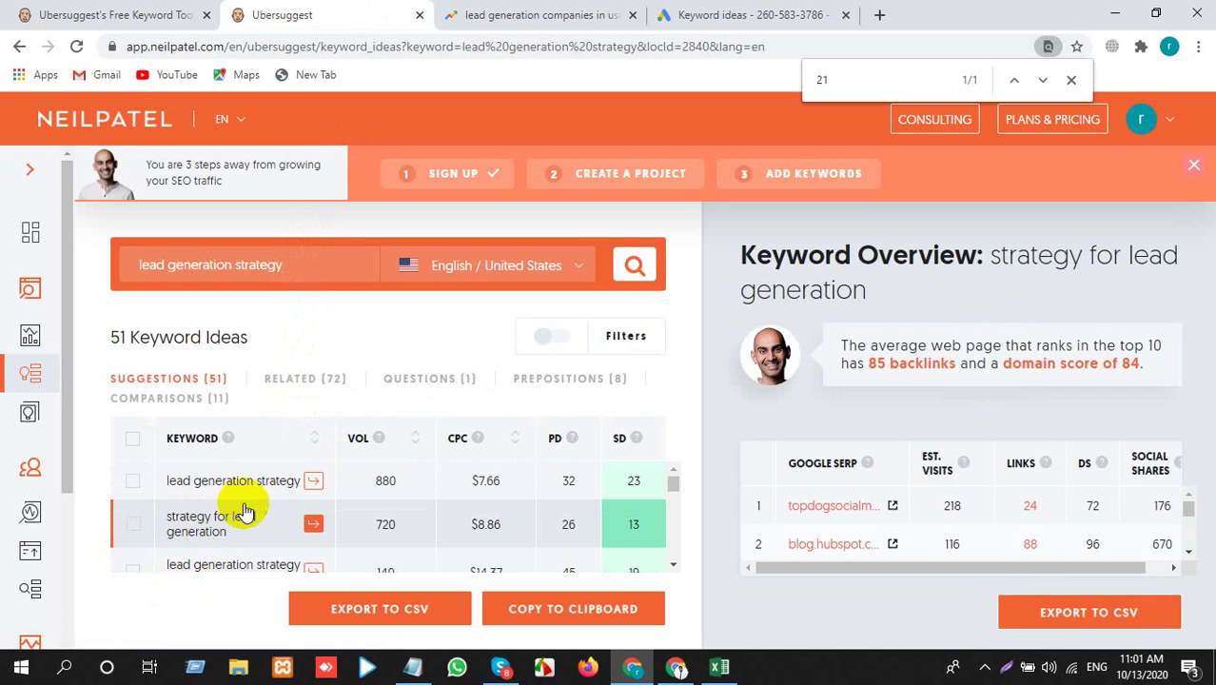
scroll(245, 512, "down", 1)
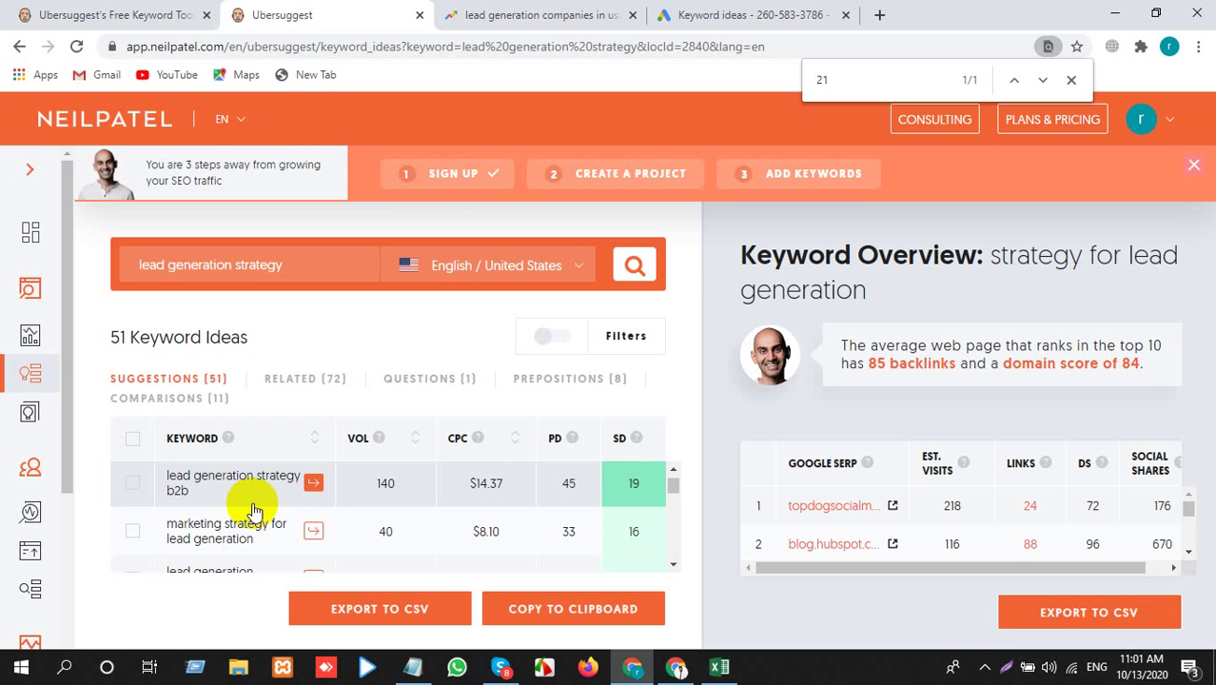
scroll(253, 512, "down", 4)
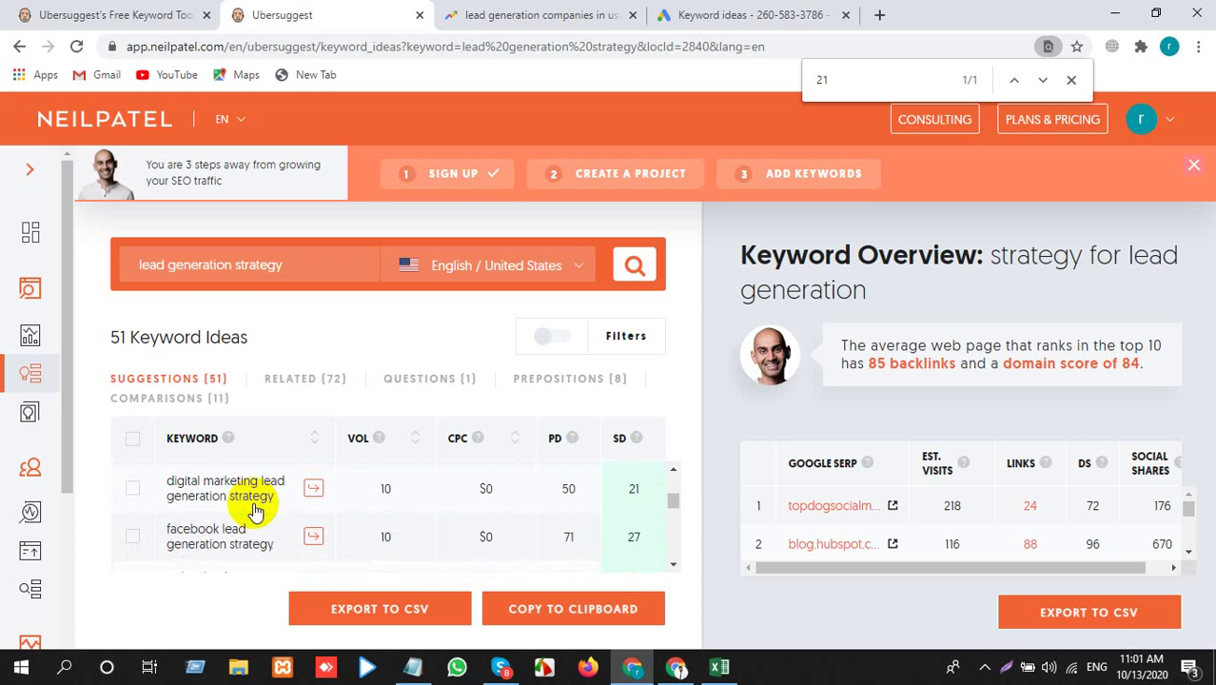
scroll(253, 512, "up", 6)
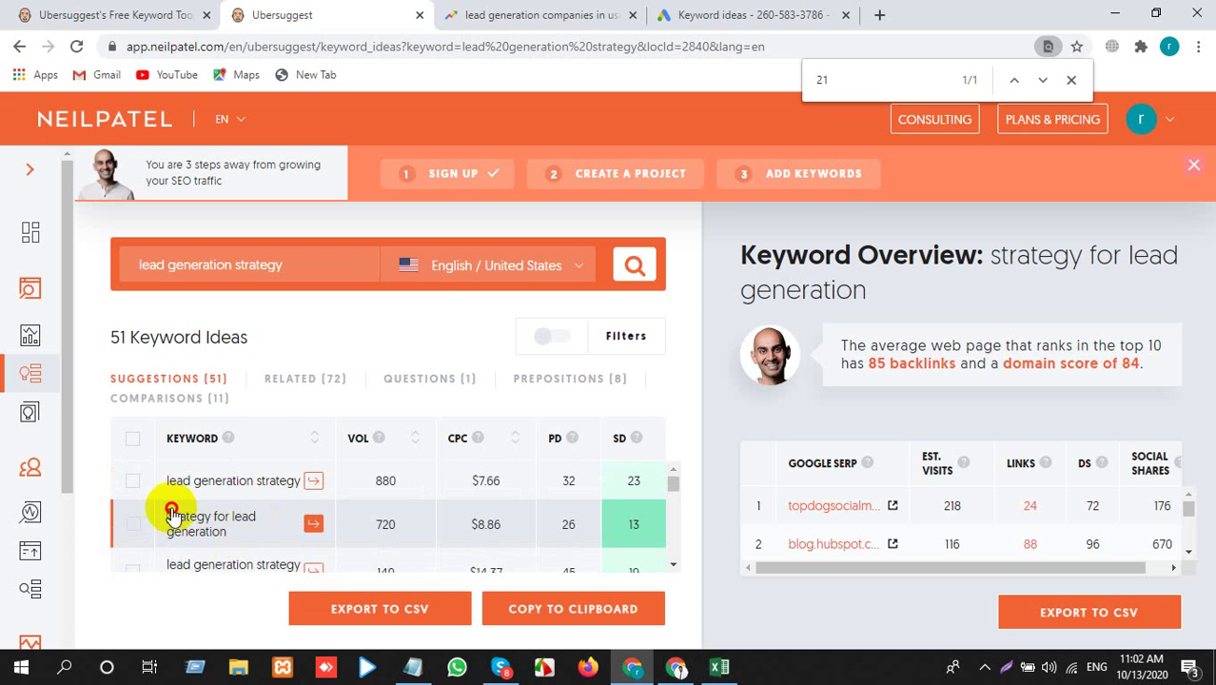
Insert a row above "b2b lead generation strategy" in Excel and paste "strategy for lead generation" into A6, matching the destination formatting
left_click_drag(171, 513, 228, 538)
key("alt+Tab")
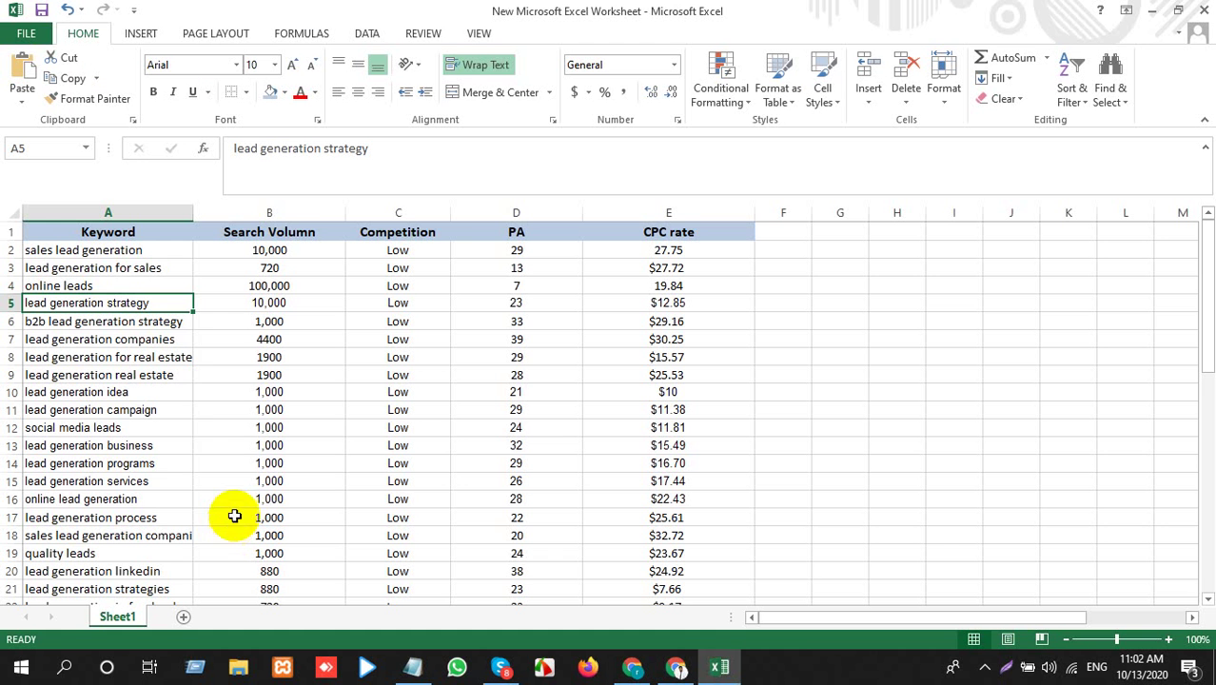
left_click(9, 321)
right_click(9, 322)
left_click(19, 443)
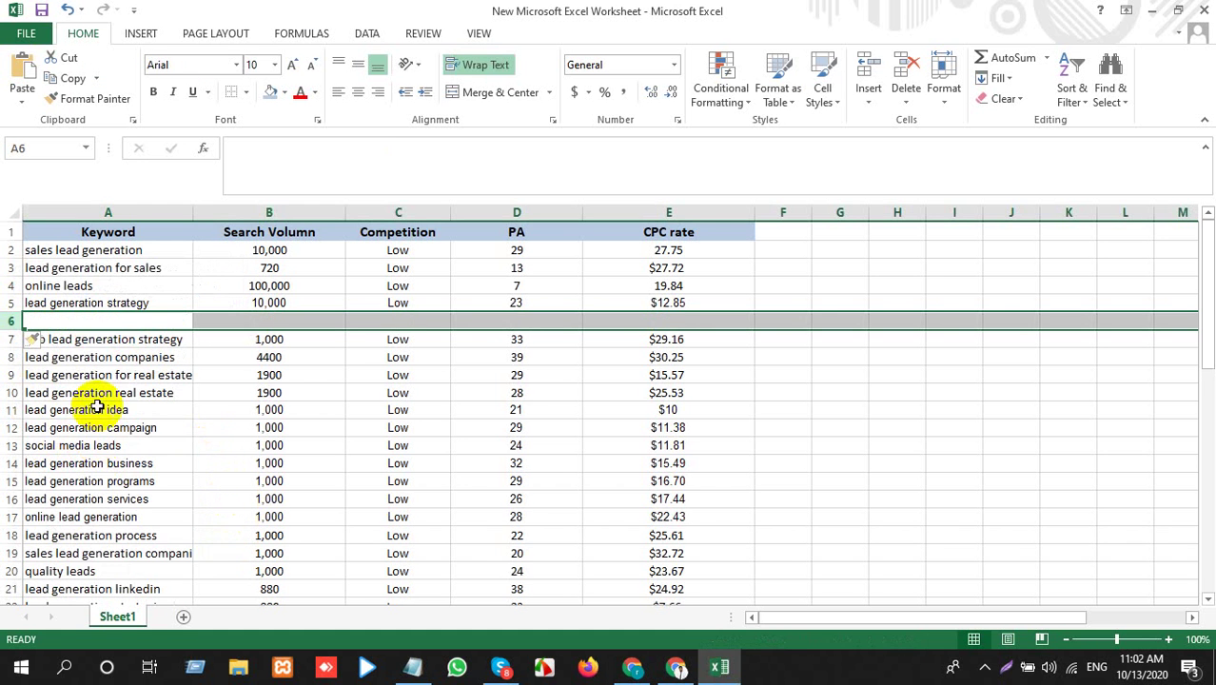
left_click(111, 320)
key("ctrl+v")
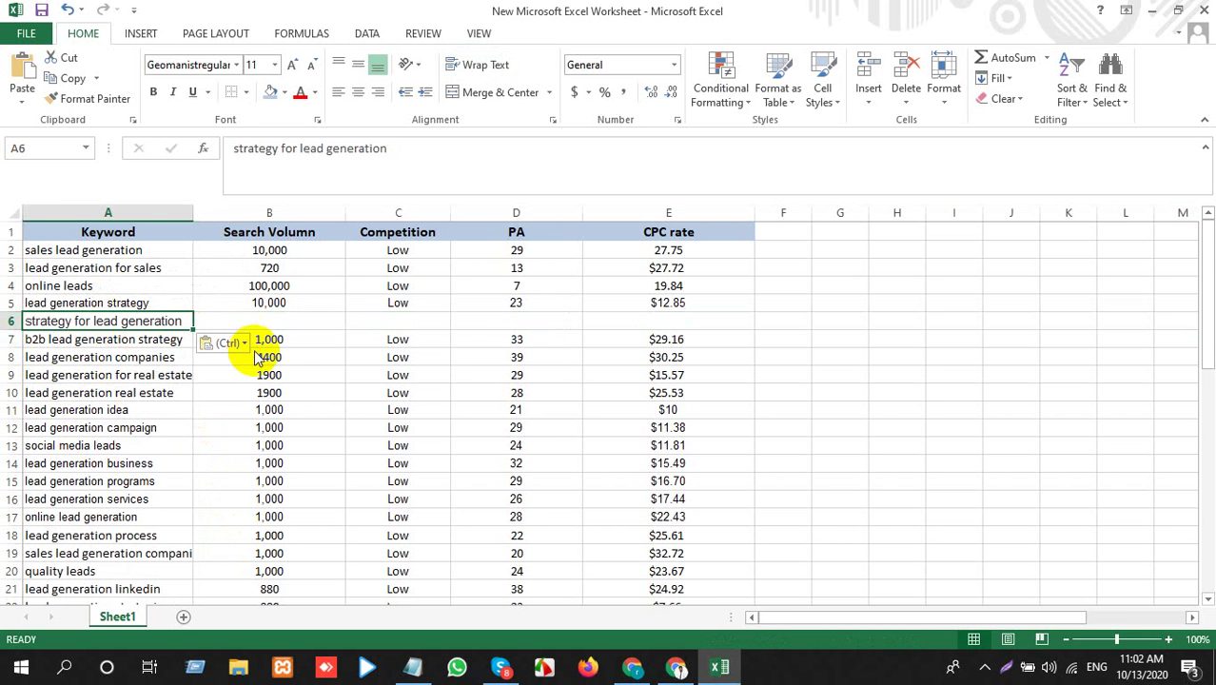
left_click(228, 342)
left_click(230, 387)
Copy the search volume 720 of "strategy for lead generation" from Ubersuggest into B6 in Excel, matching the destination formatting
key("alt+Tab")
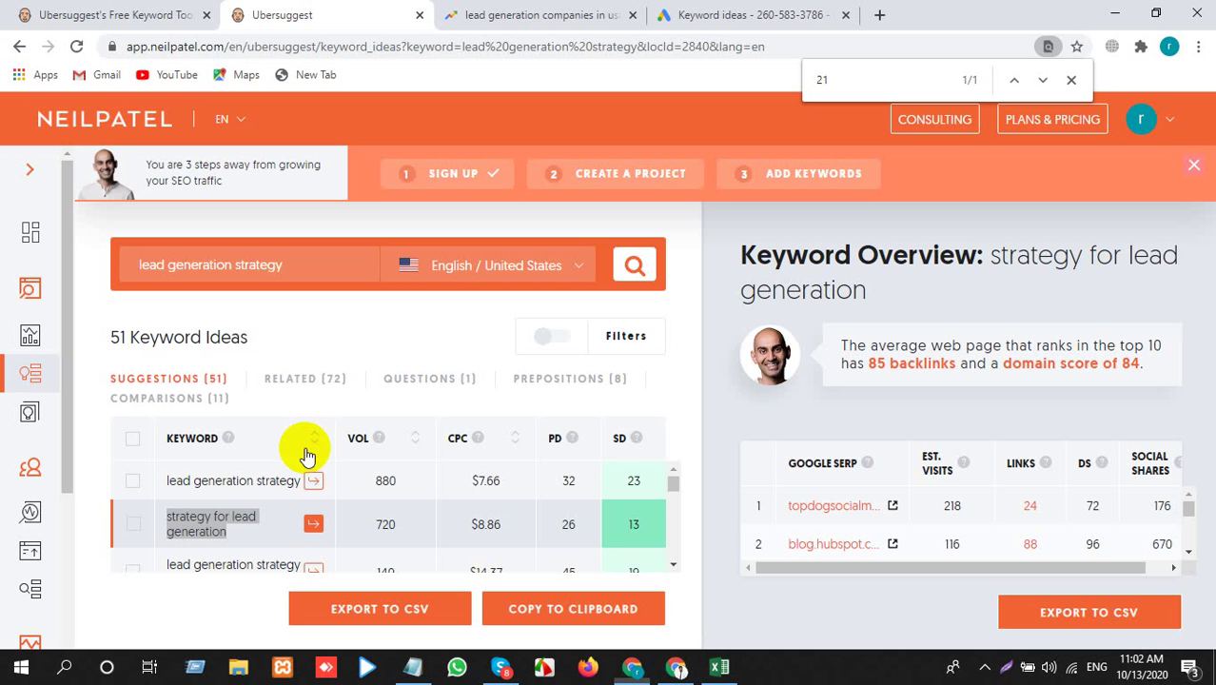
left_click_drag(399, 525, 372, 526)
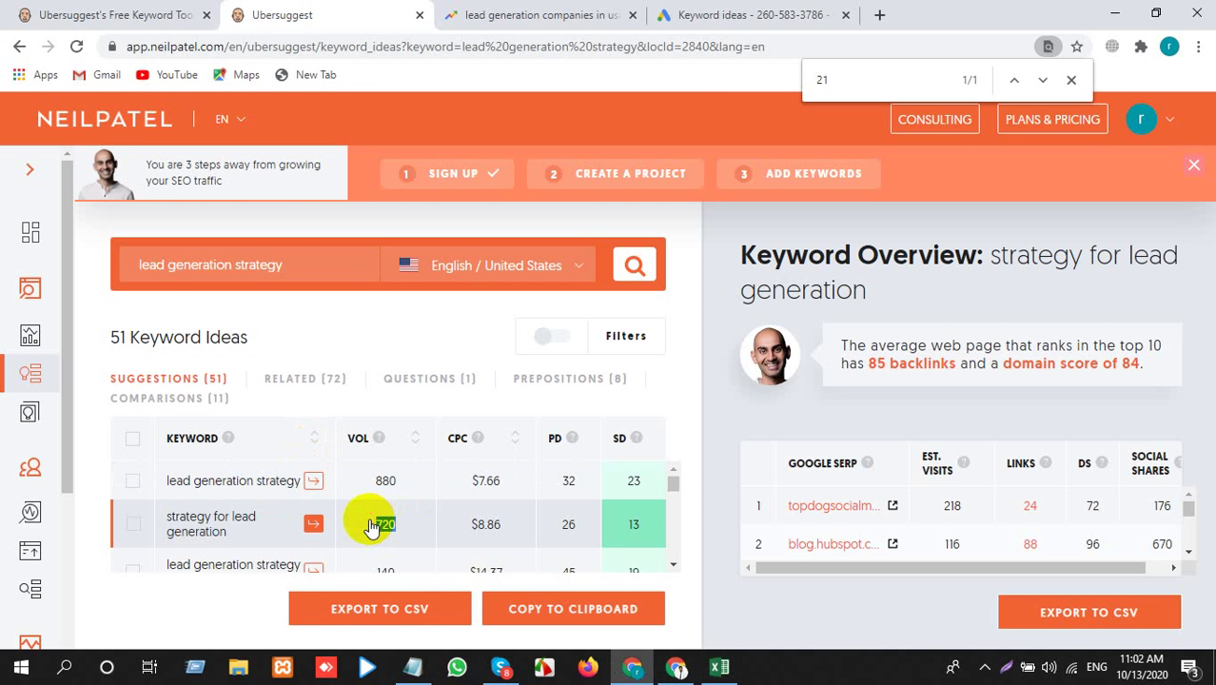
key("ctrl+c")
key("alt+Tab")
left_click(290, 319)
key("ctrl+v")
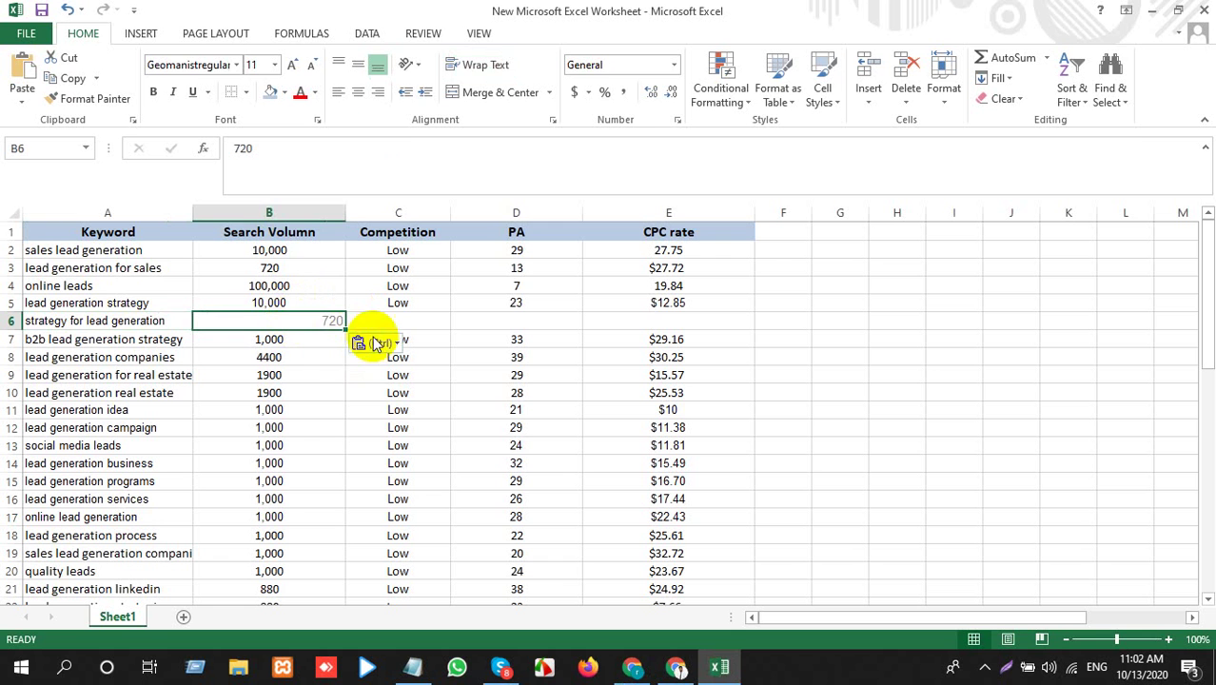
left_click(378, 344)
left_click(394, 390)
Copy the CPC of $8.86 for "strategy for lead generation" from Ubersuggest into E6 in Excel, matching the destination formatting
left_click(401, 318)
key("alt+Tab")
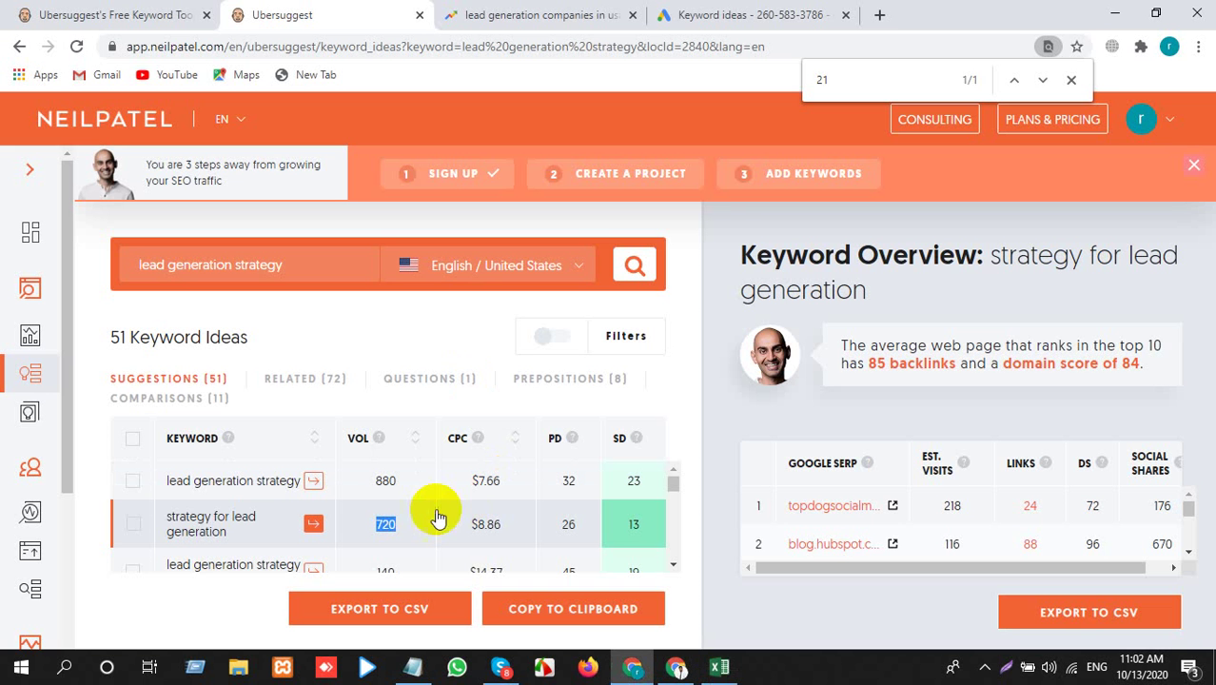
left_click_drag(529, 529, 454, 531)
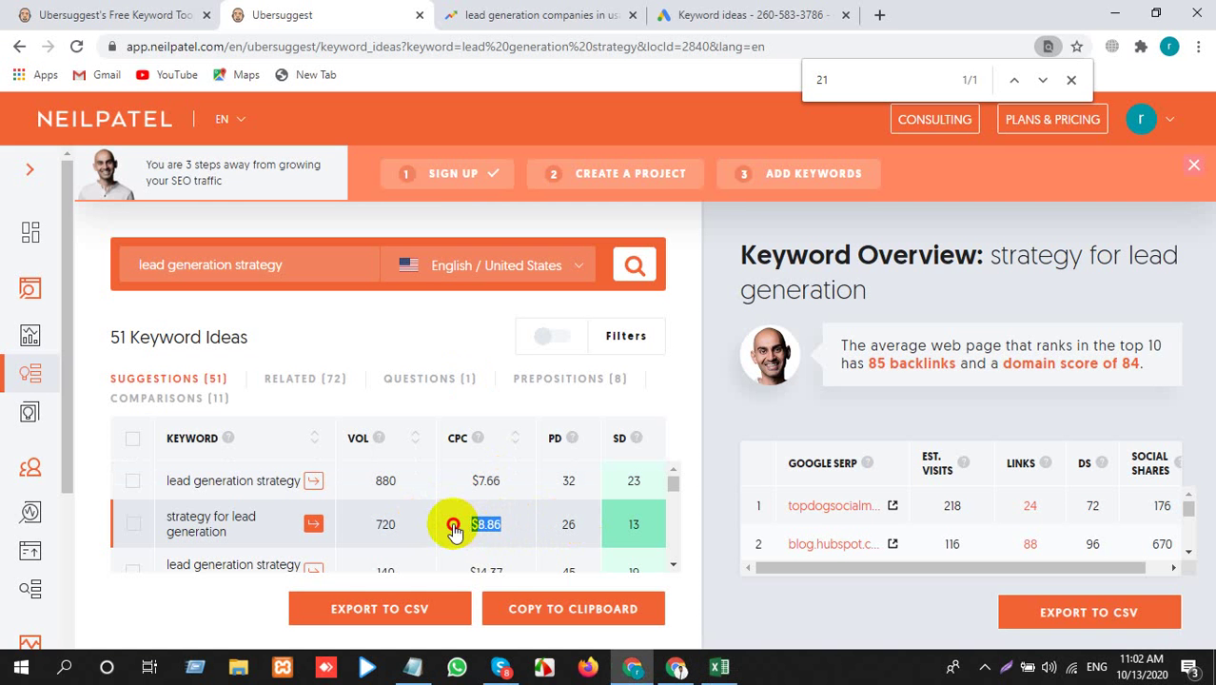
key("ctrl+c")
key("alt+Tab")
left_click(706, 321)
key("ctrl+v")
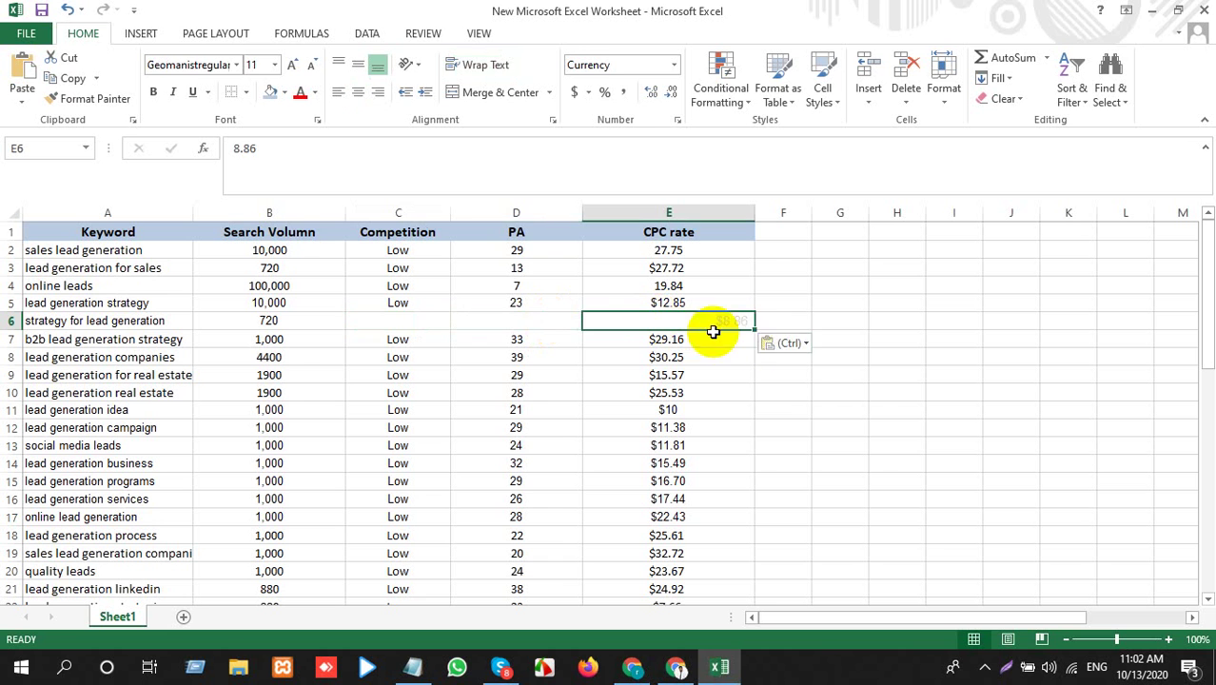
left_click(786, 343)
left_click(786, 392)
Copy the SD score 13 of "strategy for lead generation" from Ubersuggest into D6 in Excel, matching the destination formatting
left_click(534, 326)
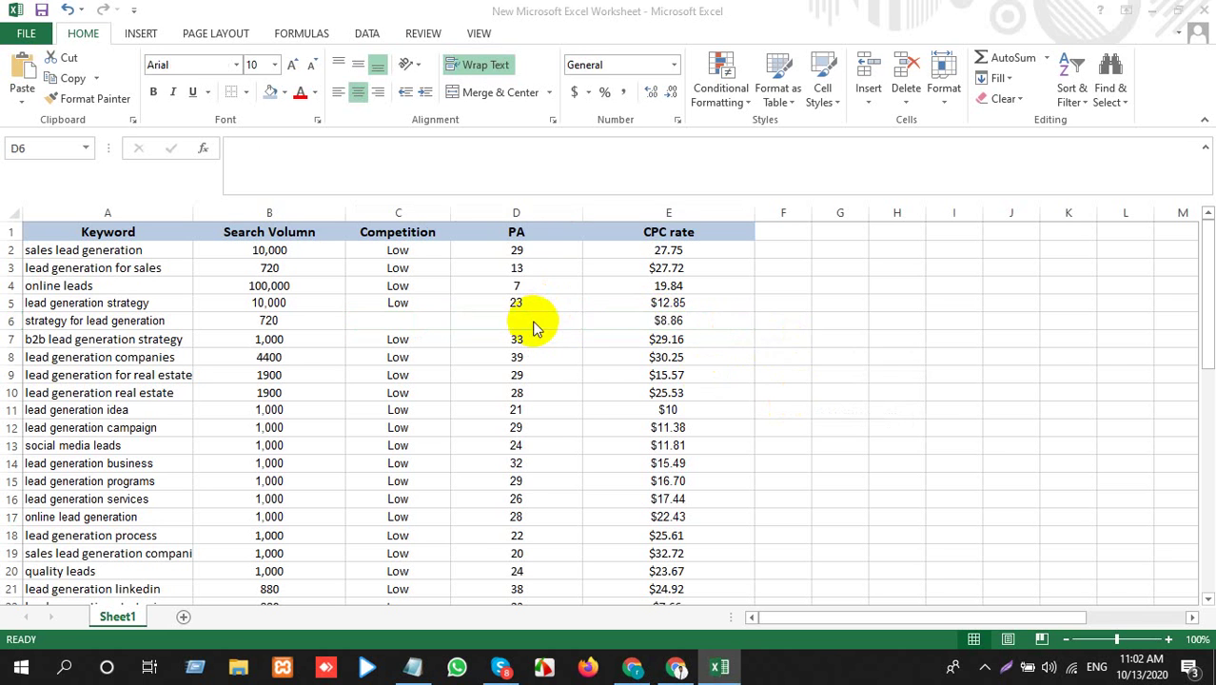
key("alt+Tab")
left_click(628, 529)
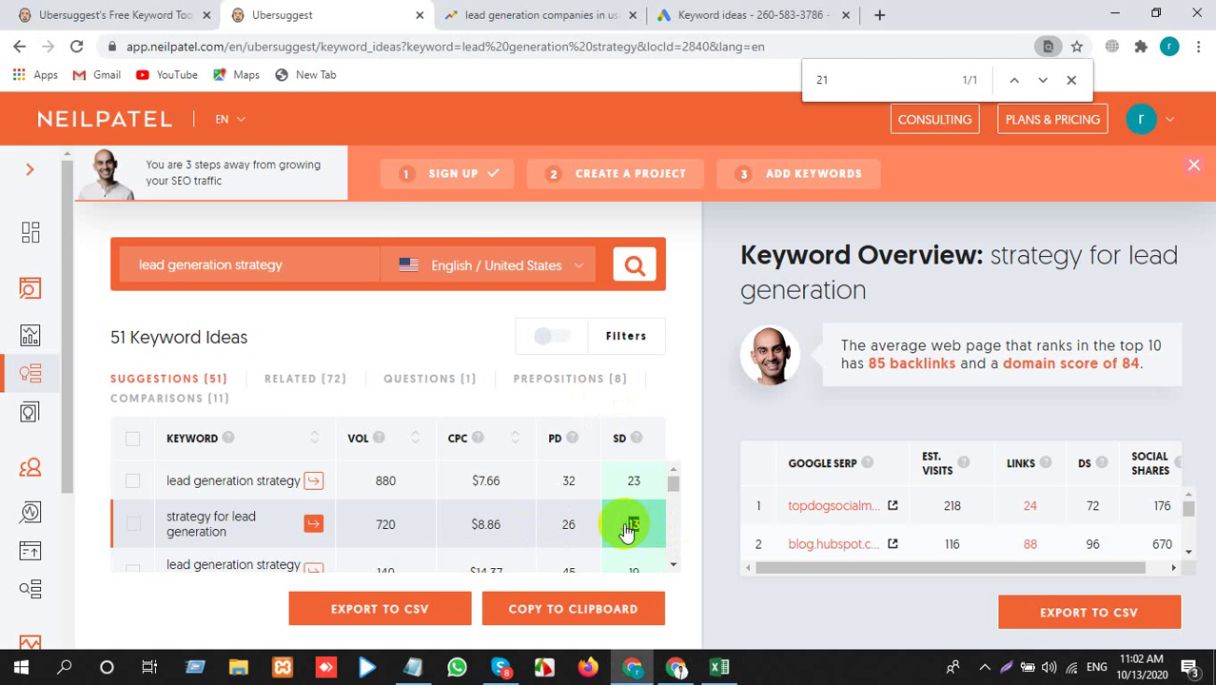
key("ctrl+c")
key("alt+Tab")
key("ctrl+v")
left_click(608, 344)
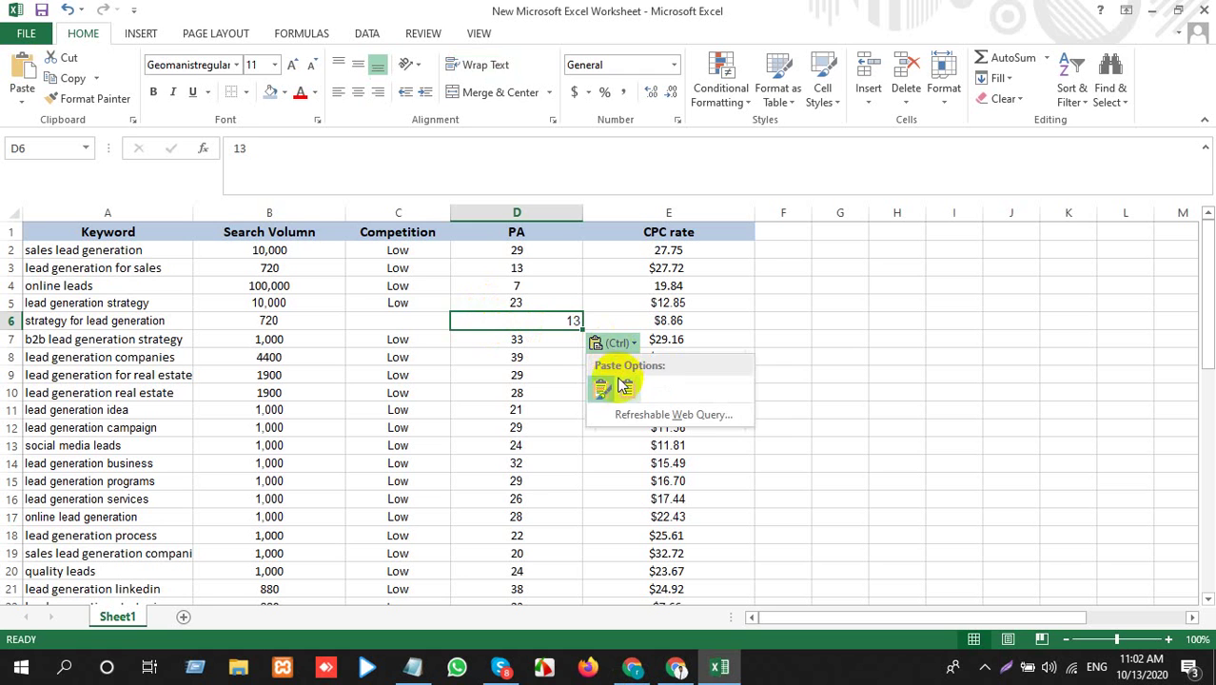
left_click(623, 385)
Copy the competition value Low from C5 into C6 for "strategy for lead generation"
left_click(400, 304)
key("ctrl+c")
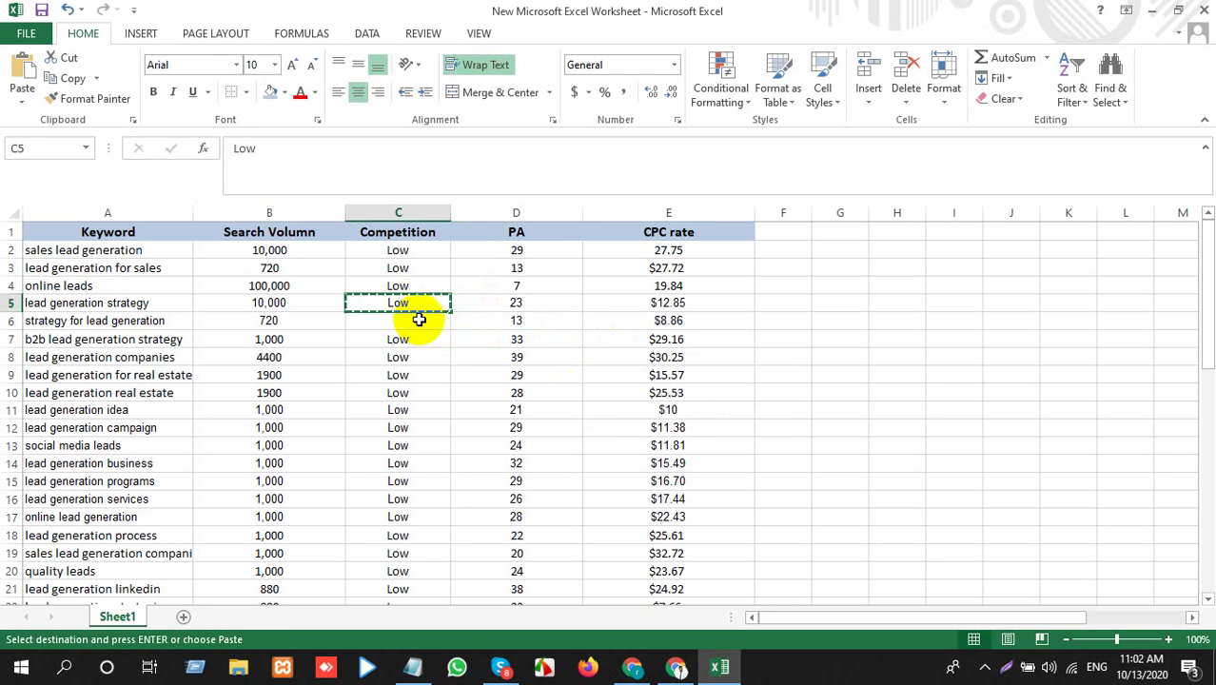
left_click(418, 320)
key("ctrl+v")
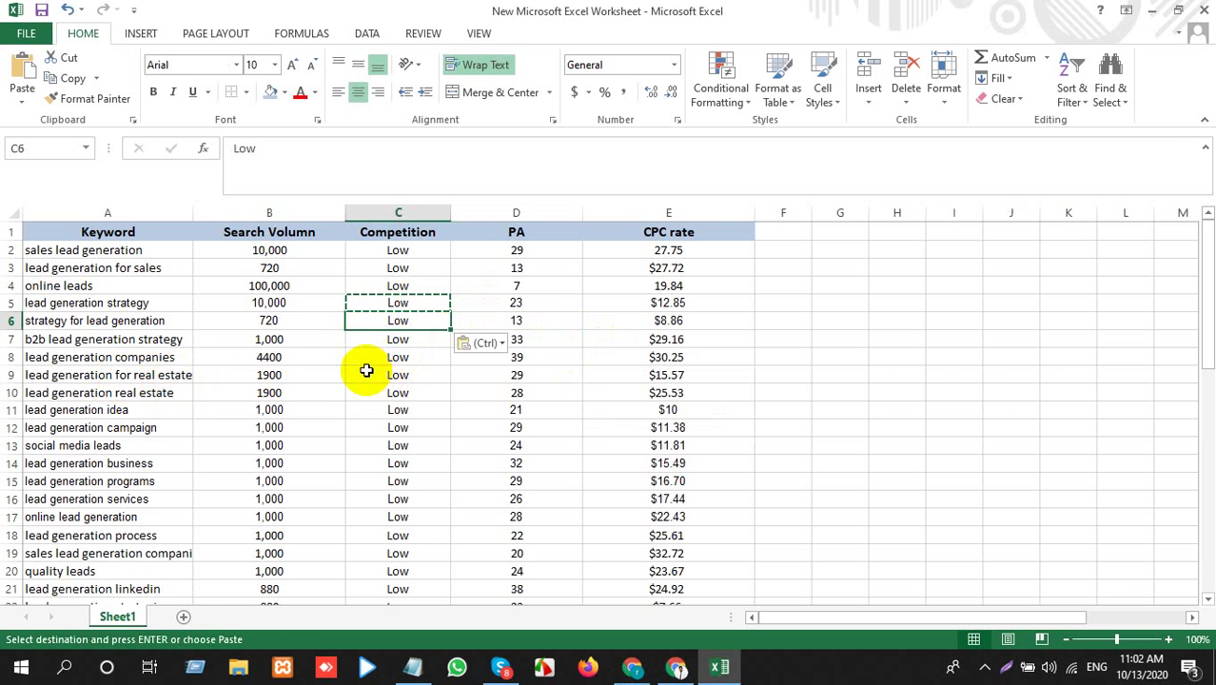
Look through the remaining Ubersuggest suggestions for "lead generation strategy", close the page search, and show the related keyword ideas
key("alt+Tab")
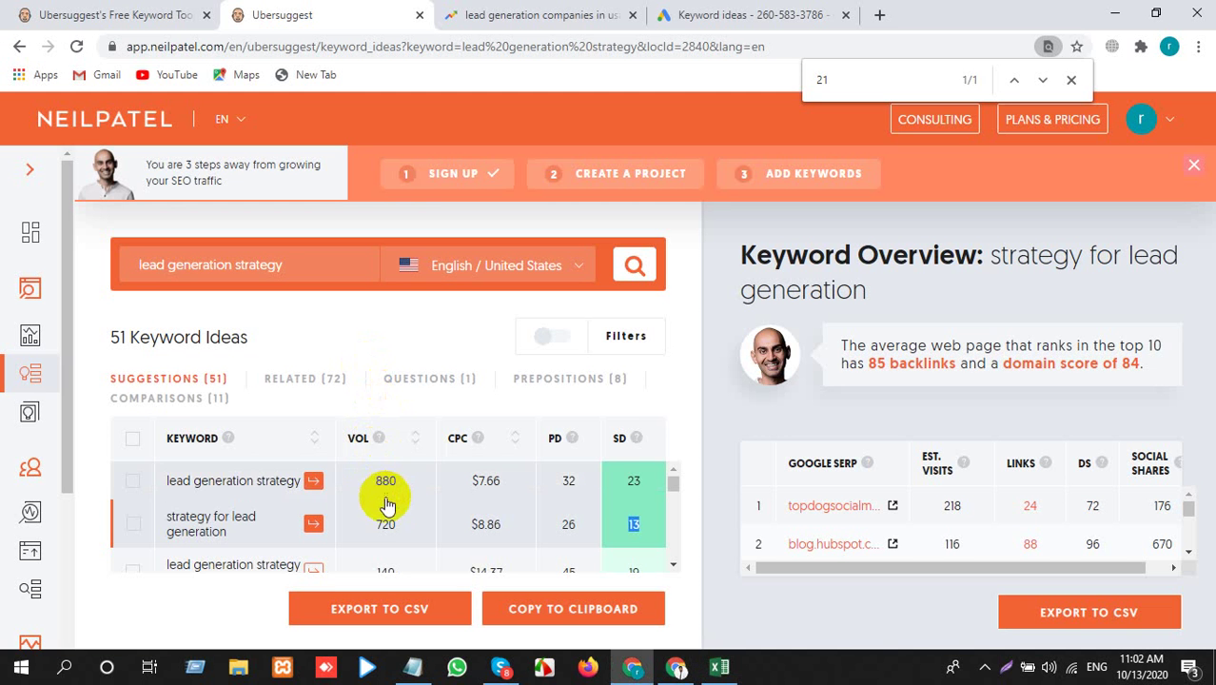
scroll(391, 514, "down", 3)
scroll(393, 513, "down", 6)
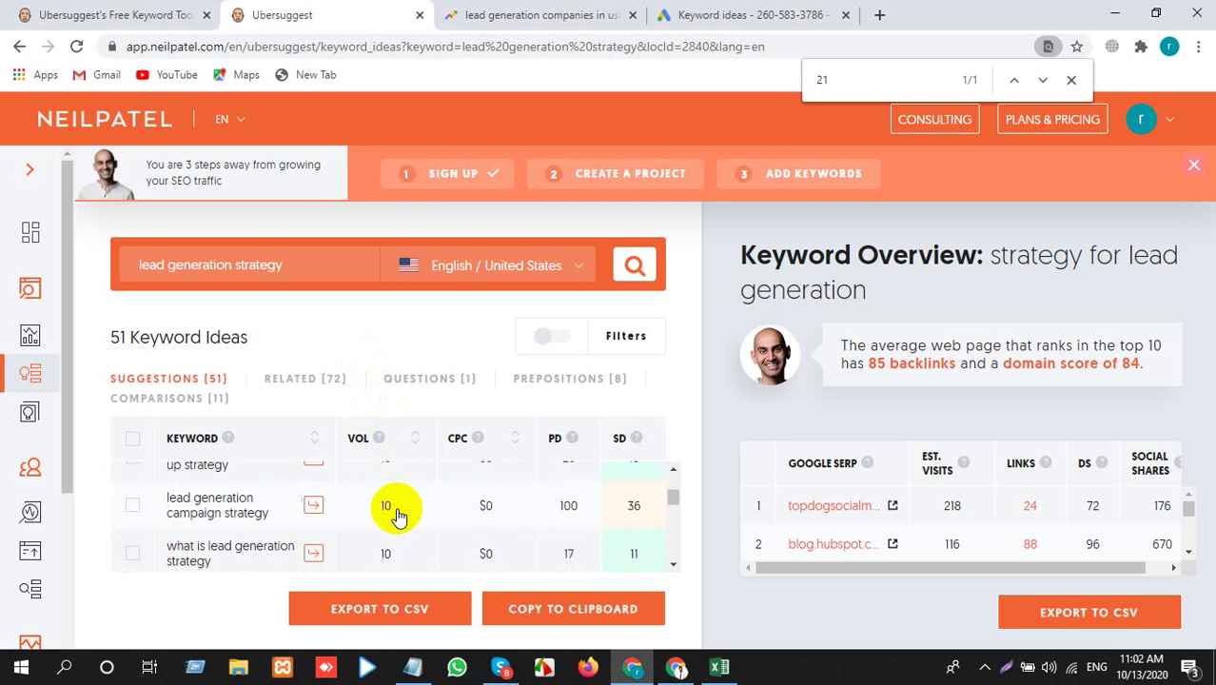
scroll(399, 514, "down", 8)
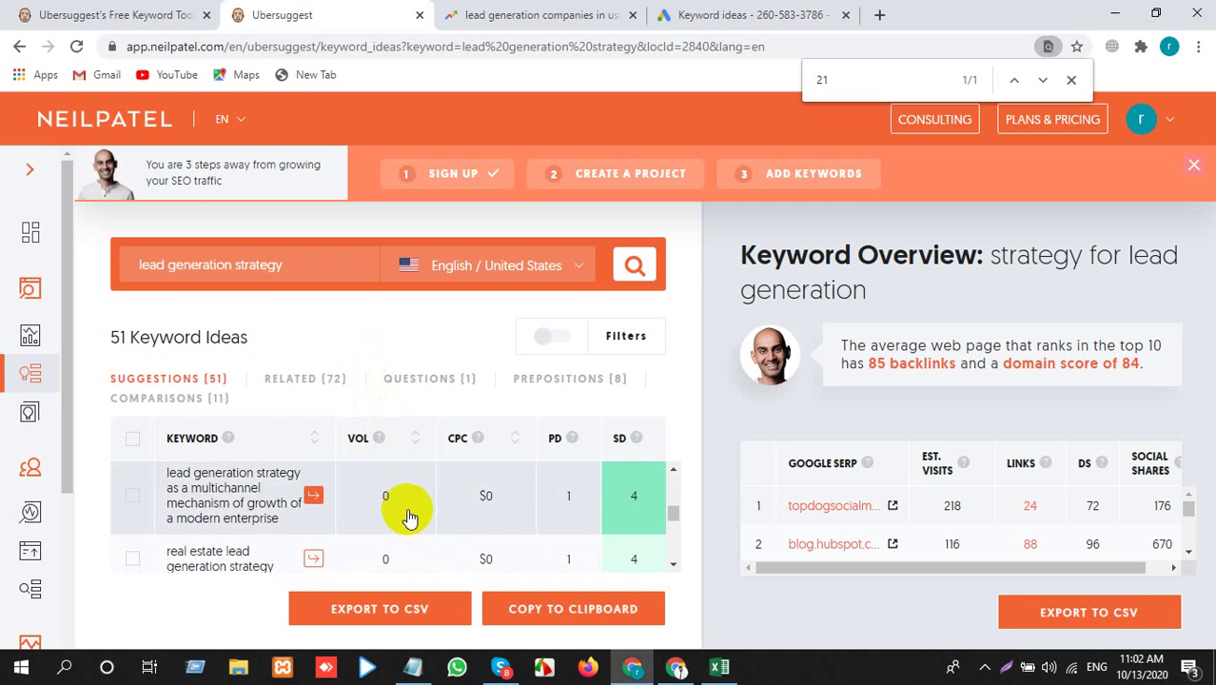
scroll(409, 517, "down", 8)
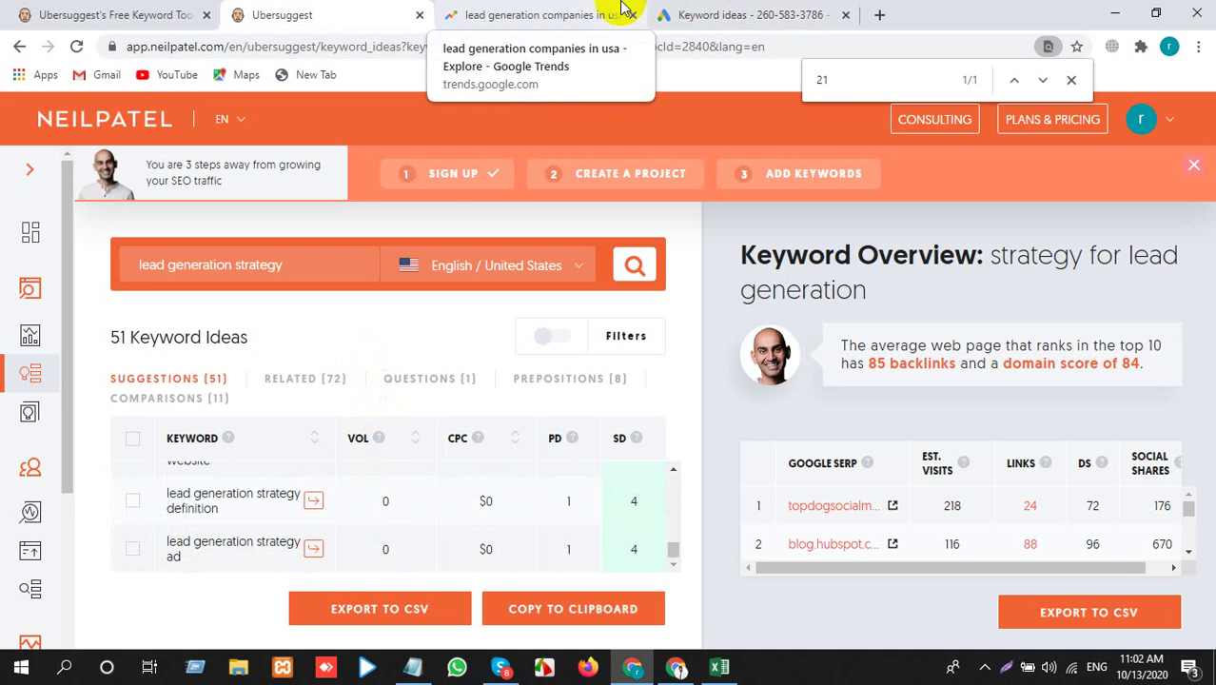
left_click(1071, 79)
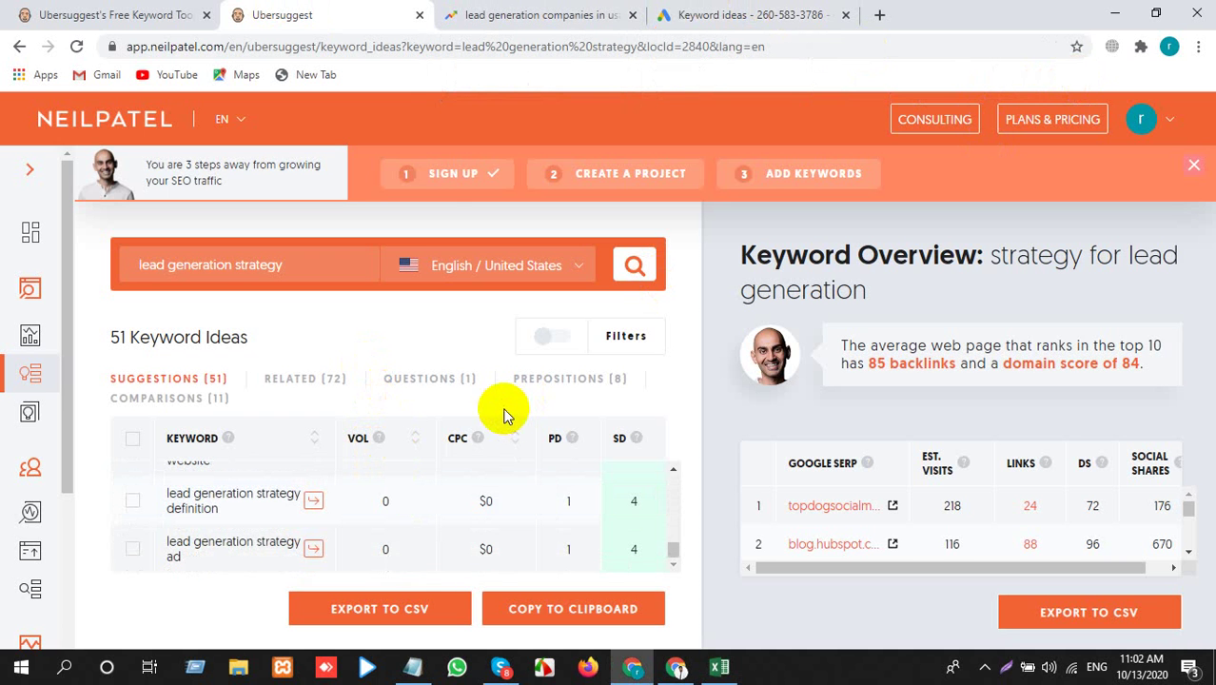
scroll(353, 507, "up", 4)
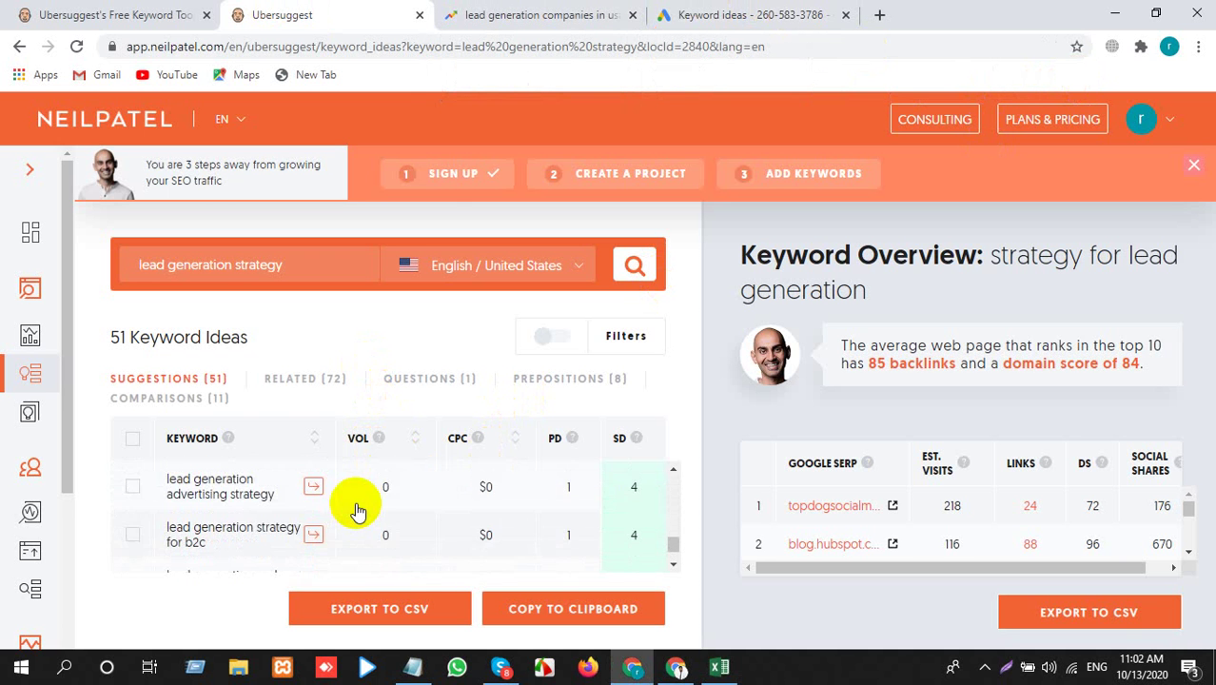
scroll(357, 509, "down", 4)
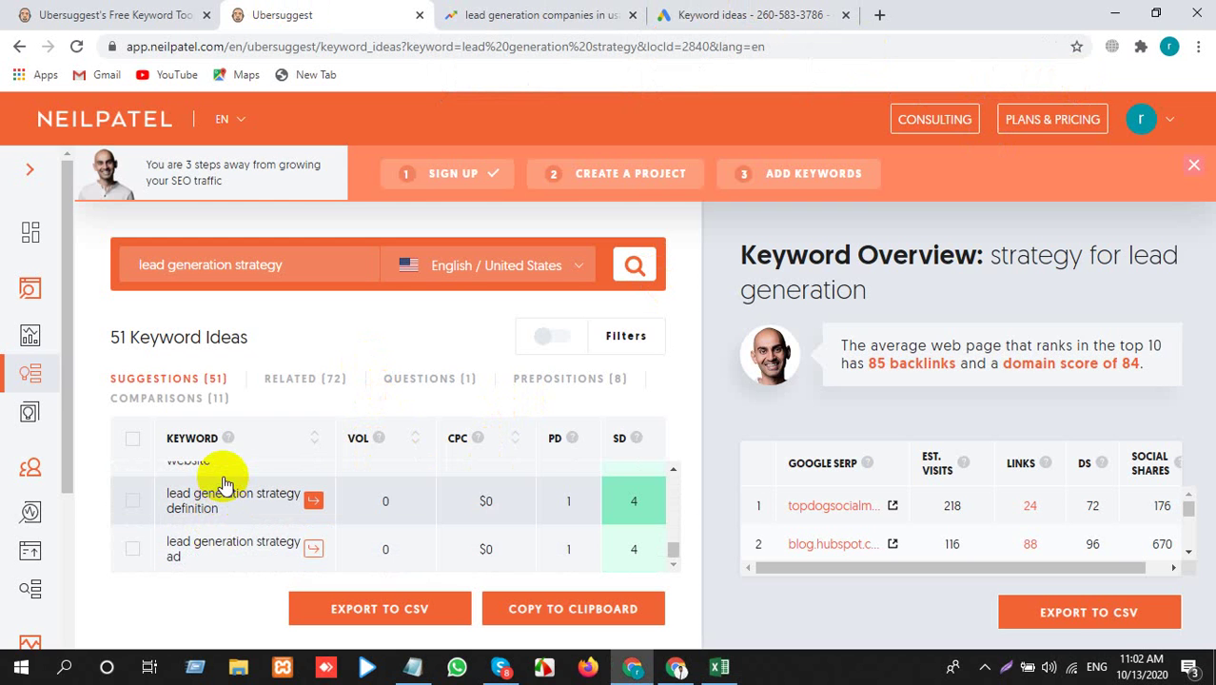
left_click(286, 385)
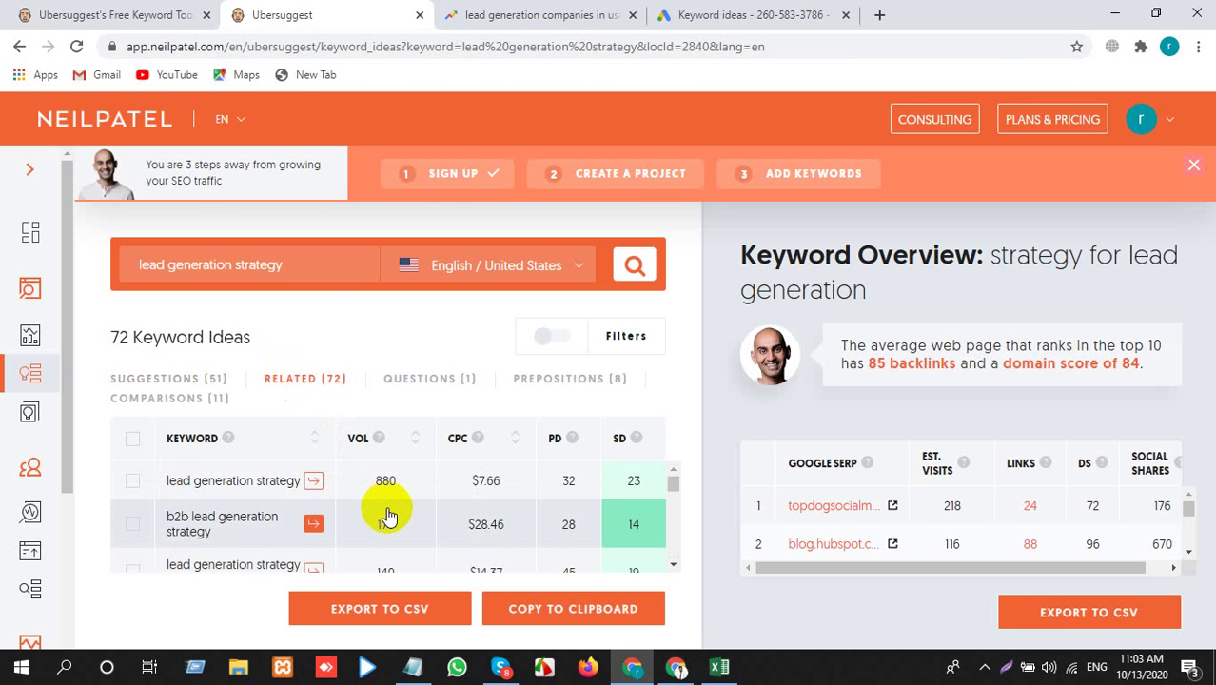
Copy "lead generation companies" from A8 in Excel, try to search Ubersuggest for it, and decline the upgrade offer
key("alt+Tab")
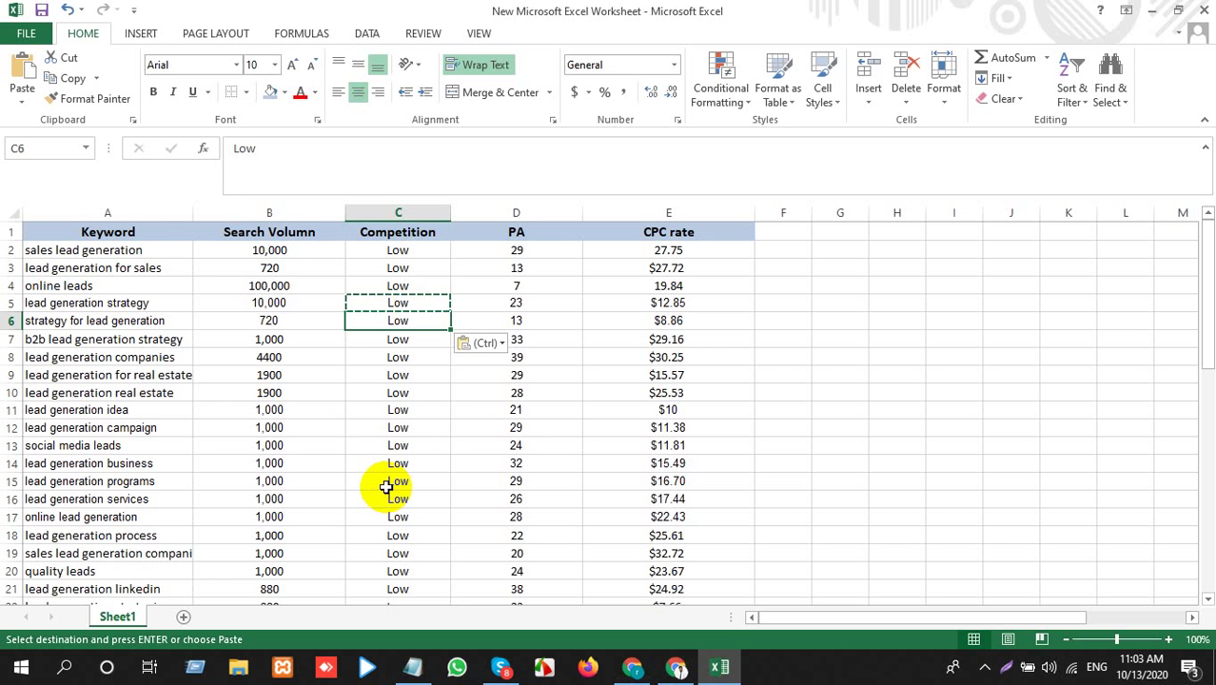
left_click(141, 340)
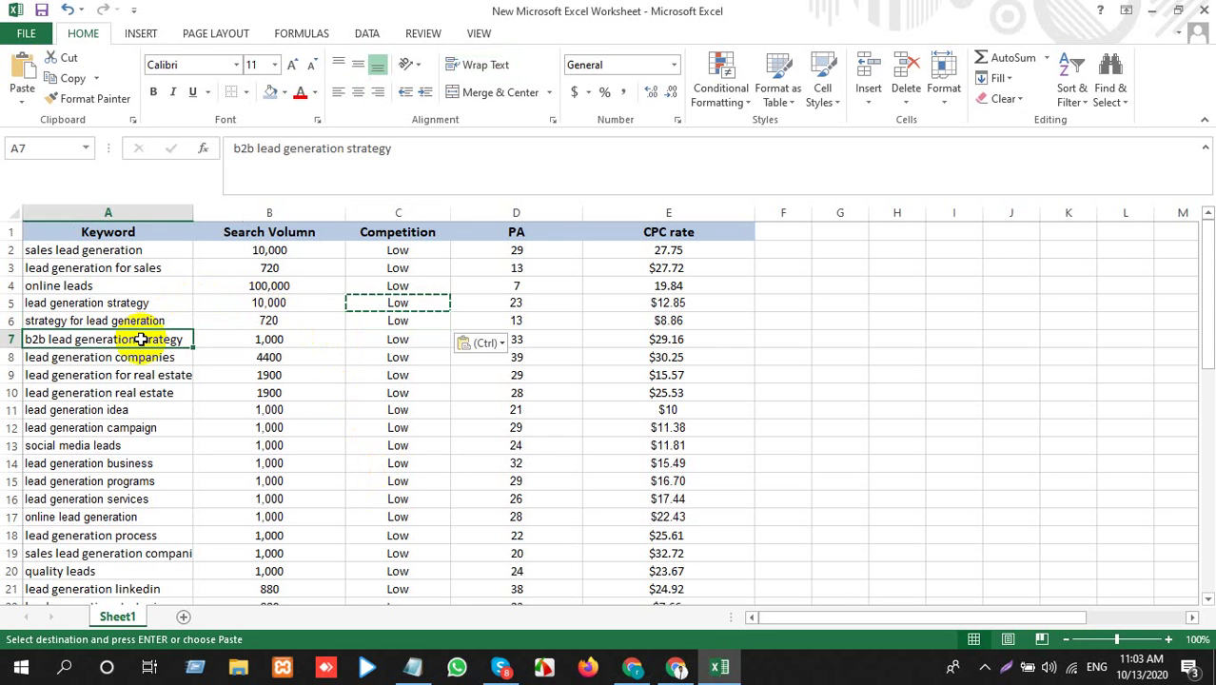
left_click(123, 361)
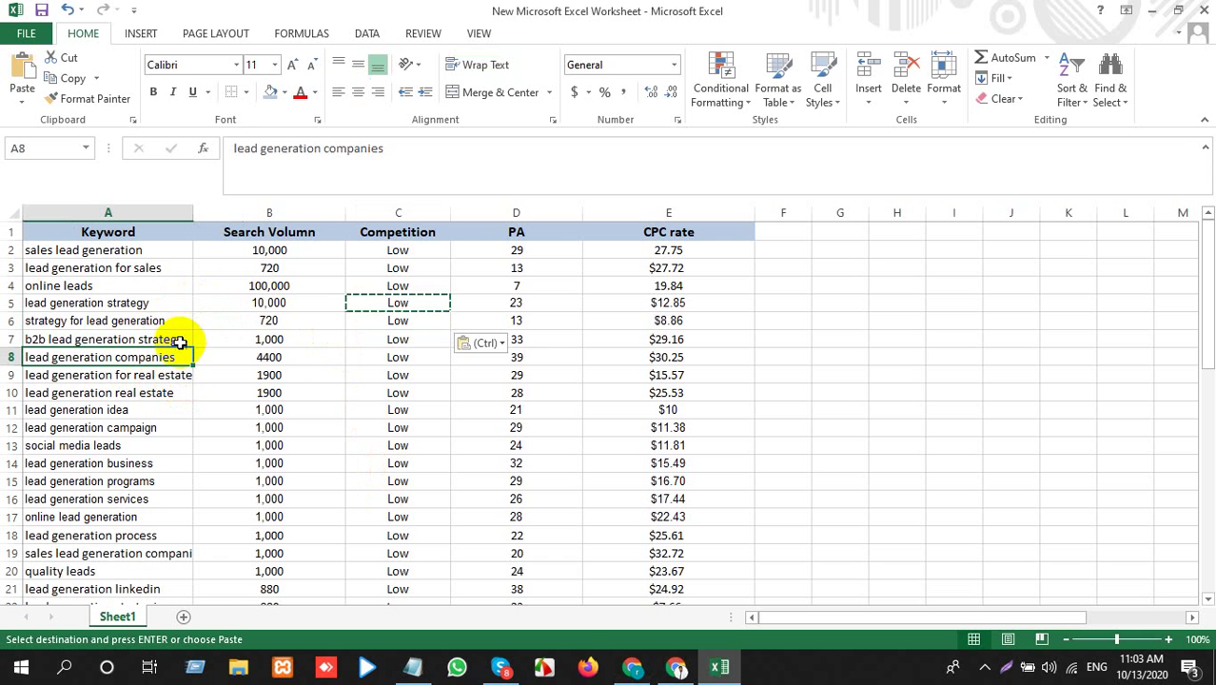
key("ctrl+c")
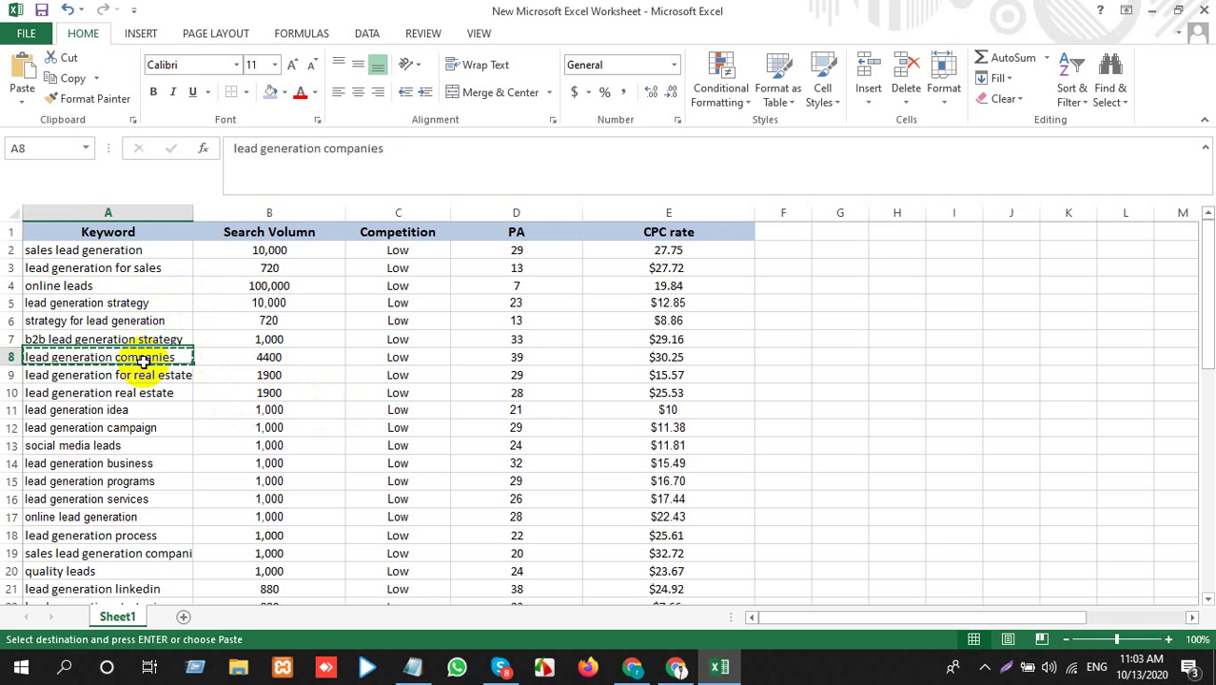
key("alt+Tab")
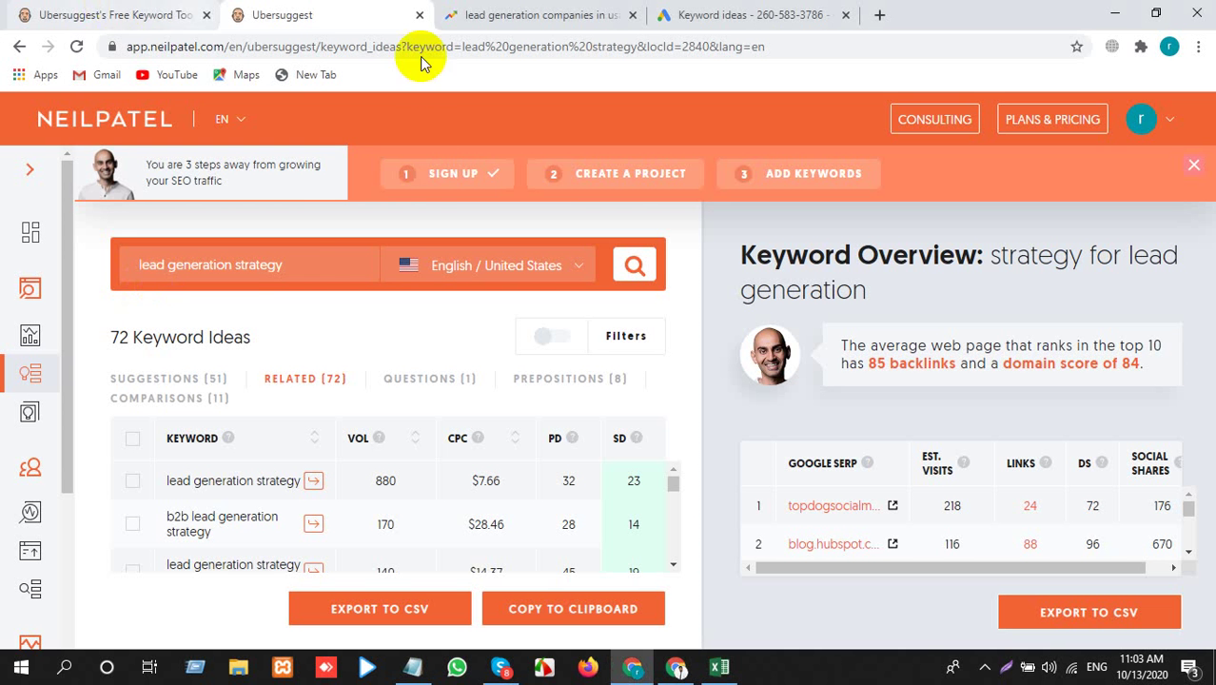
triple_click(302, 277)
key("ctrl+v")
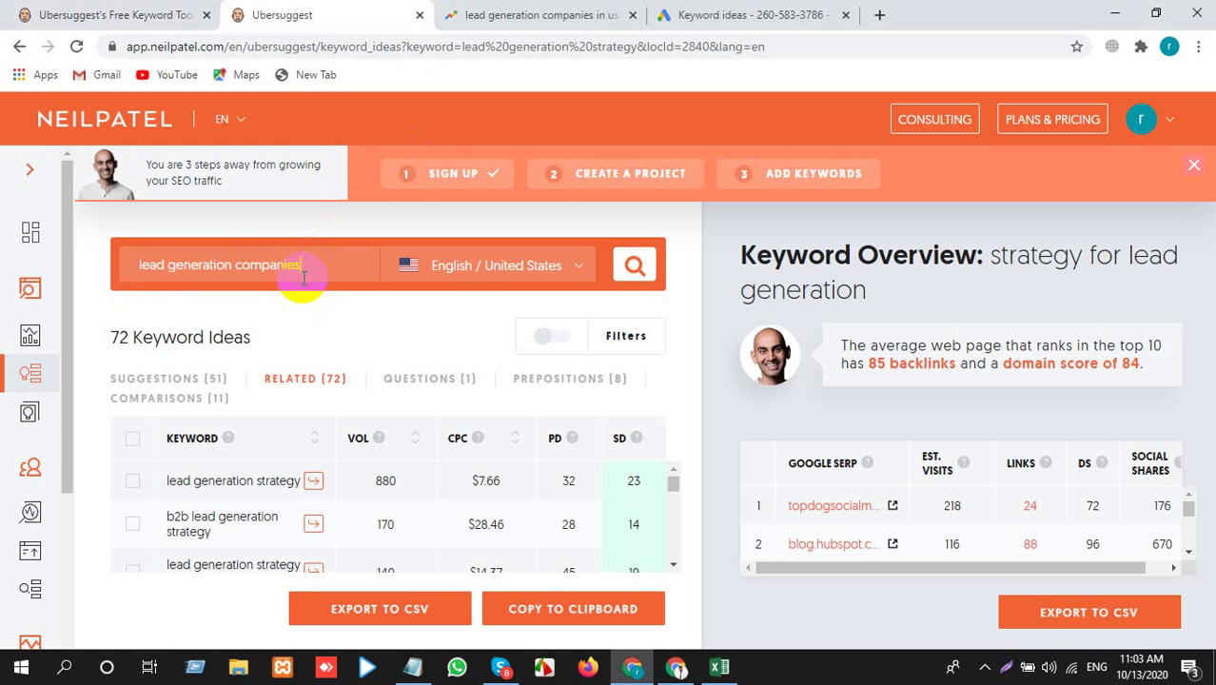
key("Return")
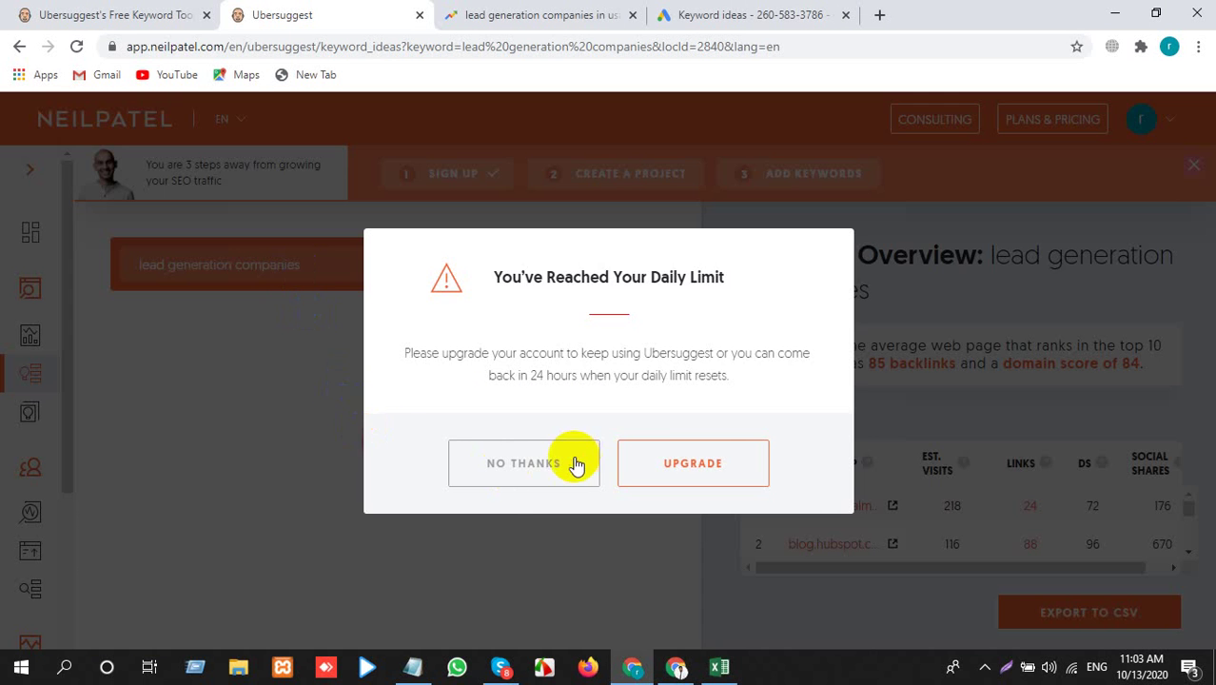
left_click(576, 464)
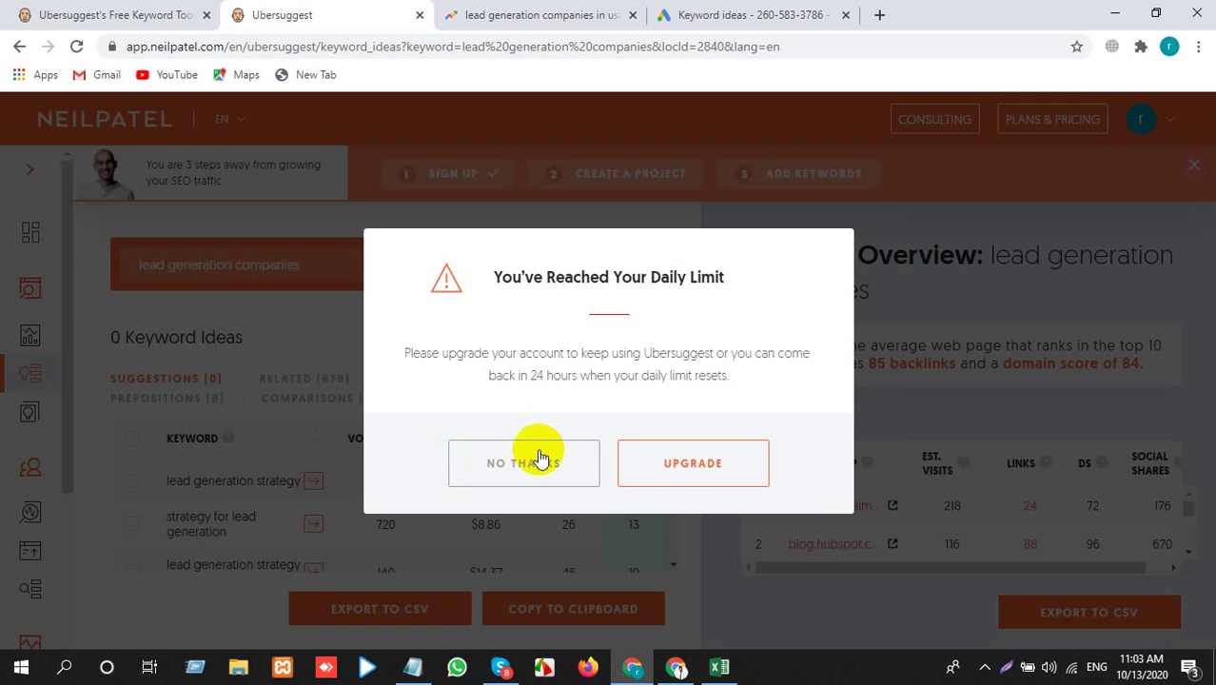
left_click(539, 462)
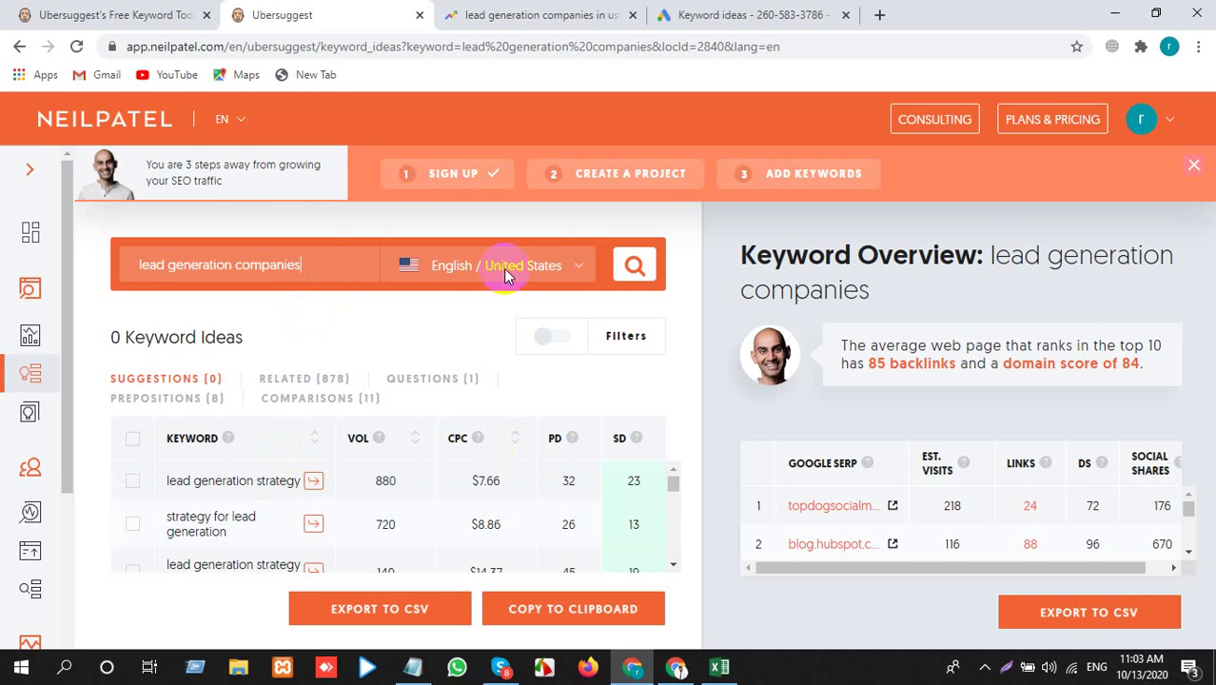
left_click(1151, 130)
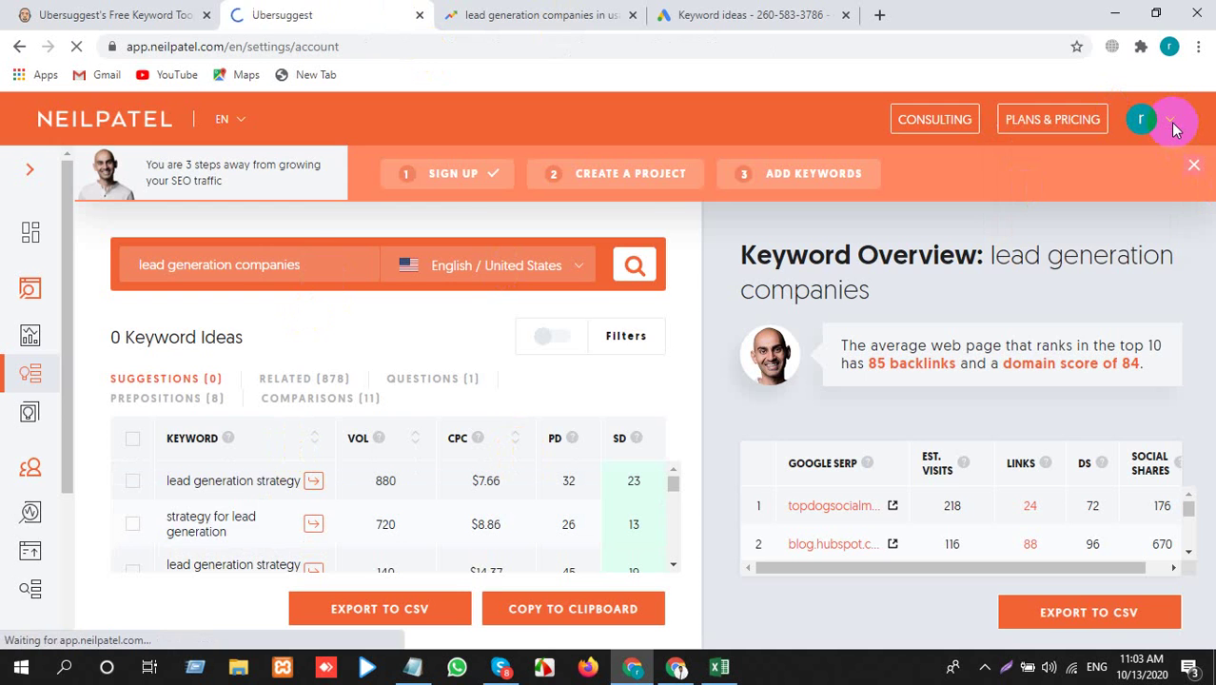
Shorten the Google Trends search term to "lead generation companies" and show its interest over time
left_click(532, 15)
left_click(293, 206)
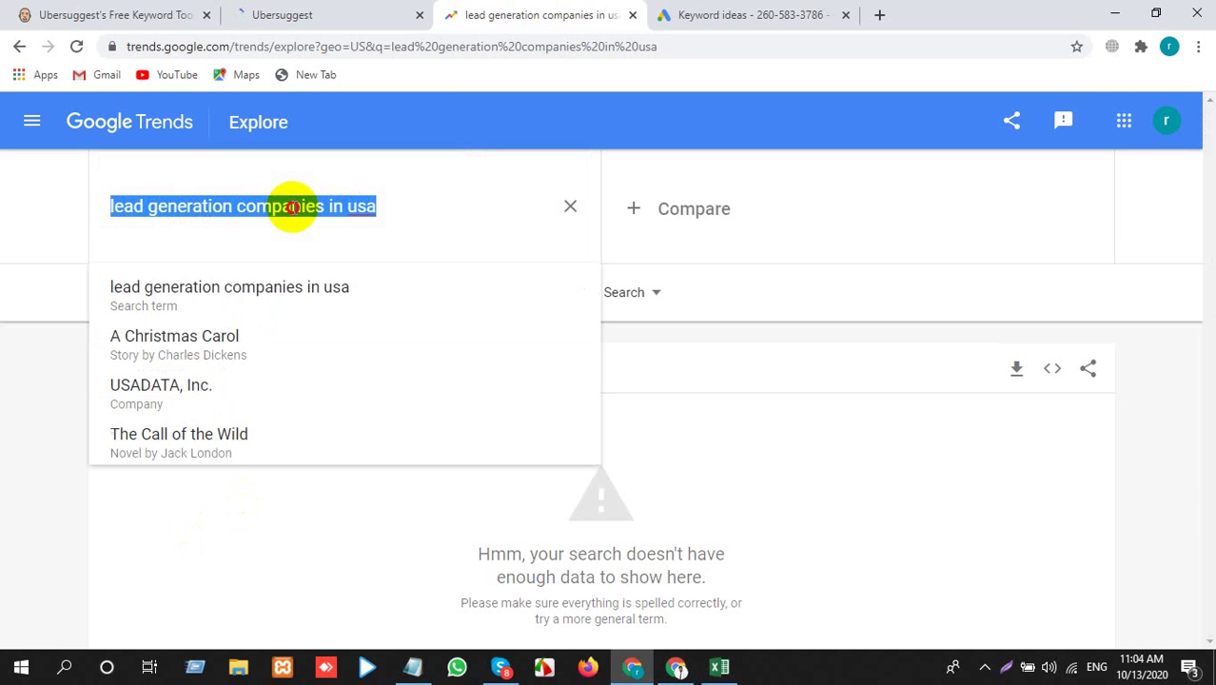
key("End")
key("BackSpace")
key("BackSpace")
key("BackSpace")
key("BackSpace")
key("BackSpace")
key("BackSpace")
key("BackSpace")
key("Return")
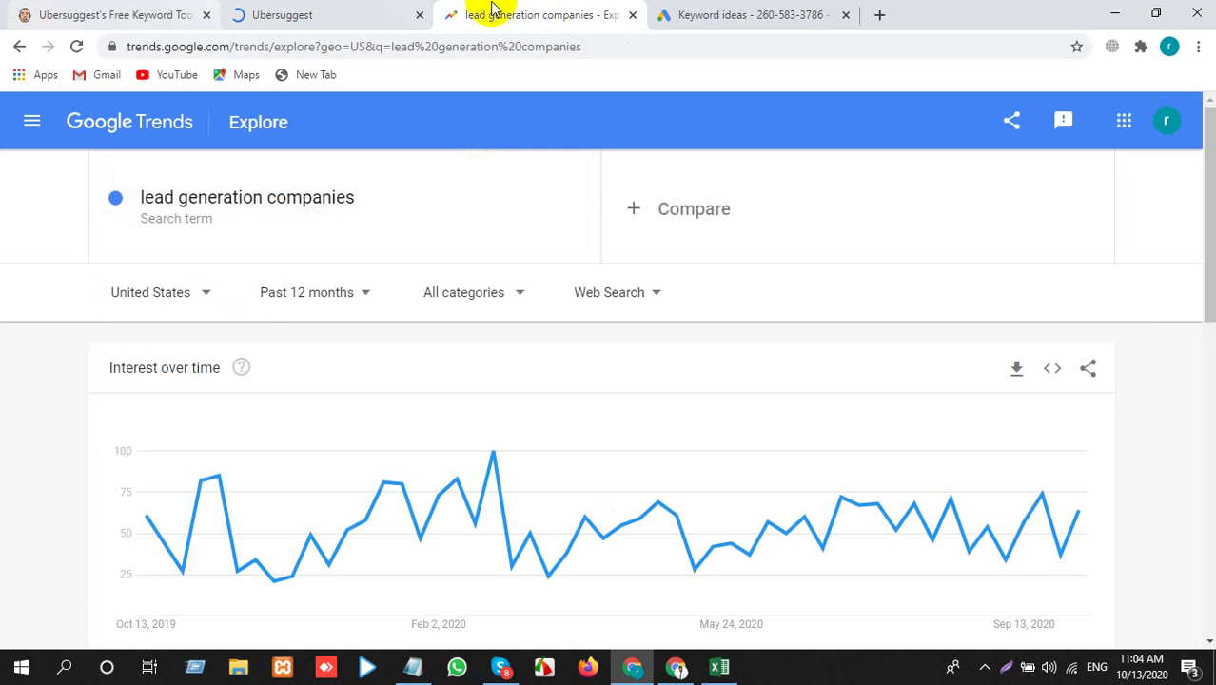
Replace the keyword in Keyword Planner with "lead generation companies" and get the keyword ideas
left_click(695, 15)
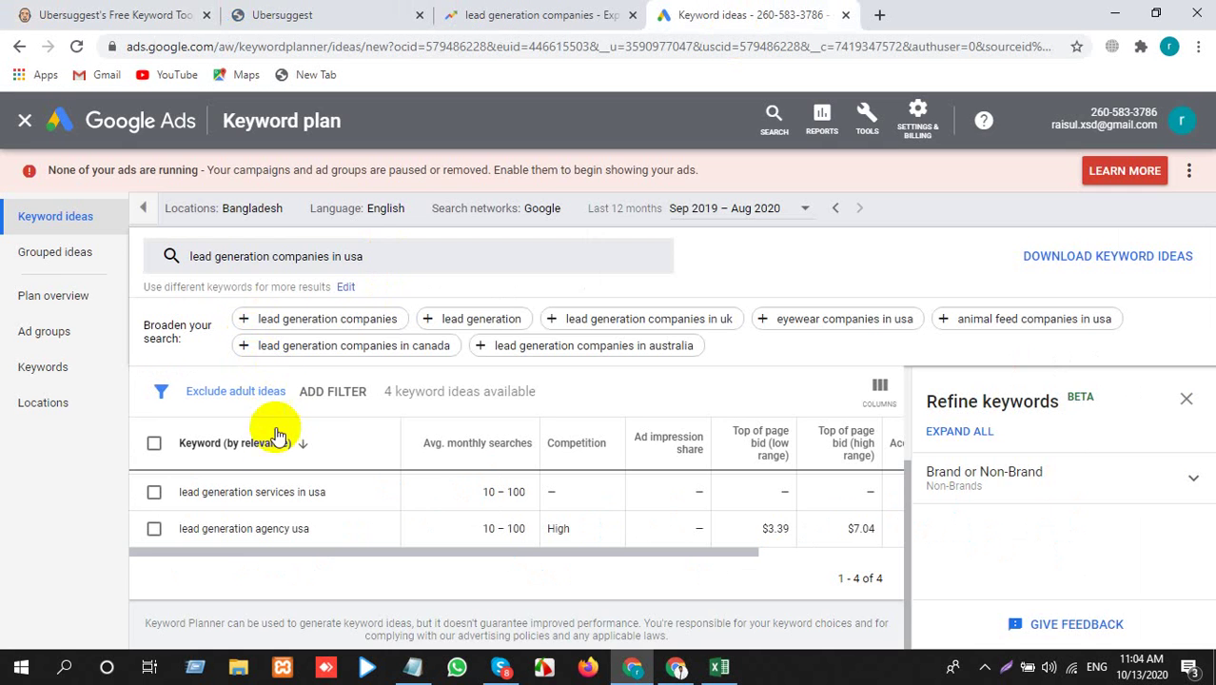
left_click(342, 254)
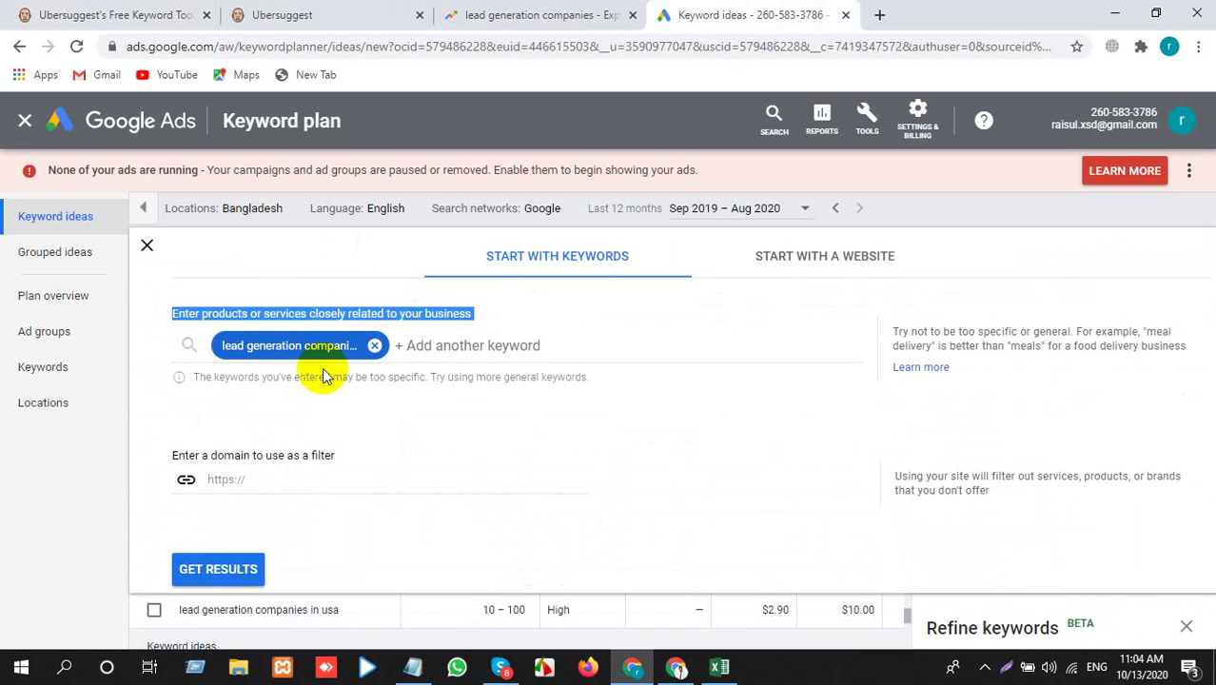
left_click(375, 346)
key("ctrl+v")
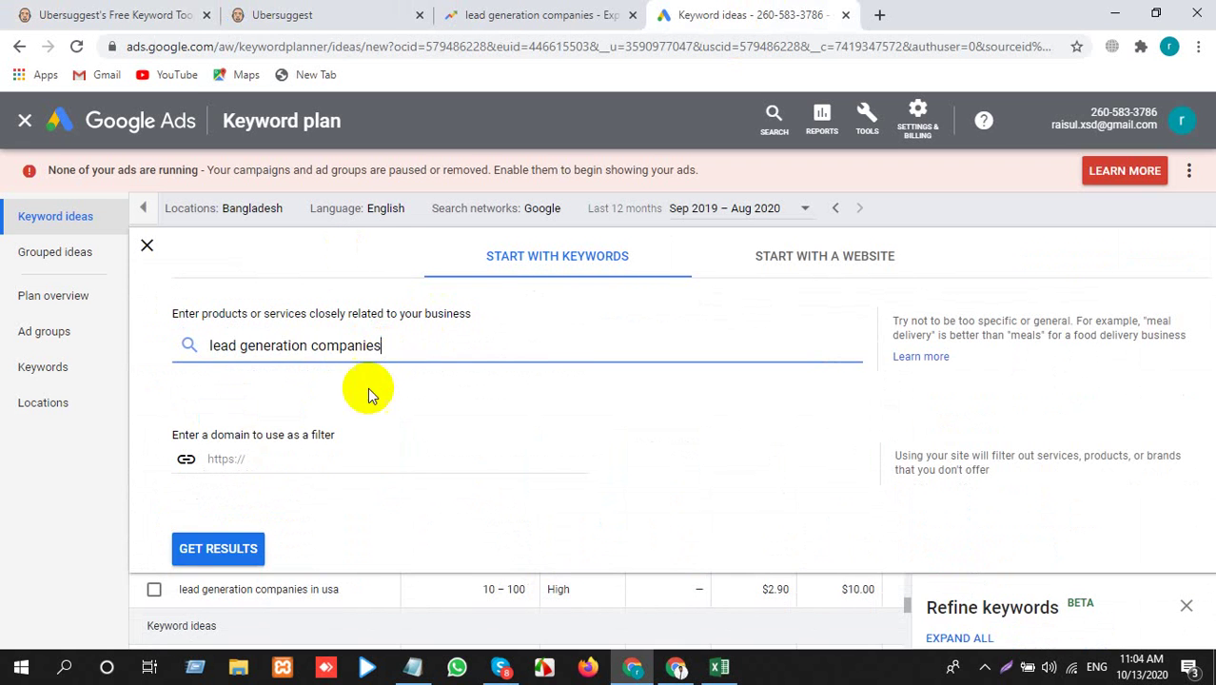
left_click(212, 547)
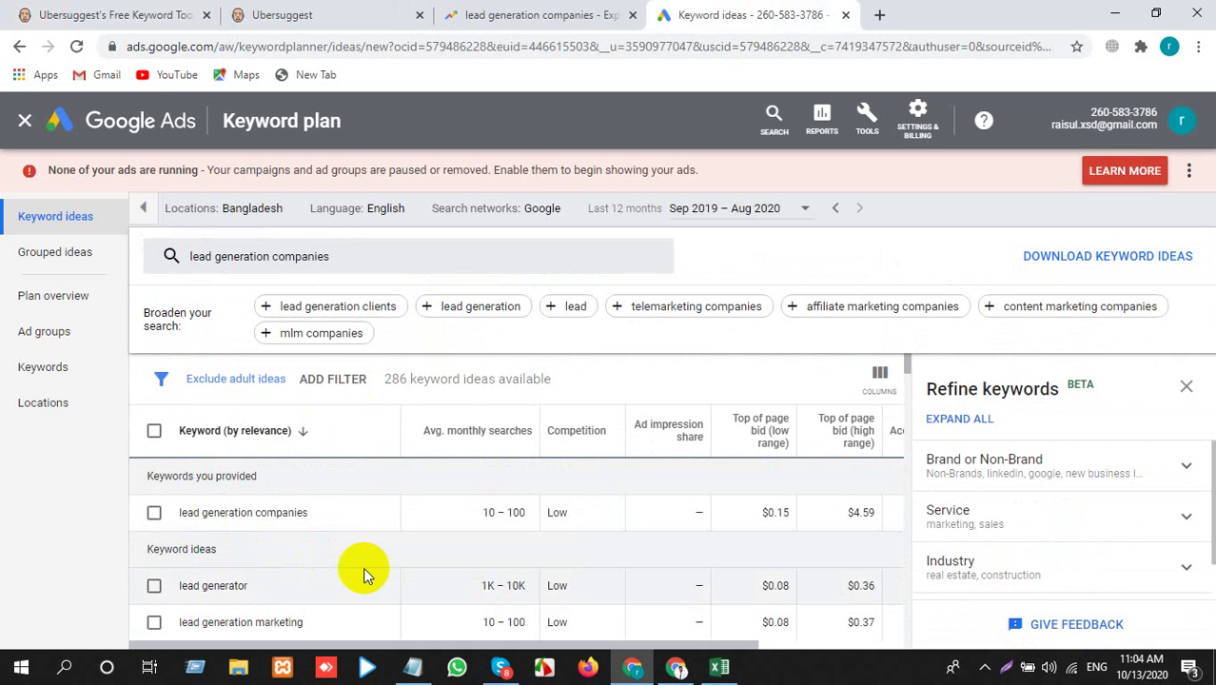
Copy "lead generator" from Keyword Planner into A8 of a new Excel row inserted above "lead generation companies", and return to Keyword Planner
left_click_drag(253, 587, 179, 587)
key("ctrl+c")
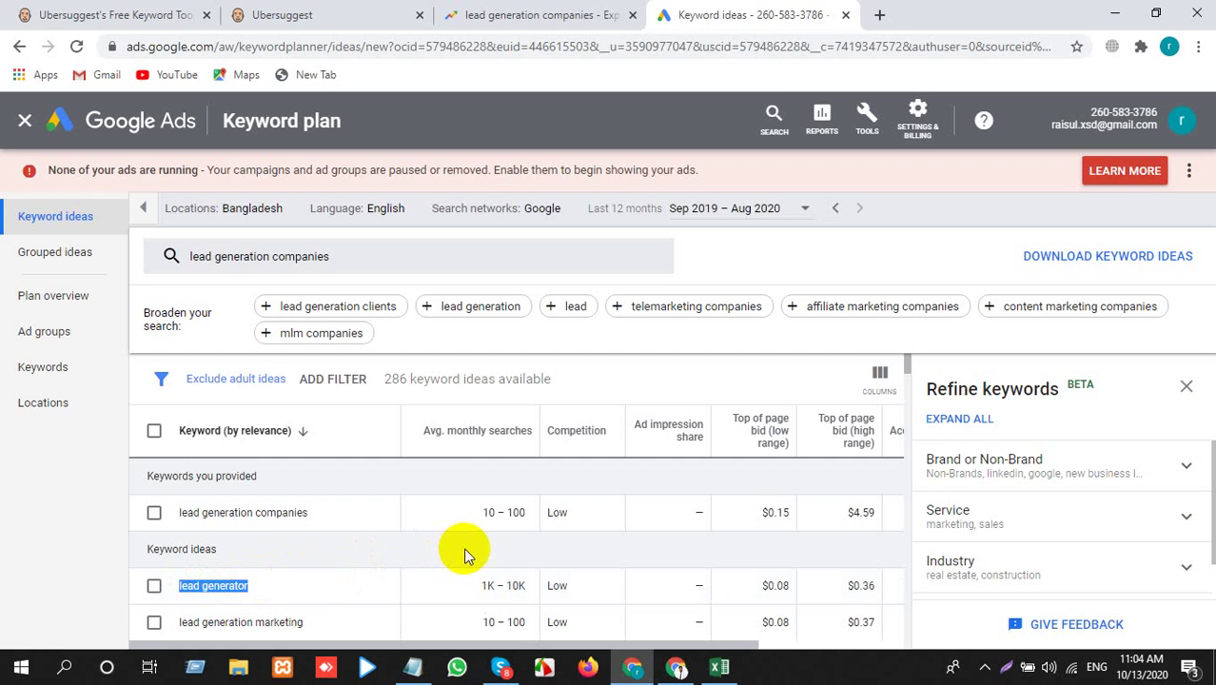
key("alt+Tab")
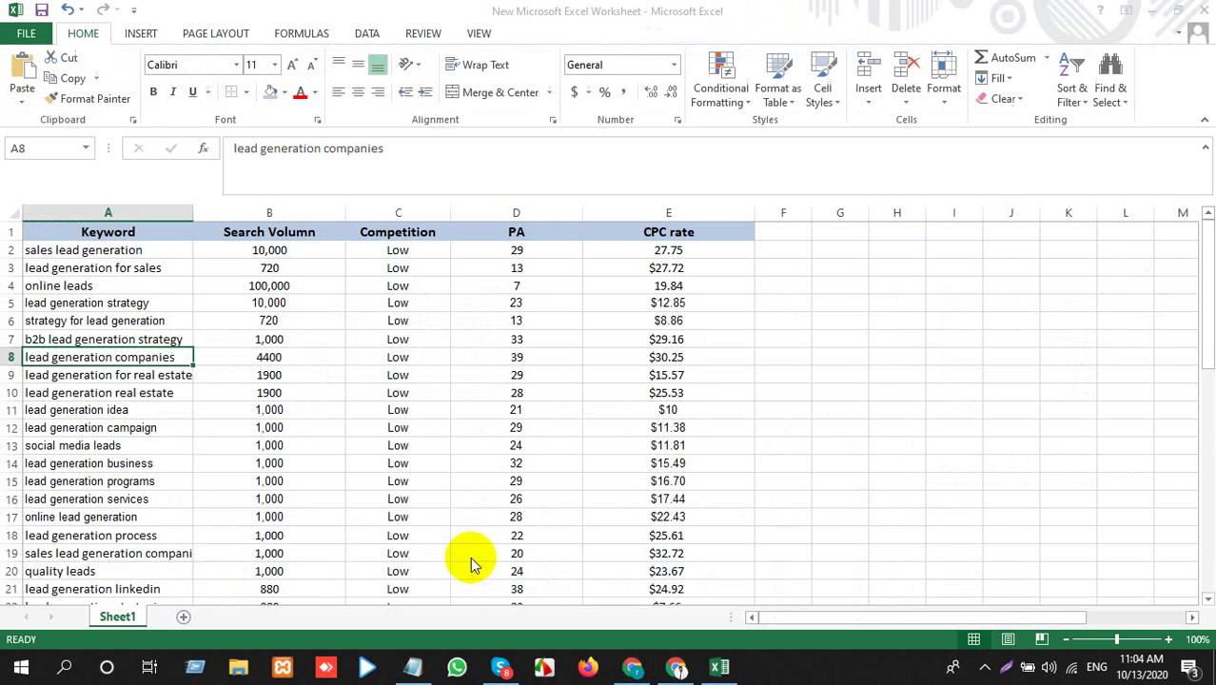
left_click(13, 356)
right_click(12, 356)
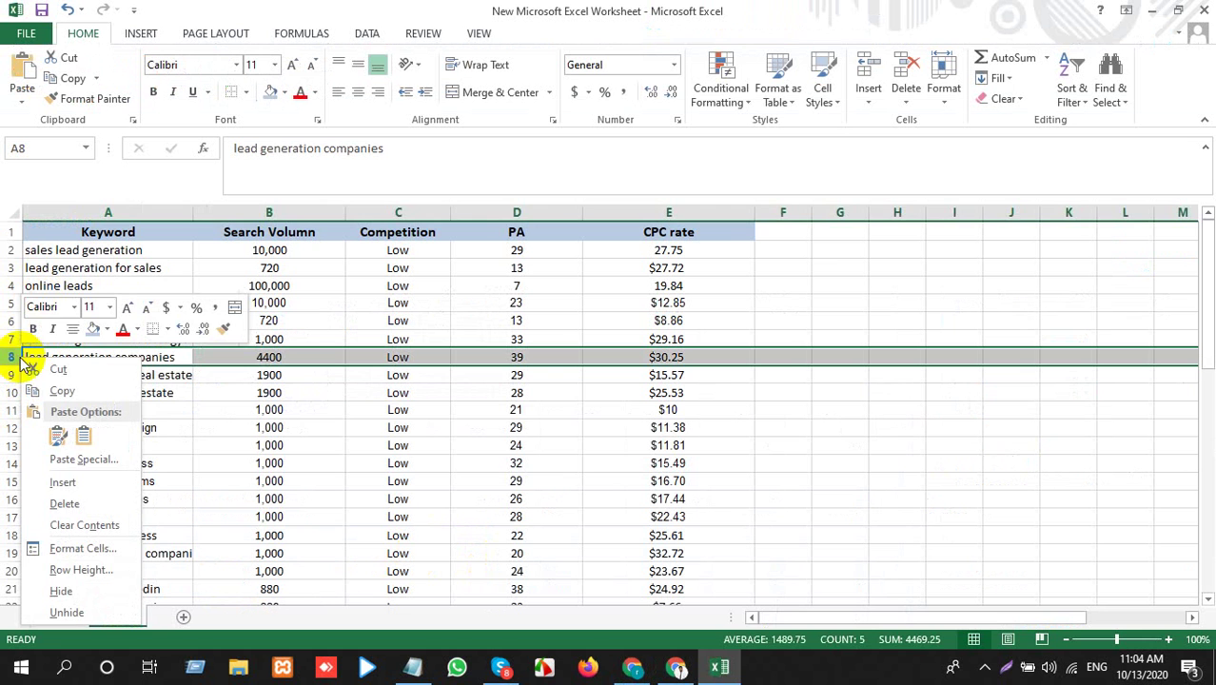
left_click(55, 483)
left_click(157, 358)
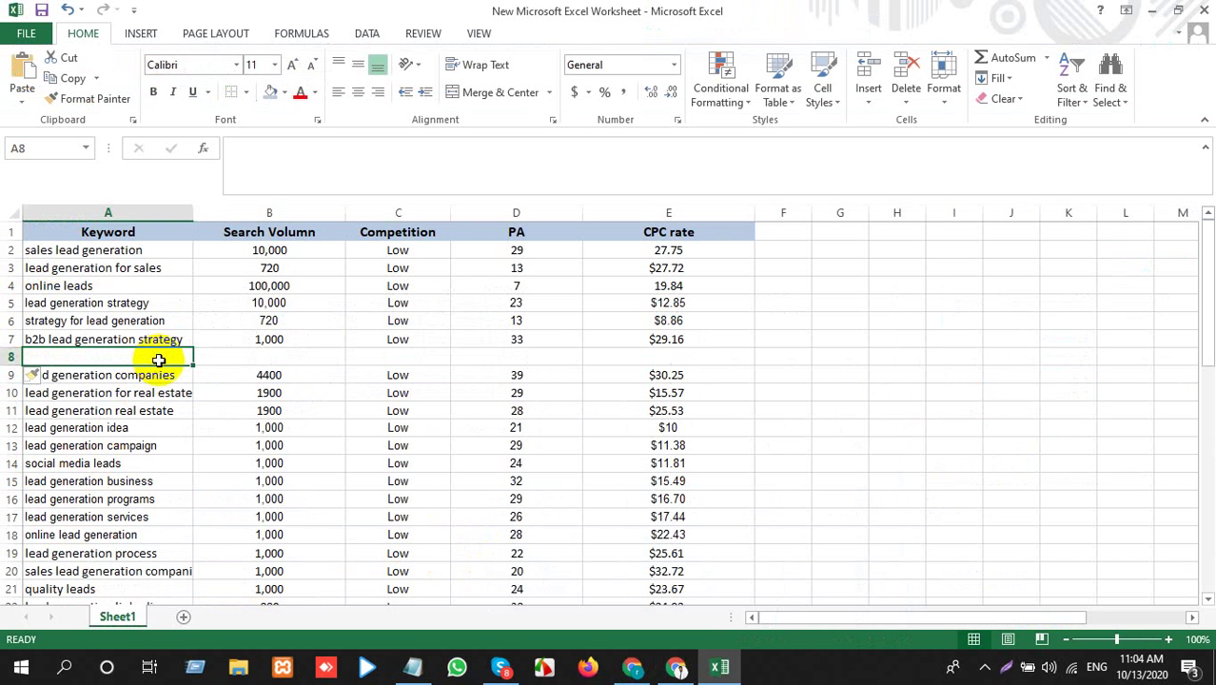
key("ctrl+v")
left_click(225, 390)
left_click(228, 379)
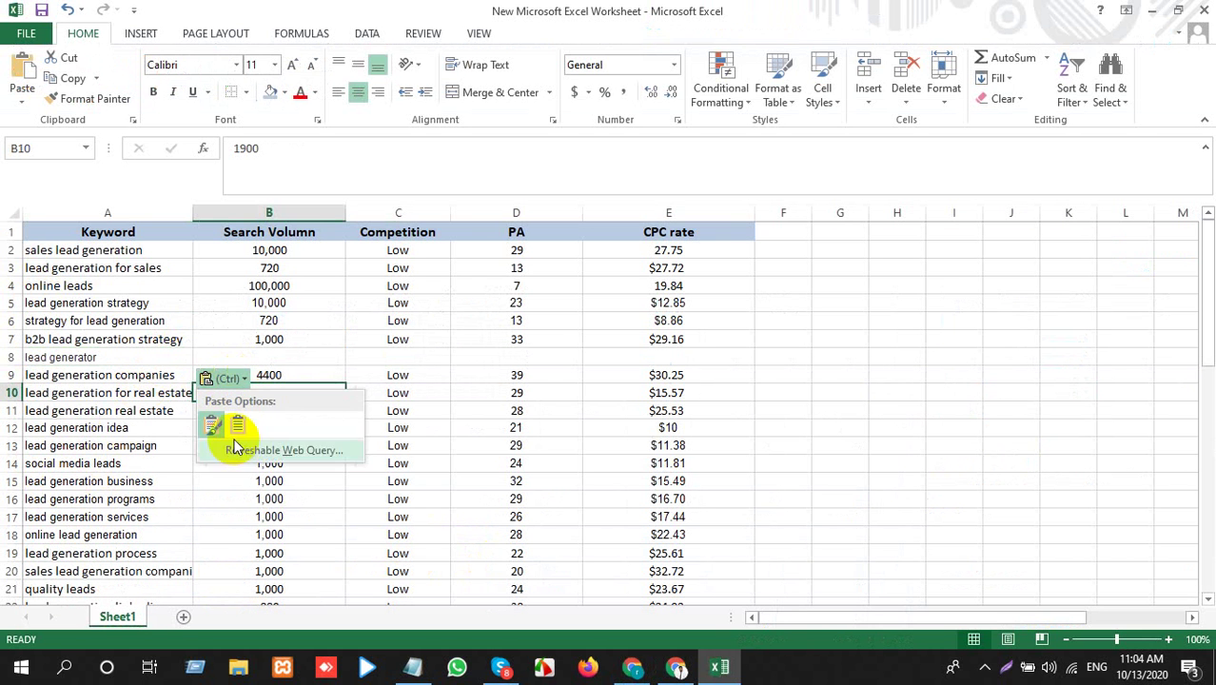
key("alt+Tab")
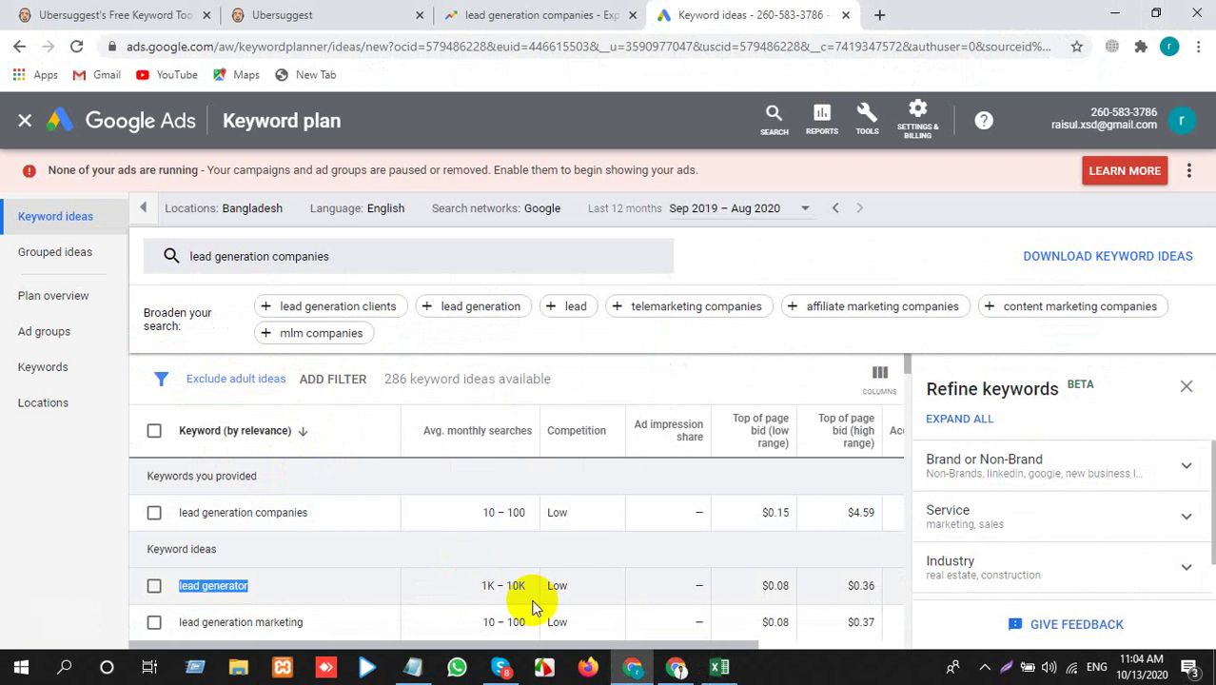
Copy the average monthly searches of "lead generator" (1K – 10K) into B8 in Excel, match the destination formatting, and return to Keyword Planner
left_click_drag(533, 586, 473, 583)
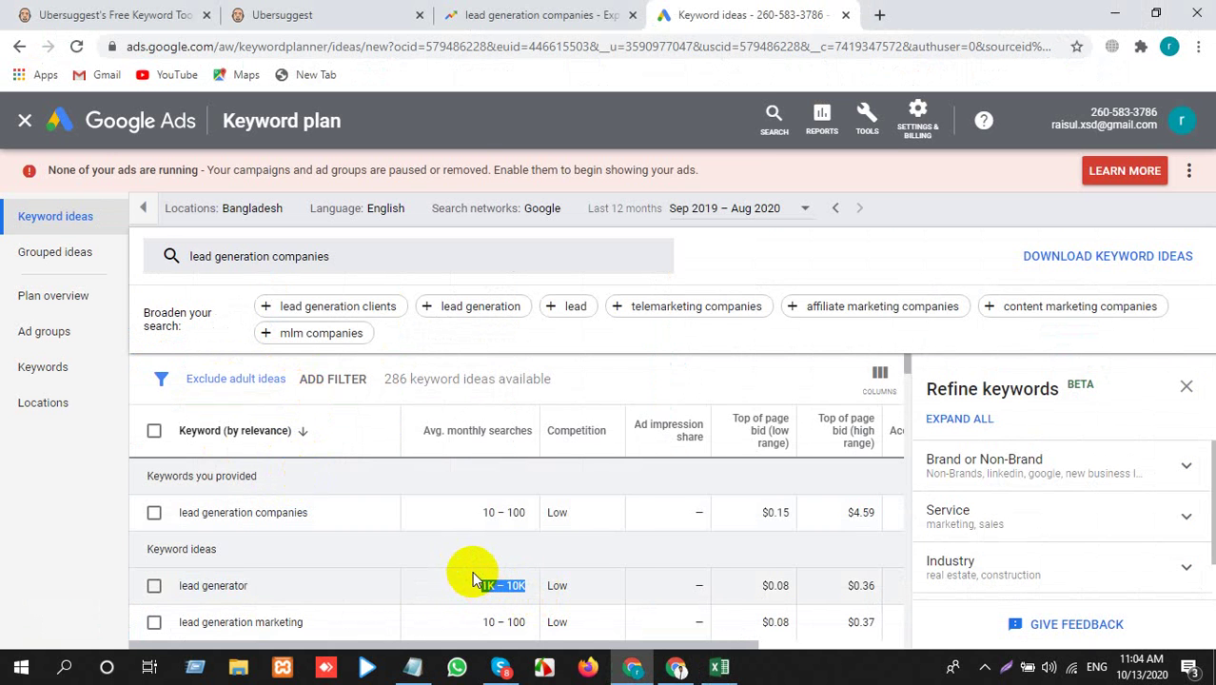
key("ctrl+c")
key("alt+Tab")
left_click(284, 353)
key("ctrl+v")
left_click(384, 379)
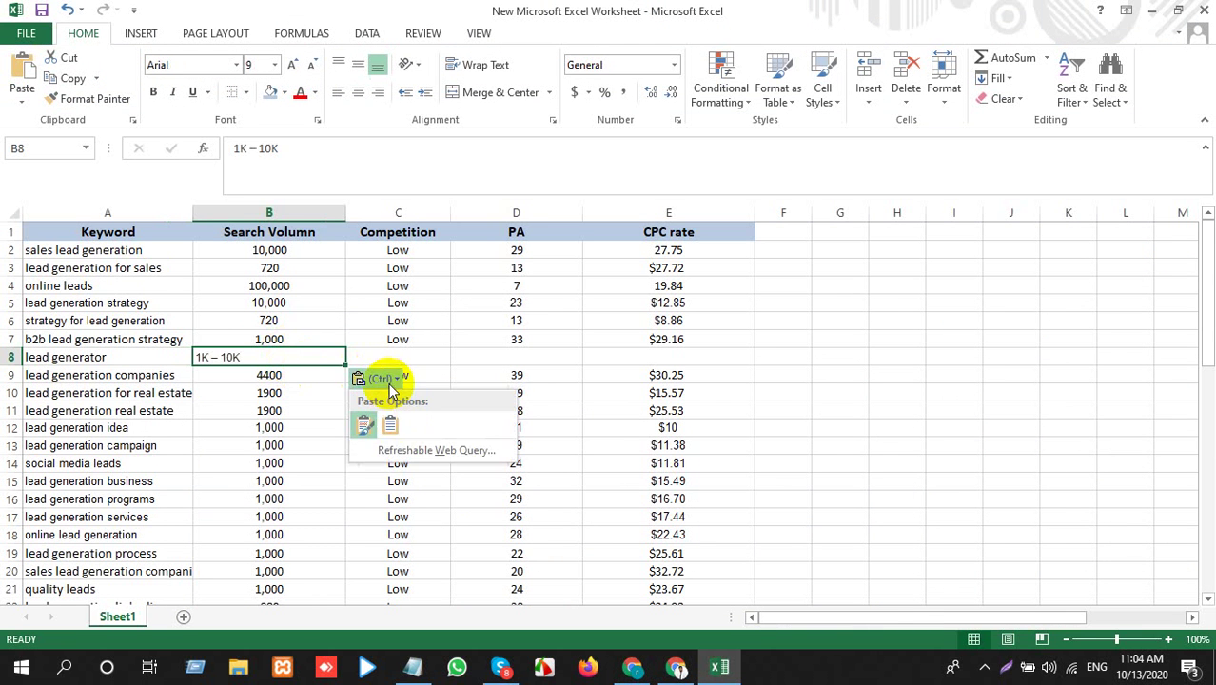
key("alt+Tab")
Copy the "Low" competition value of "lead generator" into C8 in Excel, match the destination formatting, and return to Keyword Planner
left_click(591, 592)
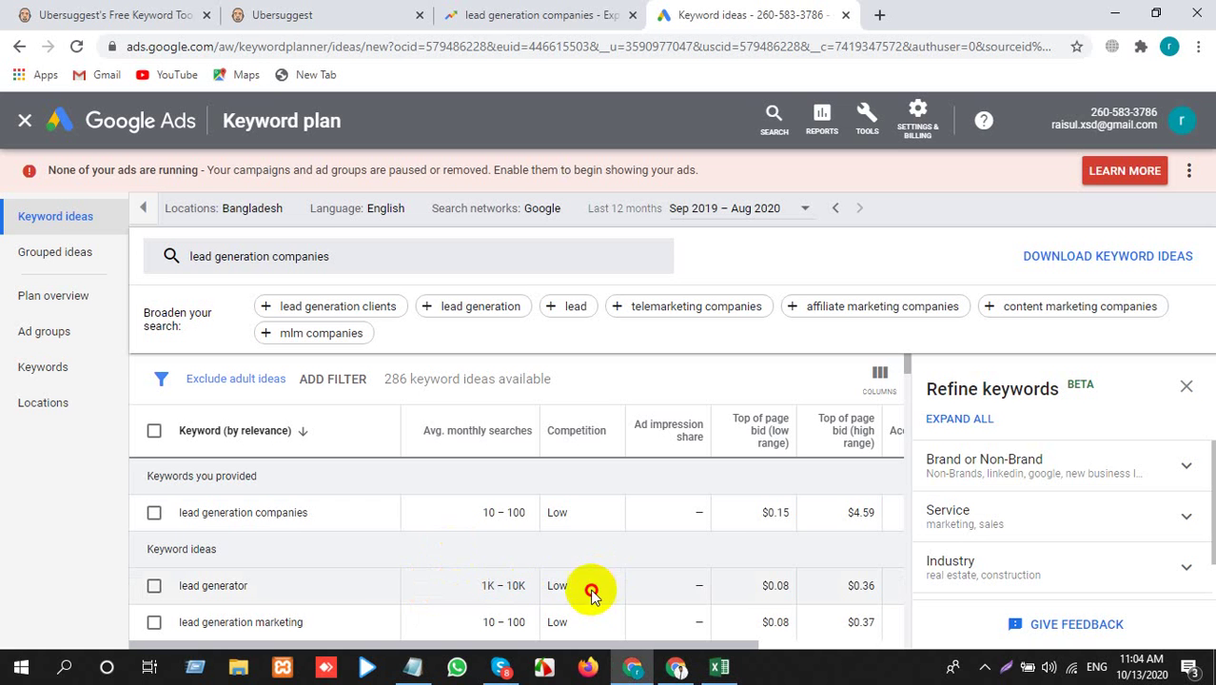
left_click_drag(590, 592, 551, 585)
key("ctrl+c")
key("alt+Tab")
left_click(429, 353)
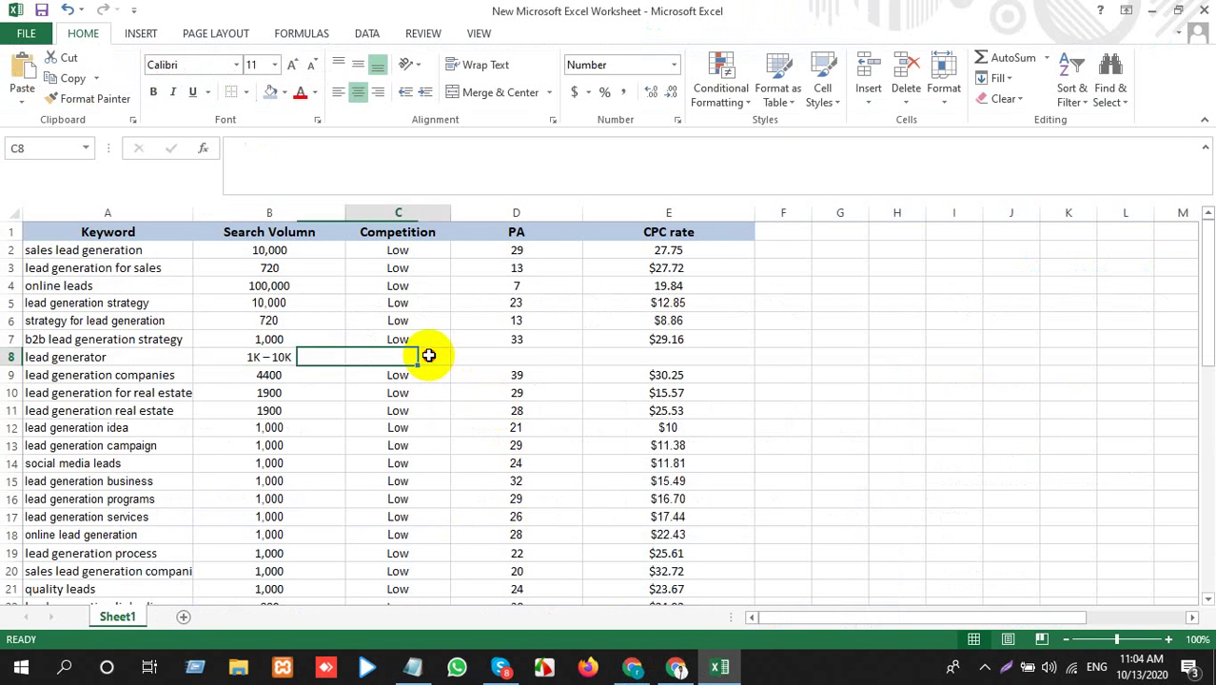
key("ctrl+v")
left_click(481, 378)
left_click(499, 422)
key("alt+Tab")
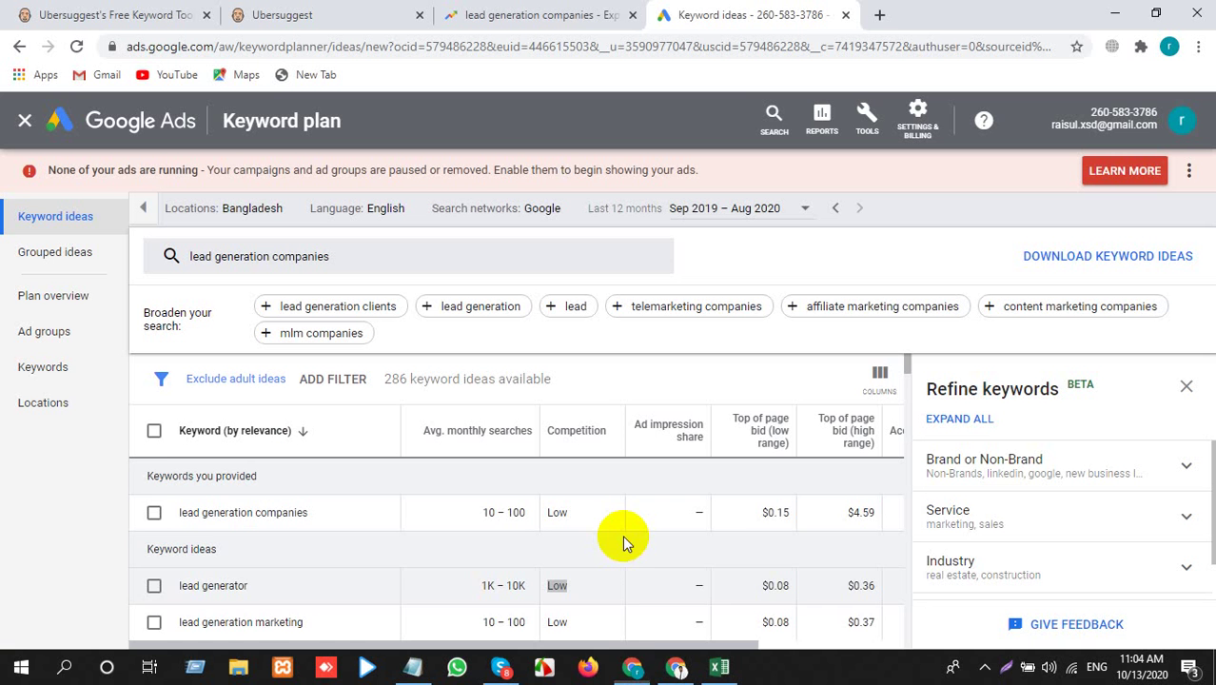
Copy the high-range top of page bid of "lead generator" ($0.36) into E8 in Excel and return to Keyword Planner
left_click_drag(669, 646, 758, 646)
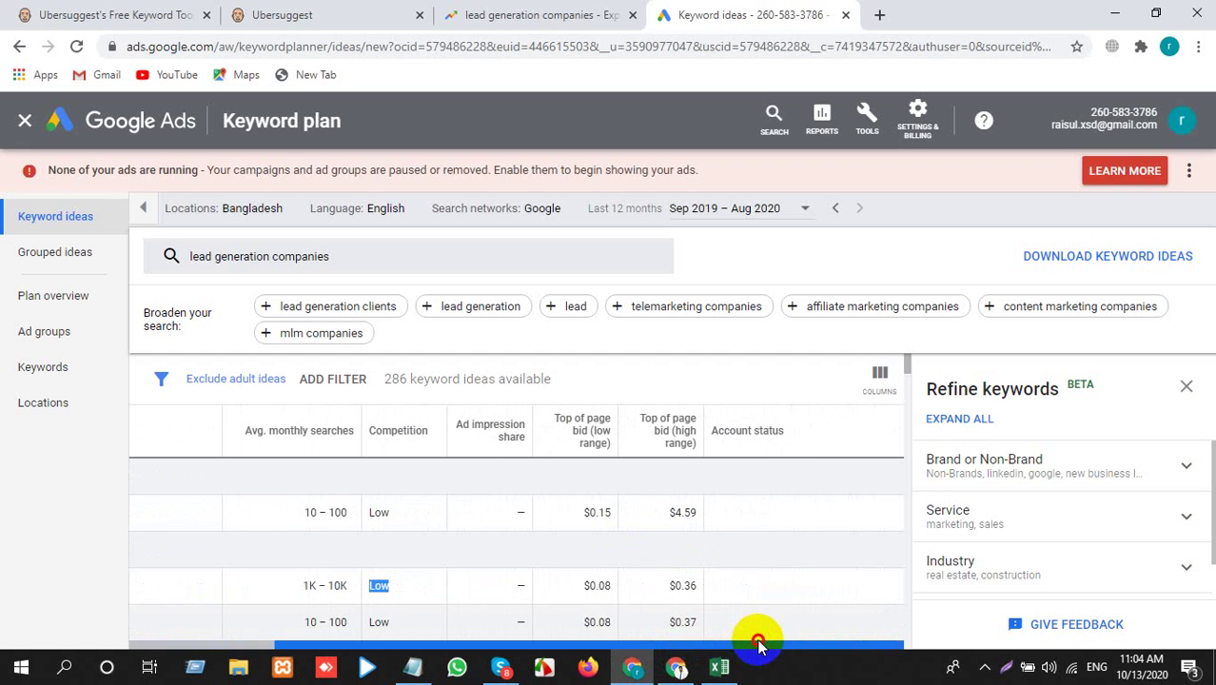
left_click_drag(701, 585, 653, 587)
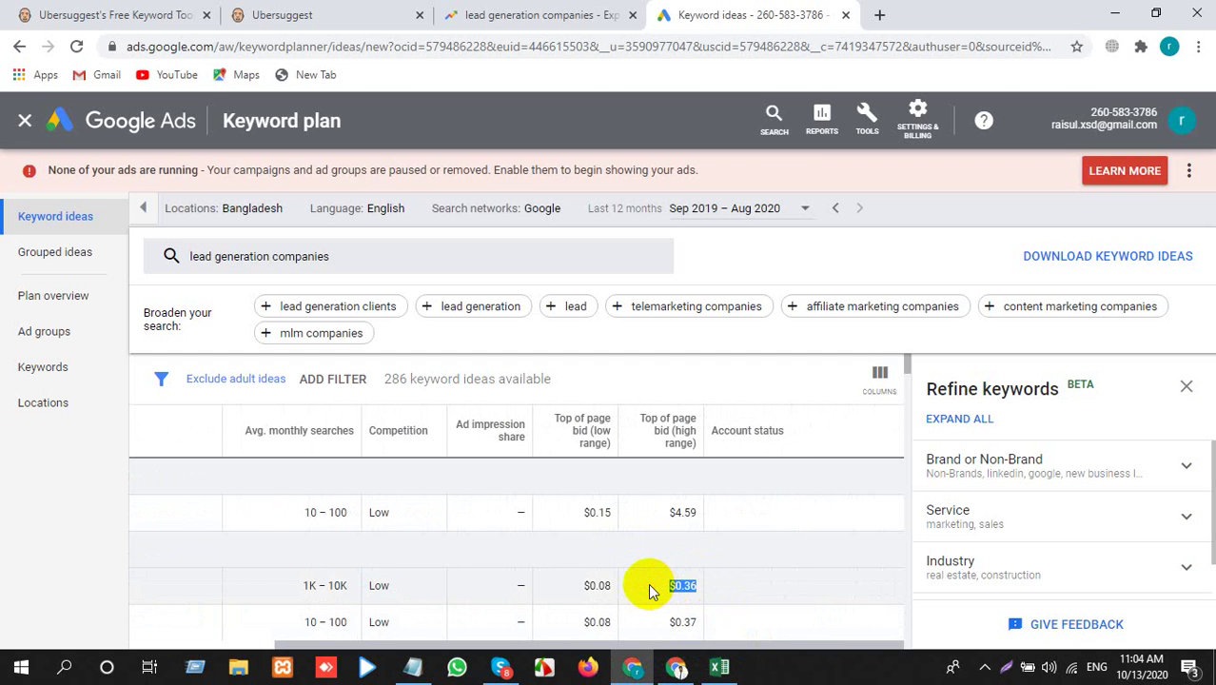
key("alt+Tab")
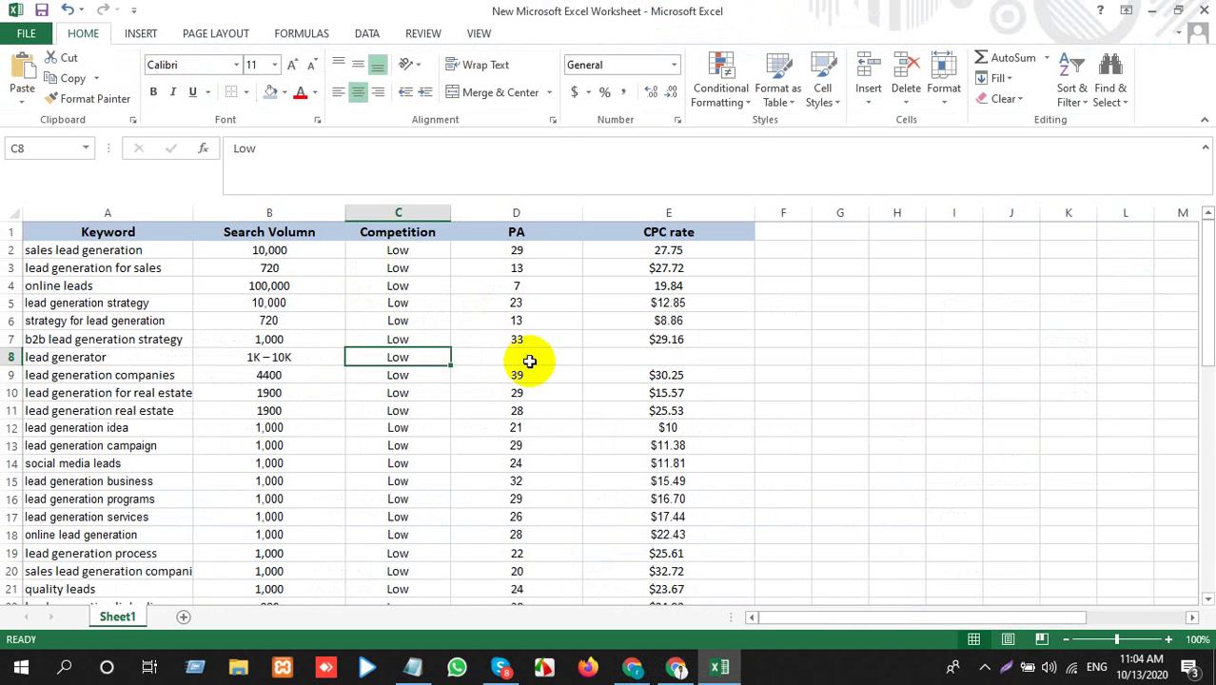
left_click(670, 359)
key("ctrl+v")
left_click(789, 378)
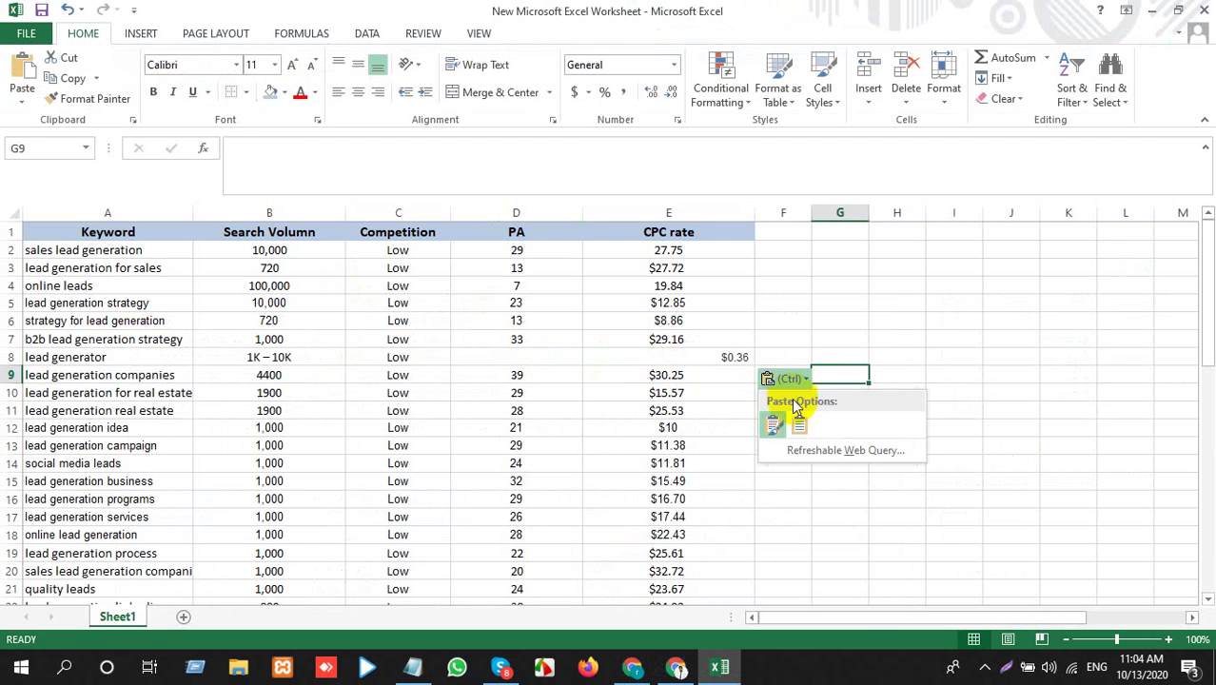
left_click(781, 398)
key("alt+Tab")
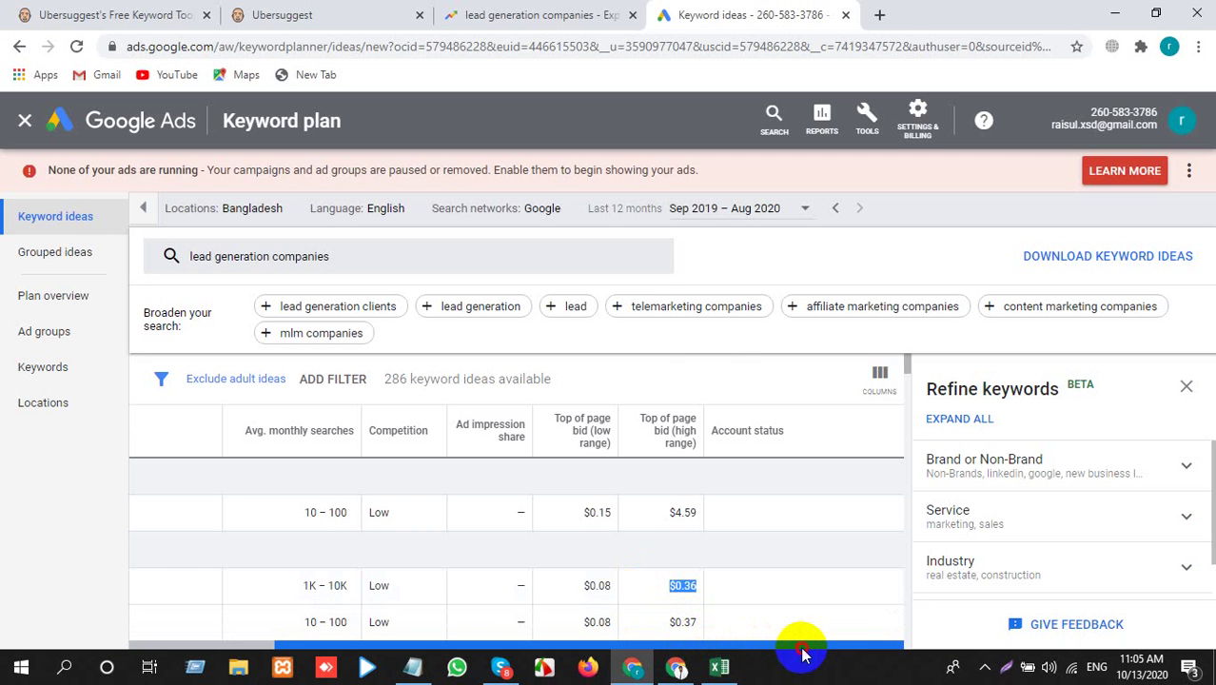
Add the Competition (indexed value), Organic impression share and Organic average position columns to the keyword ideas table without saving a column set
left_click(880, 374)
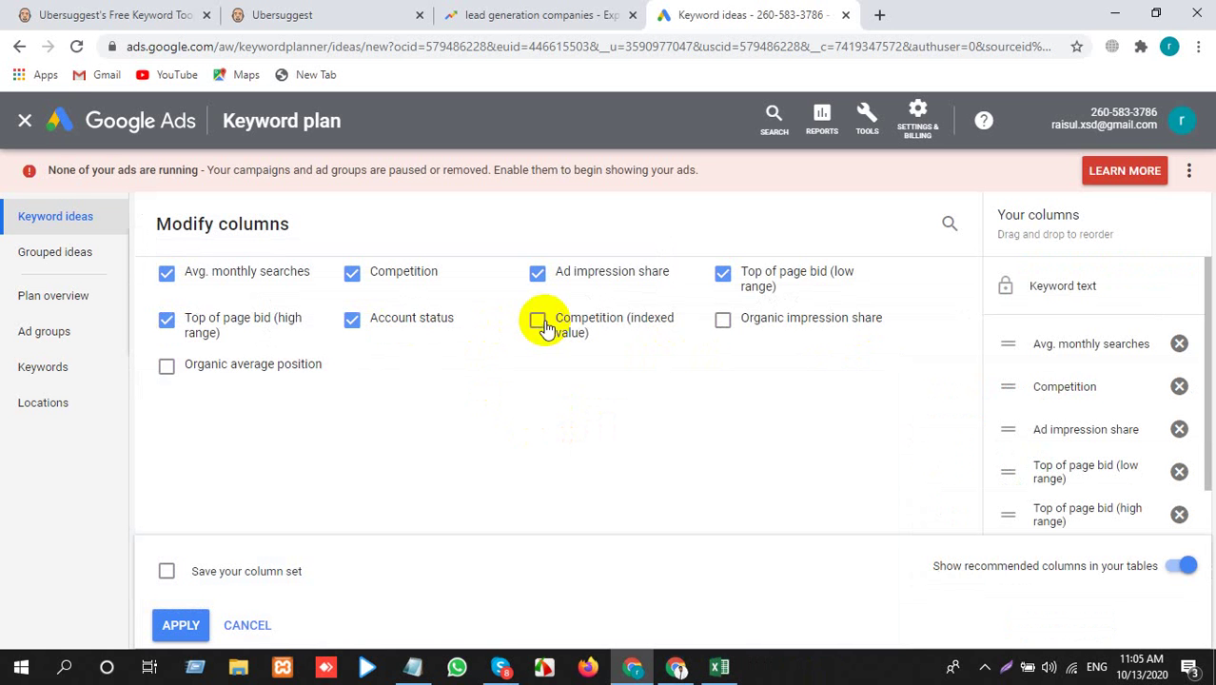
left_click(537, 321)
left_click(734, 326)
left_click(166, 364)
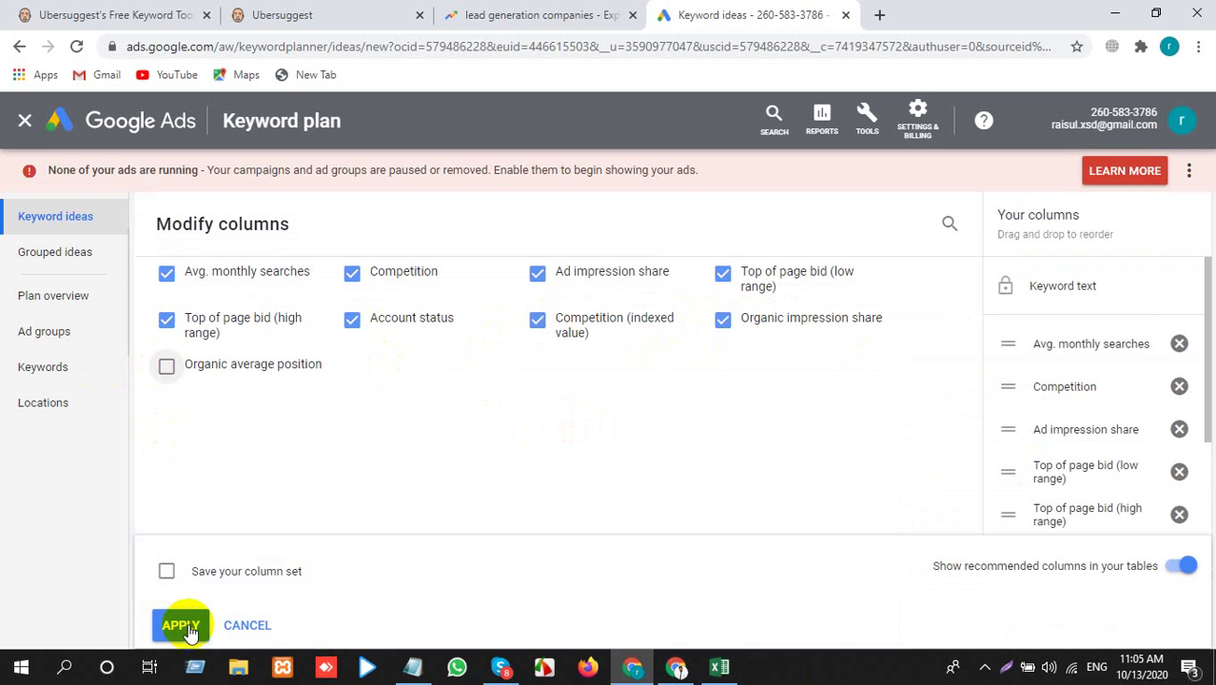
left_click(179, 571)
left_click(181, 624)
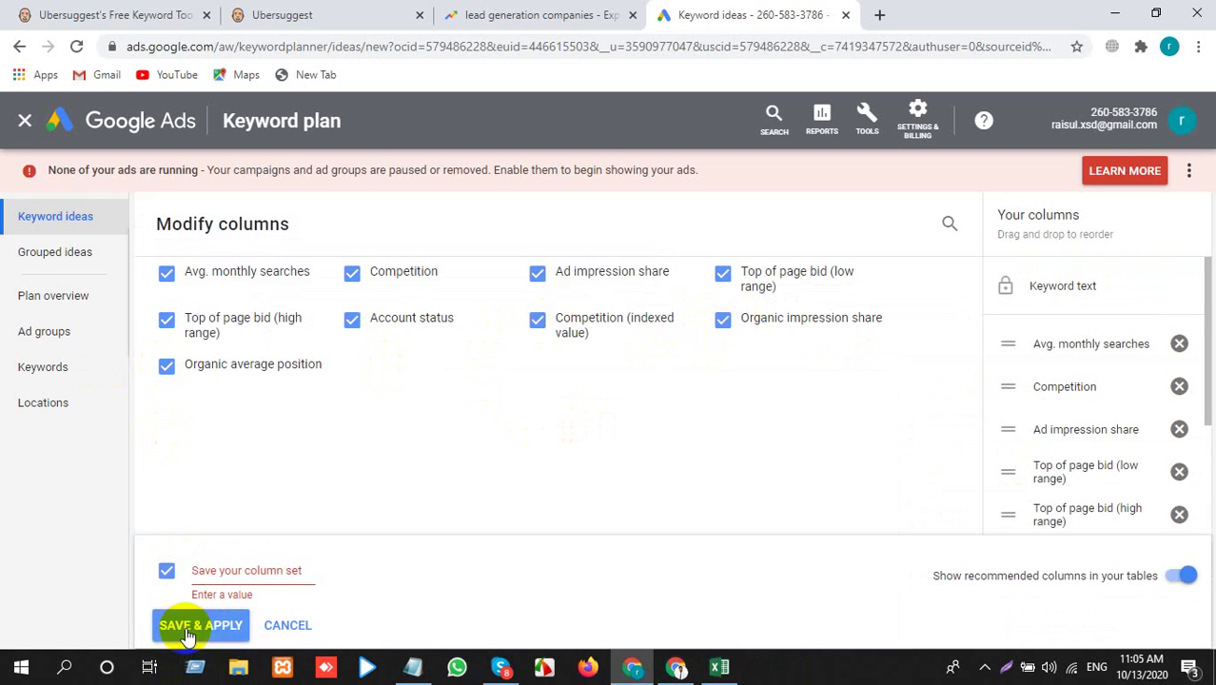
left_click(167, 571)
left_click(183, 625)
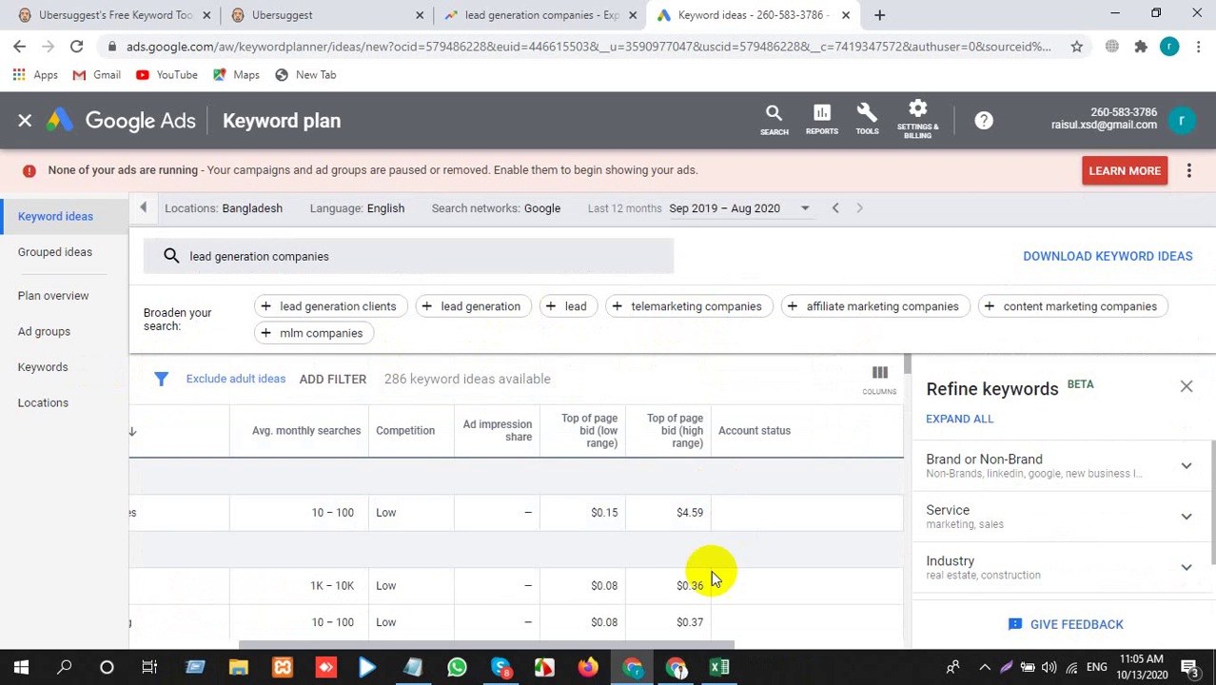
Copy the indexed competition value 14 from the Google Ads keyword ideas into cell D8 of the Excel worksheet, matching the destination formatting
left_click_drag(547, 645, 692, 652)
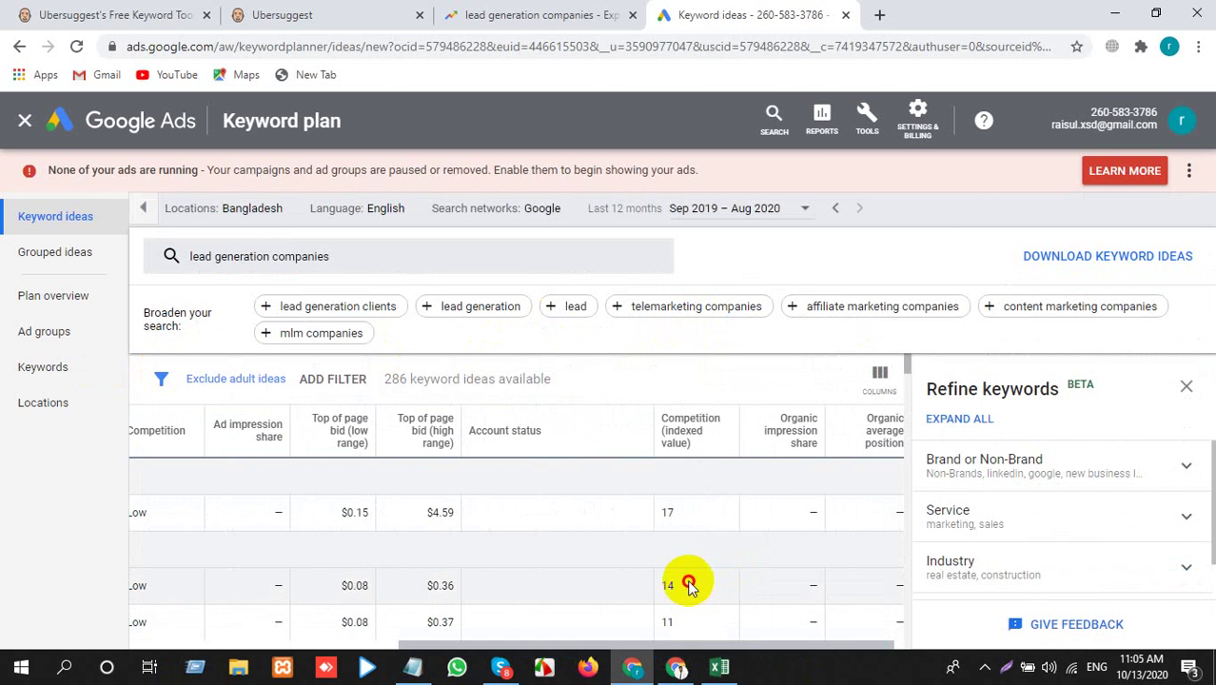
key("alt+Tab")
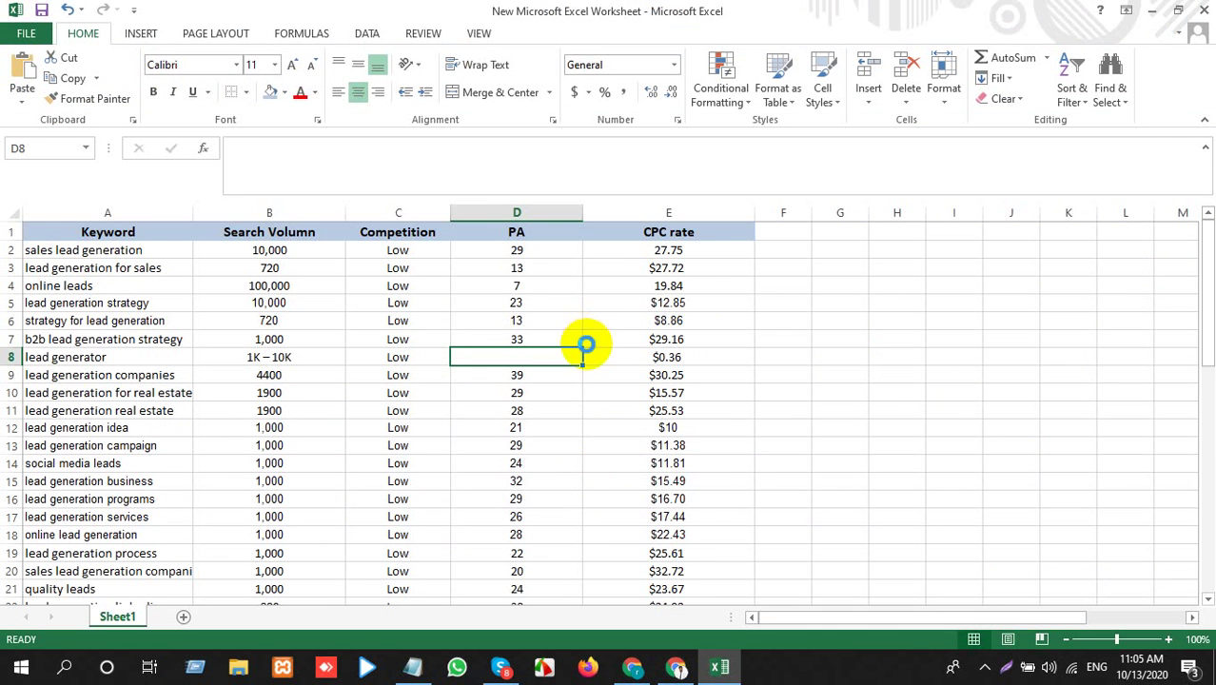
key("ctrl+v")
left_click(607, 380)
left_click(624, 433)
Switch to Ubersuggest in the browser and sign out of the current account
key("alt+Tab")
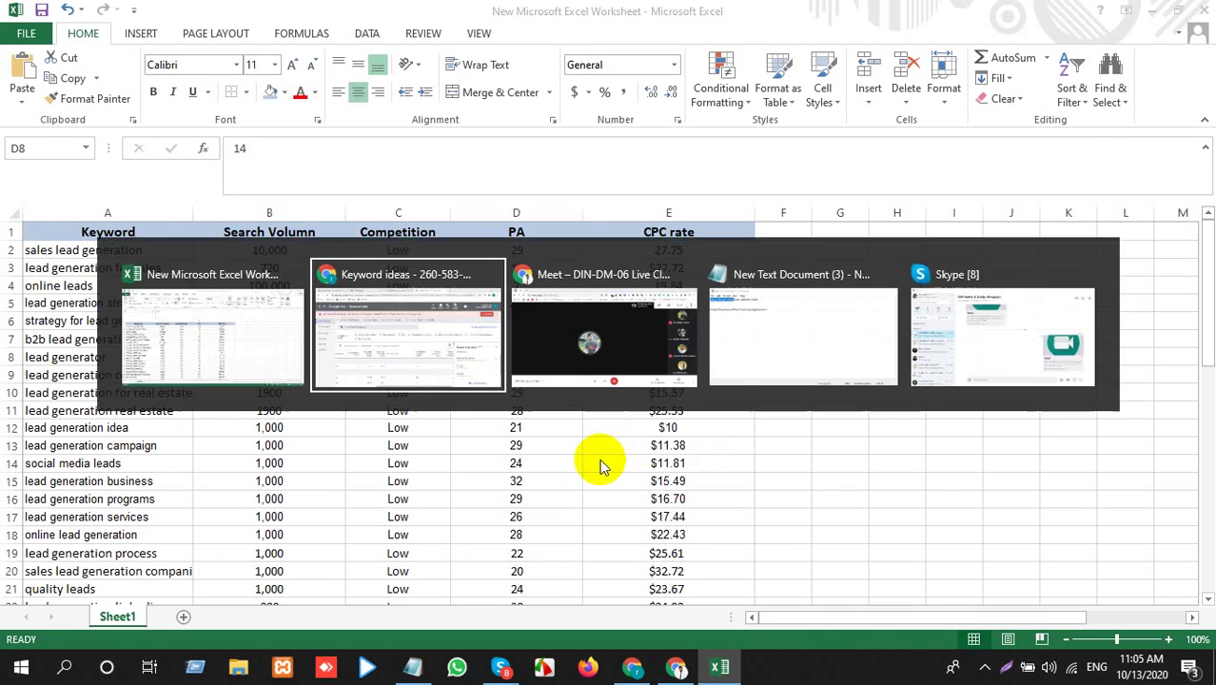
left_click(276, 15)
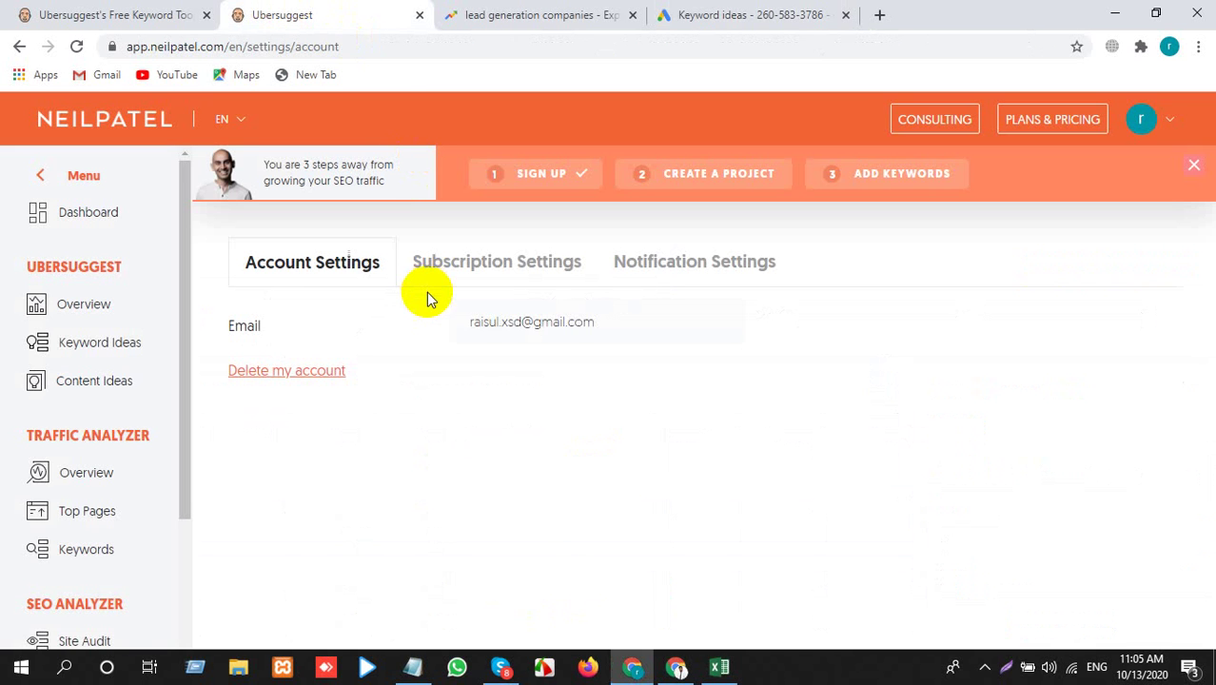
left_click(565, 323)
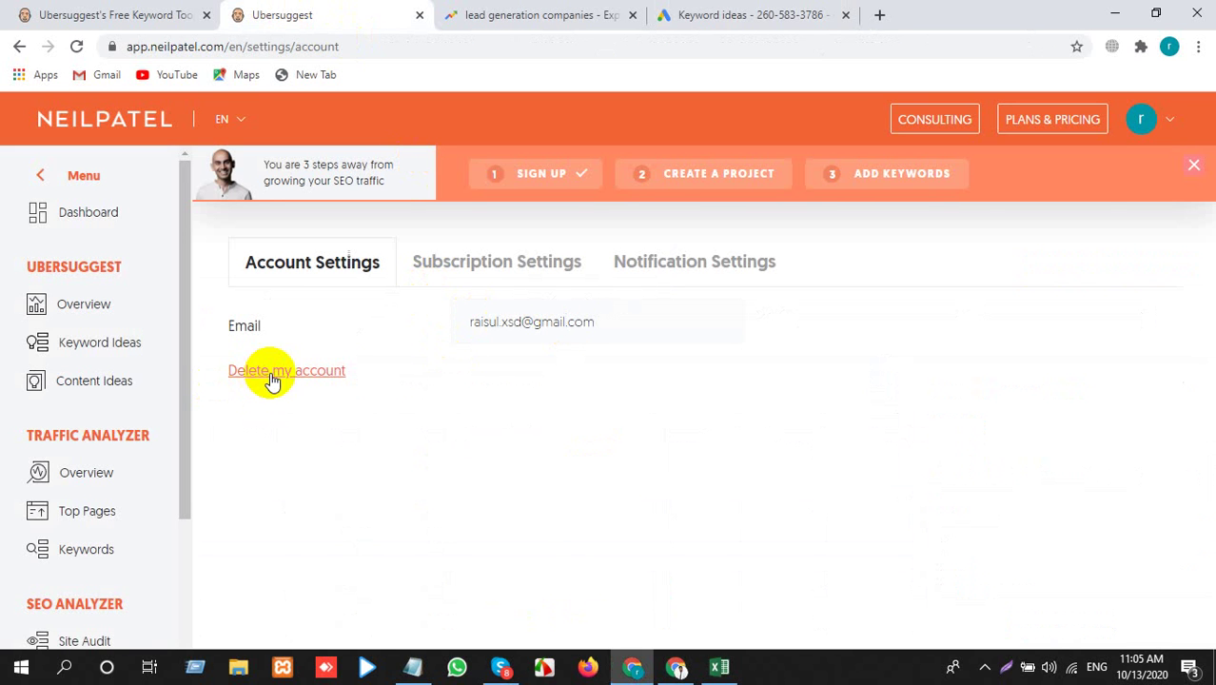
left_click(1140, 119)
left_click(1058, 210)
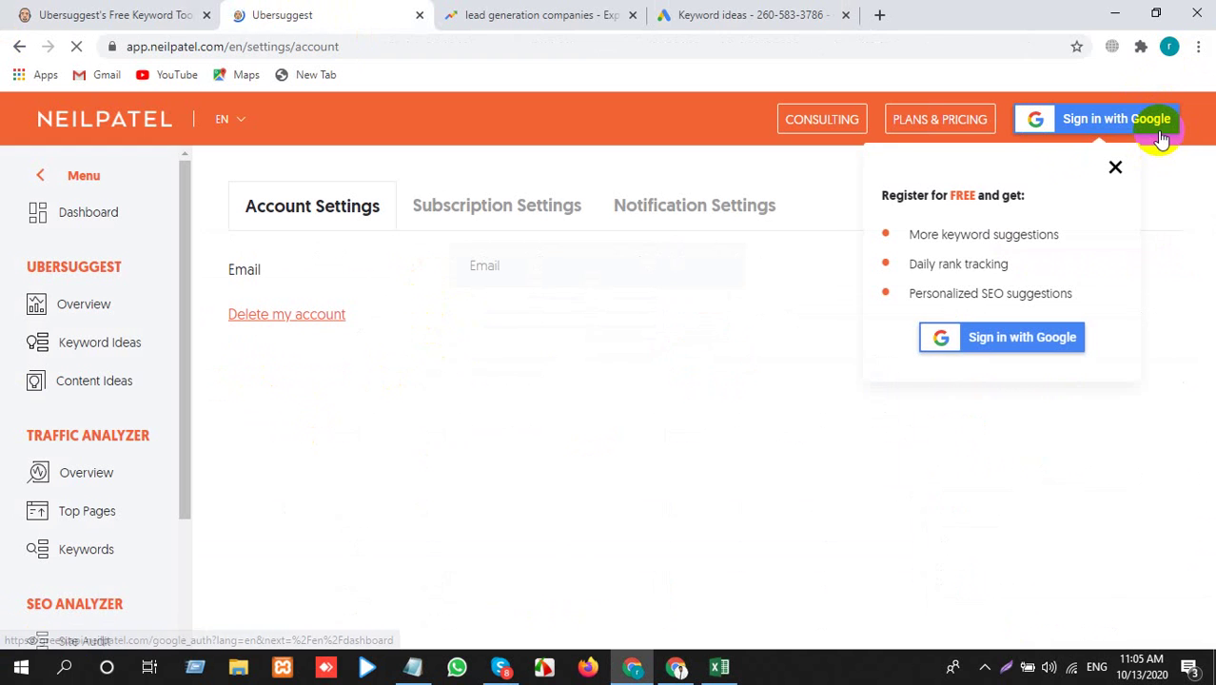
Sign in to Ubersuggest with the second Google account and allow it to view Search Console data
left_click(1159, 124)
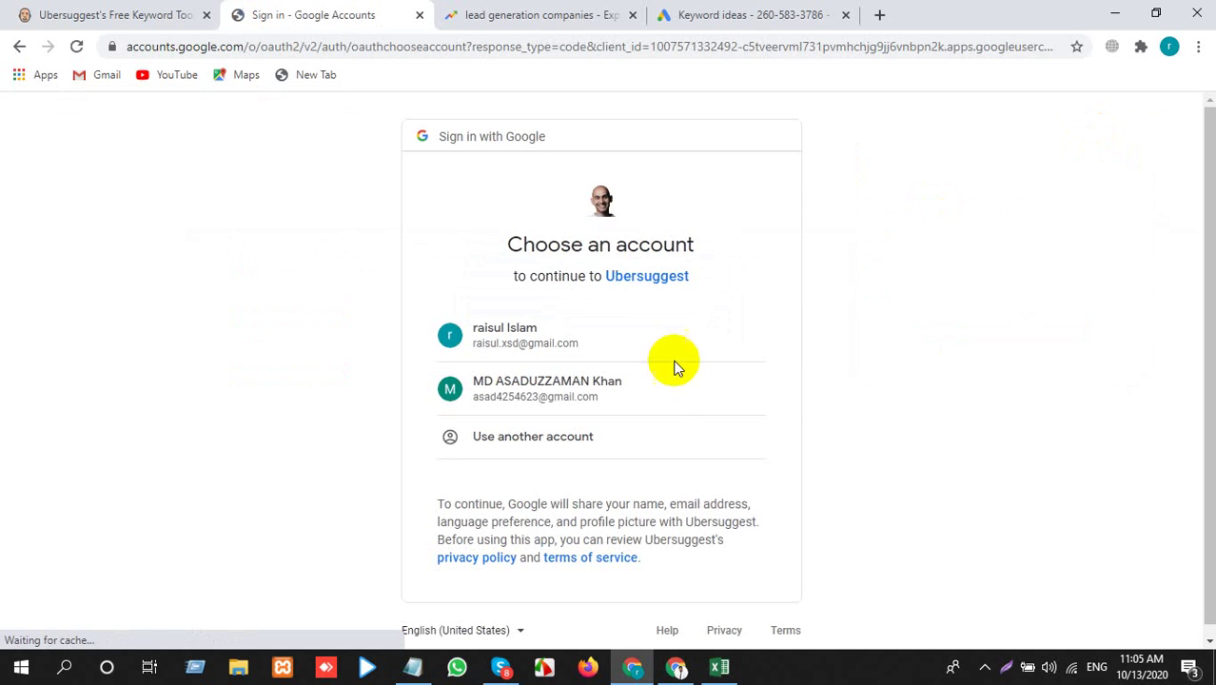
left_click(625, 381)
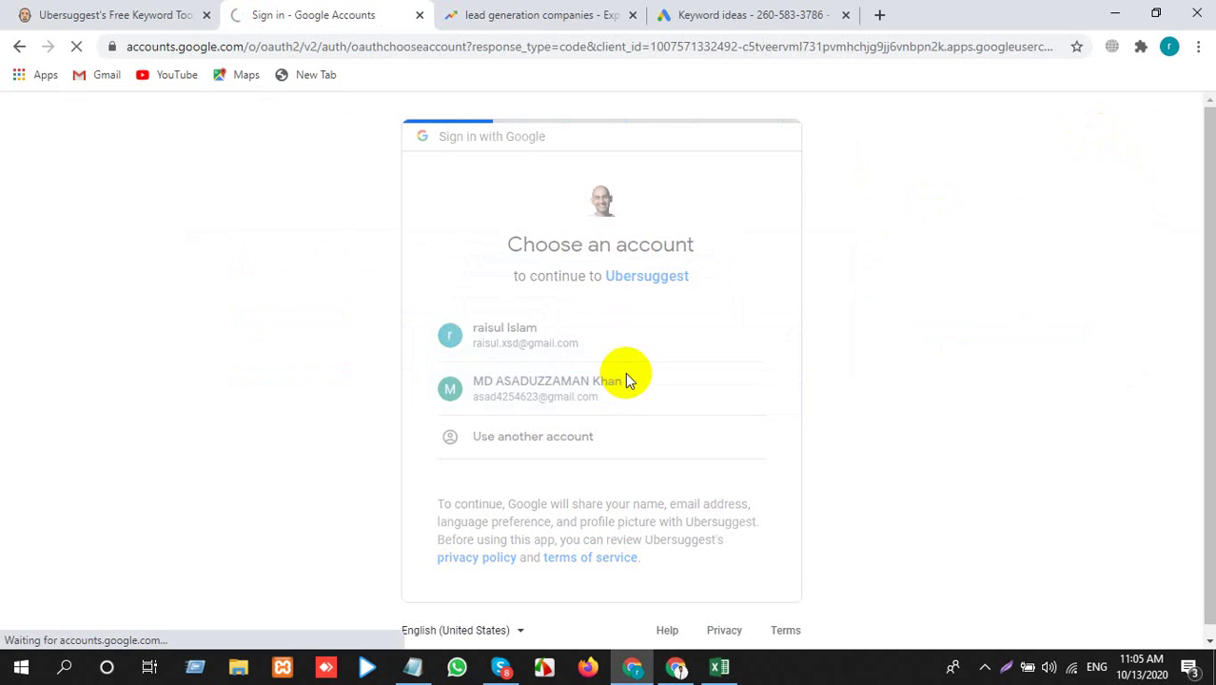
left_click(720, 669)
left_click(720, 669)
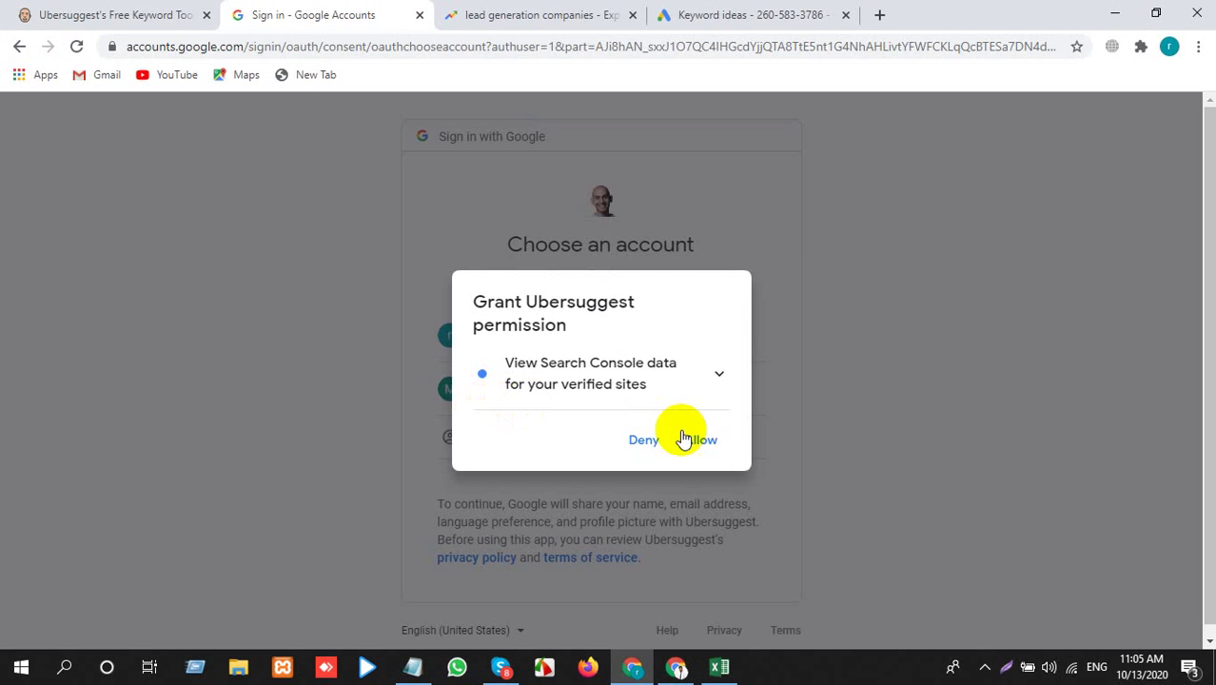
left_click(695, 439)
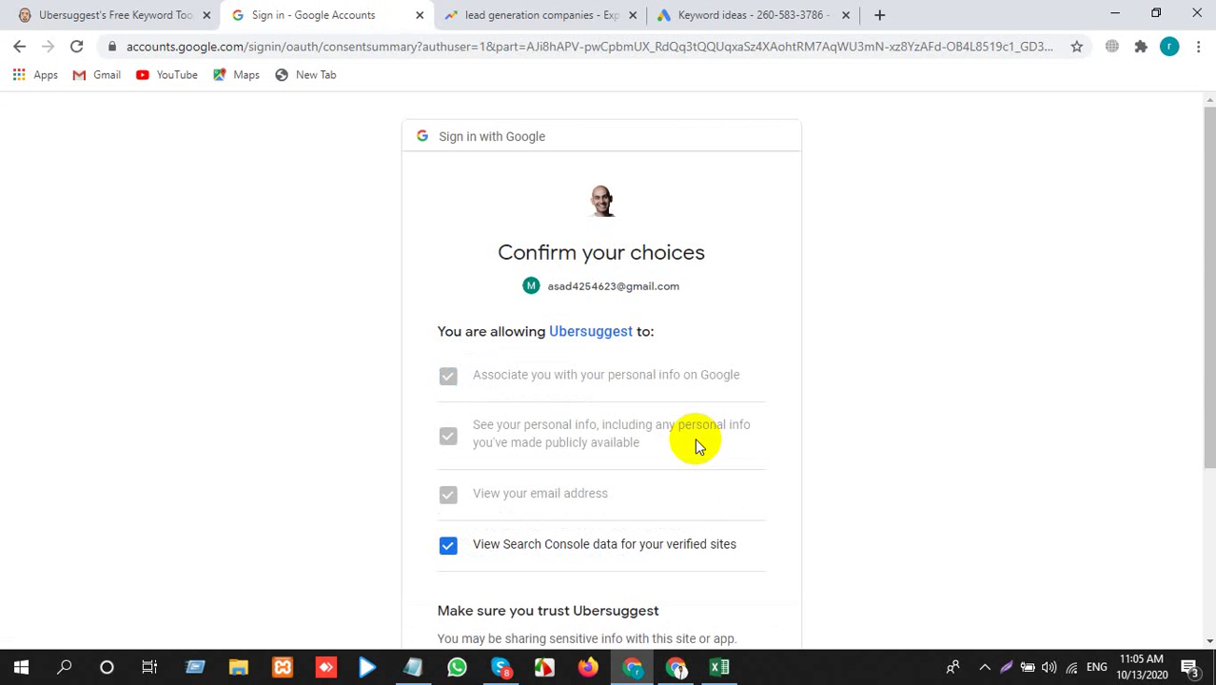
scroll(733, 543, "down", 3)
left_click(737, 525)
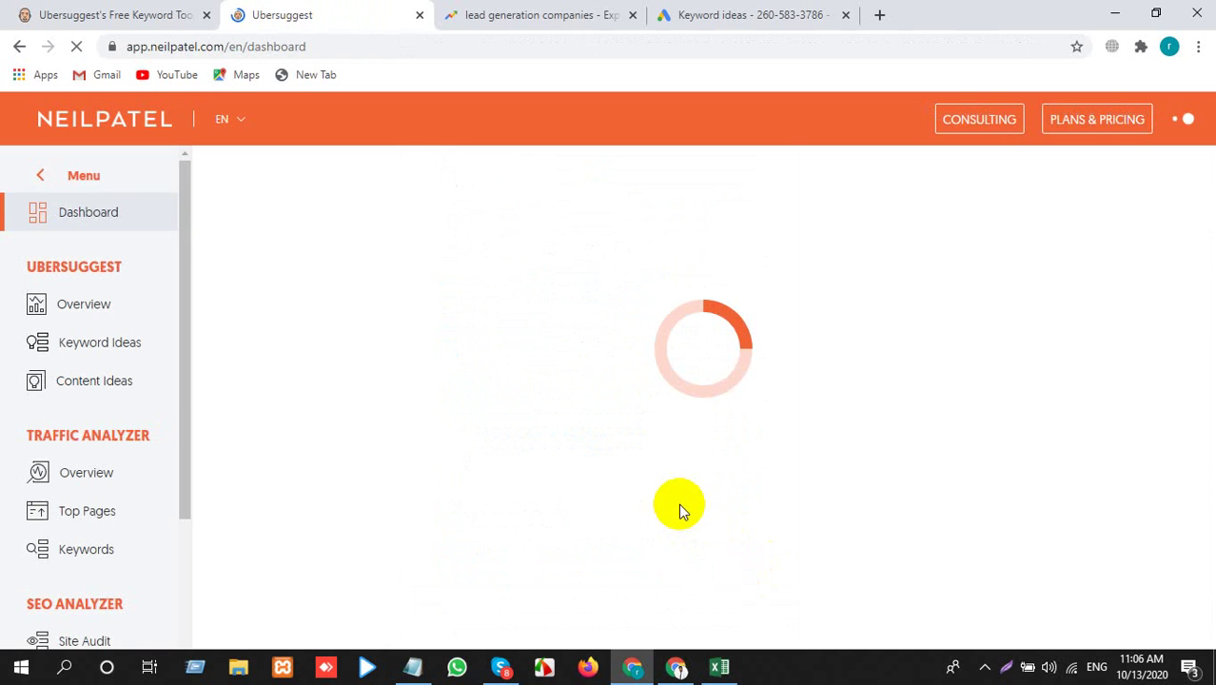
Copy the keyword "lead generator" from cell A8 of the Excel worksheet and return to Ubersuggest
key("alt+Tab")
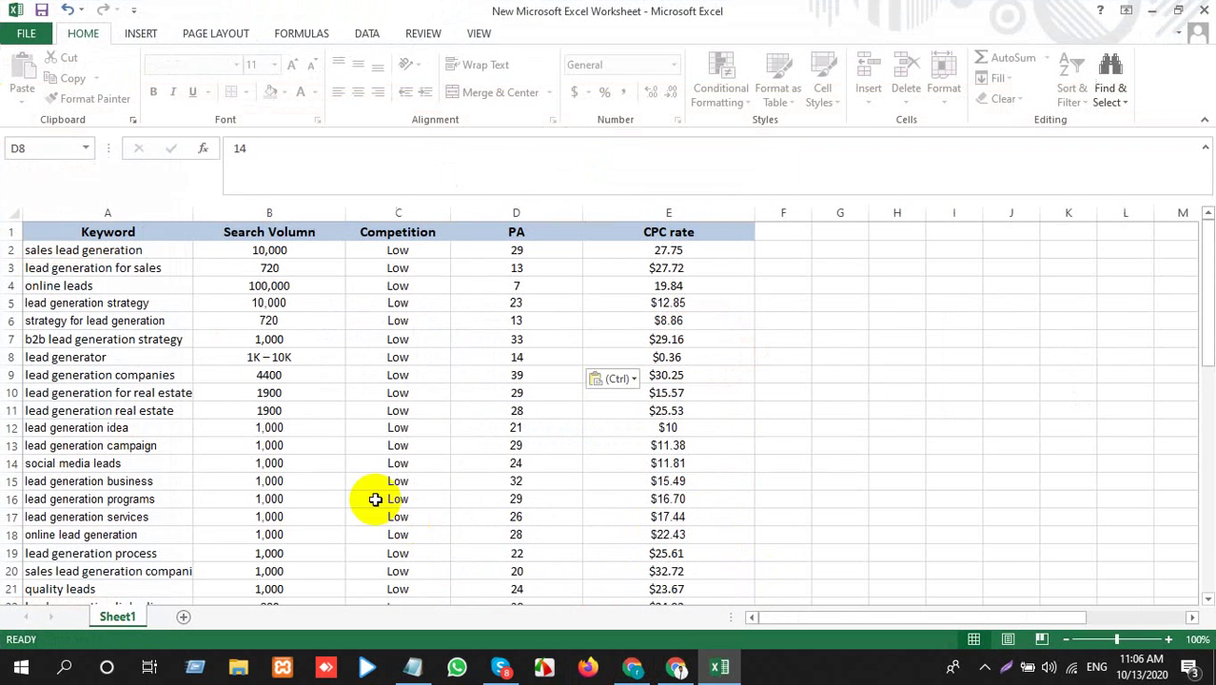
left_click(88, 360)
key("ctrl+c")
key("alt+Tab")
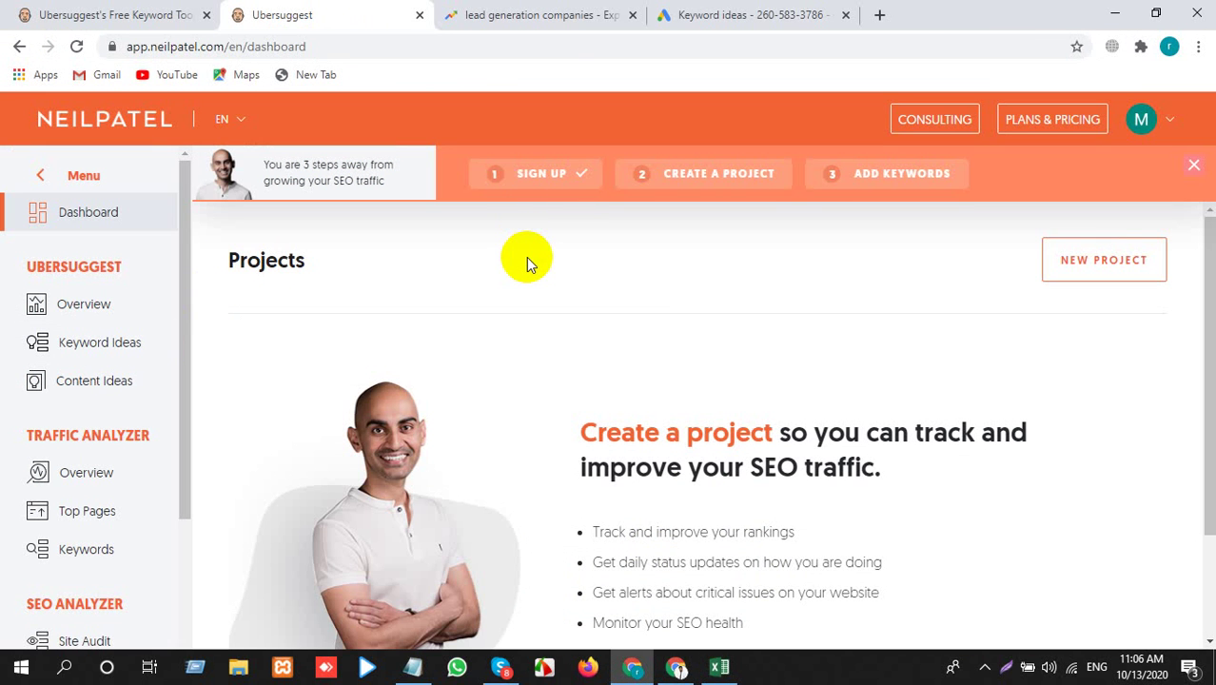
Open the Ubersuggest keyword overview for "lead generation companies" and check its keyword suggestions against the Excel worksheet
left_click(48, 304)
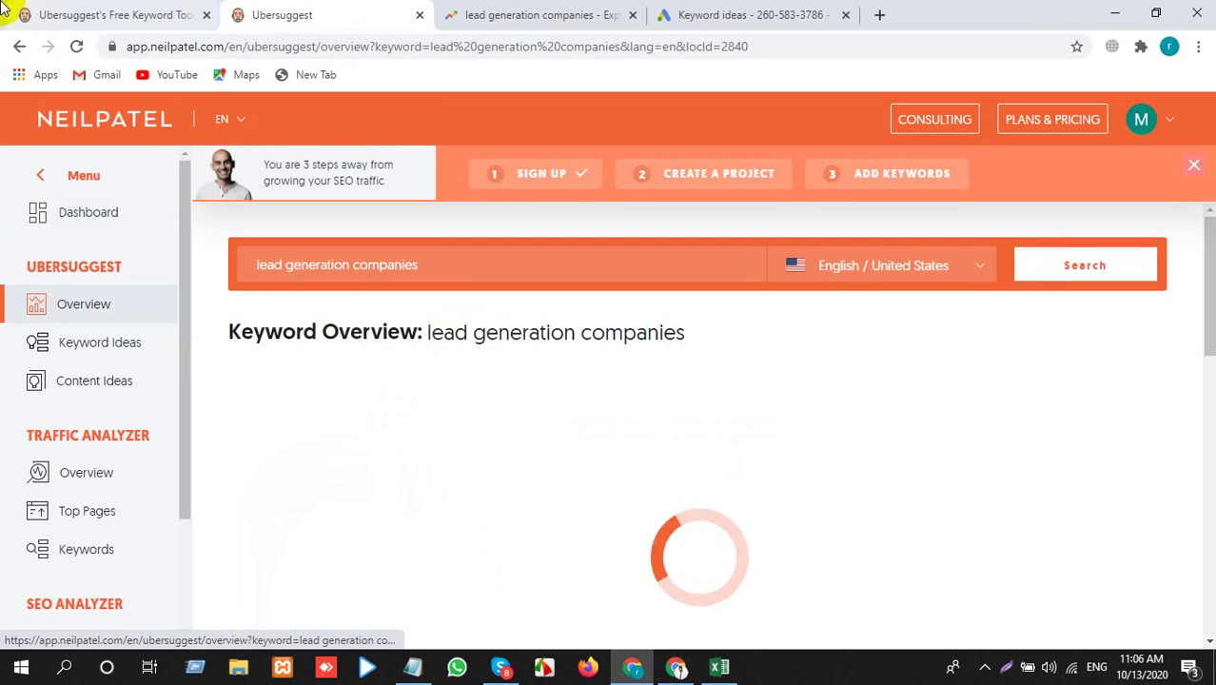
double_click(438, 269)
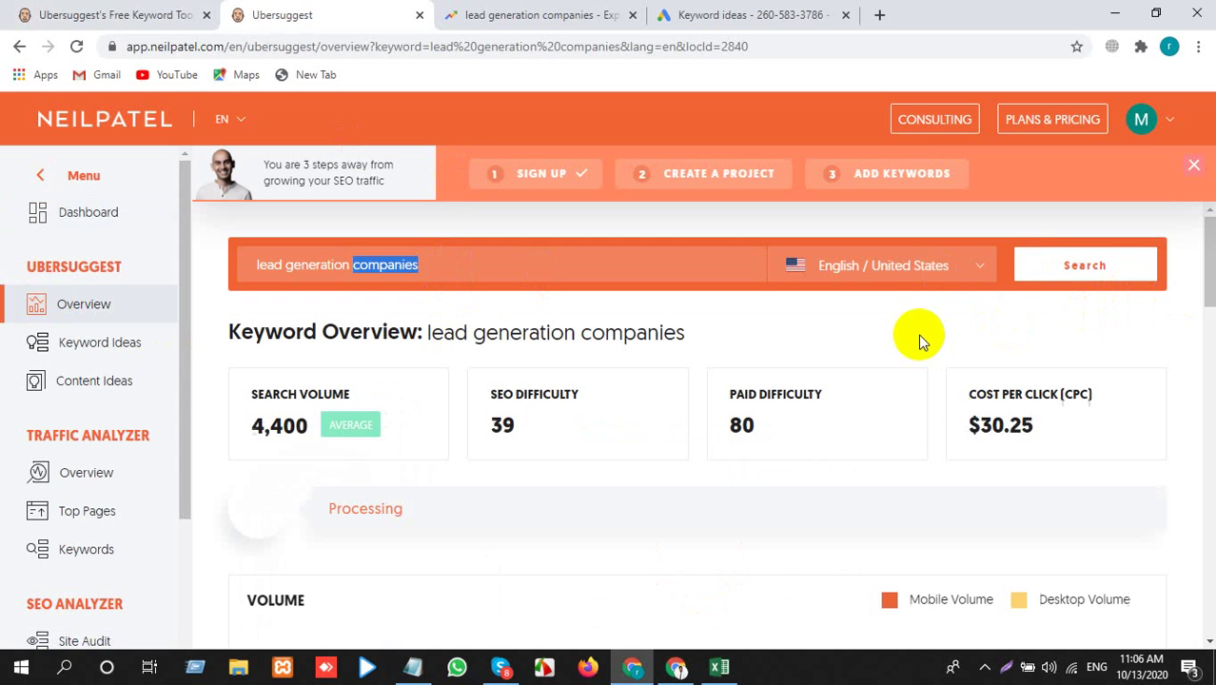
scroll(560, 486, "down", 2)
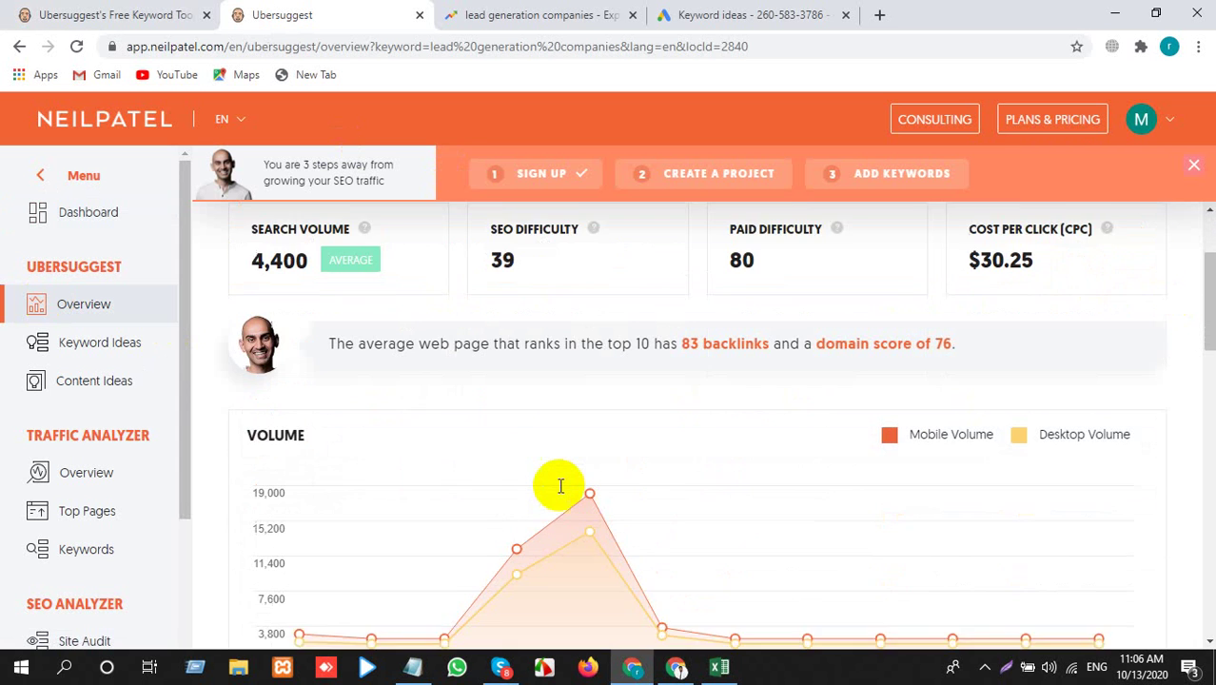
scroll(560, 489, "down", 6)
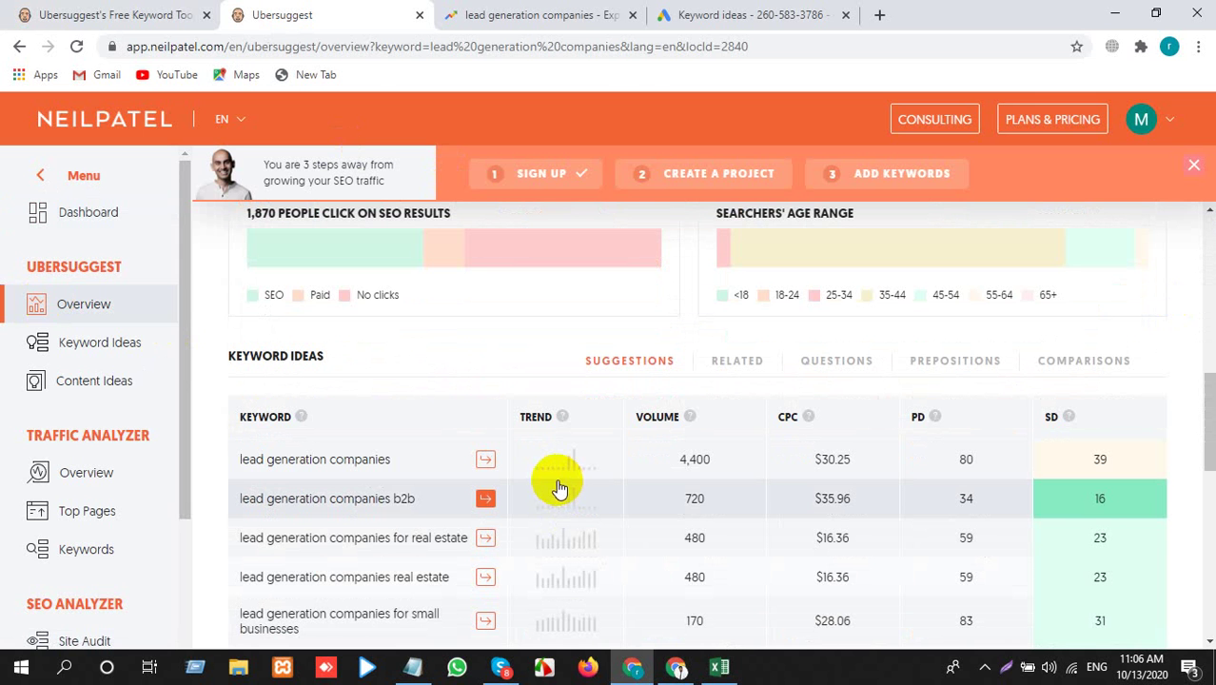
key("alt+Tab")
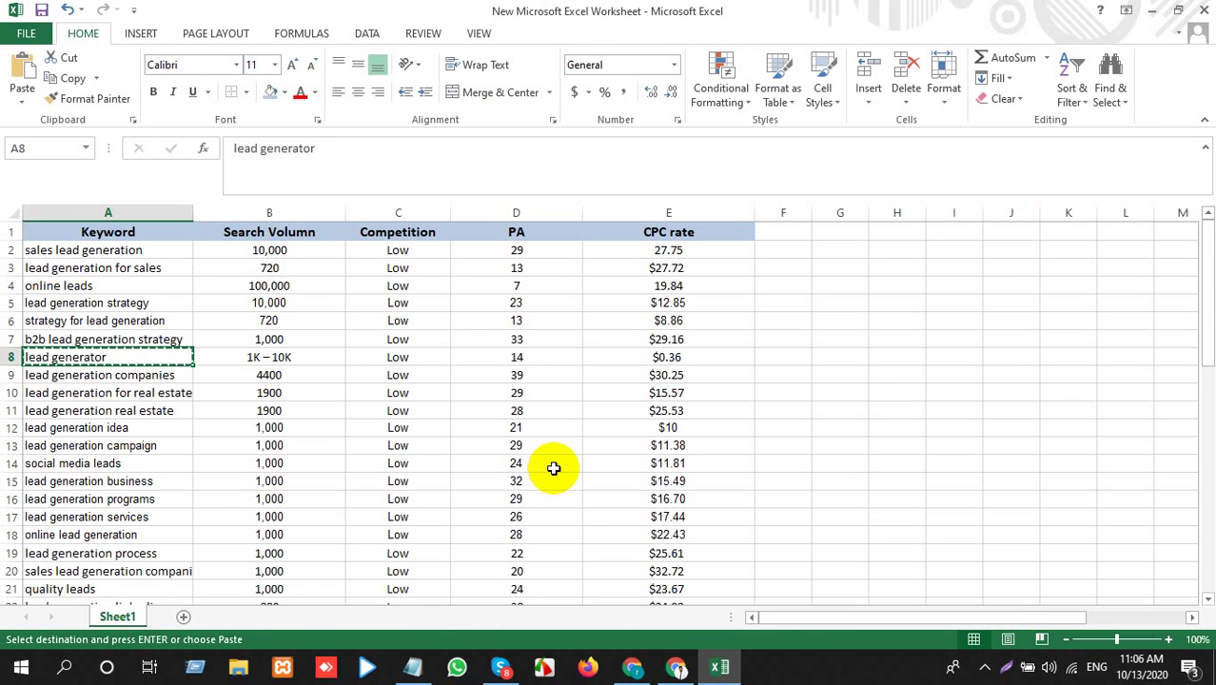
key("alt+Tab")
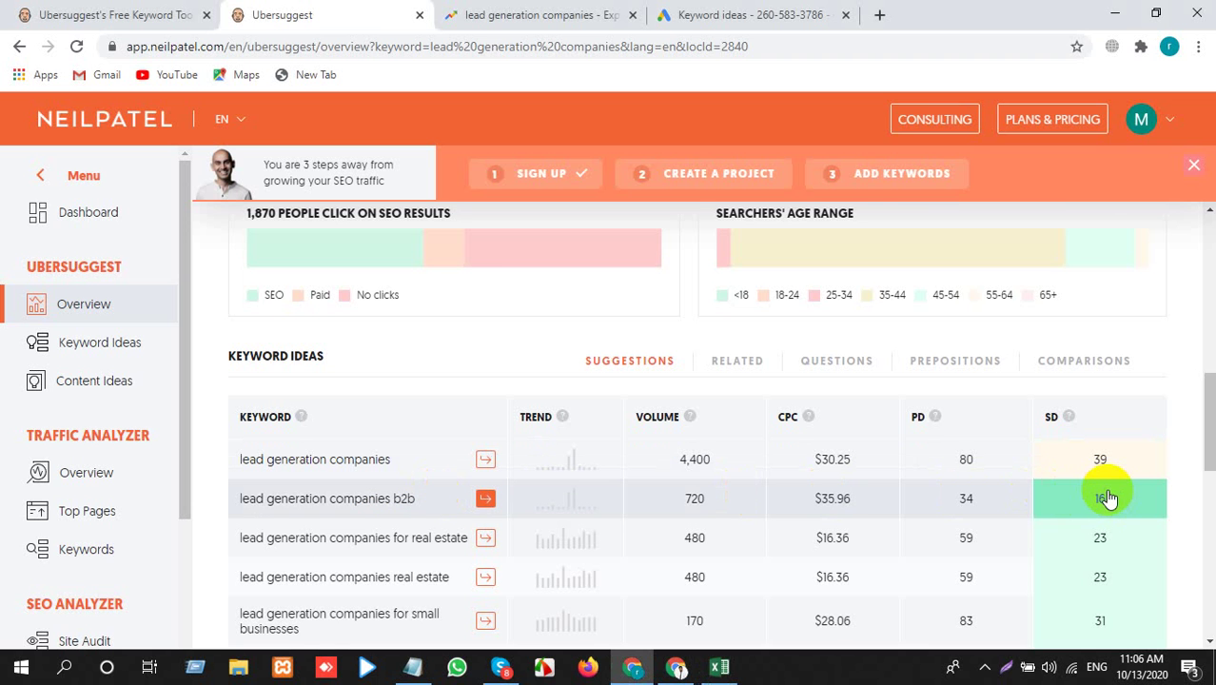
Open the full keyword ideas list from the suggestions and copy the keyword "lead generation companies b2b"
left_click(407, 498)
left_click_drag(407, 498, 211, 496)
left_click(229, 499)
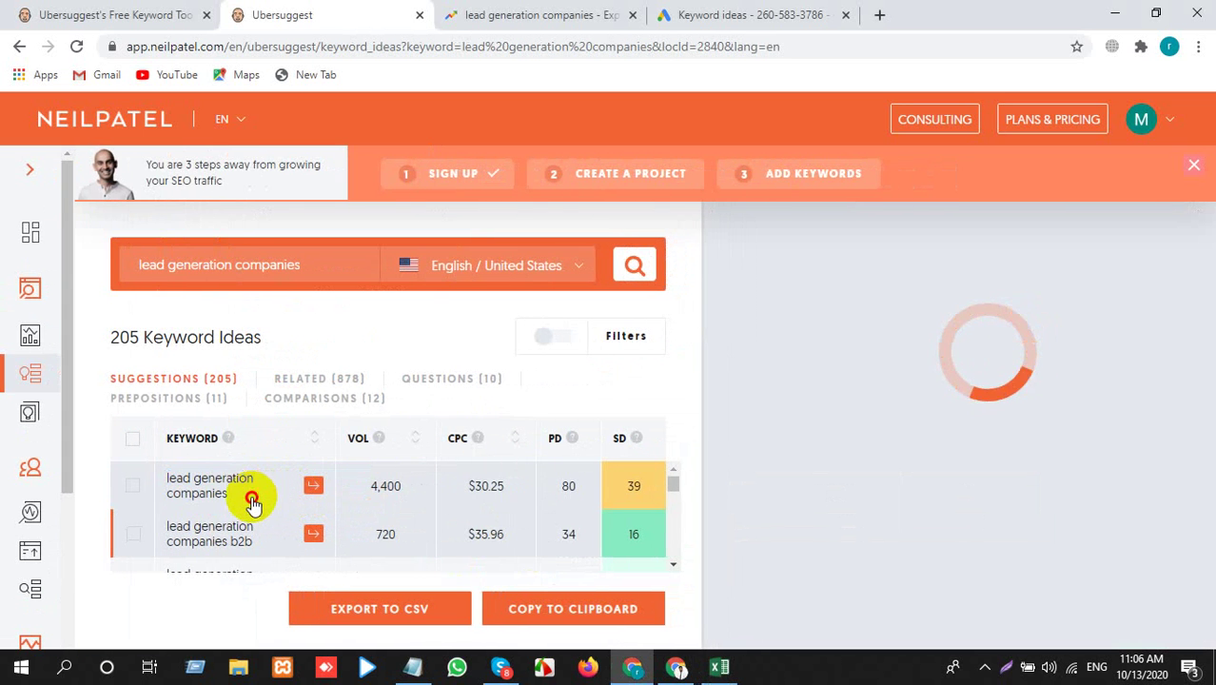
left_click_drag(250, 497, 169, 487)
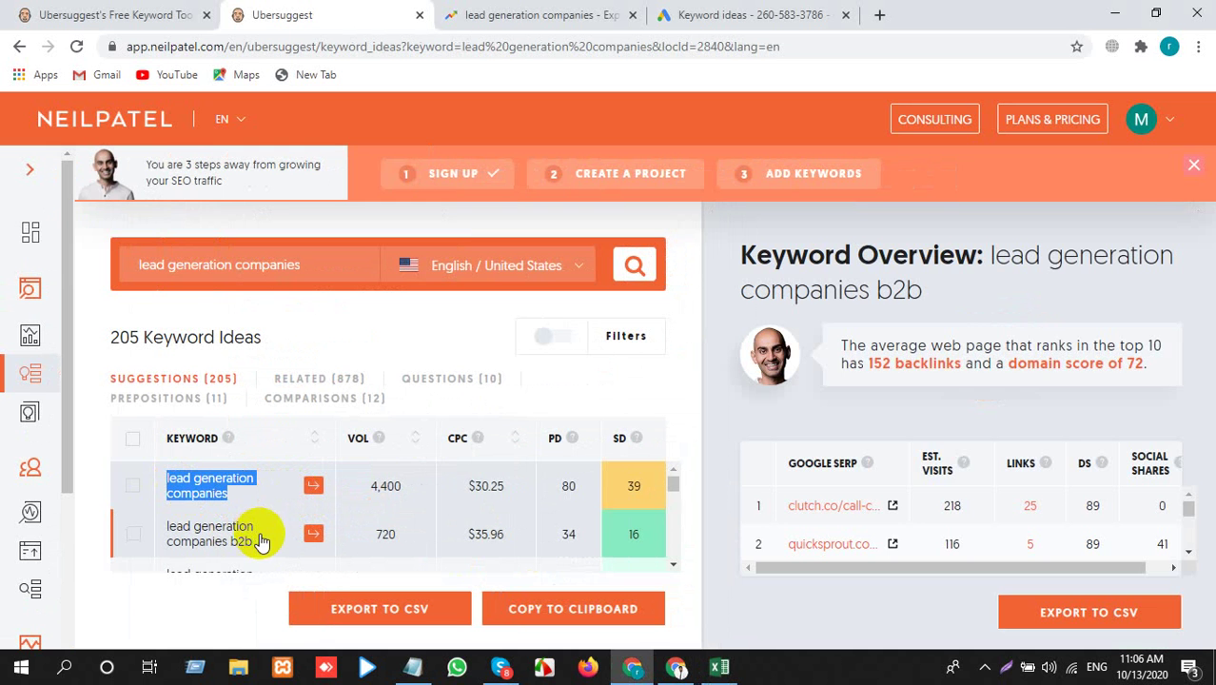
left_click_drag(244, 538, 174, 526)
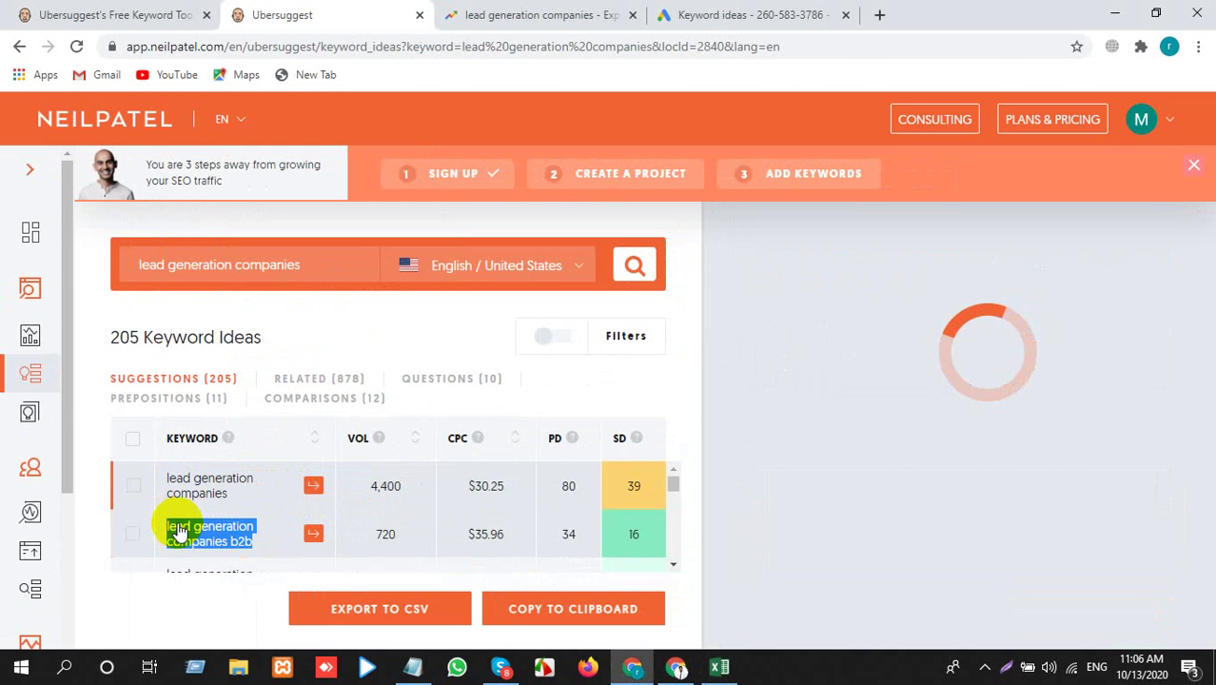
Insert an empty row above the "lead generator" row 8 in the Excel worksheet
key("alt+Tab")
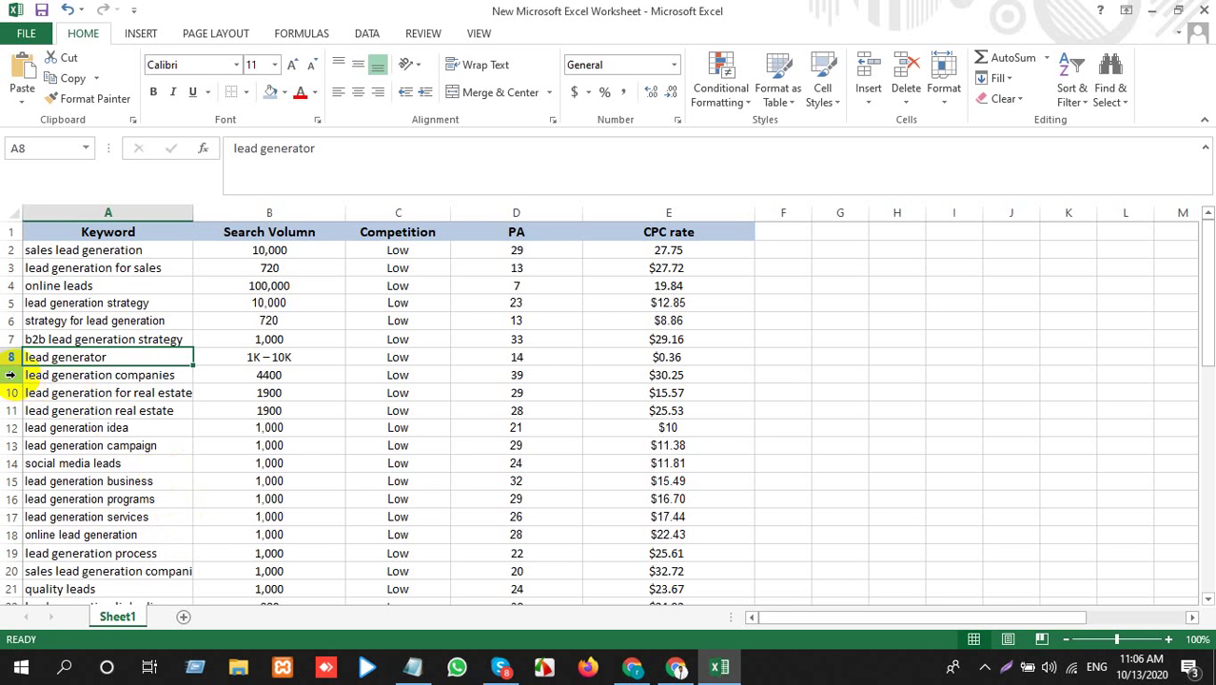
left_click(12, 357)
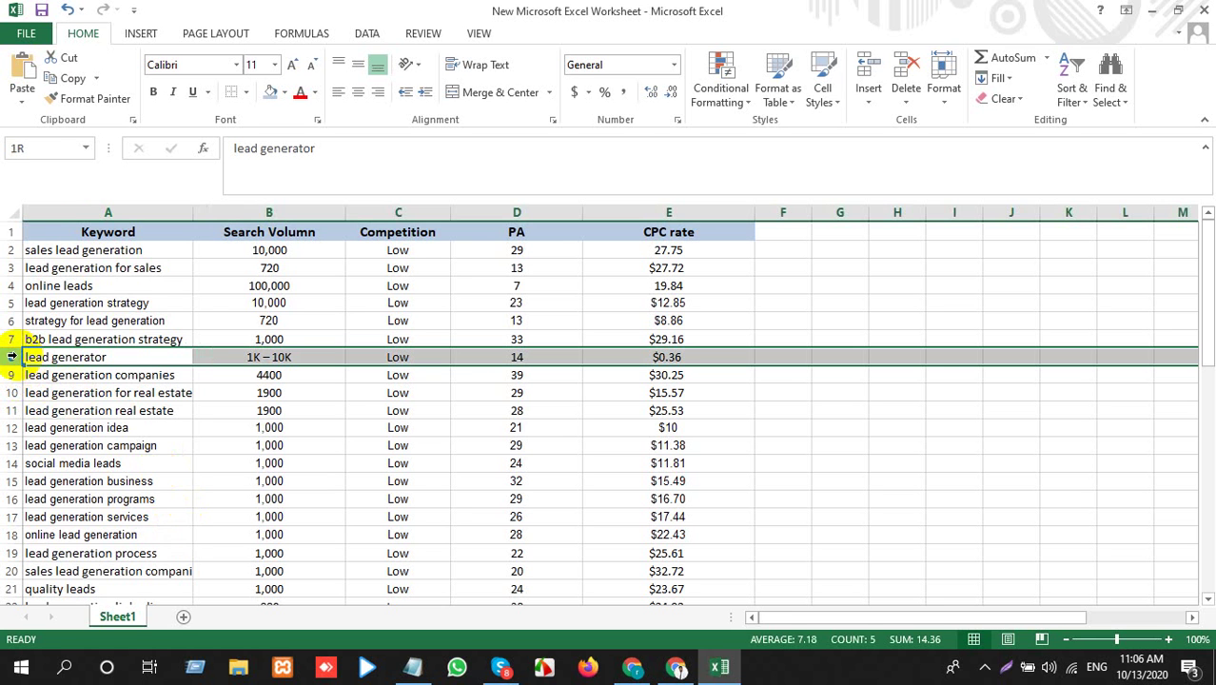
right_click(13, 356)
left_click(76, 485)
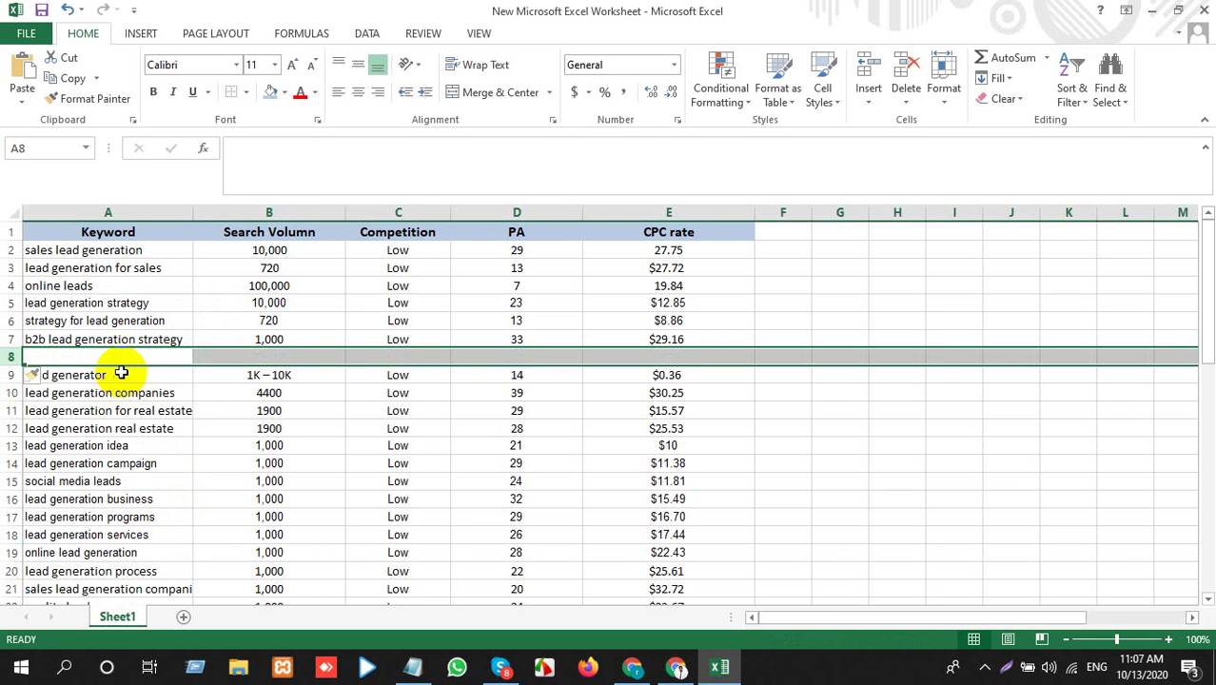
Paste the keyword "lead generation companies b2b" into cell A8, matching the destination formatting
left_click(129, 360)
key("ctrl+v")
left_click(228, 379)
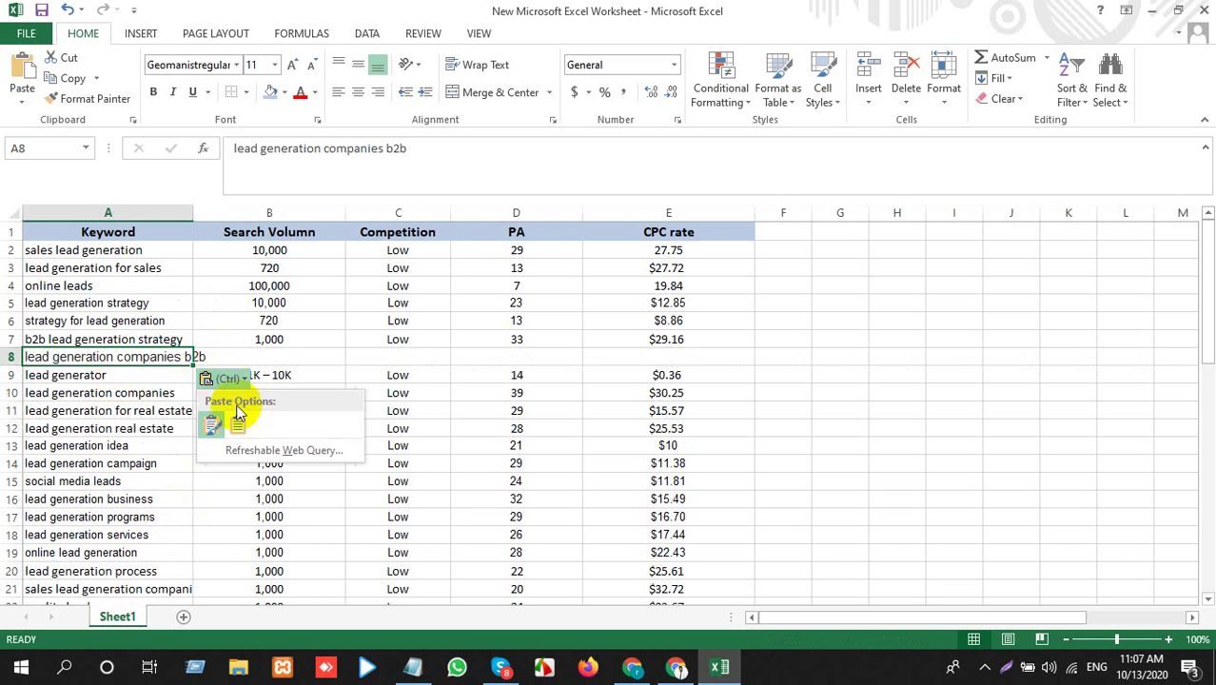
left_click(245, 429)
Copy the search volume 720 for "lead generation companies b2b" from Ubersuggest into cell B8, matching the destination formatting
key("alt+Tab")
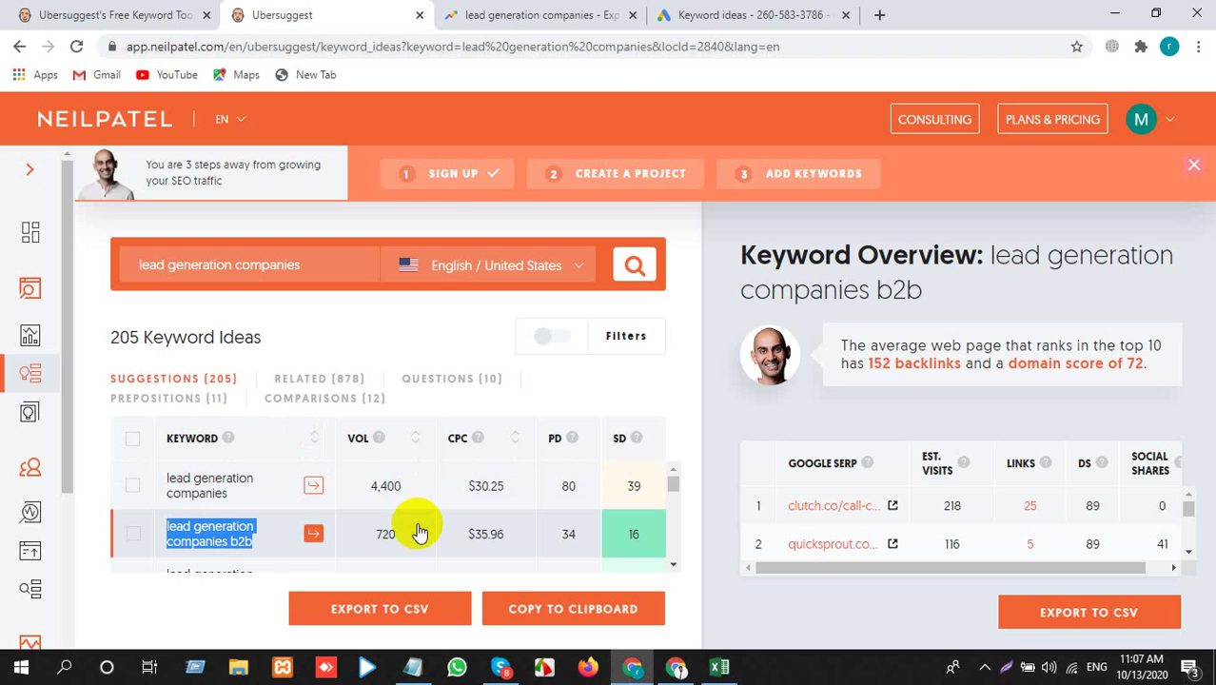
double_click(373, 533)
key("ctrl+c")
key("alt+Tab")
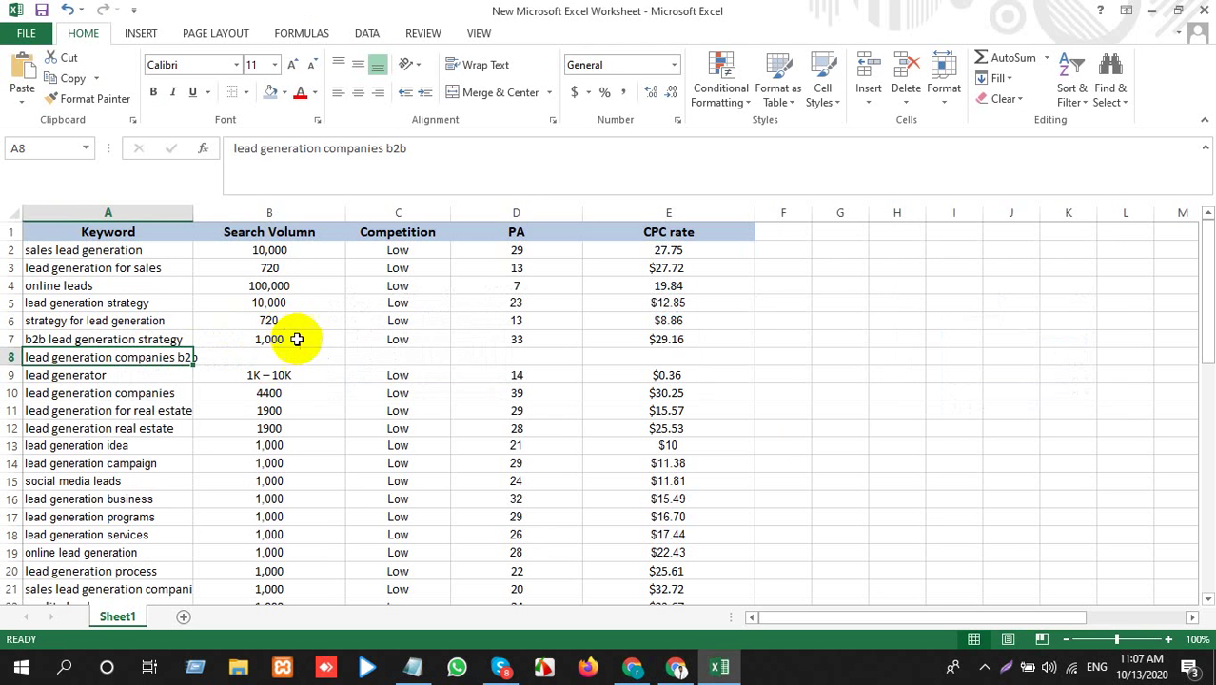
left_click(294, 357)
key("ctrl+v")
left_click(381, 376)
left_click(397, 430)
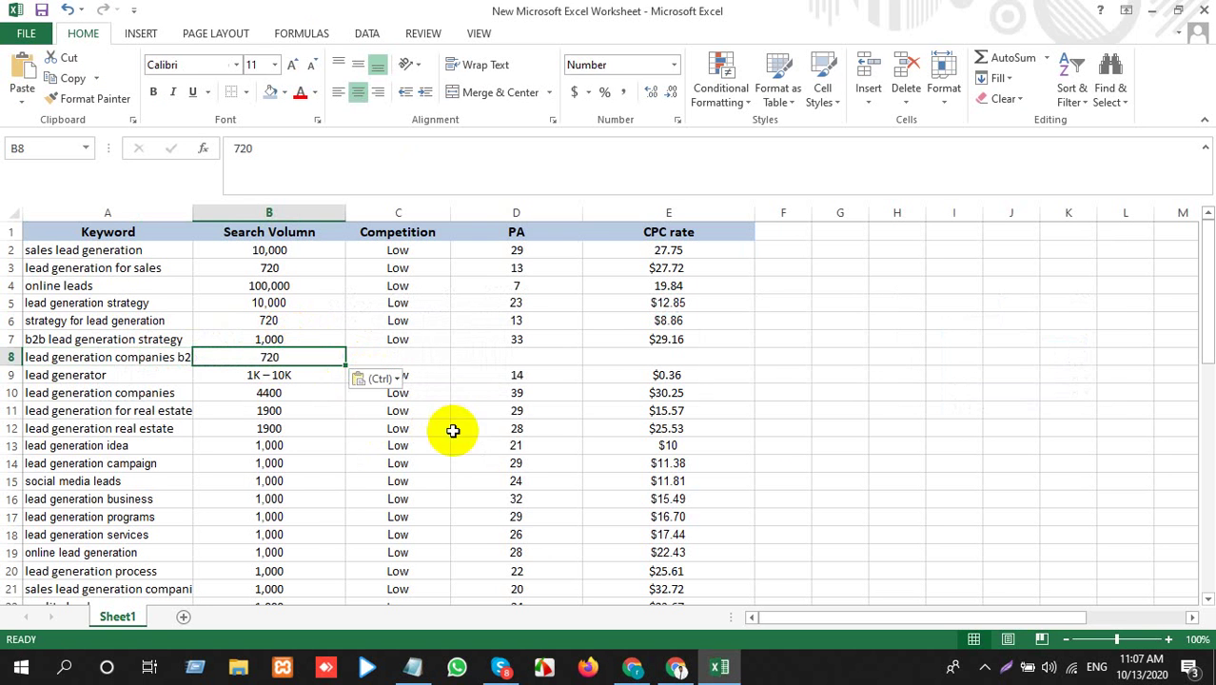
Copy the CPC of $35.96 for "lead generation companies b2b" from Ubersuggest into cell E8, matching the destination formatting
key("alt+Tab")
left_click_drag(515, 535, 443, 543)
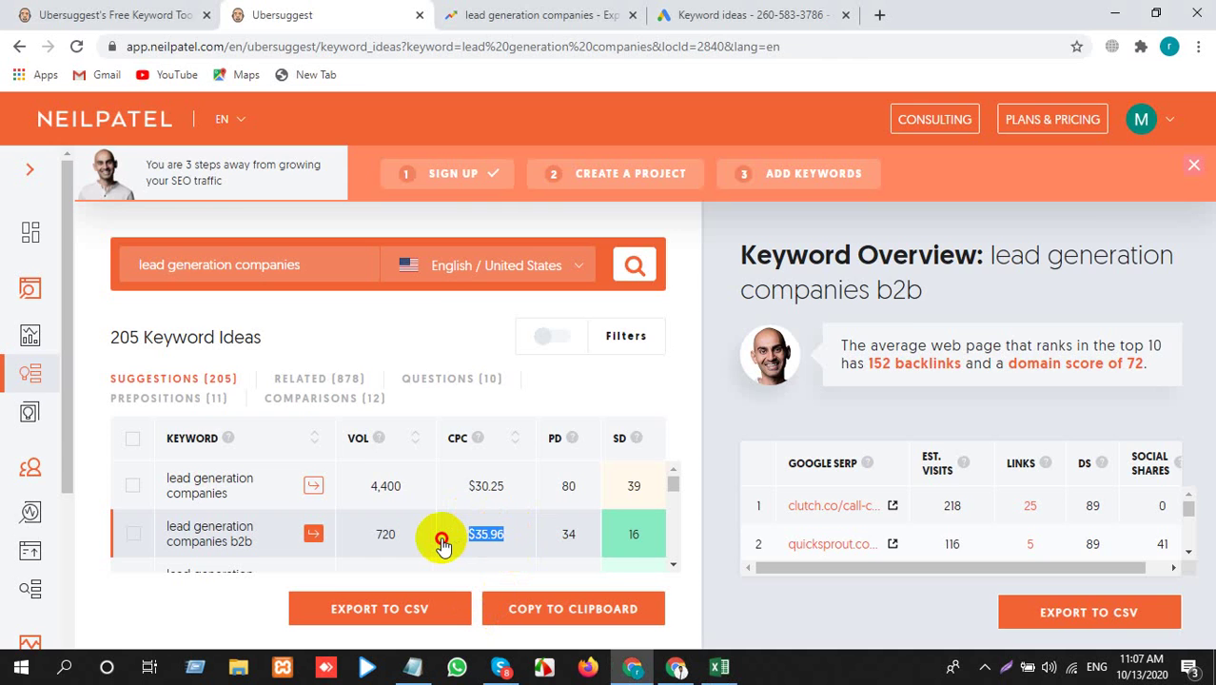
key("ctrl+c")
key("alt+Tab")
left_click(666, 357)
key("ctrl+v")
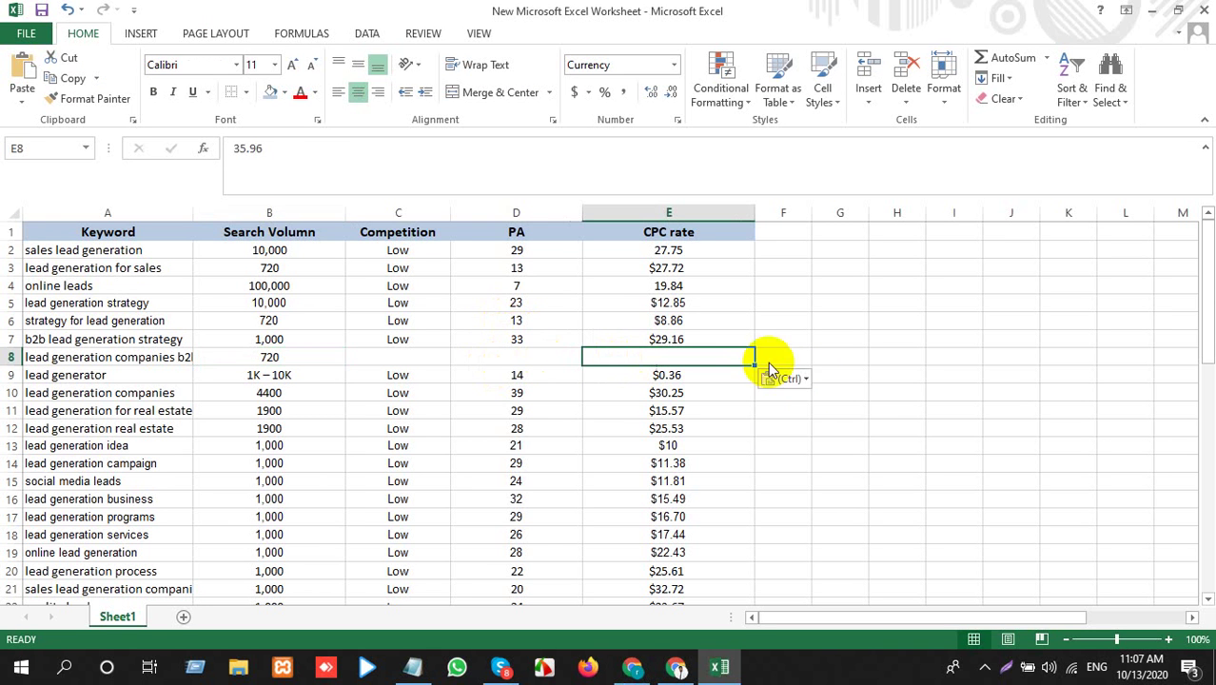
left_click(786, 379)
left_click(806, 407)
Copy the SD value 16 for "lead generation companies b2b" from Ubersuggest into cell D8, matching the destination formatting, then return to Ubersuggest
left_click(484, 360)
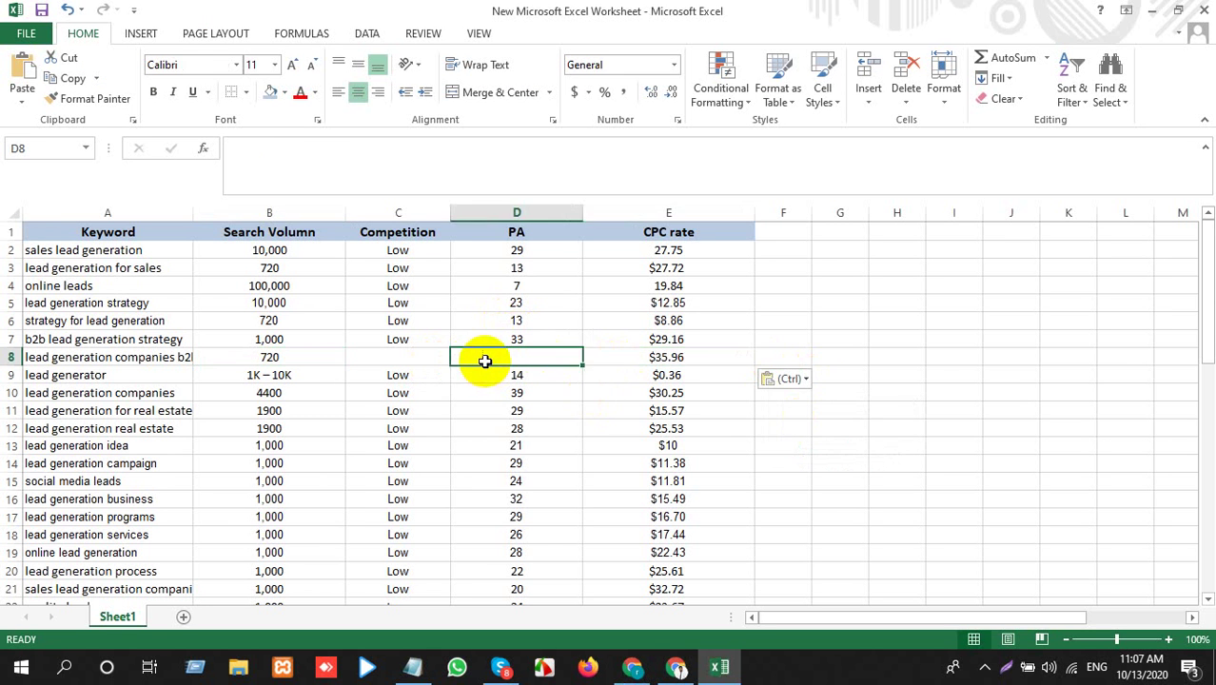
key("alt+Tab")
left_click(642, 544)
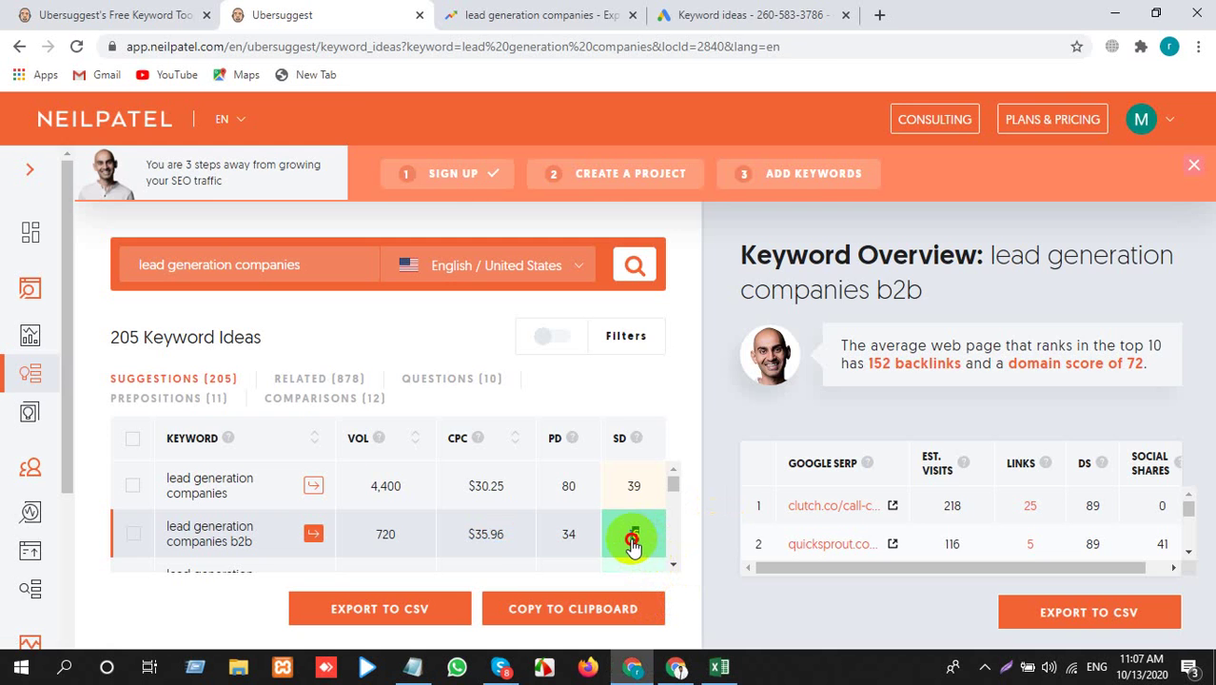
key("ctrl+c")
key("alt+Tab")
key("ctrl+v")
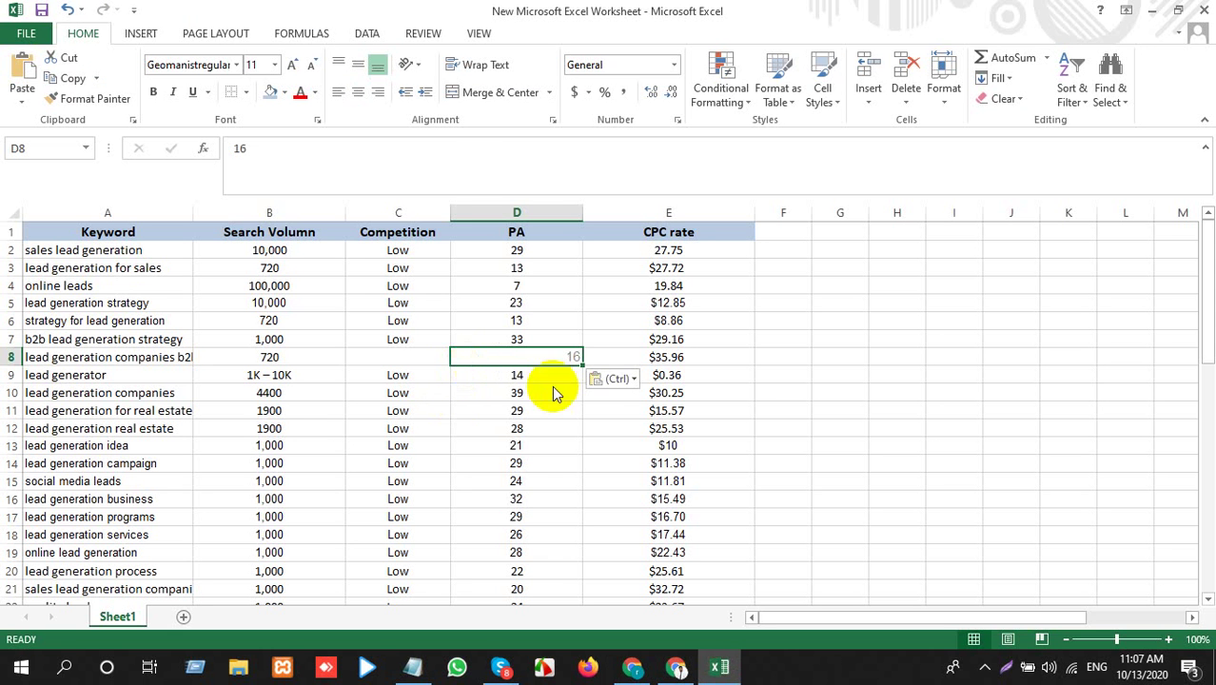
left_click(606, 379)
left_click(618, 424)
key("alt+Tab")
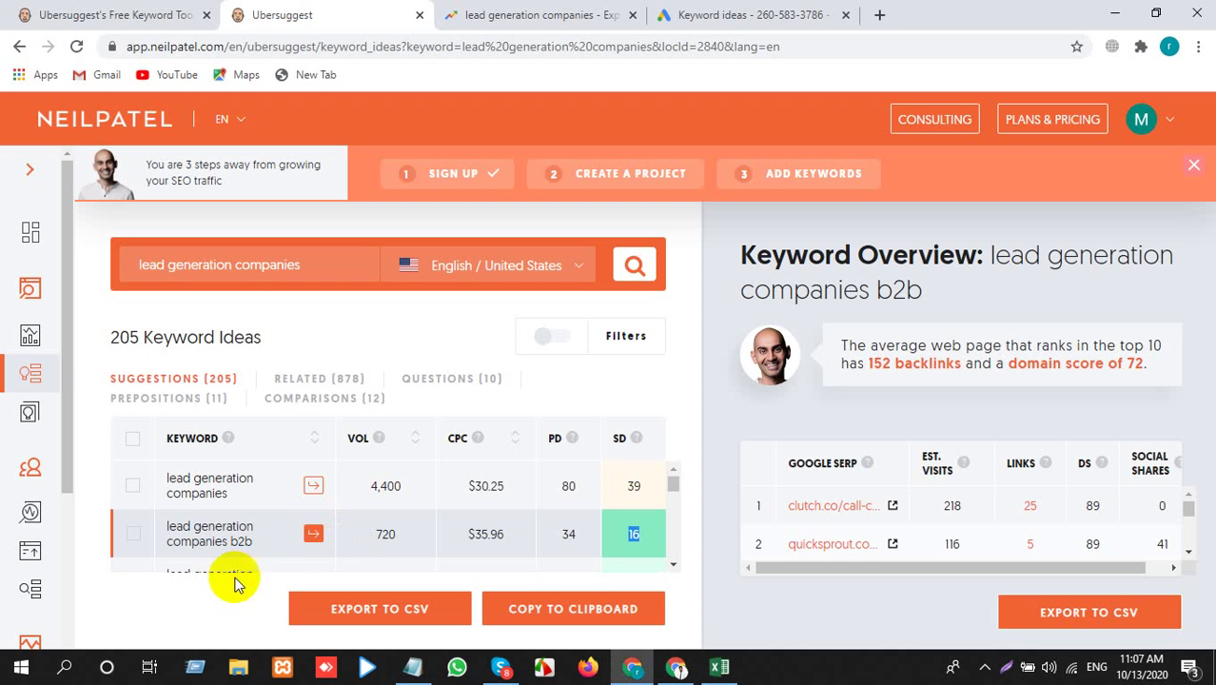
Copy the keyword "lead generation companies b2b" from cell A8 in Excel and look up its interest over time in Google Trends
key("alt+Tab")
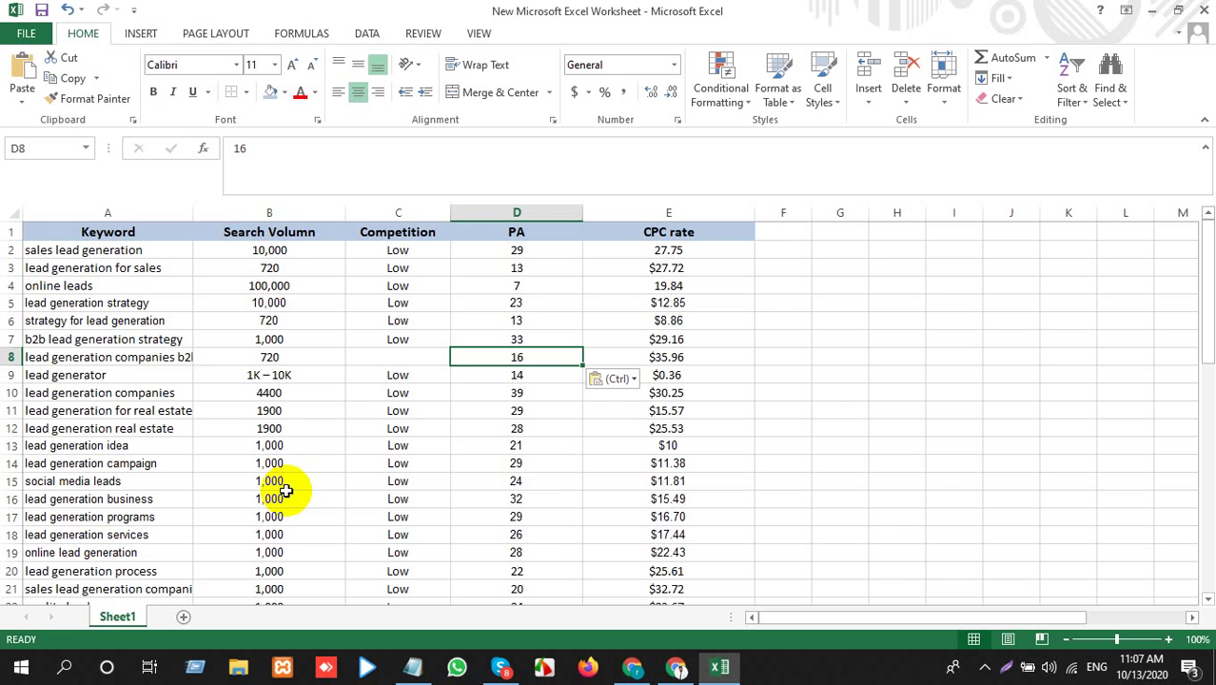
left_click(162, 357)
key("ctrl+c")
key("alt+Tab")
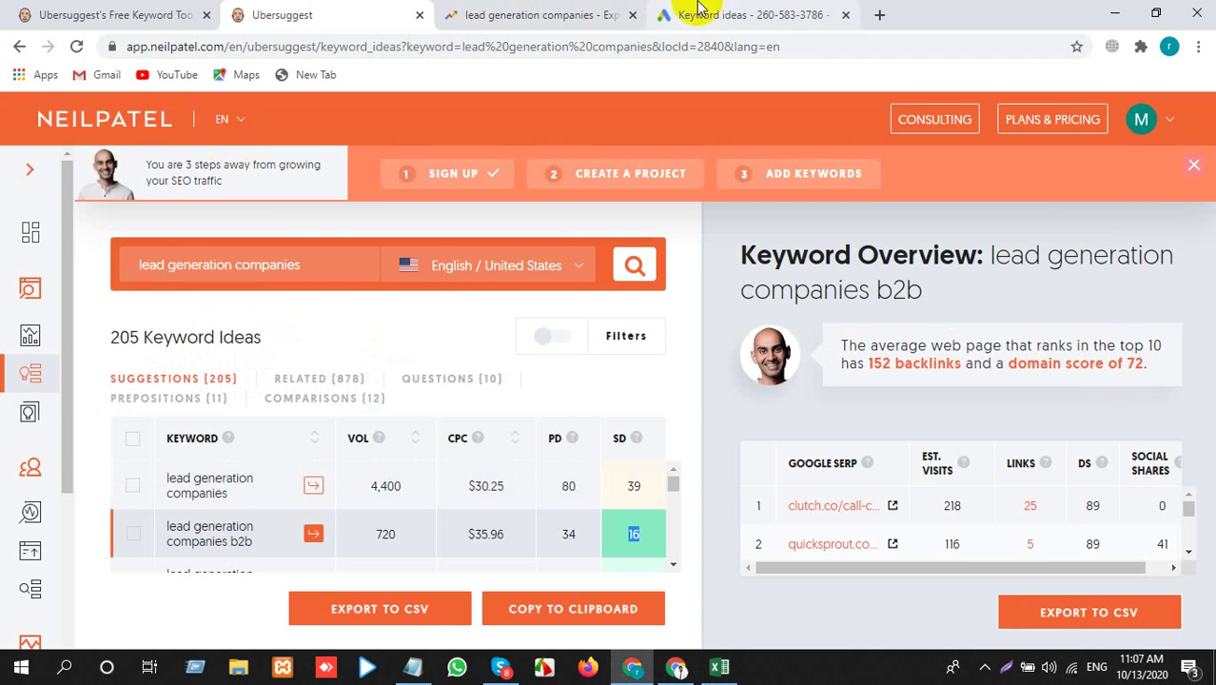
left_click(542, 15)
left_click(293, 211)
key("ctrl+v")
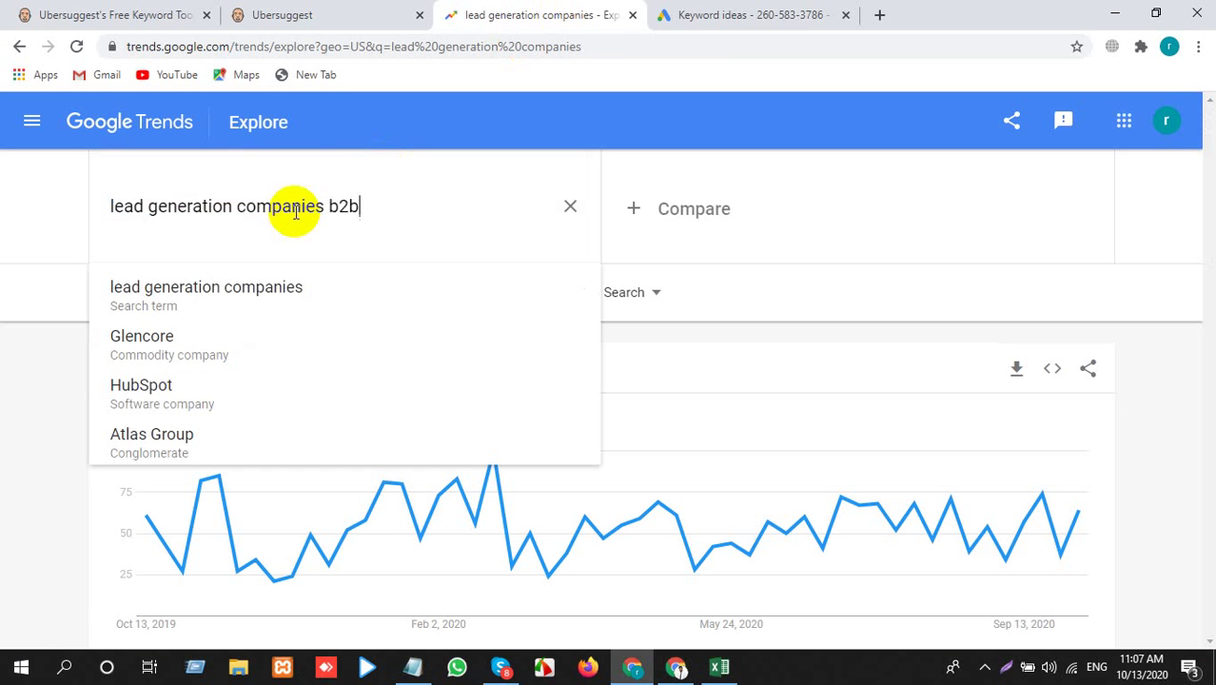
key("Return")
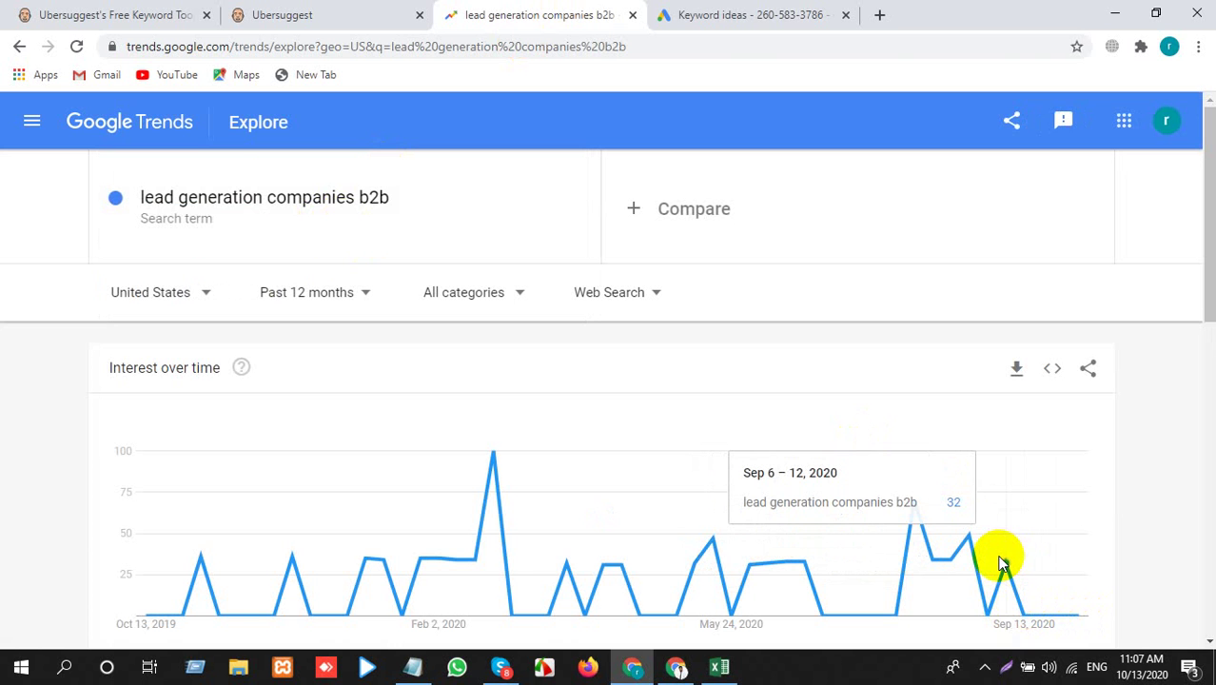
Copy "b2b lead generation strategy" from cell A7 in Excel, search for it in Ubersuggest and review the keyword suggestions
key("alt+Tab")
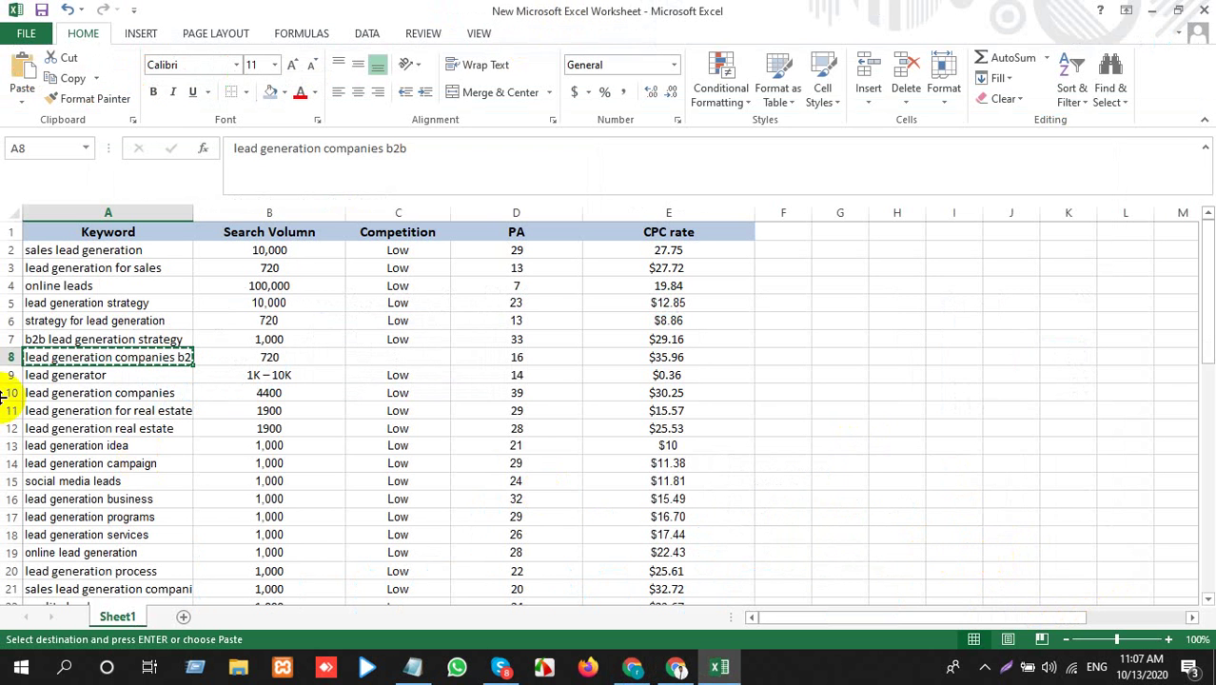
left_click(113, 377)
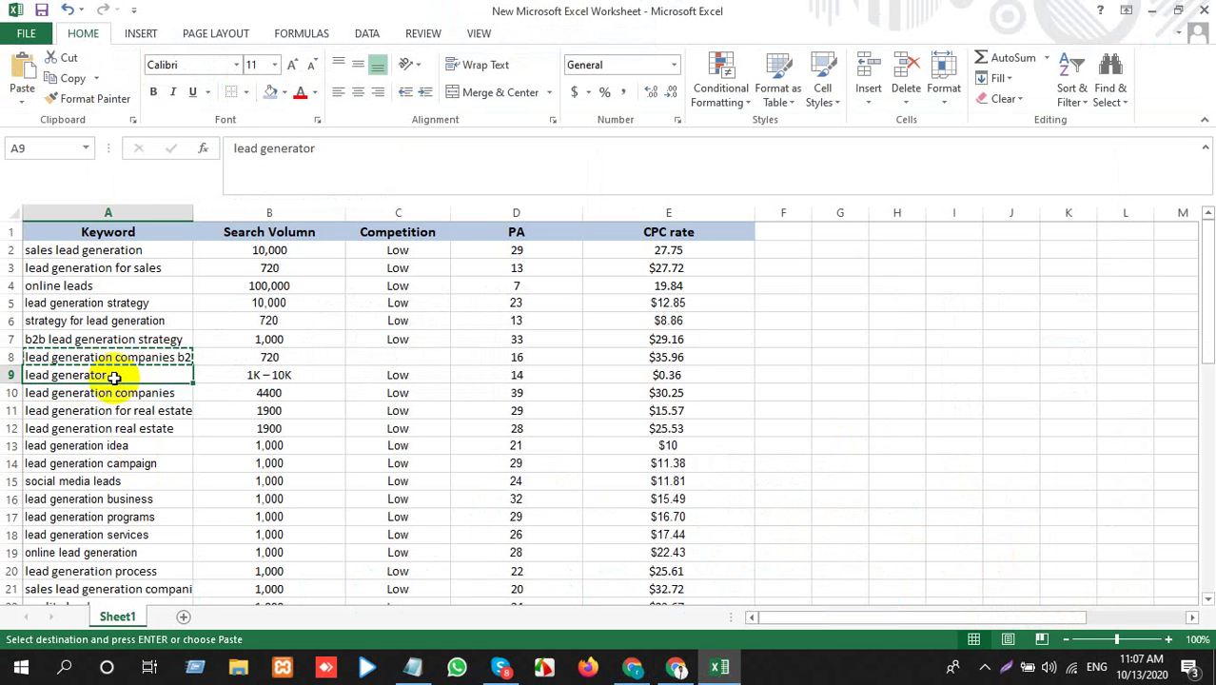
left_click(152, 338)
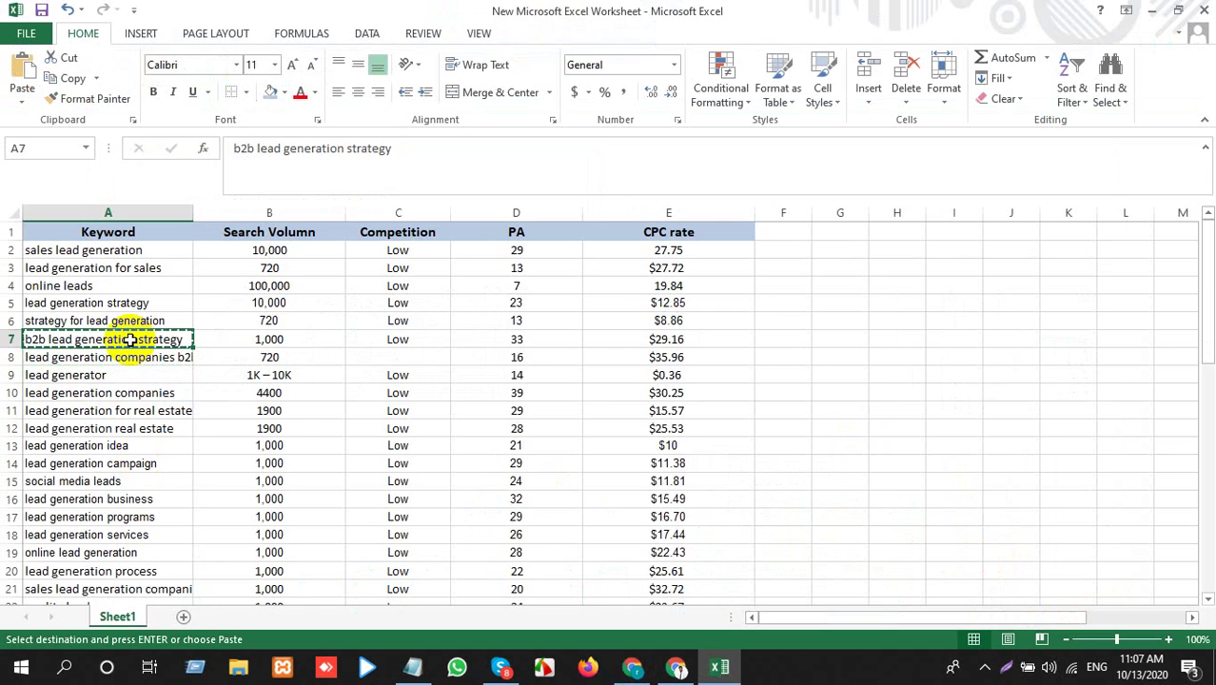
key("alt+Tab")
left_click(286, 14)
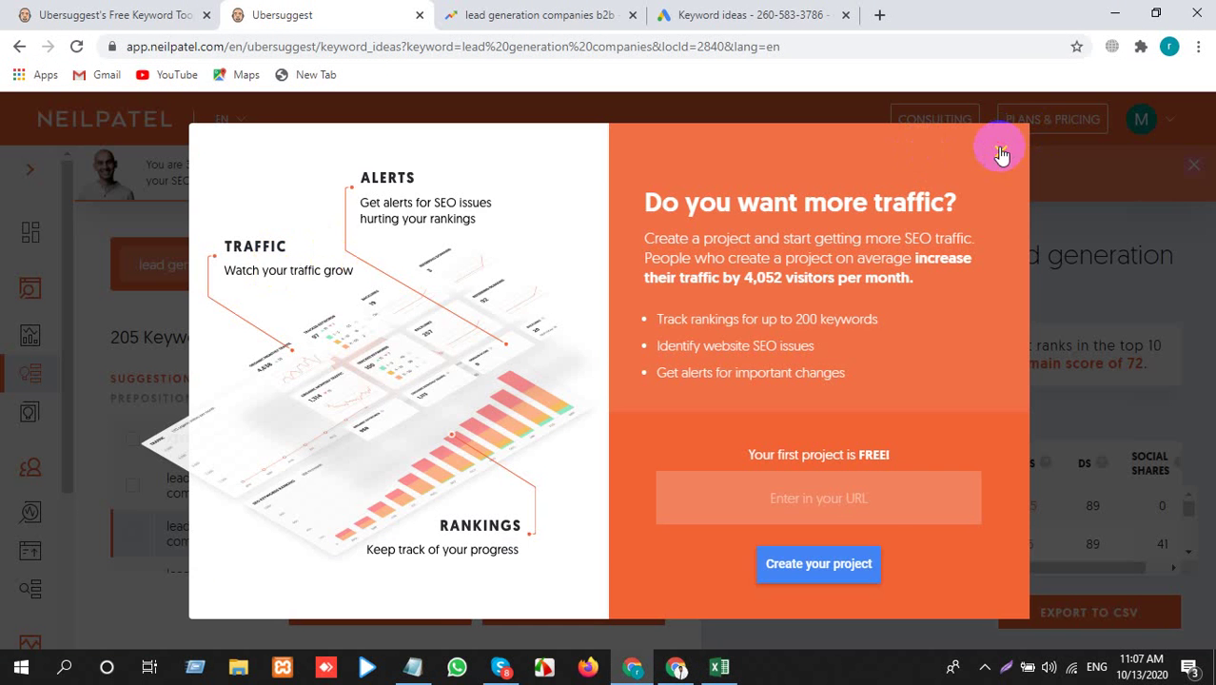
left_click(1000, 154)
triple_click(288, 264)
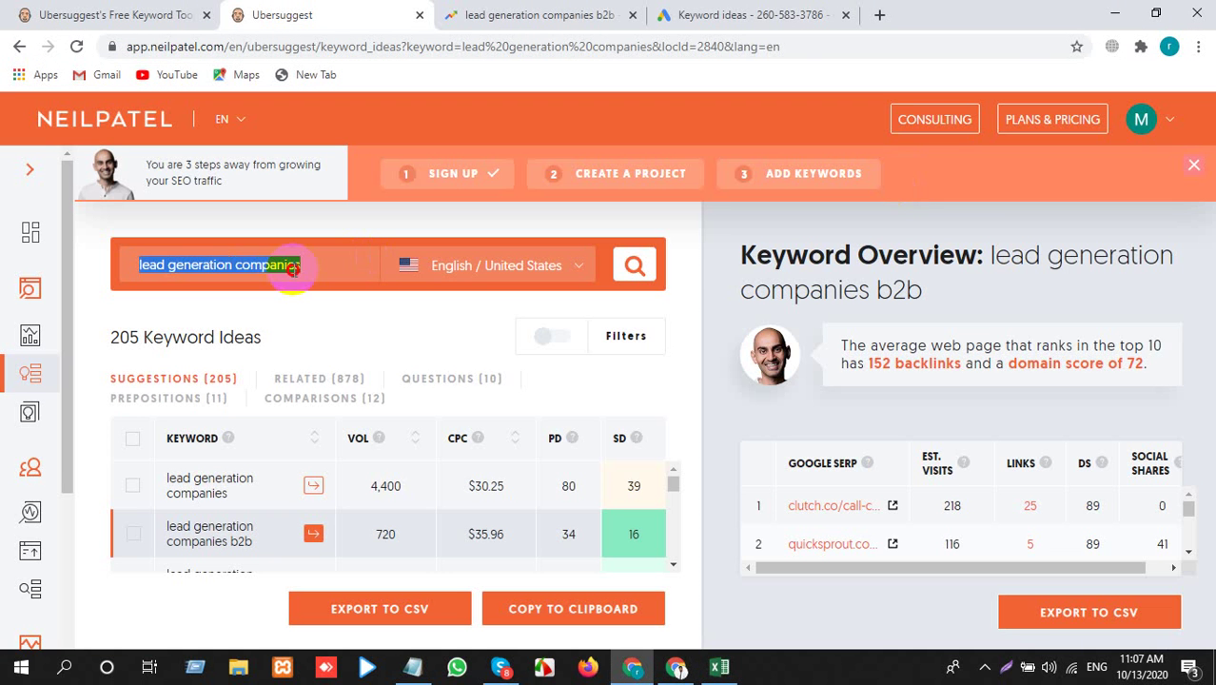
key("ctrl+v")
left_click(639, 265)
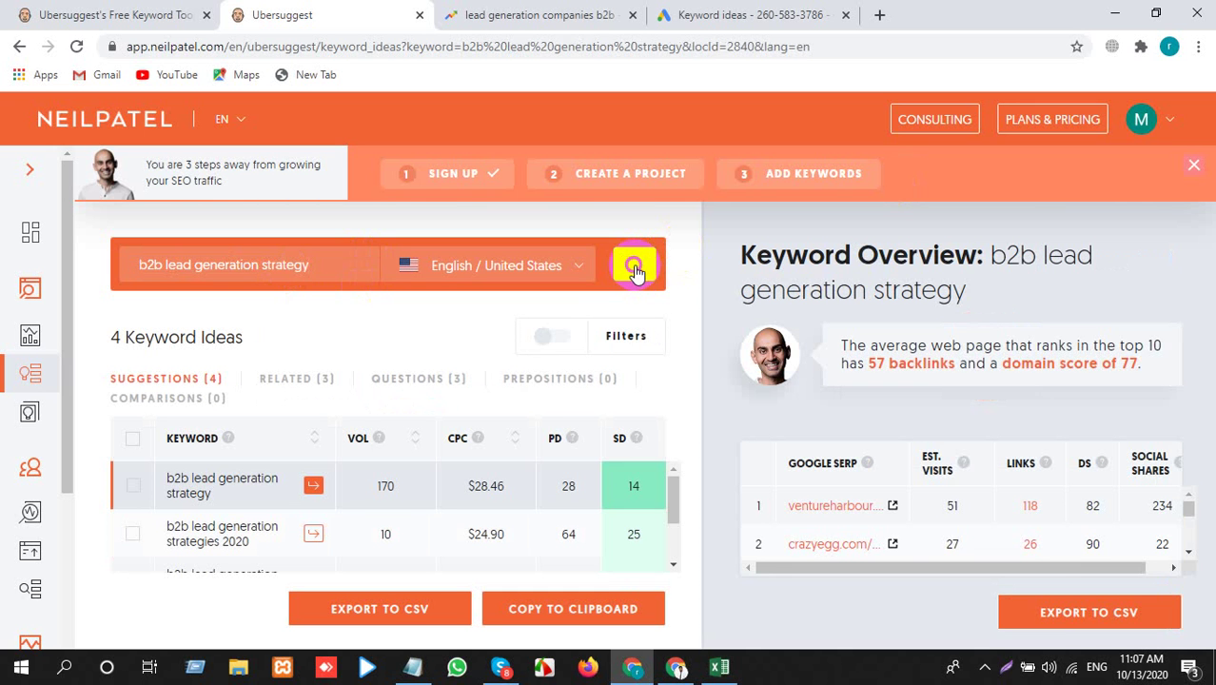
scroll(298, 523, "down", 2)
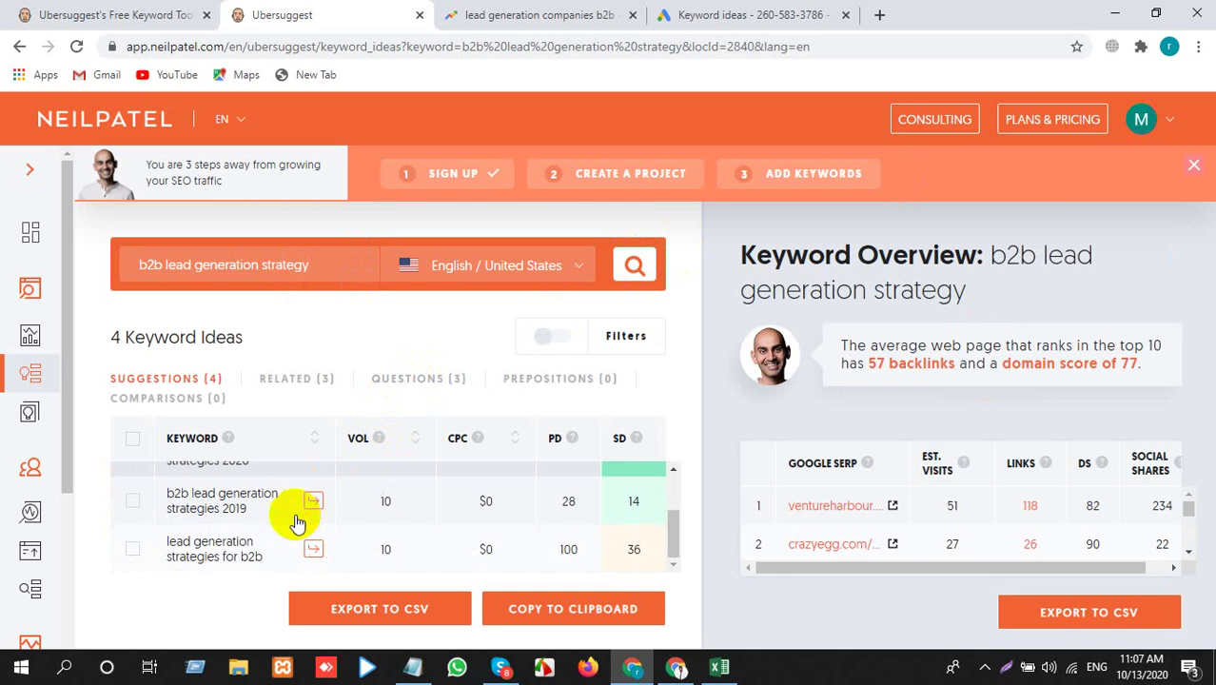
Look up the interest over time for "b2b lead generation strategy" in Google Trends
left_click(466, 15)
left_click(289, 205)
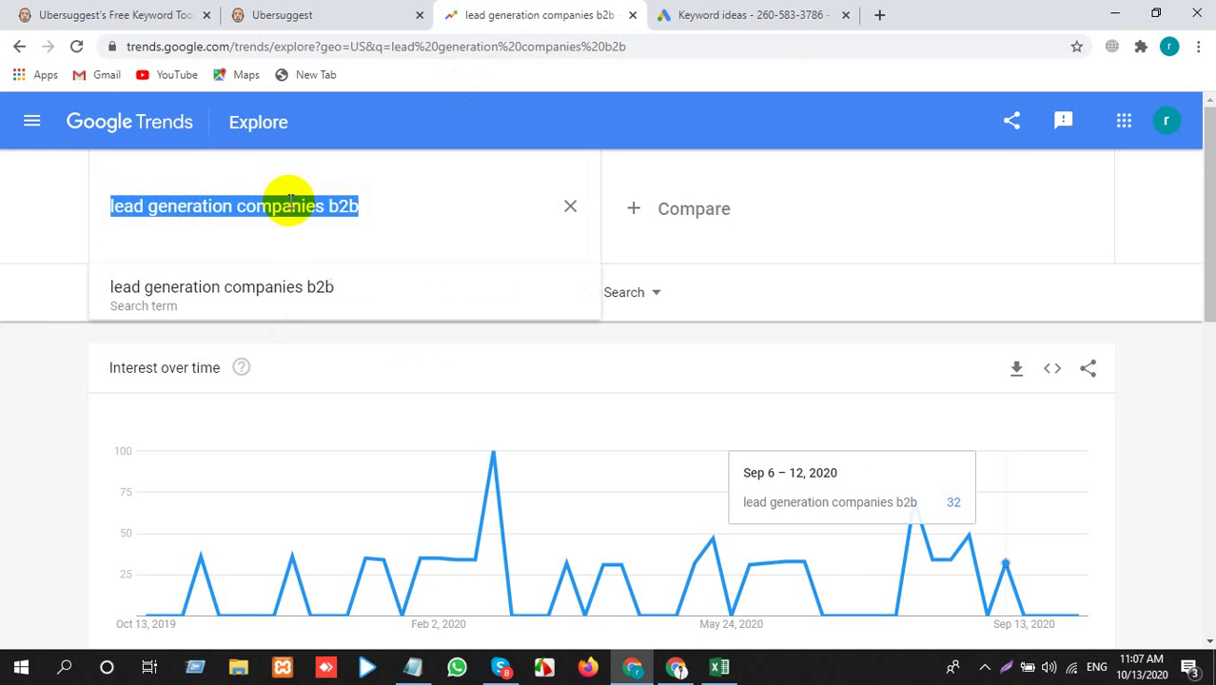
key("ctrl+v")
key("Return")
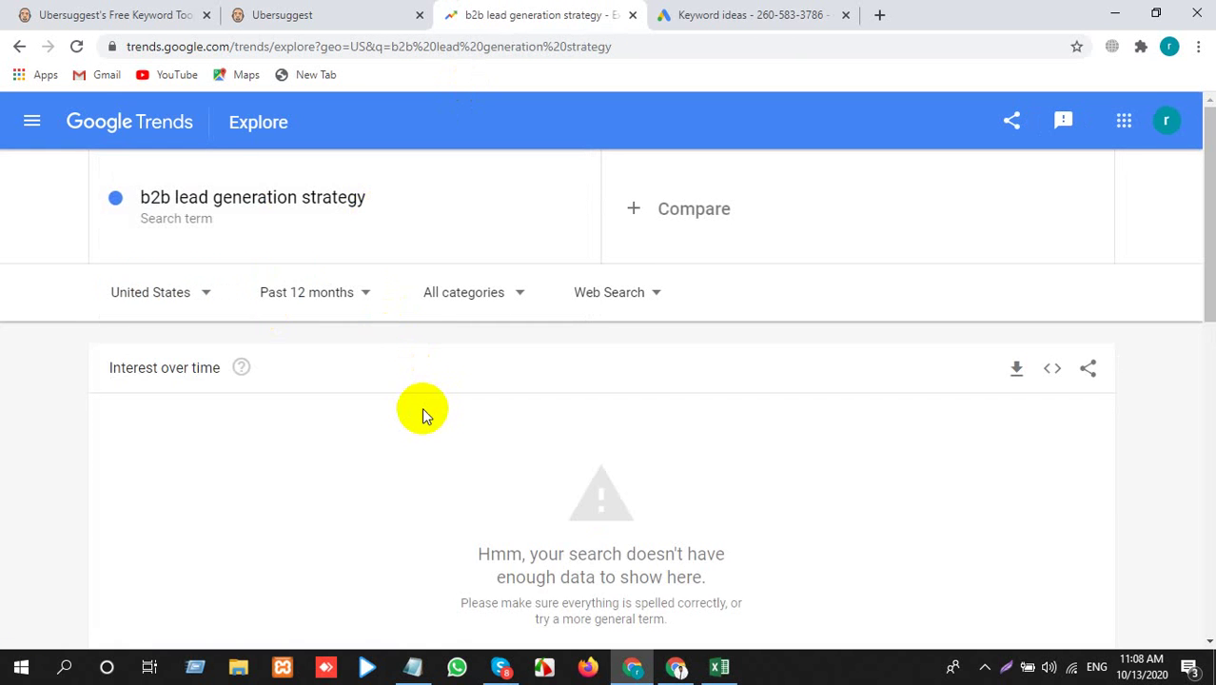
Copy the keyword "strategy for lead generation" from cell A6 in Excel and look up its interest over time in Google Trends
key("alt+Tab")
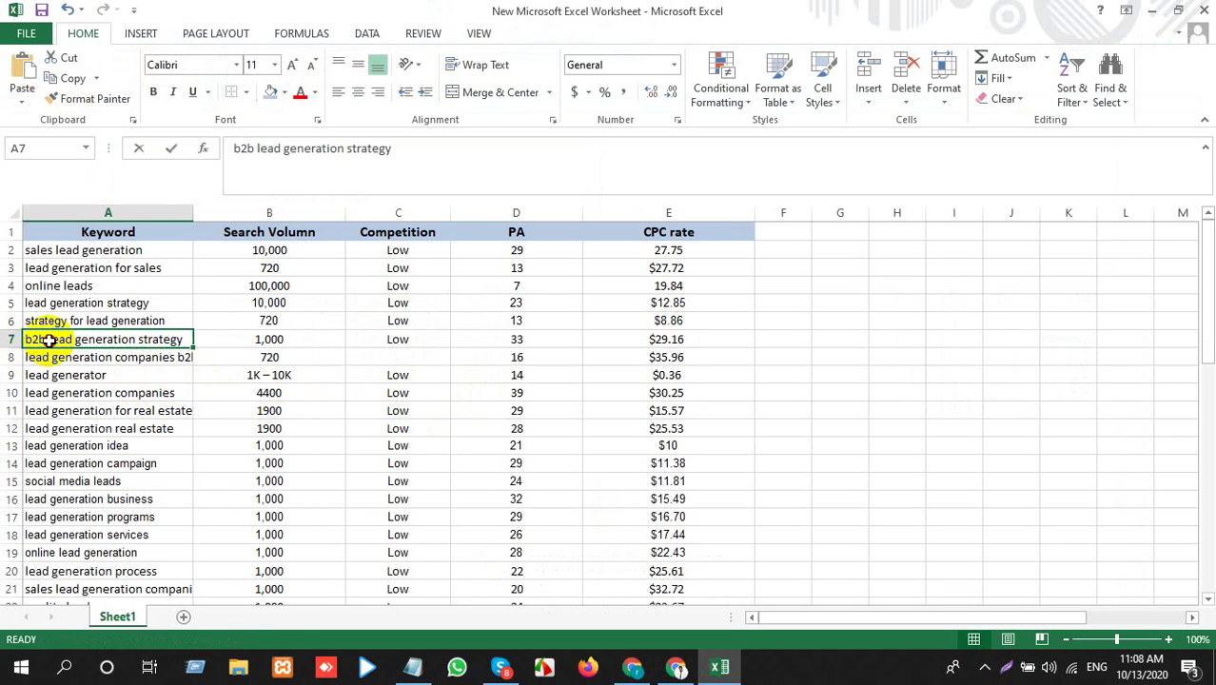
double_click(49, 340)
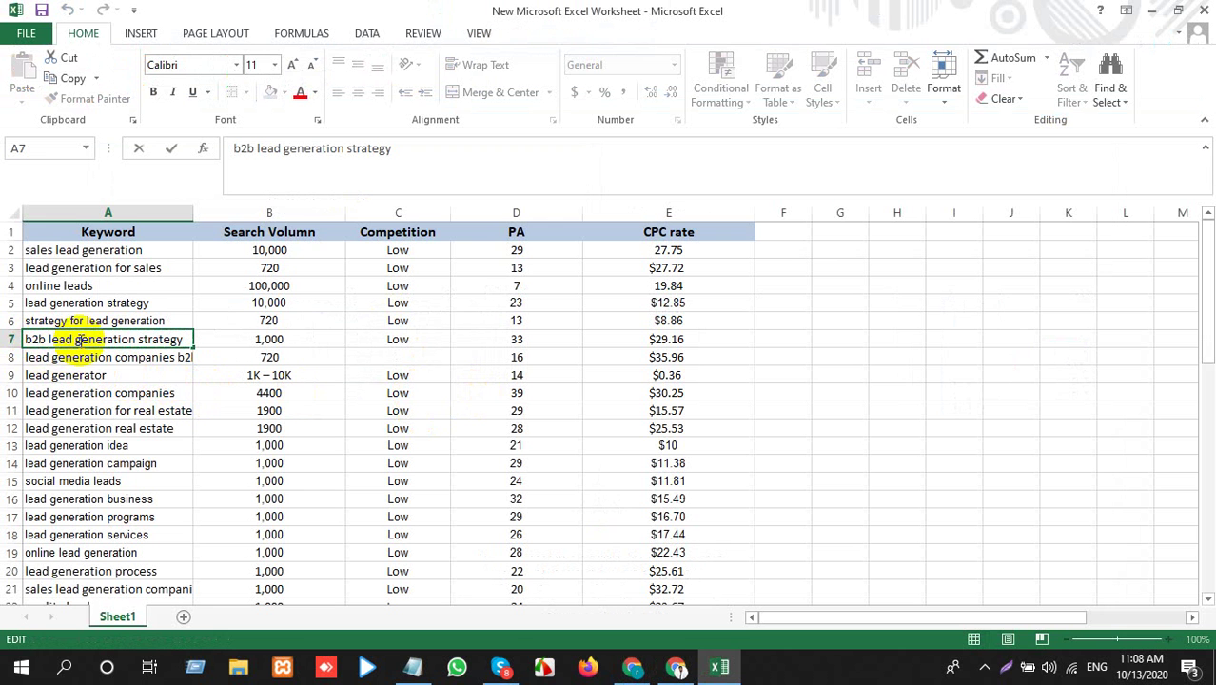
left_click(172, 316)
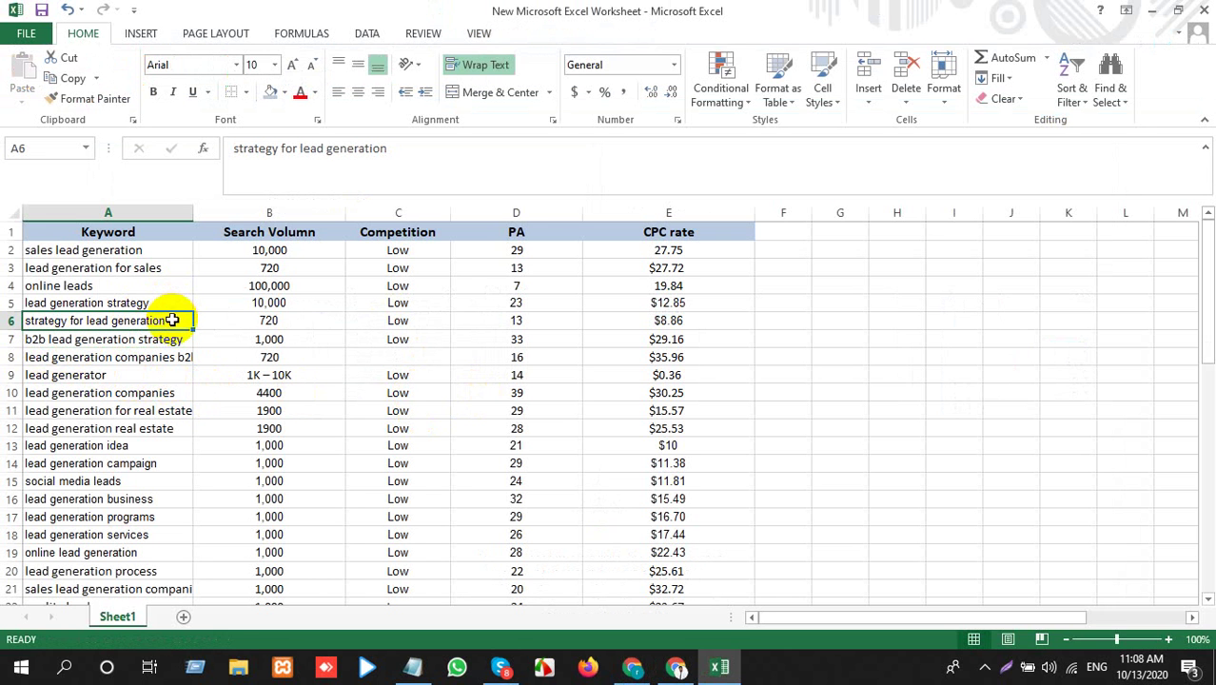
key("ctrl+c")
key("alt+Tab")
left_click(302, 11)
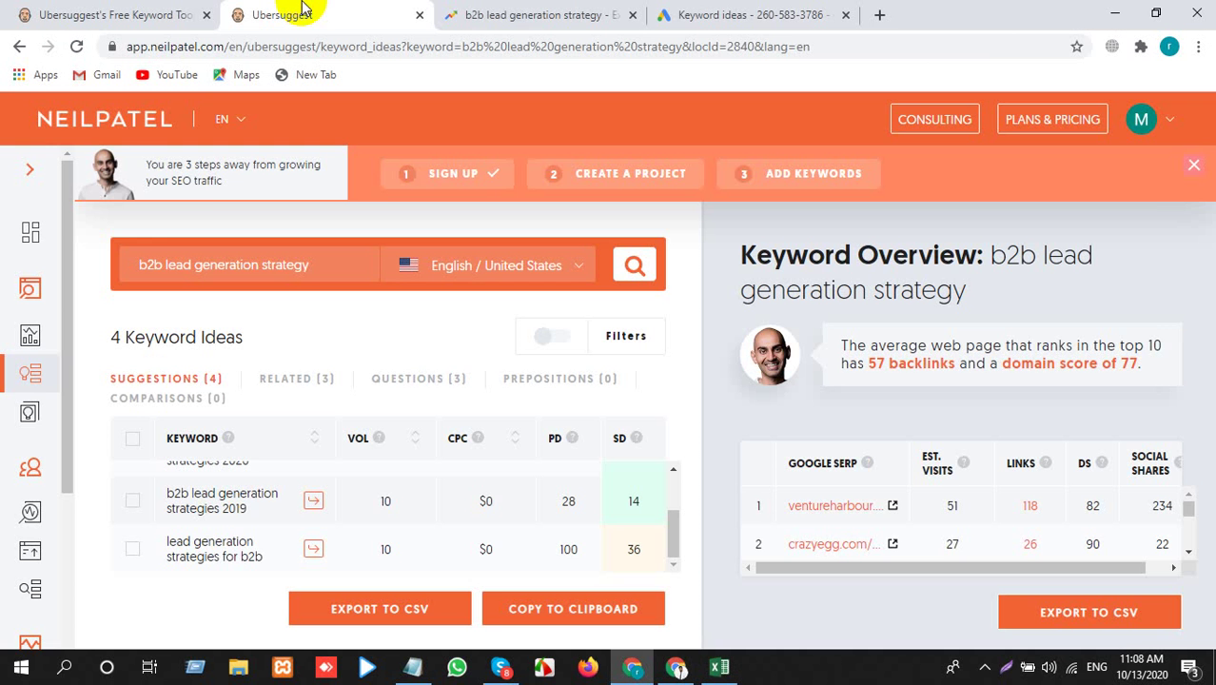
left_click(496, 14)
left_click(272, 207)
key("shift+Home")
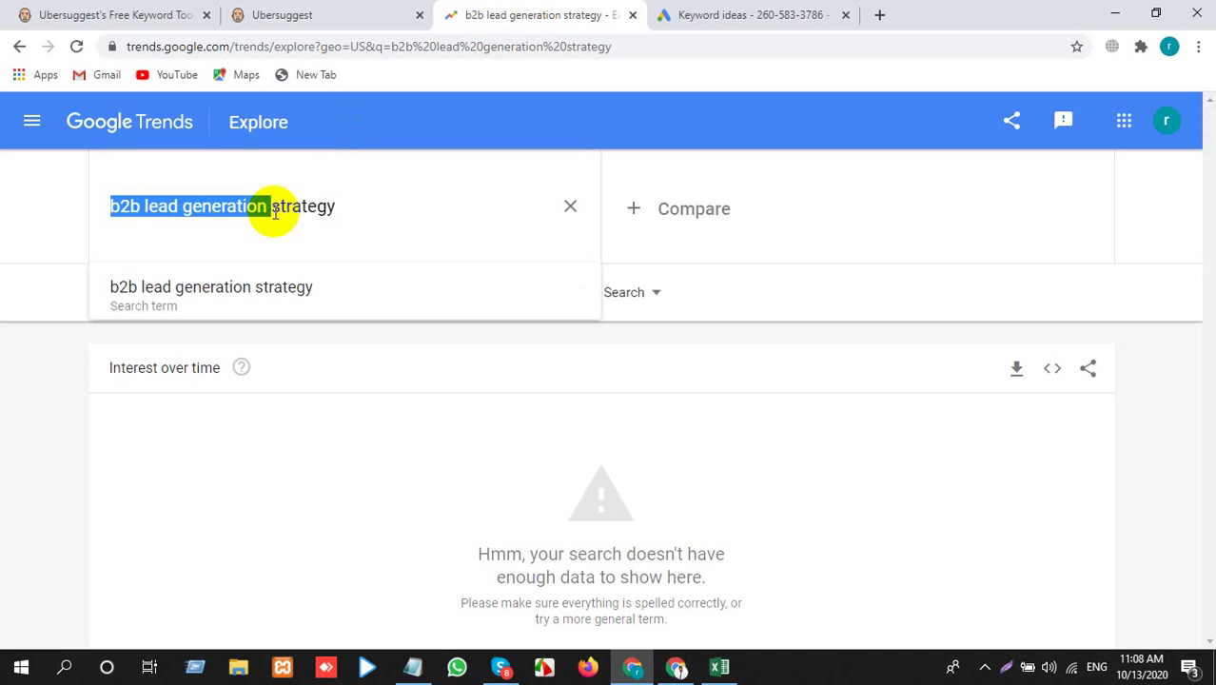
key("ctrl+v")
key("ctrl+a")
key("ctrl+v")
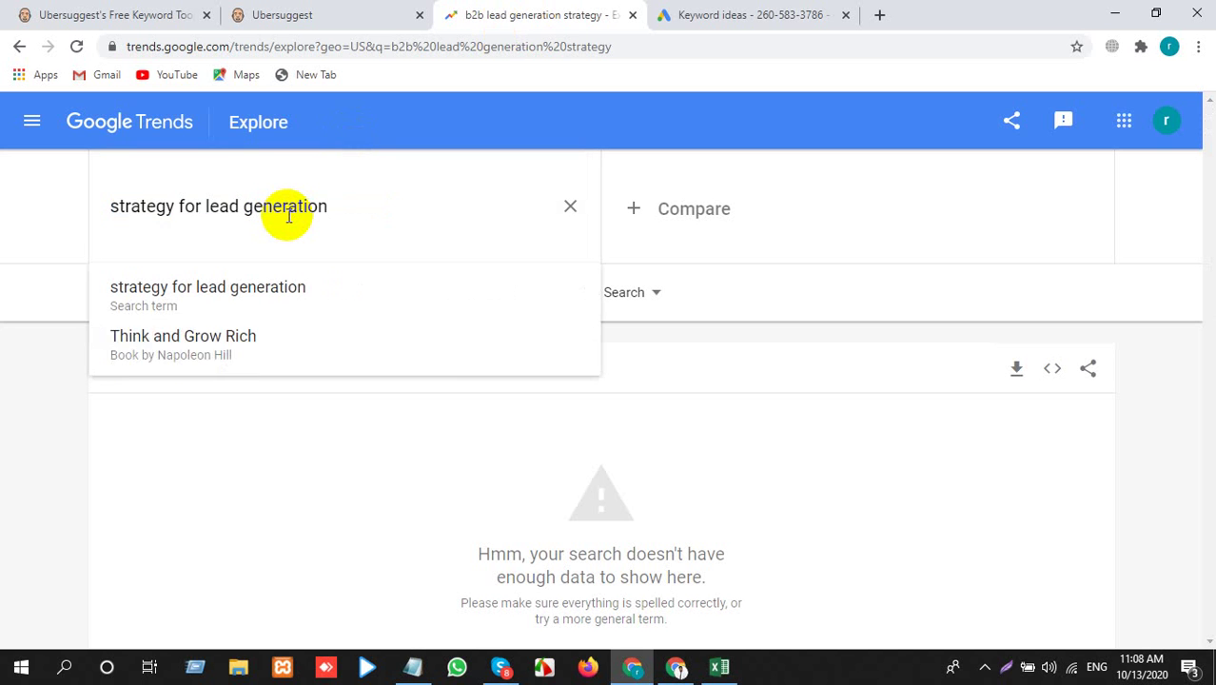
key("Return")
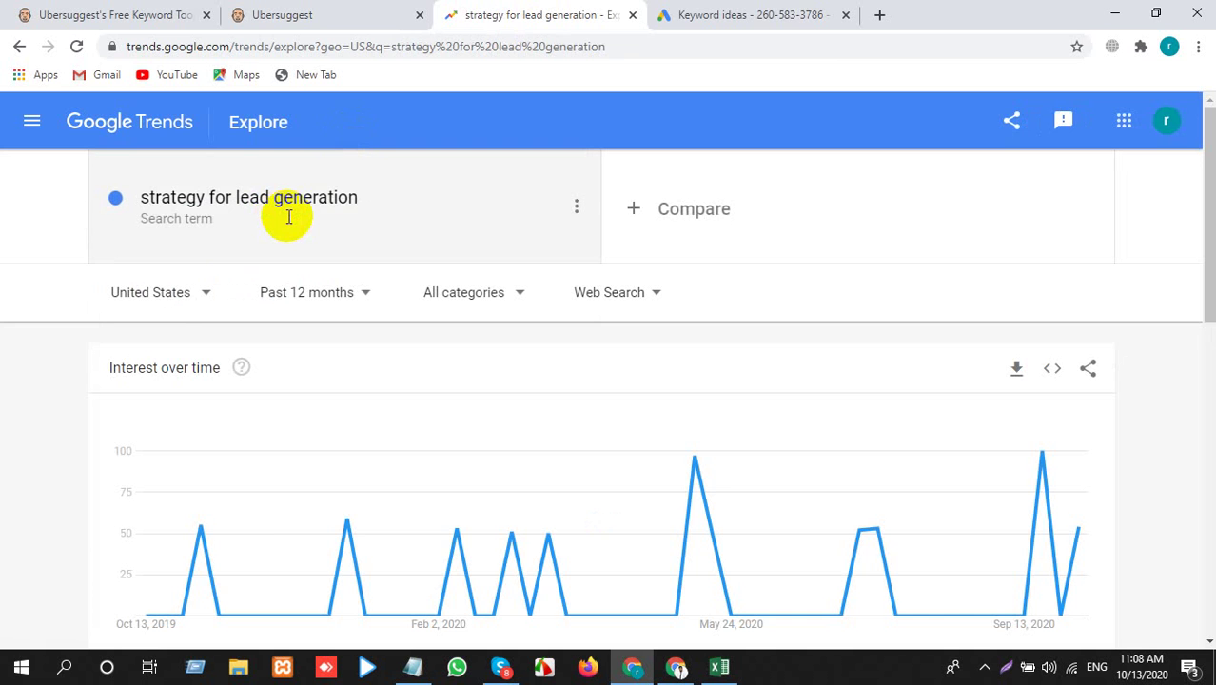
Return to Excel and remove "b2b" from the keyword in cell A7, leaving "lead generation strategy"
key("alt+Tab")
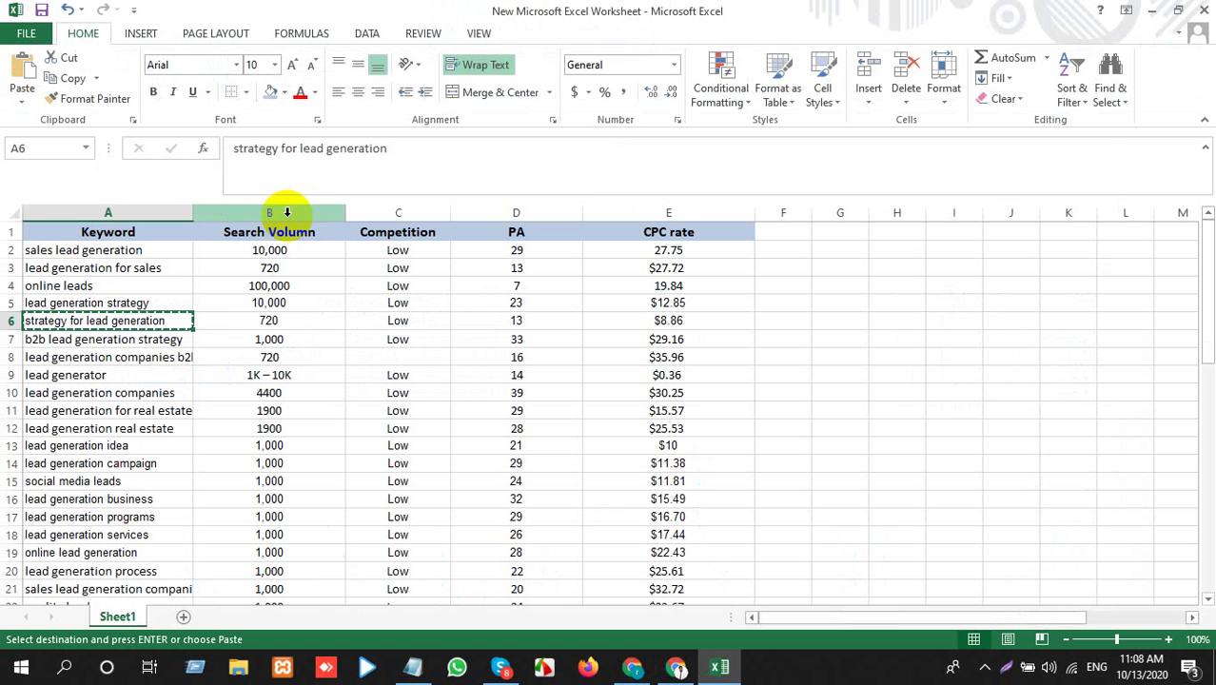
left_click(147, 342)
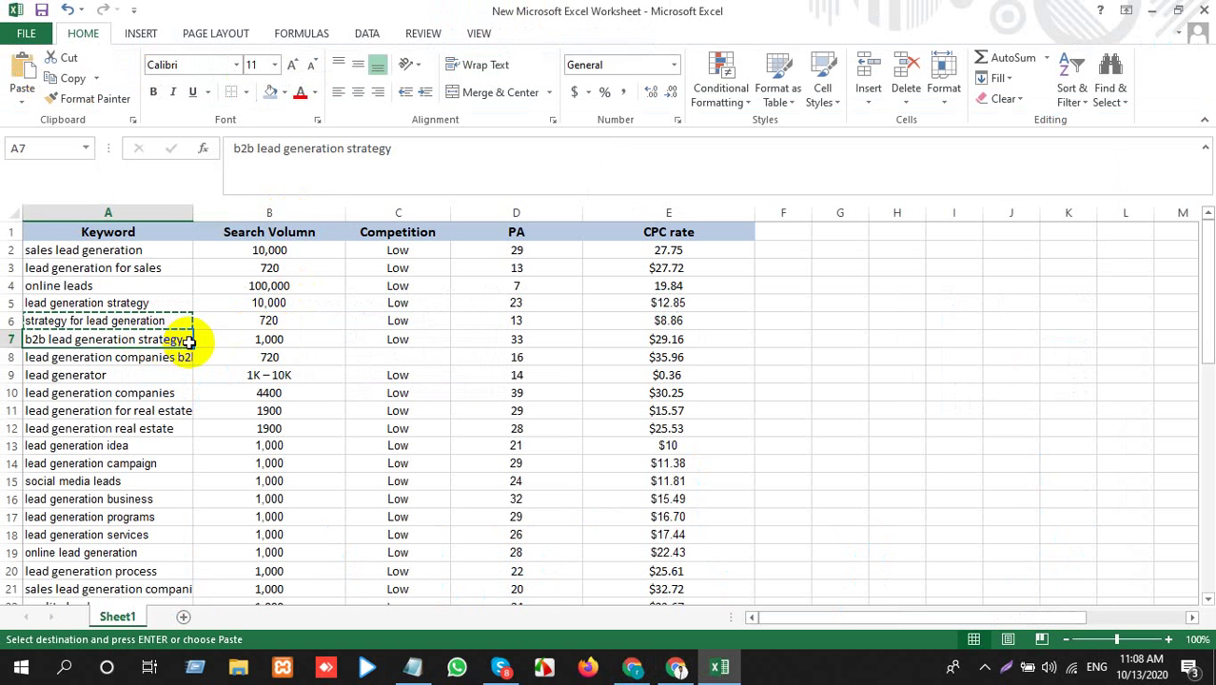
double_click(68, 339)
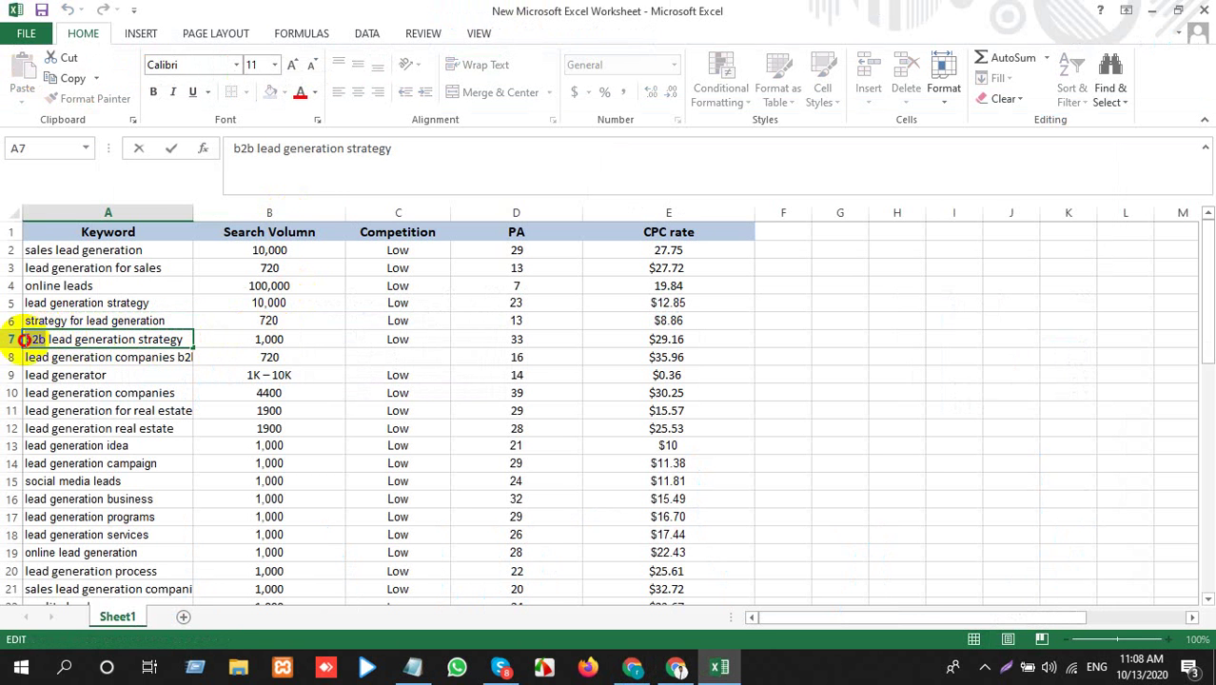
left_click(158, 344)
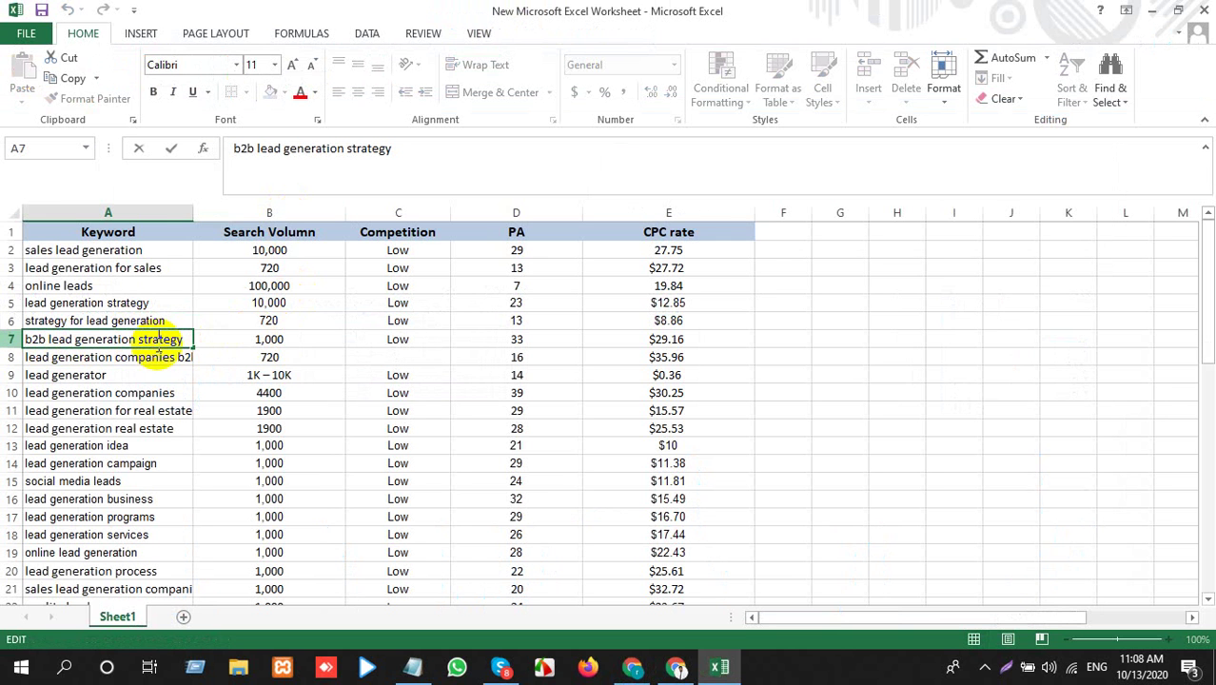
double_click(28, 338)
key("Delete")
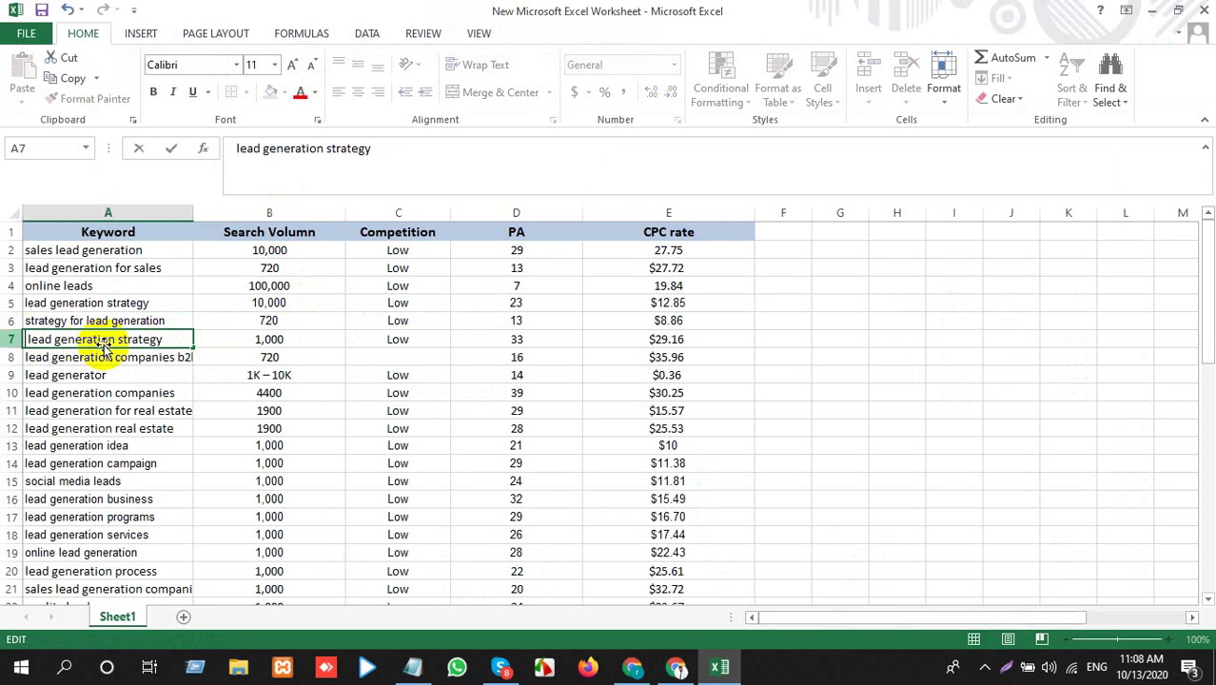
left_click(172, 356)
Copy "lead generation strategy" from cell A7 and look up its interest over time in Google Trends
left_click(146, 339)
key("ctrl+c")
key("alt+Tab")
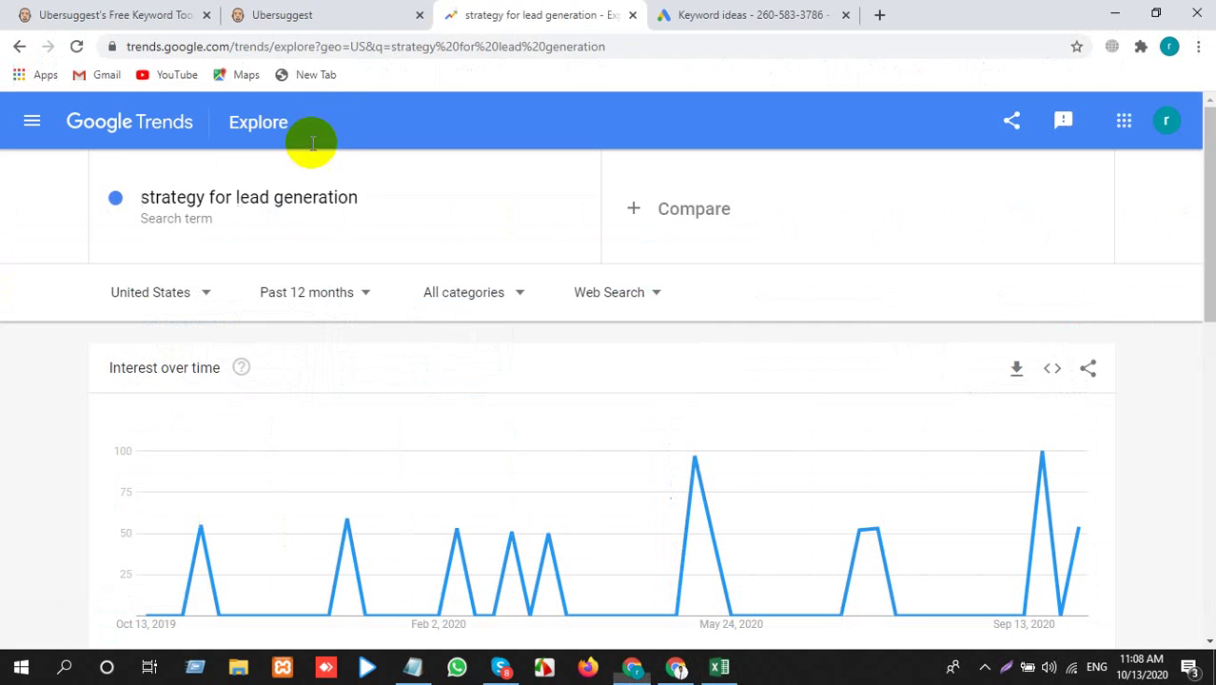
left_click(311, 199)
key("ctrl+v")
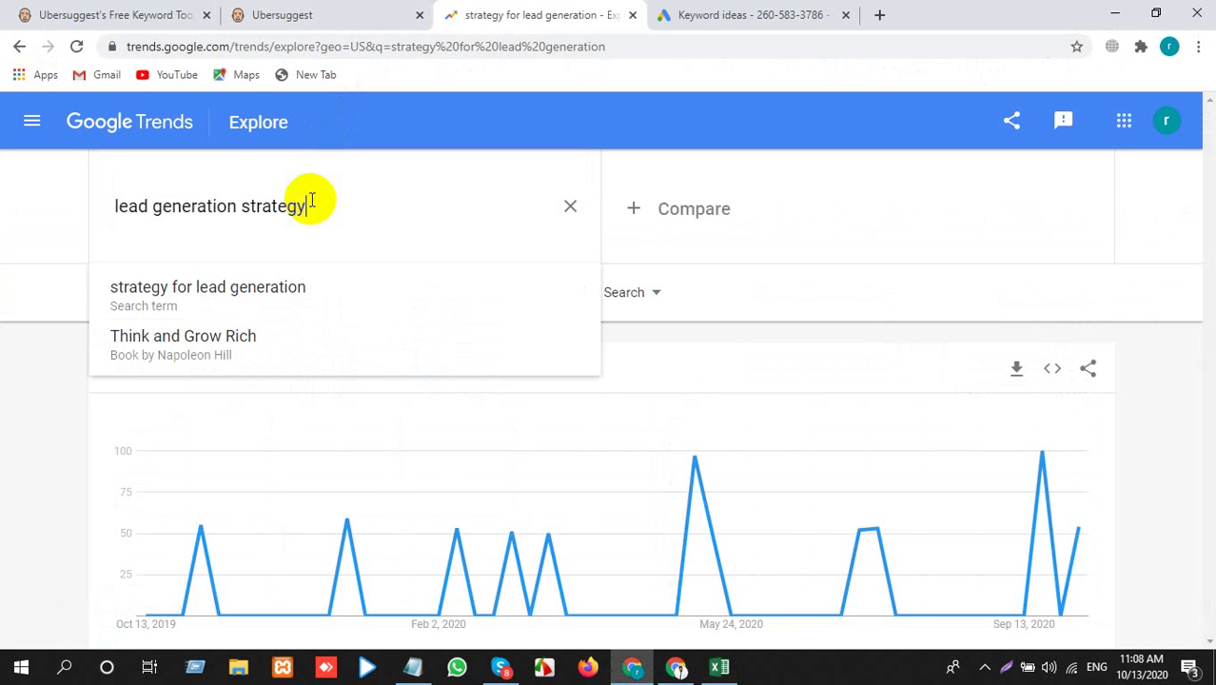
key("Return")
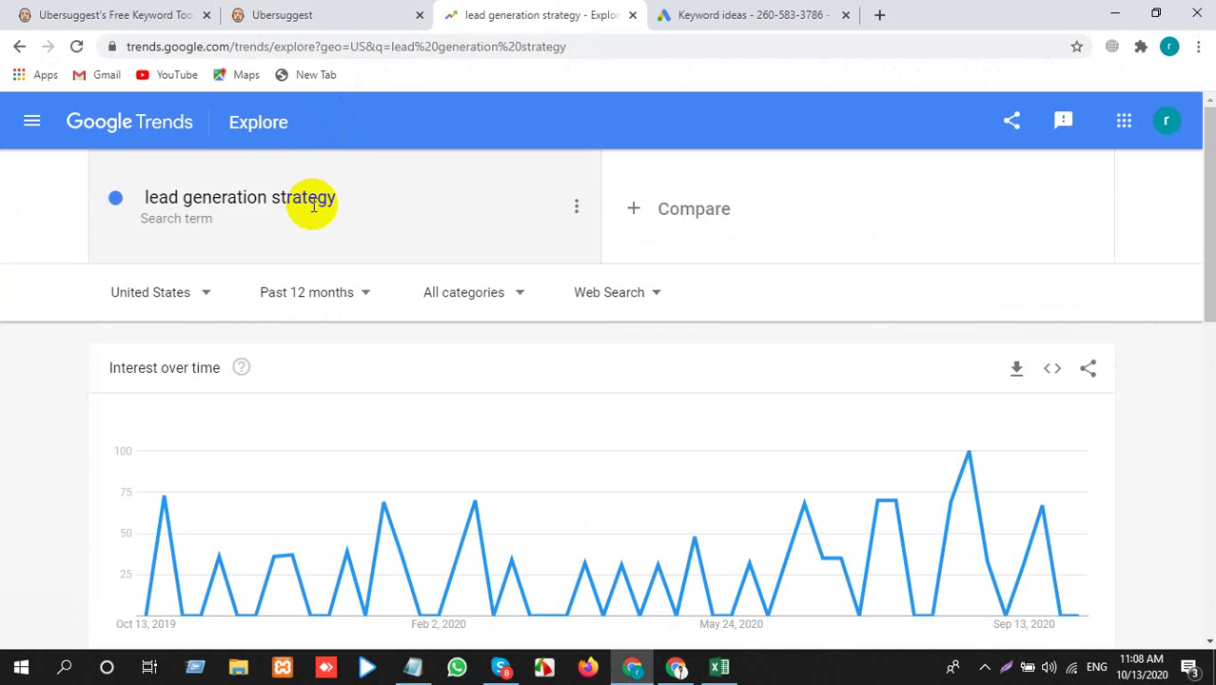
Search Ubersuggest for "lead generation strategy" and review the volume, CPC and SD of the suggested keywords
left_click(302, 12)
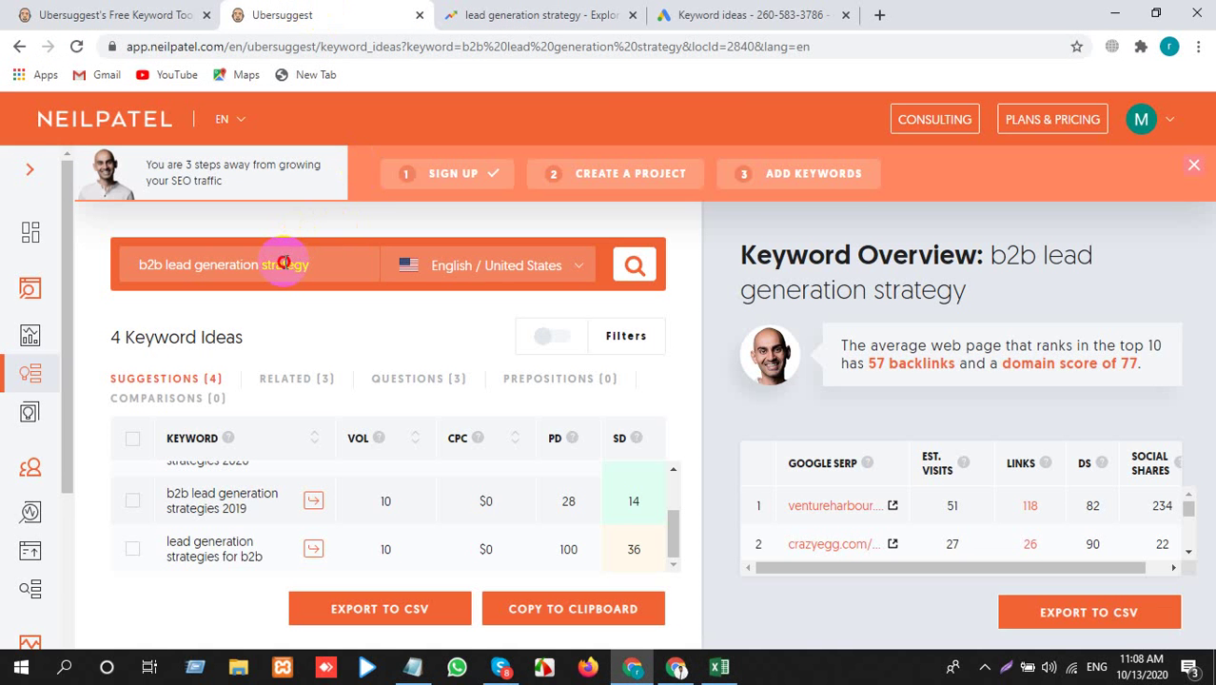
triple_click(283, 262)
key("ctrl+v")
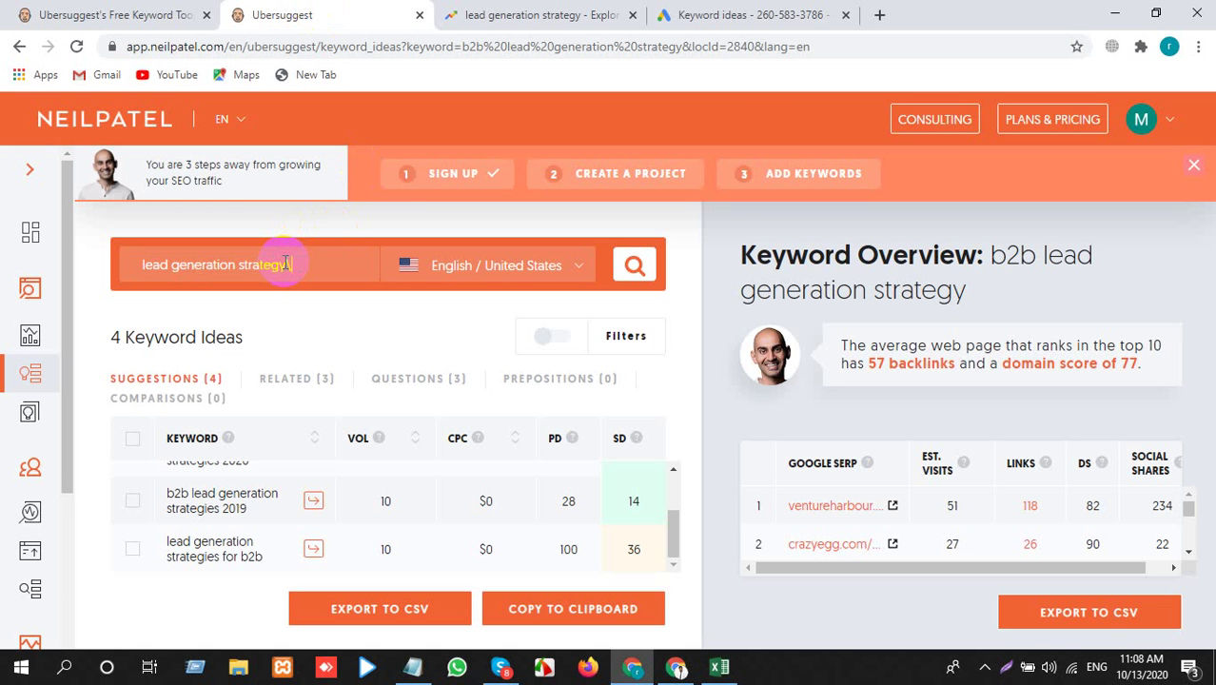
key("Return")
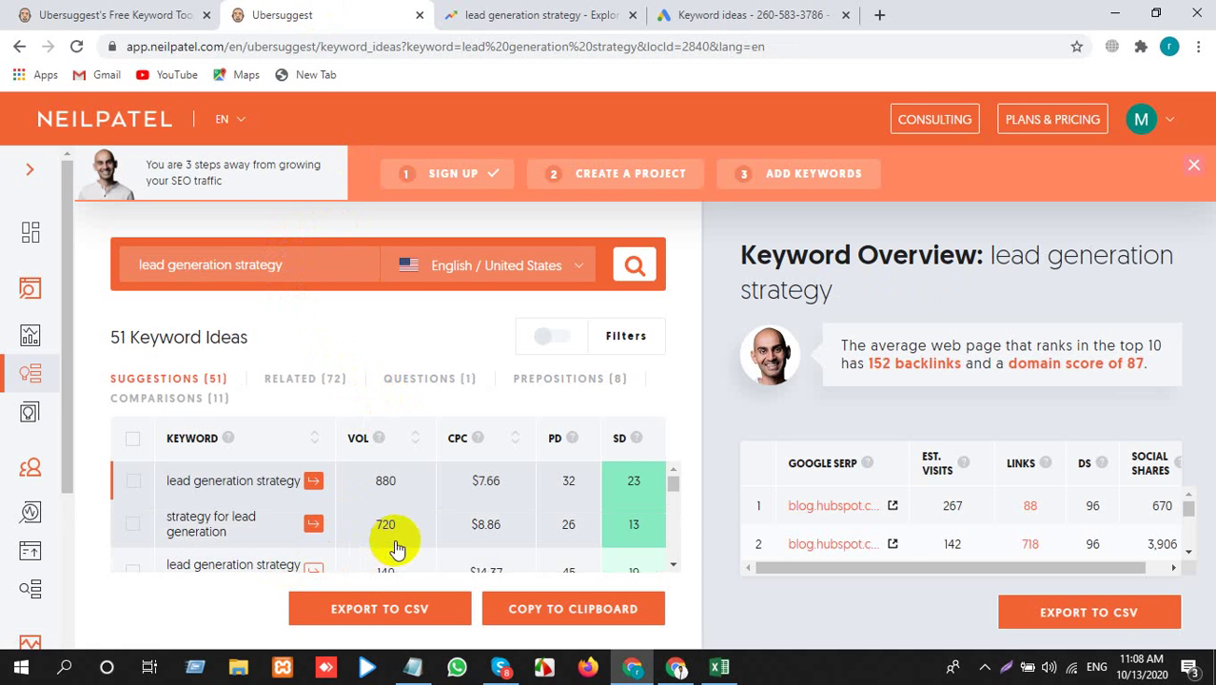
scroll(421, 544, "down", 4)
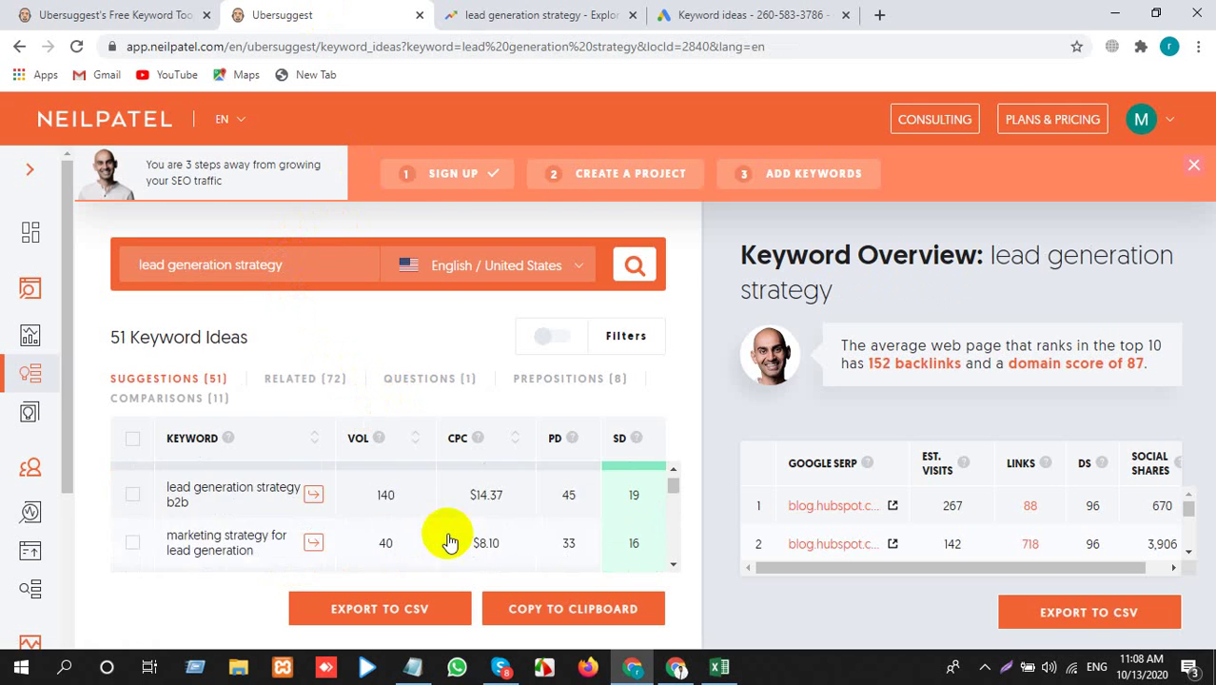
Take the keyword "lead generator" from cell A9 in Excel, search Ubersuggest for it, and compare the suggested keywords with the sheet
key("alt+Tab")
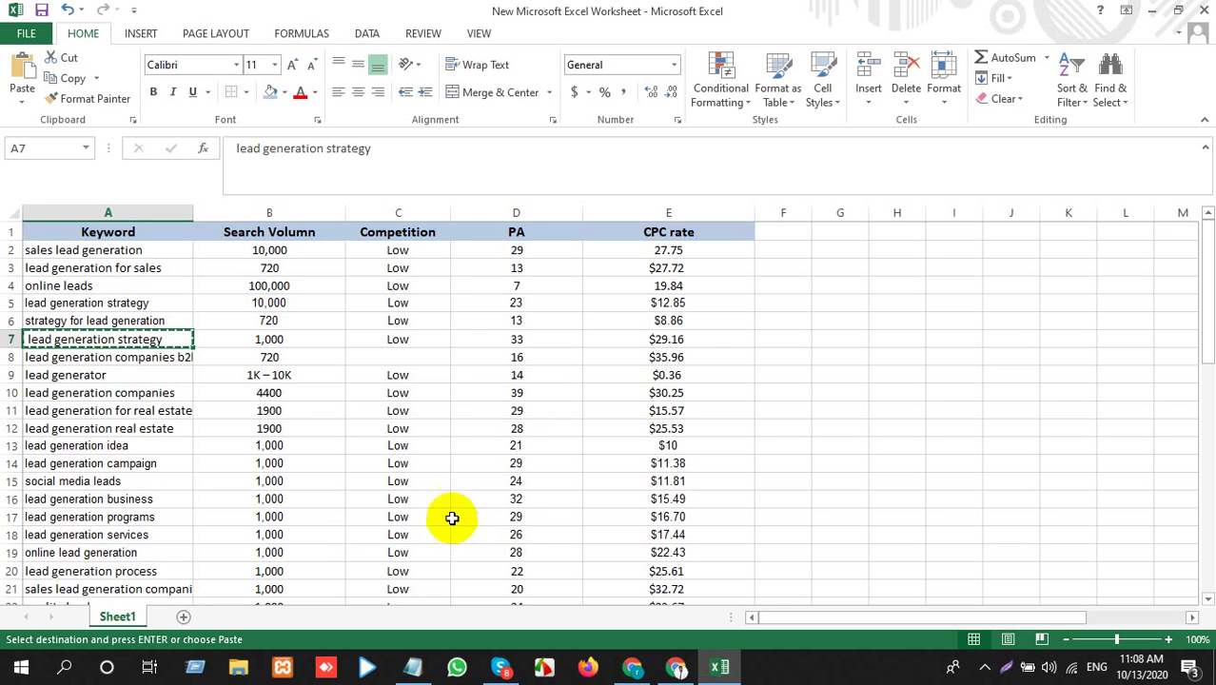
left_click(157, 379)
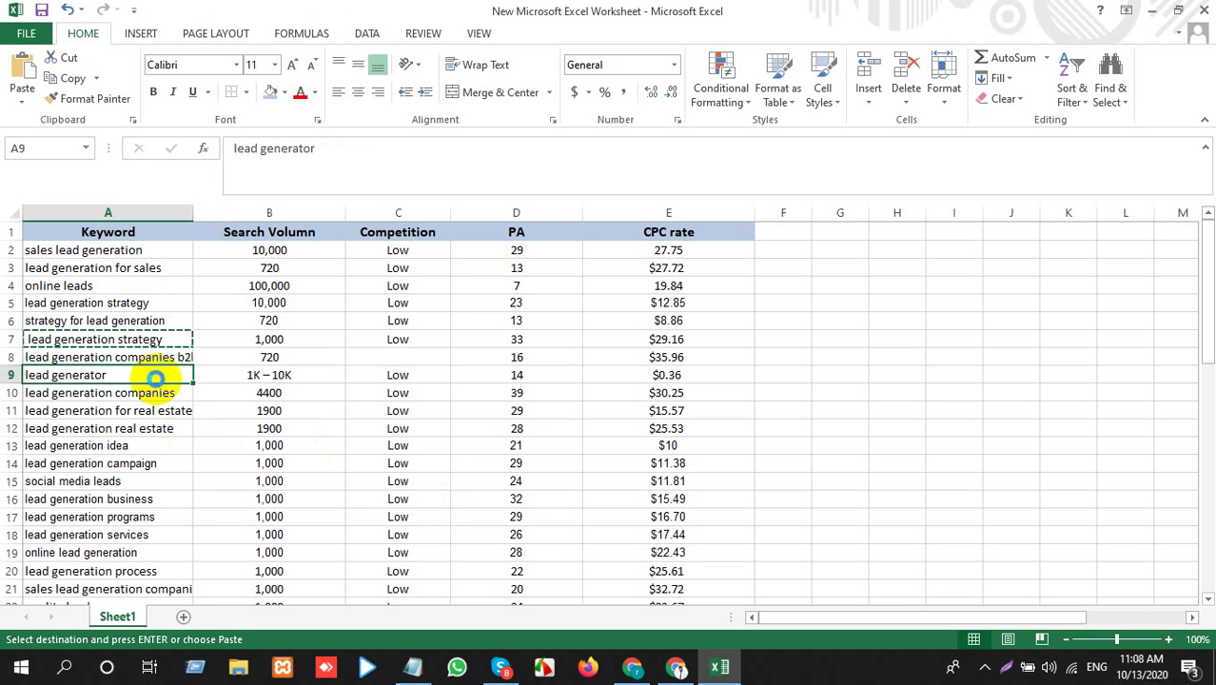
key("alt+Tab")
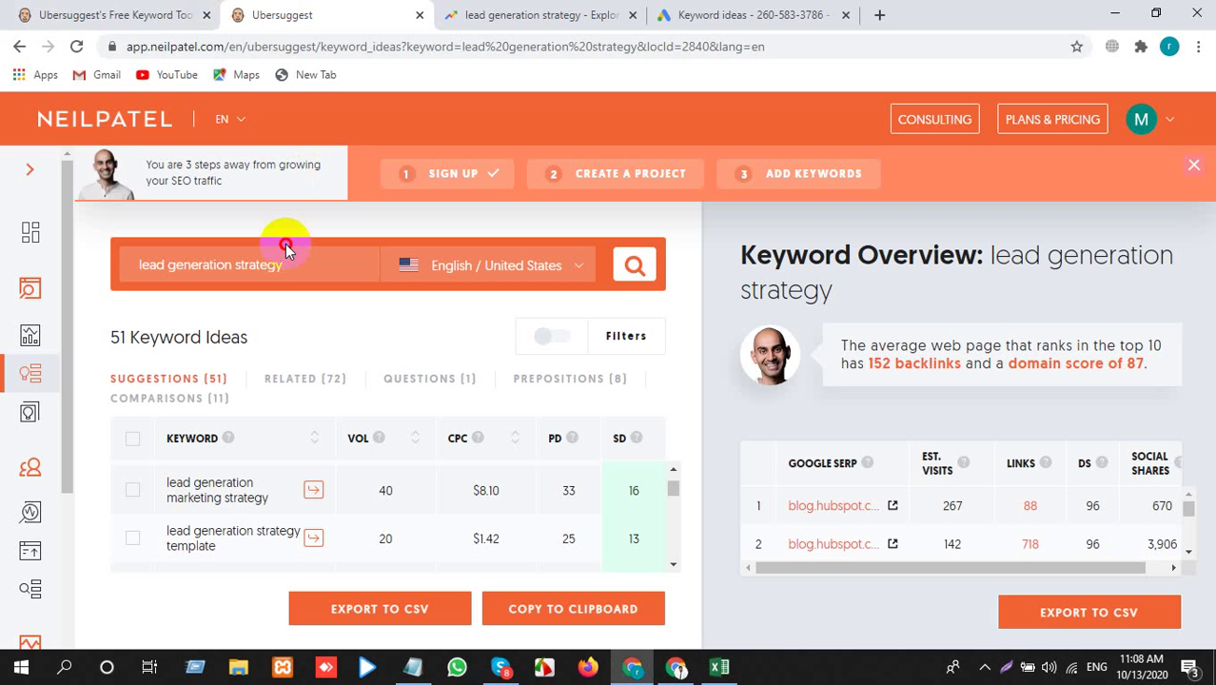
left_click(286, 249)
type("lead generator")
key("Return")
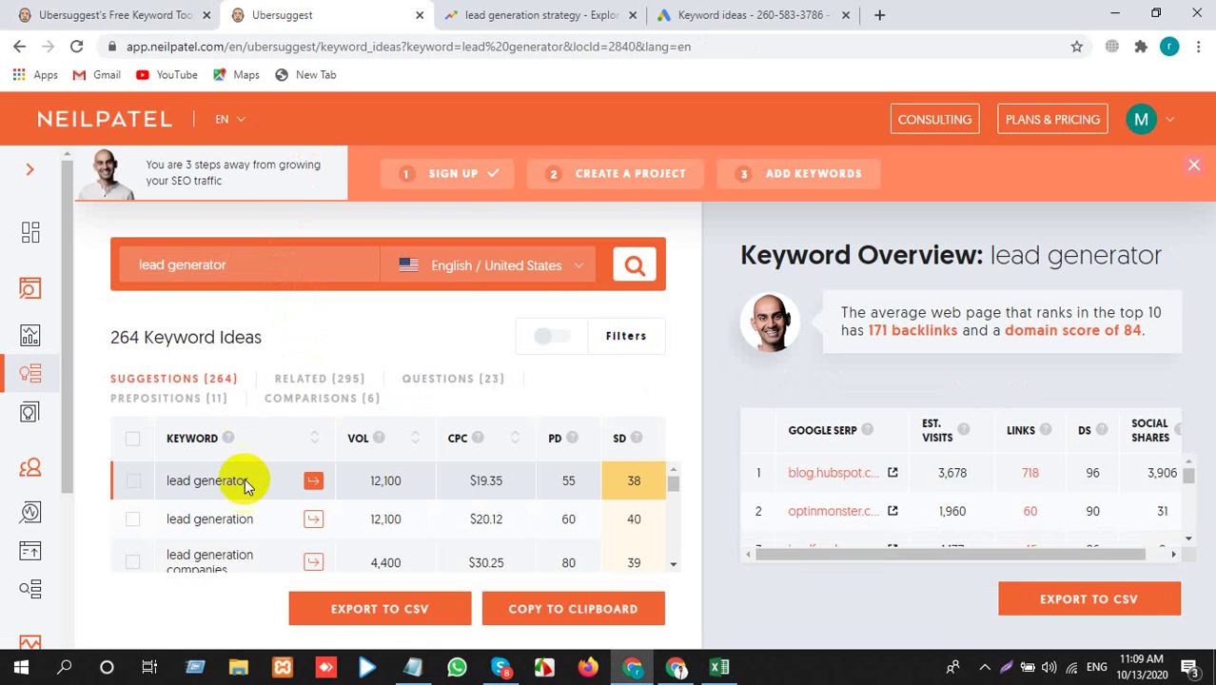
scroll(255, 543, "down", 2)
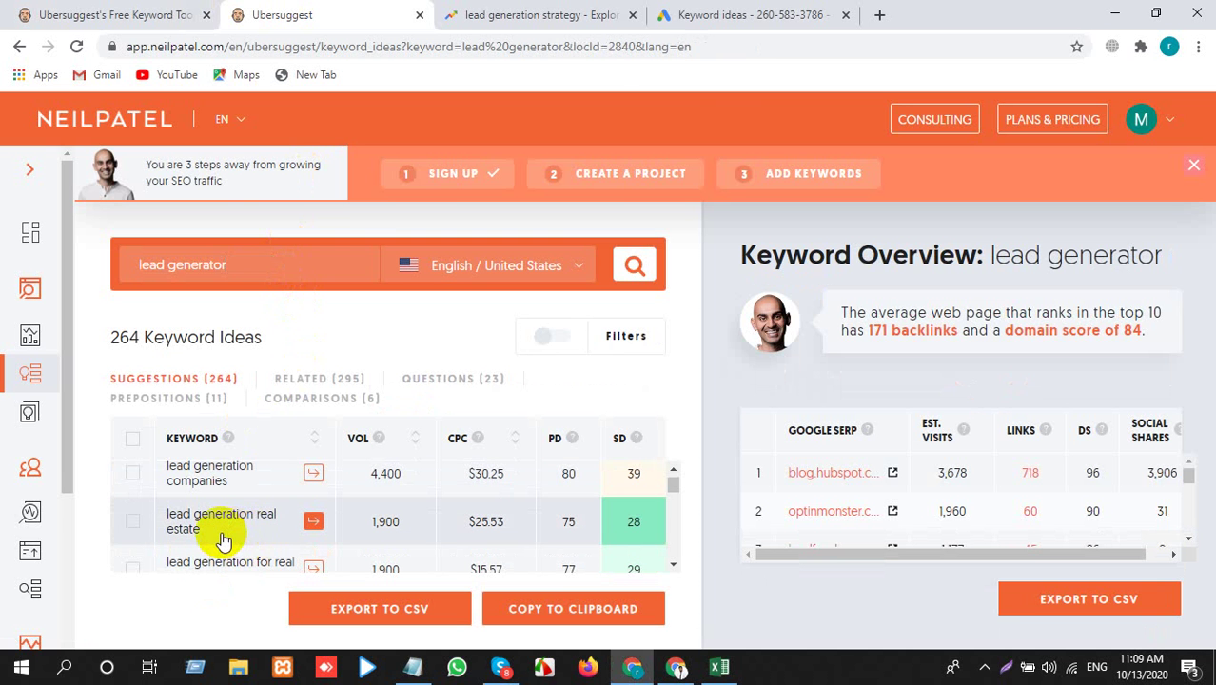
key("alt+Tab")
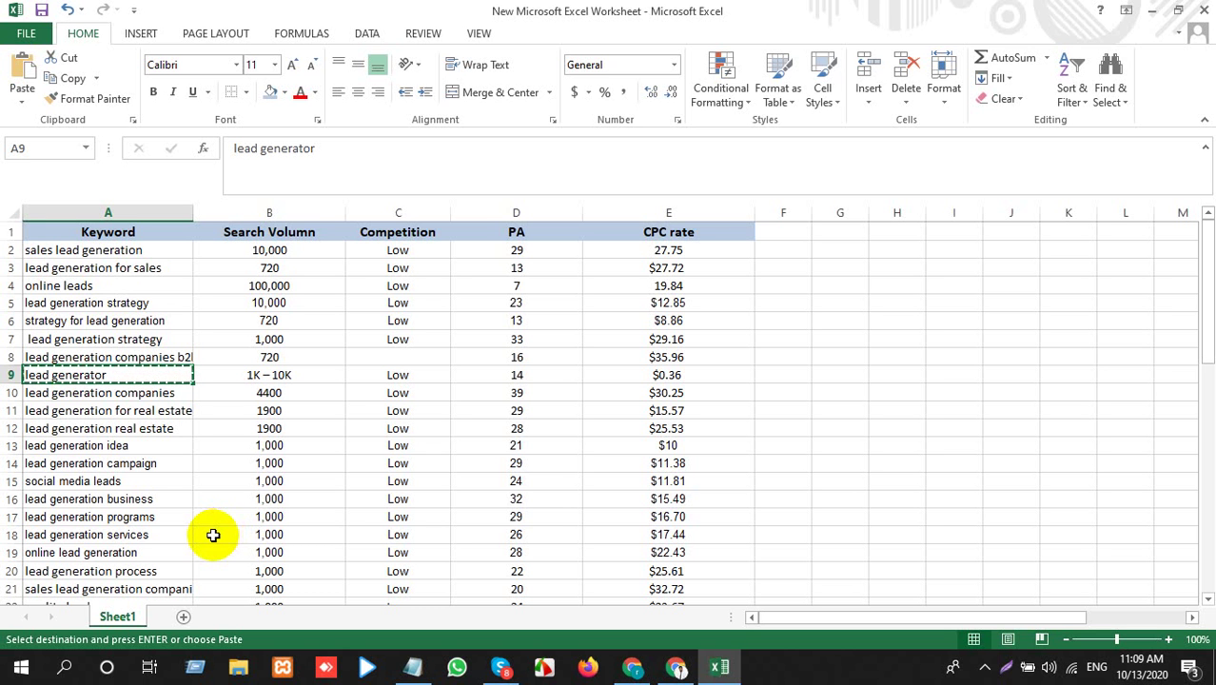
key("alt+Tab")
key("alt+Tab")
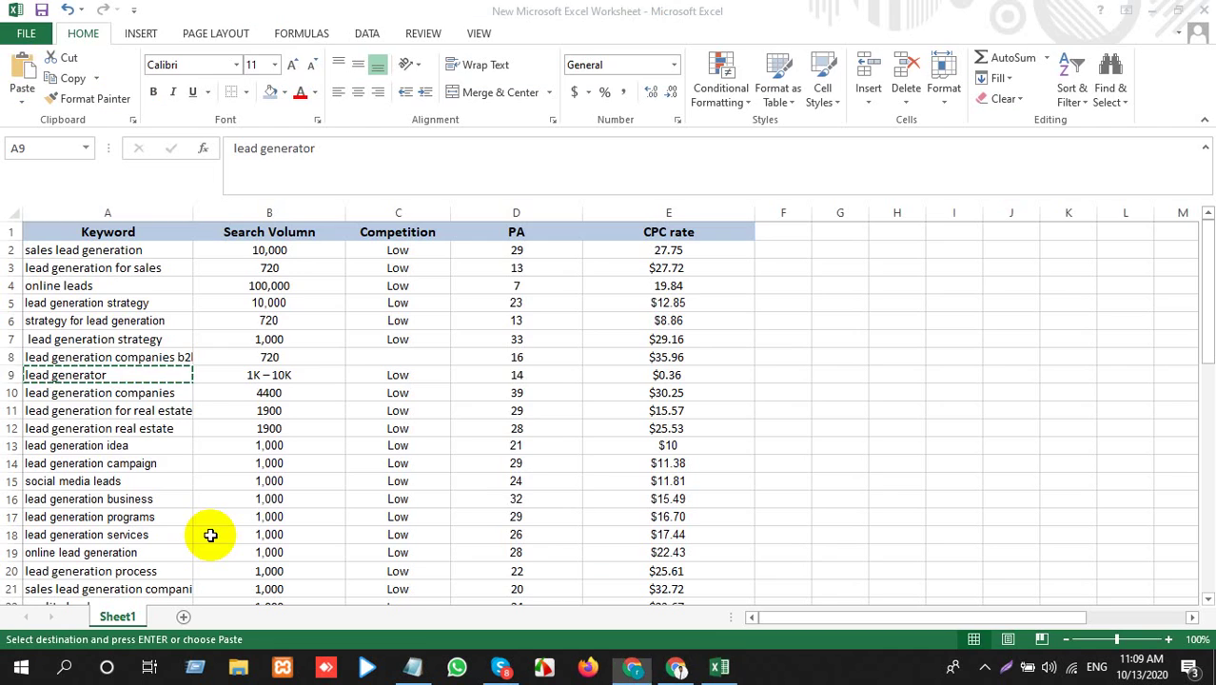
key("alt+Tab")
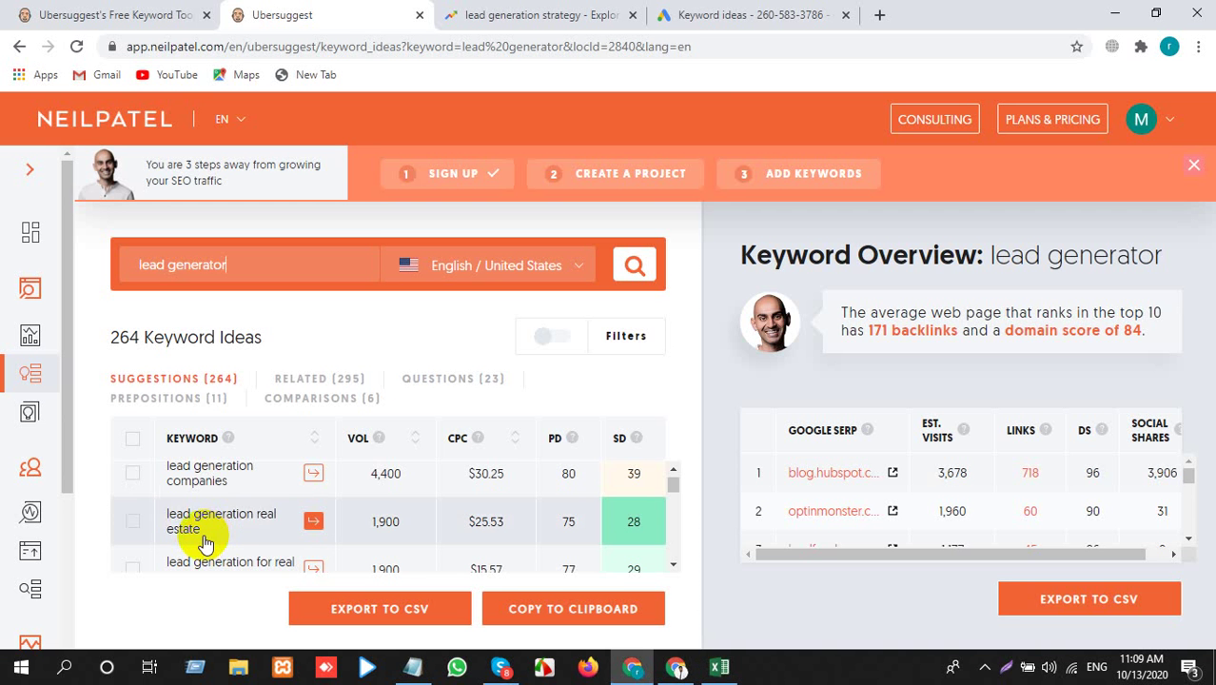
scroll(204, 535, "down", 1)
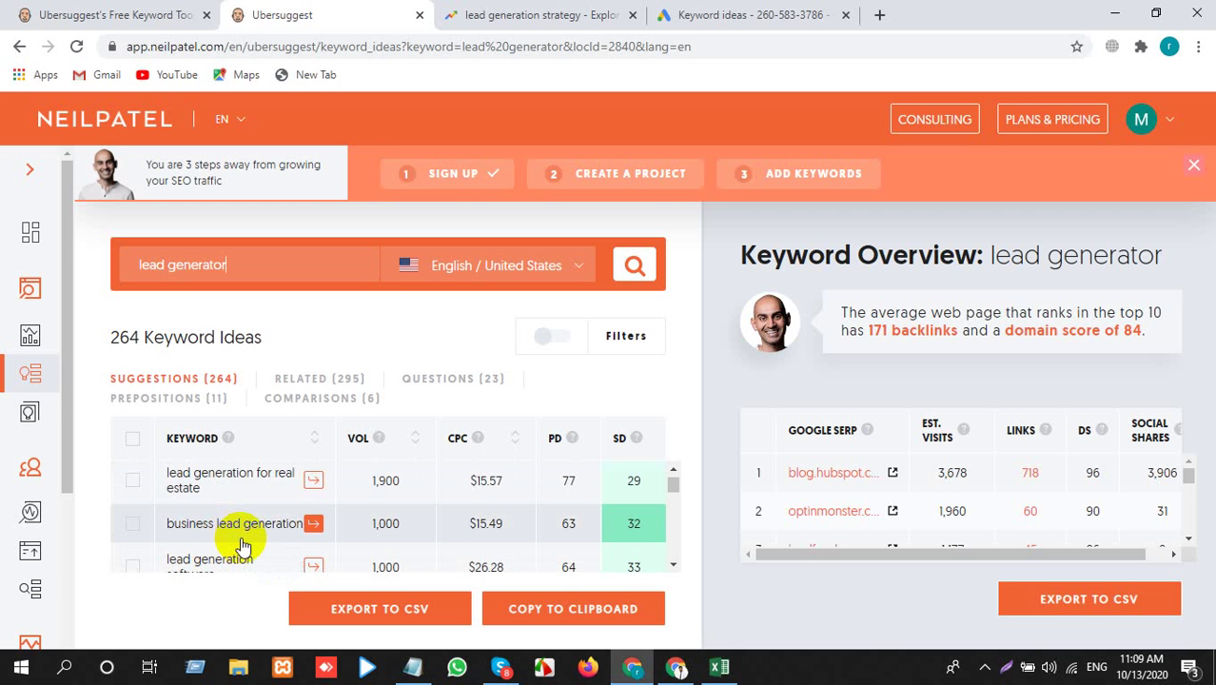
Copy the Ubersuggest keyword "business lead generation" into cell A9 of a new Excel row inserted above "lead generator"
mouse_move(166, 530)
left_mouse_down()
mouse_move(217, 524)
mouse_move(176, 535)
left_mouse_up()
left_click(167, 536)
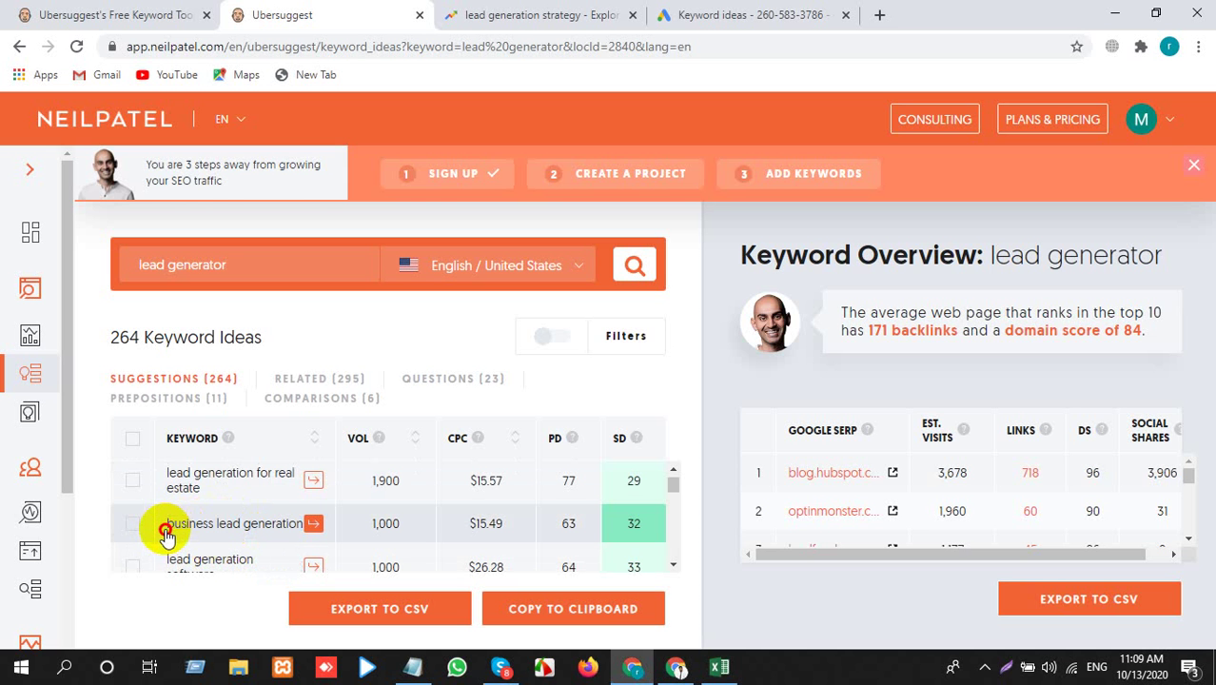
triple_click(169, 526)
key("ctrl+c")
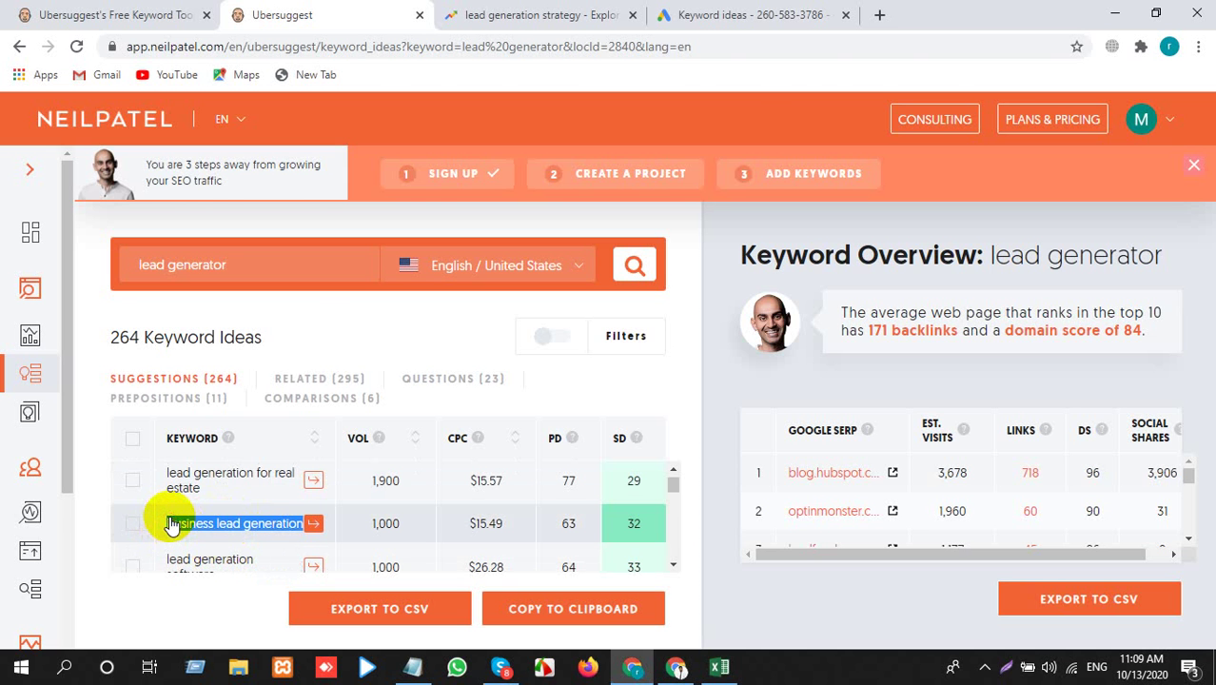
key("alt+Tab")
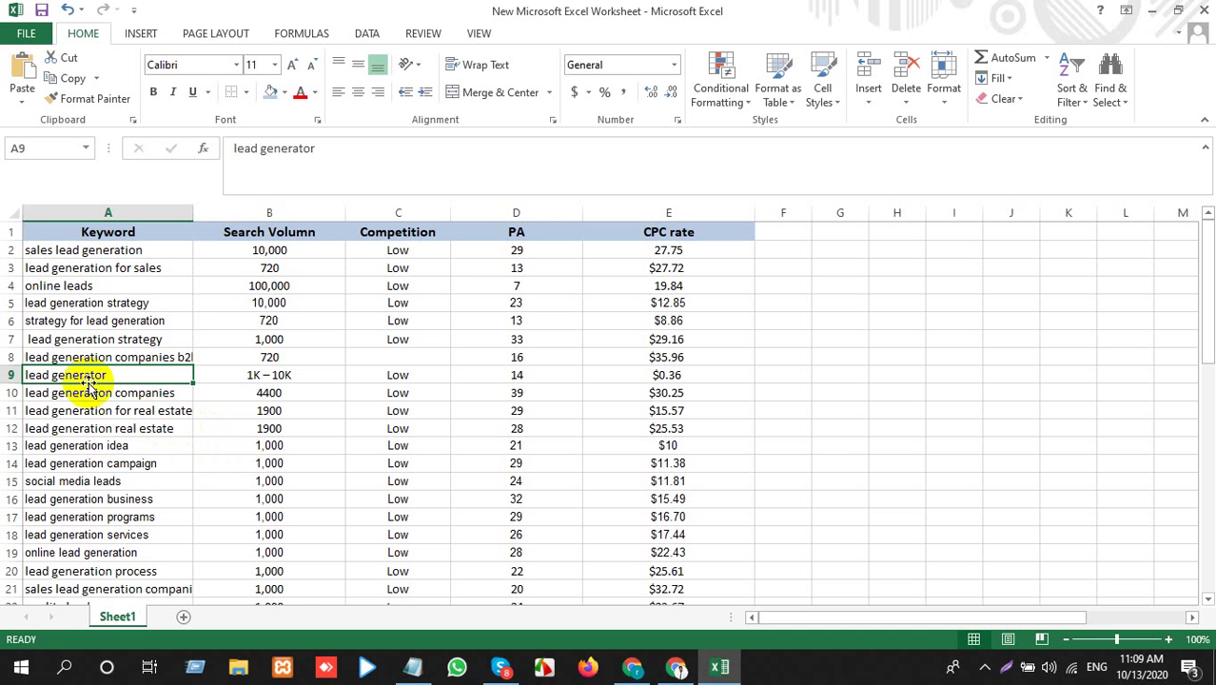
left_click(10, 375)
right_click(12, 374)
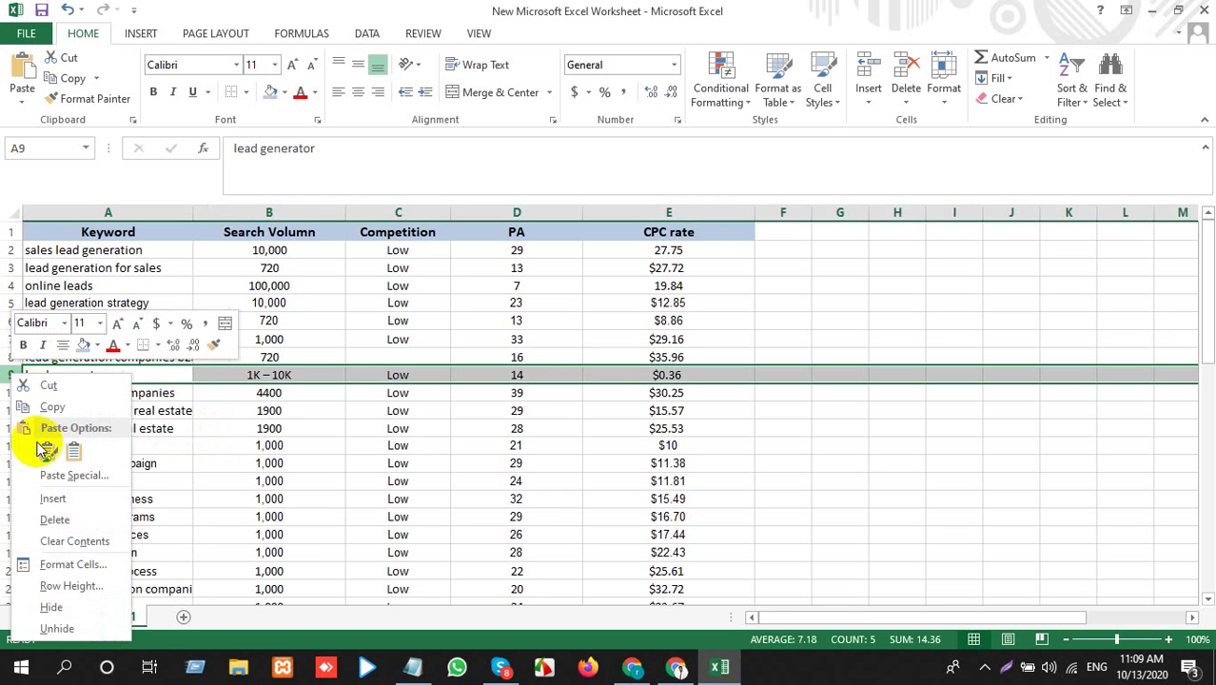
left_click(54, 498)
left_click(130, 374)
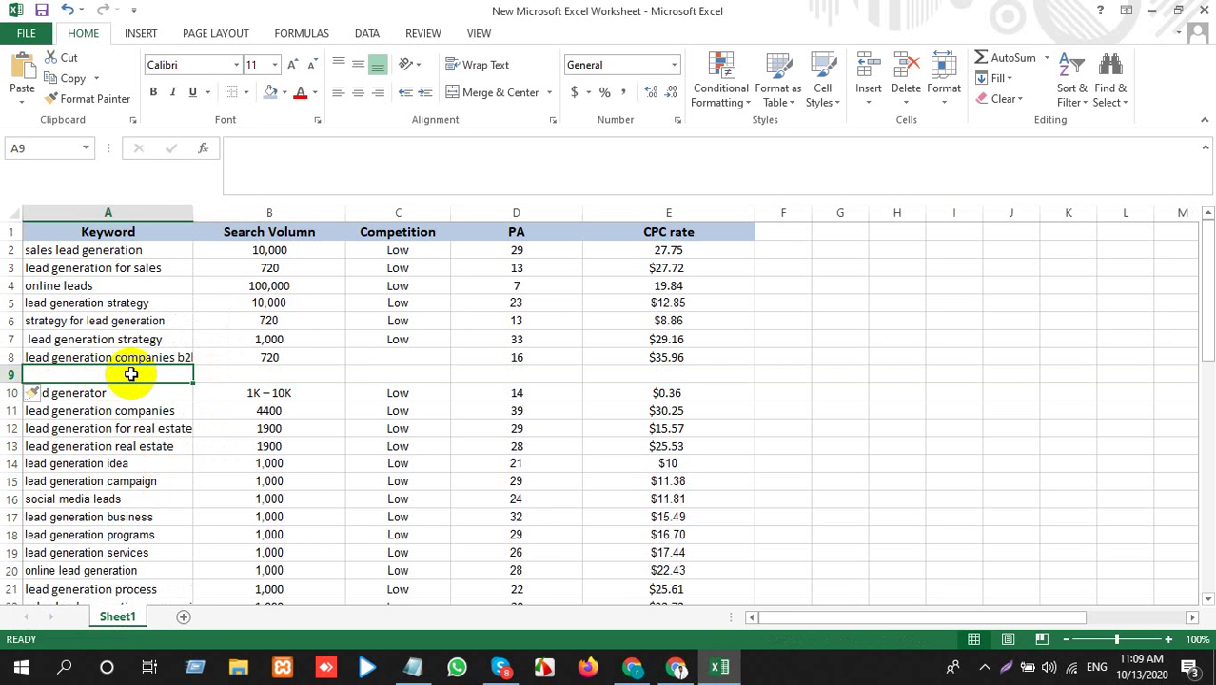
key("ctrl+v")
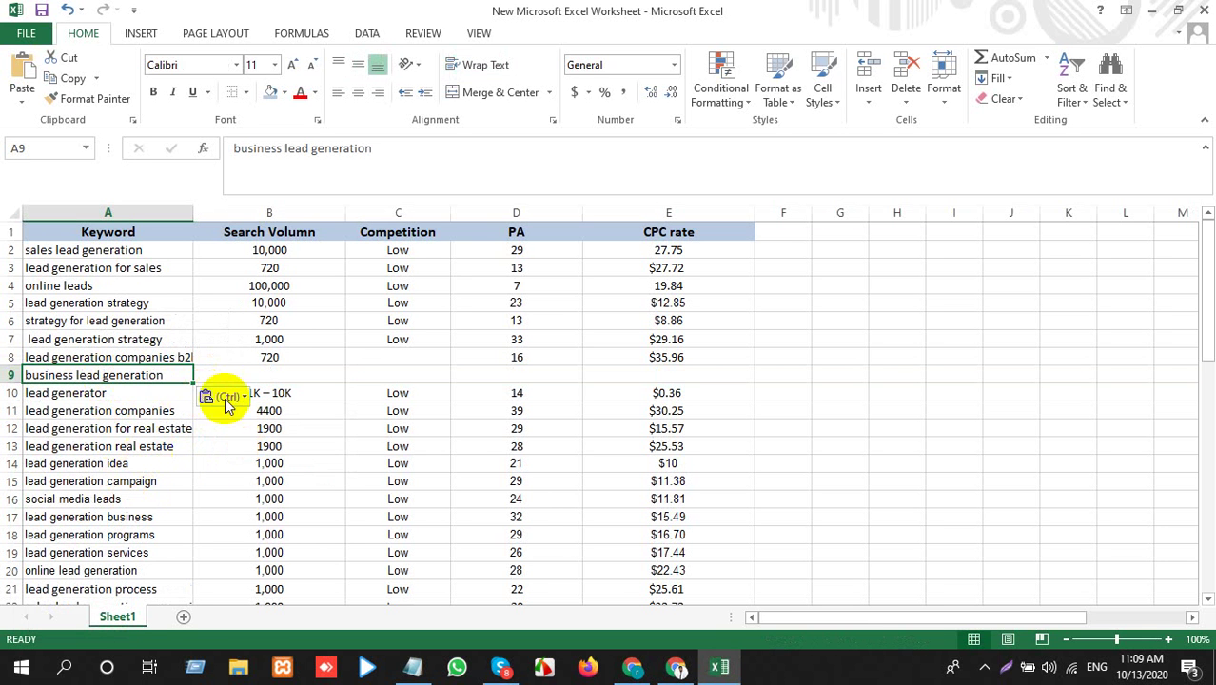
Copy the search volume 1,000 for "business lead generation" from Ubersuggest into cell B9 in Excel, matching the sheet's formatting
key("alt+Tab")
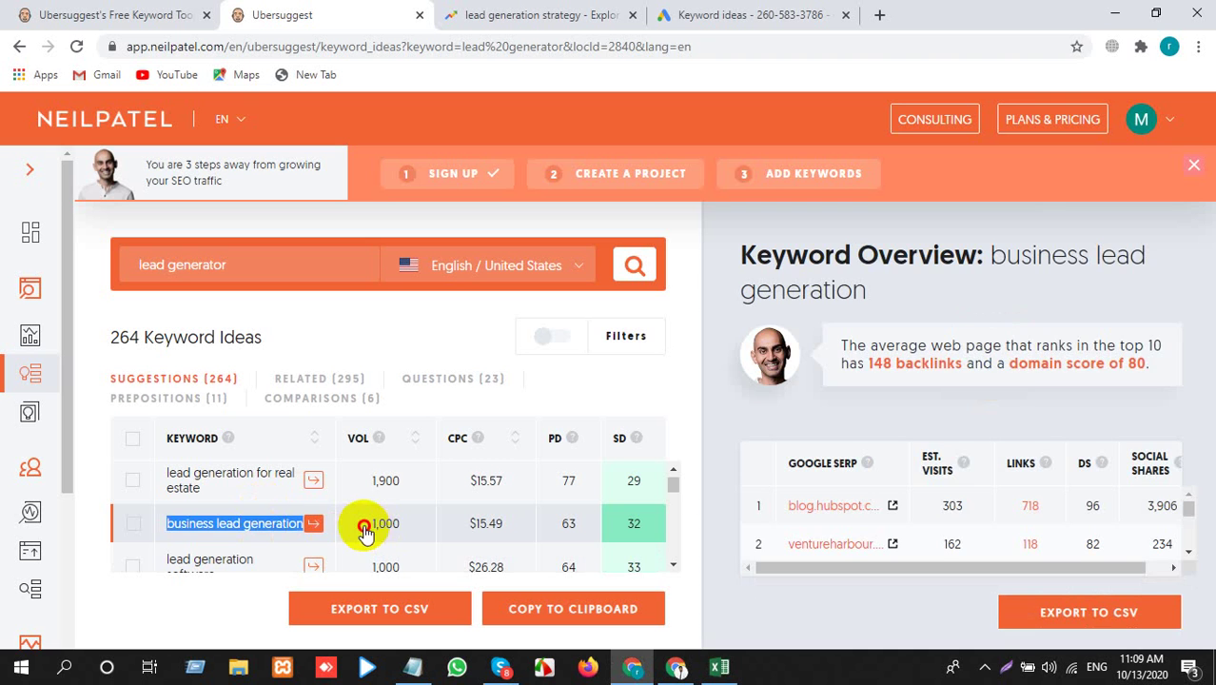
left_click_drag(365, 529, 405, 526)
key("ctrl+c")
key("alt+Tab")
key("Right")
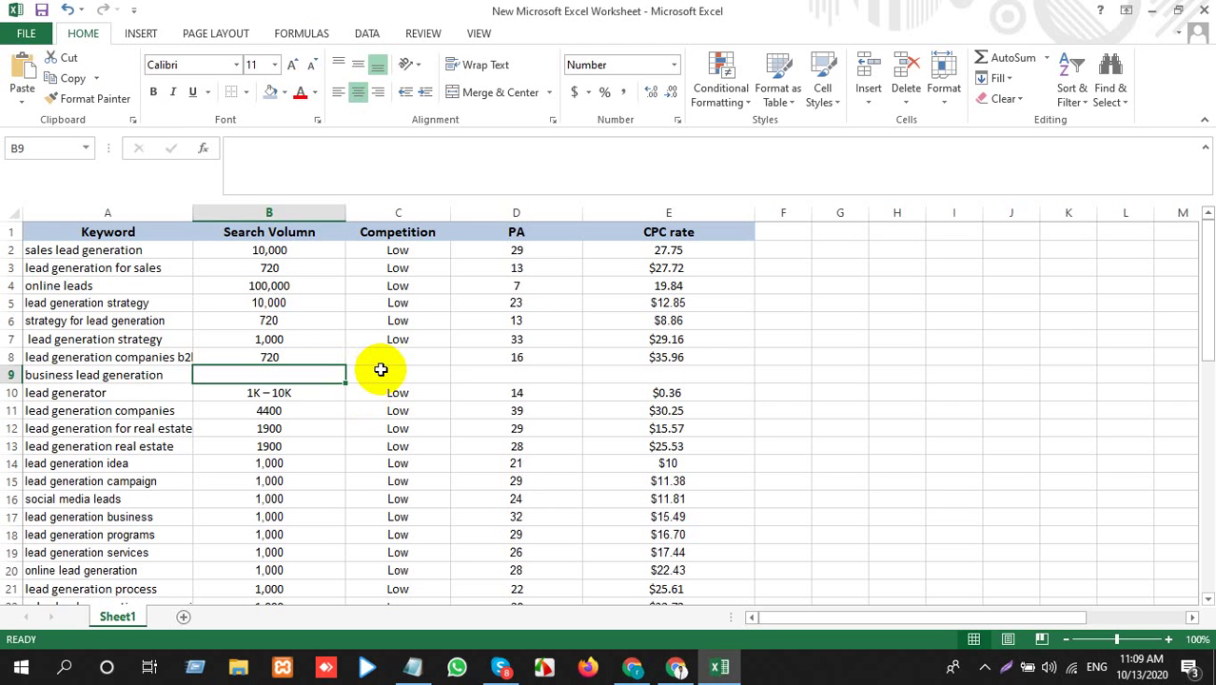
key("ctrl+v")
left_click(366, 395)
left_click(363, 438)
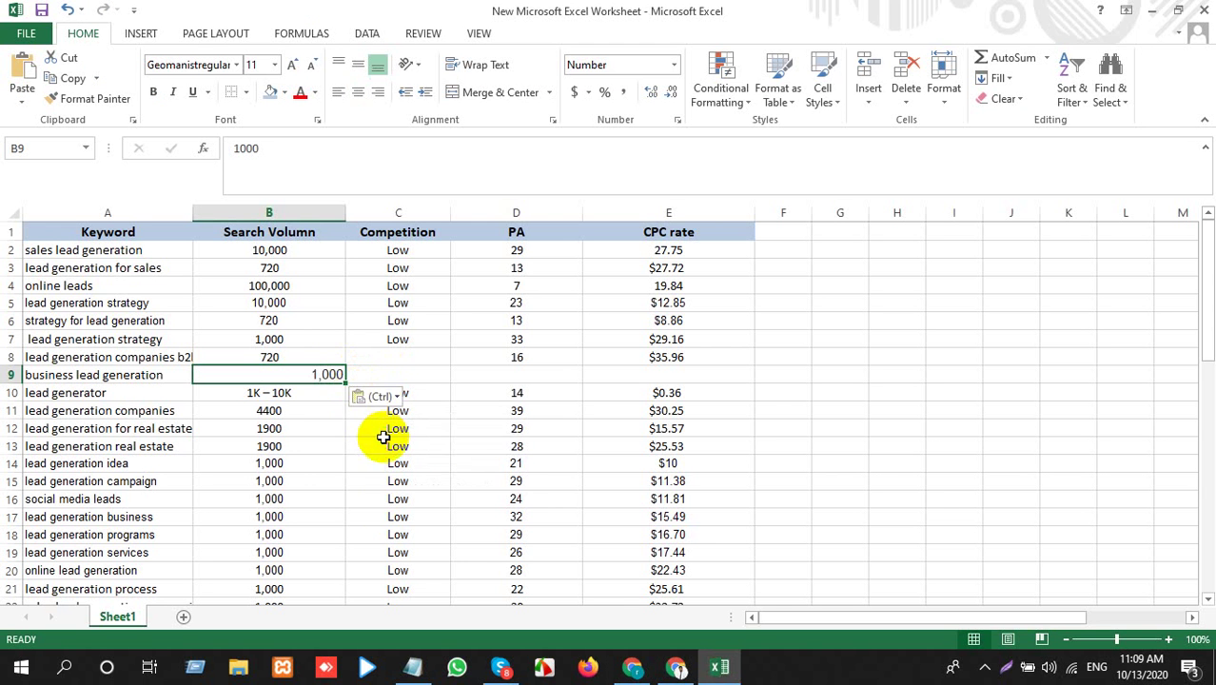
Copy the SD value 32 for "business lead generation" from Ubersuggest into PA cell D9 in Excel, matching the sheet's formatting
key("alt+Tab")
left_click_drag(651, 528, 621, 524)
key("ctrl+c")
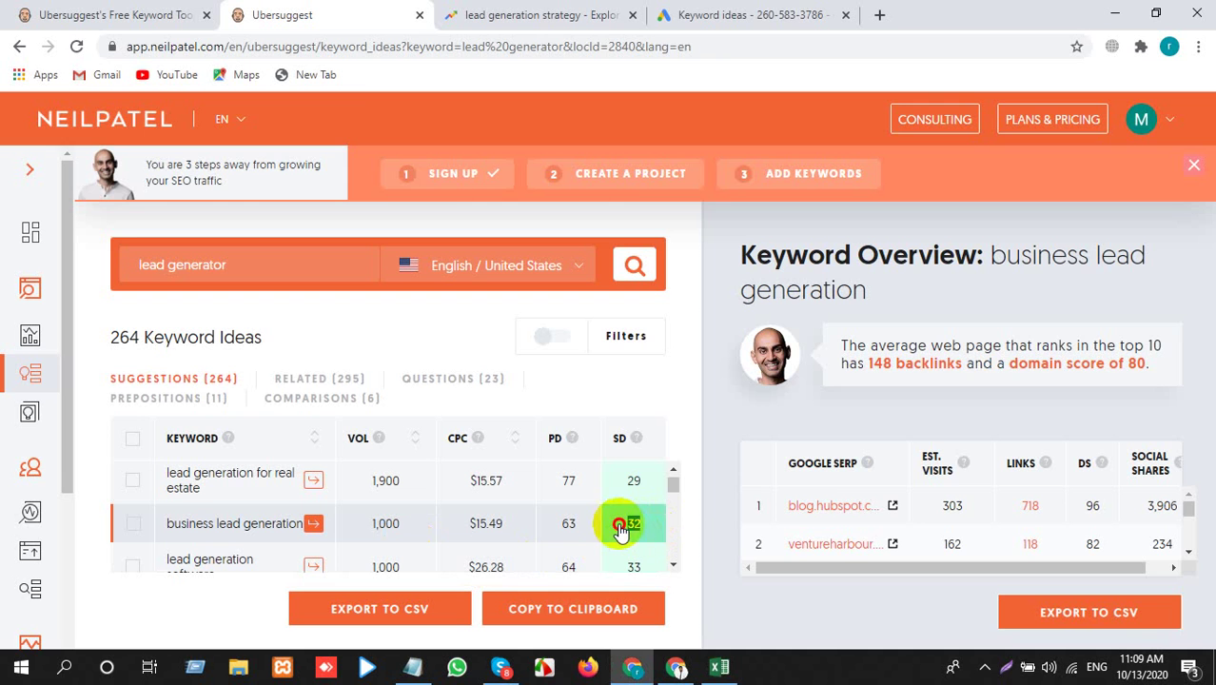
key("alt+Tab")
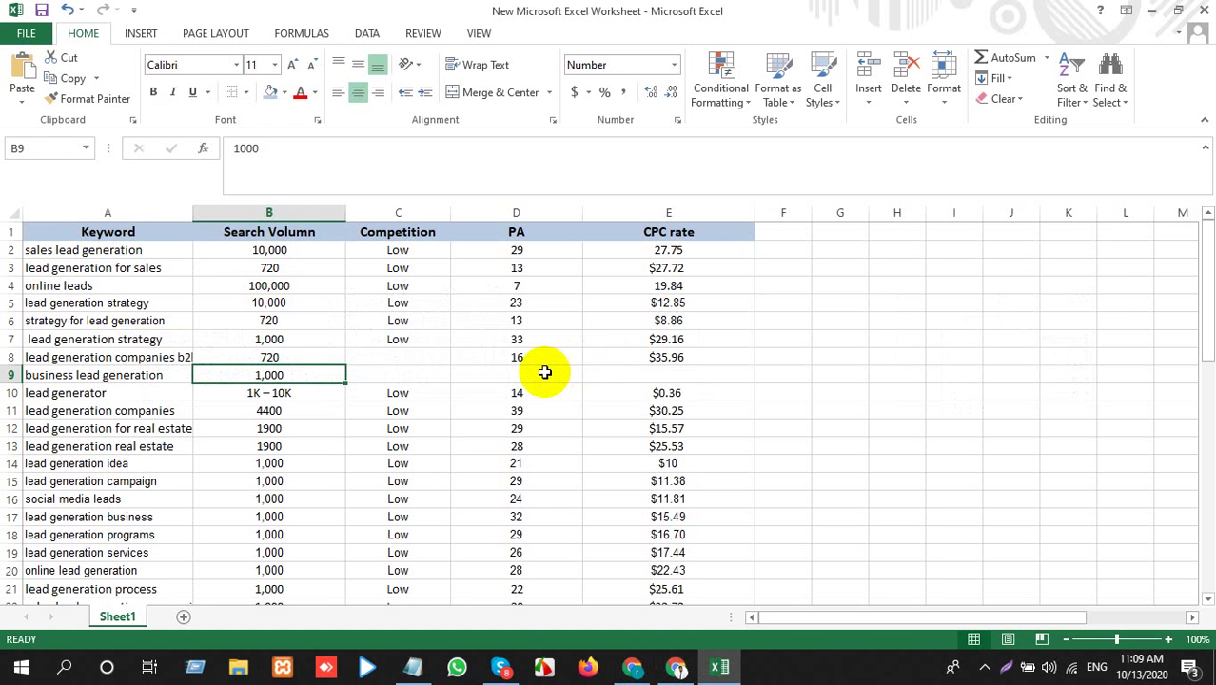
left_click(546, 375)
key("ctrl+v")
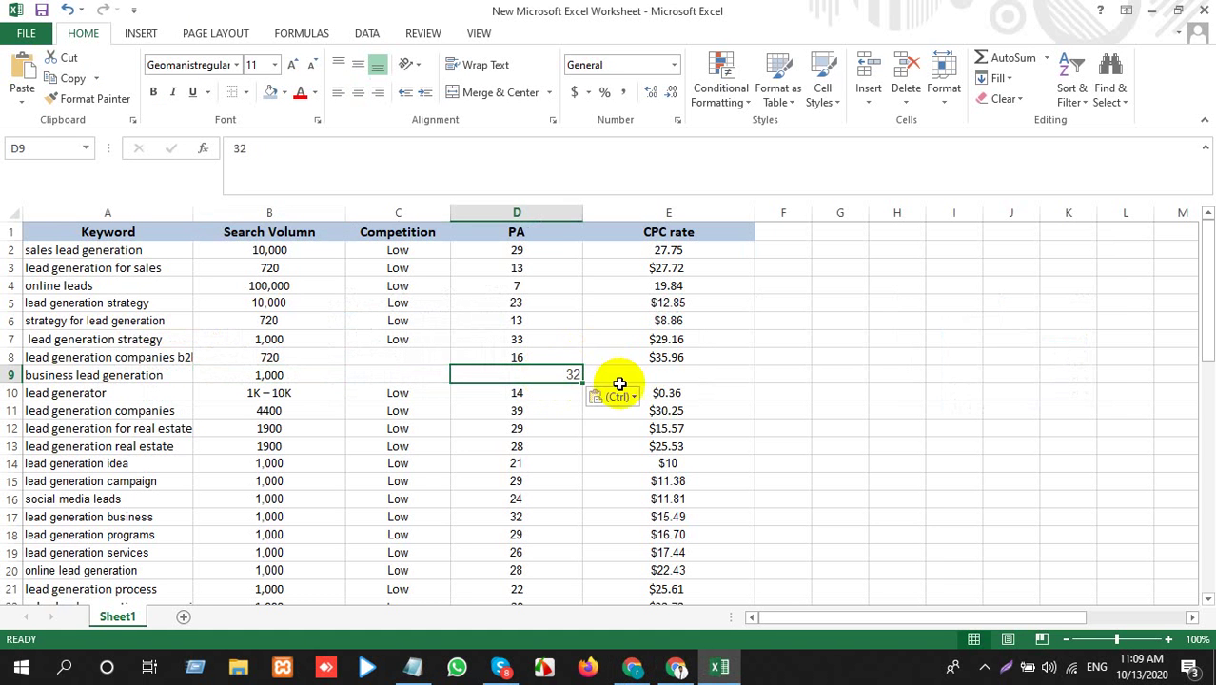
left_click(618, 391)
left_click(624, 446)
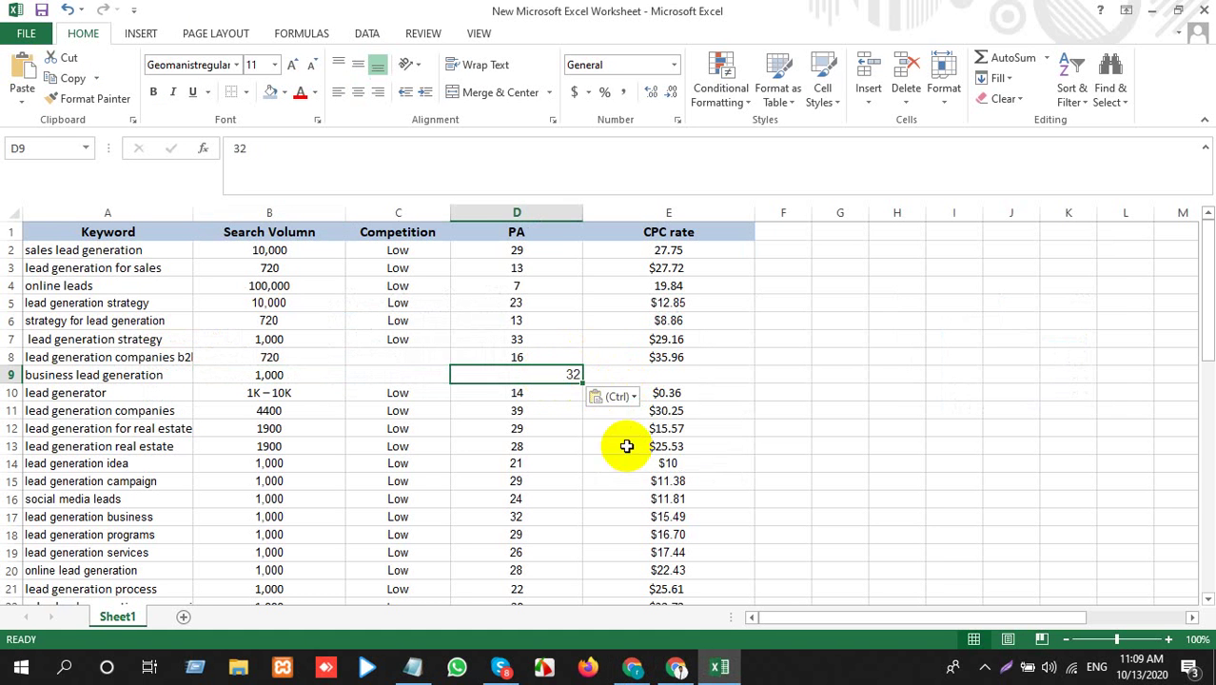
Copy the CPC $15.49 for "business lead generation" from Ubersuggest into CPC rate cell E9 in Excel, matching the sheet's formatting
left_click(631, 379)
key("alt+Tab")
left_click_drag(504, 522, 455, 524)
key("ctrl+c")
key("alt+Tab")
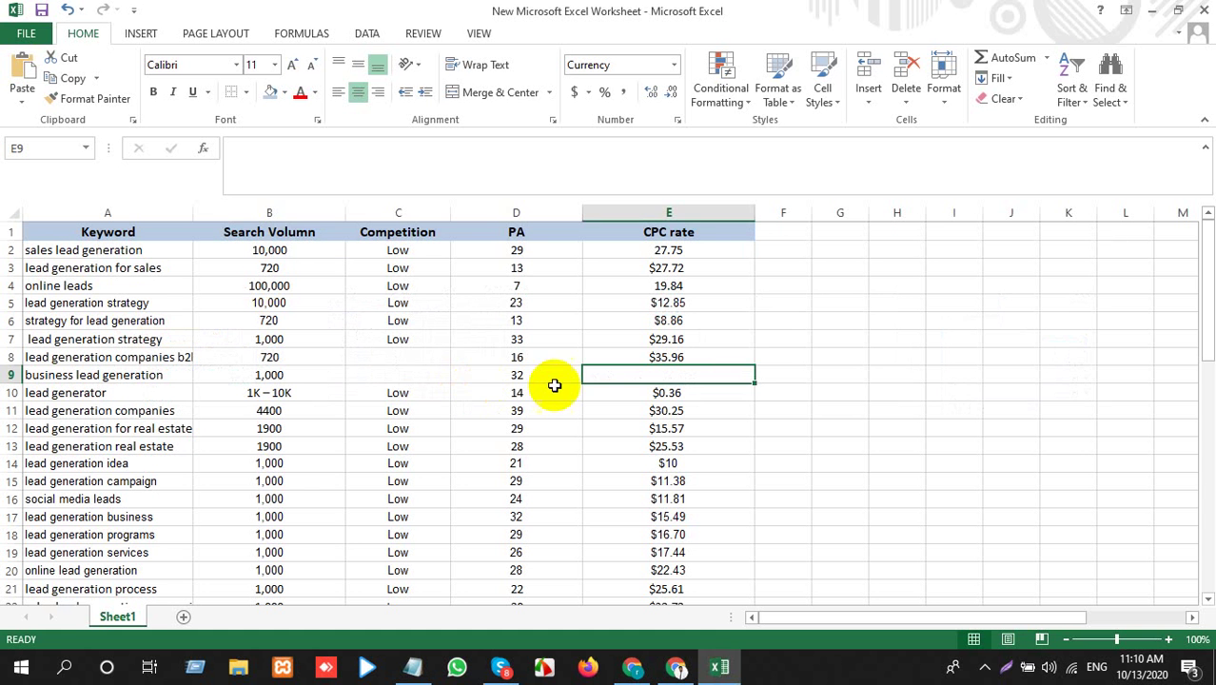
left_click(434, 374)
left_click(629, 378)
key("ctrl+v")
left_click(773, 396)
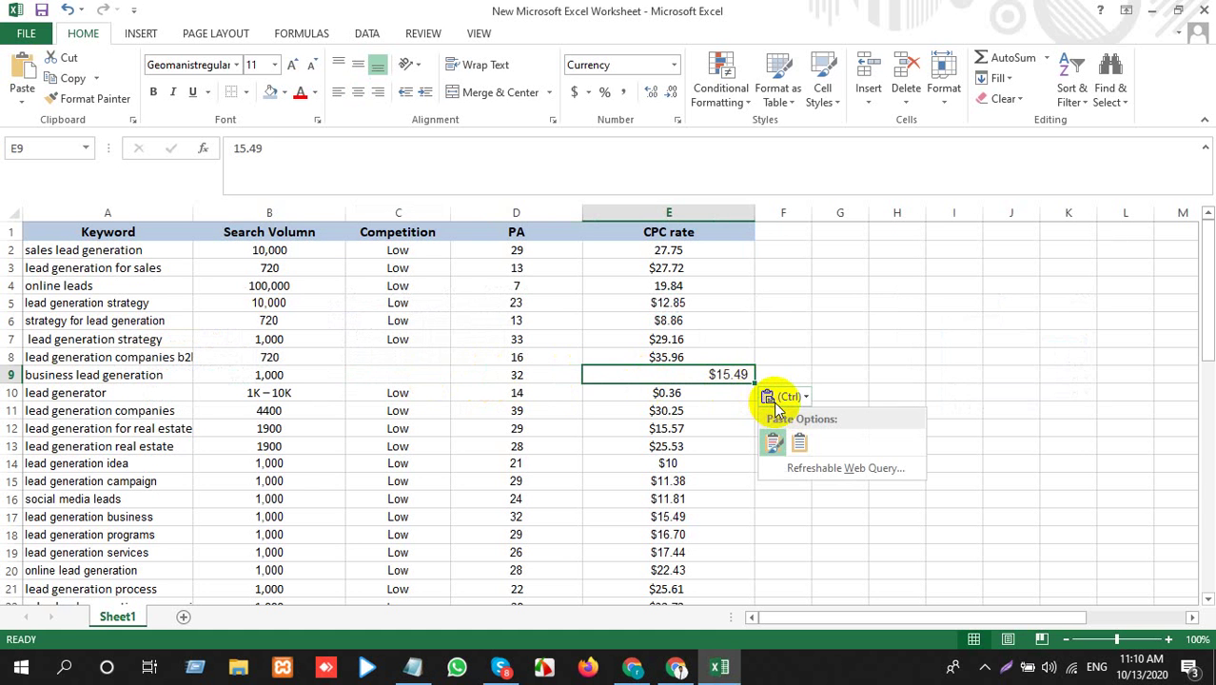
left_click(782, 439)
Copy "business lead generation" from cell A9 and look up its interest over time in Google Trends
left_click(134, 375)
key("ctrl+c")
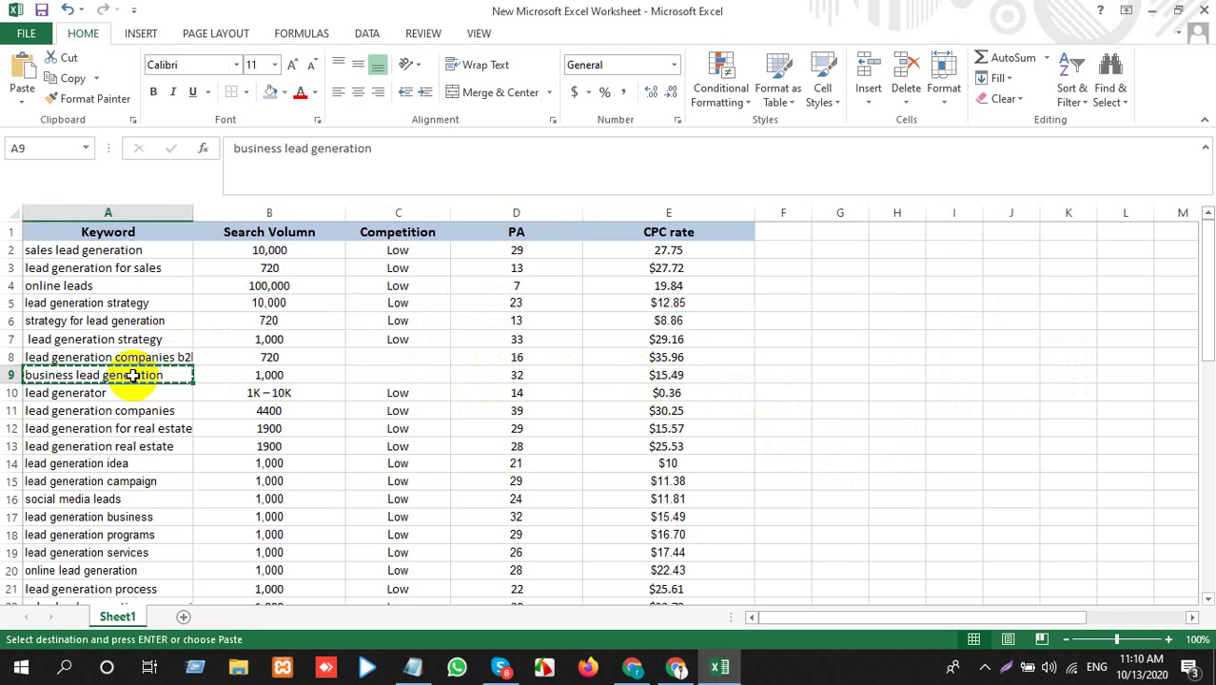
key("alt+Tab")
left_click(321, 202)
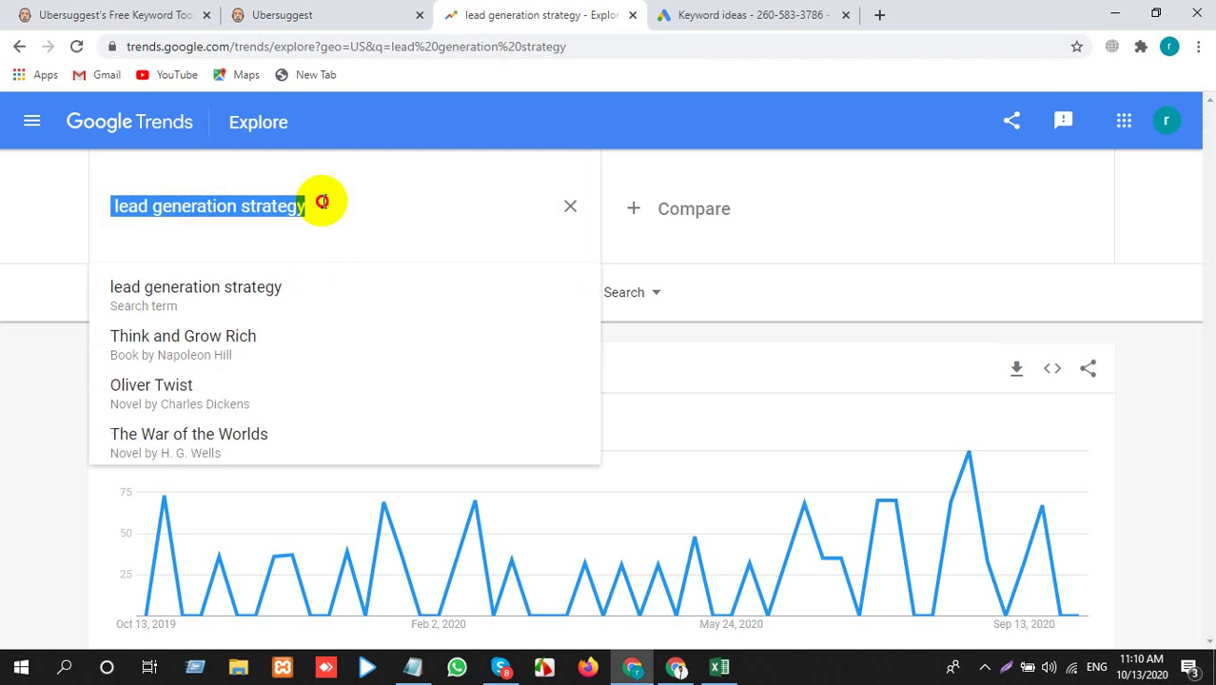
type("business lead generation")
key("Return")
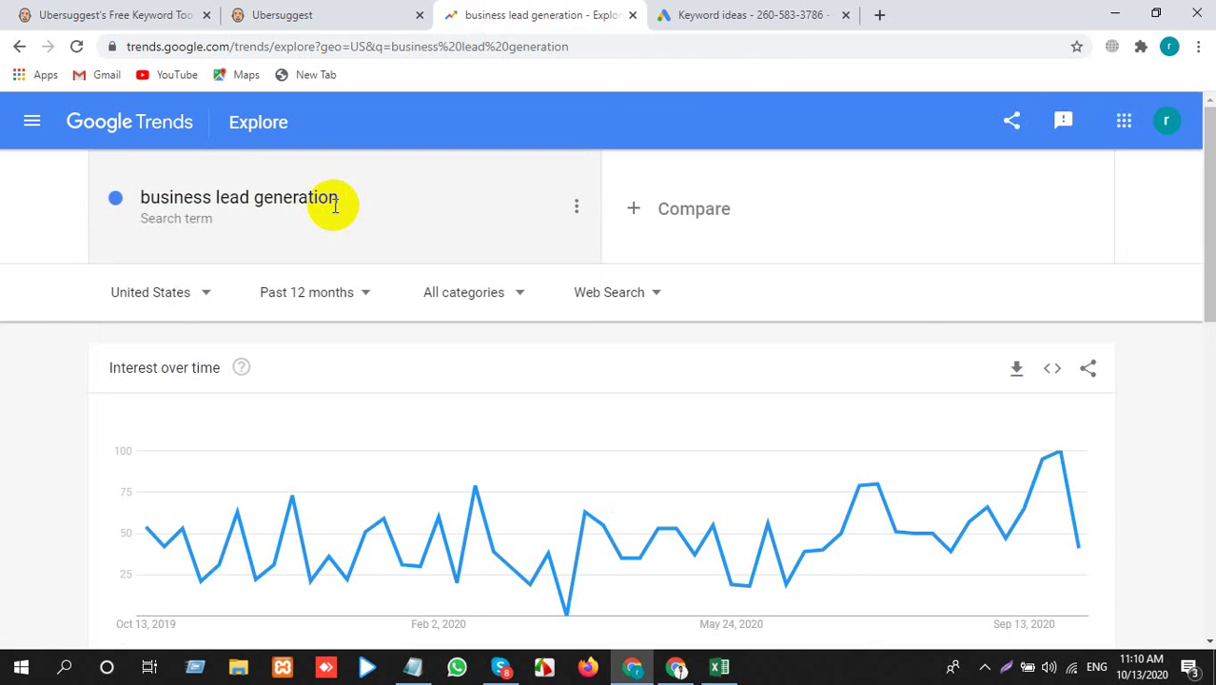
Return to Excel and fill the empty Competition cells C8 and C9 with "Low" copied from C7
key("alt+Tab")
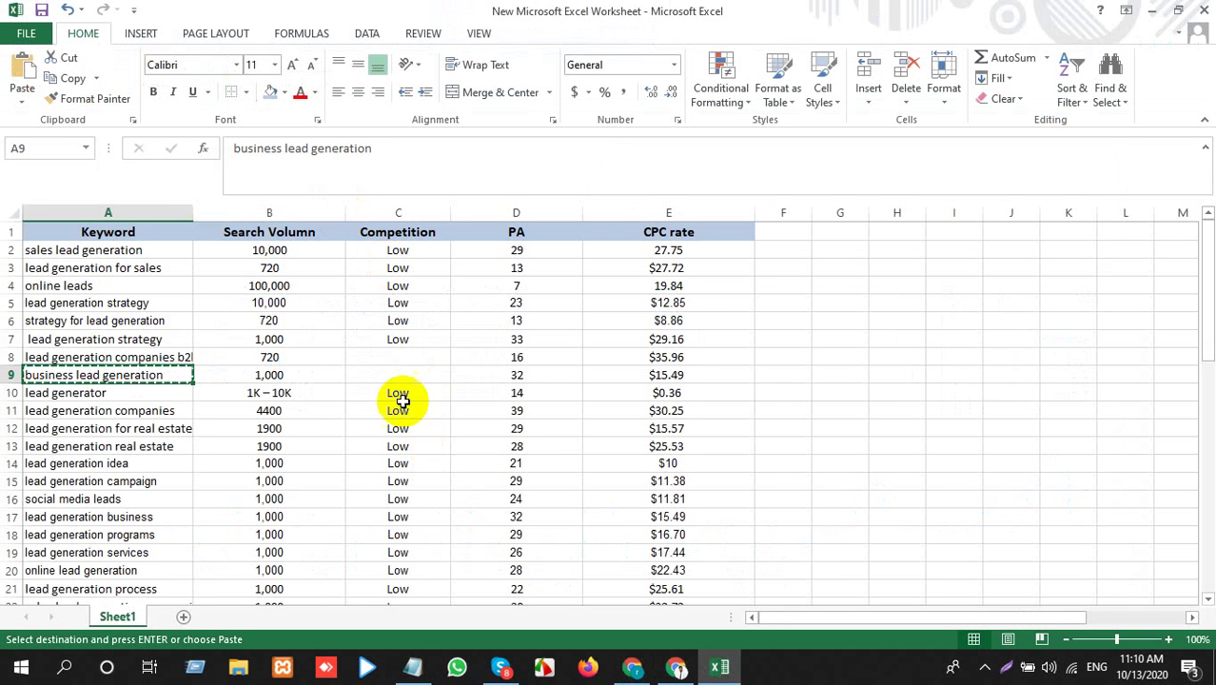
left_click(405, 336)
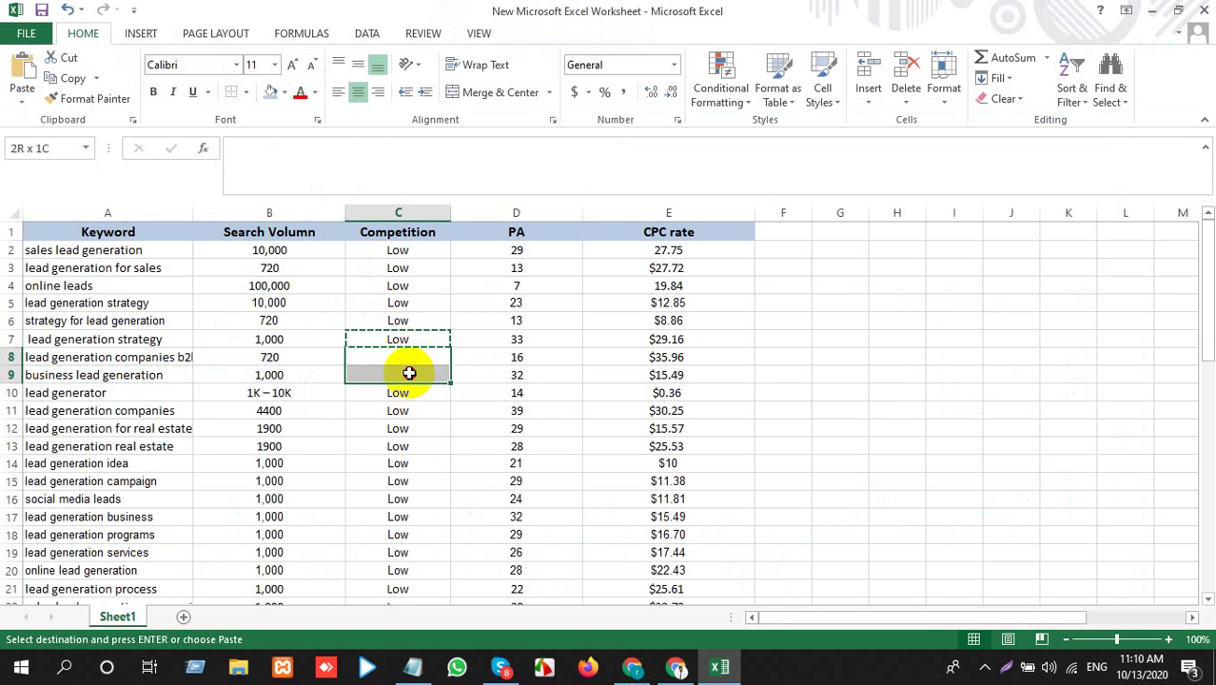
left_click_drag(405, 375, 407, 374)
key("ctrl+c")
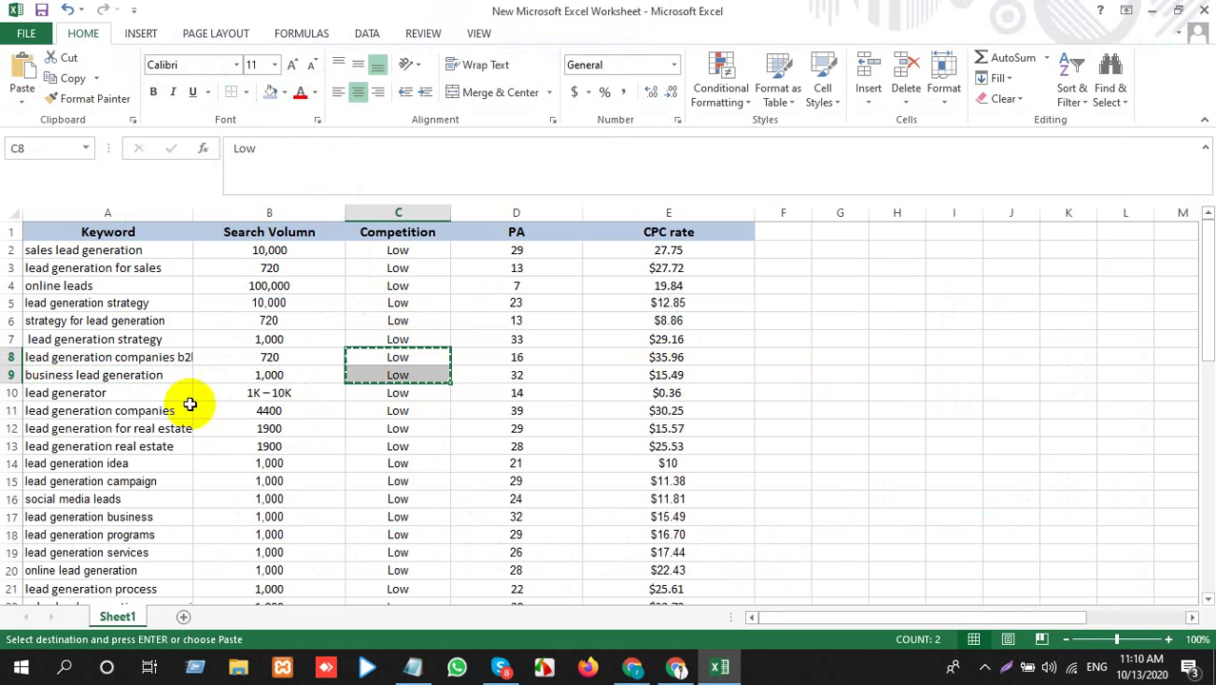
Check the keywords in cells A8 to A10 and return to the Ubersuggest keyword ideas for "lead generator"
left_click(121, 396)
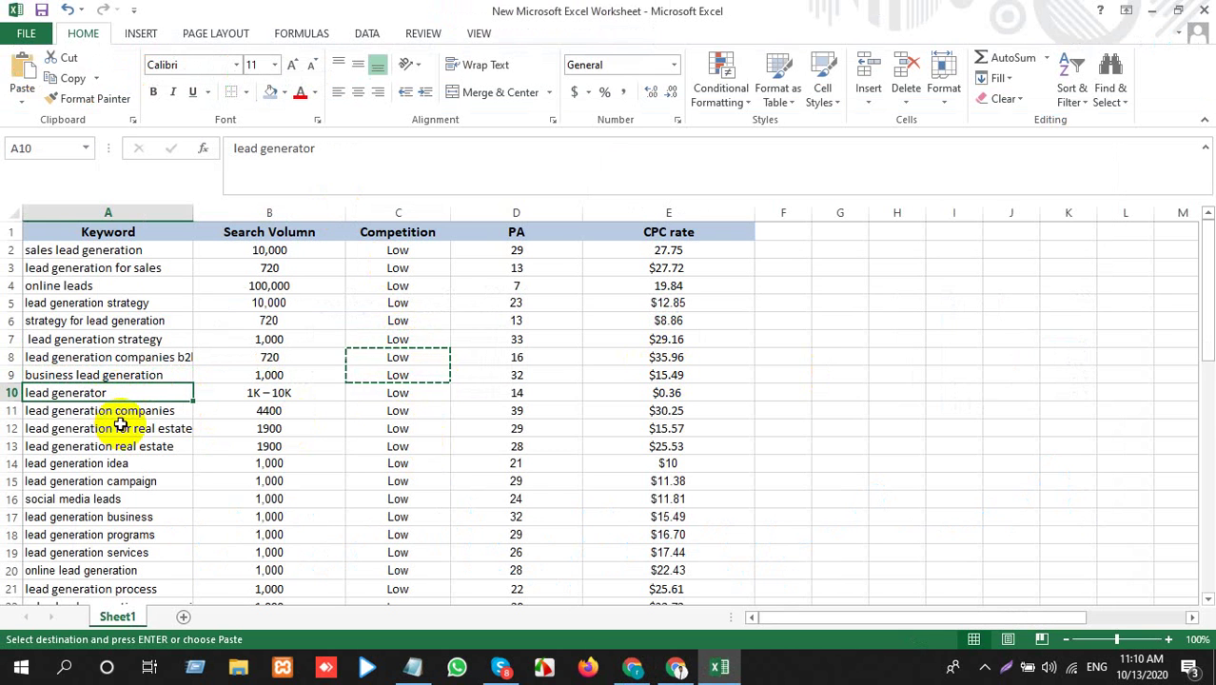
left_click(151, 363)
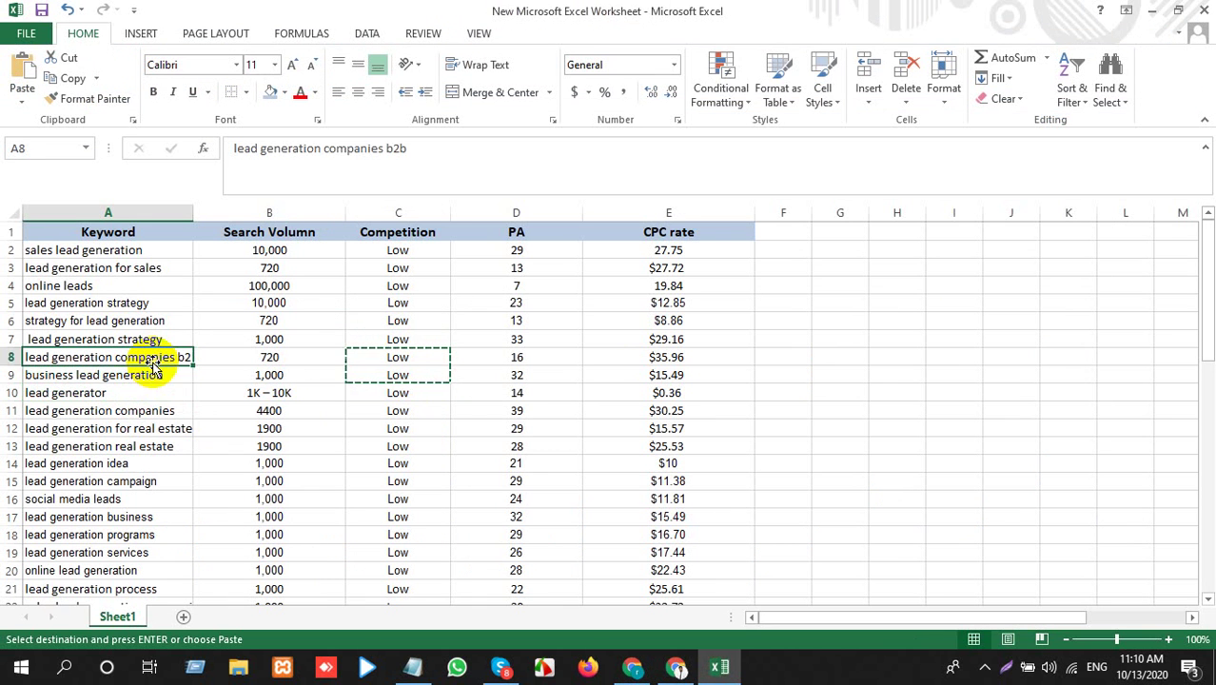
left_click(155, 377)
left_click(147, 398)
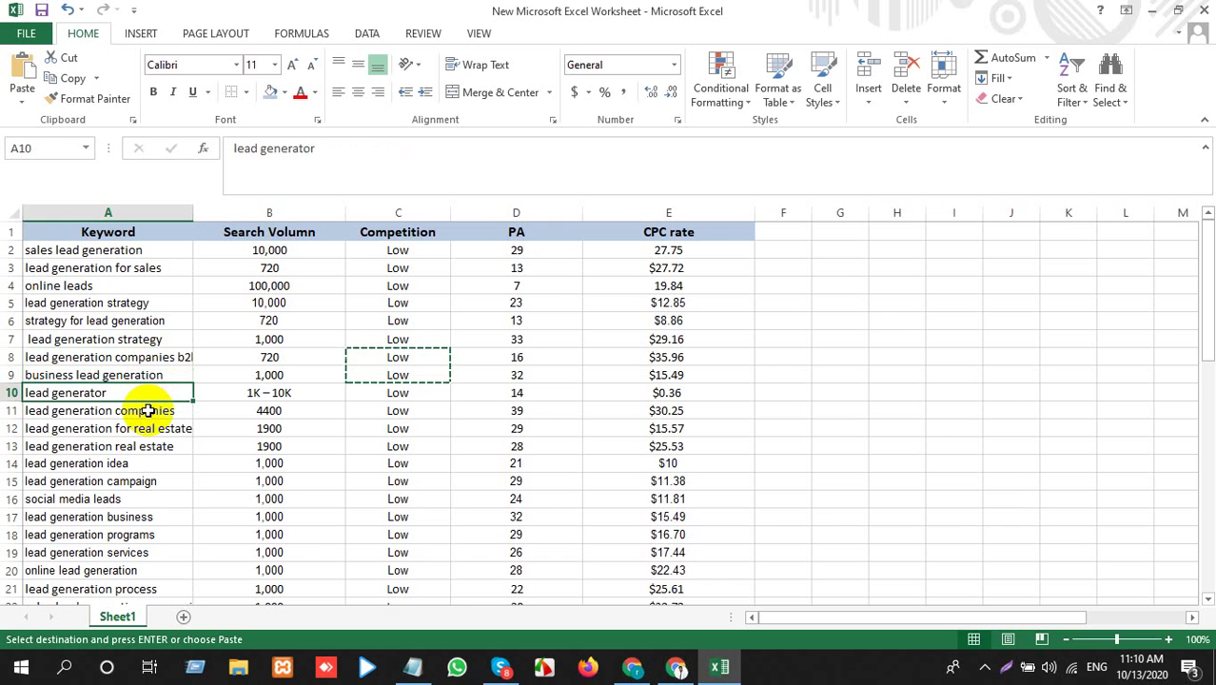
key("alt+Tab")
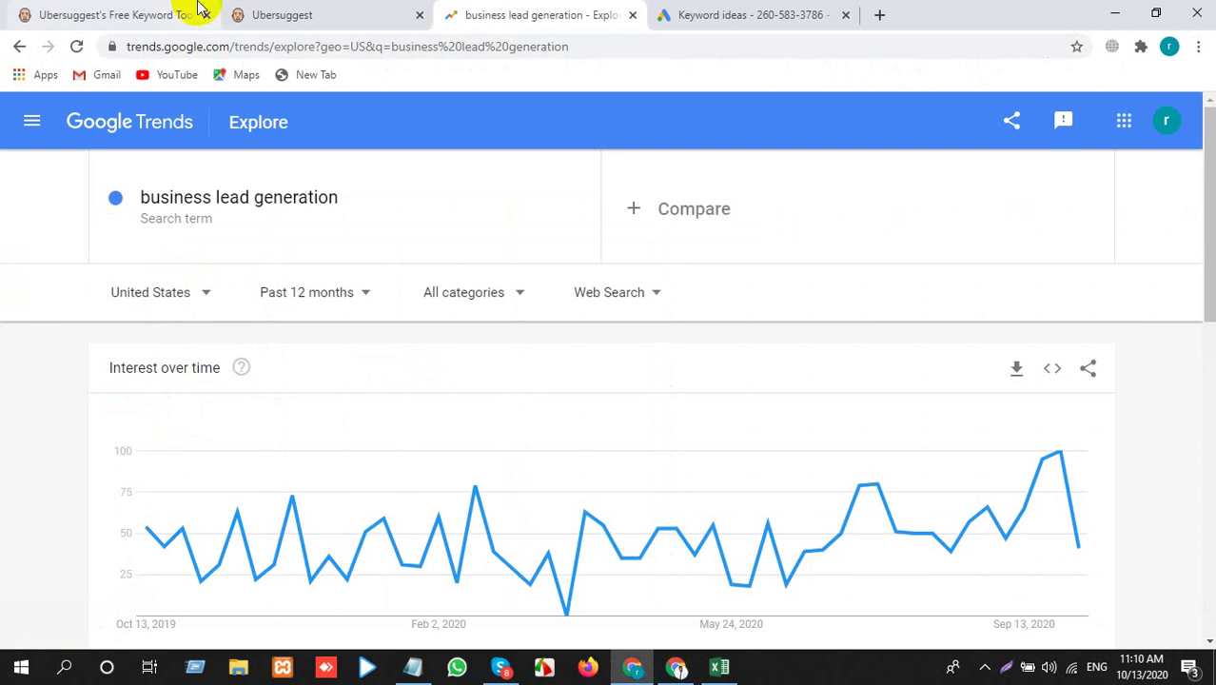
left_click(290, 12)
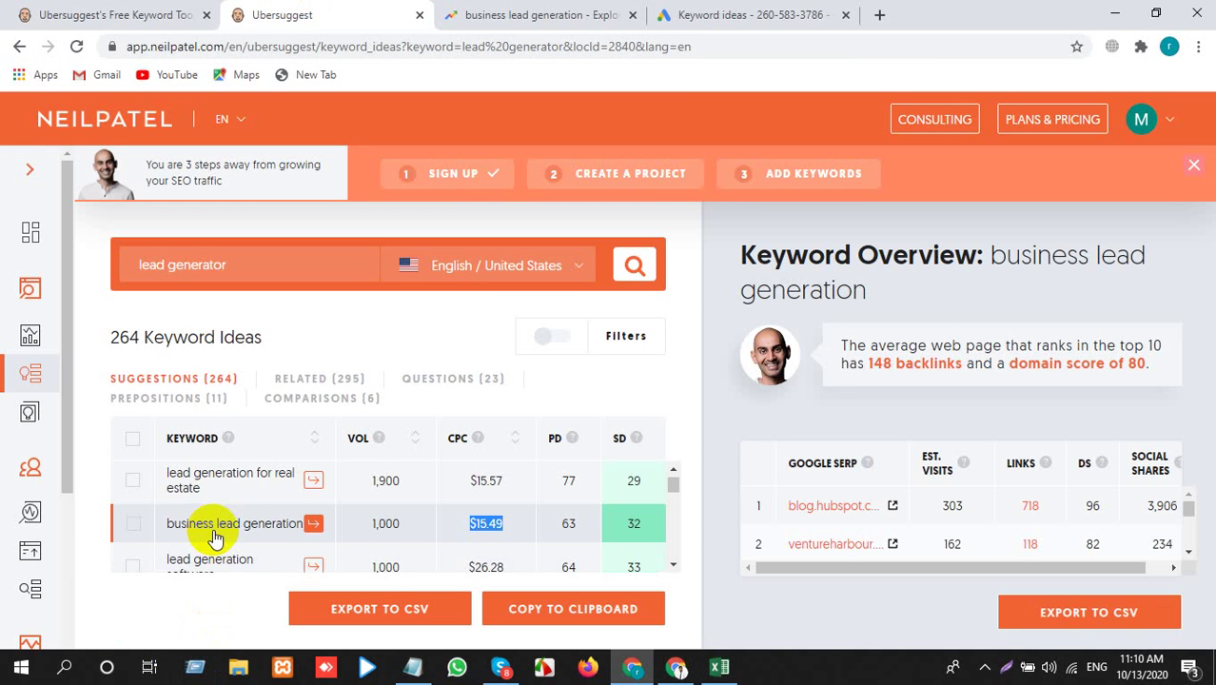
Review the Ubersuggest keyword suggestions for "lead generator", from "business lead generation" down to "lead generation strategies", with their volume, CPC and difficulty
scroll(215, 538, "down", 1)
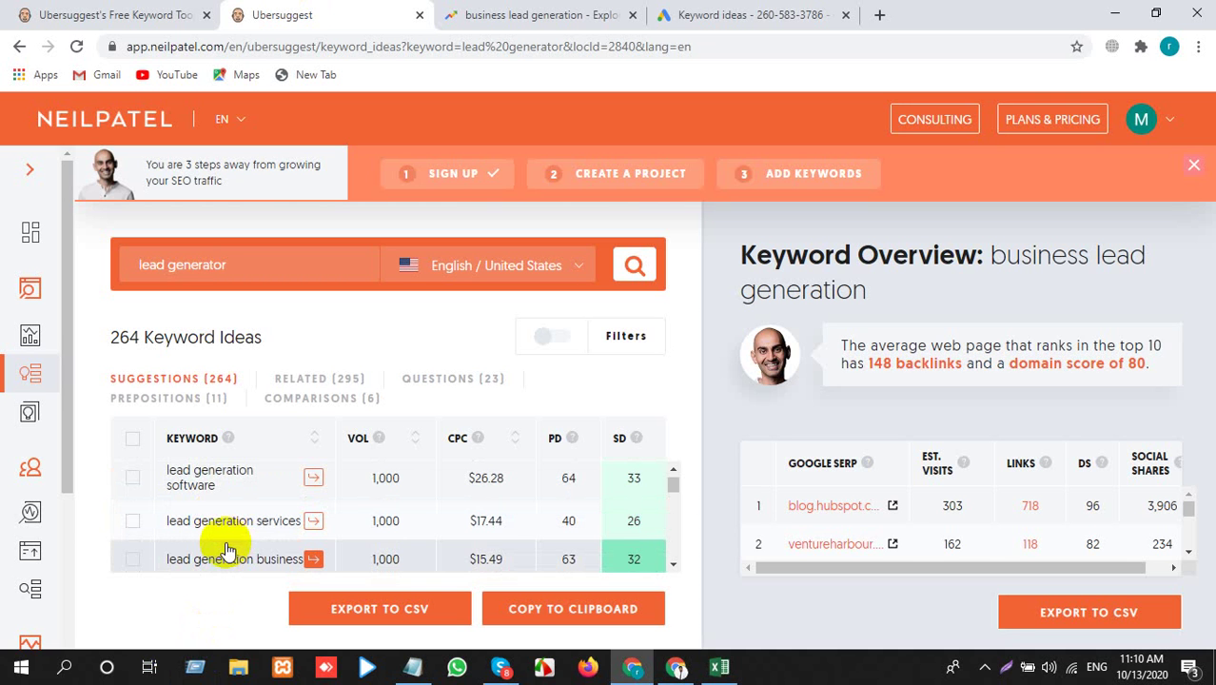
scroll(226, 552, "down", 1)
scroll(257, 542, "down", 1)
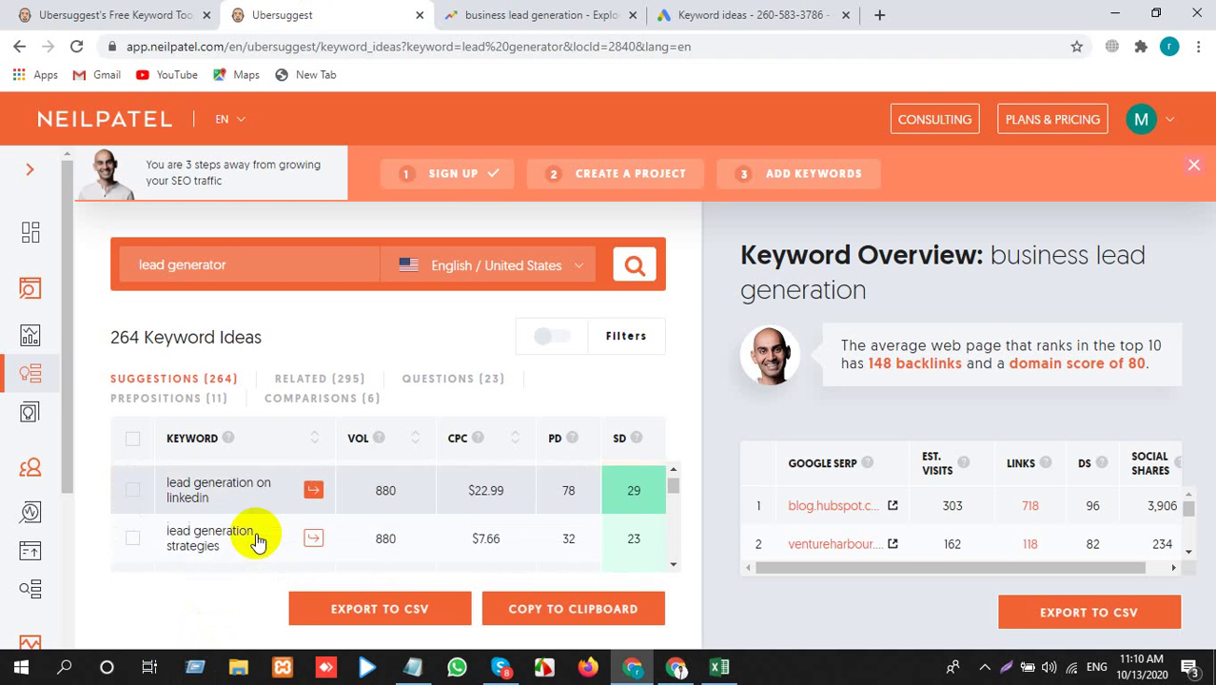
scroll(257, 542, "up", 2)
scroll(258, 540, "down", 2)
scroll(258, 540, "down", 2)
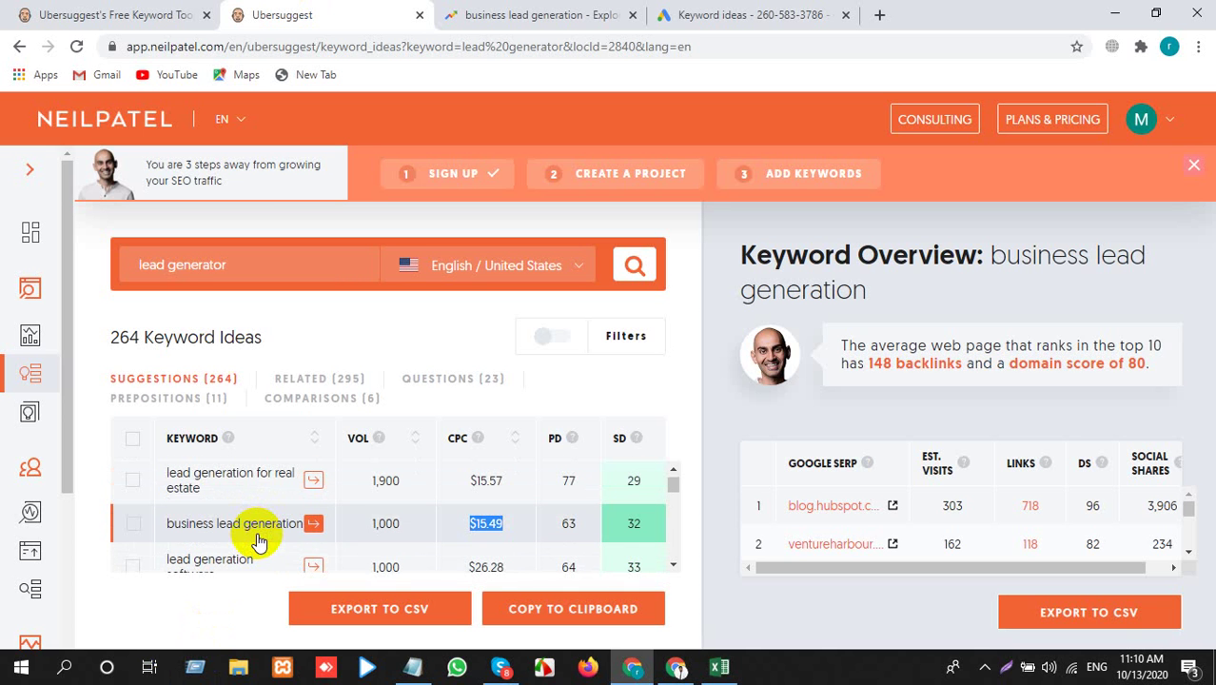
scroll(264, 540, "down", 2)
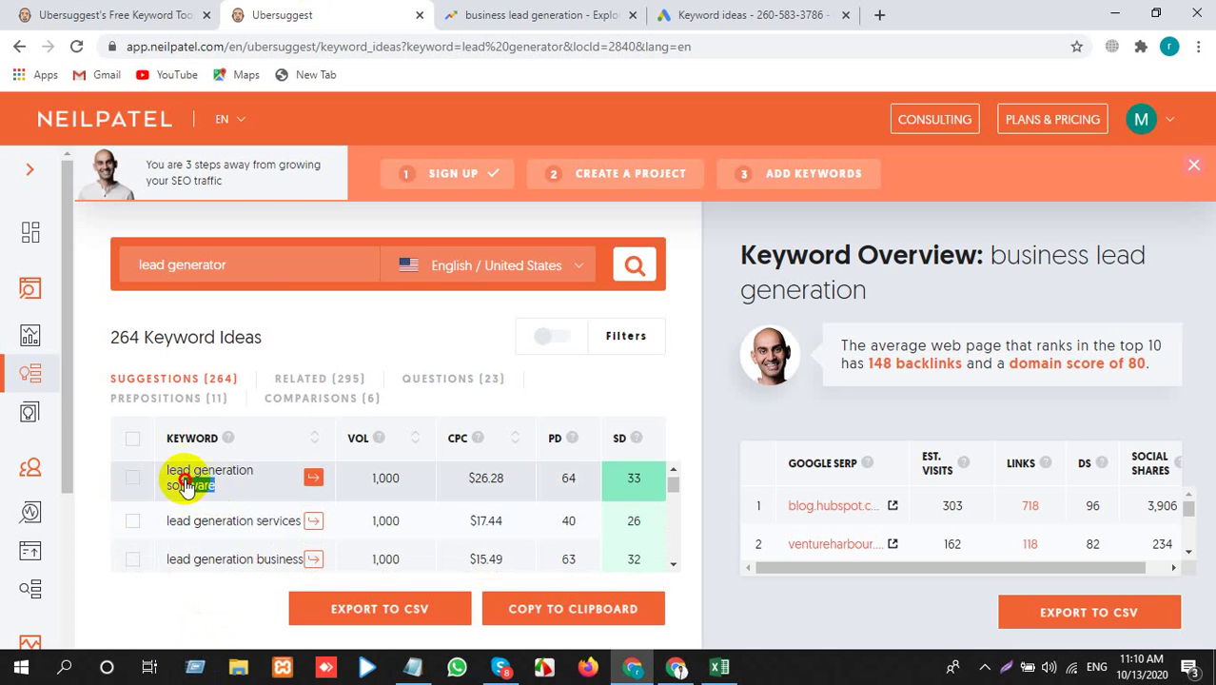
left_click_drag(168, 481, 109, 535)
left_click(728, 427)
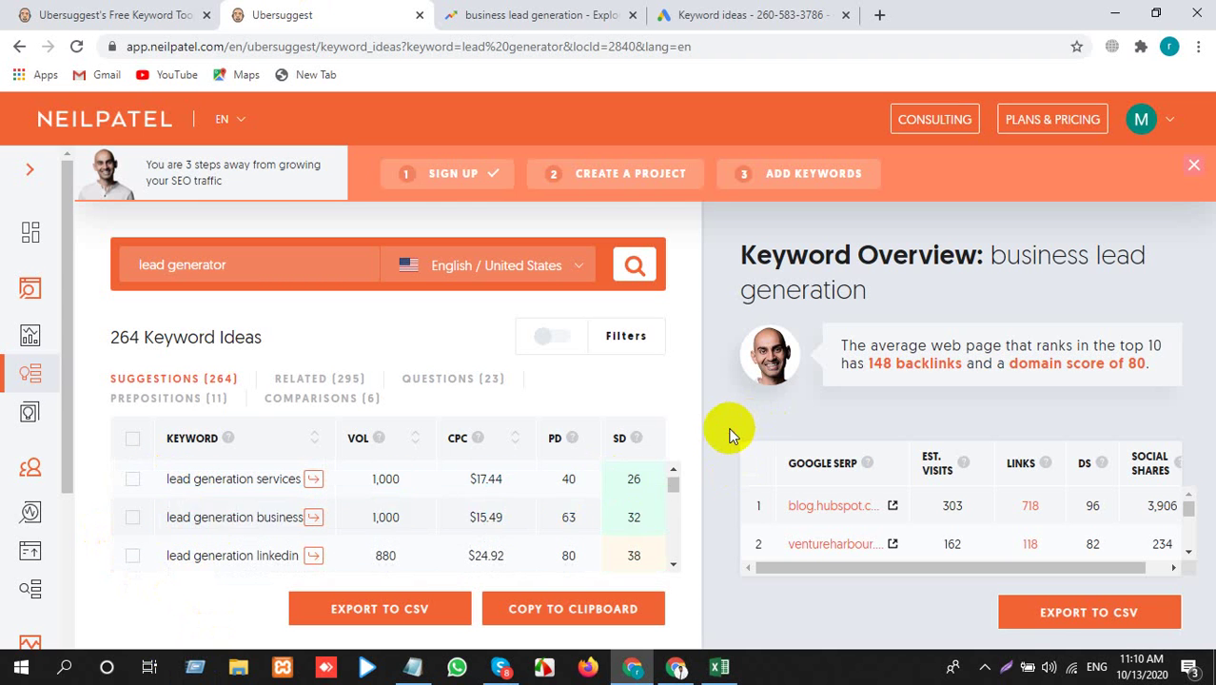
scroll(231, 517, "down", 2)
scroll(249, 523, "down", 1)
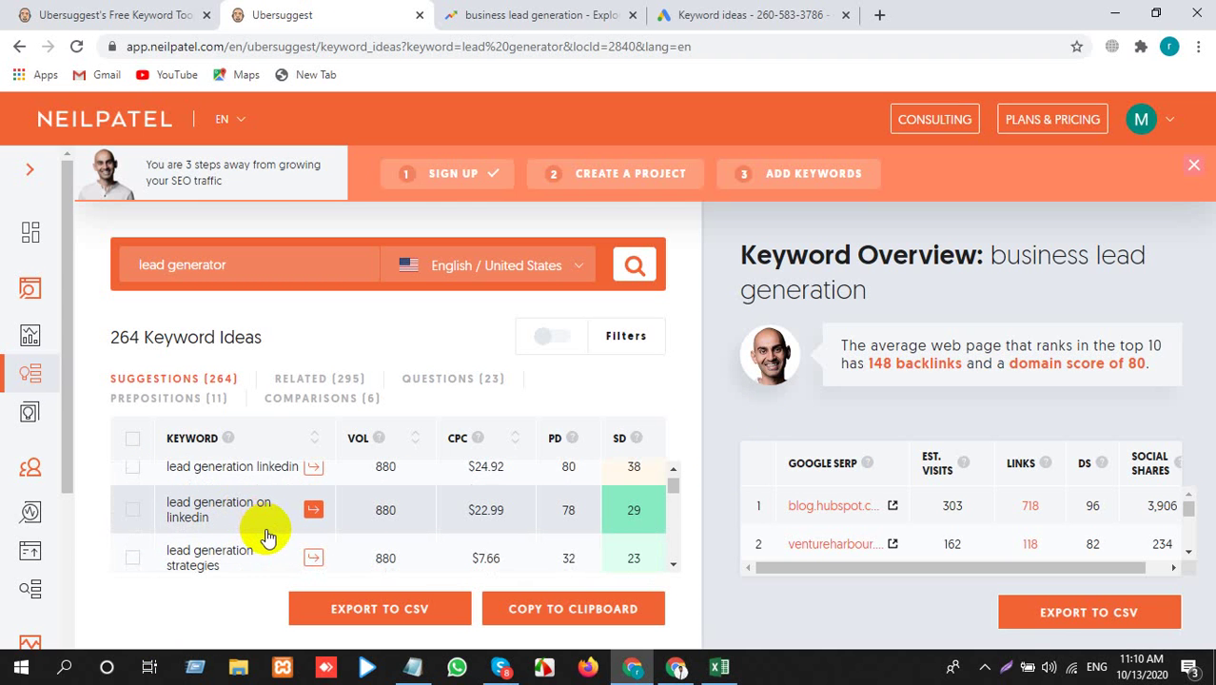
scroll(265, 532, "up", 4)
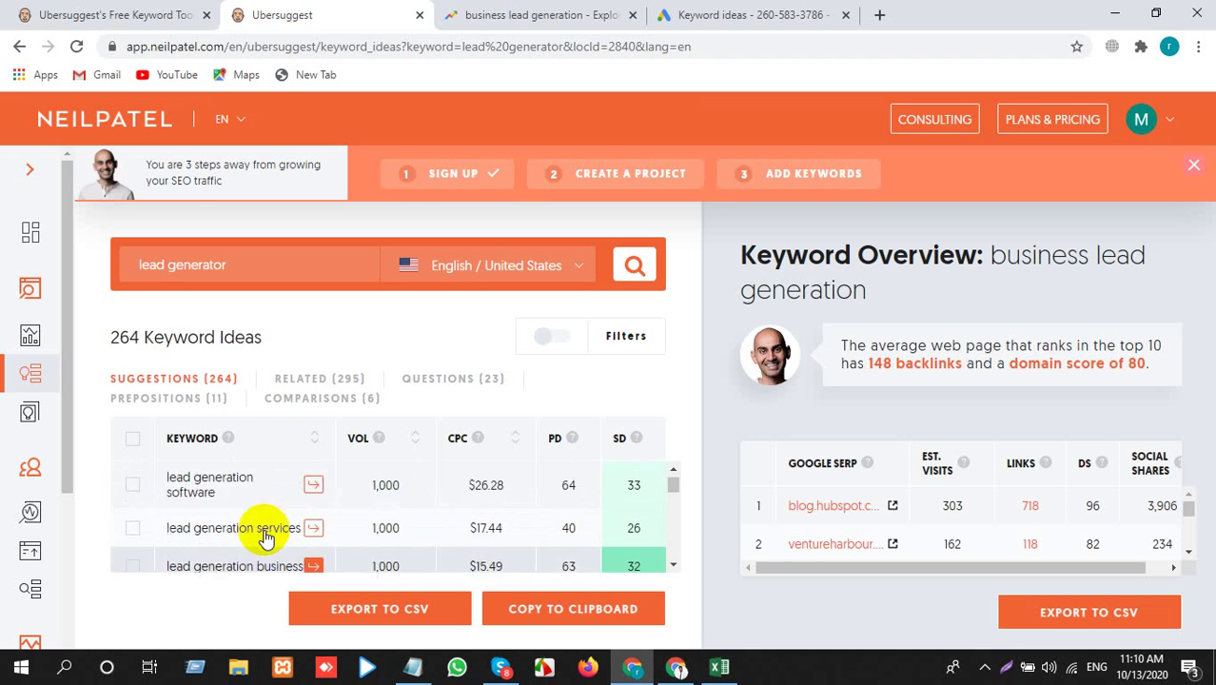
Copy "lead generation software" from Ubersuggest into cell A10 of a new Excel row inserted above "lead generator", matching the sheet's formatting
left_click(217, 538)
left_click_drag(218, 539, 160, 518)
key("ctrl+c")
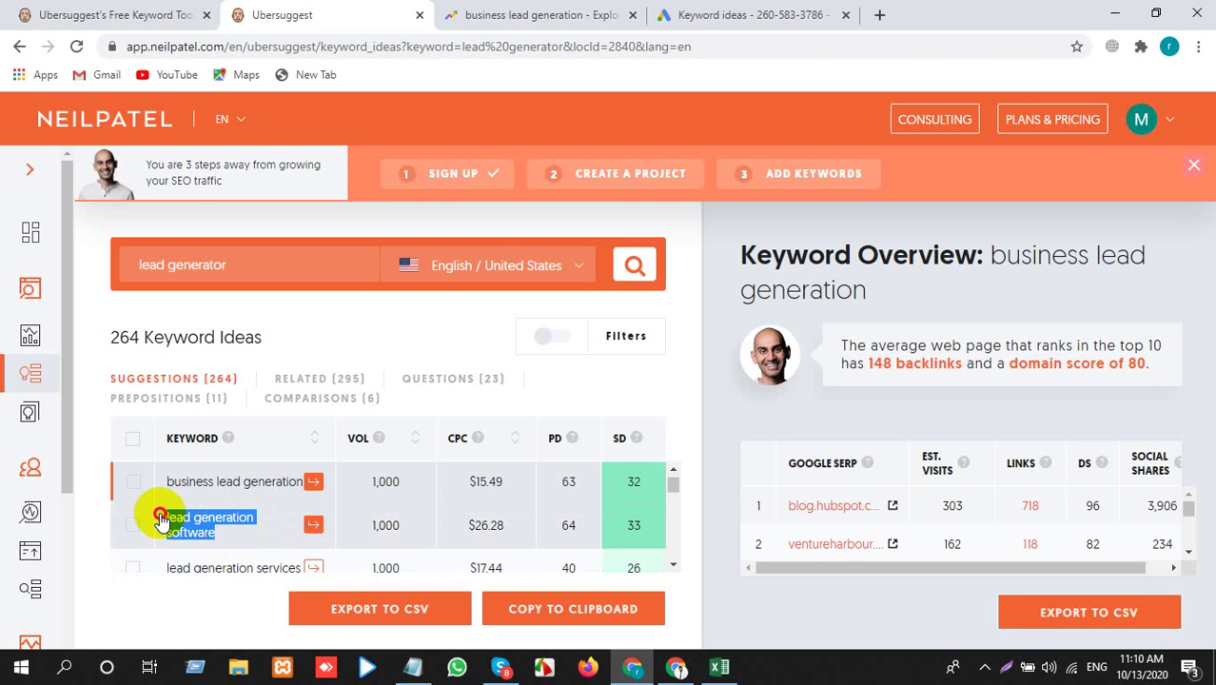
key("alt+Tab")
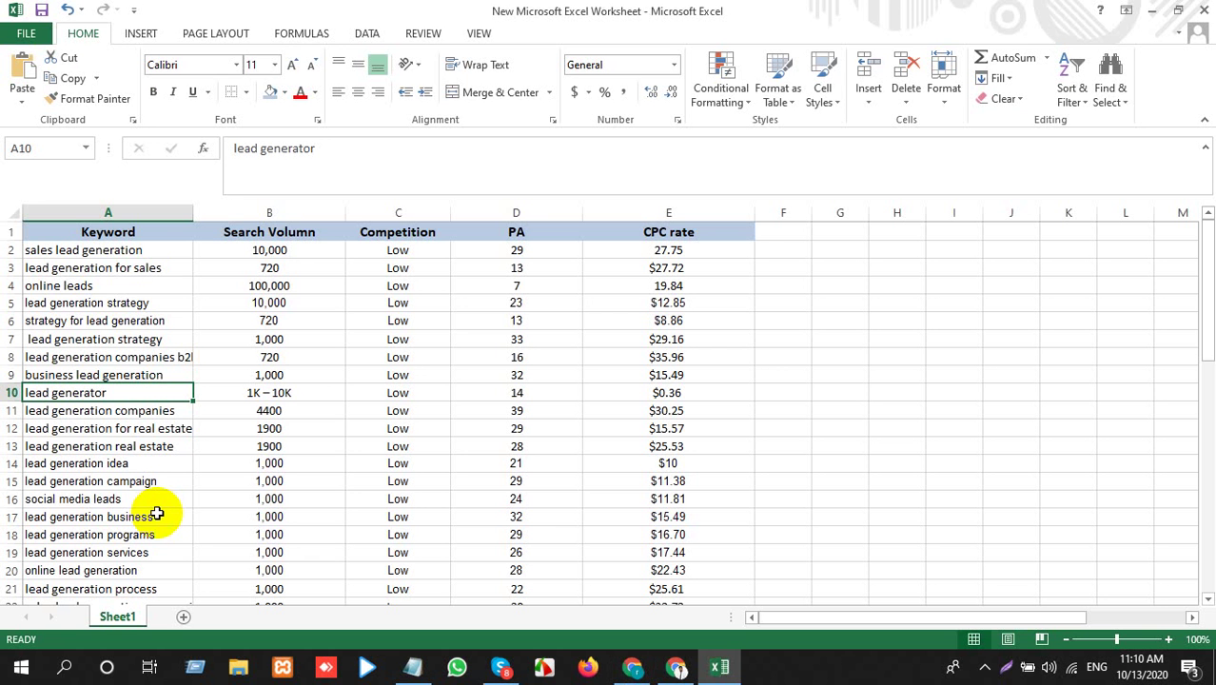
left_click(8, 392)
right_click(7, 392)
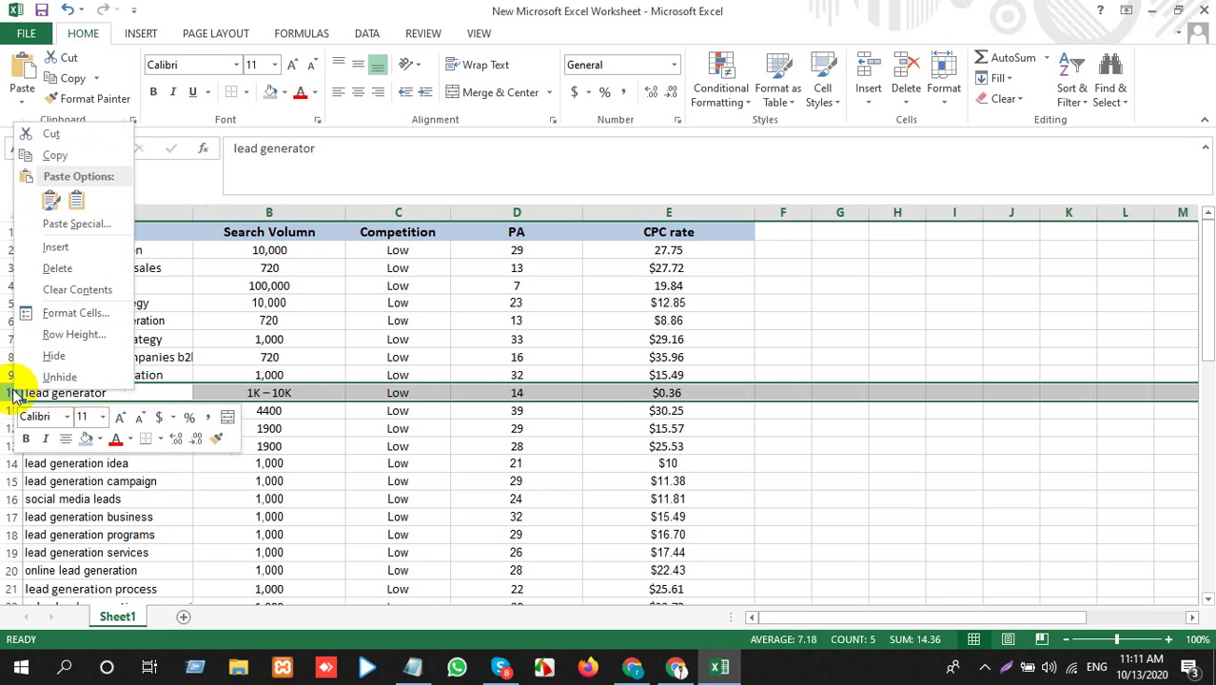
left_click(103, 265)
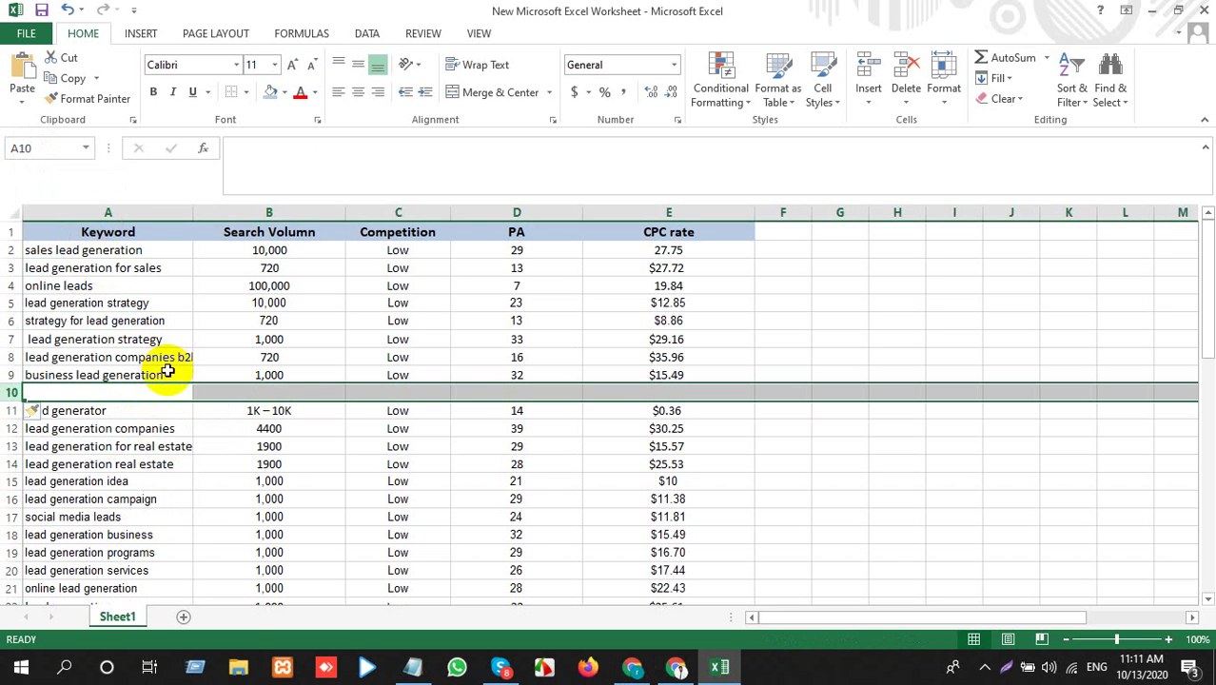
left_click(167, 390)
key("ctrl+v")
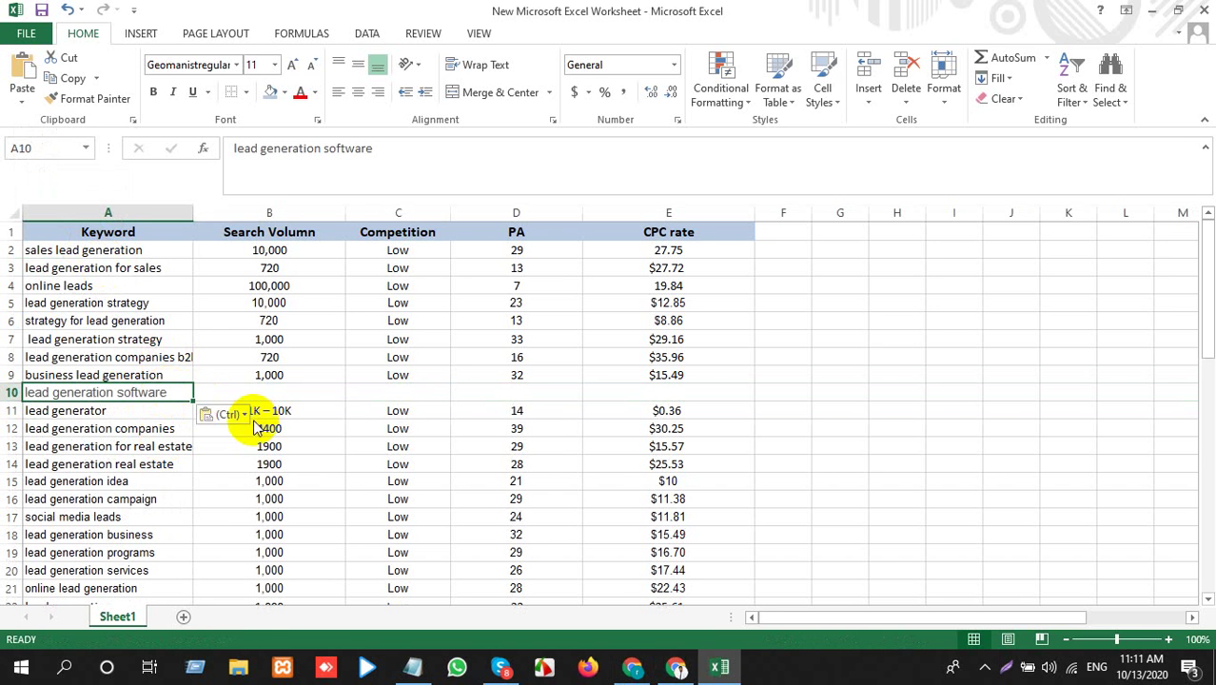
left_click(236, 415)
left_click(238, 461)
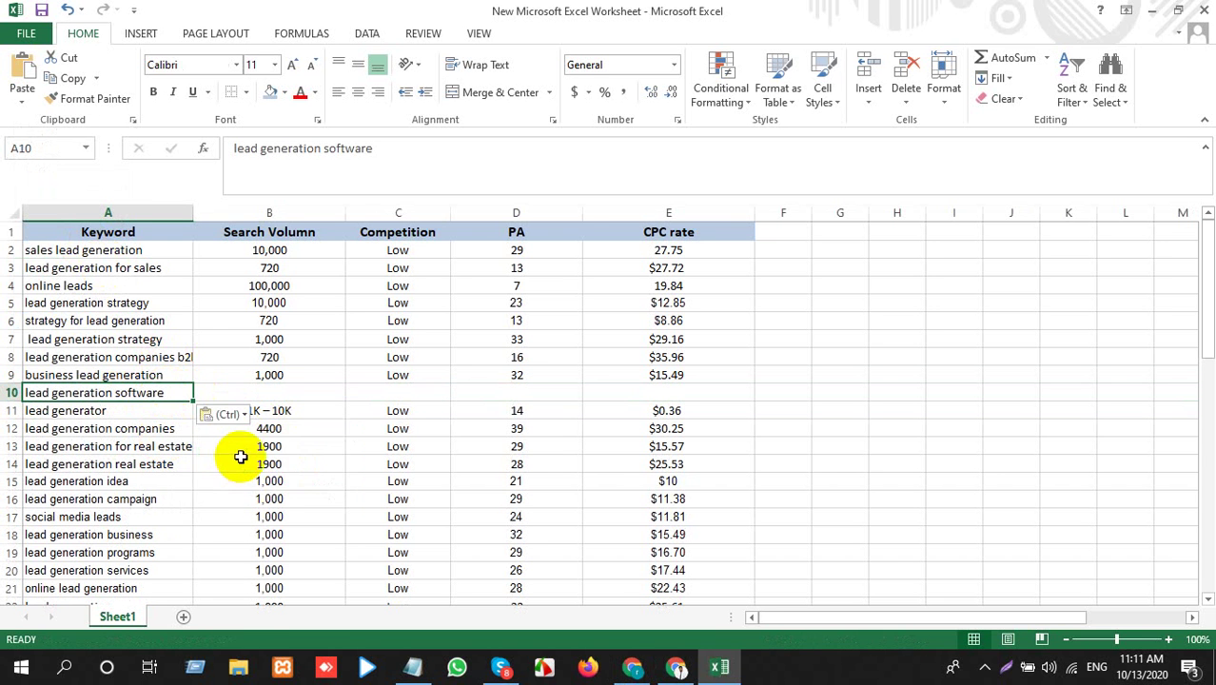
Look up the interest over time for "lead generation software" in Google Trends, replacing the previous search term
key("alt+Tab")
left_click(558, 11)
left_click(328, 213)
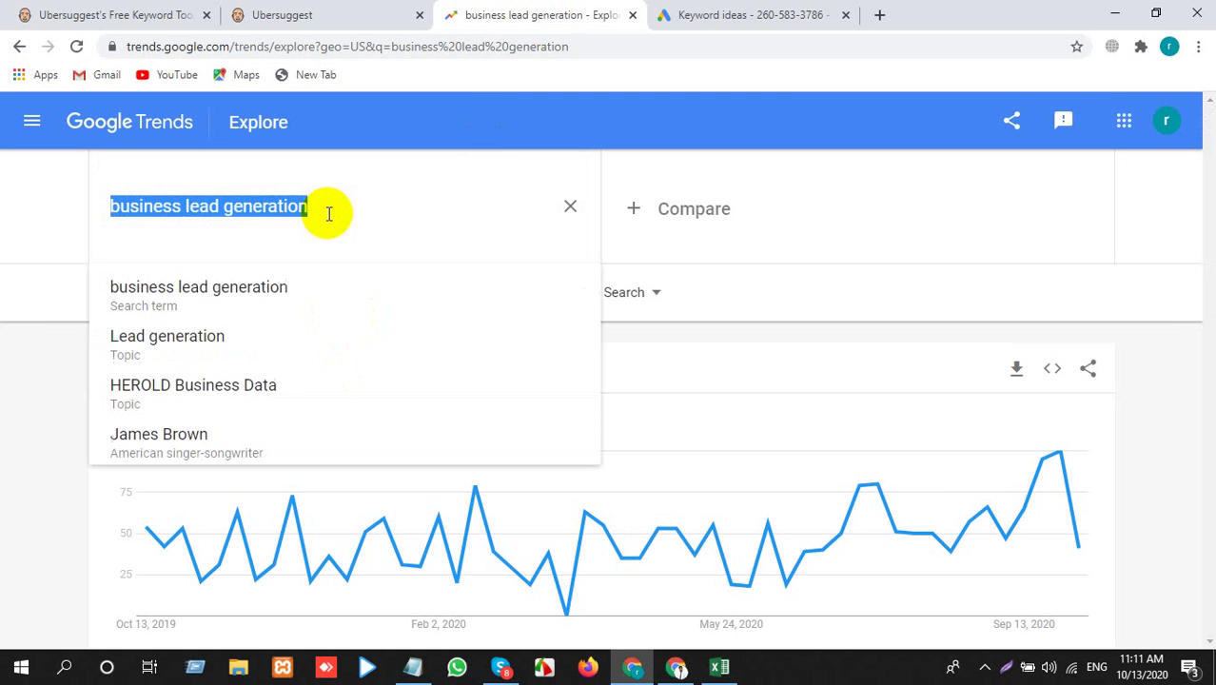
key("ctrl+v")
key("Return")
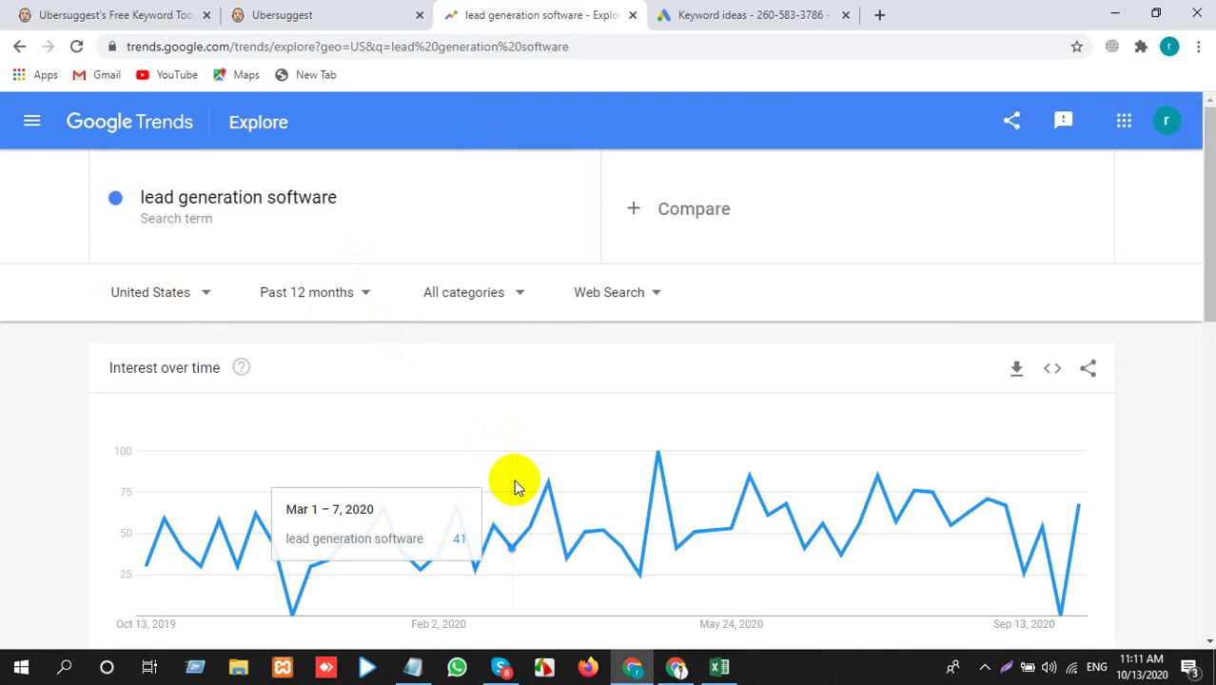
Copy the search volume 1,000 for "lead generation software" from Ubersuggest into cell B10 in Excel, matching the sheet's formatting
key("alt+Tab")
left_click(321, 395)
key("alt+Tab")
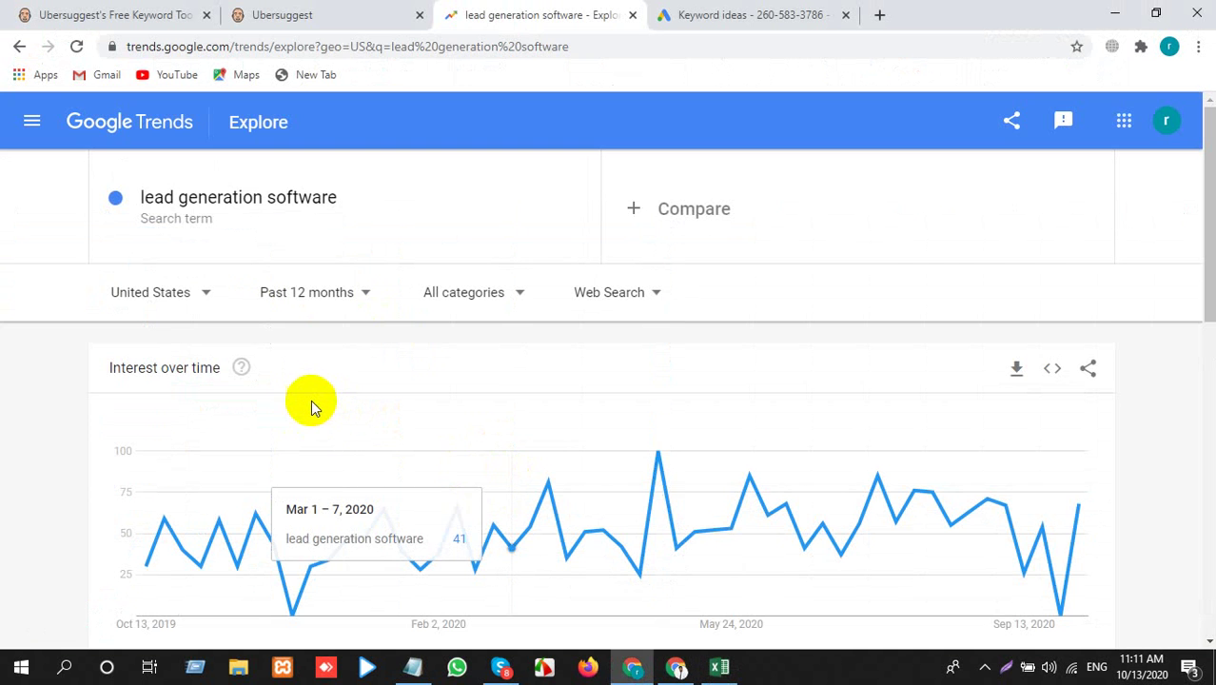
left_click(230, 11)
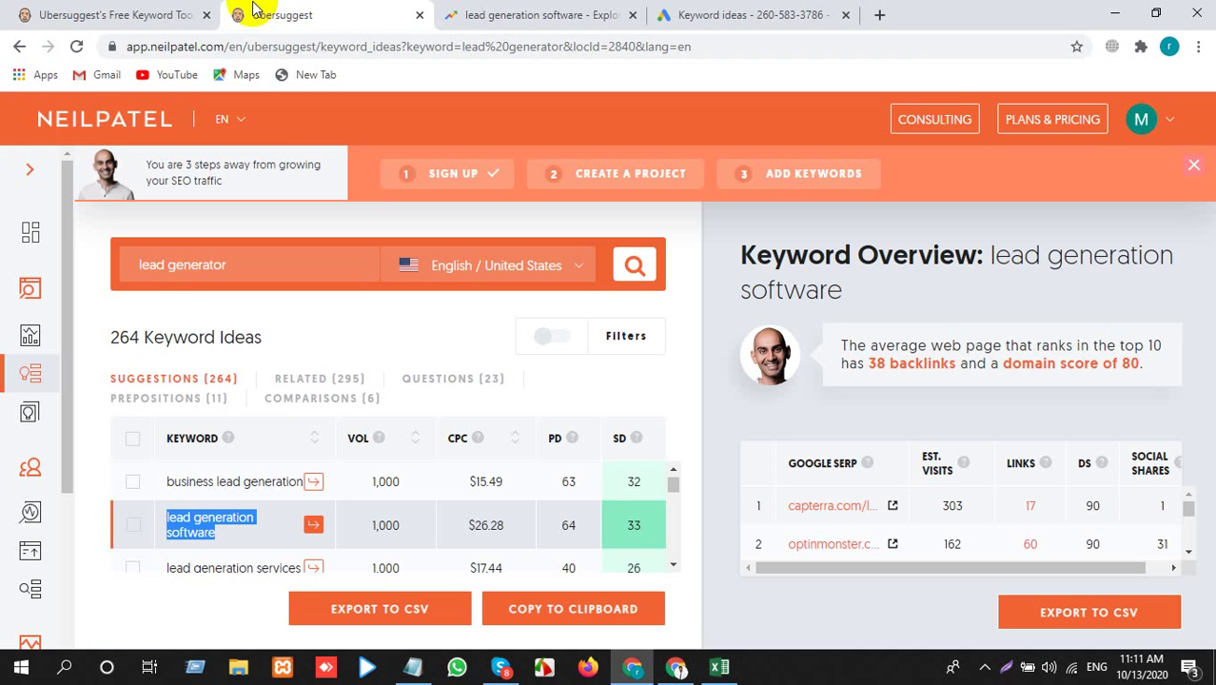
left_click(409, 529)
left_click_drag(409, 529, 355, 531)
key("ctrl+c")
key("alt+Tab")
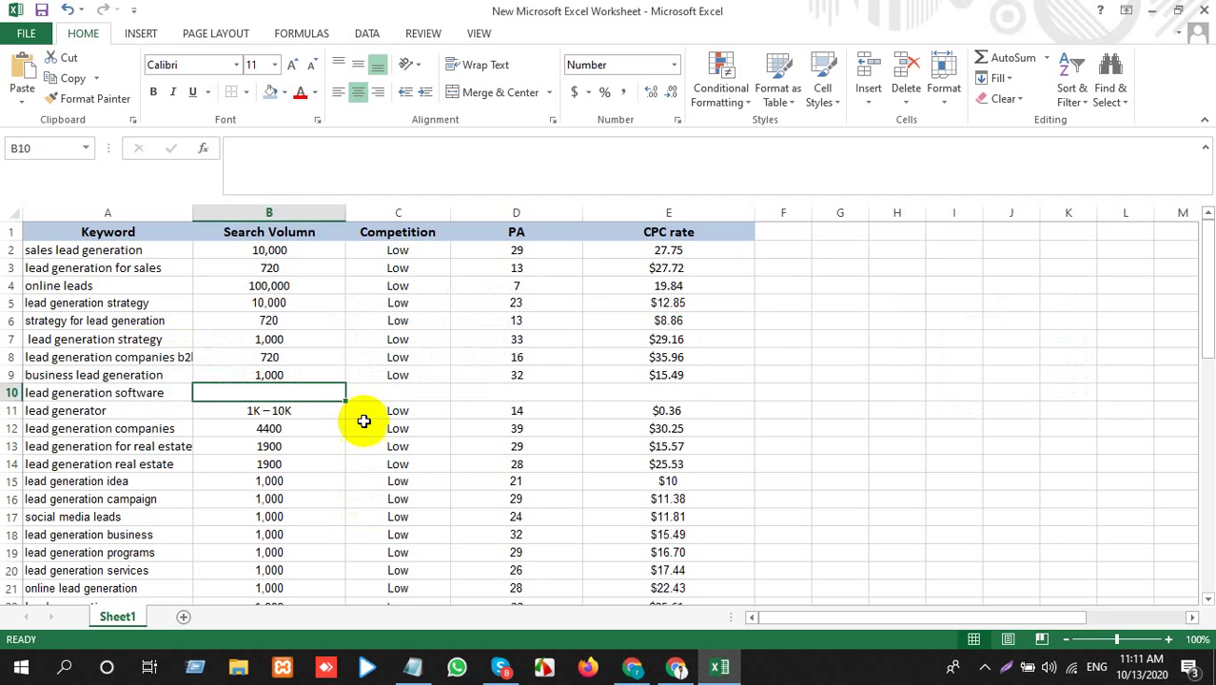
key("ctrl+v")
left_click(362, 418)
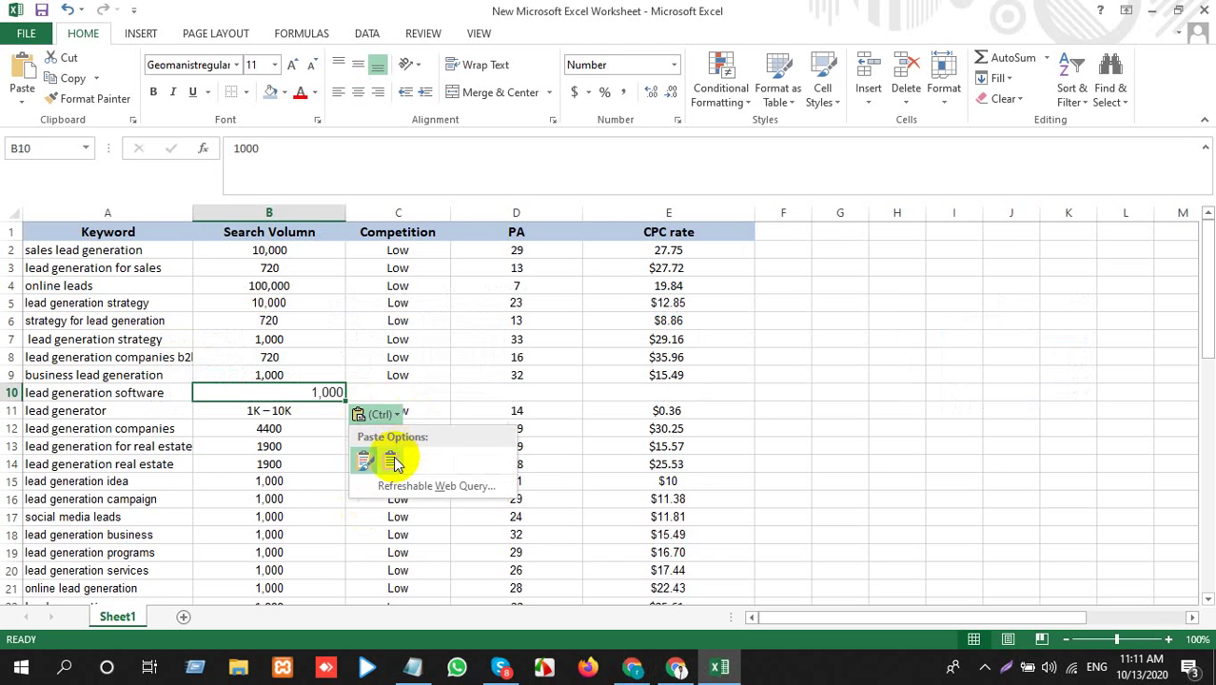
left_click(369, 457)
Copy the SD value 33 for "lead generation software" from Ubersuggest into PA cell D10 in Excel, matching the sheet's formatting
key("alt+Tab")
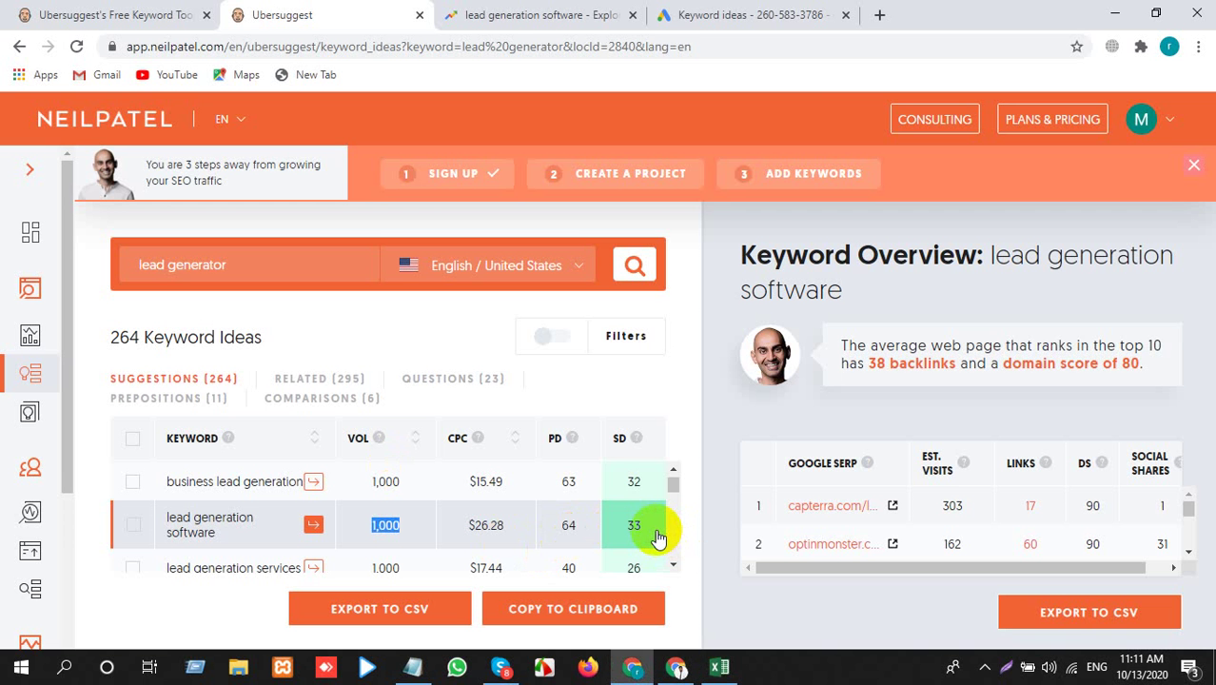
left_click_drag(658, 538, 627, 537)
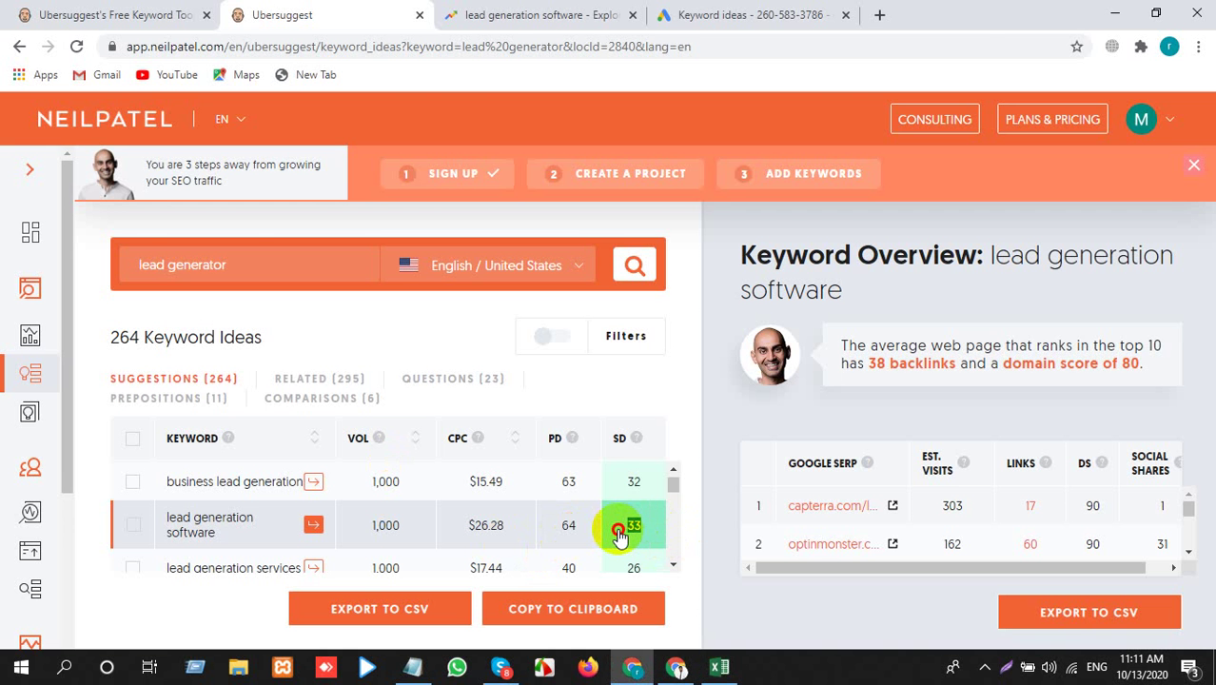
key("ctrl+c")
key("alt+Tab")
left_click(532, 388)
key("ctrl+v")
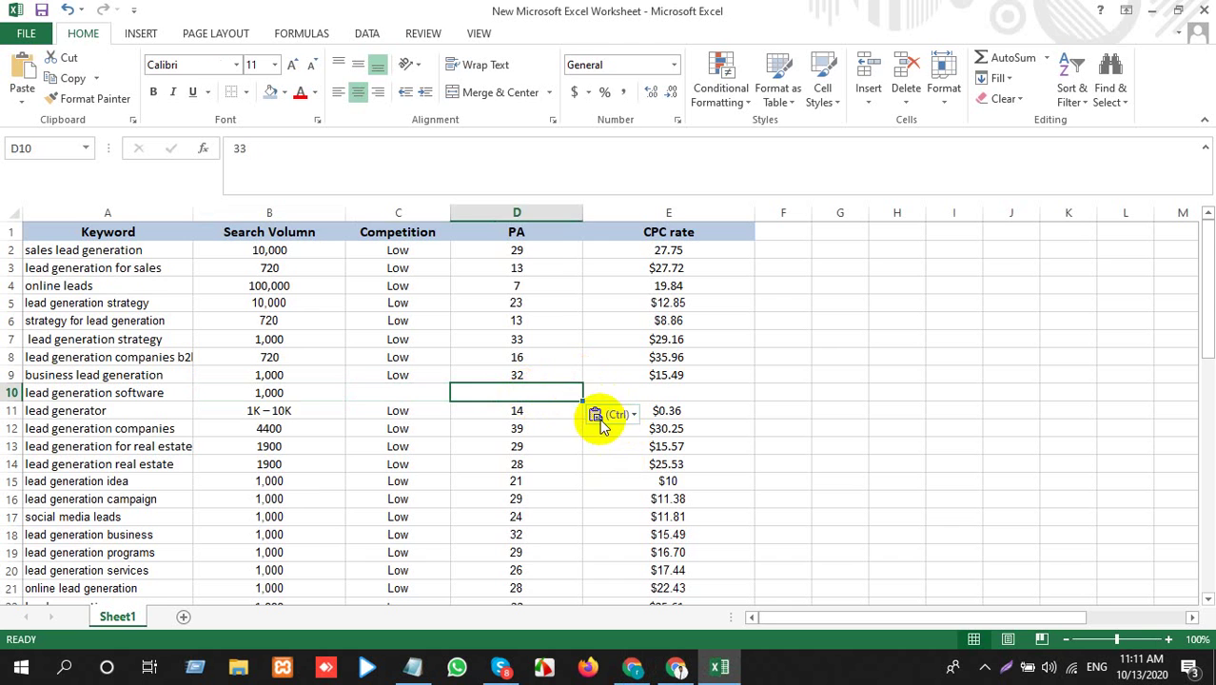
left_click(609, 415)
left_click(627, 451)
Copy the CPC $26.28 for "lead generation software" from Ubersuggest into CPC rate cell E10 in Excel, matching the sheet's formatting
key("alt+Tab")
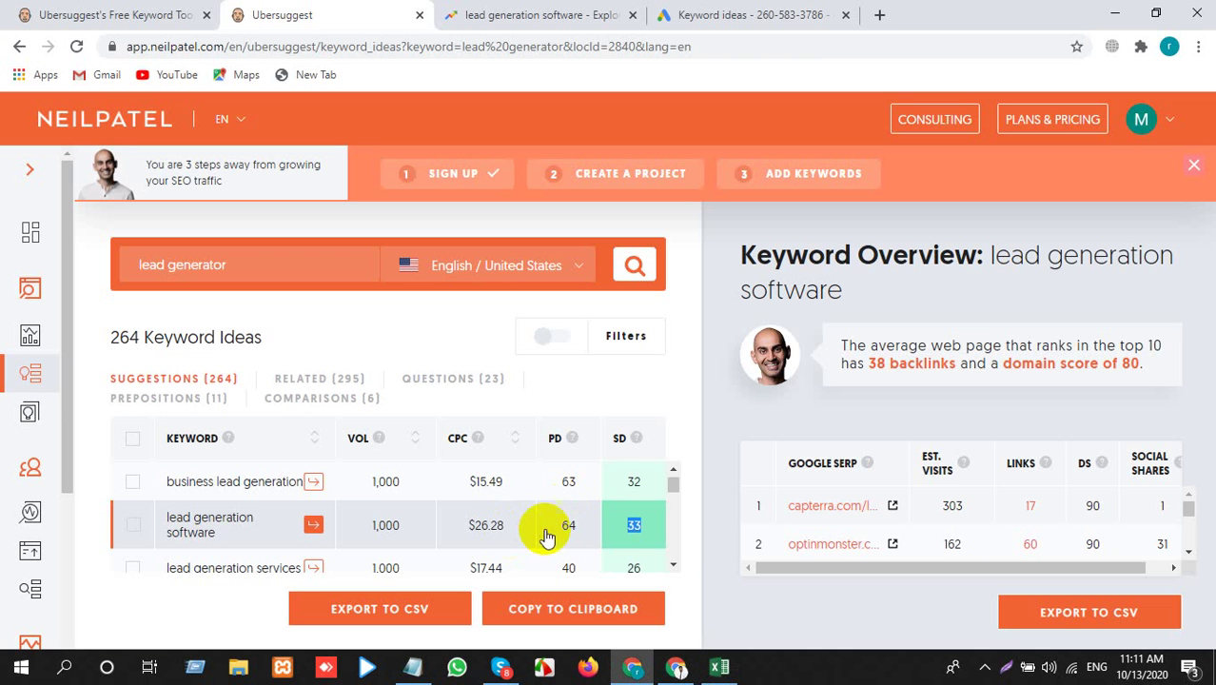
left_click_drag(529, 534, 470, 534)
key("ctrl+c")
key("alt+Tab")
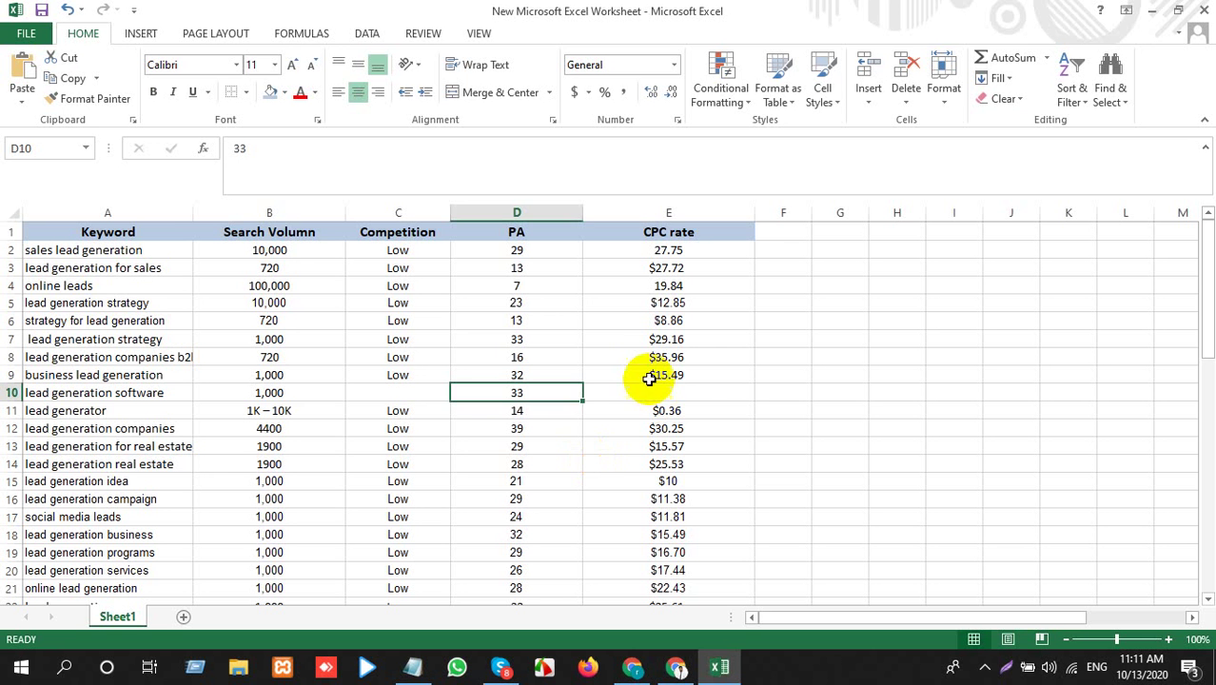
left_click(642, 394)
key("ctrl+v")
left_click(775, 419)
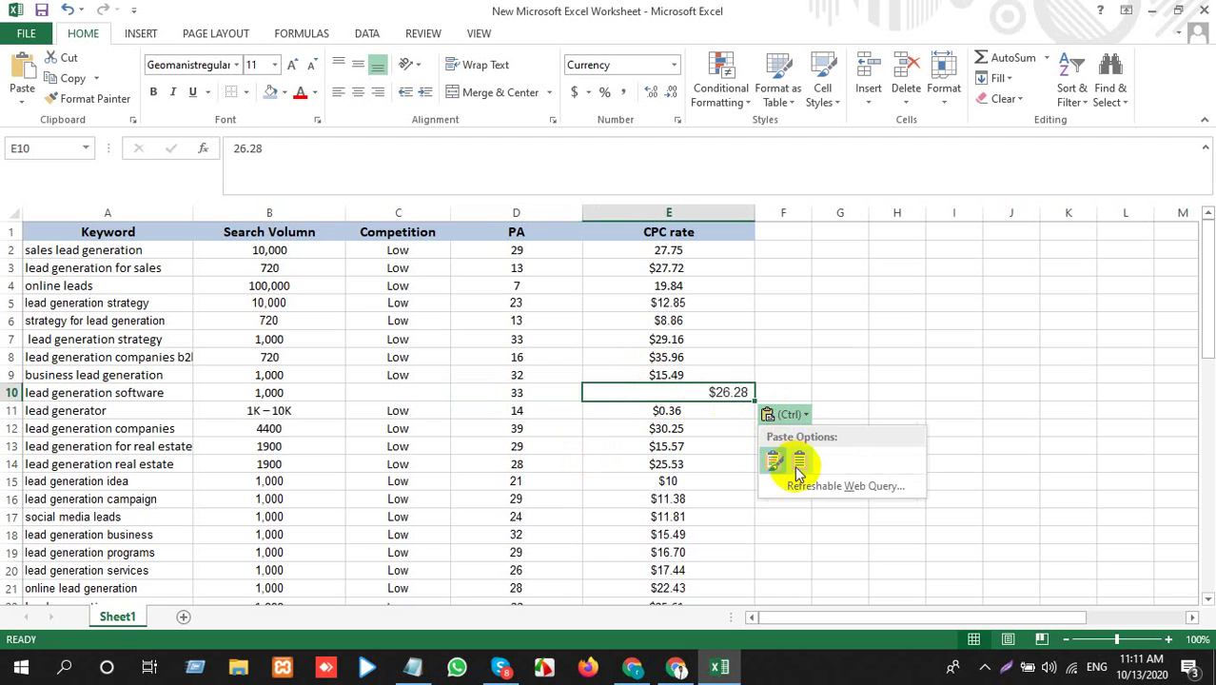
left_click(797, 464)
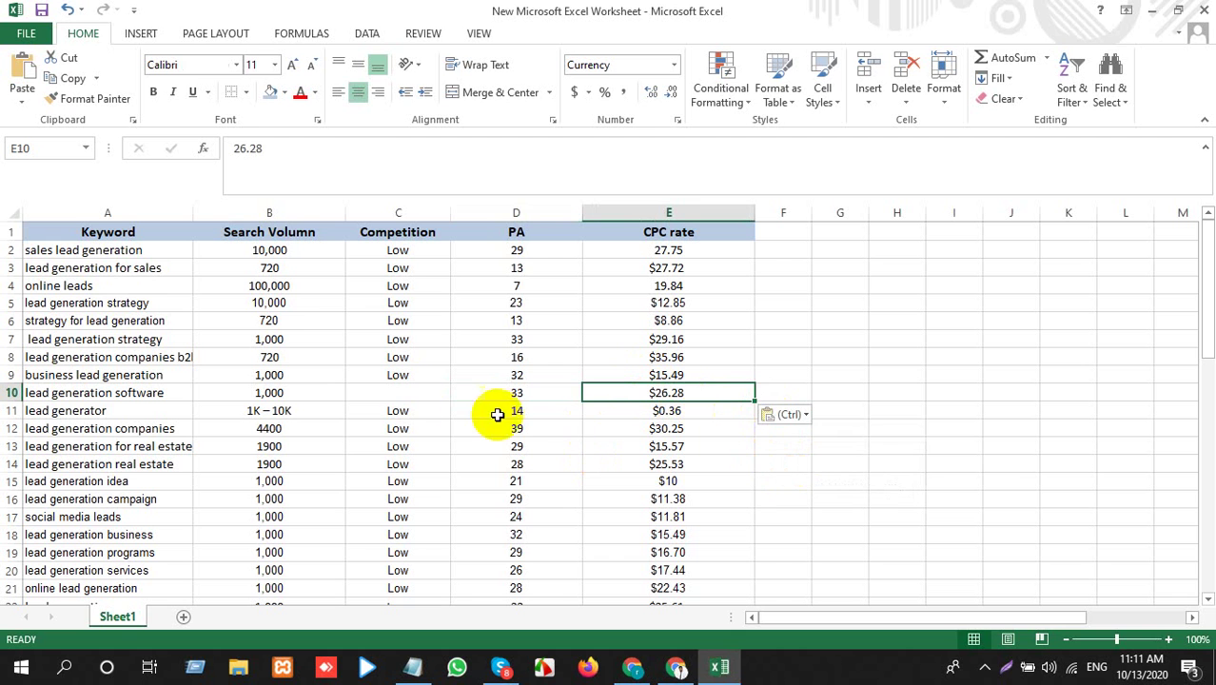
Copy "lead generation software" from cell A10, search it in Google Ads Keyword plan, and check the monthly searches and competition of the ideas
left_click(179, 388)
key("ctrl+c")
key("alt+Tab")
left_click(680, 14)
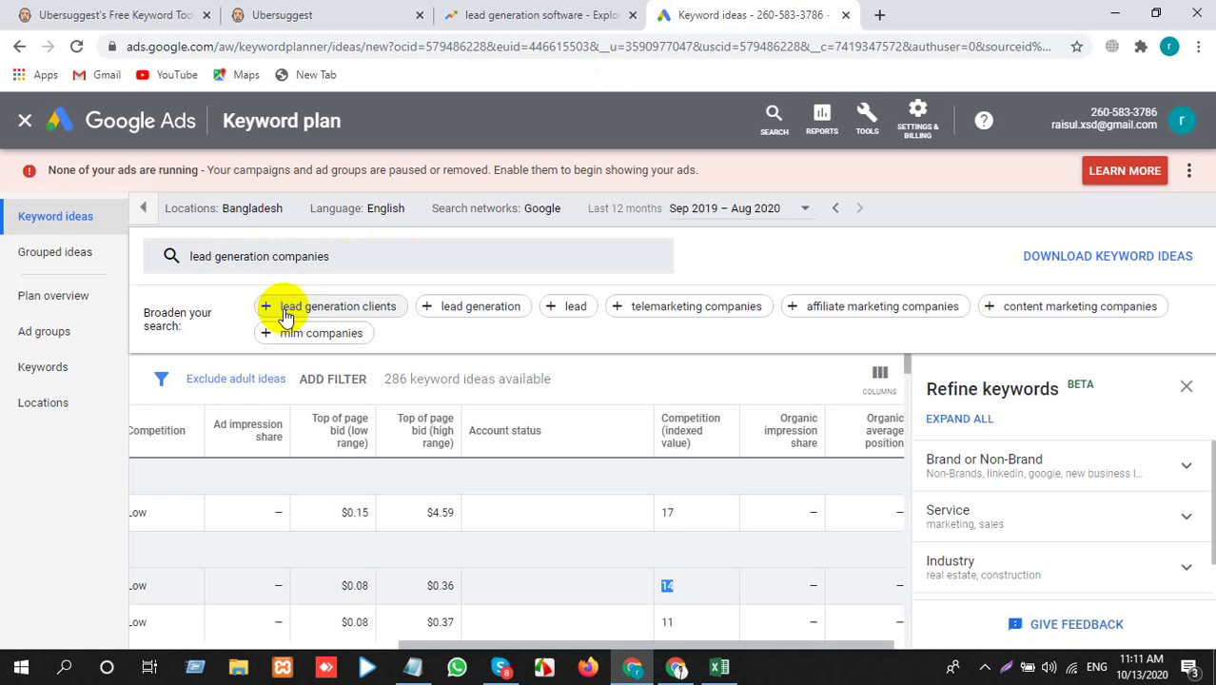
left_click(302, 263)
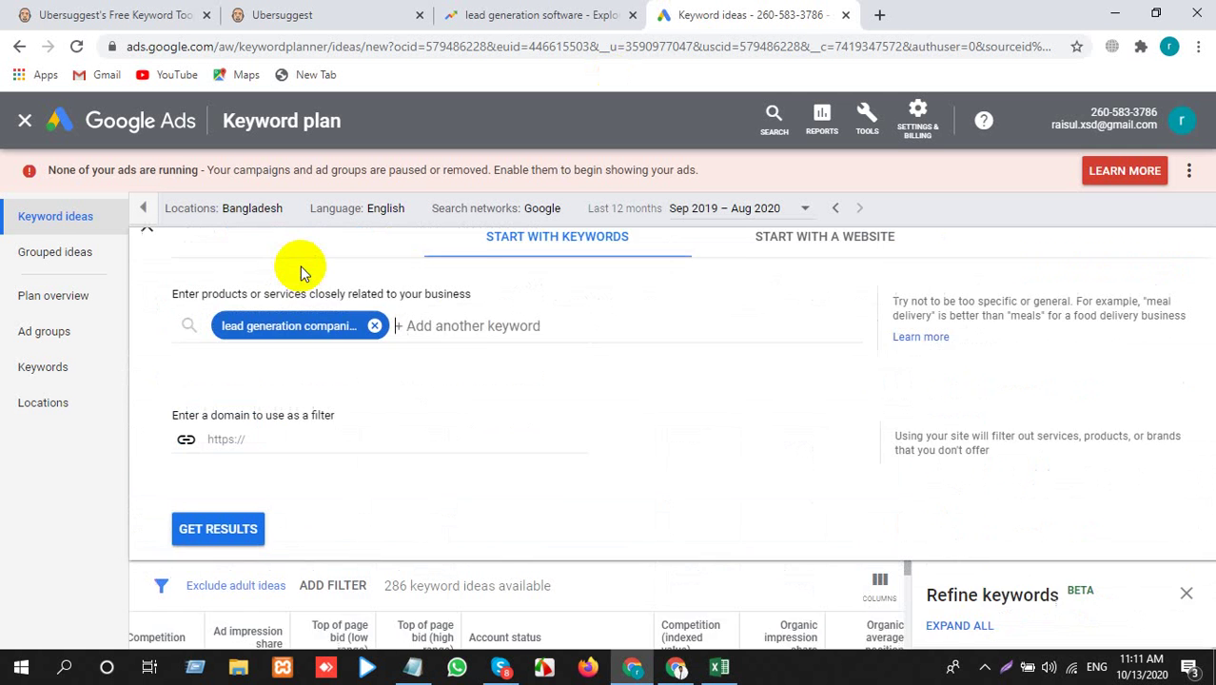
left_click(375, 347)
key("ctrl+v")
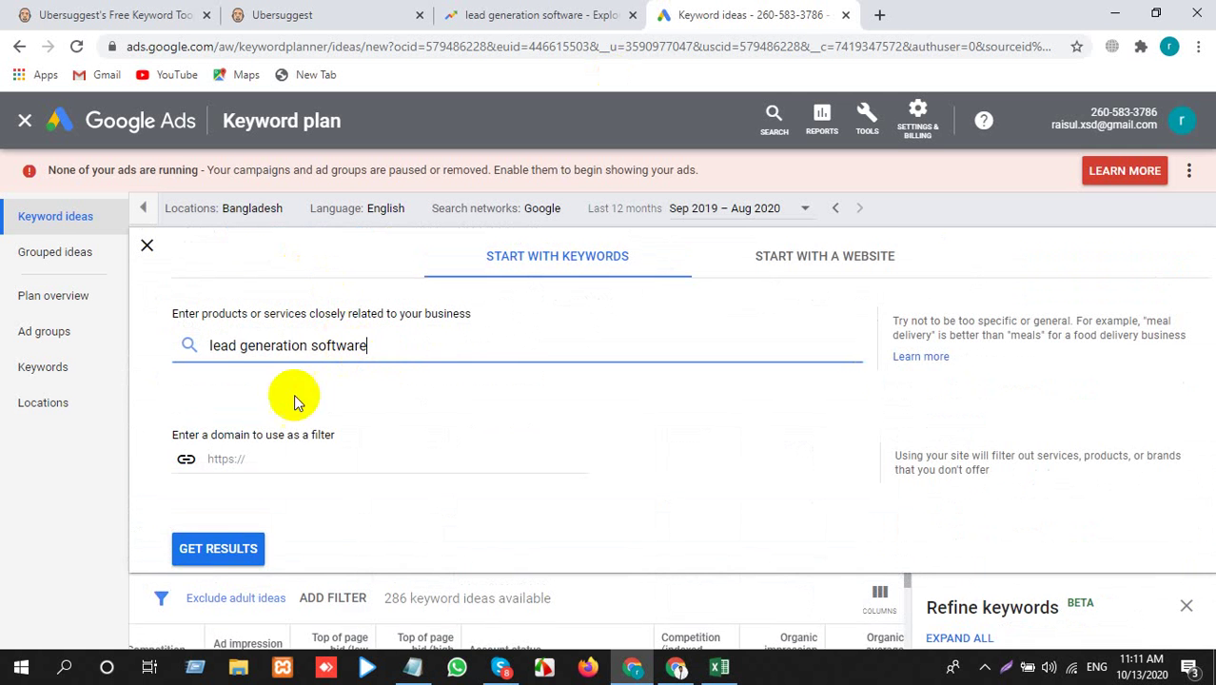
left_click(205, 563)
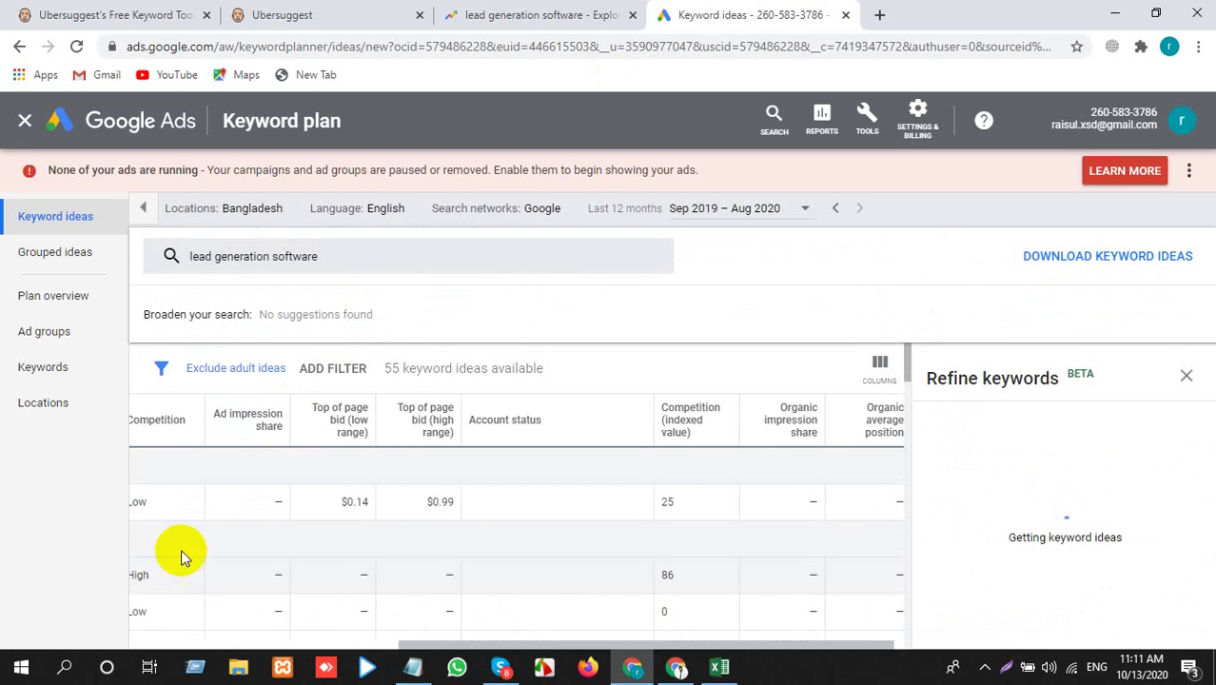
left_click_drag(671, 646, 366, 677)
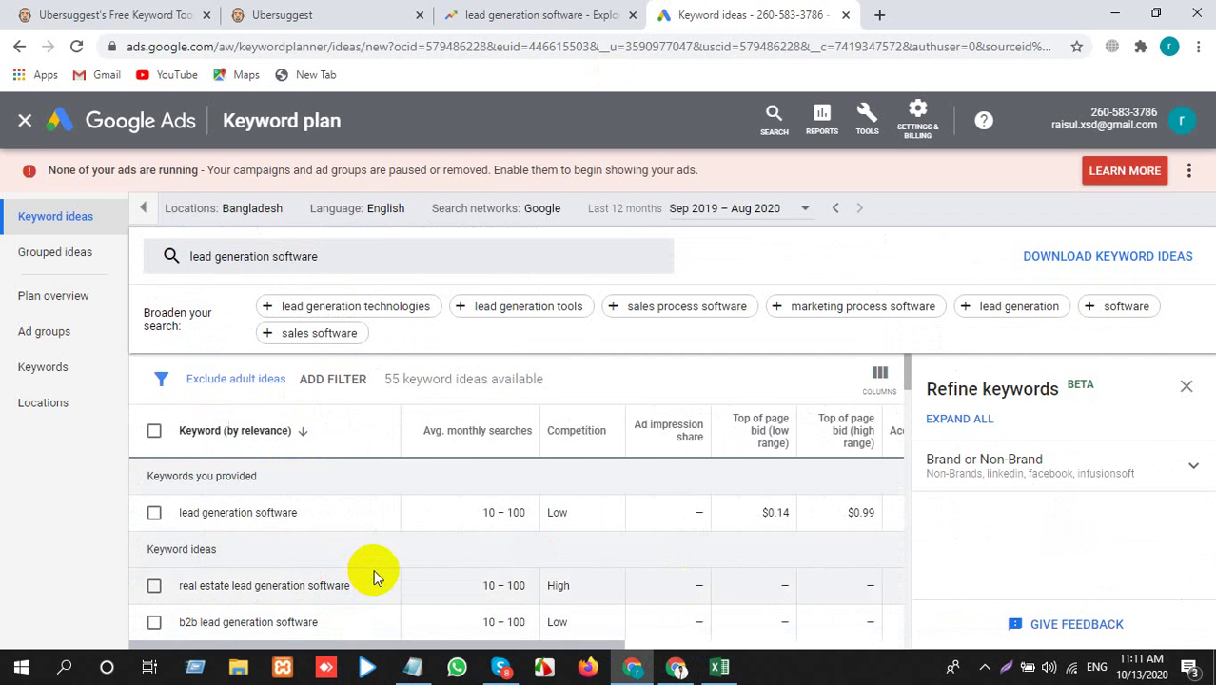
scroll(376, 564, "down", 3)
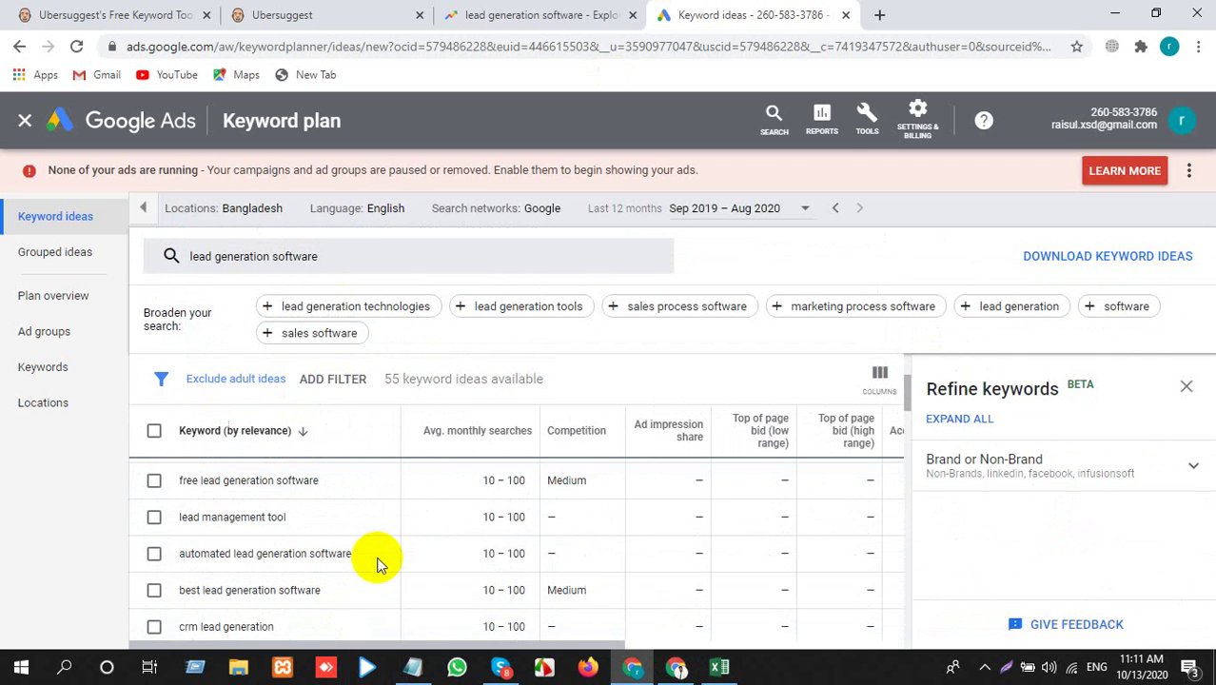
Copy "lead generation companies" from cell A12 in Excel and search it in Ubersuggest's keyword ideas
key("alt+Tab")
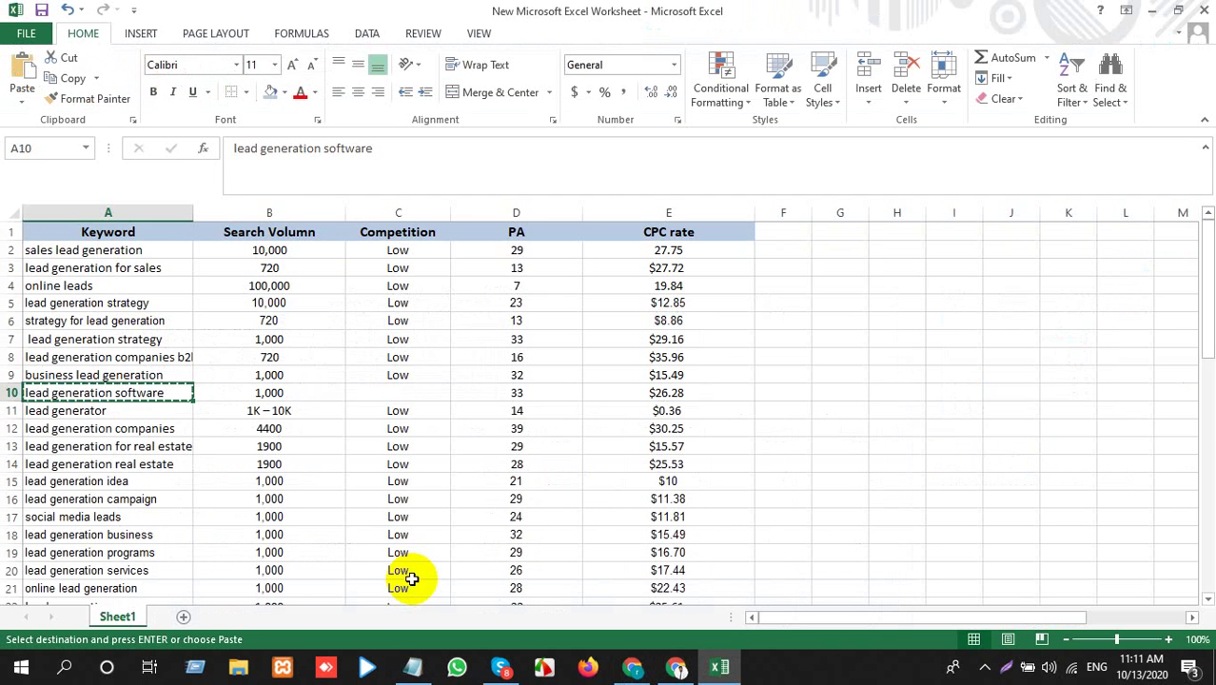
left_click(165, 429)
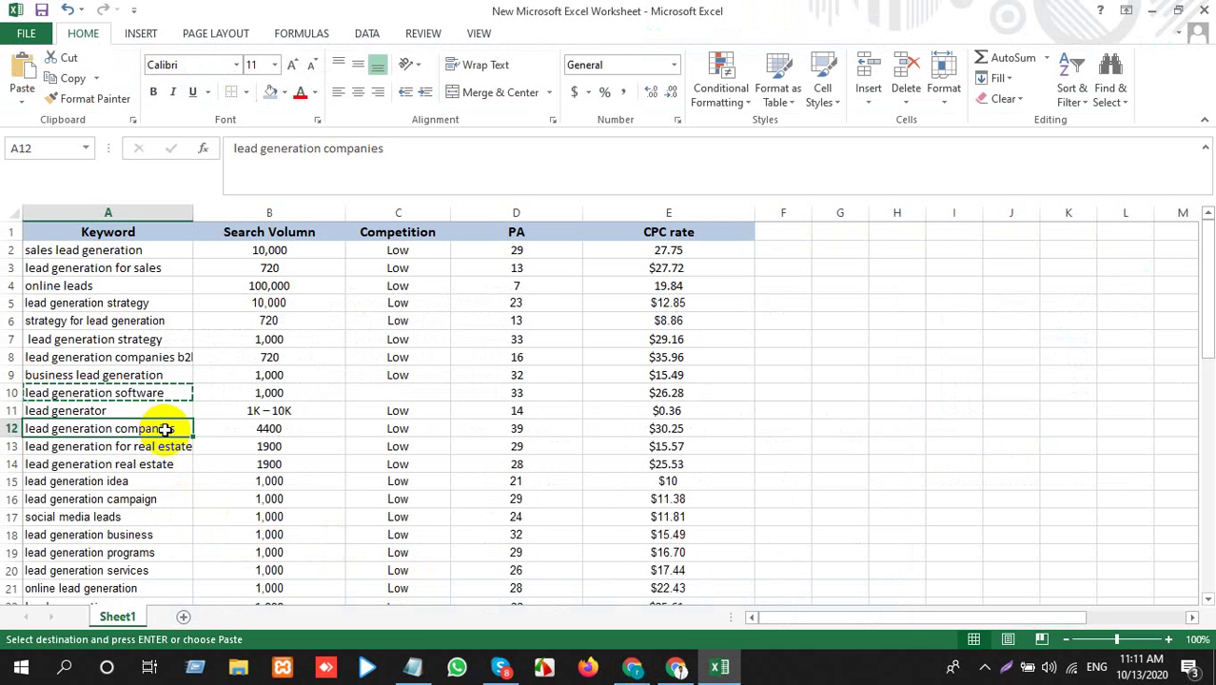
key("ctrl+c")
key("alt+Tab")
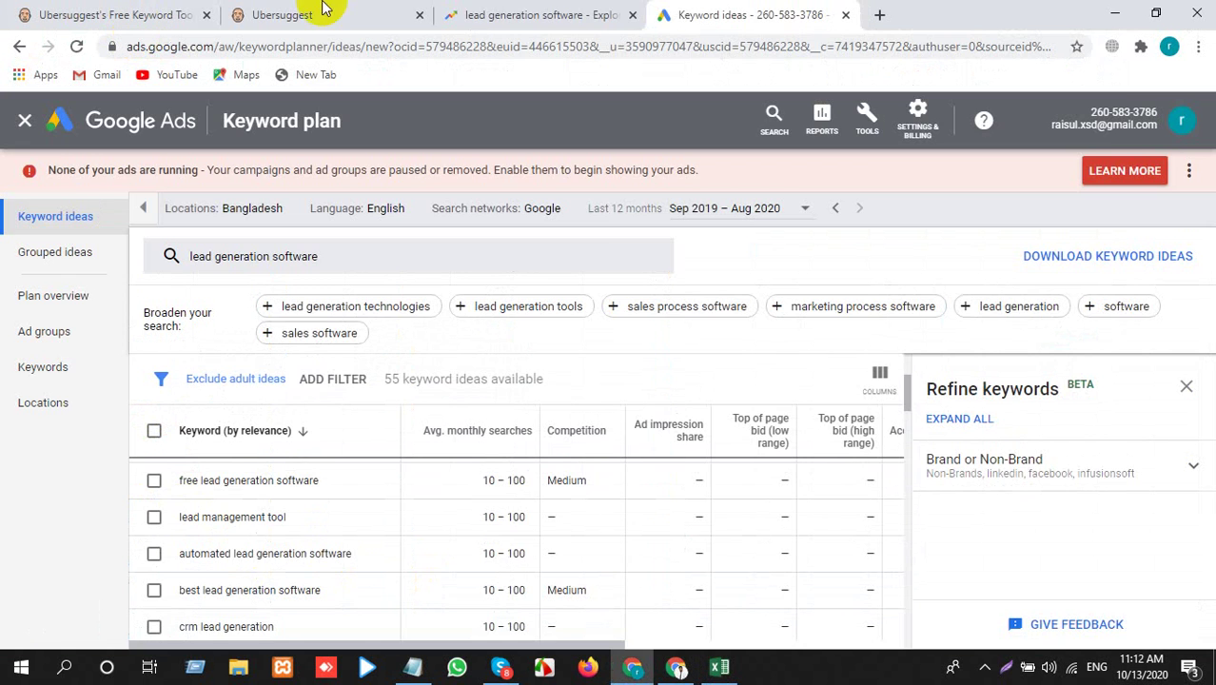
left_click(318, 15)
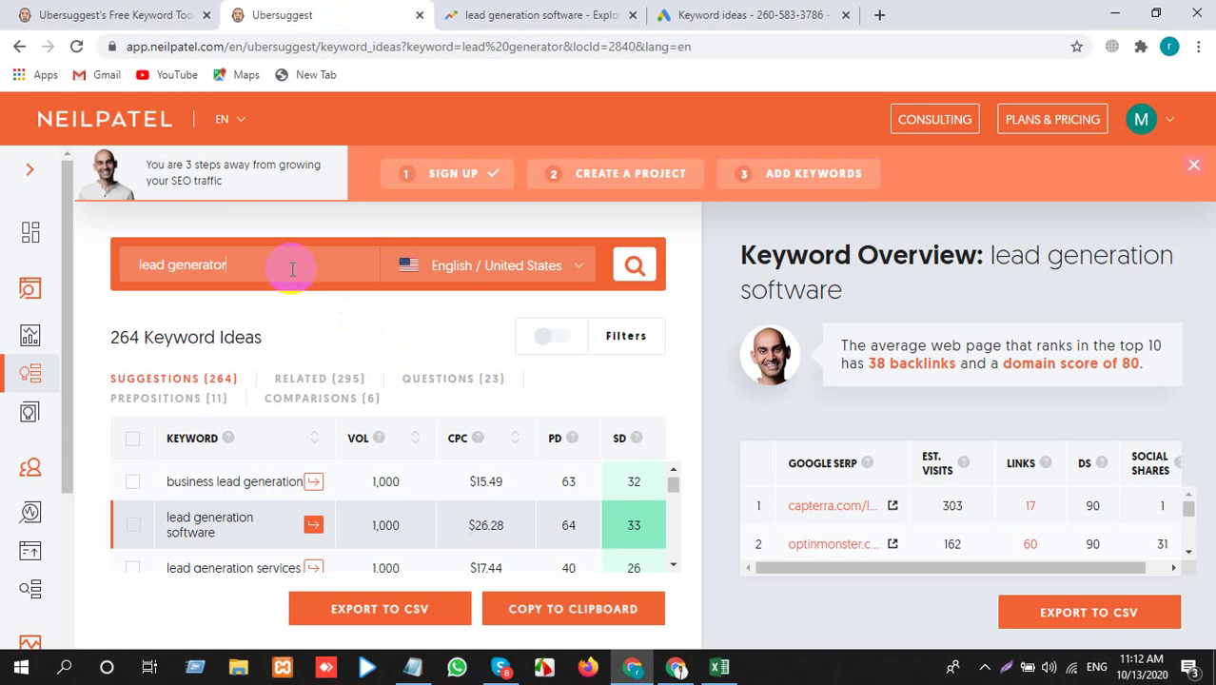
key("ctrl+v")
key("Return")
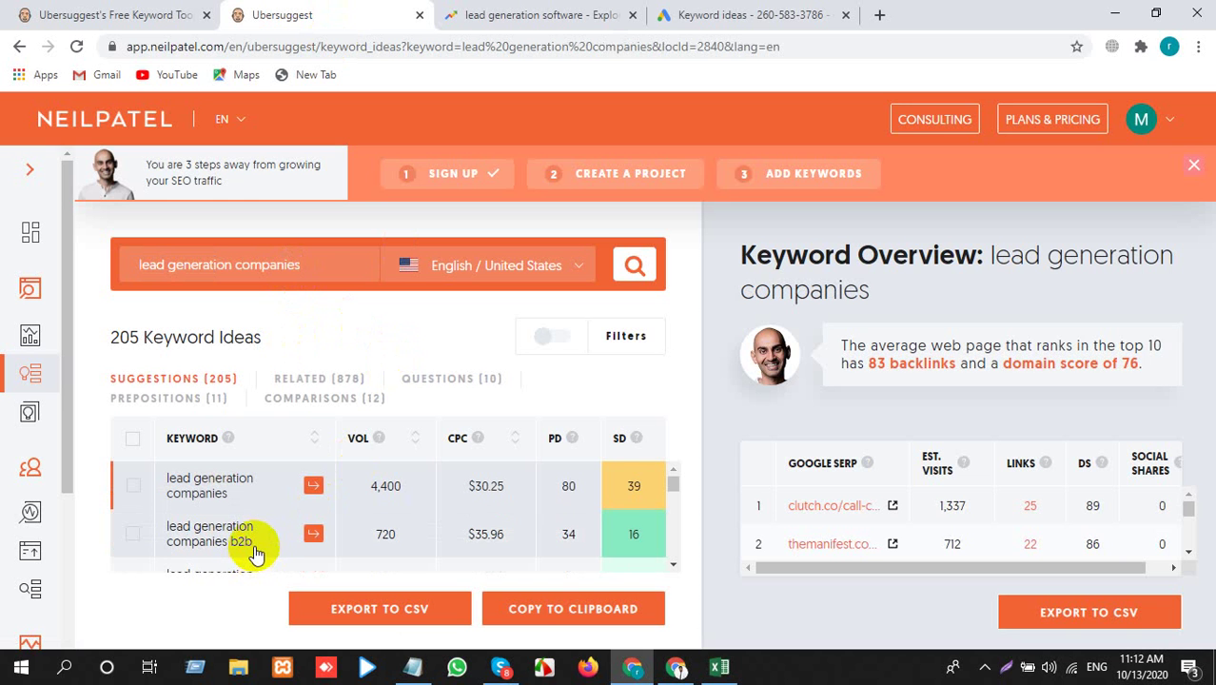
Check the trend of "lead generation companies" in Google Trends
left_click(547, 15)
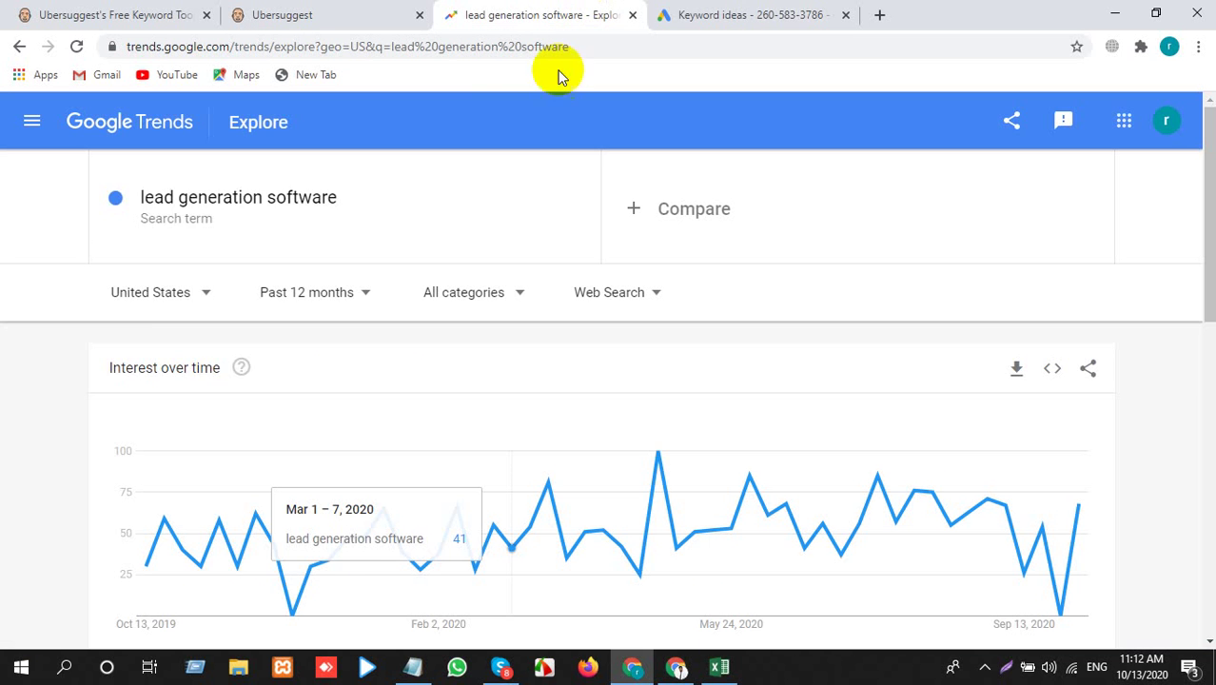
left_click(443, 206)
key("ctrl+v")
key("Return")
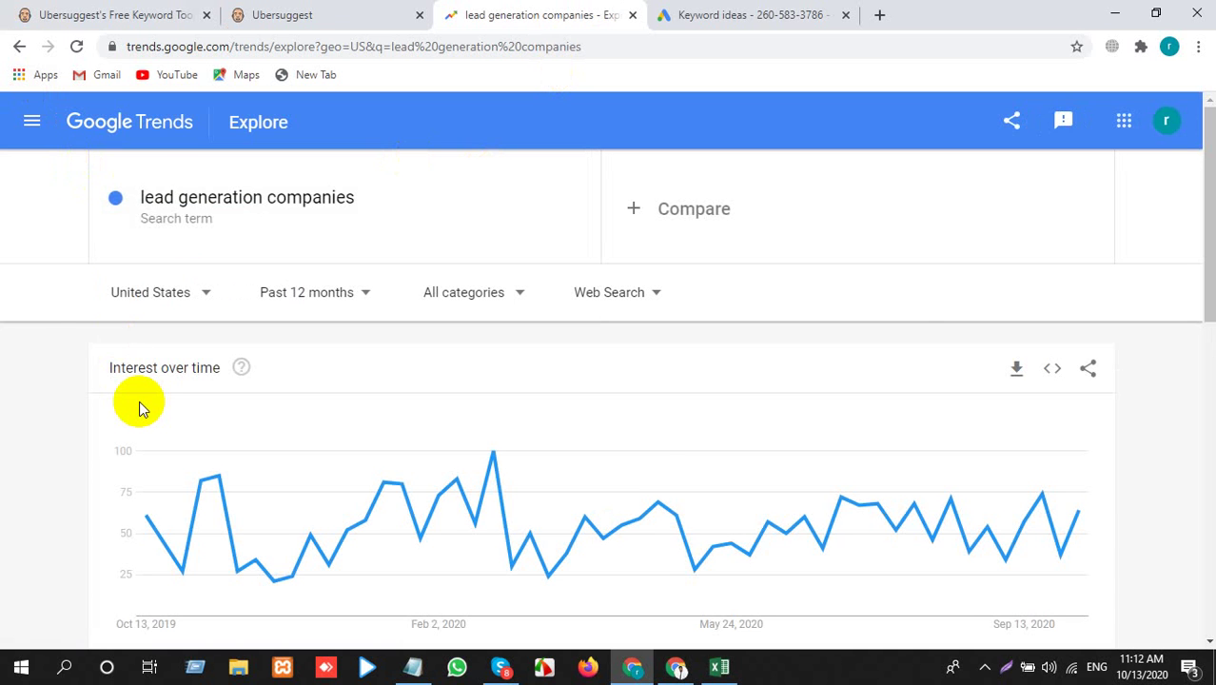
key("alt+Tab")
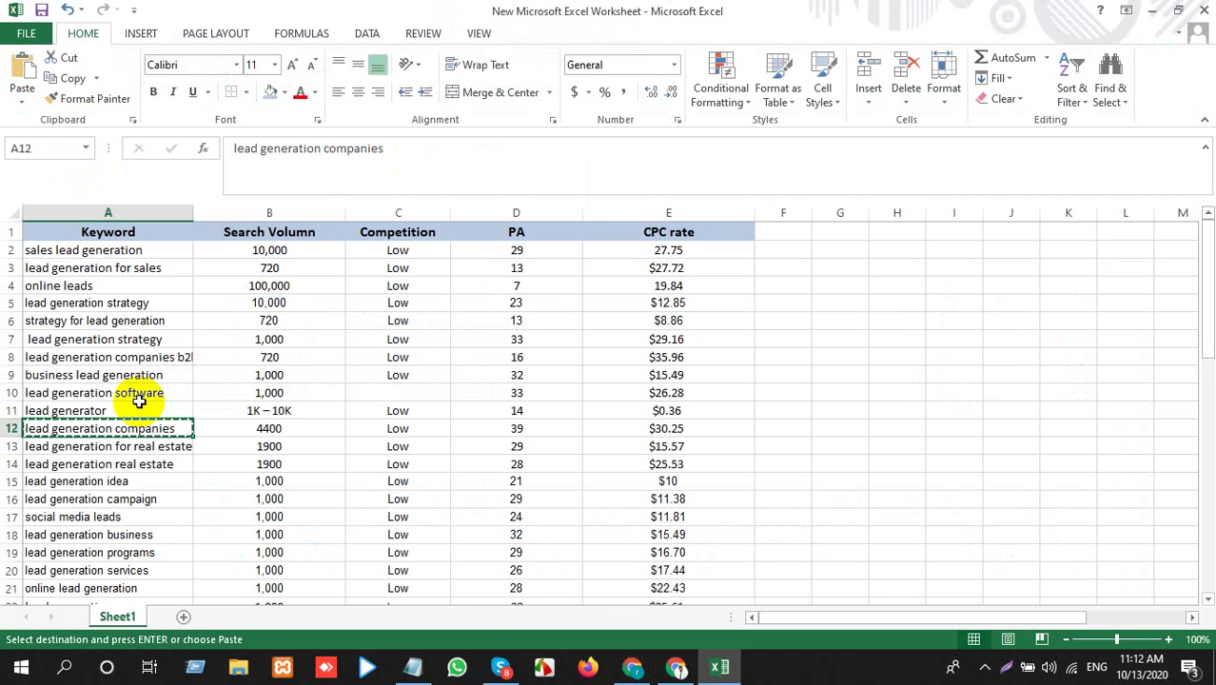
Copy "lead generation companies b2b" from the Ubersuggest ideas and check its trend in Google Trends
key("alt+Tab")
left_click(353, 11)
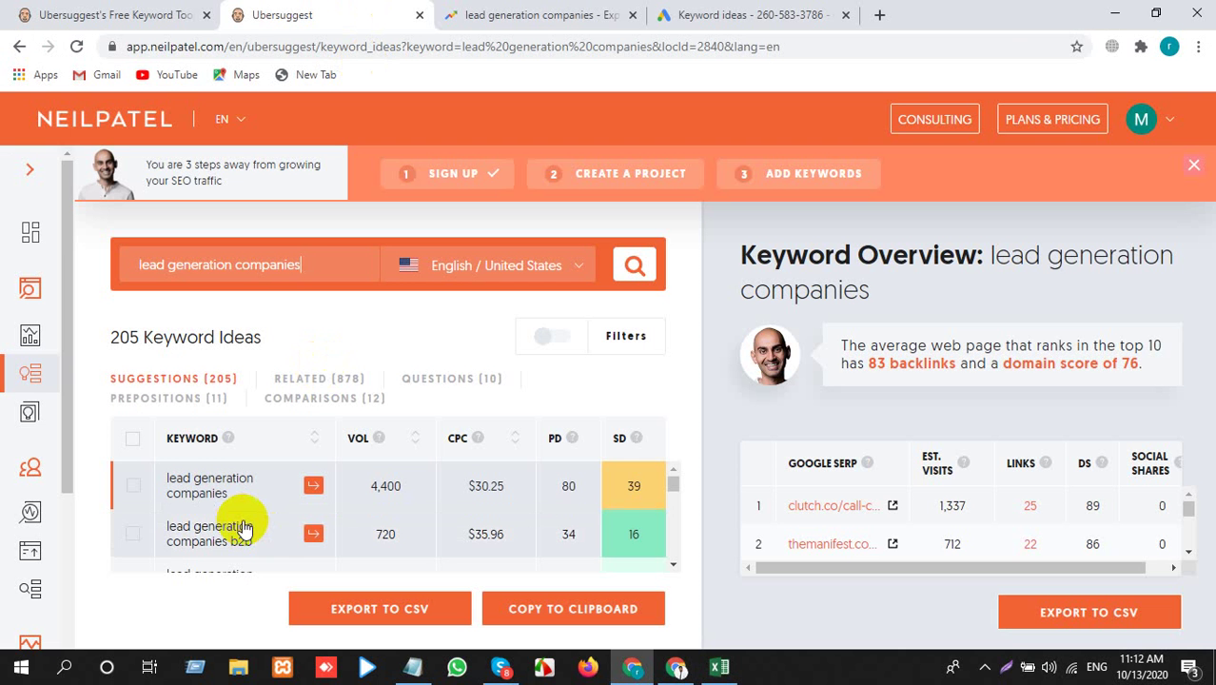
left_click_drag(264, 543, 169, 533)
left_click(537, 15)
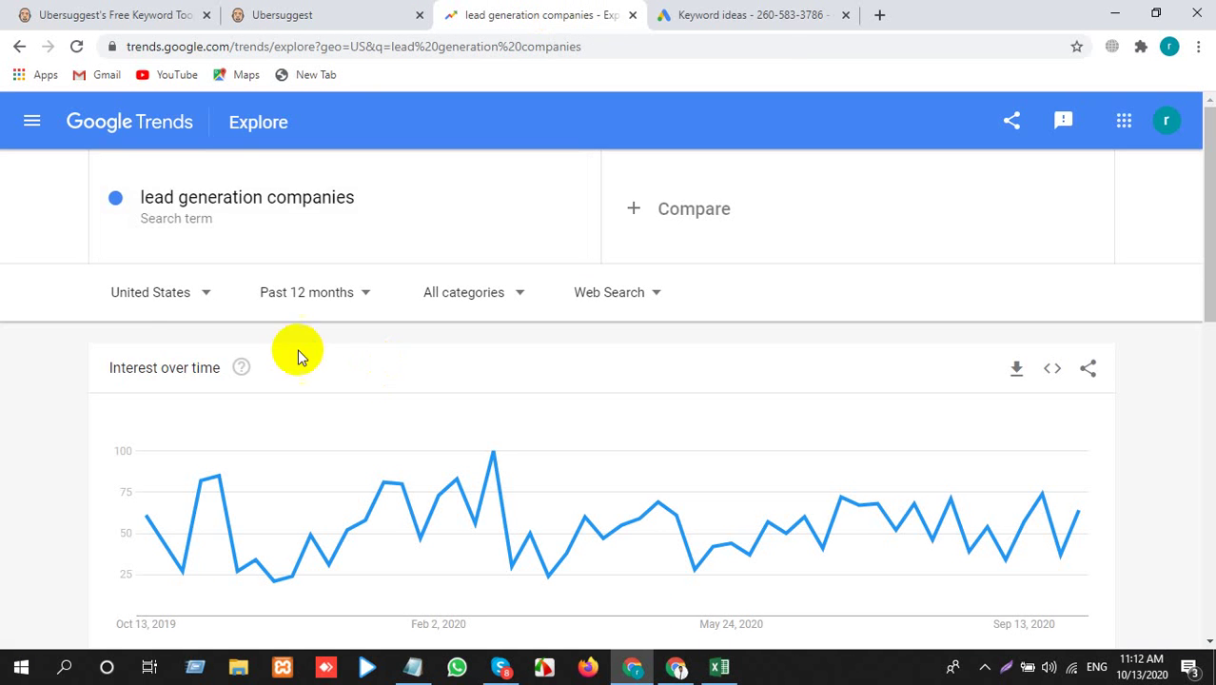
left_click(313, 181)
key("ctrl+v")
key("Return")
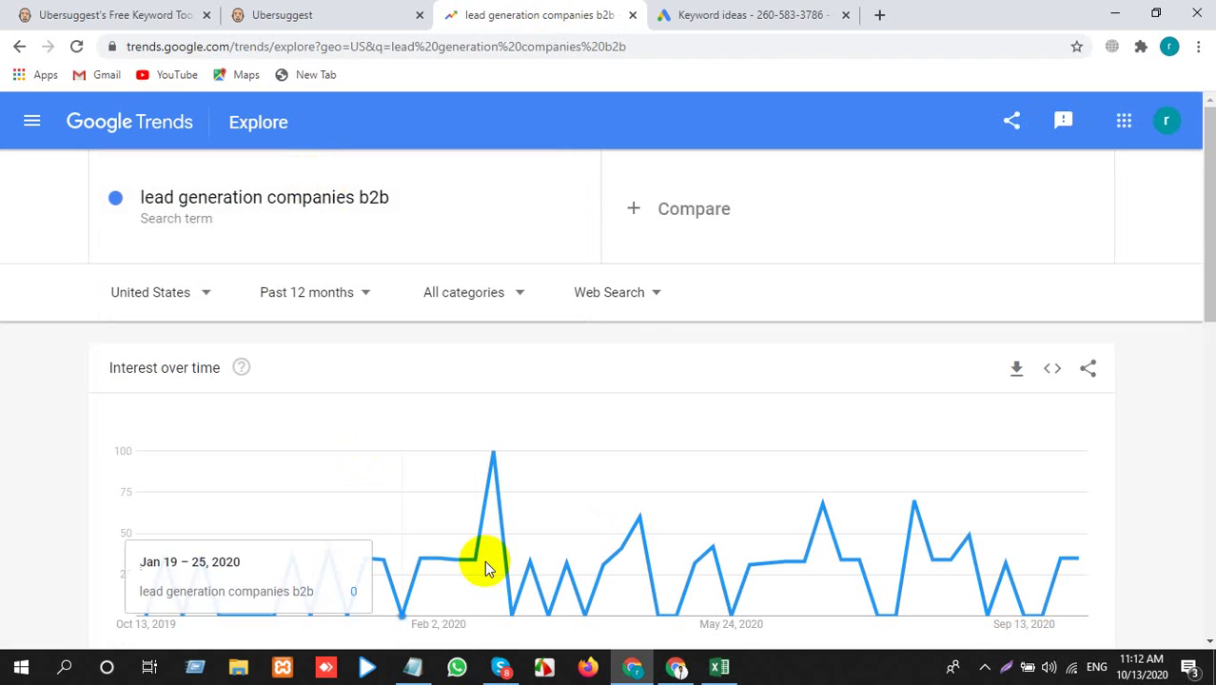
Insert a row below "lead generation companies" in Excel and paste "lead generation companies b2b" into A13, matching the sheet's formatting
key("alt+Tab")
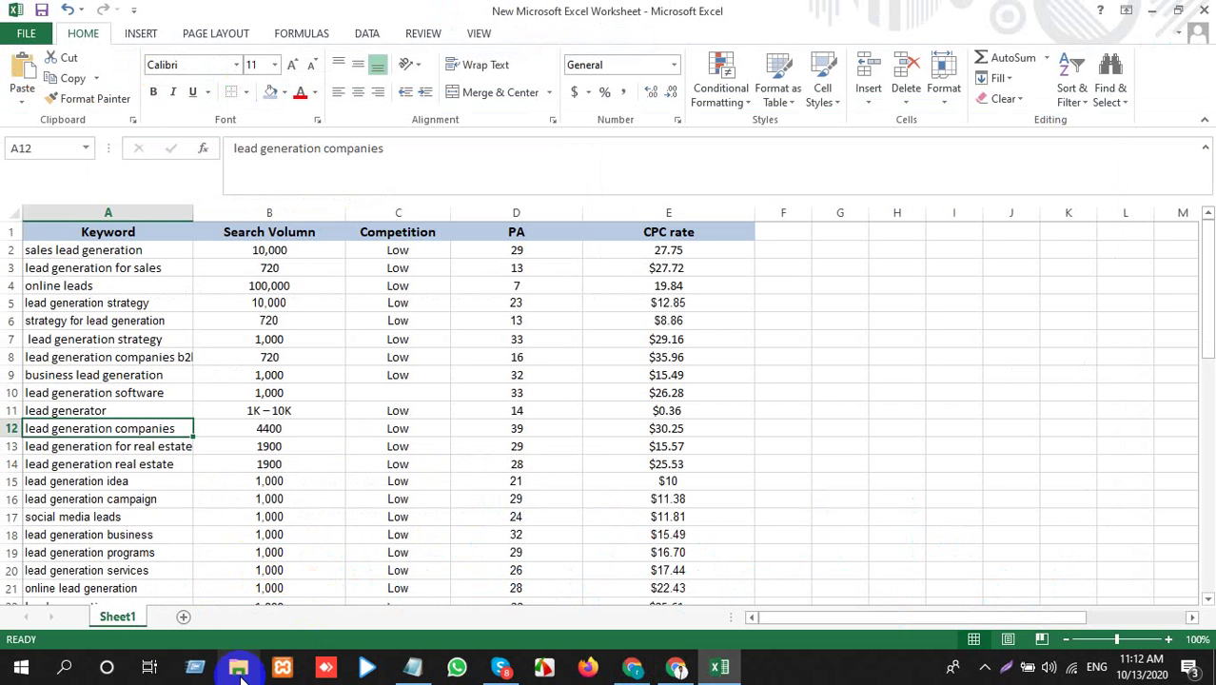
left_click(8, 446)
right_click(10, 446)
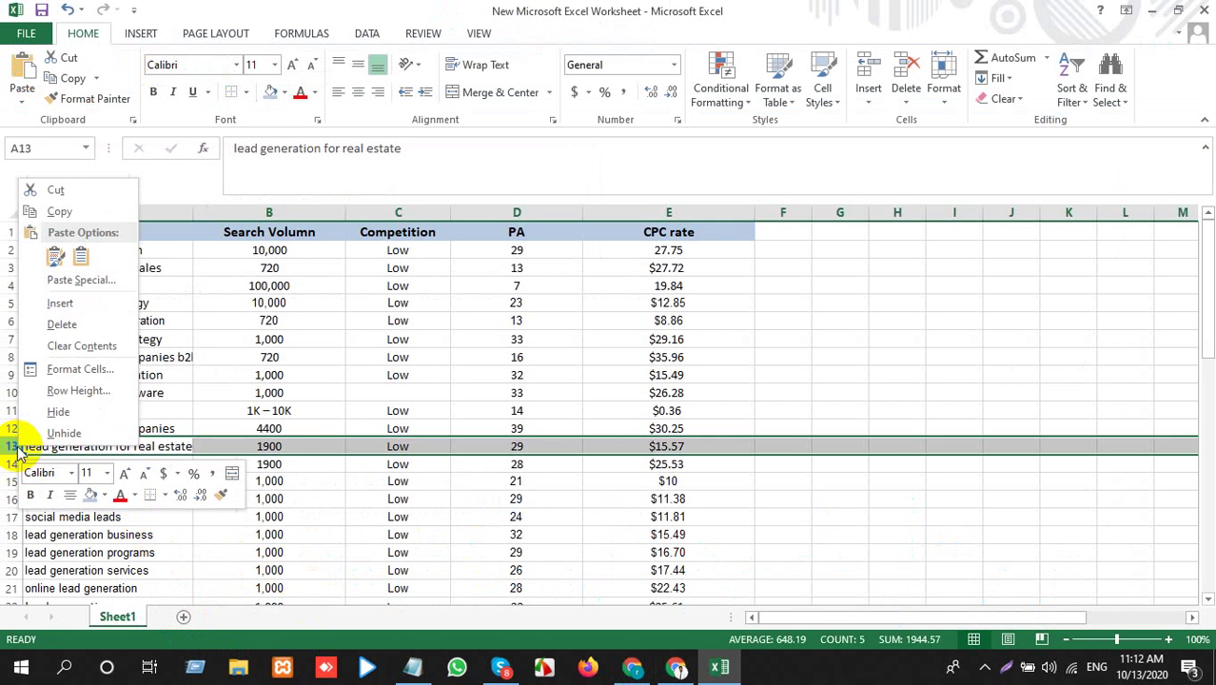
left_click(61, 302)
left_click(144, 450)
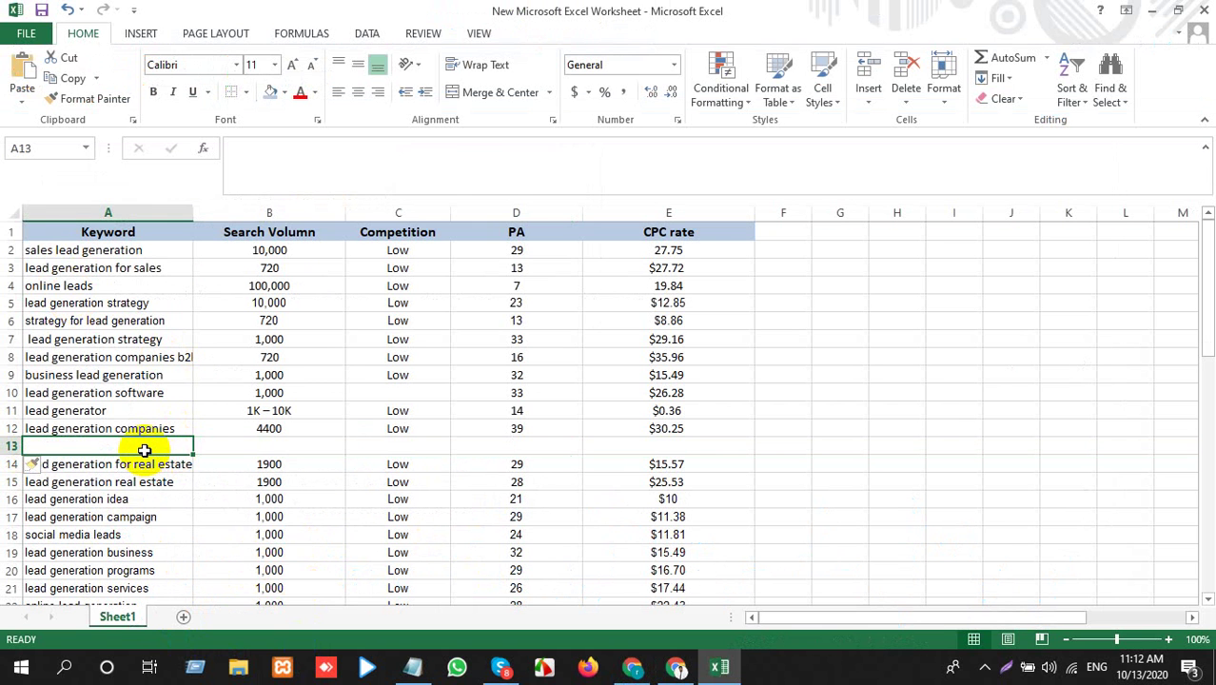
key("ctrl+v")
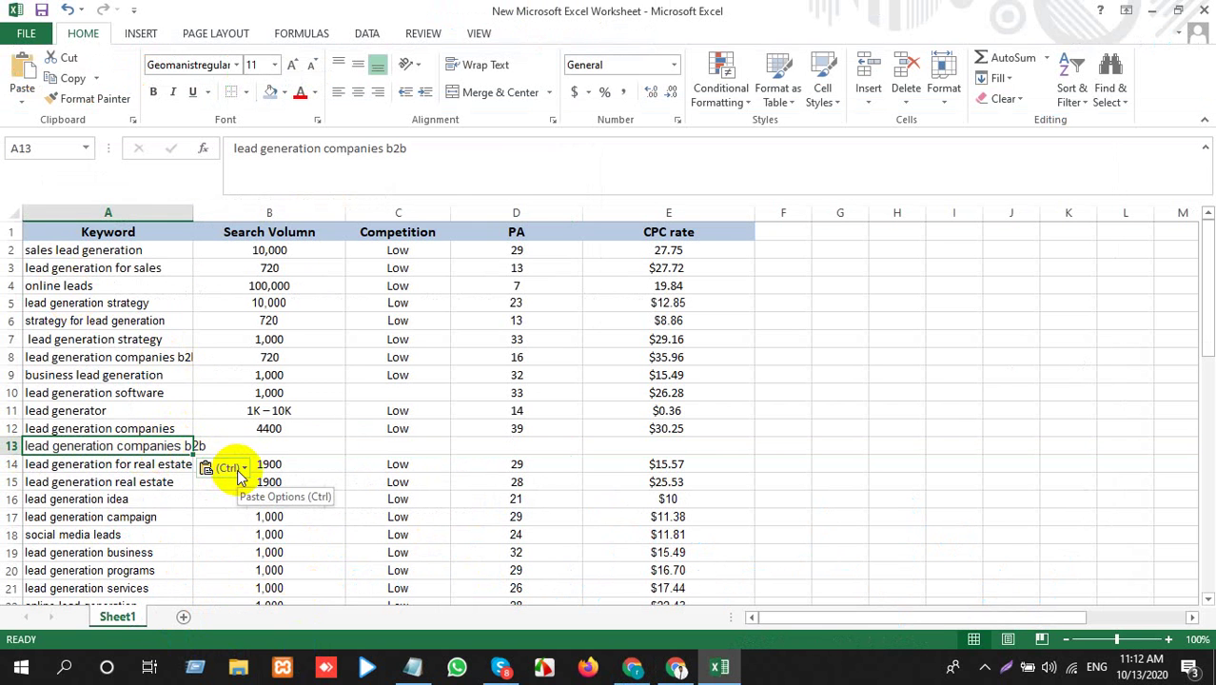
left_click(229, 467)
left_click(238, 517)
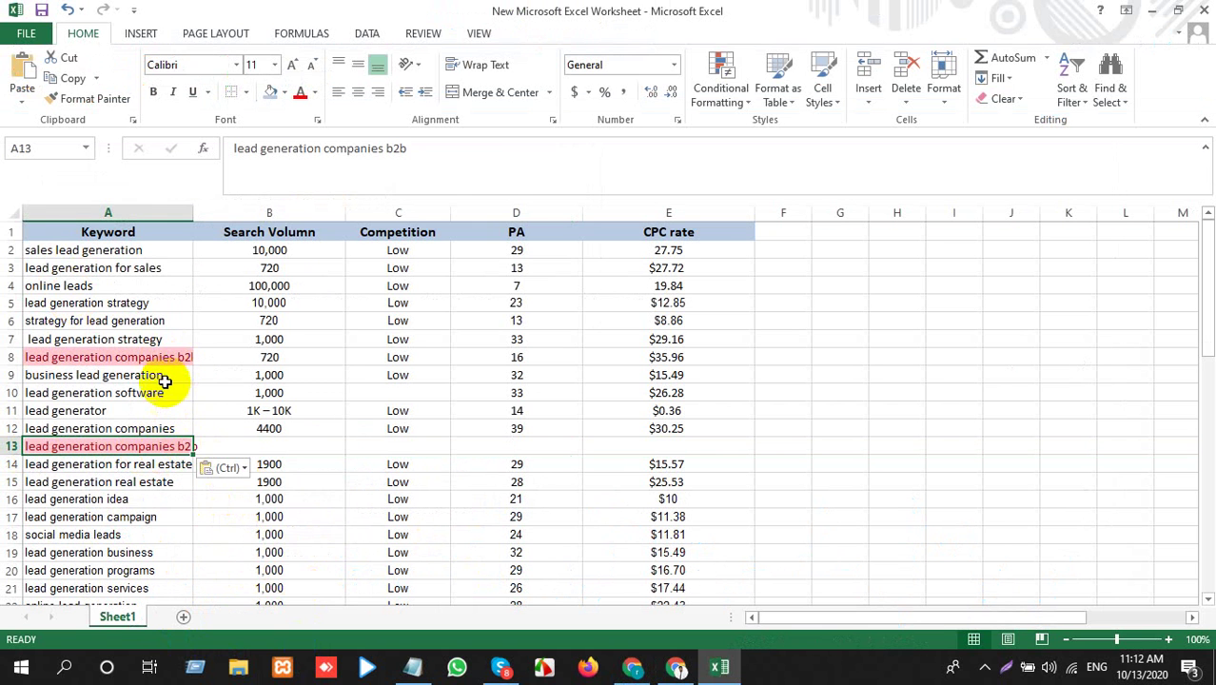
Remove the duplicate "lead generation companies b2b" entry by deleting row 13
key("Delete")
key("shift+space")
key("ctrl+minus")
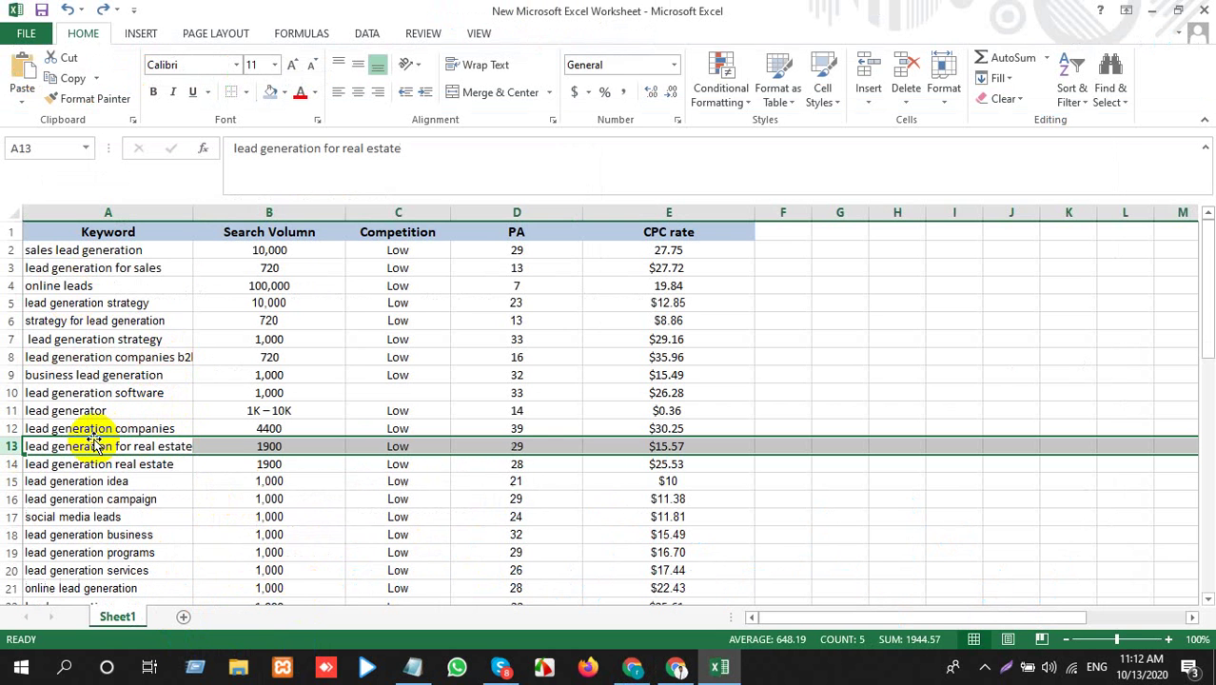
Copy "lead generation companies for real estate" from the Ubersuggest ideas and search it in Google Ads Keyword plan, replacing the previous keyword
key("alt+Tab")
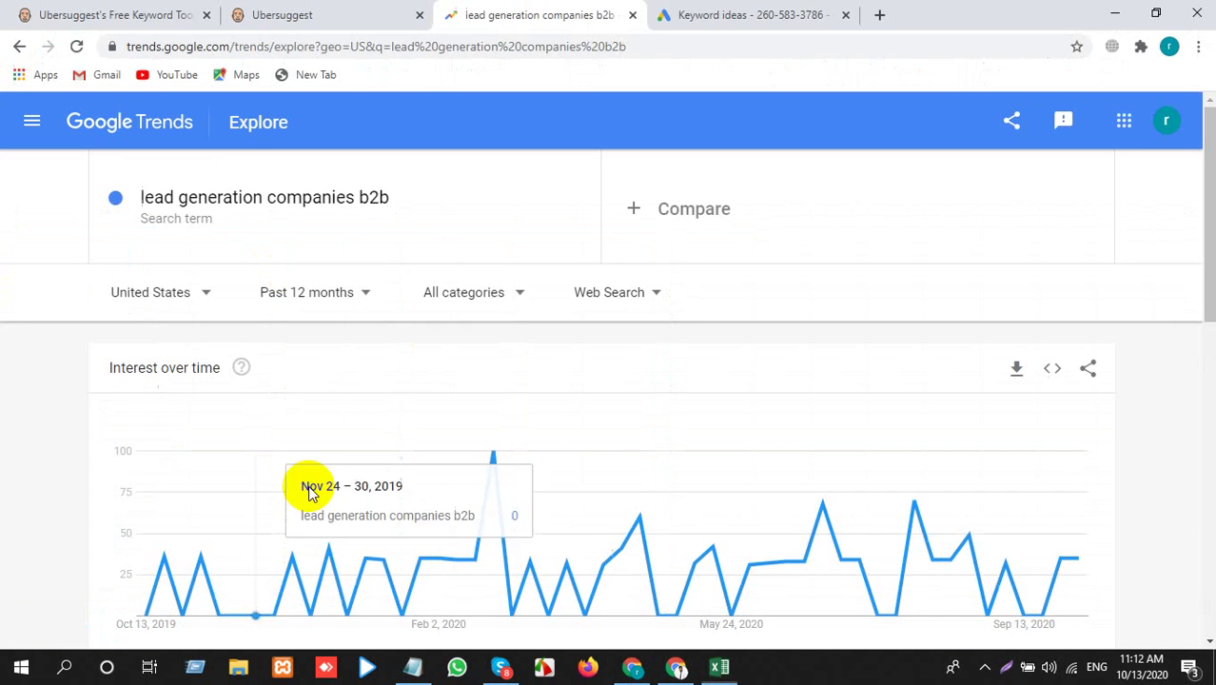
left_click(276, 13)
scroll(320, 485, "down", 2)
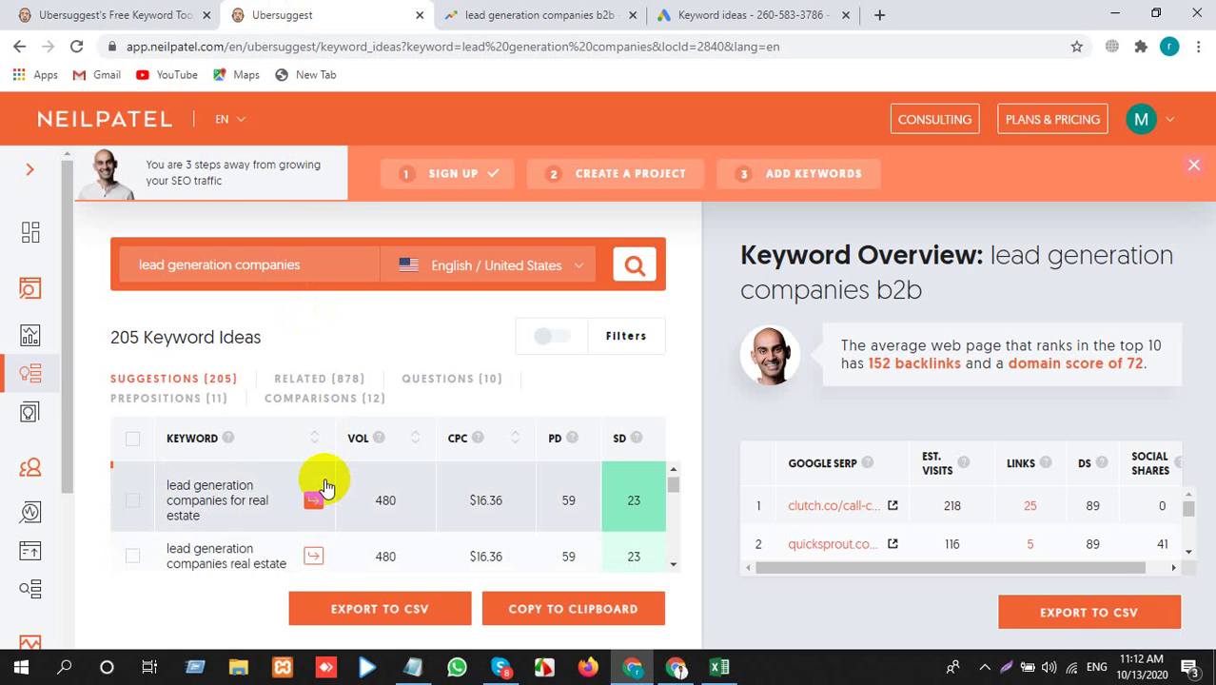
left_click_drag(202, 514, 171, 484)
key("ctrl+c")
left_click(728, 11)
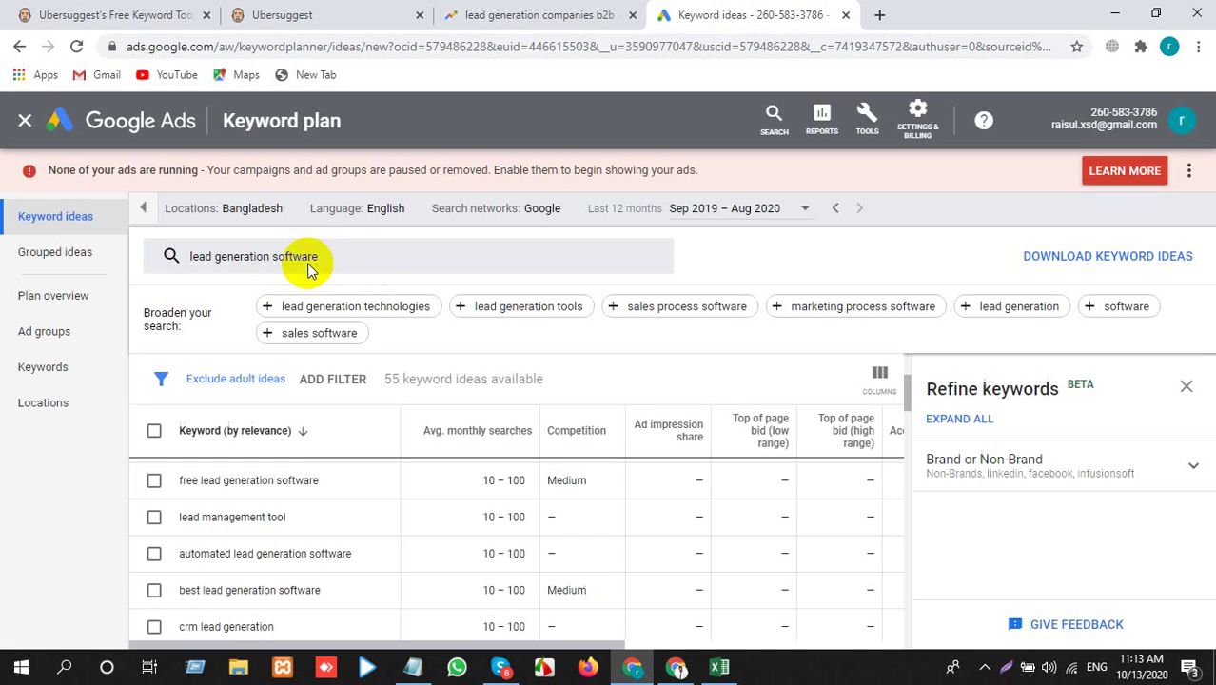
left_click(301, 259)
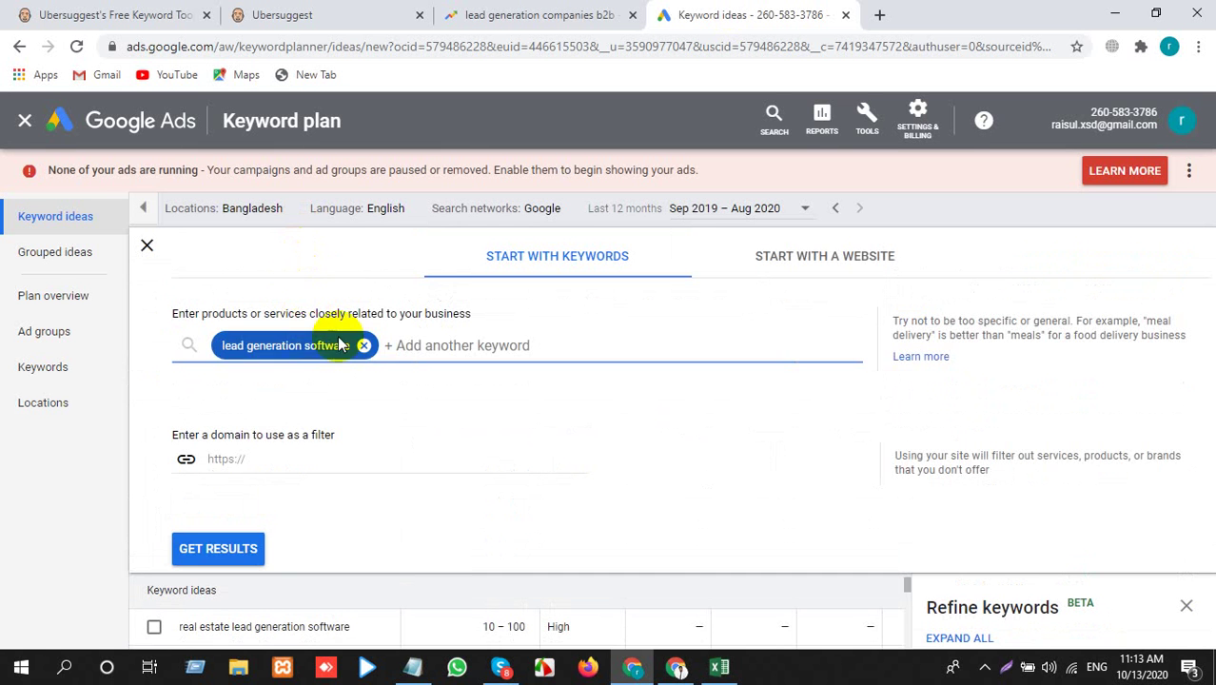
left_click(365, 348)
key("ctrl+v")
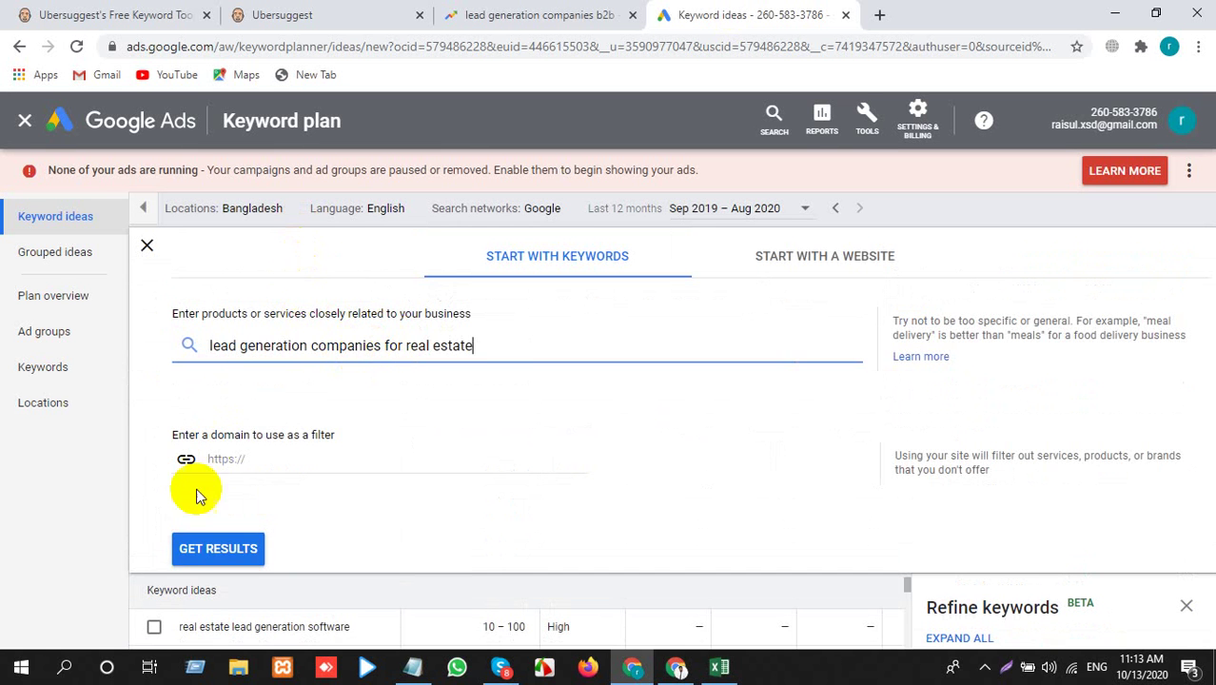
left_click(203, 549)
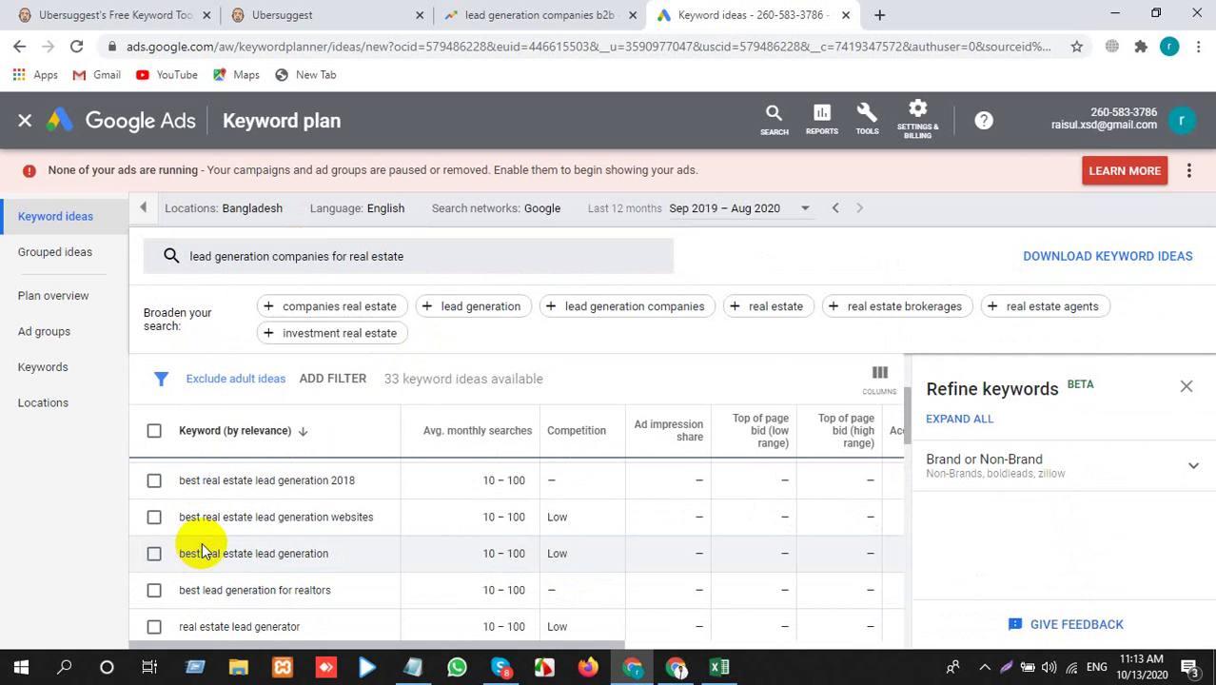
Copy "best real estate lead generation websites" from the Keyword plan ideas and check its trend in Google Trends
left_click_drag(383, 514, 183, 513)
key("ctrl+c")
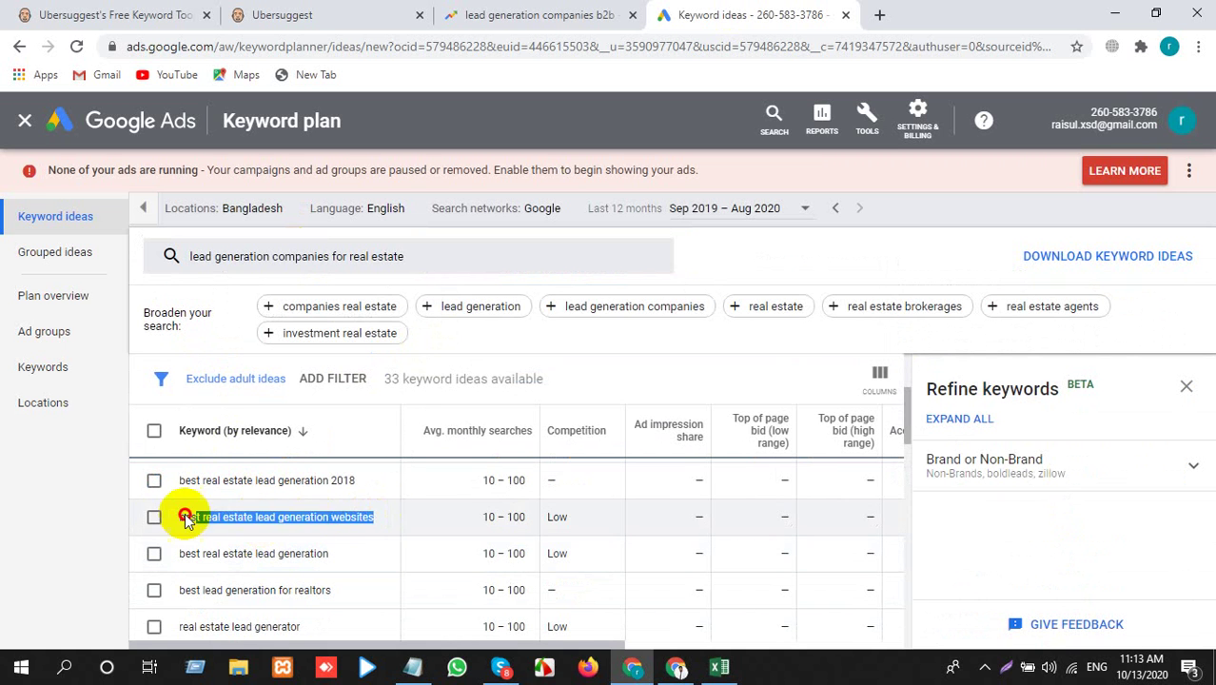
left_click(537, 15)
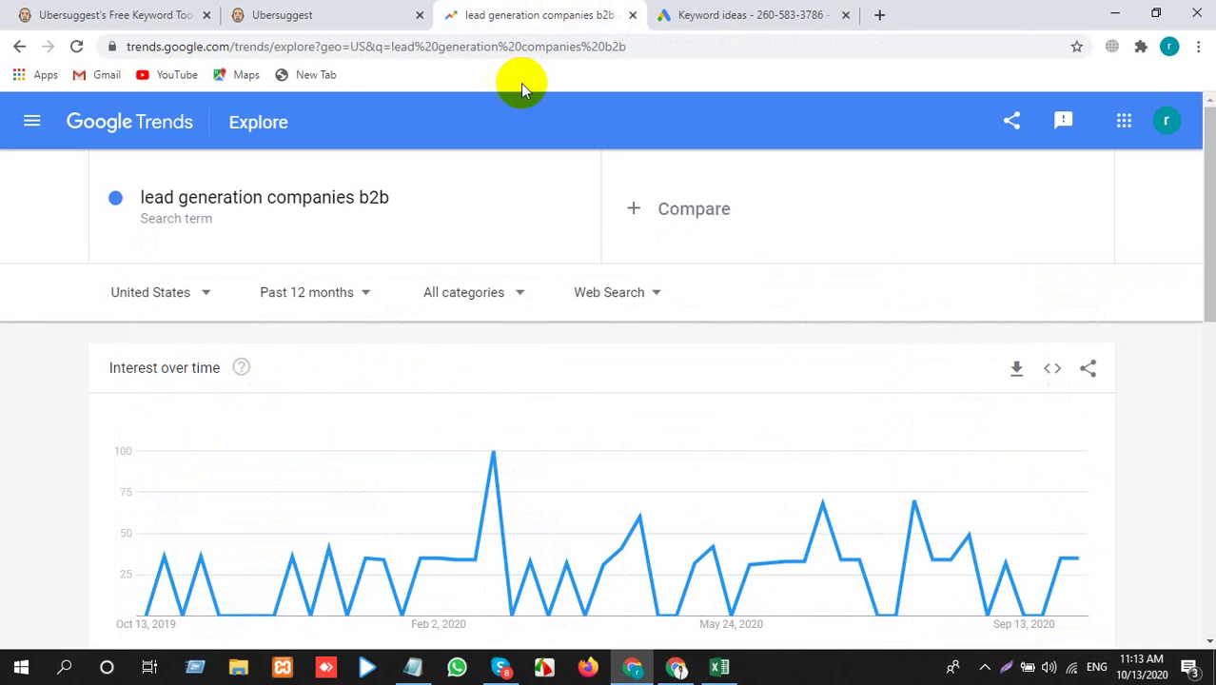
left_click(345, 197)
key("ctrl+v")
key("Return")
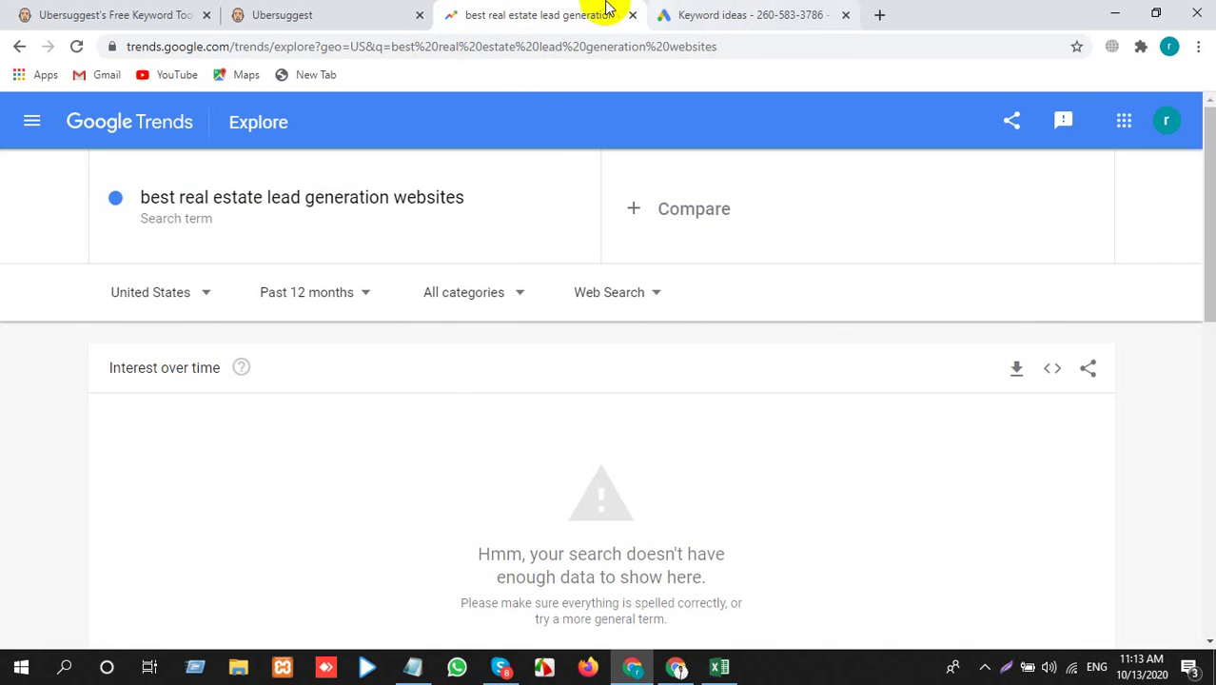
Look through Ubersuggest's keyword suggestions for "lead generation companies", comparing their volume, CPC and SD
left_click(326, 13)
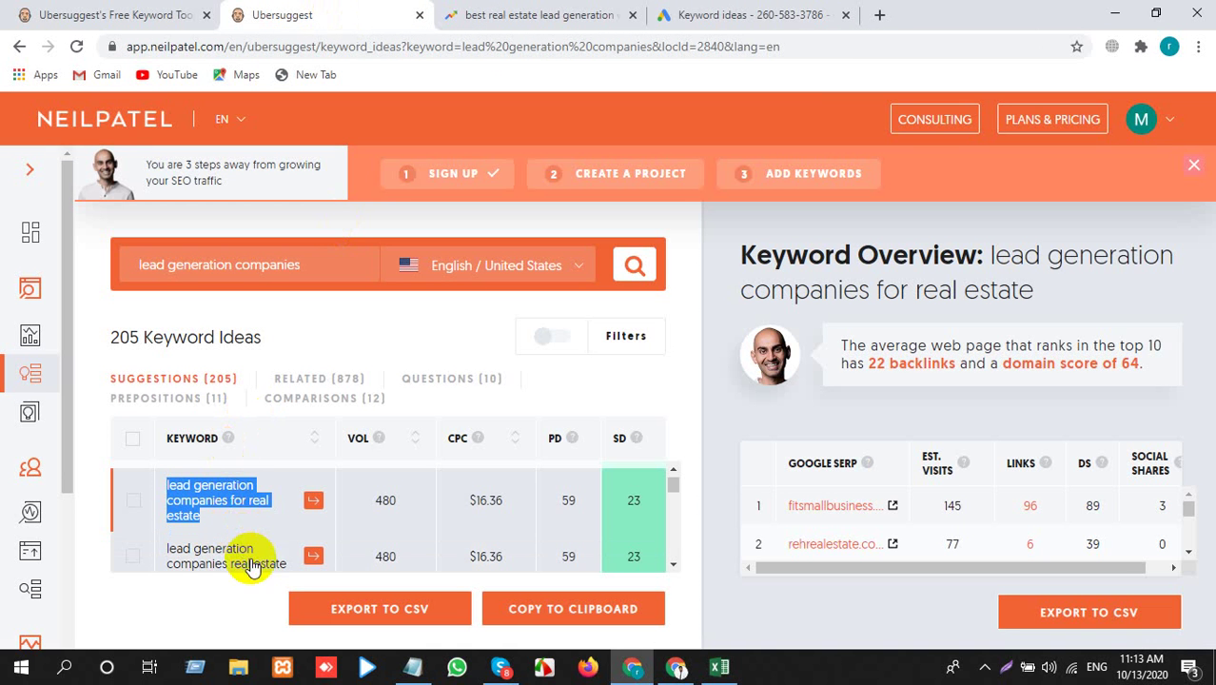
left_click_drag(288, 574, 264, 571)
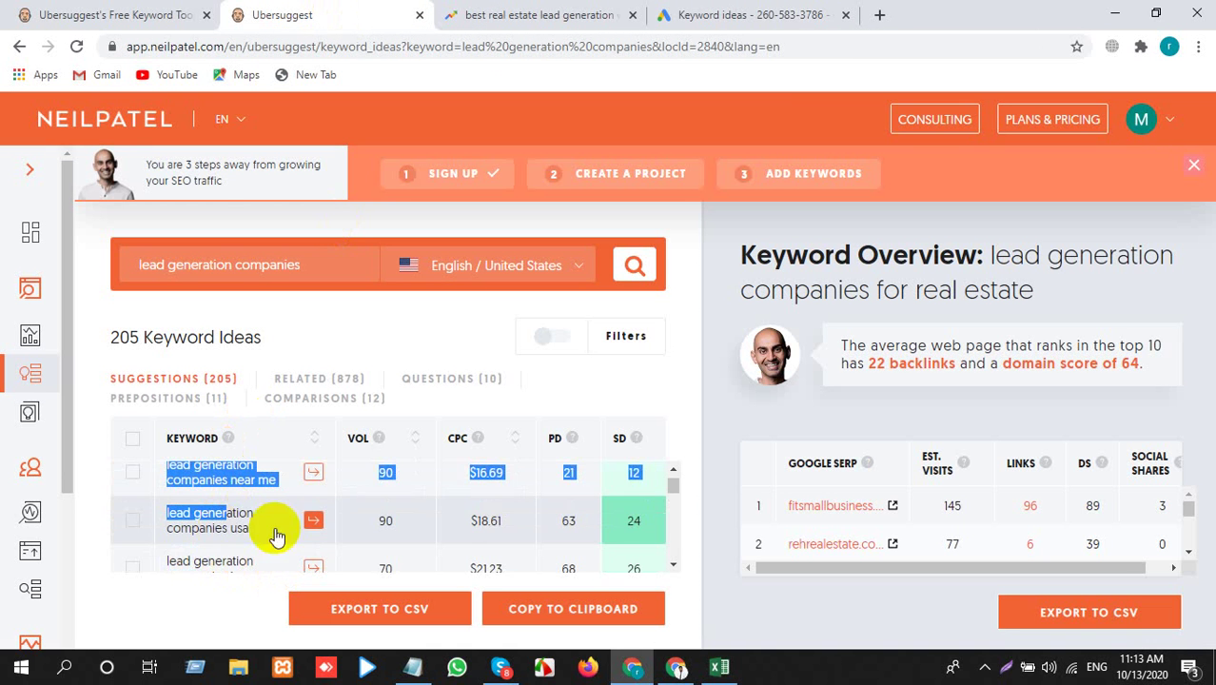
left_click(710, 421)
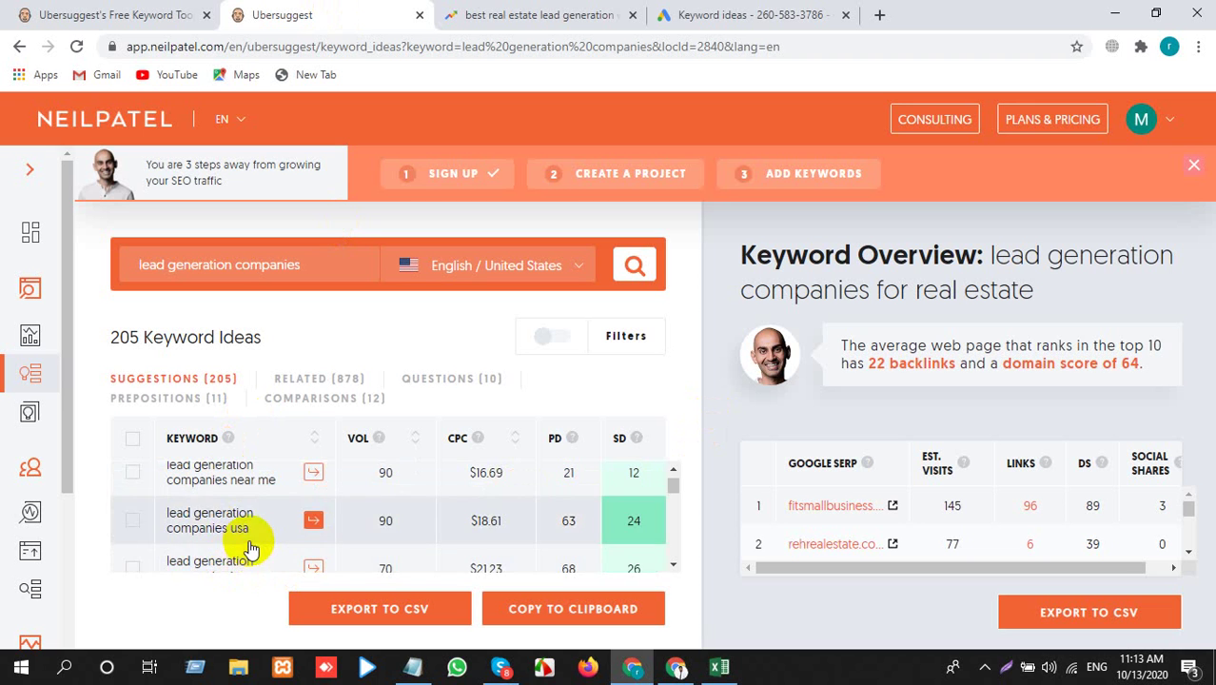
scroll(252, 544, "up", 5)
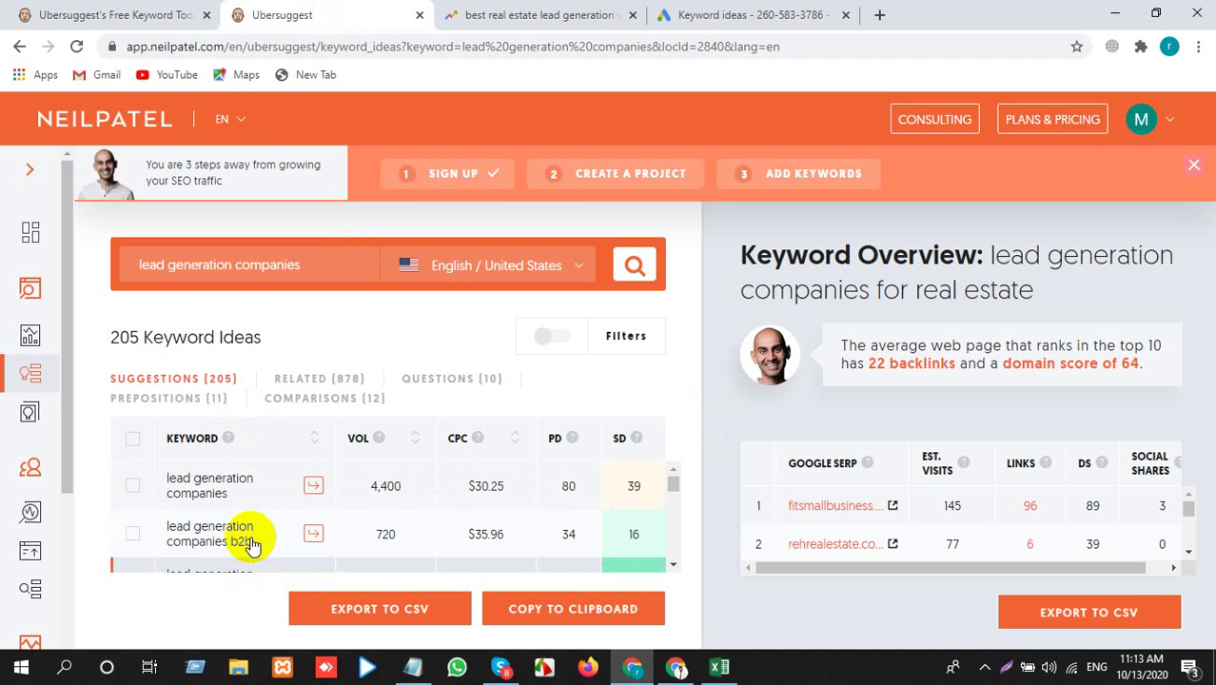
scroll(257, 542, "down", 2)
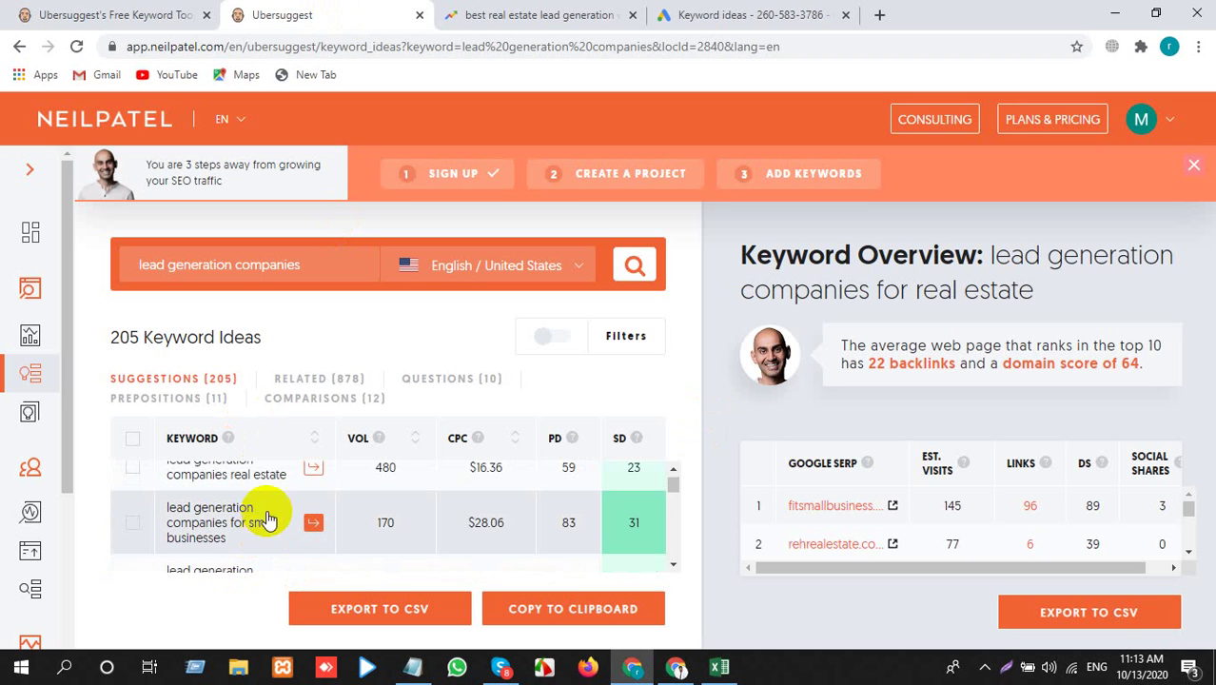
scroll(264, 514, "up", 2)
Copy "lead generation companies real estate" from the Ubersuggest suggestions and check its trend in Google Trends
left_click_drag(169, 551, 271, 549)
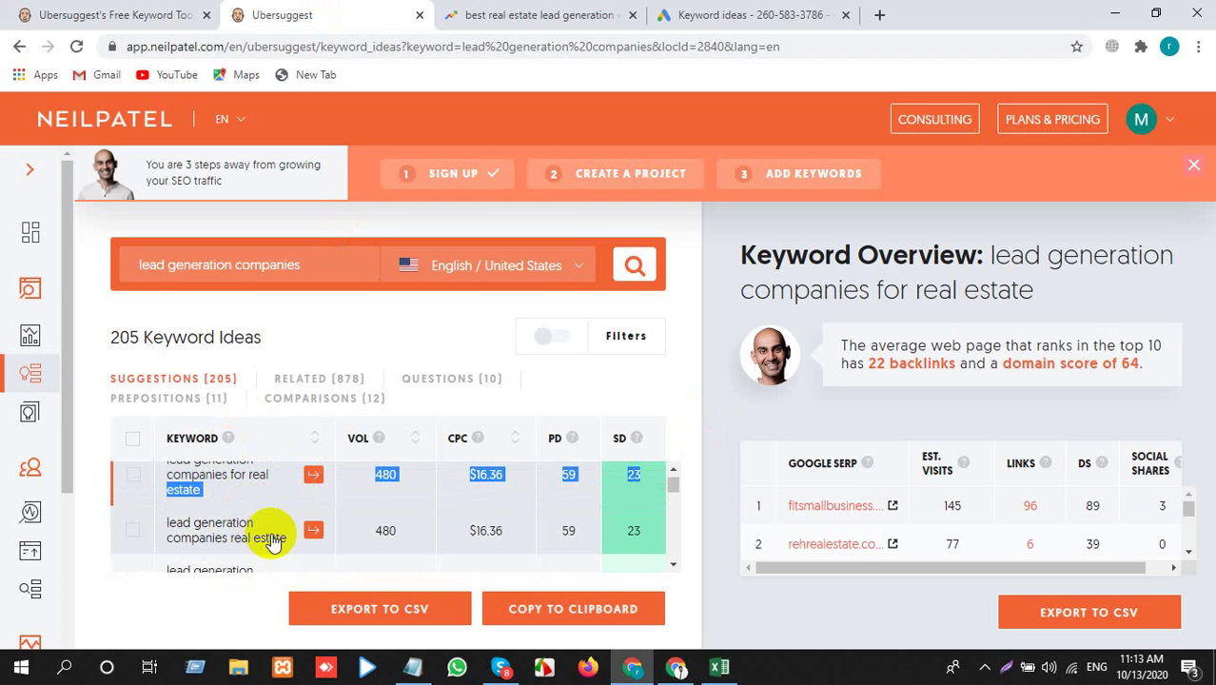
left_click_drag(289, 549, 168, 524)
left_click(163, 521)
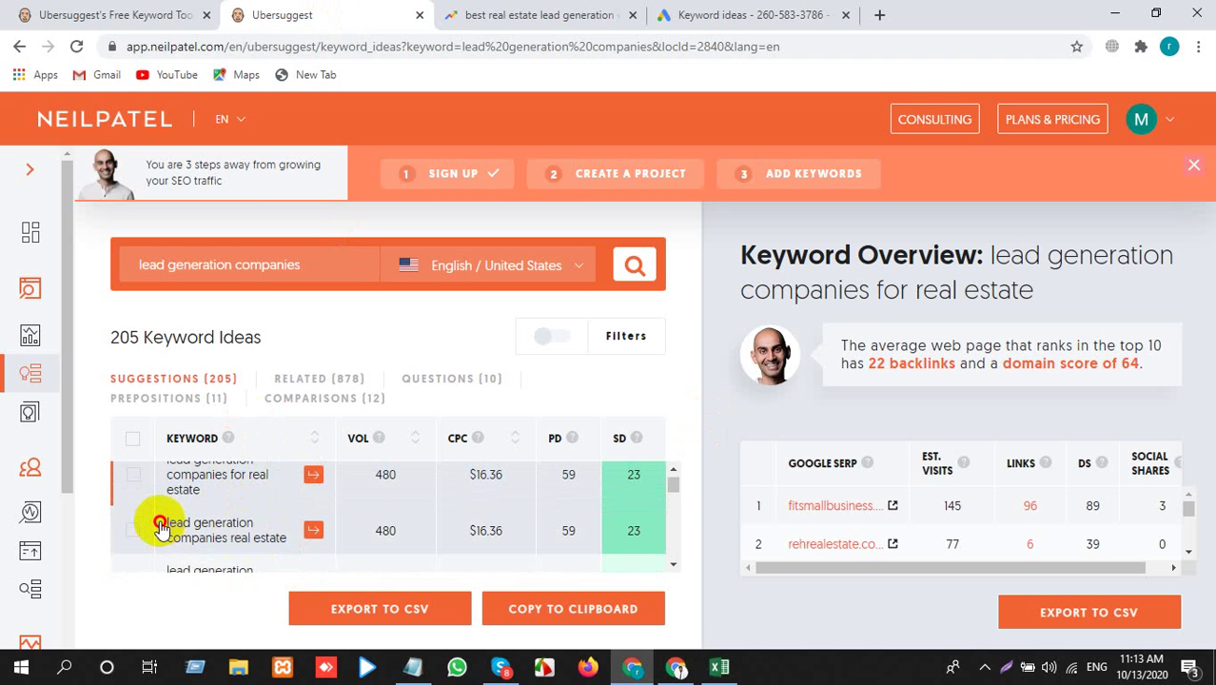
triple_click(163, 522)
left_click(167, 526)
triple_click(166, 526)
key("ctrl+c")
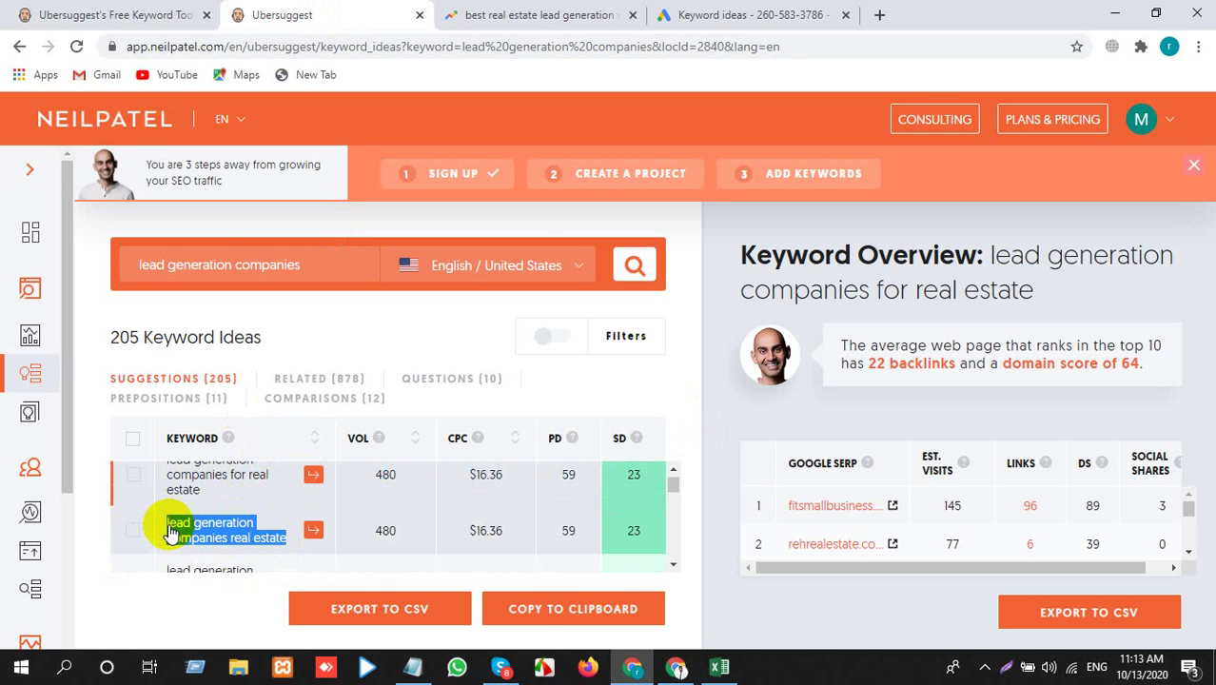
left_click(528, 15)
left_click(254, 200)
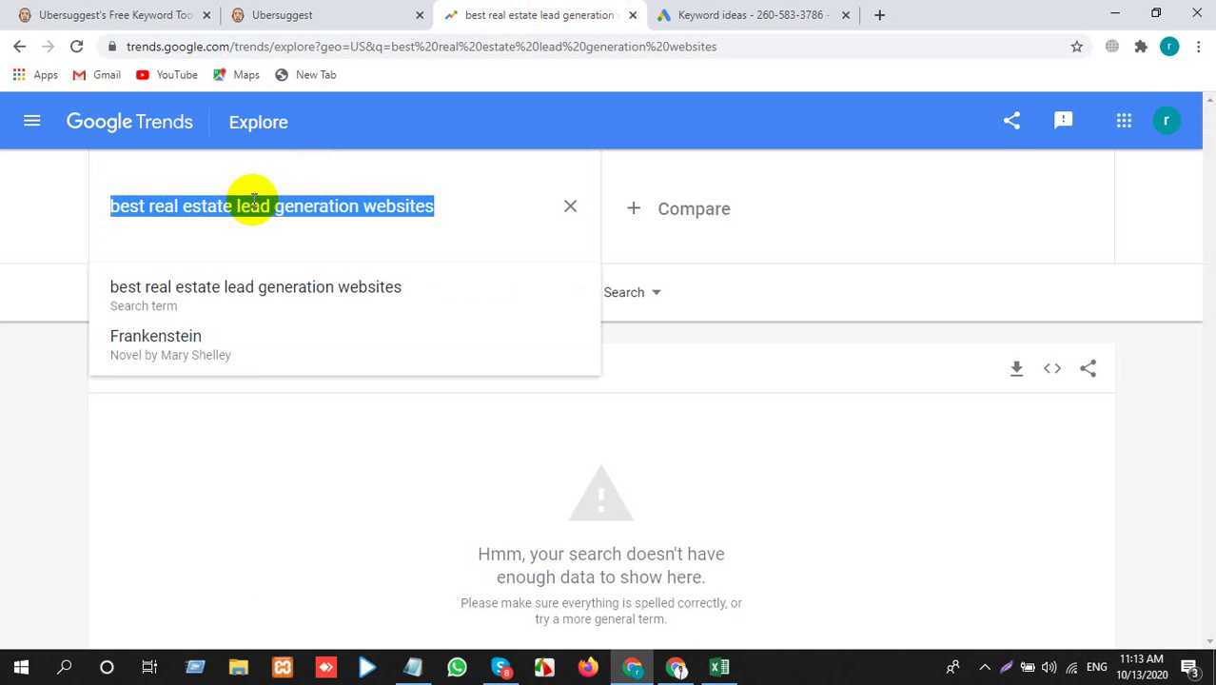
key("ctrl+v")
key("Return")
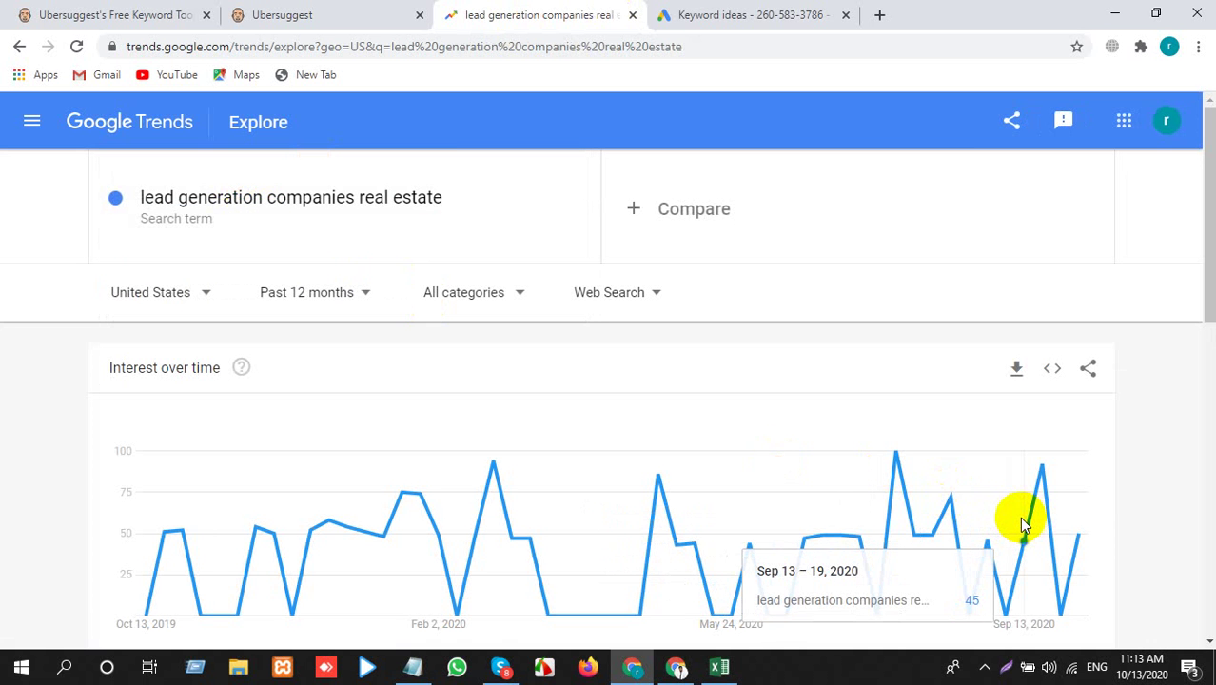
Search Google Ads Keyword plan for the copied "lead generation companies real estate", replacing the previous keyword
key("alt+Tab")
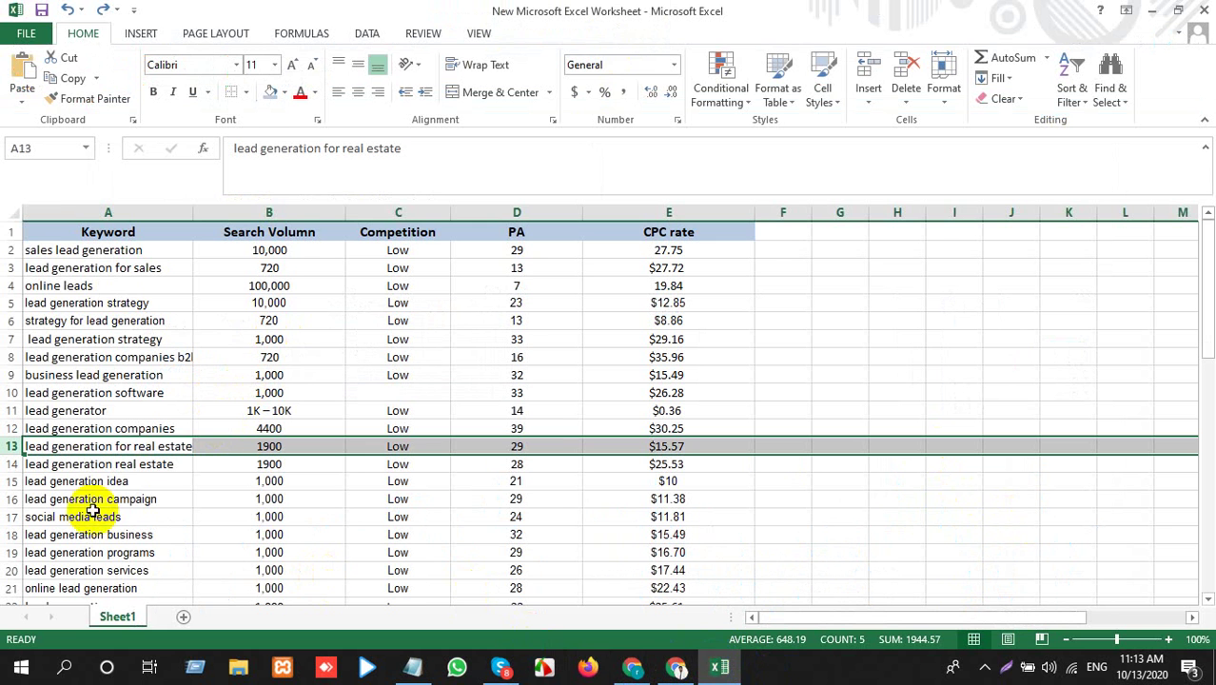
key("alt+Tab")
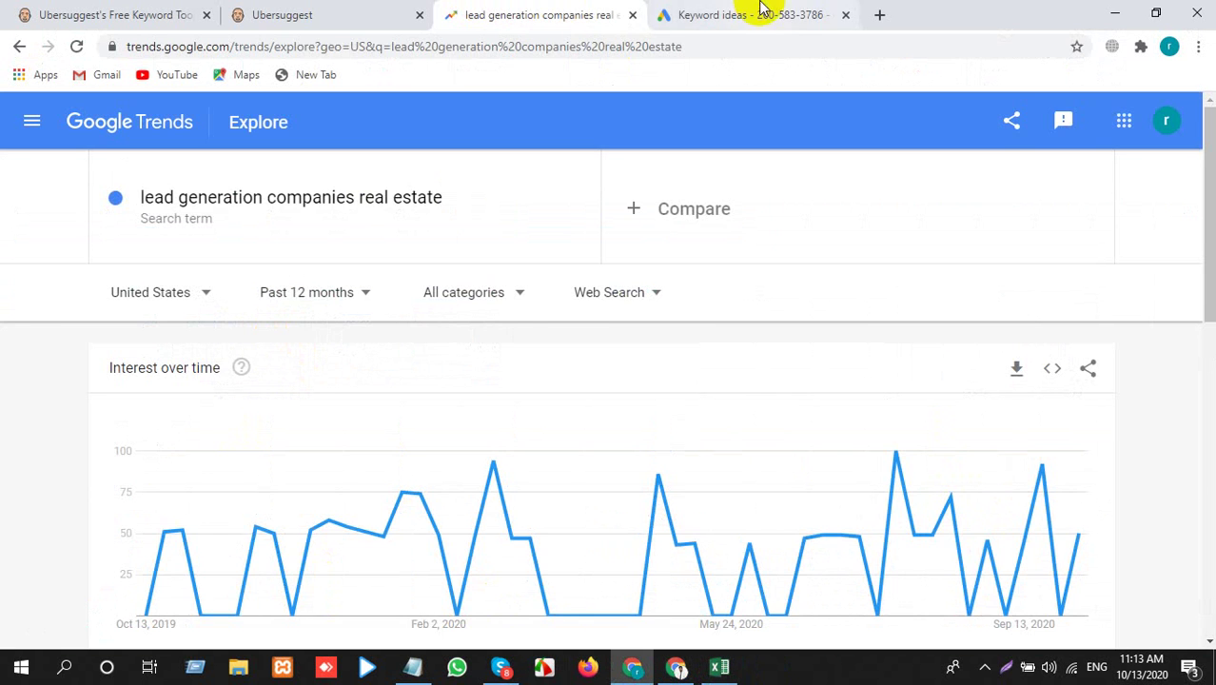
left_click(321, 12)
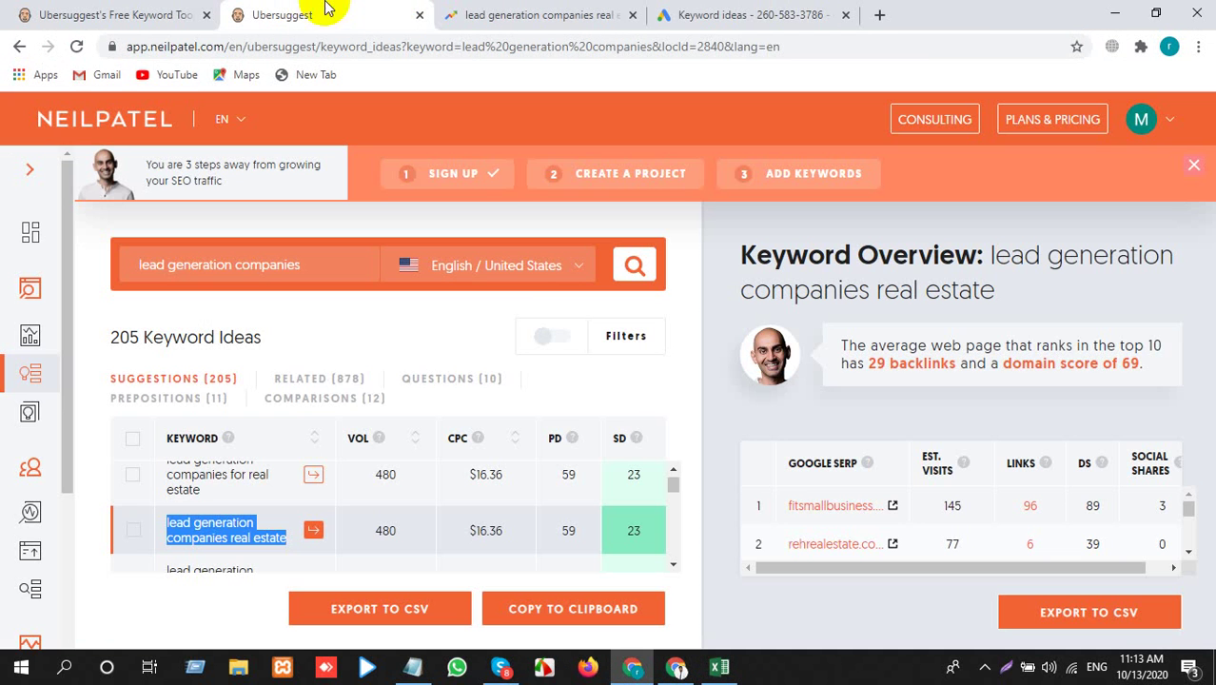
left_click(744, 19)
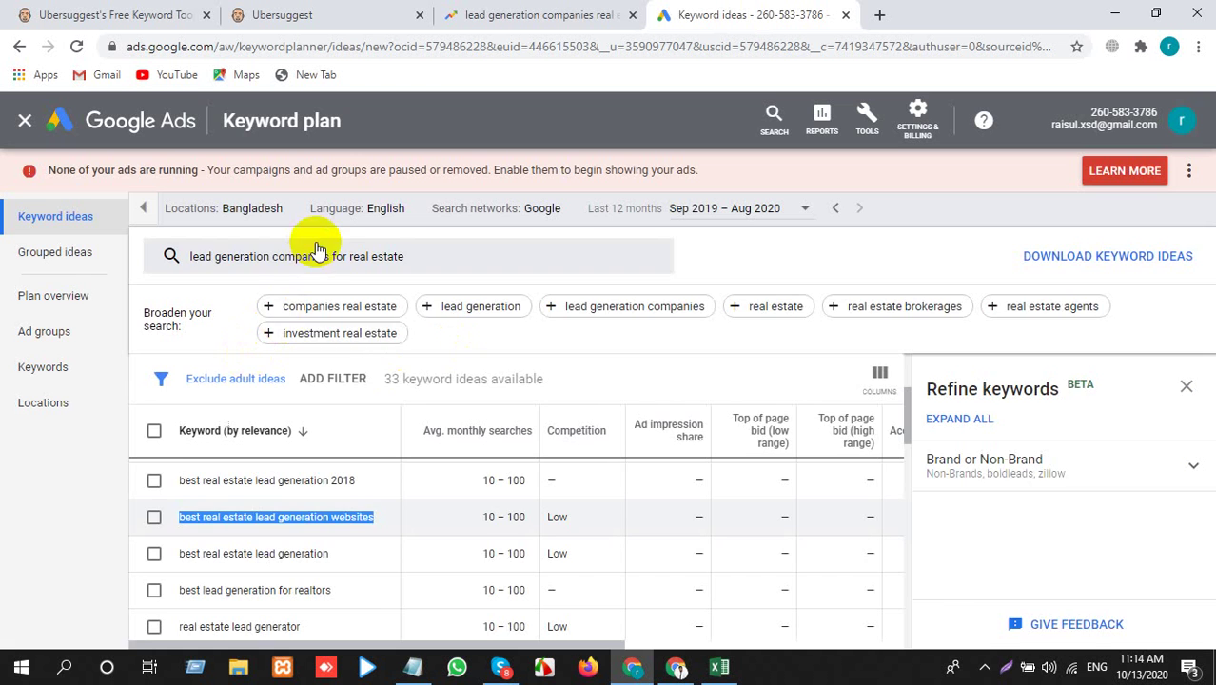
left_click(313, 258)
left_click(374, 345)
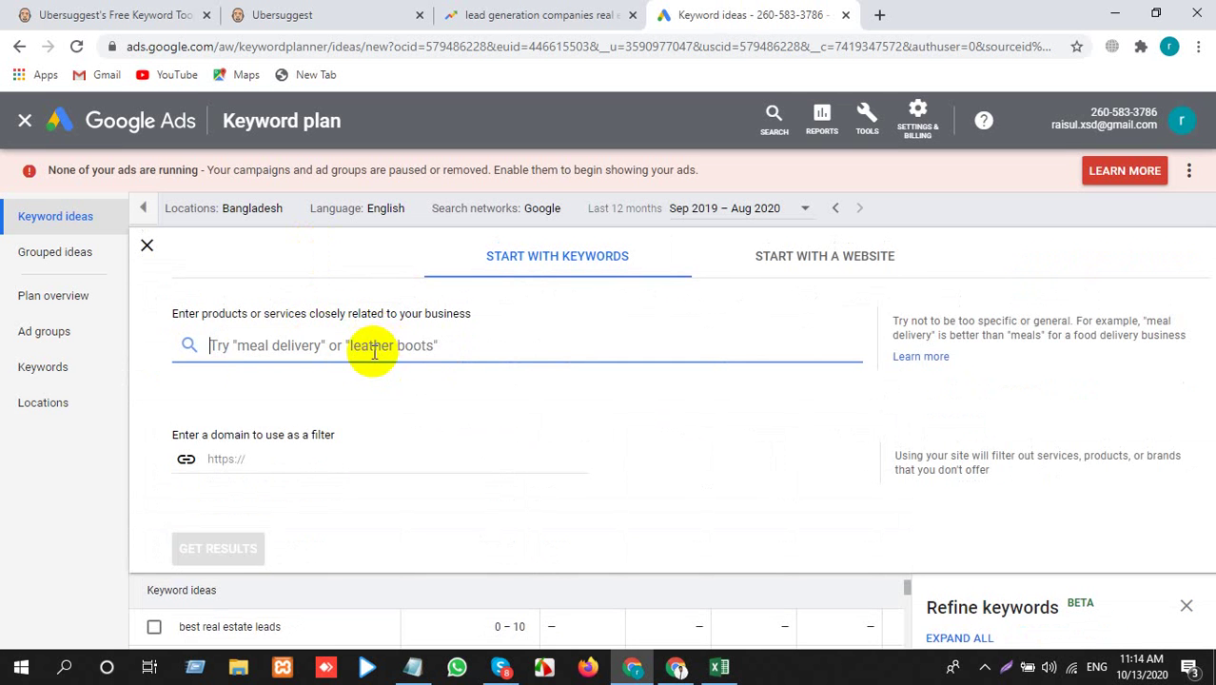
key("ctrl+v")
left_click(211, 548)
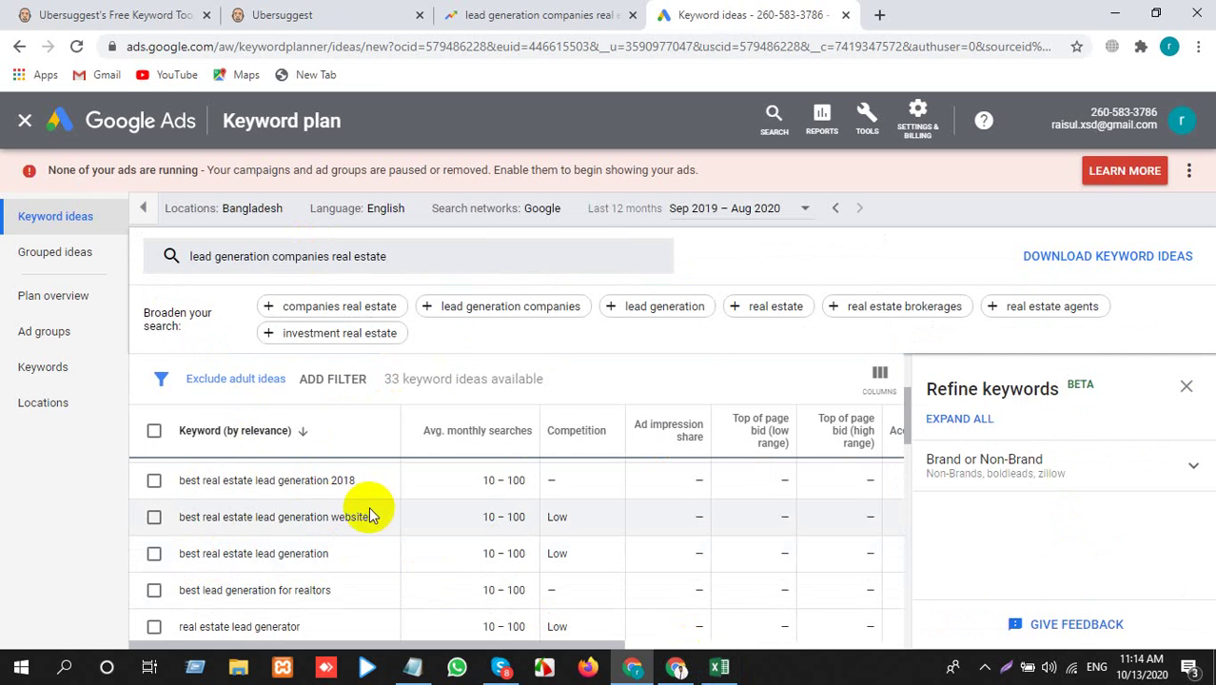
Insert a new row above "lead generation for real estate" in the Excel sheet and paste "lead generation companies real estate" into A13
left_click(719, 666)
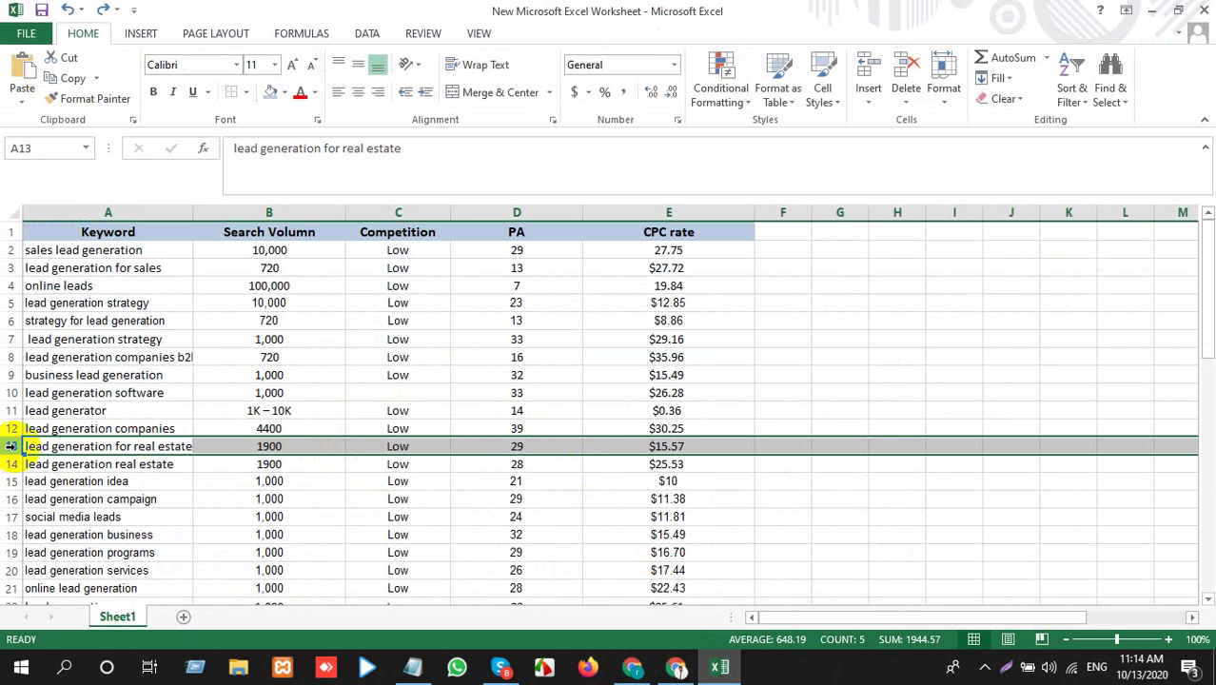
key("alt+Tab")
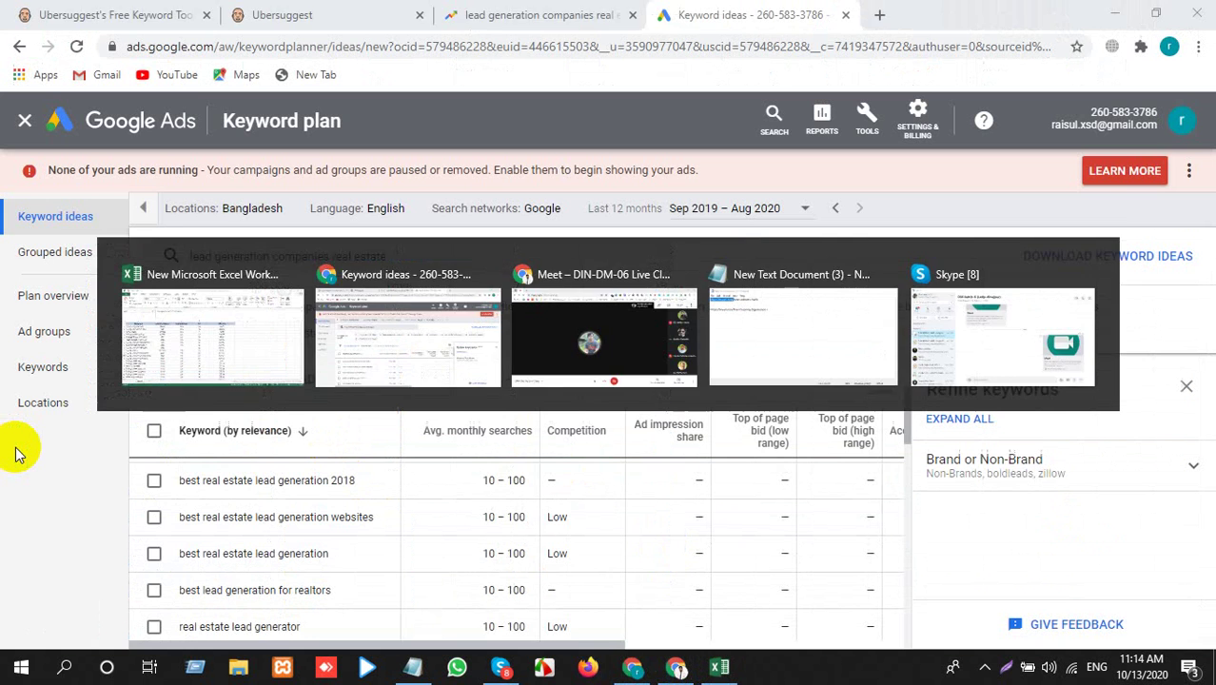
left_click(521, 10)
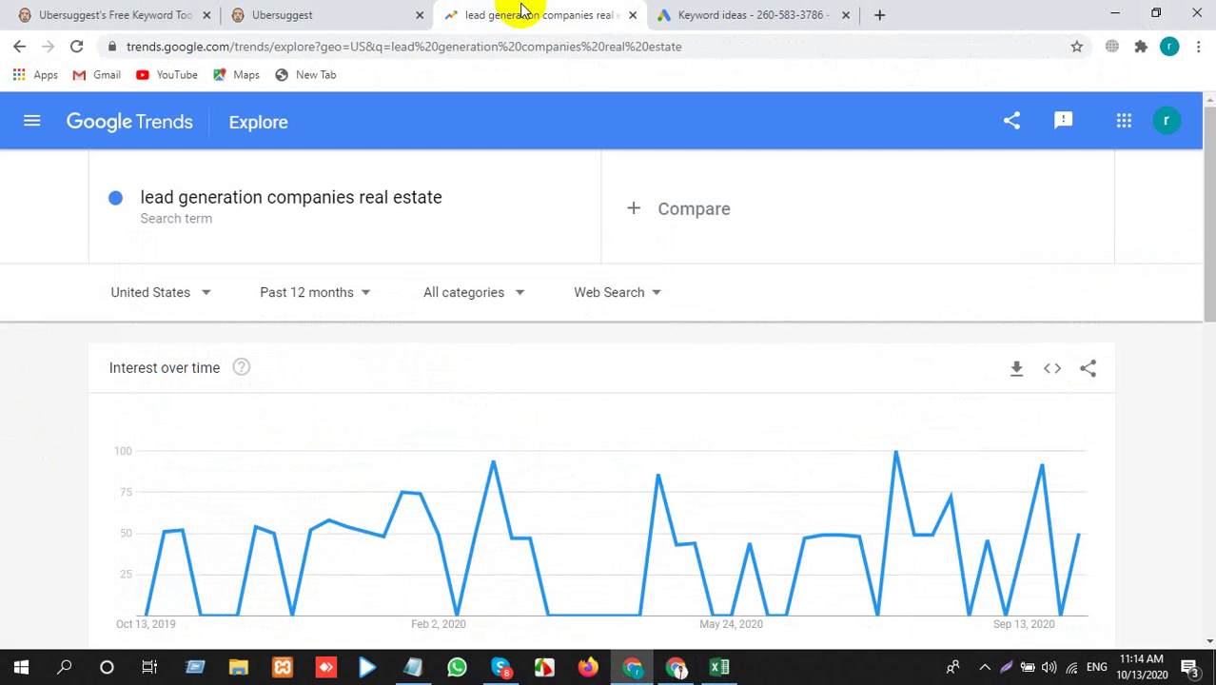
key("alt+Tab")
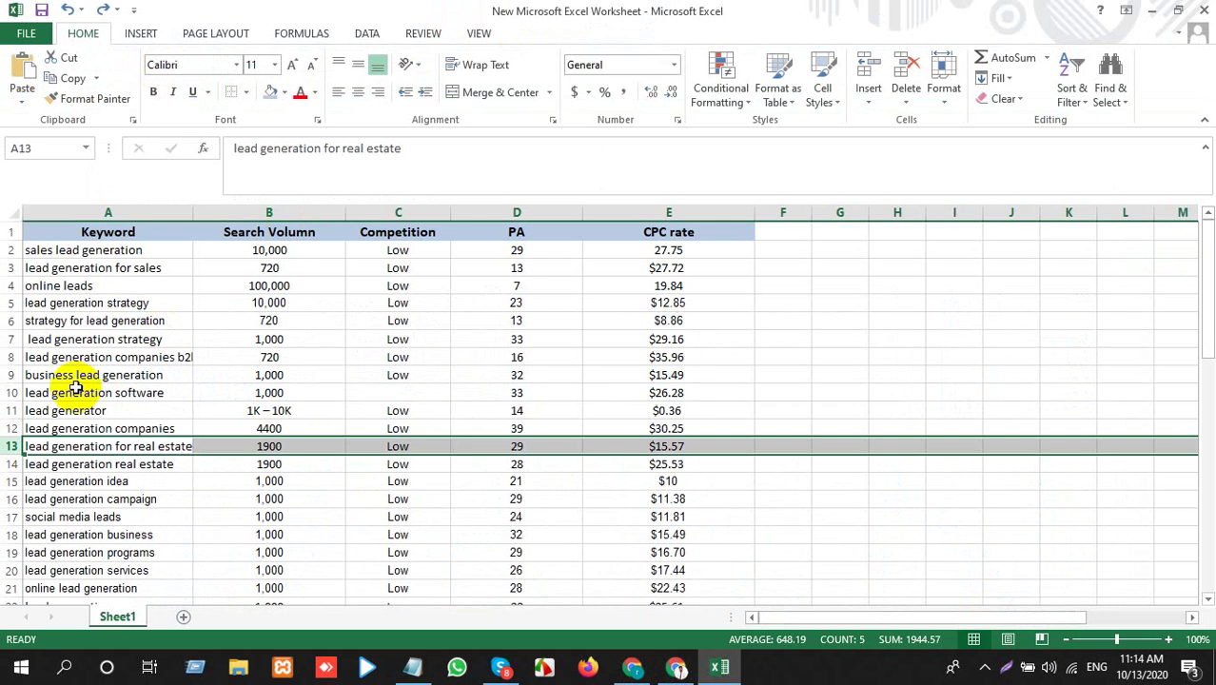
right_click(10, 446)
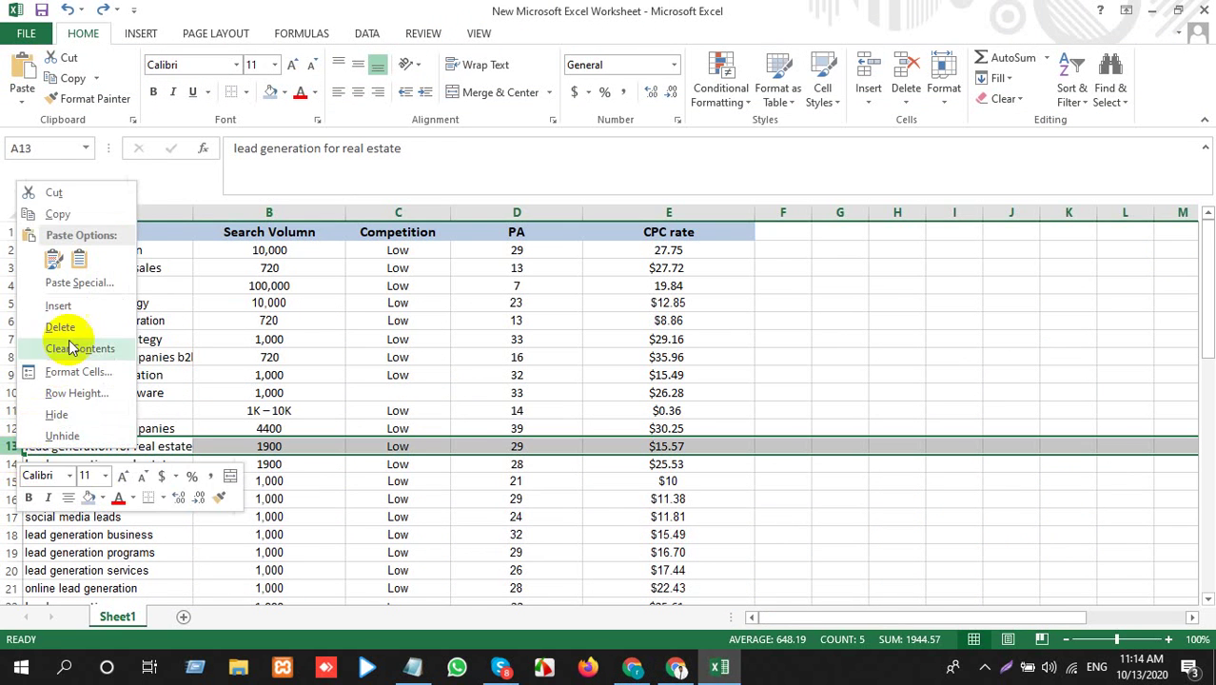
left_click(62, 304)
left_click(114, 444)
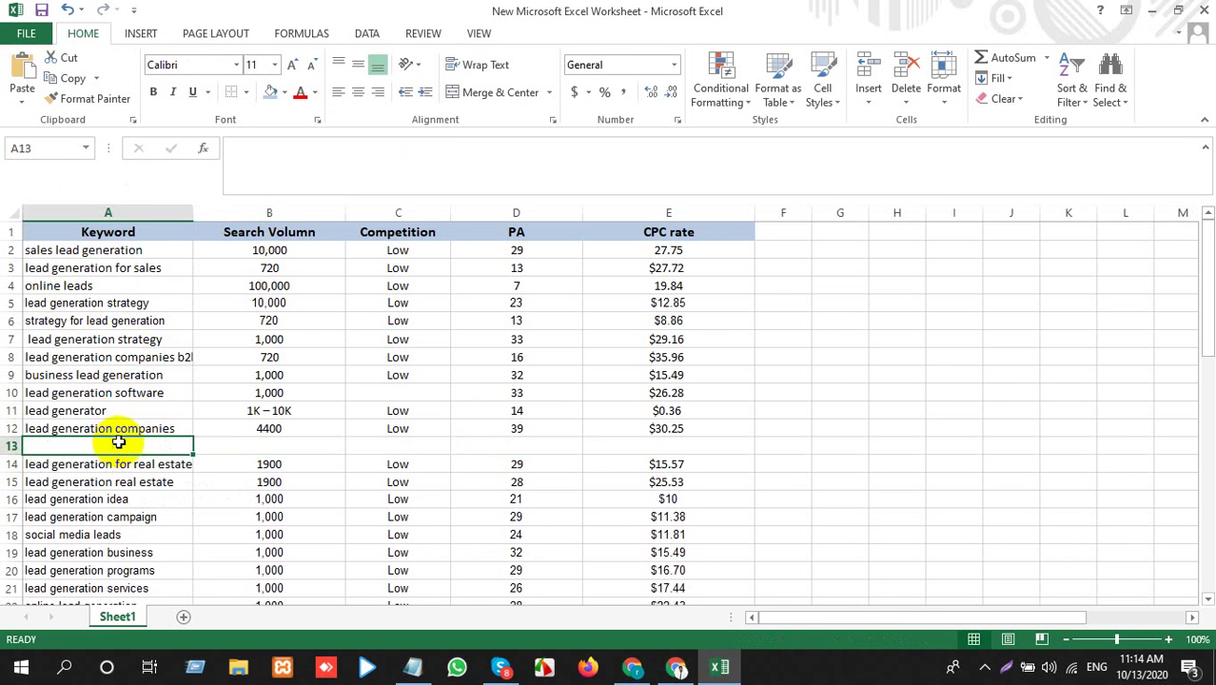
key("ctrl+v")
left_click(229, 466)
left_click(169, 487)
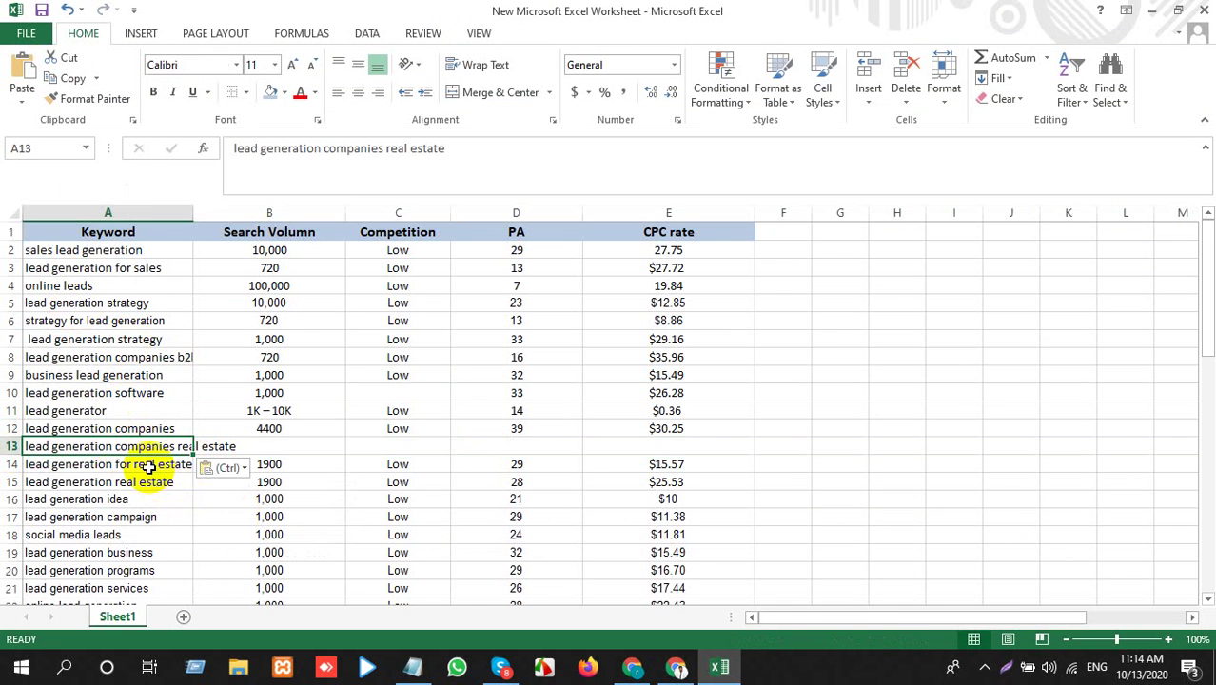
Copy "lead generation for real estate" from A14 and check its trend in Google Trends
left_click(149, 467)
key("ctrl+c")
key("alt+Tab")
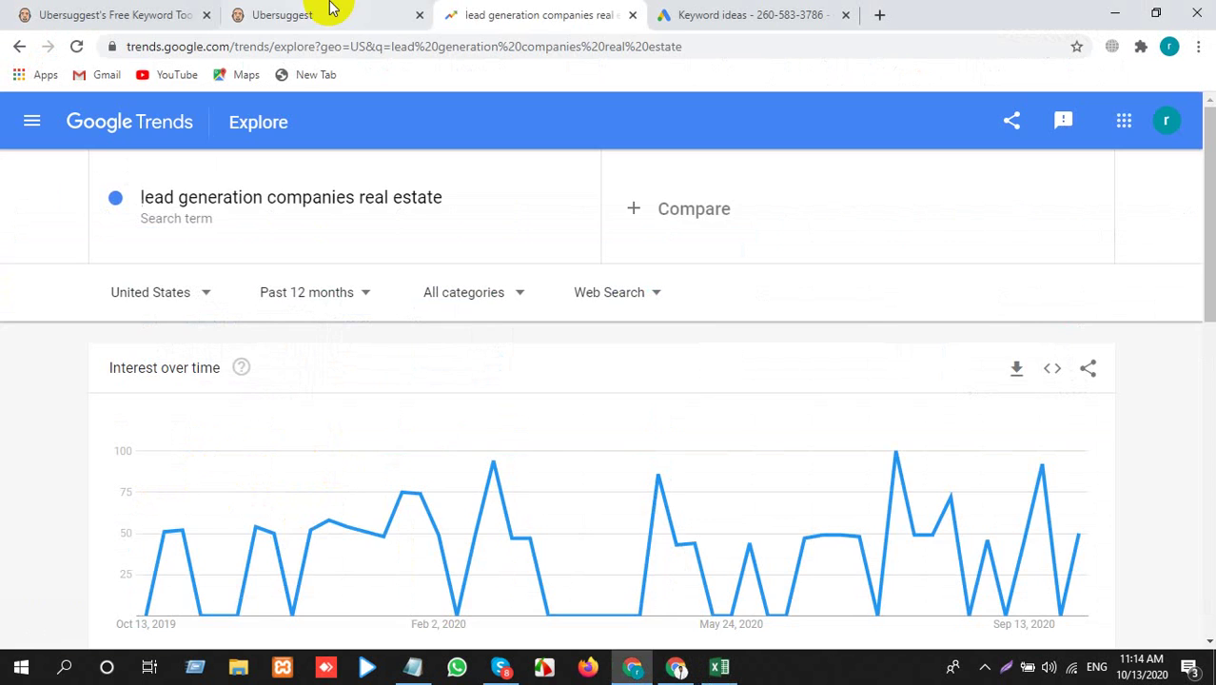
left_click(332, 8)
left_click(533, 14)
left_click(251, 202)
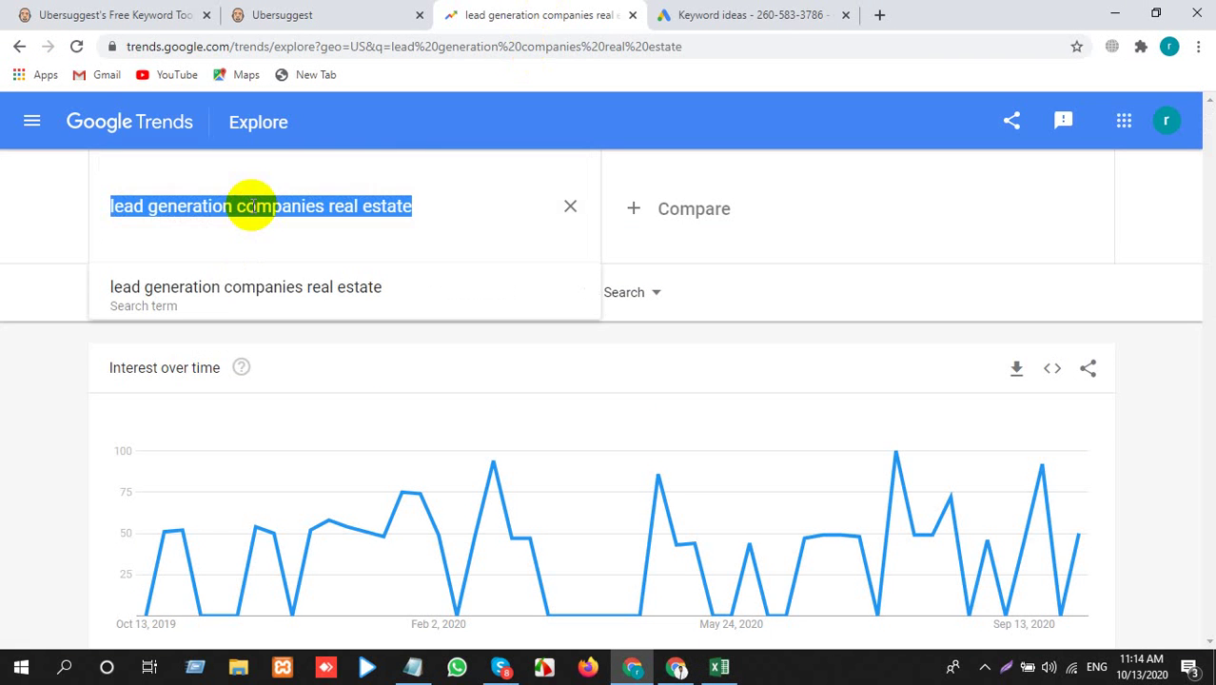
key("ctrl+v")
key("Return")
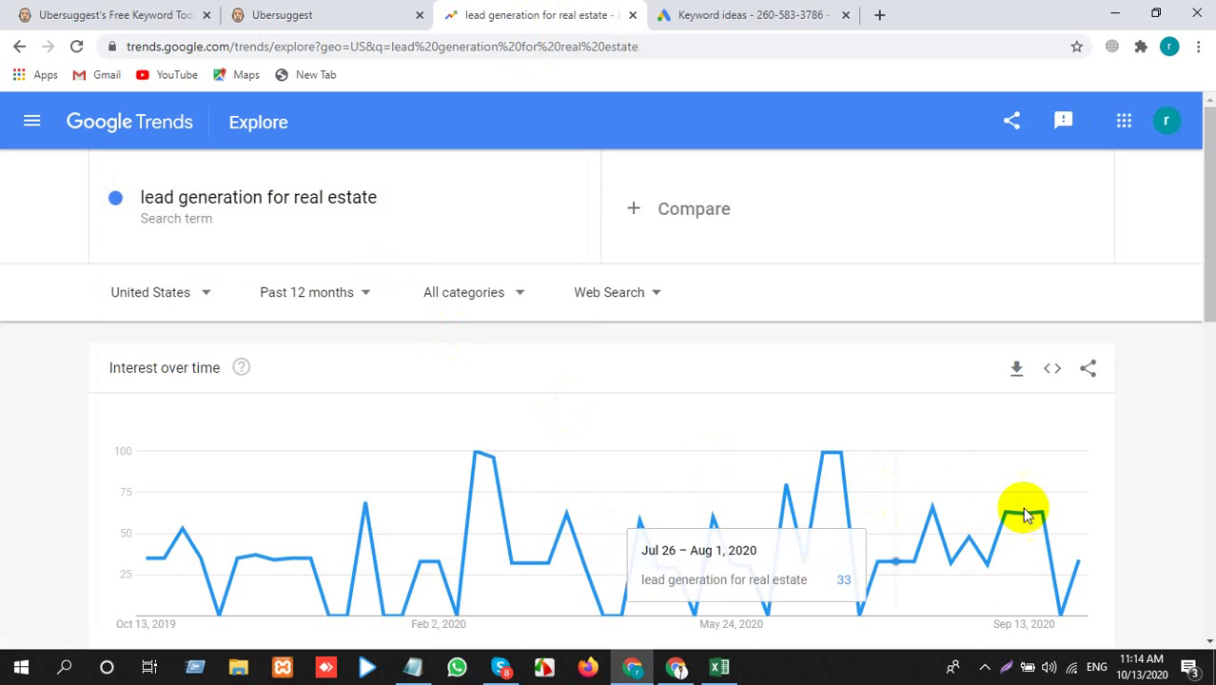
left_click(350, 193)
Copy "lead generation companies real estate" from A13 in Excel and recheck its trend in Google Trends
key("alt+Tab")
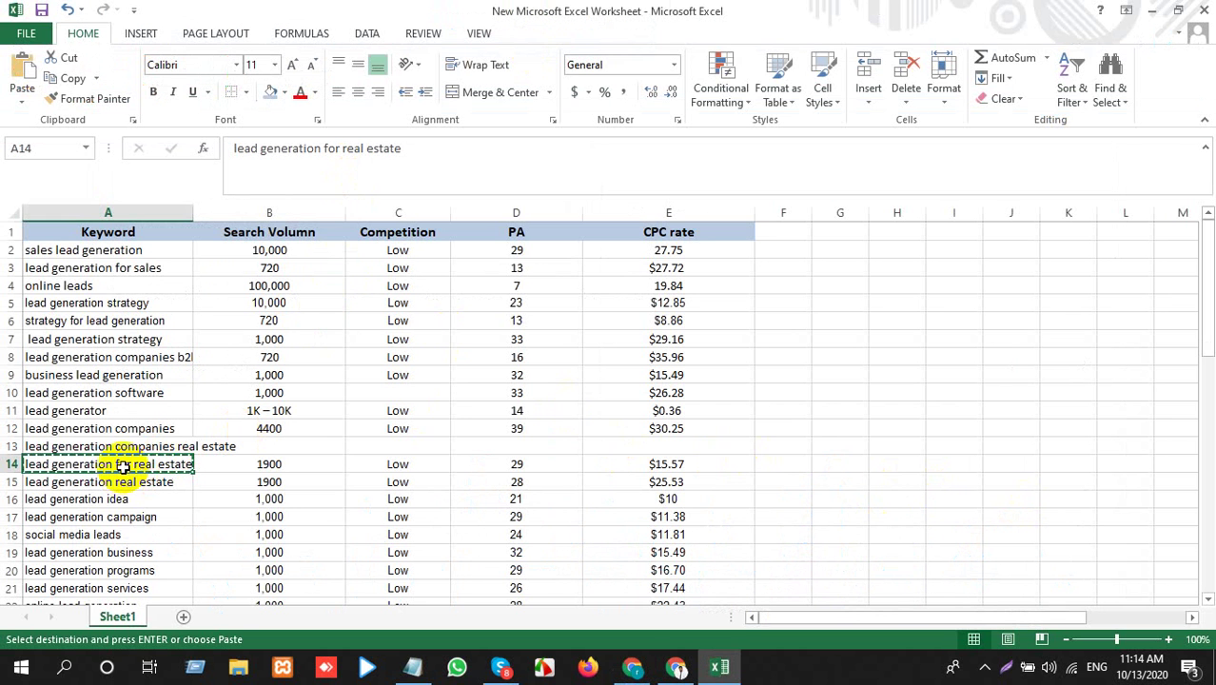
left_click(128, 446)
key("alt+Tab")
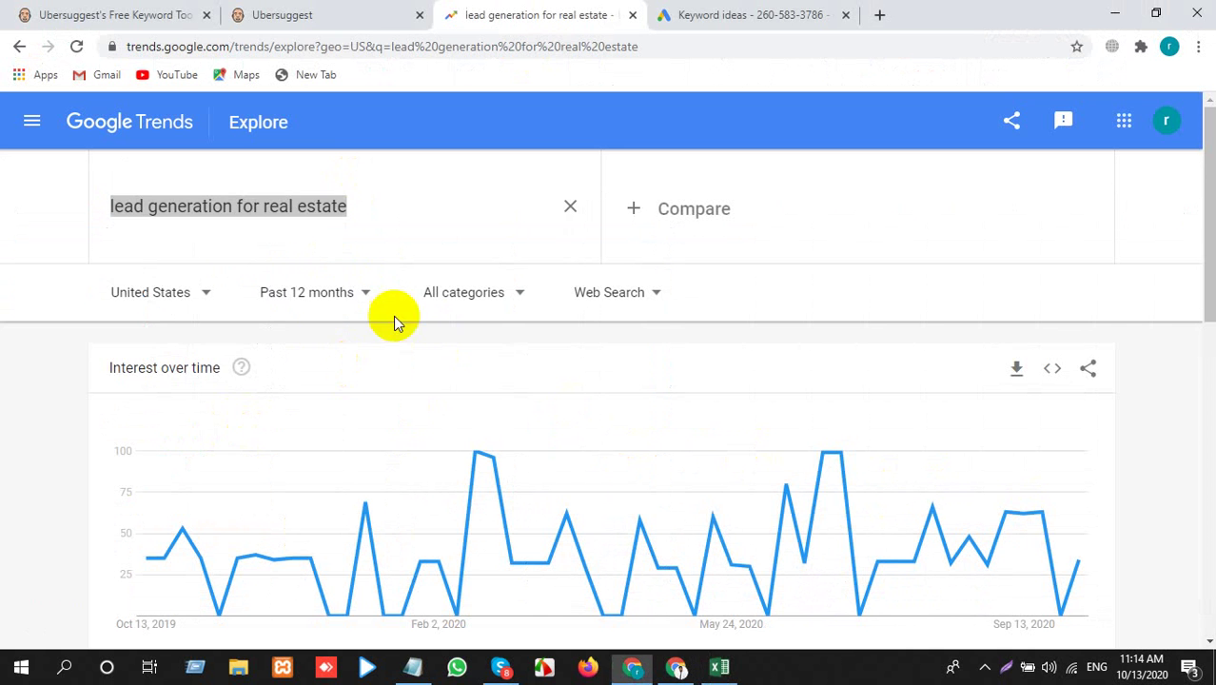
left_click(573, 205)
key("ctrl+v")
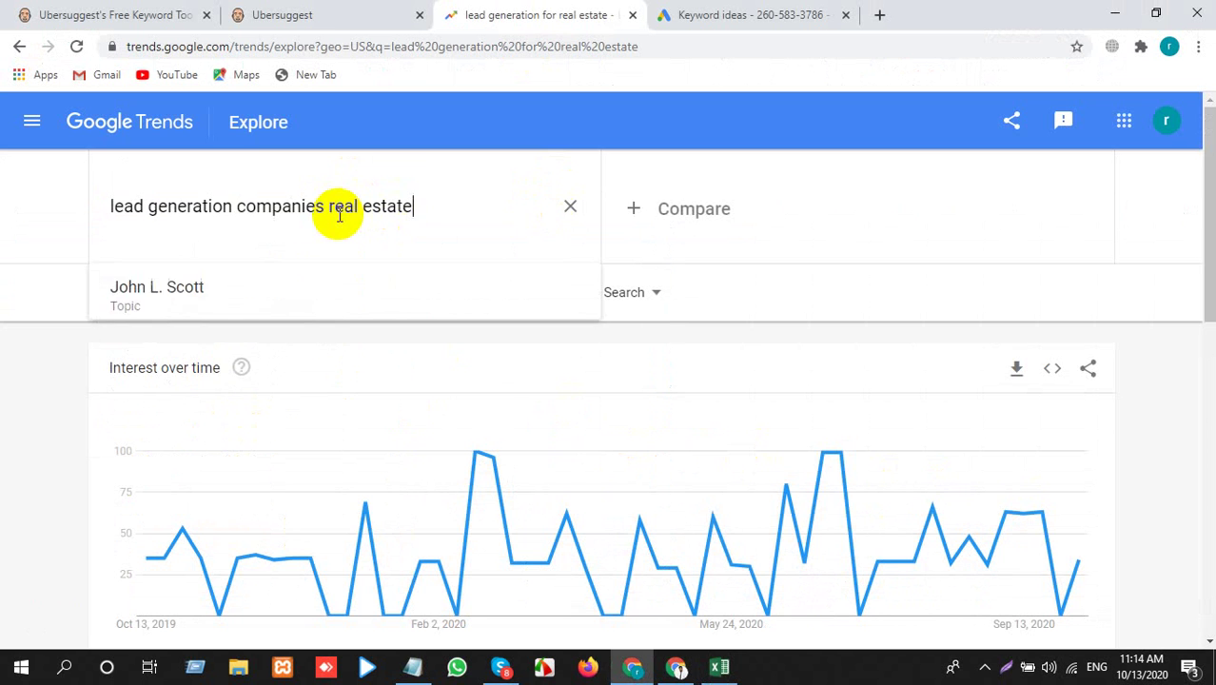
key("Return")
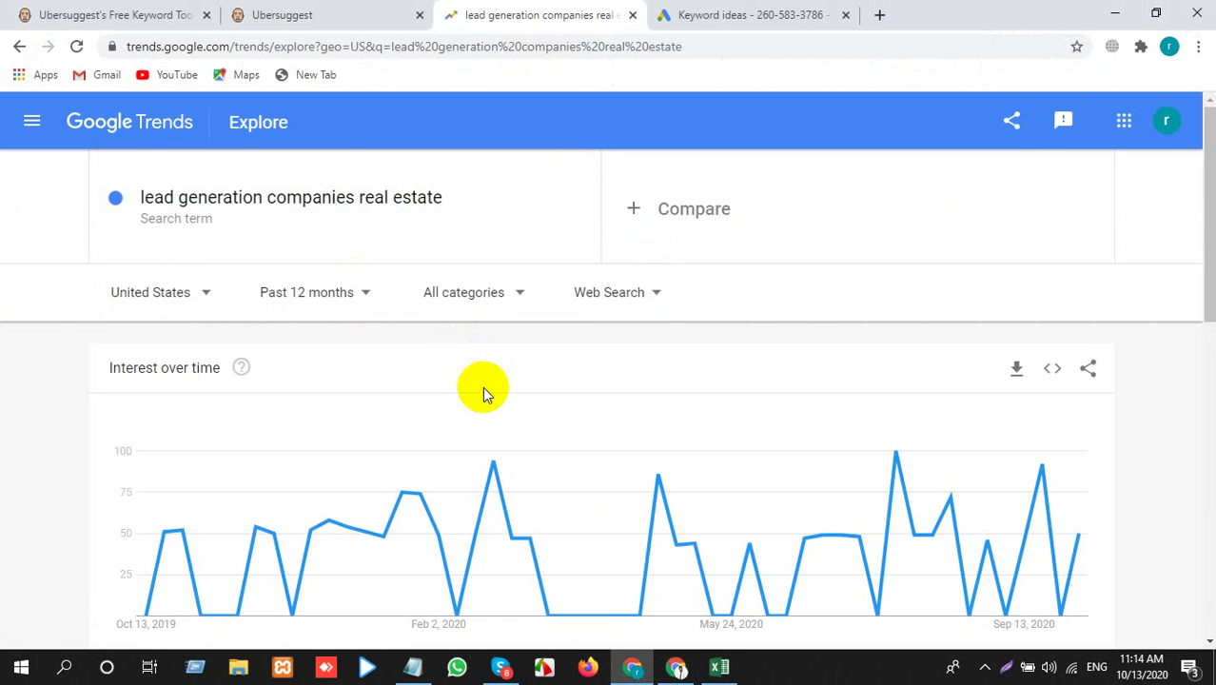
Copy the volume 480 of "lead generation companies real estate" from Ubersuggest and paste it into D13 of the Excel sheet
key("alt+Tab")
left_click(255, 448)
key("alt+Tab")
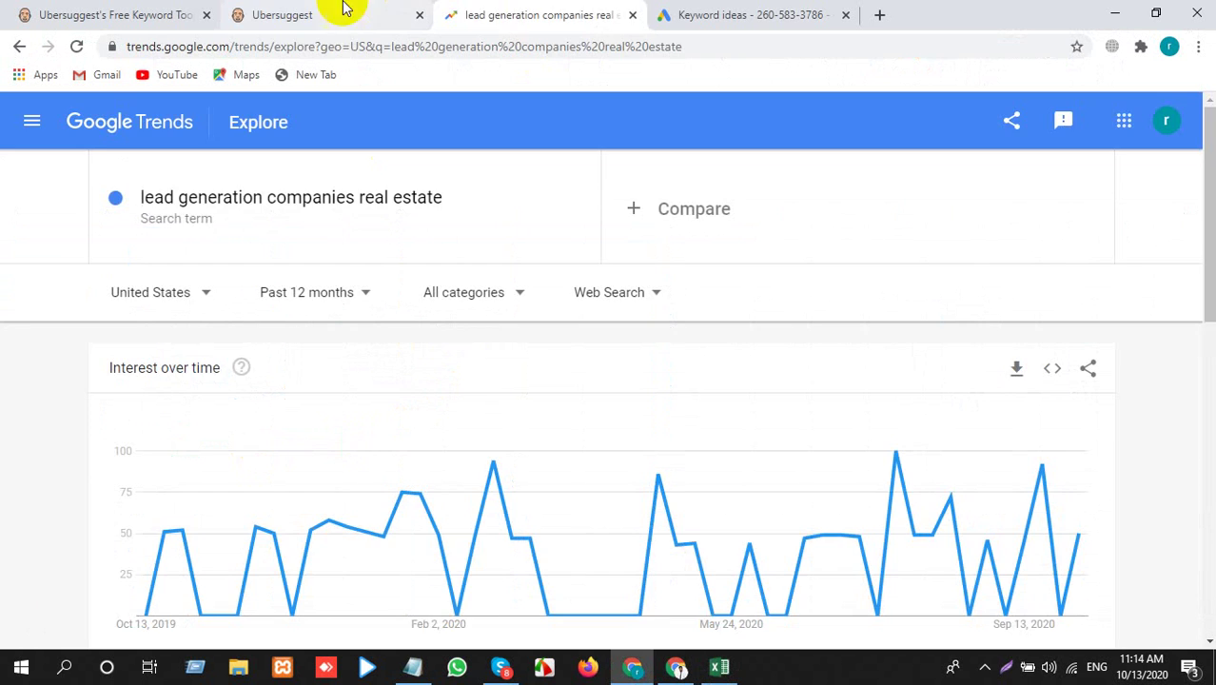
left_click(345, 12)
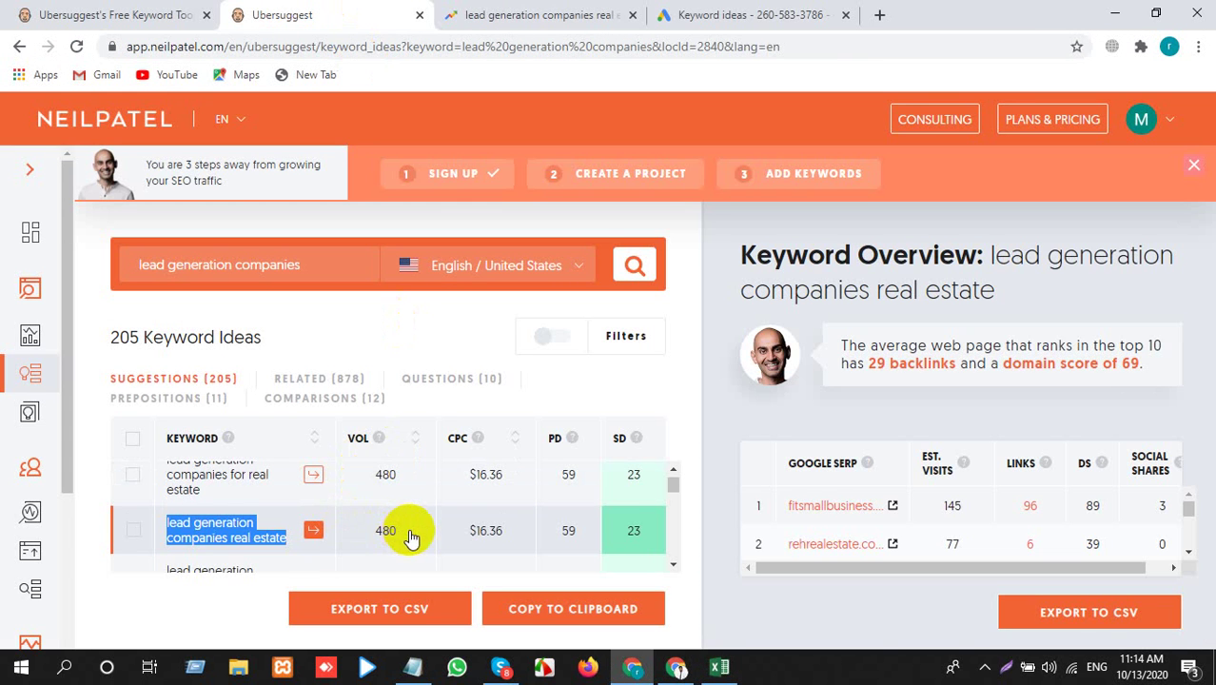
double_click(371, 532)
key("alt+Tab")
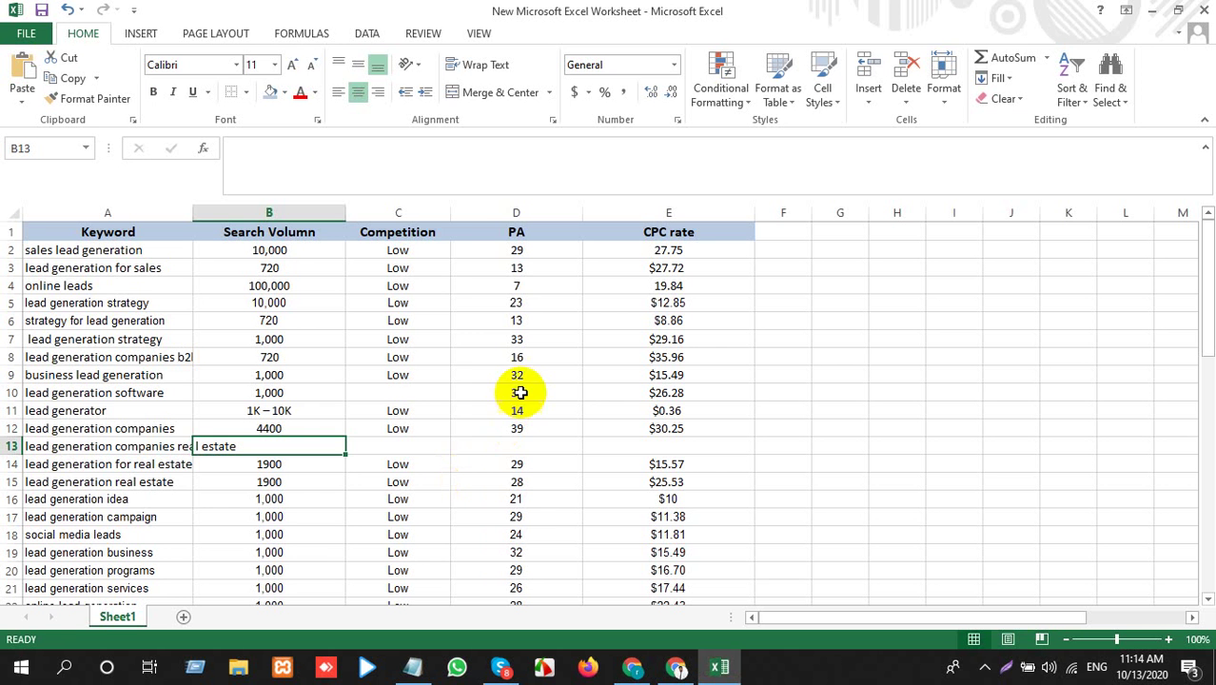
left_click(505, 447)
key("ctrl+v")
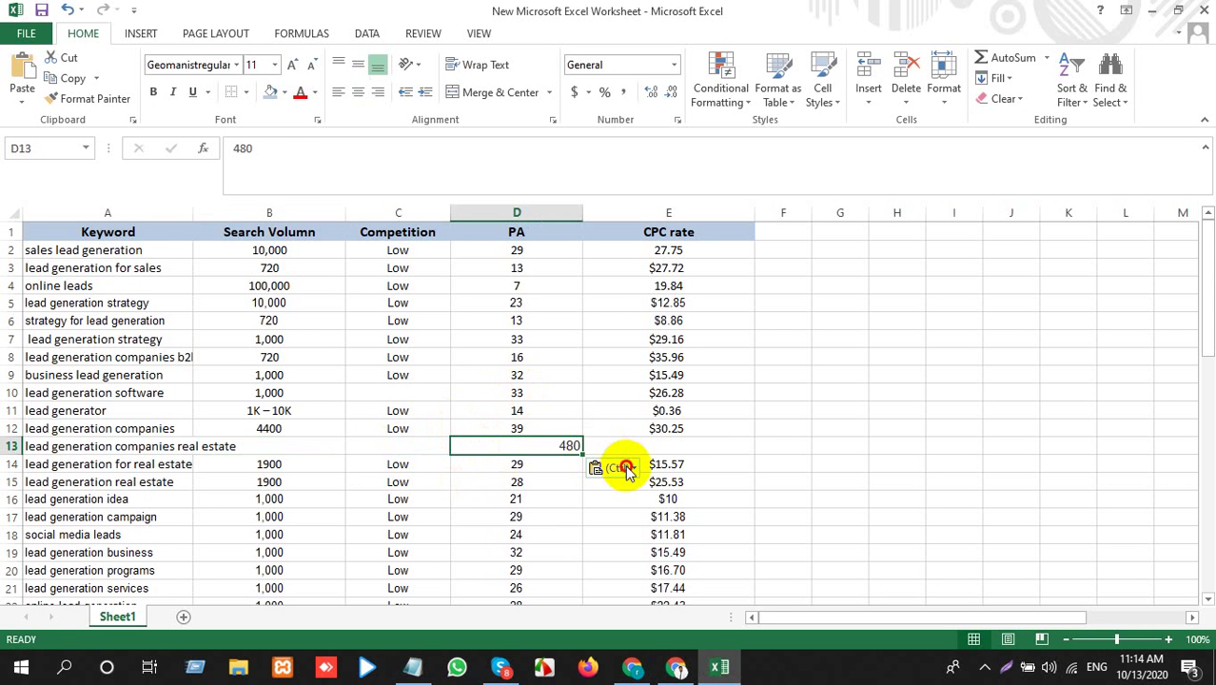
Copy the SD value 23 of "lead generation companies real estate" from Ubersuggest and return to the Excel sheet
key("alt+Tab")
double_click(630, 530)
key("ctrl+c")
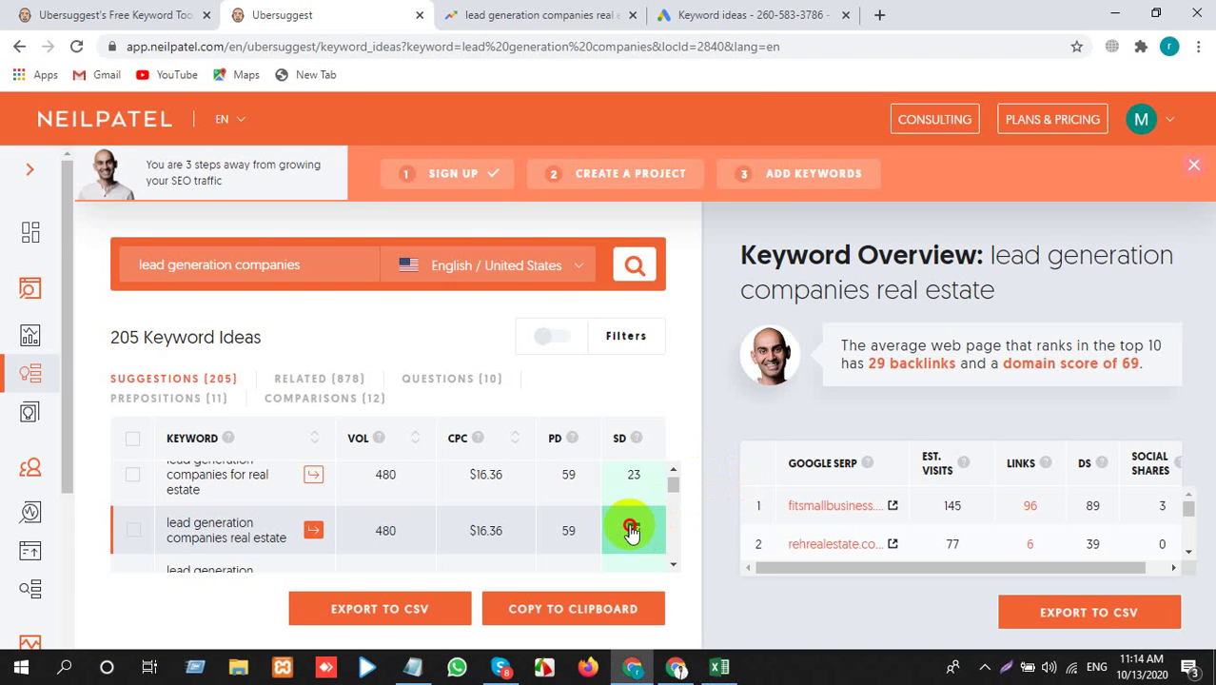
key("alt+Tab")
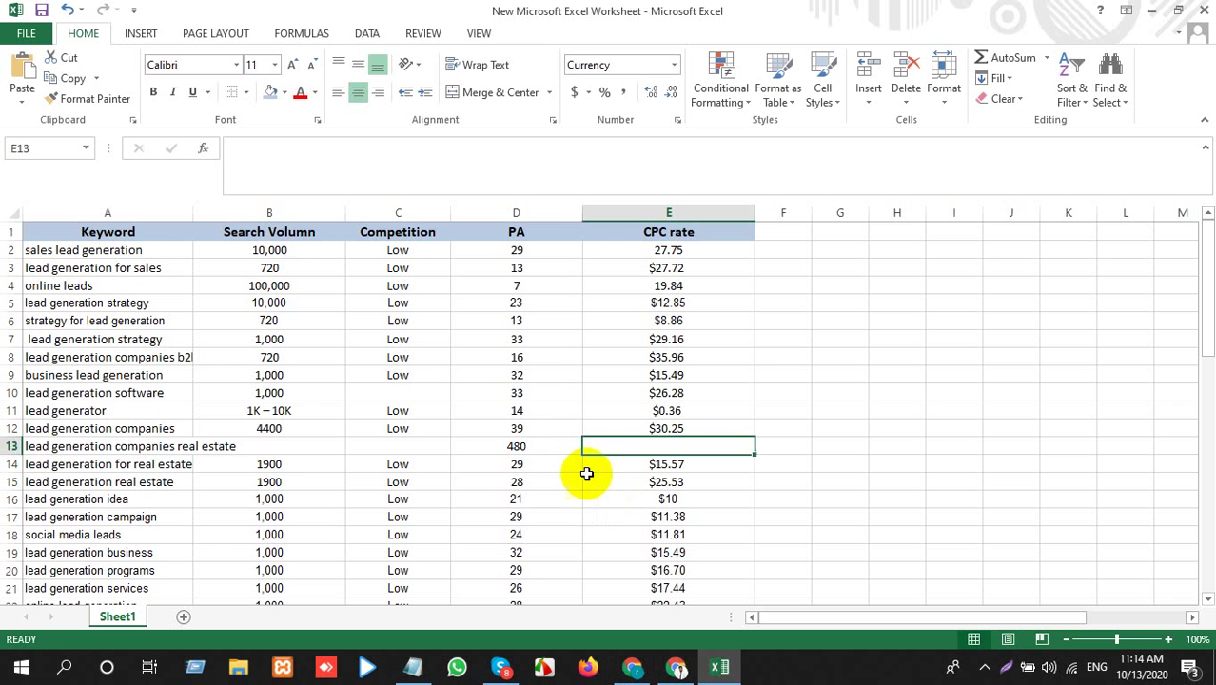
left_click(504, 448)
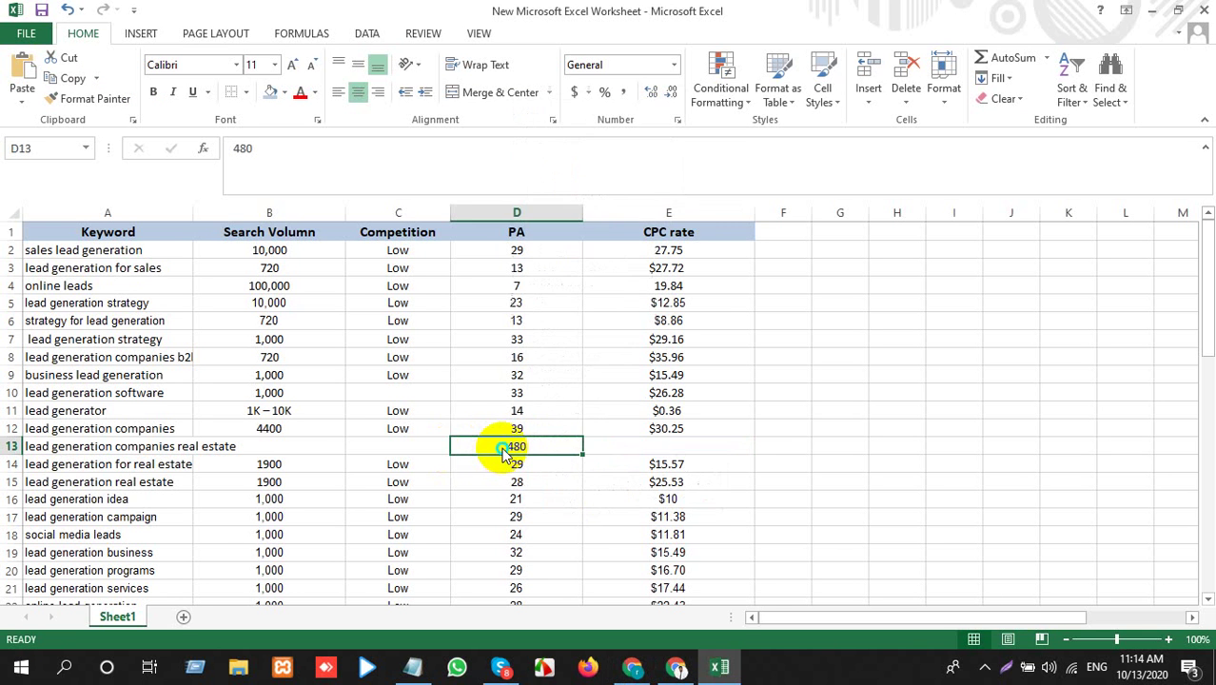
right_click(503, 452)
left_click(518, 348)
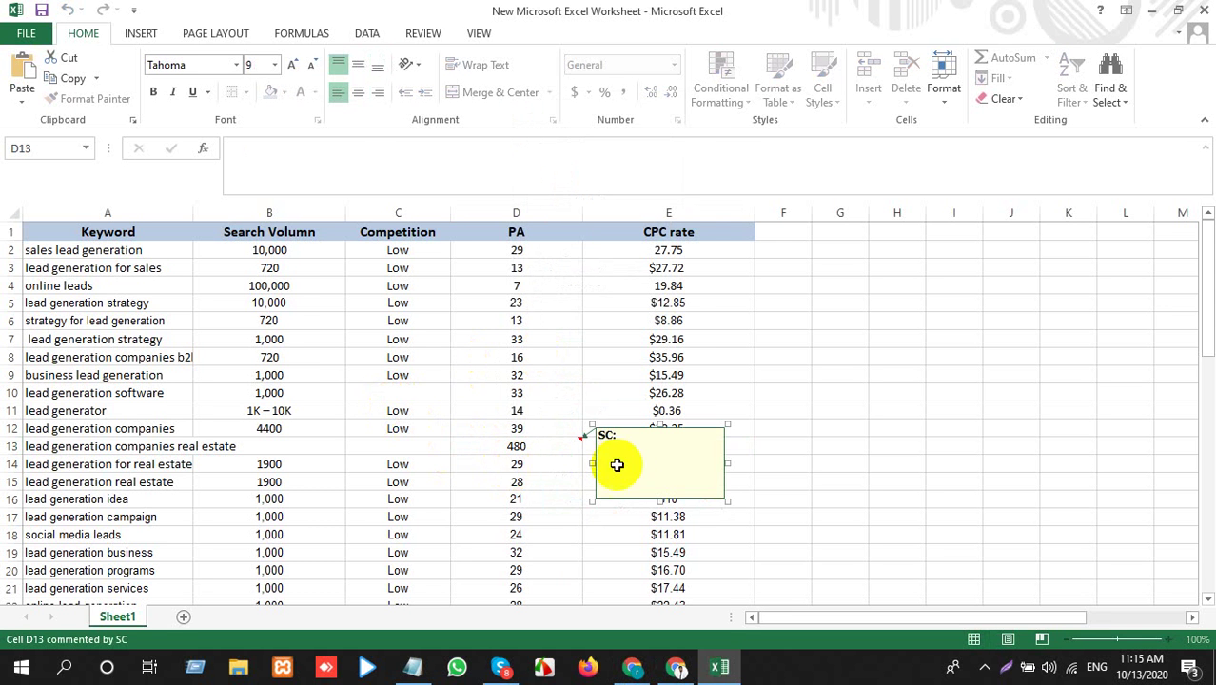
left_click(551, 462)
key("Up")
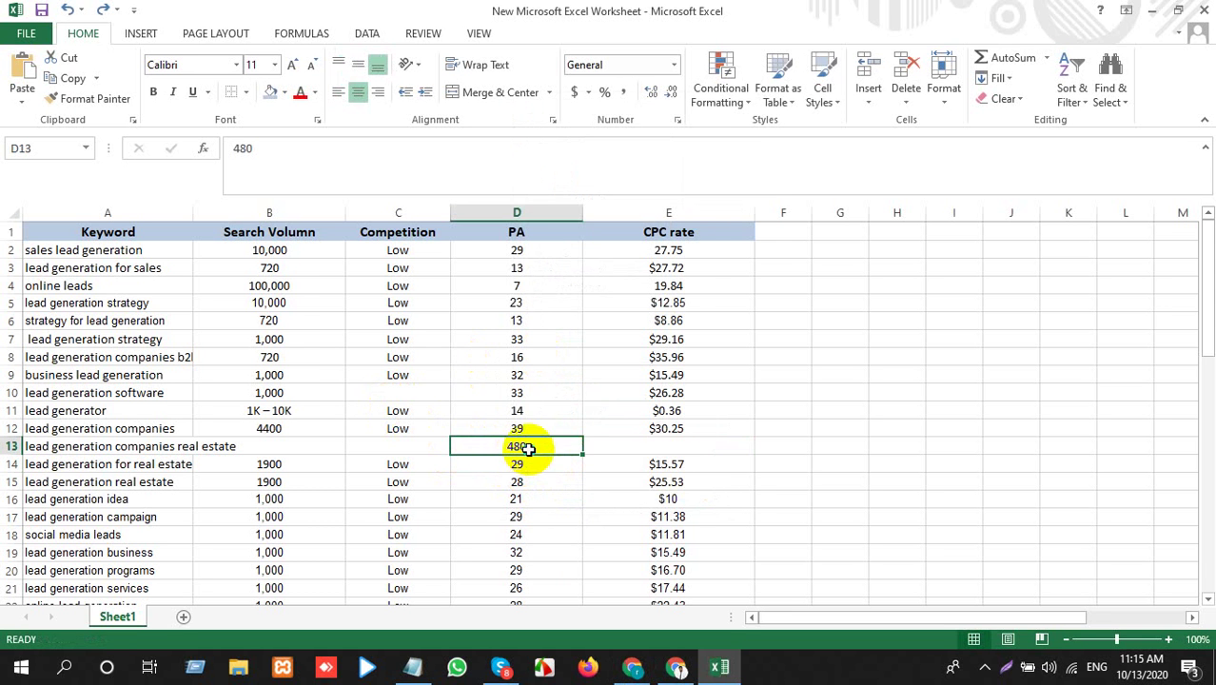
right_click(526, 448)
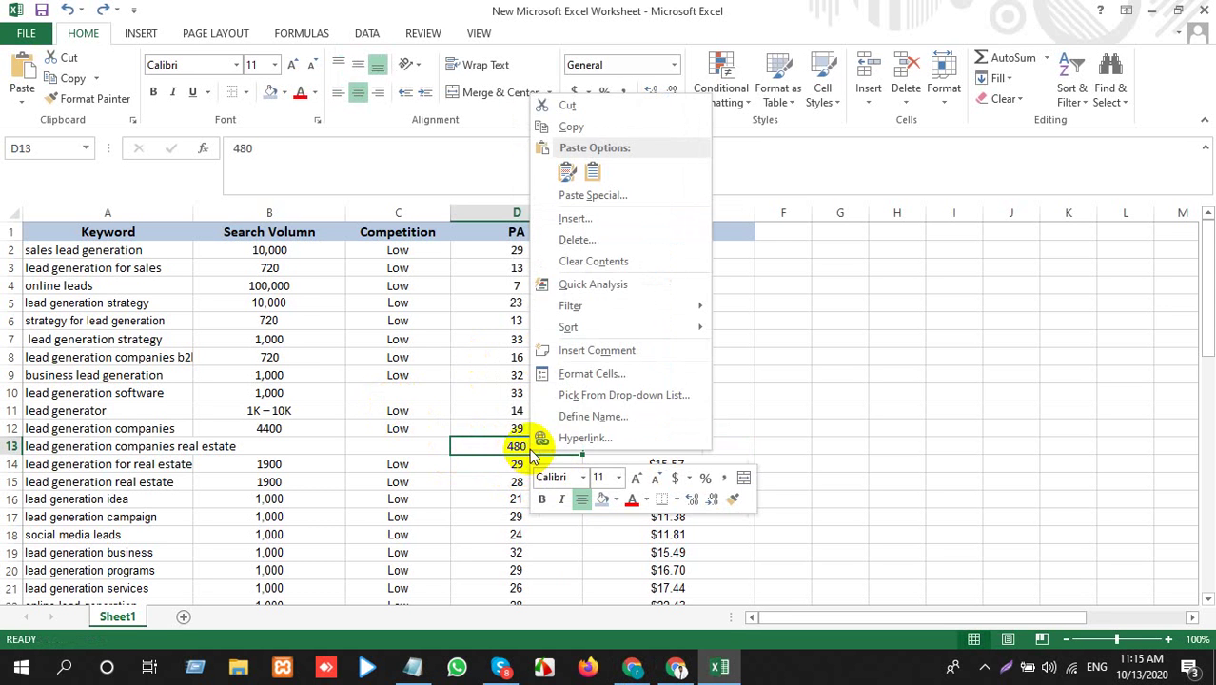
left_click(562, 223)
left_click(558, 273)
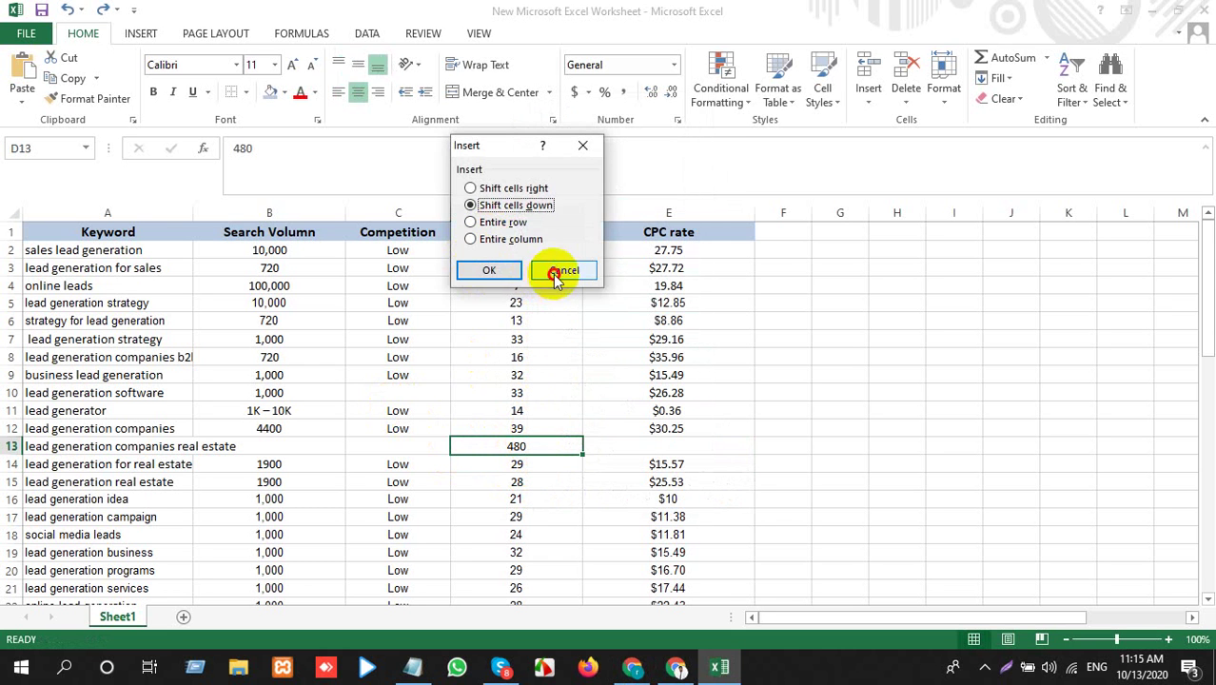
Paste the copied SD value 23 into the empty cell G13
left_click(815, 447)
key("ctrl+v")
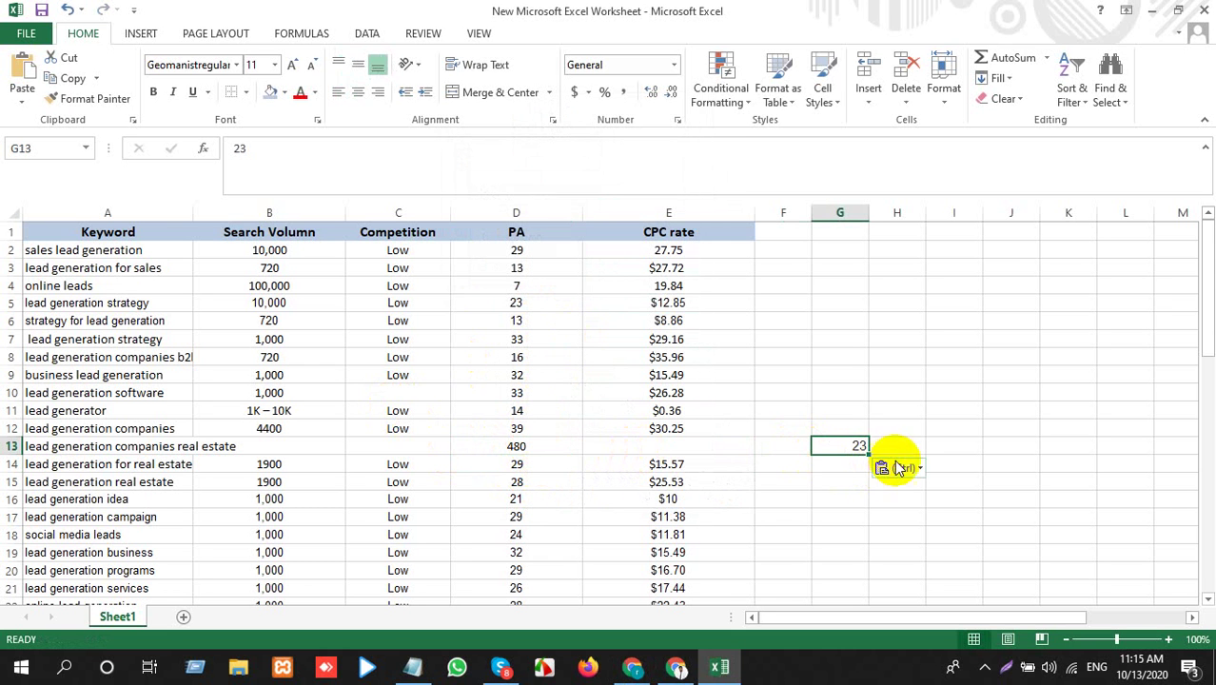
left_click(898, 466)
left_click(837, 504)
Move the 480 in D13 to E13 and the 23 in G13 to D13
left_click(534, 455)
key("ctrl+c")
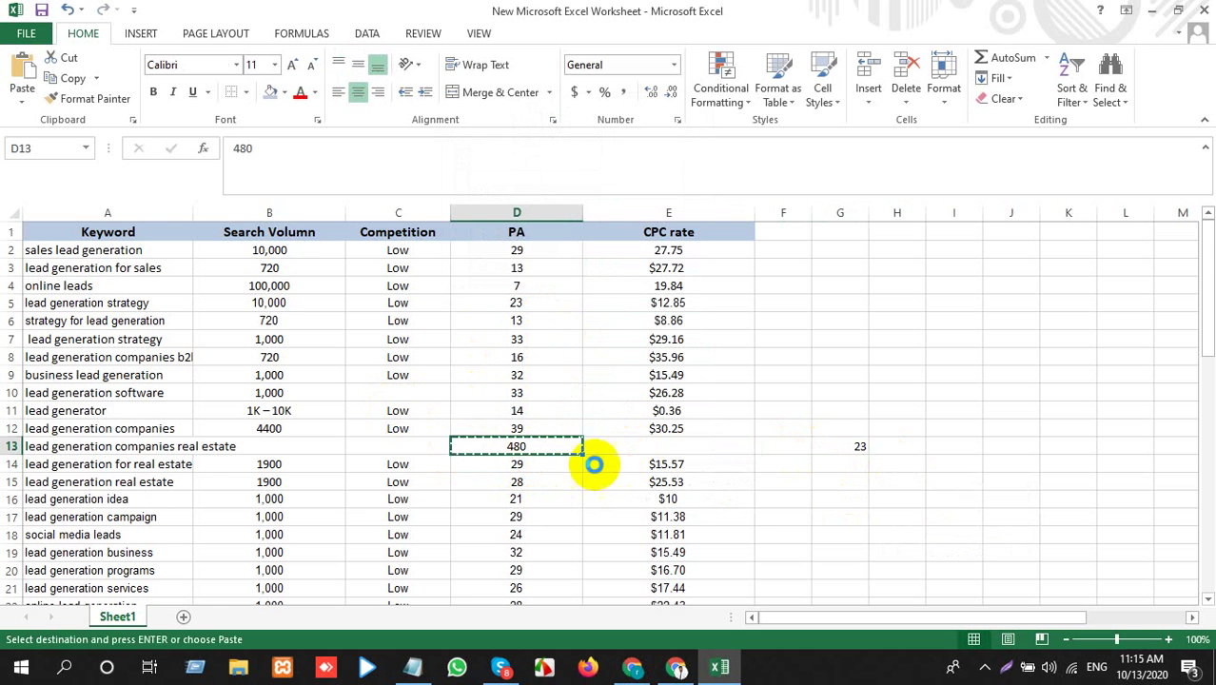
left_click(709, 449)
key("Return")
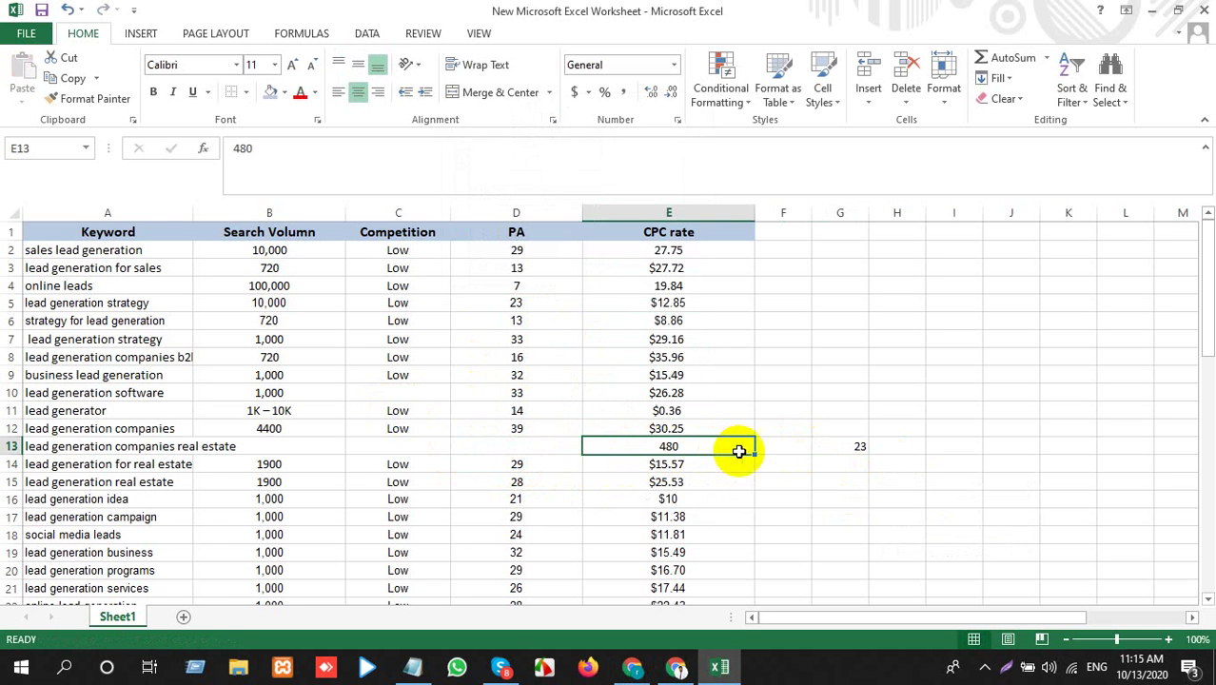
left_click(847, 451)
key("ctrl+x")
left_click(515, 445)
key("Return")
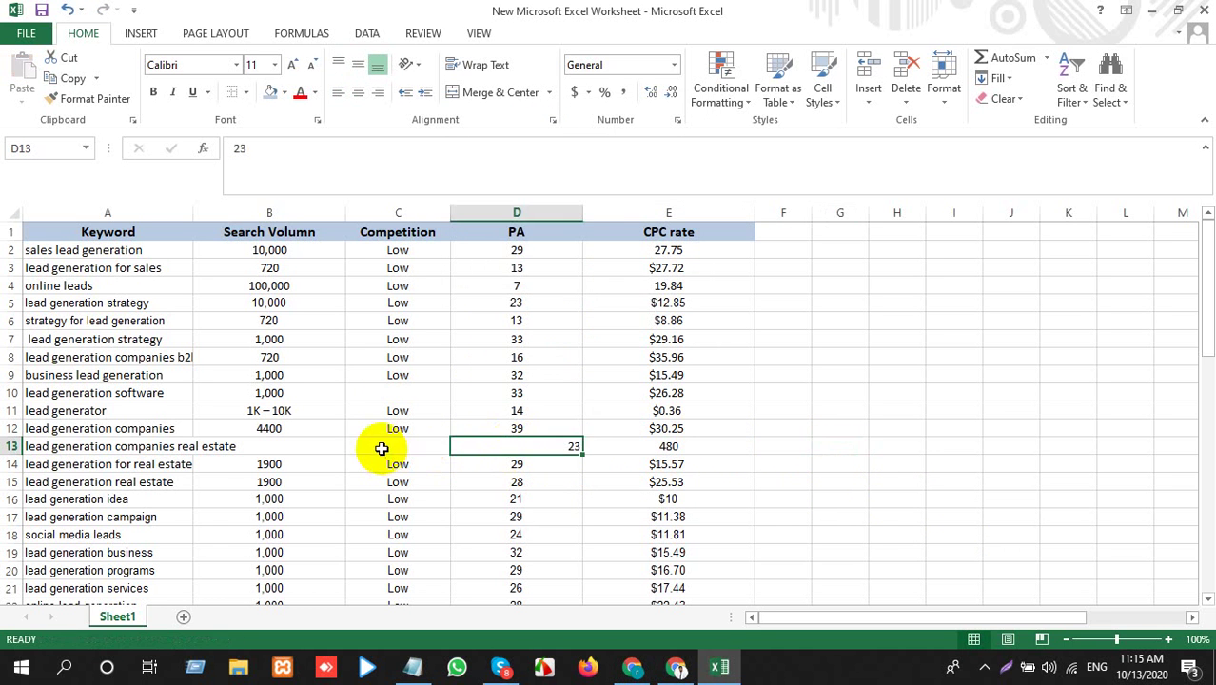
Copy the volume 480 of "lead generation companies real estate" from Ubersuggest and paste it into B13 of the Excel sheet with the destination formatting
key("alt+Tab")
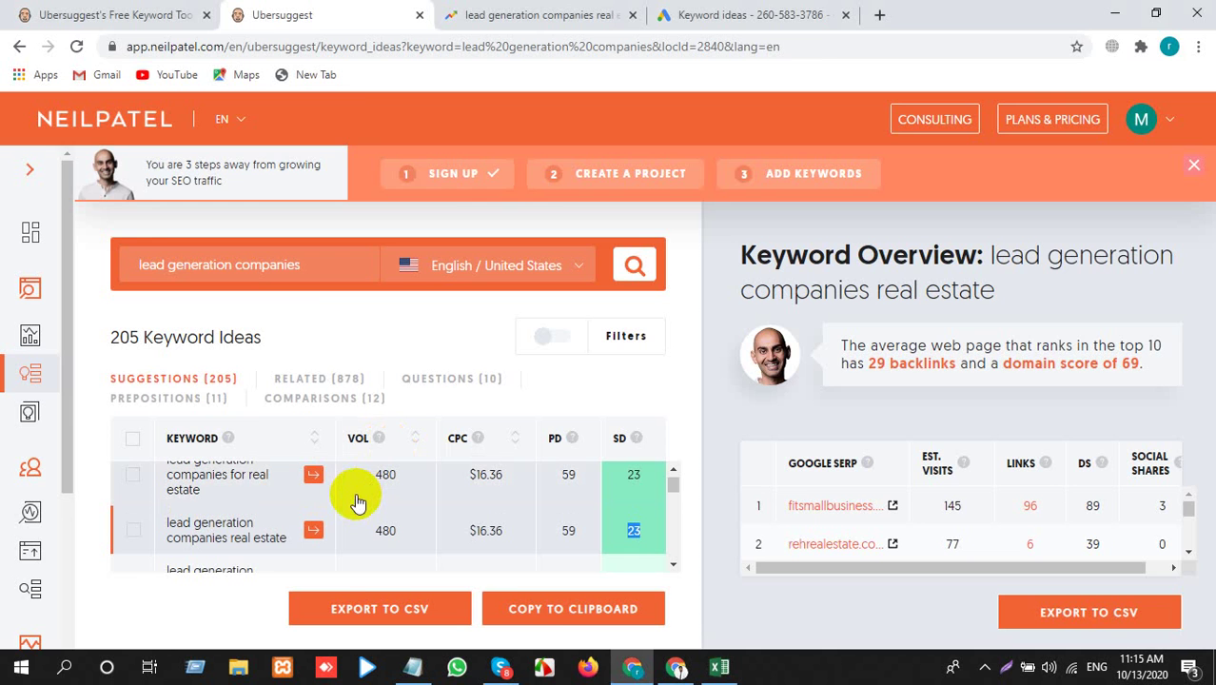
key("alt+Tab")
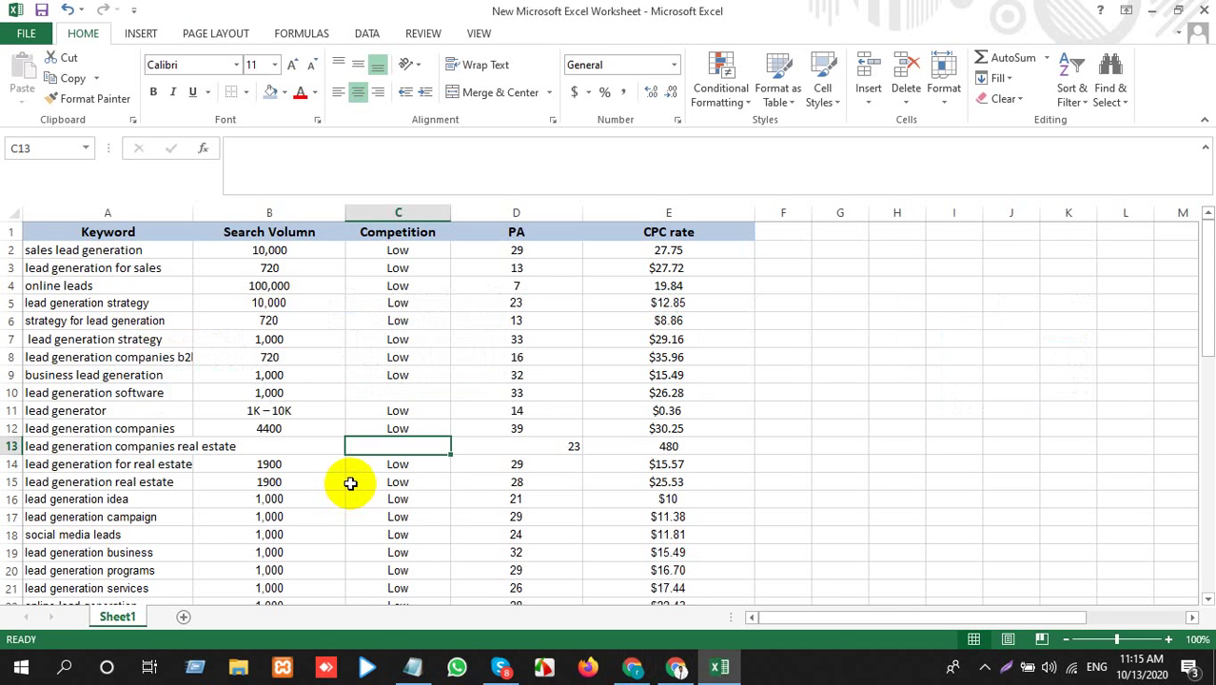
key("alt+Tab")
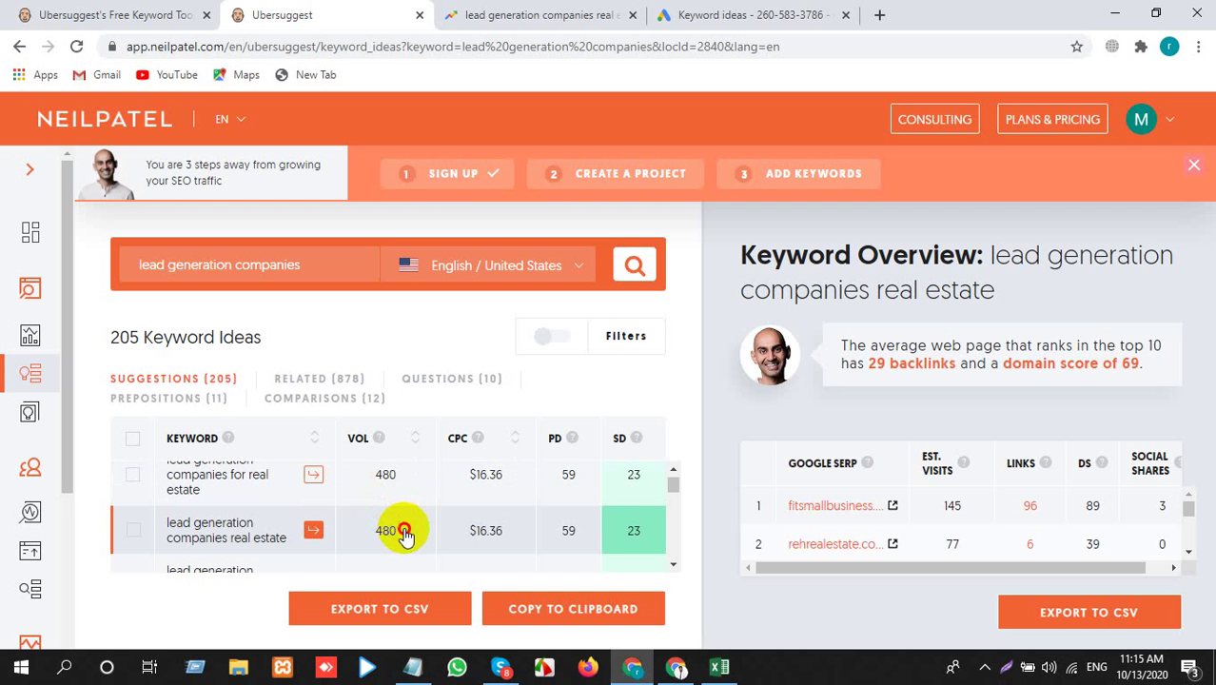
left_click_drag(404, 531, 366, 534)
key("alt+Tab")
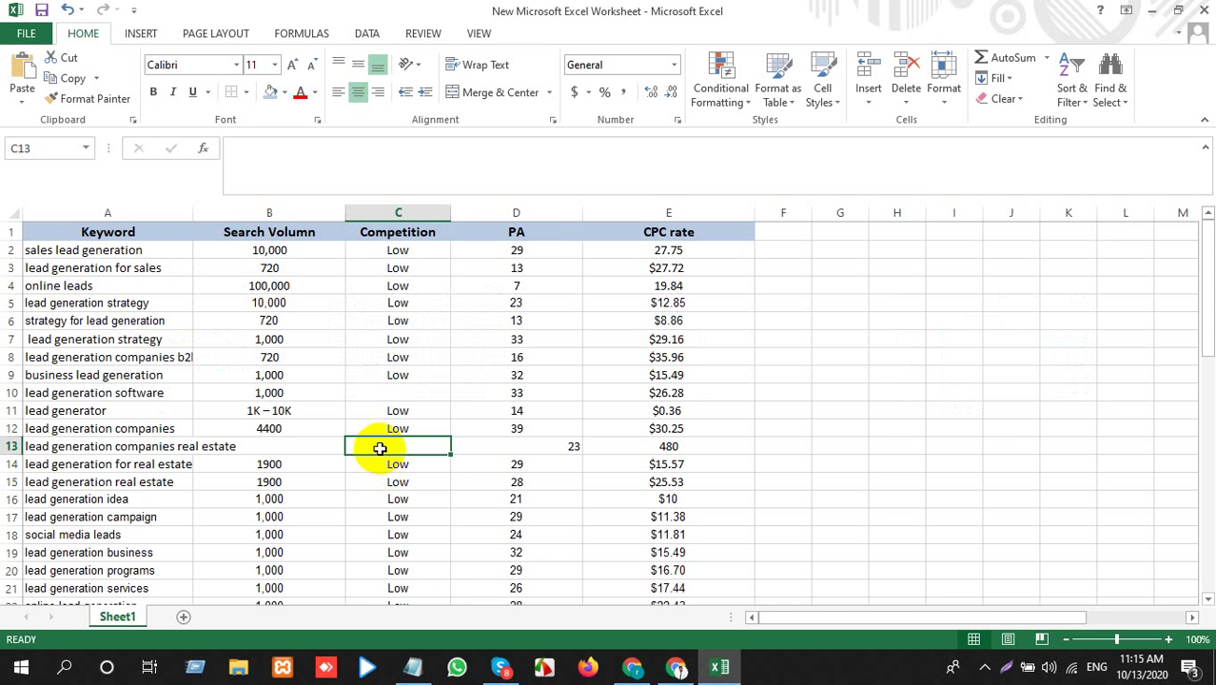
left_click(295, 449)
key("ctrl+v")
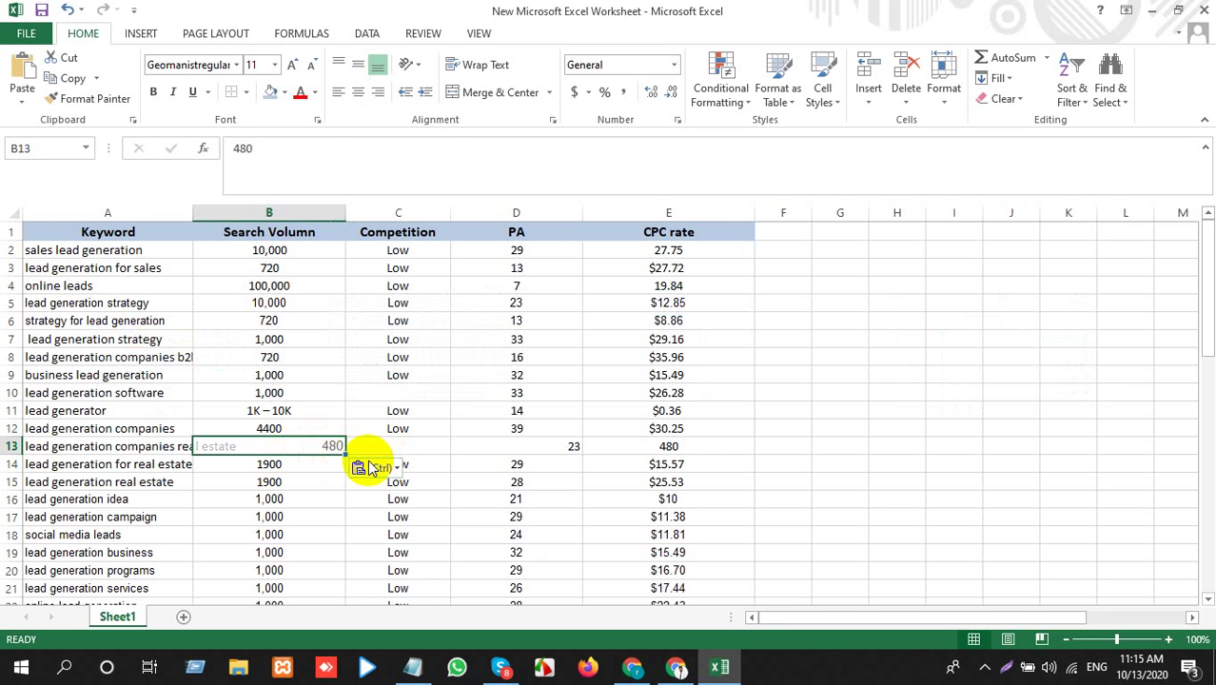
left_click(376, 467)
key("Escape")
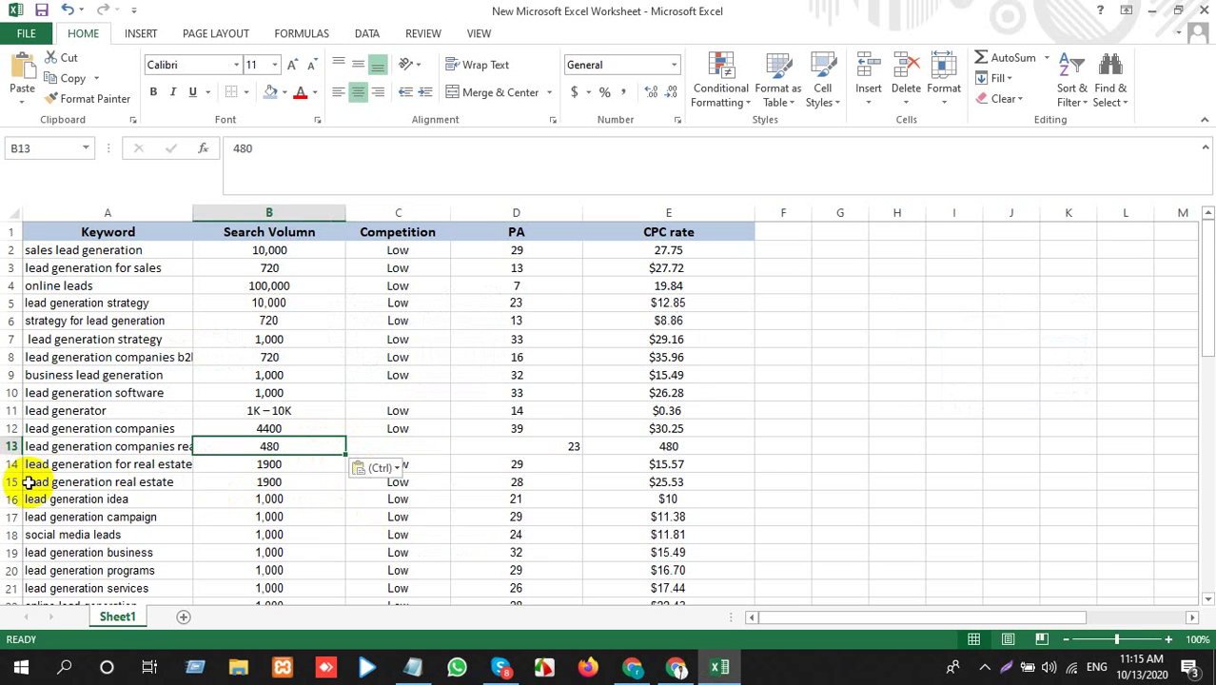
Copy the competition value "Low" from C11 into C10 and C13, and center the PA value in D13
left_click_drag(394, 394, 399, 444)
key("ctrl+c")
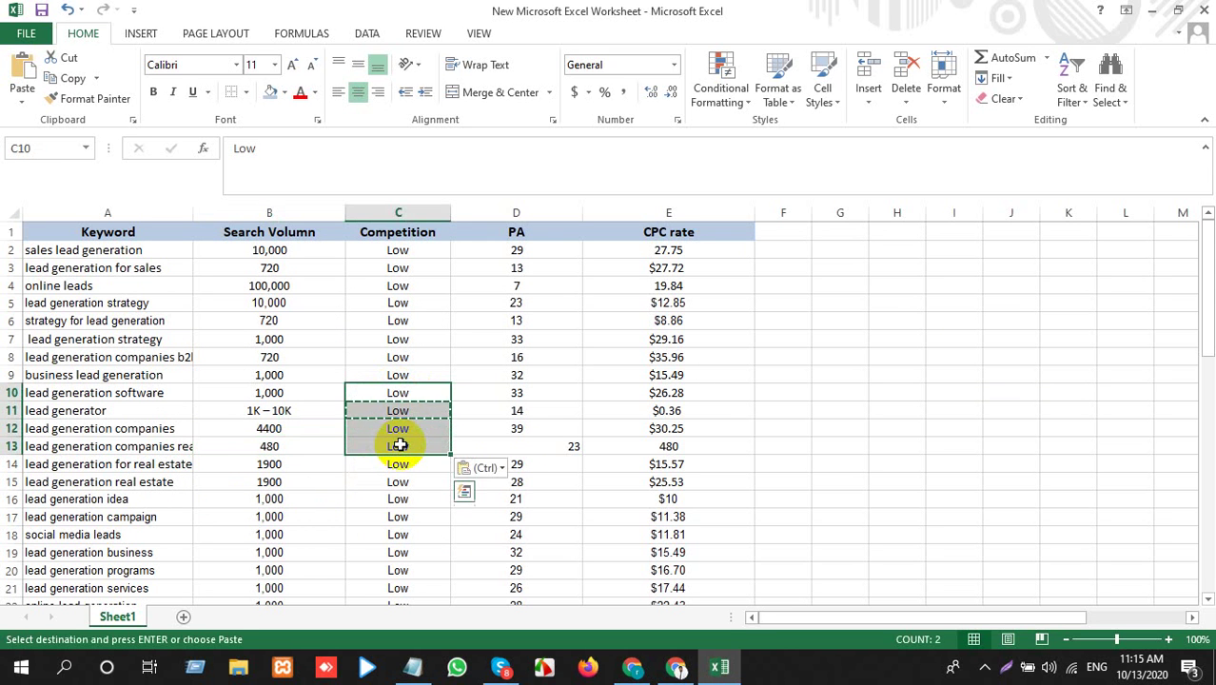
left_click(570, 447)
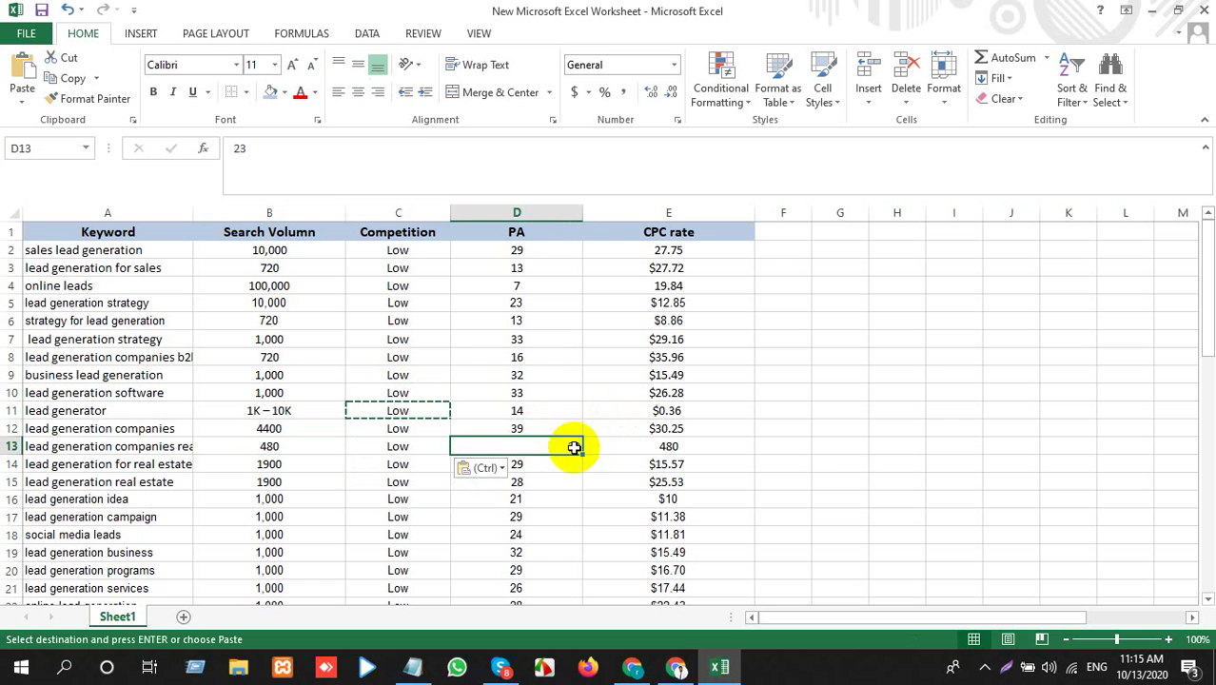
left_click(358, 95)
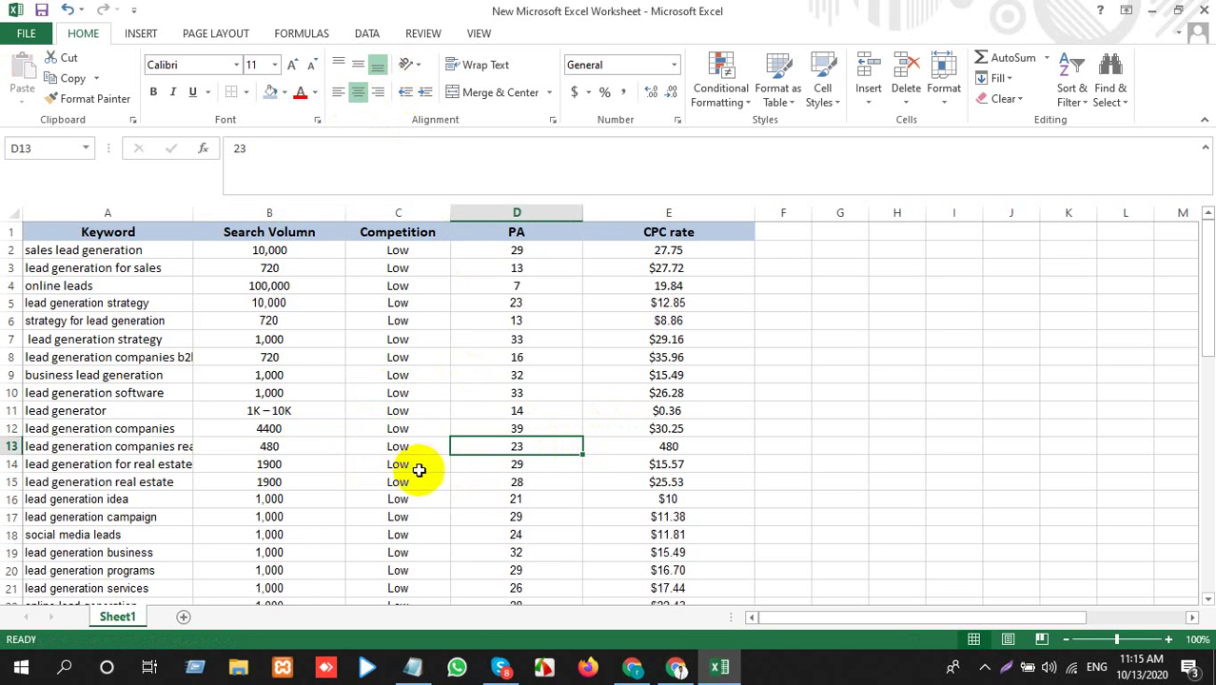
Insert a new row above "lead generation idea" in row 16
left_click(81, 485)
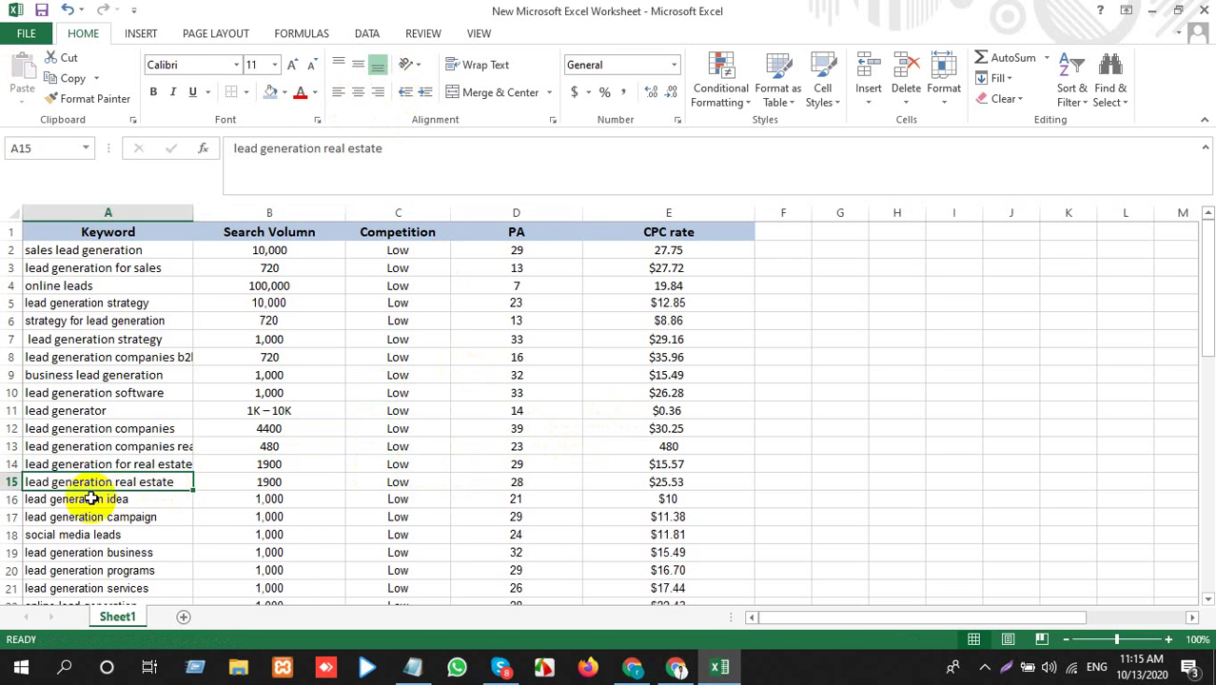
left_click(12, 498)
right_click(12, 499)
left_click(92, 358)
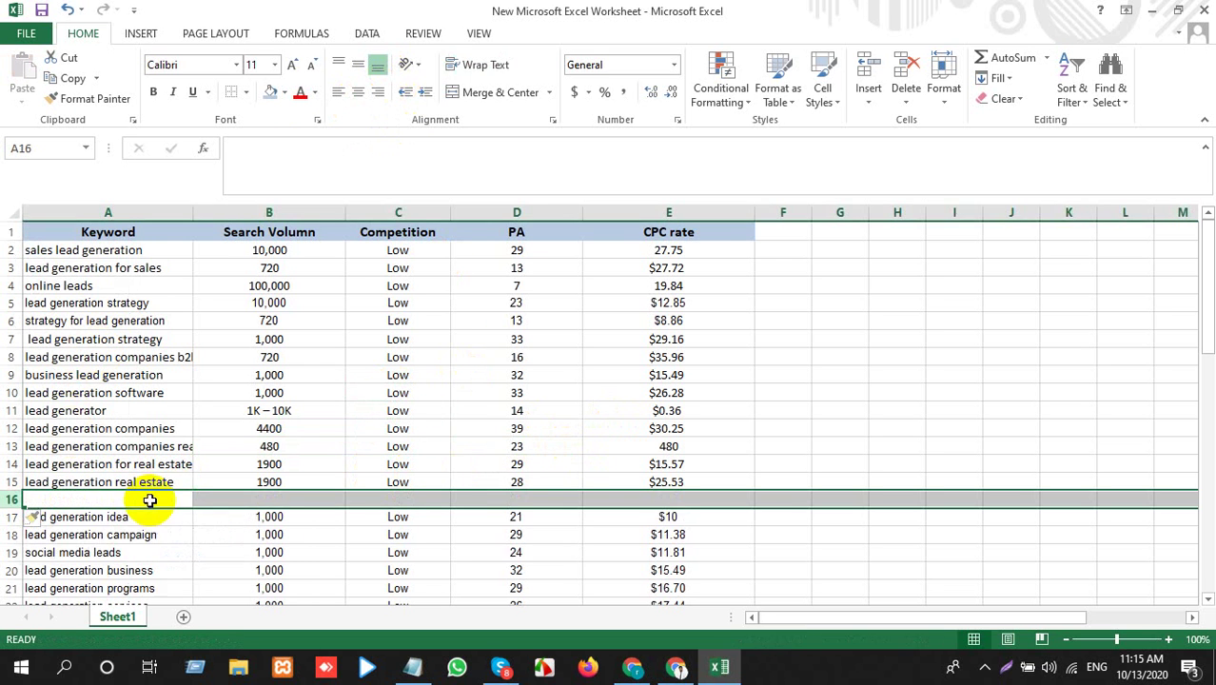
Copy "lead generation real estate" from A15 and check its trend in Google Trends
left_click(171, 483)
scroll(404, 410, "down", 3)
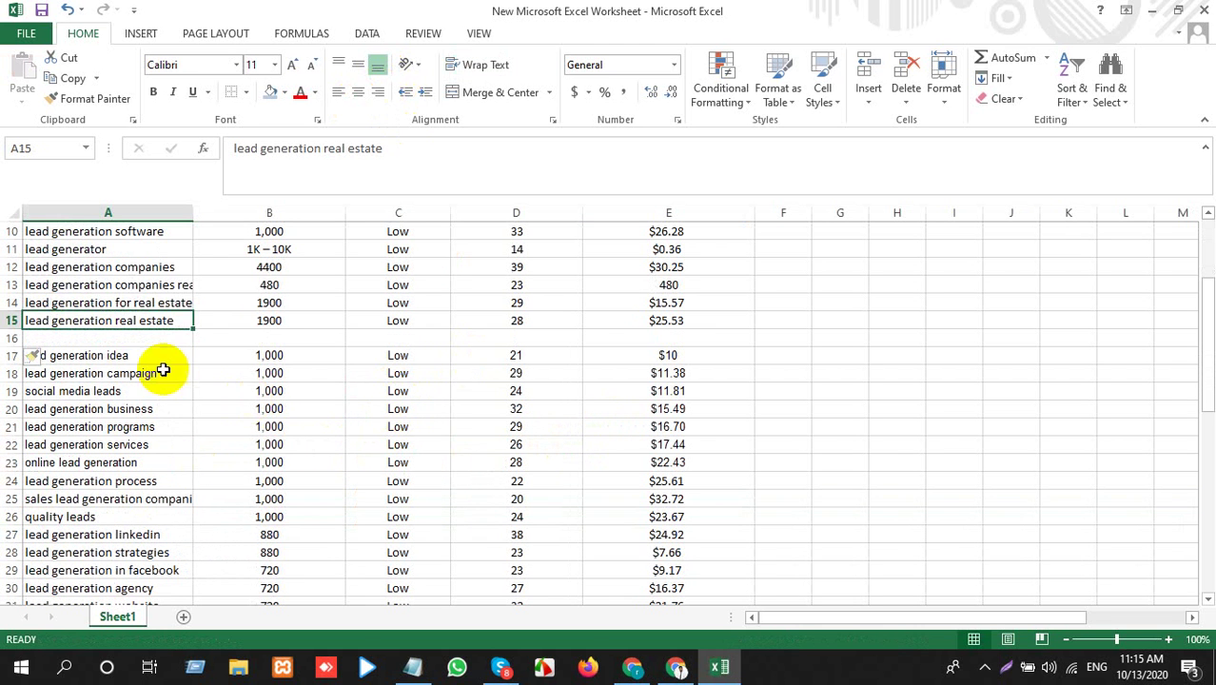
left_click(101, 354)
left_click(129, 321)
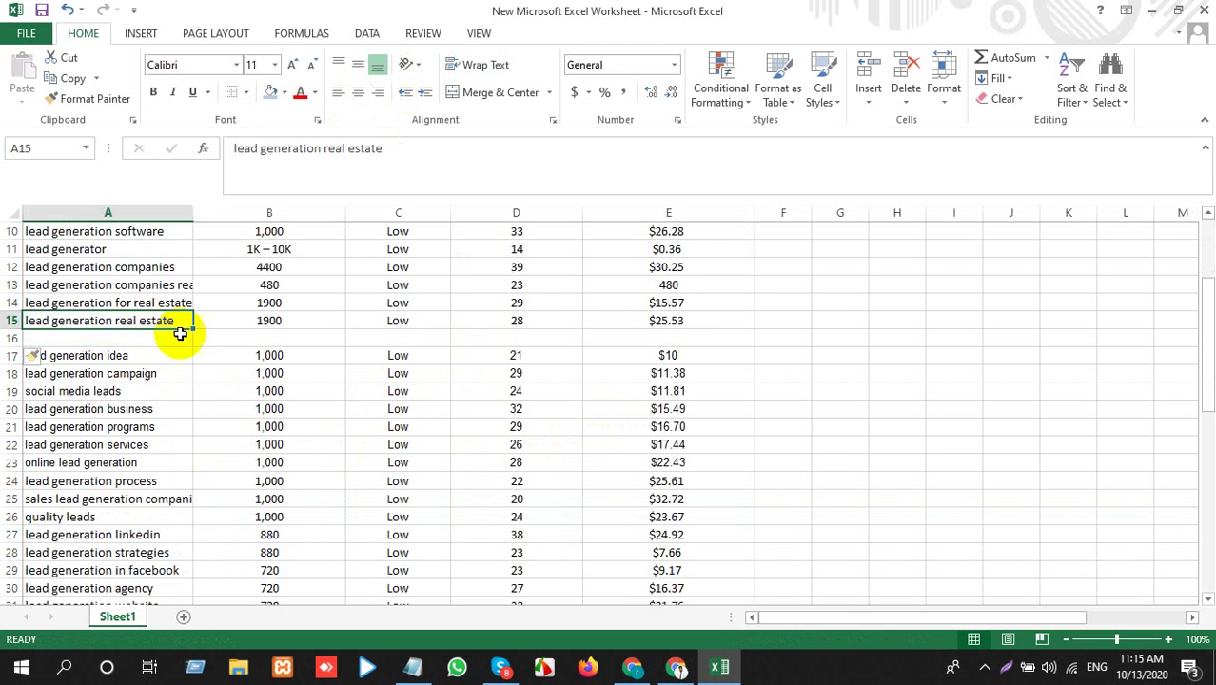
key("ctrl+c")
key("alt+Tab")
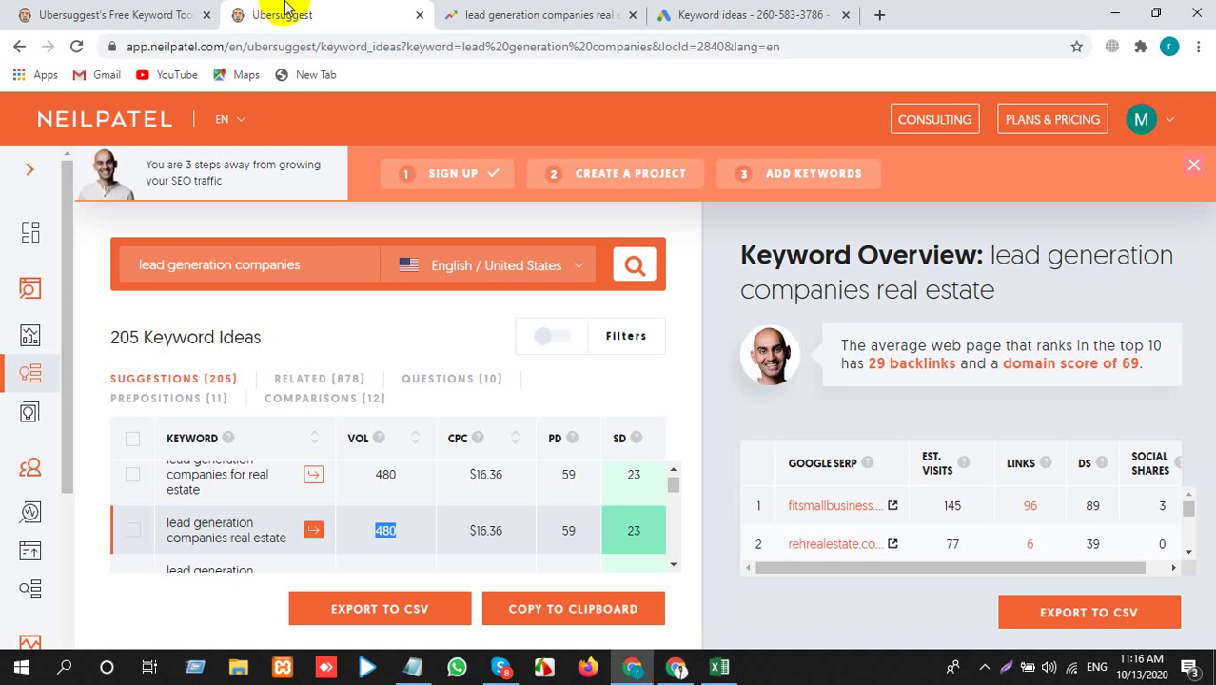
left_click(562, 14)
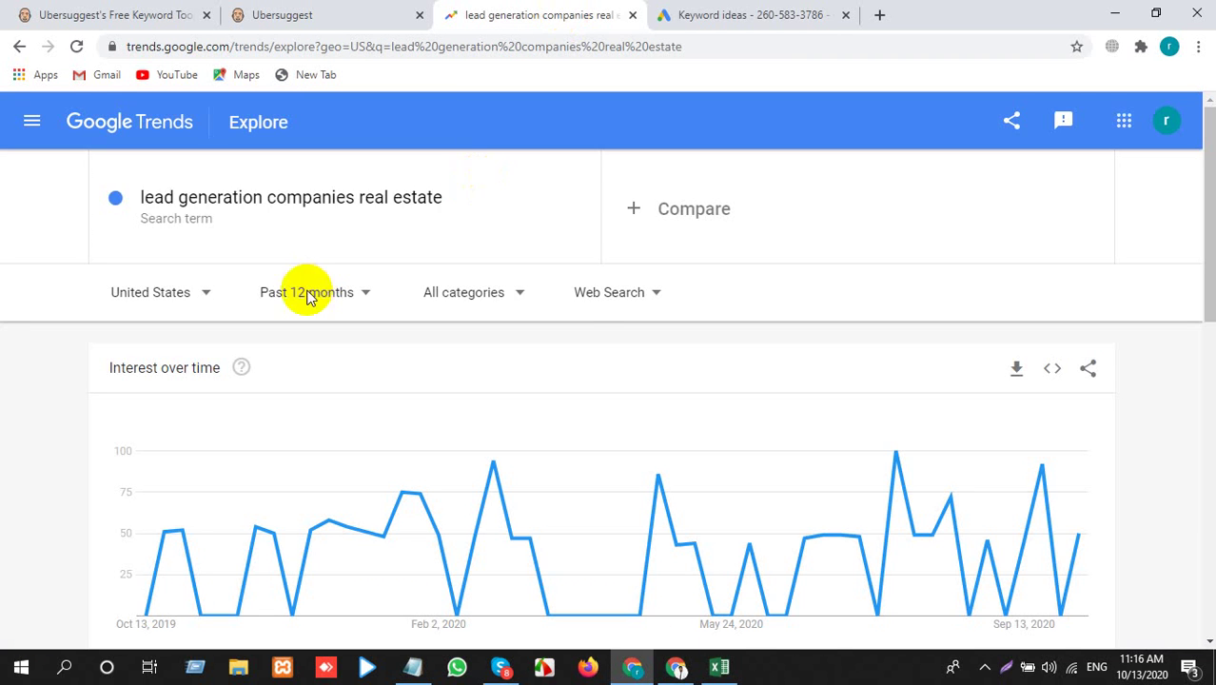
left_click(340, 186)
key("ctrl+v")
key("Return")
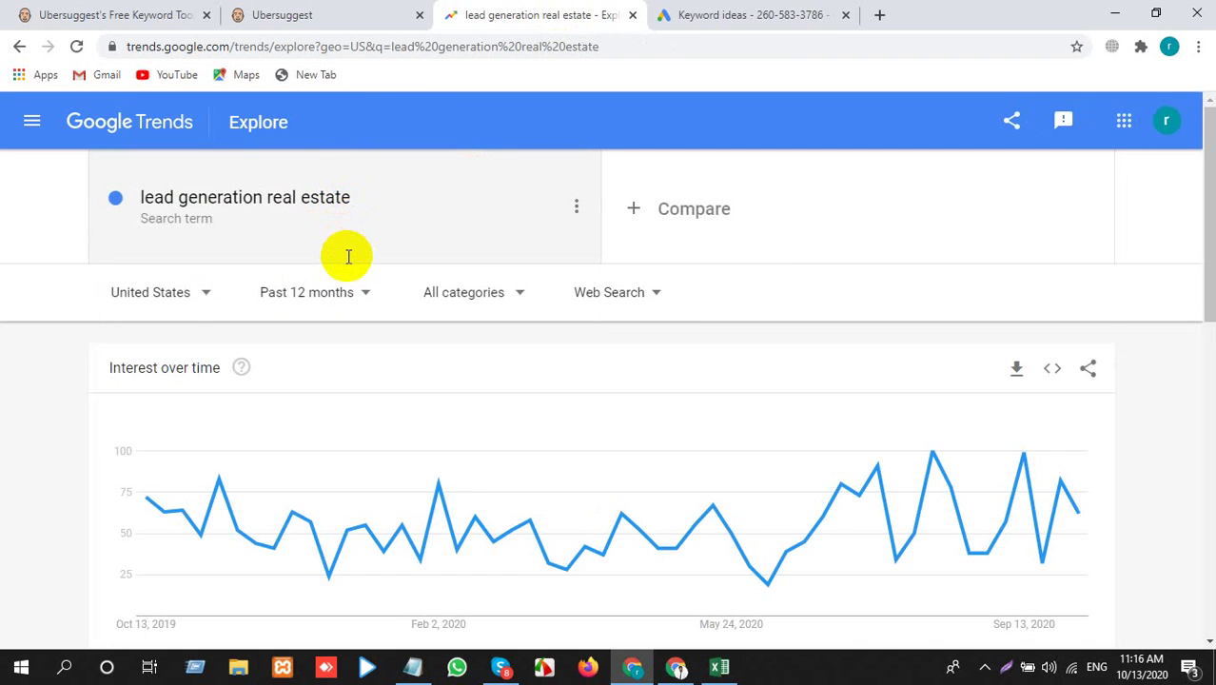
Copy "lead generation idea" from A17 in Excel and search Ubersuggest for keyword ideas on "lead generation idea"
key("alt+Tab")
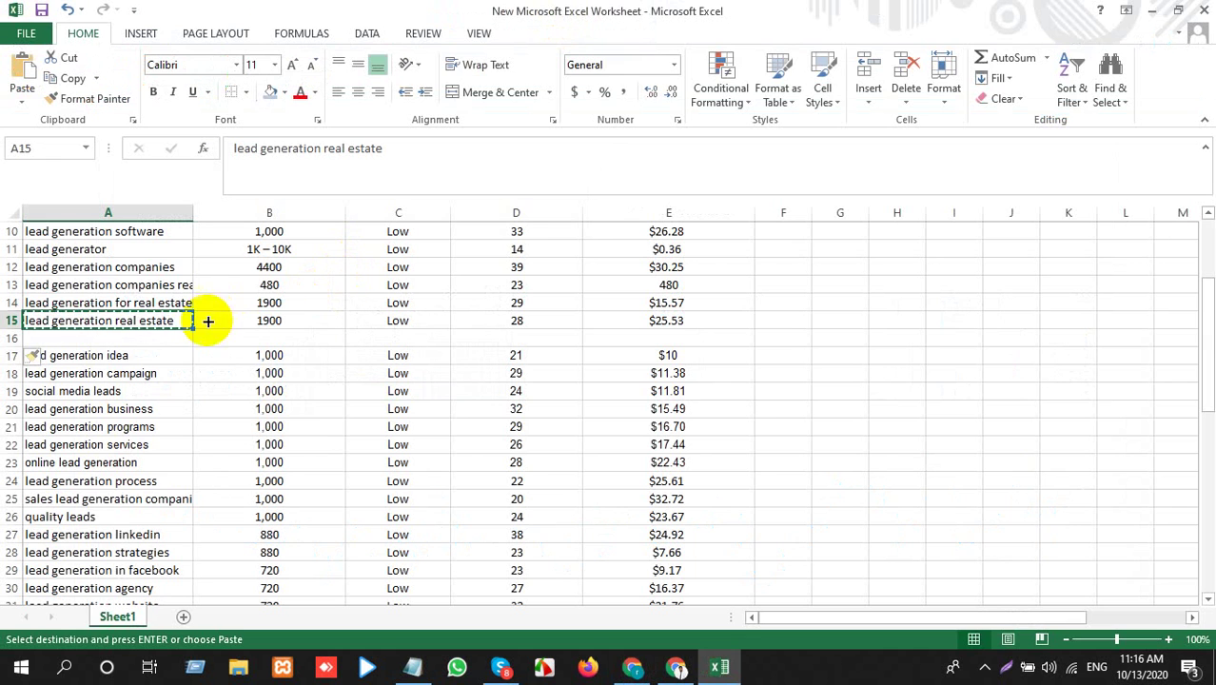
left_click(102, 354)
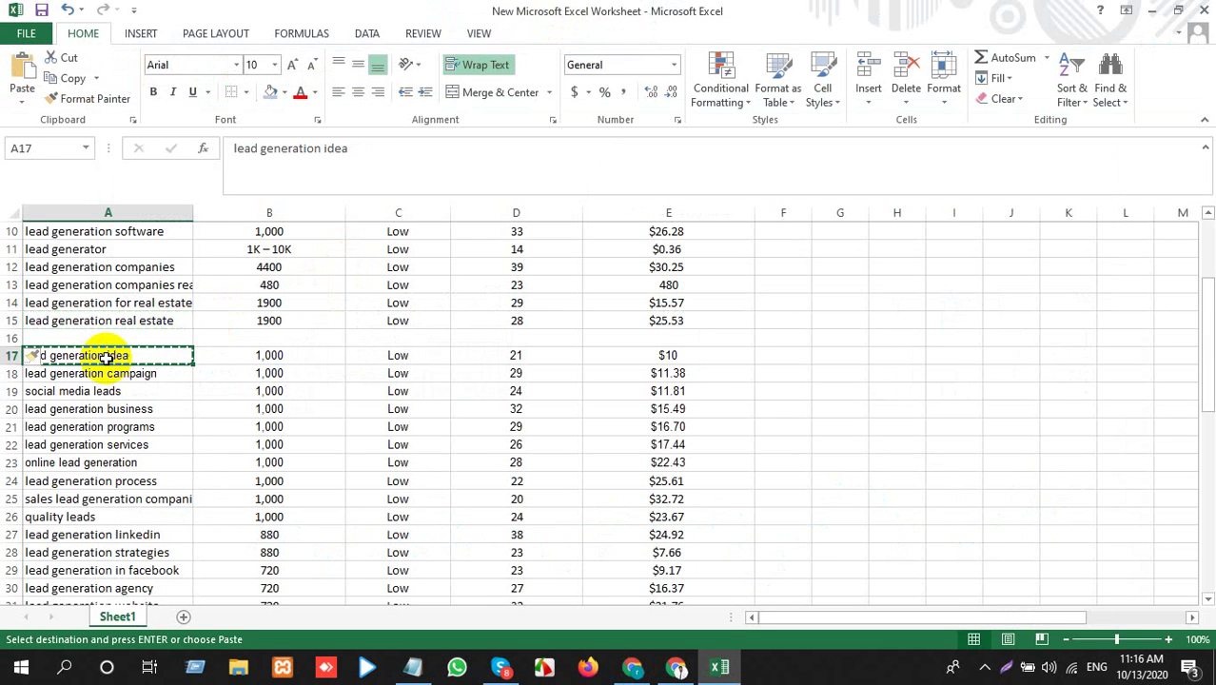
key("alt+Tab")
left_click(353, 11)
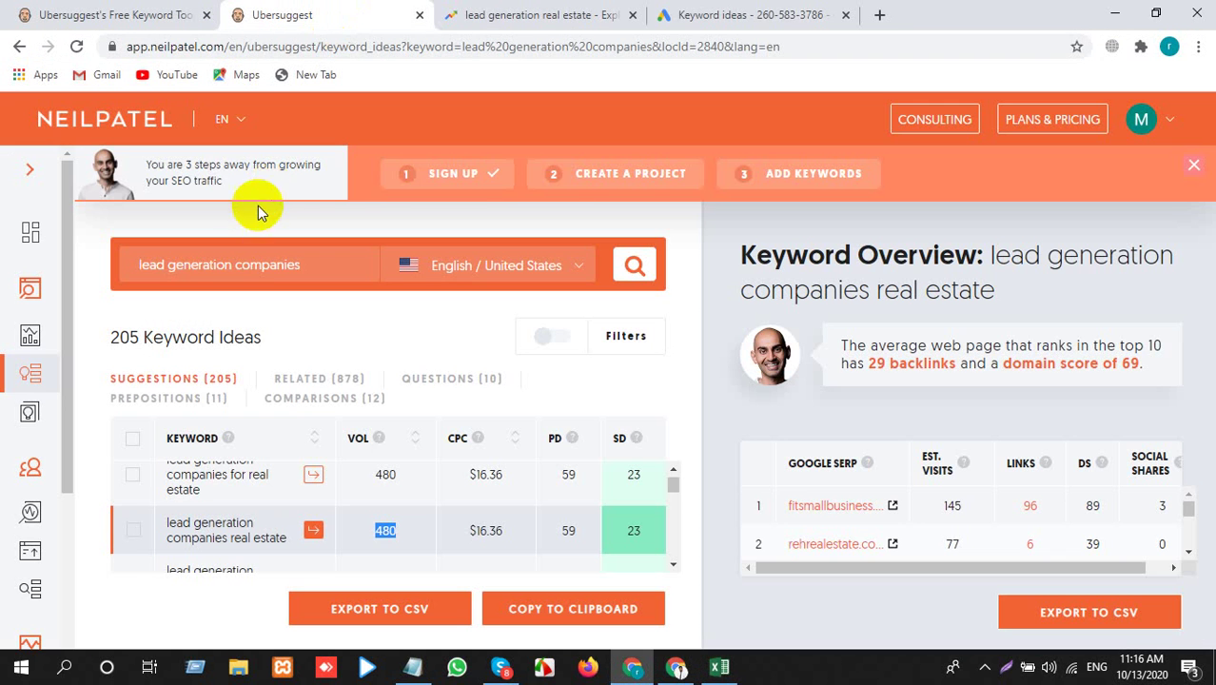
double_click(248, 271)
type("idea")
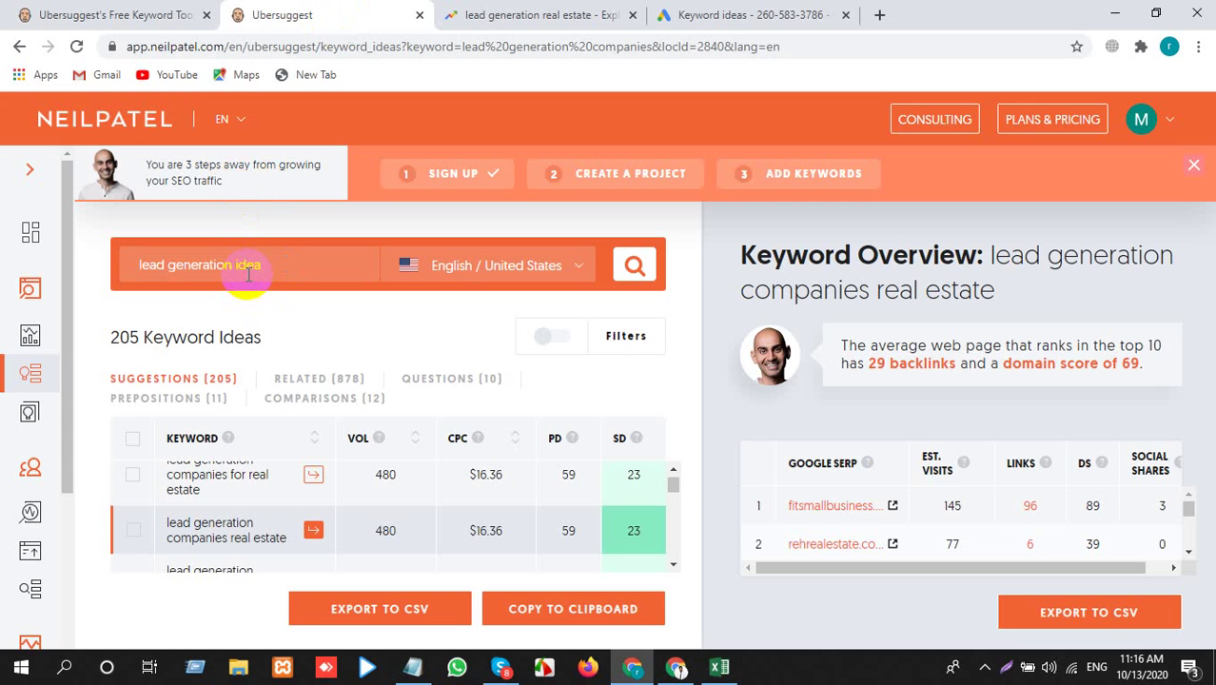
key("Return")
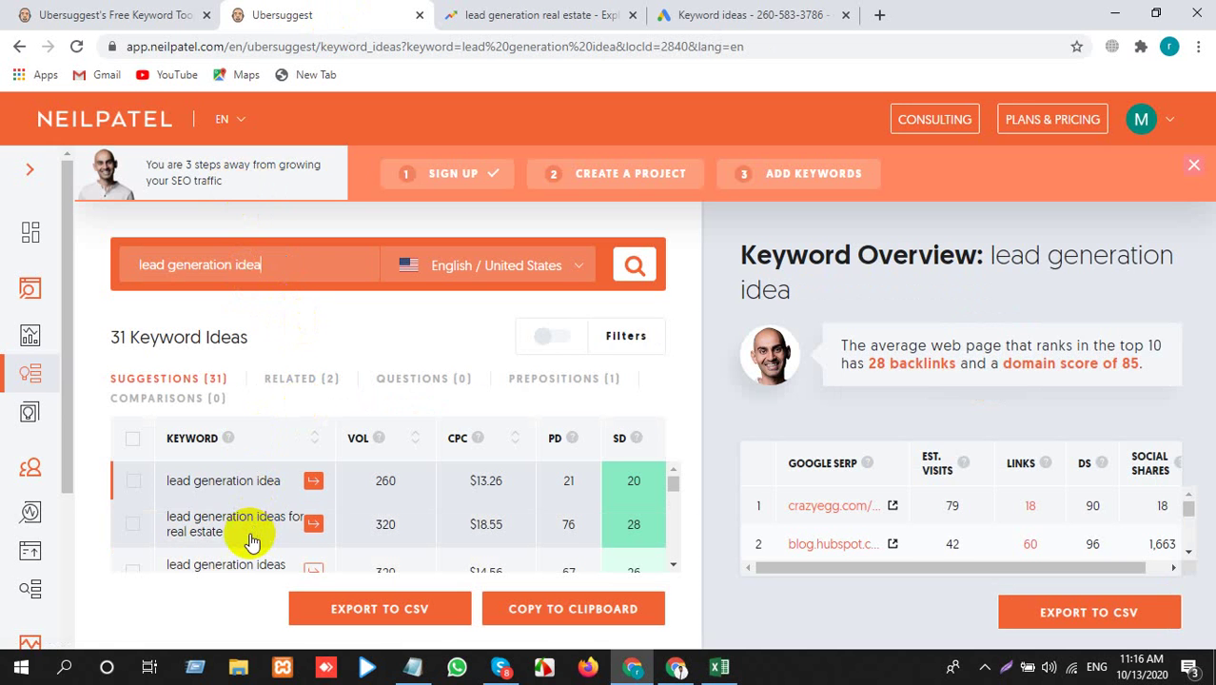
Copy "lead generation ideas for real estate" from Ubersuggest and paste it as plain text into a new row 17 in Excel
left_click_drag(245, 540, 171, 524)
left_click(166, 525)
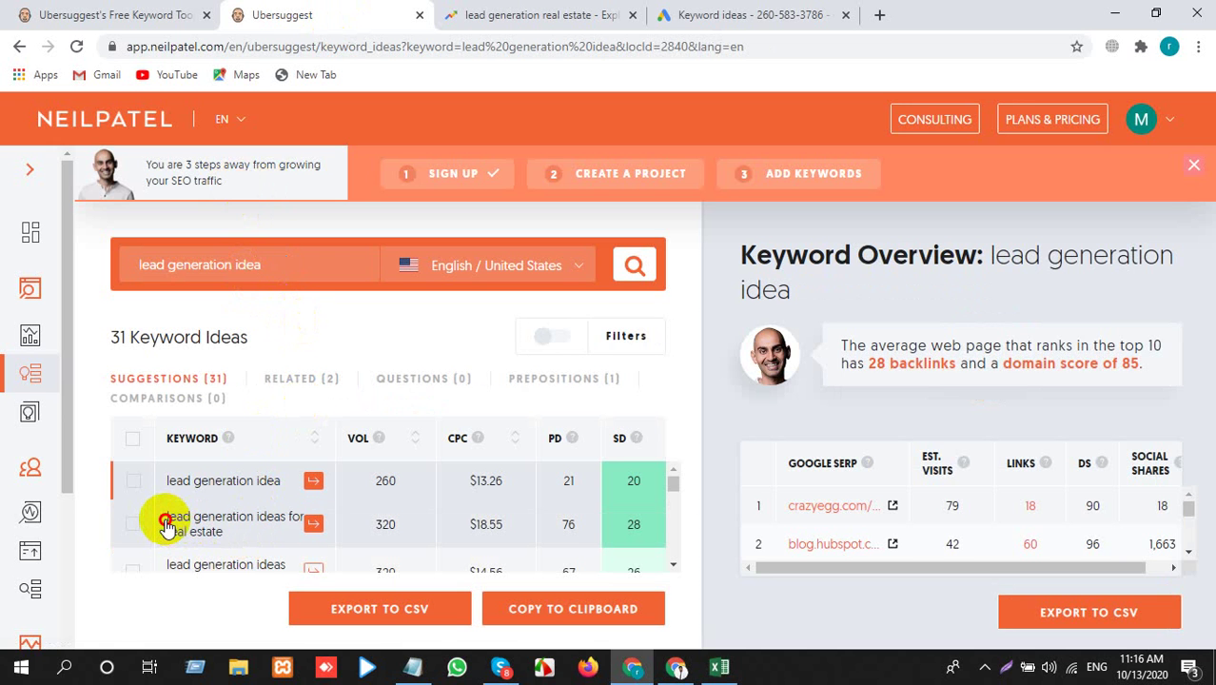
triple_click(168, 525)
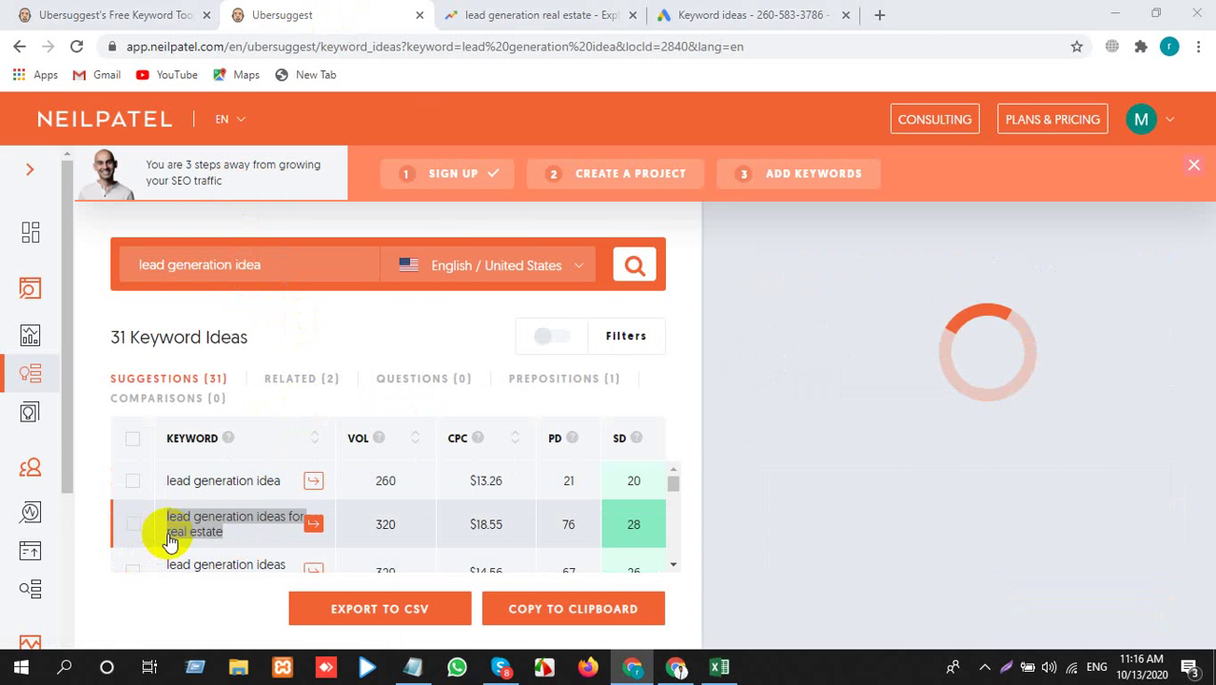
key("alt+Tab")
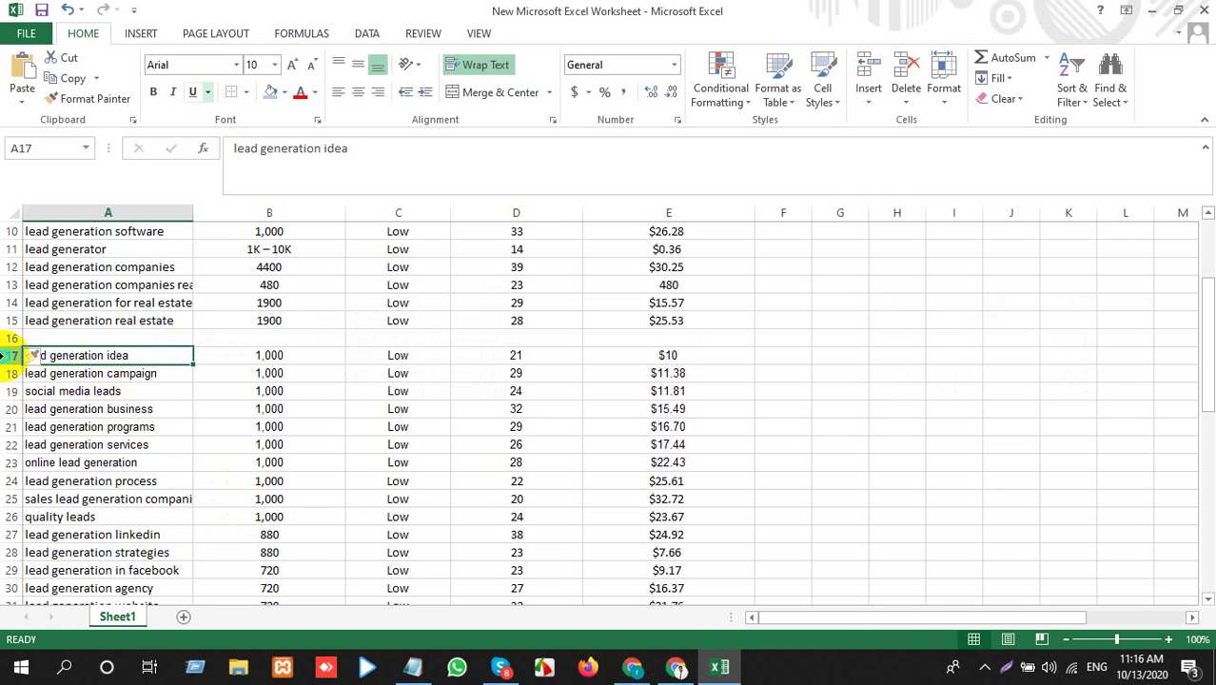
right_click(12, 355)
left_click(59, 477)
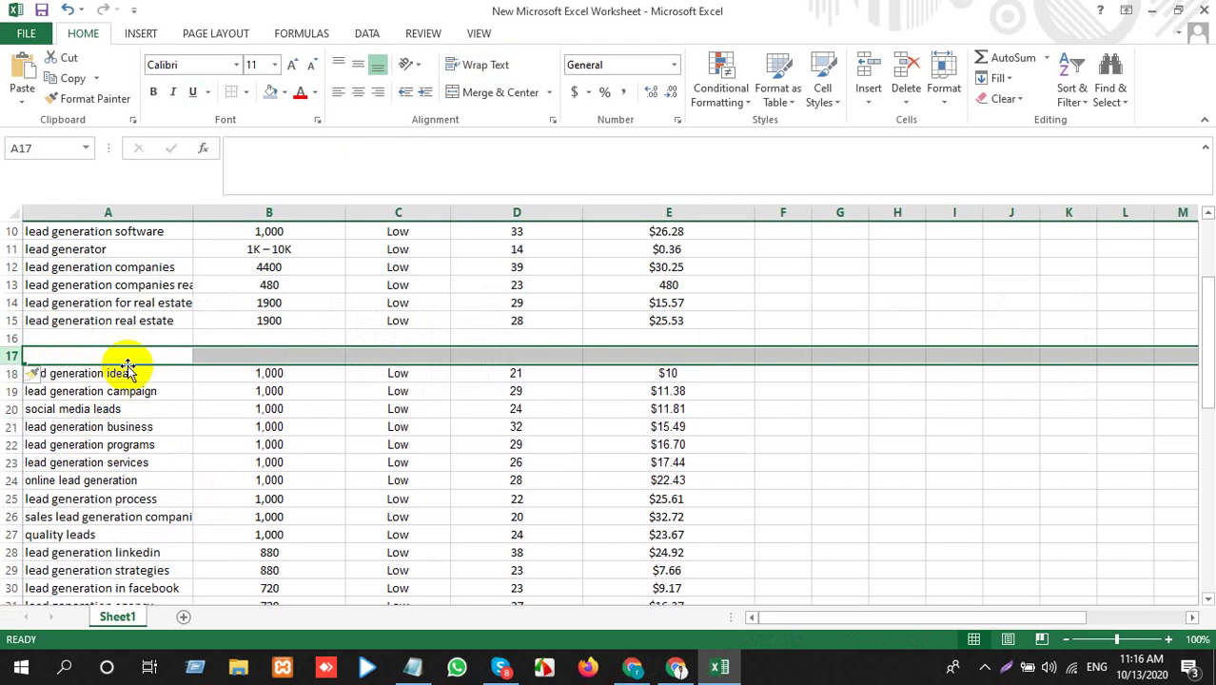
left_click(130, 355)
key("ctrl+v")
left_click(239, 379)
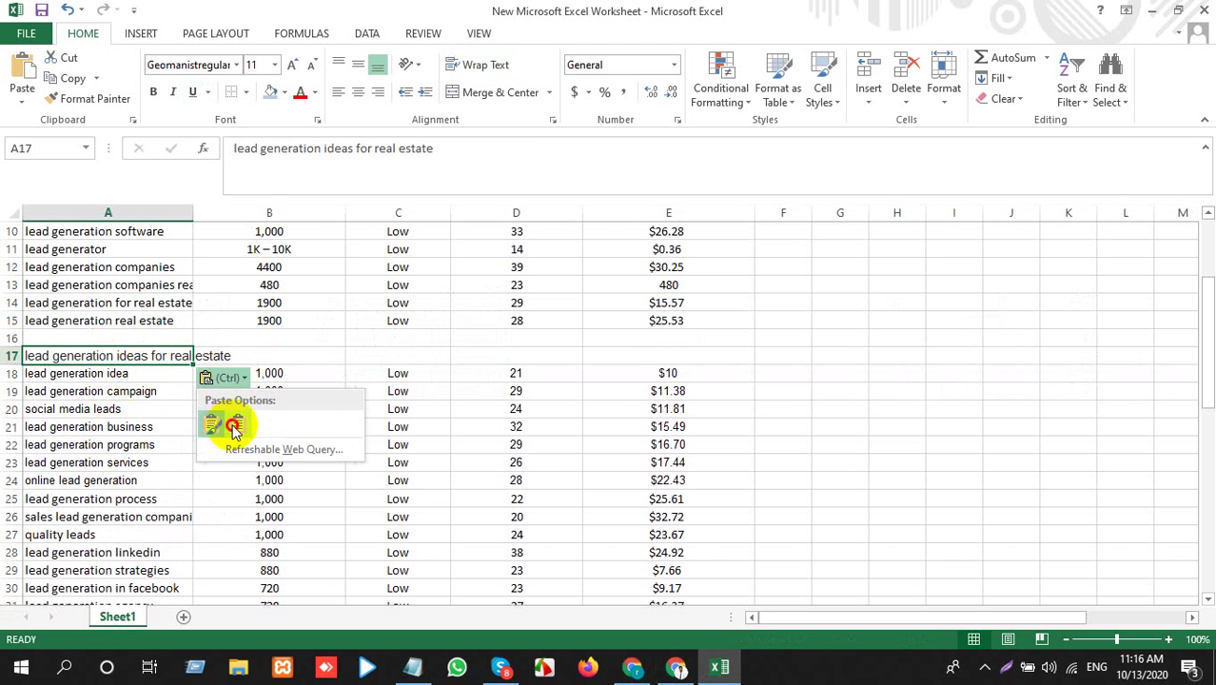
left_click(228, 421)
Check the trend for "lead generation ideas for real estate" in Google Trends
key("alt+Tab")
left_click(683, 8)
key("ctrl+shift+Tab")
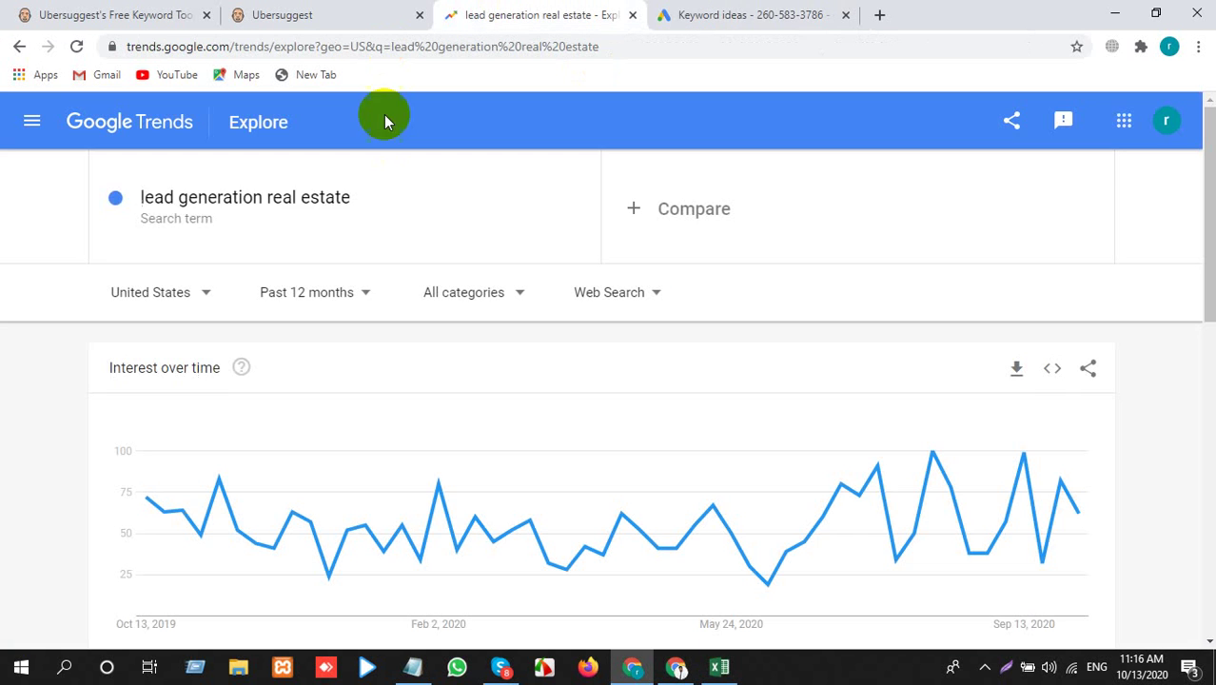
left_click(322, 207)
key("ctrl+v")
key("Return")
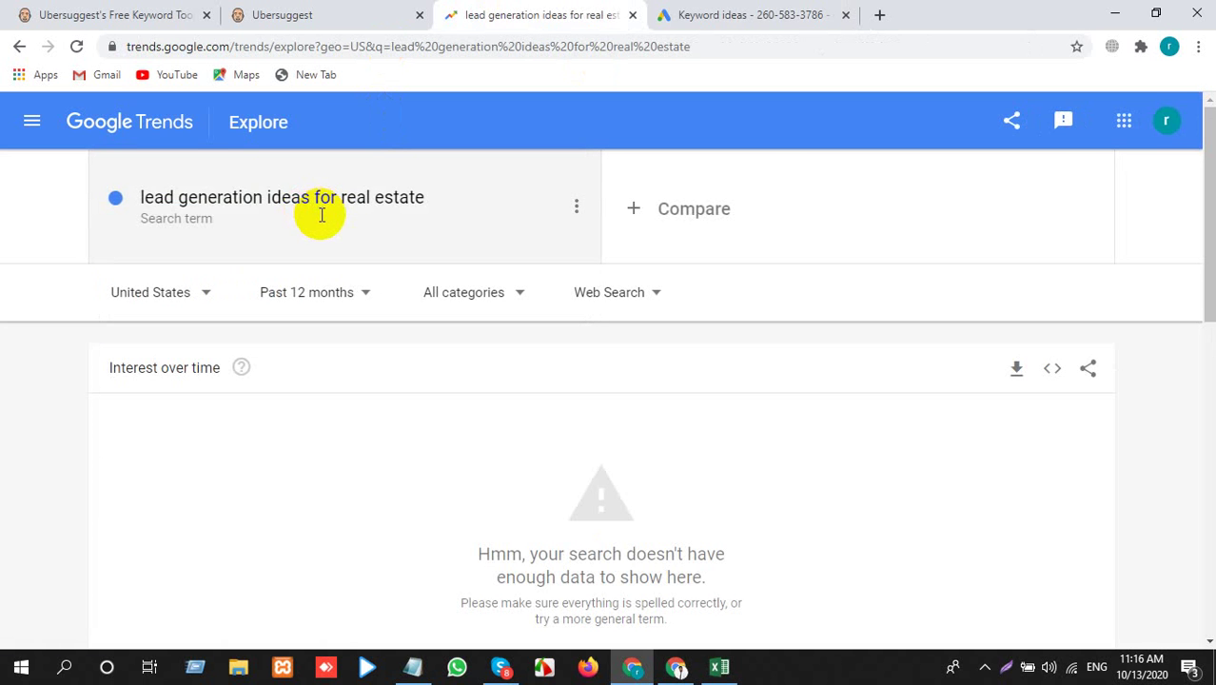
Return to Excel and undo the pasted keyword and the row inserted above "lead generation idea"
key("alt+Tab")
key("alt+Tab")
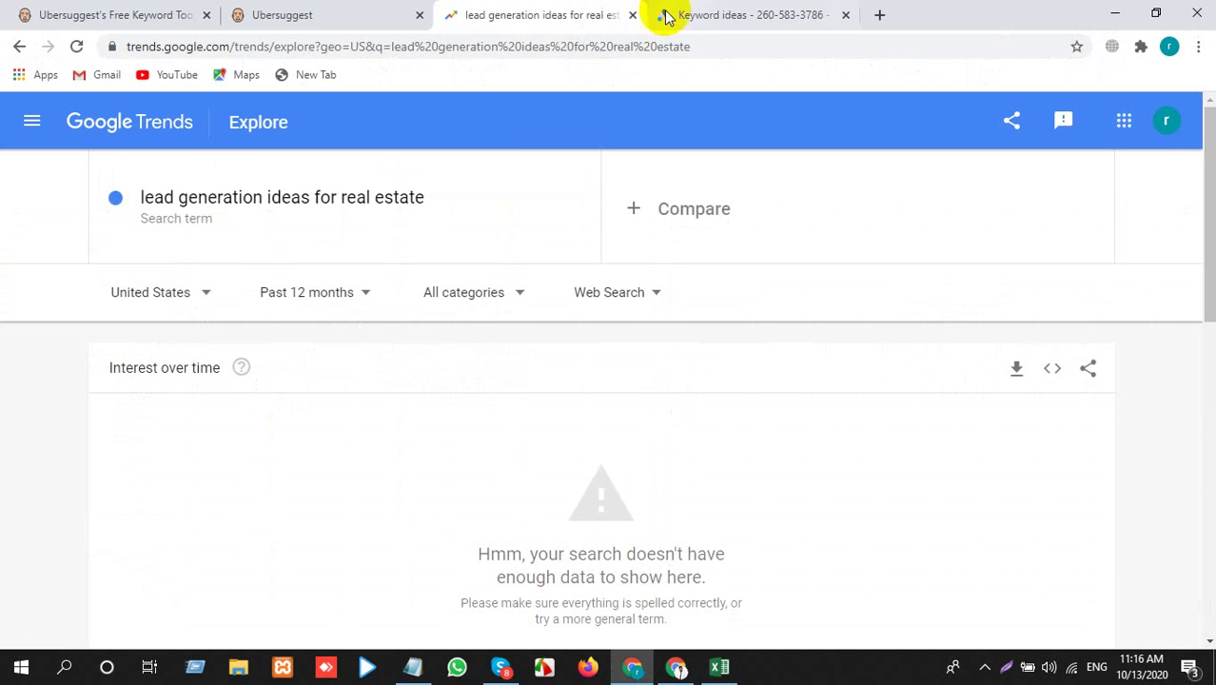
key("alt+Tab")
key("ctrl+z")
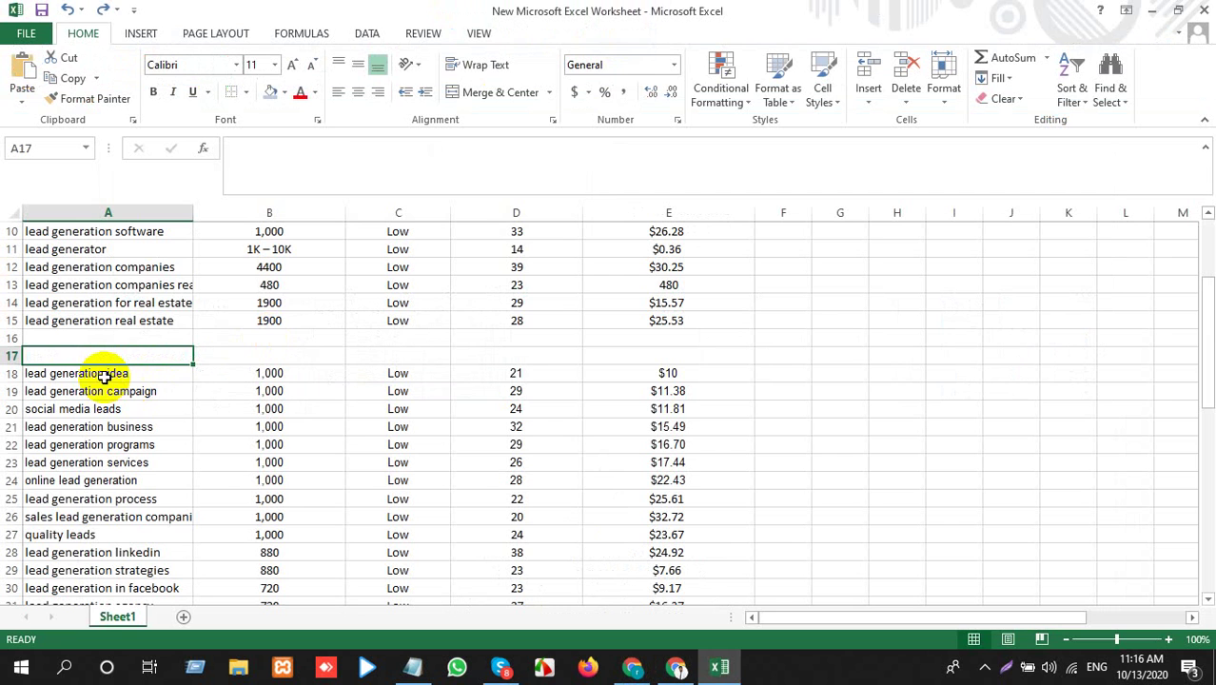
left_click(104, 376)
Examine the Ubersuggest suggestions for "lead generation idea", including the keyword "lead generation ideas", for volume, CPC and difficulty
key("alt+Tab")
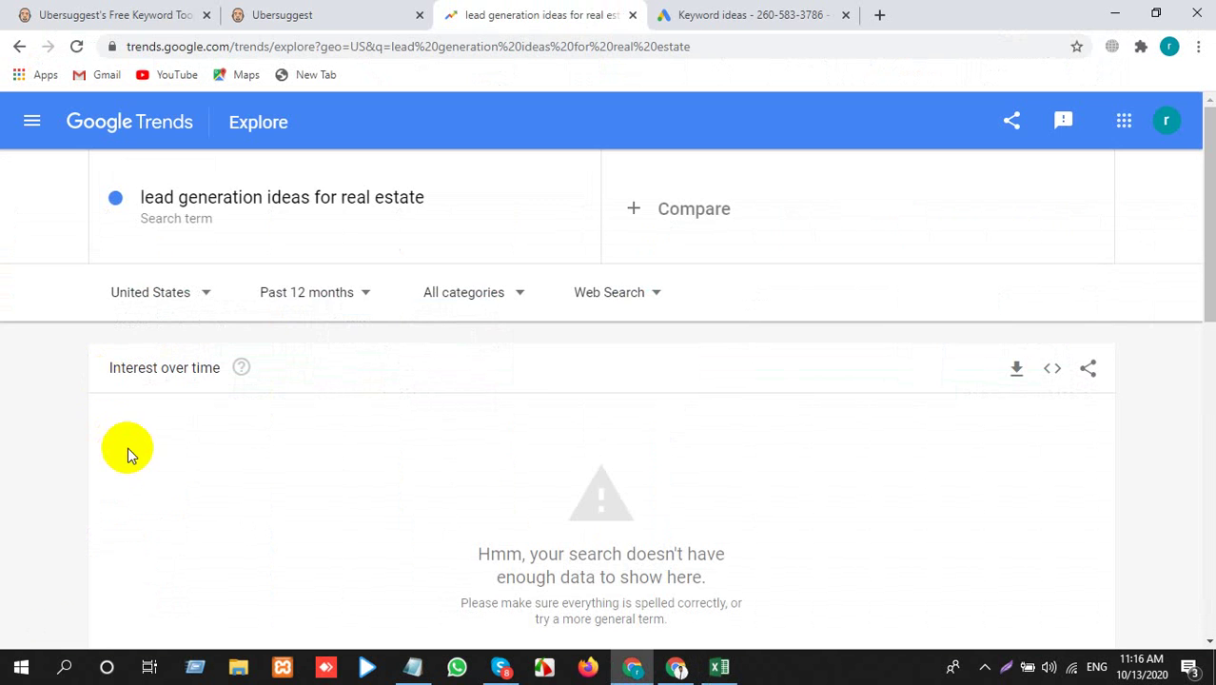
left_click(352, 12)
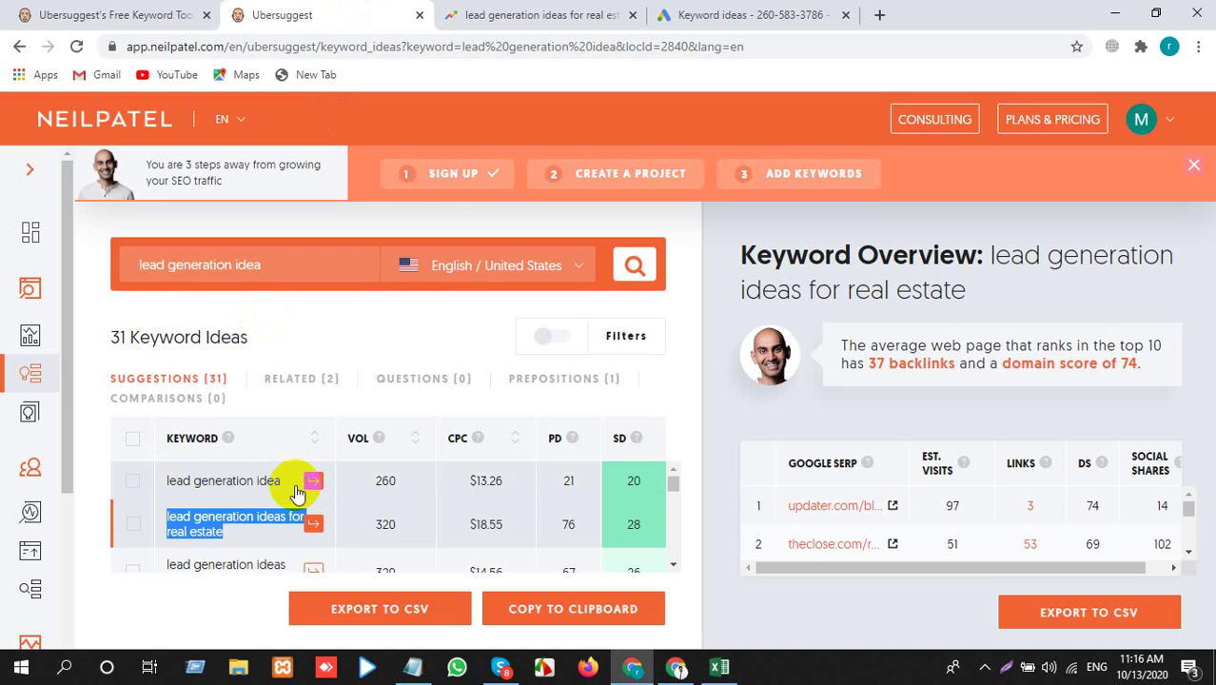
scroll(298, 492, "down", 1)
scroll(345, 491, "up", 1)
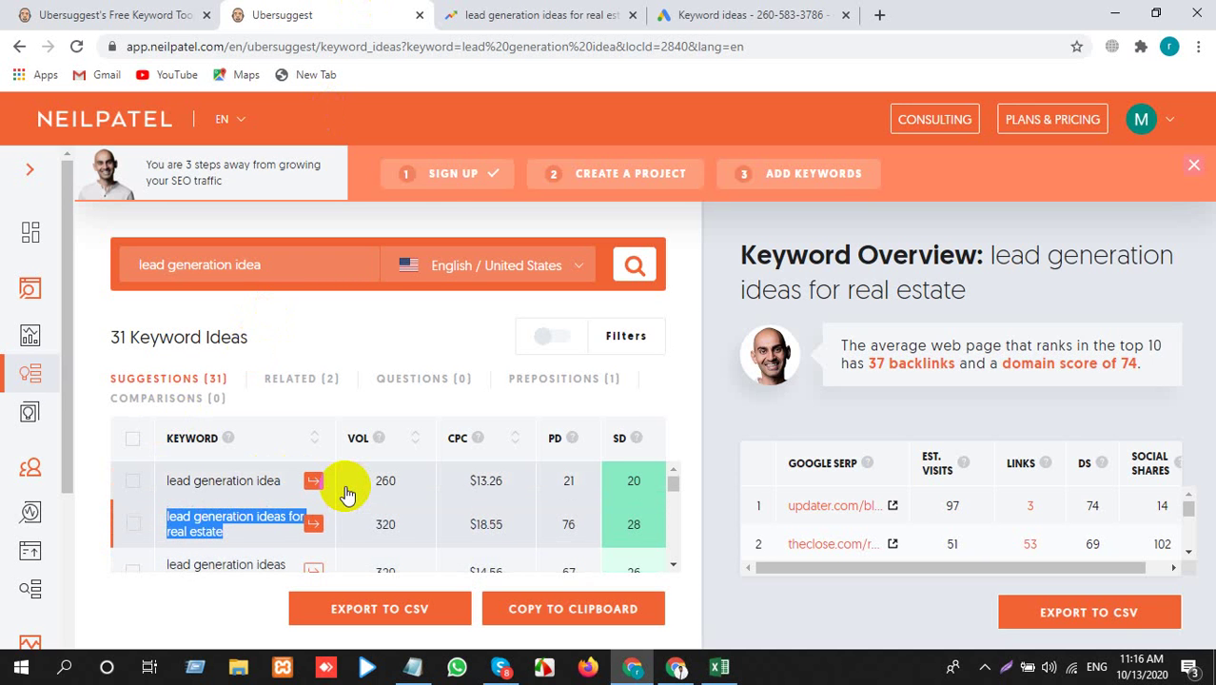
scroll(347, 493, "down", 2)
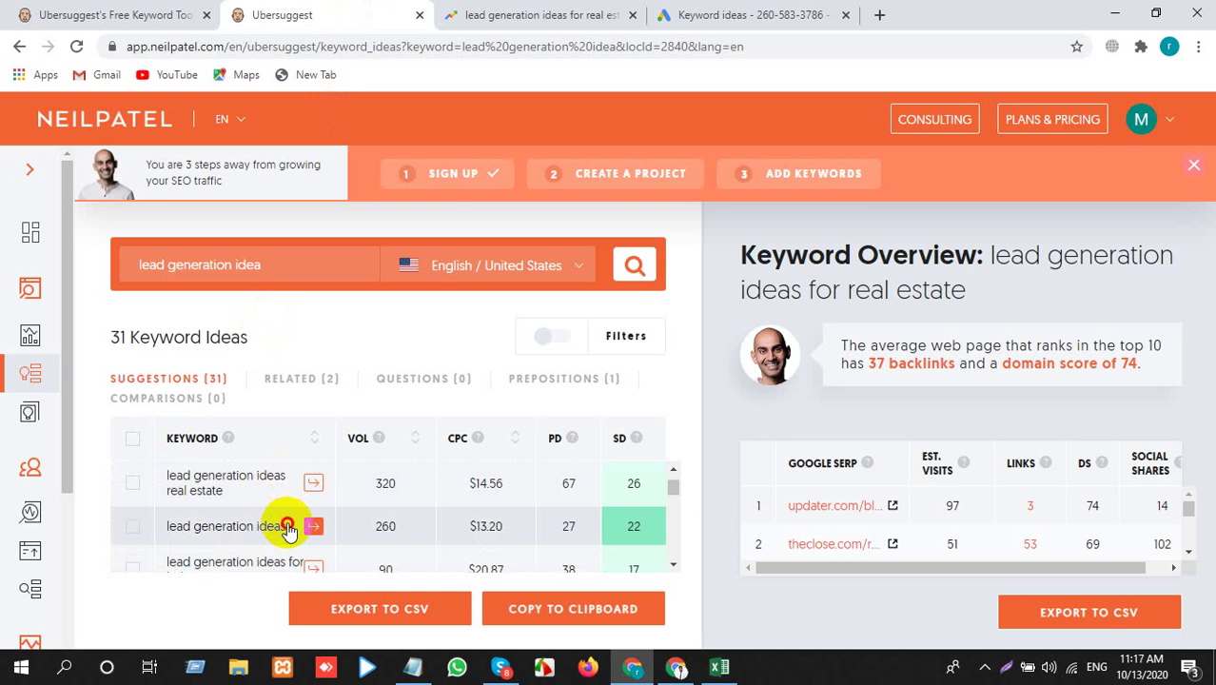
left_click_drag(288, 529, 178, 535)
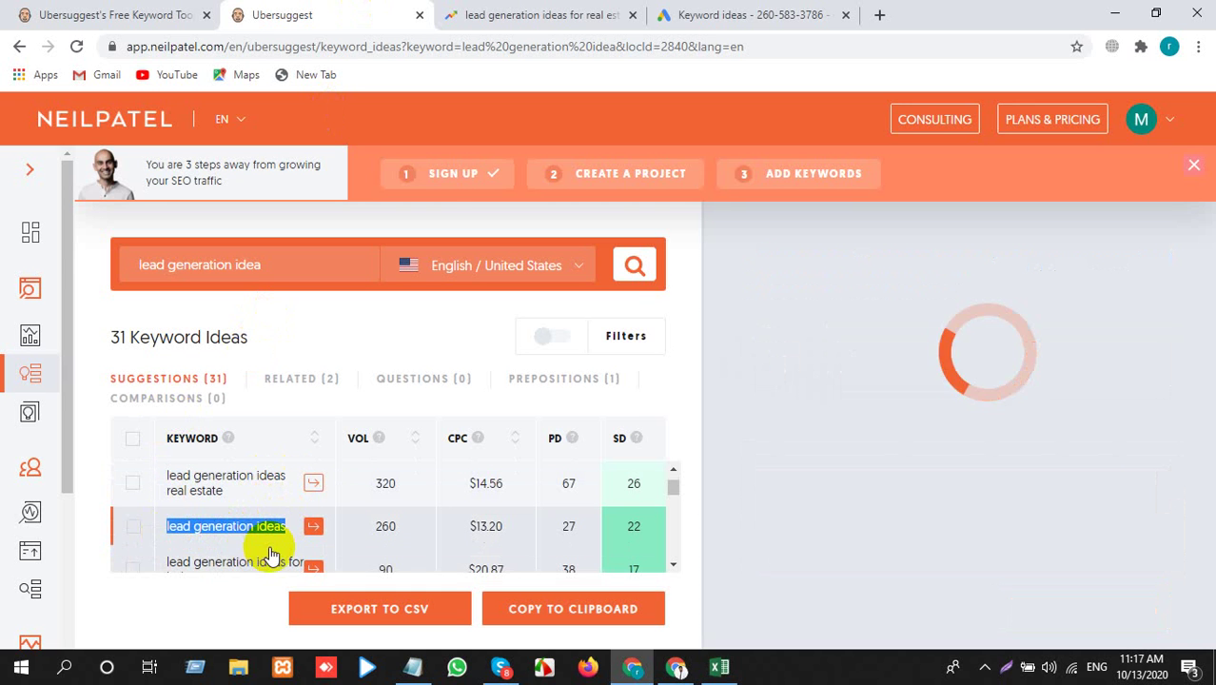
scroll(266, 550, "down", 2)
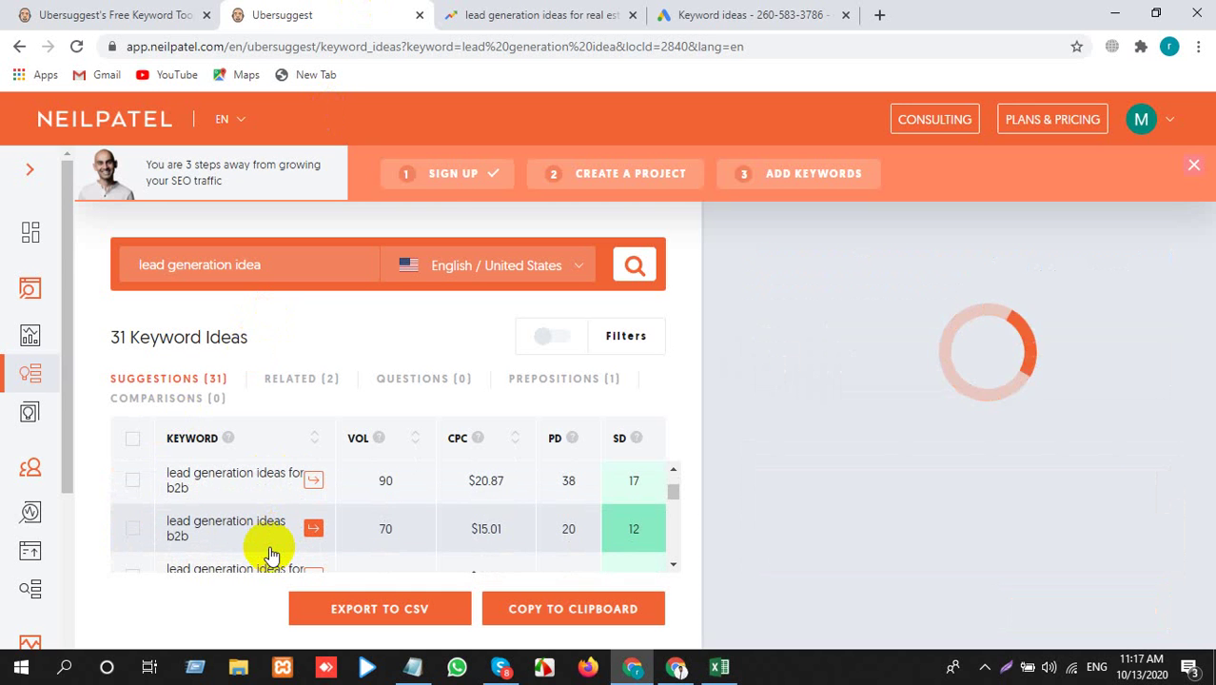
scroll(271, 547, "up", 2)
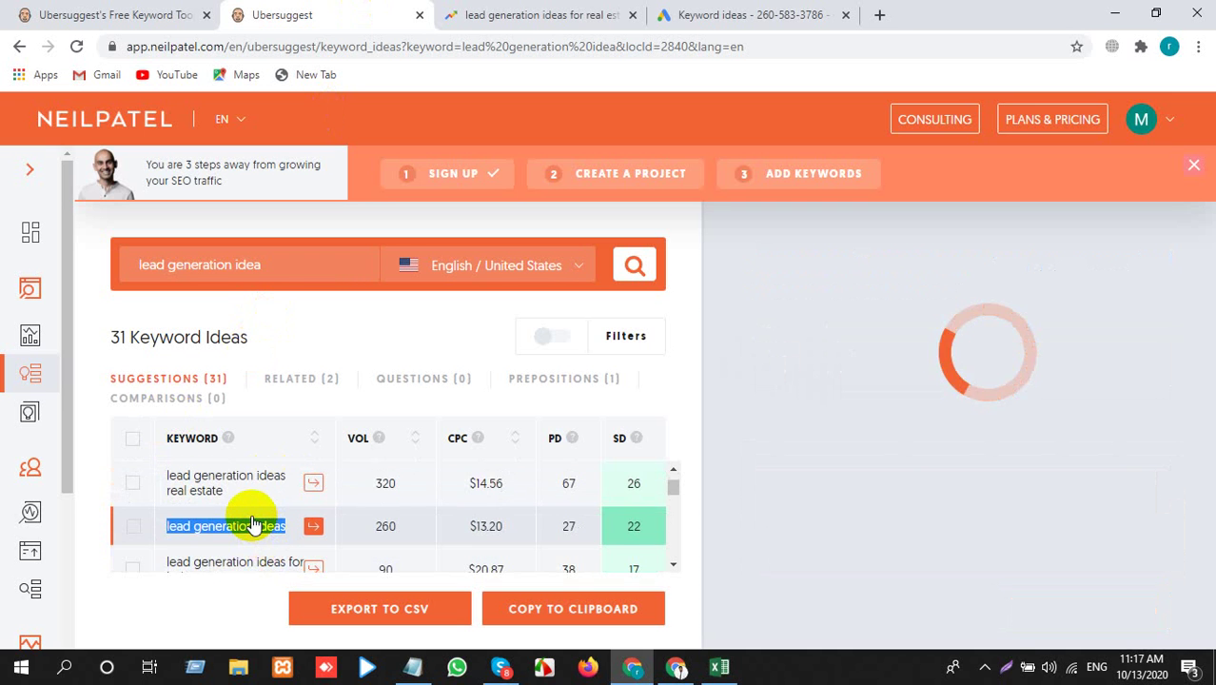
scroll(252, 525, "up", 2)
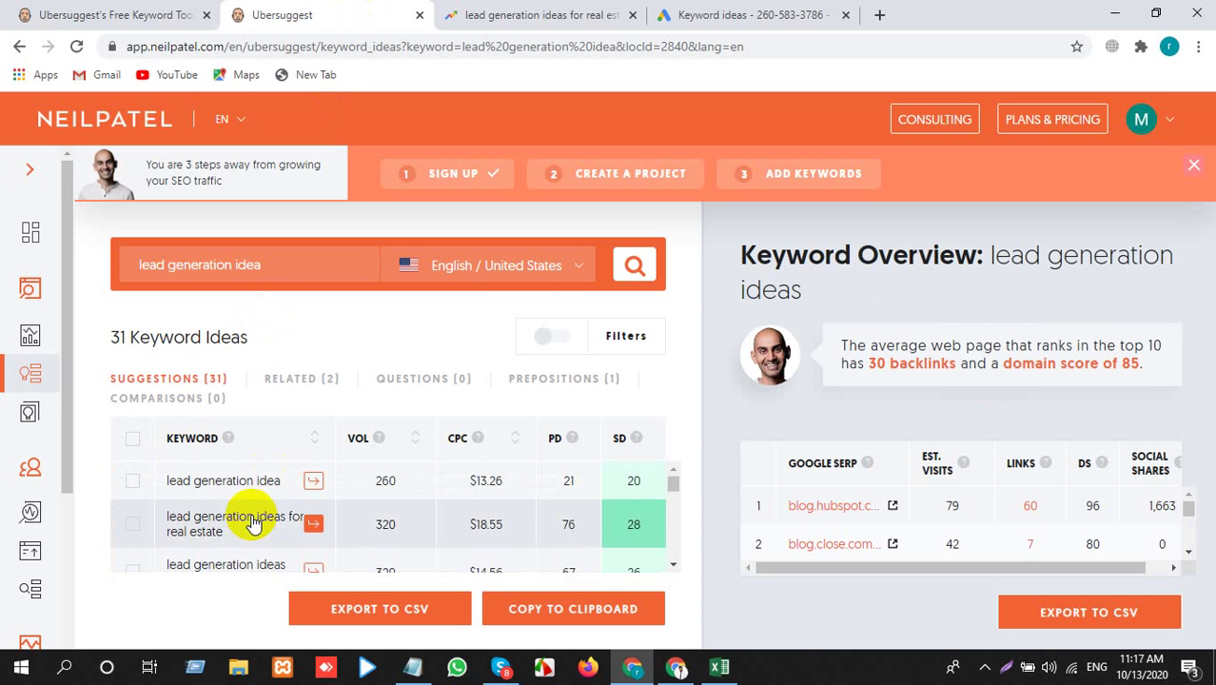
scroll(252, 524, "down", 2)
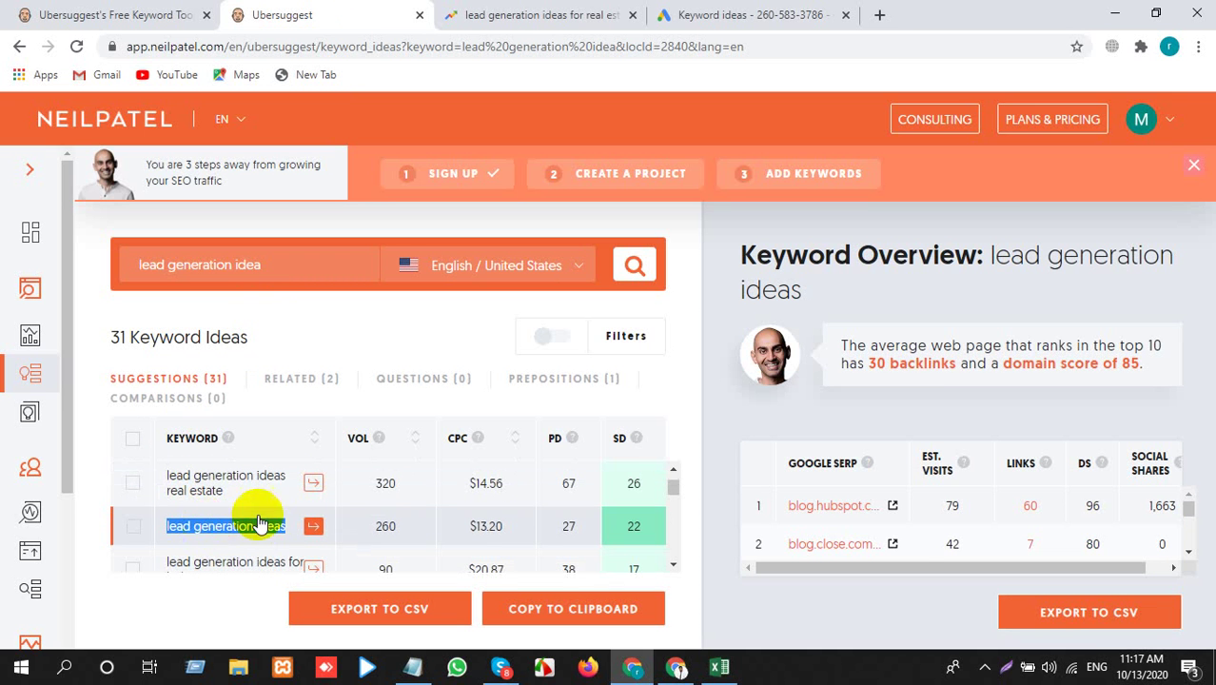
scroll(252, 528, "up", 2)
Copy "lead generation idea" from A17 in Excel and check its trend in Google Trends
key("alt+Tab")
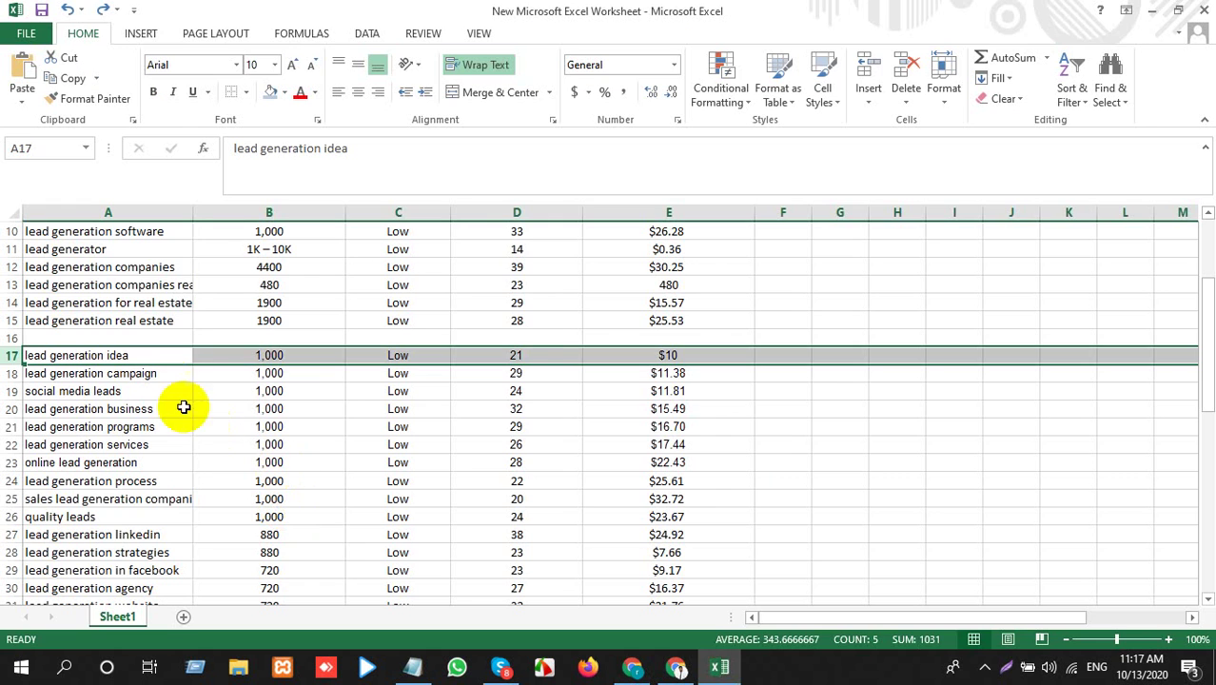
left_click(160, 355)
key("ctrl+c")
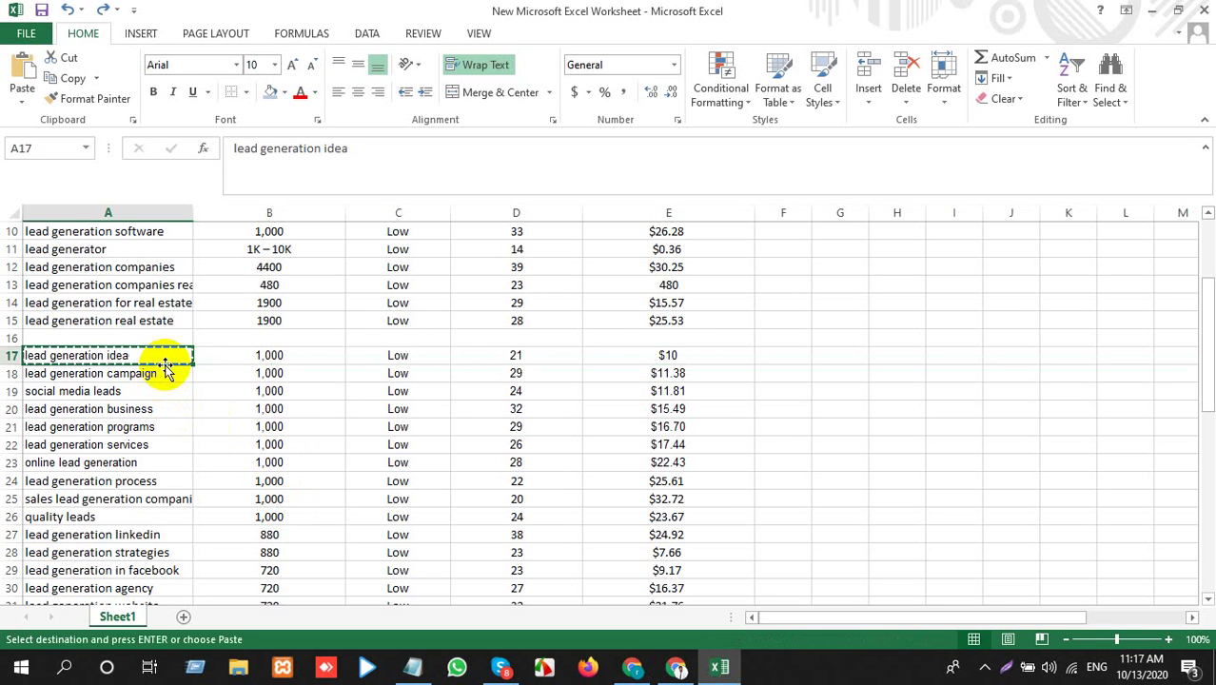
key("alt+Tab")
left_click(466, 15)
left_click(337, 217)
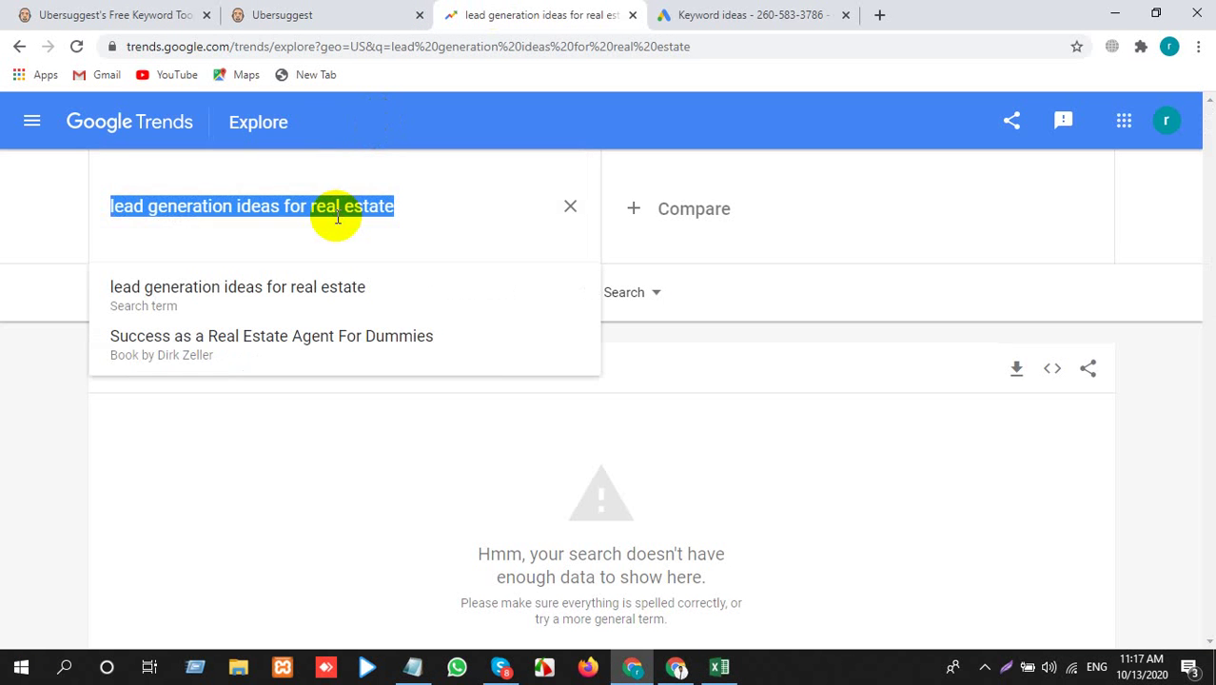
key("ctrl+v")
key("Return")
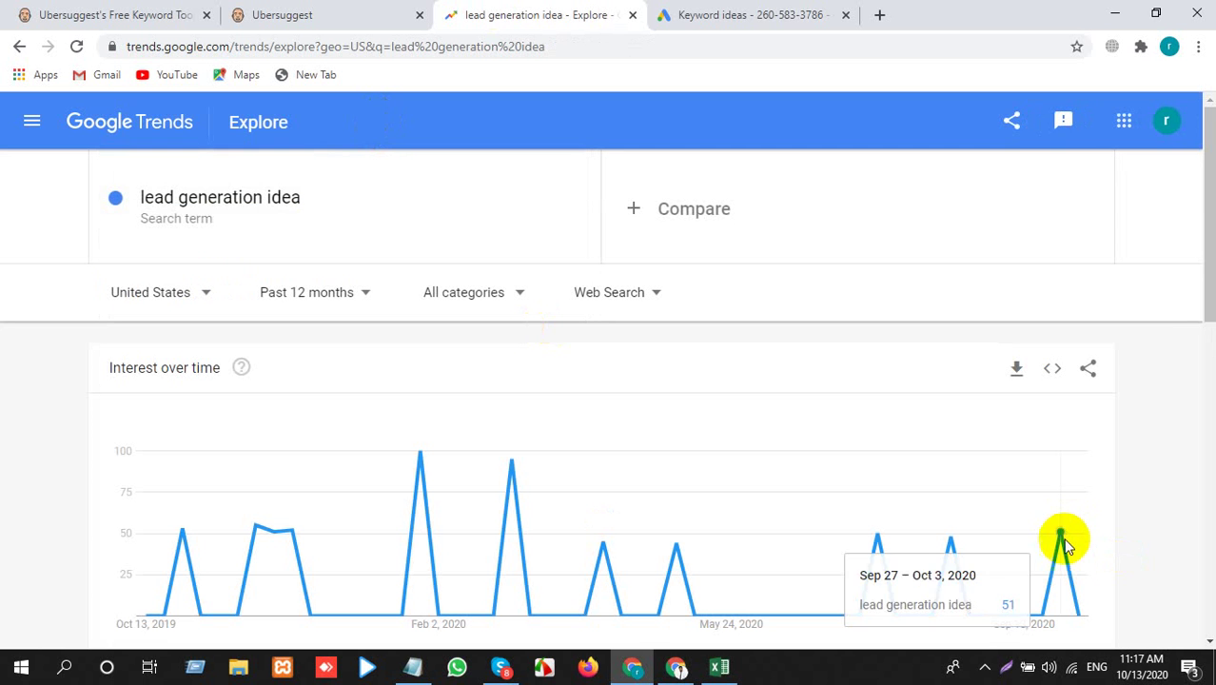
Search Google Ads for keyword ideas on "lead generation idea" and review their monthly searches and competition
left_click(813, 14)
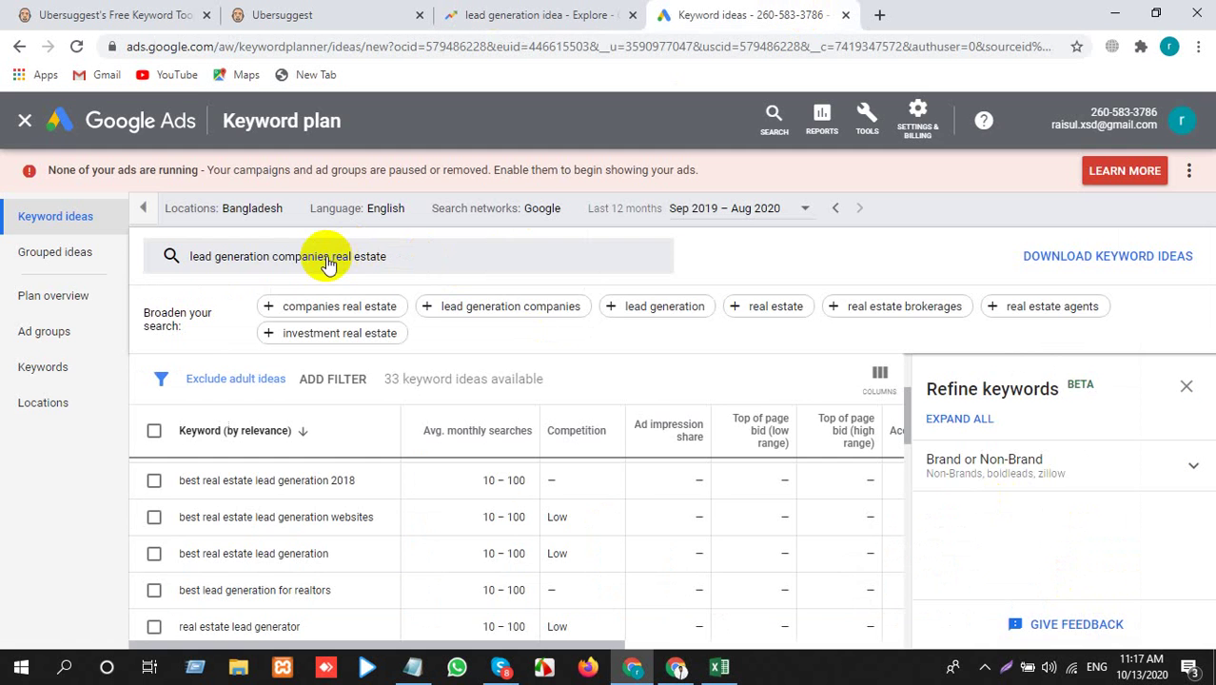
left_click(321, 264)
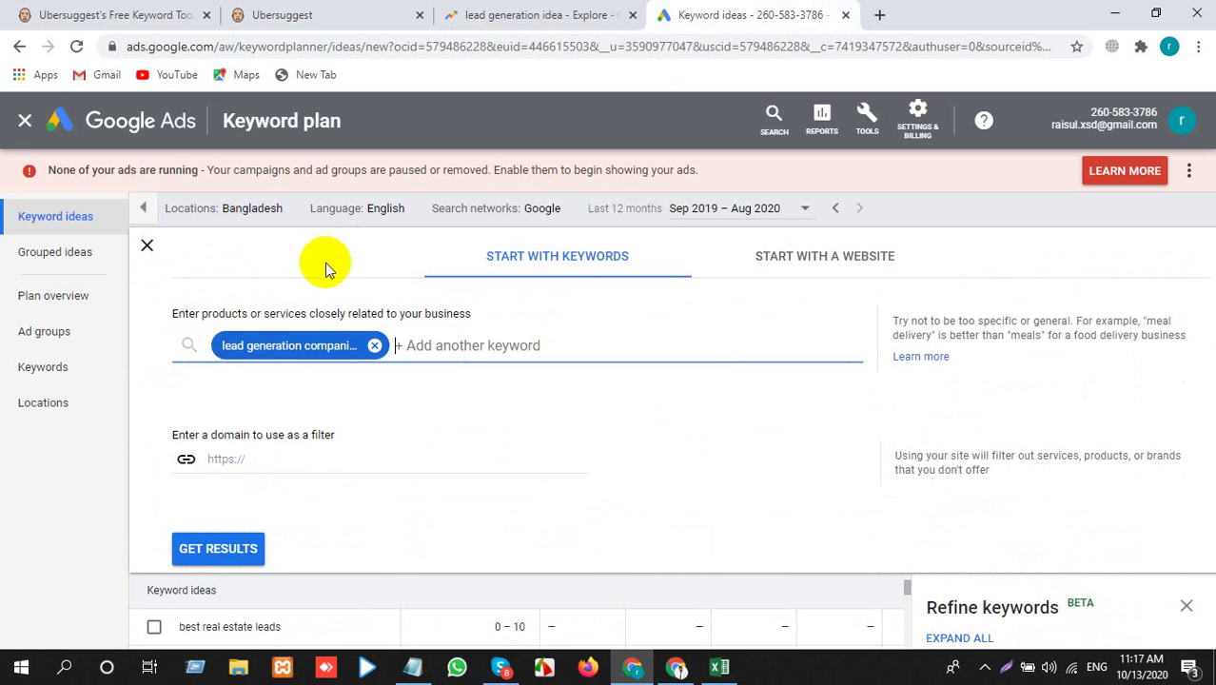
left_click(373, 345)
key("ctrl+v")
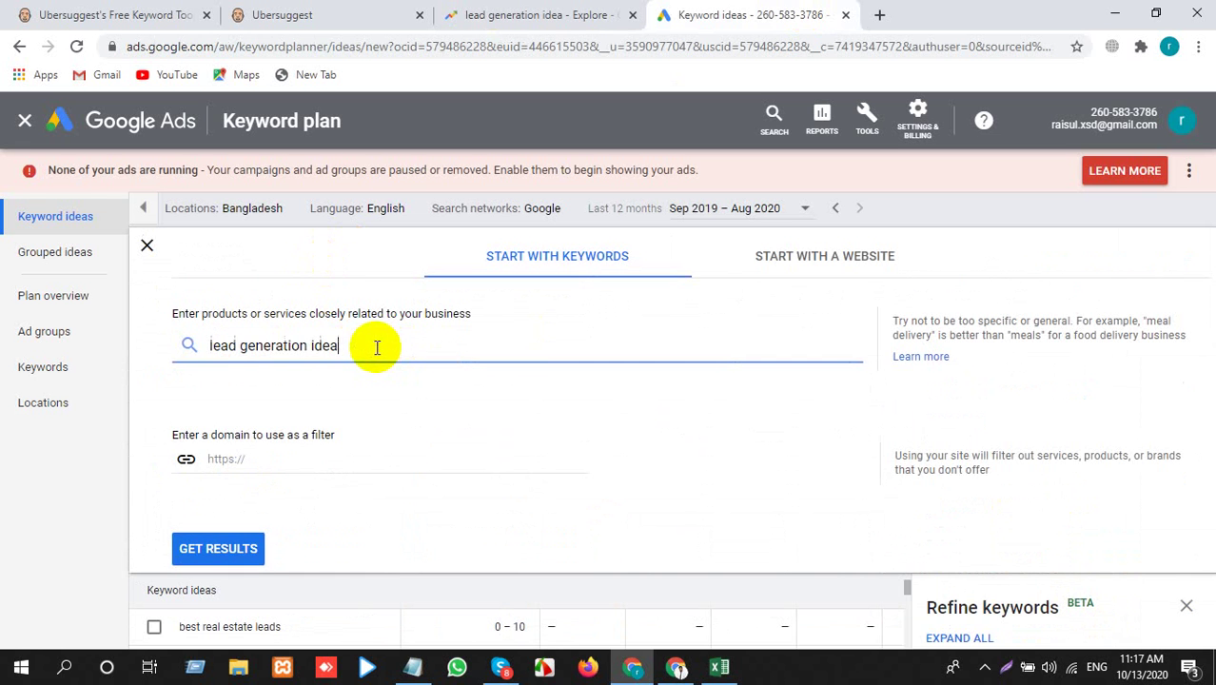
left_click(185, 558)
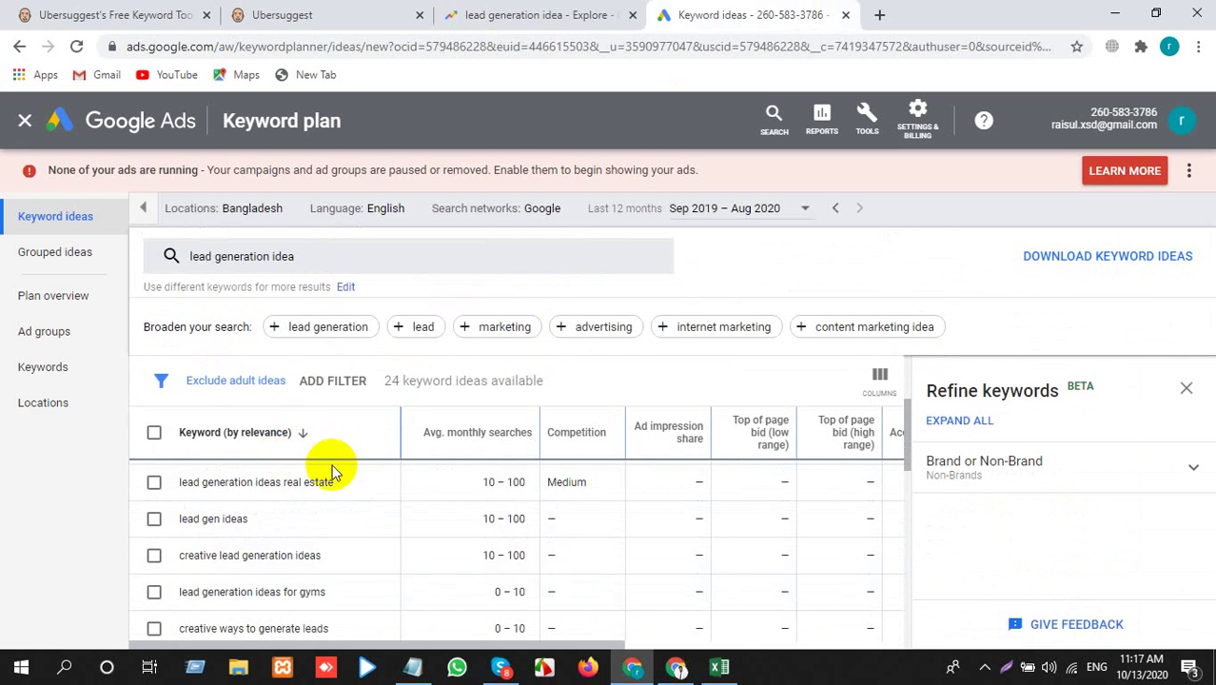
scroll(387, 514, "down", 5)
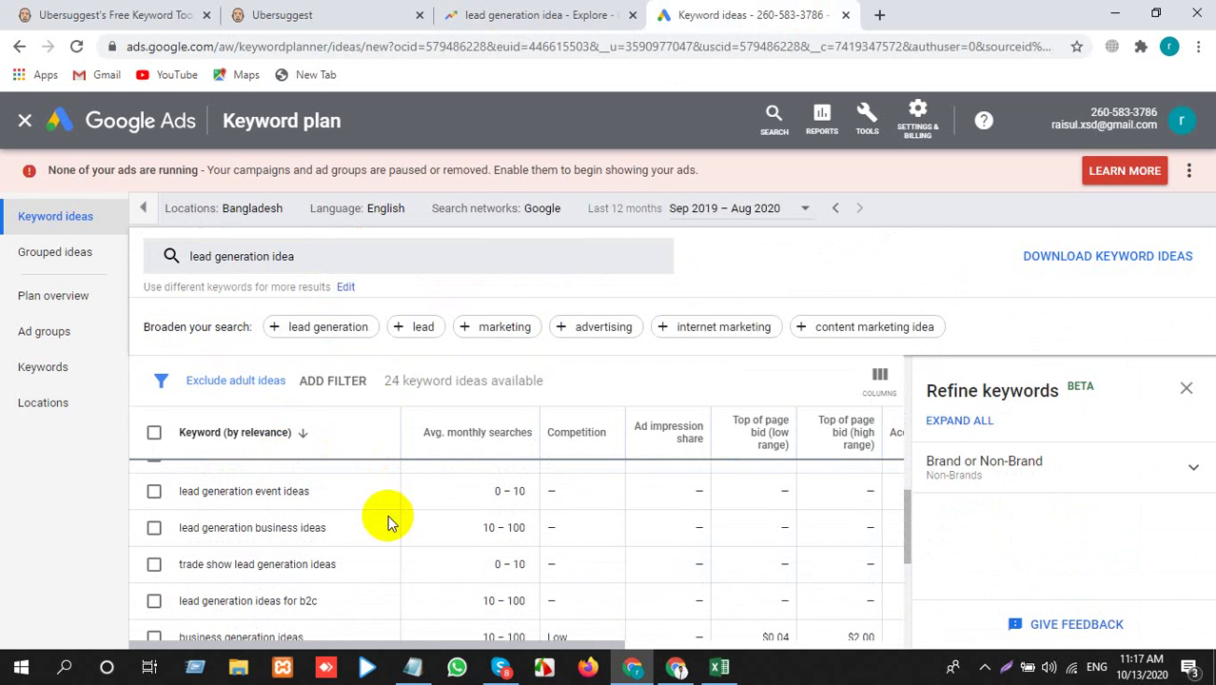
scroll(387, 514, "down", 1)
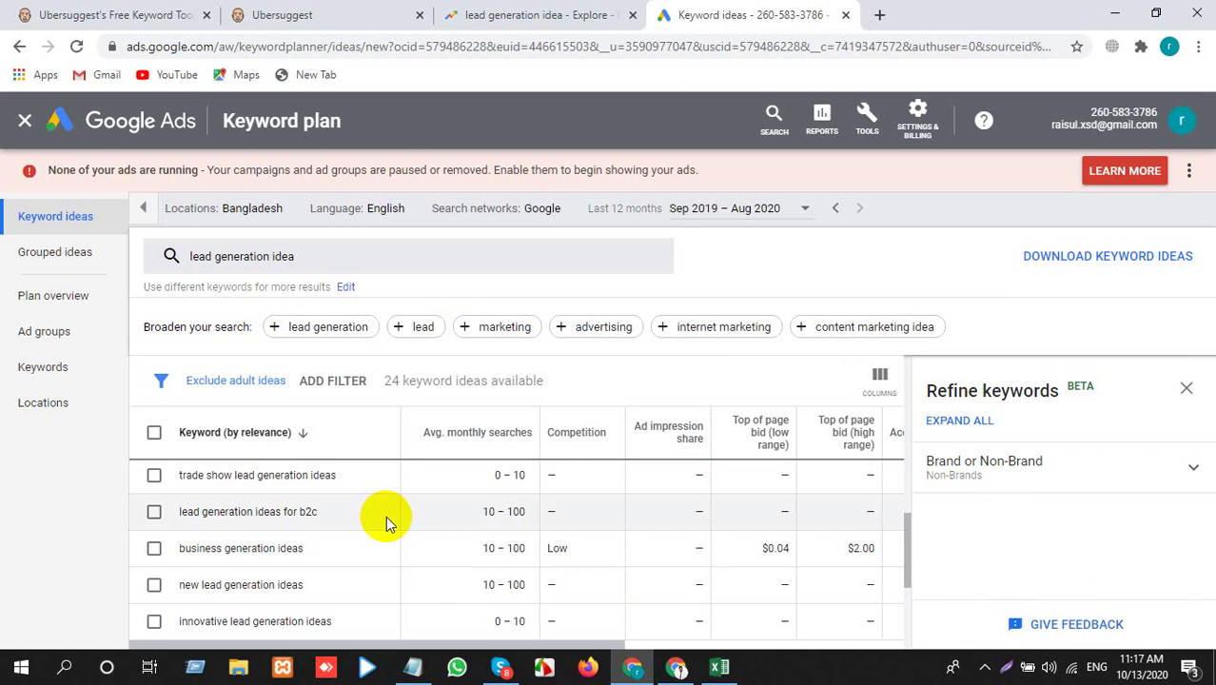
Look over the Ubersuggest suggestions again and check the trend for "lead generation ideas" in Google Trends
left_click(476, 14)
left_click(314, 14)
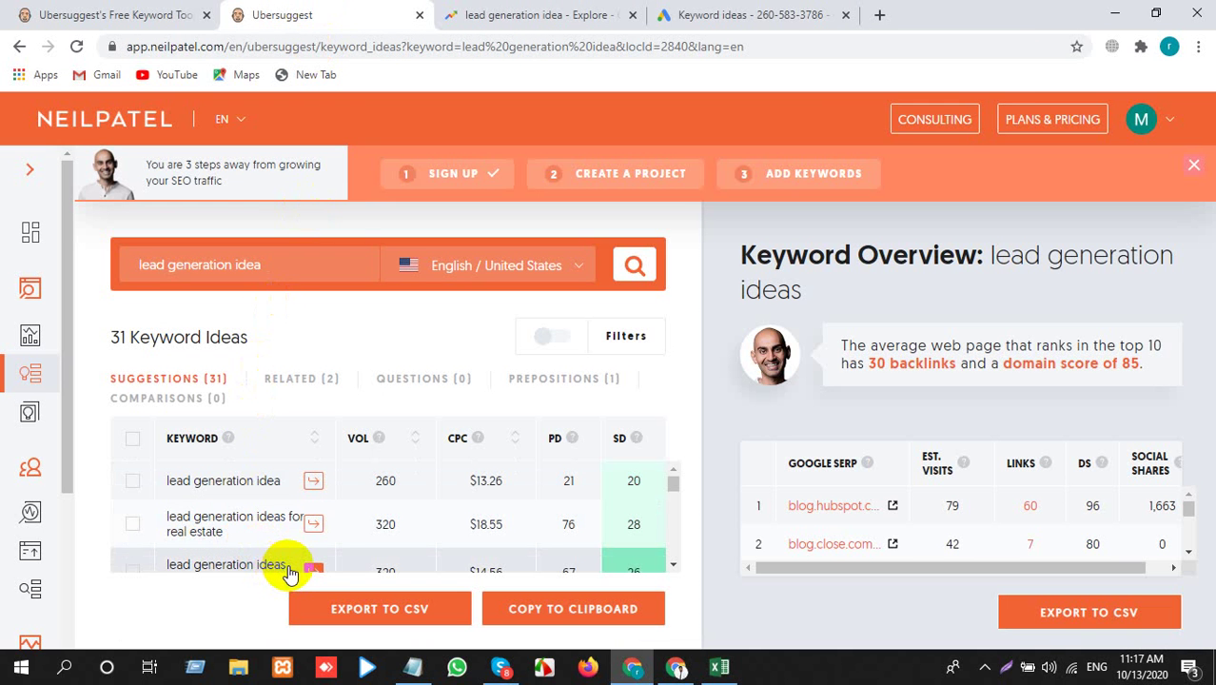
left_click_drag(290, 571, 233, 537)
left_click(244, 247)
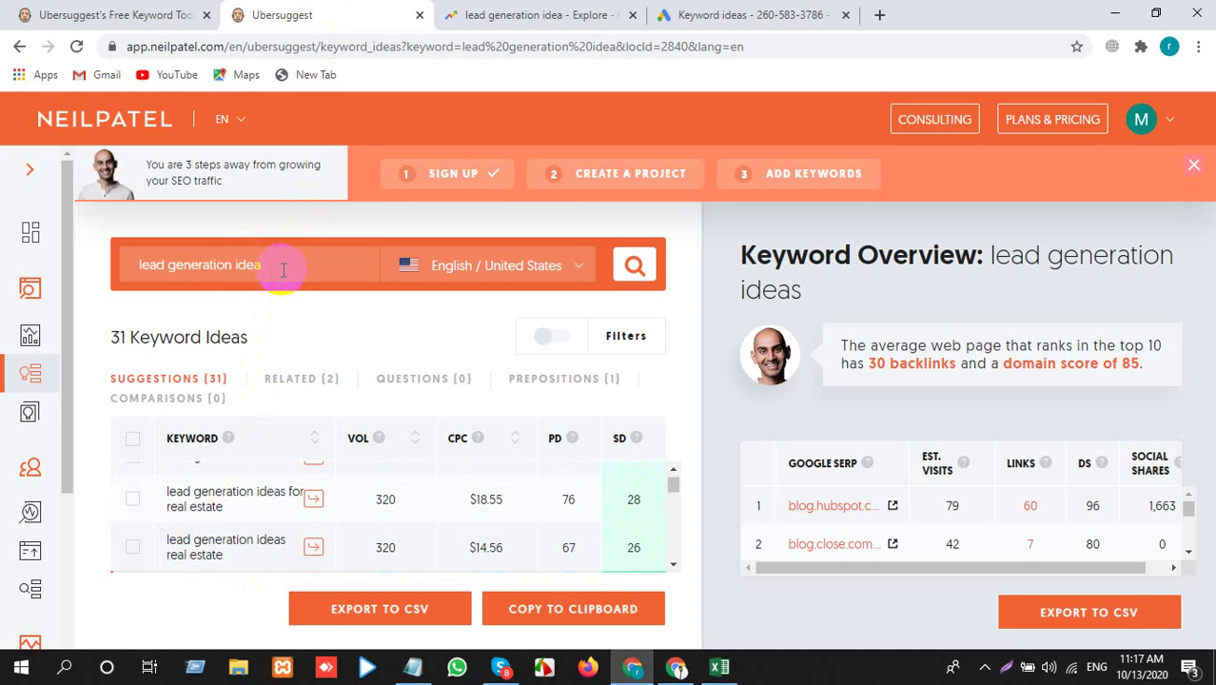
triple_click(285, 267)
left_click(539, 15)
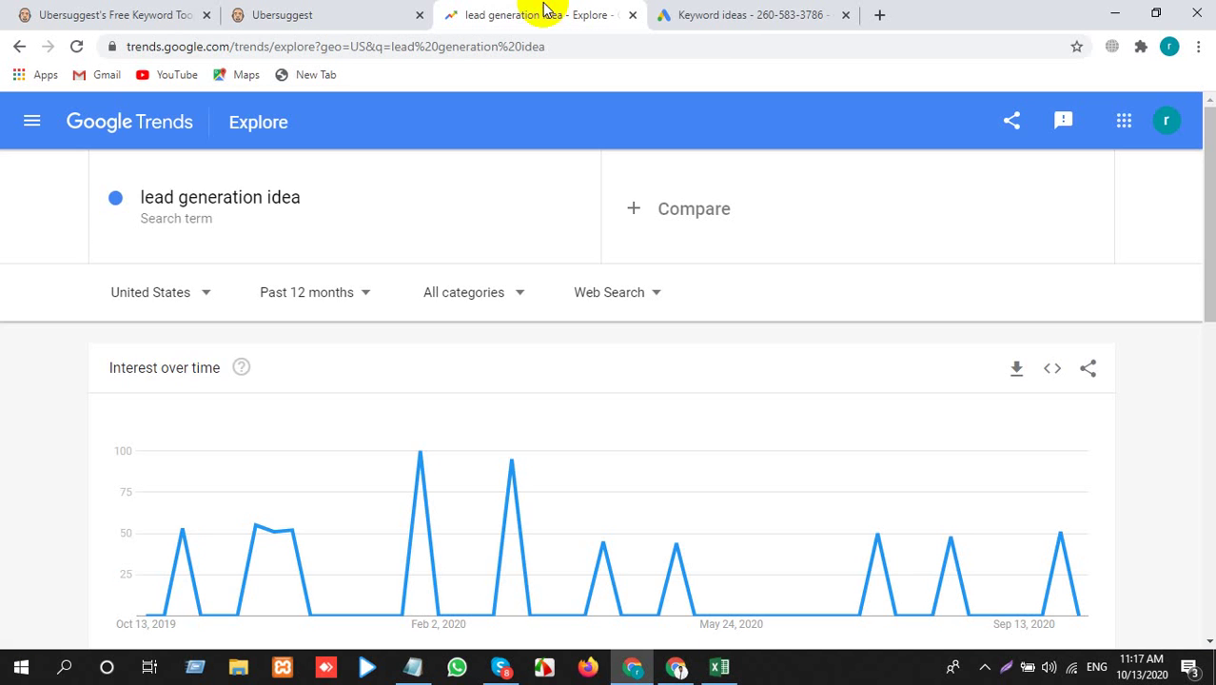
left_click(297, 210)
left_click(297, 210)
type("s")
key("Return")
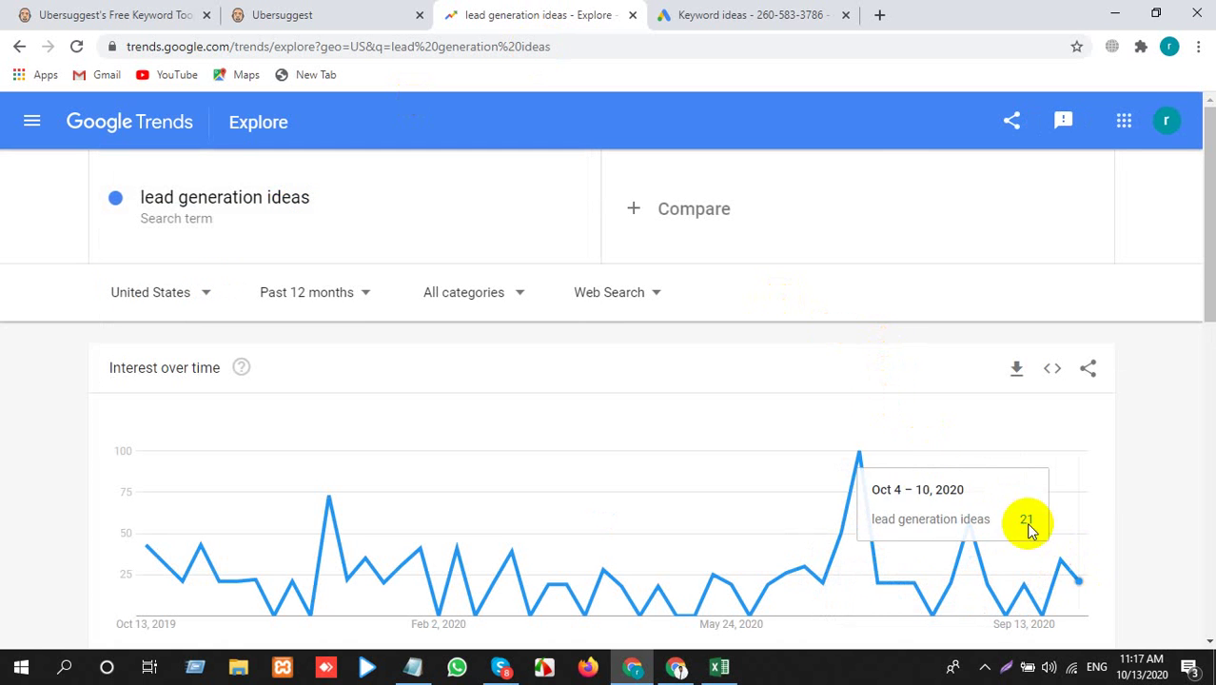
Copy "lead generation ideas" from Google Trends and insert a new row above "lead generation idea" at row 17 in Excel
left_click(279, 195)
key("ctrl+c")
key("alt+Tab")
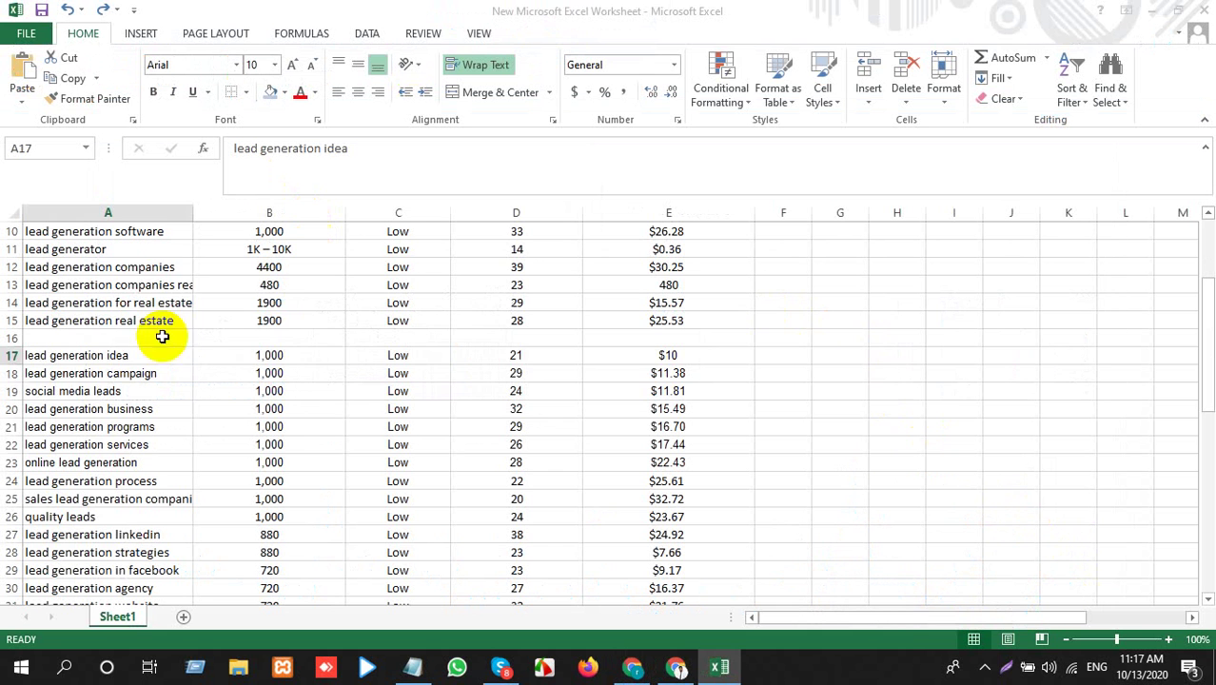
left_click(57, 355)
left_click(6, 355)
right_click(6, 356)
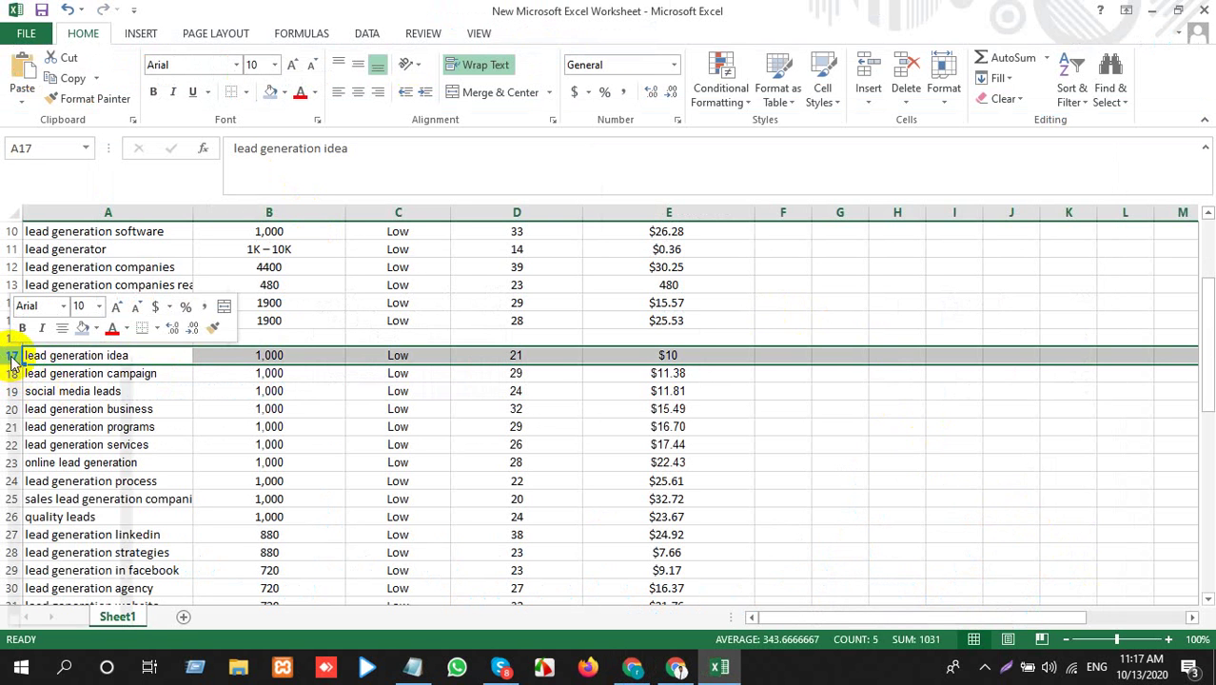
left_click(55, 482)
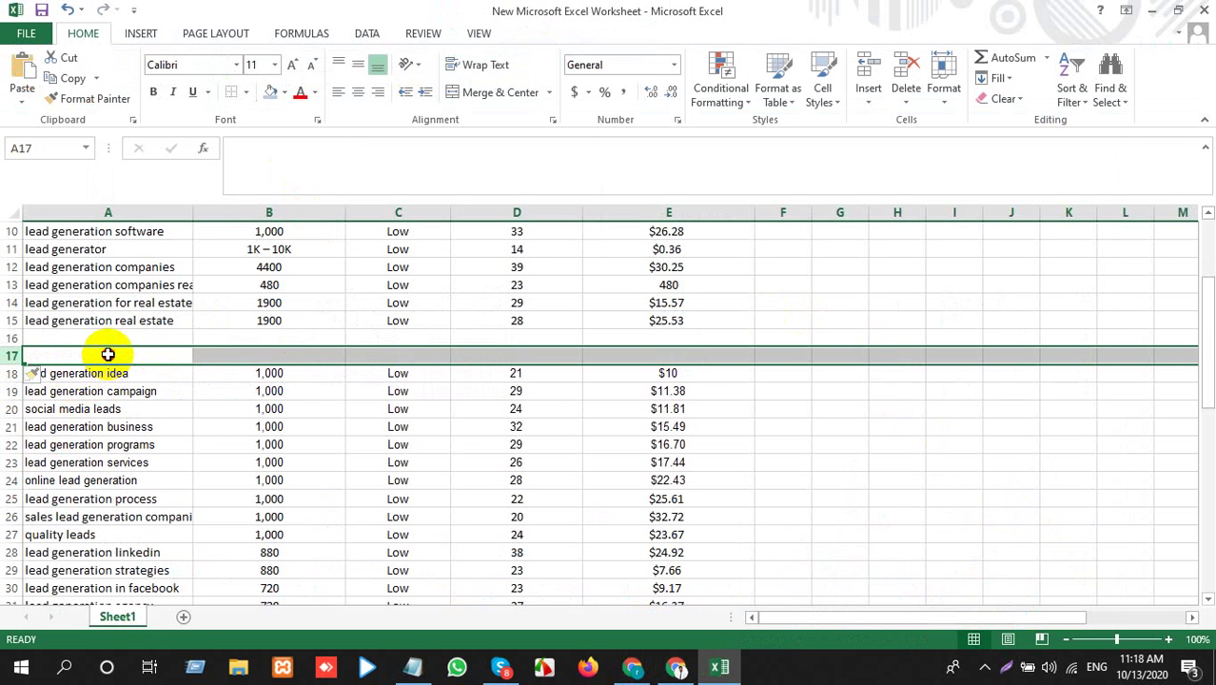
Try "lead generation ideas" in A17, look over the keyword list, and undo both the paste and the inserted row
left_click(107, 354)
key("ctrl+v")
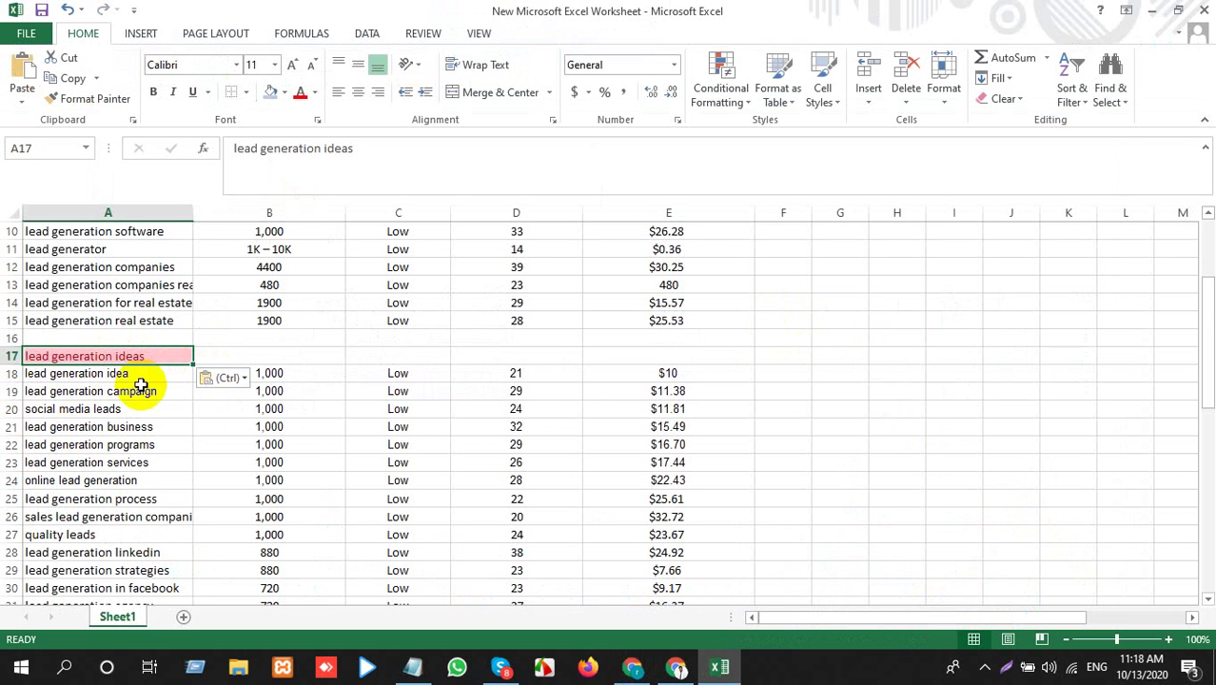
scroll(141, 384, "down", 5)
scroll(143, 394, "up", 4)
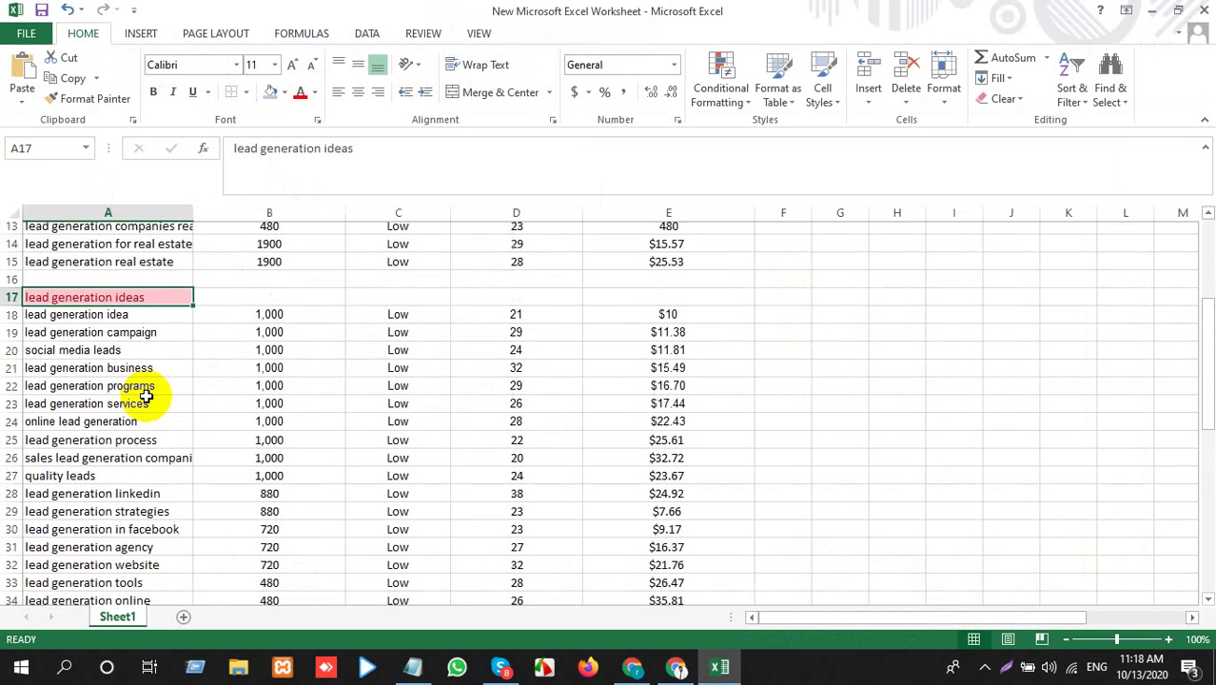
key("ctrl+z")
key("ctrl+z")
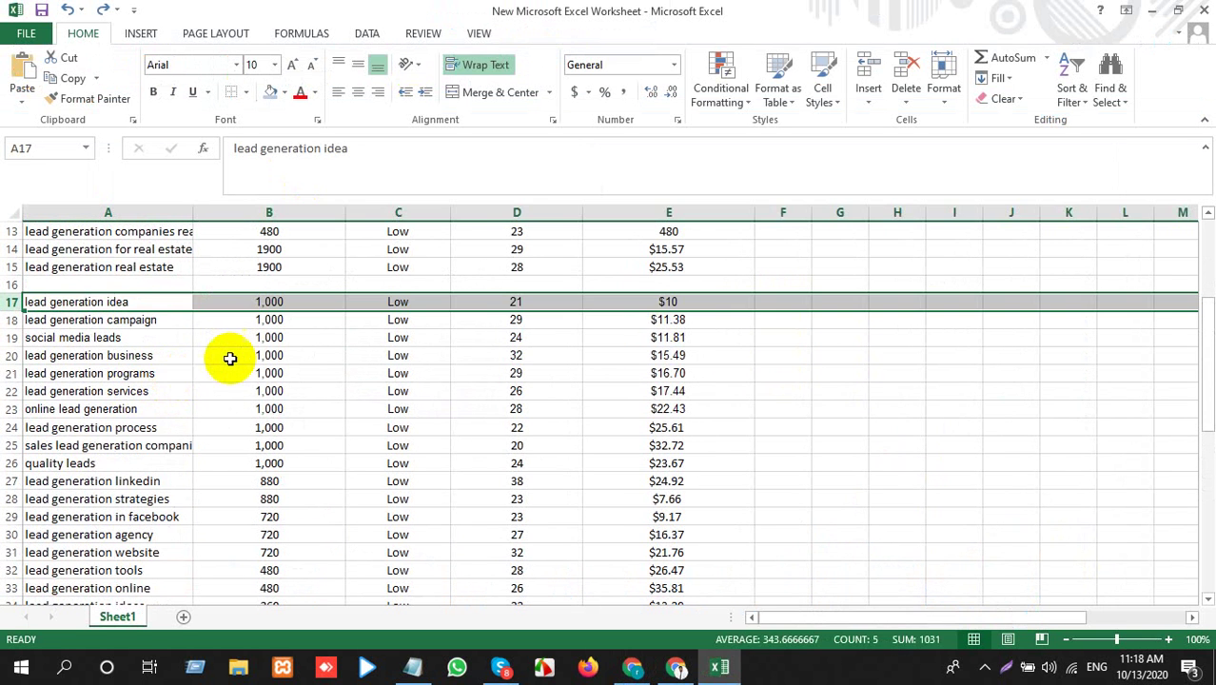
Copy "lead generation campaign" from A18 in Excel and enter it as the keyword in Ubersuggest
key("alt+Tab")
left_click(335, 9)
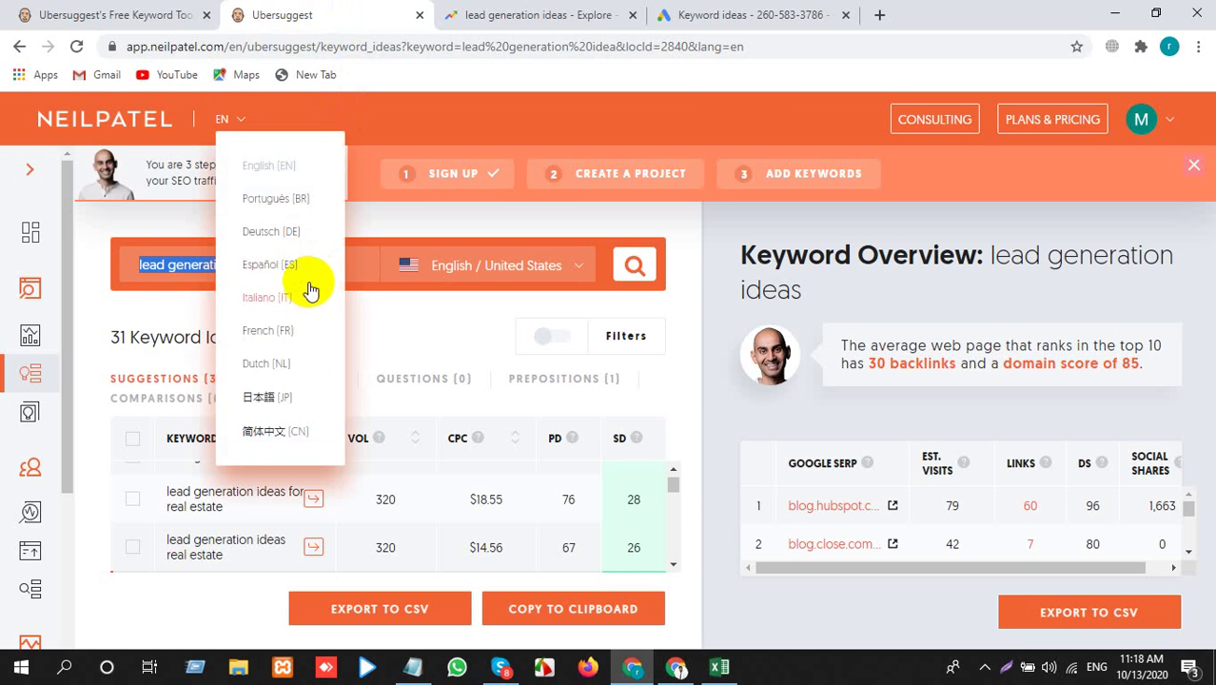
key("alt+Tab")
left_click(108, 325)
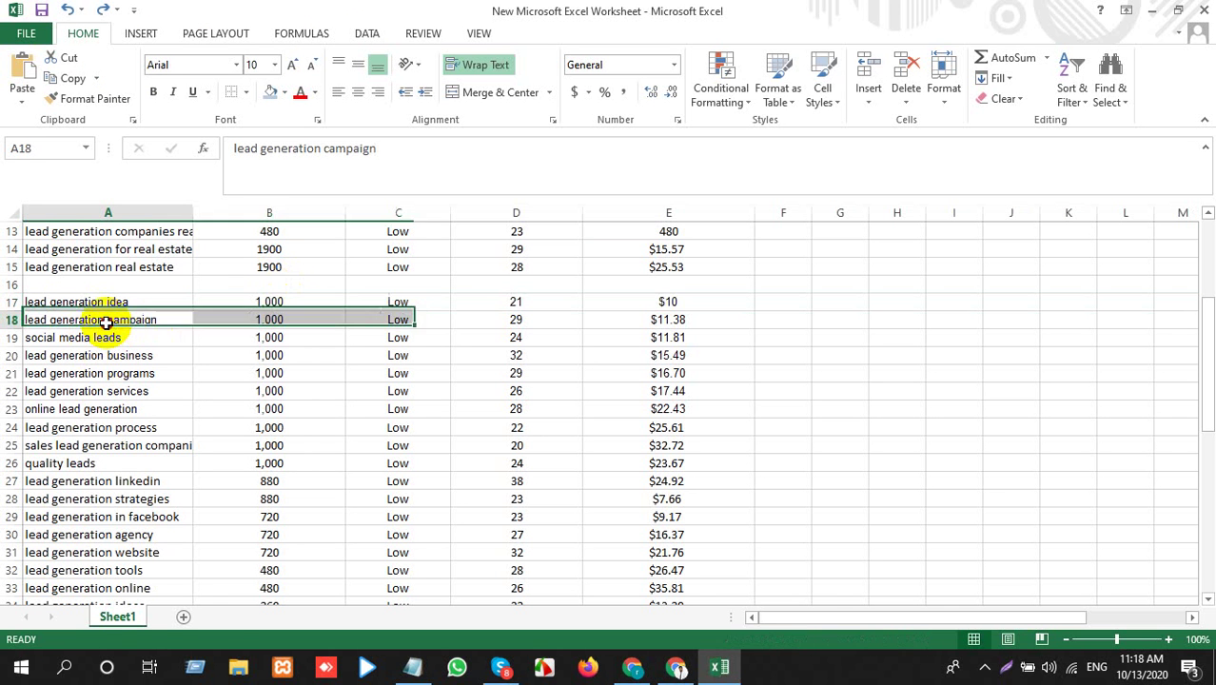
key("ctrl+c")
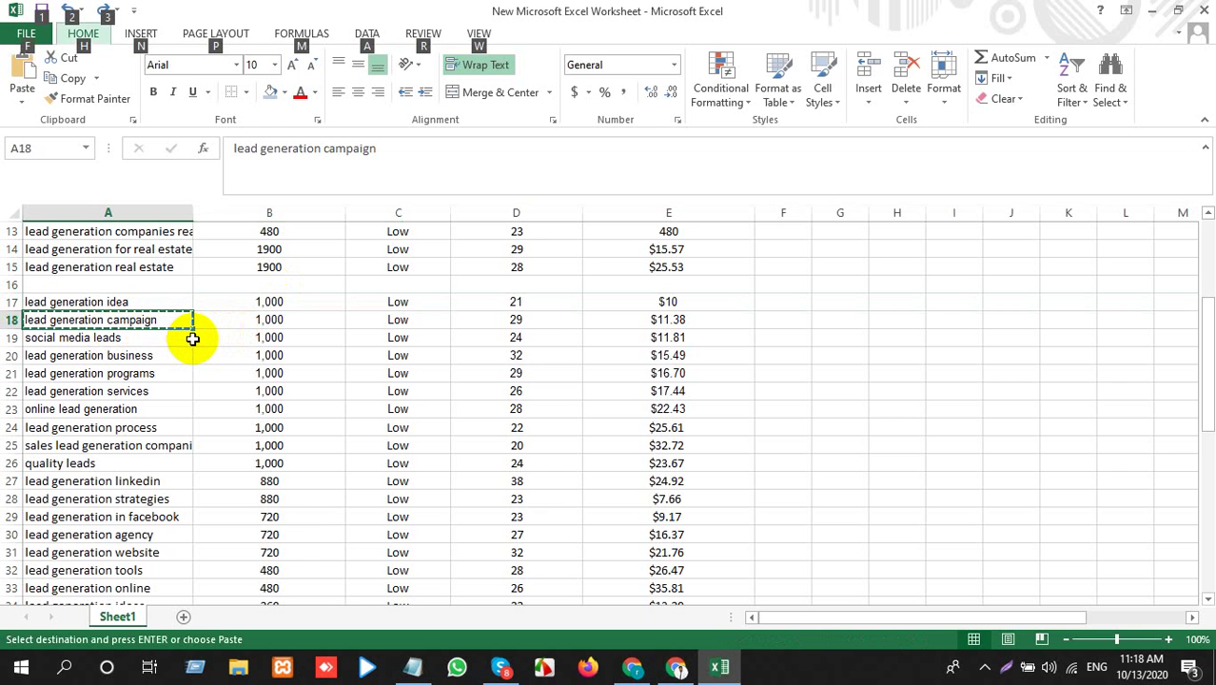
key("alt+Tab")
triple_click(287, 263)
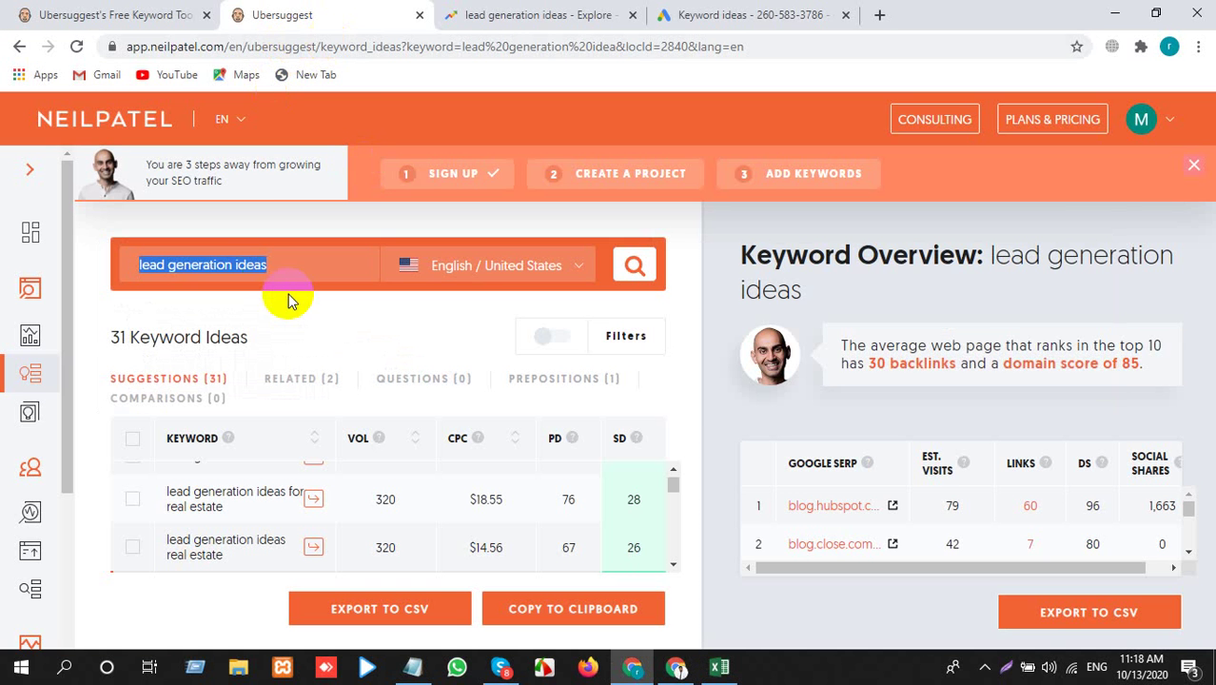
key("ctrl+v")
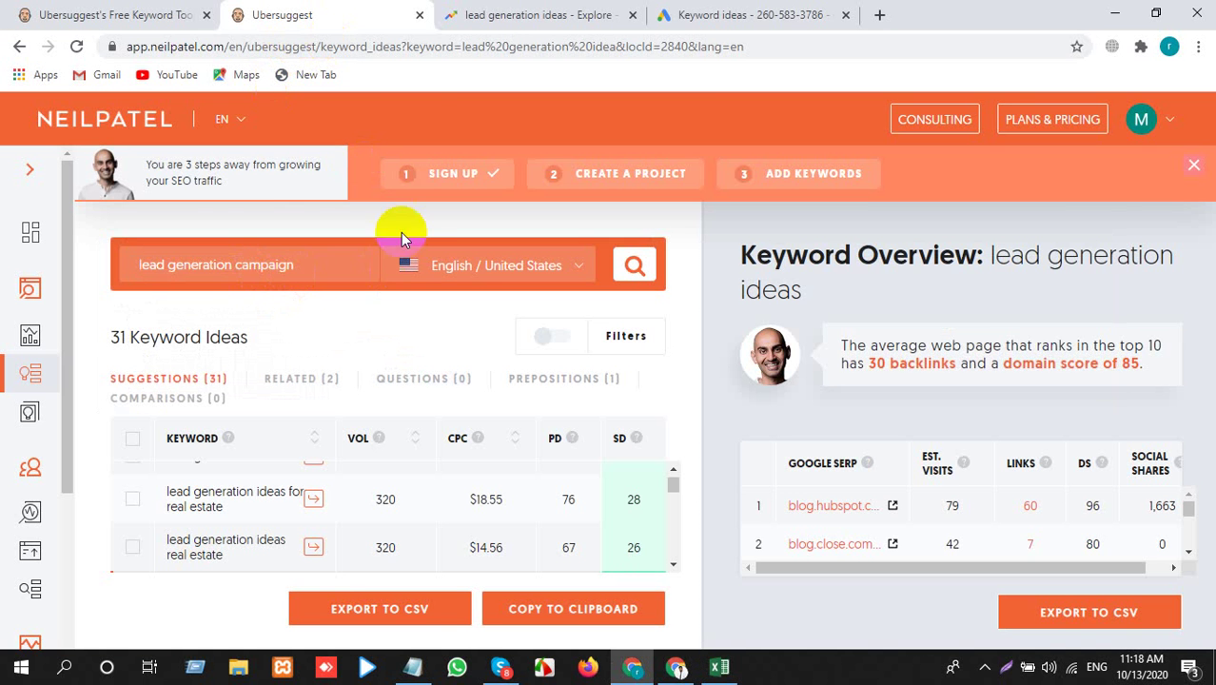
Check the trend for "lead generation campaign" in Google Trends
left_click(504, 15)
key("ctrl+v")
left_click(293, 285)
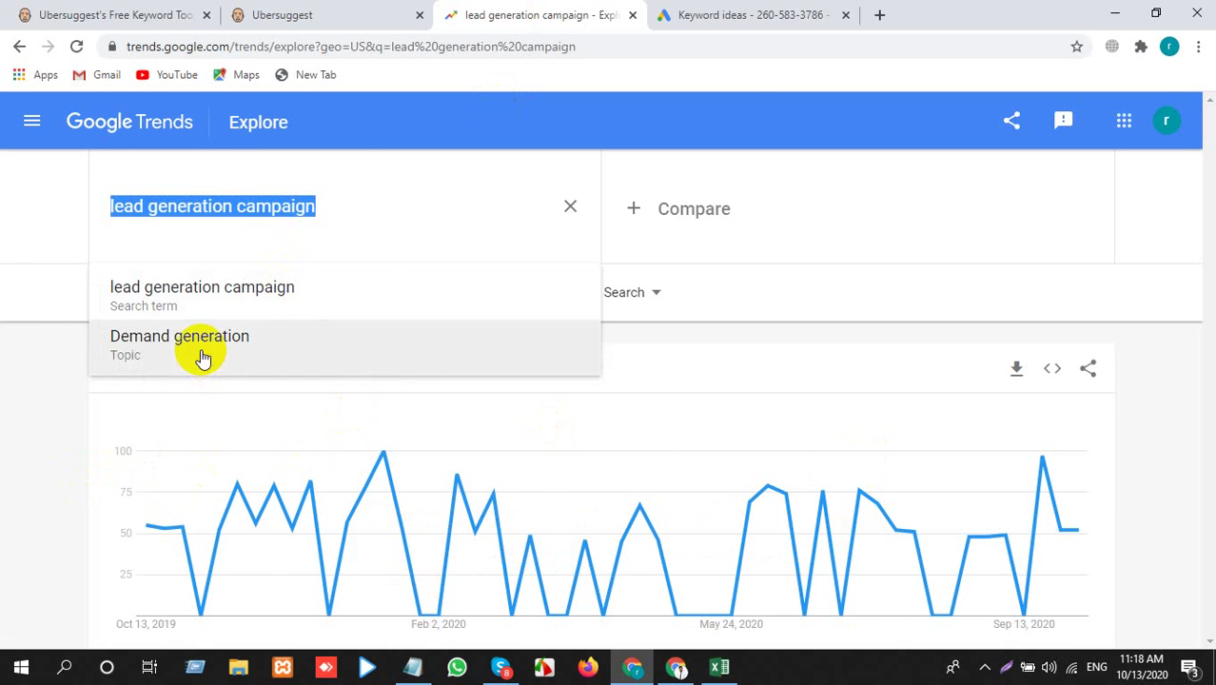
key("alt+Tab")
scroll(174, 346, "up", 2)
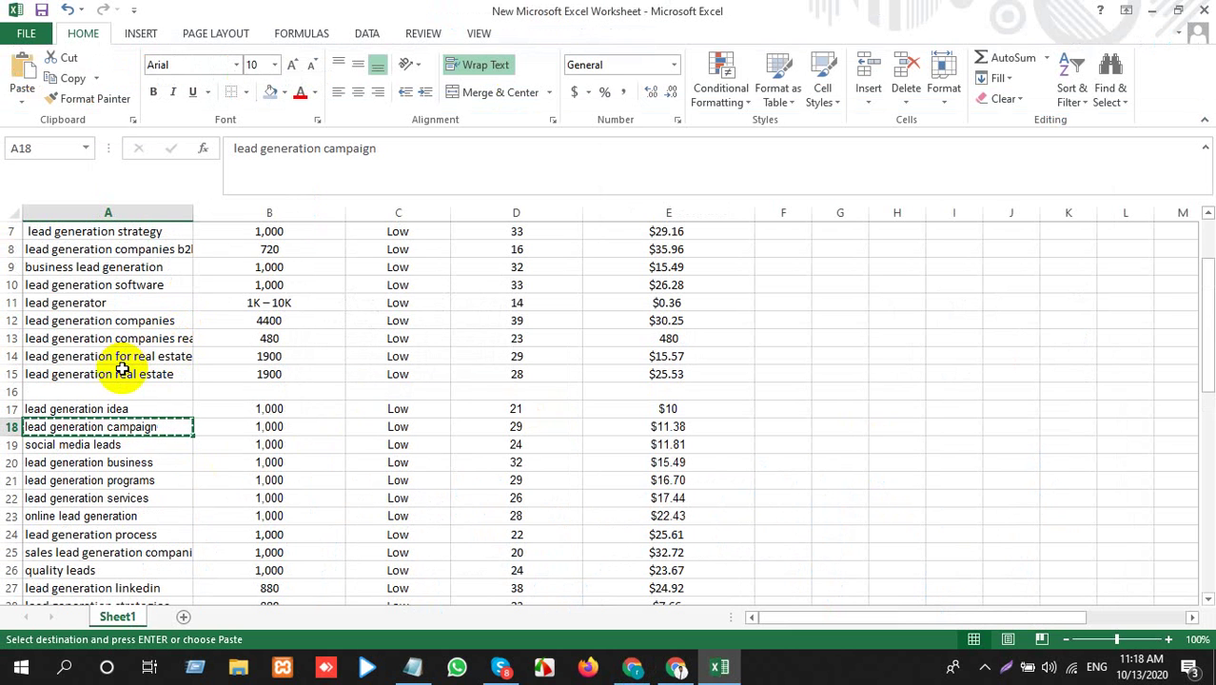
left_click(8, 427)
left_click(13, 338)
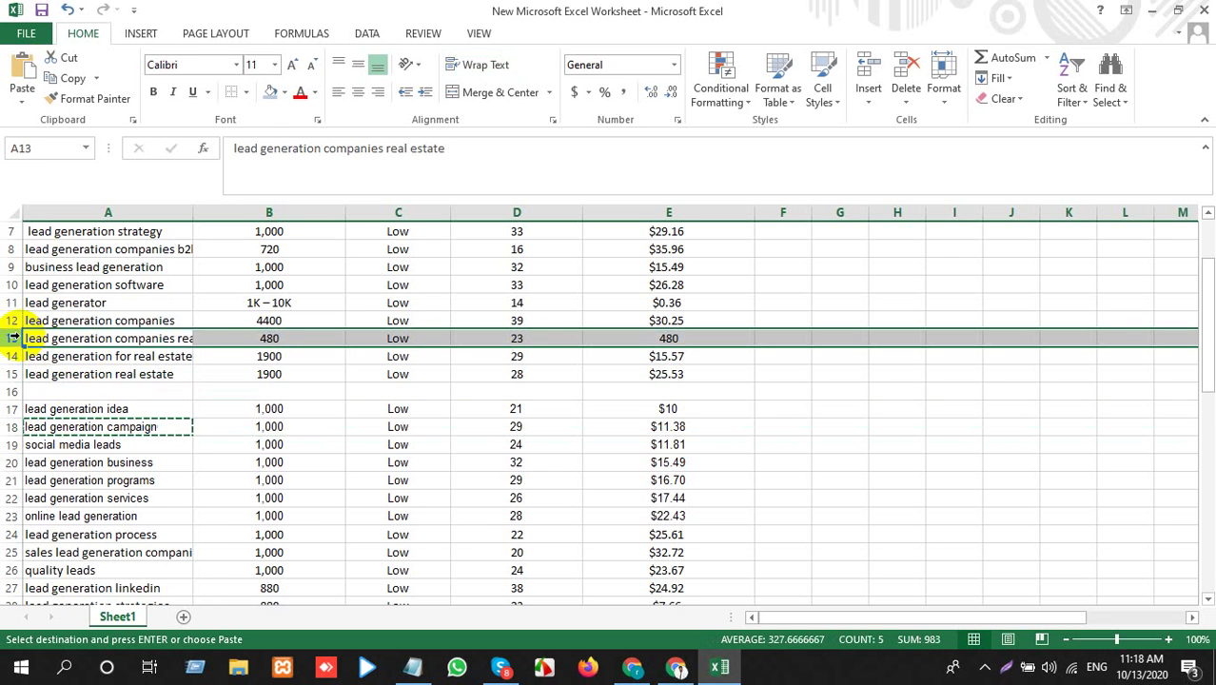
right_click(13, 337)
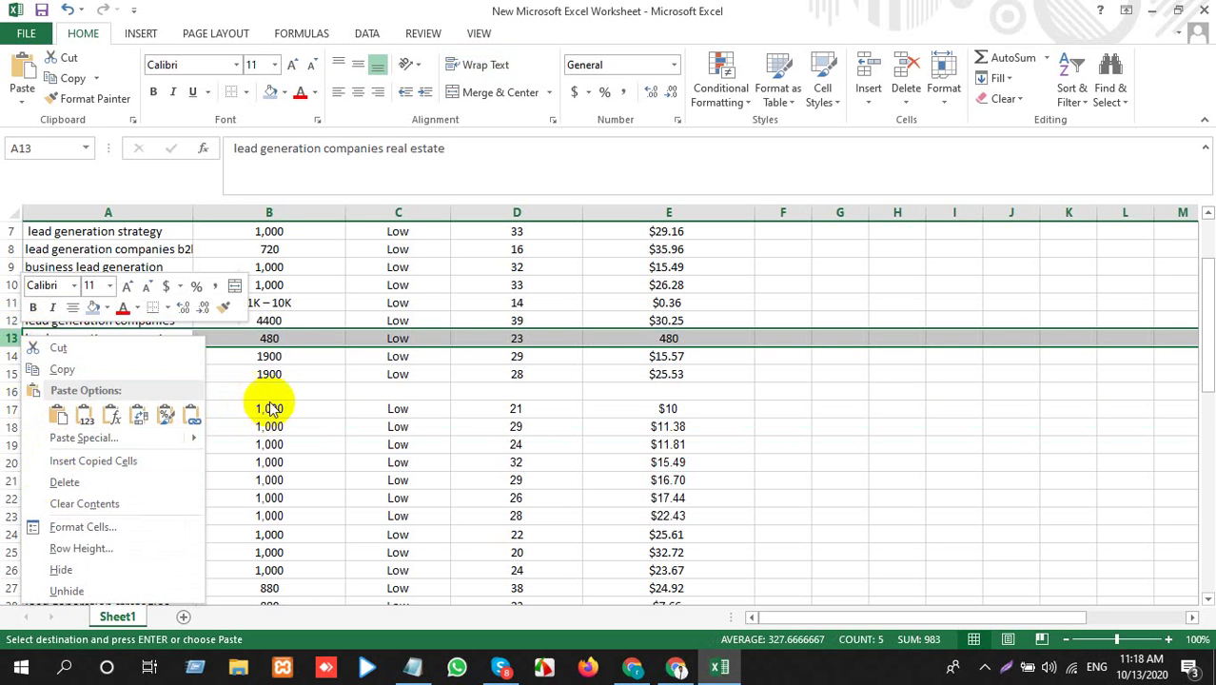
key("Escape")
double_click(315, 396)
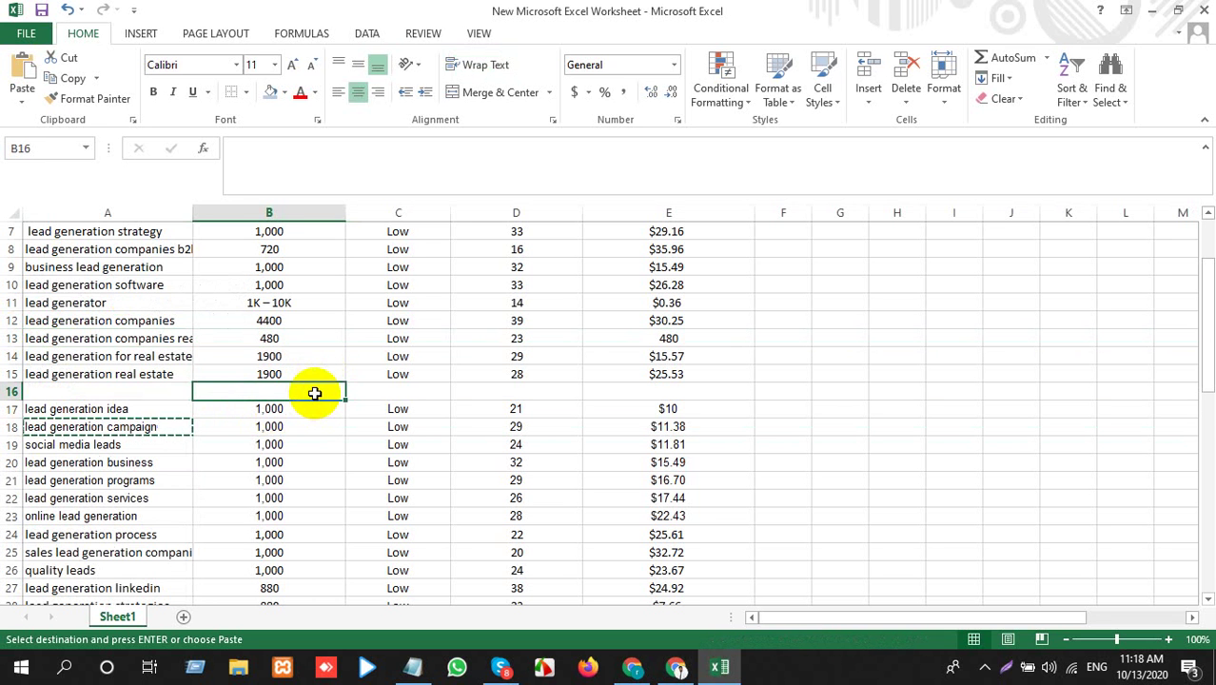
left_click(404, 391)
left_click(8, 427)
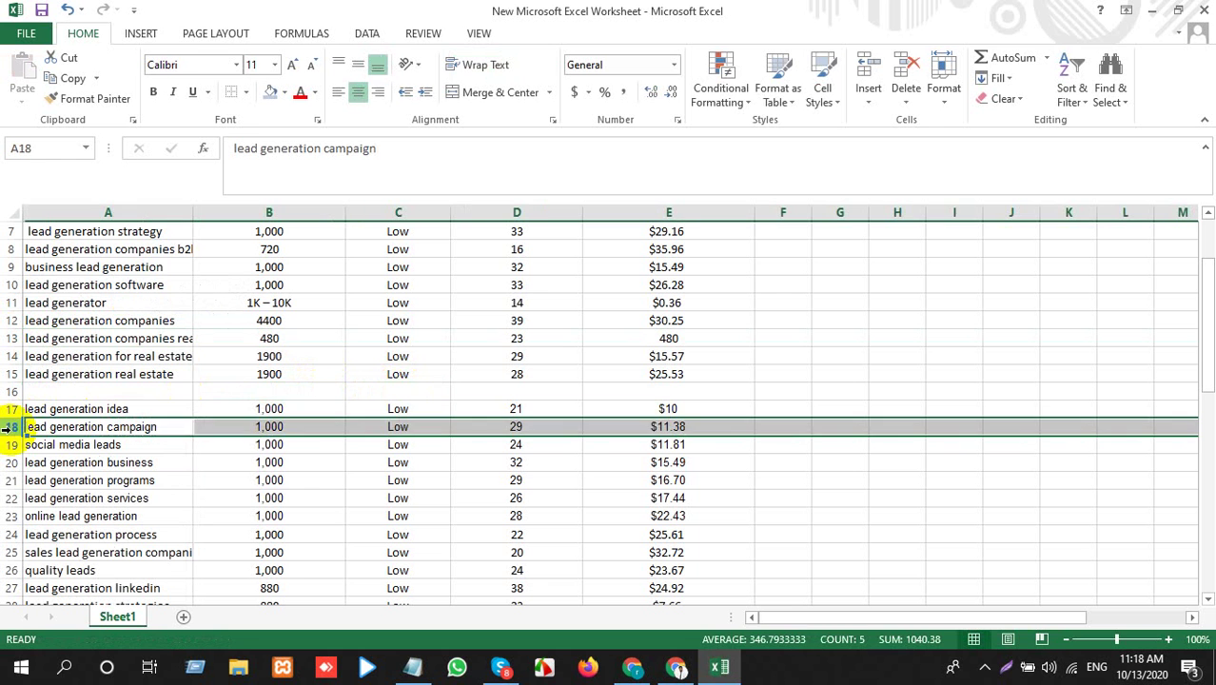
key("ctrl+x")
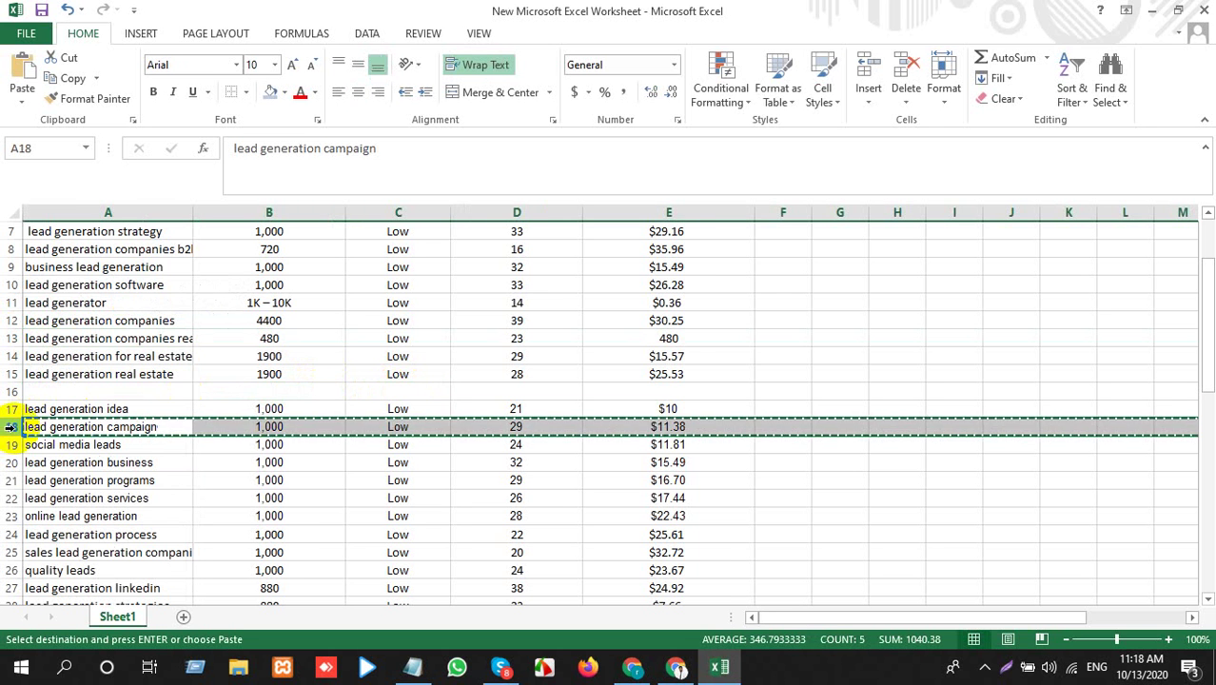
left_click(7, 337)
right_click(8, 338)
mouse_move(54, 436)
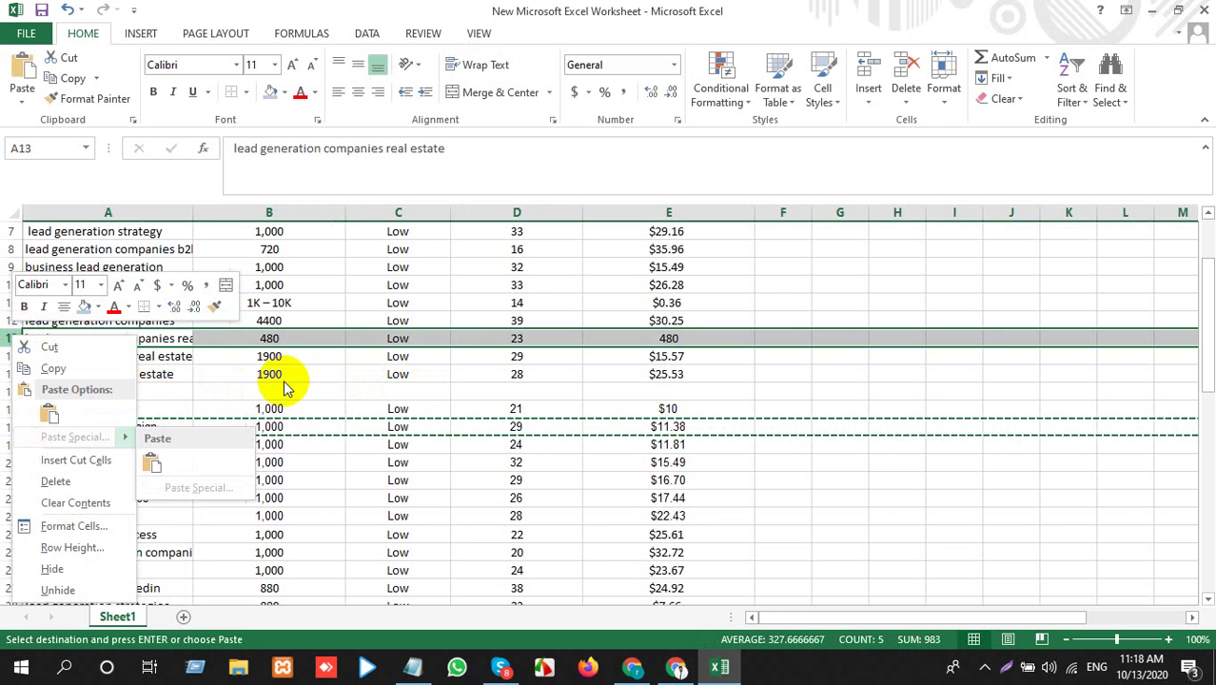
key("Escape")
left_click(299, 390)
key("Escape")
left_click(366, 390)
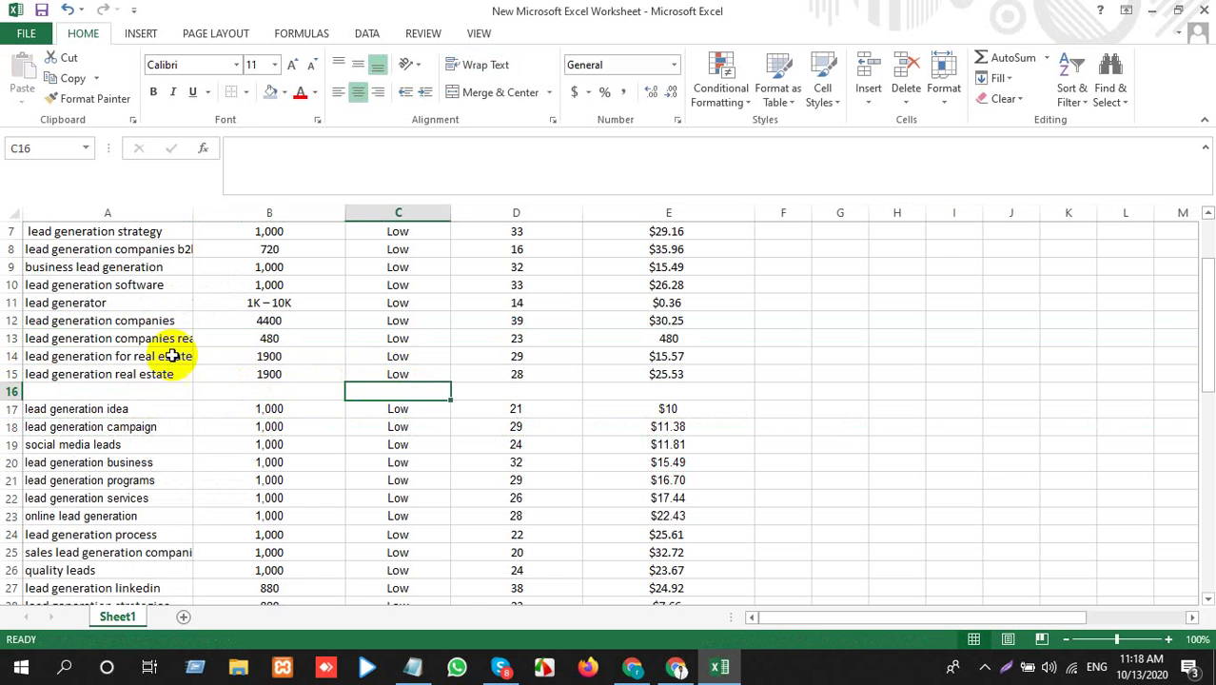
Insert a blank row at row 13 in Excel, above "lead generation companies real estate"
left_click(8, 338)
right_click(8, 338)
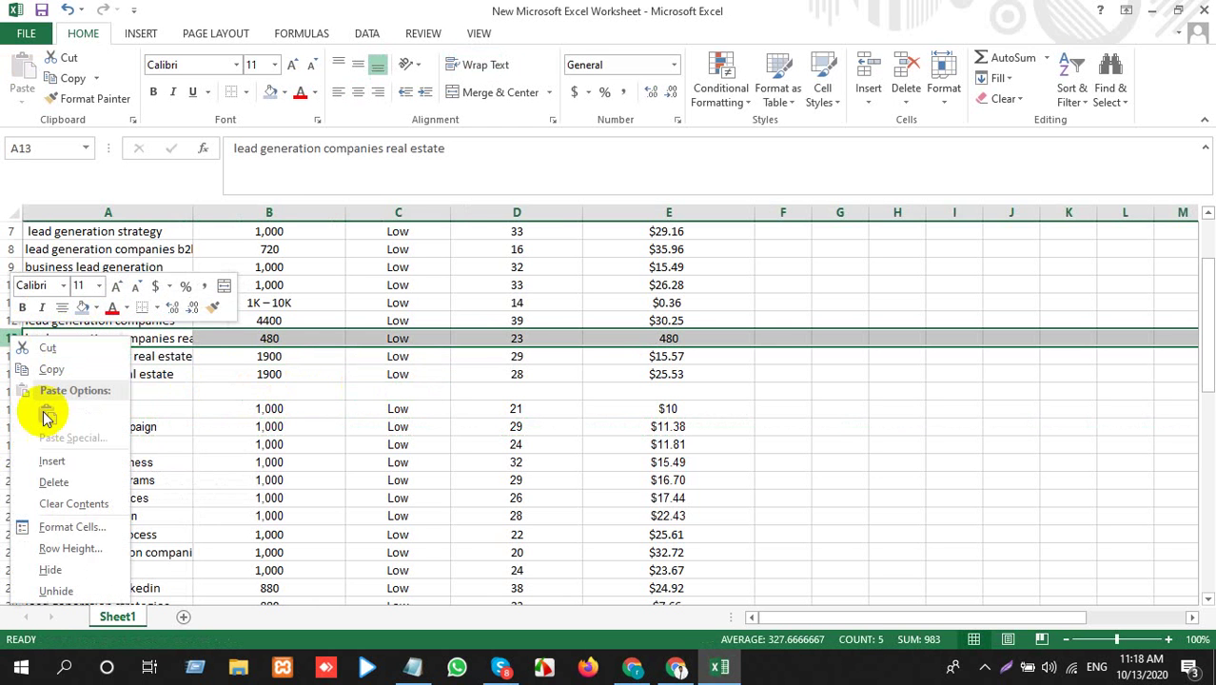
left_click(56, 466)
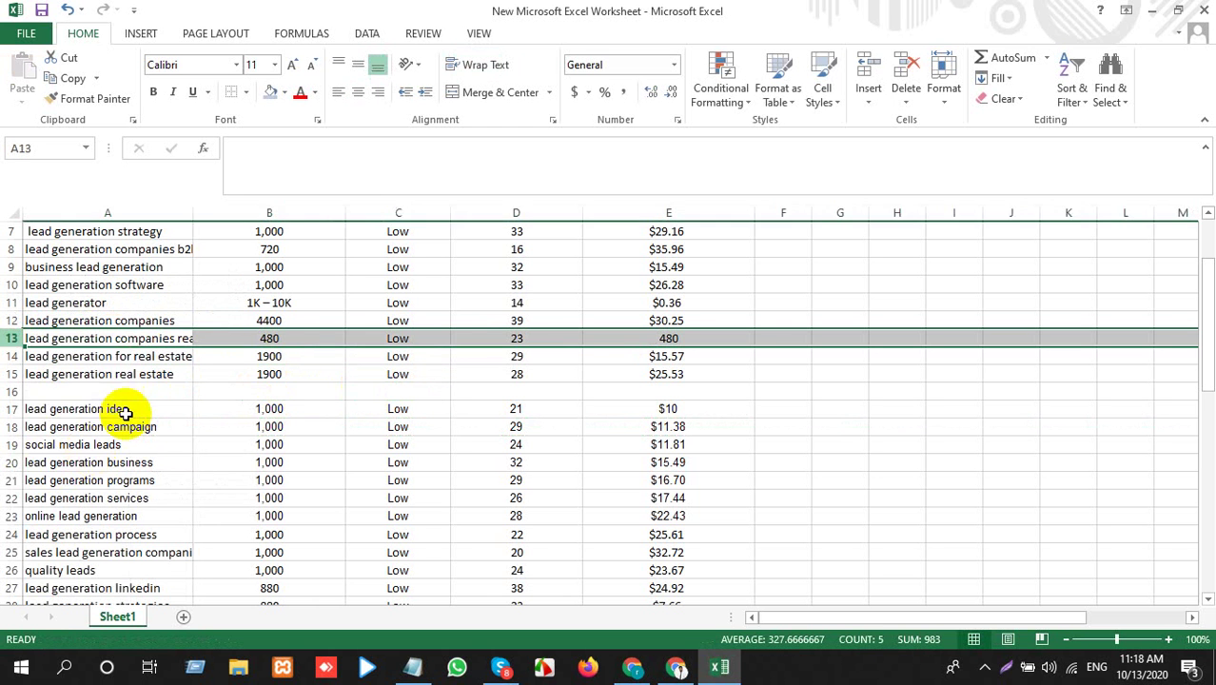
Move the entire "lead generation campaign" row from row 19 into the blank row 13
left_click(13, 426)
left_click(11, 444)
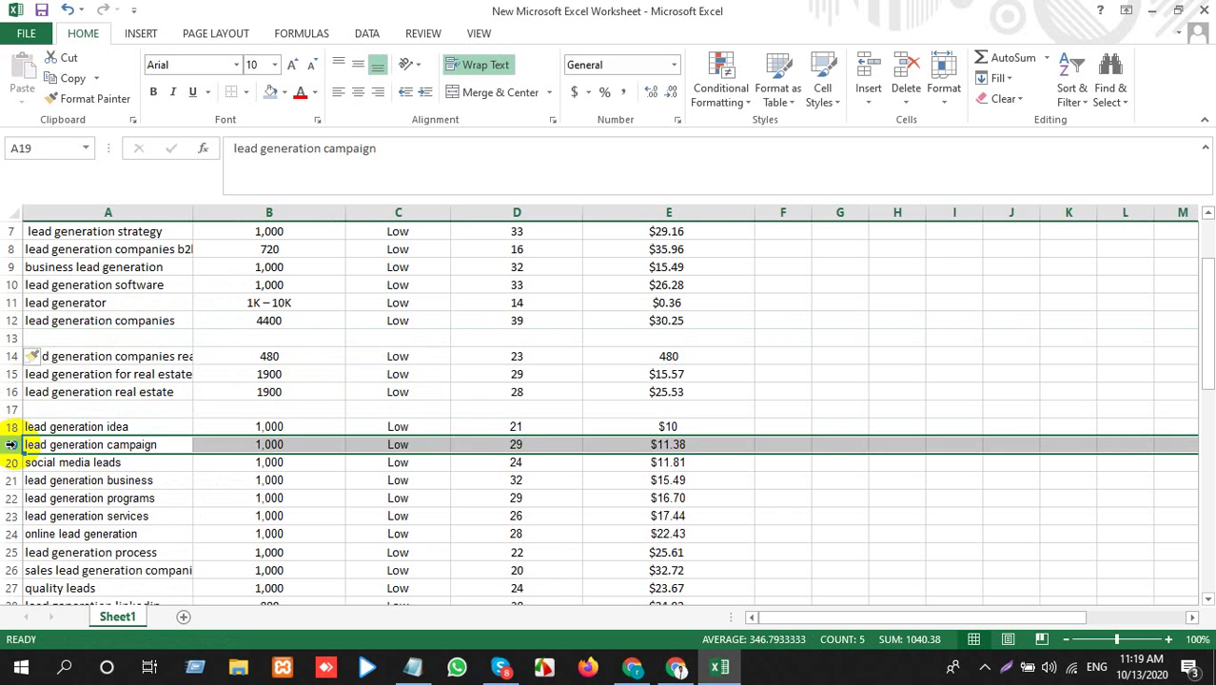
key("ctrl+x")
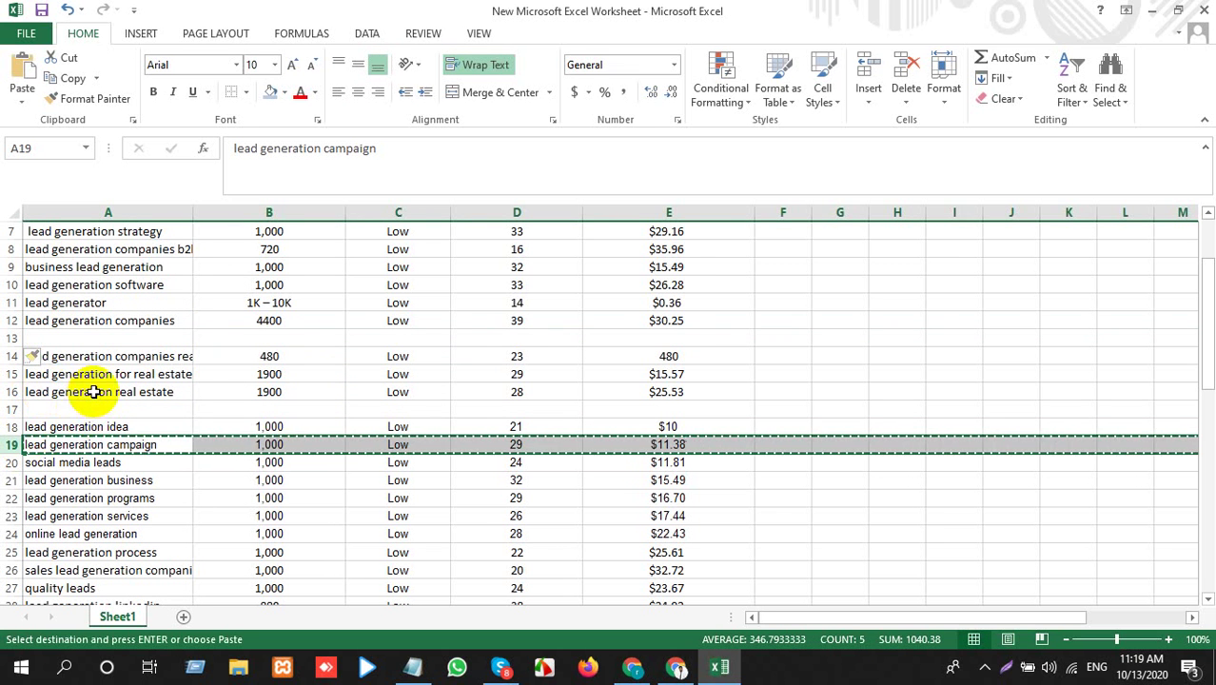
left_click(68, 339)
key("ctrl+v")
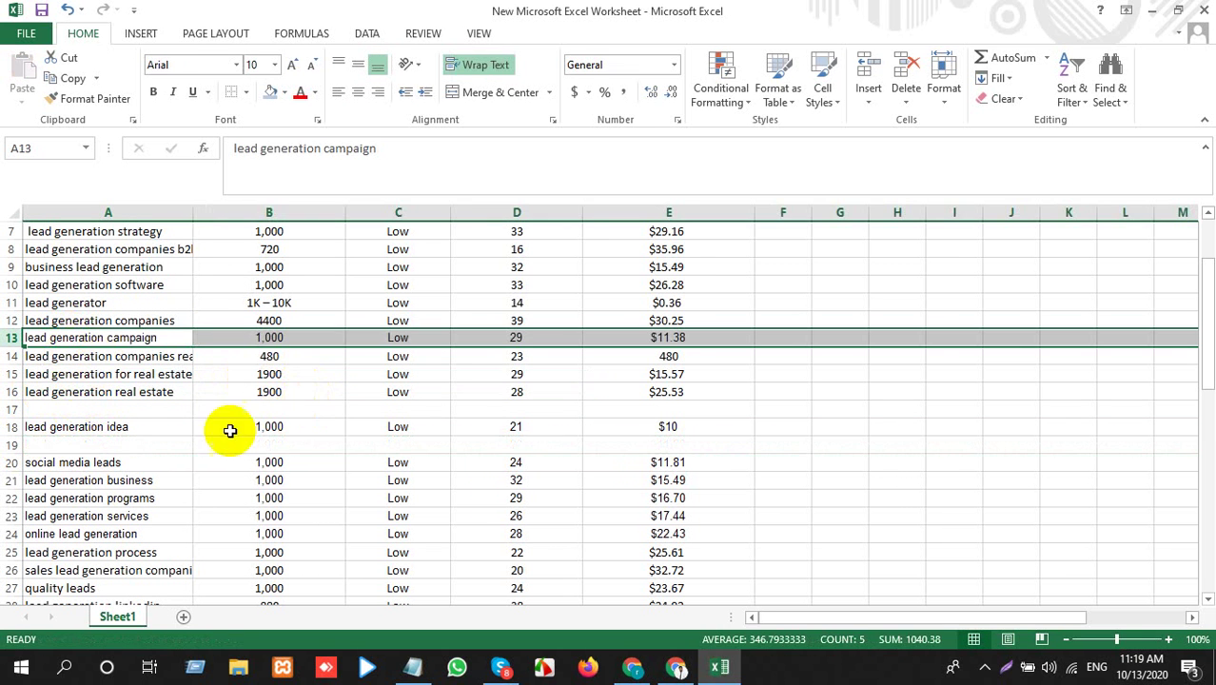
Delete the empty row 19 between "lead generation idea" and "social media leads"
left_click(157, 409)
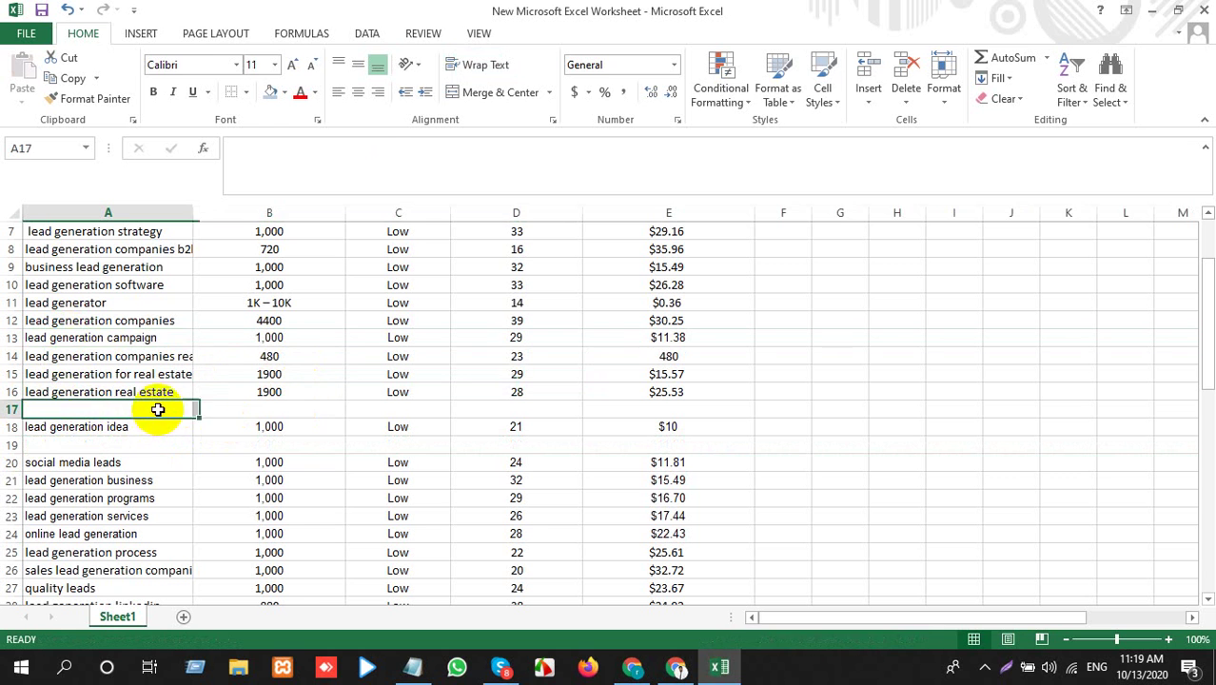
left_click(9, 445)
key("ctrl+minus")
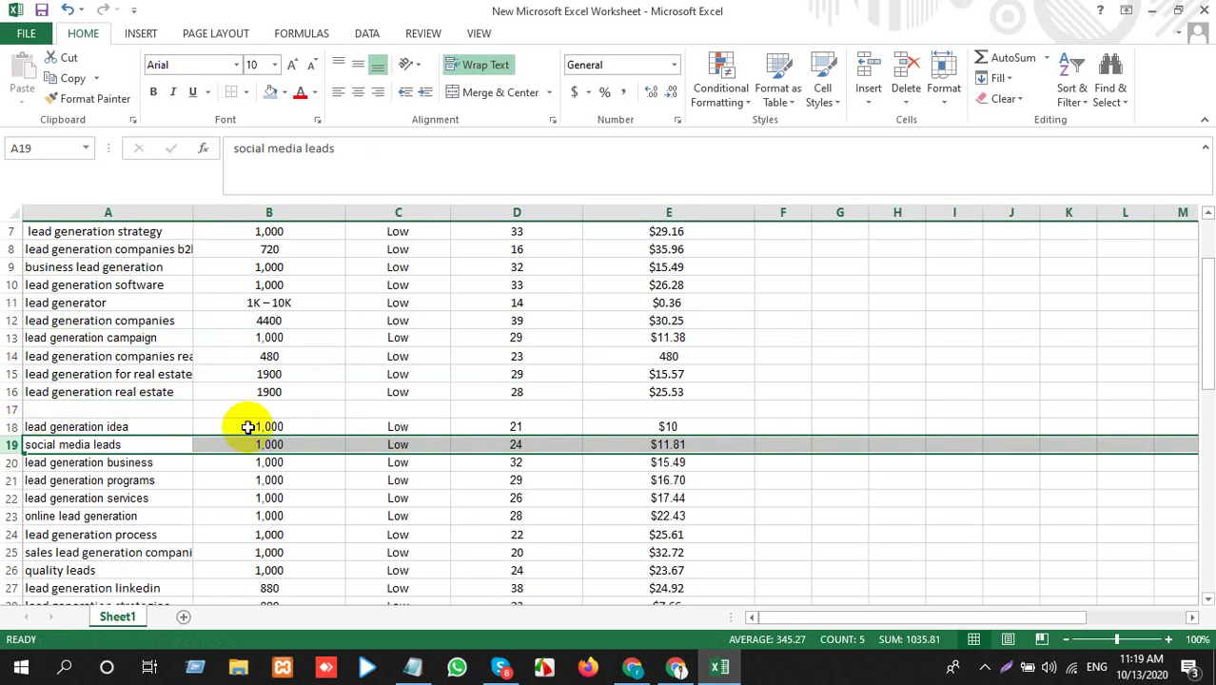
left_click(242, 411)
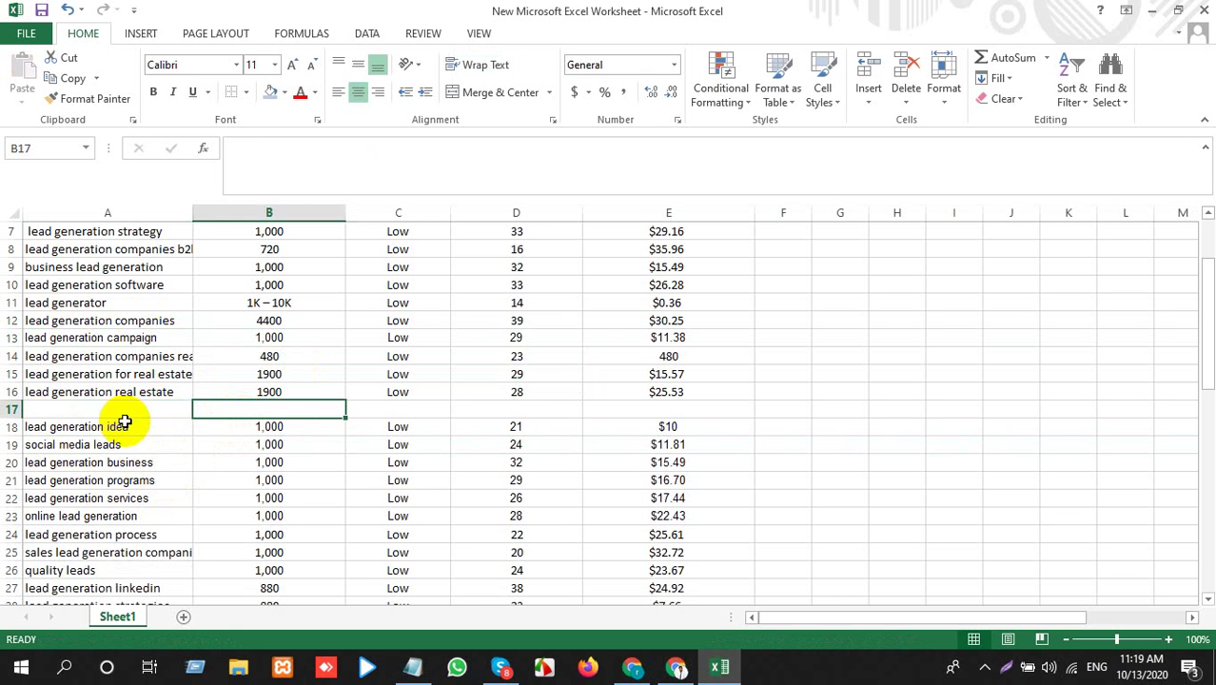
Copy "lead generation business" from A20 in Excel and search Ubersuggest for keyword ideas on it
left_click(125, 463)
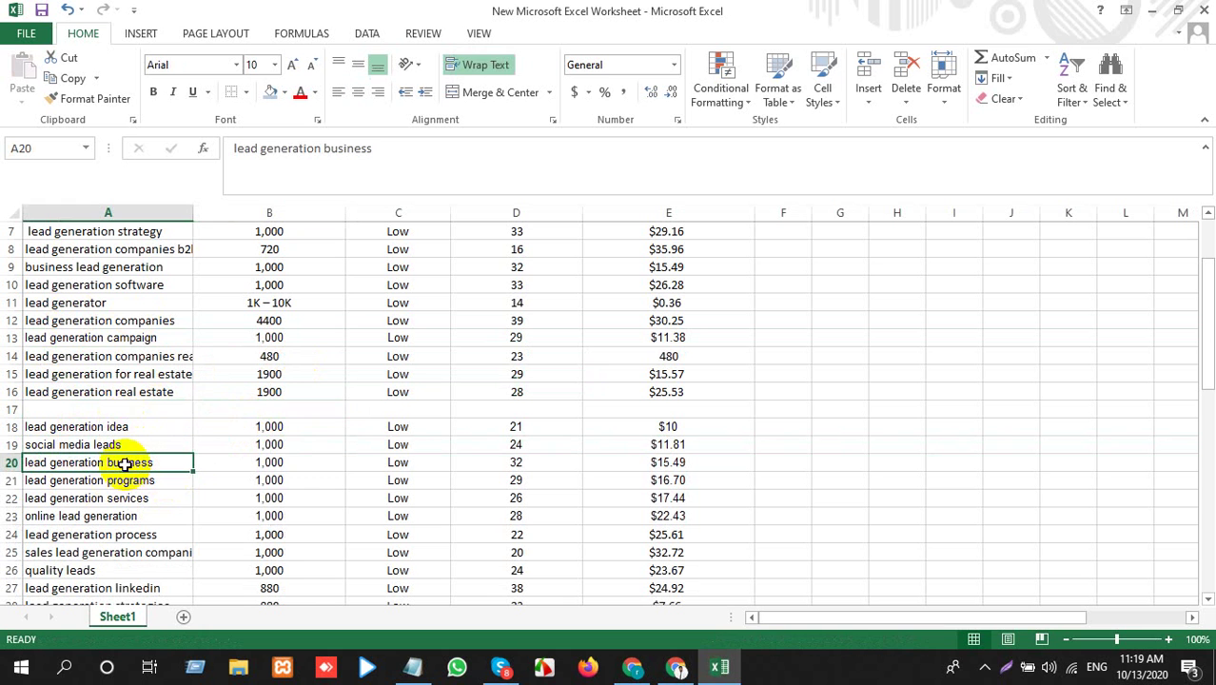
key("ctrl+c")
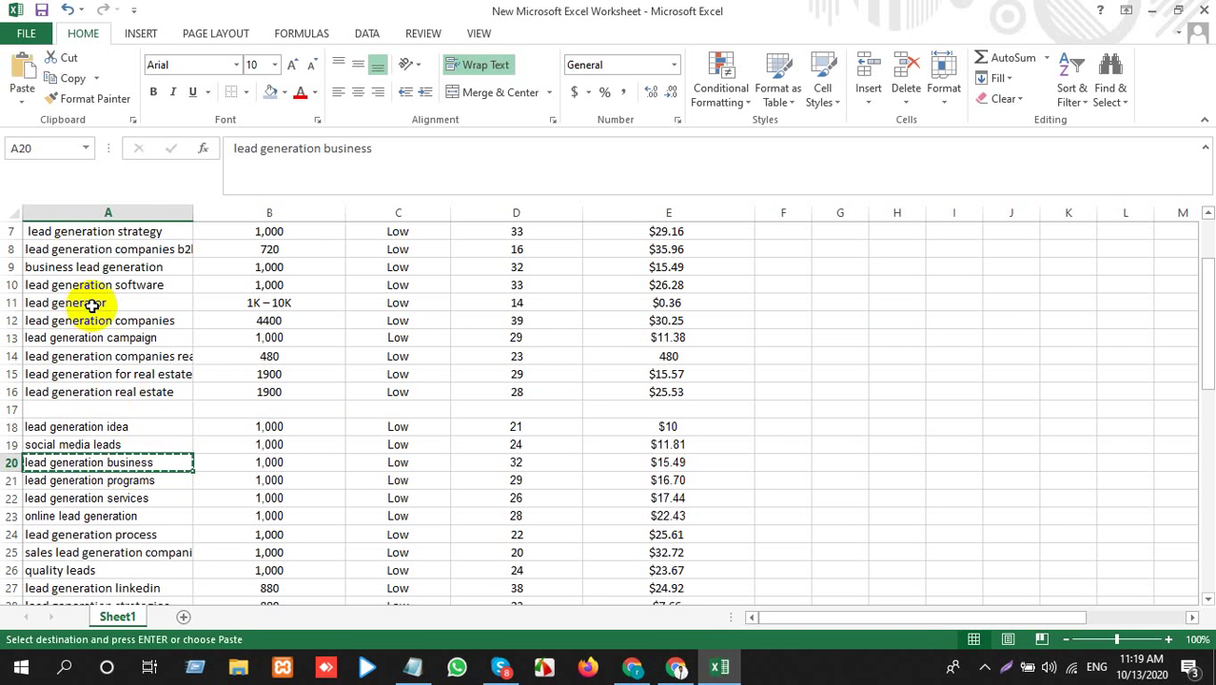
key("alt+Tab")
left_click(267, 15)
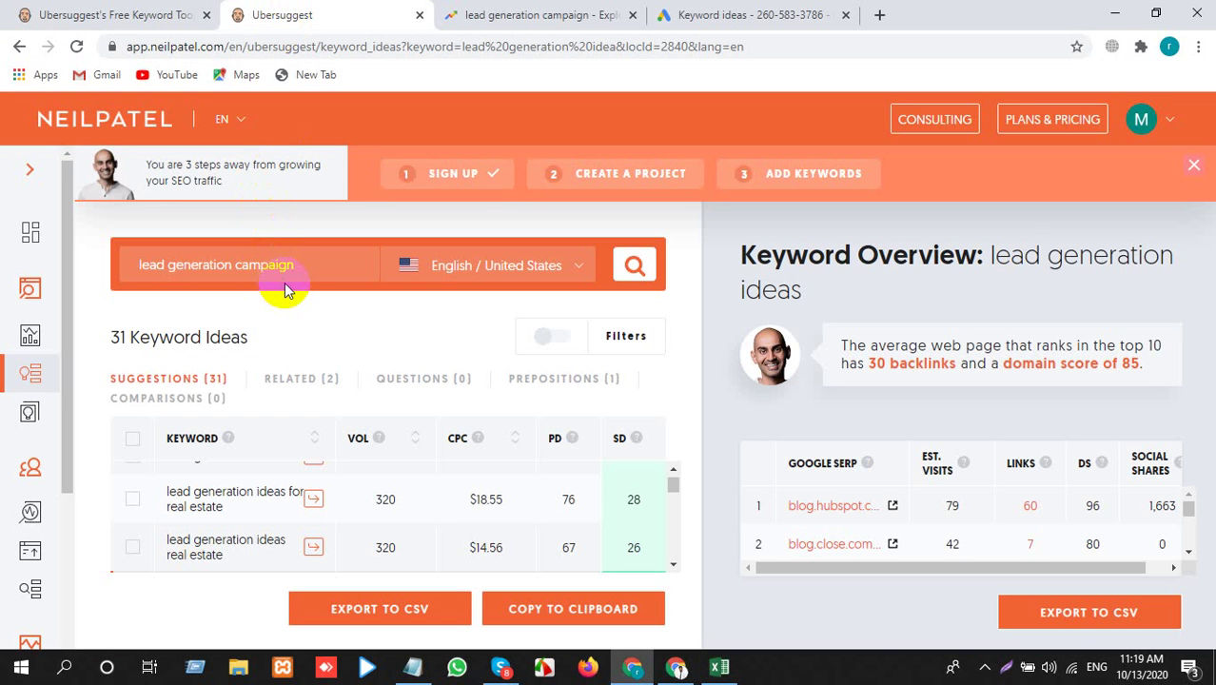
triple_click(282, 268)
key("ctrl+v")
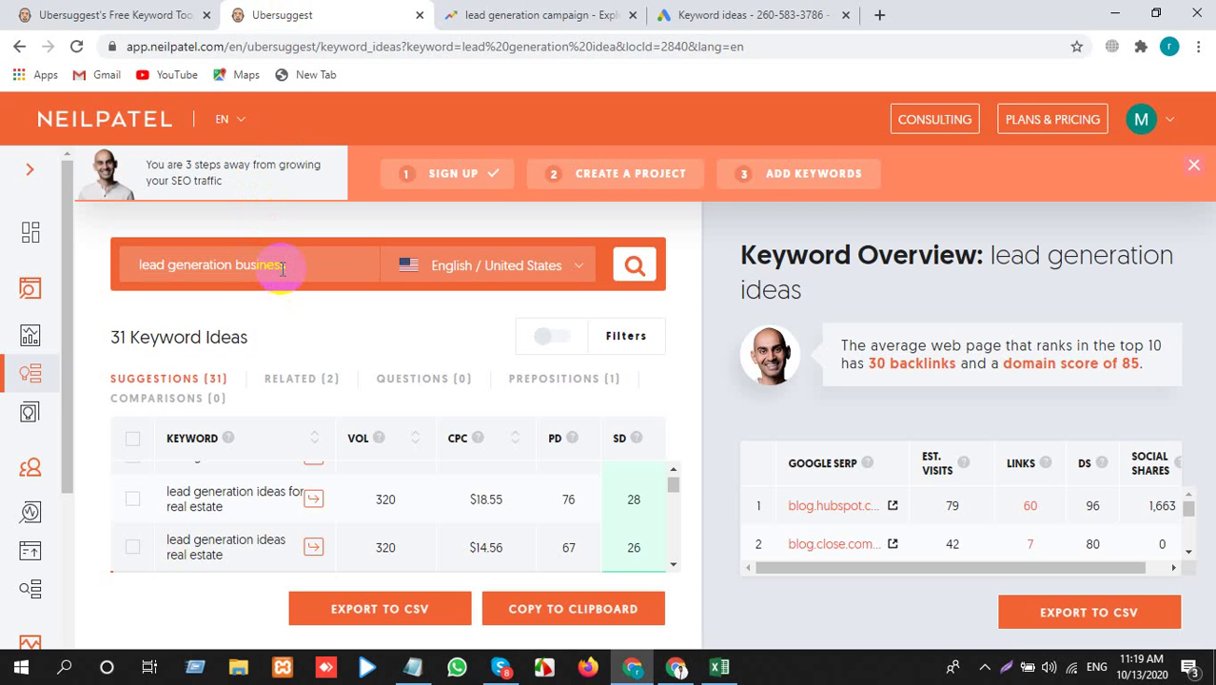
key("Return")
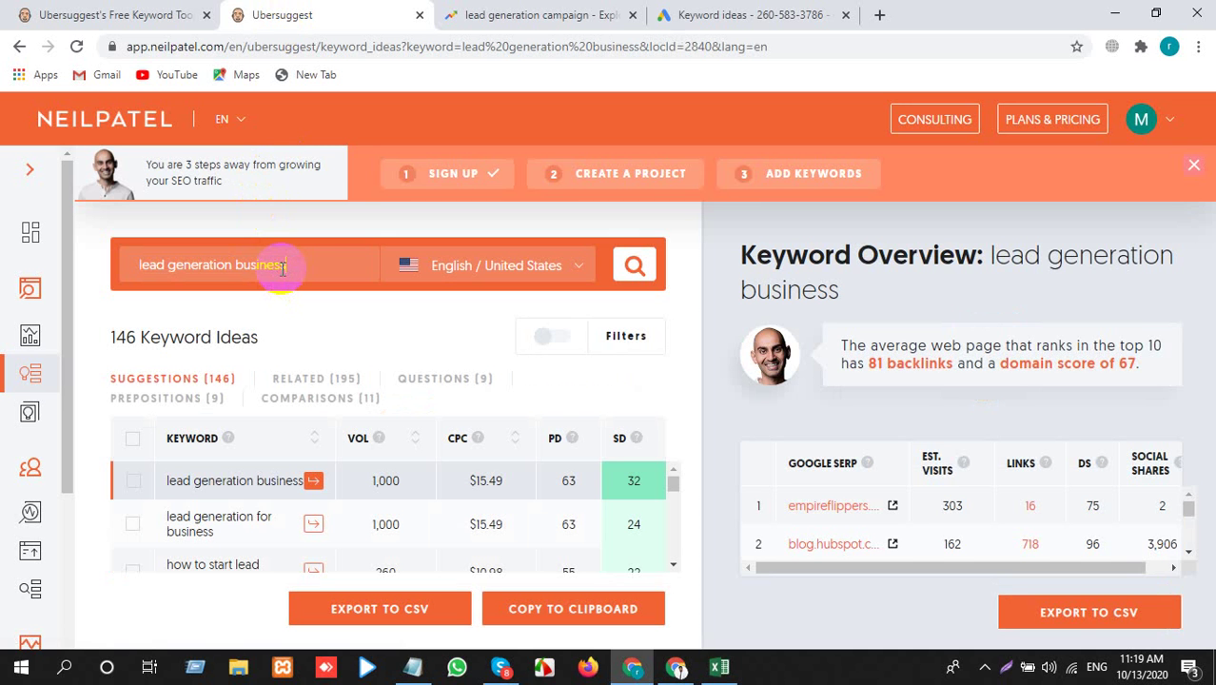
Copy the suggestion "lead generation for business" from Ubersuggest and paste it over A20 in Excel, adjusting its paste formatting
double_click(193, 531)
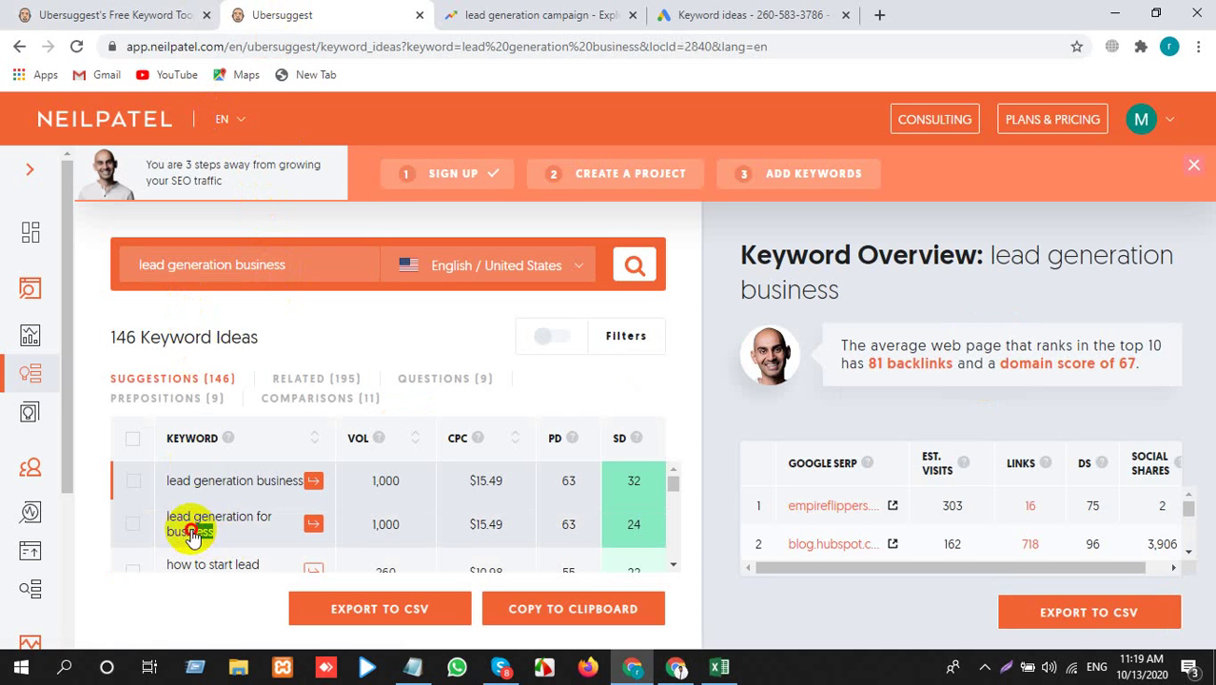
left_click_drag(193, 535, 160, 520)
key("alt+Tab")
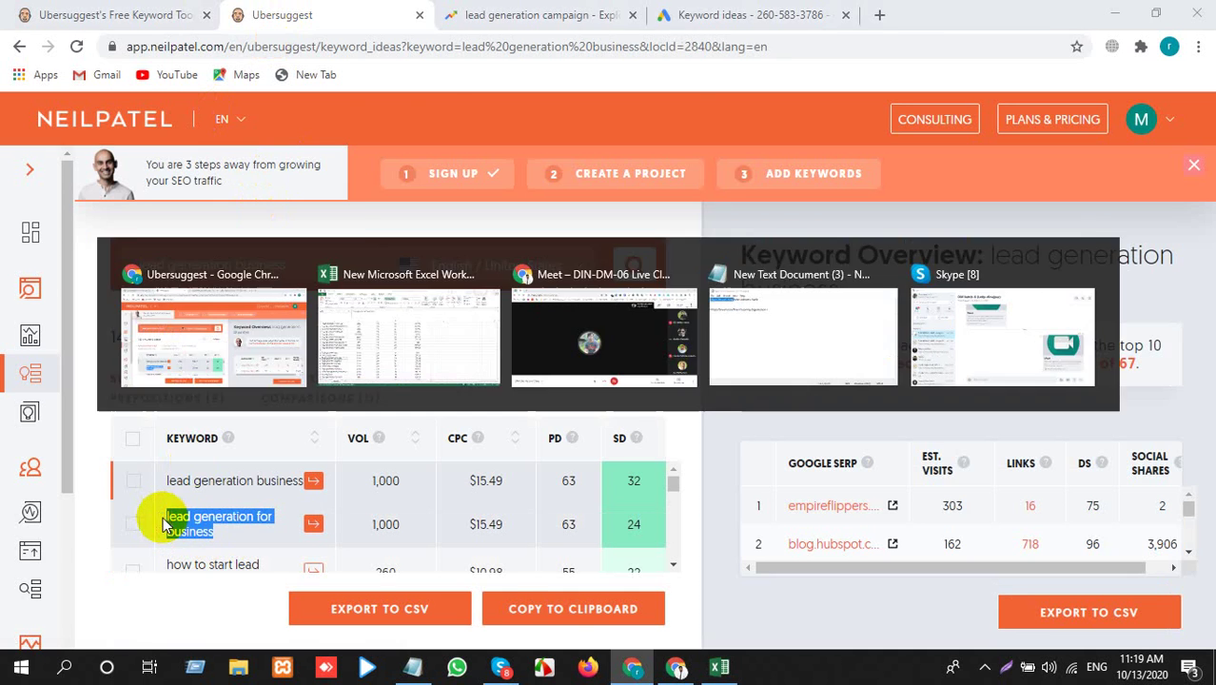
key("ctrl+v")
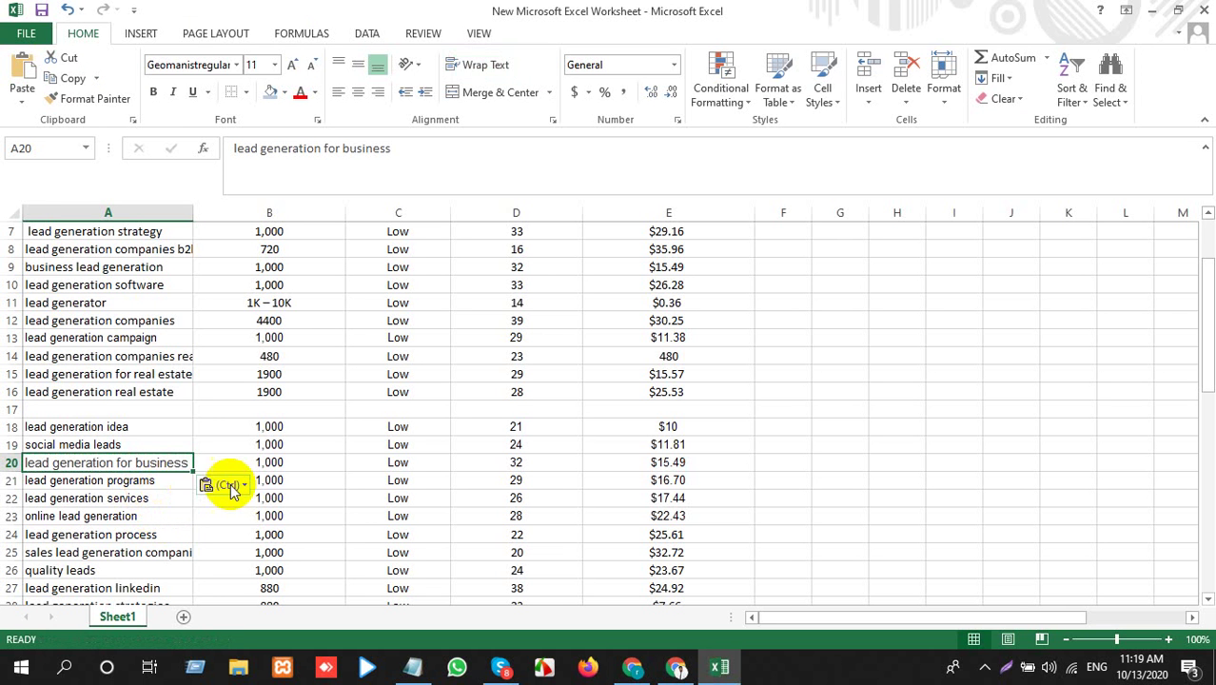
left_click(223, 483)
left_click(239, 530)
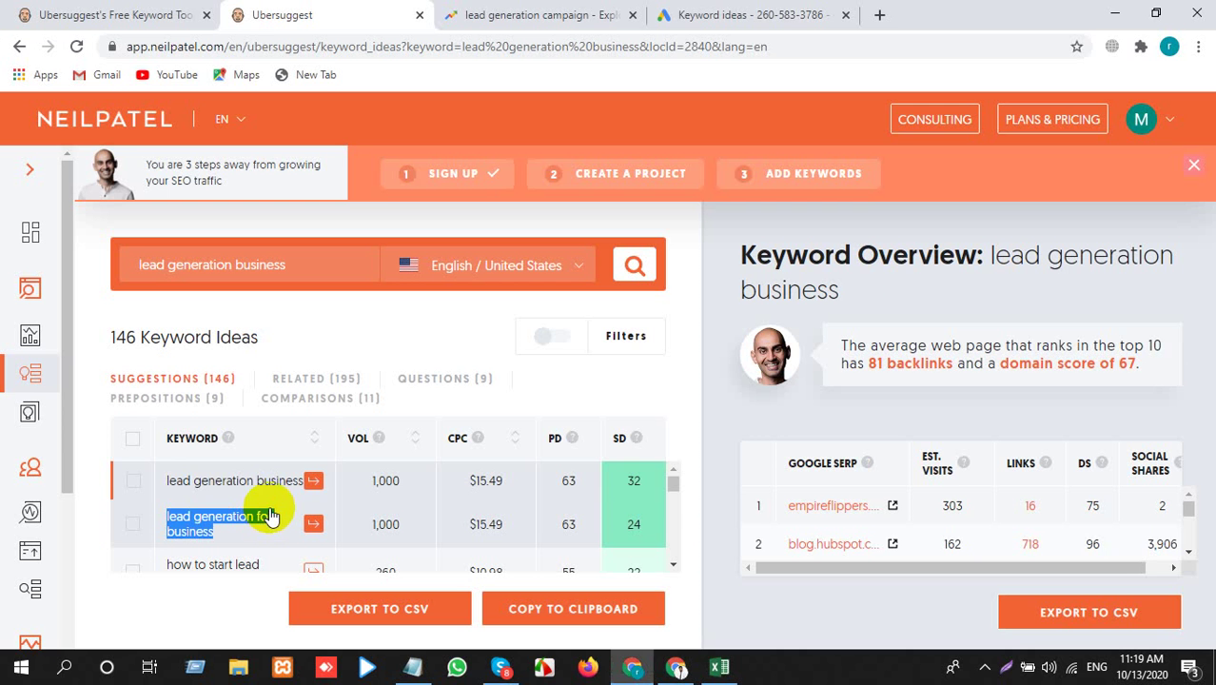
Copy the SD value 24 of "lead generation for business" from Ubersuggest into D20 in Excel, matching the destination formatting
key("alt+Tab")
double_click(619, 529)
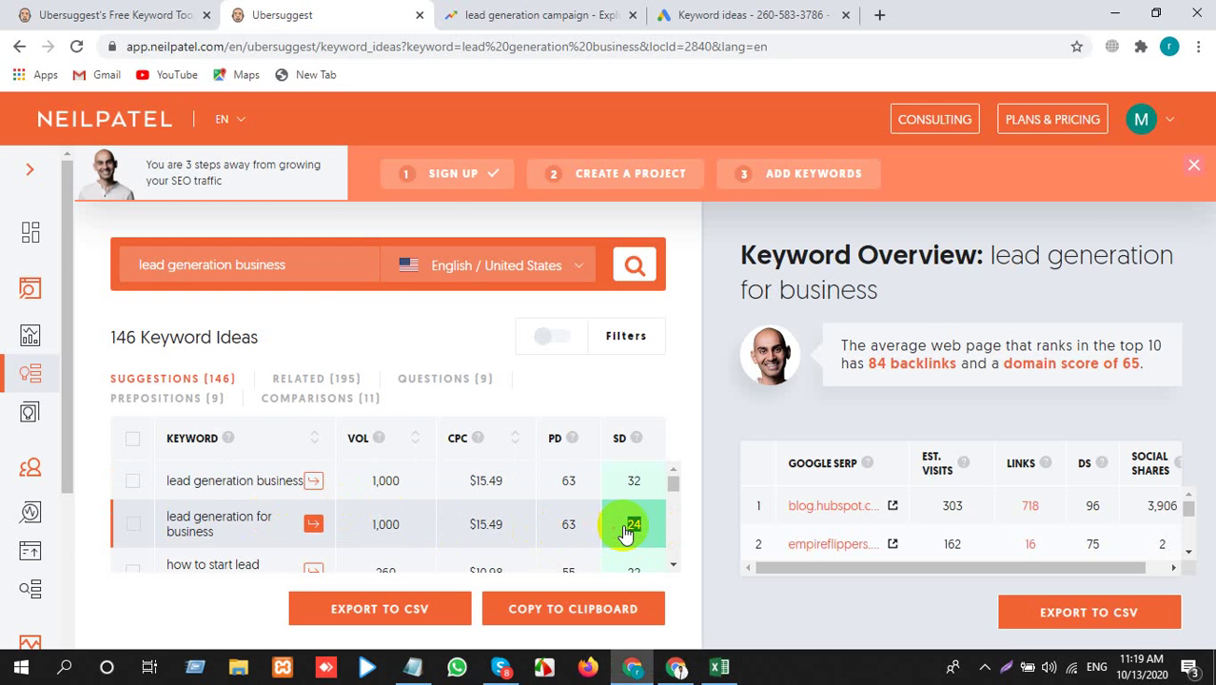
key("alt+Tab")
left_click(439, 468)
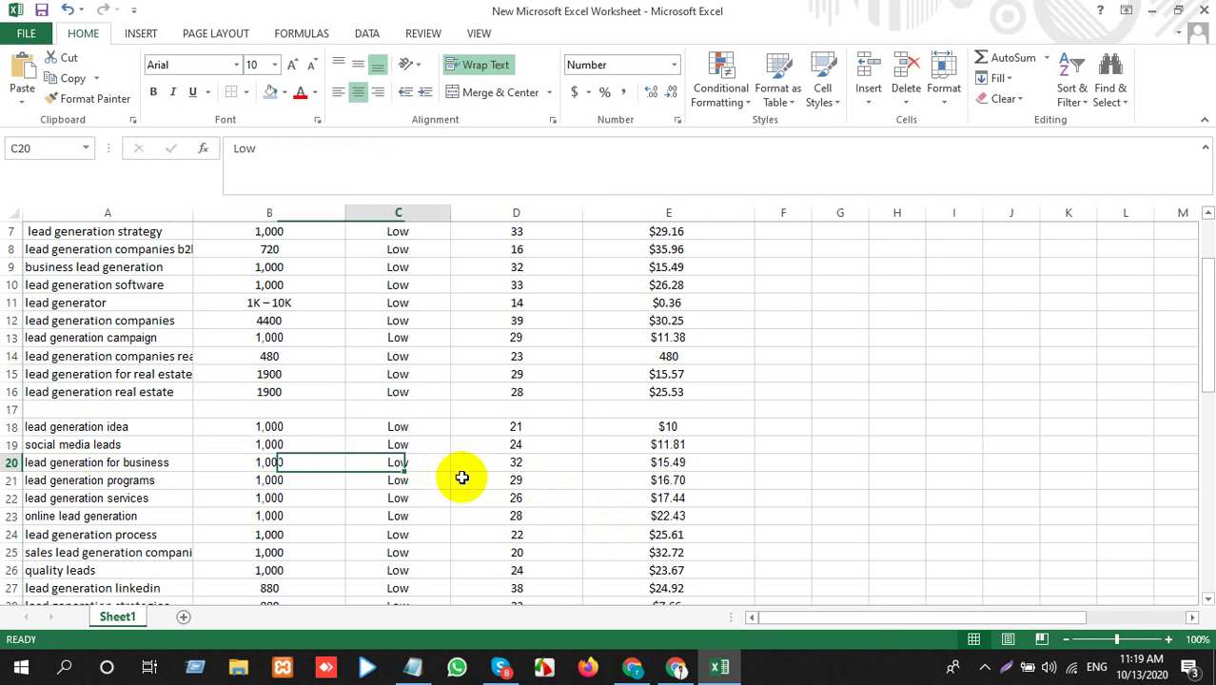
key("Right")
key("Right")
key("Left")
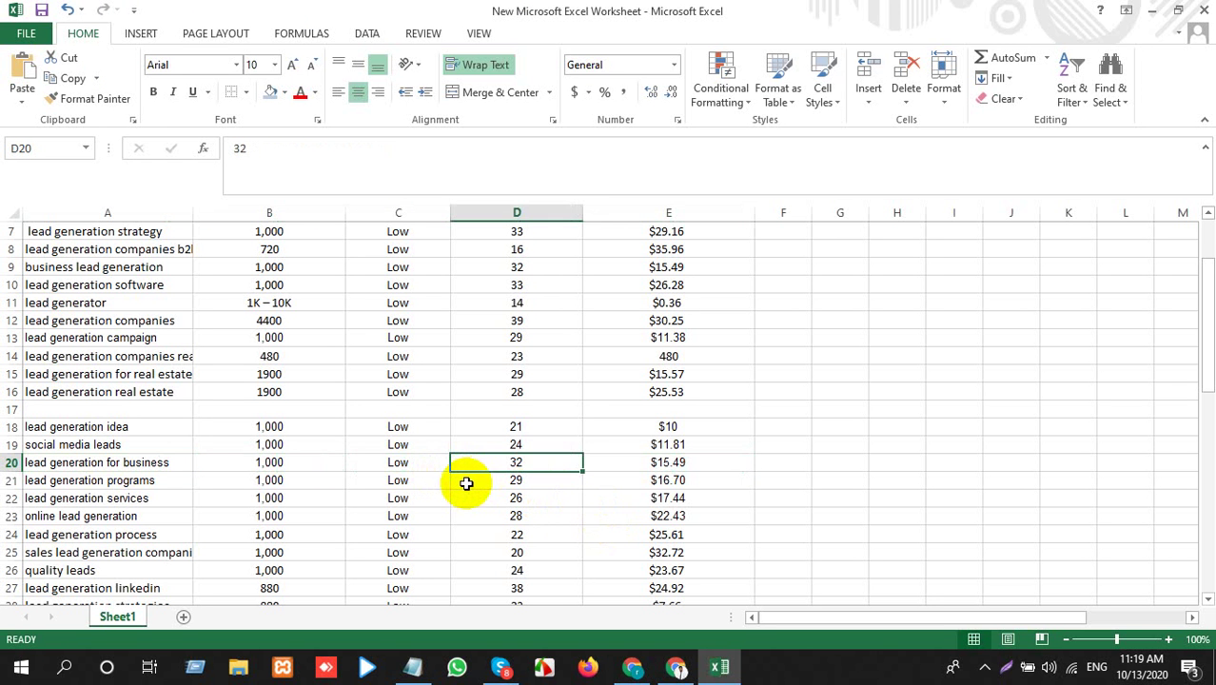
key("ctrl+v")
left_click(613, 484)
left_click(609, 530)
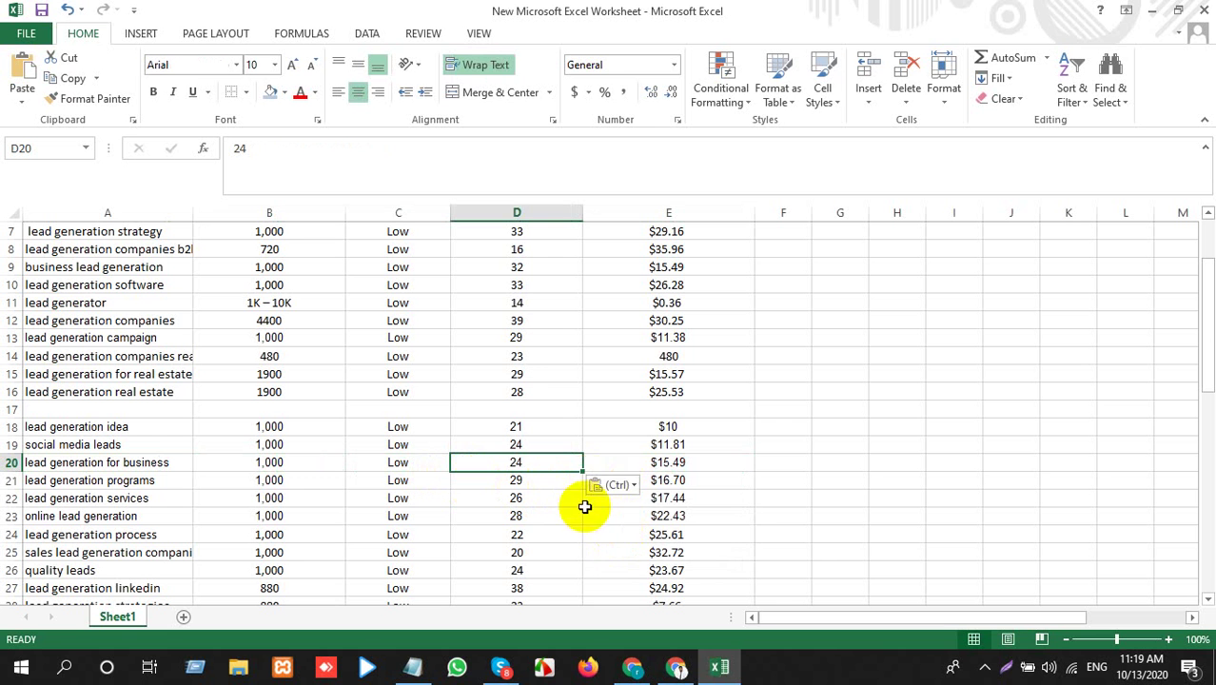
Copy the CPC $15.49 of "lead generation for business" from Ubersuggest into E20 in Excel, matching the destination formatting
left_click(657, 479)
key("alt+Tab")
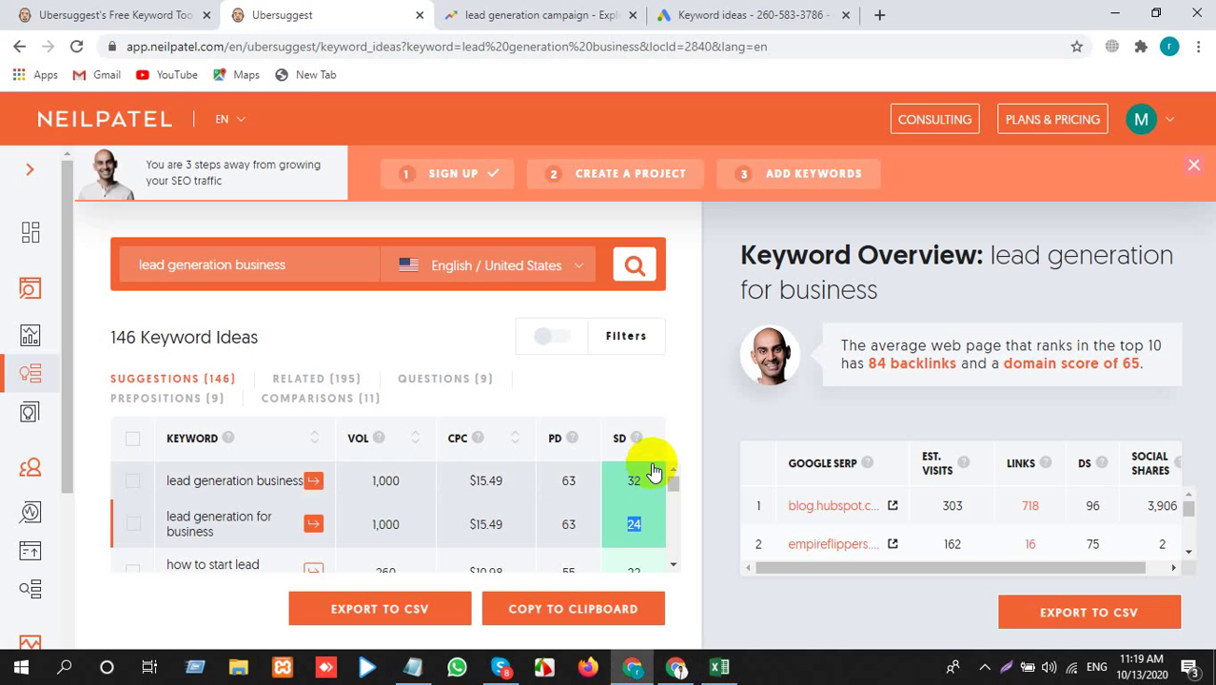
left_click_drag(543, 524, 468, 532)
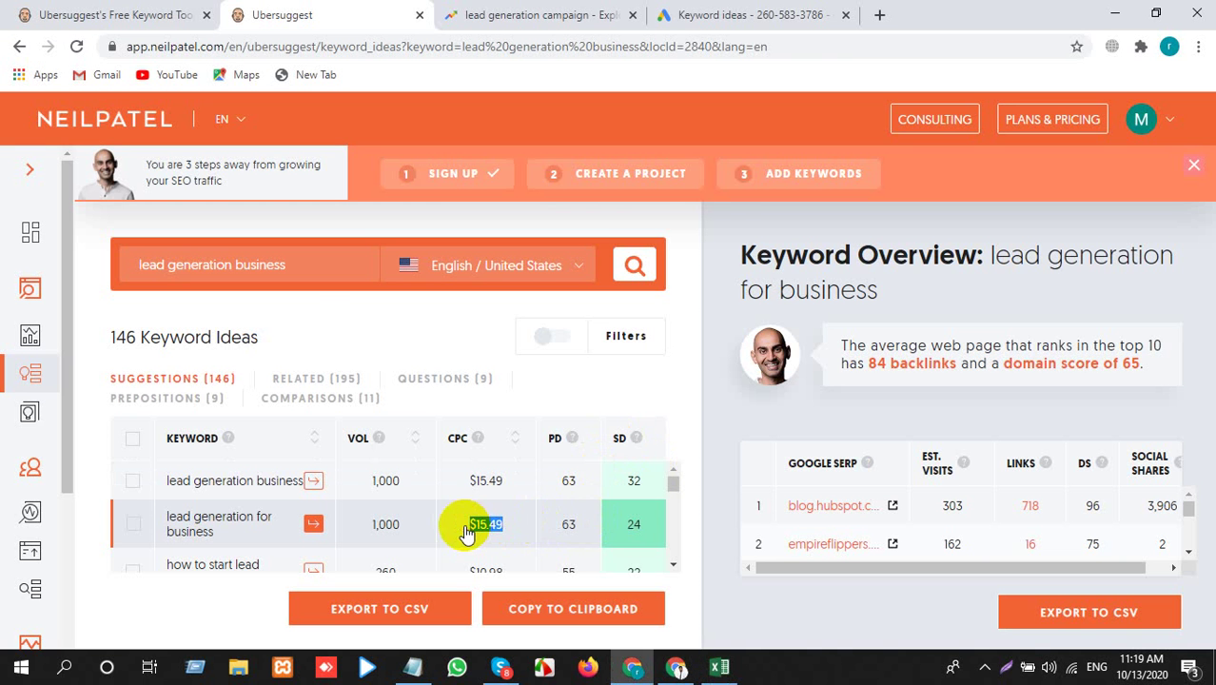
key("ctrl+c")
key("alt+Tab")
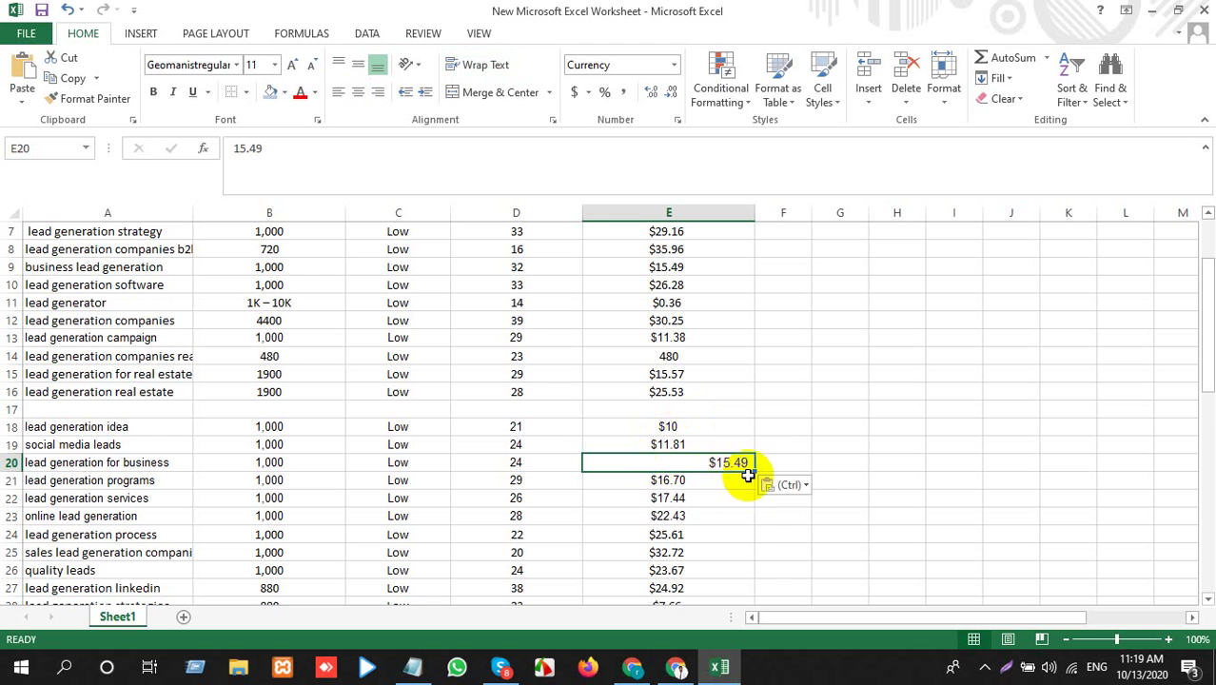
left_click(789, 484)
left_click(804, 524)
left_click(433, 461)
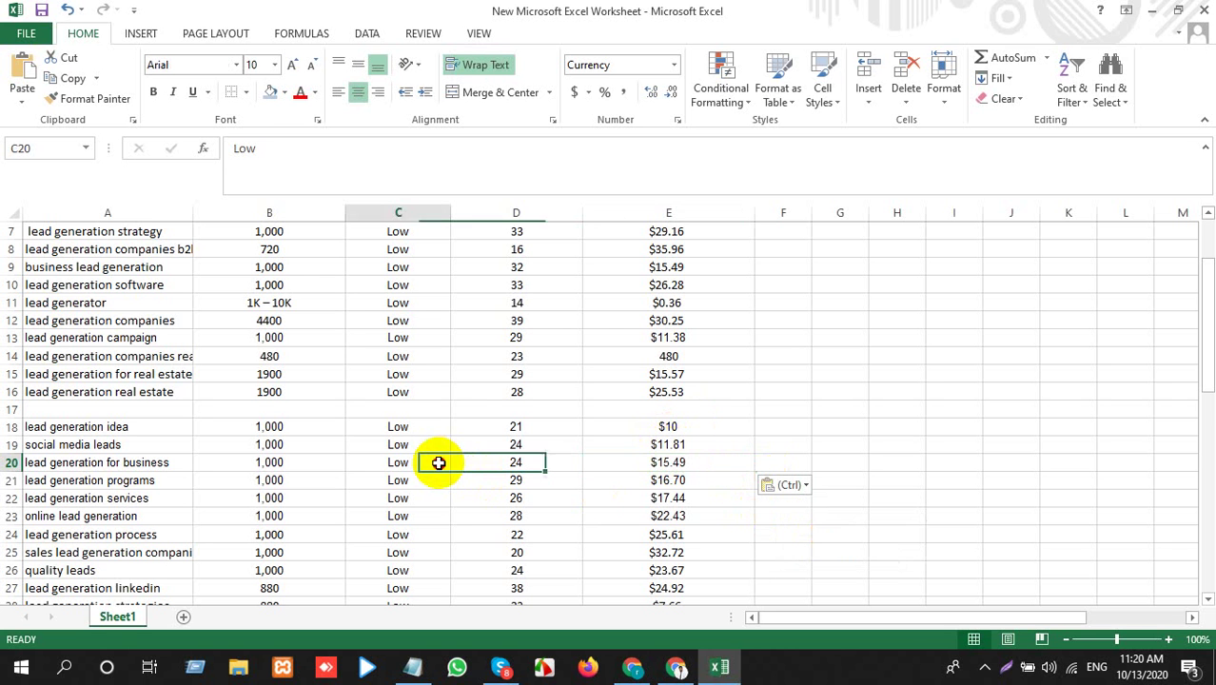
Copy "lead generation for business" from A20 in Excel and look up its interest in Google Trends
key("alt+Tab")
key("alt+Tab")
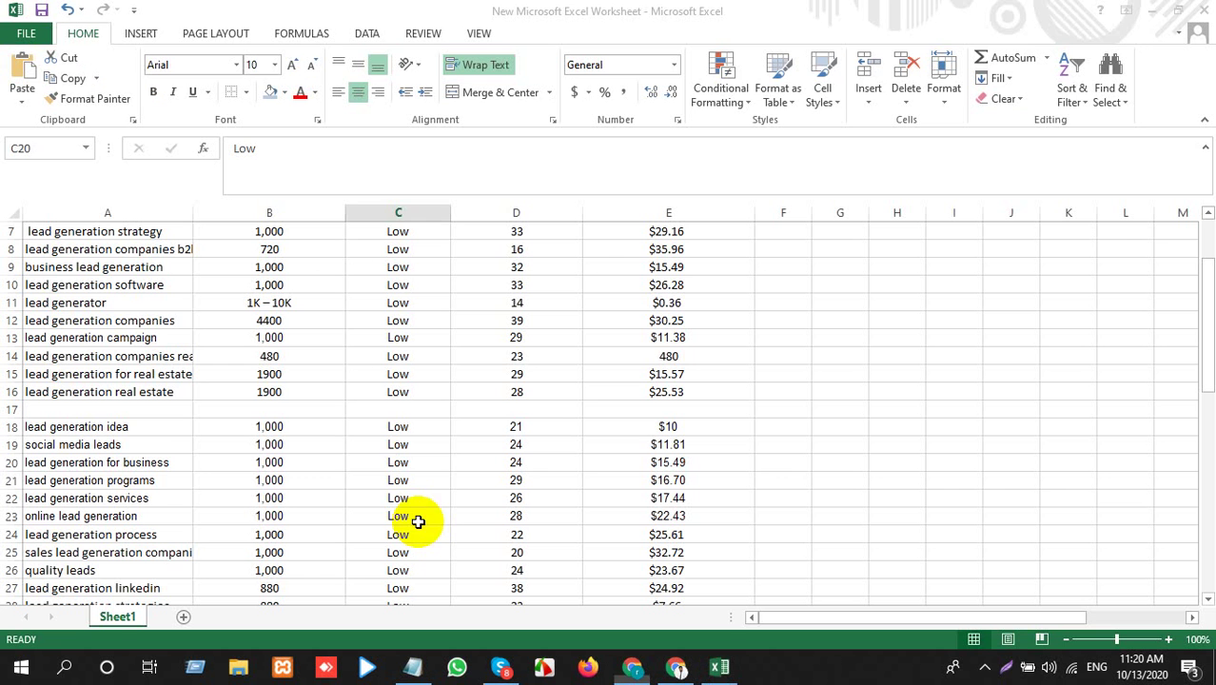
left_click(160, 465)
key("ctrl+c")
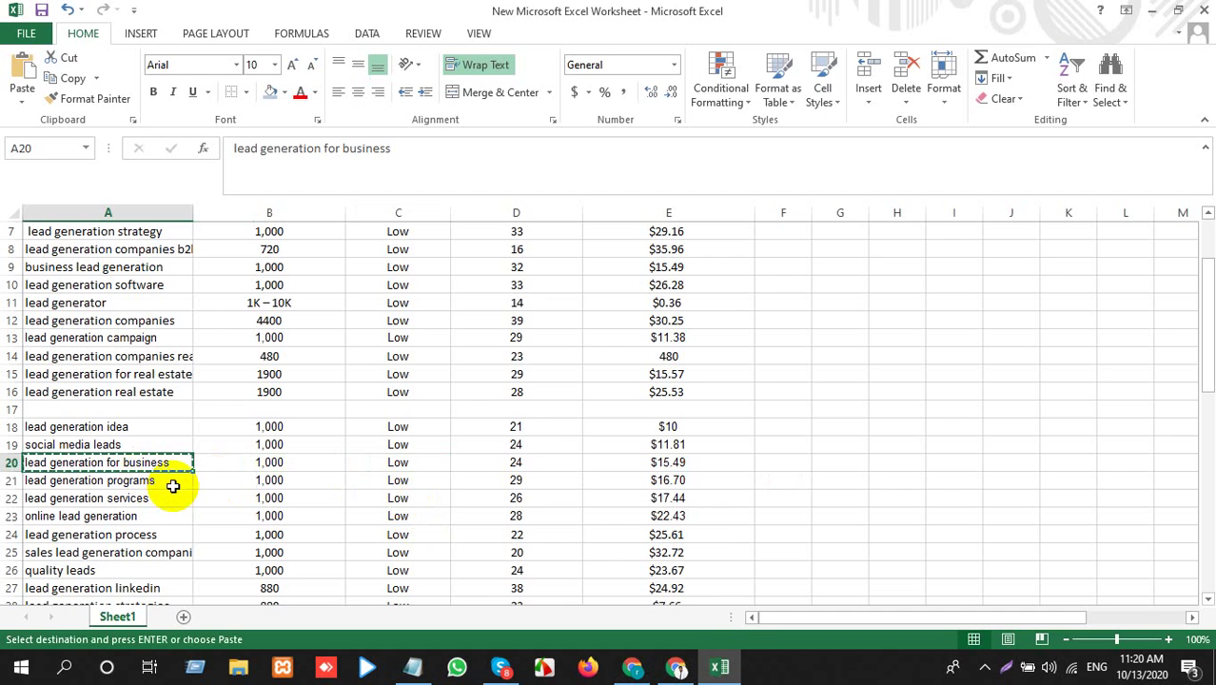
key("alt+Tab")
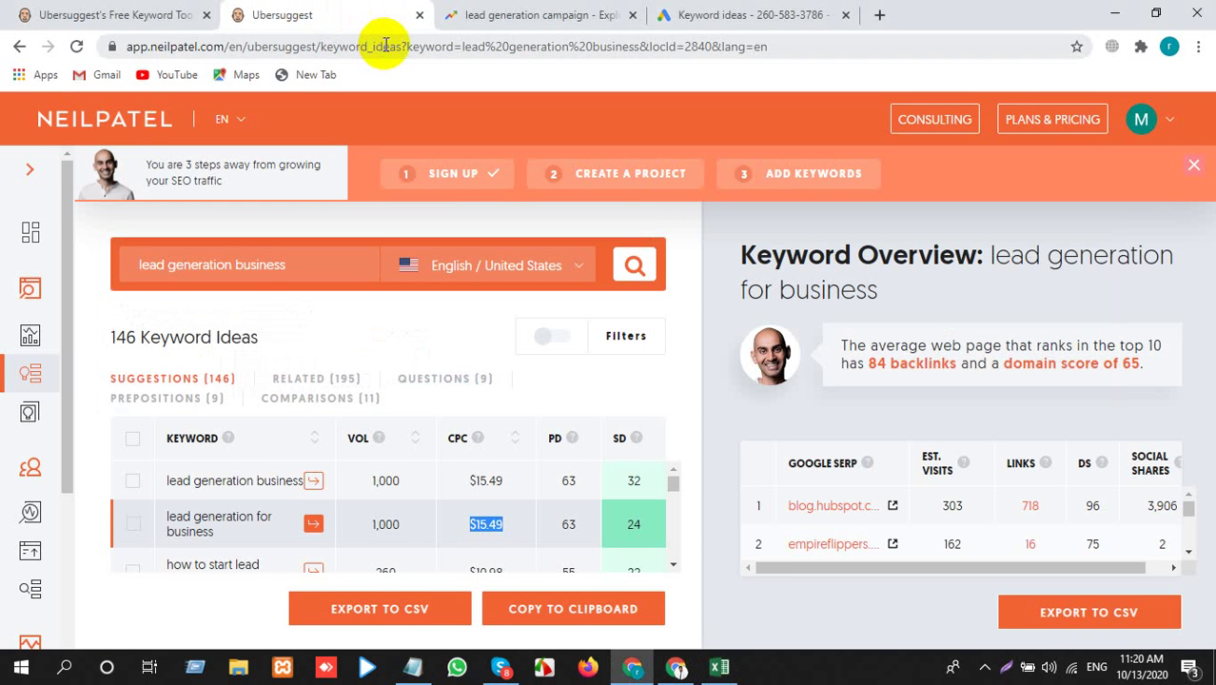
left_click(533, 15)
left_click(402, 239)
key("ctrl+v")
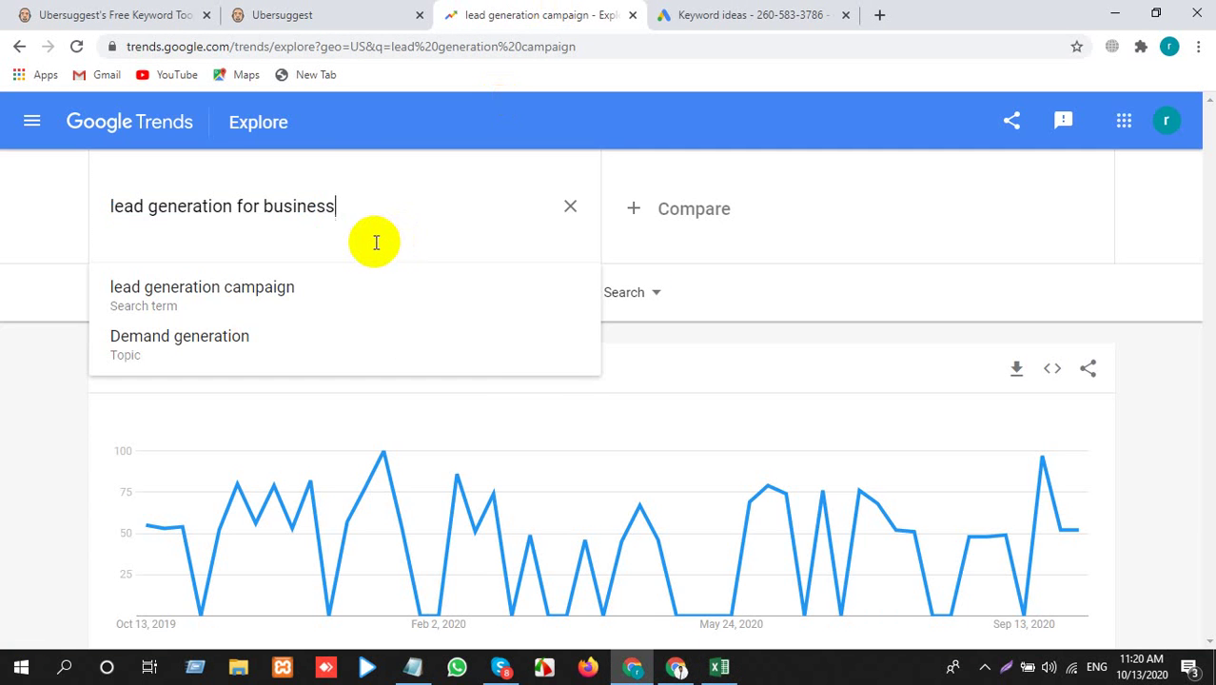
key("Return")
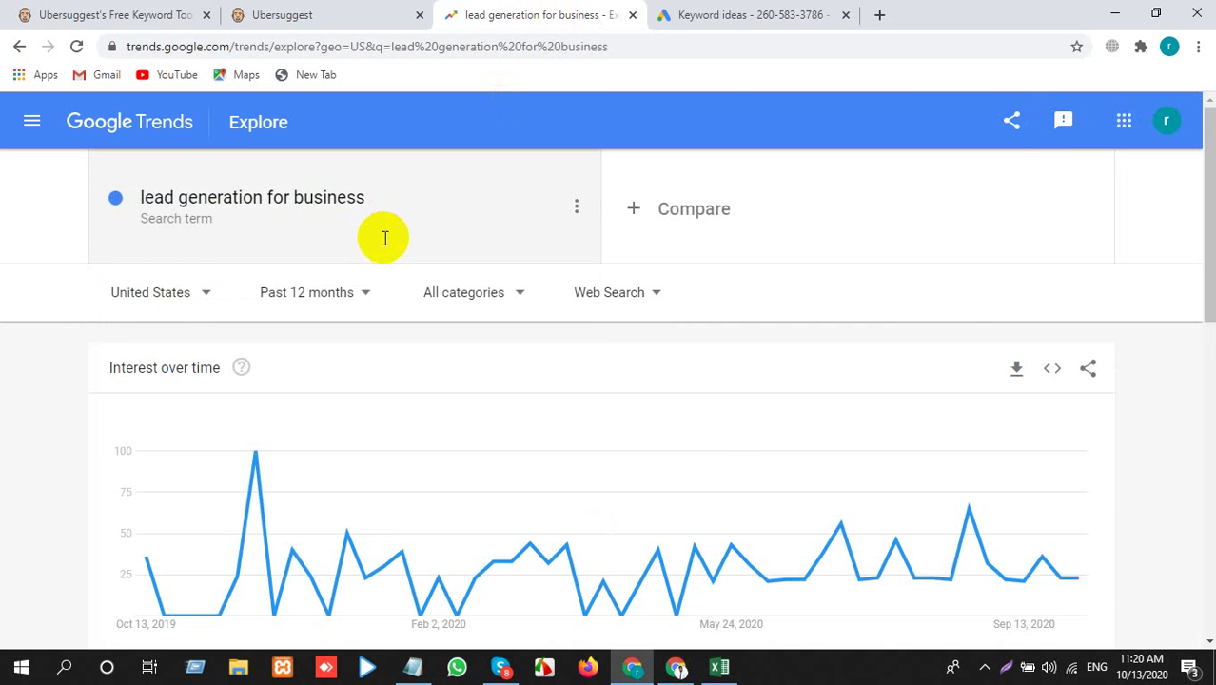
Copy "lead generation programs" from A21 in Excel, try to search Ubersuggest for it, and decline the upgrade offer
key("alt+Tab")
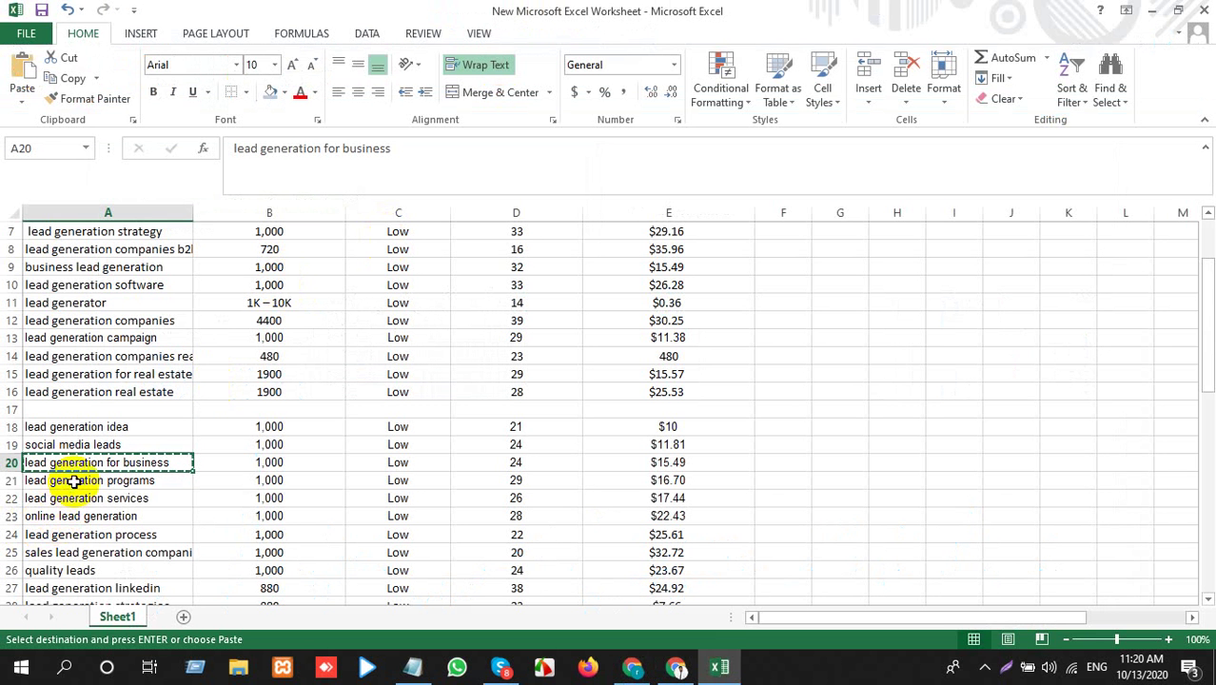
left_click(74, 481)
key("Escape")
key("ctrl+c")
key("alt+Tab")
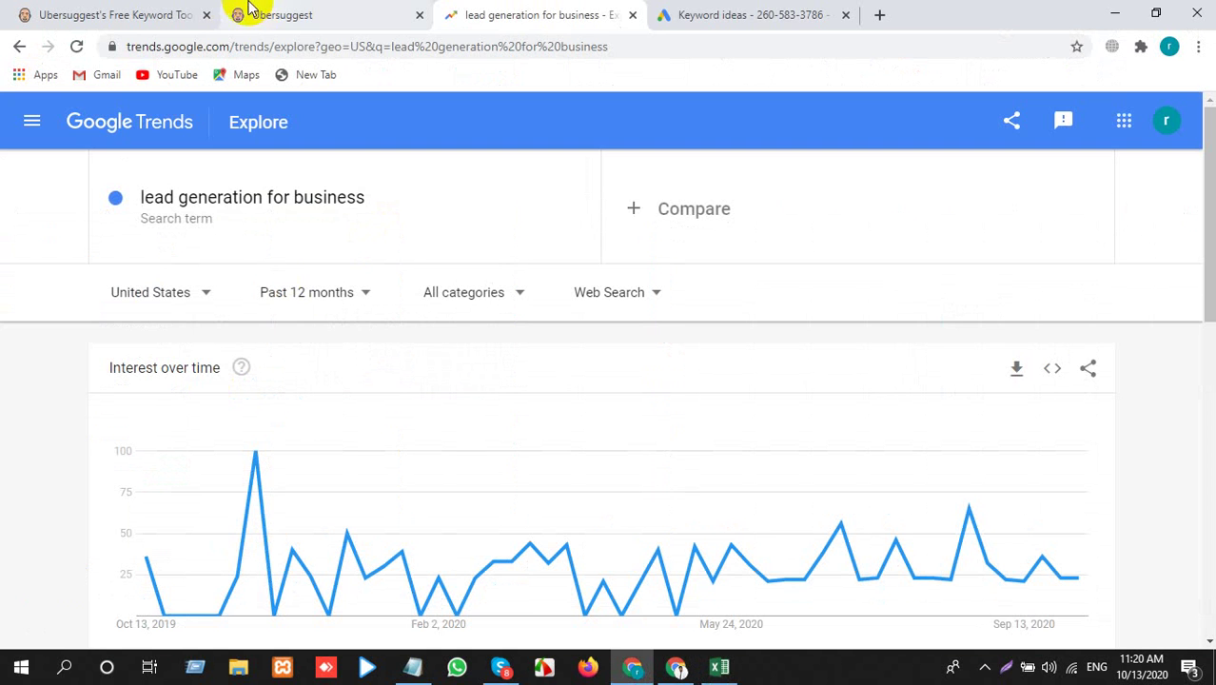
left_click(775, 14)
left_click(380, 9)
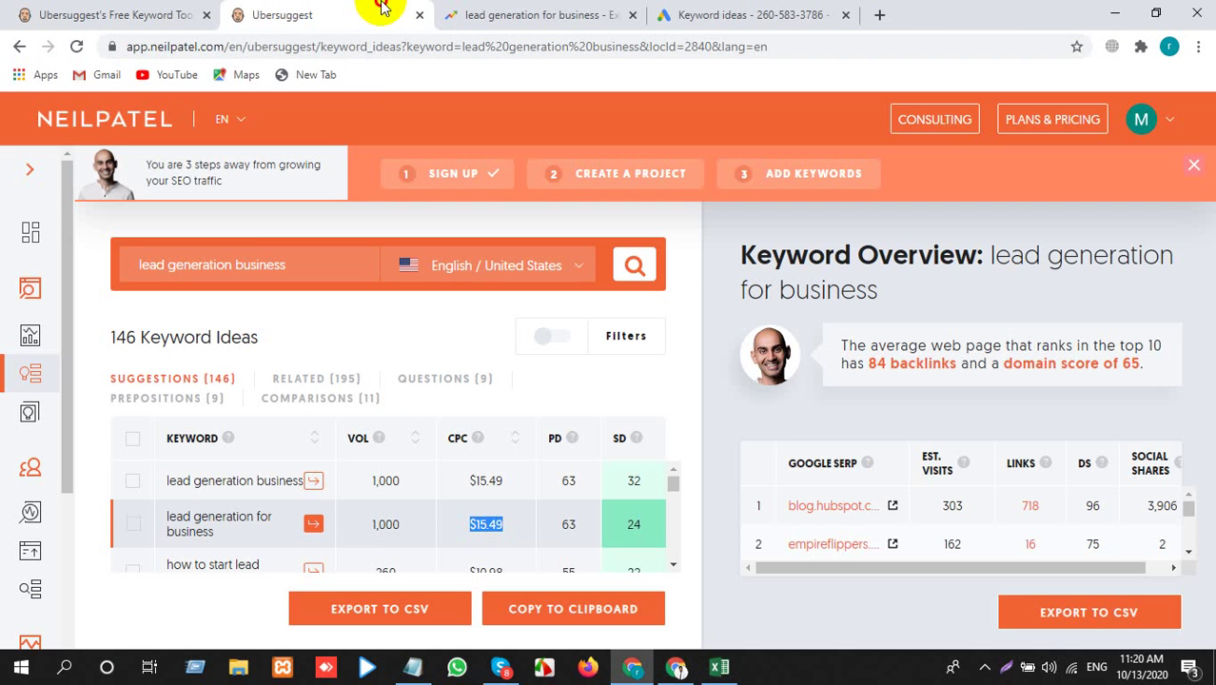
key("ctrl+v")
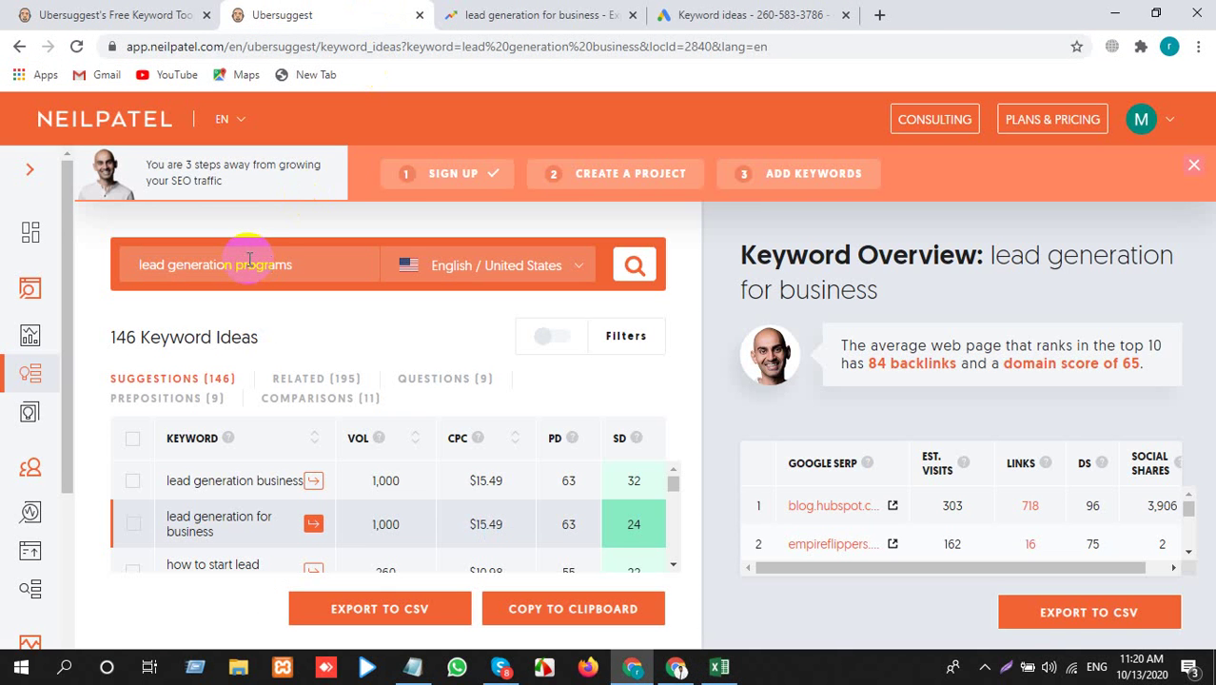
key("Return")
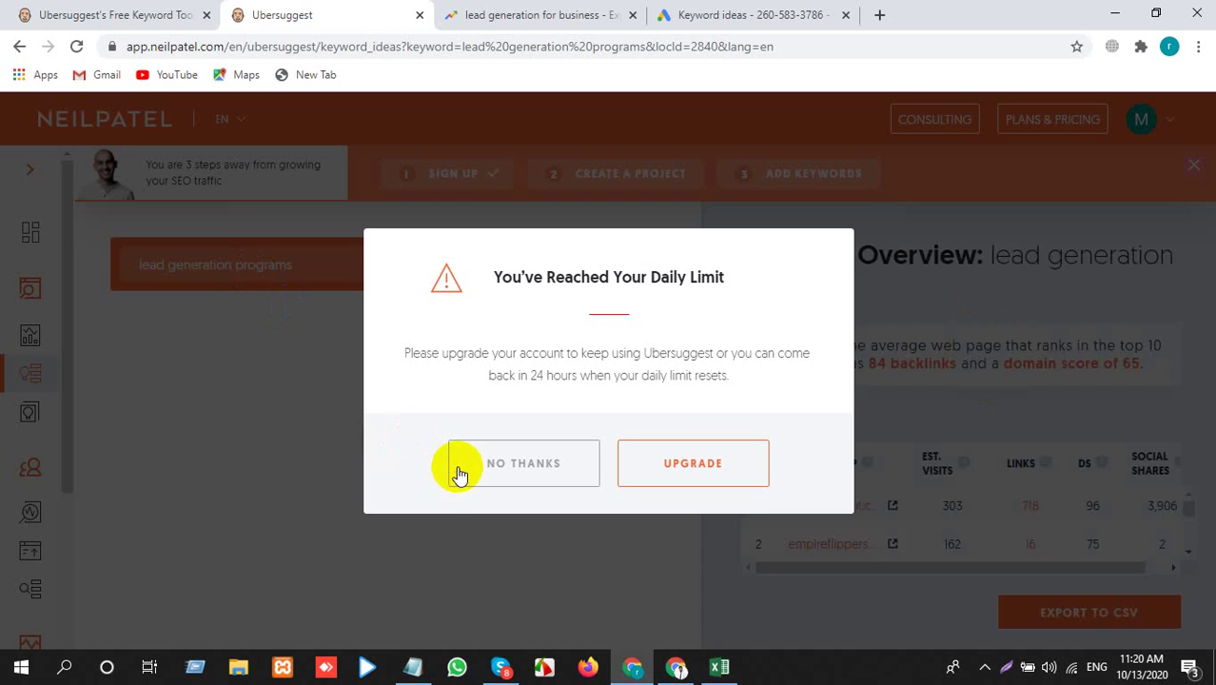
left_click(456, 467)
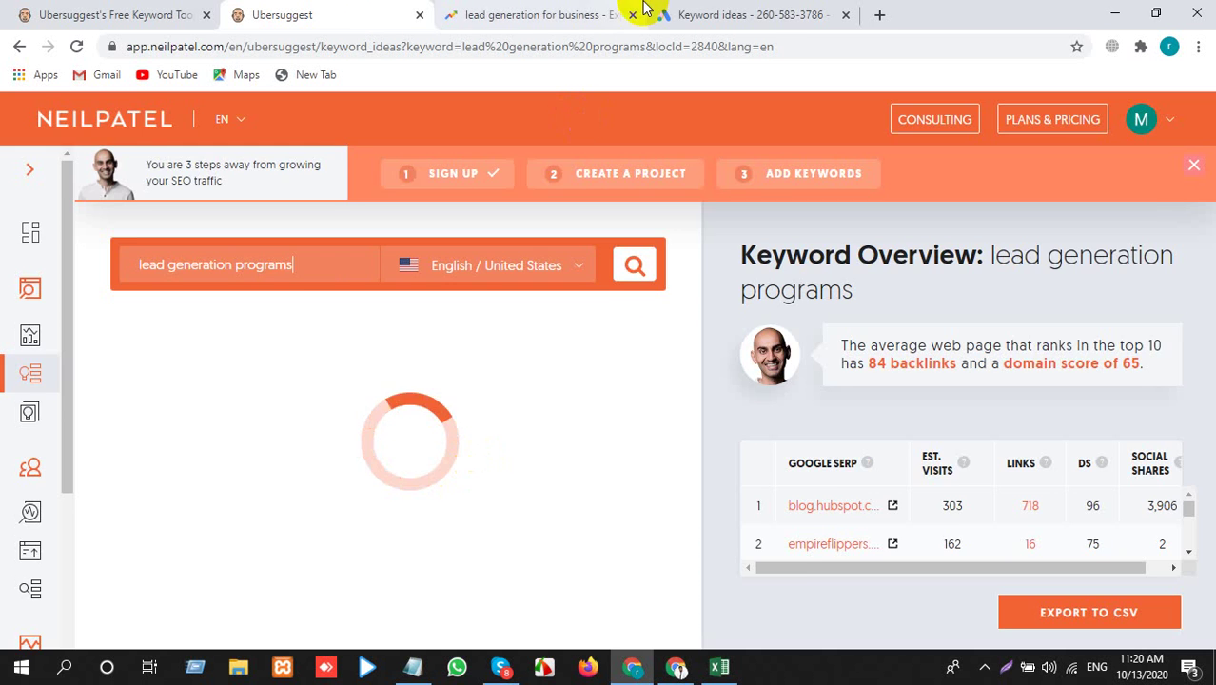
Look up the interest over time for "lead generation programs" in Google Trends
left_click(643, 8)
left_click(361, 226)
key("ctrl+v")
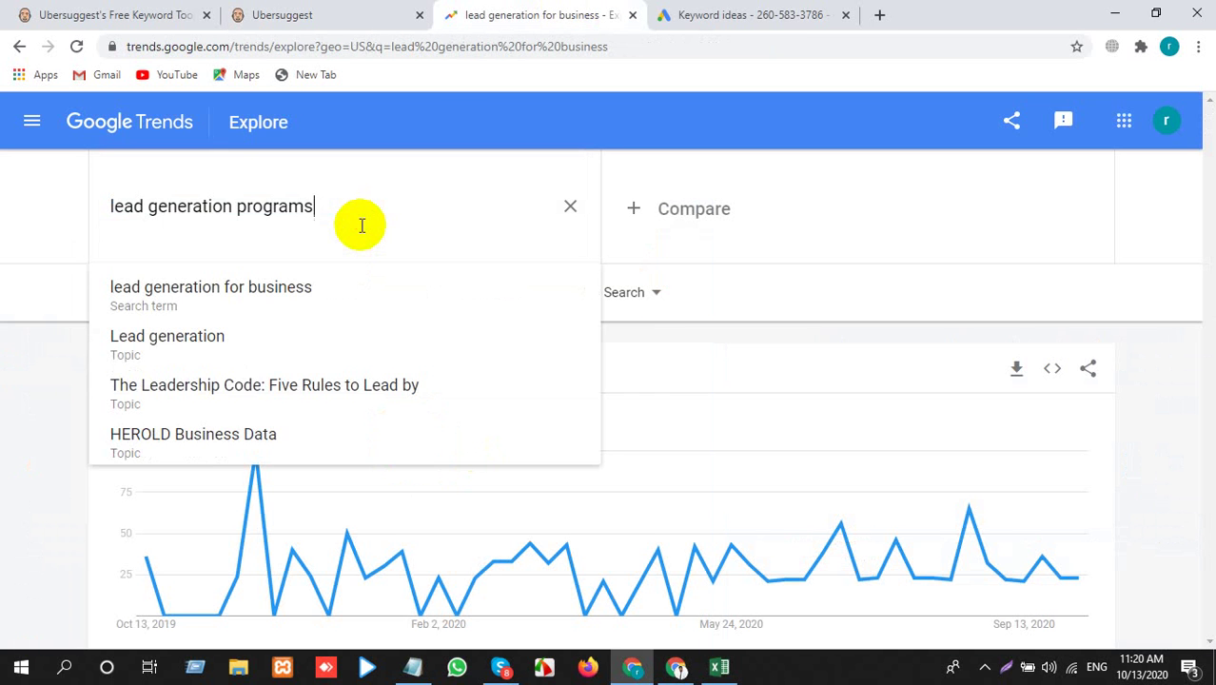
key("Return")
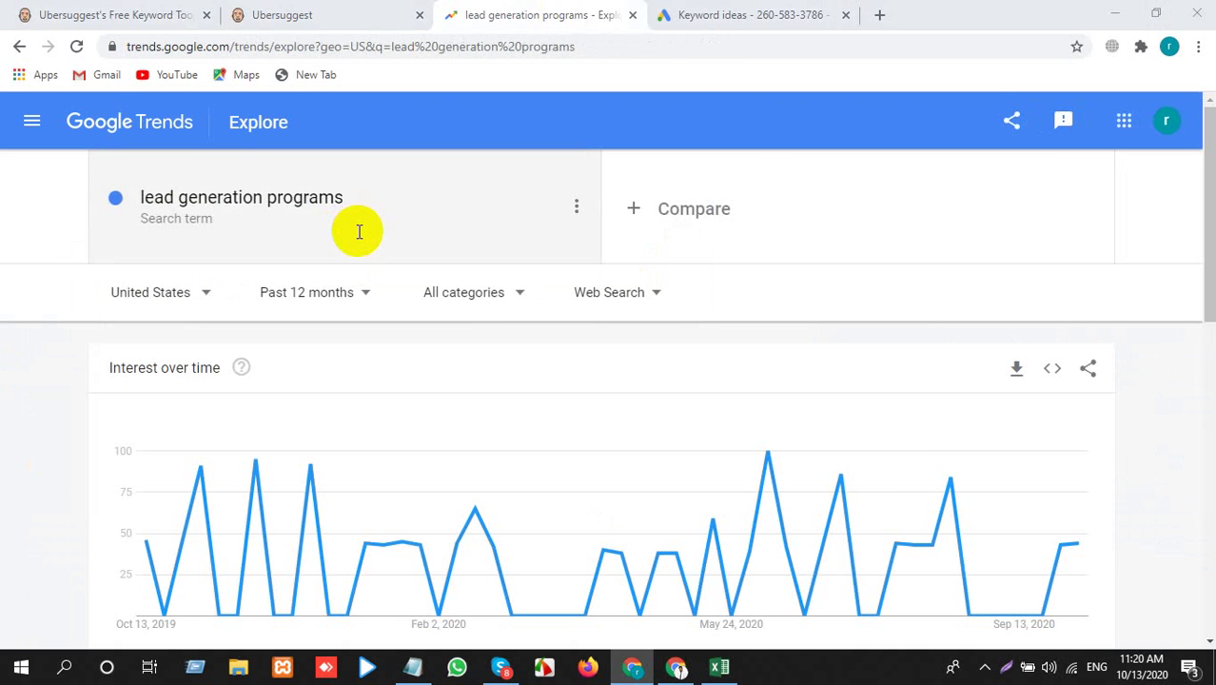
Copy "lead generation services" from A22 in Excel and look up its interest in Google Trends
key("alt+Tab")
left_click(103, 499)
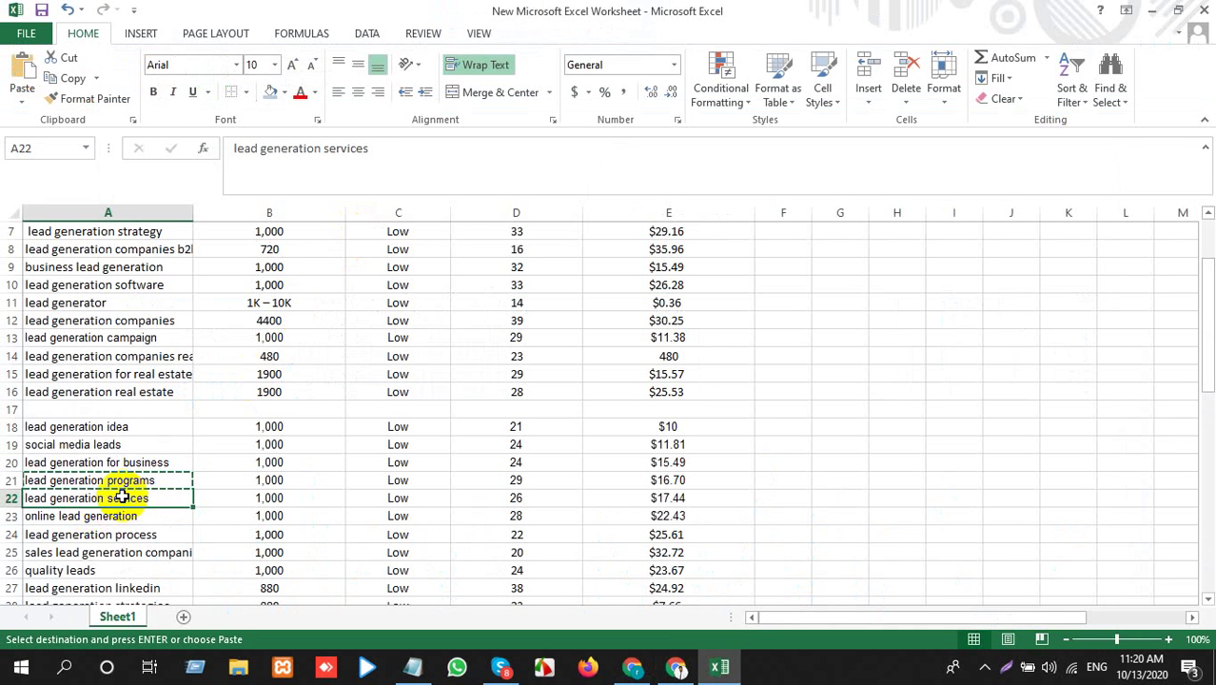
key("alt+Tab")
left_click(306, 205)
key("ctrl+v")
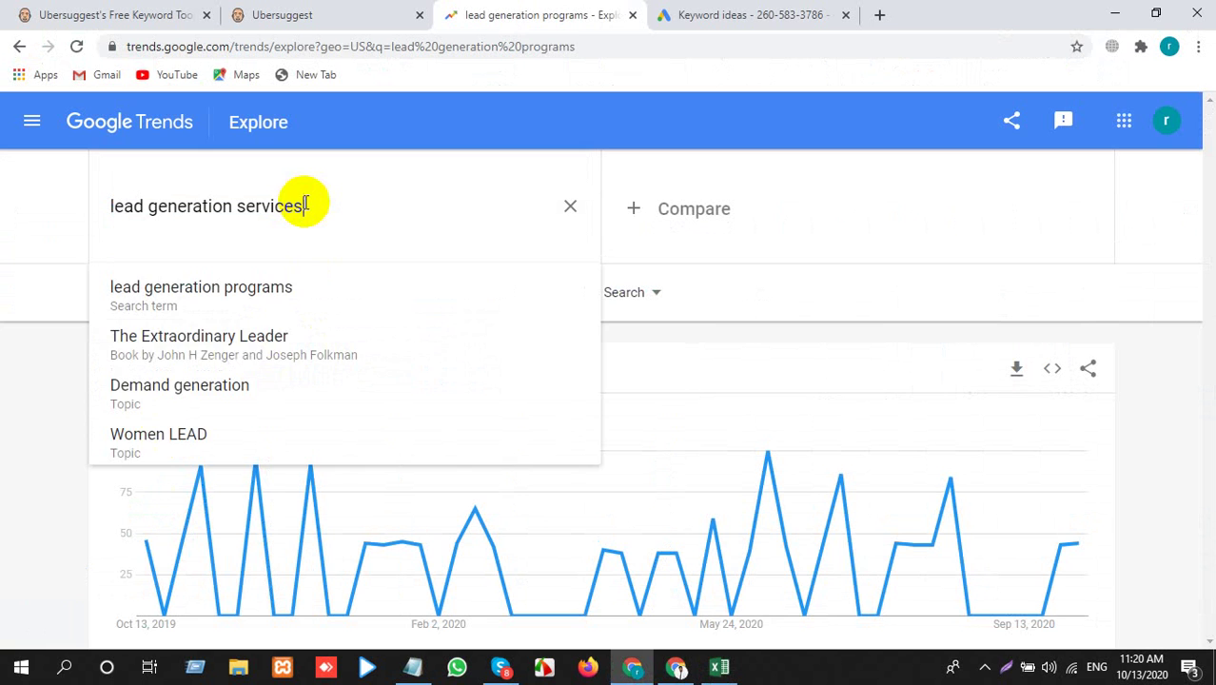
key("Return")
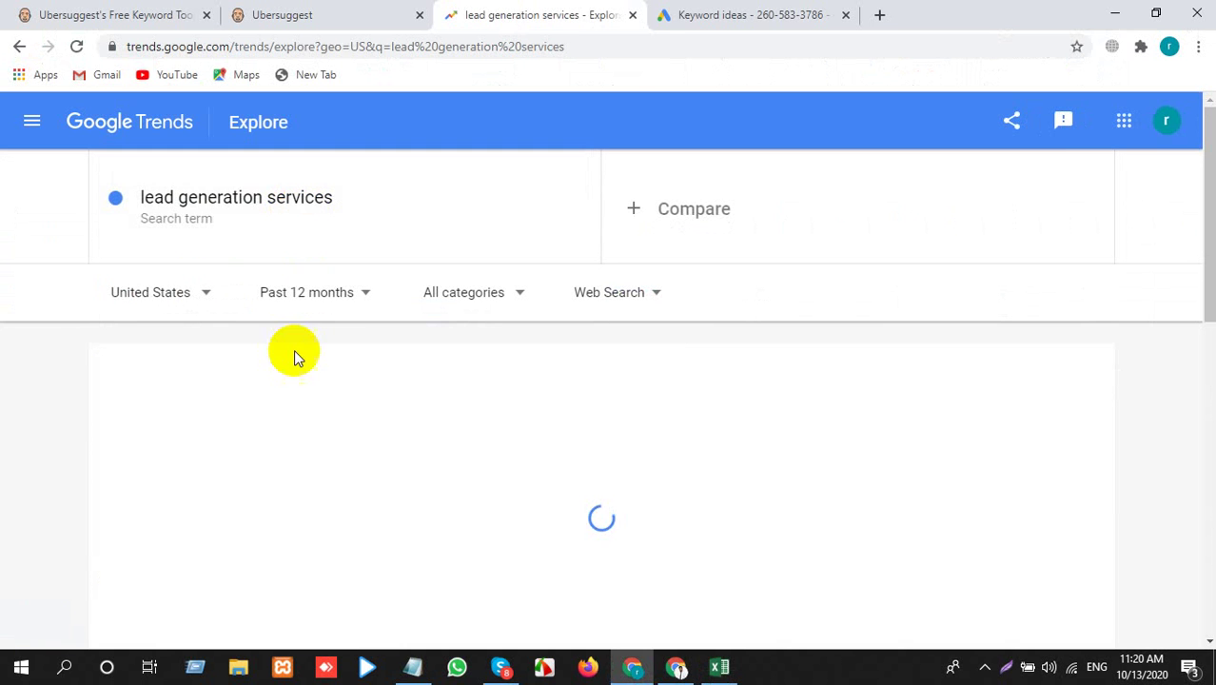
Copy "online lead generation" from A23 in Excel and look up its interest in Google Trends
key("alt+Tab")
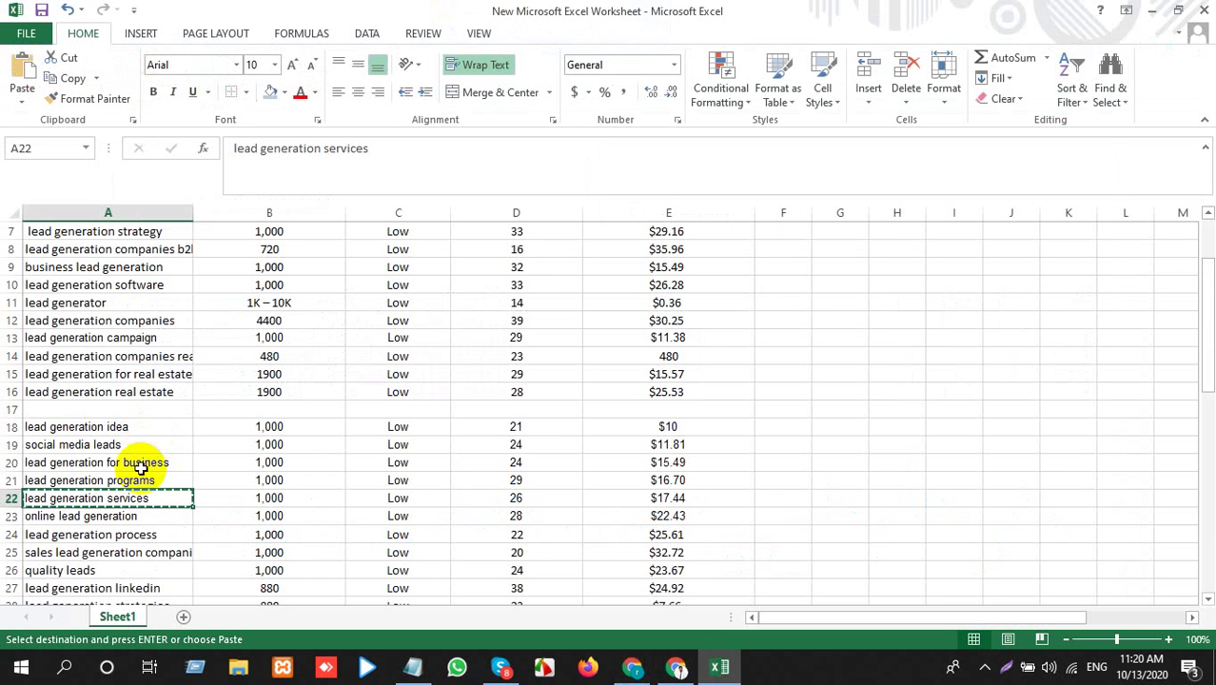
left_click(169, 518)
key("alt+Tab")
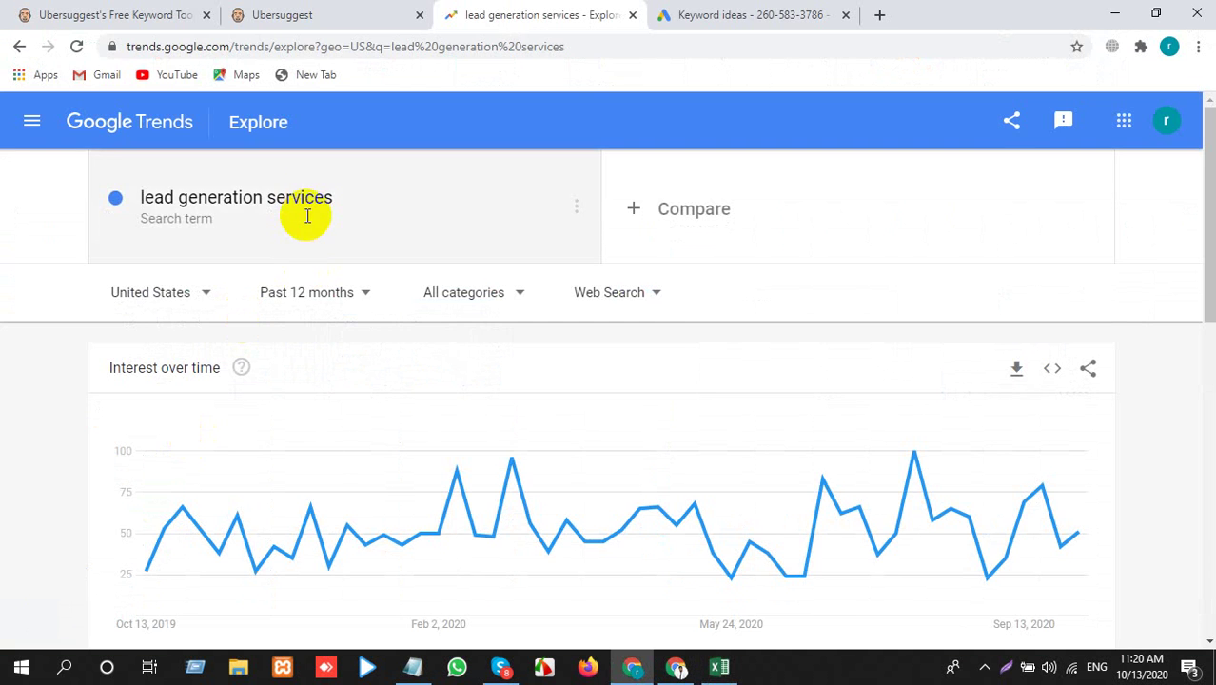
left_click(306, 207)
key("ctrl+v")
key("Return")
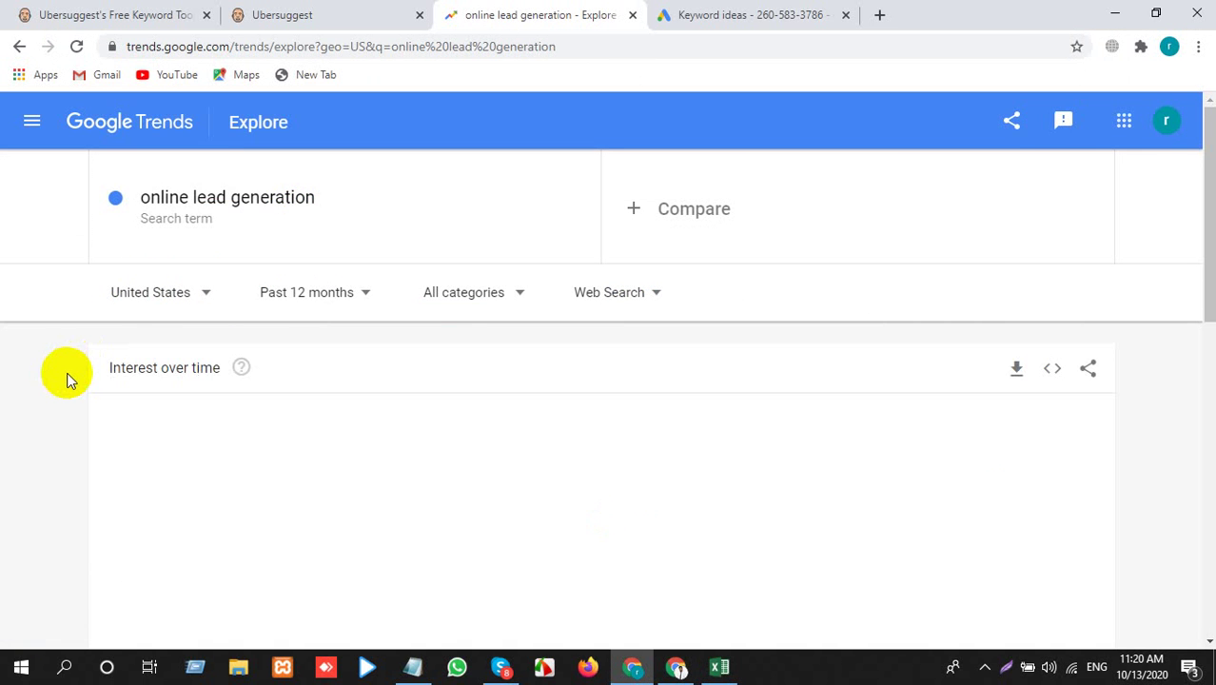
key("alt+Tab")
scroll(91, 428, "down", 2)
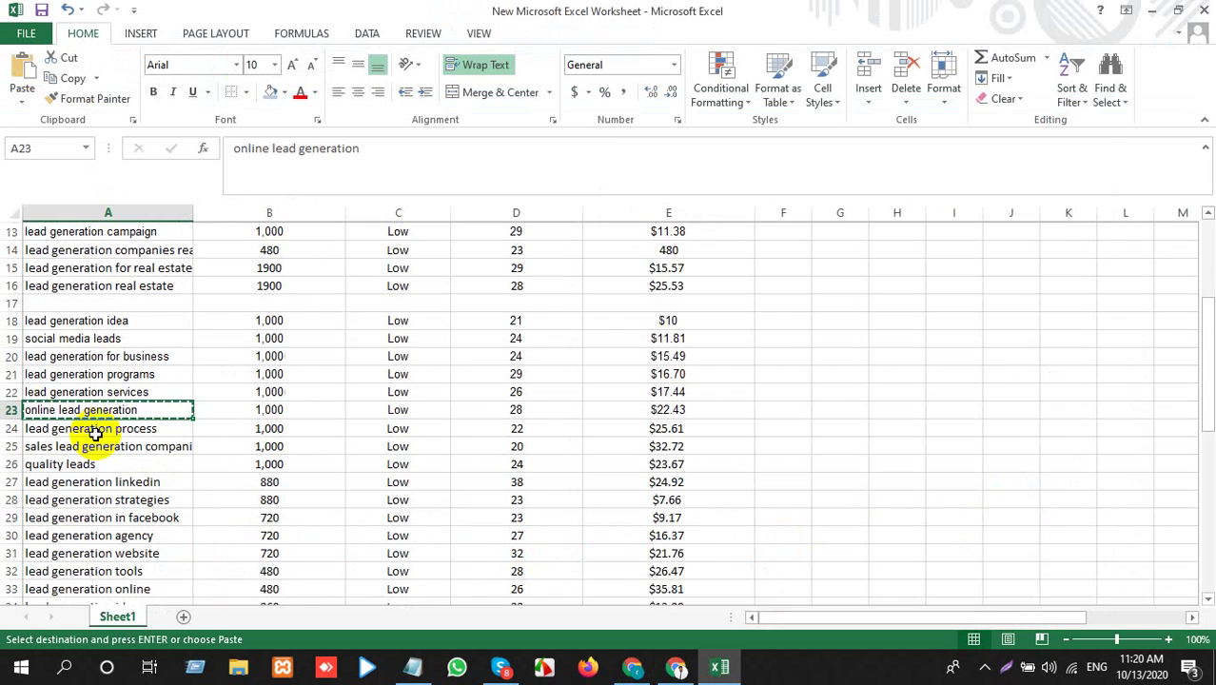
left_click(99, 427)
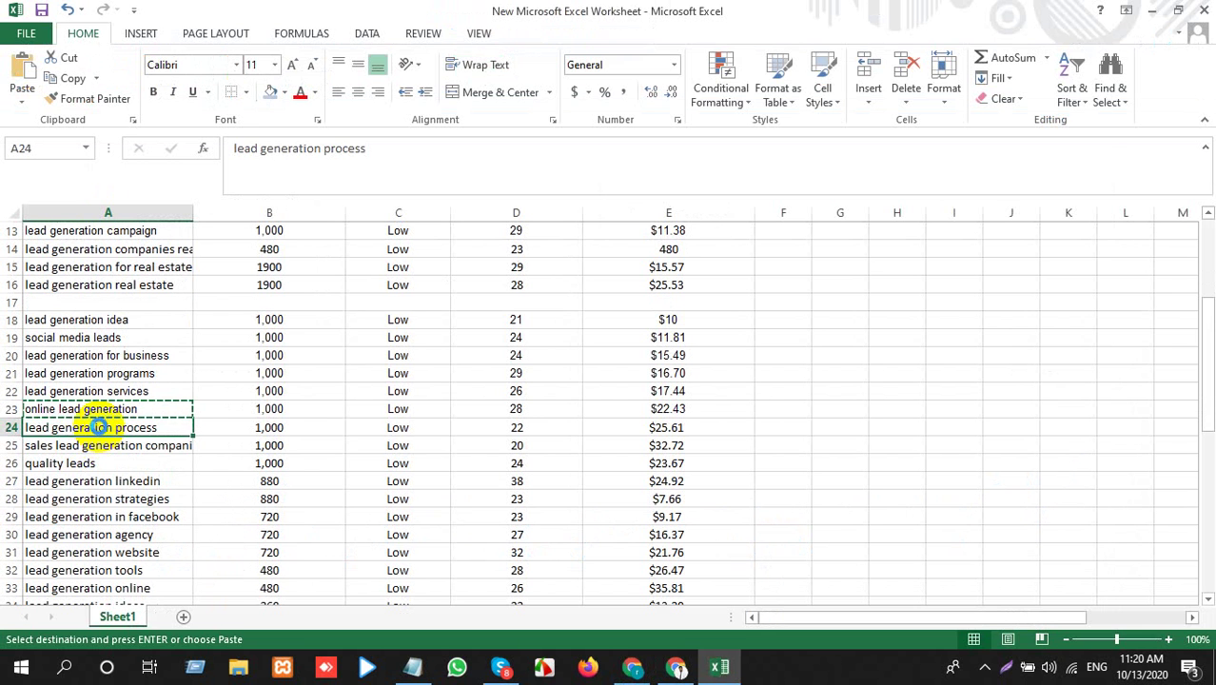
key("Return")
key("ctrl+z")
left_click(164, 445)
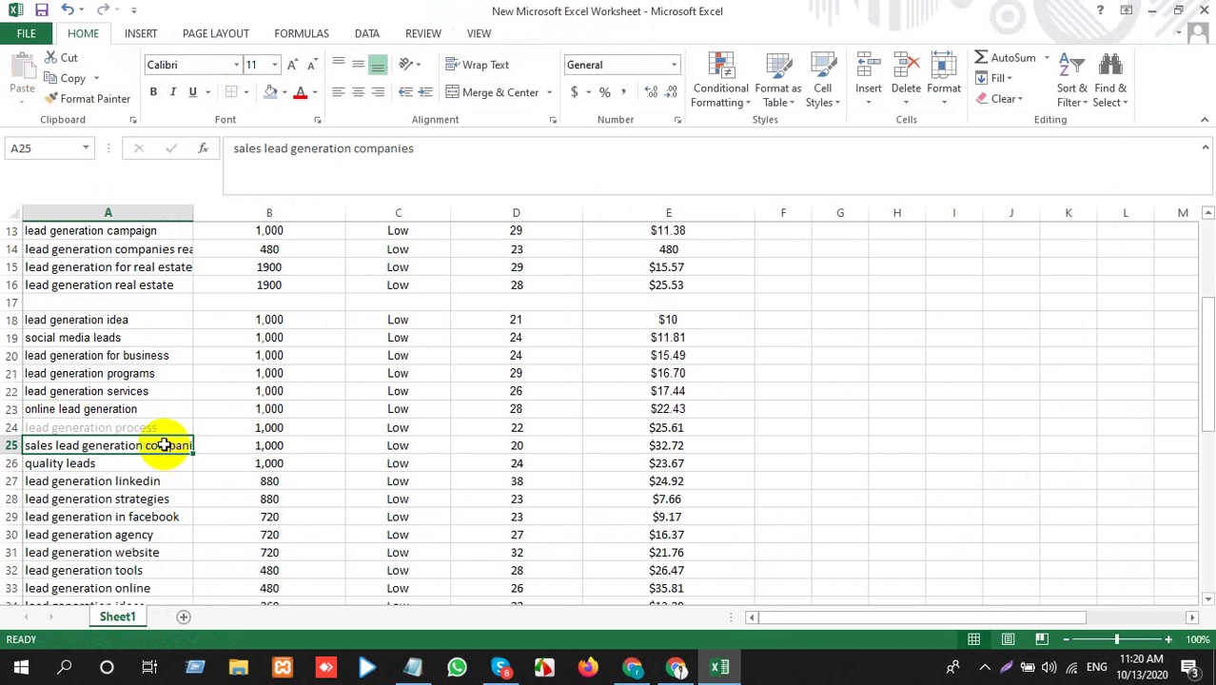
Copy "lead generation process" from A24 in Excel and look up its interest in Google Trends
left_click(130, 426)
key("ctrl+c")
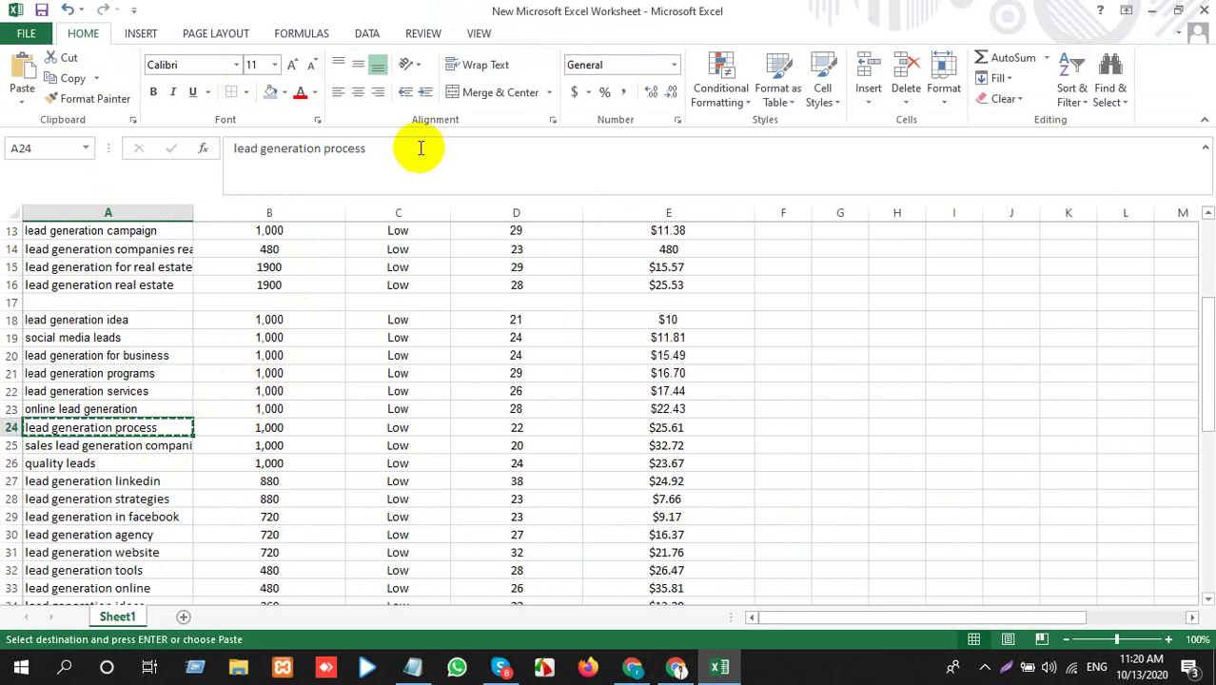
key("alt+Tab")
left_click(381, 181)
key("ctrl+v")
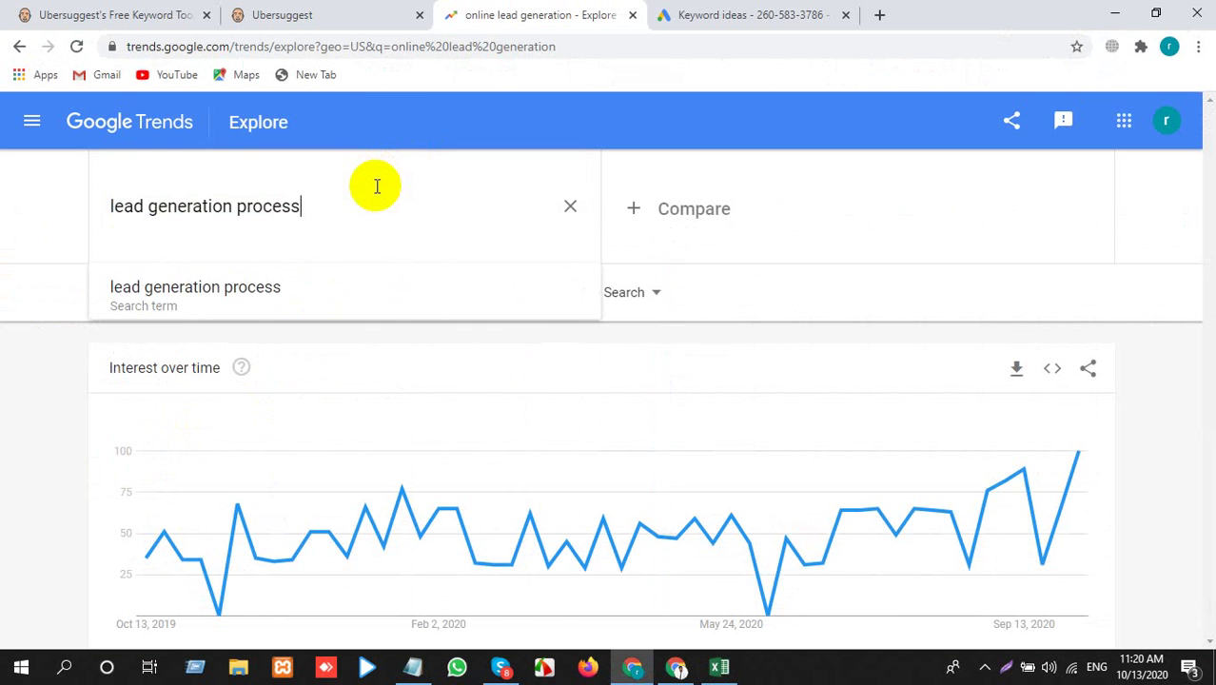
key("Return")
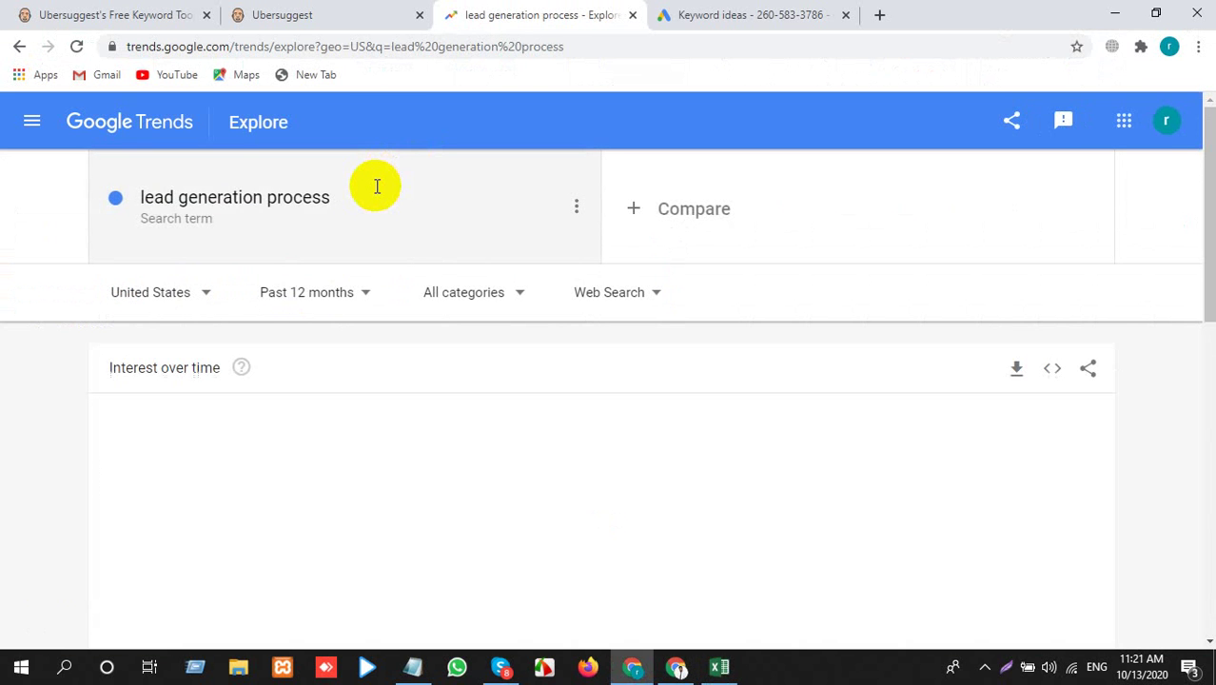
Copy "online lead generation" from A23 in Excel and get keyword ideas for it in Google Ads Keyword Planner
left_click(672, 11)
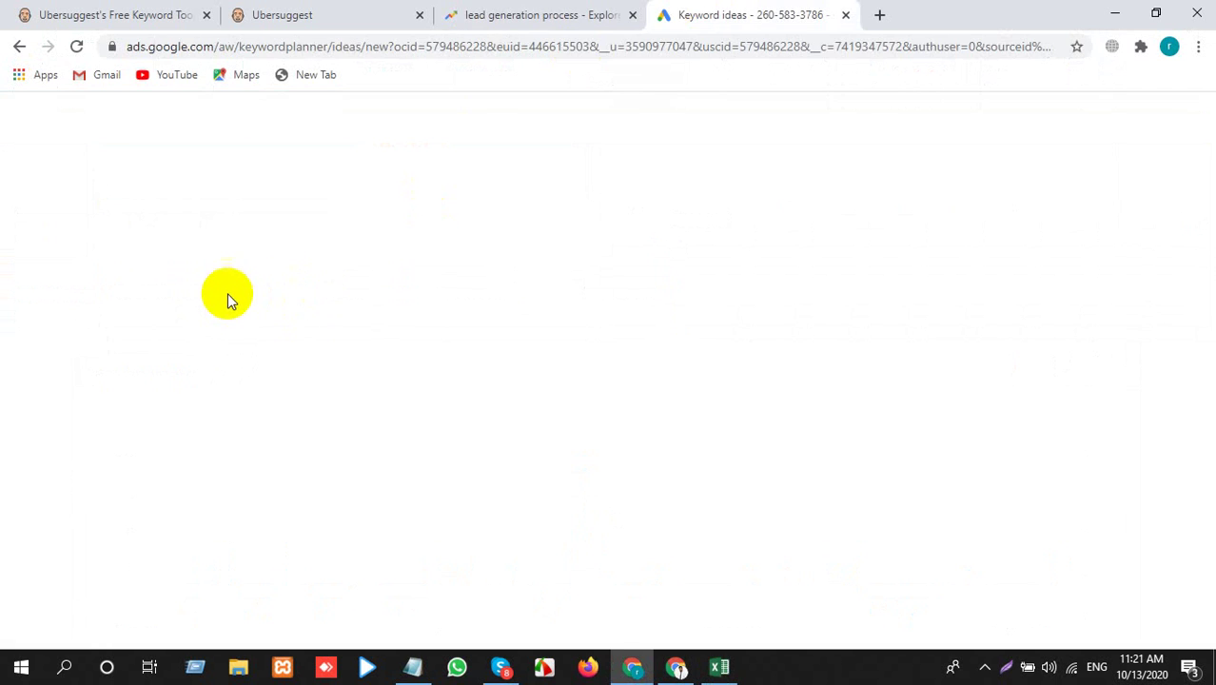
key("alt+Tab")
left_click(157, 407)
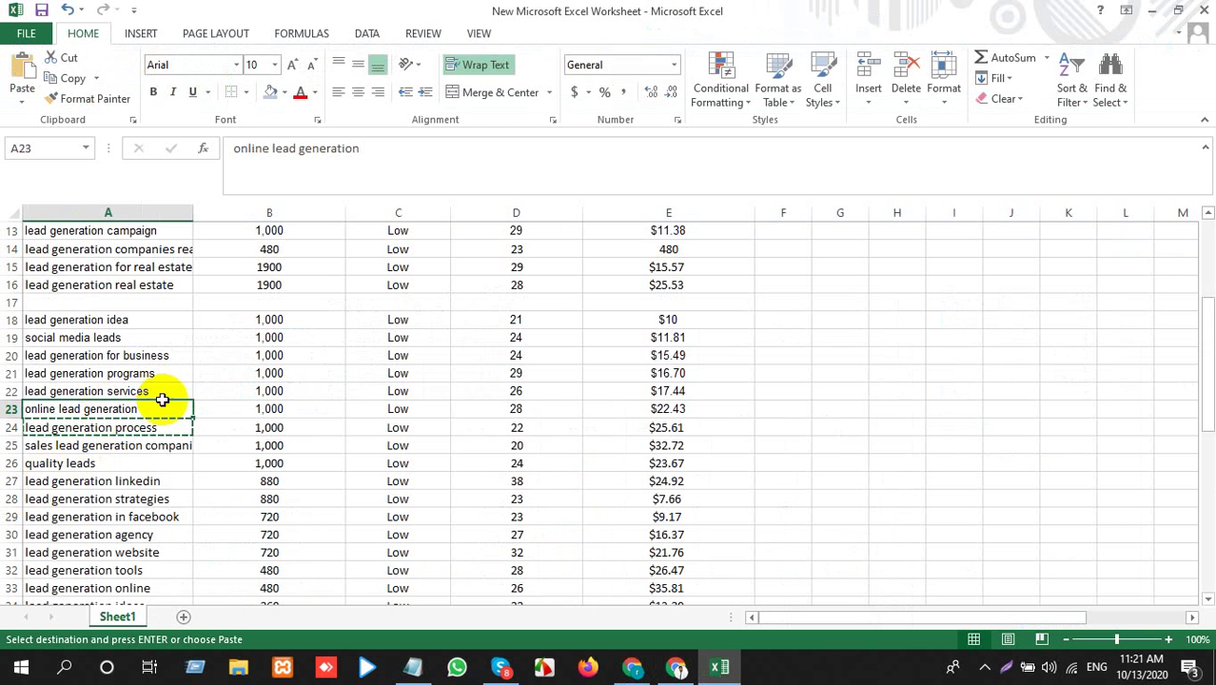
key("alt+Tab")
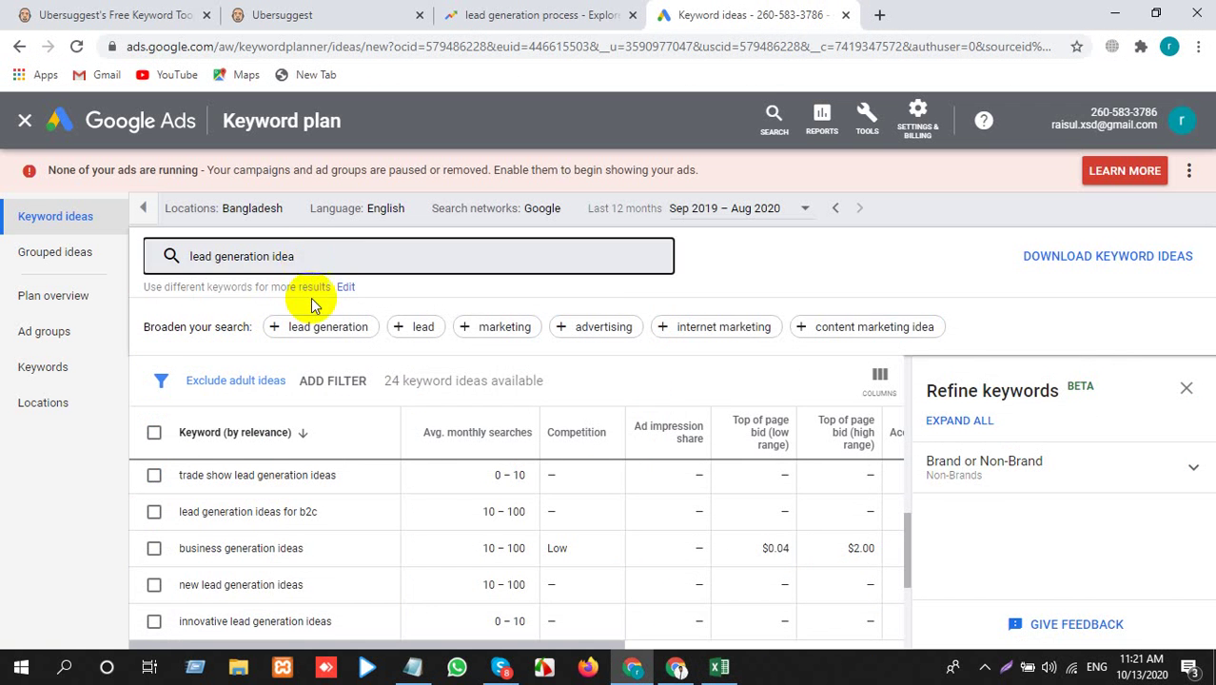
left_click(310, 285)
left_click(341, 345)
key("ctrl+v")
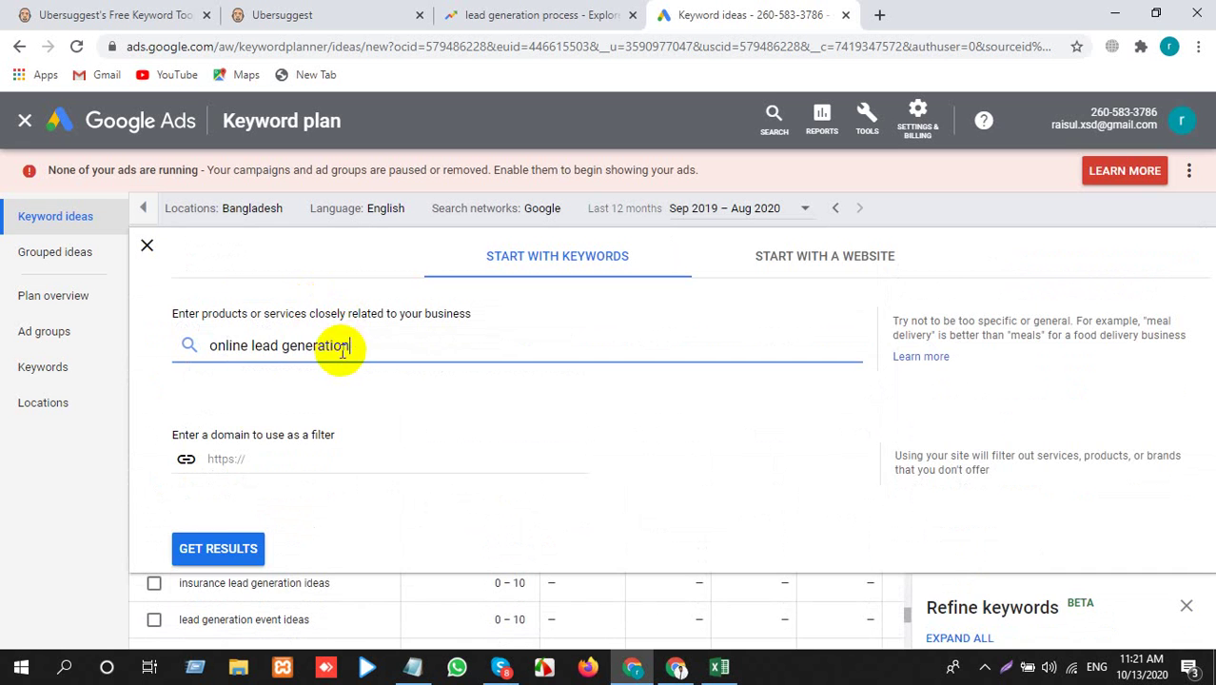
left_click(217, 548)
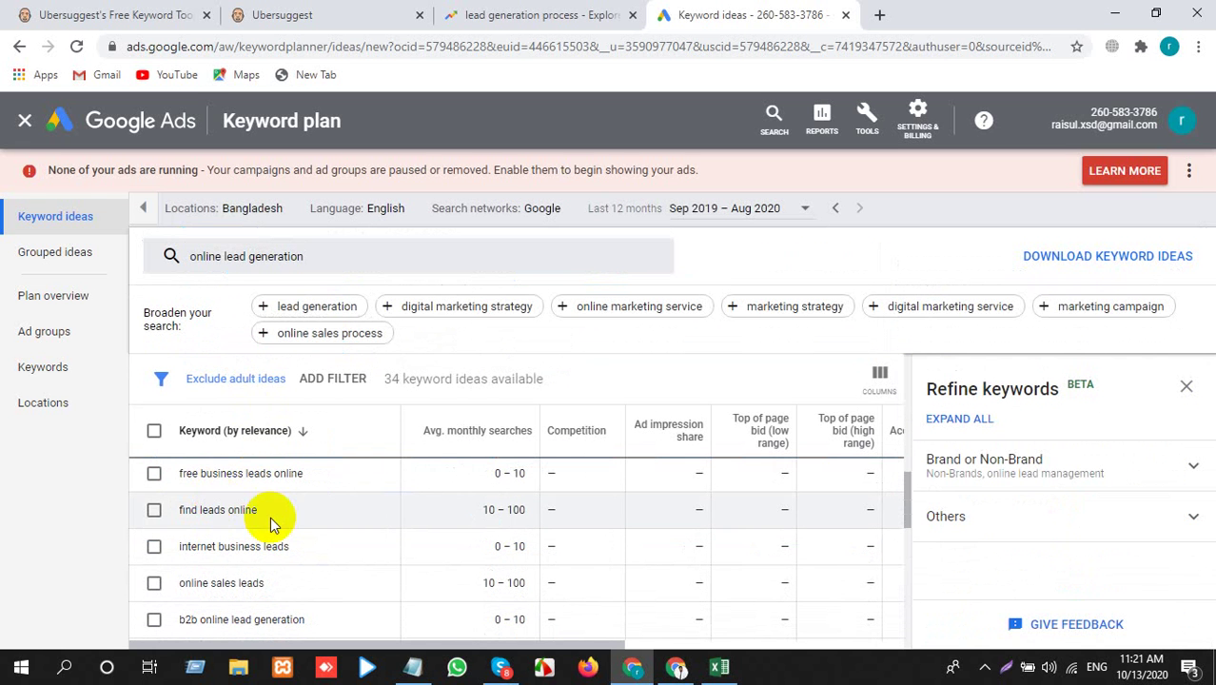
Copy the idea "free business leads online" from the Keyword Planner results and look up its interest in Google Trends
scroll(476, 494, "down", 3)
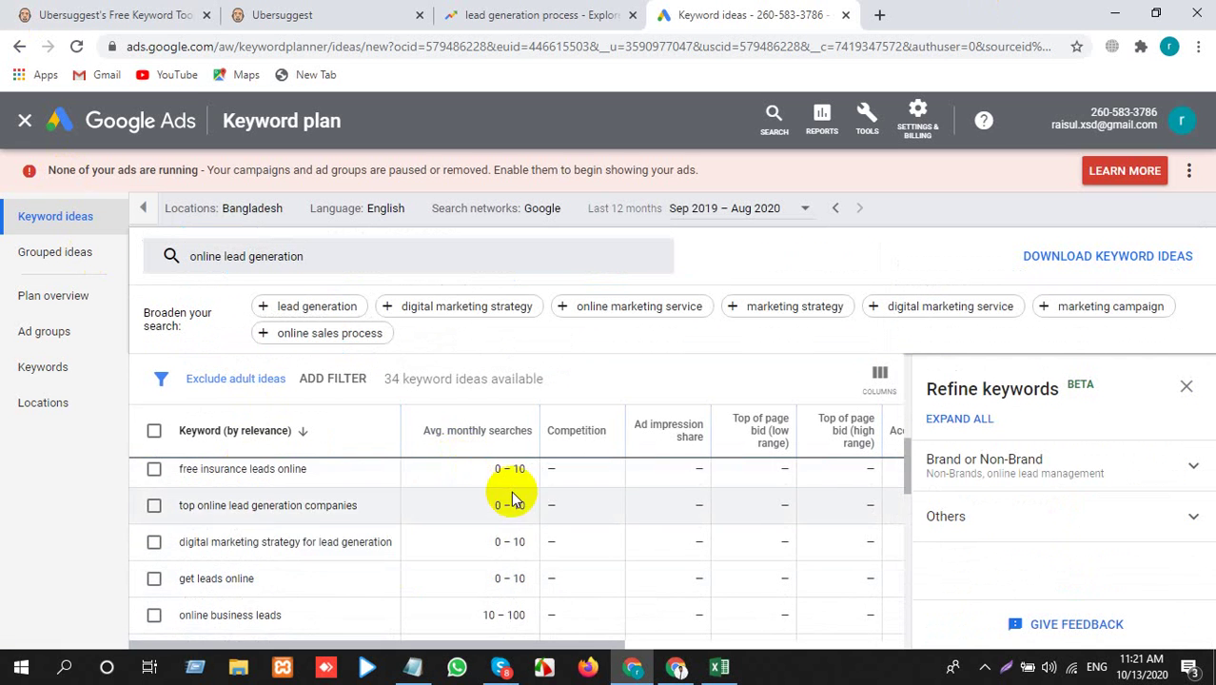
scroll(297, 603, "down", 1)
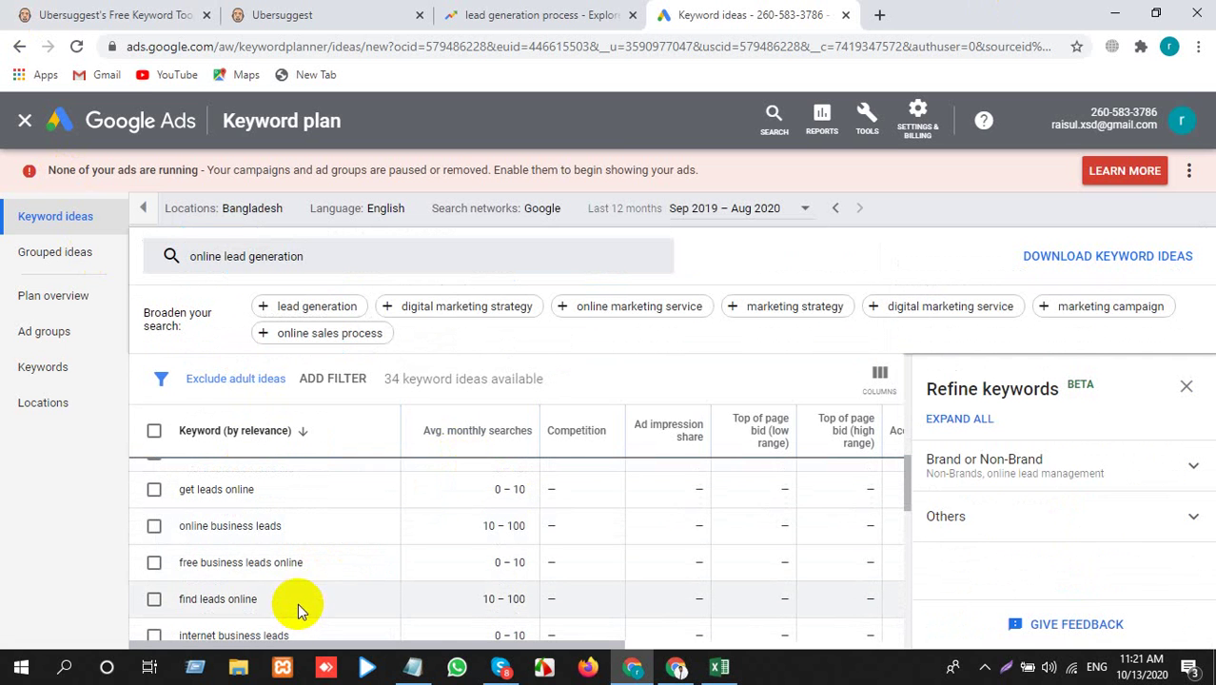
left_click_drag(294, 600, 174, 603)
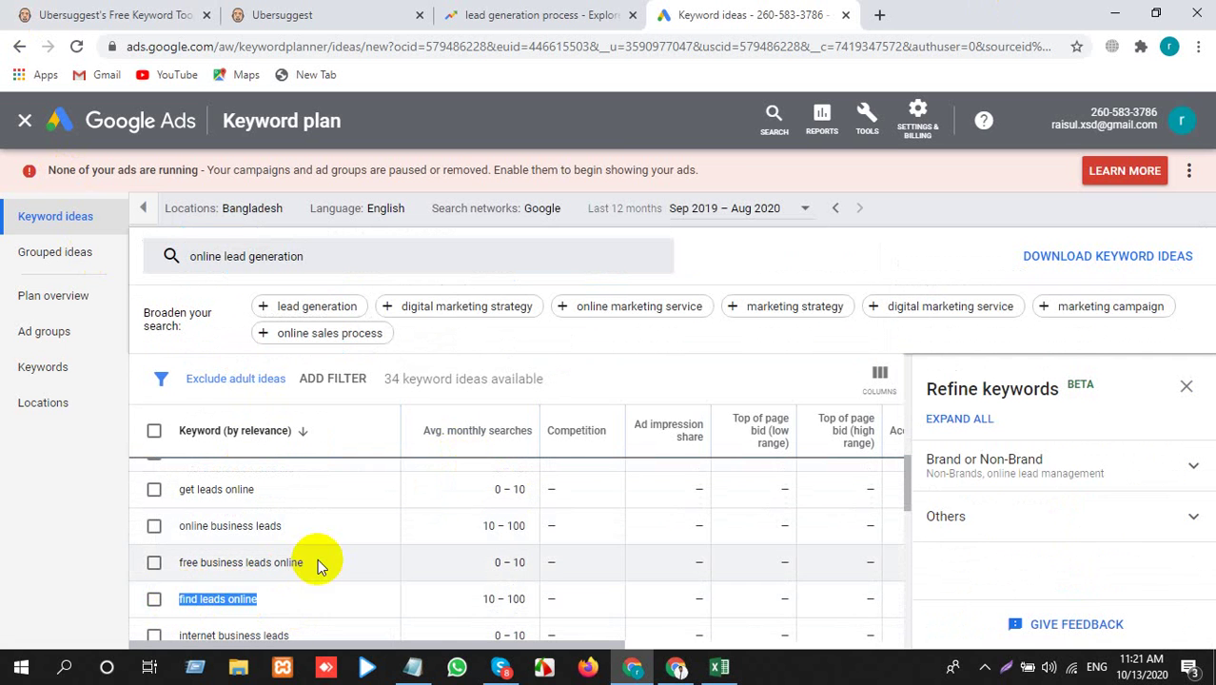
left_click_drag(320, 562, 162, 559)
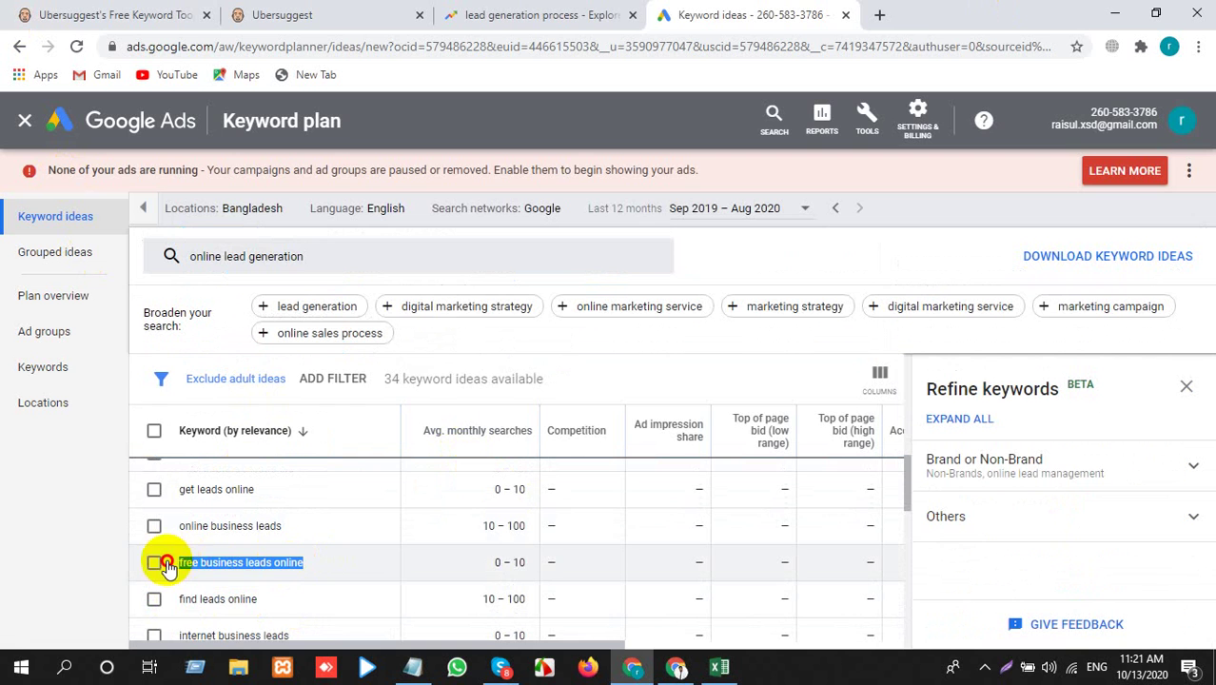
left_click(376, 13)
left_click(643, 12)
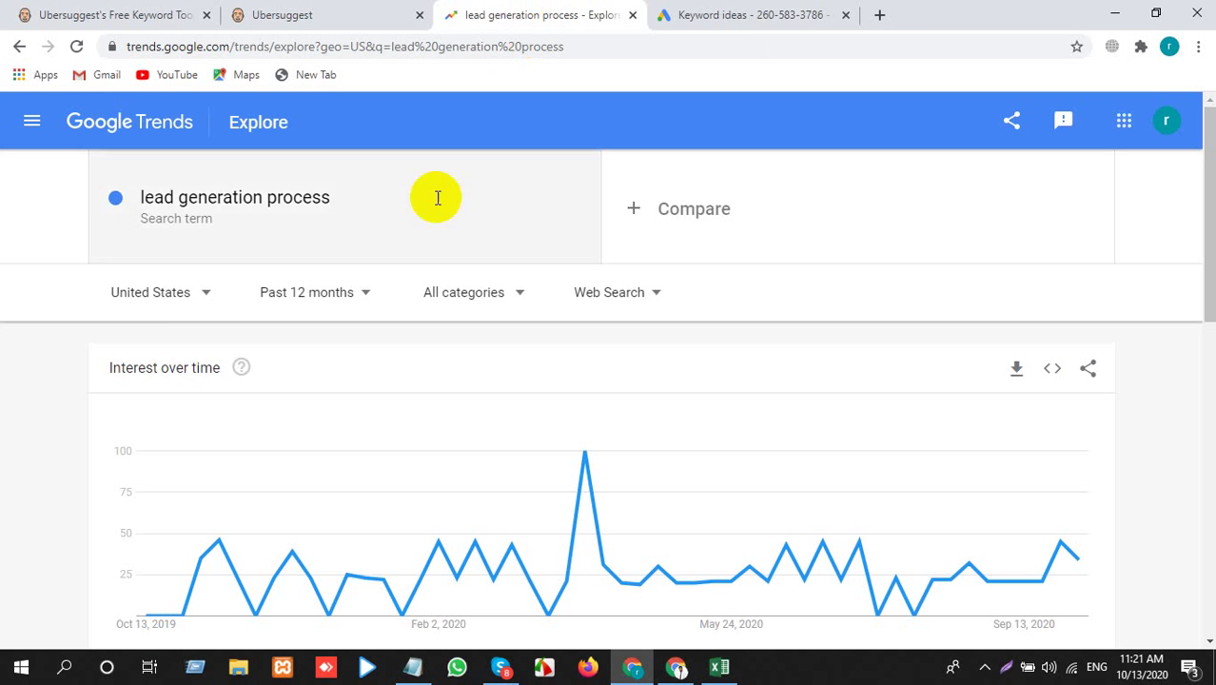
left_click(314, 228)
key("ctrl+v")
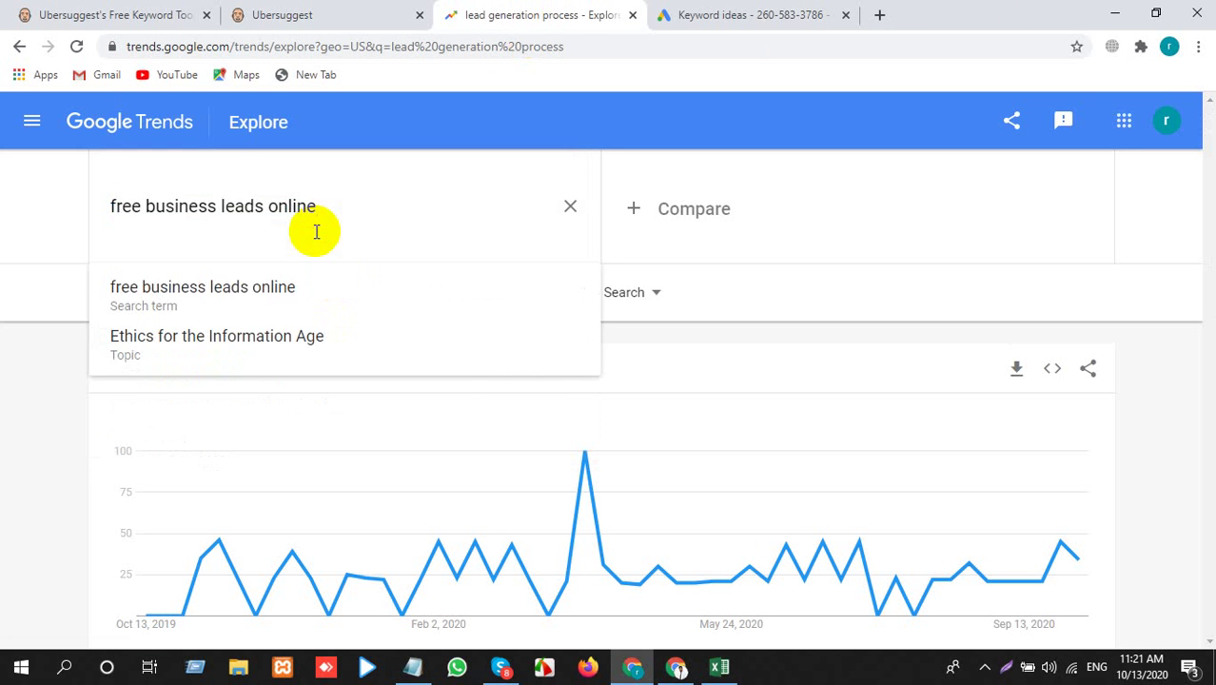
key("Return")
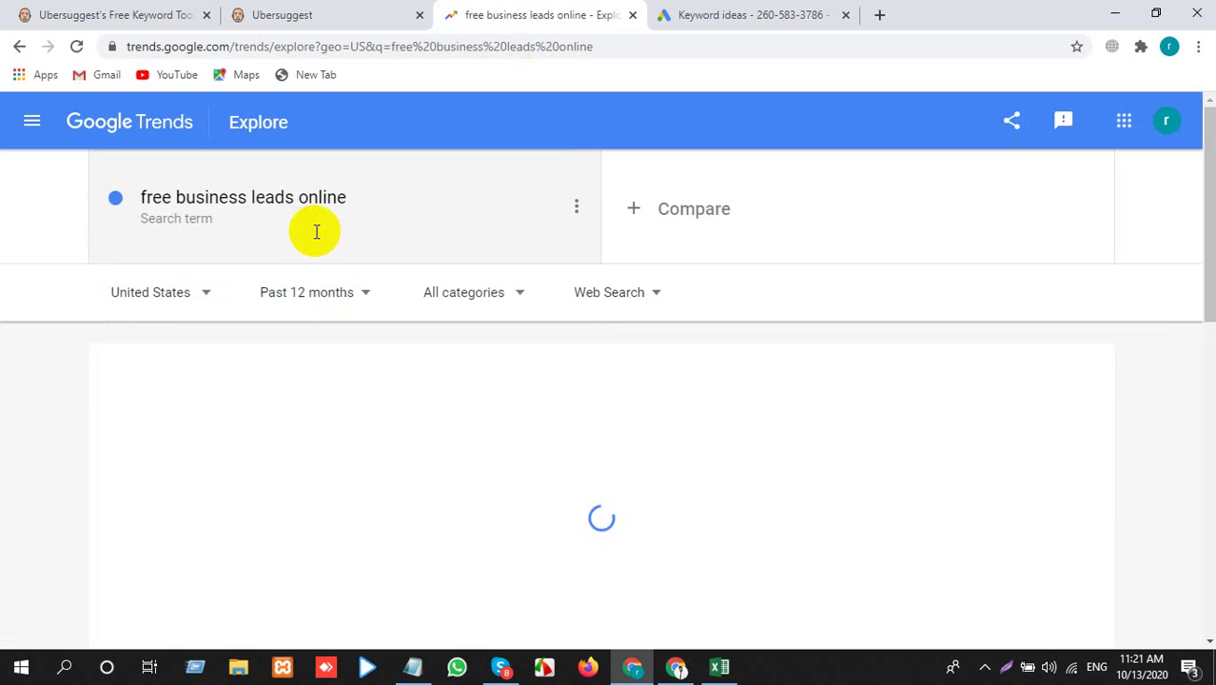
Return to the Keyword Planner ideas for "online lead generation" and highlight "internet marketing lead generation"
left_click(726, 12)
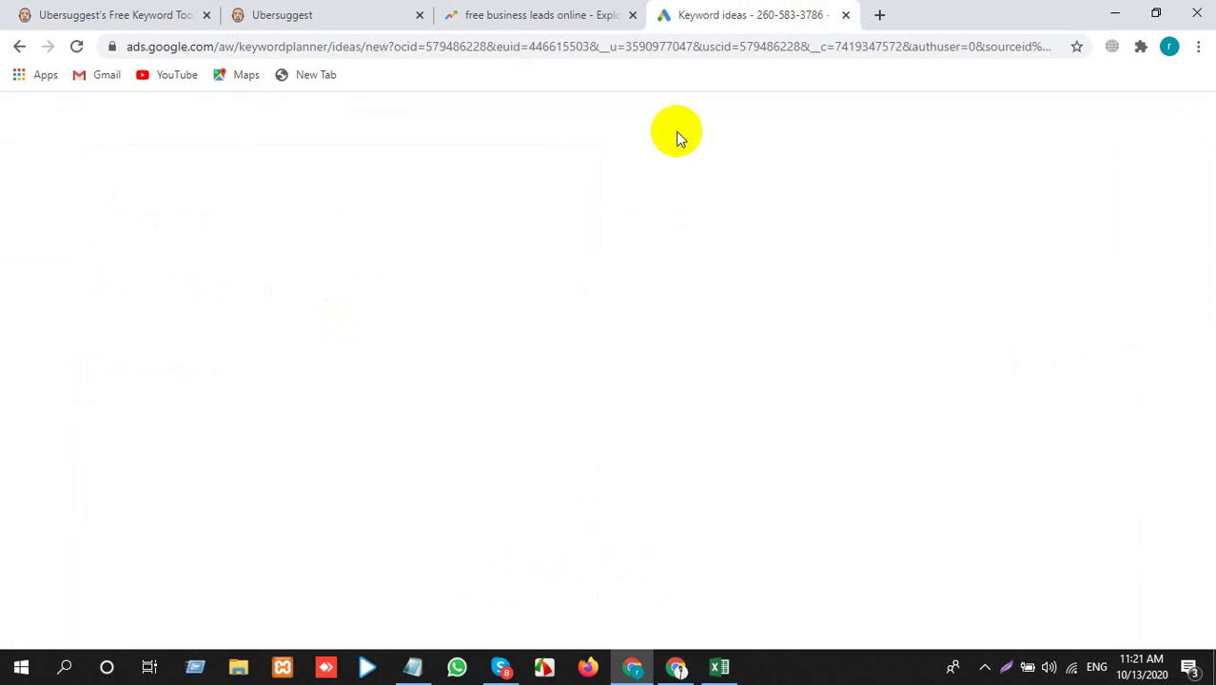
scroll(301, 504, "up", 1)
scroll(300, 513, "down", 2)
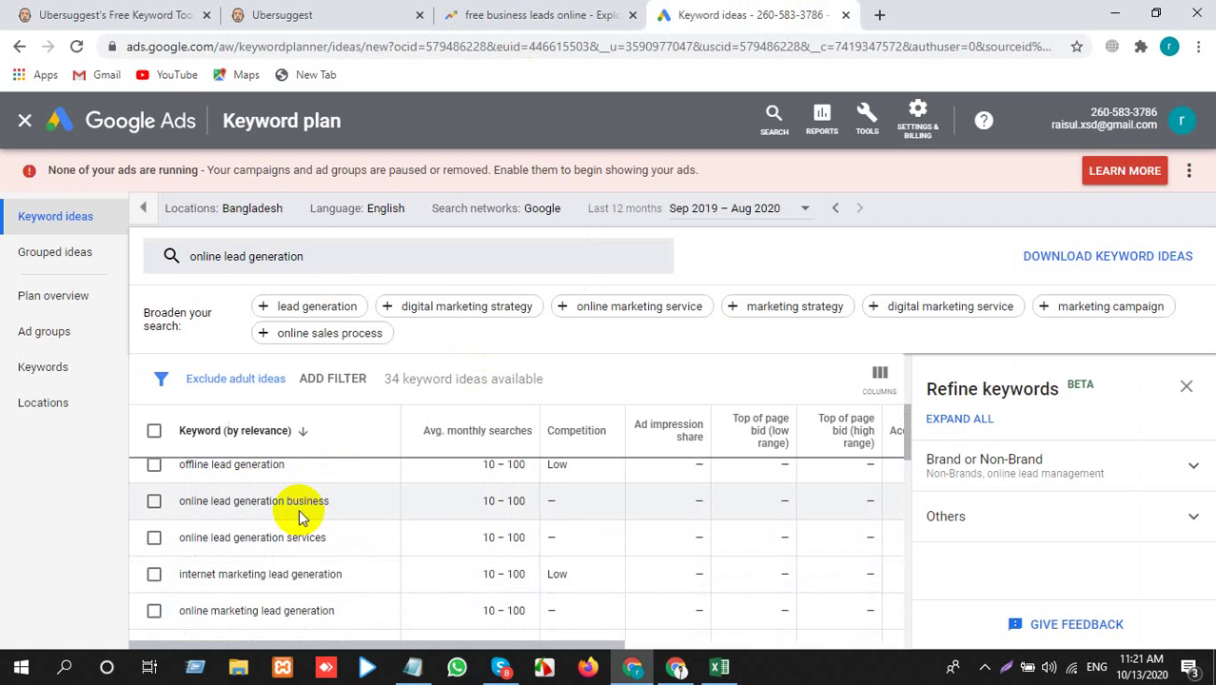
left_click_drag(361, 575, 190, 585)
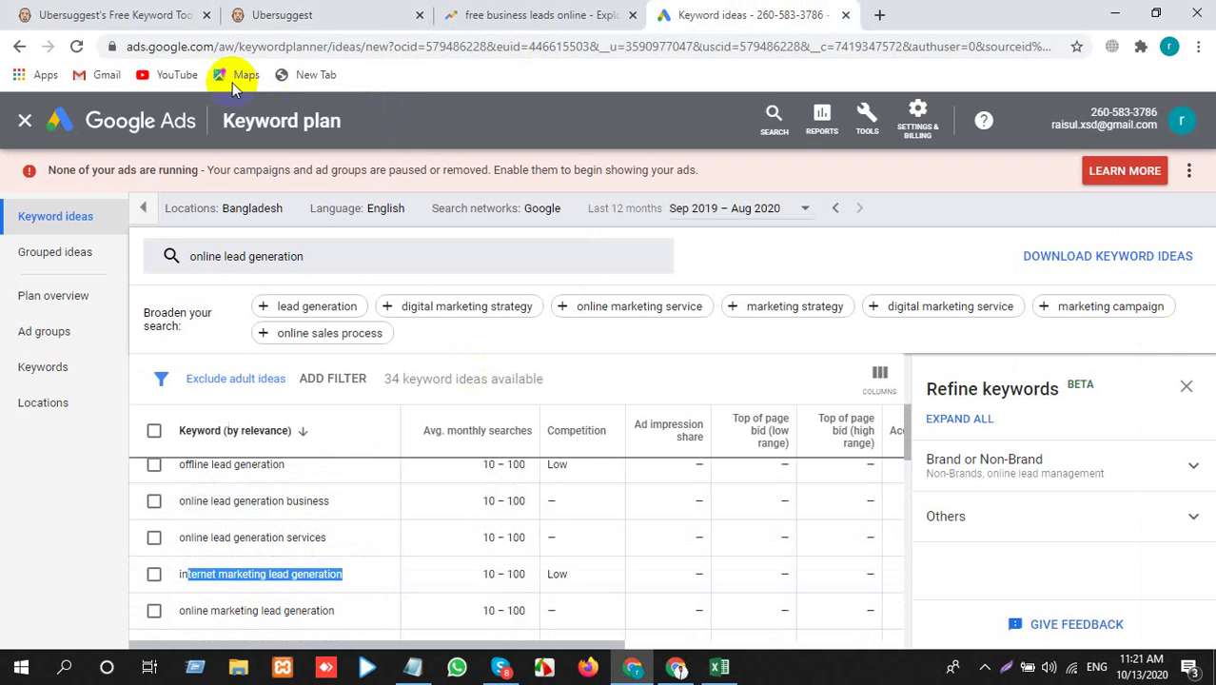
Switch to the Google Meet call, mute the microphone, and return to Keyword Planner
left_click(675, 664)
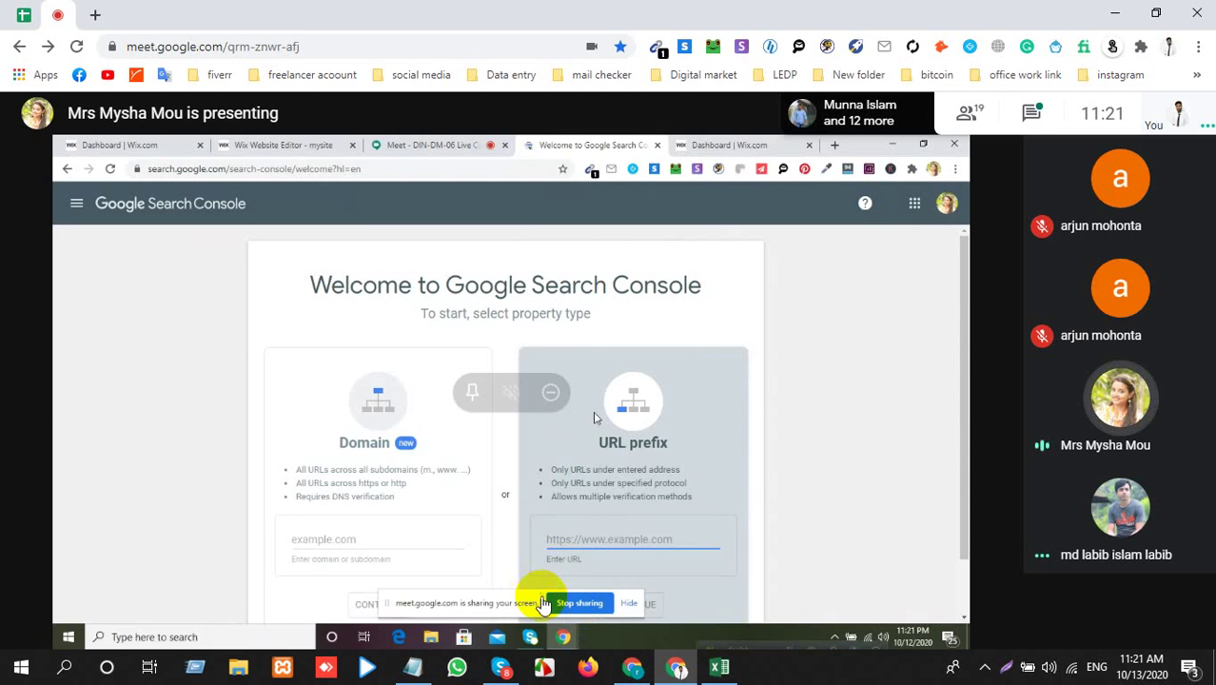
left_click(551, 618)
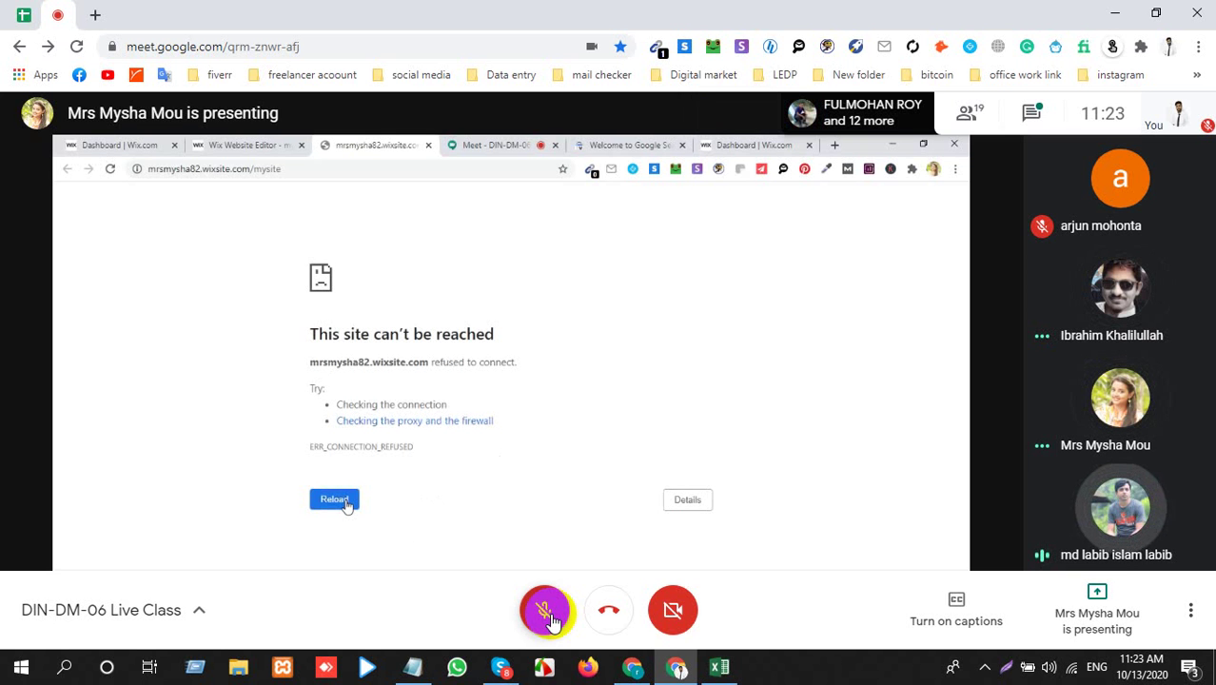
key("alt+Tab")
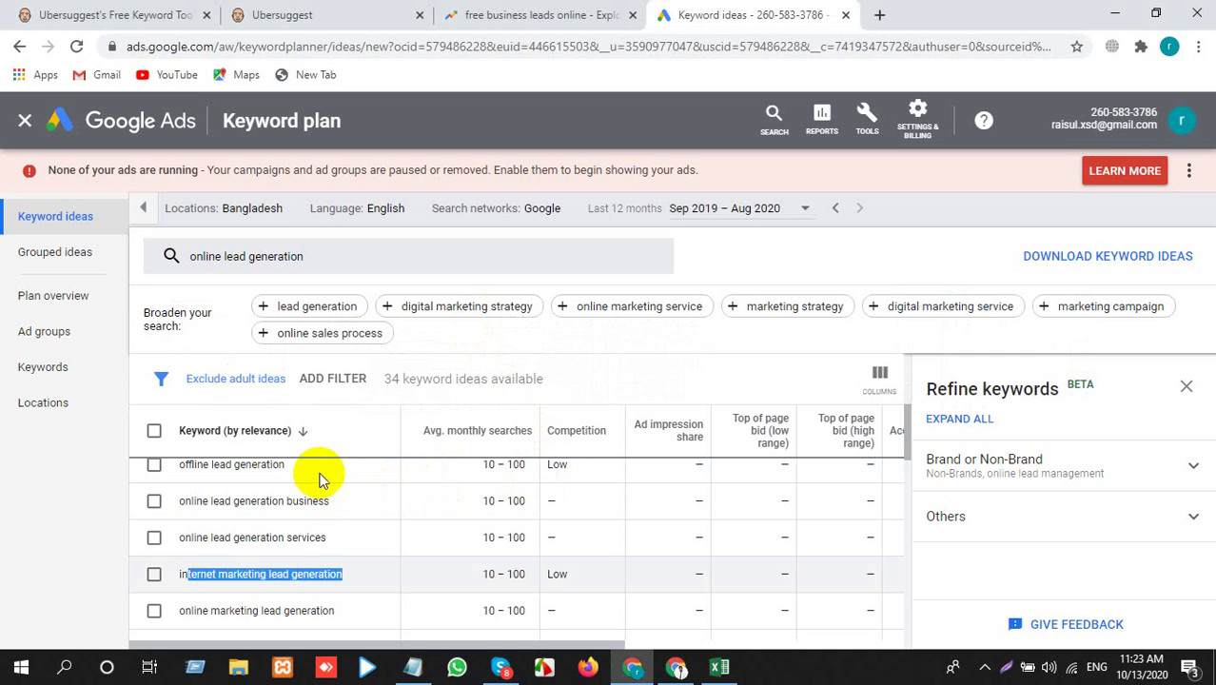
Copy "lead generation process" from A24 in Excel and look up its interest over time in Google Trends again
left_click(334, 502)
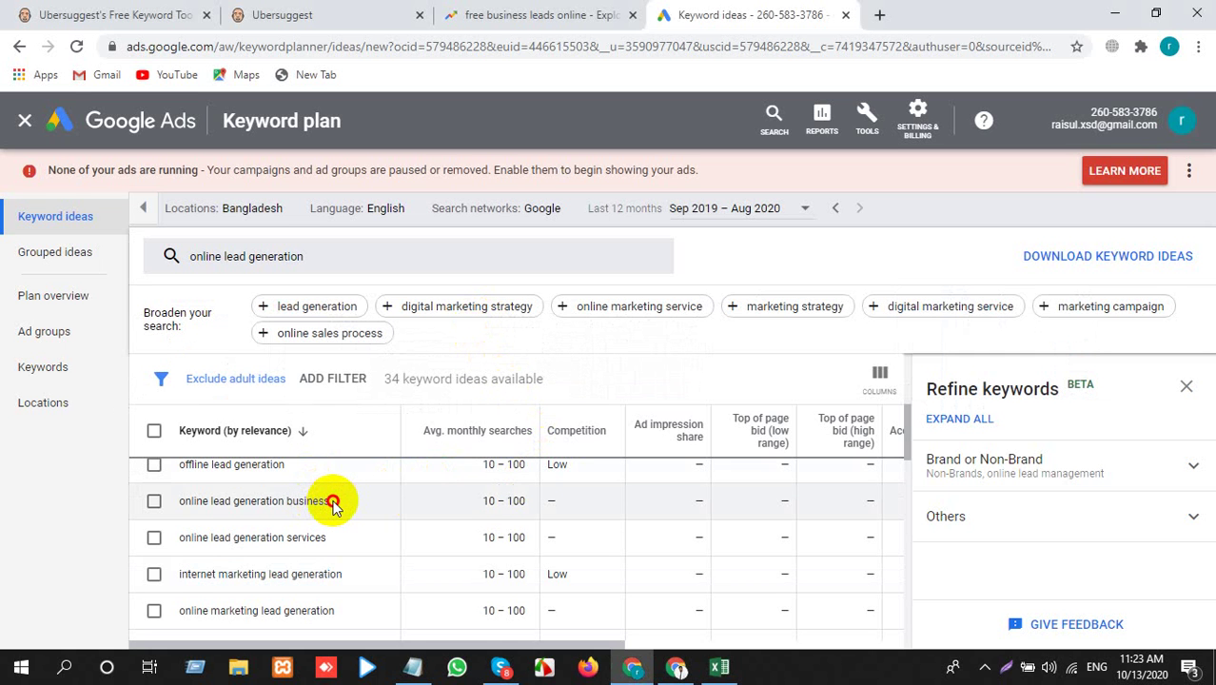
key("alt+Tab")
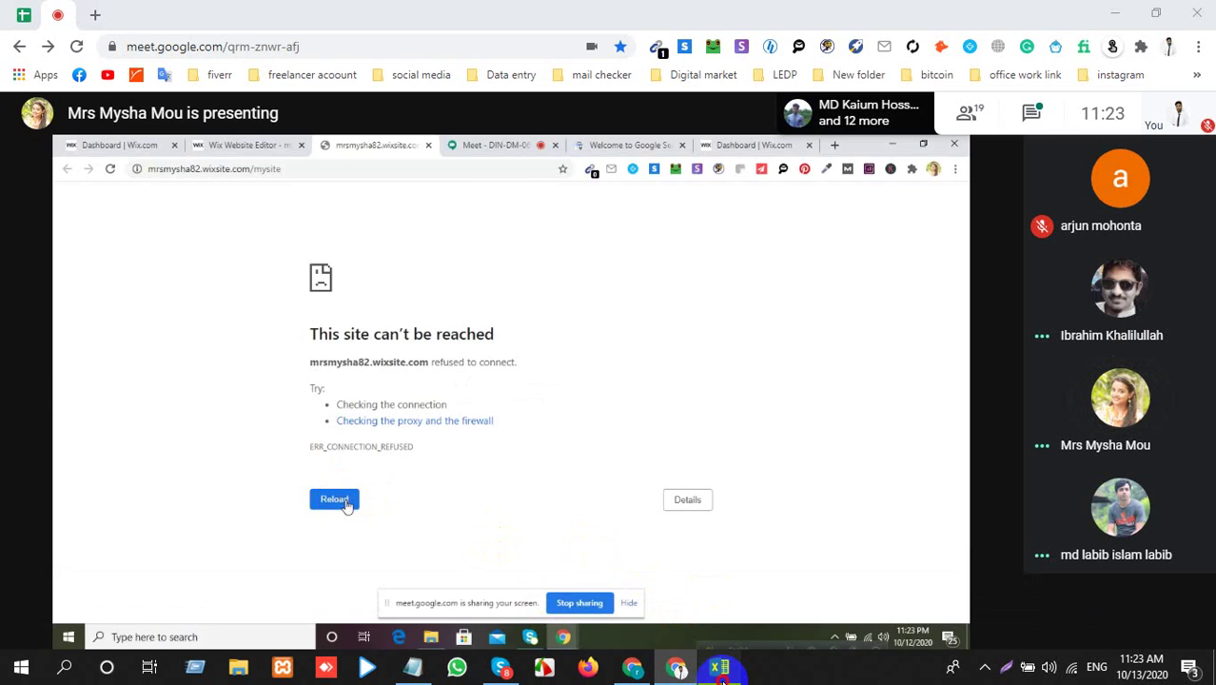
left_click(720, 669)
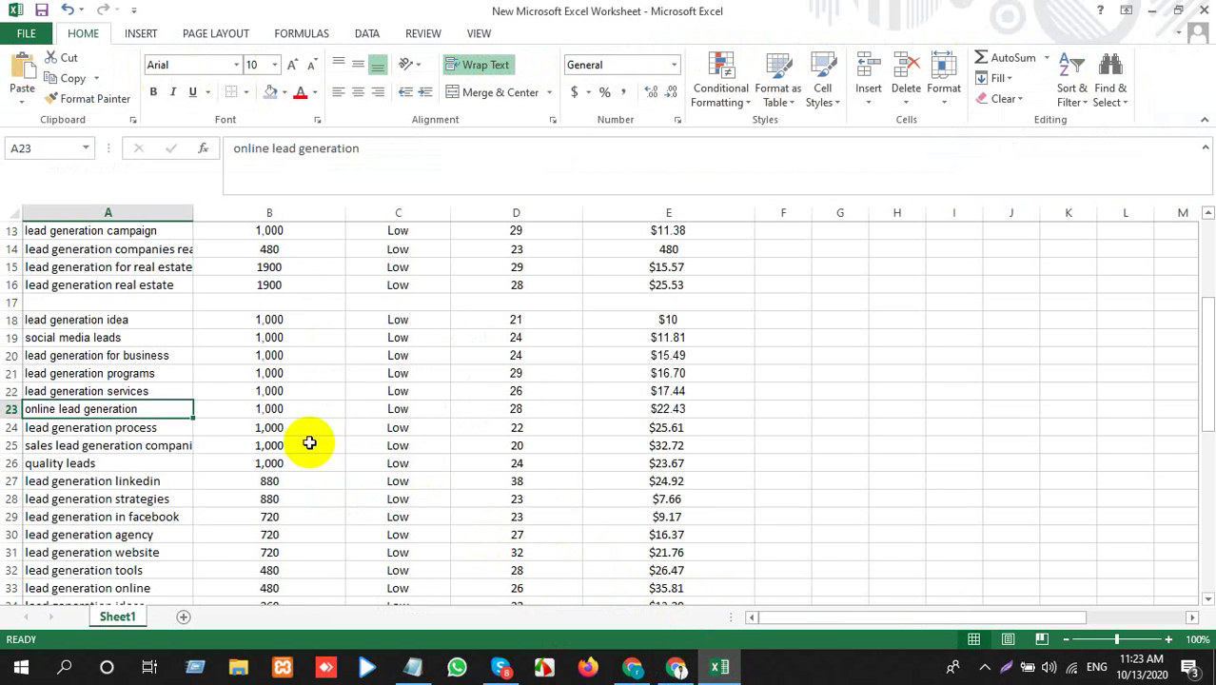
left_click(133, 427)
key("ctrl+c")
key("alt+Tab")
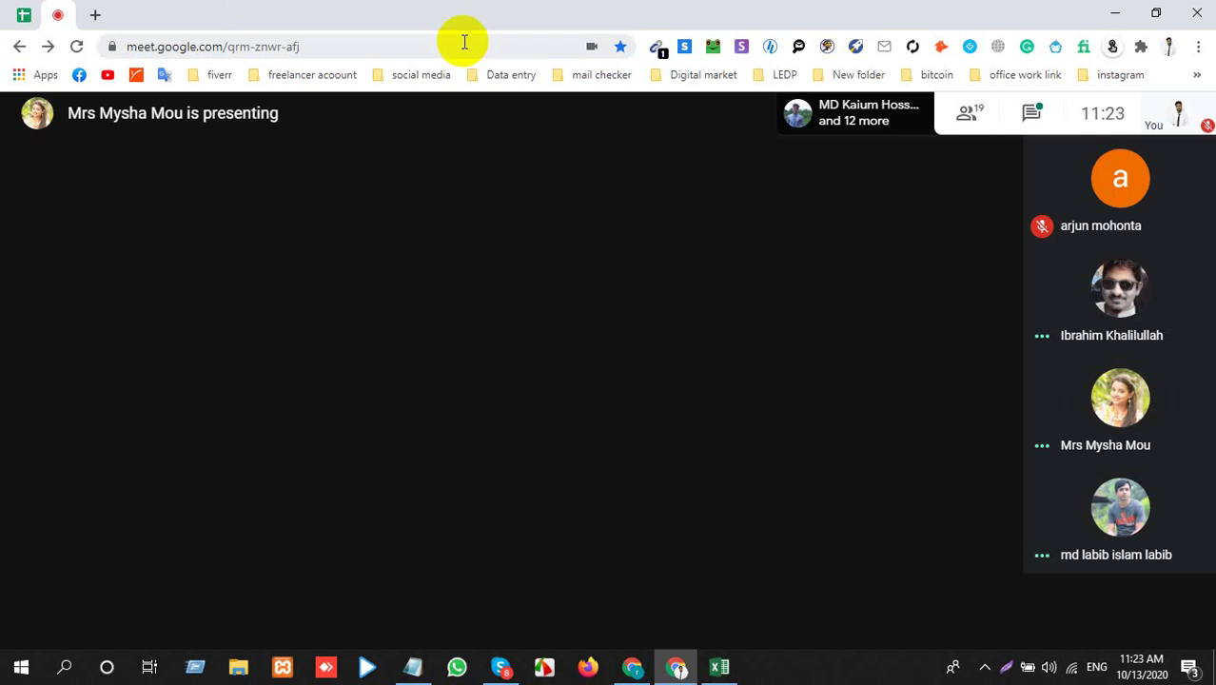
key("alt+Tab")
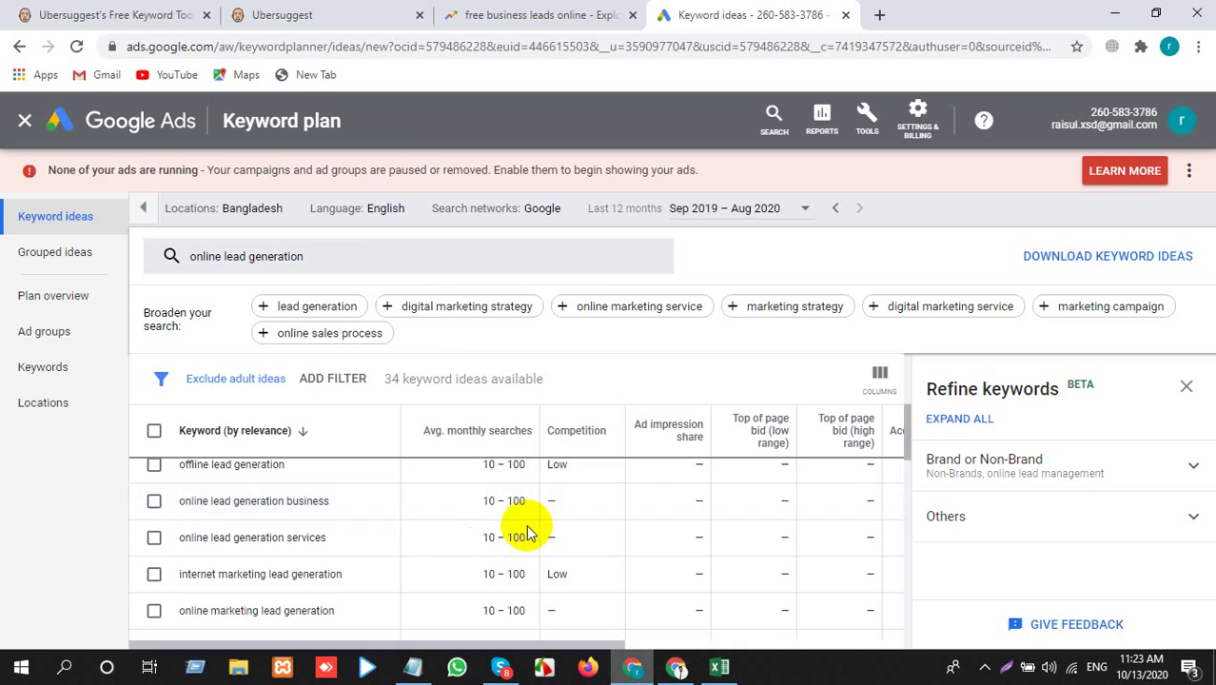
left_click(309, 12)
left_click(613, 13)
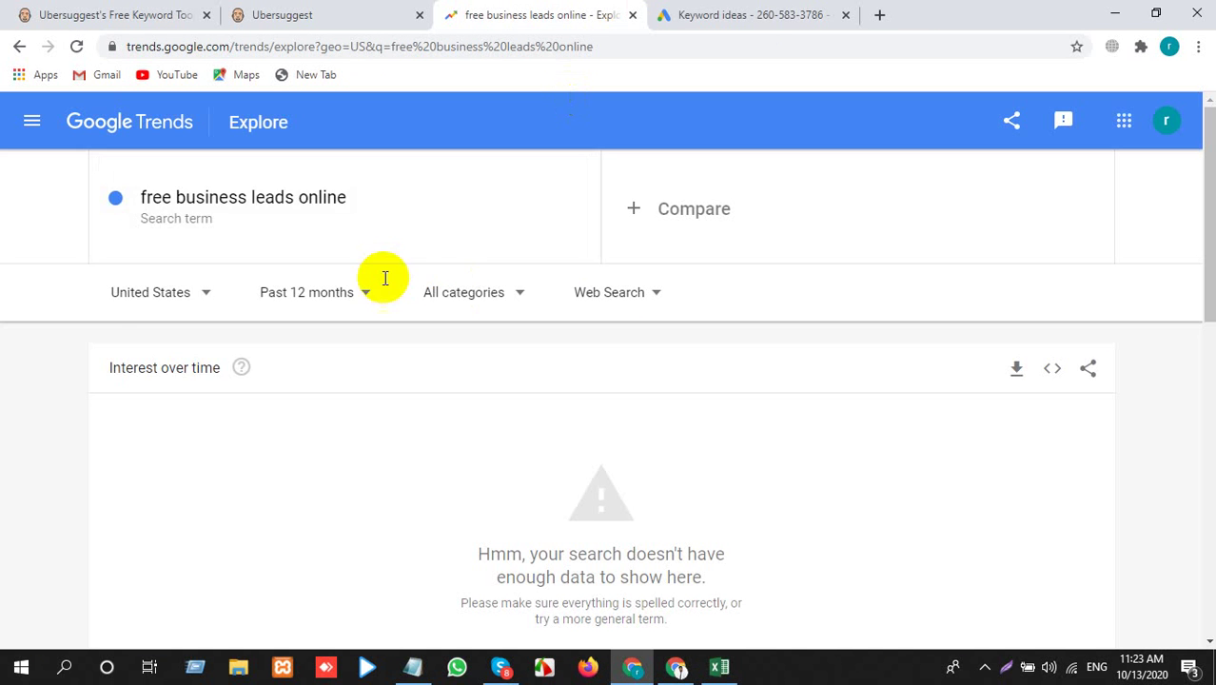
left_click(360, 209)
type("lead generation process")
key("Return")
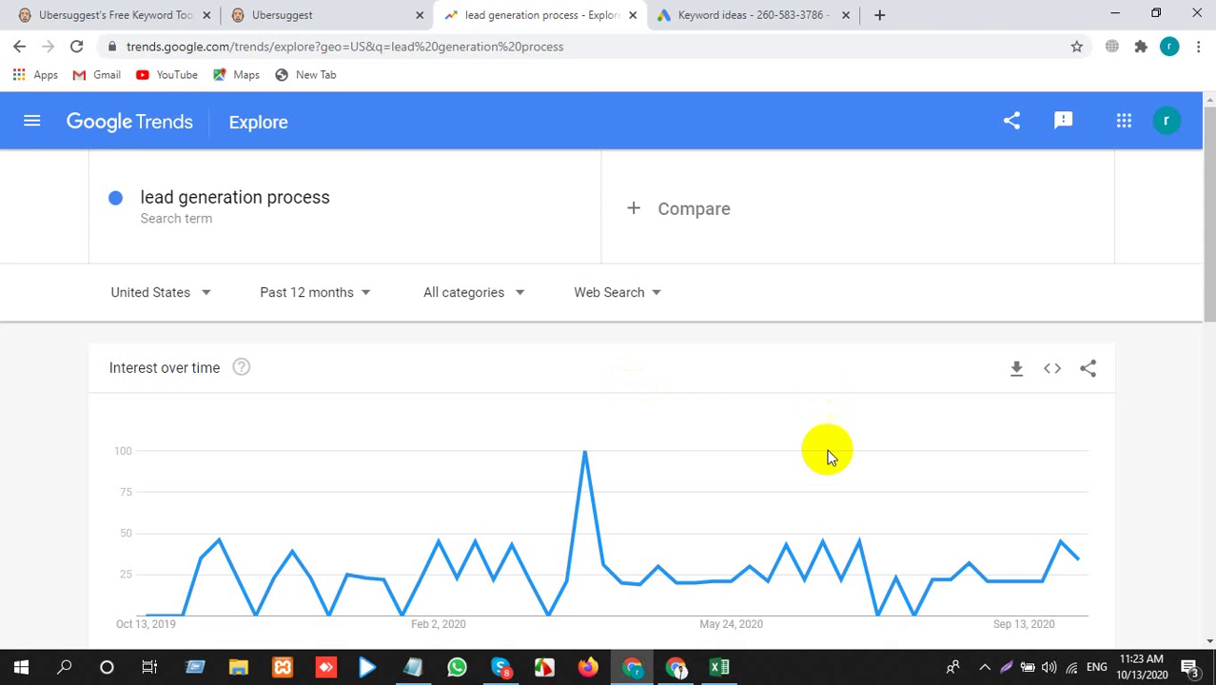
Copy "sales lead generation companies" from A25 in Excel and look up its interest in Google Trends
left_click(719, 666)
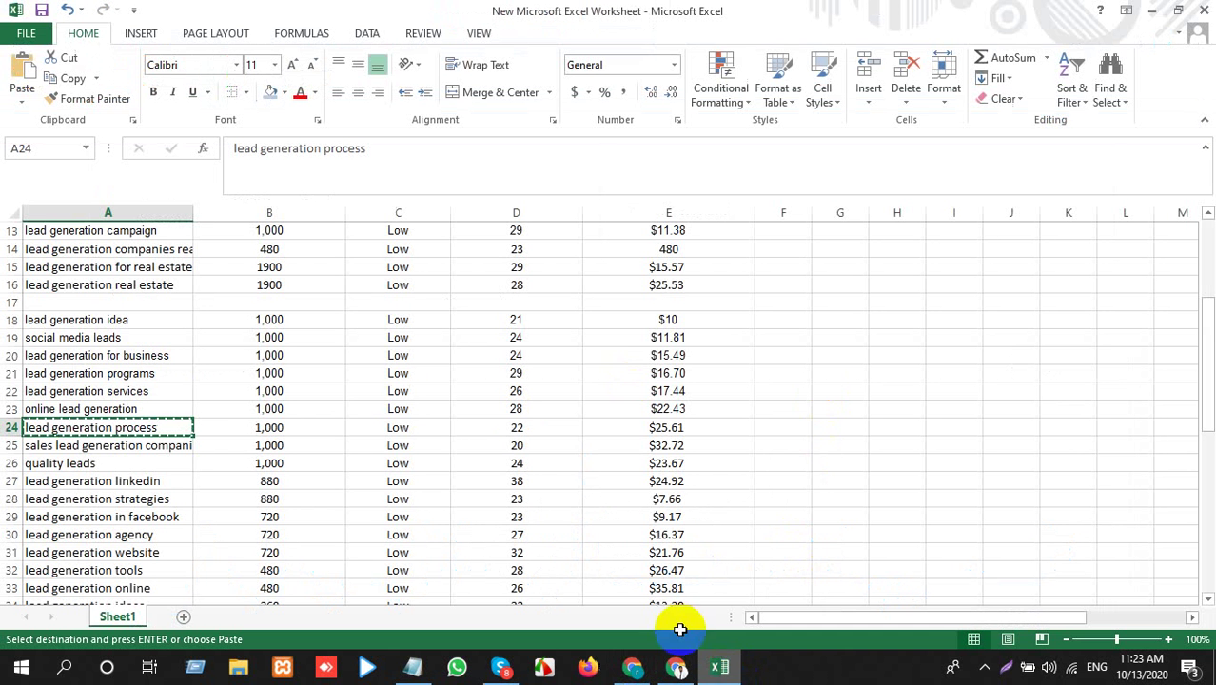
left_click(153, 444)
key("ctrl+c")
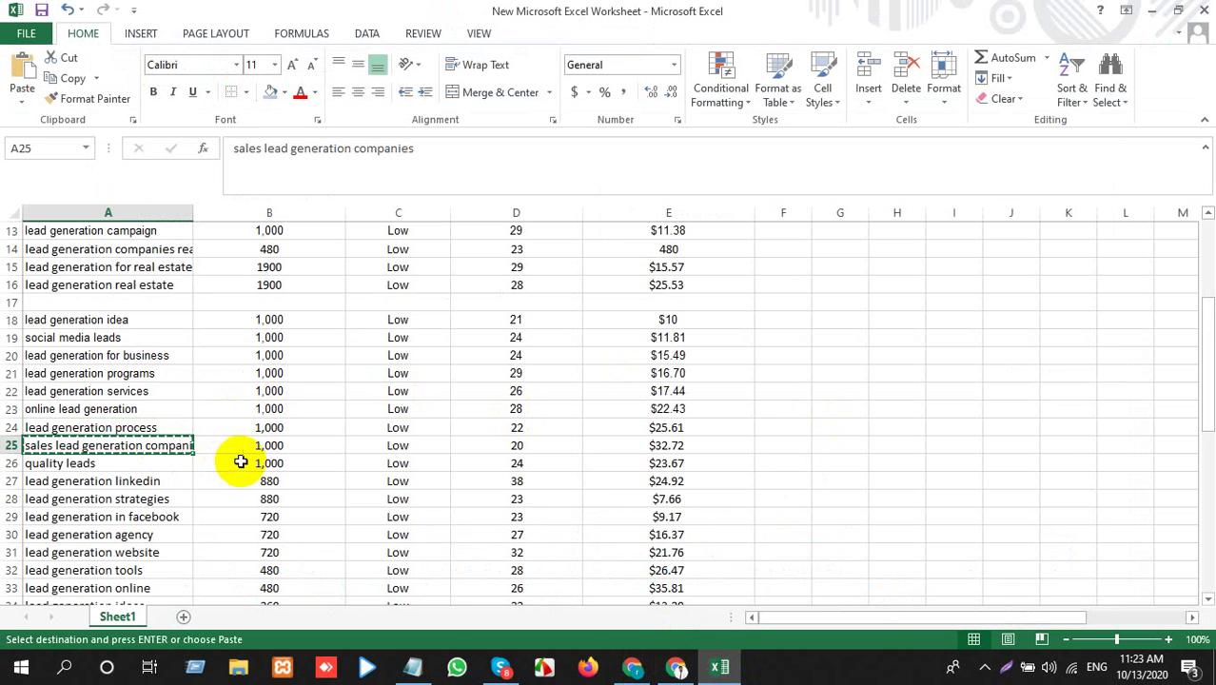
scroll(207, 403, "up", 4)
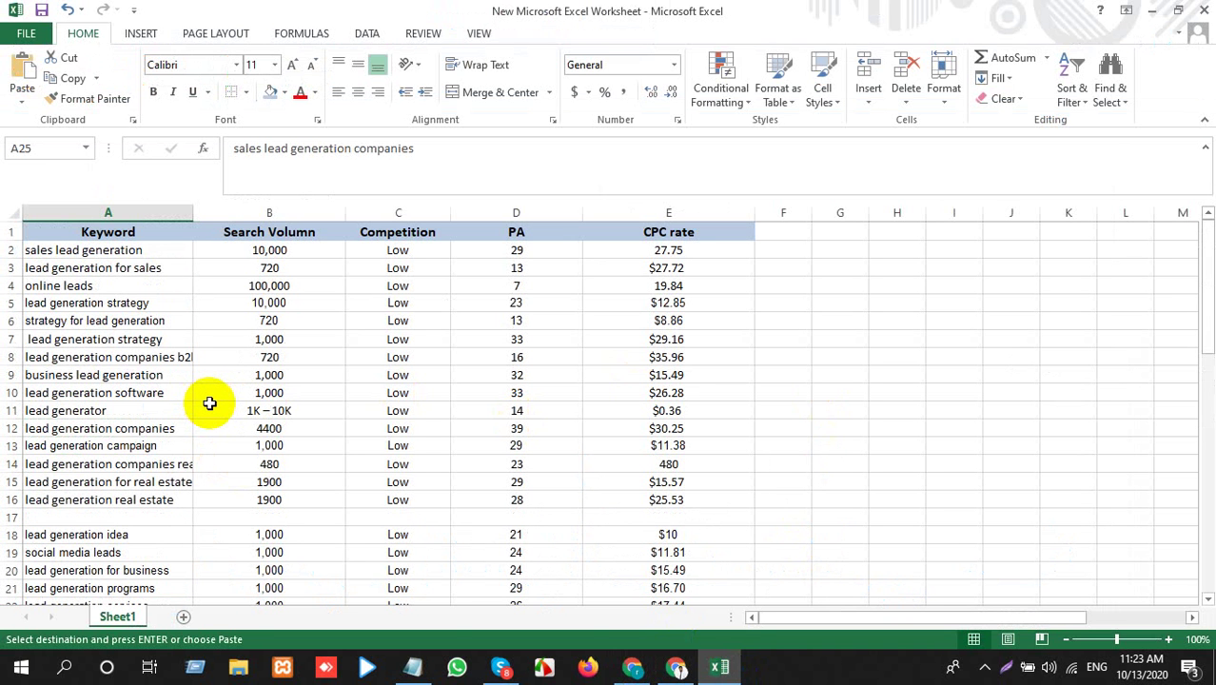
scroll(208, 400, "down", 2)
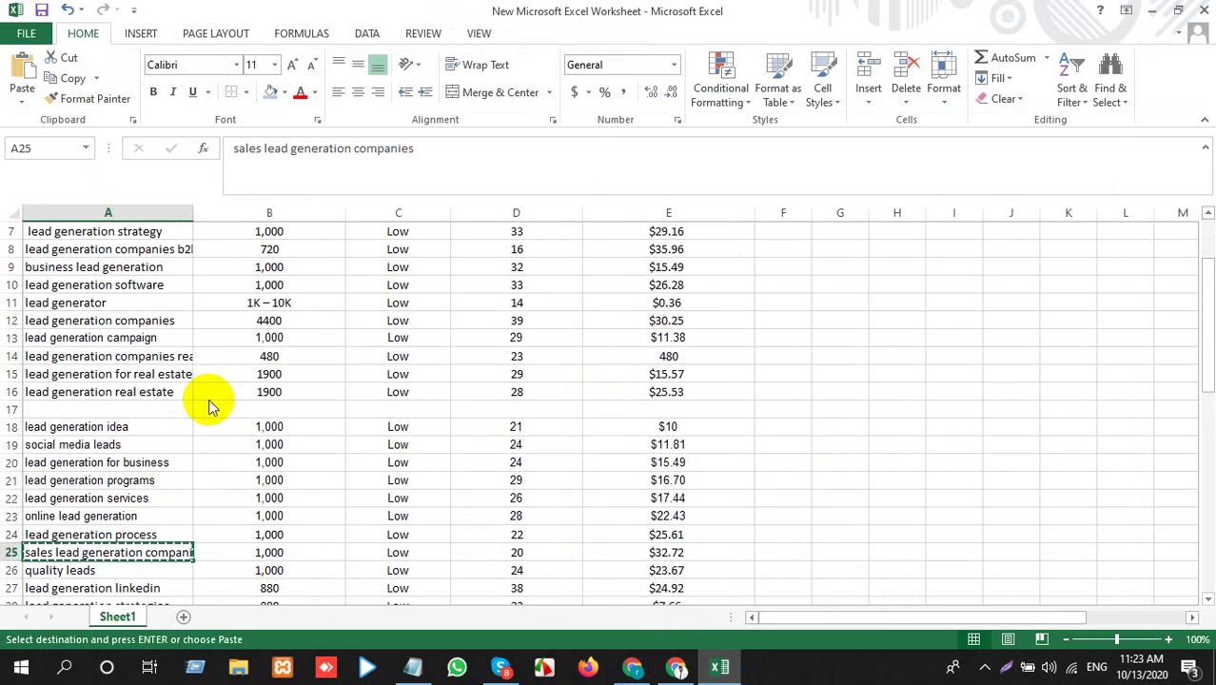
key("alt+Tab")
left_click(306, 14)
left_click(528, 463)
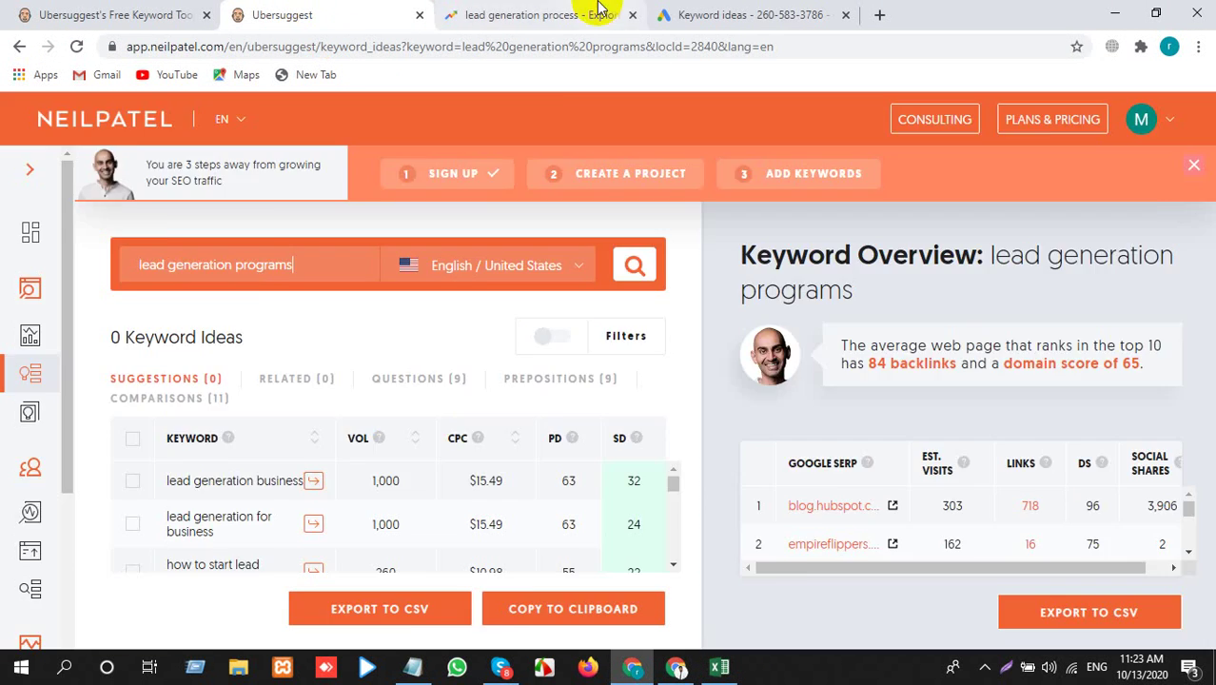
left_click(538, 14)
left_click(396, 225)
key("ctrl+v")
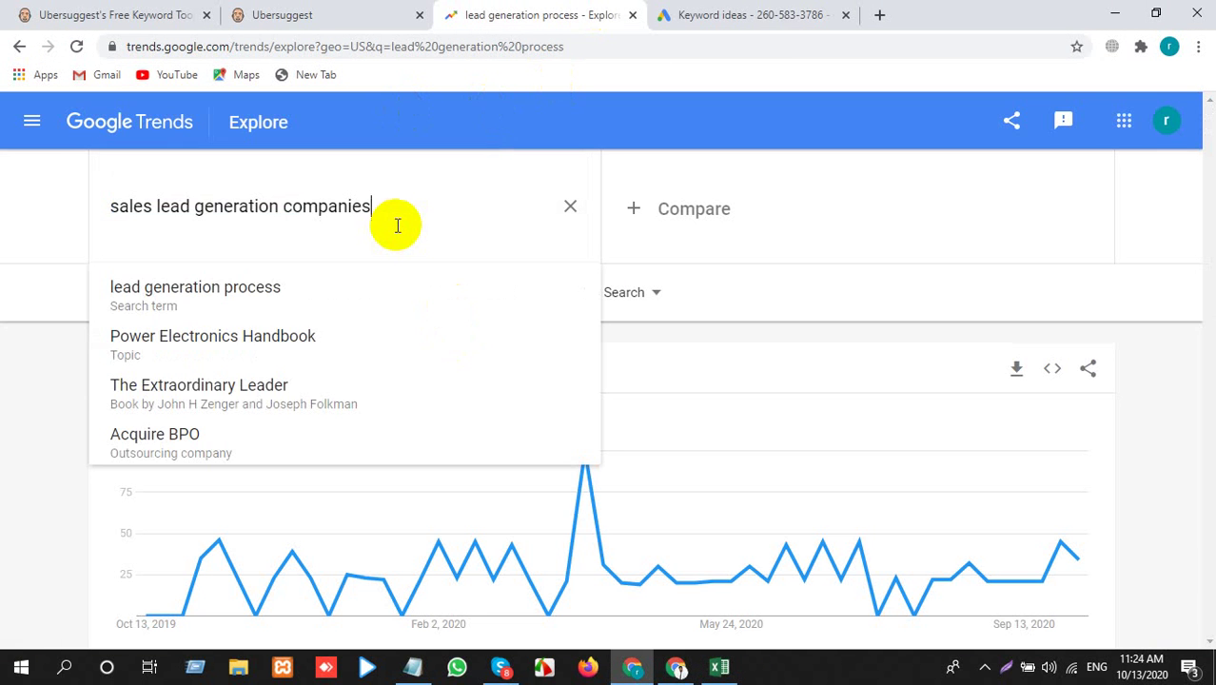
key("Return")
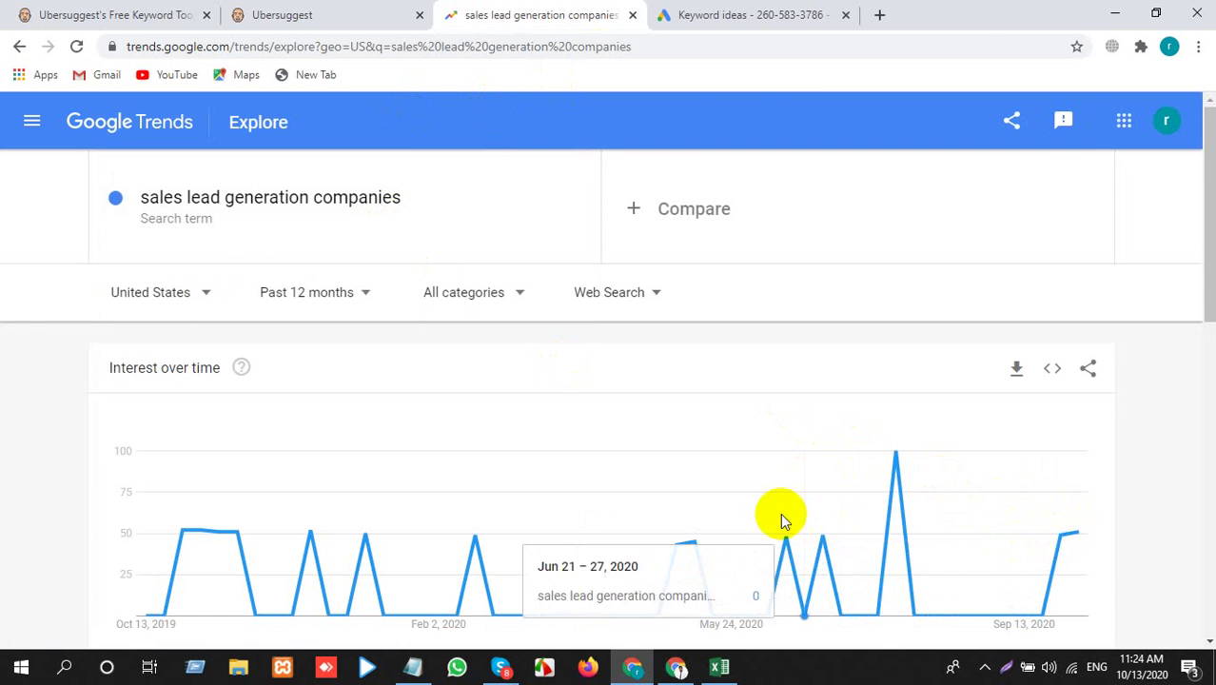
Minimize the Excel workbook and close the browser tab with the Ubersuggest keyword ideas for "lead generation programs"
key("alt+Tab")
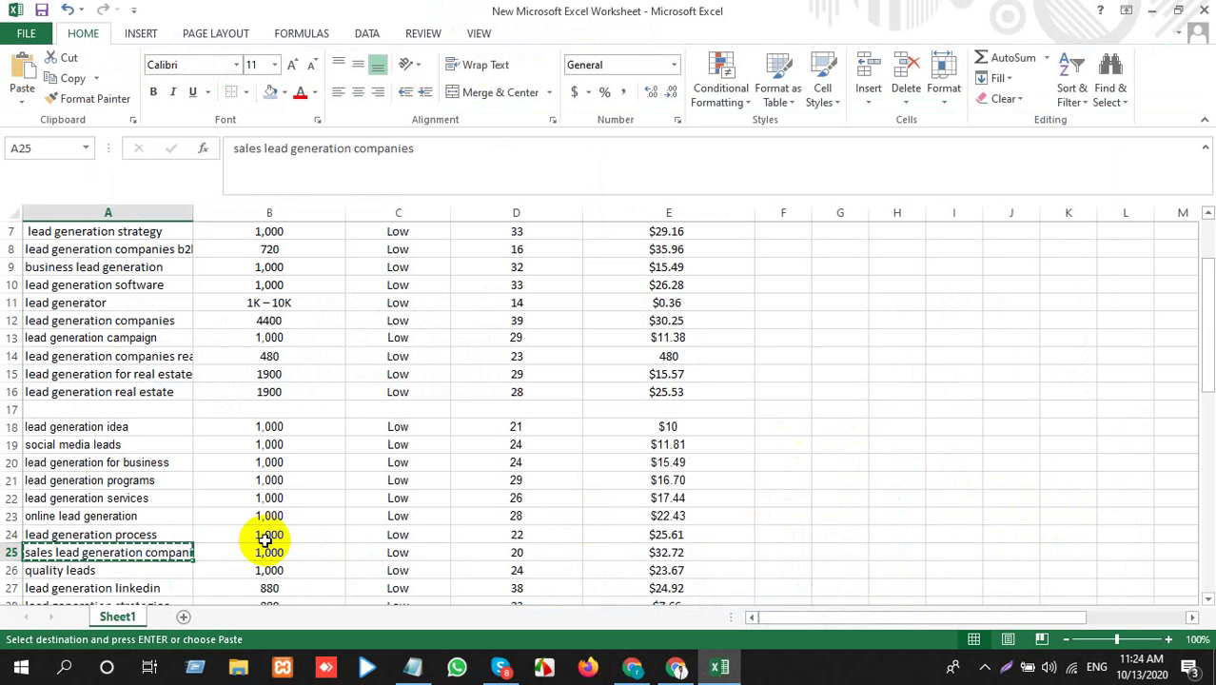
left_click(1151, 11)
left_click(352, 17)
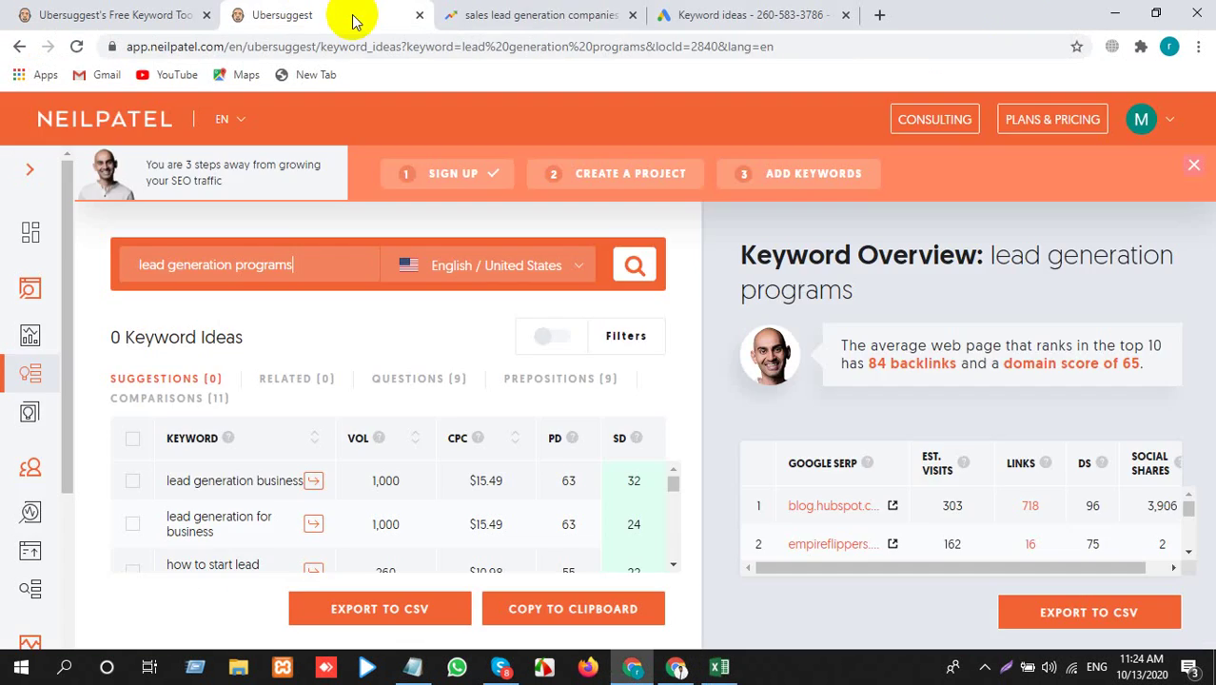
left_click(422, 17)
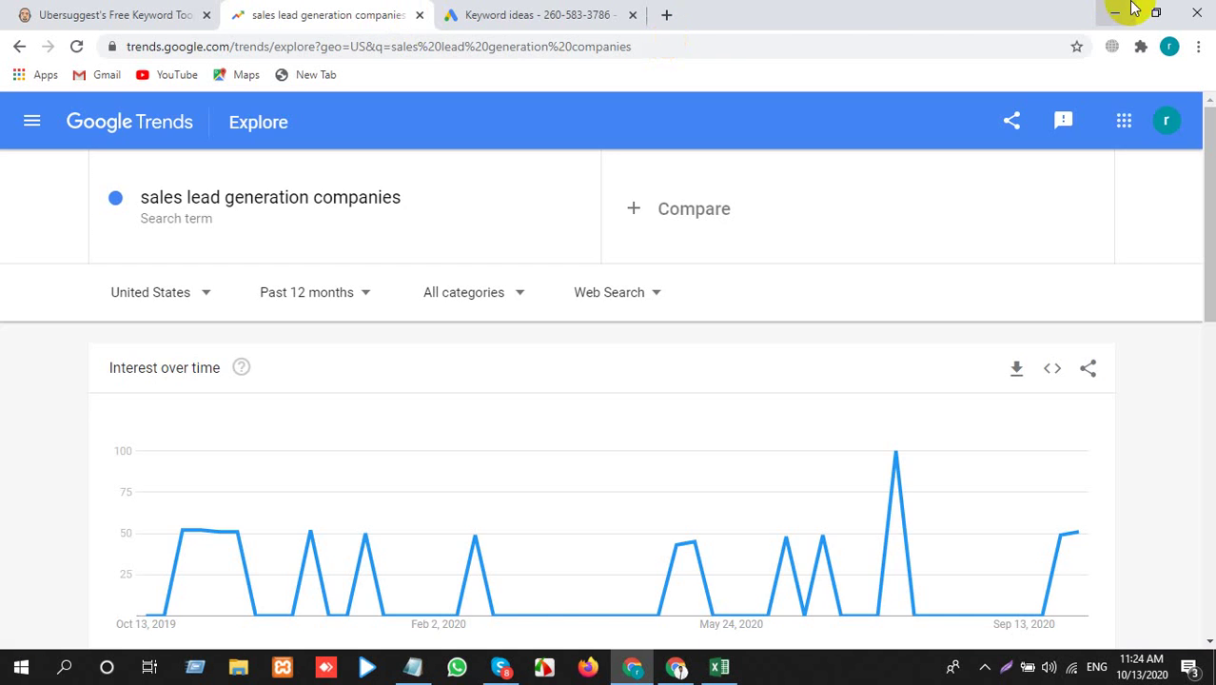
Switch to the browser window with the Google Meet call, open Ubersuggest in a new tab, and start signing in with Google
left_click(1115, 14)
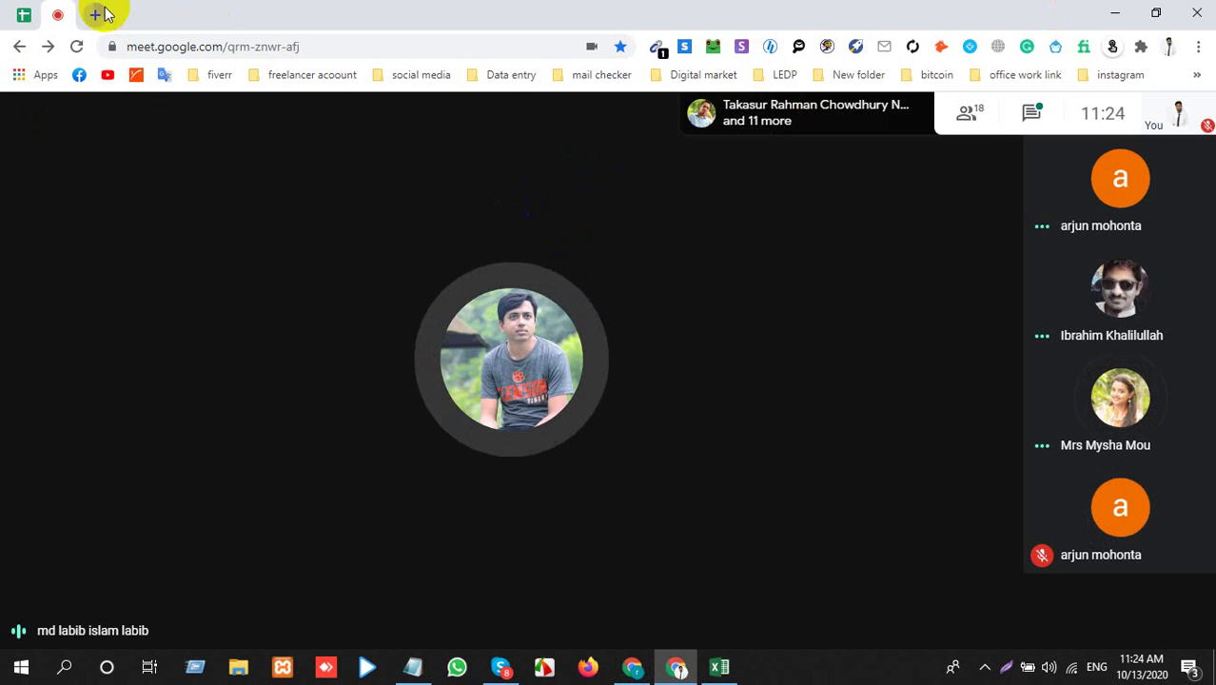
left_click(99, 16)
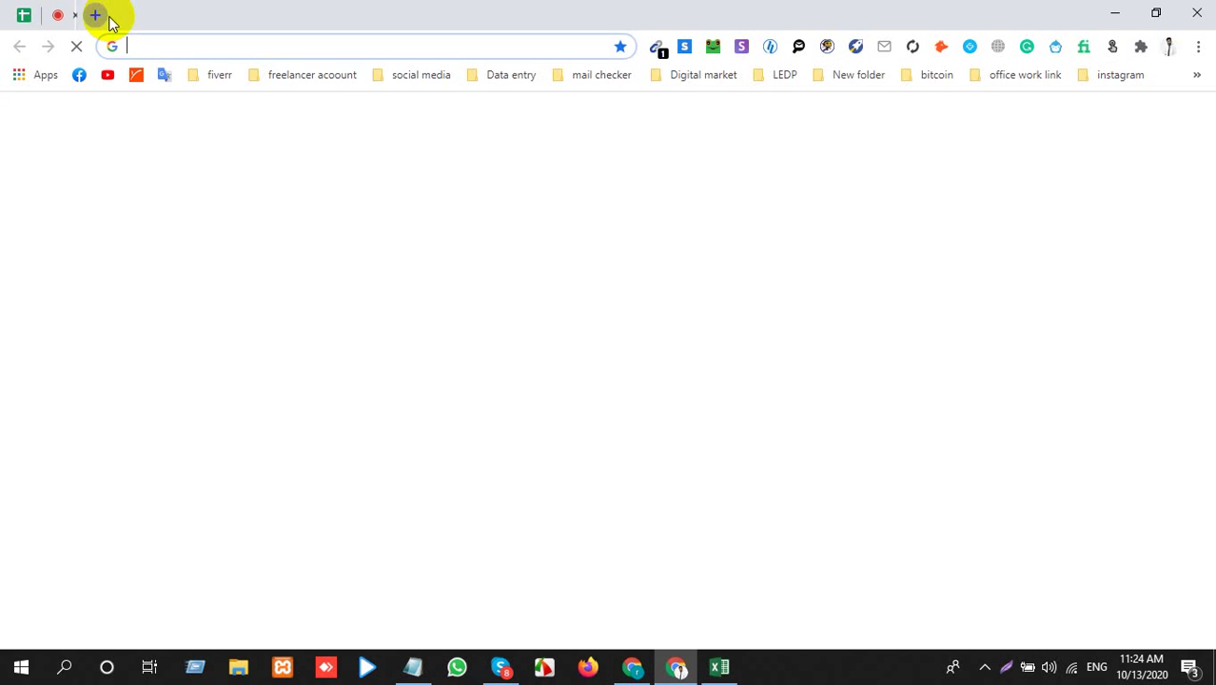
type("ubers")
left_click(222, 113)
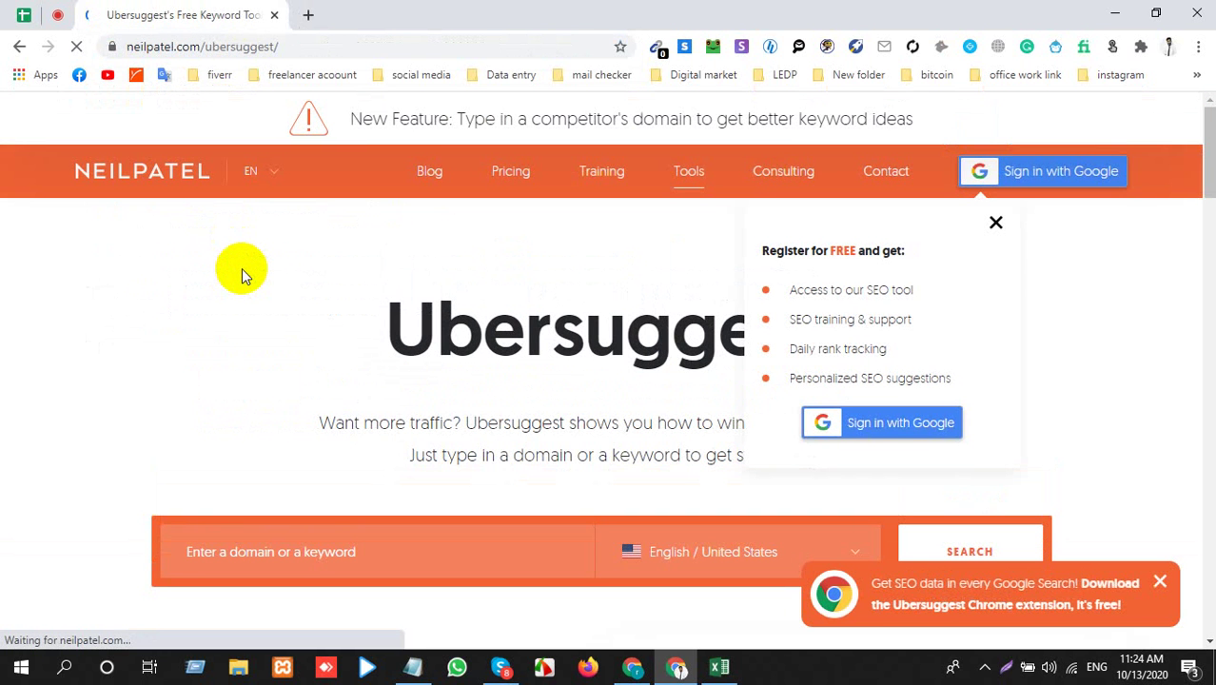
left_click(1031, 173)
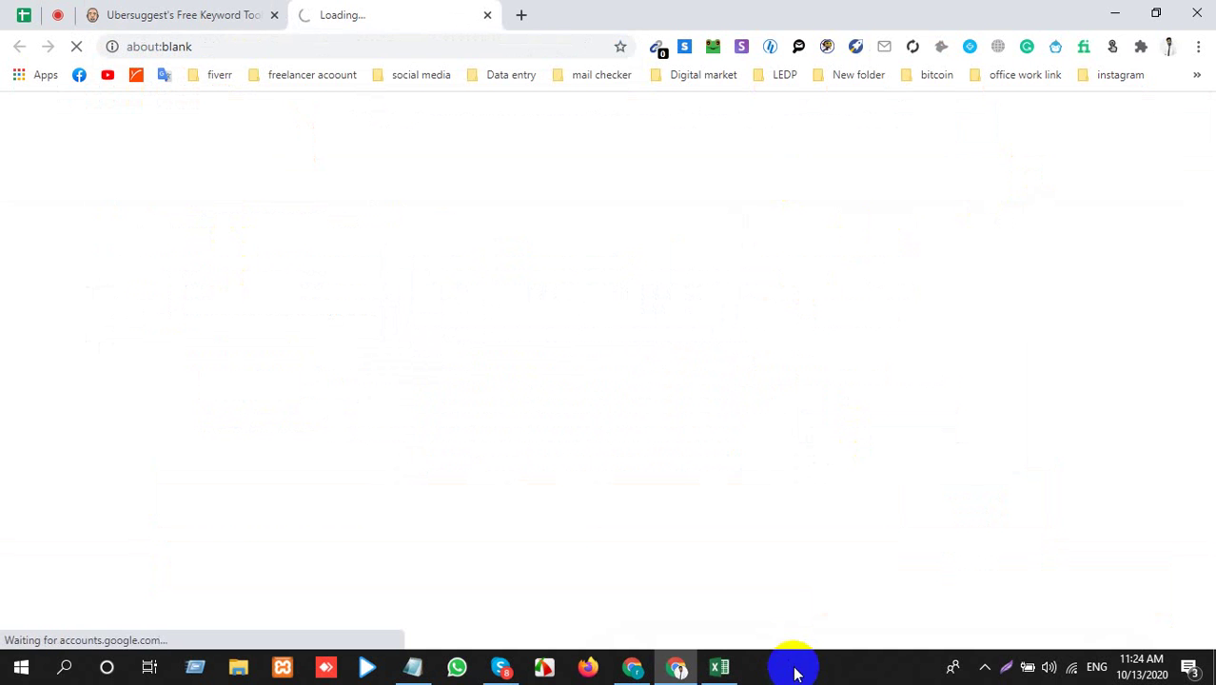
left_click(719, 666)
scroll(422, 441, "down", 15)
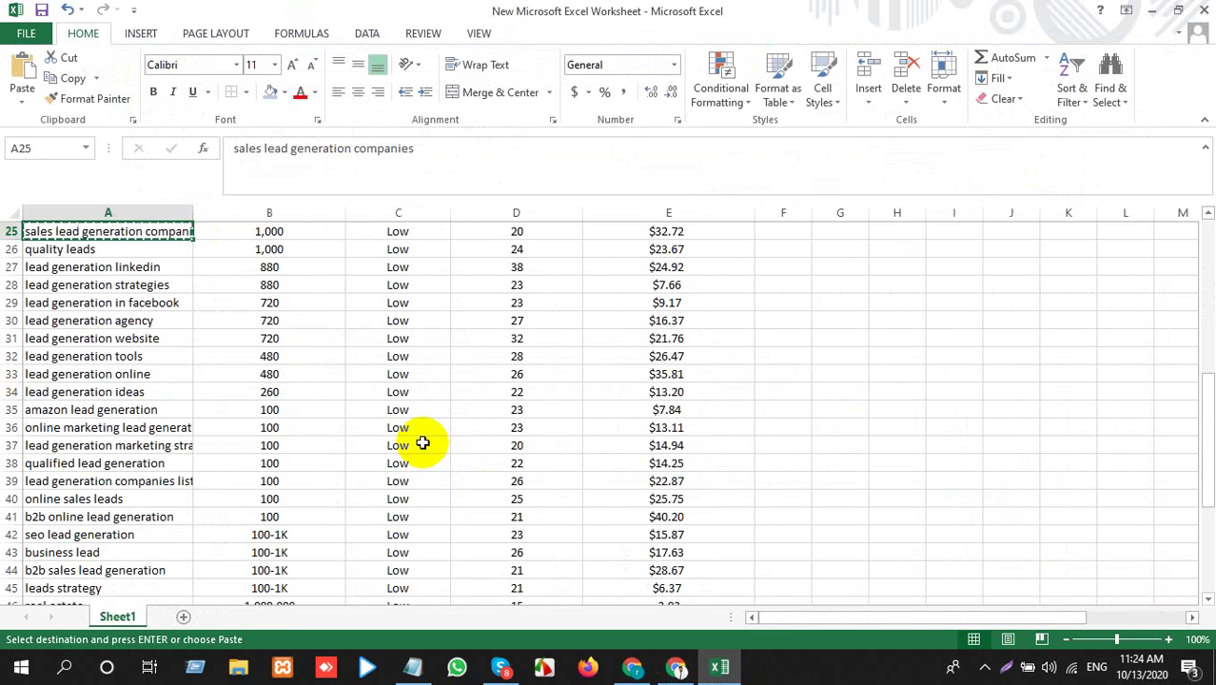
scroll(422, 439, "up", 5)
scroll(422, 439, "up", 7)
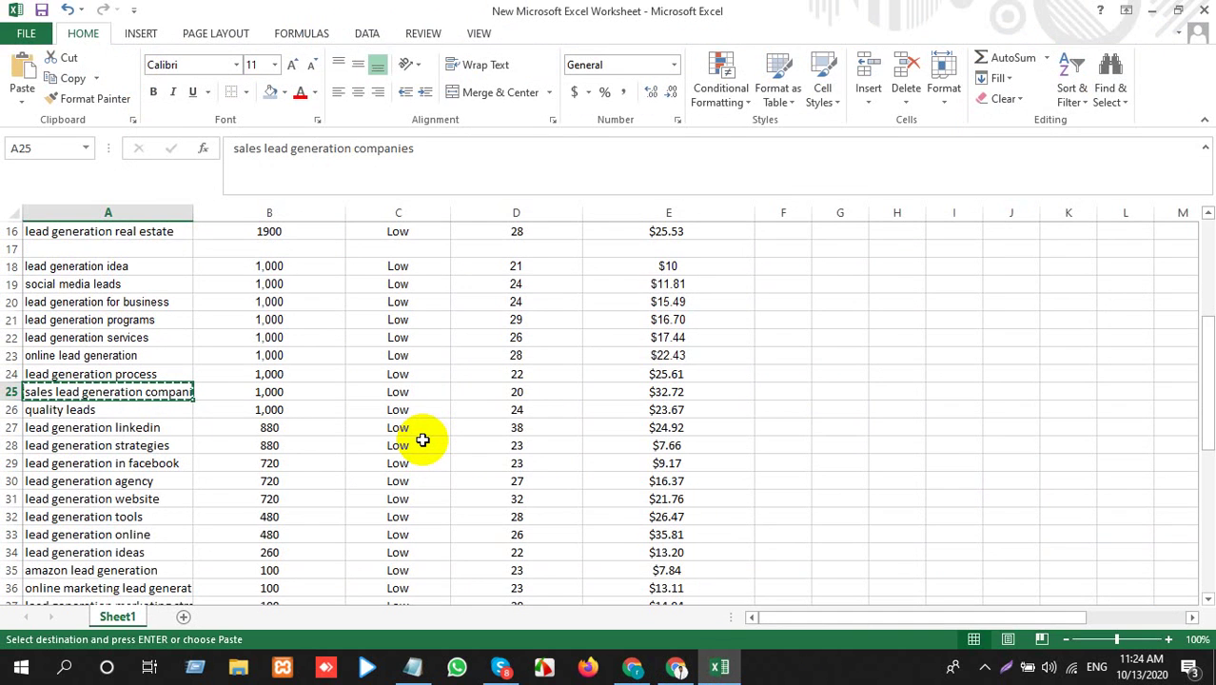
key("alt+Tab")
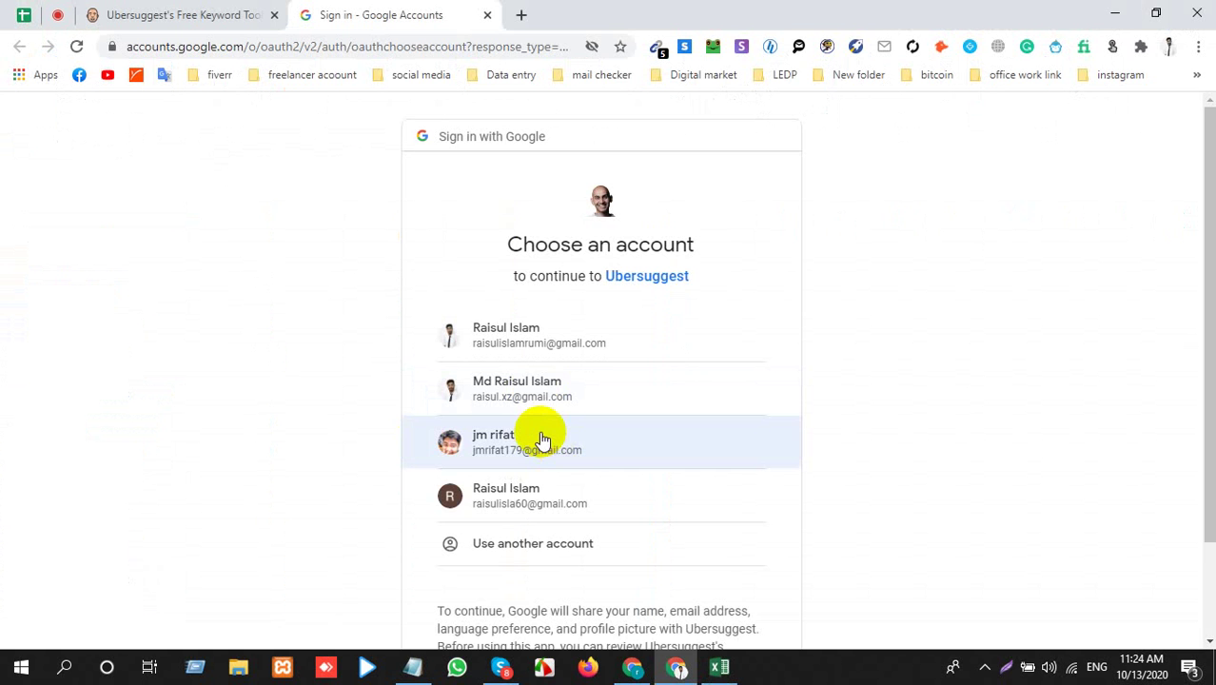
Try to sign in to Ubersuggest with the third listed Google account by submitting its account password, and return to the account chooser
left_click(541, 438)
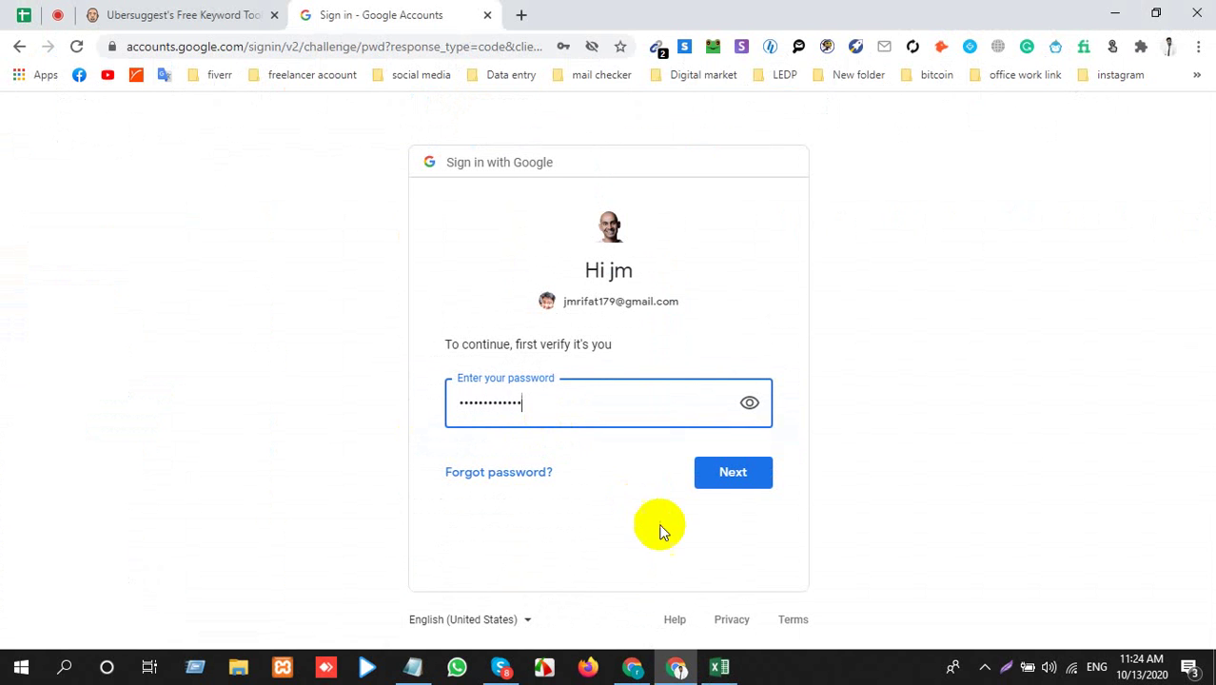
left_click(705, 476)
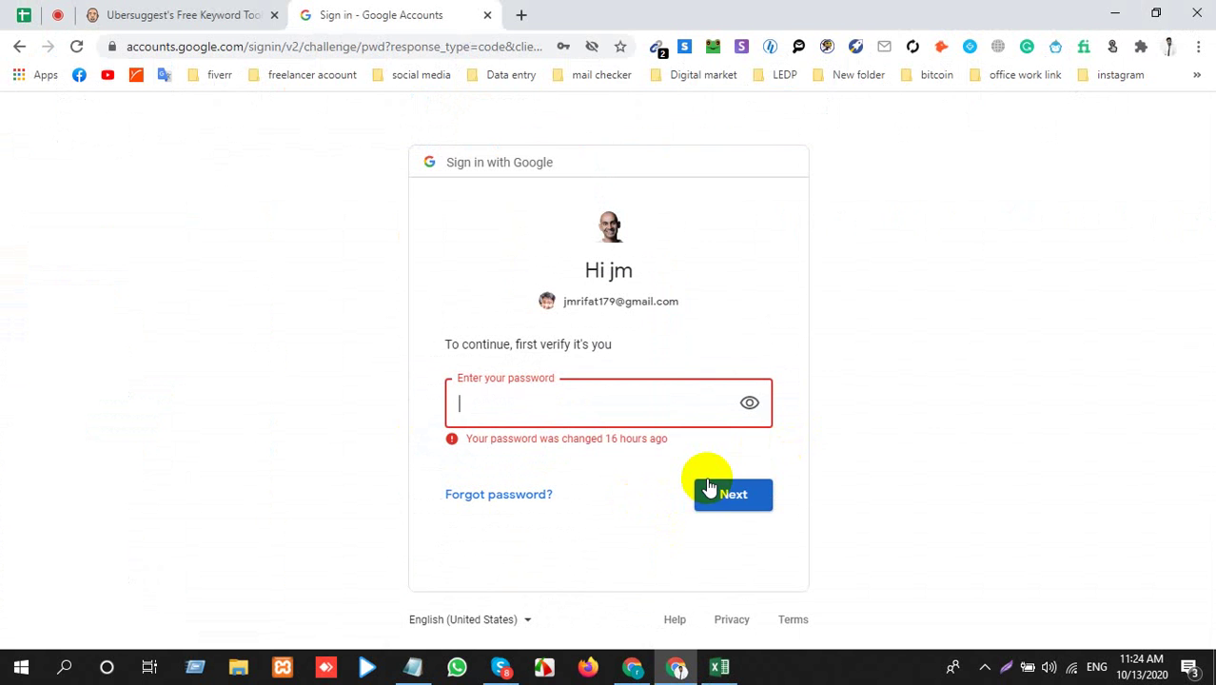
left_click(13, 47)
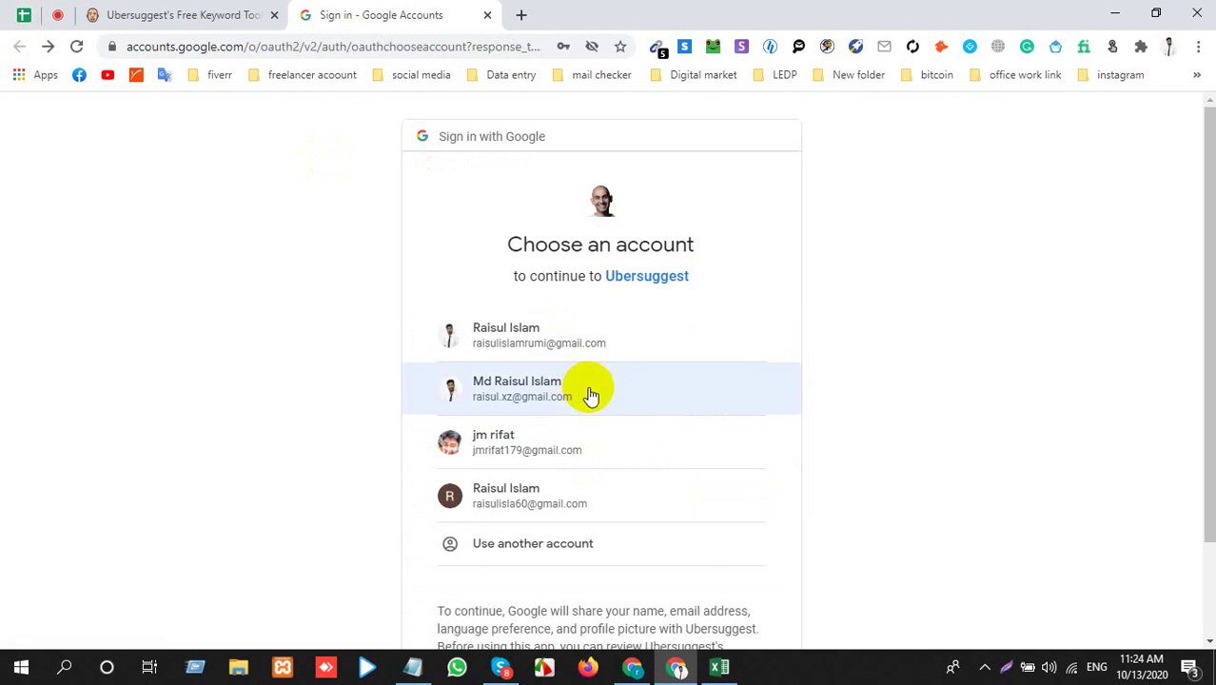
Sign in to Ubersuggest with the fourth listed Google account and open the Ubersuggest keyword overview
left_click(579, 496)
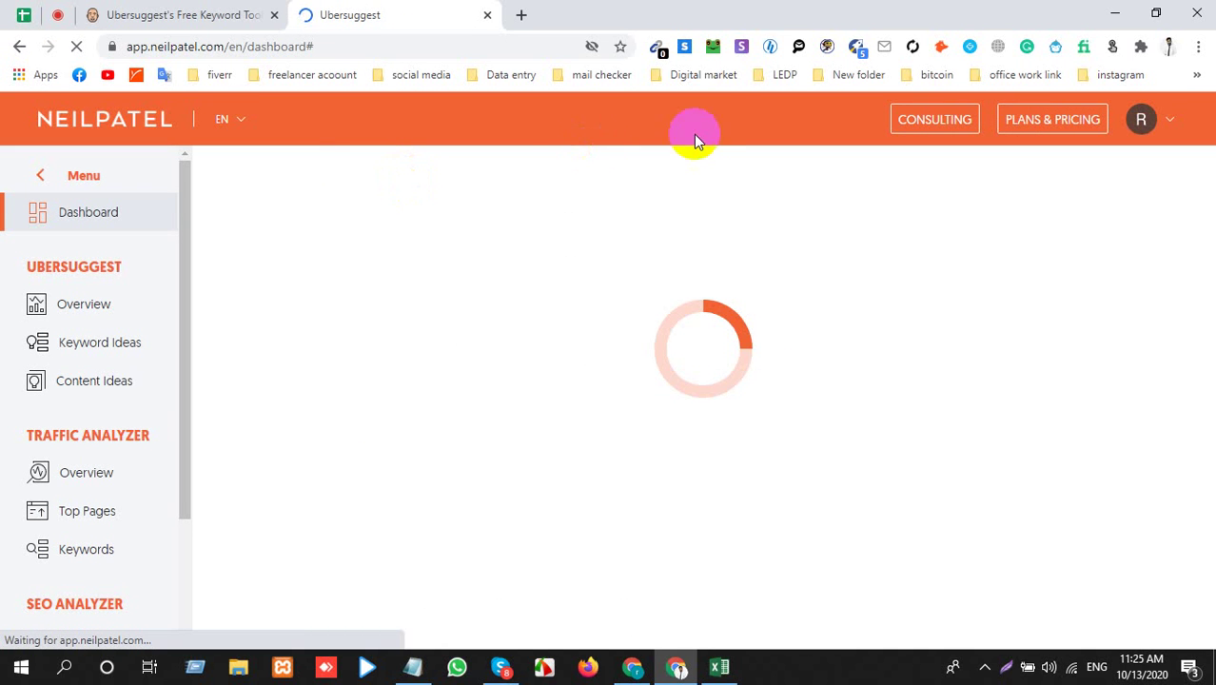
left_click(101, 319)
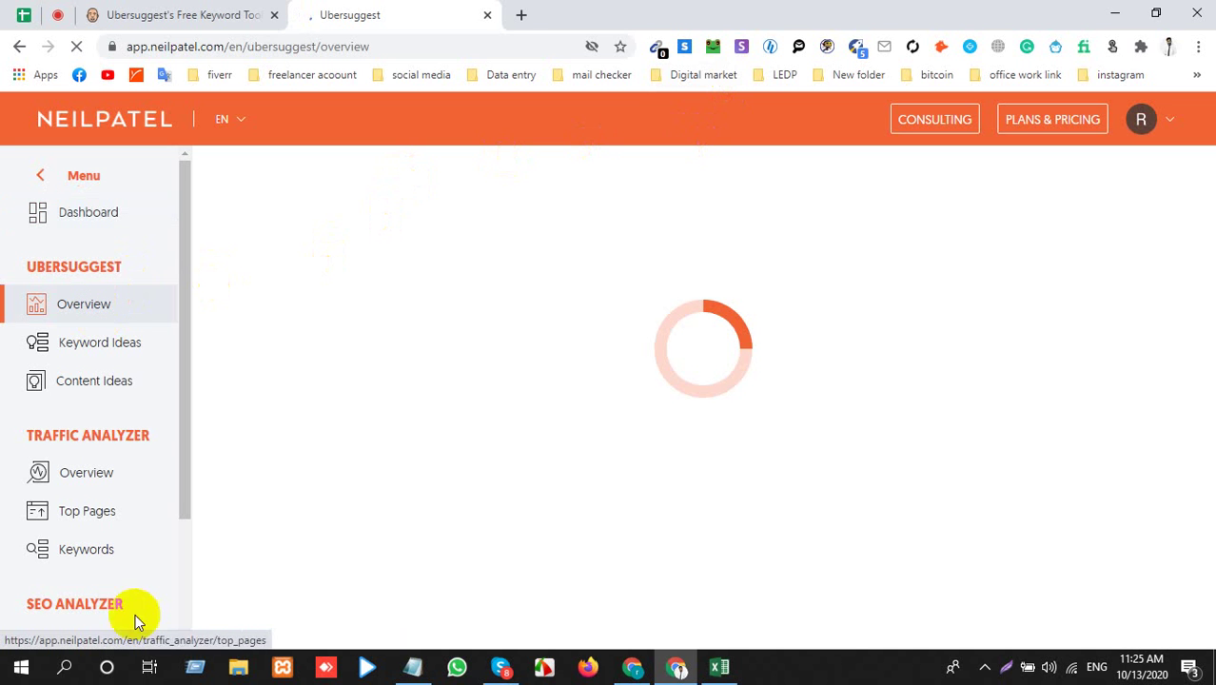
Look up "sales lead generation companies" for English / United States in Ubersuggest and review its keyword overview and suggested keyword ideas
key("alt+Tab")
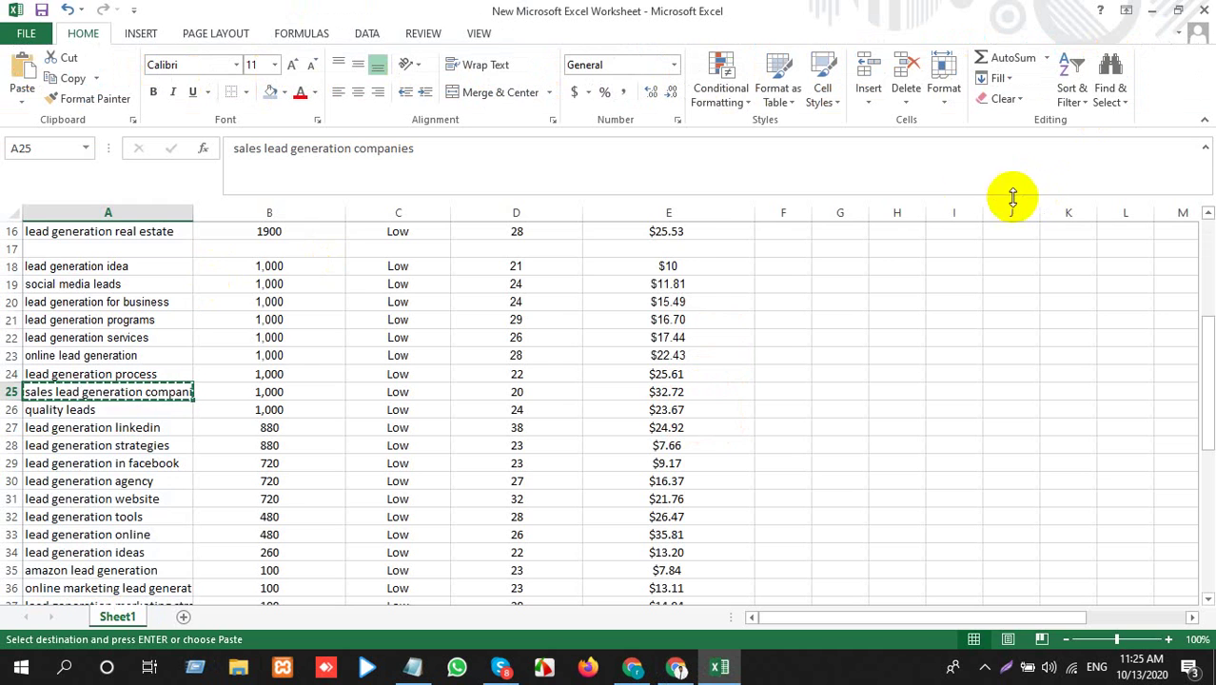
key("alt+Tab")
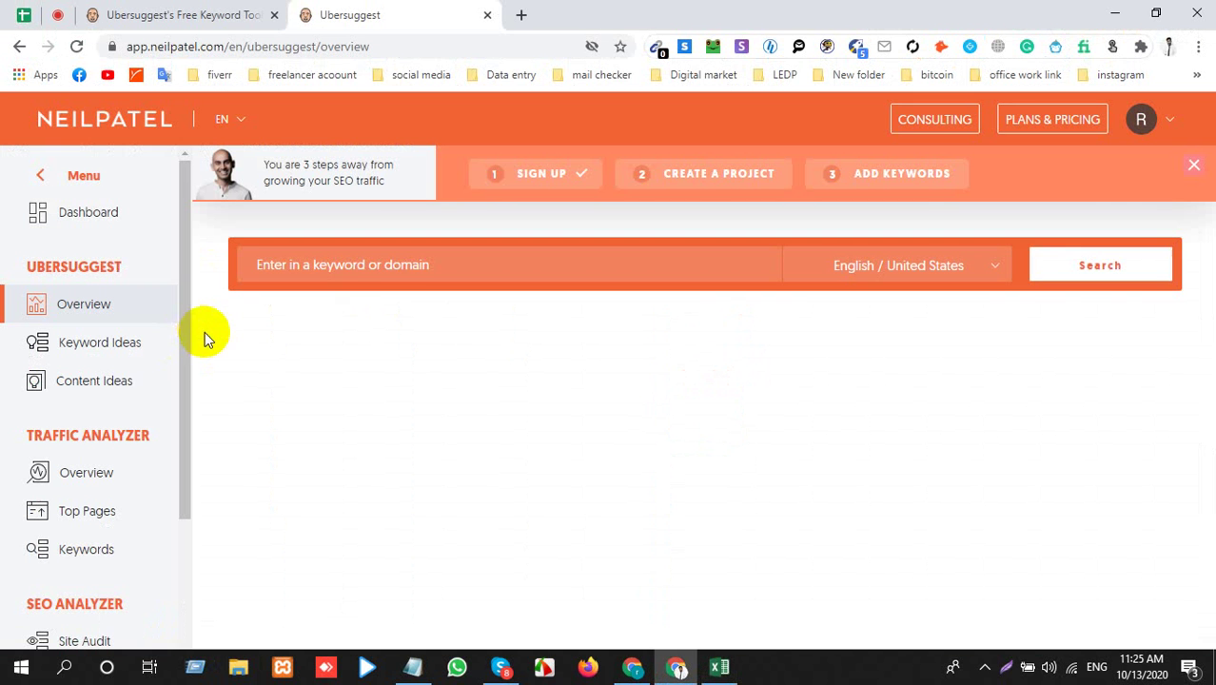
type("sales lead generation companies")
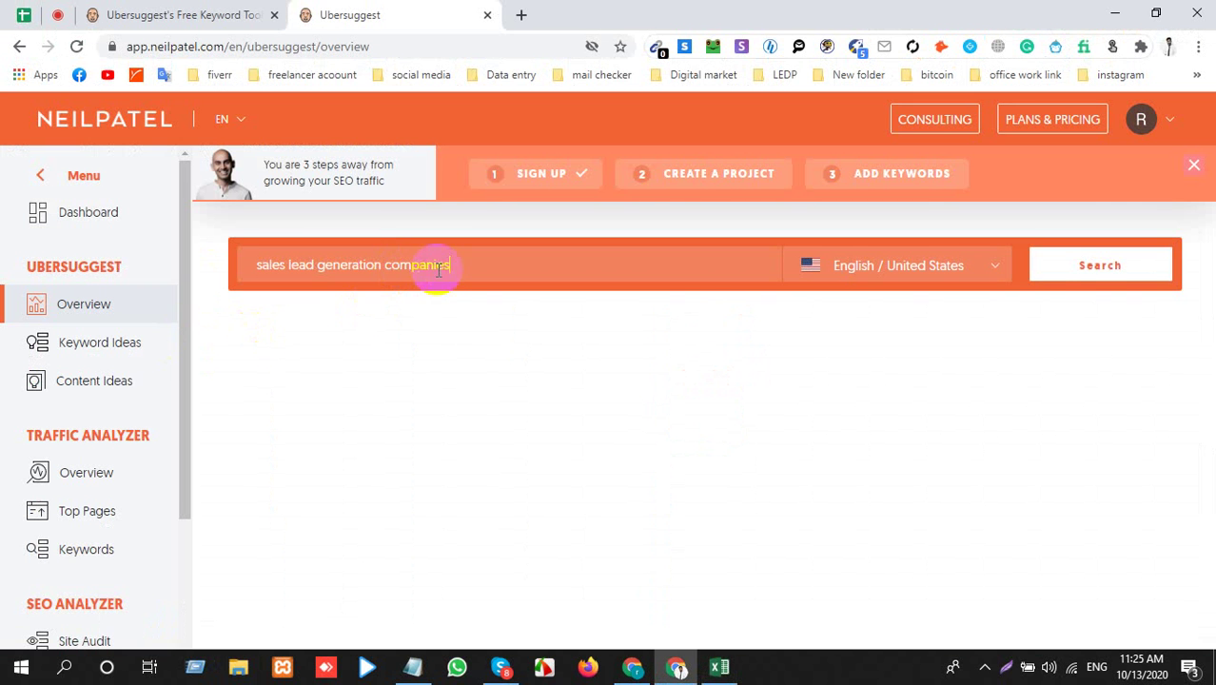
left_click(1067, 272)
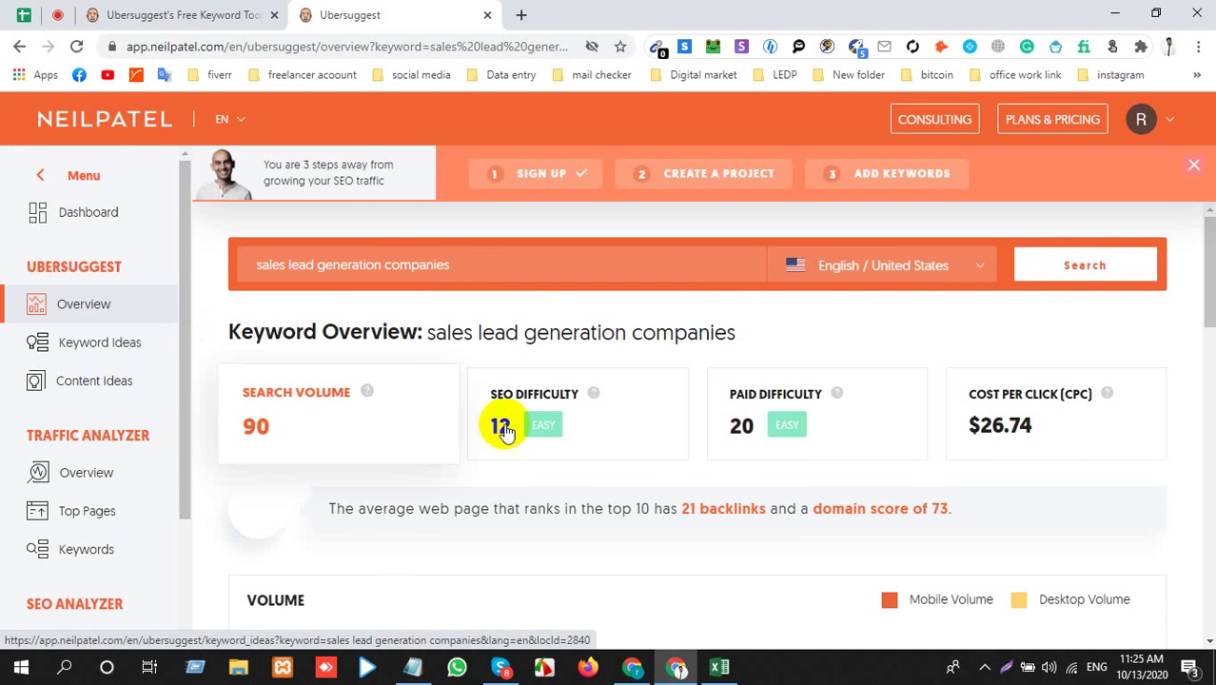
scroll(743, 504, "down", 4)
scroll(743, 504, "down", 4)
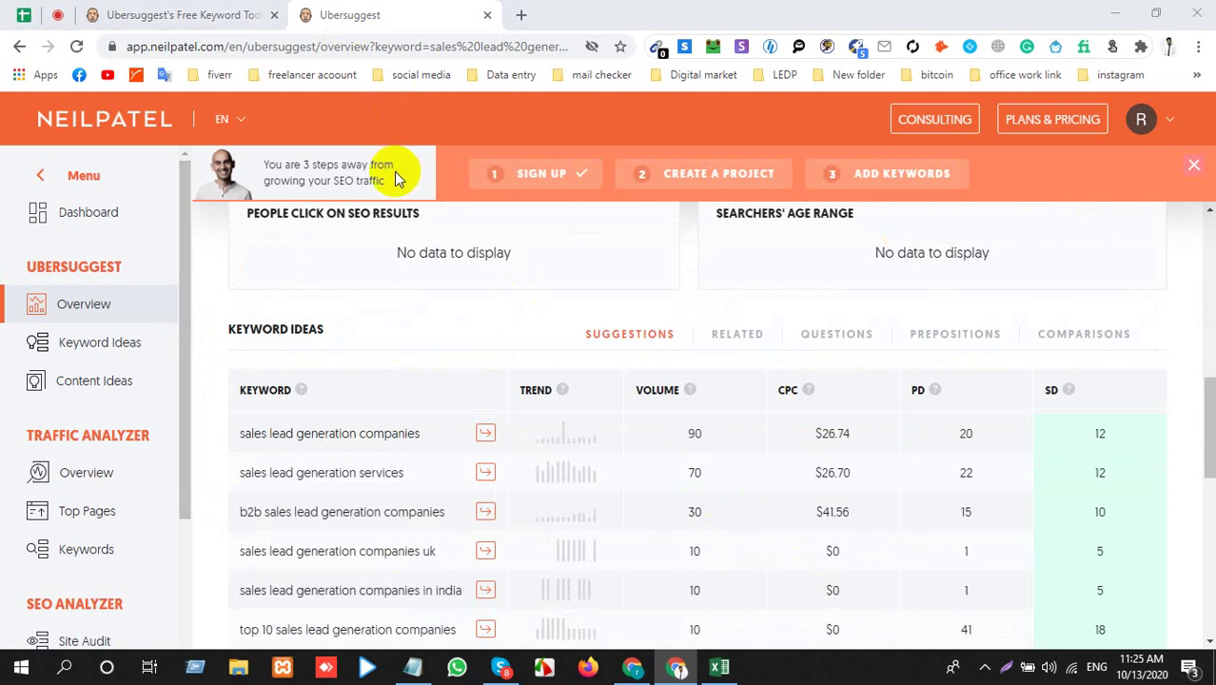
Switch to the Excel worksheet and copy the keyword "quality leads" from cell A26
key("alt+Tab")
left_click(632, 666)
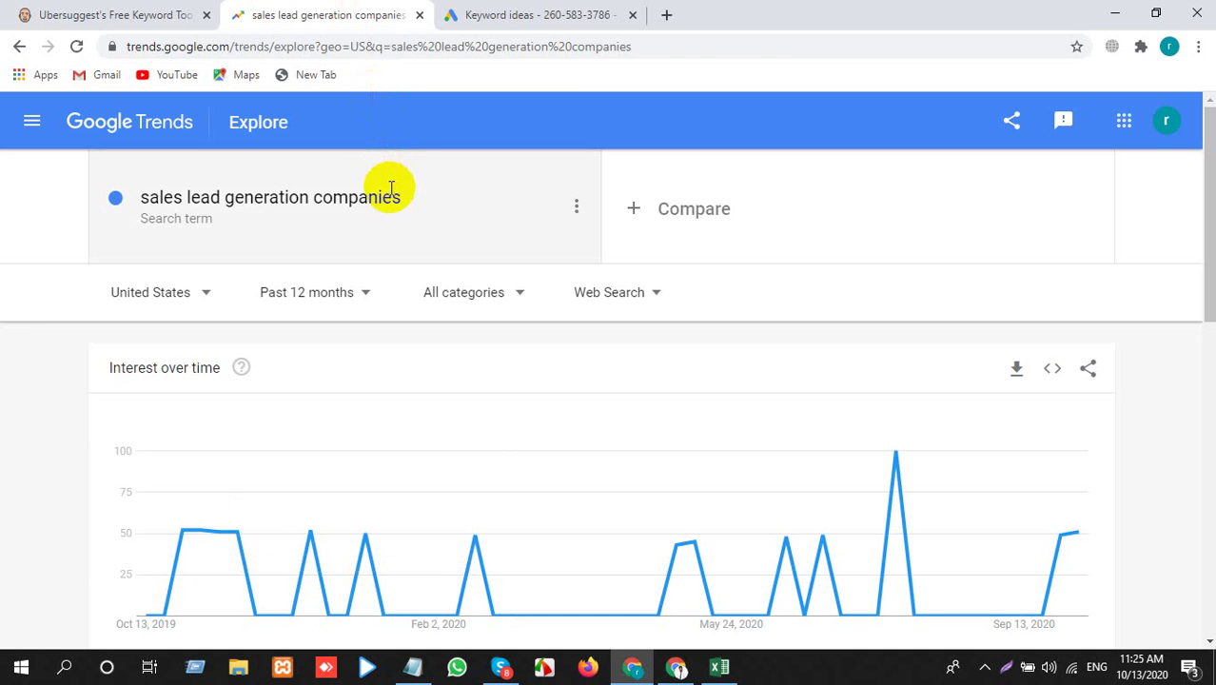
key("alt+Tab")
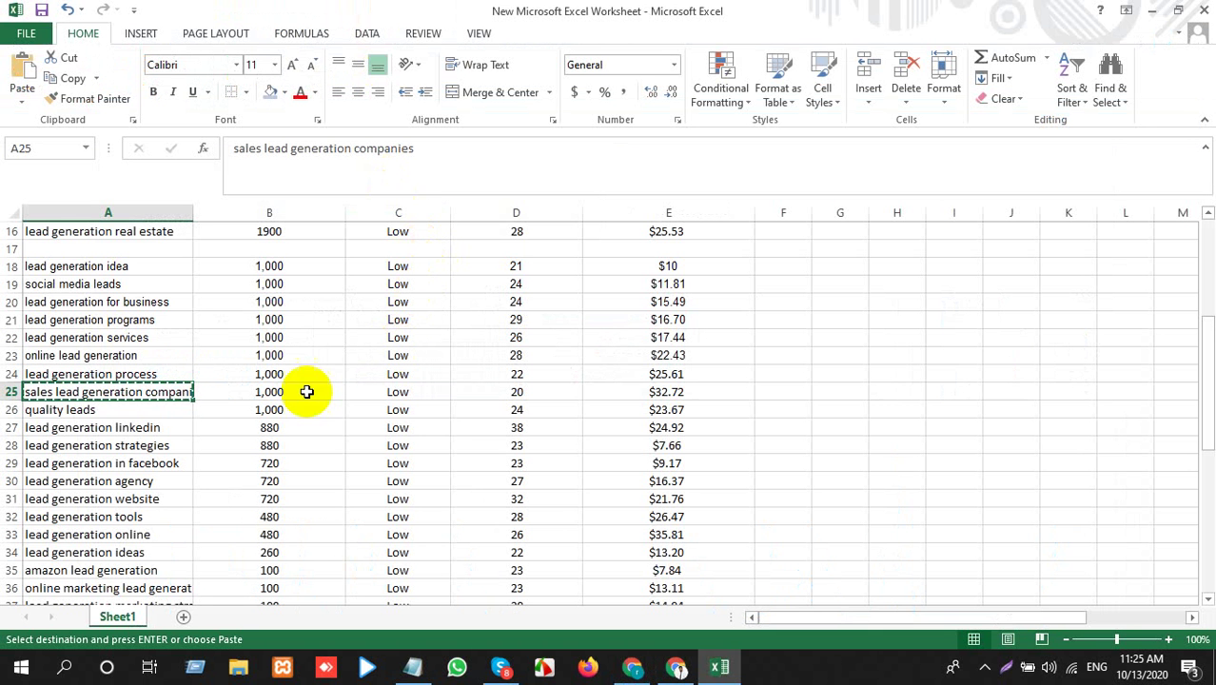
left_click(142, 415)
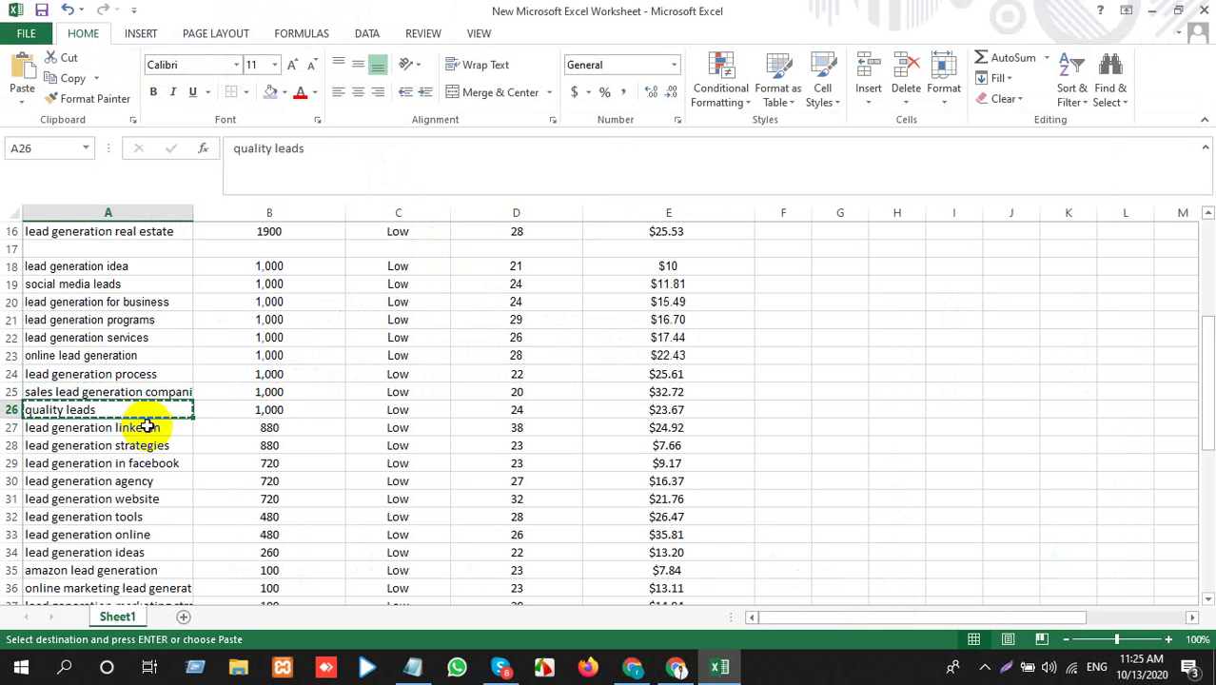
key("alt+Tab")
left_click(494, 10)
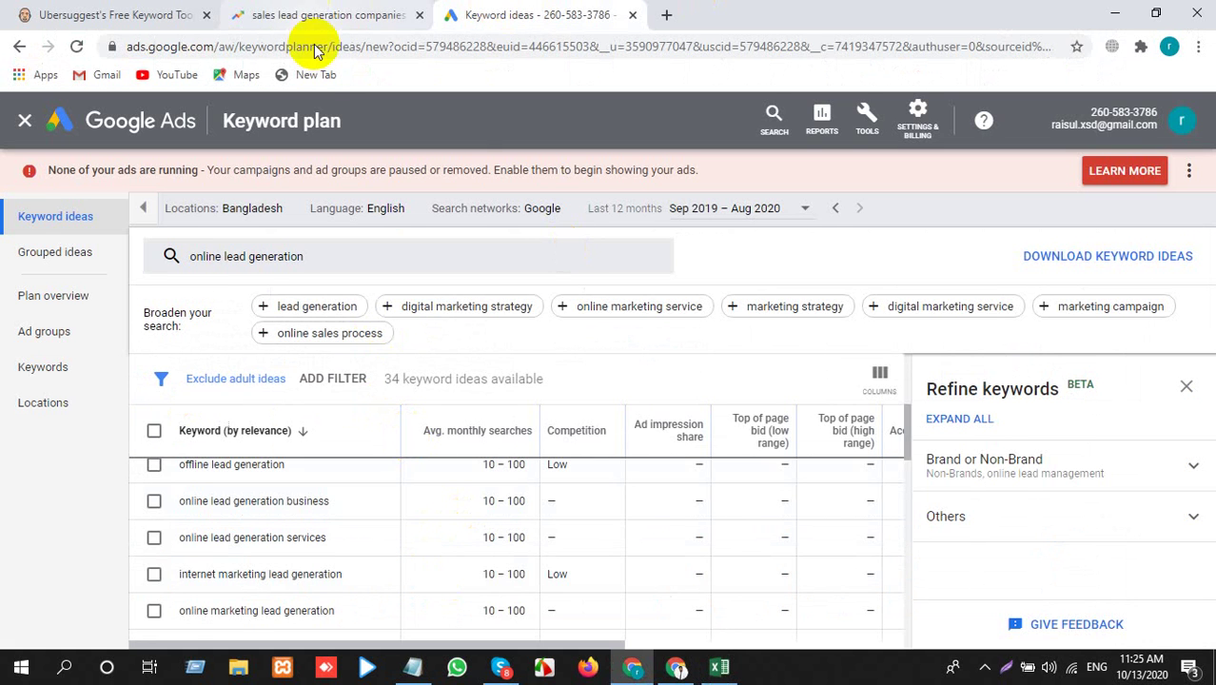
key("alt+Tab")
left_click(632, 668)
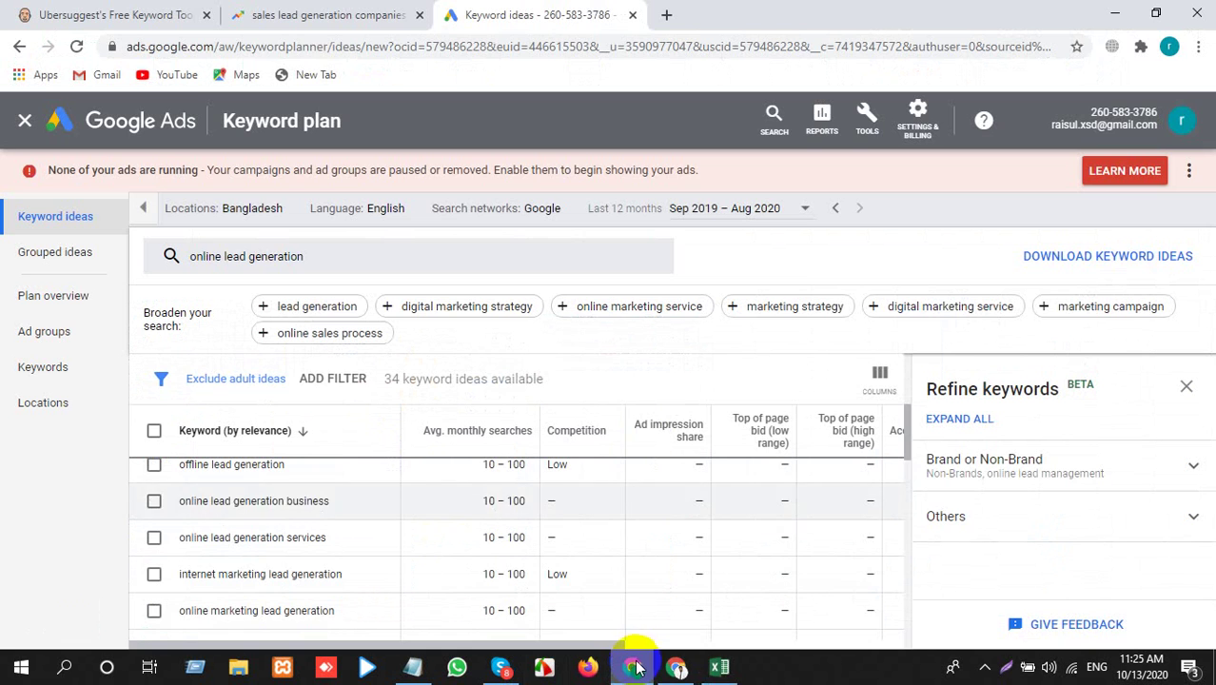
Switch to Ubersuggest and look up the keyword overview for "quality leads" in English / United States
key("alt+Tab")
left_click(676, 668)
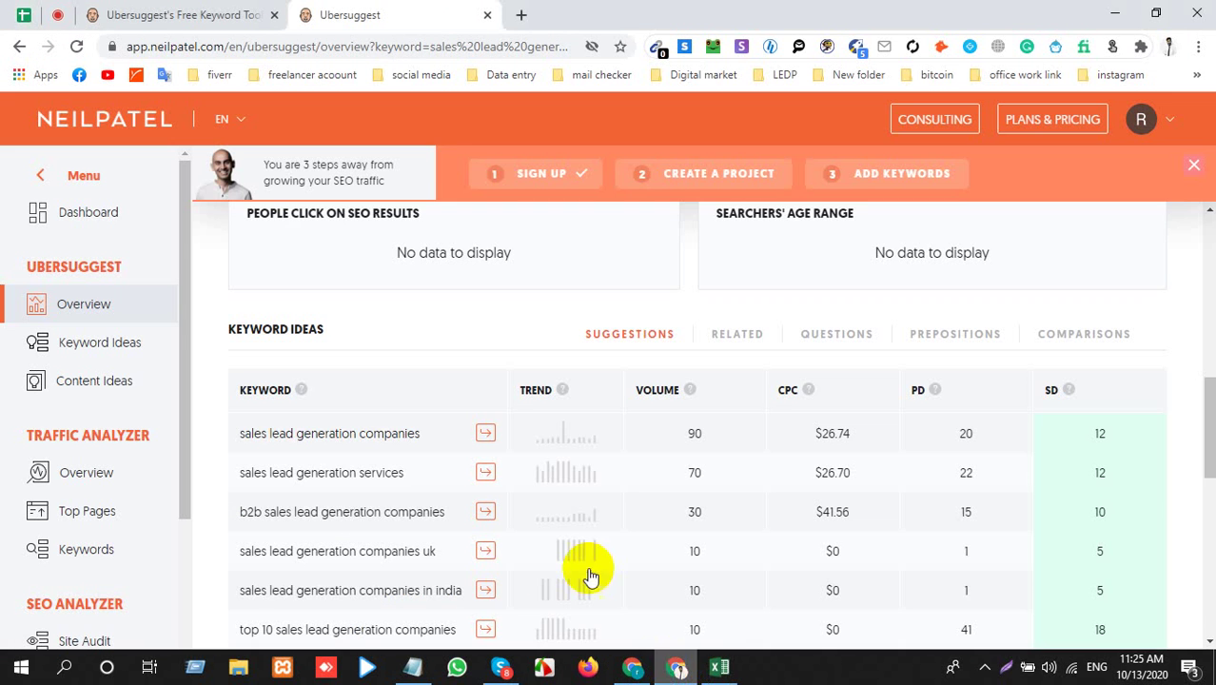
scroll(529, 497, "down", 5)
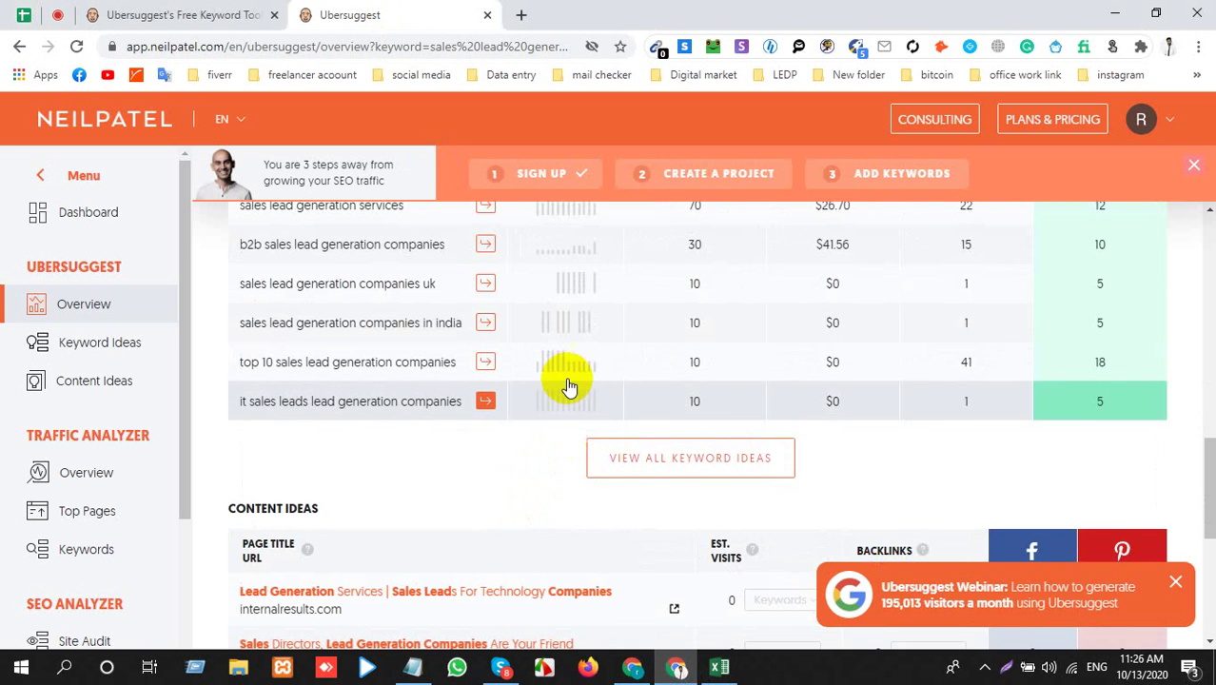
scroll(568, 380, "down", 2)
key("alt+Tab")
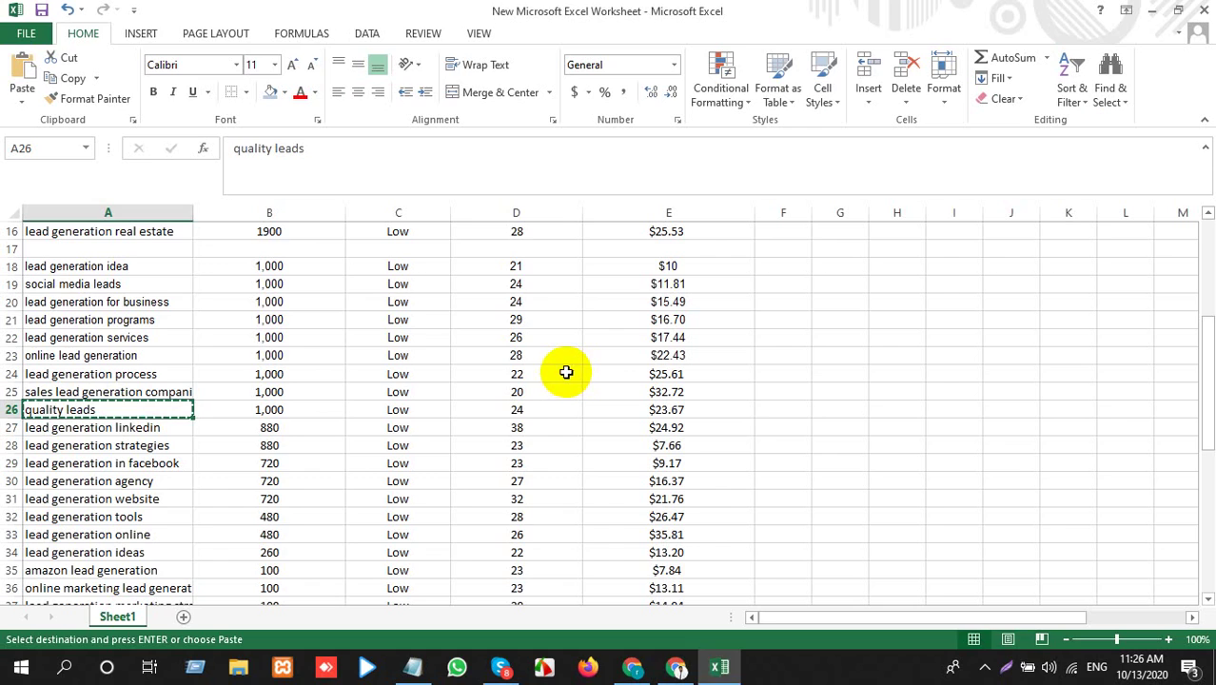
key("alt+Tab")
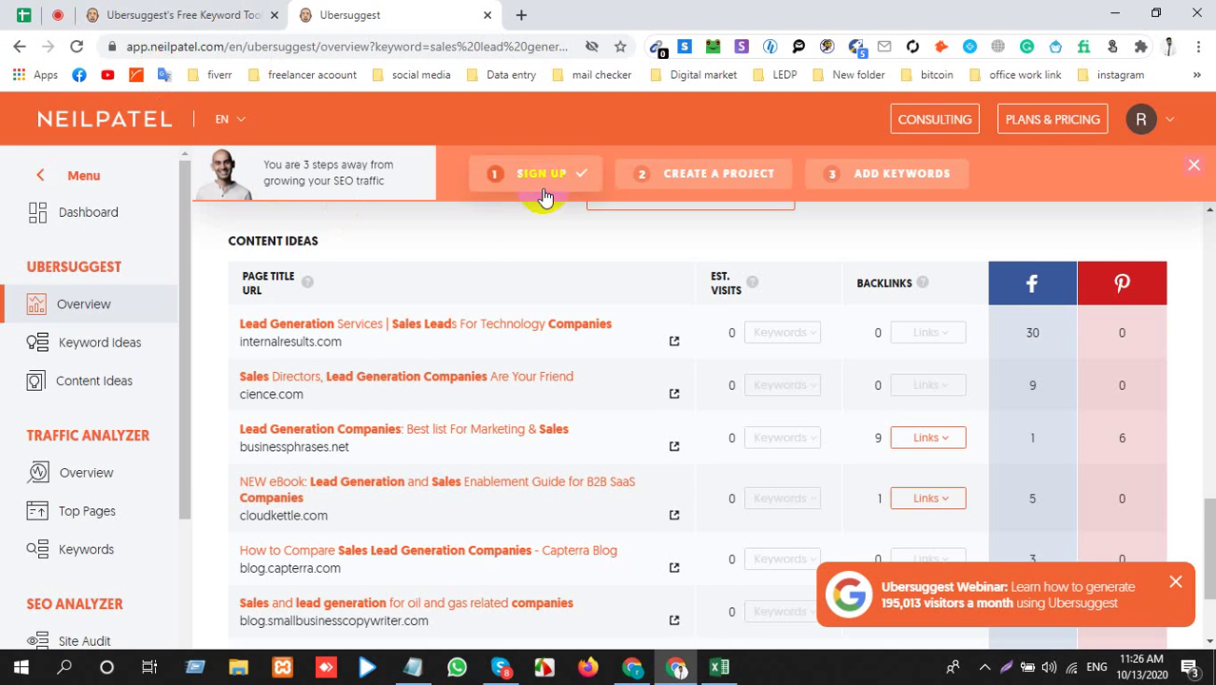
scroll(354, 301, "up", 6)
scroll(354, 300, "up", 10)
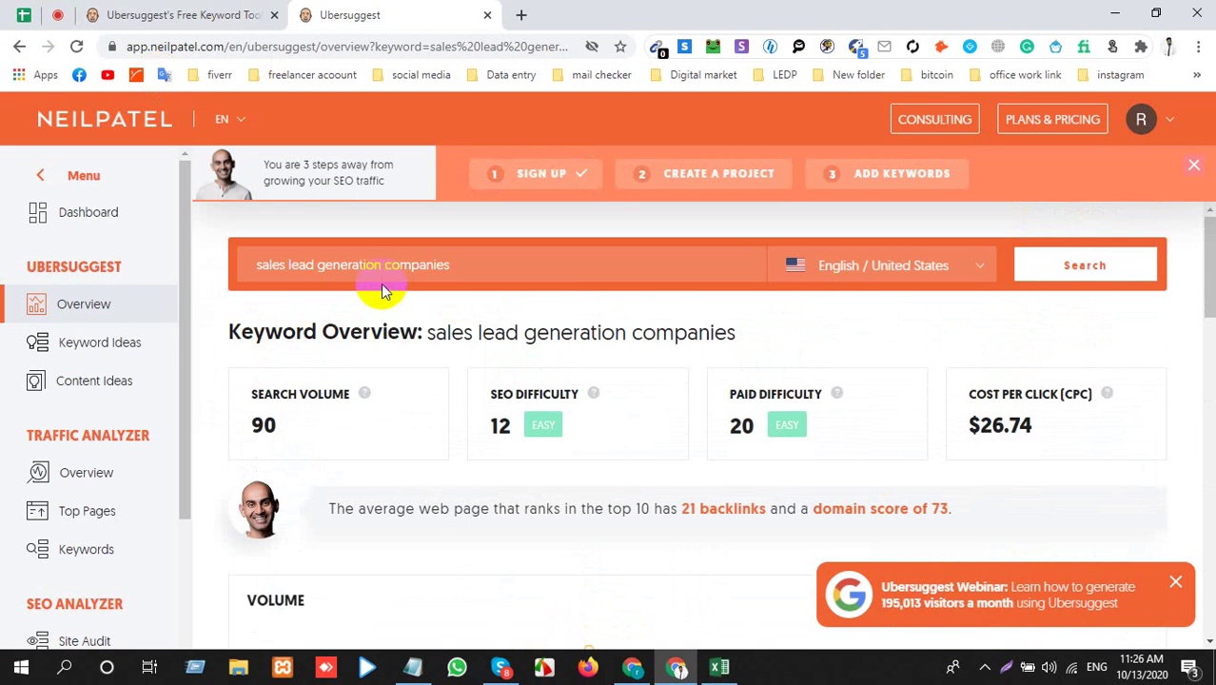
triple_click(385, 267)
type("quality leads")
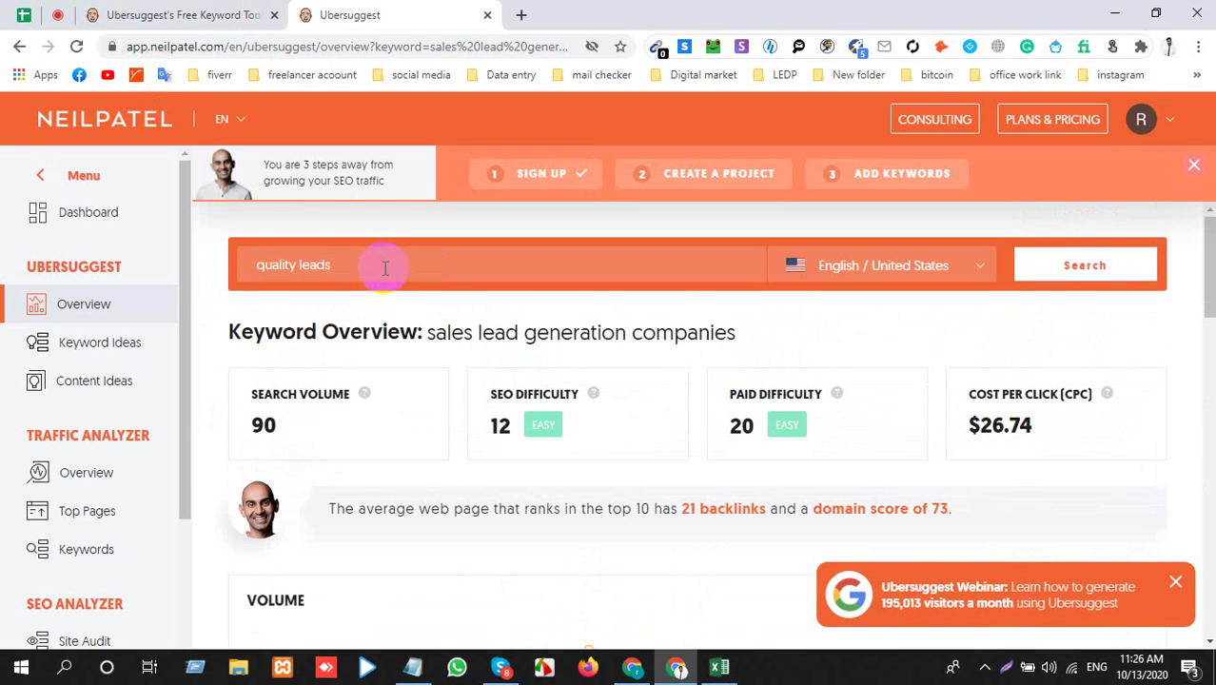
key("Return")
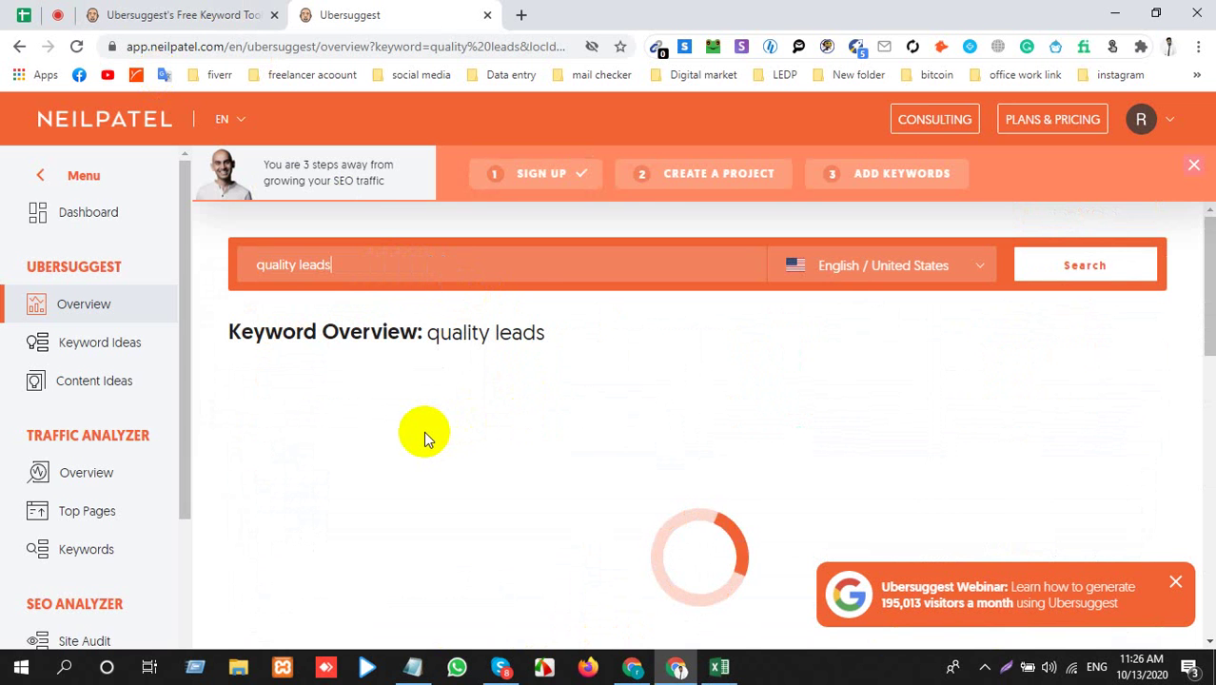
Examine the volume chart and the suggested keyword ideas for "quality leads", including their volume, CPC and difficulty
scroll(425, 438, "down", 4)
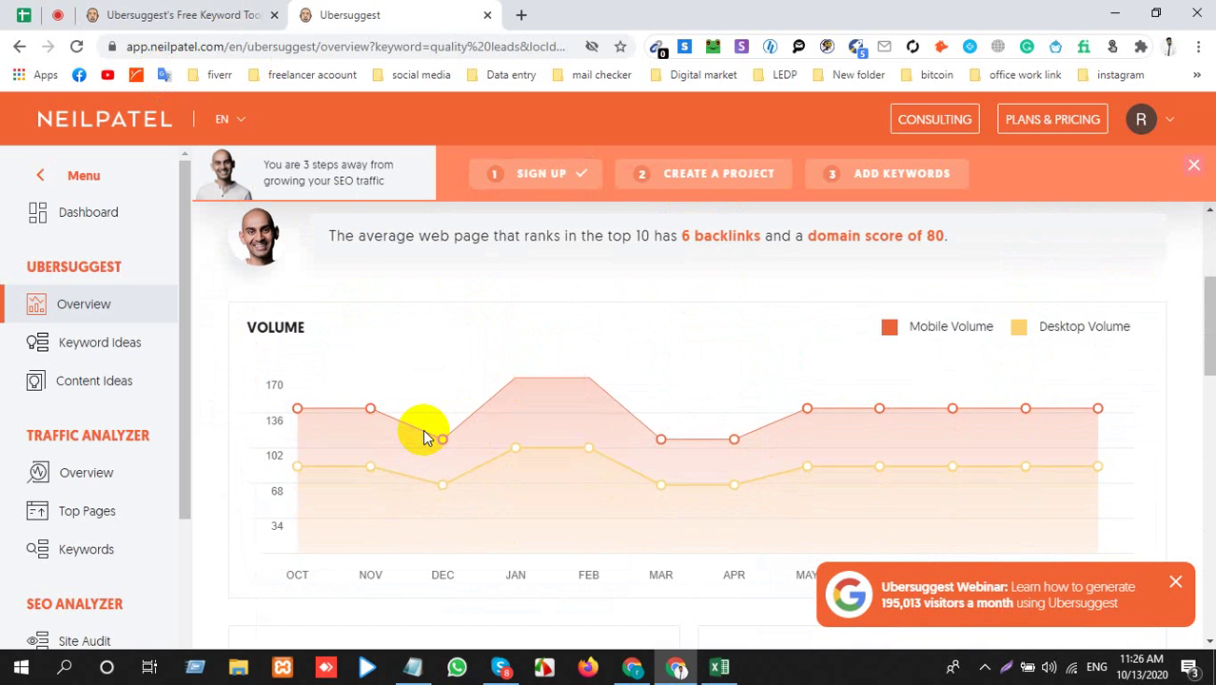
scroll(425, 438, "down", 3)
scroll(425, 438, "down", 2)
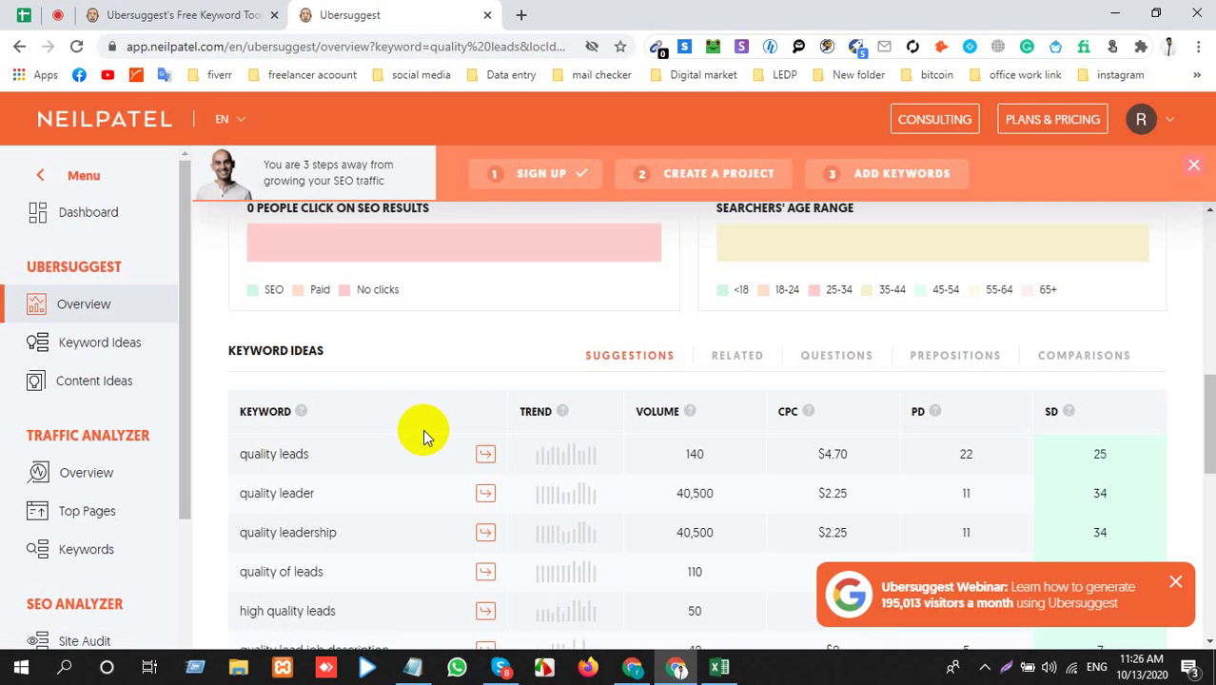
scroll(425, 438, "down", 1)
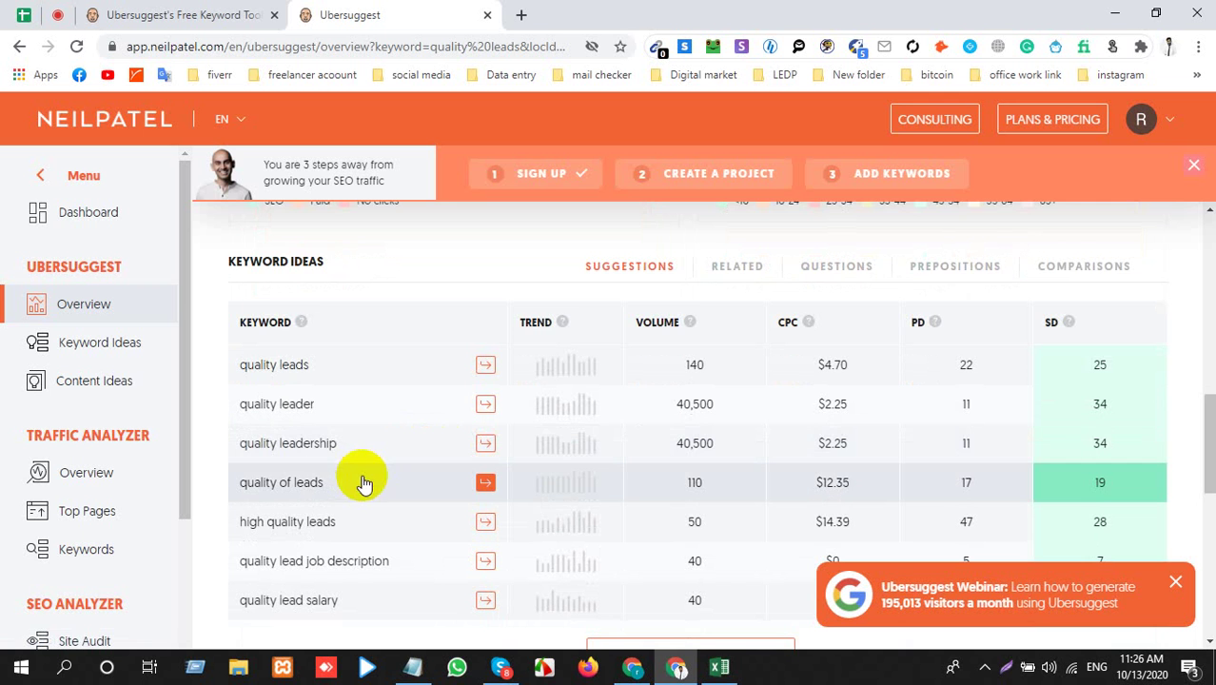
scroll(362, 481, "up", 2)
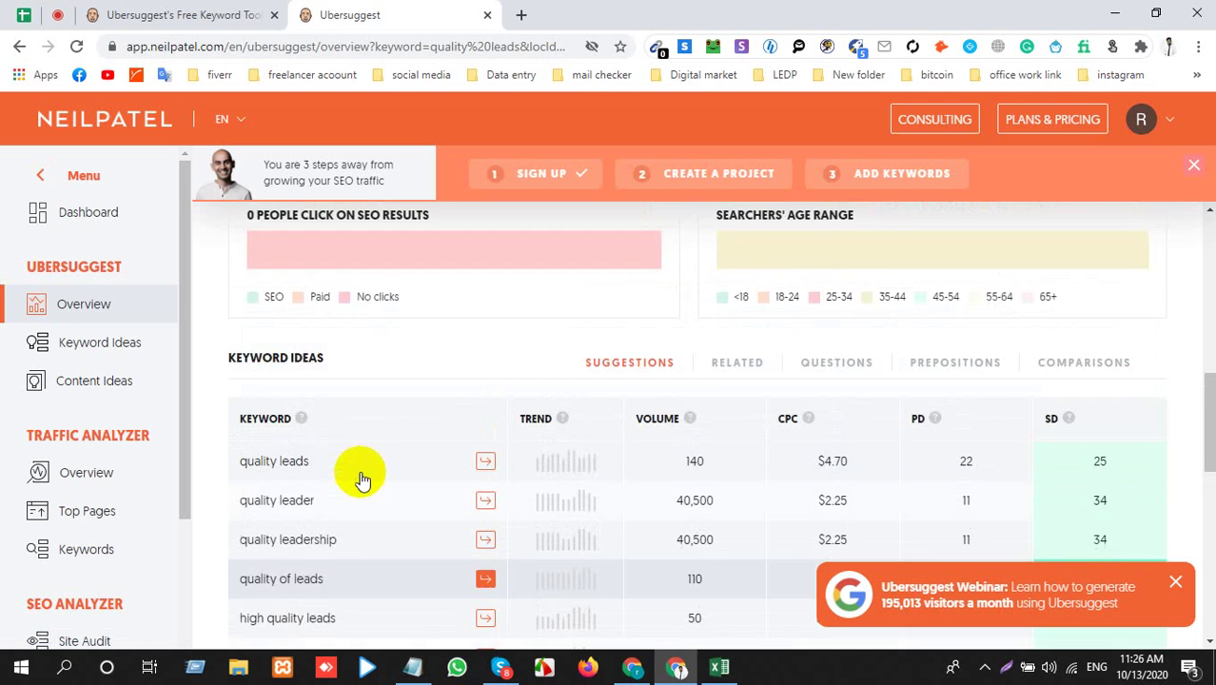
scroll(362, 480, "down", 1)
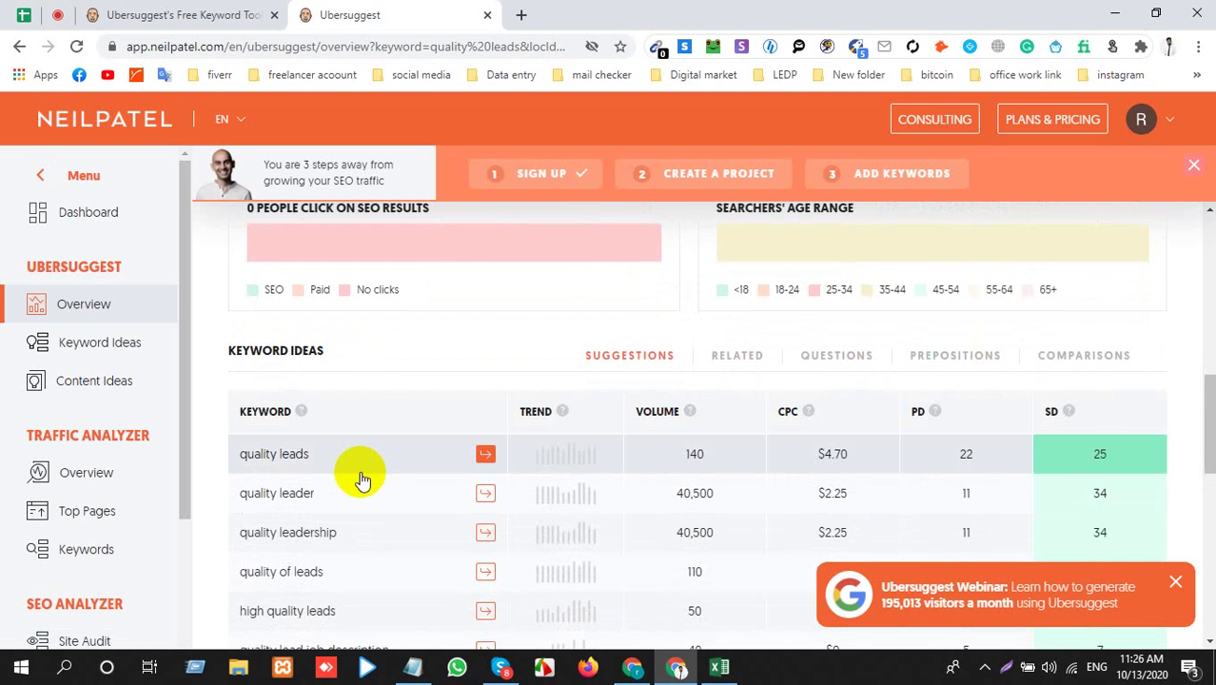
scroll(362, 479, "down", 3)
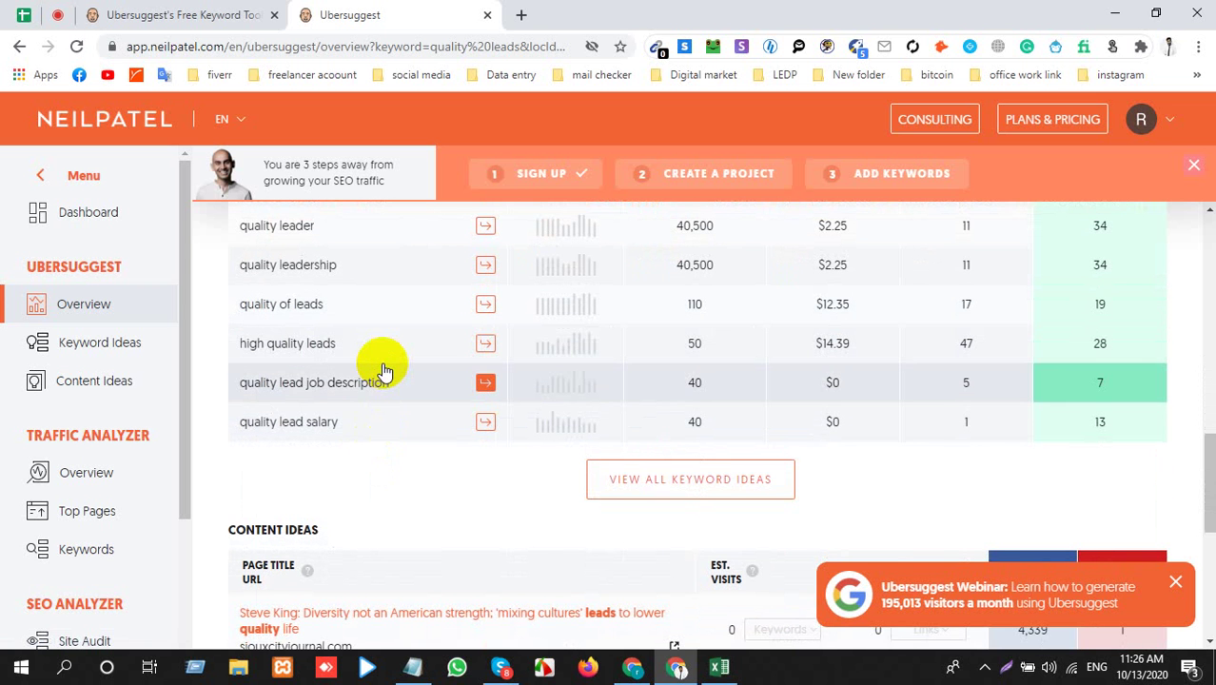
scroll(384, 371, "up", 3)
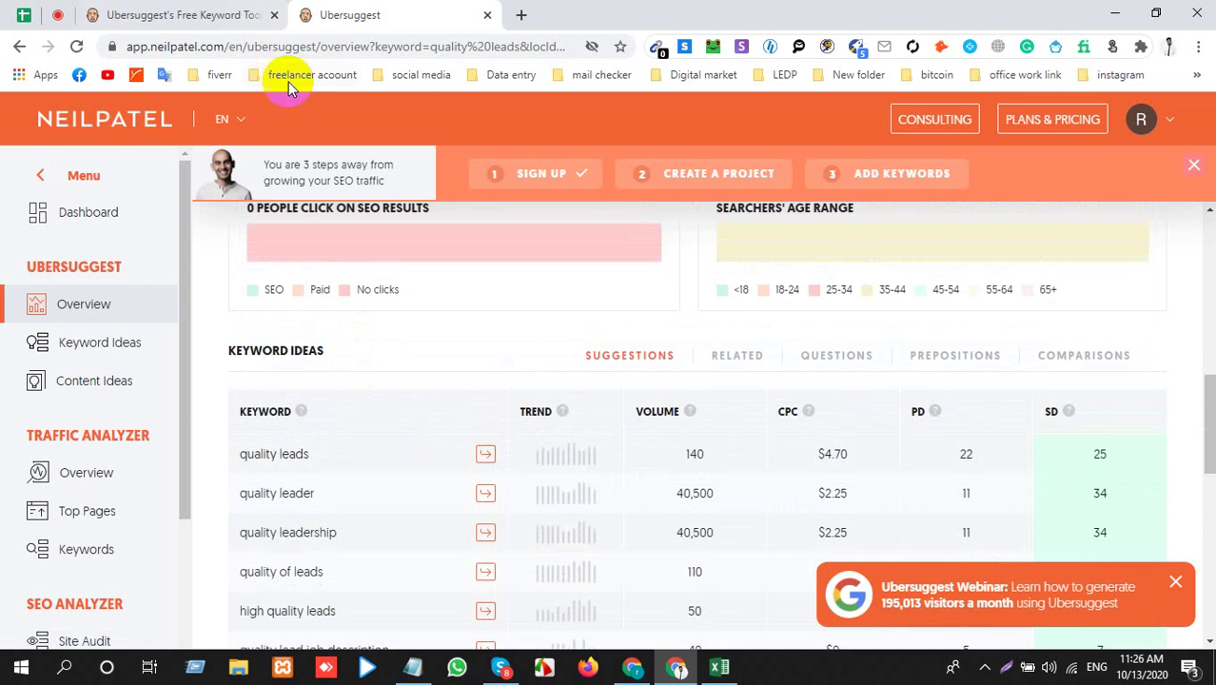
Search Google for "google trends" in a new browser tab
key("alt+Tab")
left_click(675, 668)
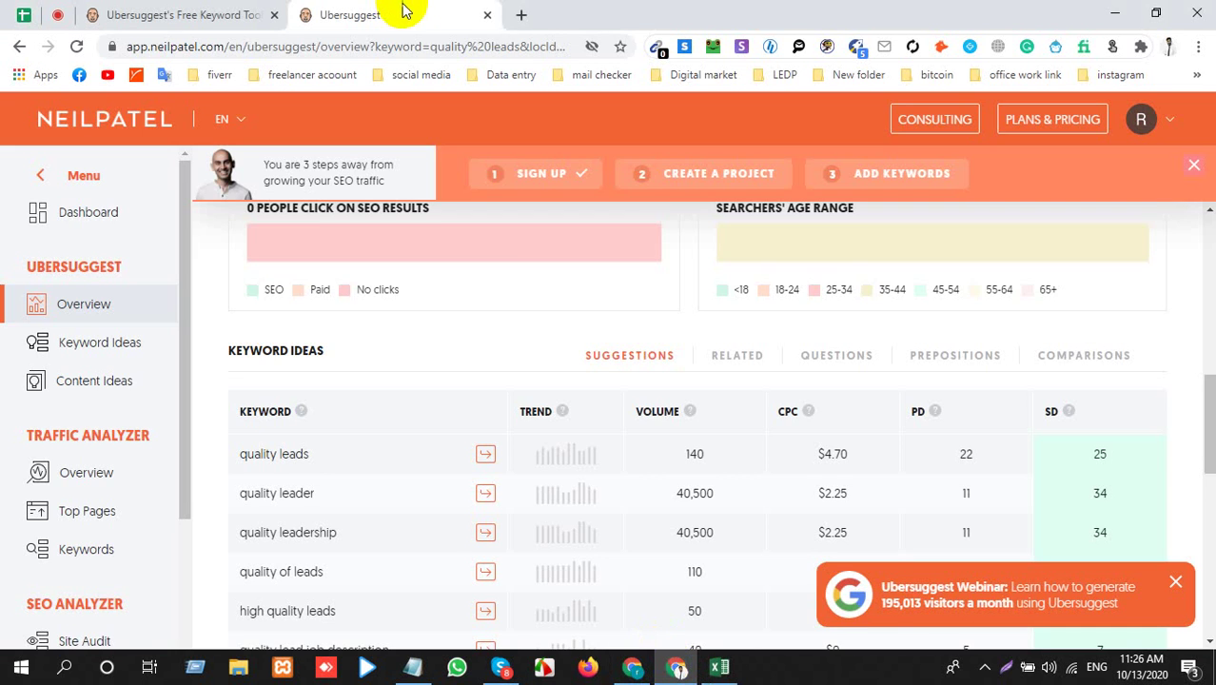
left_click(522, 16)
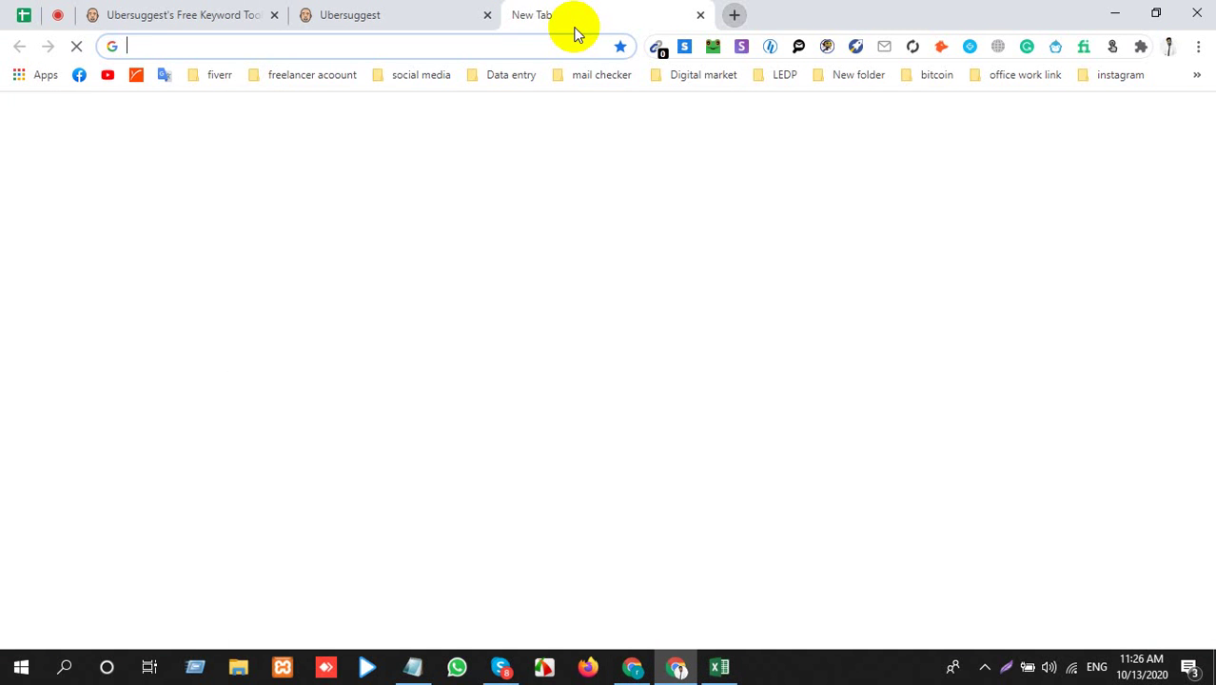
type("gogo")
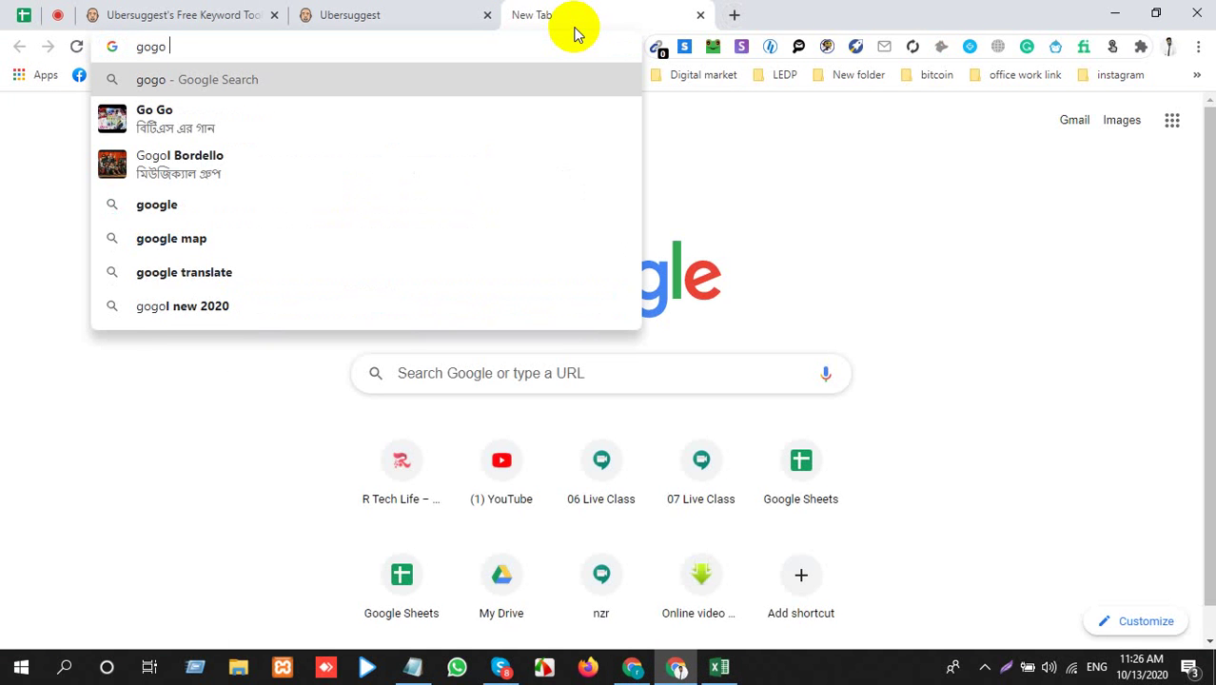
type("g")
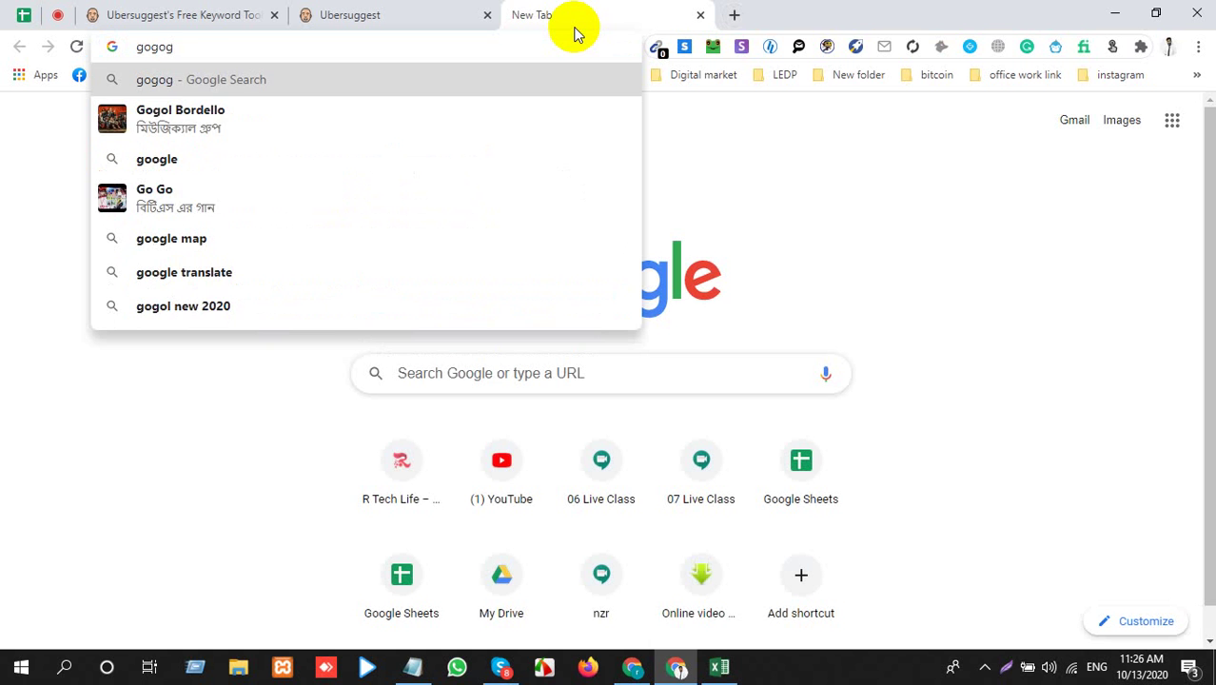
key("BackSpace")
key("BackSpace")
key("BackSpace")
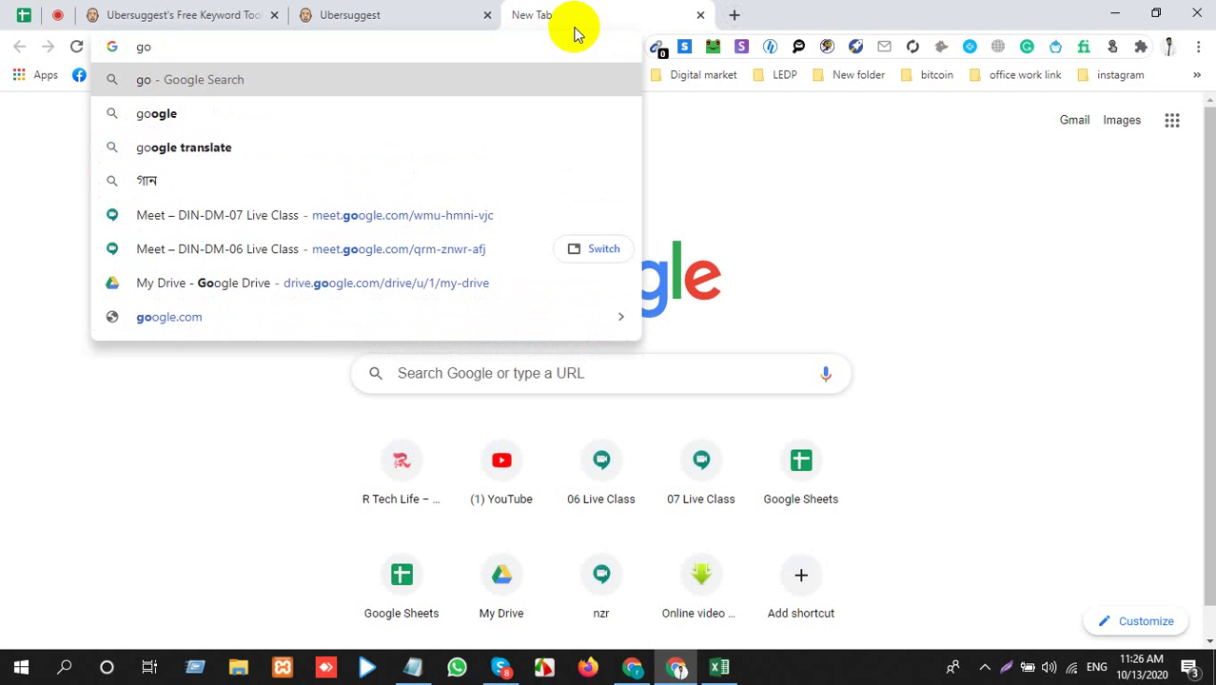
type("g")
key("BackSpace")
type("ogl")
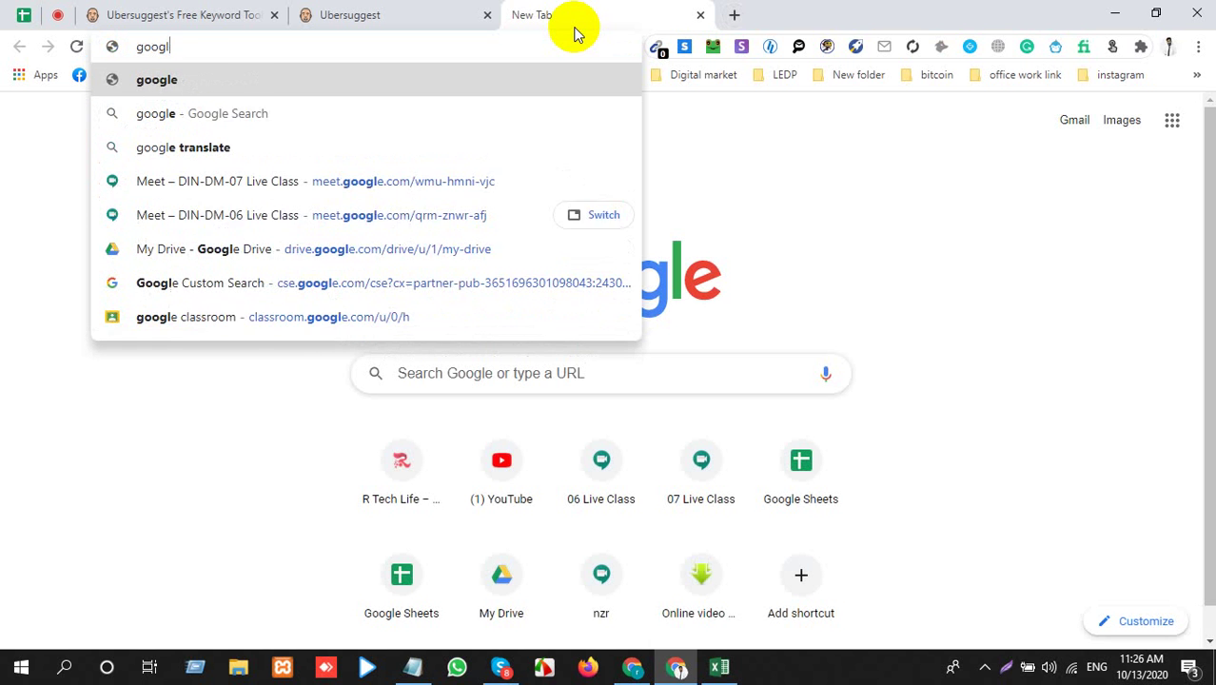
type("e ")
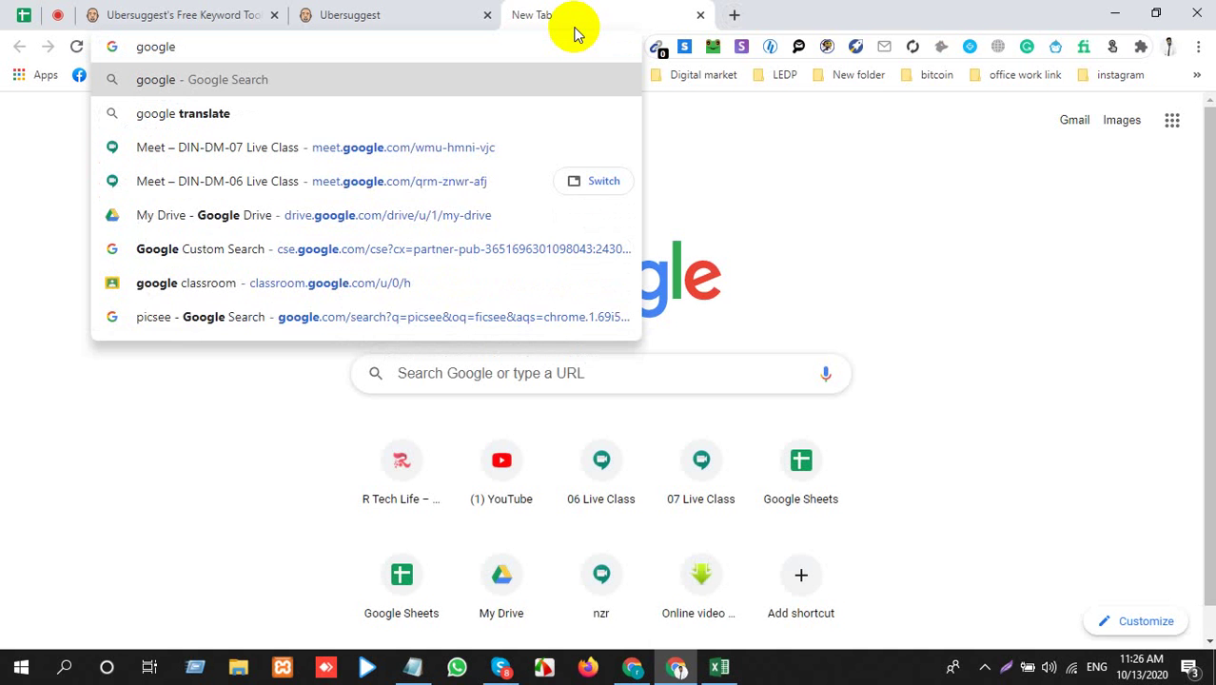
type("t")
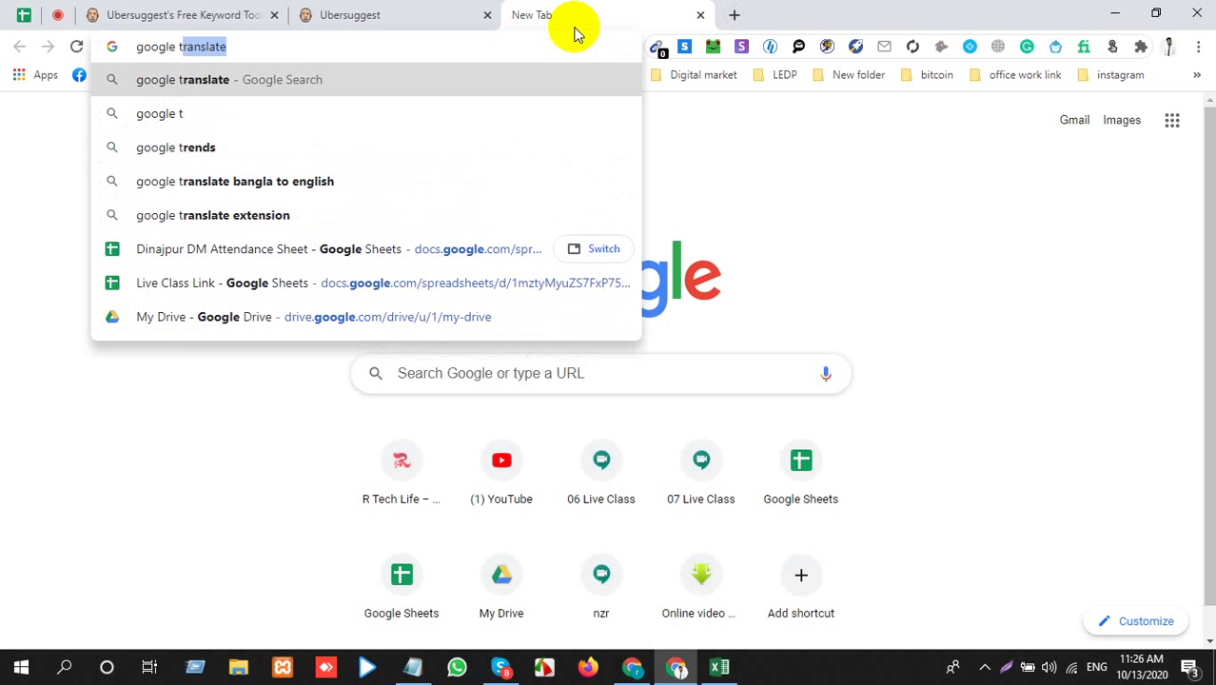
key("Down")
key("Down")
key("Return")
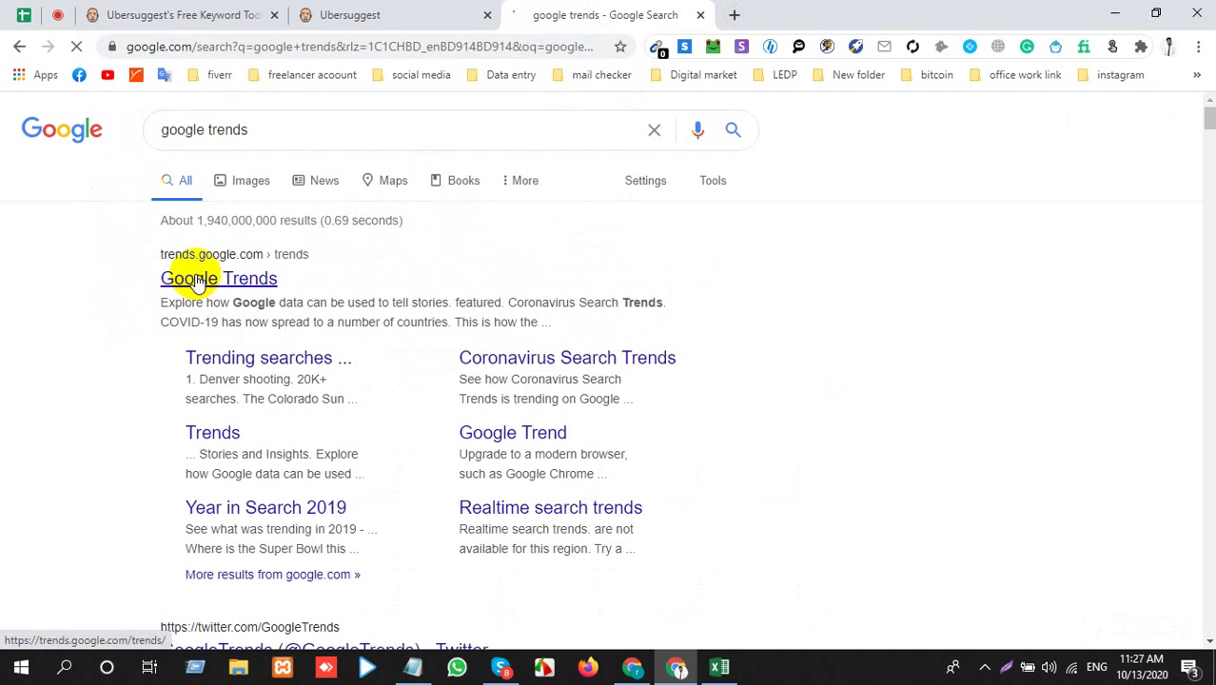
Open the Google Trends site from the results and explore the search term "quality leads" for the United States
left_click(196, 283)
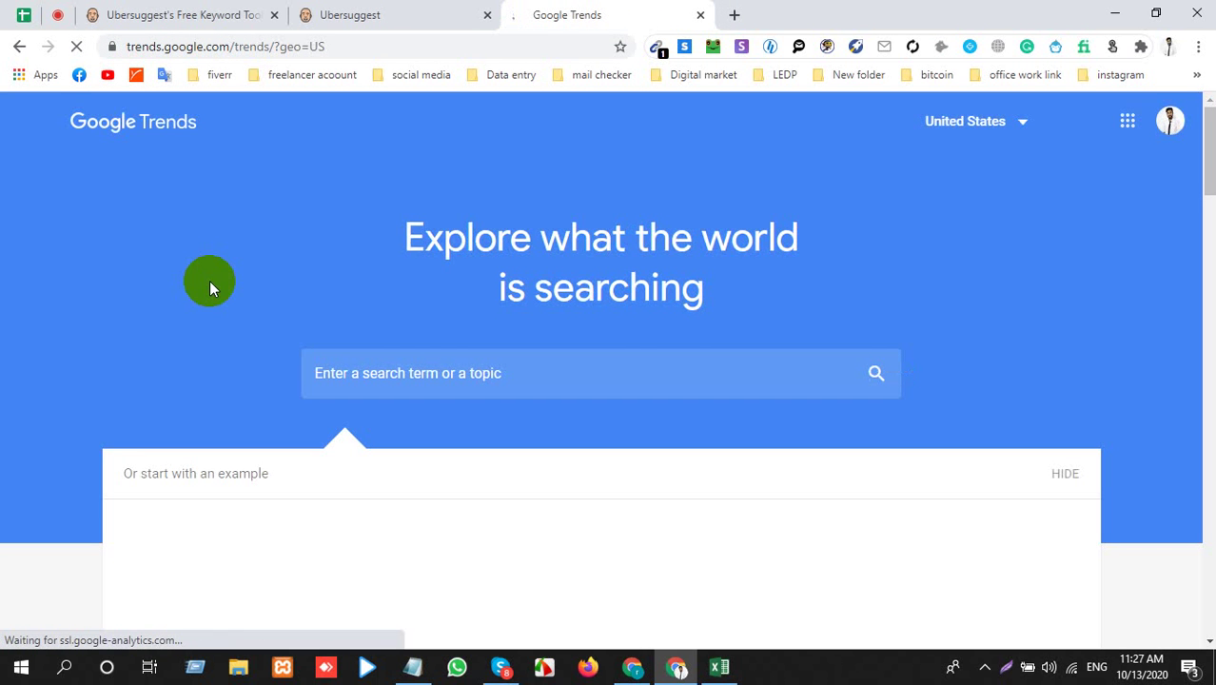
left_click(477, 375)
type("quality leads")
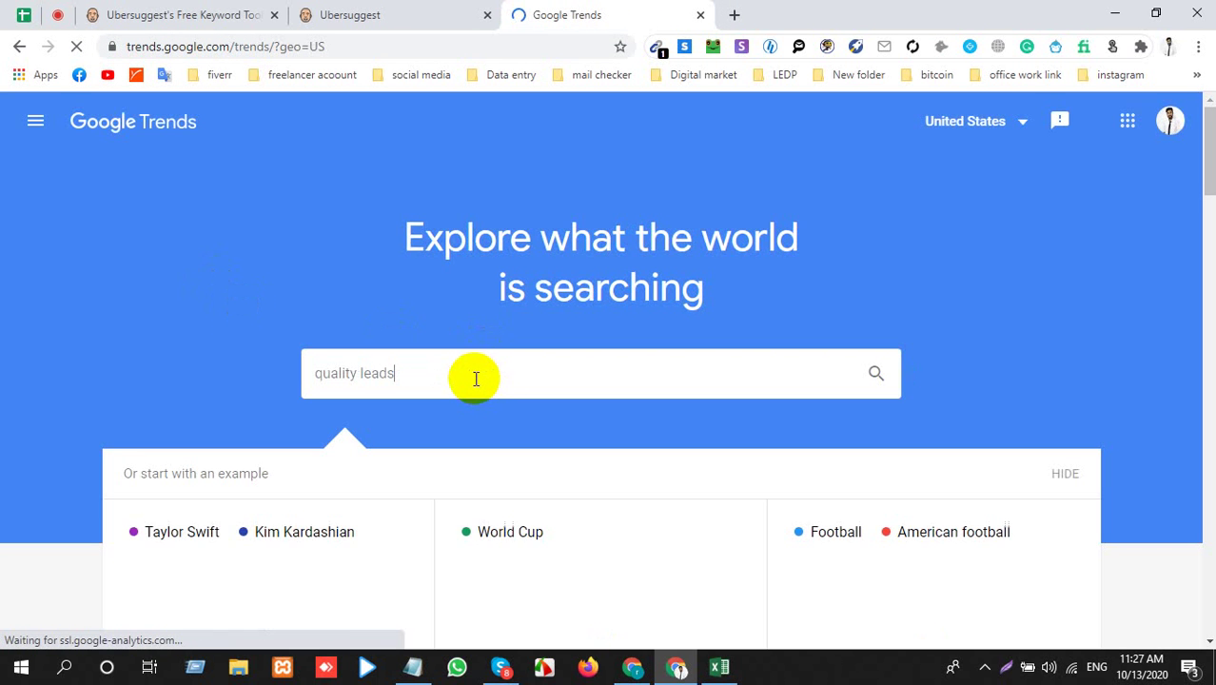
key("Return")
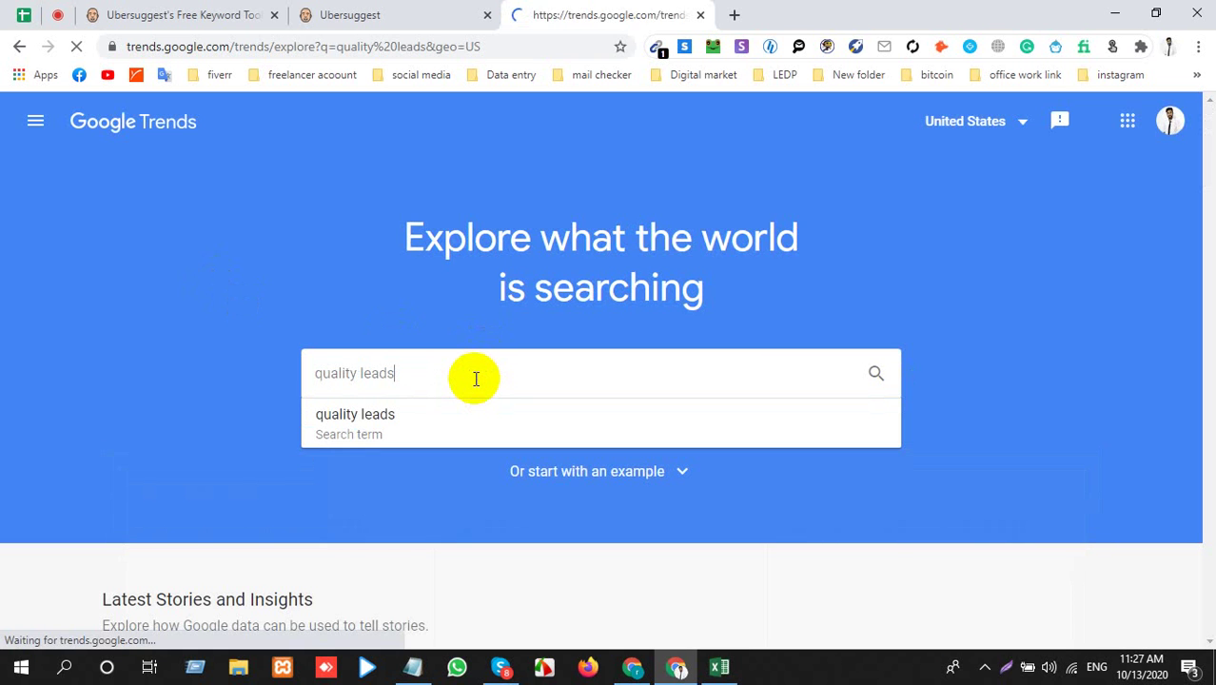
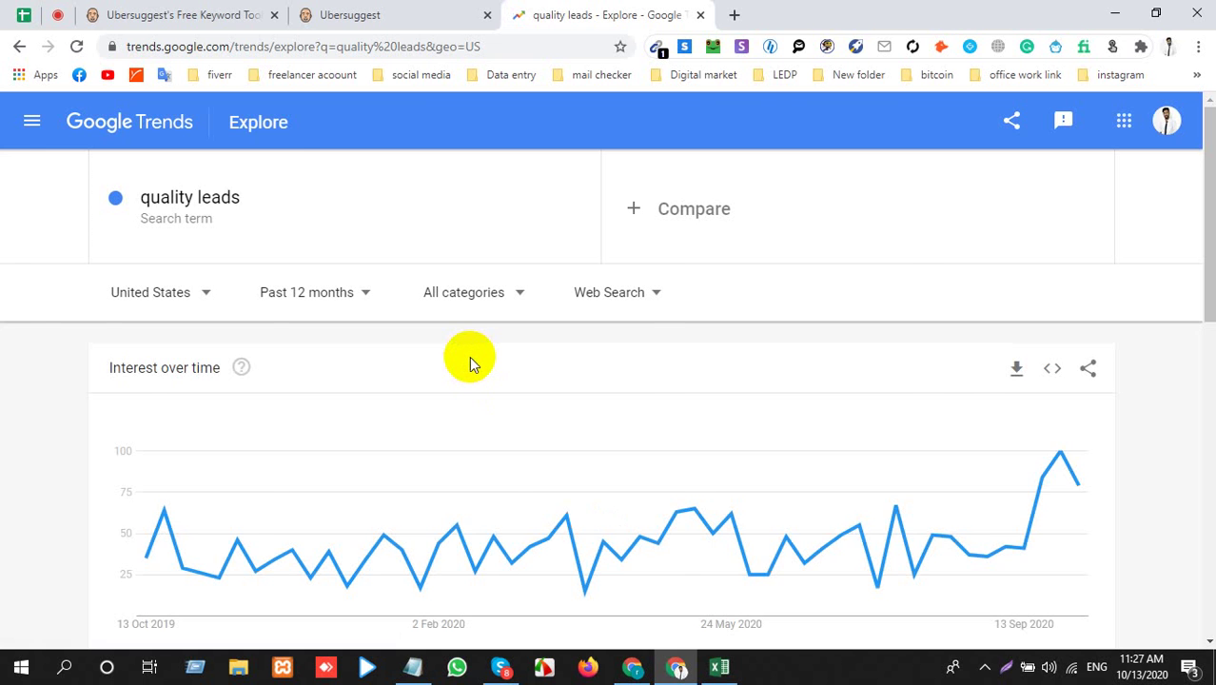
Return to the Ubersuggest overview of "quality leads" and review its keyword ideas table
key("alt+Tab")
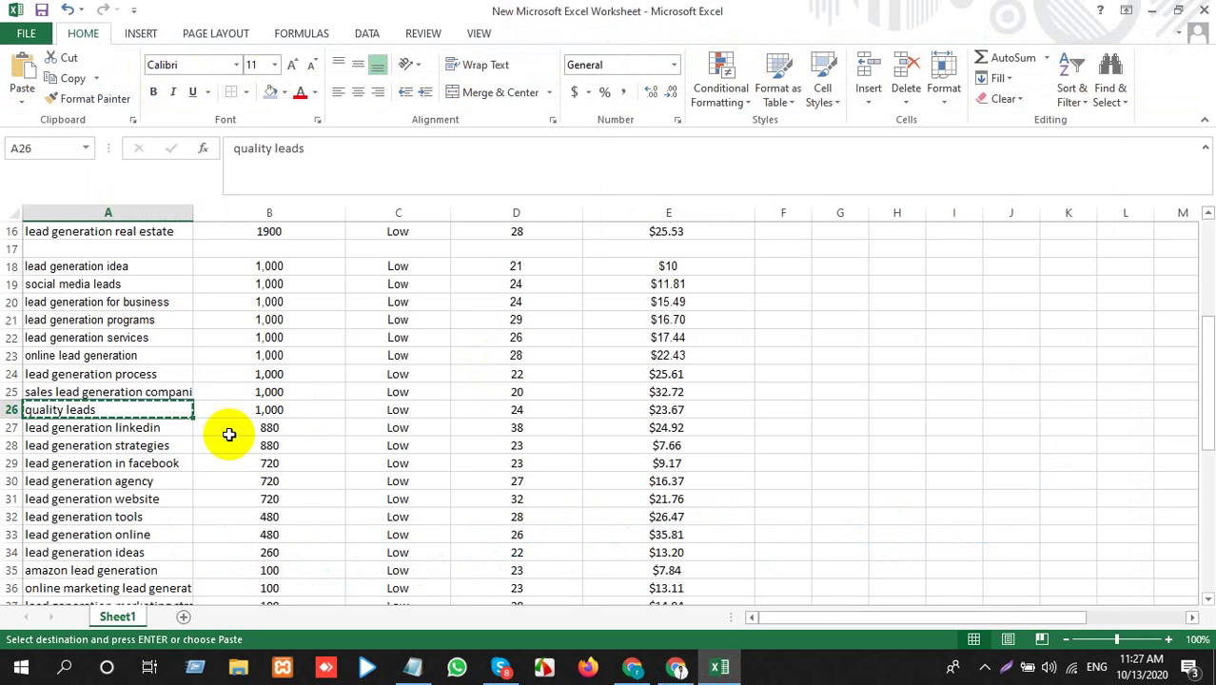
key("alt+Tab")
left_click(372, 12)
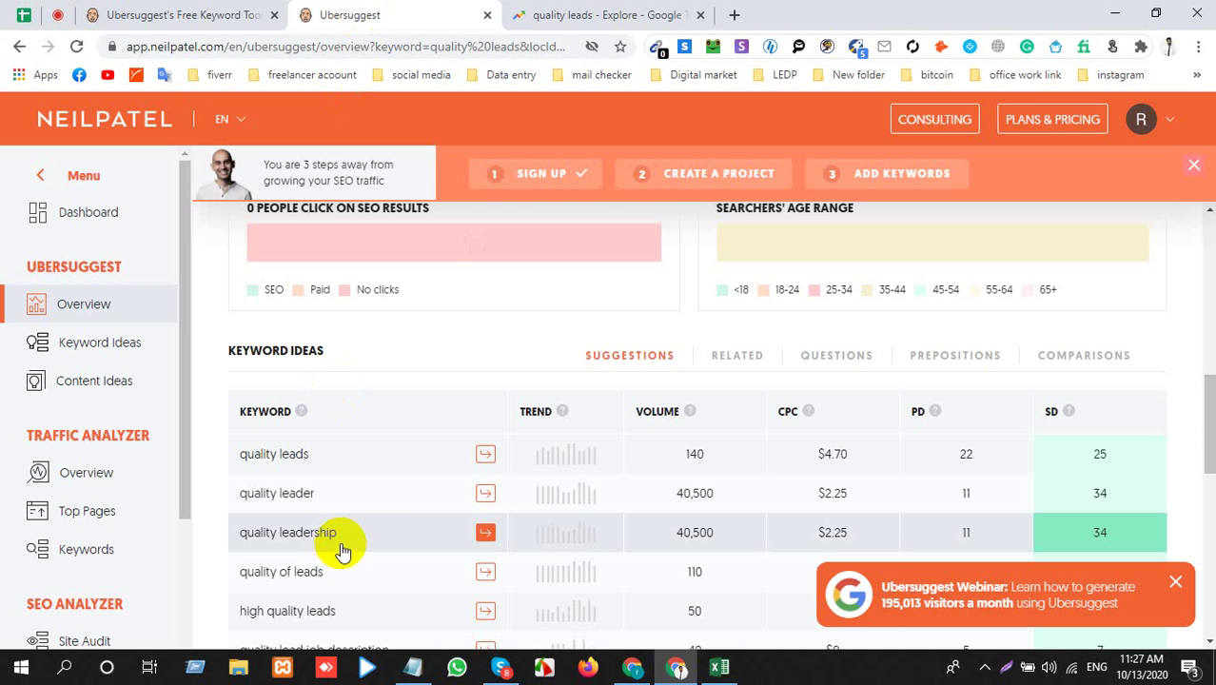
scroll(588, 509, "down", 1)
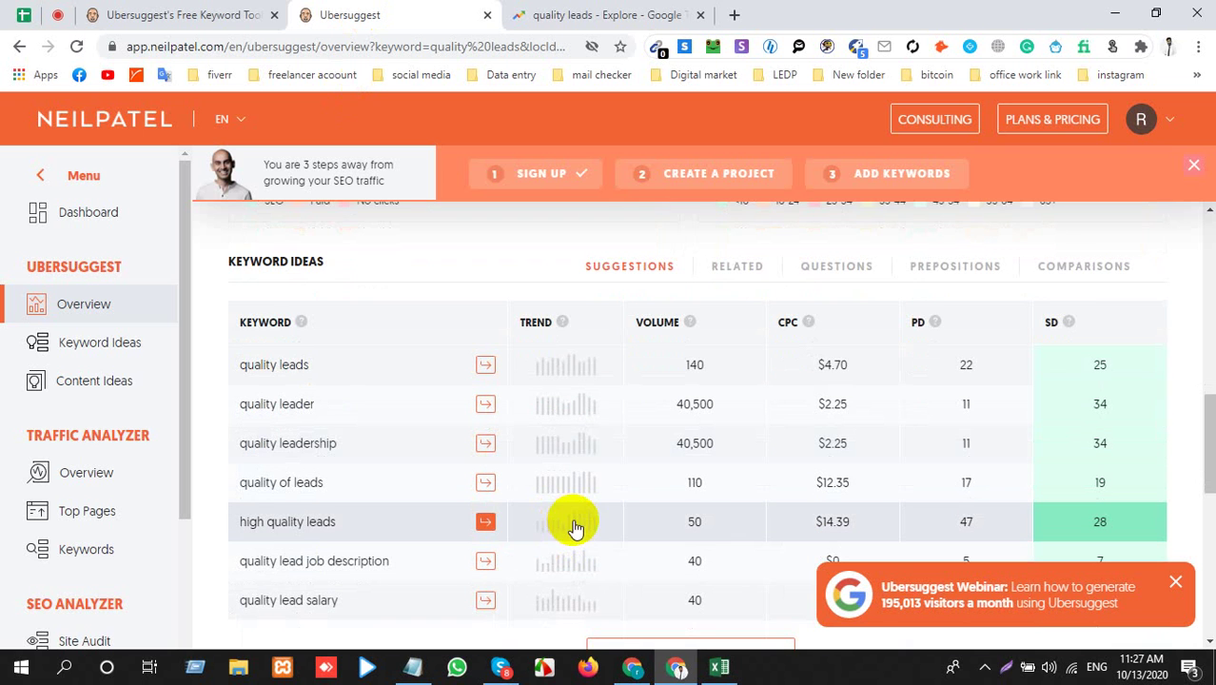
Copy the "high quality leads" suggestion from the Ubersuggest keyword ideas and explore it in Google Trends in place of "quality leads"
left_click_drag(368, 524, 249, 522)
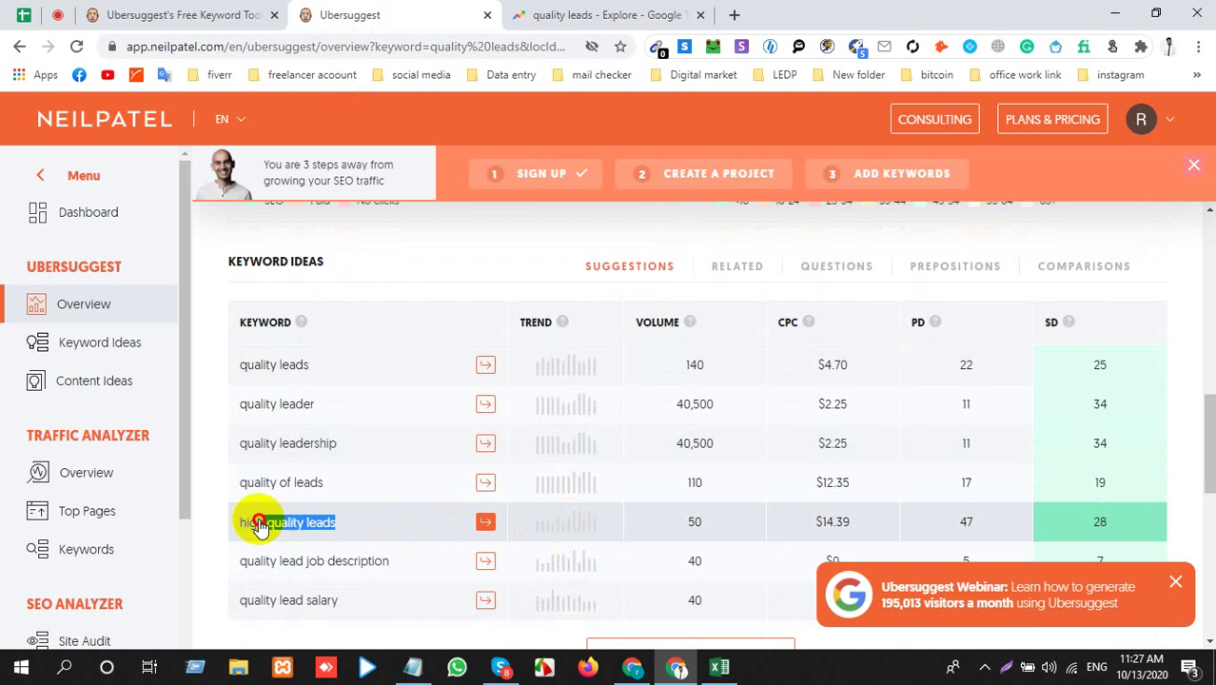
left_click(229, 529)
triple_click(240, 530)
key("ctrl+c")
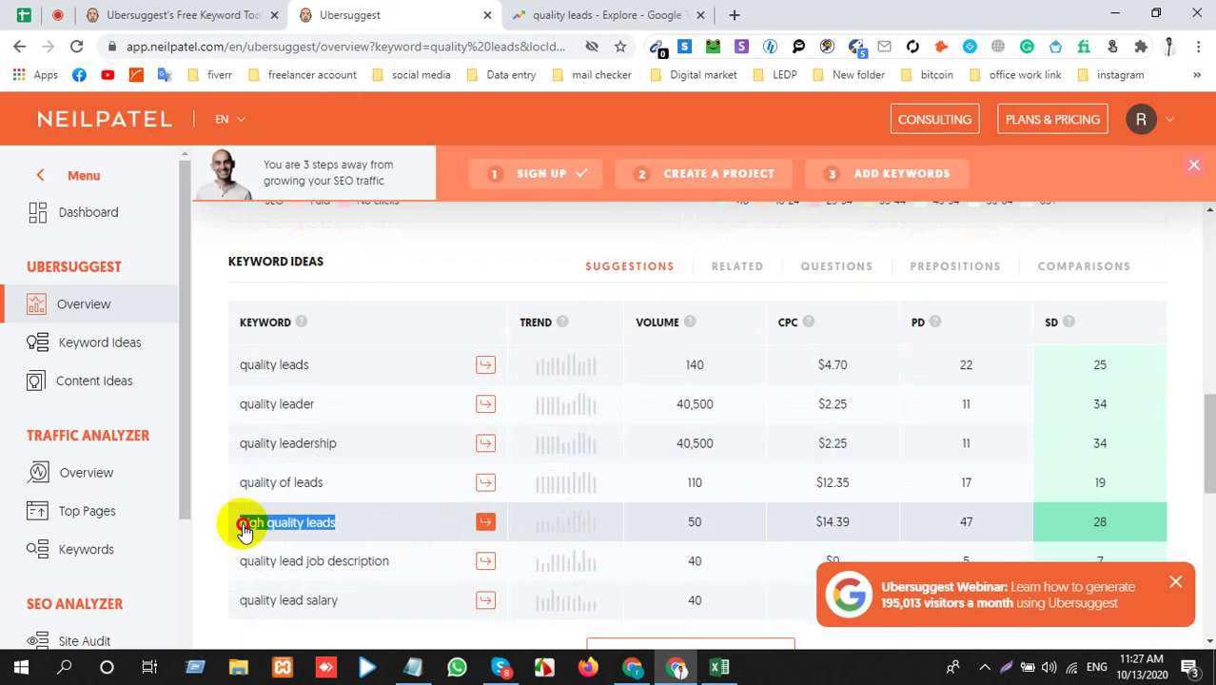
left_click(600, 15)
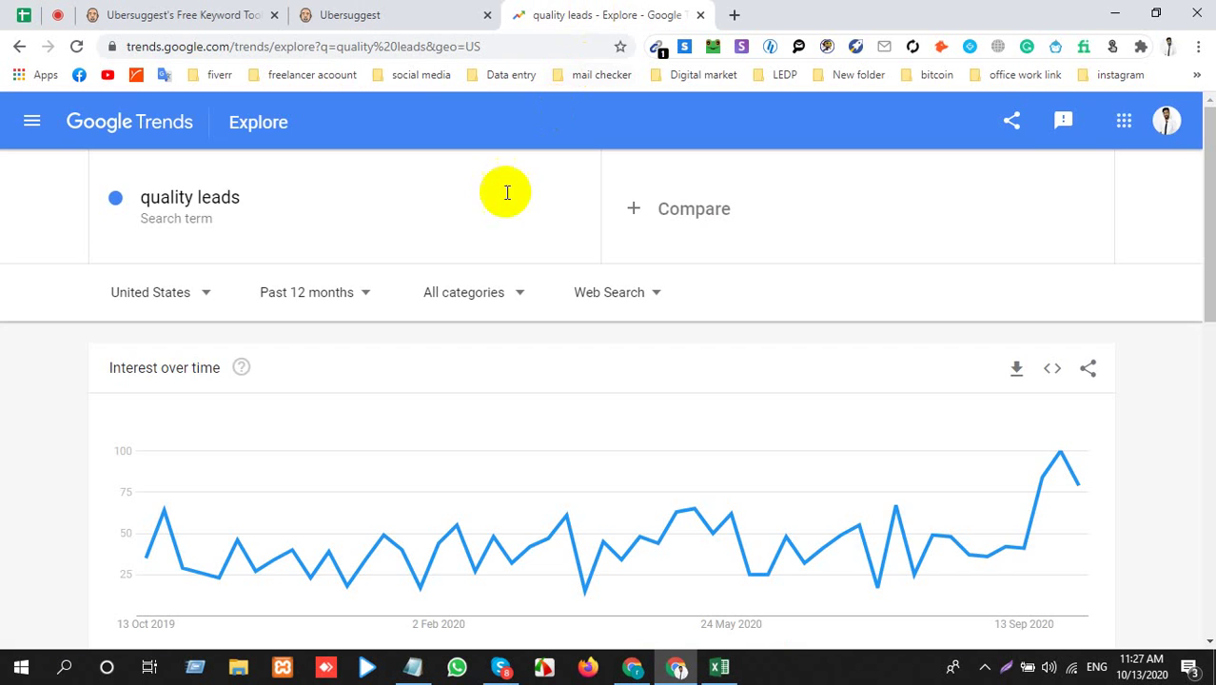
left_click(352, 15)
left_click(556, 15)
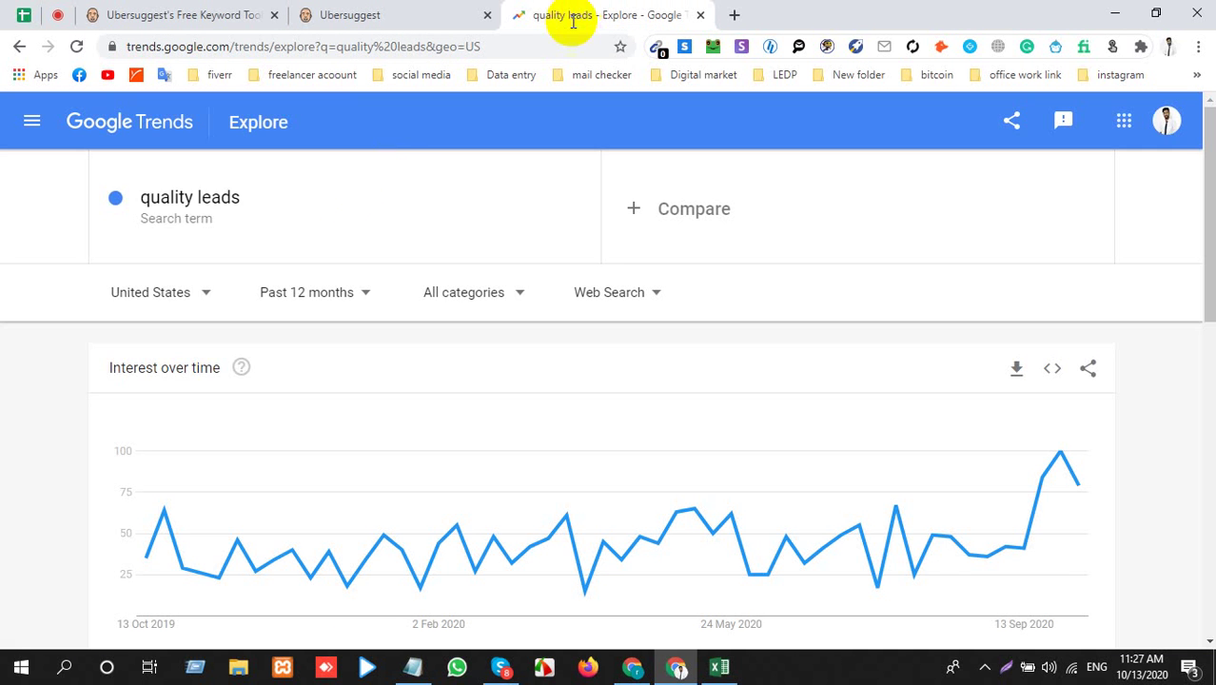
left_click(353, 217)
key("ctrl+v")
key("Return")
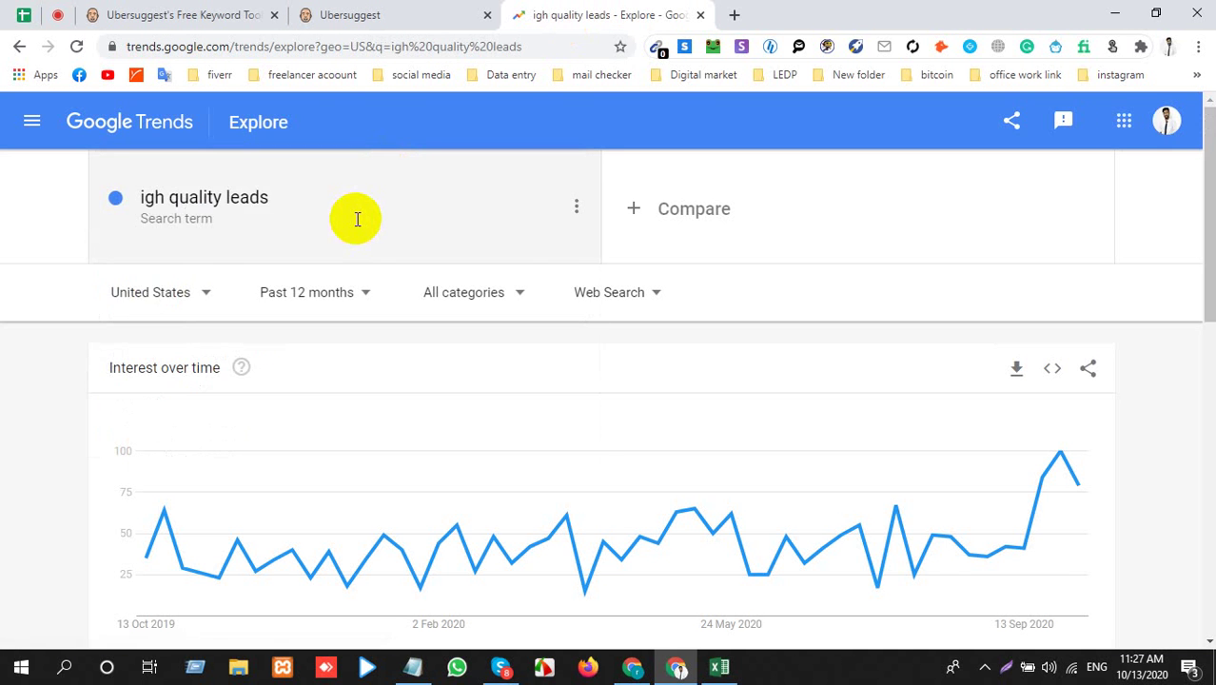
Correct the Google Trends search term to "high quality leads" and inspect the latest point of its interest graph
left_click(140, 208)
key("ctrl+c")
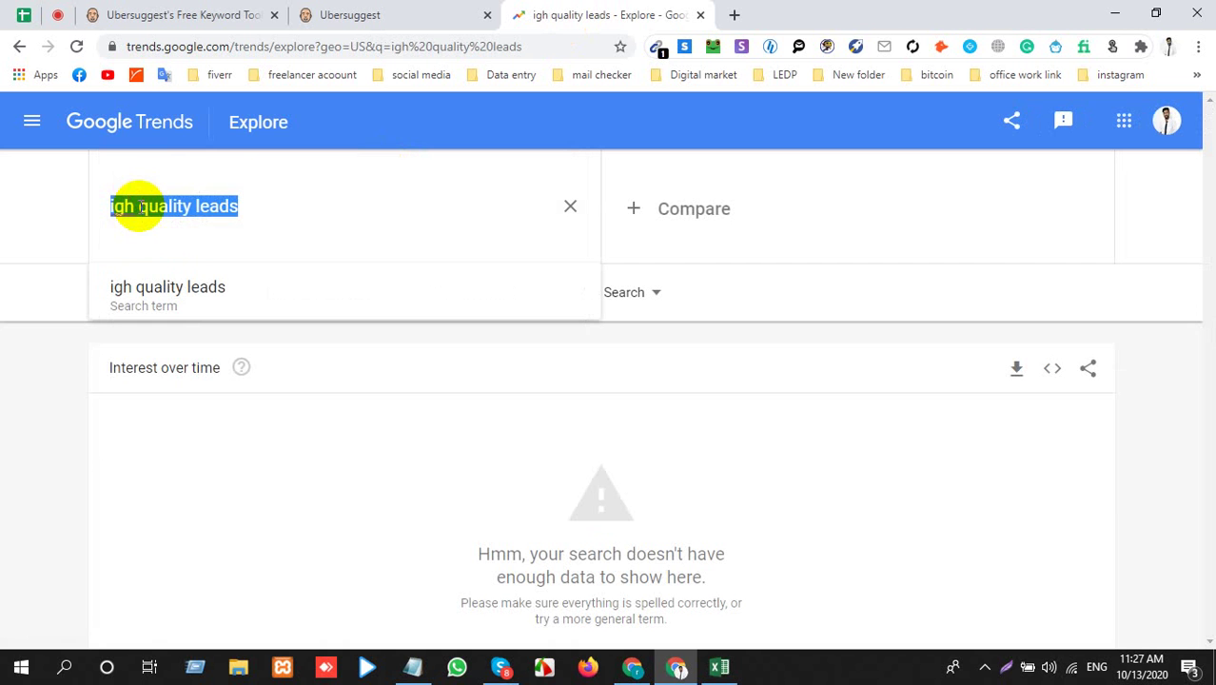
left_click(111, 214)
type("h")
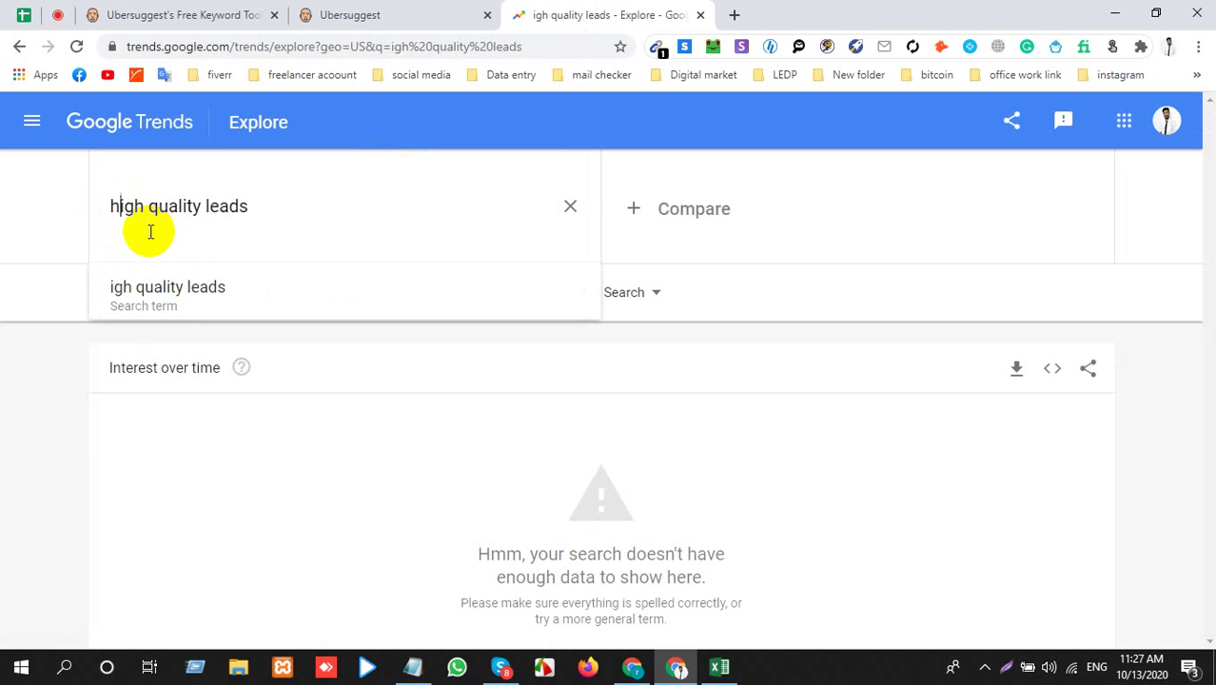
key("Return")
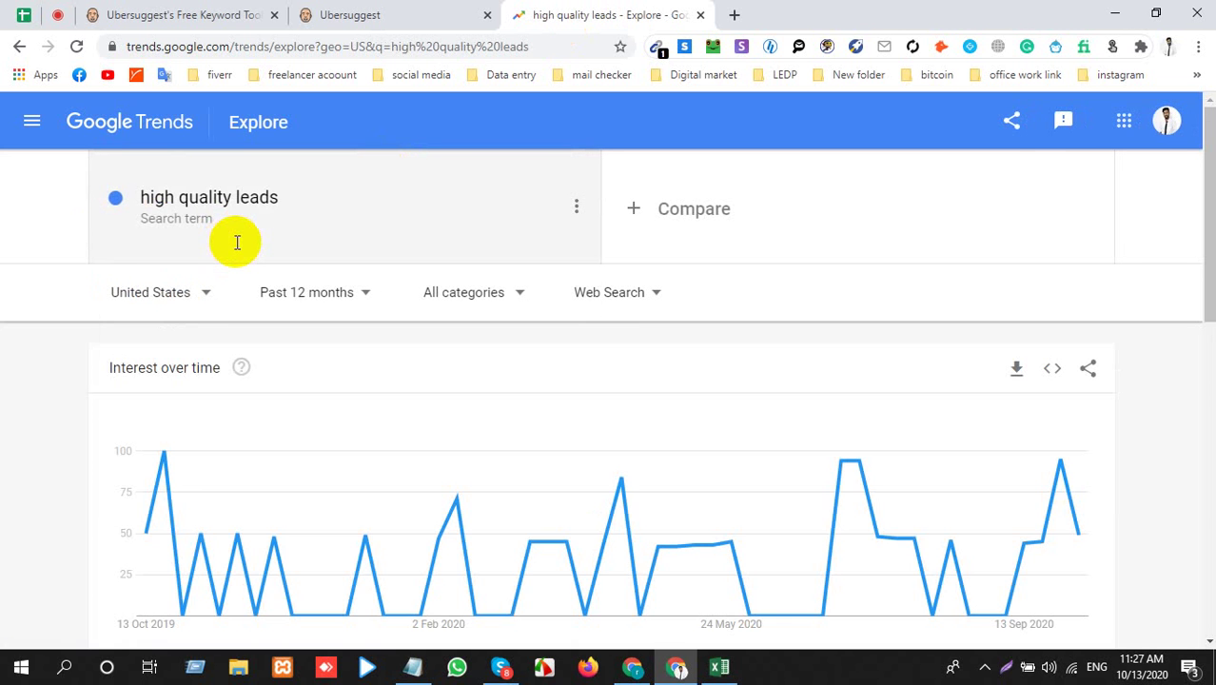
mouse_move(1080, 538)
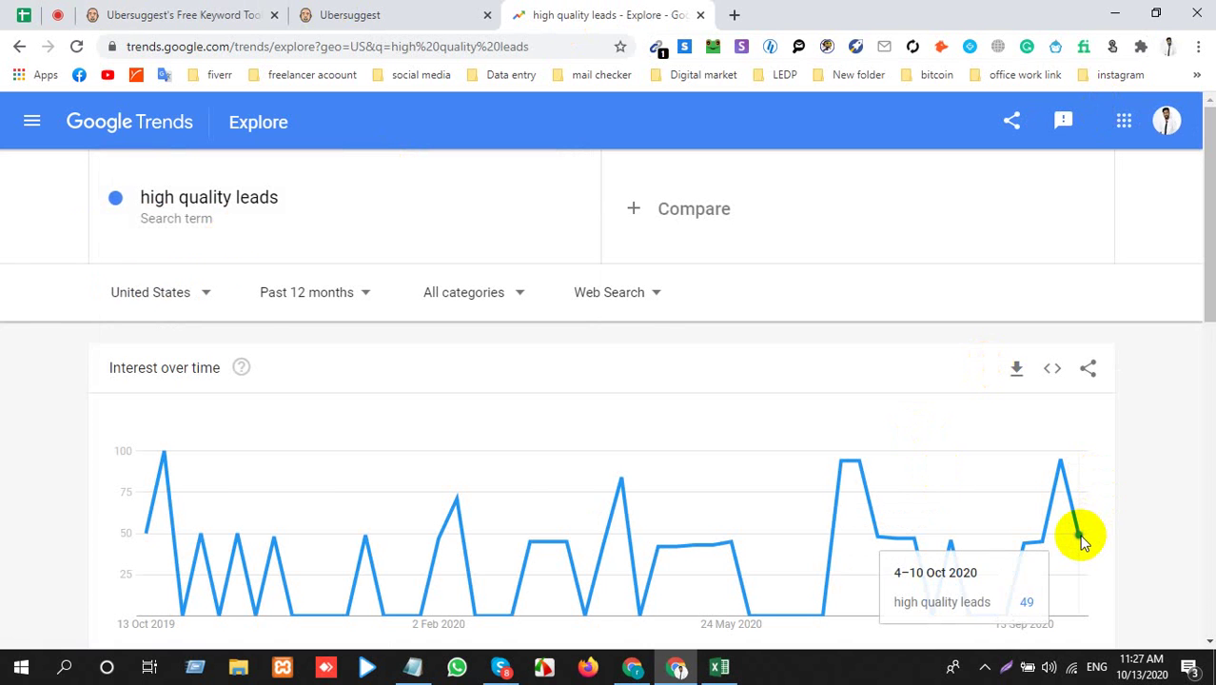
In the Excel sheet, insert a row above "lead generation linkedin" and paste the copied keyword into its first cell
key("alt+Tab")
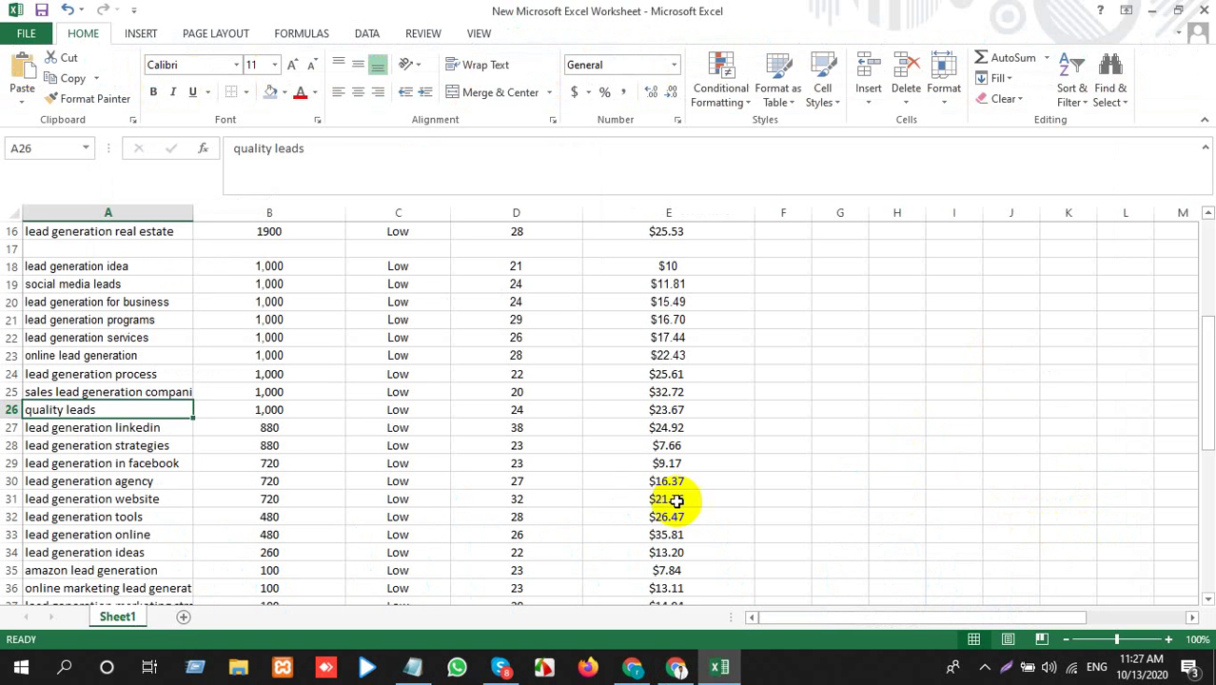
left_click(11, 427)
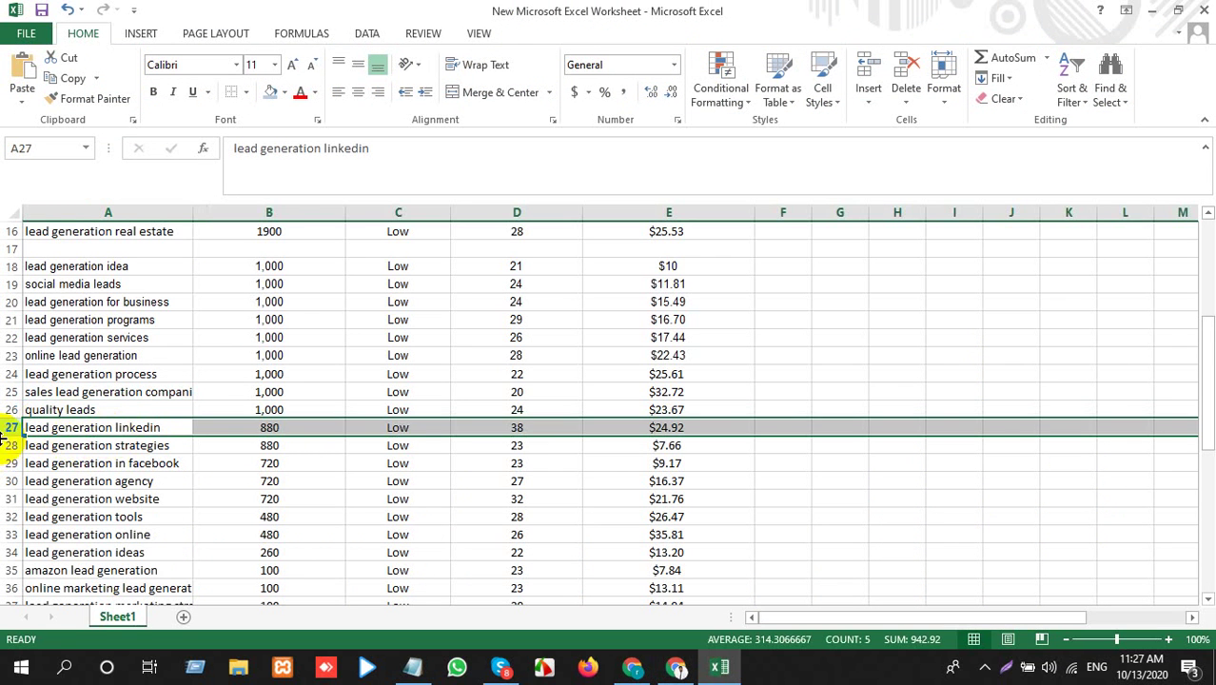
right_click(10, 427)
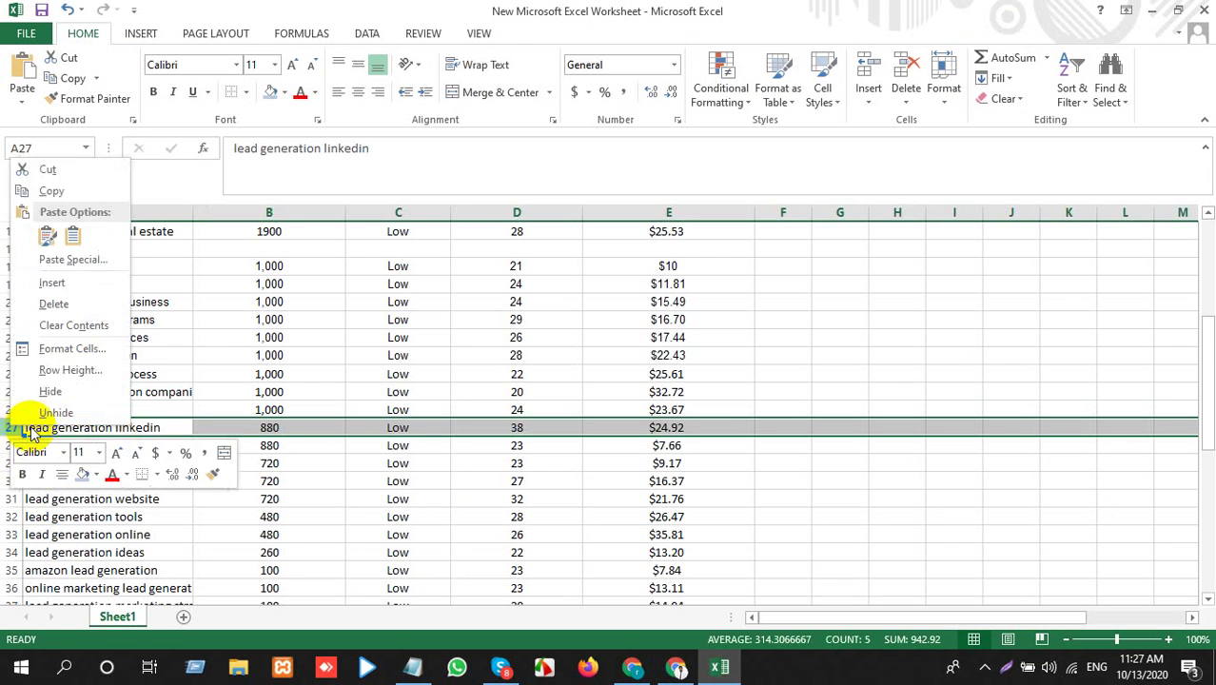
left_click(68, 285)
left_click(148, 422)
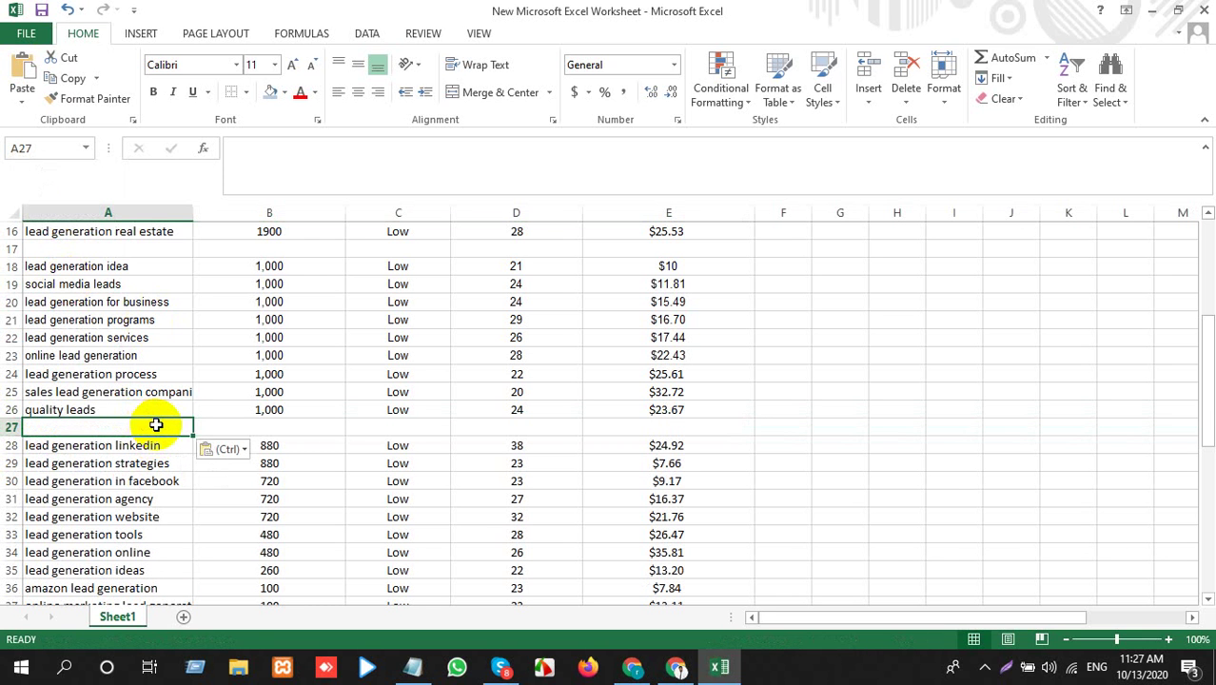
key("ctrl+v")
left_click(214, 450)
left_click(221, 493)
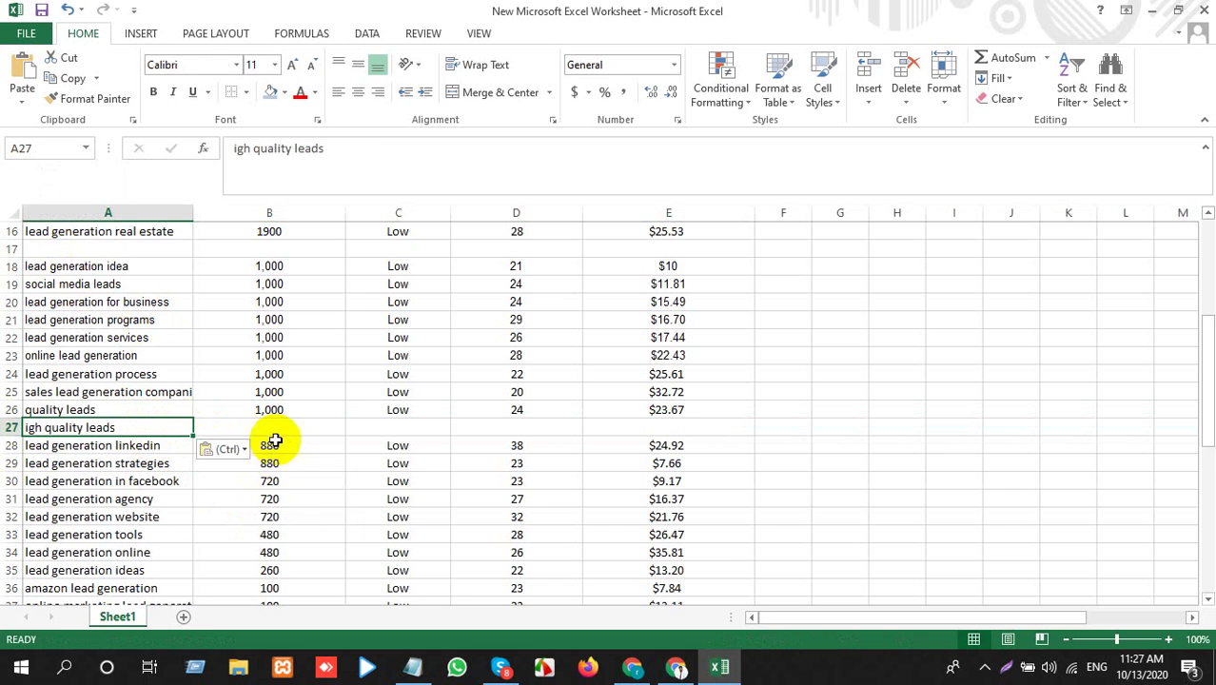
Check the Ubersuggest keyword ideas for "quality leads" and delete the inserted row 27 from the Excel sheet
left_click(278, 430)
key("alt+Tab")
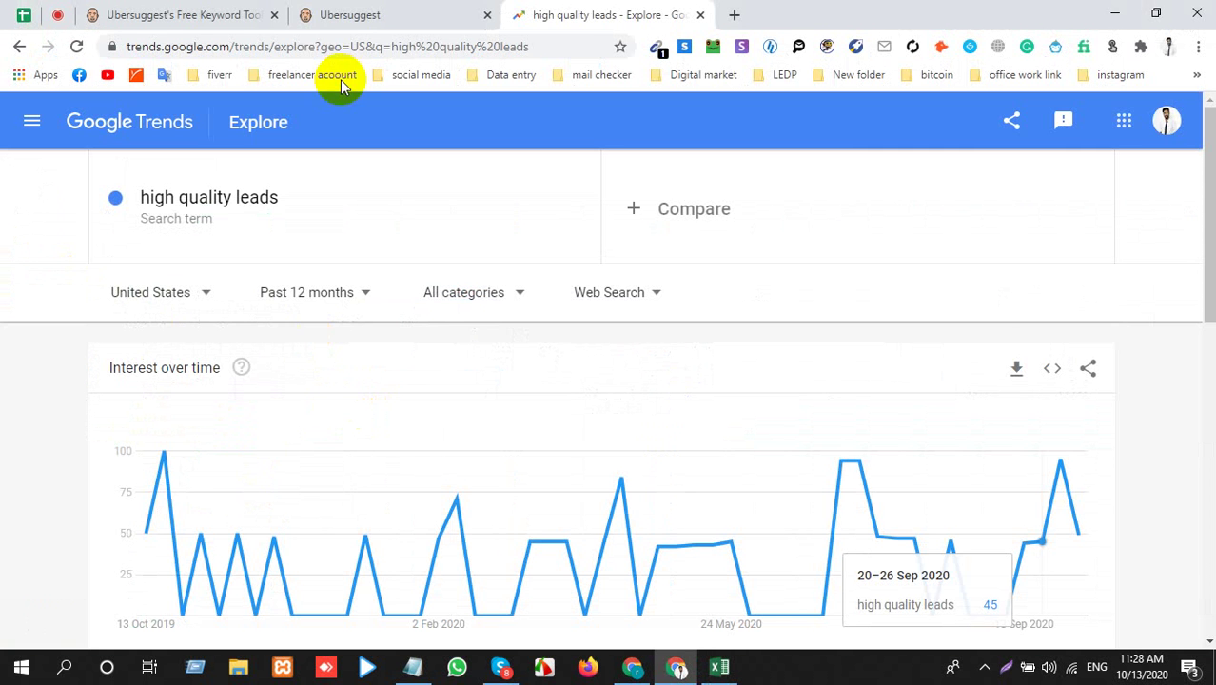
left_click(401, 12)
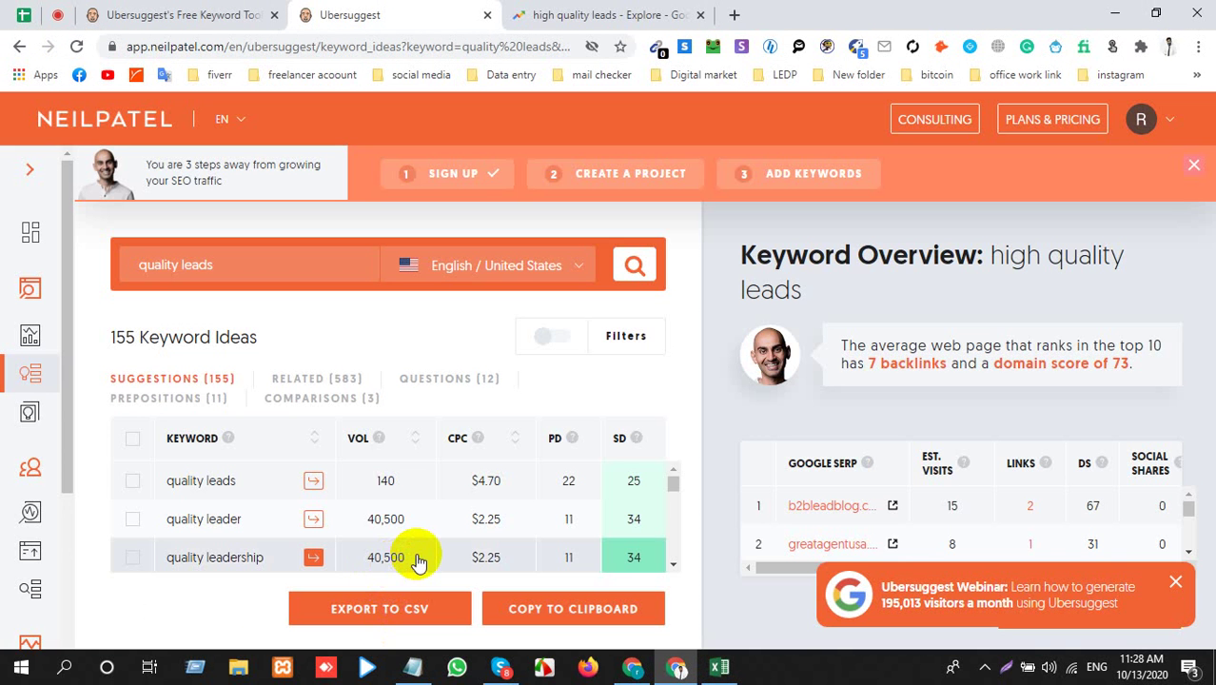
scroll(418, 560, "down", 3)
key("alt+Tab")
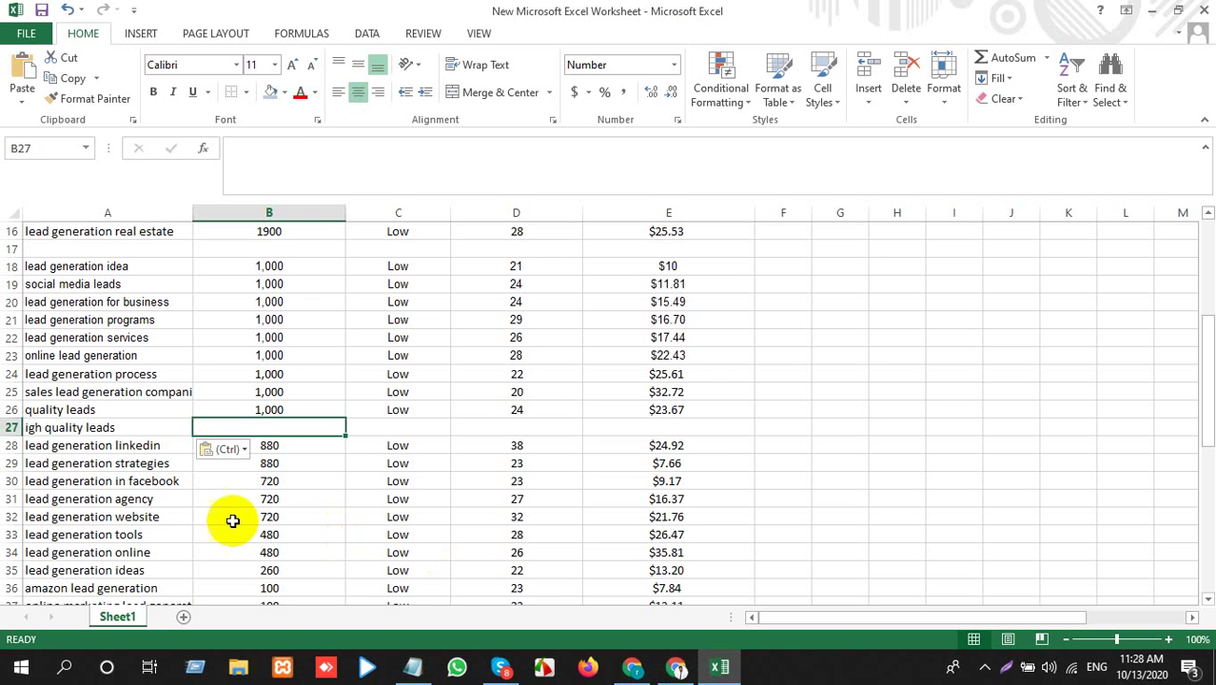
left_click(10, 428)
key("ctrl+minus")
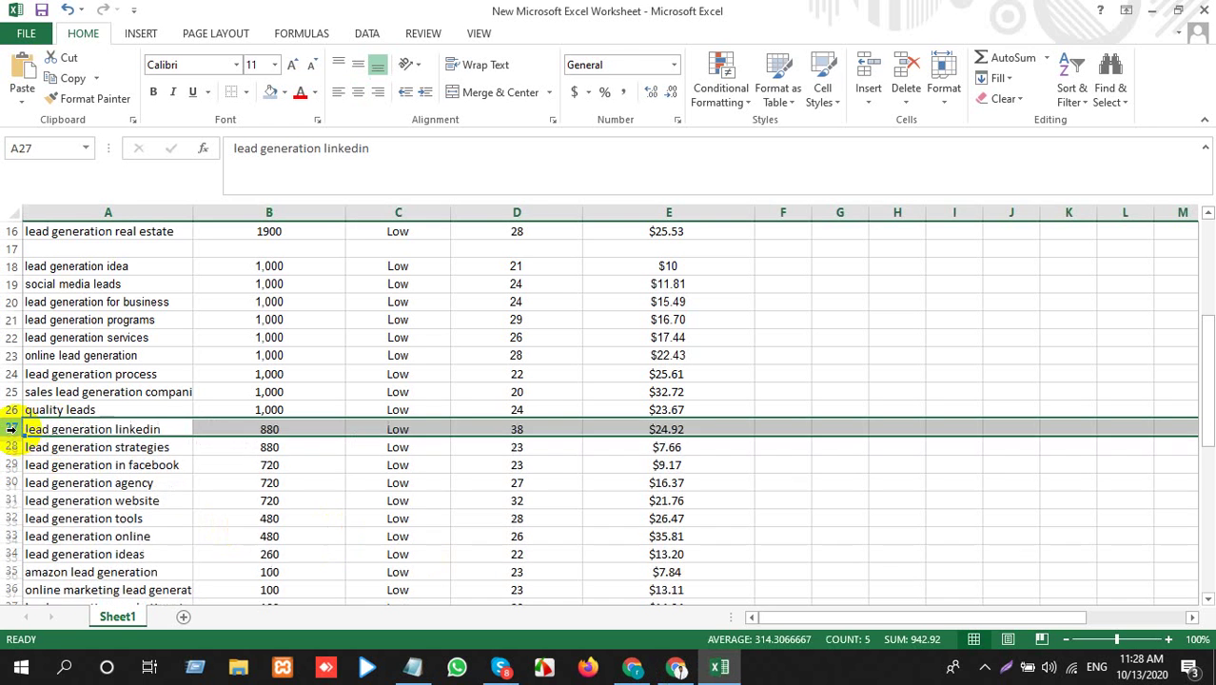
Copy "lead generation linkedin" from cell A27 and explore it as the search term in Google Trends
left_click(166, 425)
key("ctrl+c")
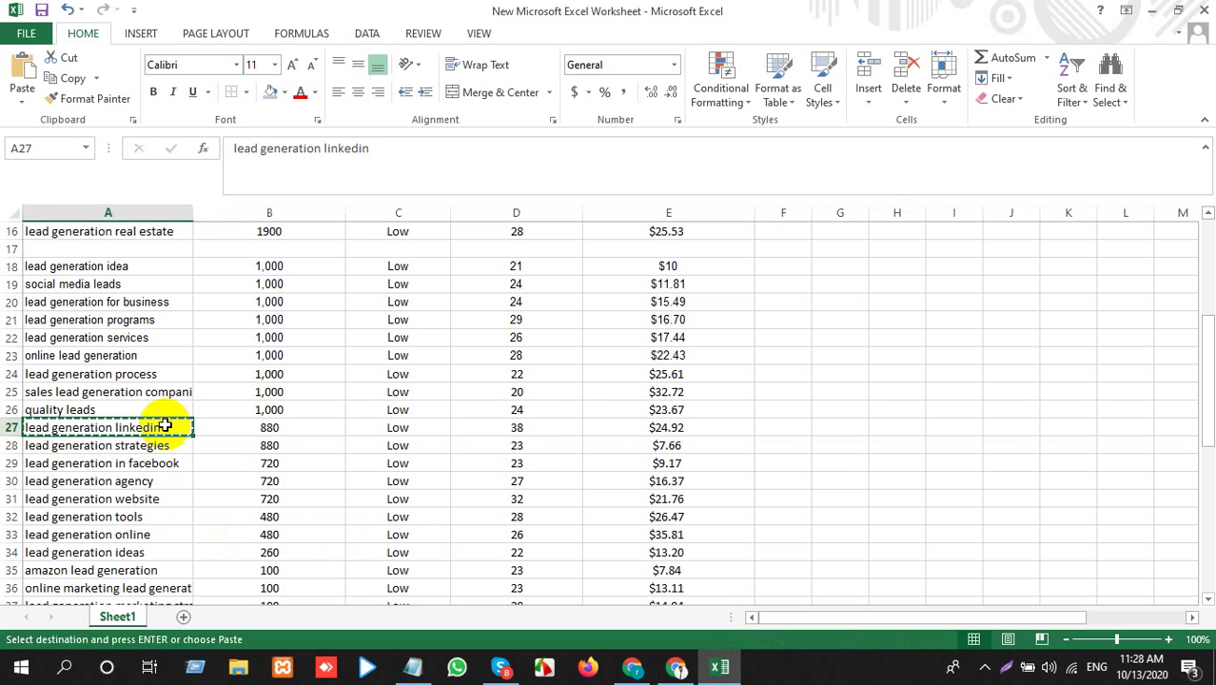
key("alt+Tab")
left_click(665, 15)
left_click(149, 204)
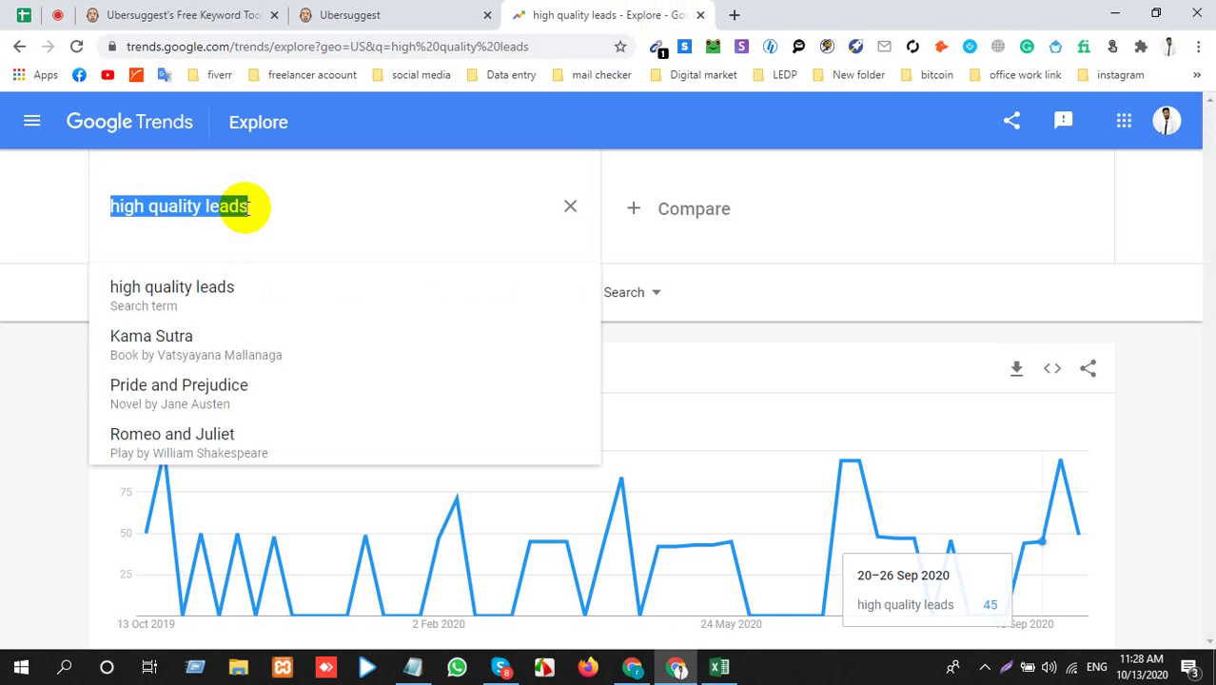
key("ctrl+v")
key("Return")
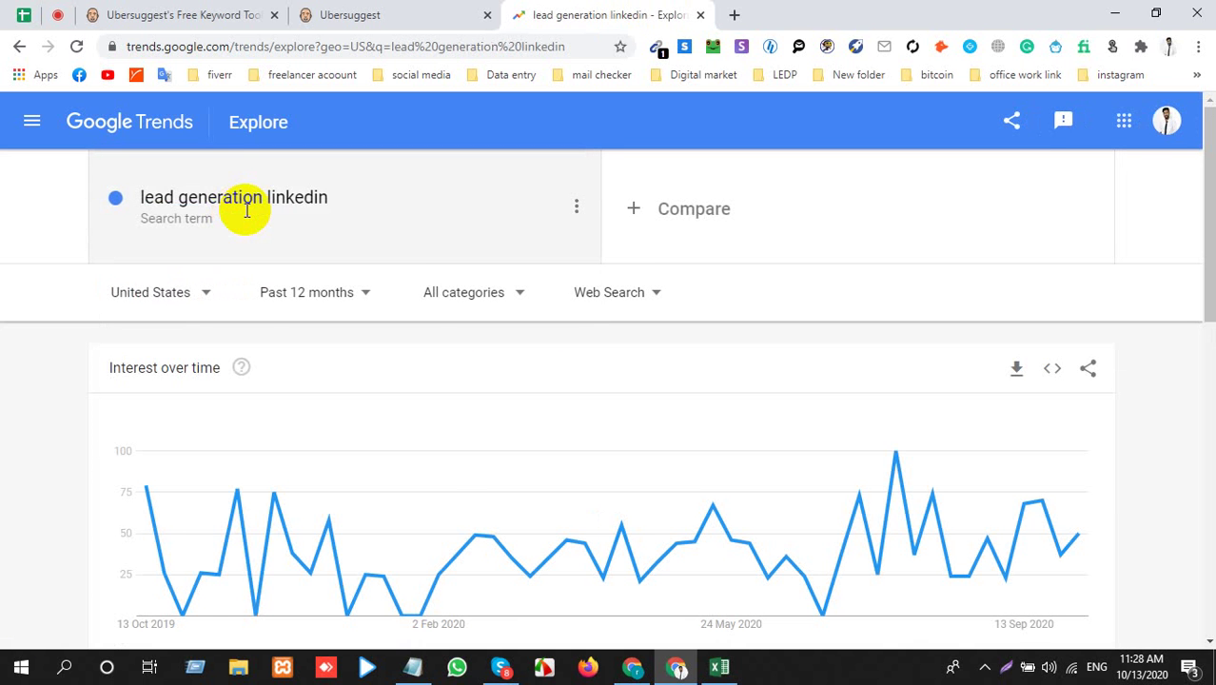
In Google Ads Keyword Planner, replace "online lead generation" with "lead generation linkedin" and get its keyword results
left_click(632, 665)
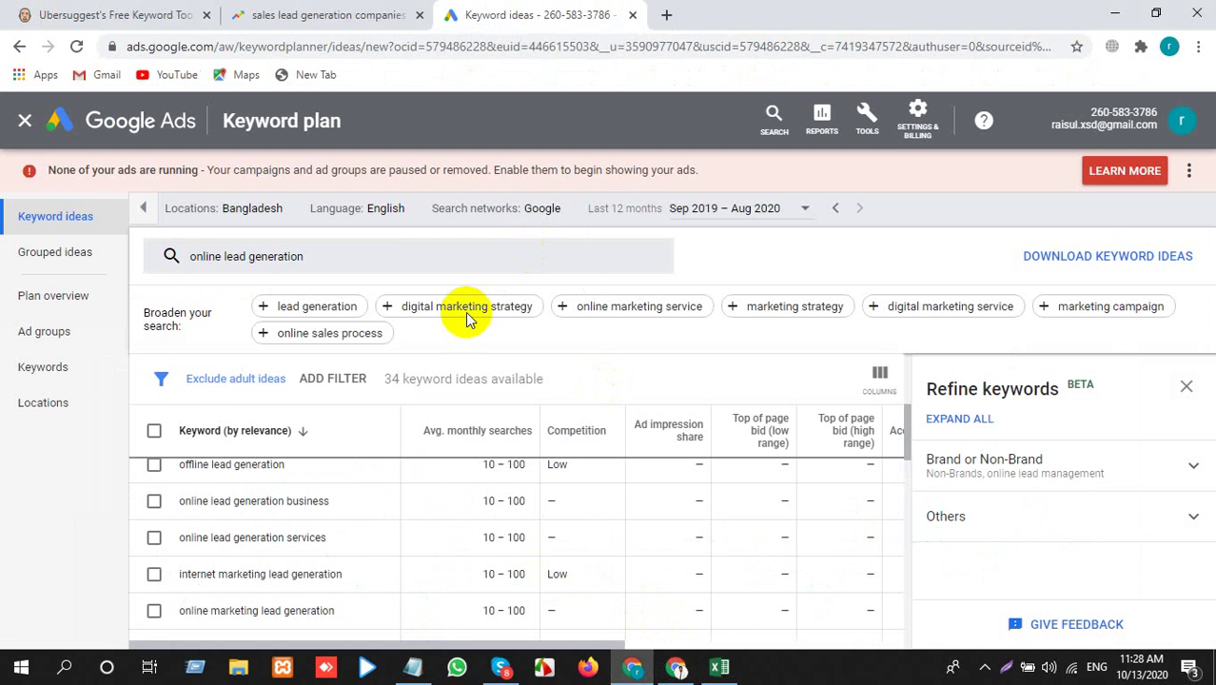
left_click(309, 262)
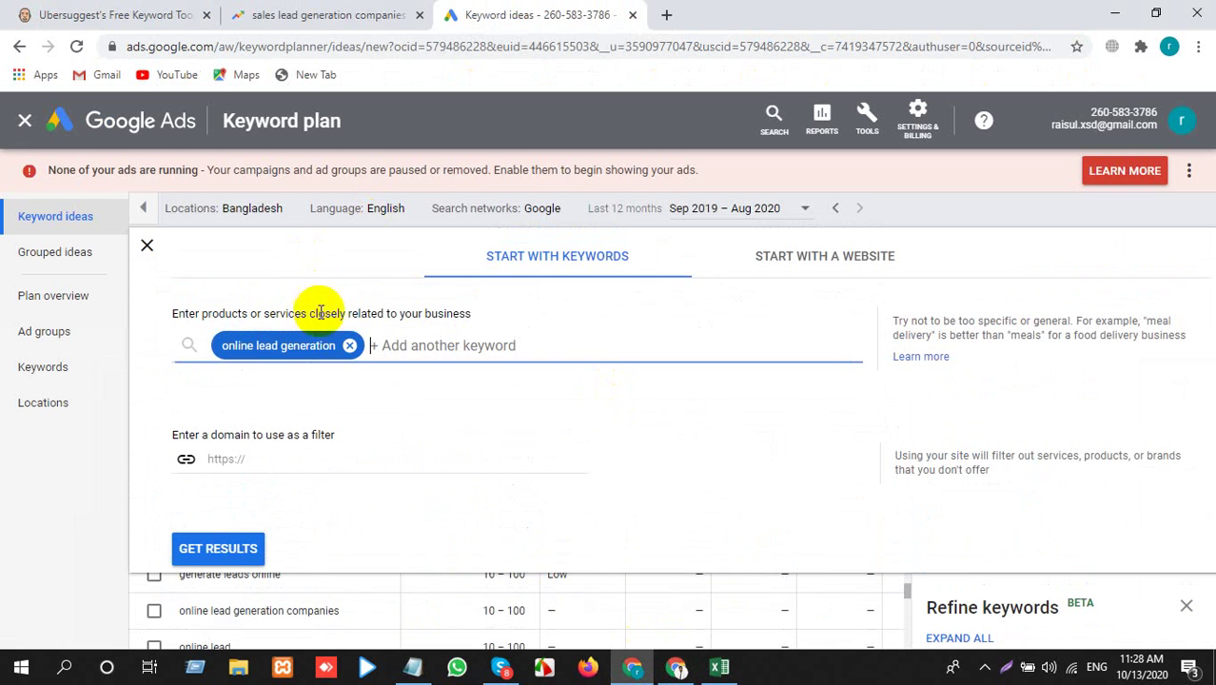
left_click(349, 346)
key("ctrl+v")
key("Return")
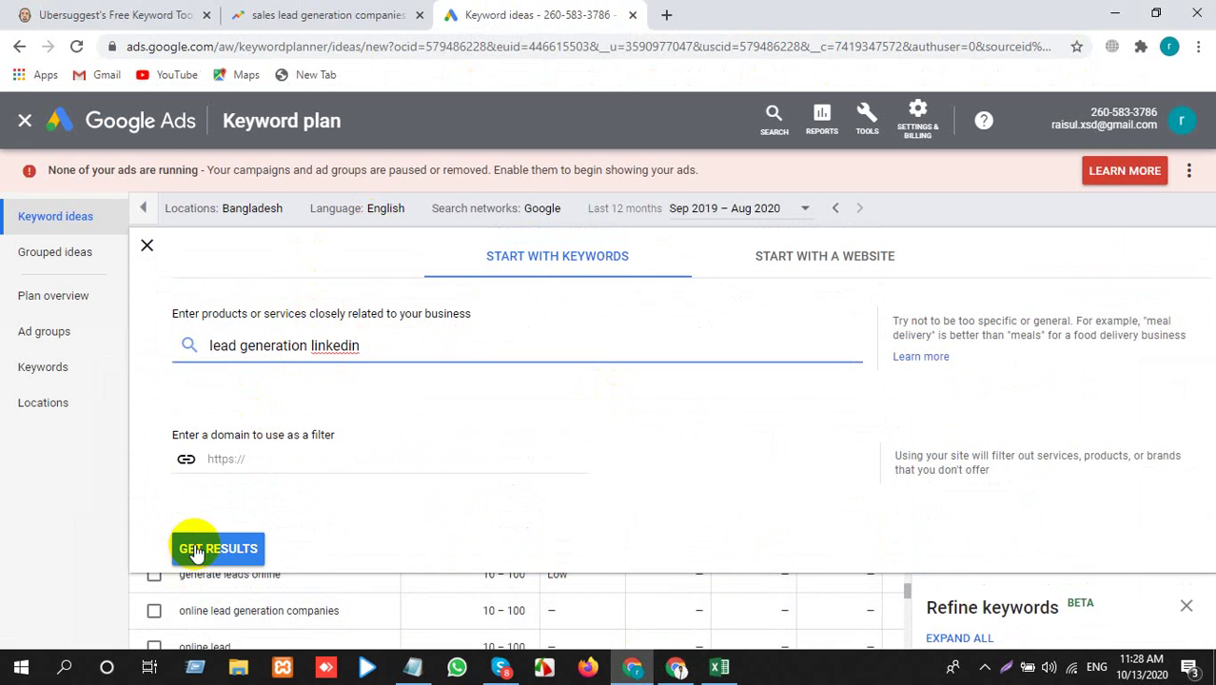
left_click(197, 549)
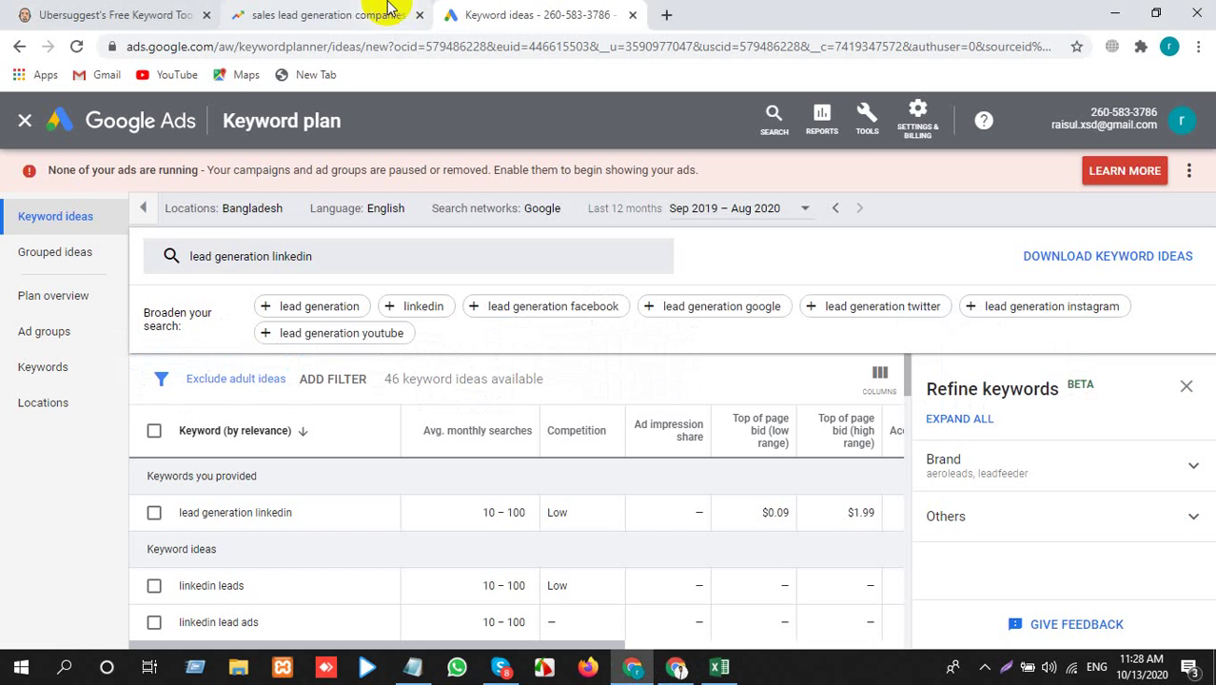
Copy "lead generation strategies" from cell A28 and explore it in Google Trends in place of "sales lead generation companies"
left_click(389, 9)
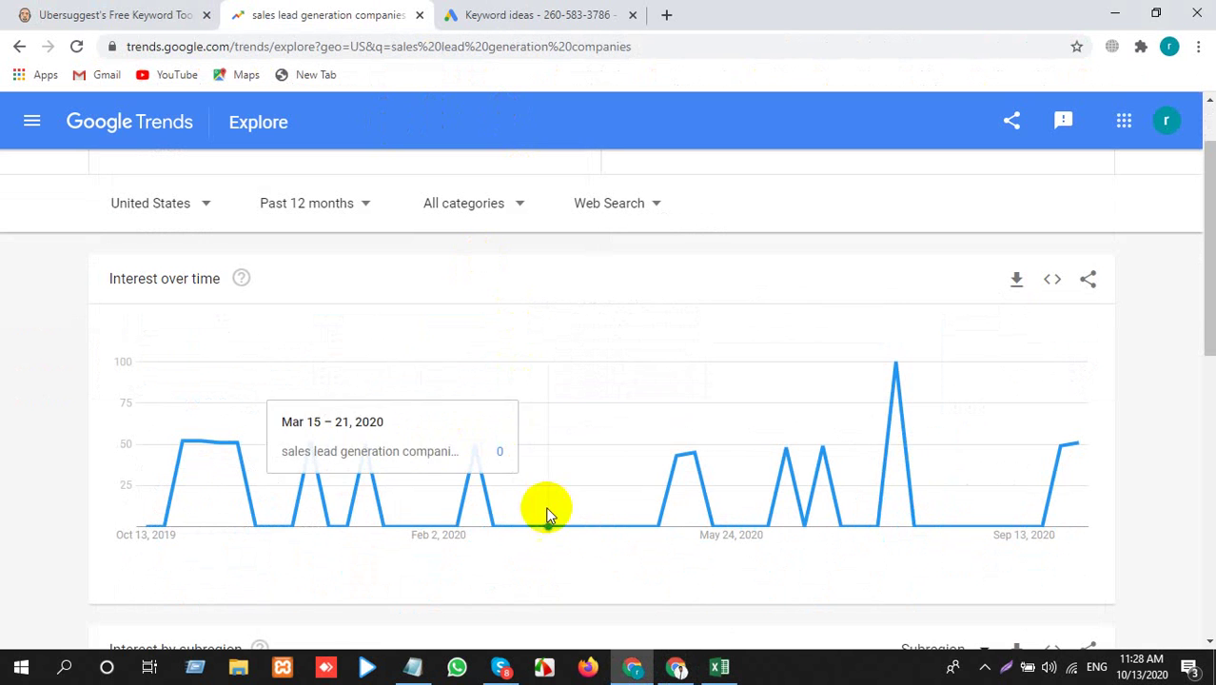
left_click(730, 666)
left_click(142, 447)
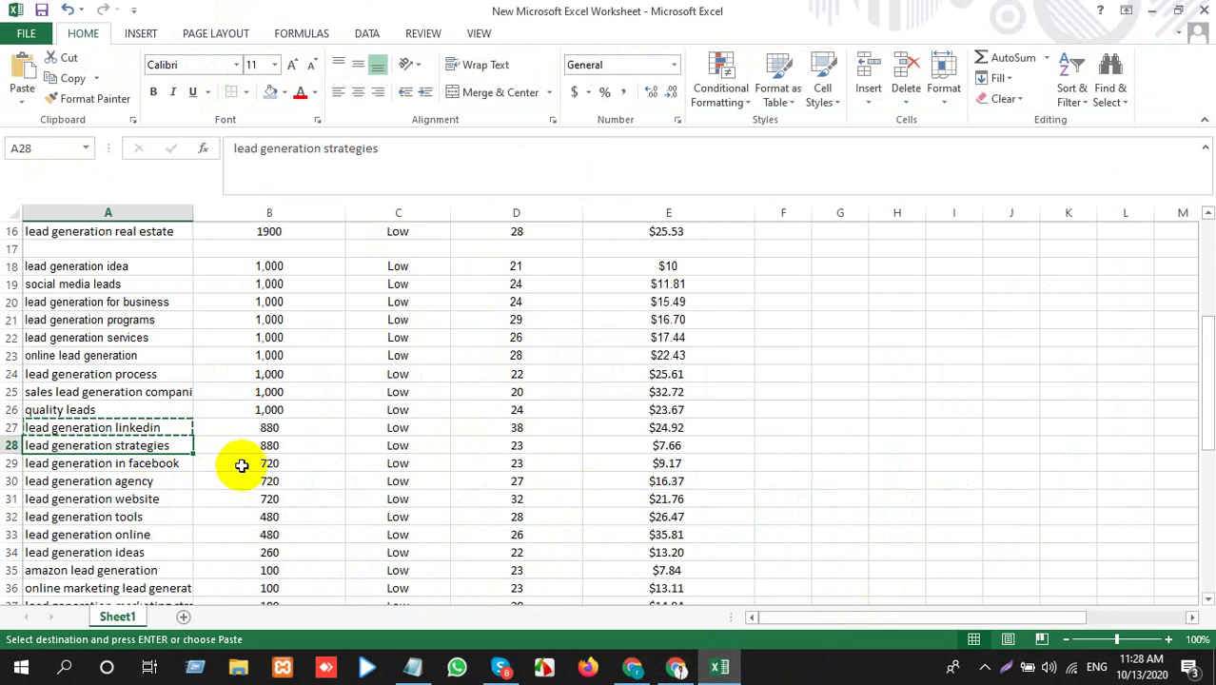
key("ctrl+c")
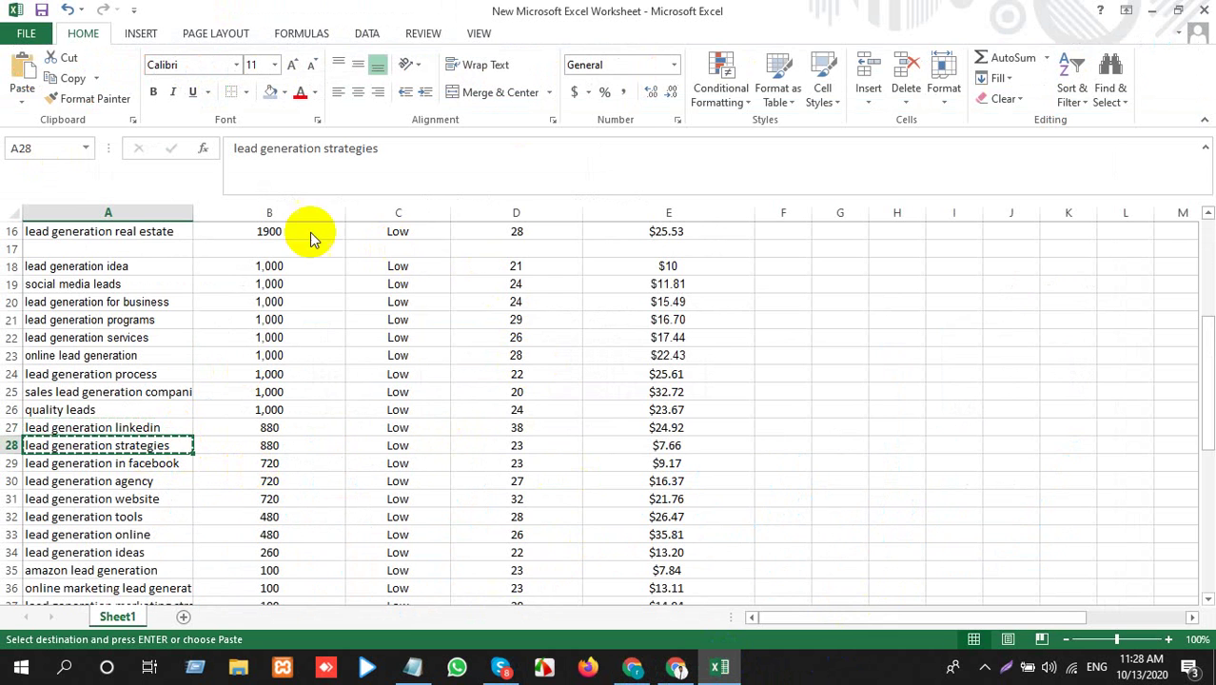
key("alt+Tab")
scroll(337, 258, "up", 1)
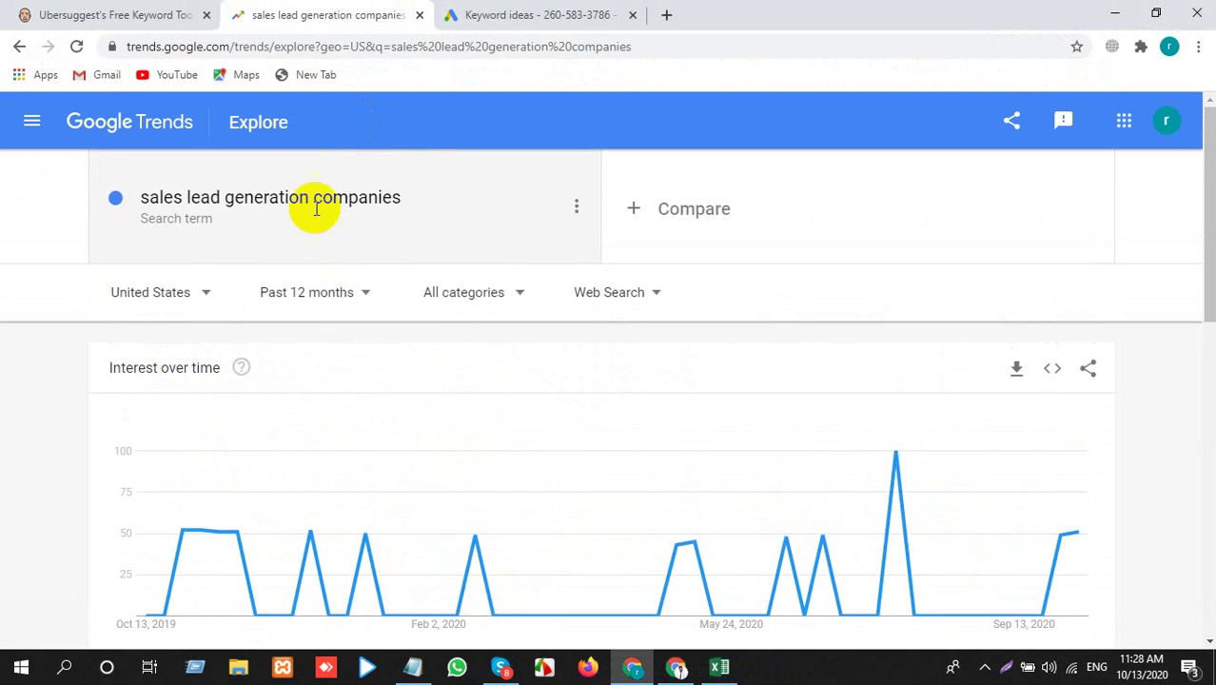
left_click(320, 206)
key("ctrl+v")
key("Return")
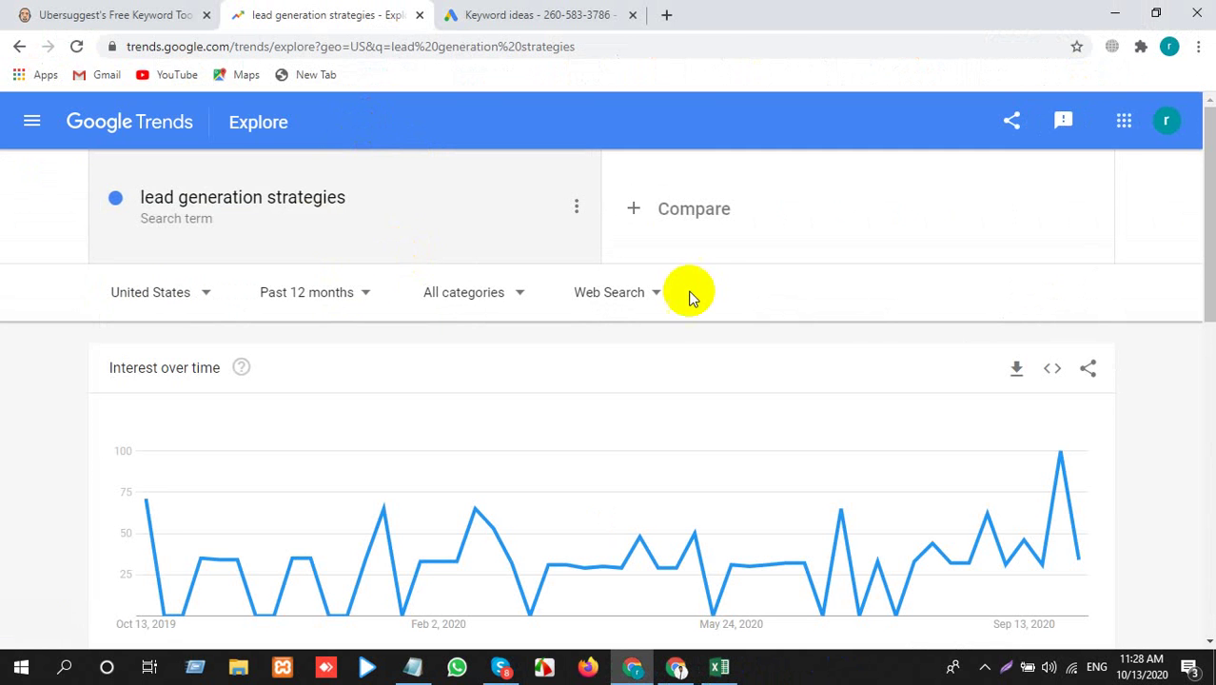
Get Keyword Planner results for "lead generation strategies" instead of "lead generation linkedin" and review the keyword ideas
left_click(585, 8)
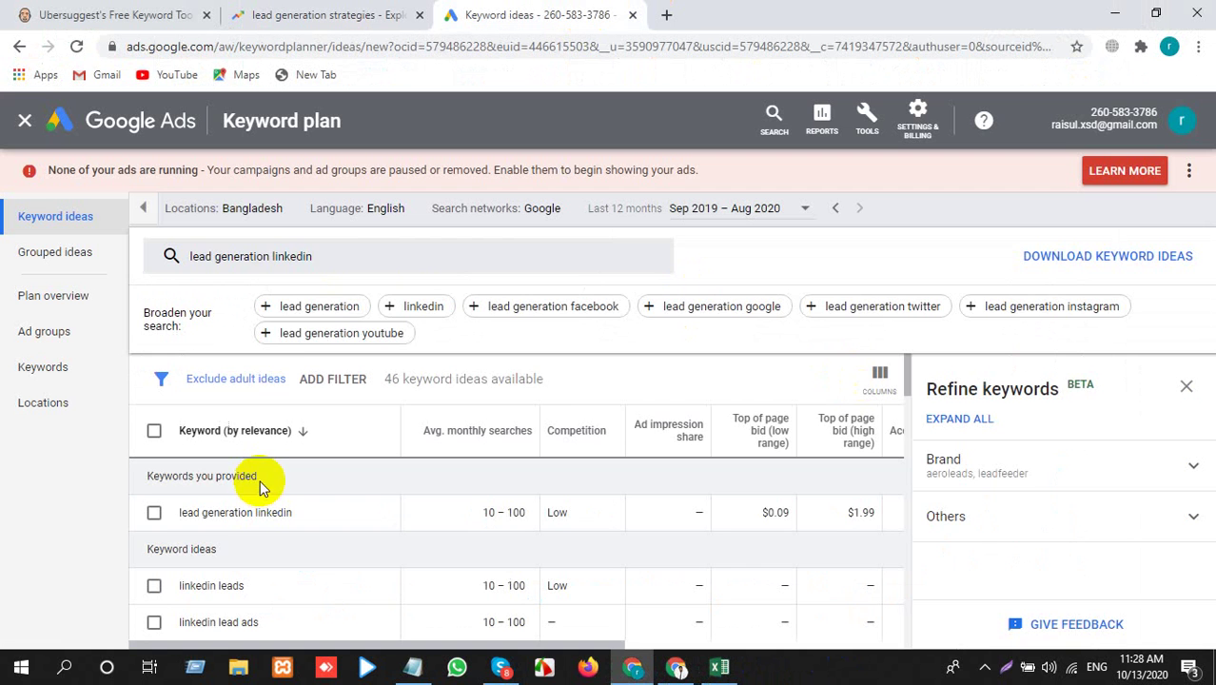
left_click(327, 247)
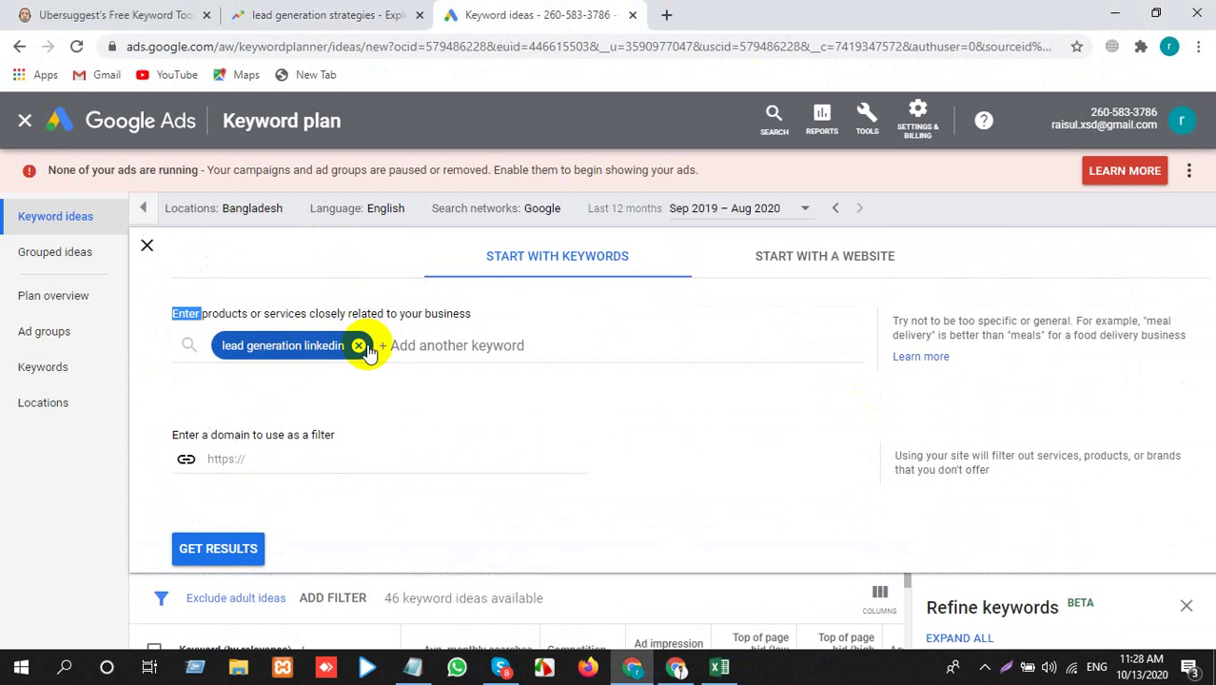
left_click(361, 345)
key("ctrl+v")
left_click(218, 549)
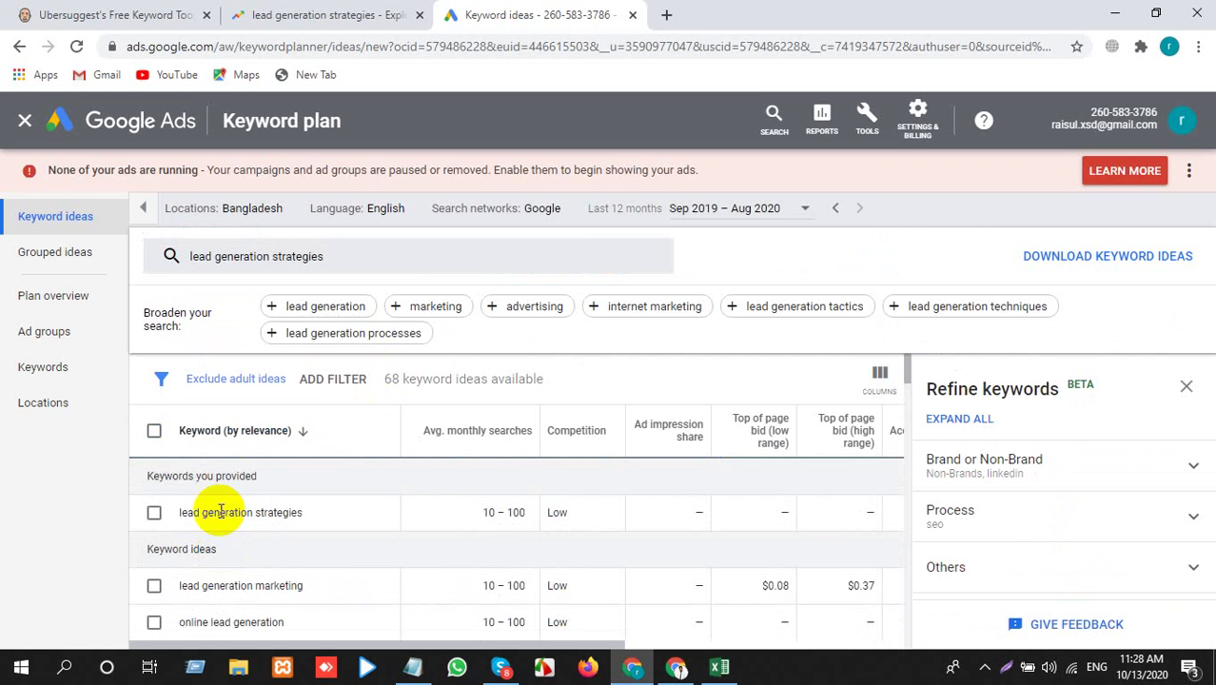
scroll(389, 548, "down", 10)
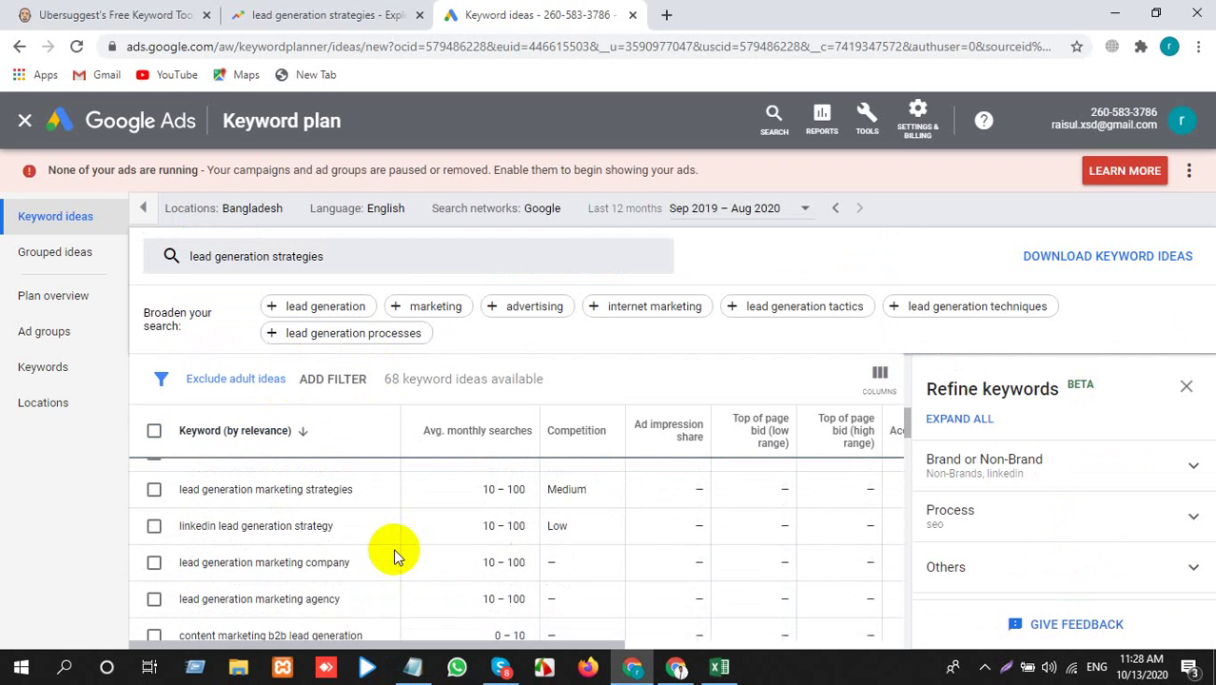
scroll(393, 551, "up", 1)
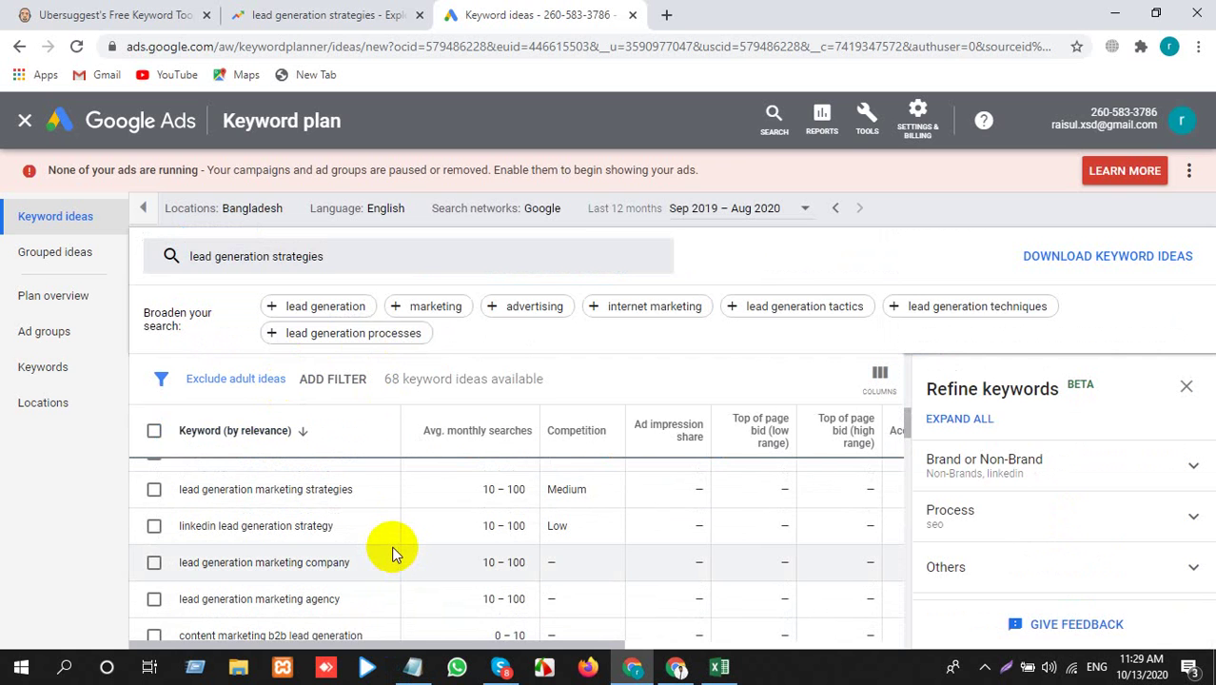
Copy "lead generation in facebook" from cell A29 in Excel and explore it in Google Trends in place of "lead generation strategies"
key("alt+Tab")
left_click(171, 466)
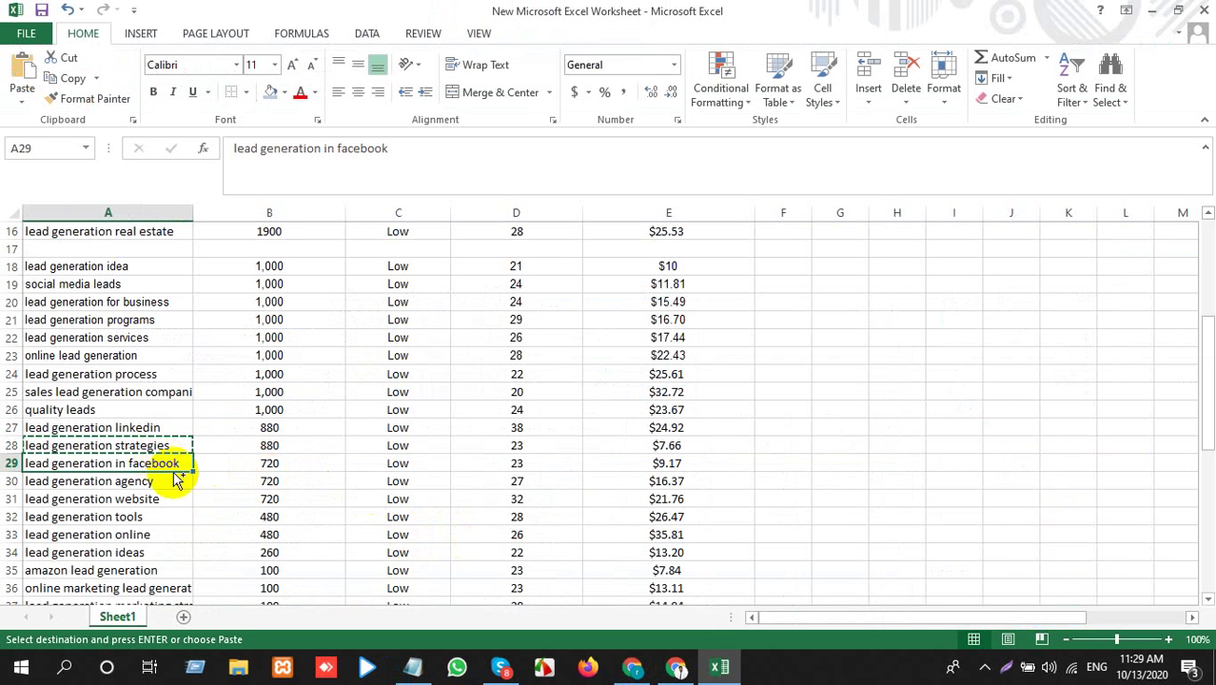
key("alt+Tab")
left_click(333, 14)
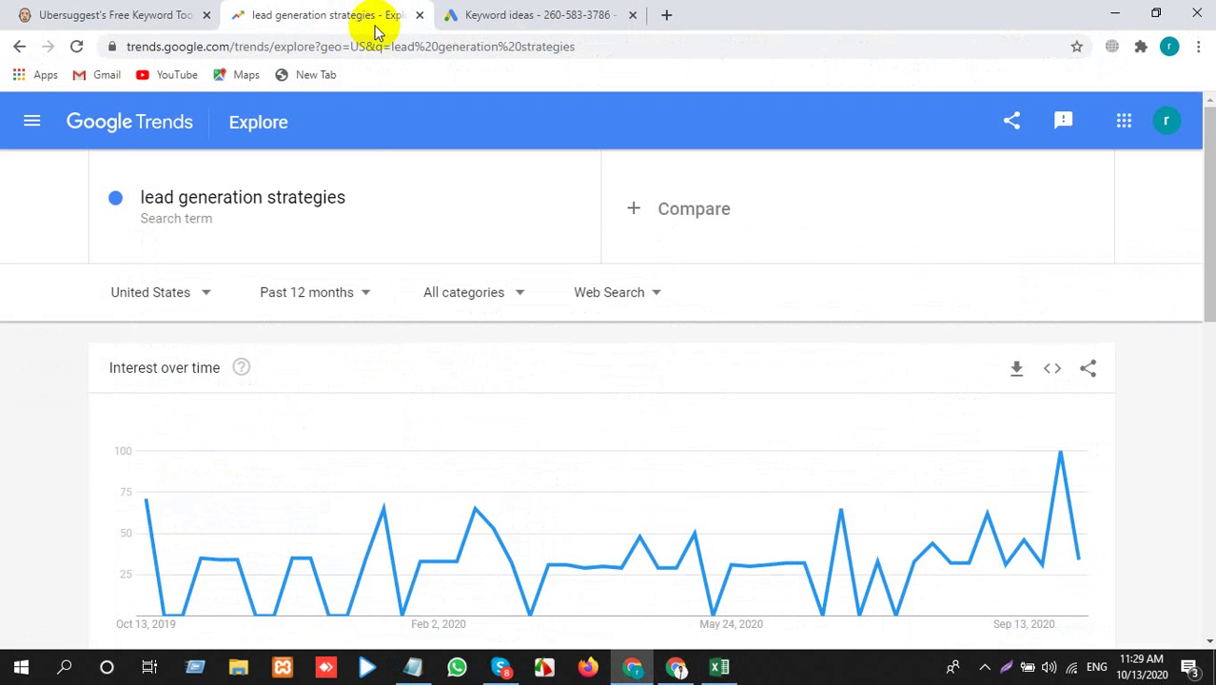
left_click(360, 183)
key("ctrl+v")
key("Return")
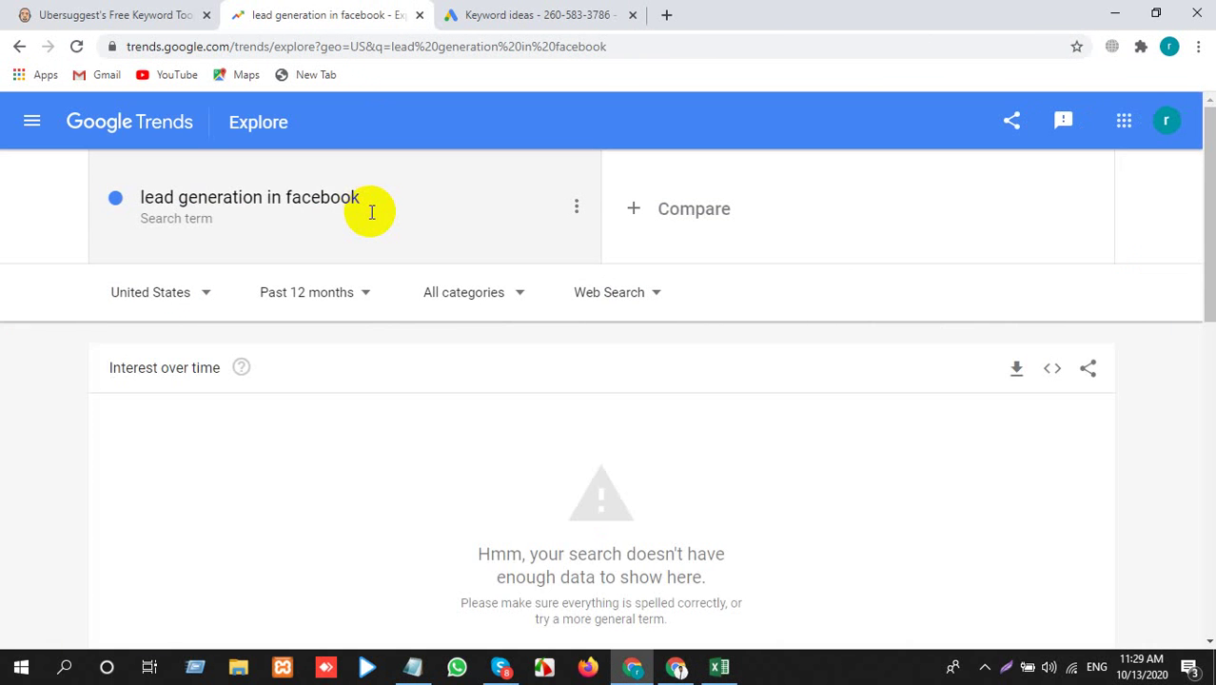
scroll(392, 244, "down", 1)
Delete the "lead generation in facebook" row from the Excel keyword list
key("alt+Tab")
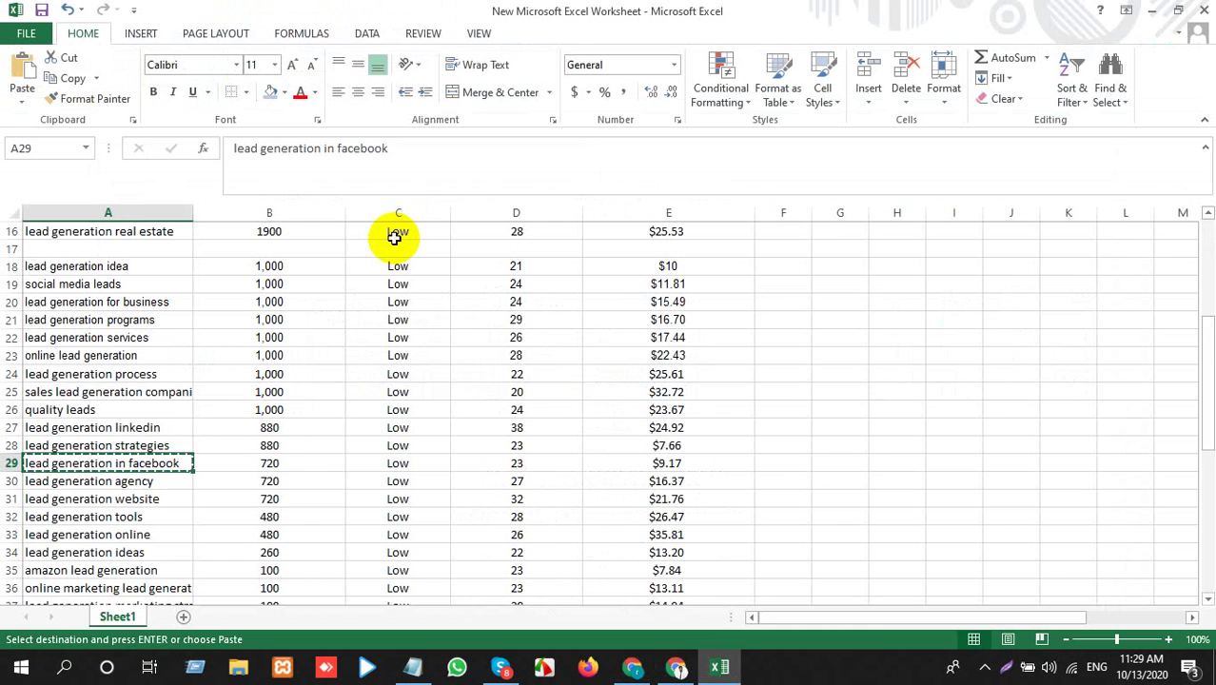
key("alt+Tab")
key("alt+Tab")
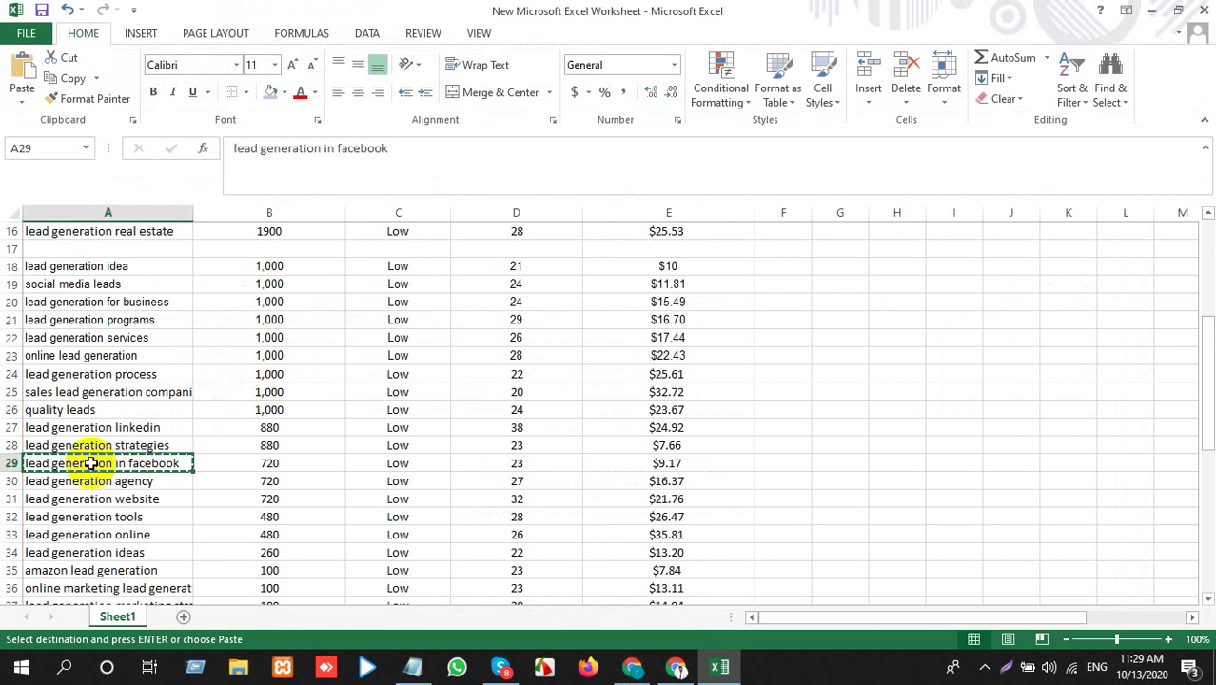
left_click(11, 463)
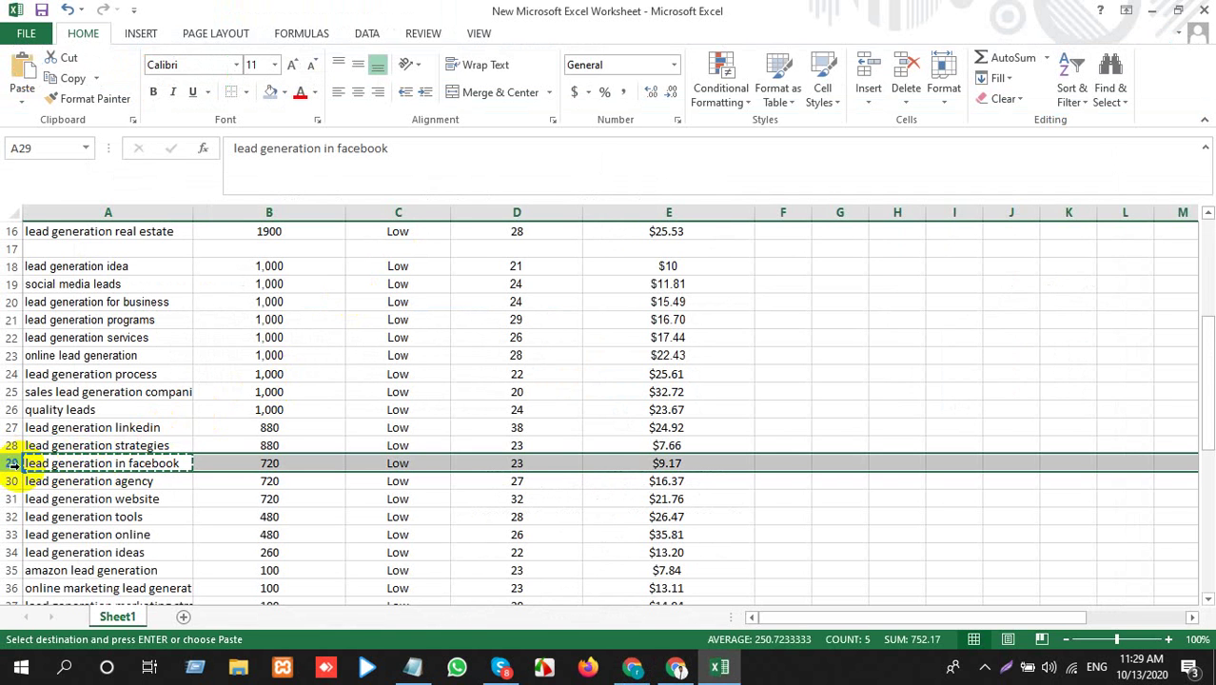
key("ctrl+minus")
Copy "lead generation agency" from cell A29 and explore it as the search term in Google Trends
left_click(183, 463)
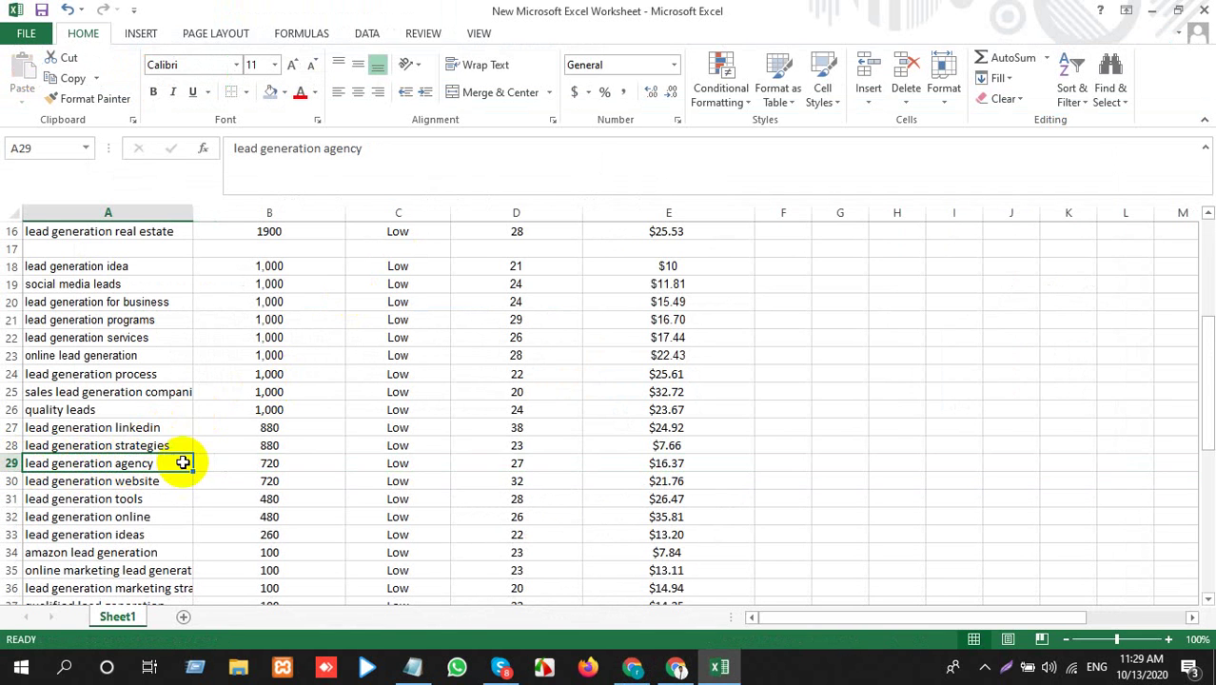
key("ctrl+c")
key("alt+Tab")
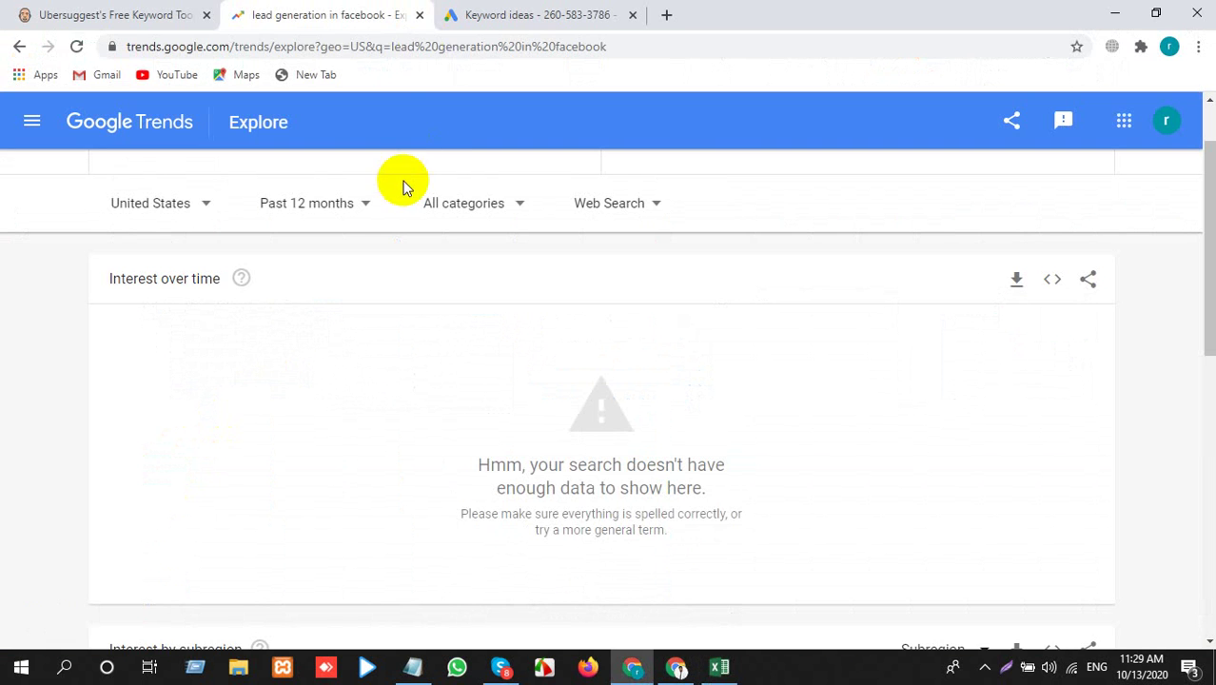
scroll(266, 314, "up", 2)
left_click(274, 168)
key("ctrl+v")
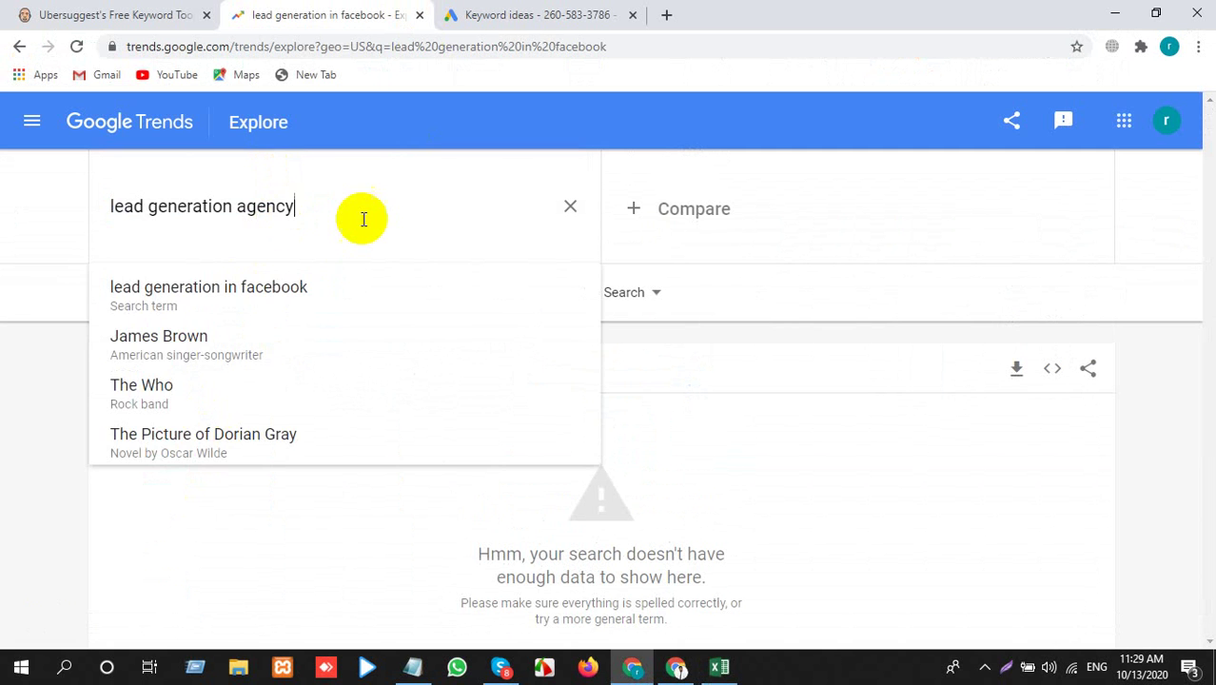
key("Return")
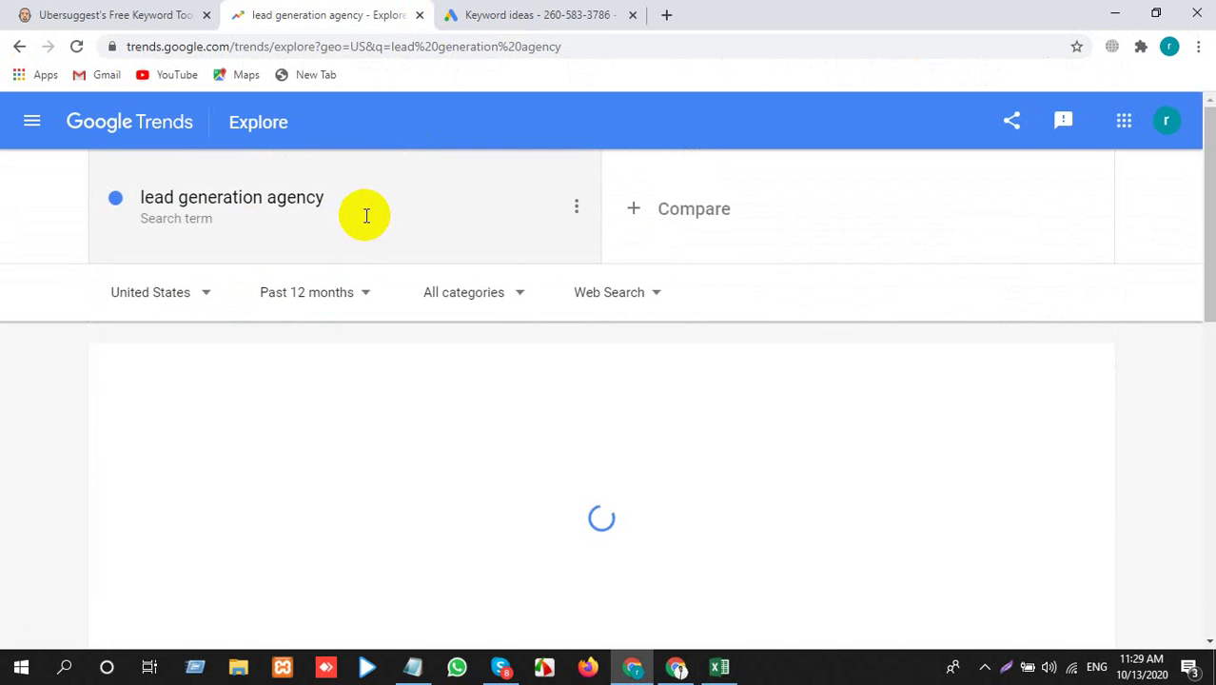
In Ubersuggest, search keyword ideas for "lead generation agency" instead of "quality leads" and dismiss the project promotion
key("alt+Tab")
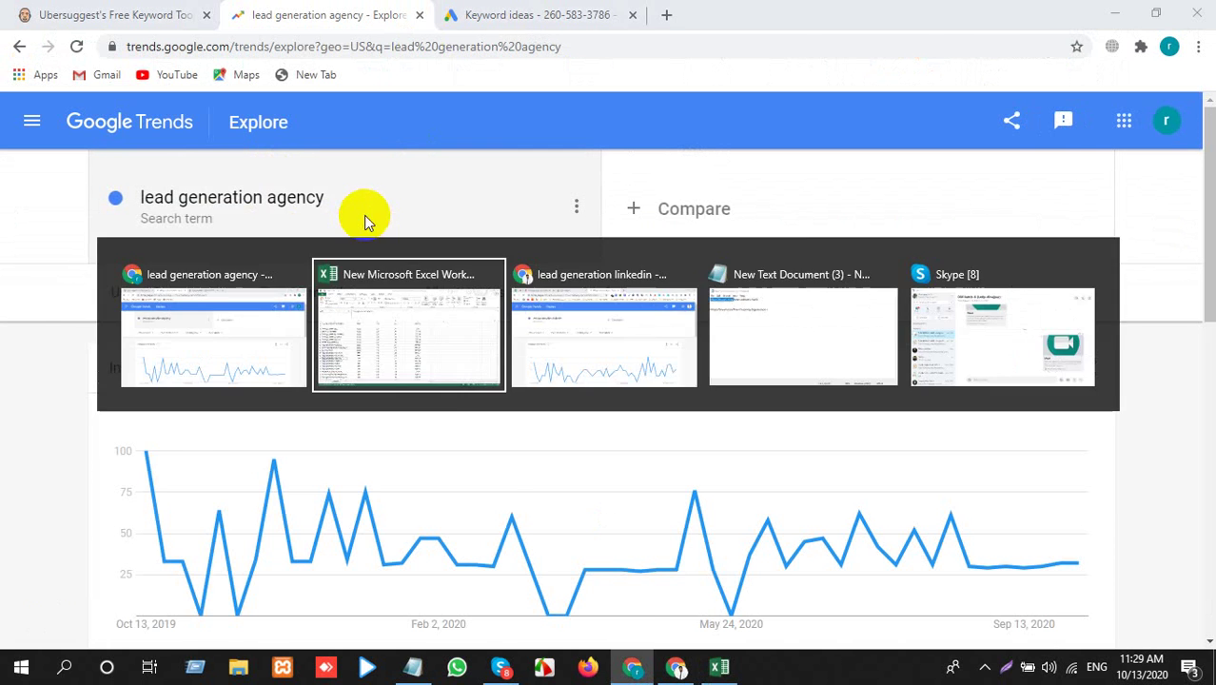
key("alt+Tab")
key("alt+Tab")
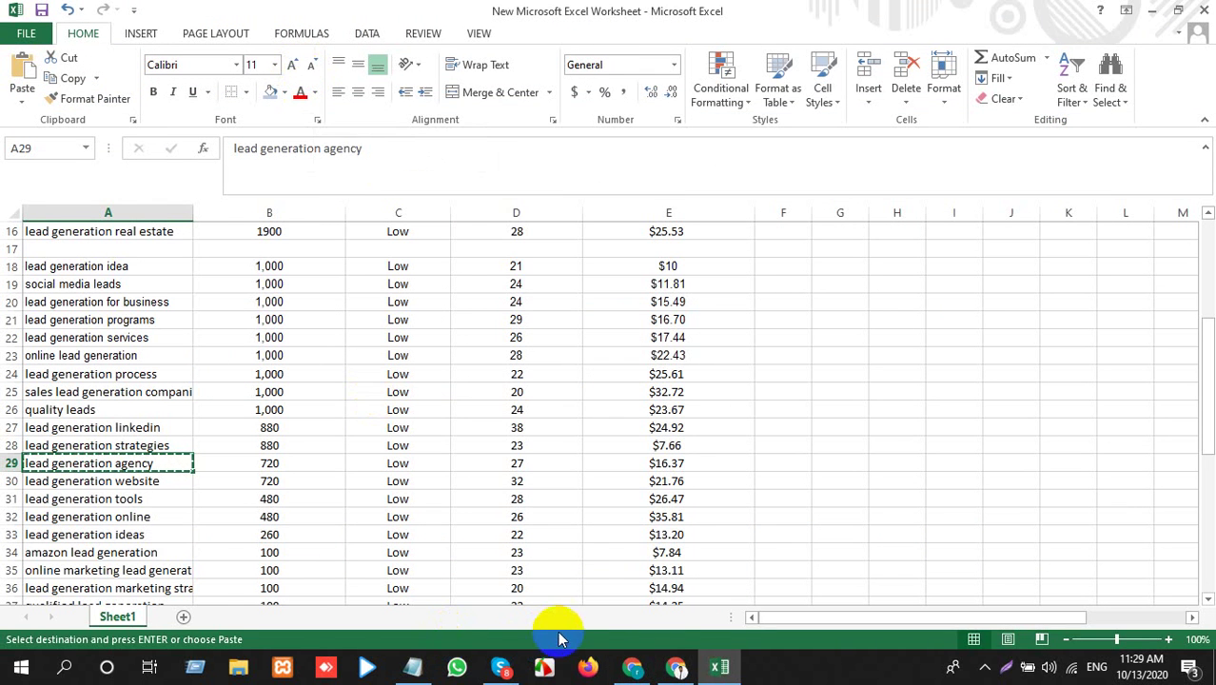
left_click(677, 669)
left_click(349, 13)
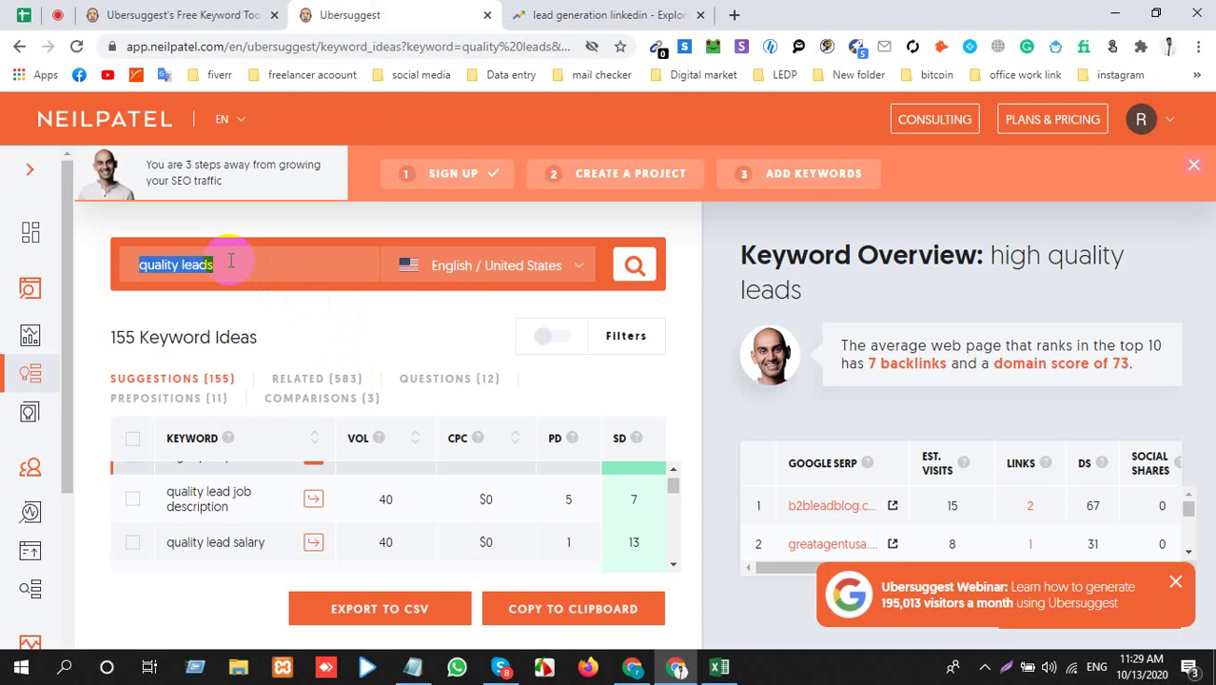
key("ctrl+v")
key("Return")
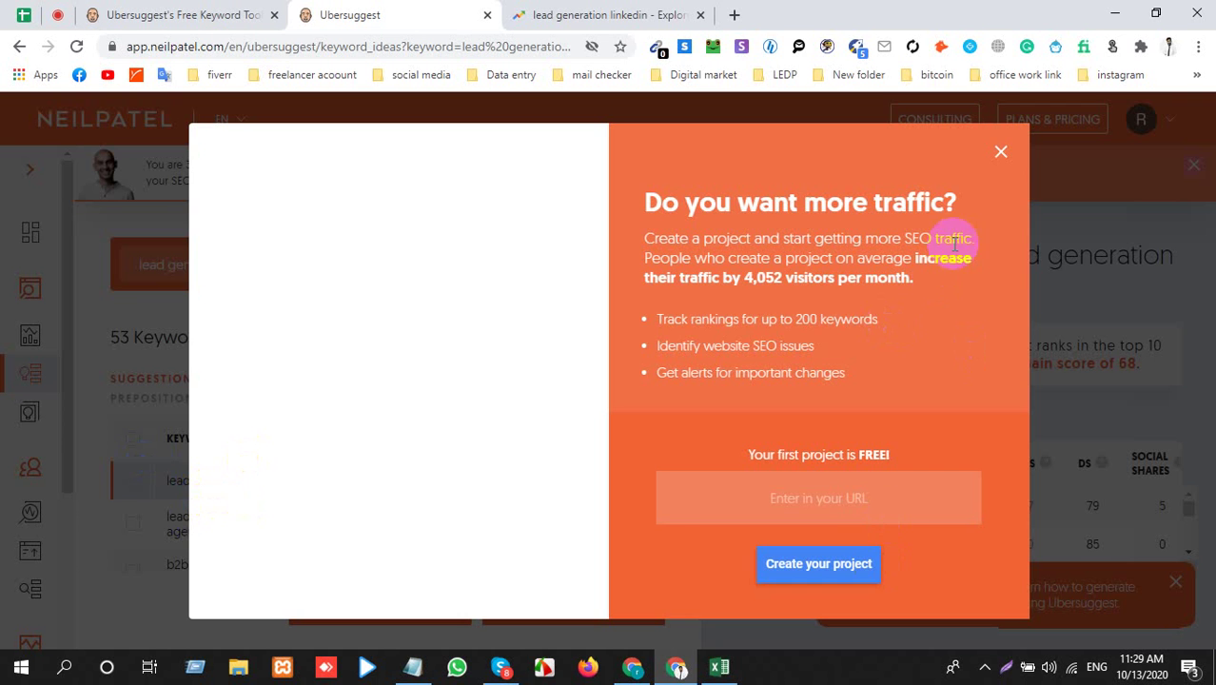
left_click(1001, 155)
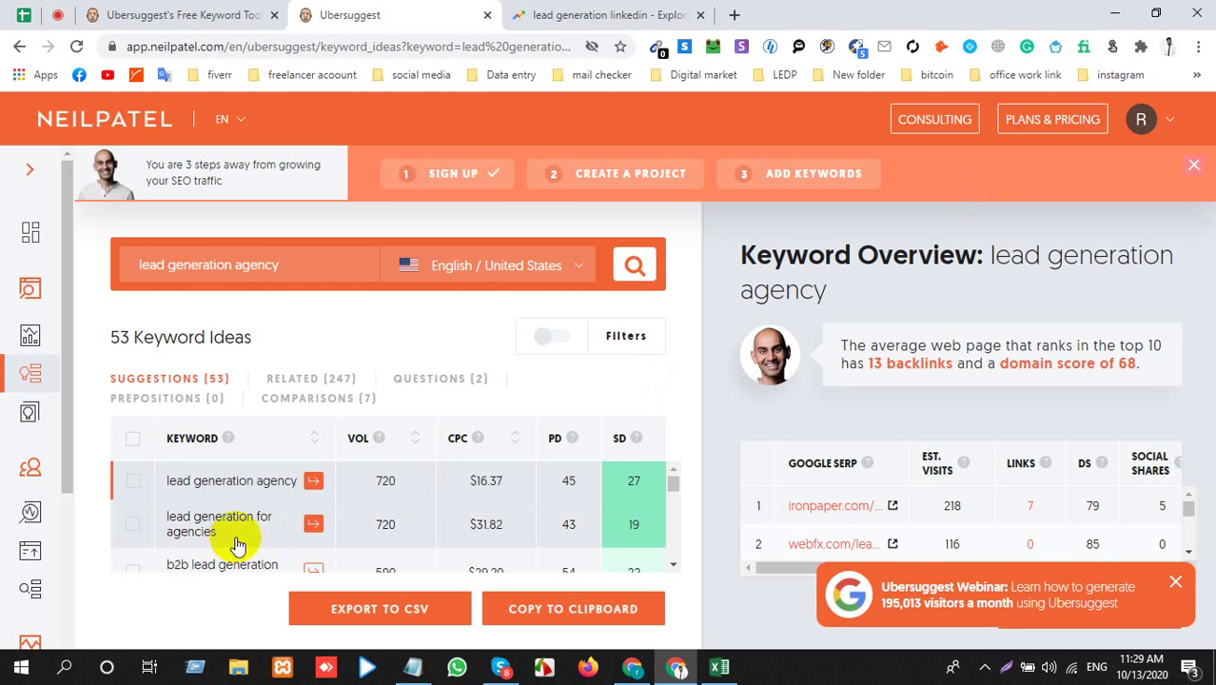
Insert a row above "lead generation website" in Excel and paste "lead generation for agencies" from Ubersuggest into A30, matching the sheet's formatting
triple_click(166, 522)
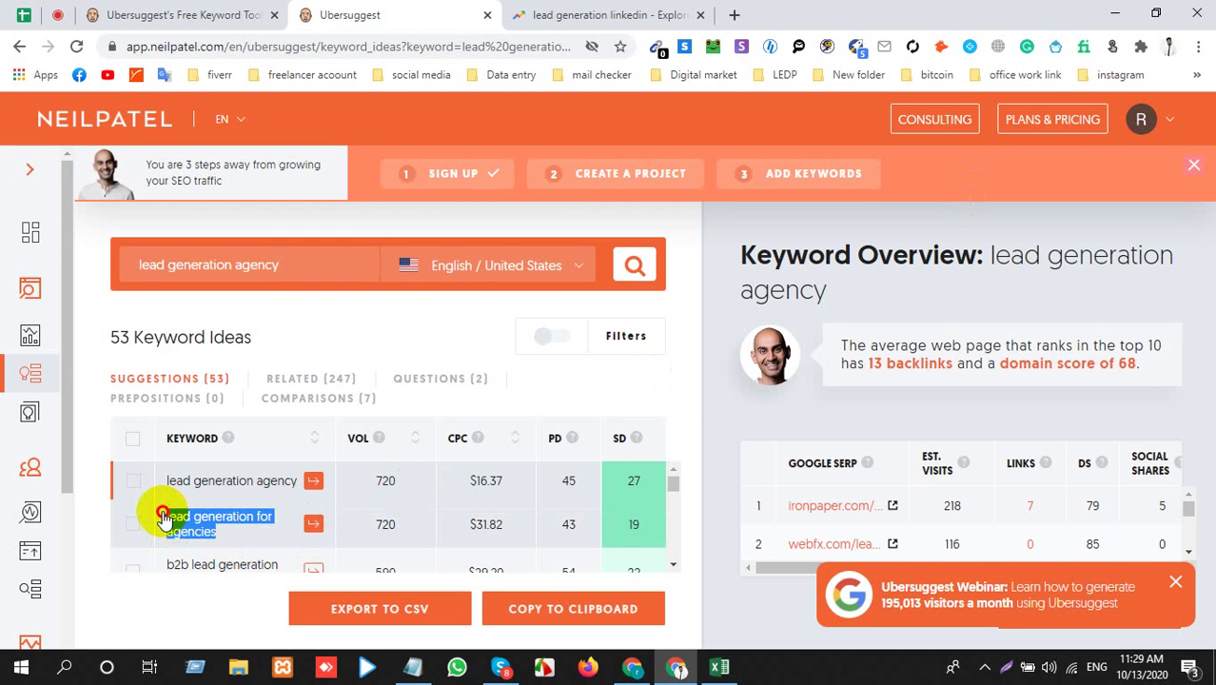
key("alt+Tab")
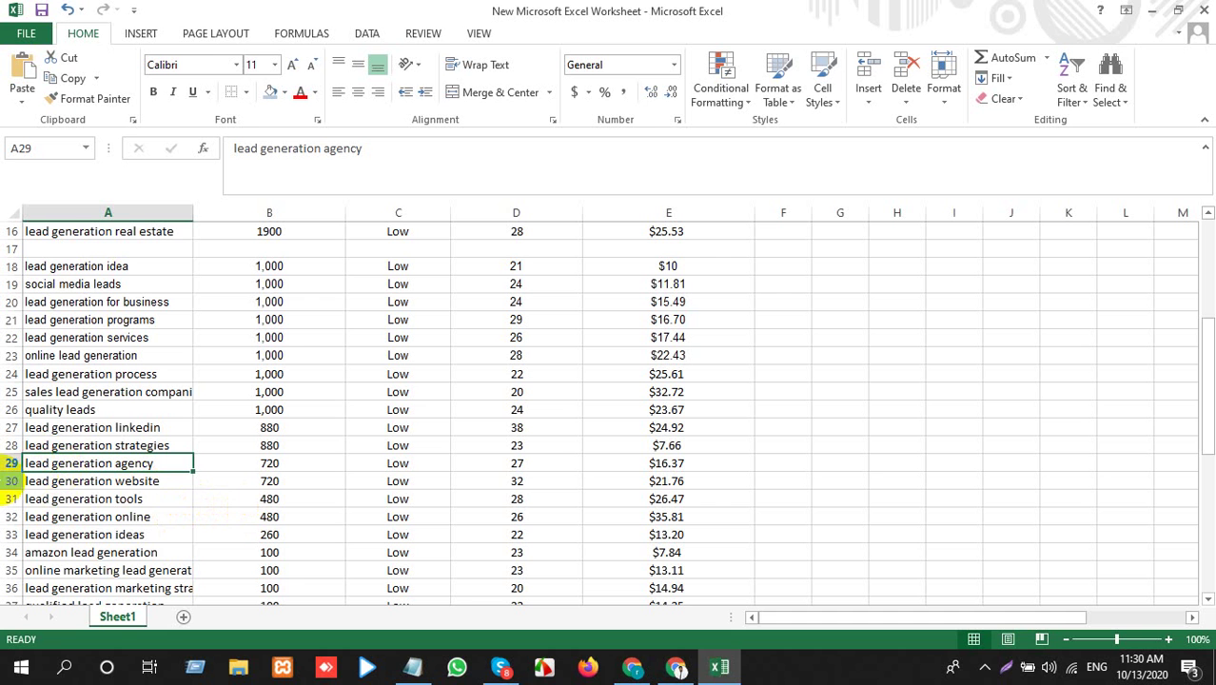
left_click(12, 480)
right_click(12, 481)
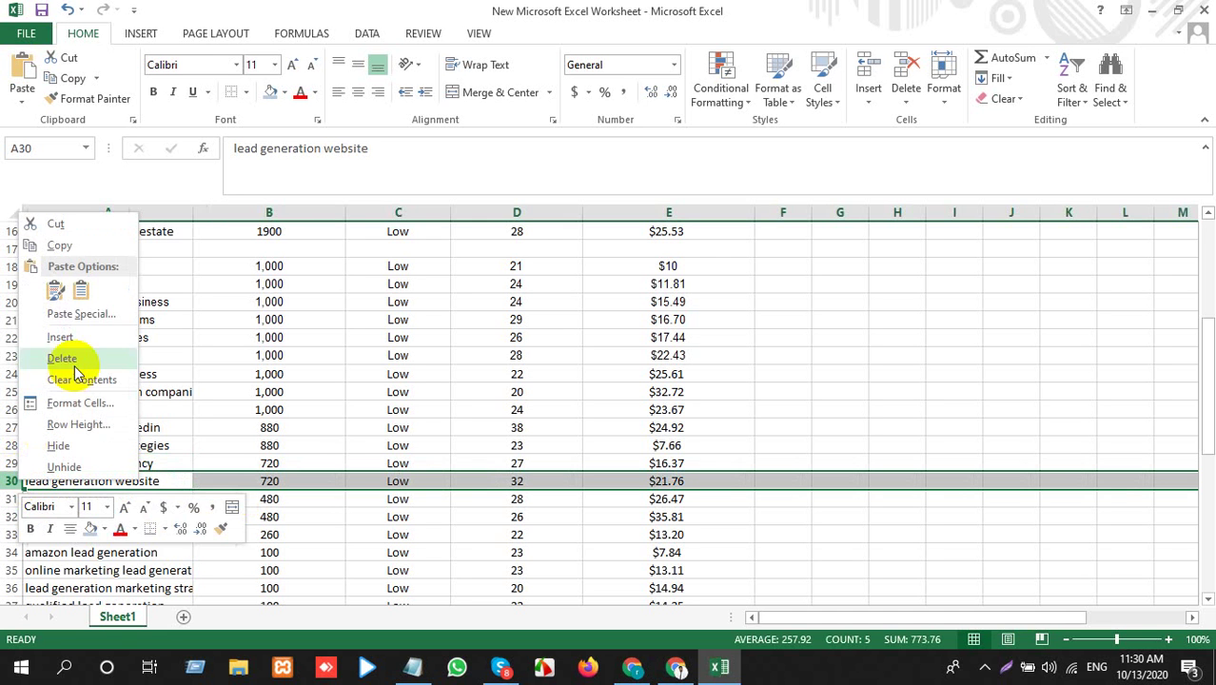
left_click(82, 337)
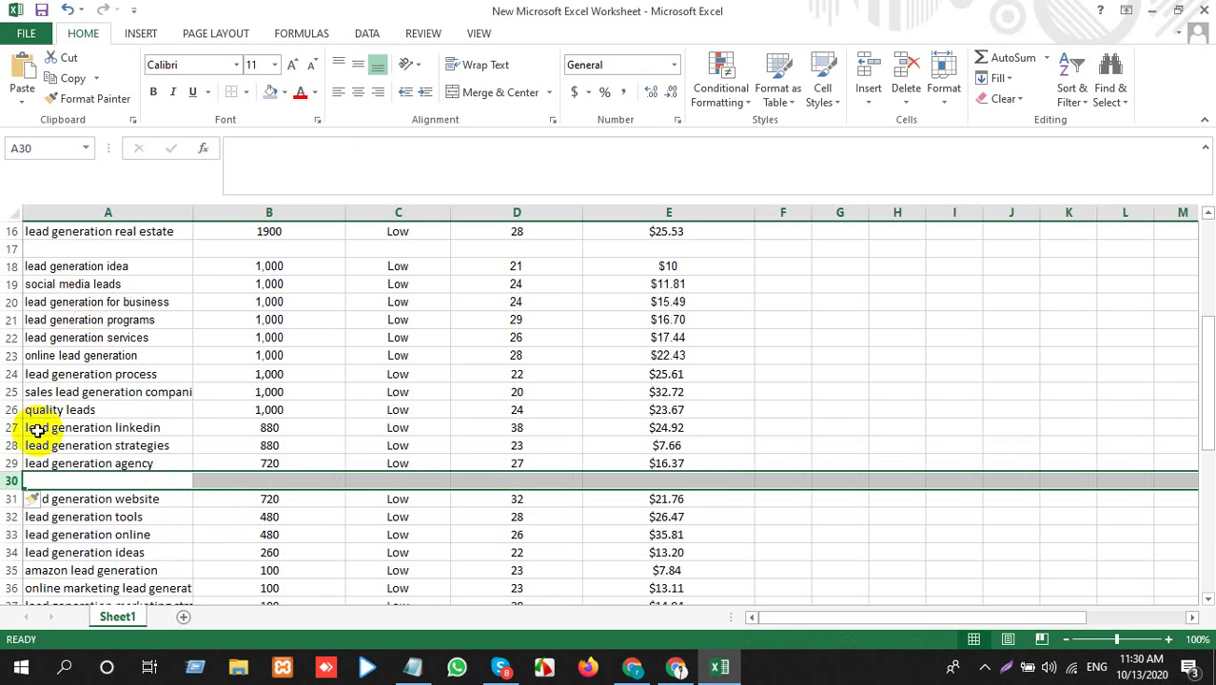
left_click(143, 482)
key("ctrl+v")
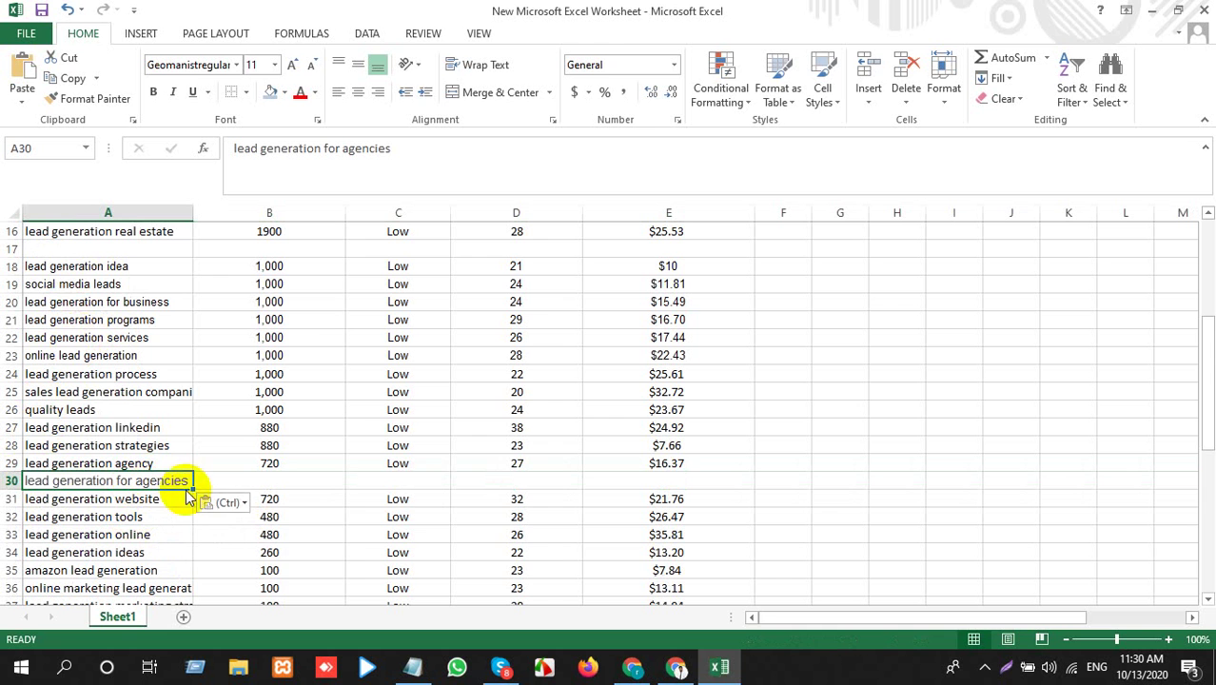
left_click(221, 503)
left_click(236, 543)
Copy the 720 search volume for "lead generation for agencies" from Ubersuggest into cell B30, matching the sheet's formatting
key("alt+Tab")
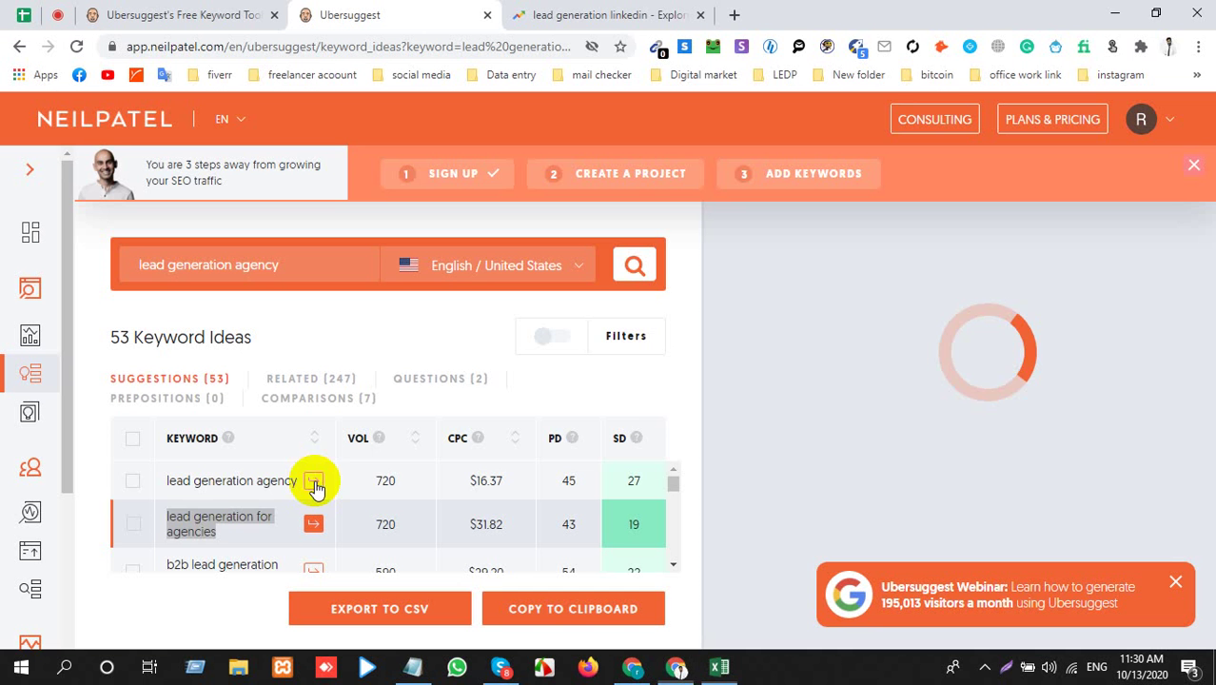
left_click(409, 528)
left_click_drag(409, 528, 365, 530)
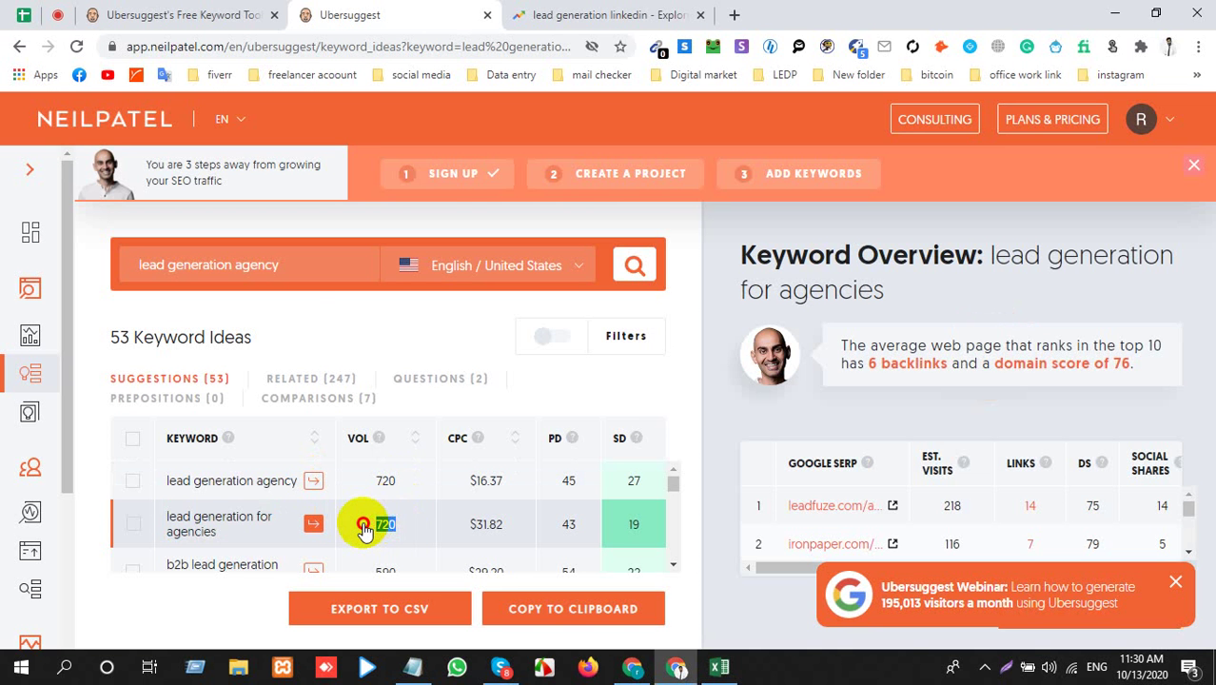
key("ctrl+c")
key("alt+Tab")
key("ctrl+v")
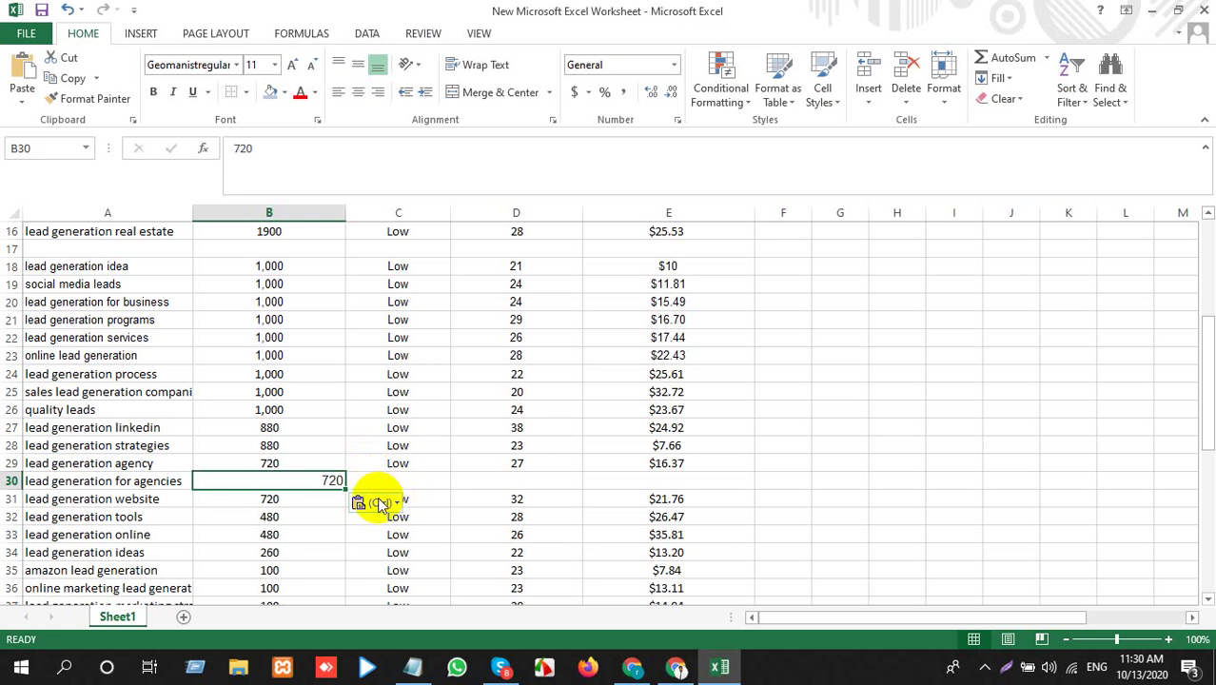
left_click(378, 502)
left_click(390, 547)
Copy the SD value 19 for "lead generation for agencies" from Ubersuggest into cell D30, matching the sheet's formatting
key("alt+Tab")
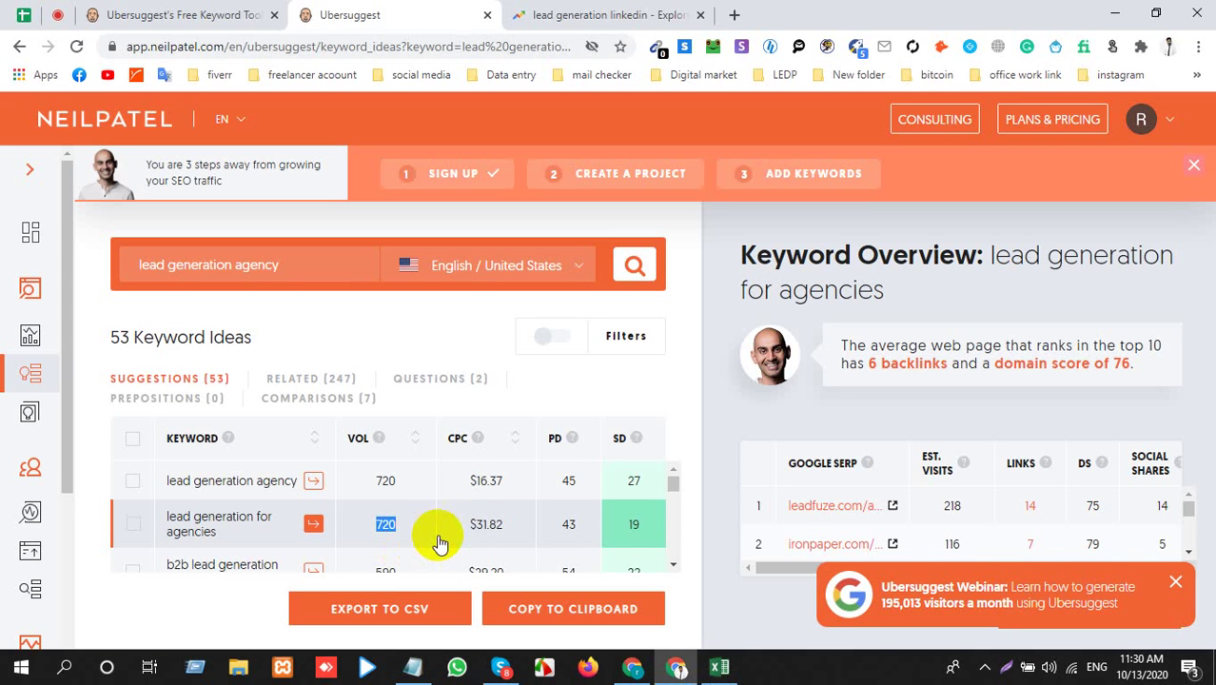
left_click(636, 528)
key("ctrl+c")
key("alt+Tab")
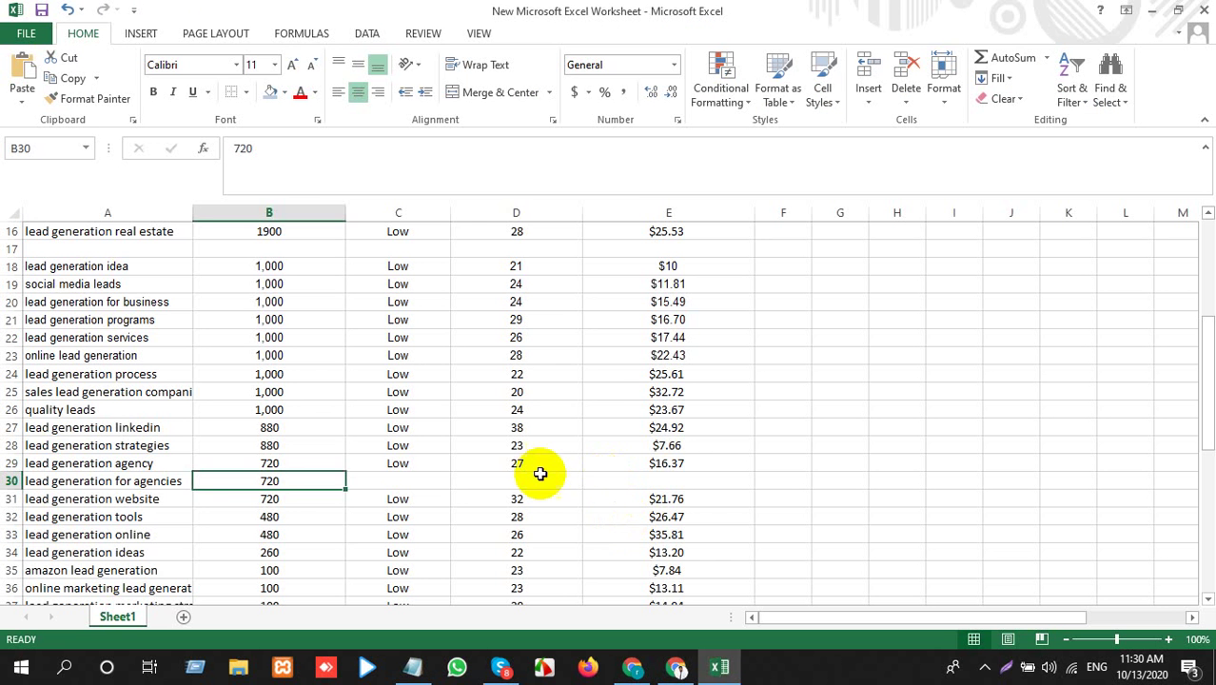
left_click(528, 480)
key("ctrl+v")
left_click(599, 502)
left_click(611, 544)
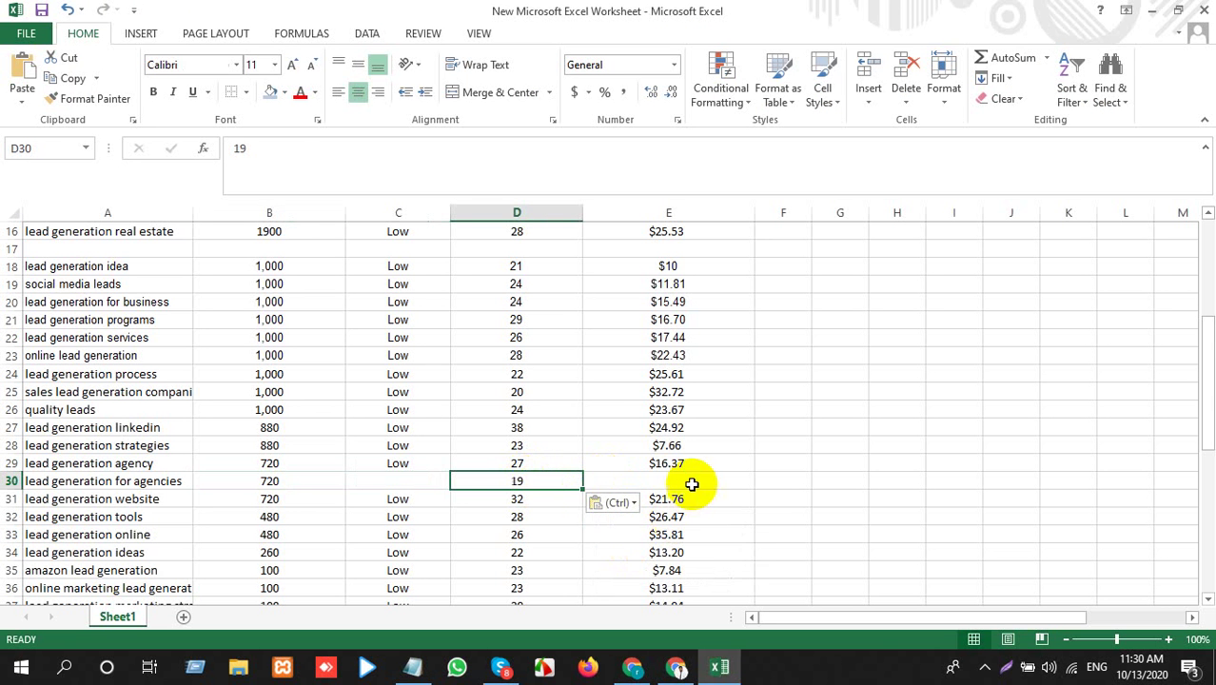
Copy the $31.82 CPC for "lead generation for agencies" from Ubersuggest into cell E30, matching the sheet's formatting
left_click(684, 483)
key("alt+Tab")
left_click_drag(502, 529, 466, 530)
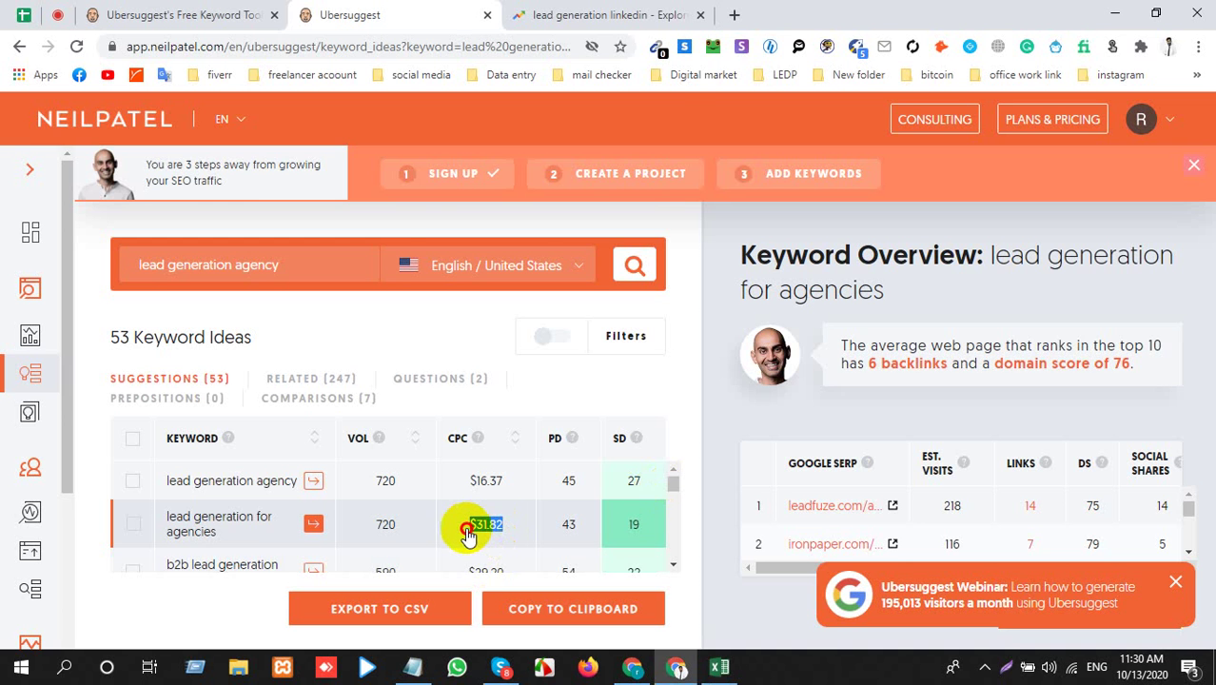
key("ctrl+c")
key("alt+Tab")
key("ctrl+v")
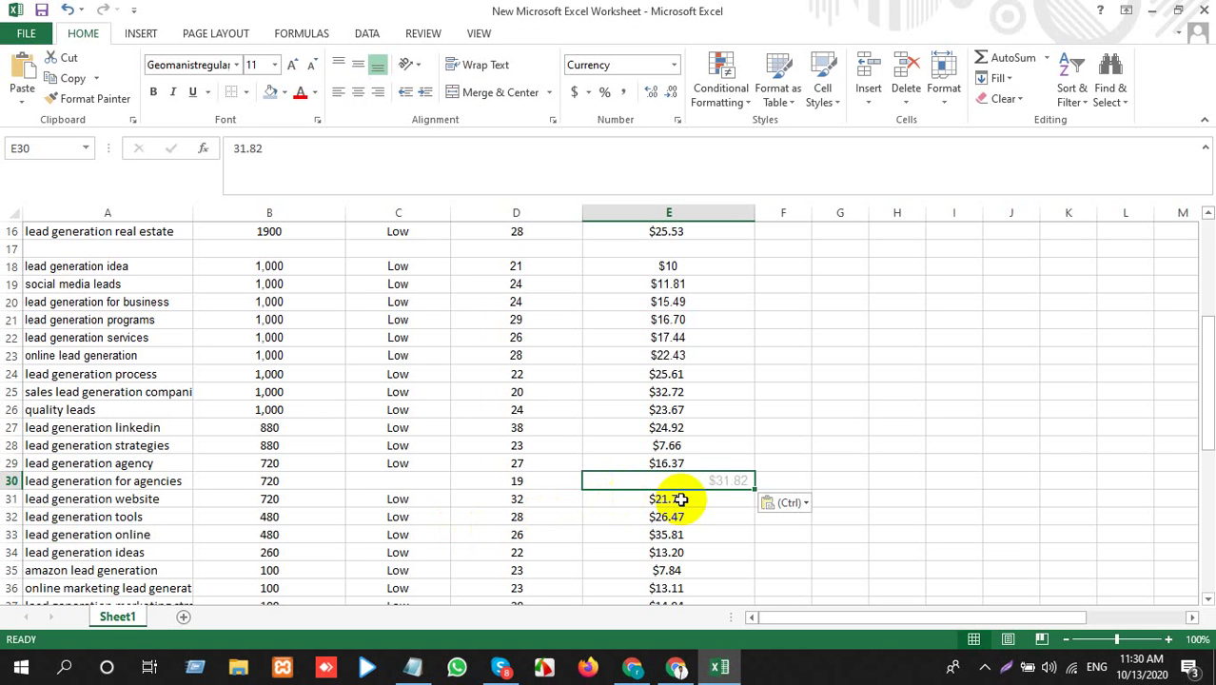
left_click(787, 502)
left_click(799, 544)
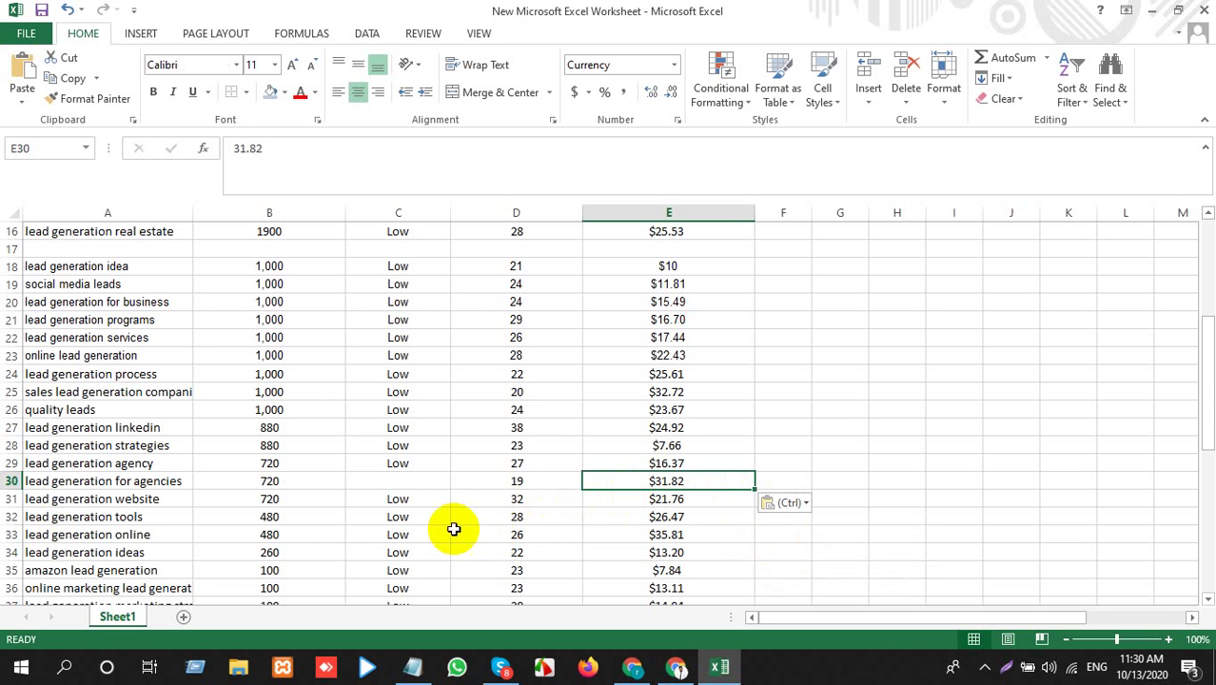
Copy the "Low" rating from cell C29 into C30 for "lead generation for agencies"
left_click(420, 482)
left_click(414, 459)
key("ctrl+c")
left_click(415, 481)
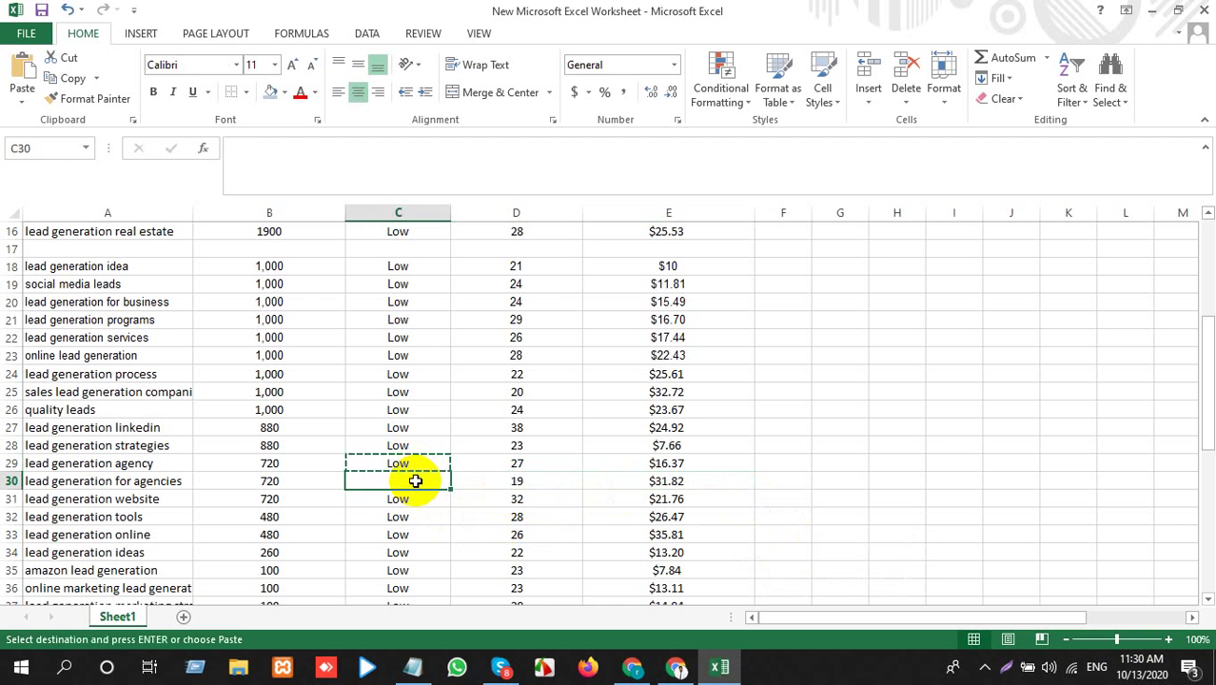
key("ctrl+v")
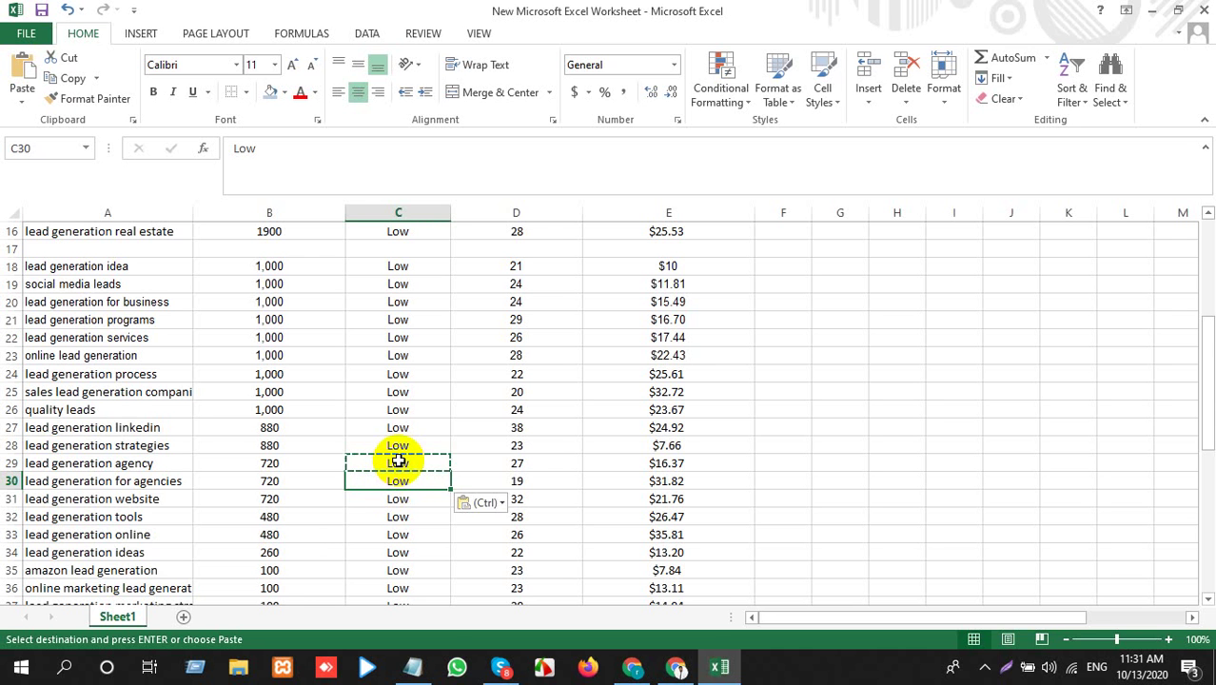
Search Ubersuggest for the keyword "lead generation website" from cell A31
scroll(397, 463, "down", 1)
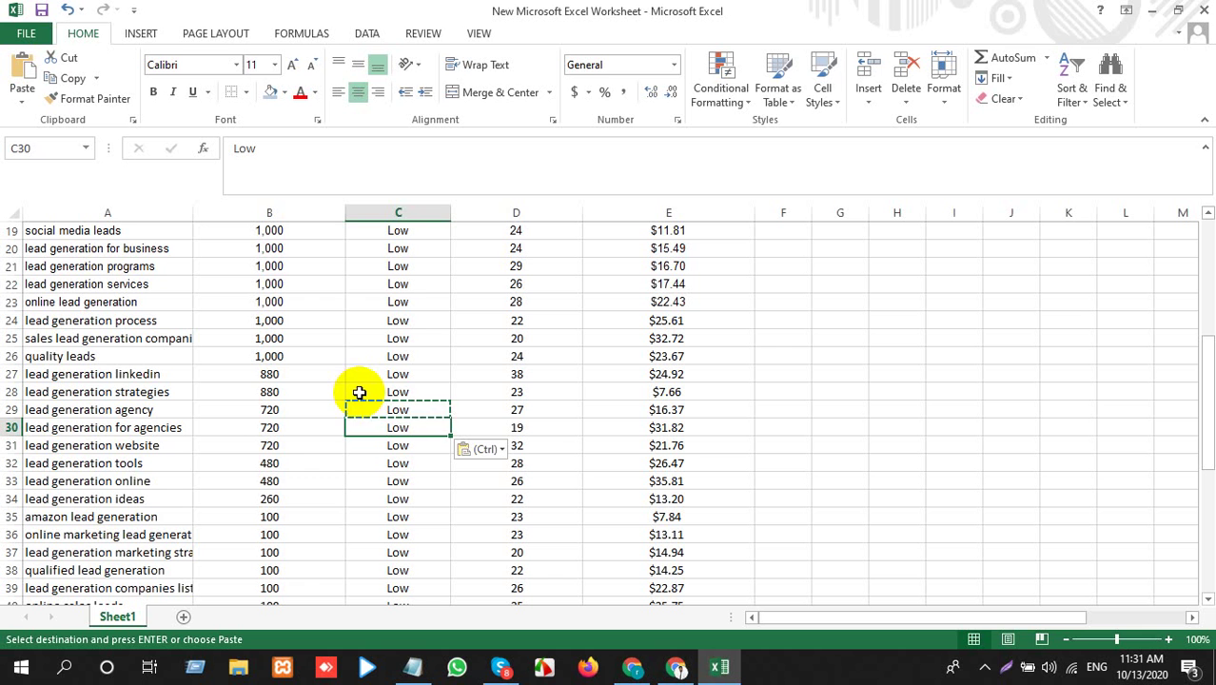
left_click(163, 448)
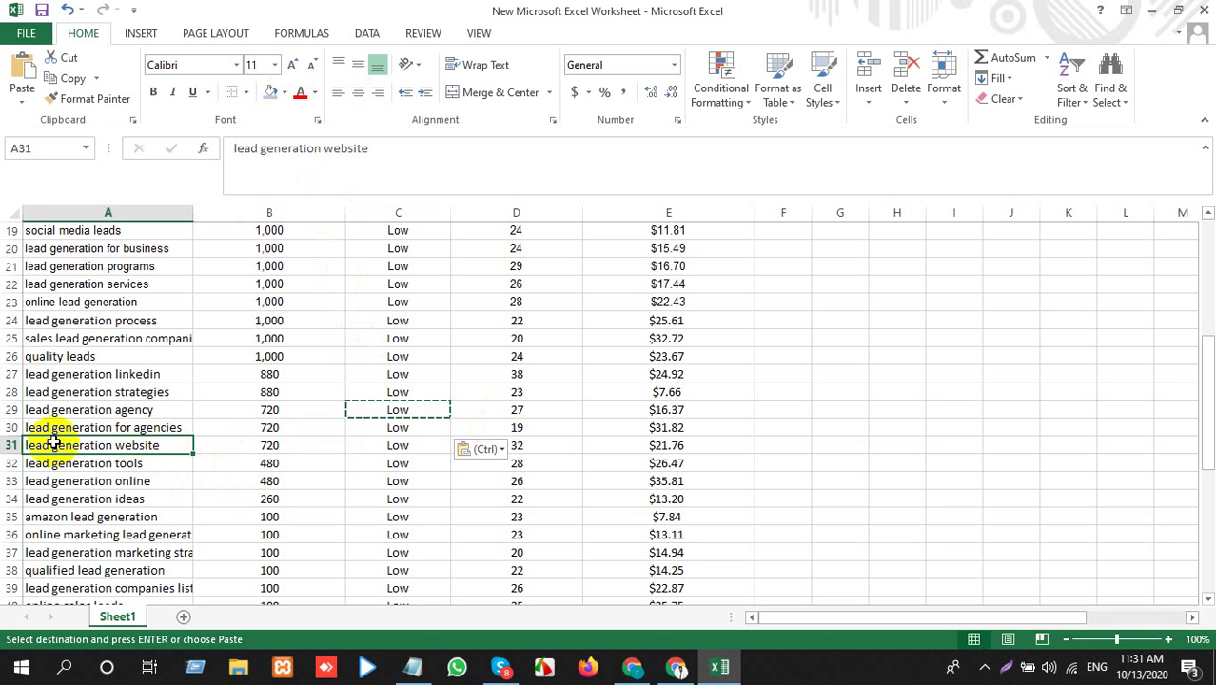
key("alt+Tab")
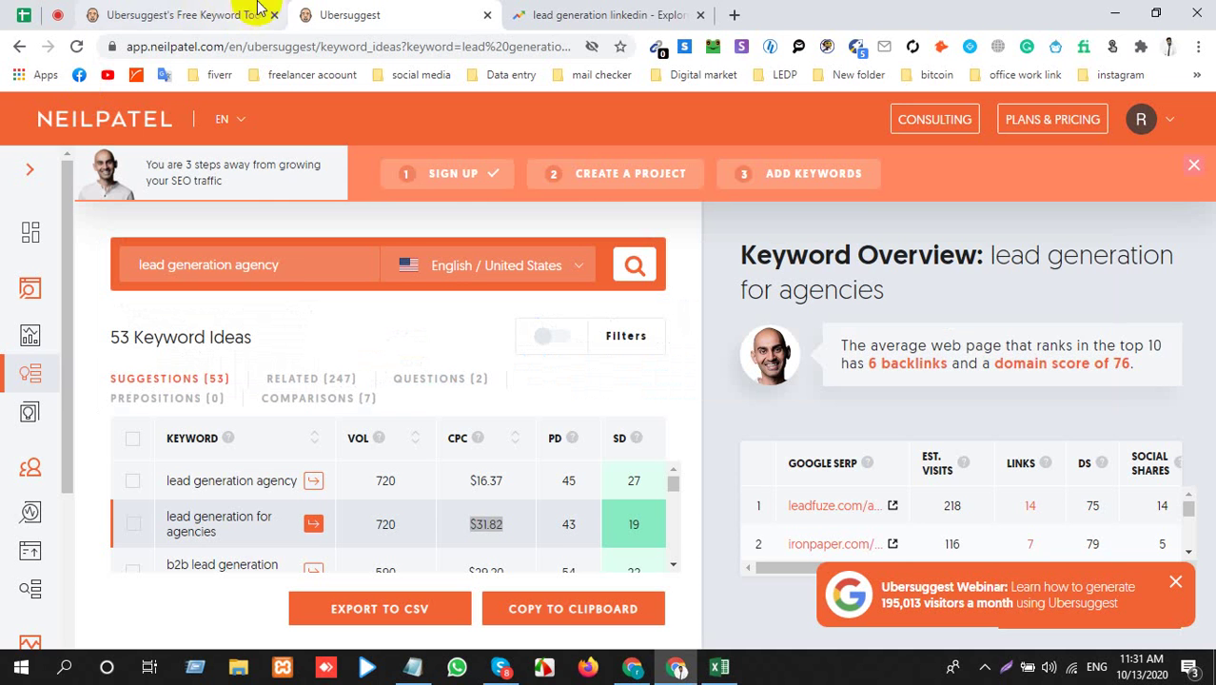
triple_click(274, 267)
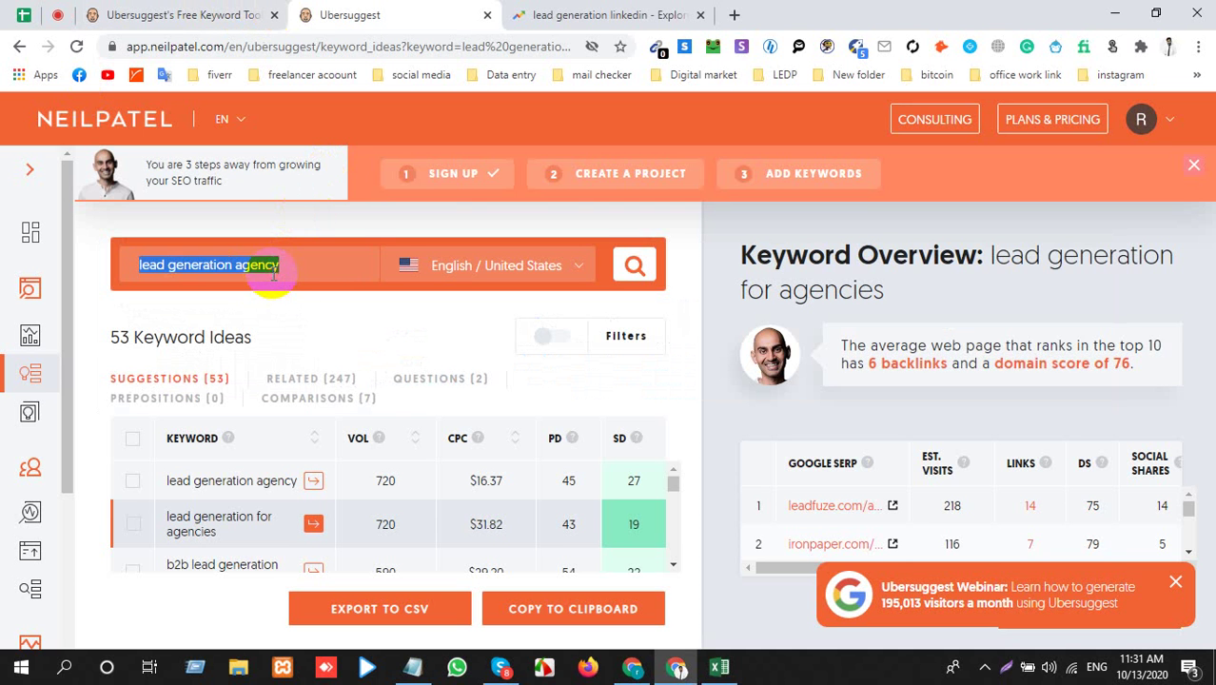
key("ctrl+v")
key("Return")
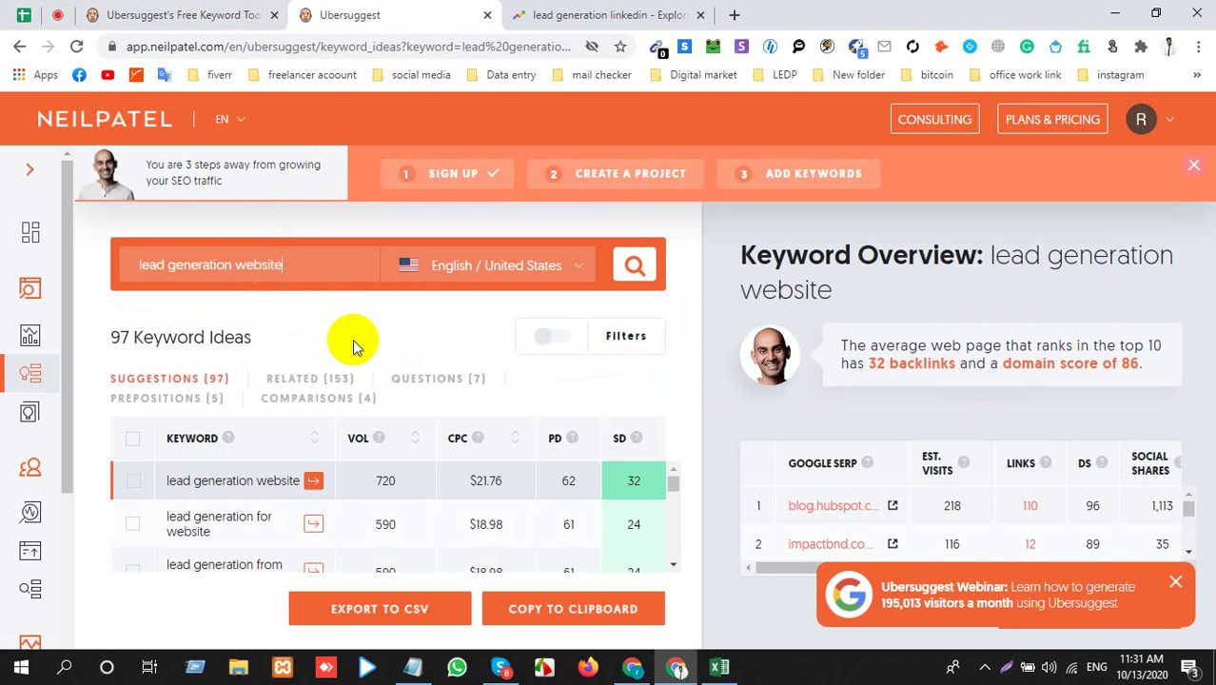
Insert a row above "lead generation tools" and paste Ubersuggest's "lead generation for website" keyword into A32, matching the sheet's formatting
left_click_drag(212, 523, 168, 523)
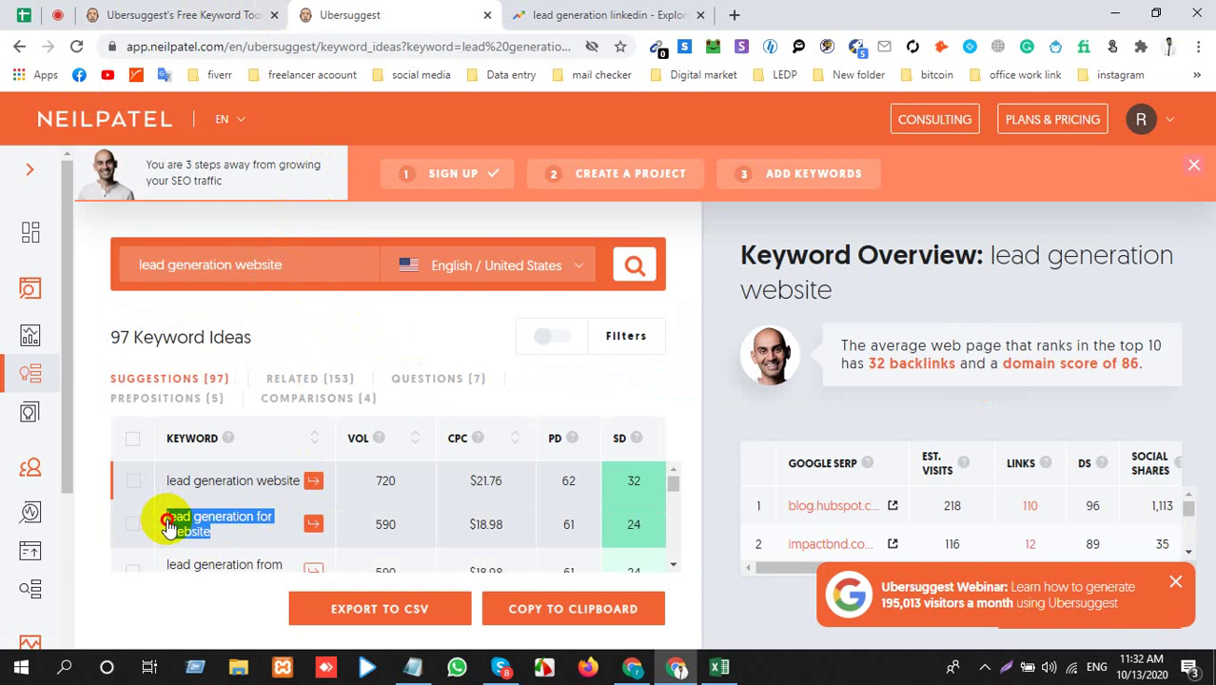
key("alt+Tab")
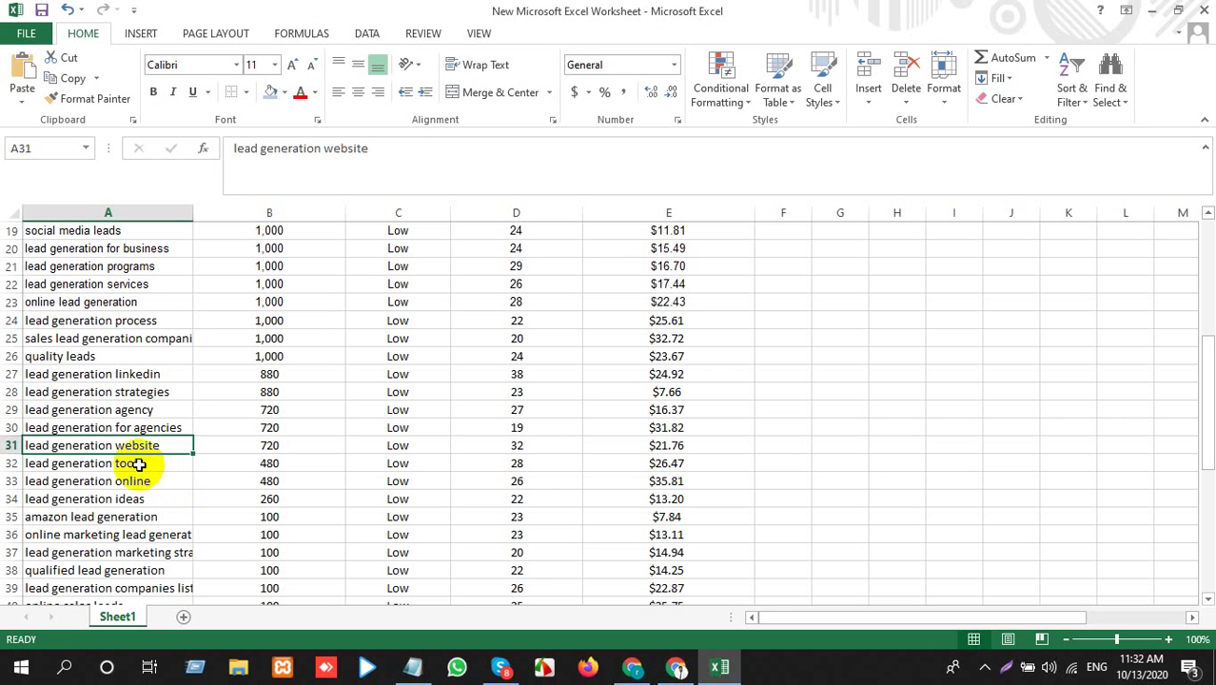
left_click(10, 463)
right_click(10, 463)
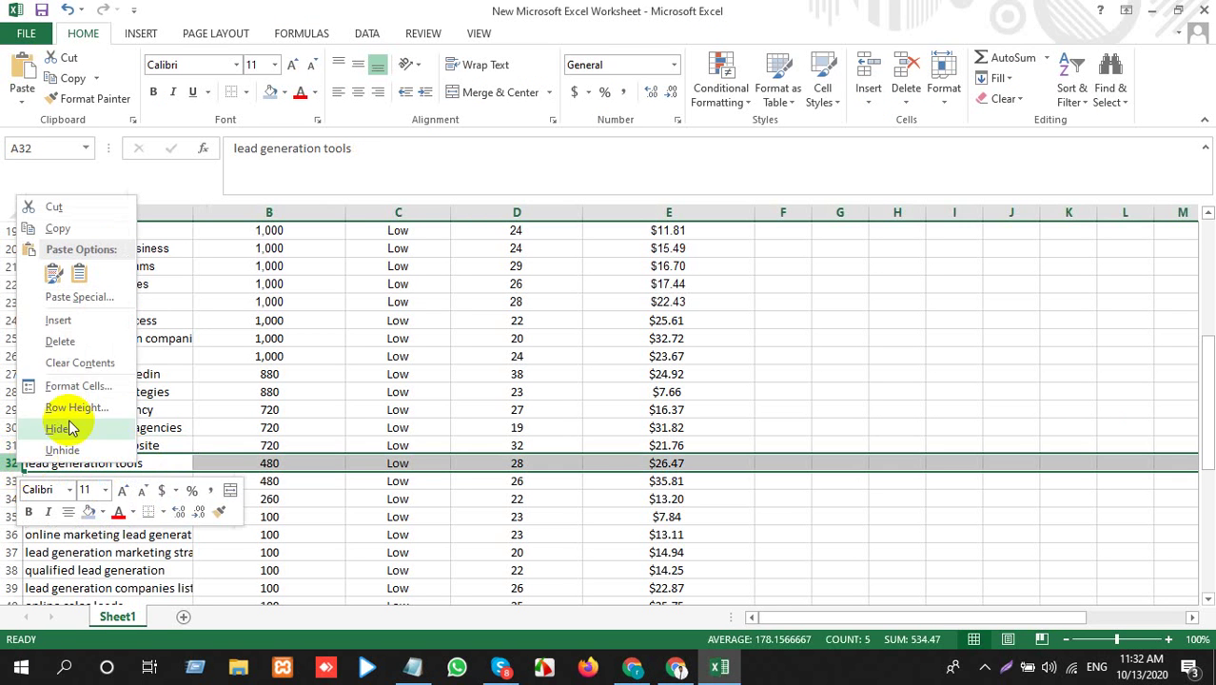
left_click(71, 325)
left_click(131, 463)
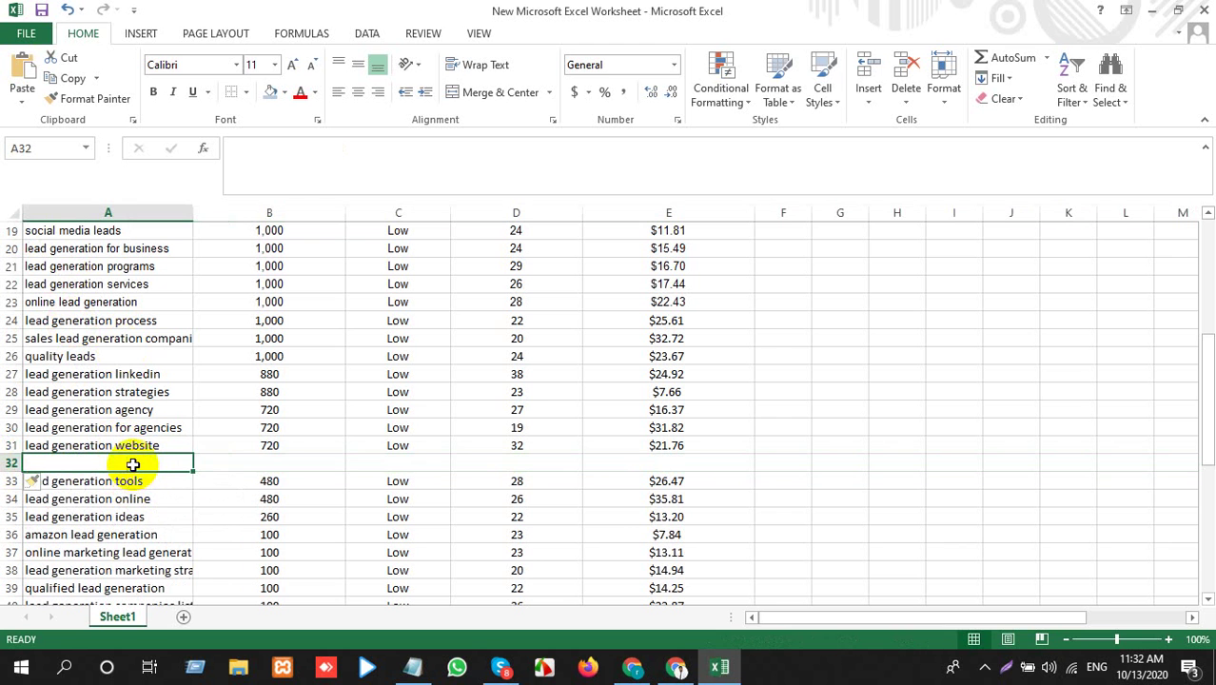
key("ctrl+v")
left_click(225, 484)
left_click(239, 524)
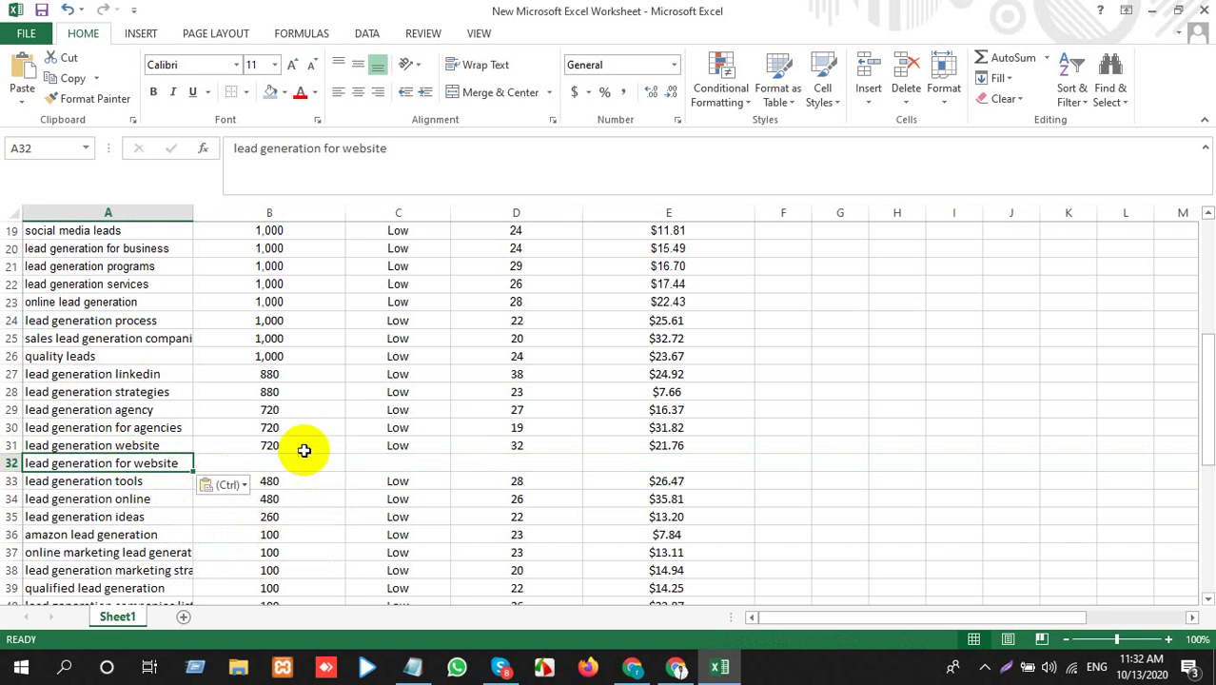
Copy the 590 search volume for "lead generation for website" from Ubersuggest into cell B32, matching the sheet's formatting
left_click(270, 468)
key("alt+Tab")
left_click_drag(413, 532, 353, 532)
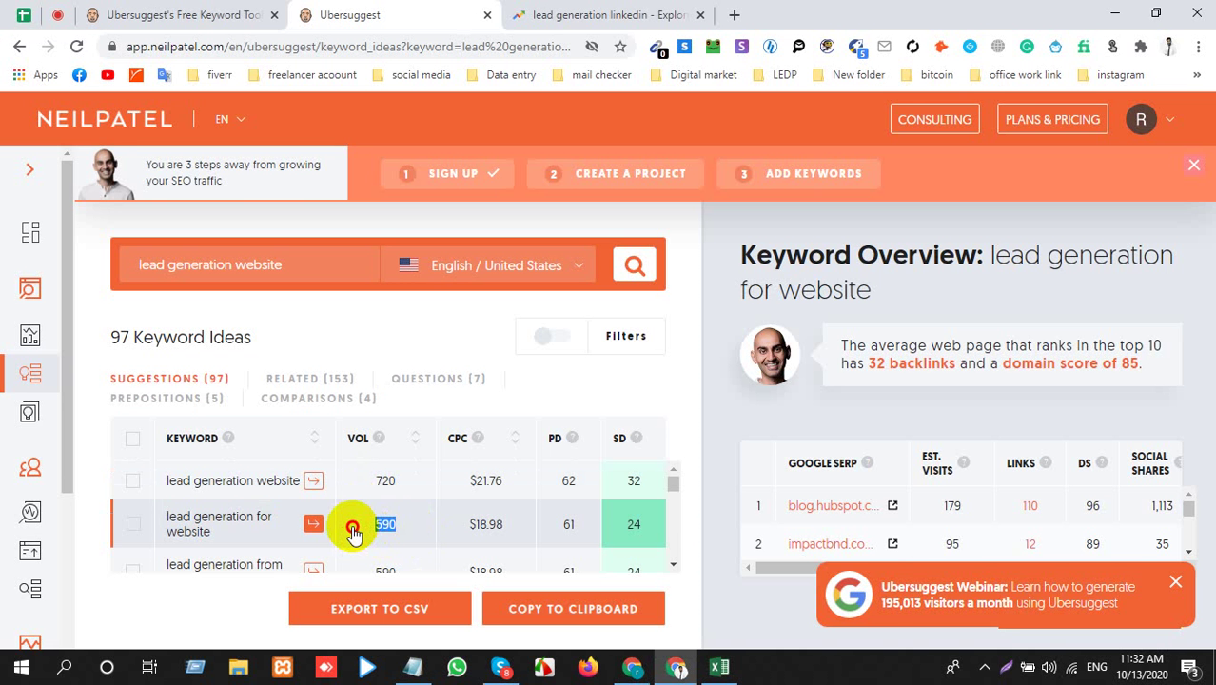
key("ctrl+c")
key("alt+Tab")
key("ctrl+v")
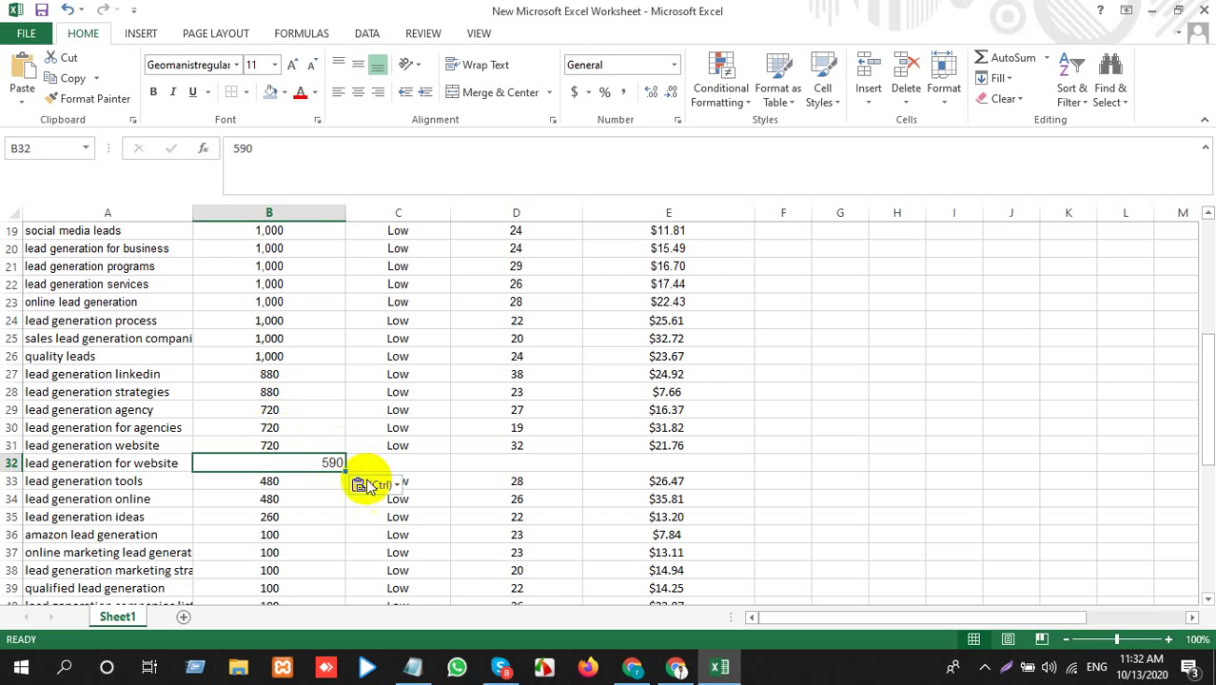
left_click(377, 485)
left_click(385, 534)
Copy the $18.98 CPC for "lead generation for website" from Ubersuggest into cell C32, matching the sheet's formatting
key("alt+Tab")
left_click_drag(504, 524, 464, 532)
key("ctrl+c")
key("alt+Tab")
left_click(413, 462)
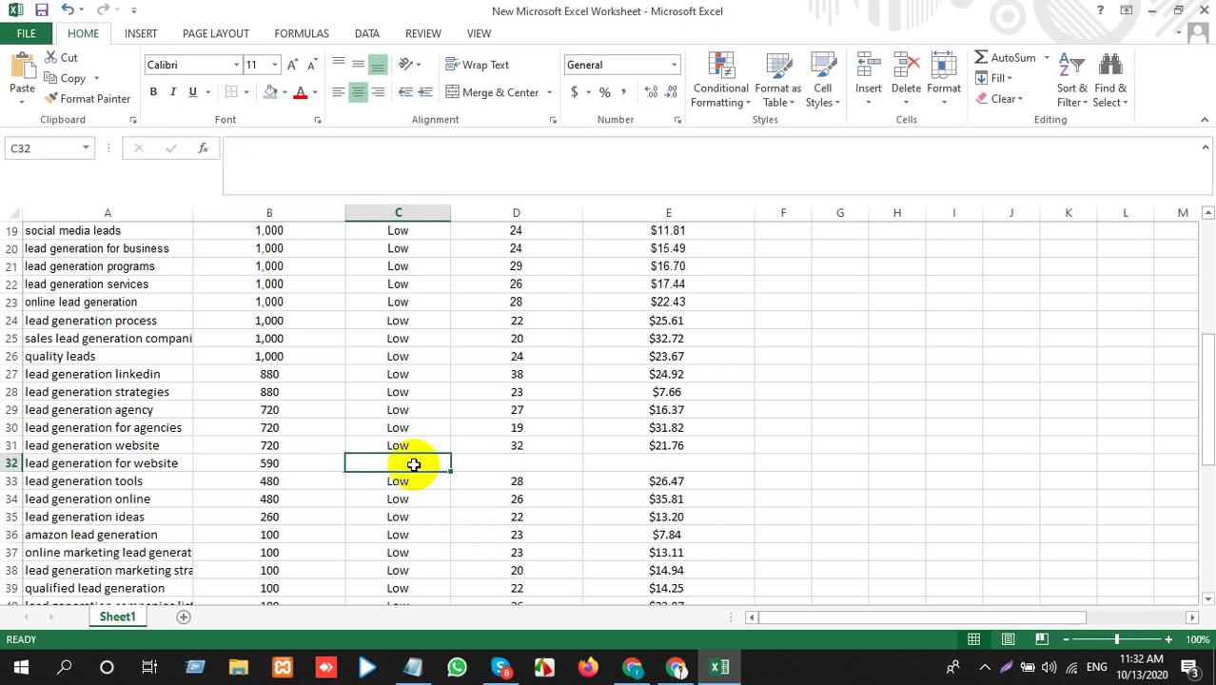
key("ctrl+v")
left_click(485, 485)
left_click(489, 529)
Copy the SD value 24 for "lead generation for website" into cell D32, matching the sheet's formatting
key("alt+Tab")
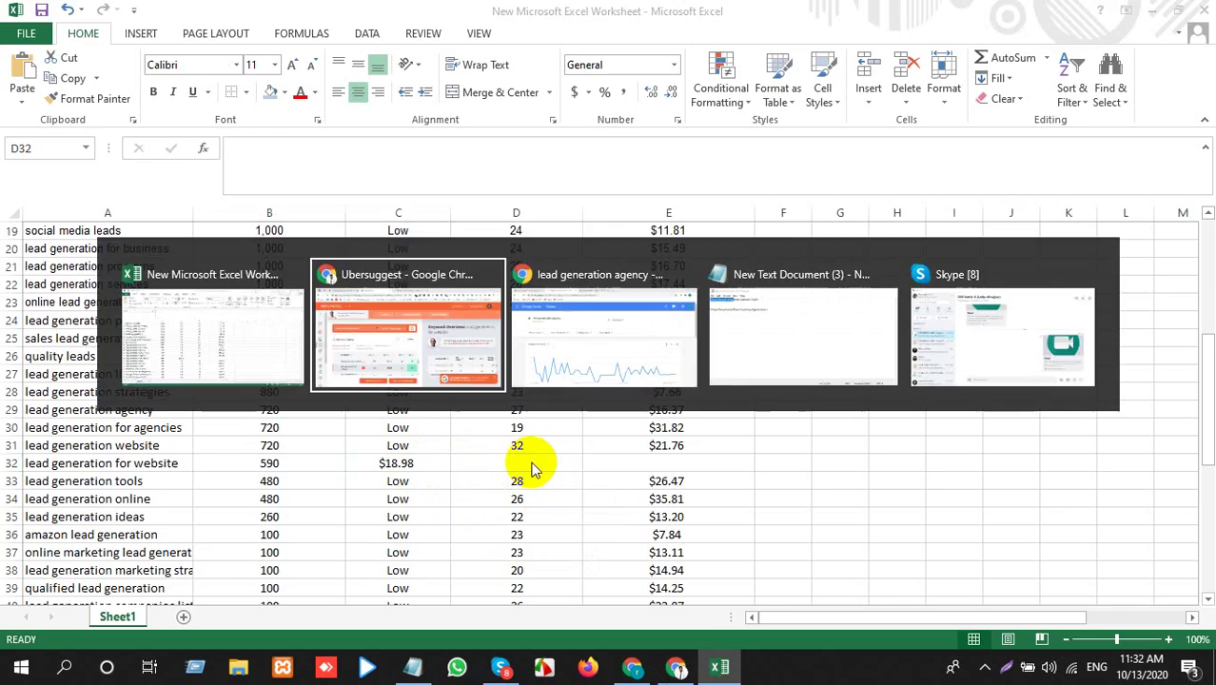
left_click_drag(654, 529, 599, 524)
key("ctrl+c")
key("alt+Tab")
left_click(543, 458)
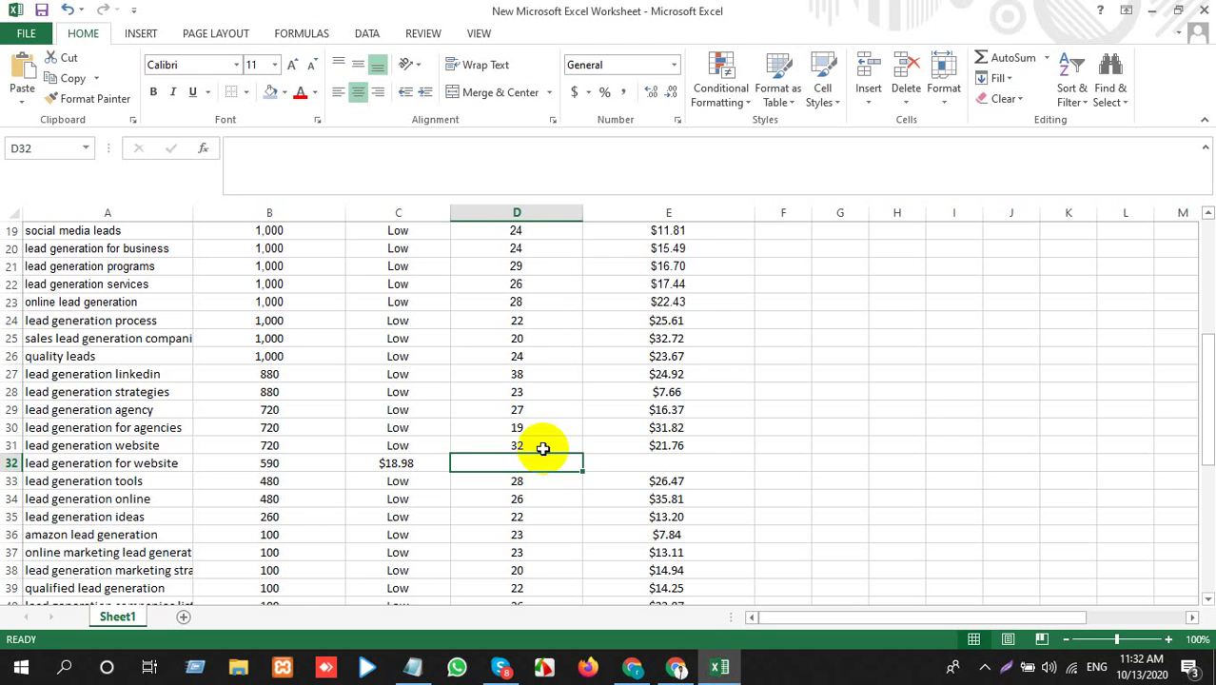
key("ctrl+v")
left_click(626, 488)
left_click(622, 529)
left_click(666, 463)
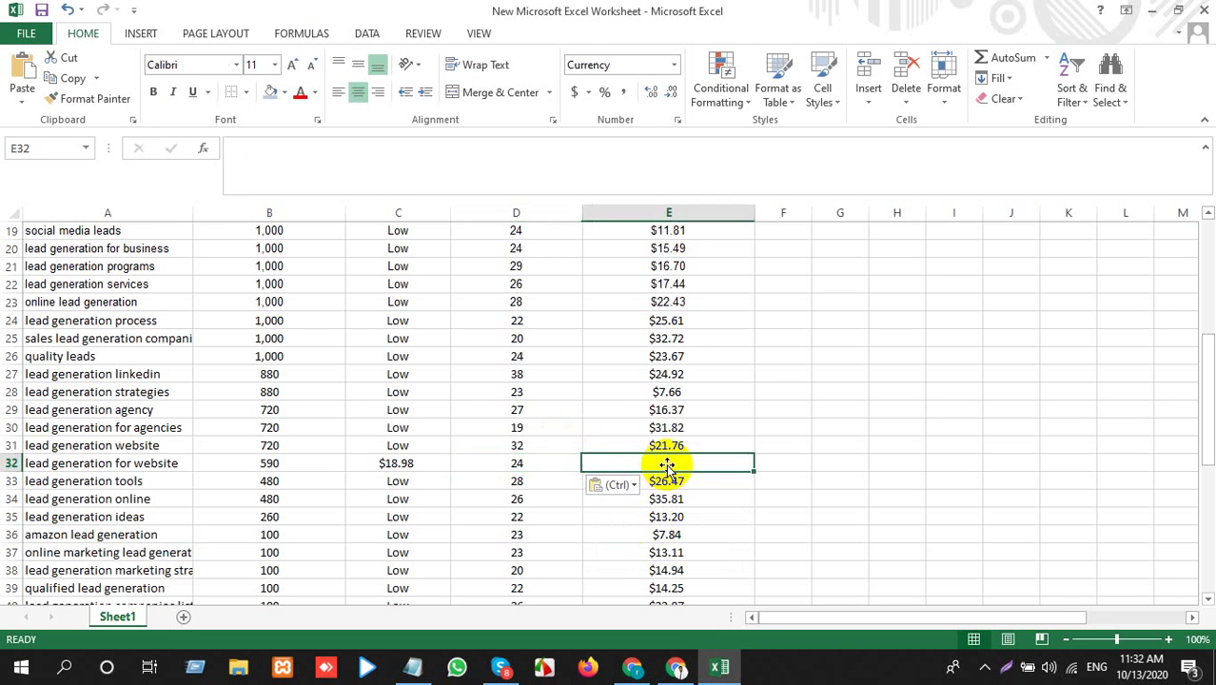
key("alt+Tab")
left_click_drag(516, 530, 442, 532)
key("ctrl+c")
key("alt+Tab")
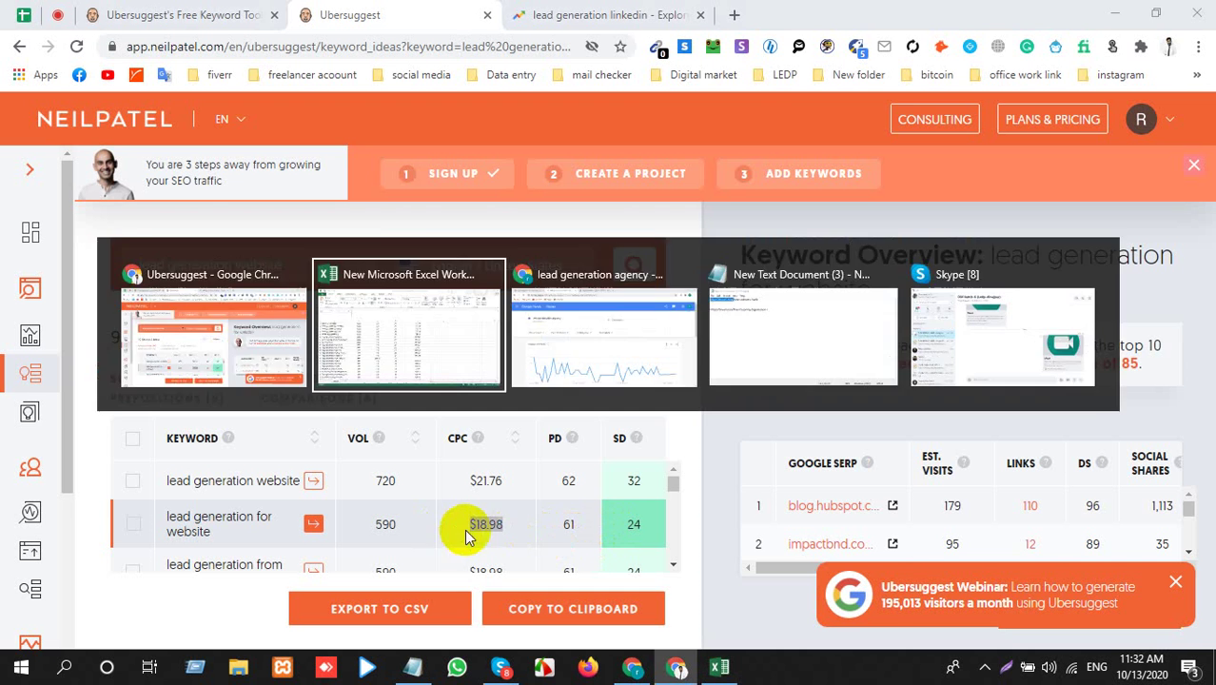
Clear the entries in cells D32, C32 and B32 of the "lead generation for website" row
left_click(437, 466)
key("ctrl+c")
left_click(514, 465)
key("Delete")
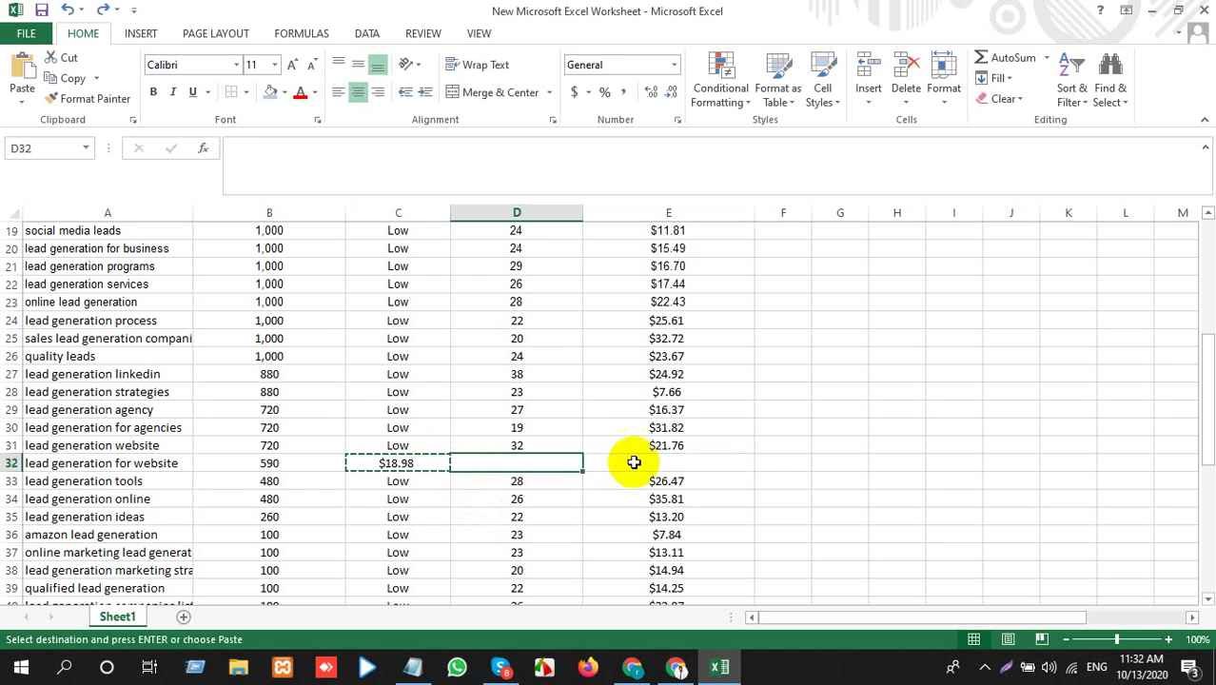
left_click(409, 465)
key("Delete")
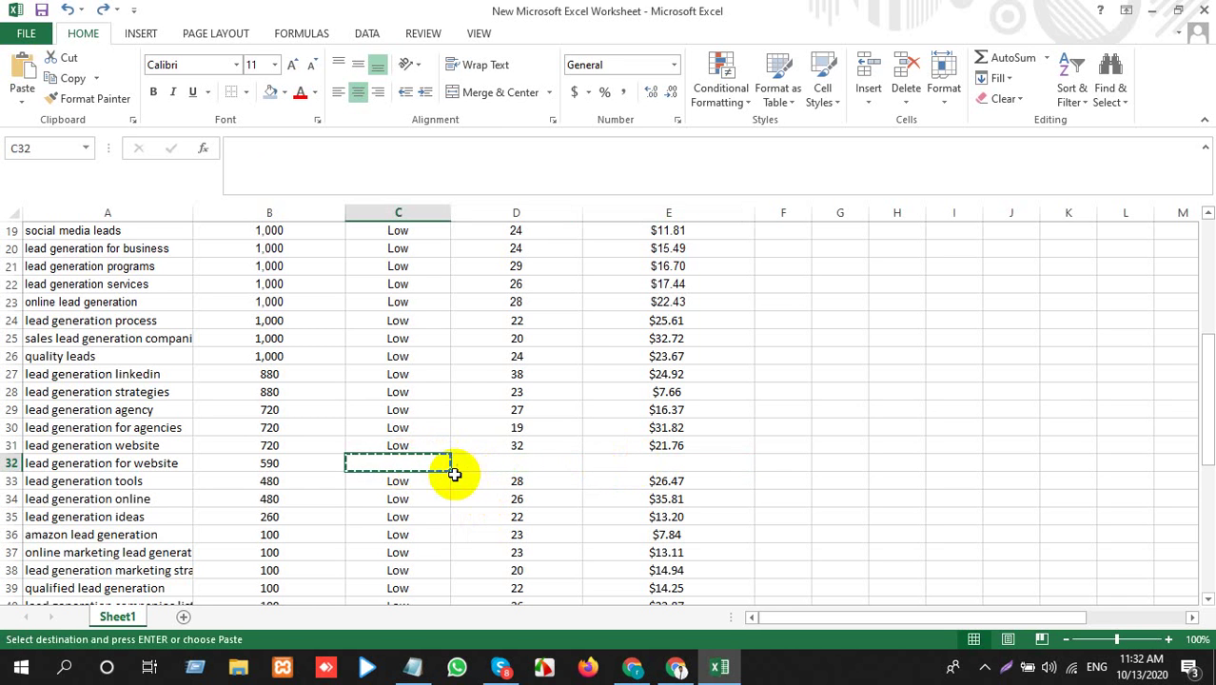
key("Left")
key("Delete")
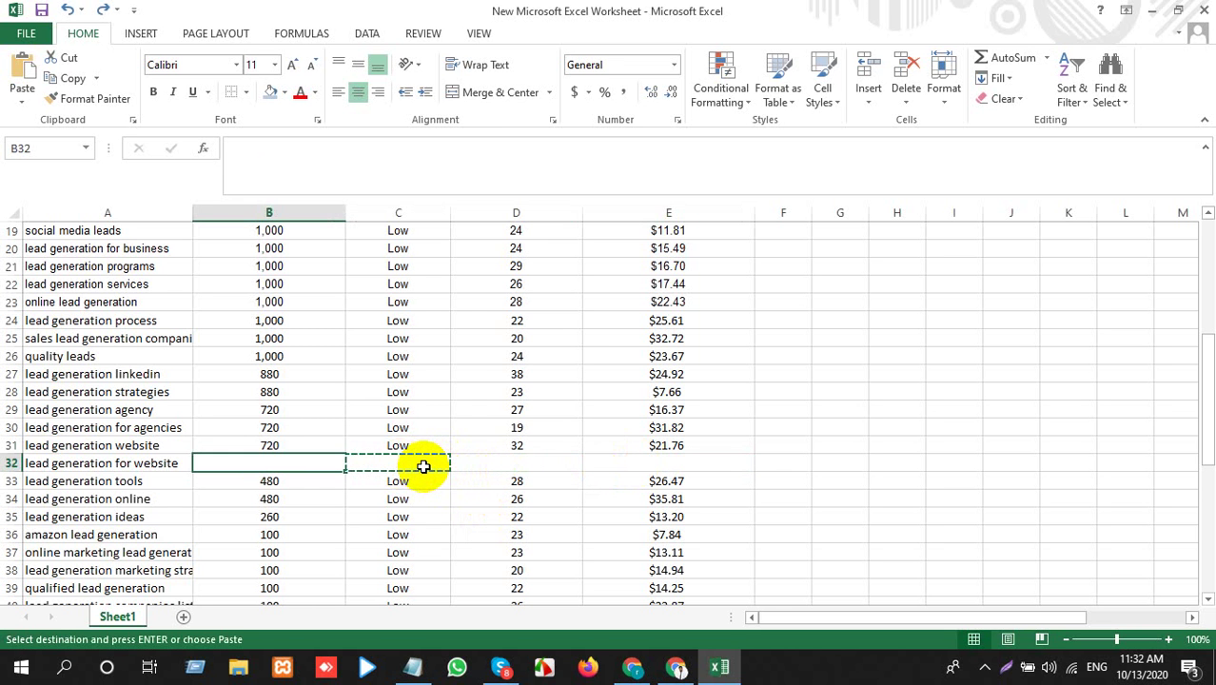
Enter the search volume 590 from Ubersuggest again in the cleared cell B32, matching the sheet's formatting
key("alt+Tab")
left_click_drag(504, 524, 366, 521)
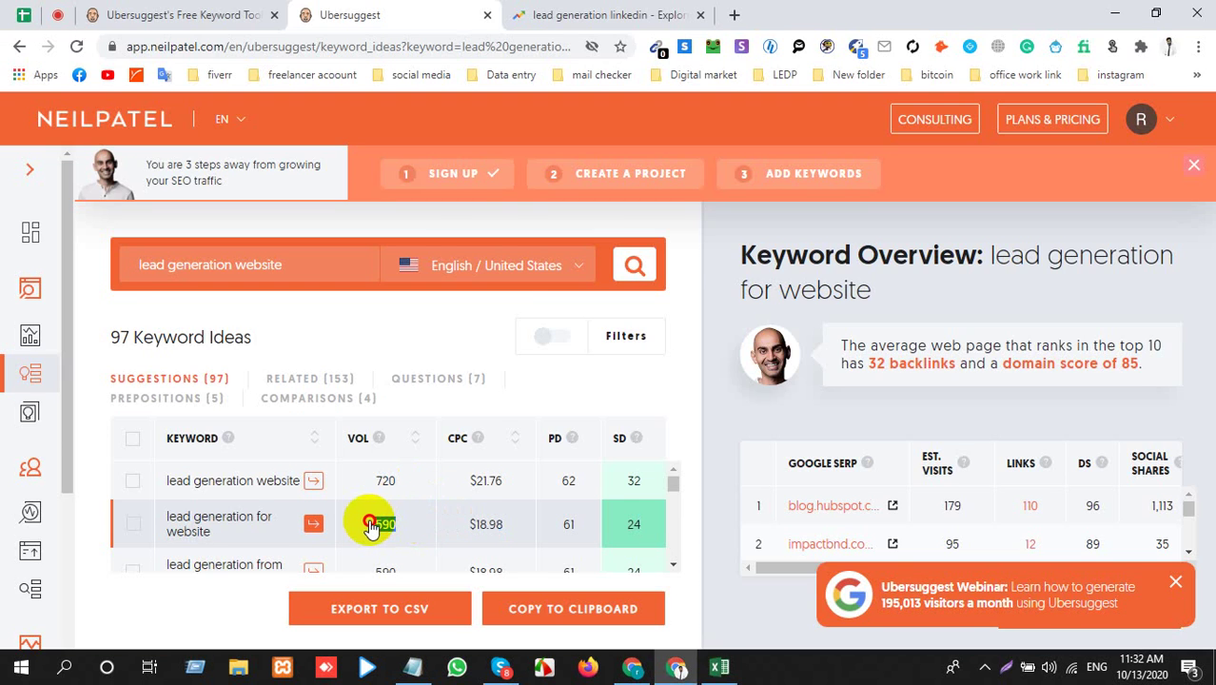
key("ctrl+c")
key("alt+Tab")
key("ctrl+v")
left_click(385, 484)
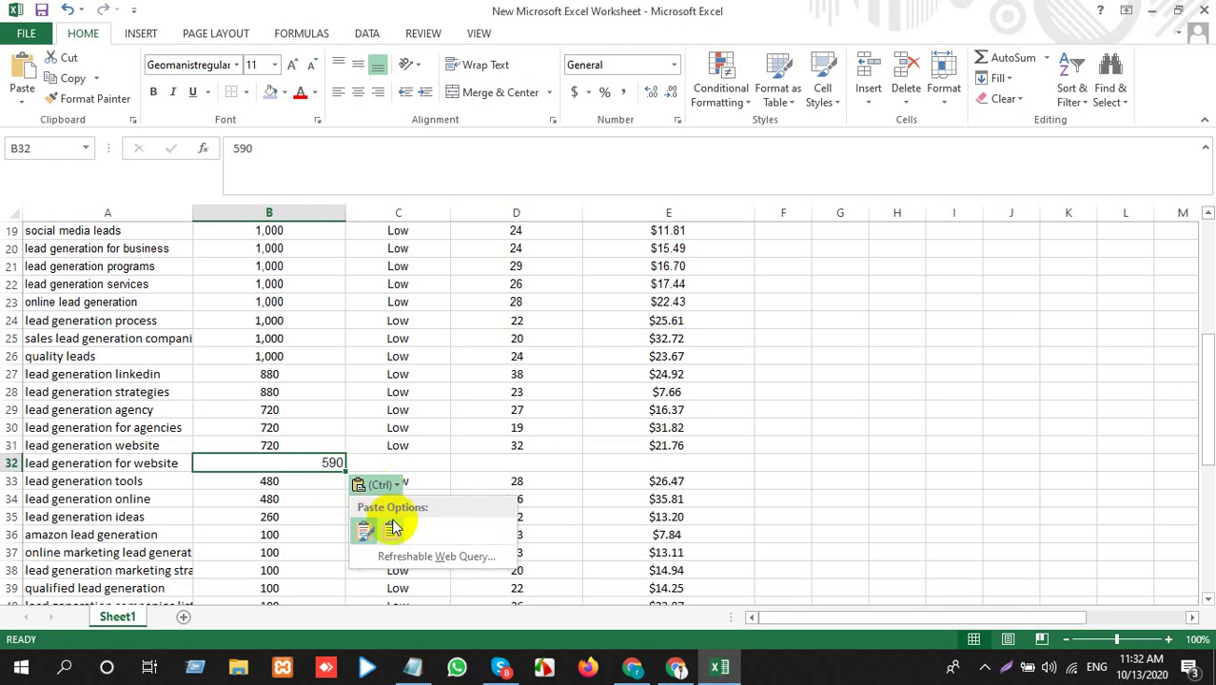
left_click(394, 526)
Copy the $18.98 CPC for "lead generation for website" from Ubersuggest into cell E32, matching the sheet's formatting
left_click(420, 459)
key("alt+Tab")
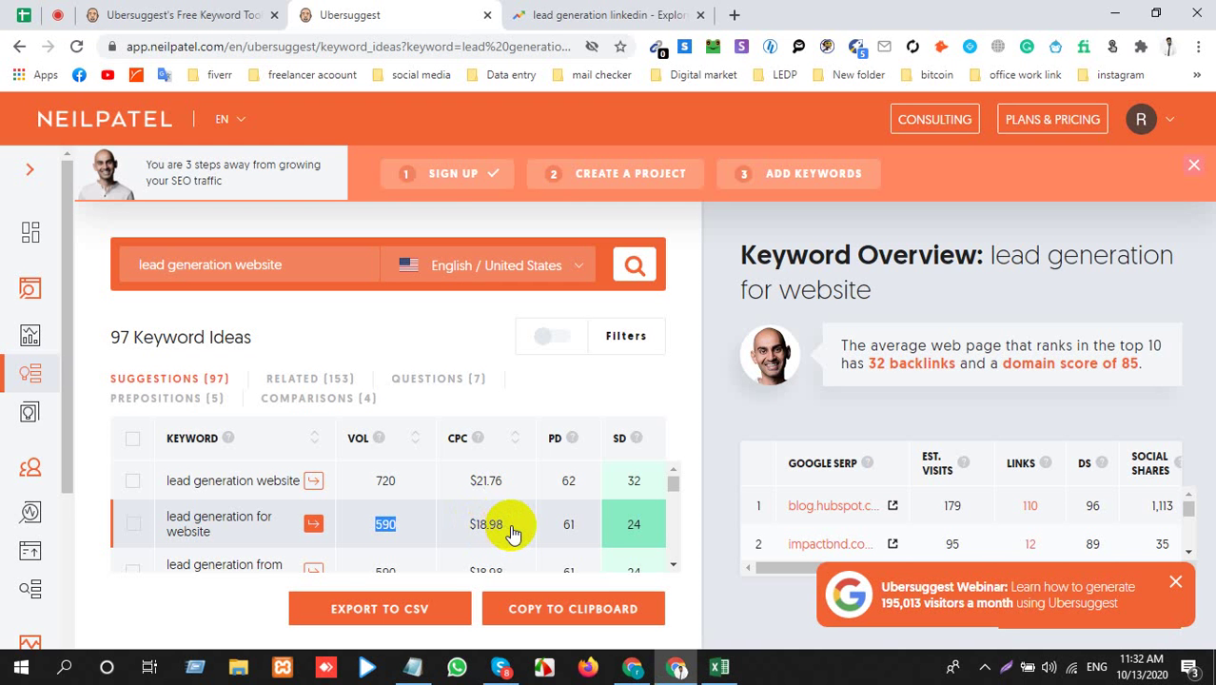
left_click_drag(508, 524, 471, 536)
key("ctrl+c")
key("alt+Tab")
left_click(656, 463)
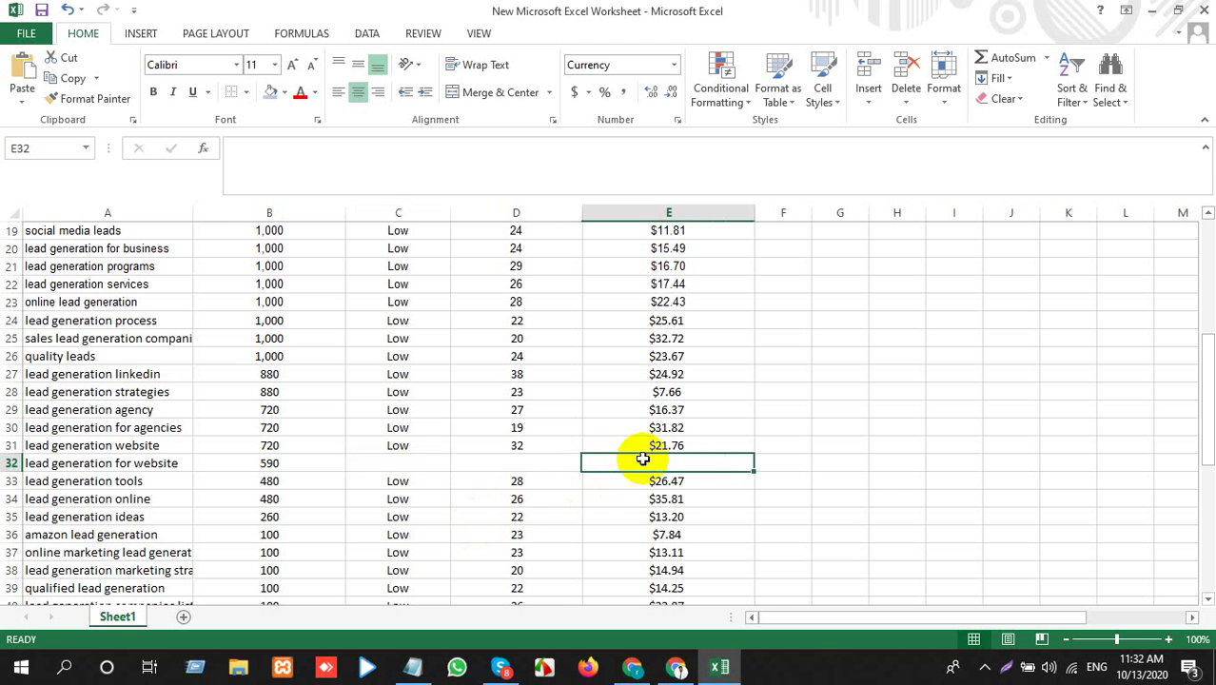
key("ctrl+v")
left_click(788, 485)
left_click(792, 528)
Copy the SD value 24 for "lead generation for website" from Ubersuggest into cell D32, matching the sheet's formatting
left_click(551, 464)
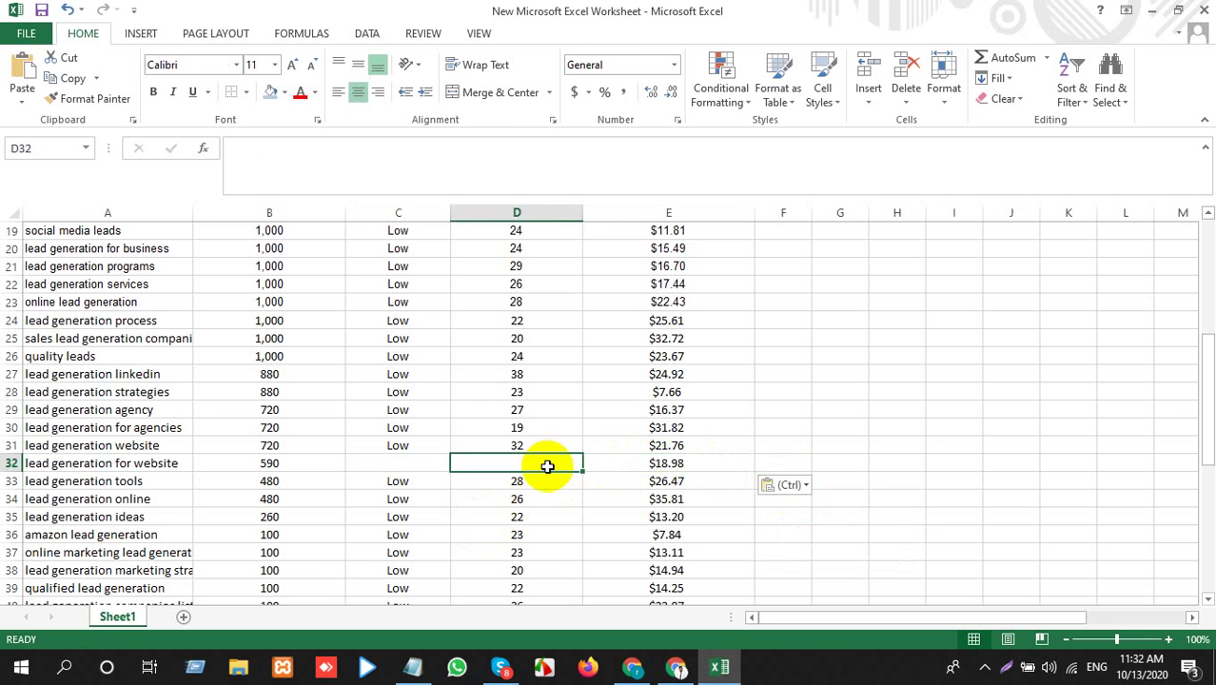
key("alt+Tab")
double_click(632, 526)
key("ctrl+c")
key("alt+Tab")
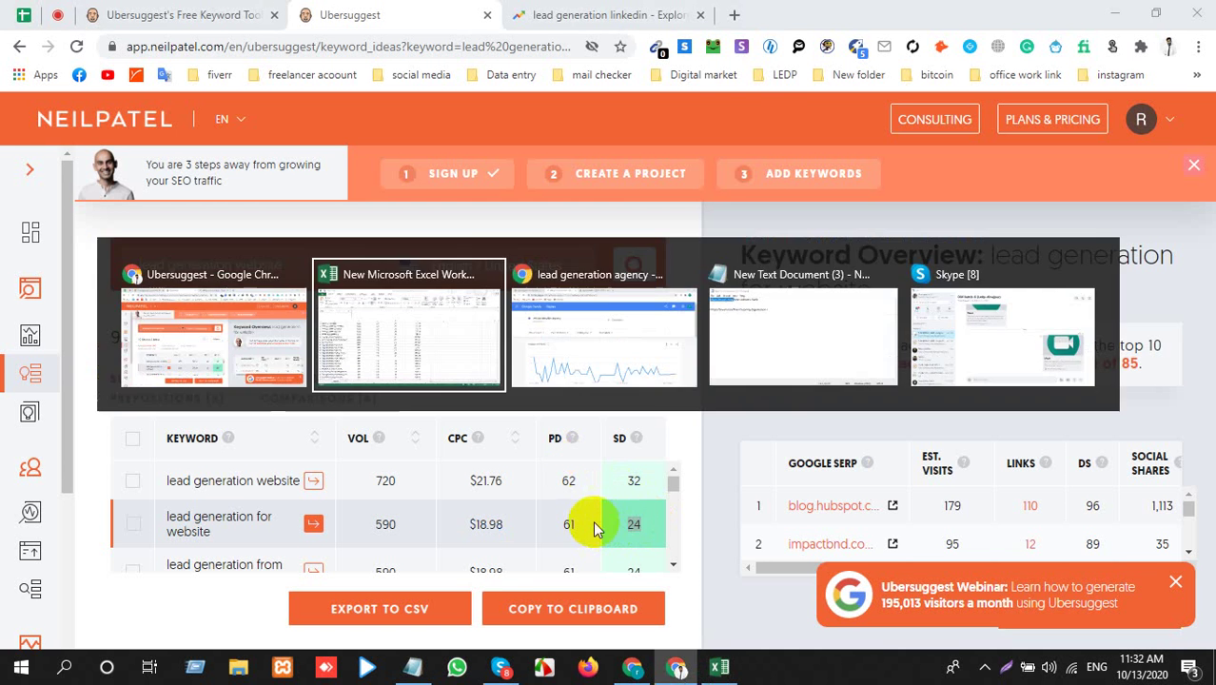
key("ctrl+v")
left_click(609, 484)
left_click(613, 528)
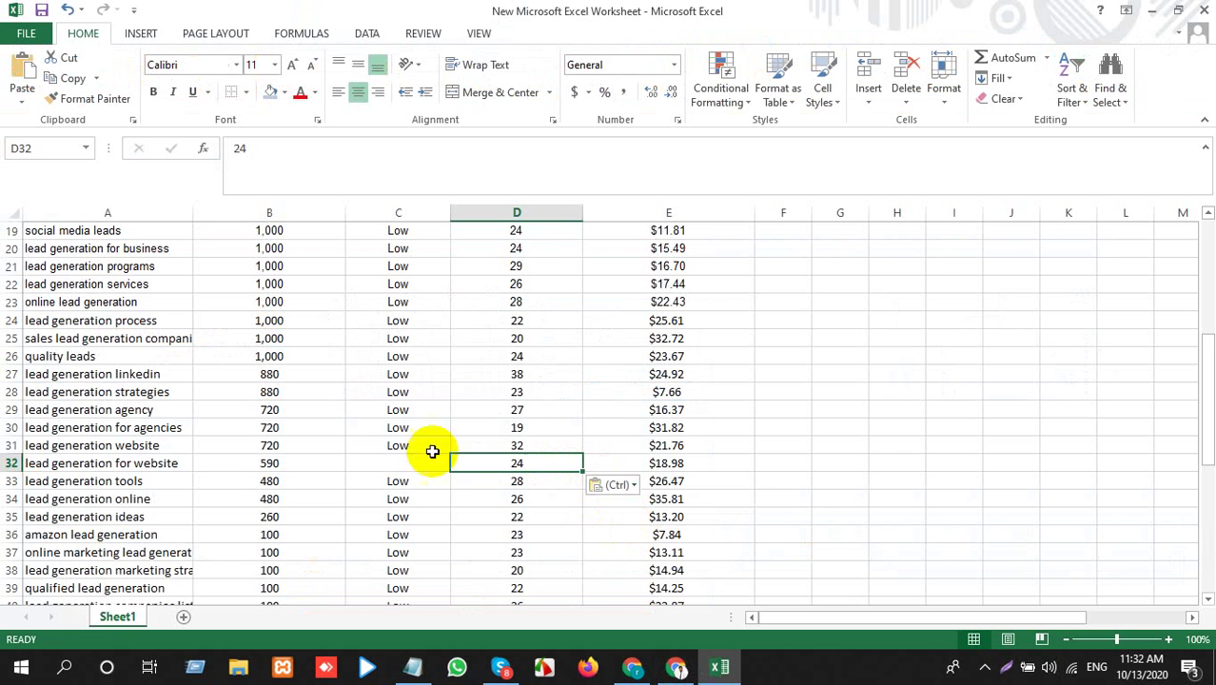
scroll(338, 433, "down", 4)
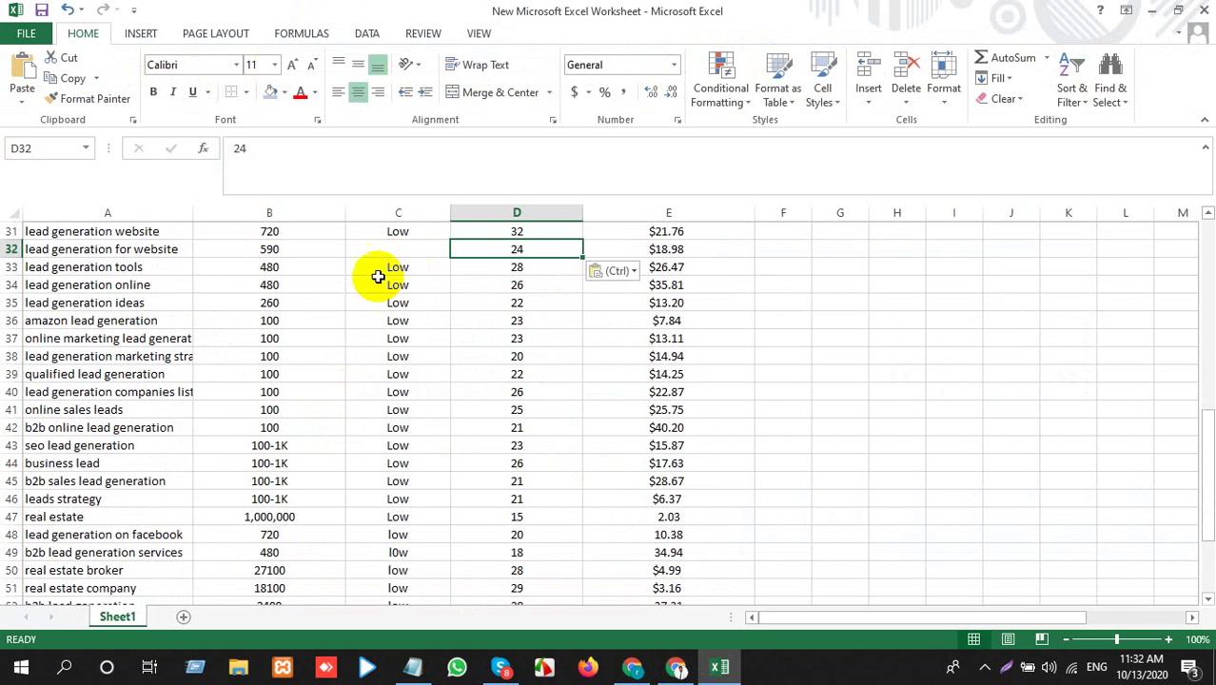
left_click(118, 289)
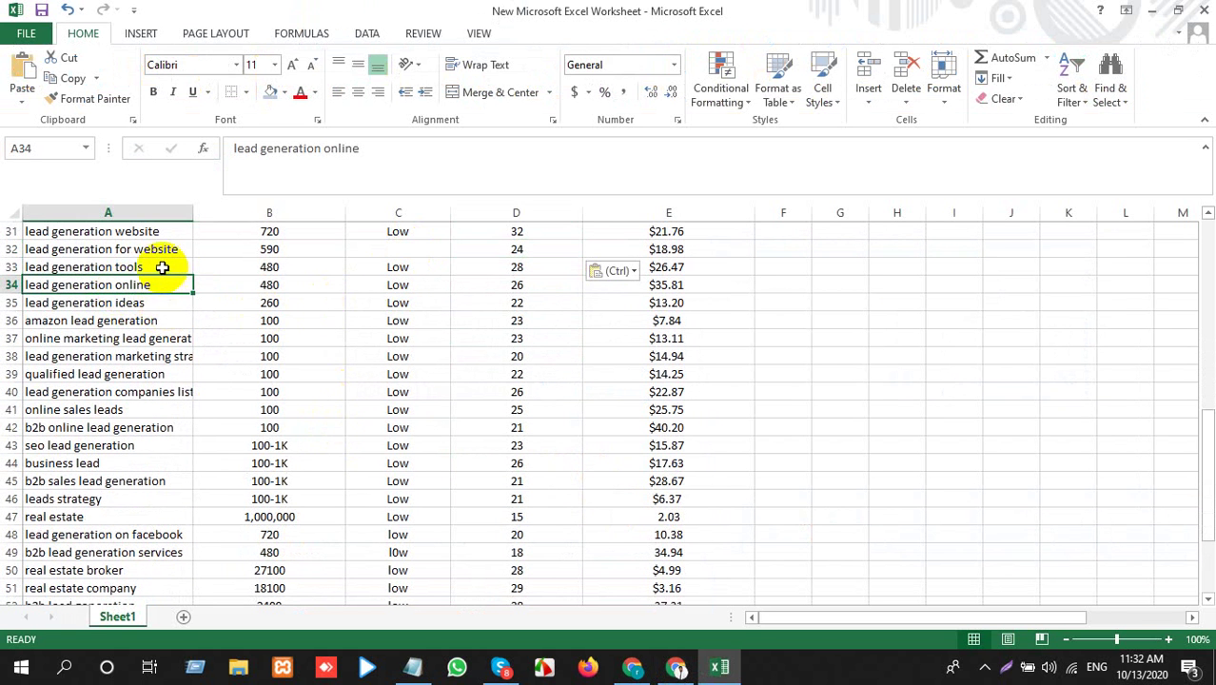
left_click(158, 267)
key("ctrl+c")
key("alt+Tab")
scroll(285, 510, "down", 2)
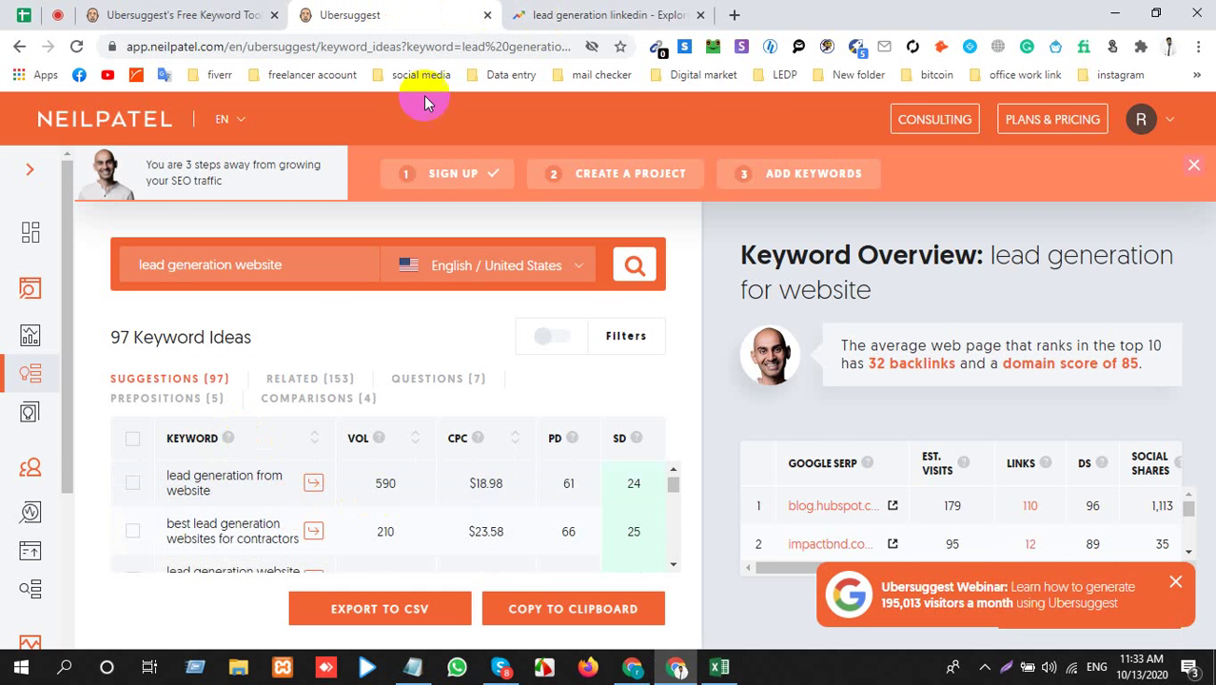
Look up the keyword "lead generation website" from cell A31 in Google Trends to check its interest over time
key("alt+Tab")
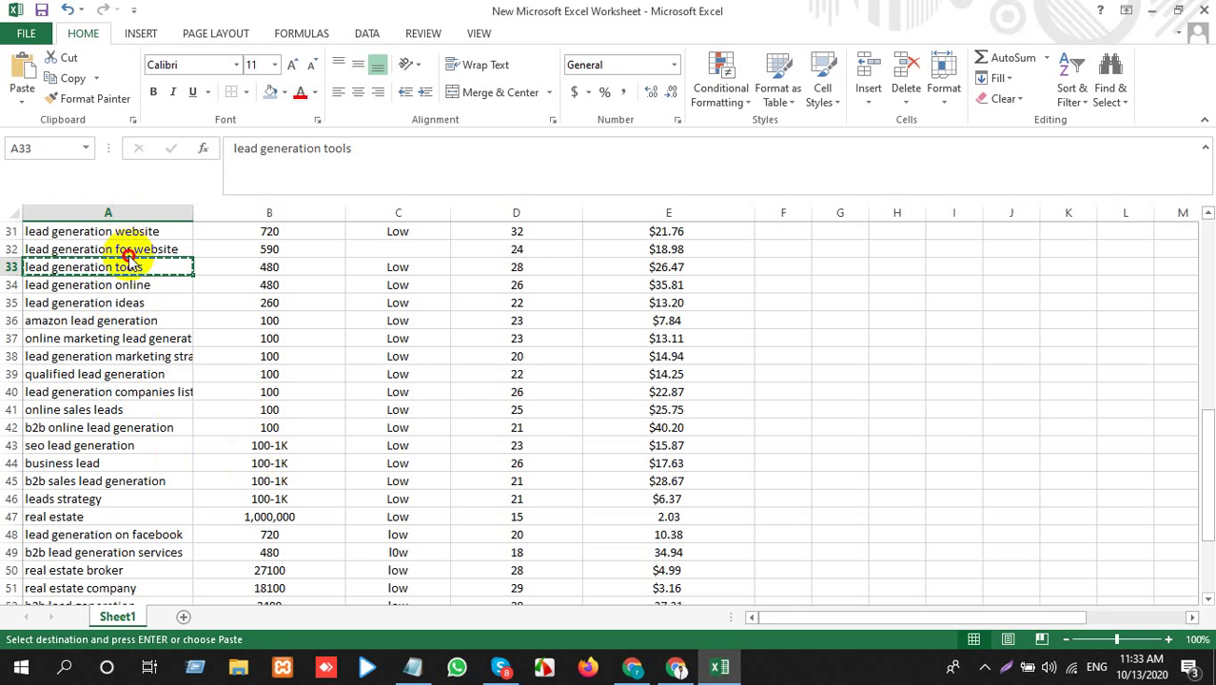
left_click(136, 231)
key("ctrl+c")
key("Right")
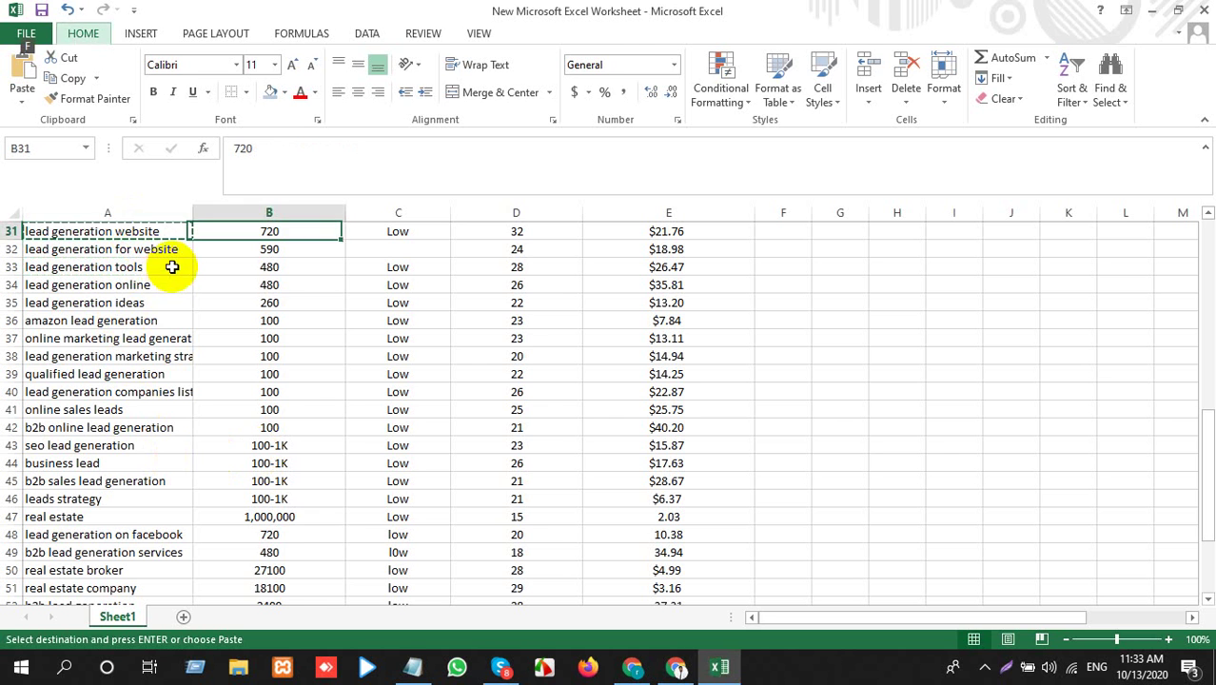
key("alt")
key("alt+Tab")
key("ctrl+Tab")
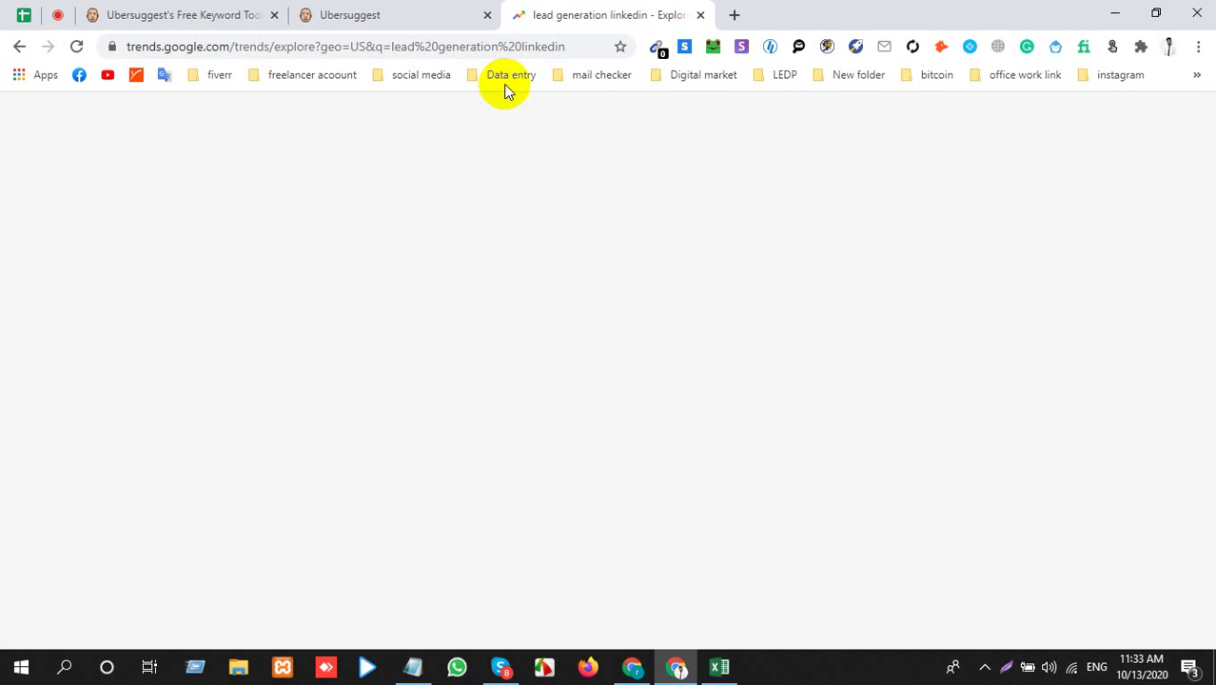
left_click(338, 219)
key("ctrl+v")
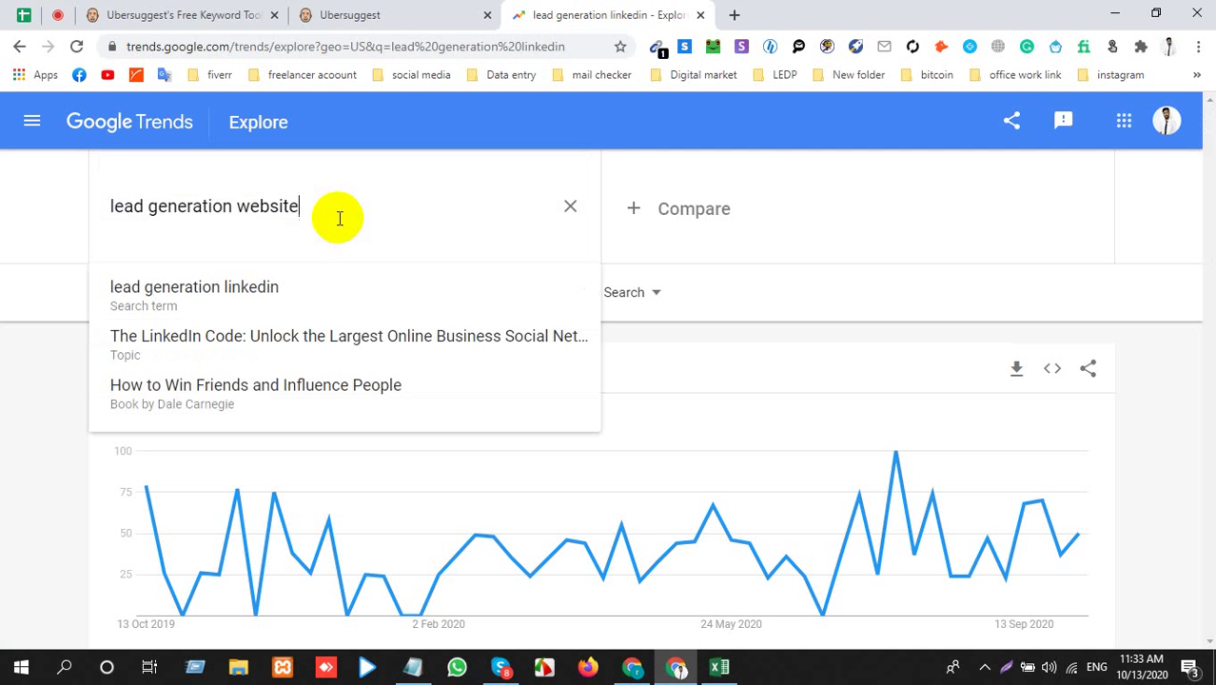
key("Return")
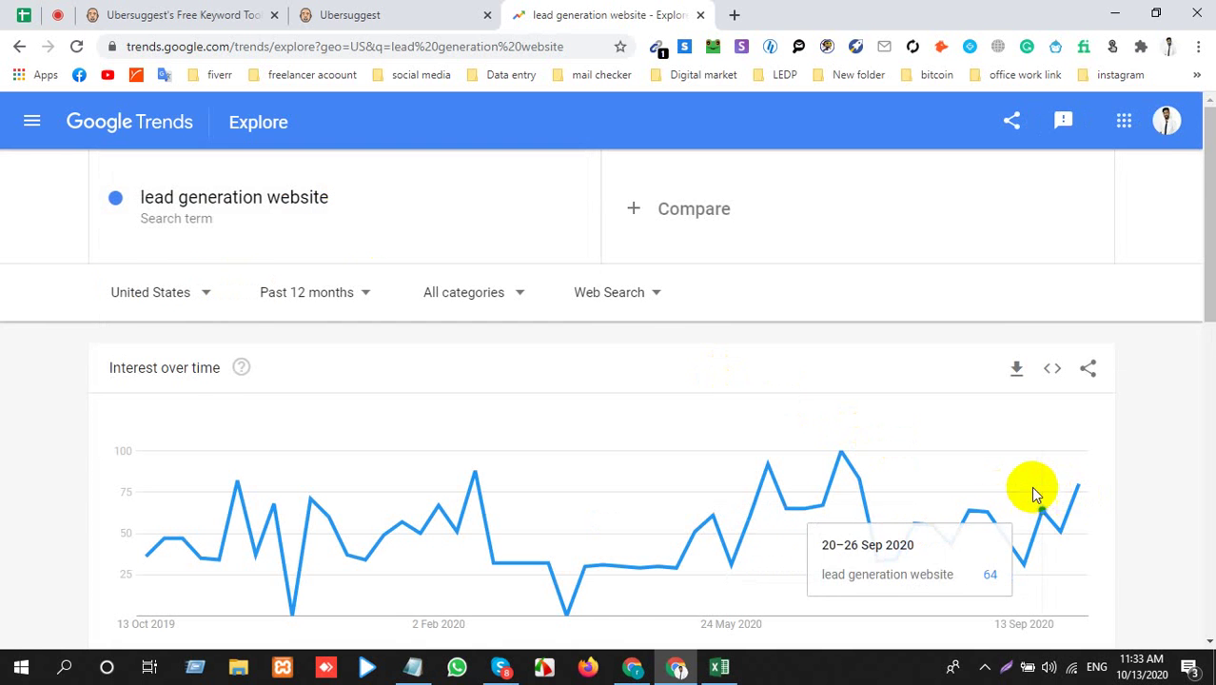
Look up the keyword "lead generation for website" from cell A32 in Google Trends to check its interest over time
key("alt+Tab")
left_click(160, 250)
key("alt+Tab")
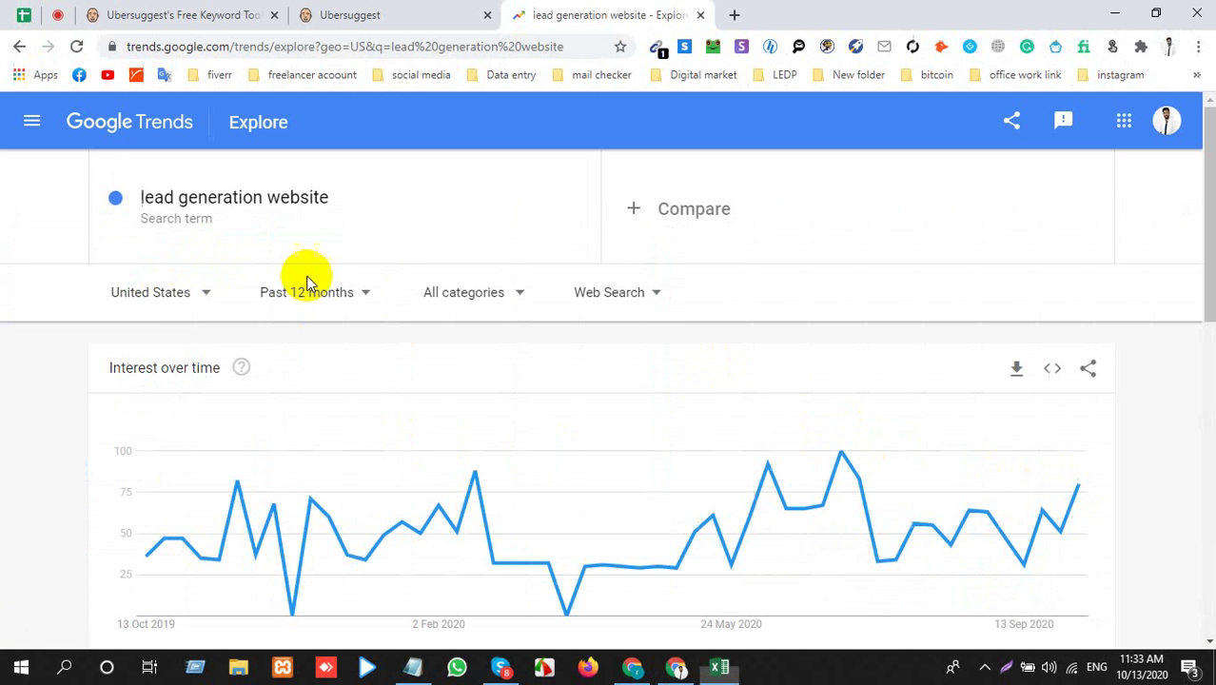
left_click(365, 200)
key("ctrl+v")
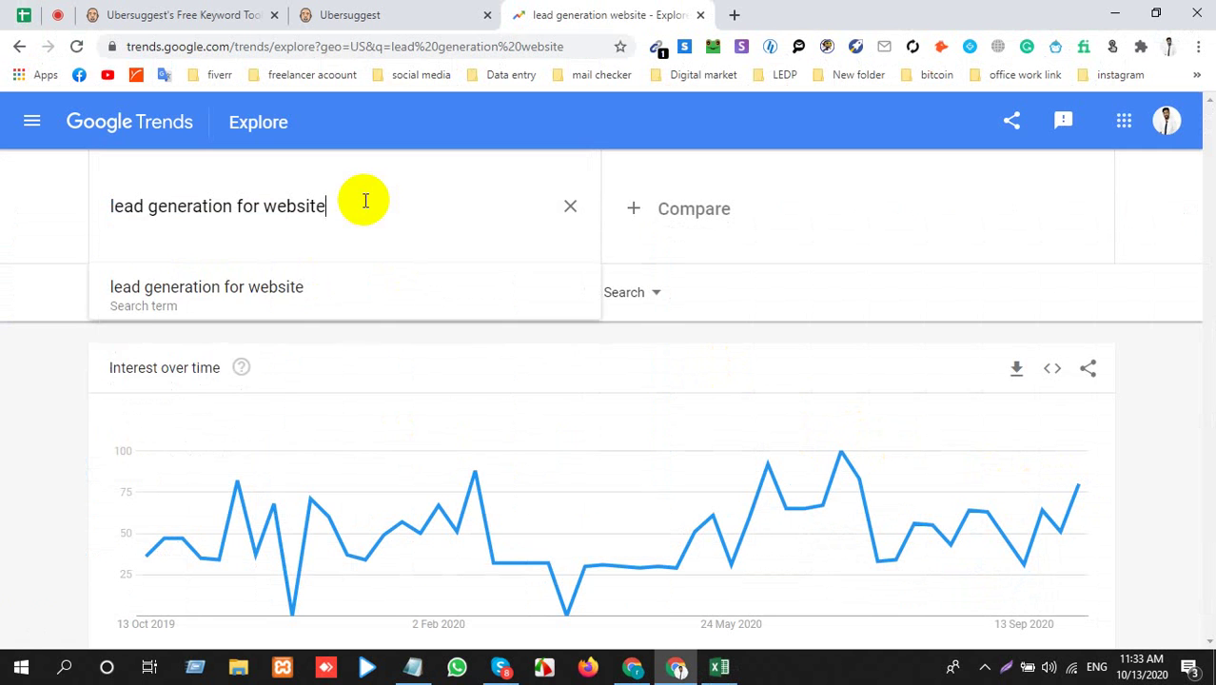
key("Return")
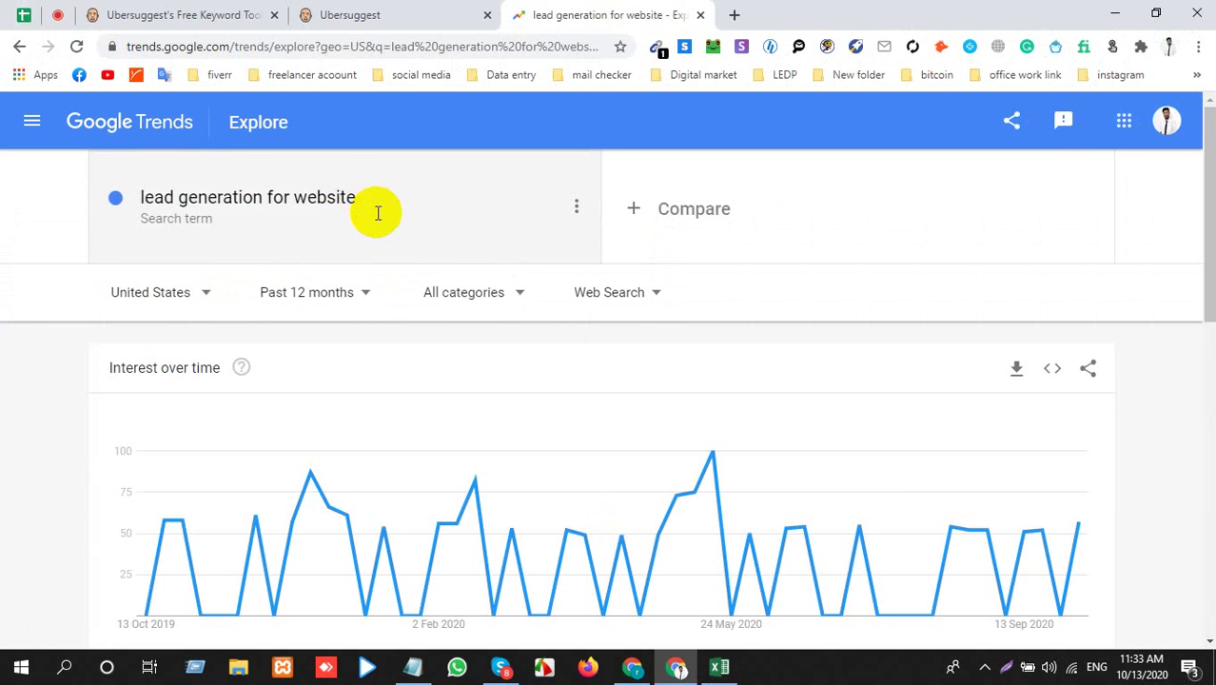
Look up the keyword "lead generation tools" from cell A33 in Ubersuggest and review its keyword ideas
key("alt+Tab")
left_click(152, 267)
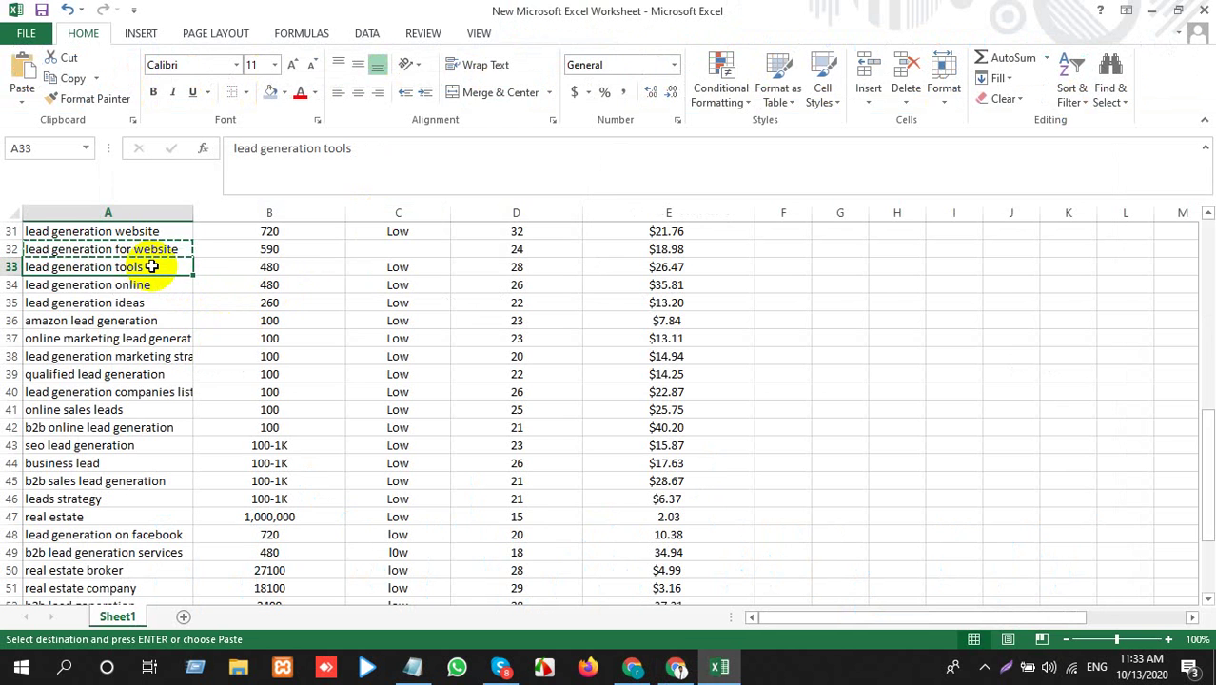
key("alt+Tab")
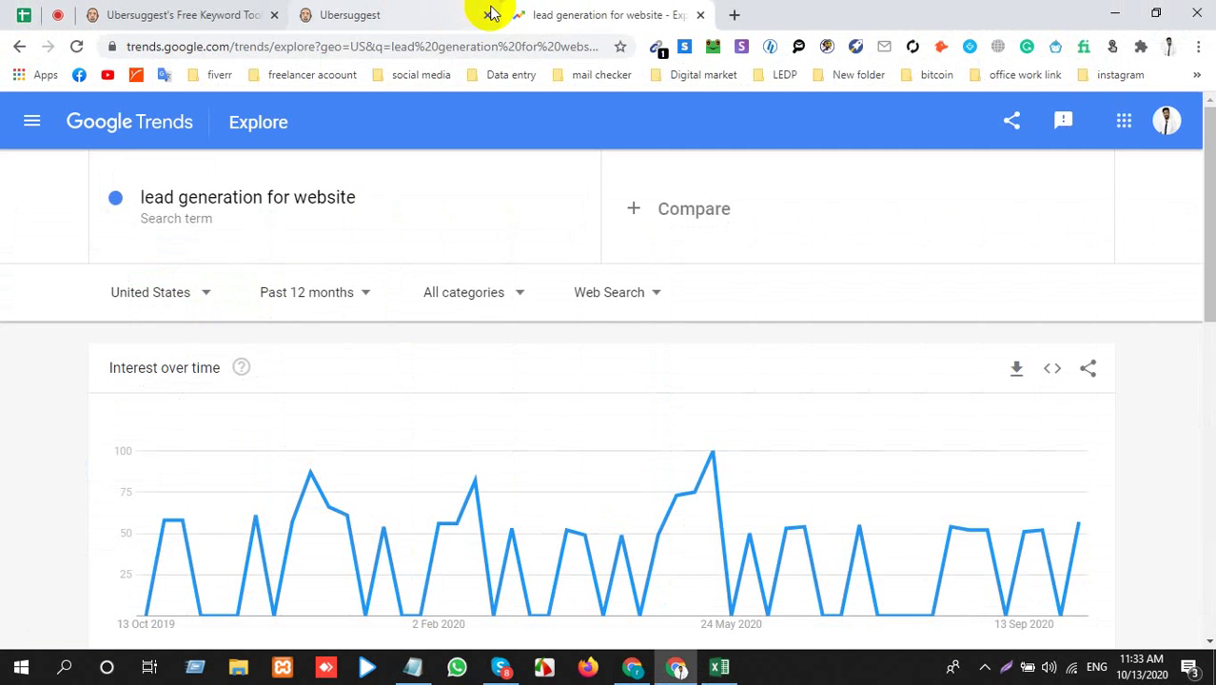
left_click(480, 14)
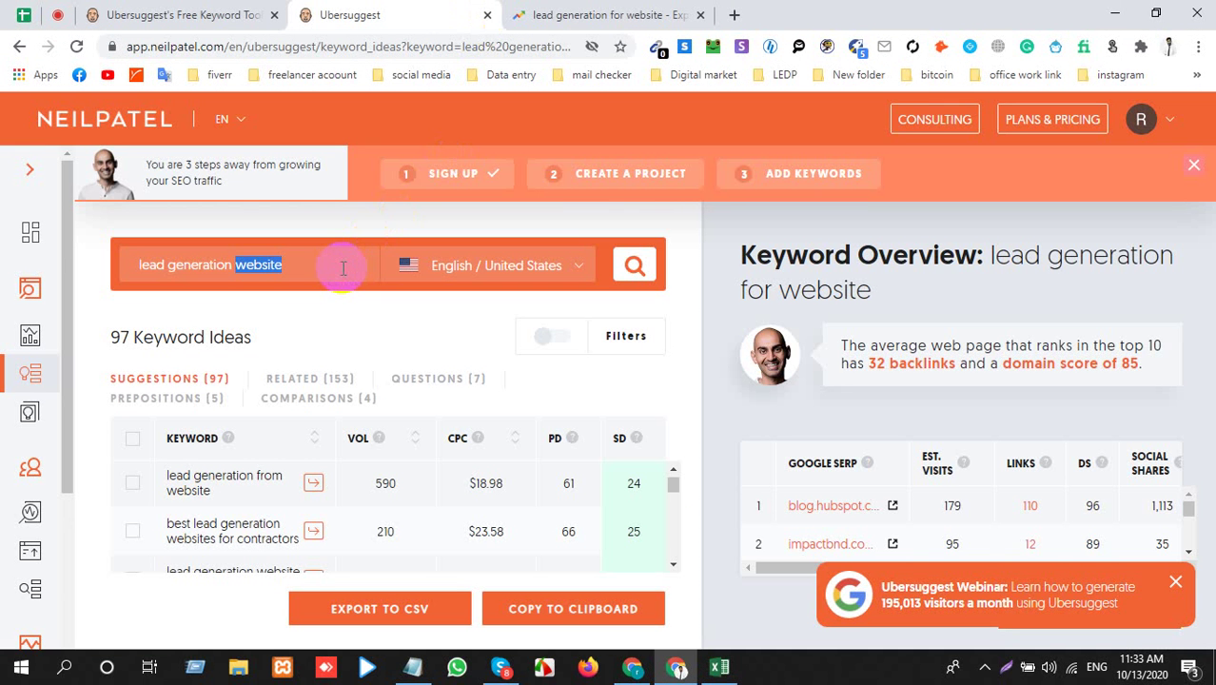
key("ctrl+v")
key("Return")
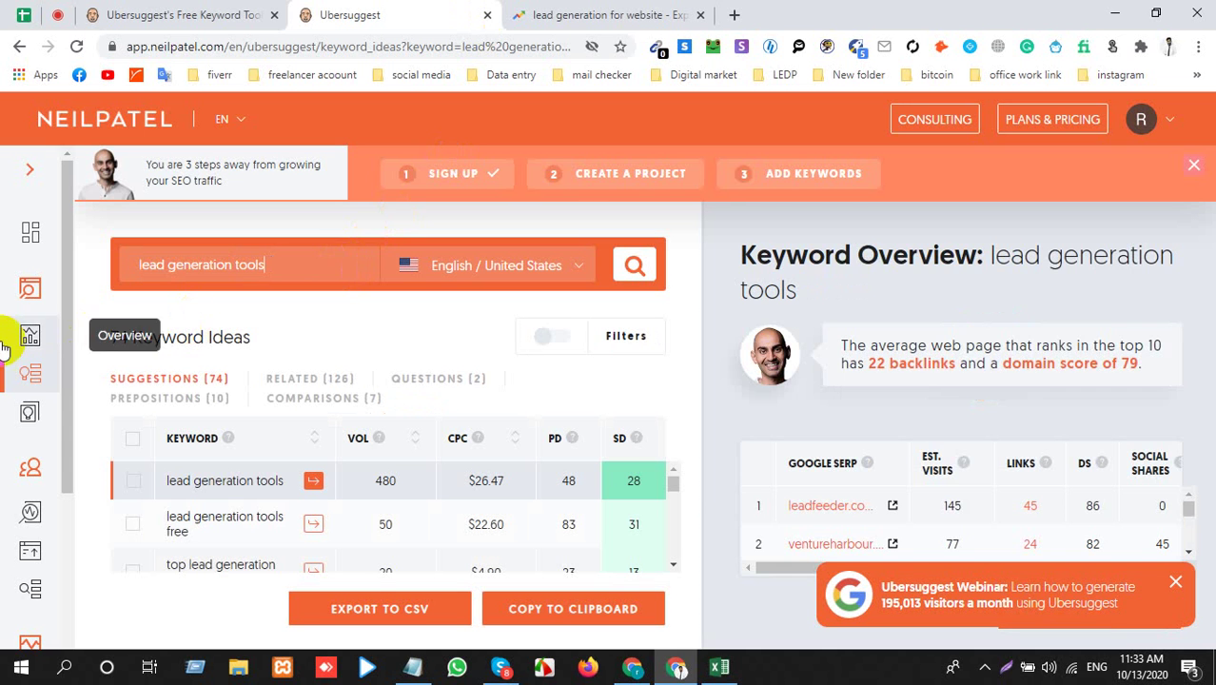
scroll(205, 557, "down", 2)
scroll(205, 533, "up", 2)
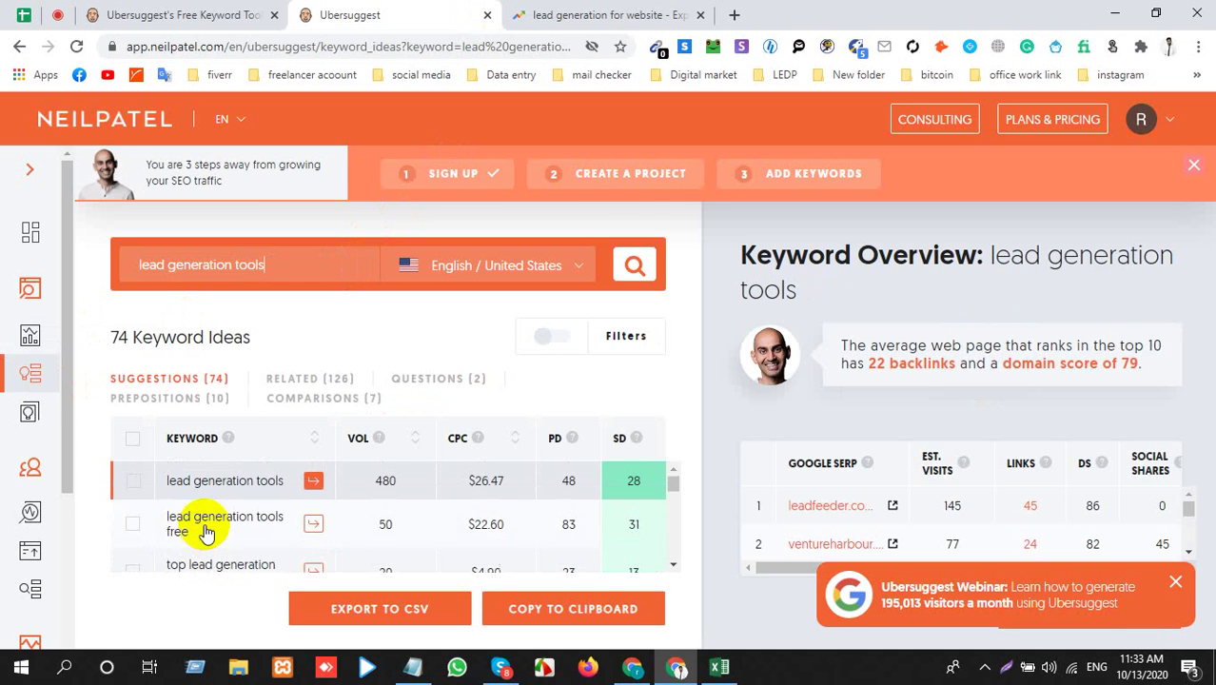
Check the interest over time for "lead generation tools" in Google Trends
left_click(664, 15)
left_click(360, 207)
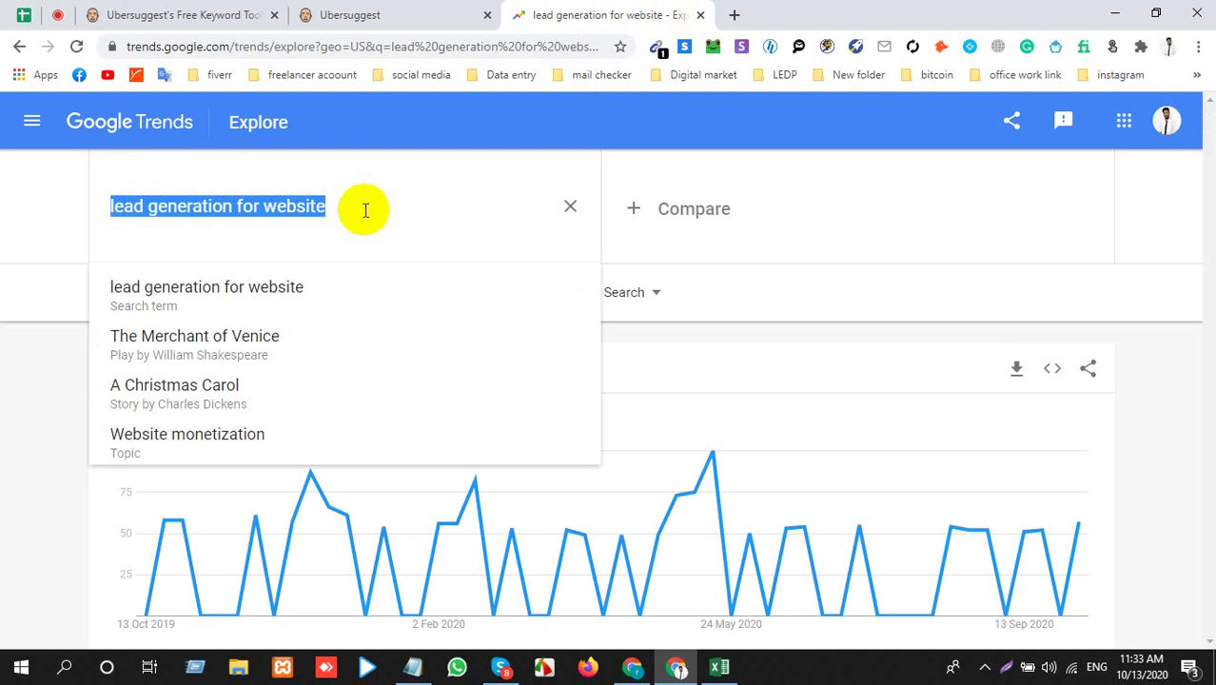
key("ctrl+v")
key("Return")
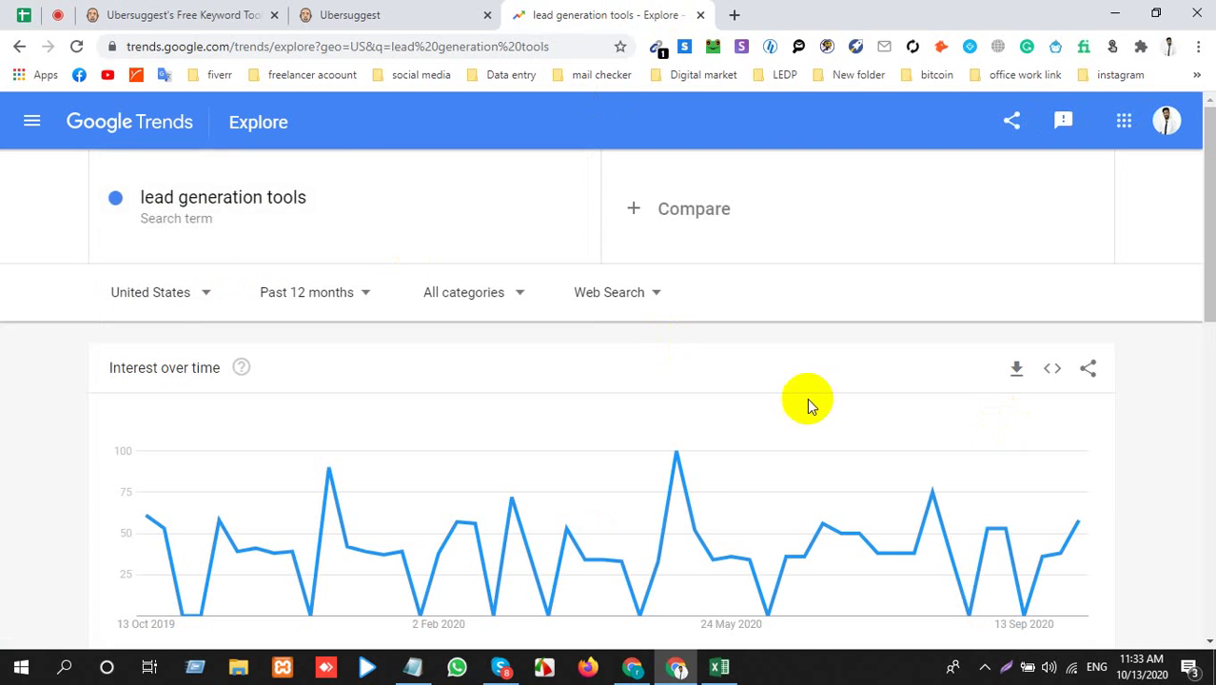
Look up the keyword "lead generation online" from cell A34 in Ubersuggest and review its keyword ideas
key("alt+Tab")
left_click(130, 283)
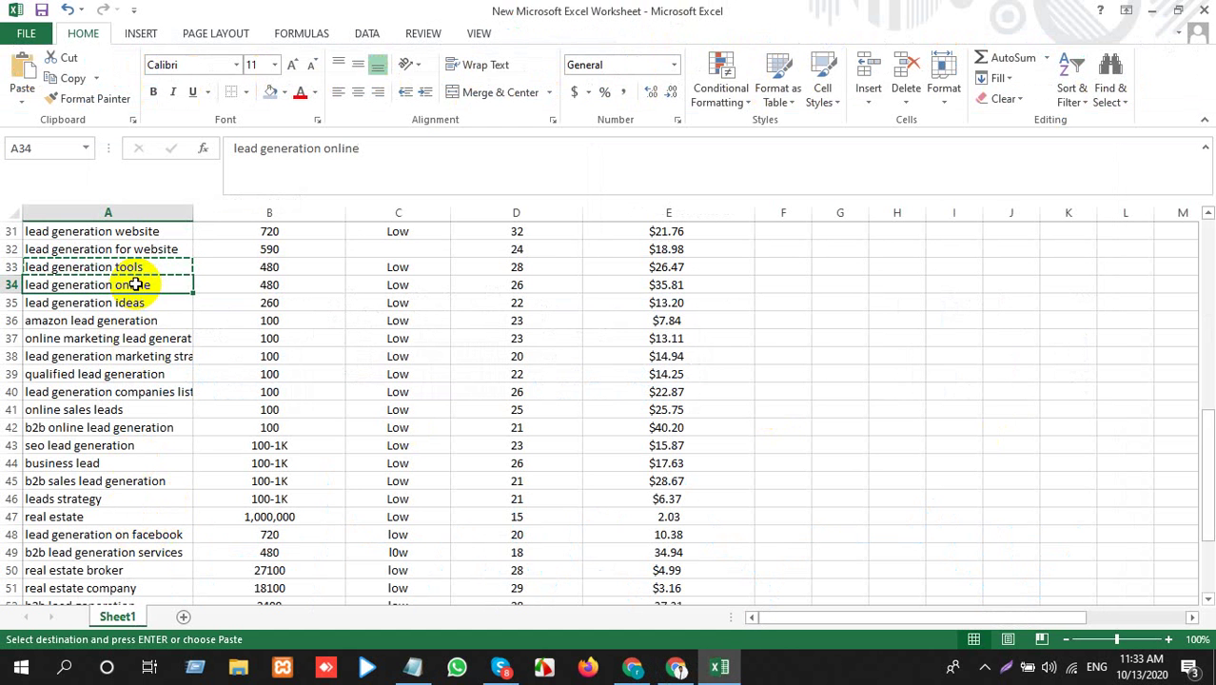
key("ctrl+c")
key("alt+Tab")
left_click(380, 14)
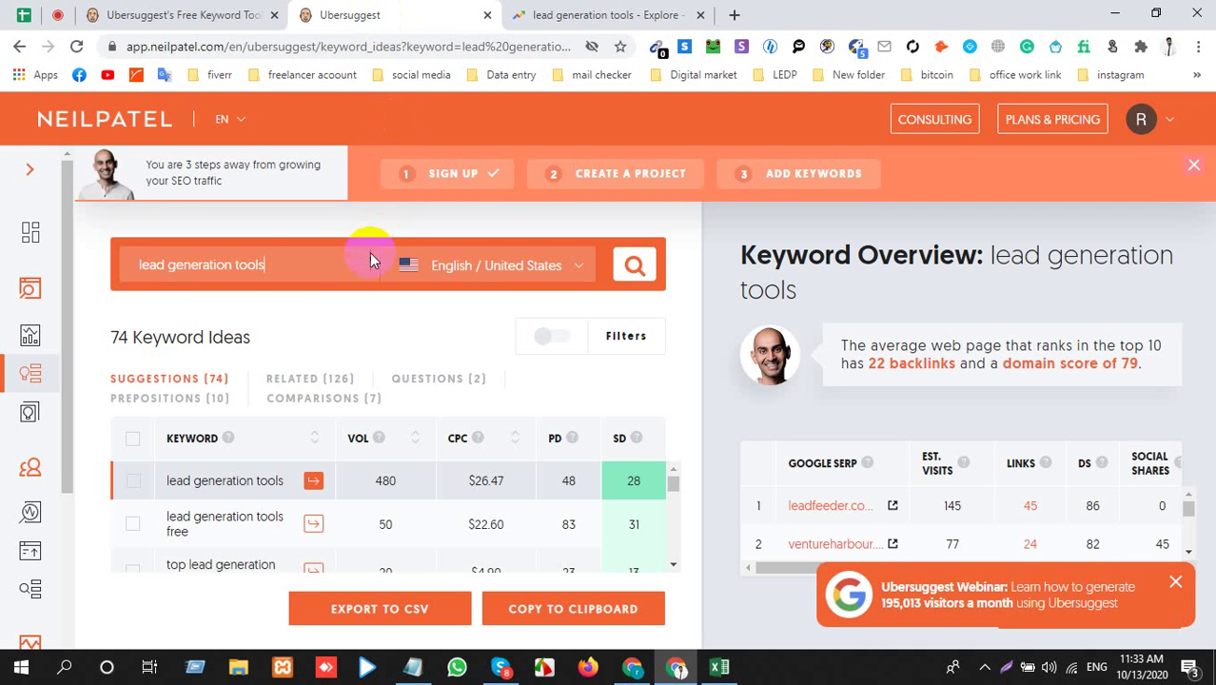
key("ctrl+v")
key("Return")
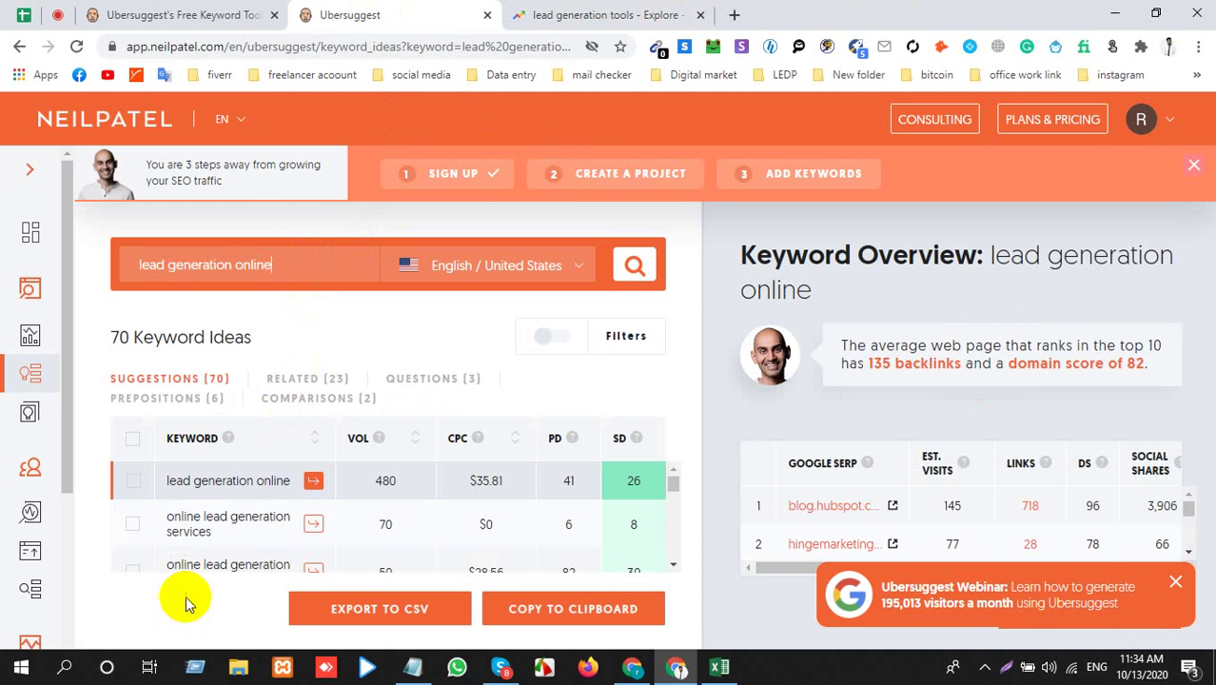
scroll(271, 501, "down", 1)
scroll(271, 499, "down", 3)
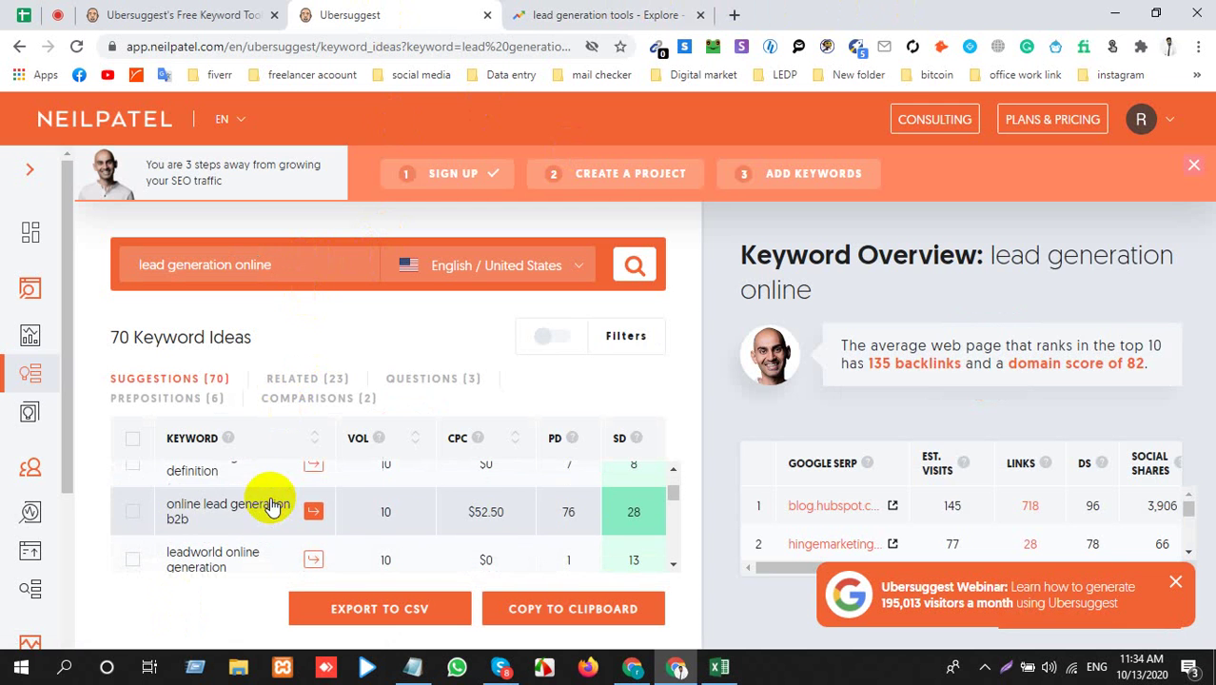
Check the interest over time for "lead generation online" in Google Trends
left_click(583, 11)
left_click(300, 245)
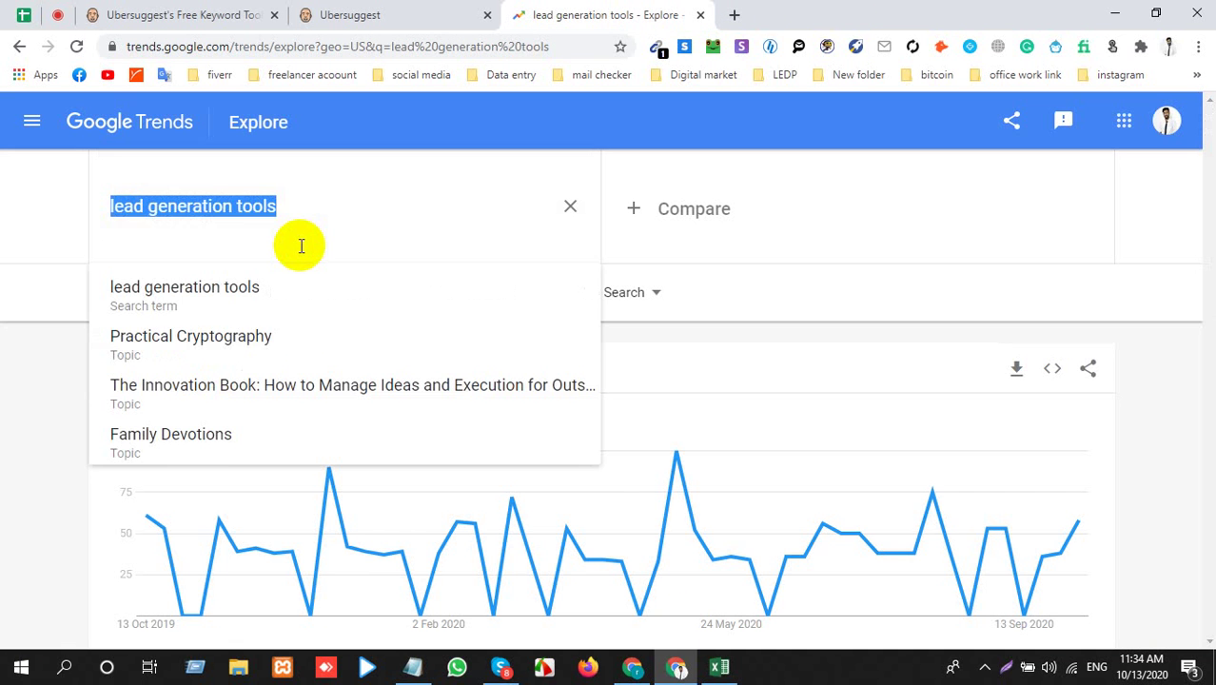
key("ctrl+v")
key("Return")
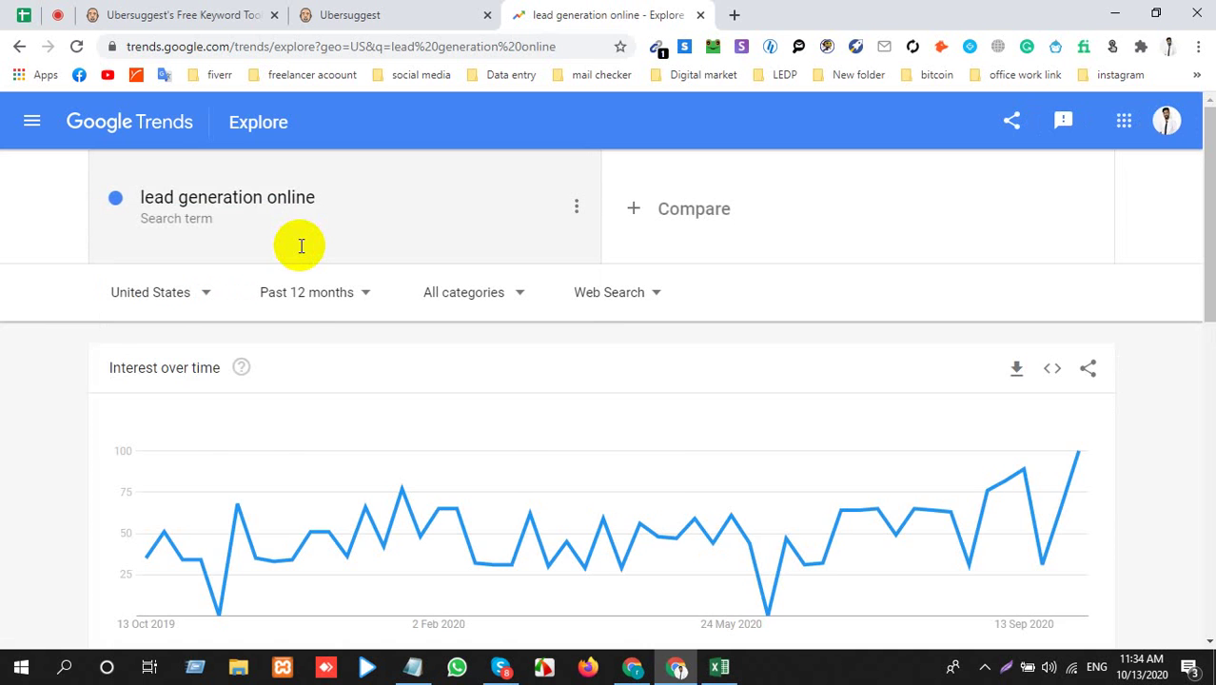
Delete row 35 with the keyword "lead generation ideas" from the Excel keyword sheet
key("alt+Tab")
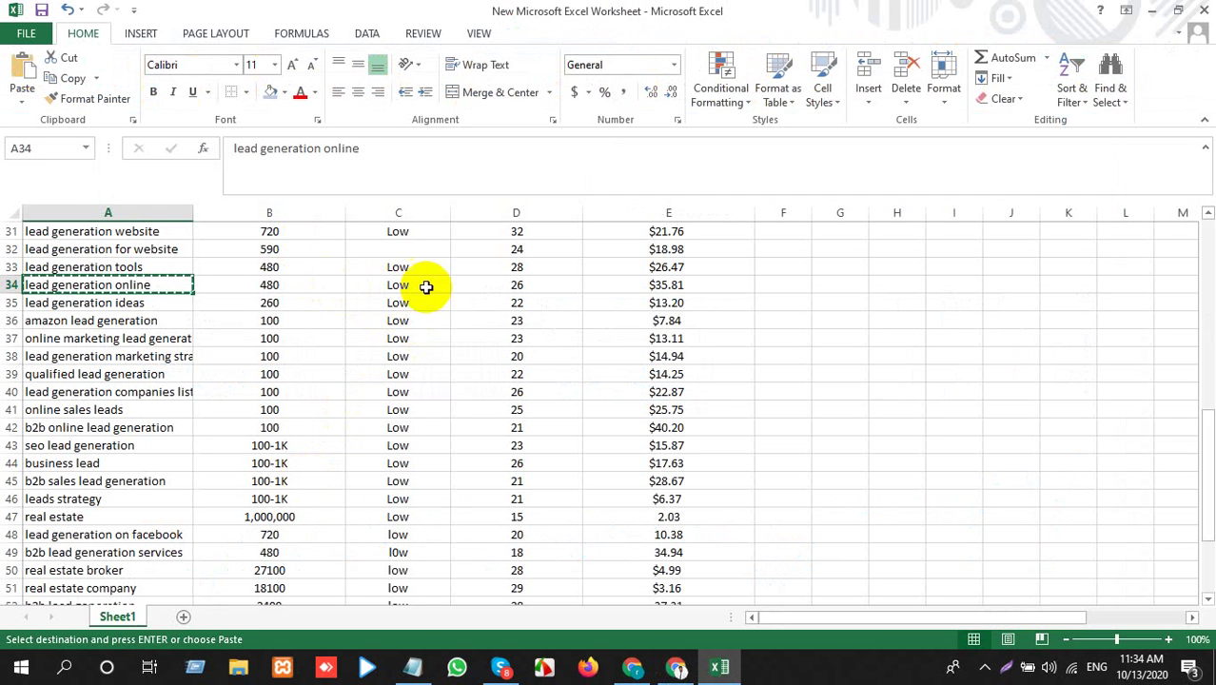
left_click(99, 306)
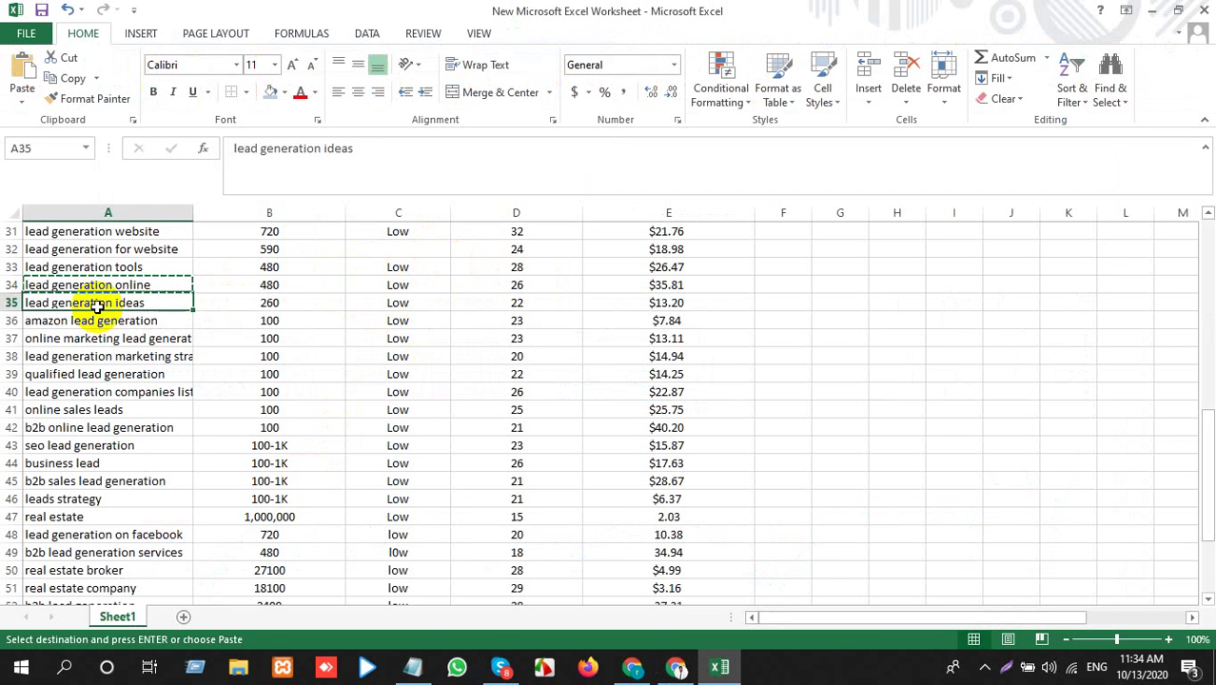
type("ccccccccccccccc")
left_click(245, 340)
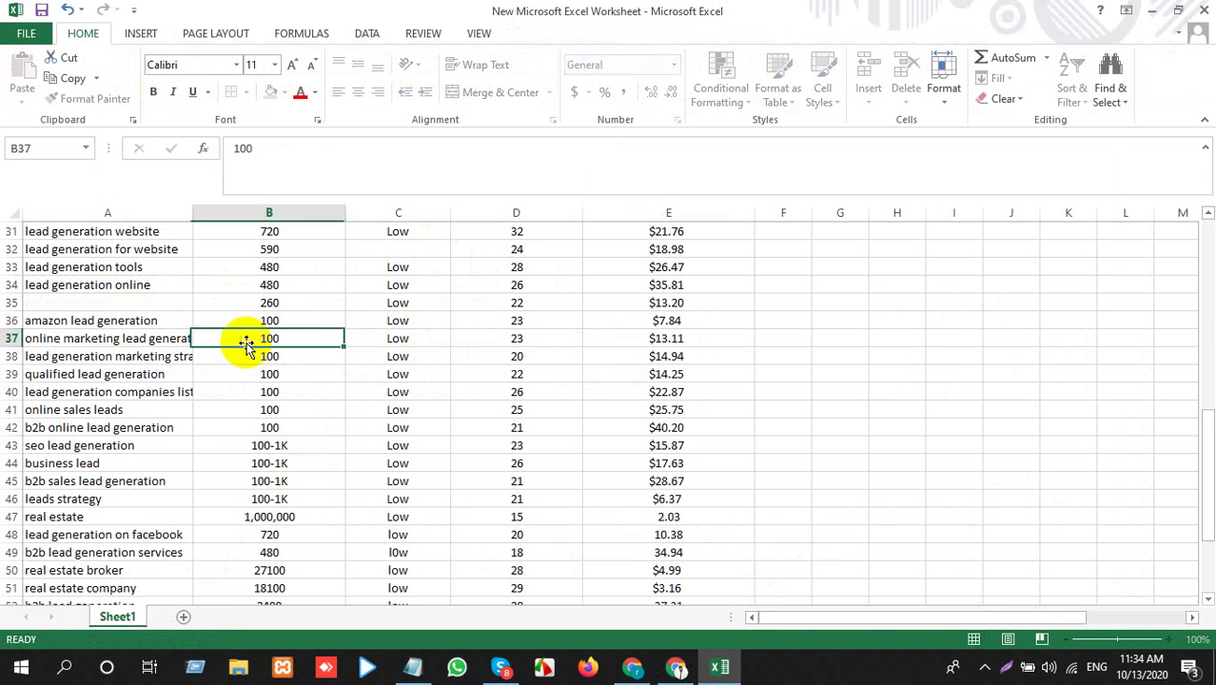
left_click(10, 302)
key("ctrl+minus")
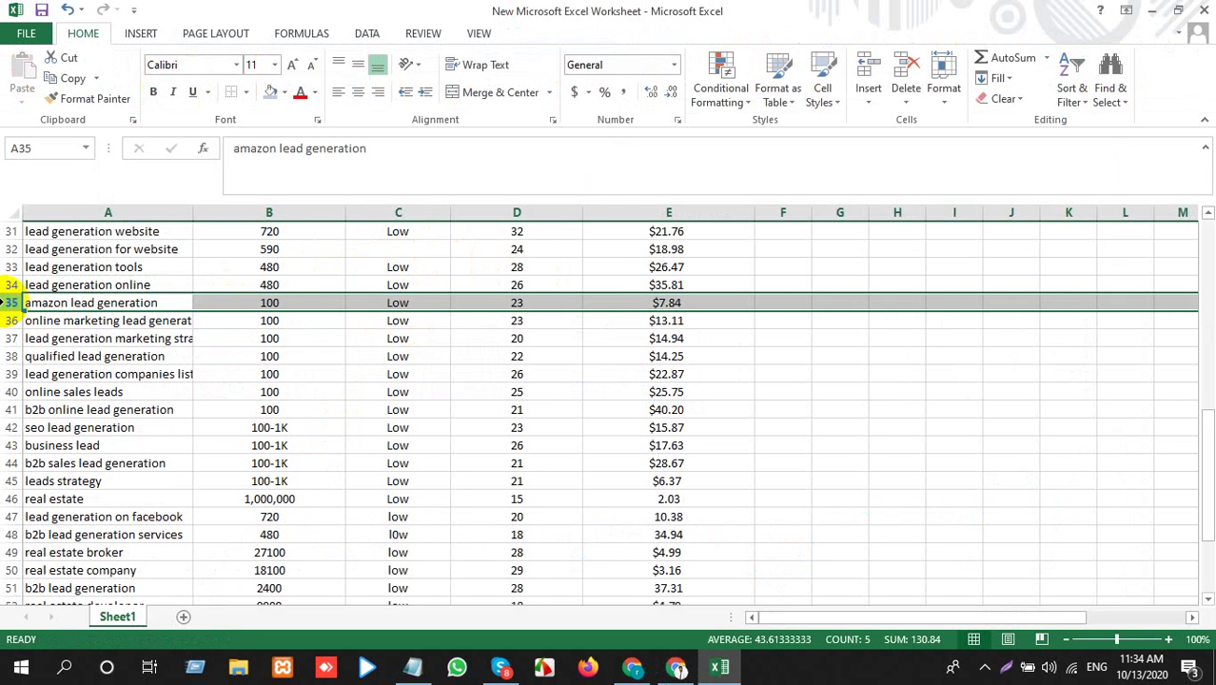
Look up the keyword "amazon lead generation" from cell A35 in Ubersuggest and review its volume and keyword ideas
left_click(92, 302)
key("ctrl+c")
key("alt+Tab")
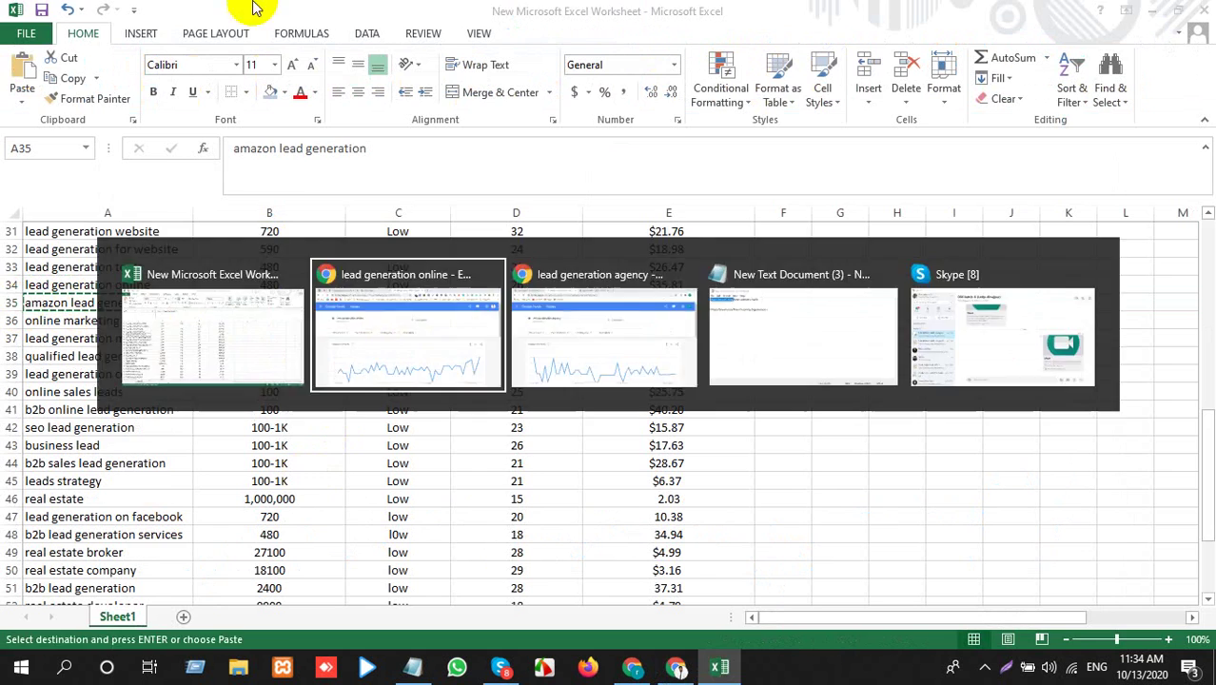
left_click(452, 9)
left_click(264, 246)
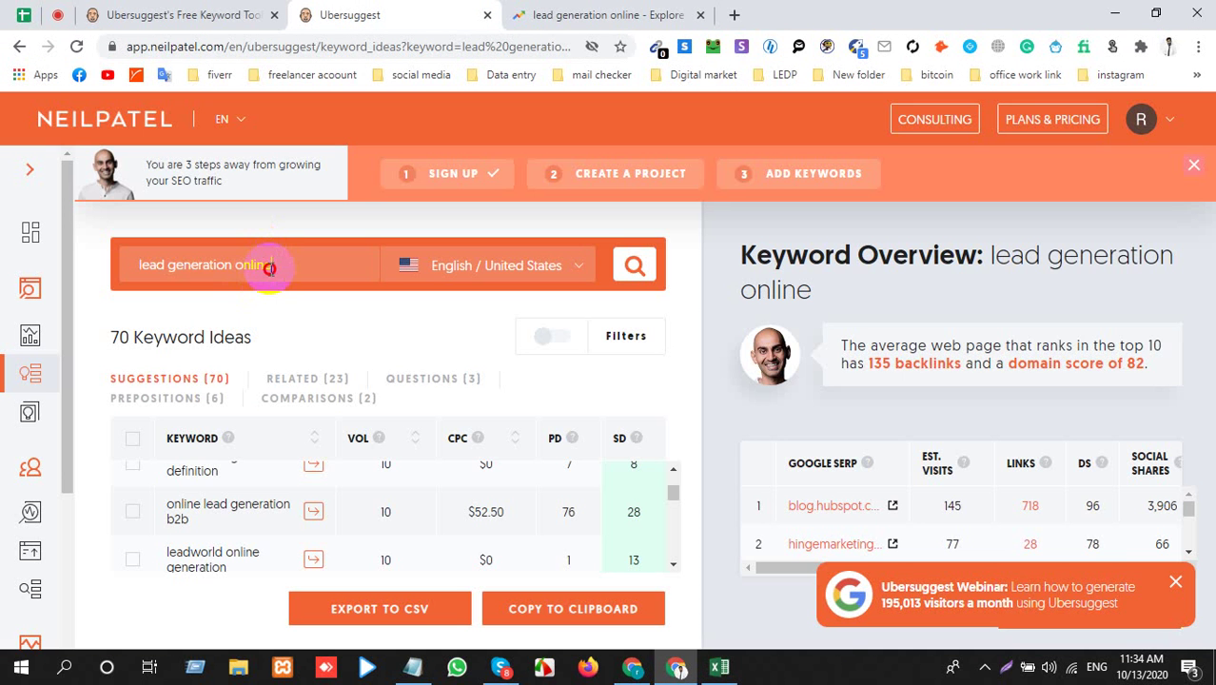
key("ctrl+v")
key("Return")
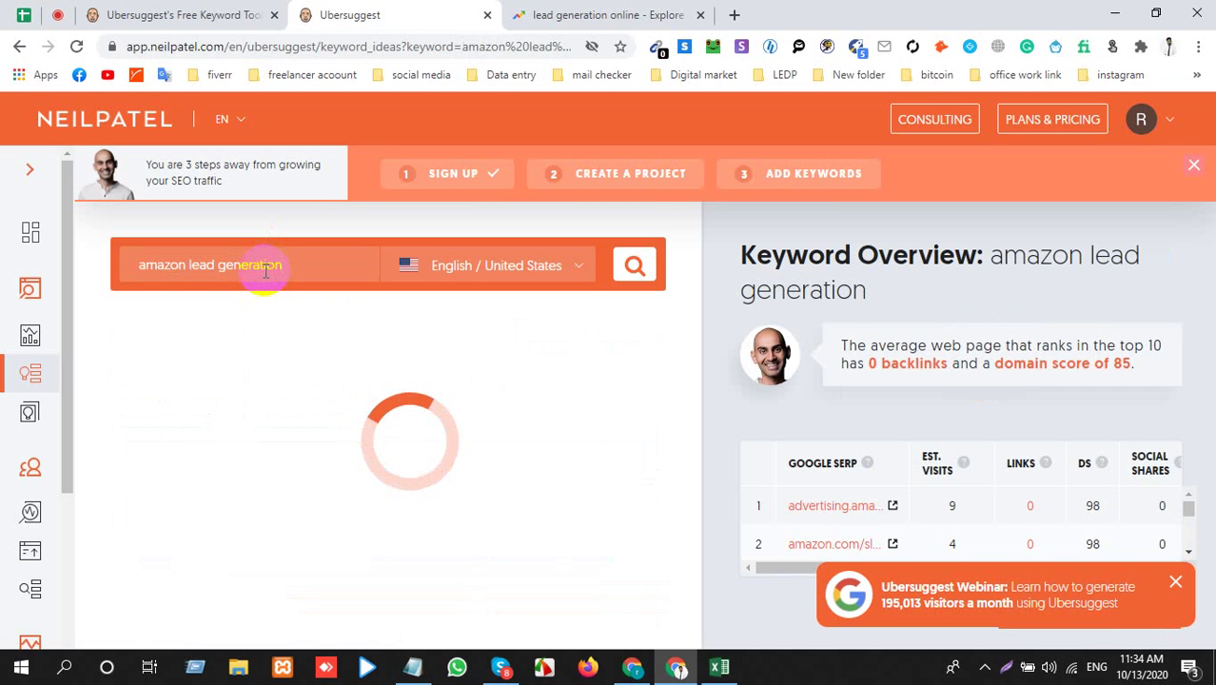
left_click(984, 671)
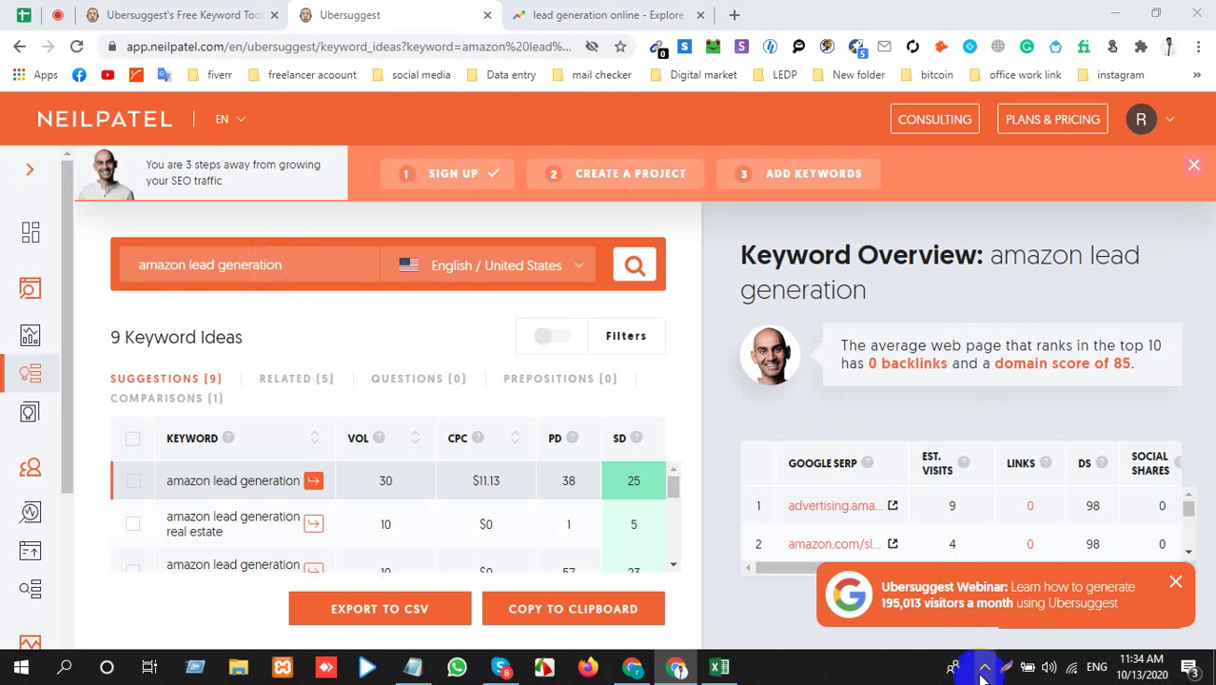
scroll(445, 487, "down", 2)
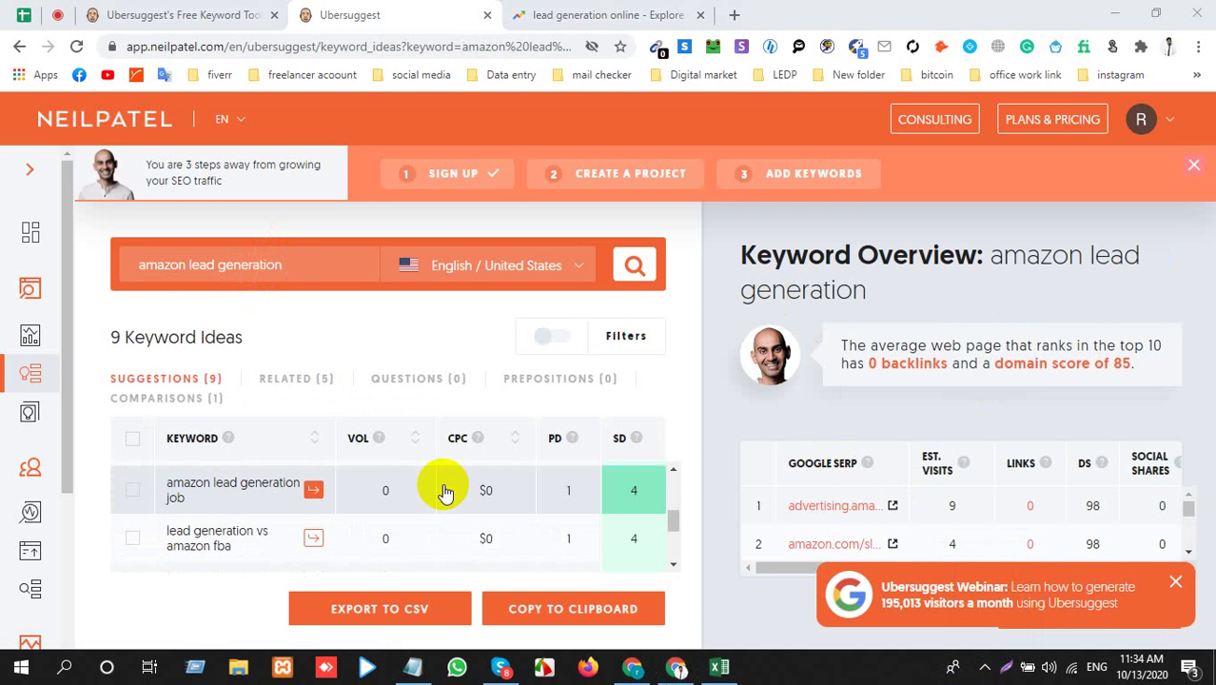
scroll(442, 489, "down", 2)
Check the interest over time for "amazon lead generation" in Google Trends
left_click(524, 14)
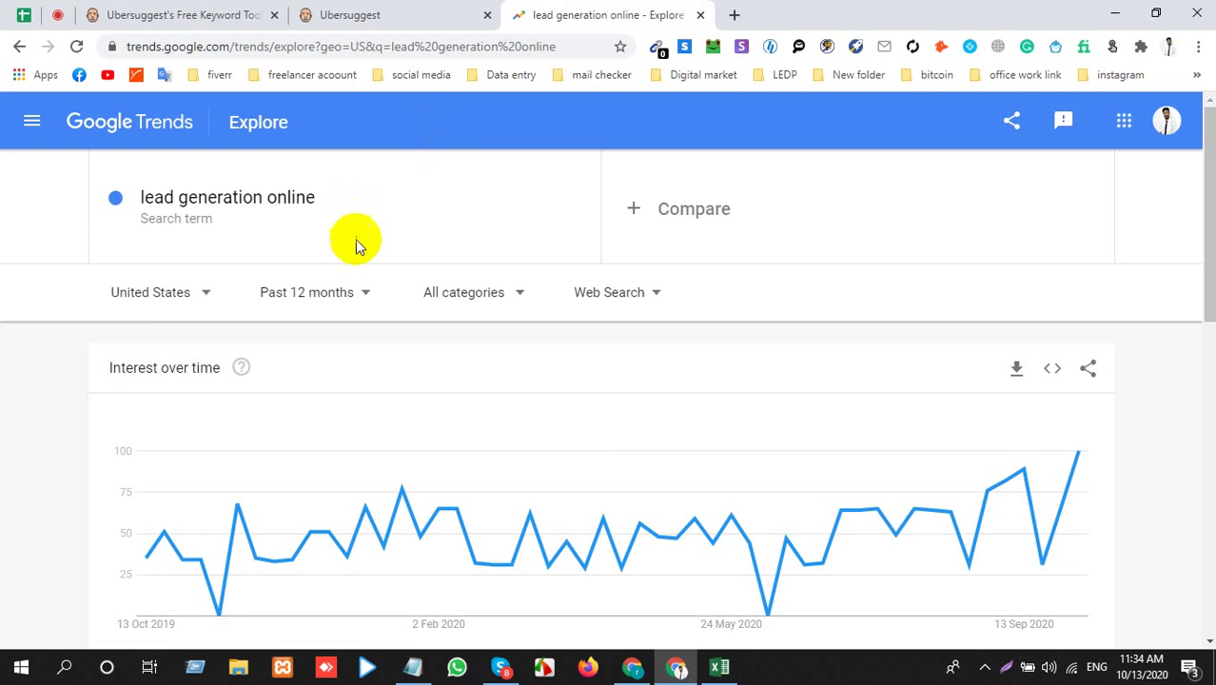
left_click(356, 211)
type("amazon lead generation")
key("Return")
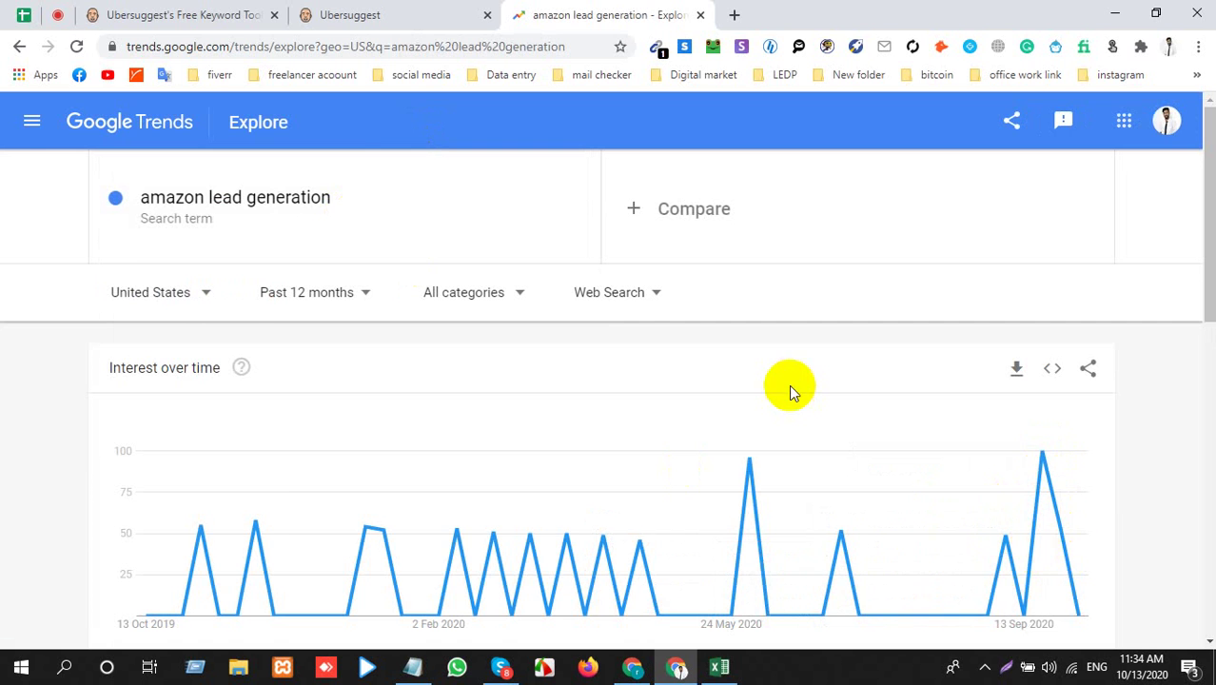
Delete row 35 with the keyword "amazon lead generation" from the Excel keyword sheet
key("alt+Tab")
left_click(10, 302)
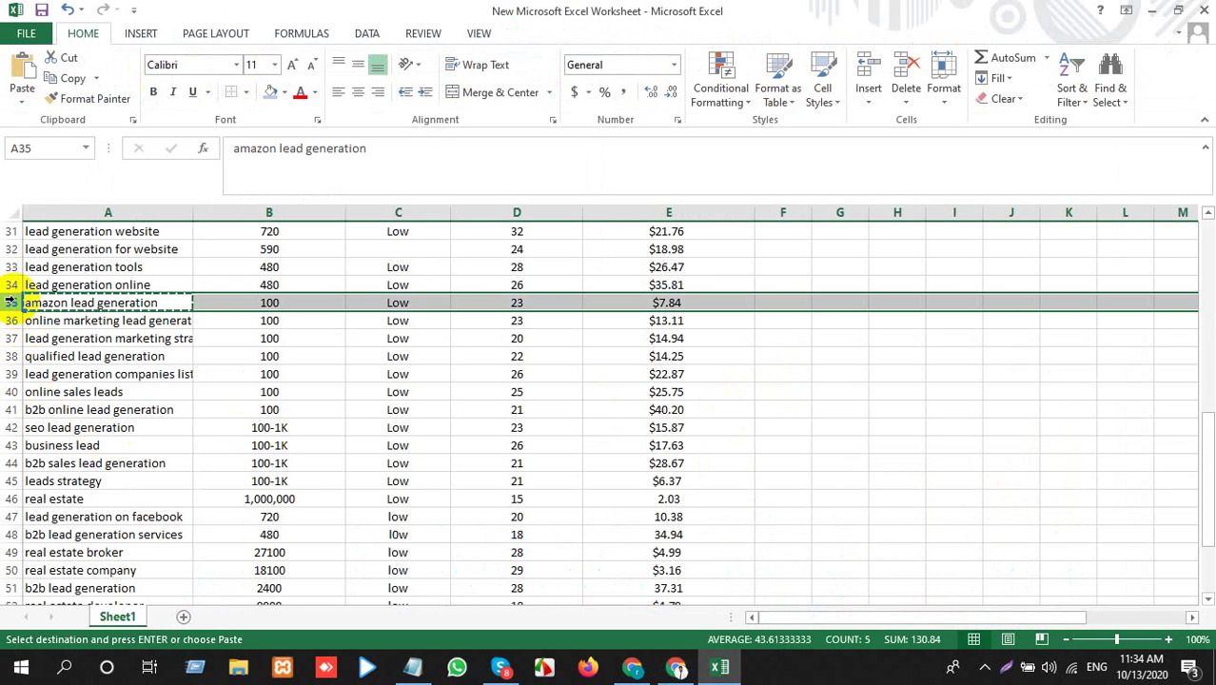
key("ctrl+minus")
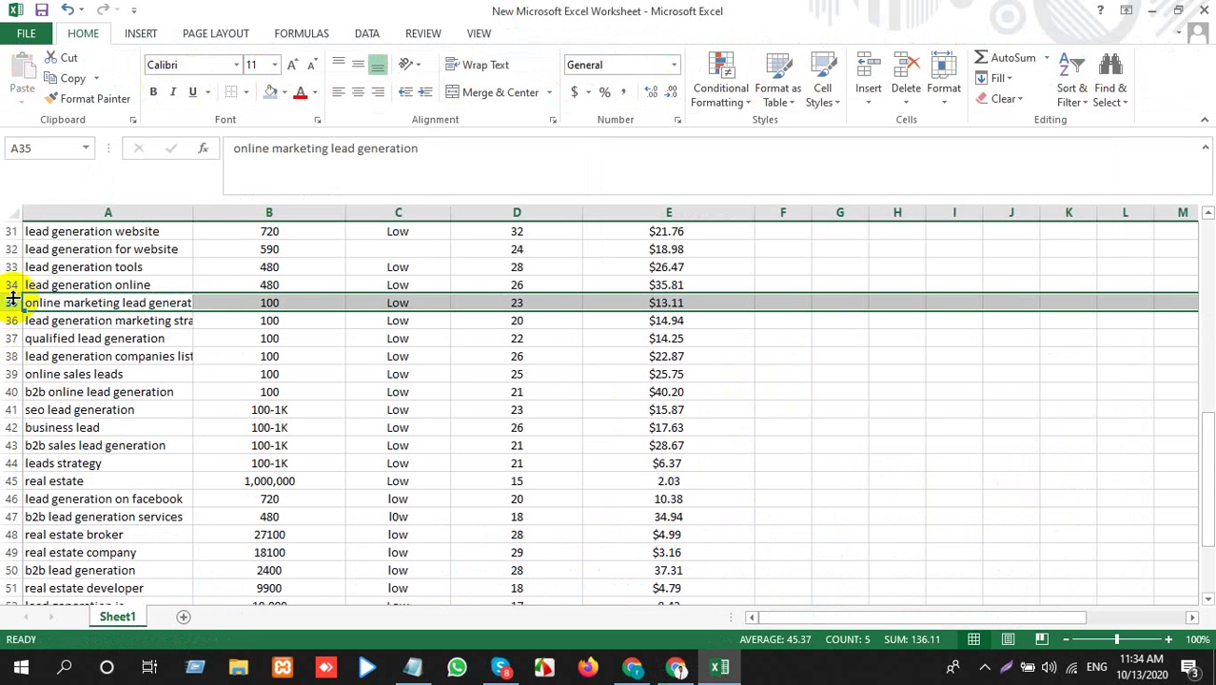
Look up the keyword "online marketing lead generation" from cell A35 in Google Trends to check its interest over time
left_click(152, 302)
key("ctrl+c")
key("alt+Tab")
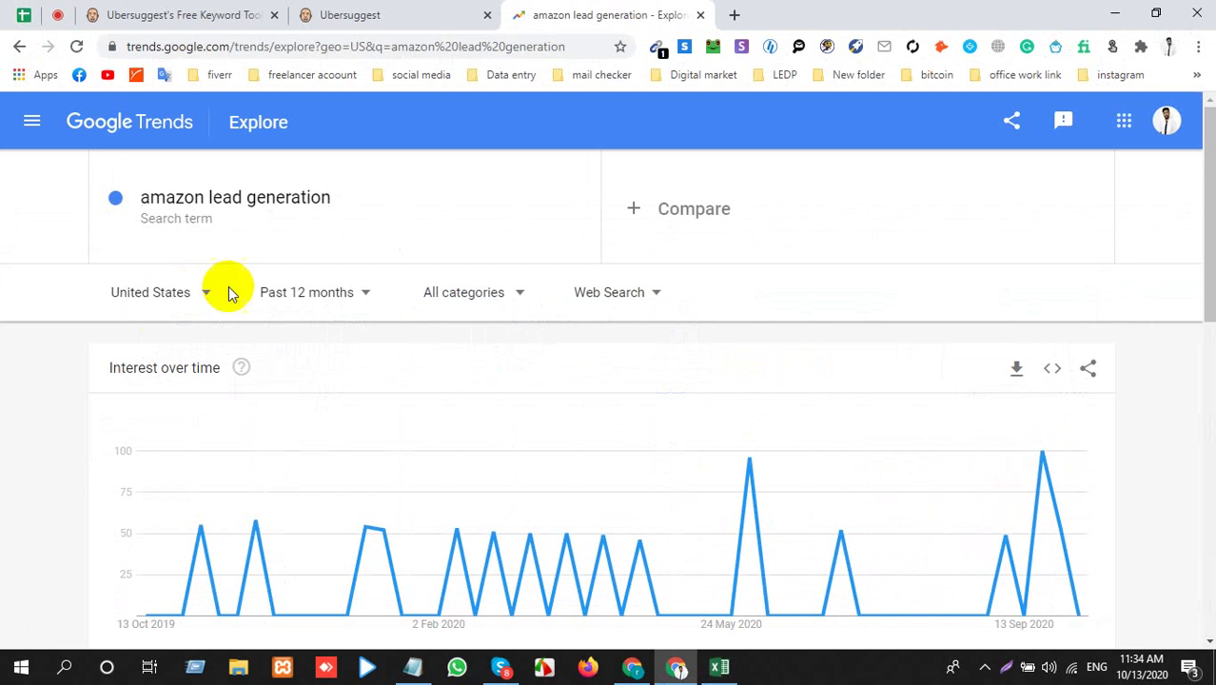
left_click(264, 209)
key("ctrl+v")
key("Return")
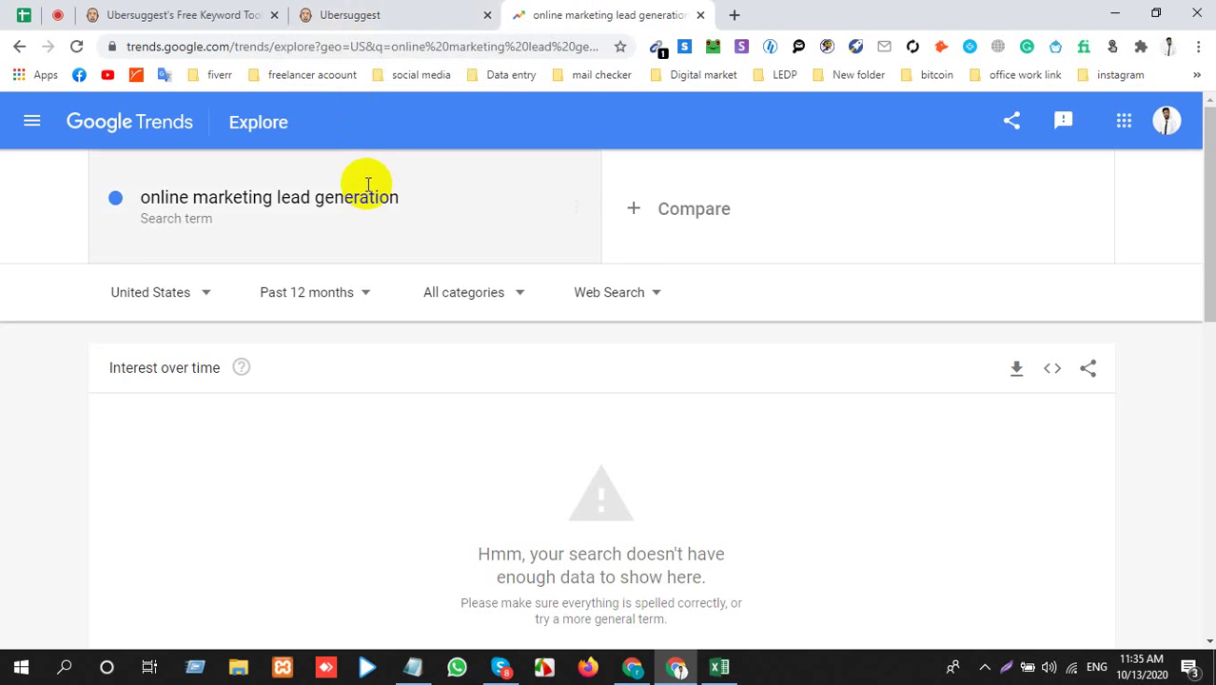
Delete row 35 with the keyword "online marketing lead generation" from the Excel keyword sheet
key("alt+Tab")
left_click(10, 302)
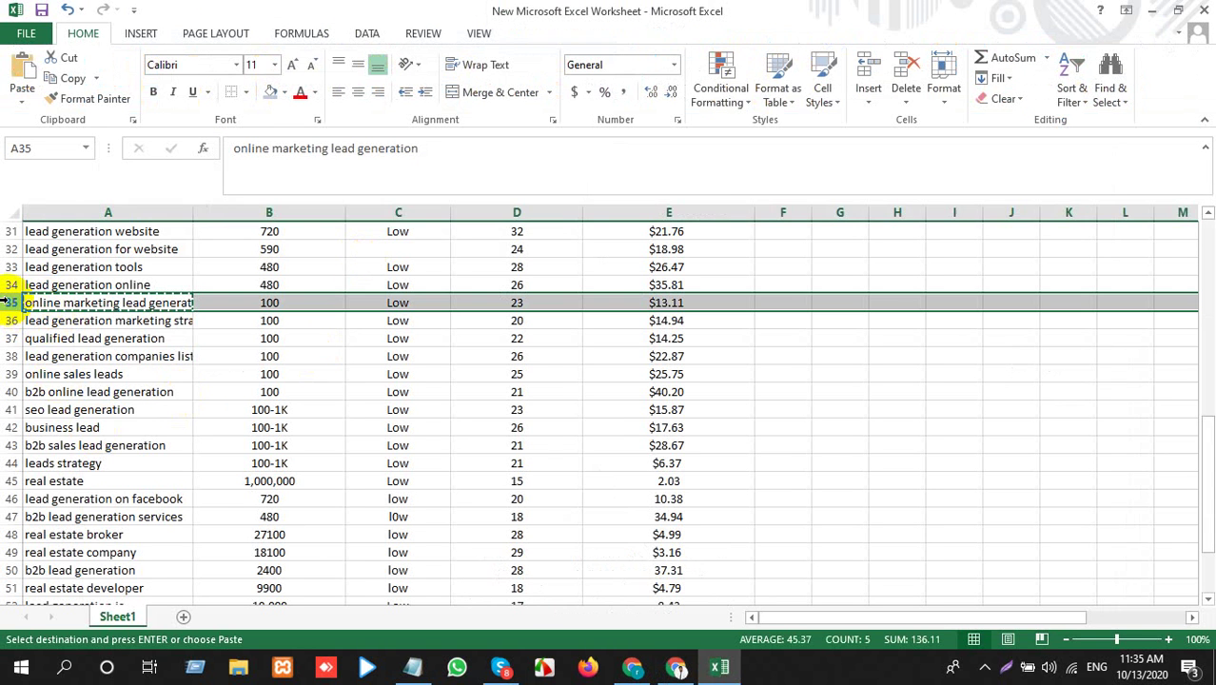
key("ctrl+minus")
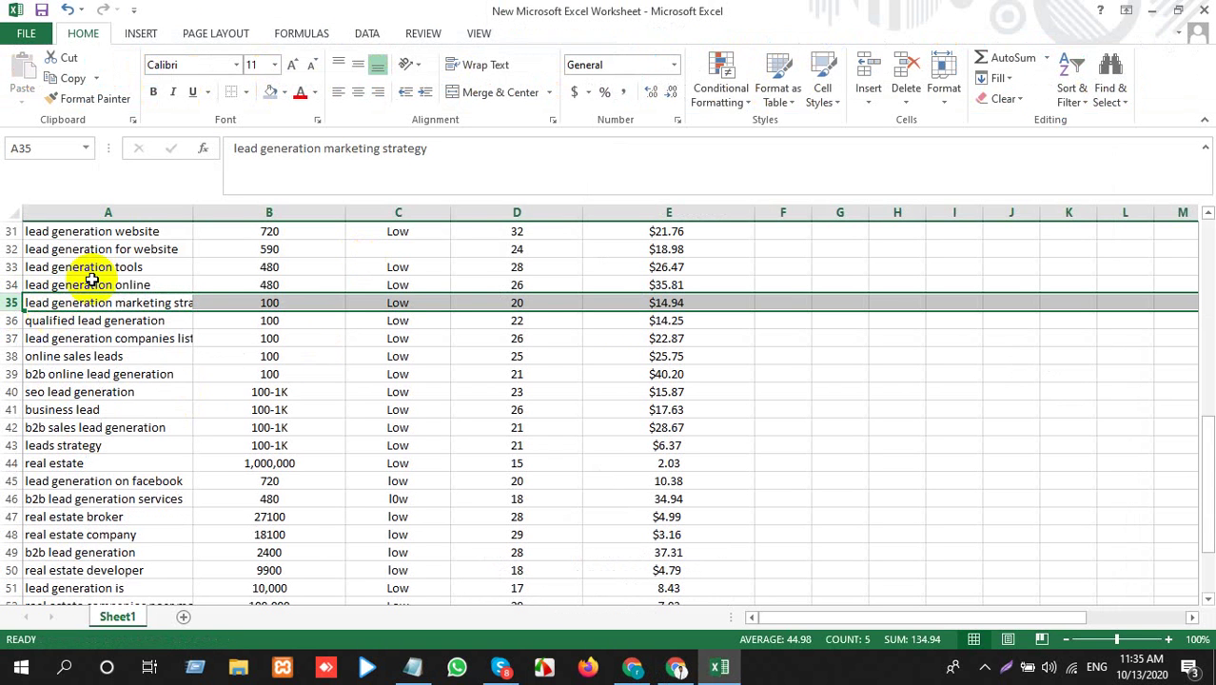
Look up the keyword "lead generation marketing strategy" from cell A35 in Google Trends to check its interest over time
left_click(119, 302)
key("ctrl+c")
key("alt+Tab")
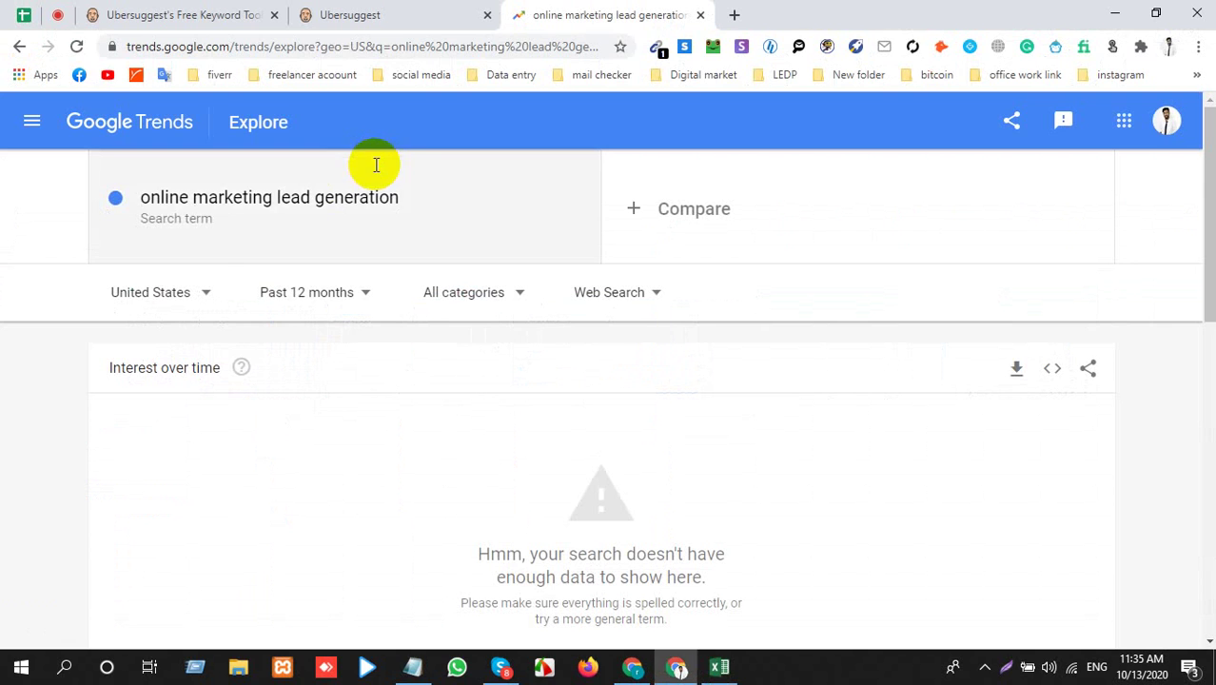
left_click(372, 177)
key("ctrl+v")
key("Return")
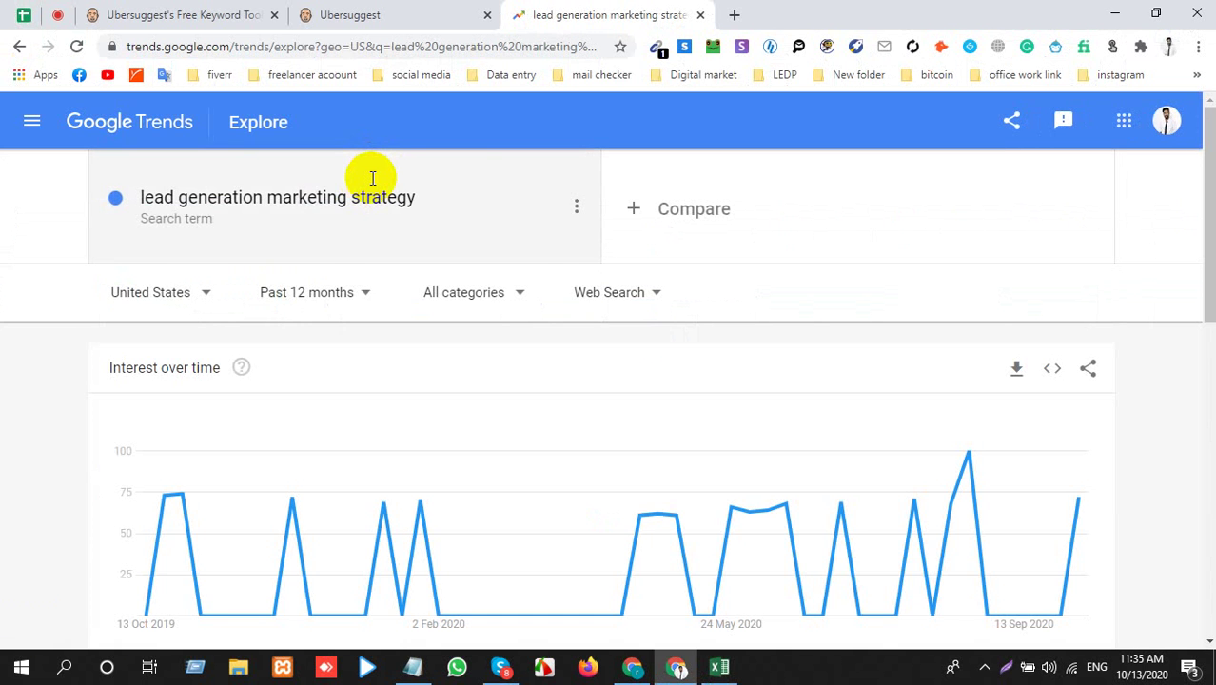
Look up the keyword "qualified lead generation" from cell A36 in Google Trends to check its interest over time
mouse_move(1080, 506)
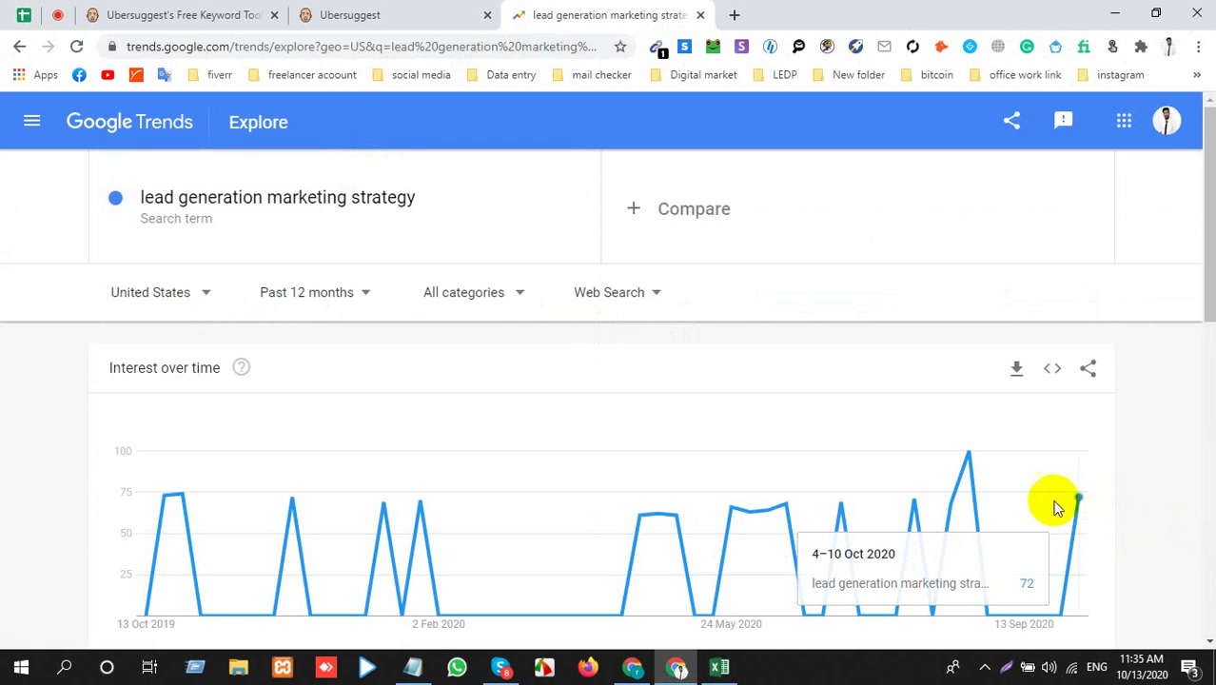
key("alt+Tab")
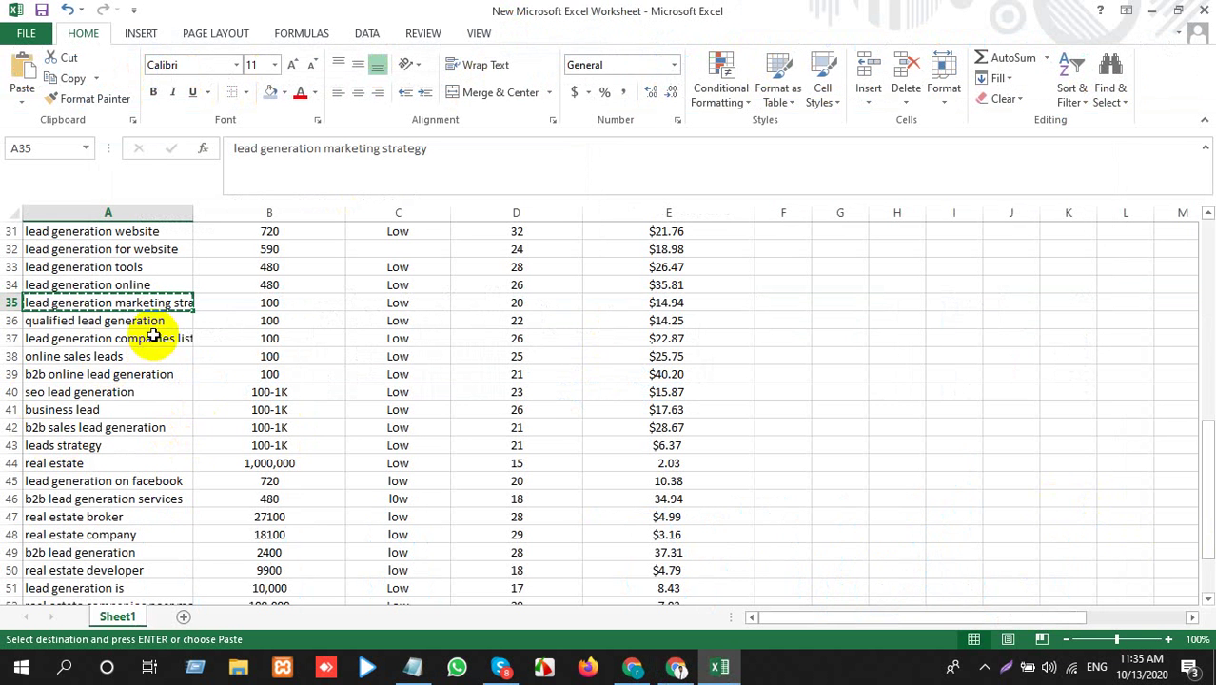
left_click(151, 321)
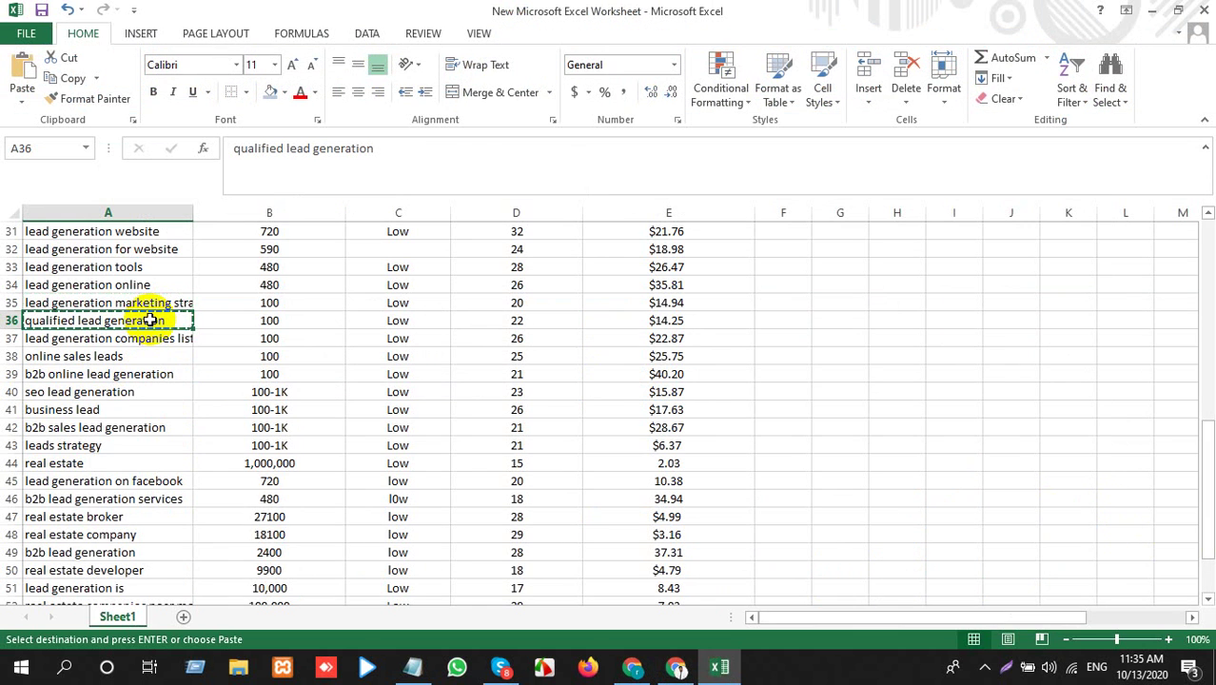
key("alt+Tab")
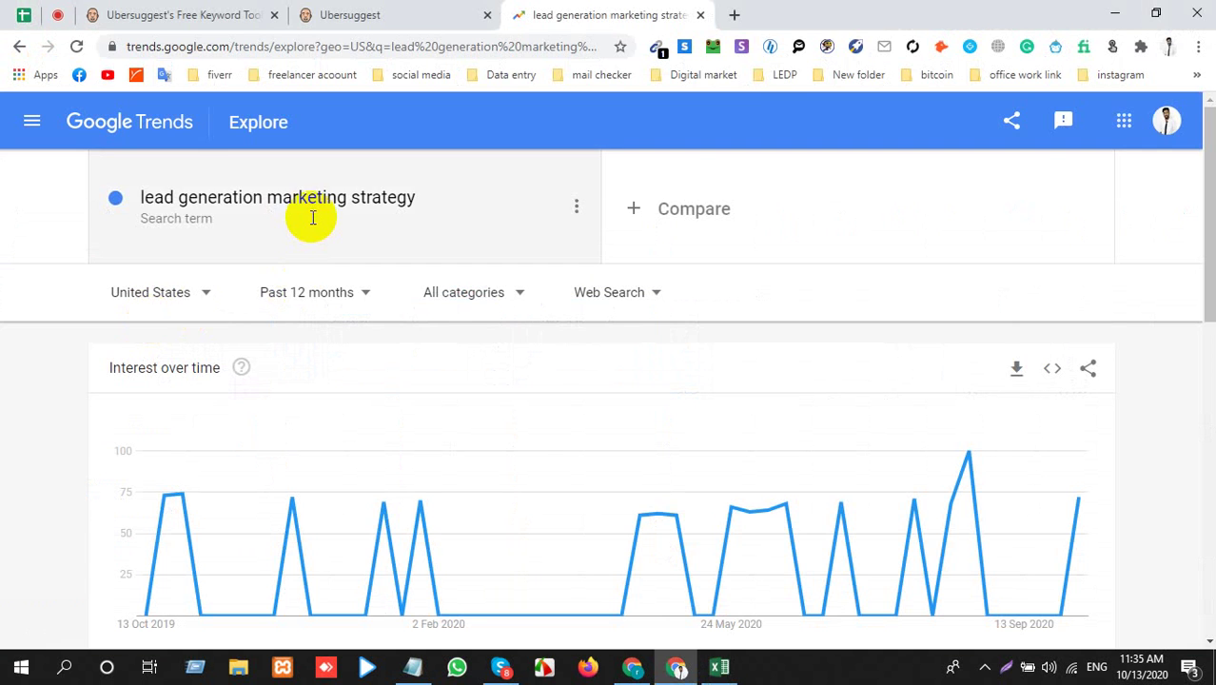
key("alt+Tab")
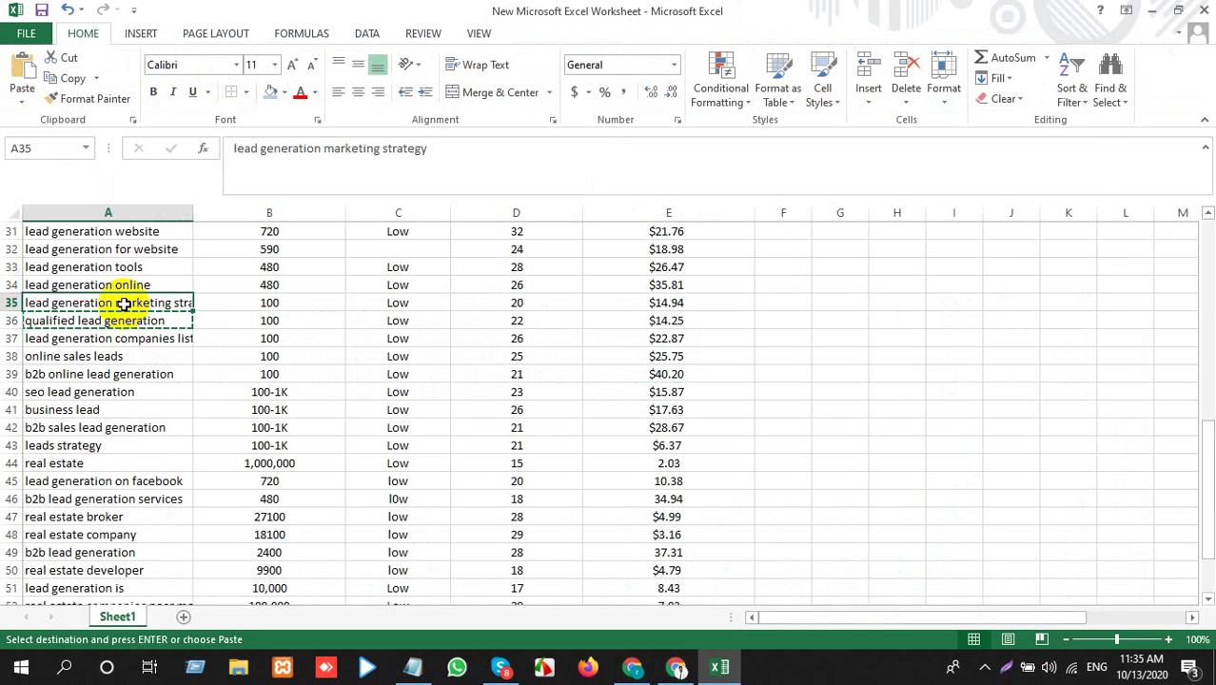
key("alt+Tab")
key("alt+Tab")
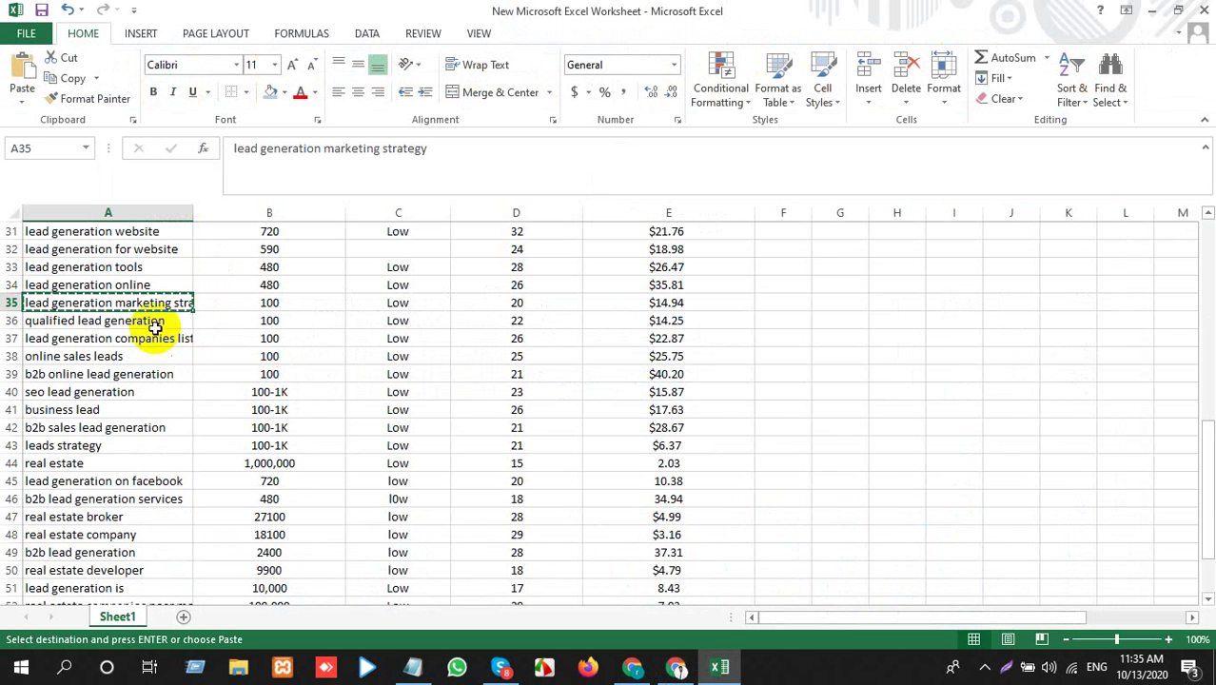
key("alt+Tab")
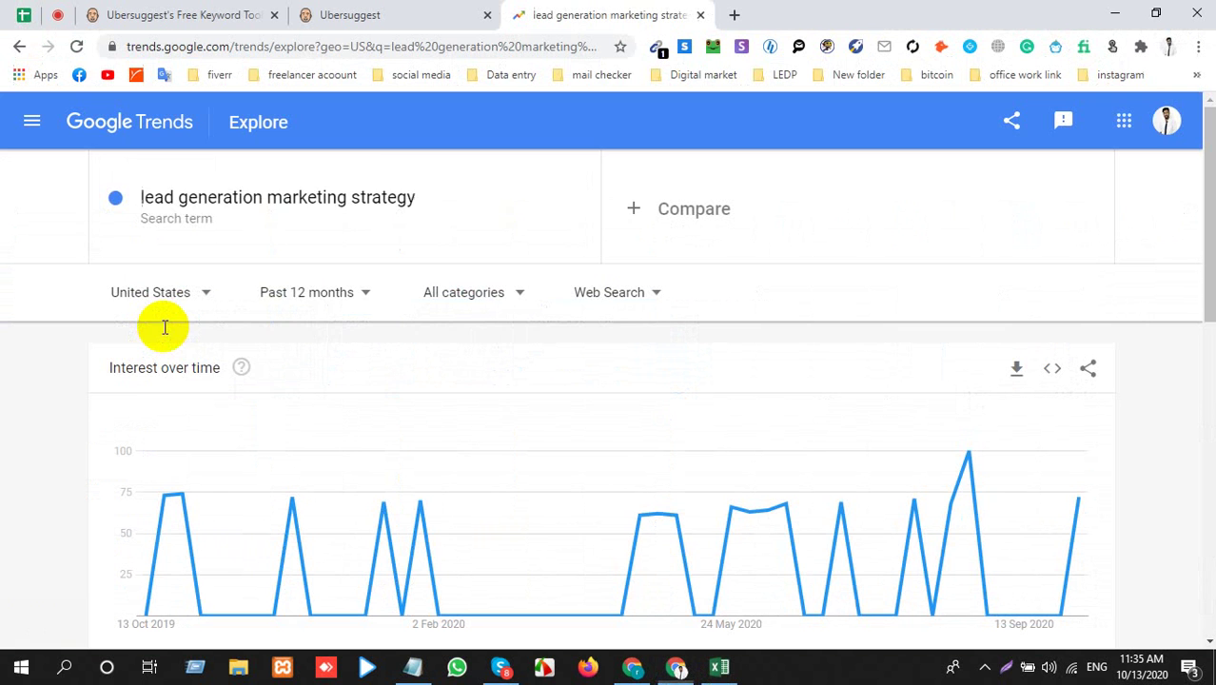
left_click(329, 182)
key("ctrl+v")
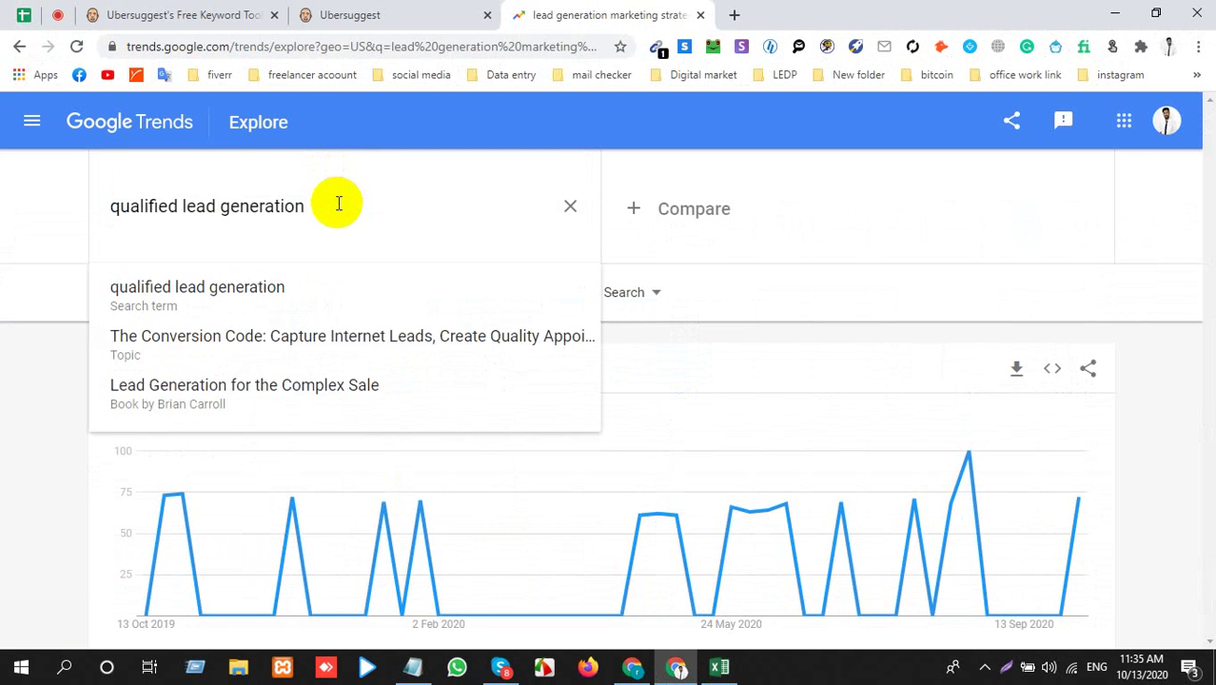
key("Return")
key("alt+Tab")
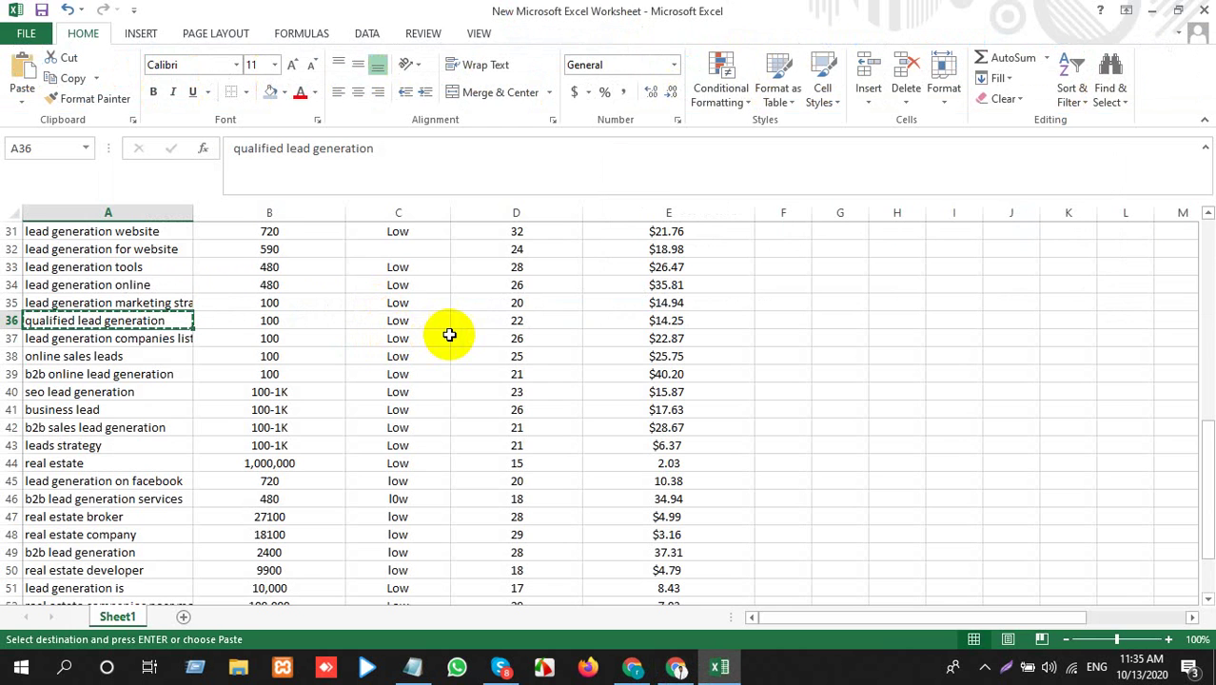
key("alt+Tab")
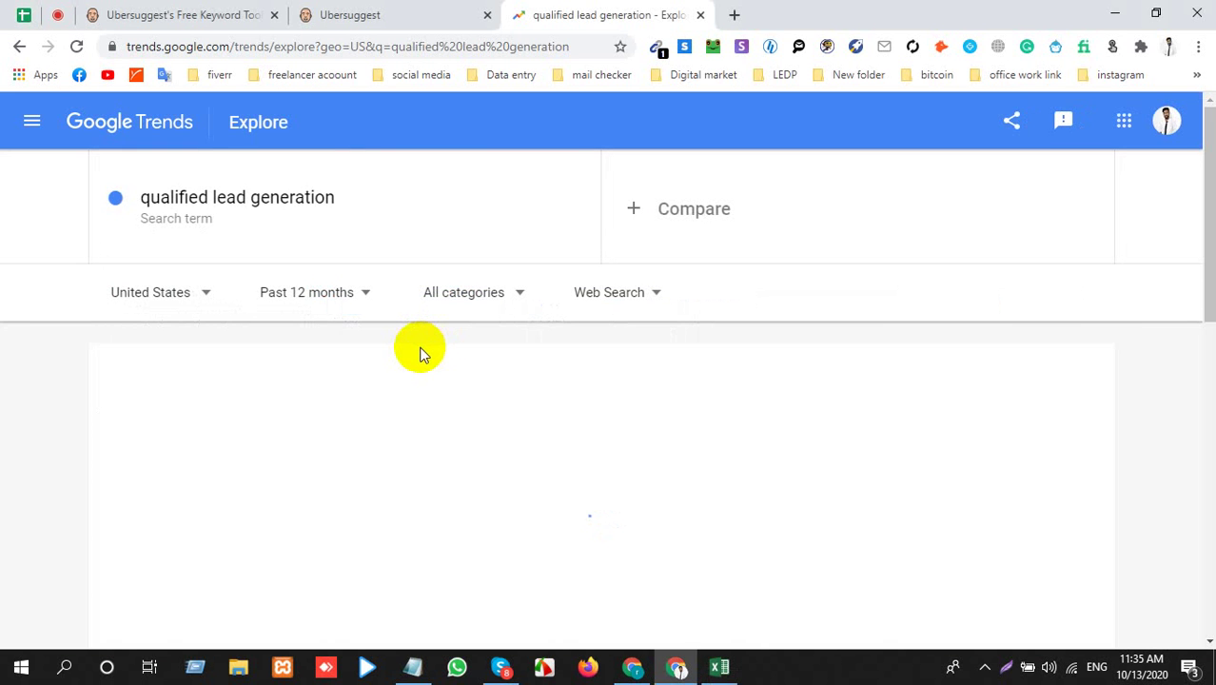
key("alt+Tab")
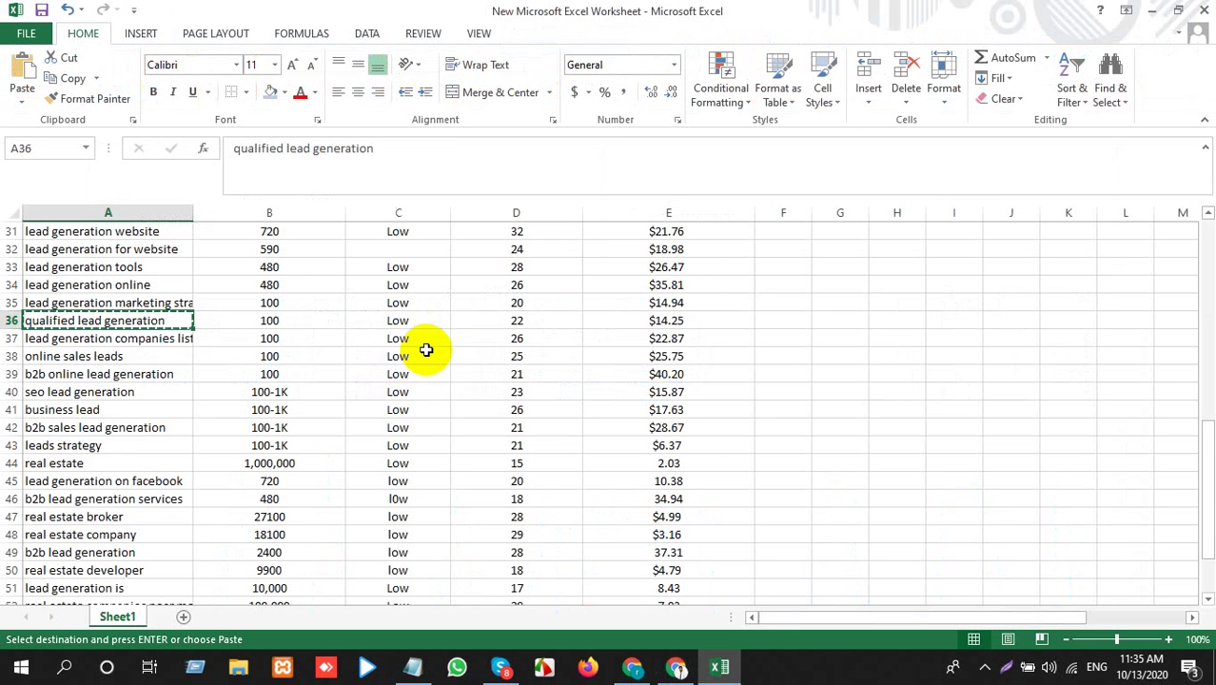
key("alt+Tab")
key("alt+Tab")
left_click(8, 321)
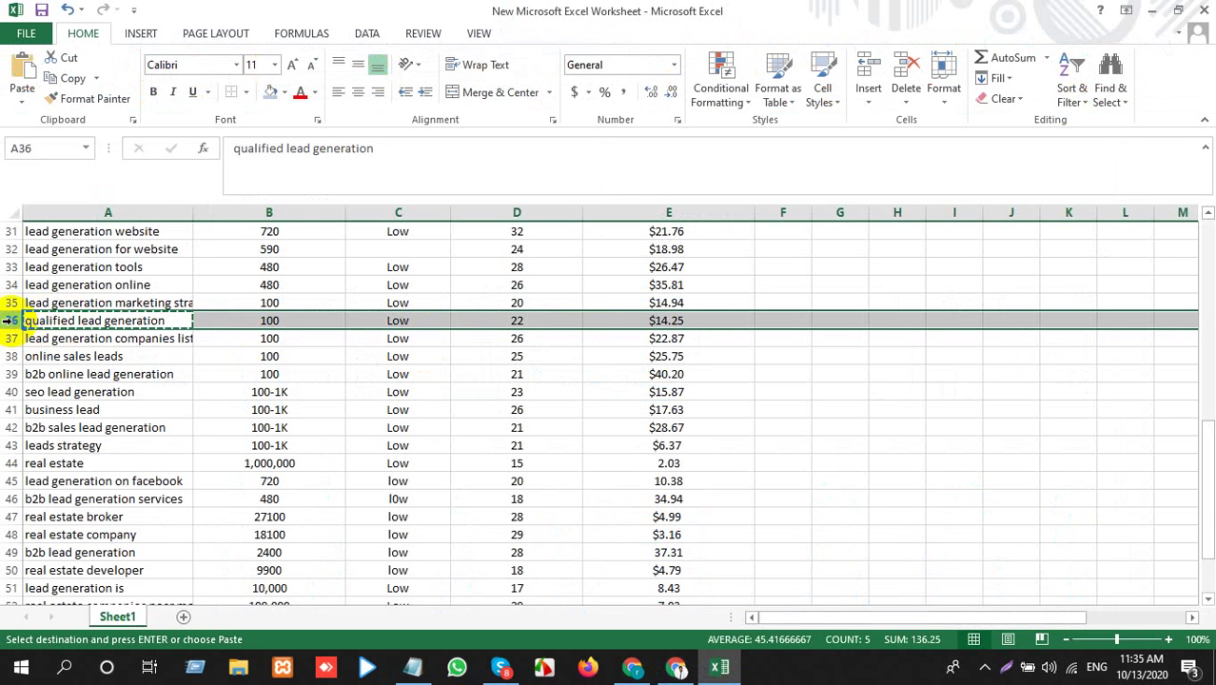
key("alt+Tab")
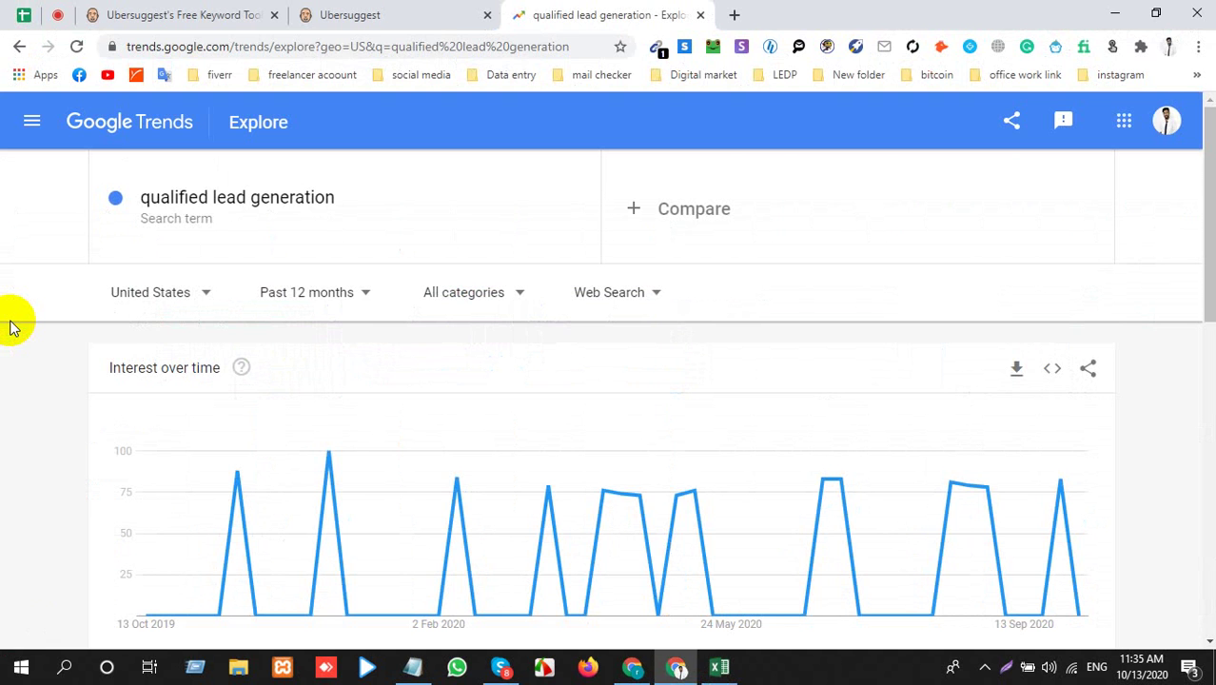
Look up the keyword "lead generation companies list" from cell A37 in Google Trends to check its interest over time
key("alt+Tab")
left_click(69, 337)
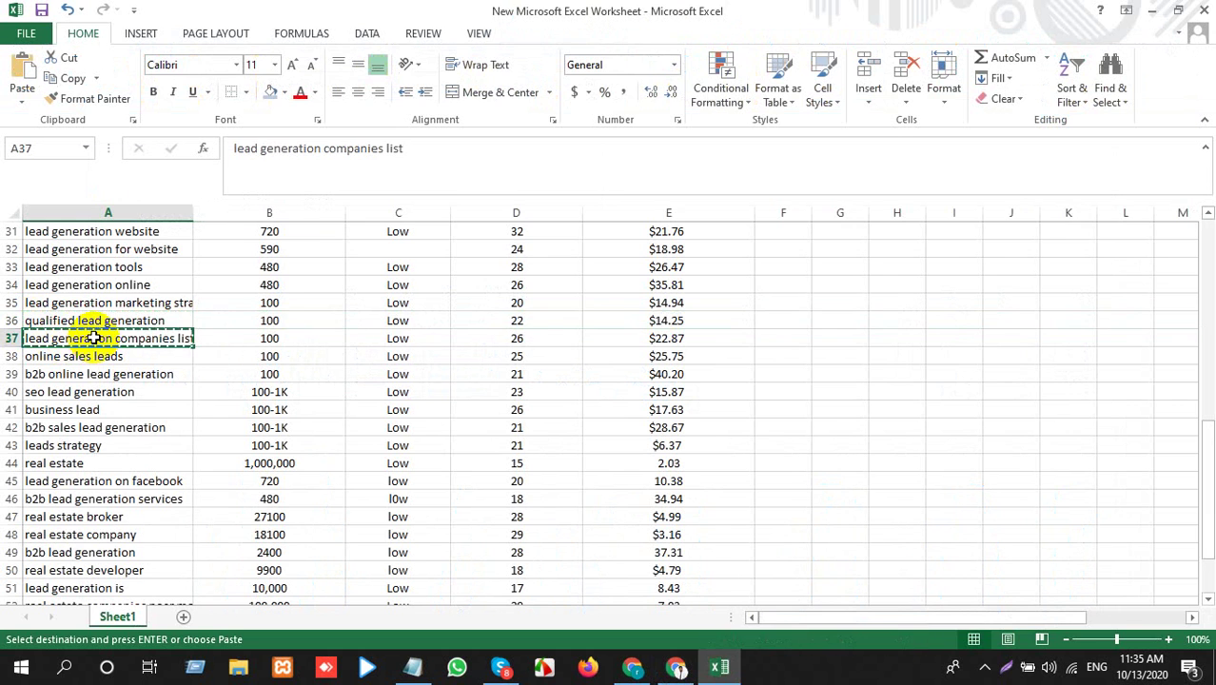
key("alt+Tab")
left_click(288, 190)
key("ctrl+v")
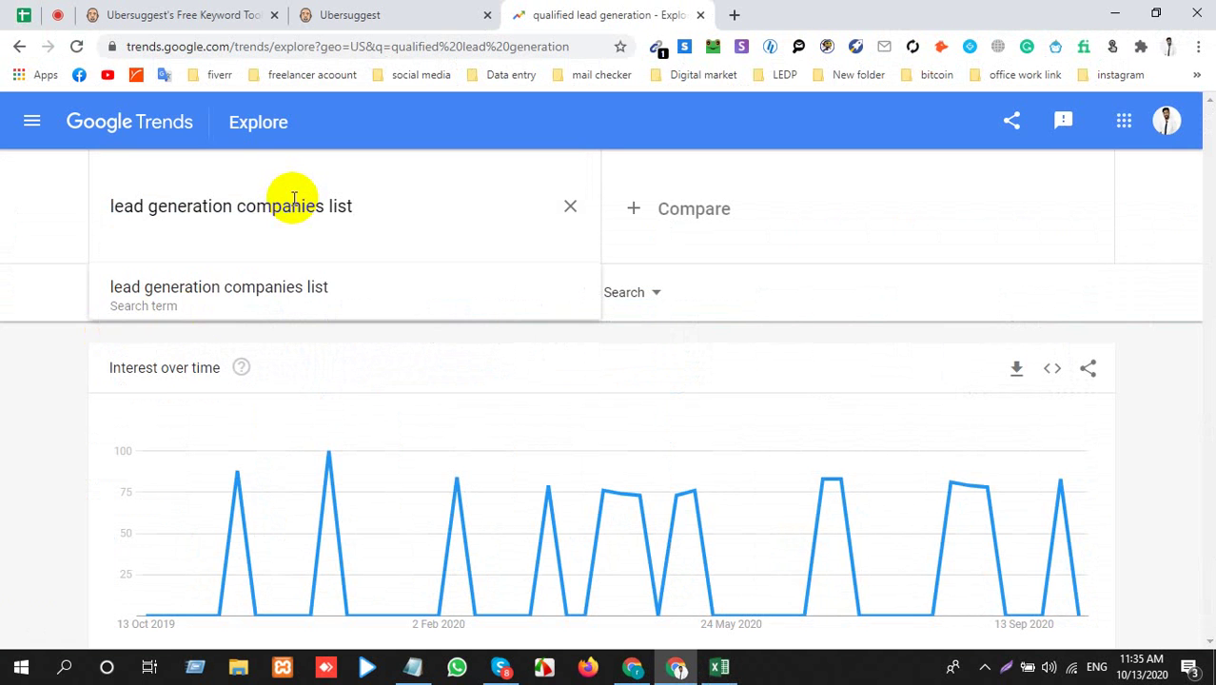
key("Return")
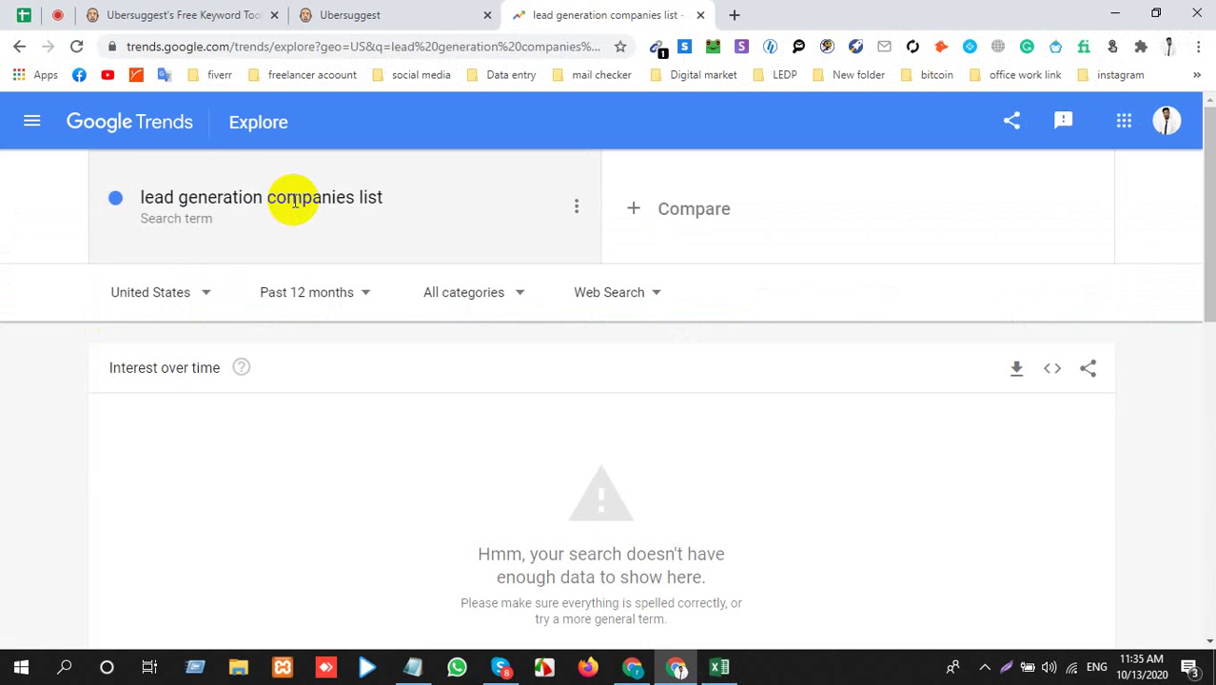
Delete row 37 with the keyword "lead generation companies list" from the Excel keyword sheet
key("alt+Tab")
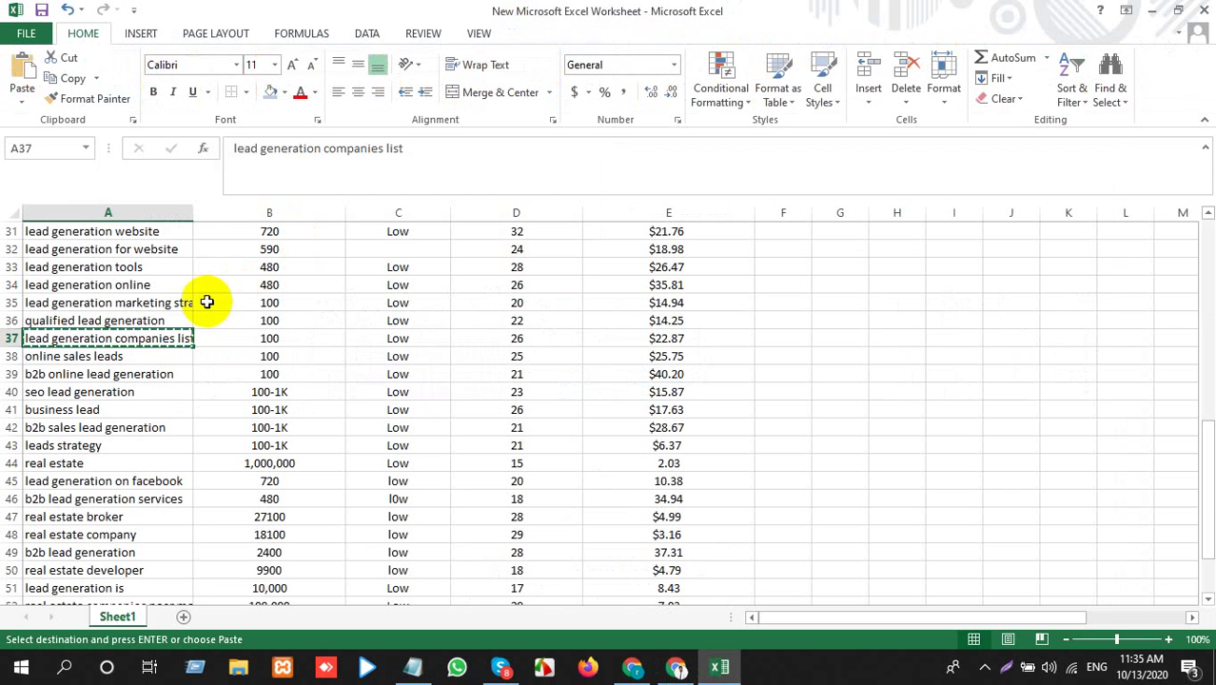
left_click(8, 339)
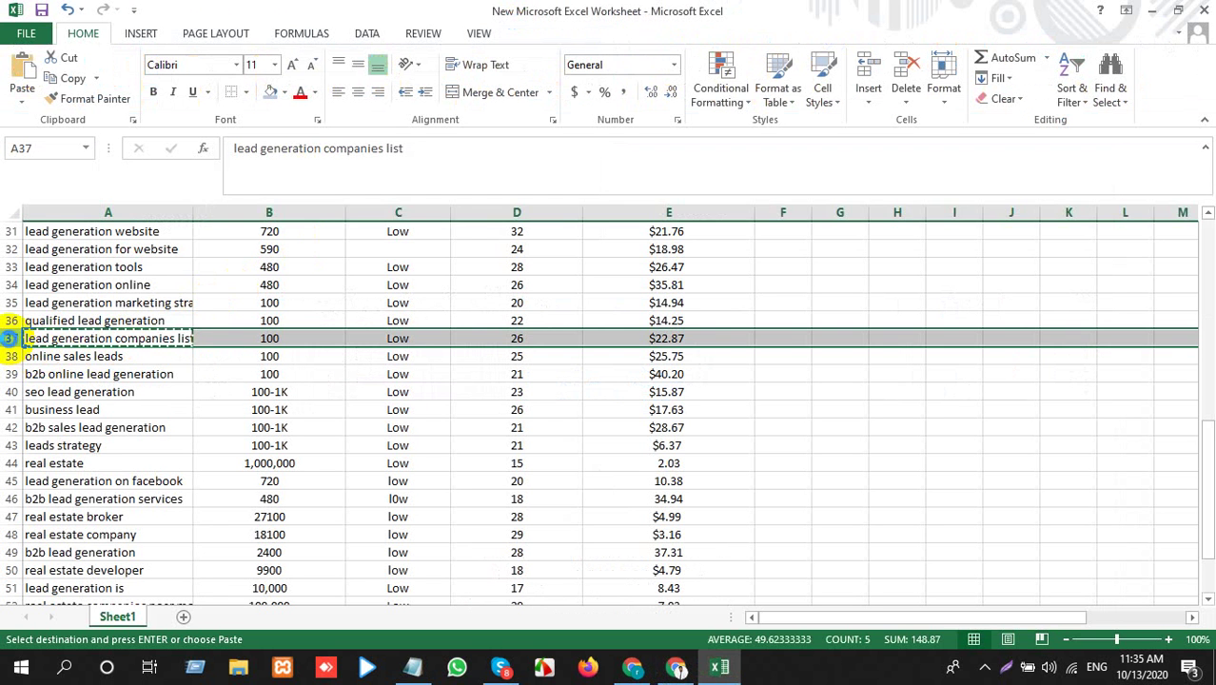
key("ctrl+minus")
Look up the keyword "online sales leads" from cell A37 in Google Trends to check its interest over time
left_click(139, 340)
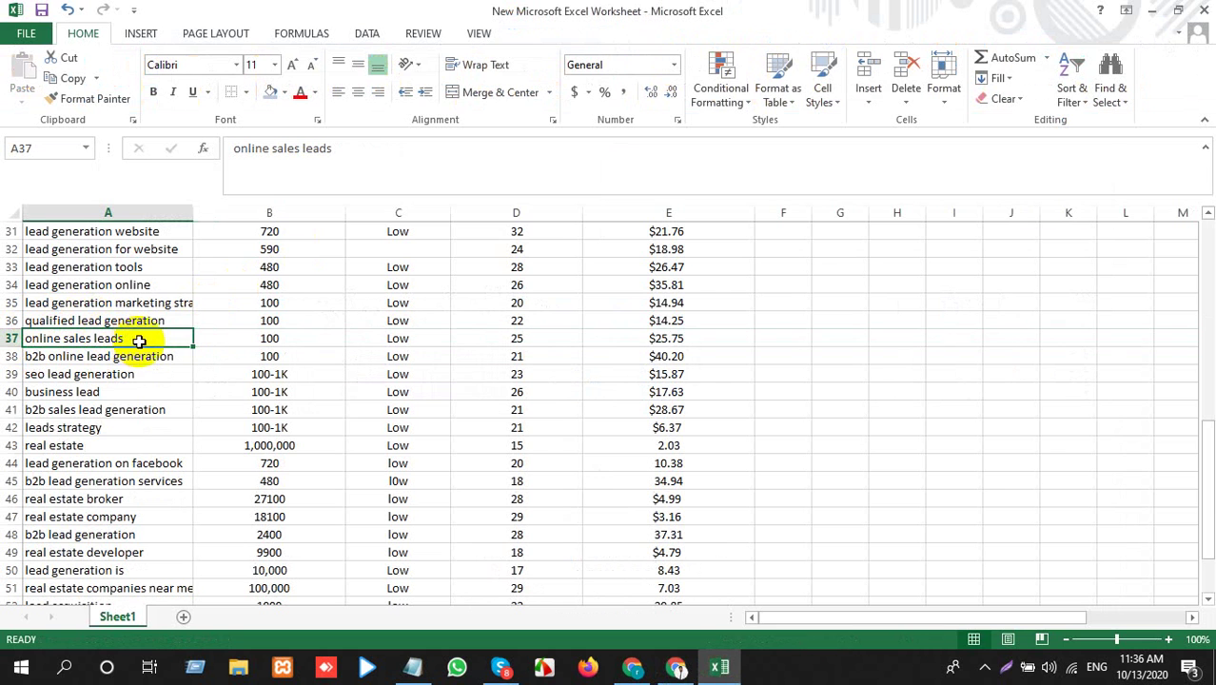
key("alt+Tab")
left_click(228, 232)
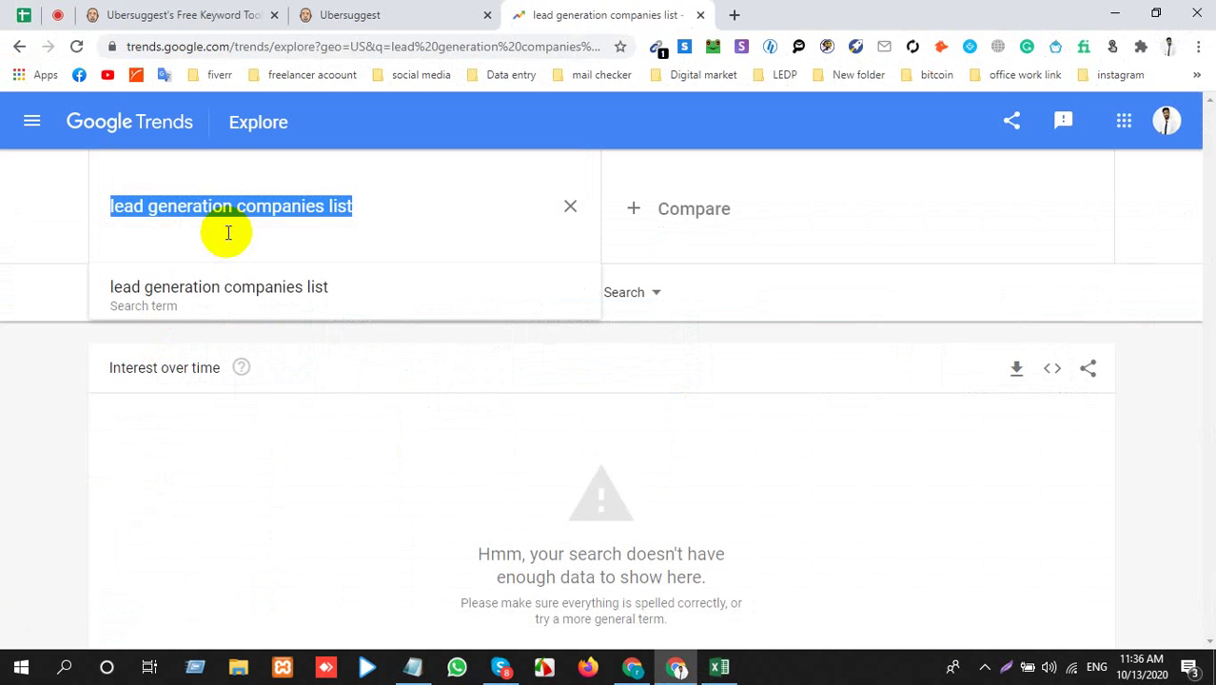
key("ctrl+v")
key("Return")
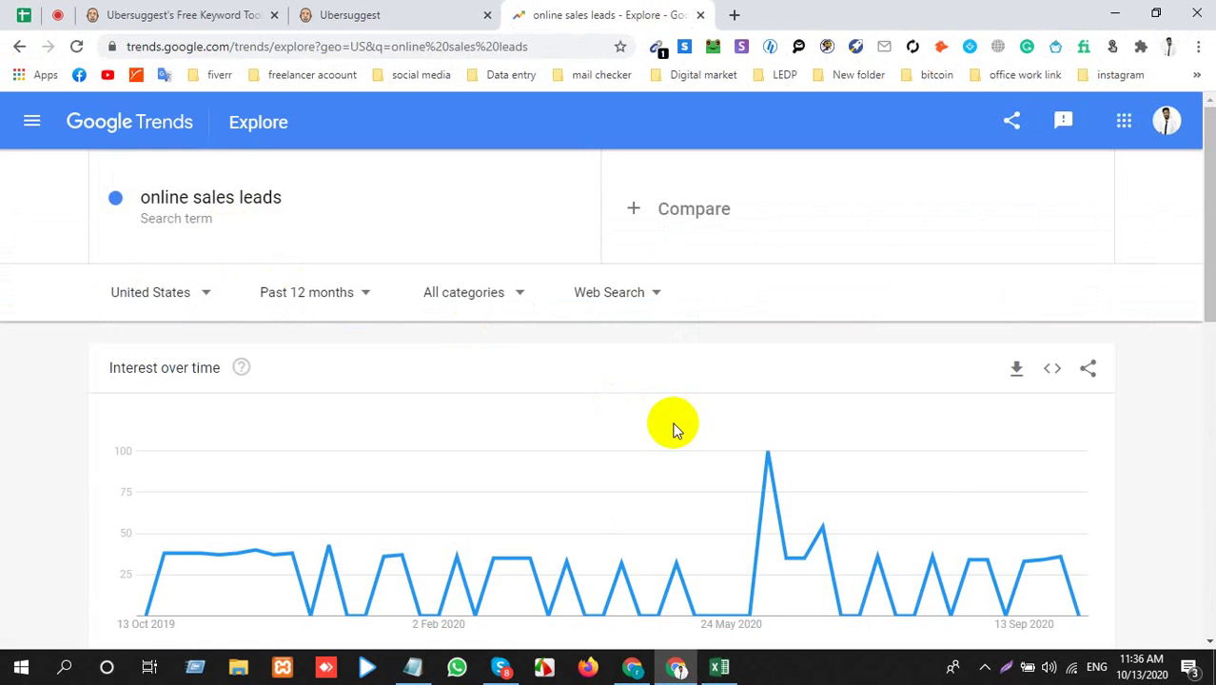
Look up the keyword "b2b online lead generation" from cell A38 in Google Trends to check its interest over time
key("alt+Tab")
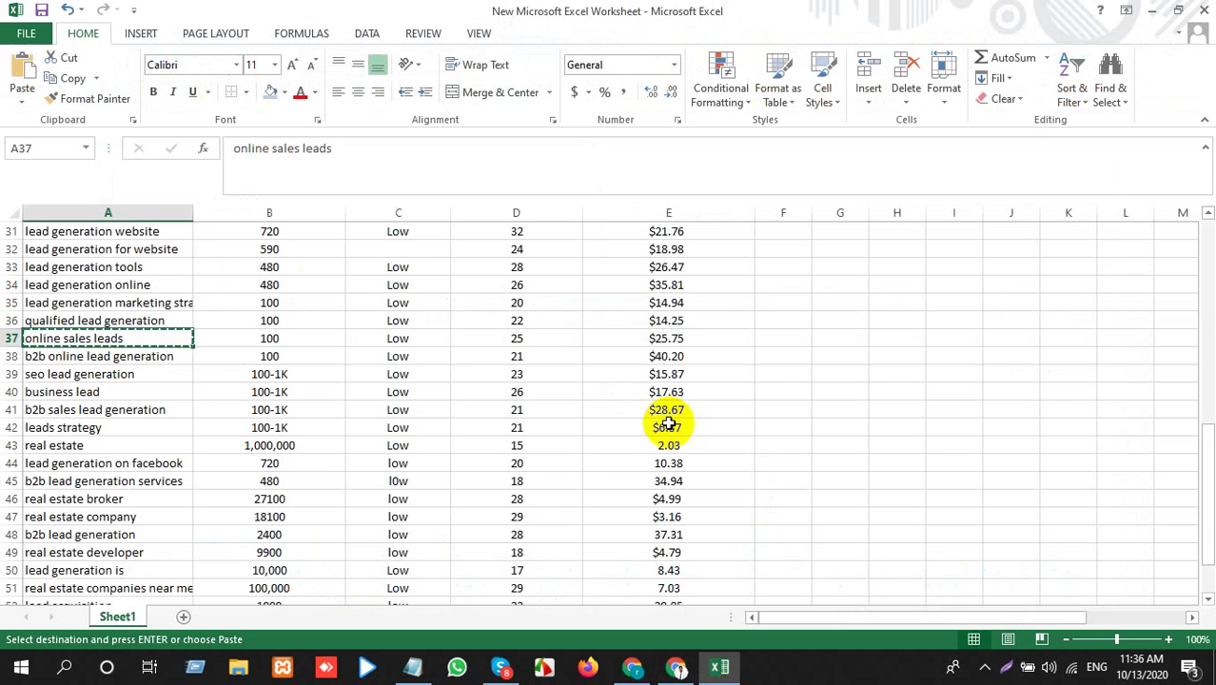
left_click(116, 358)
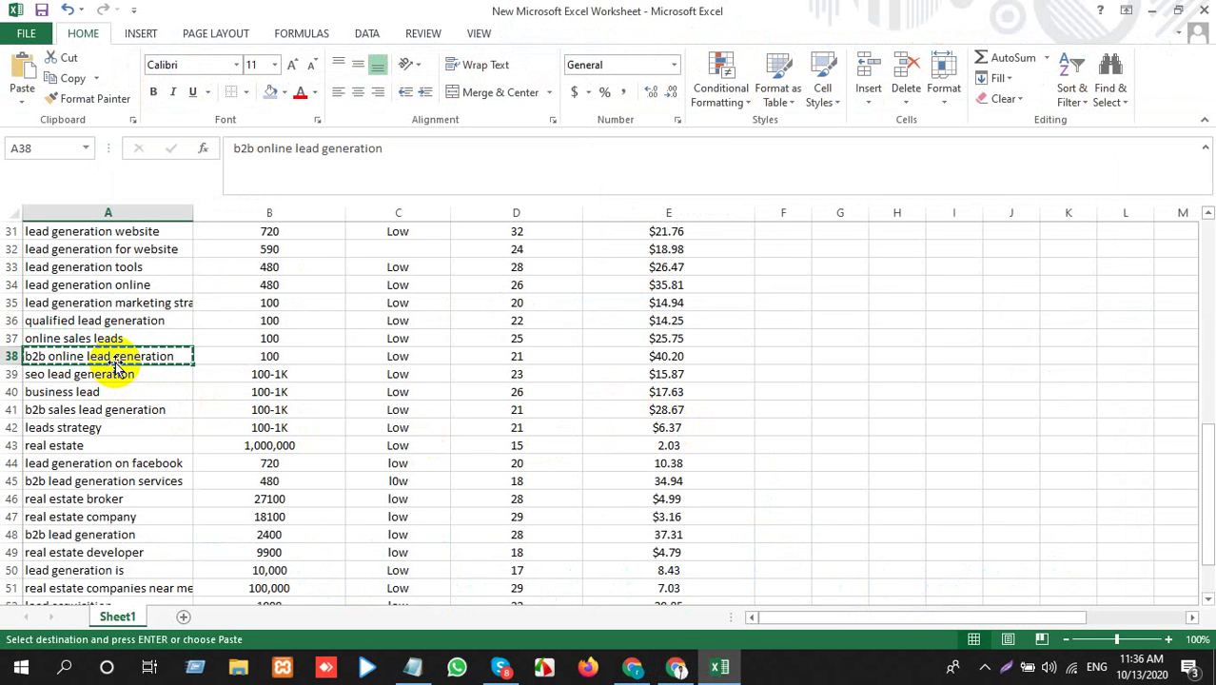
key("alt+Tab")
left_click(278, 209)
key("ctrl+v")
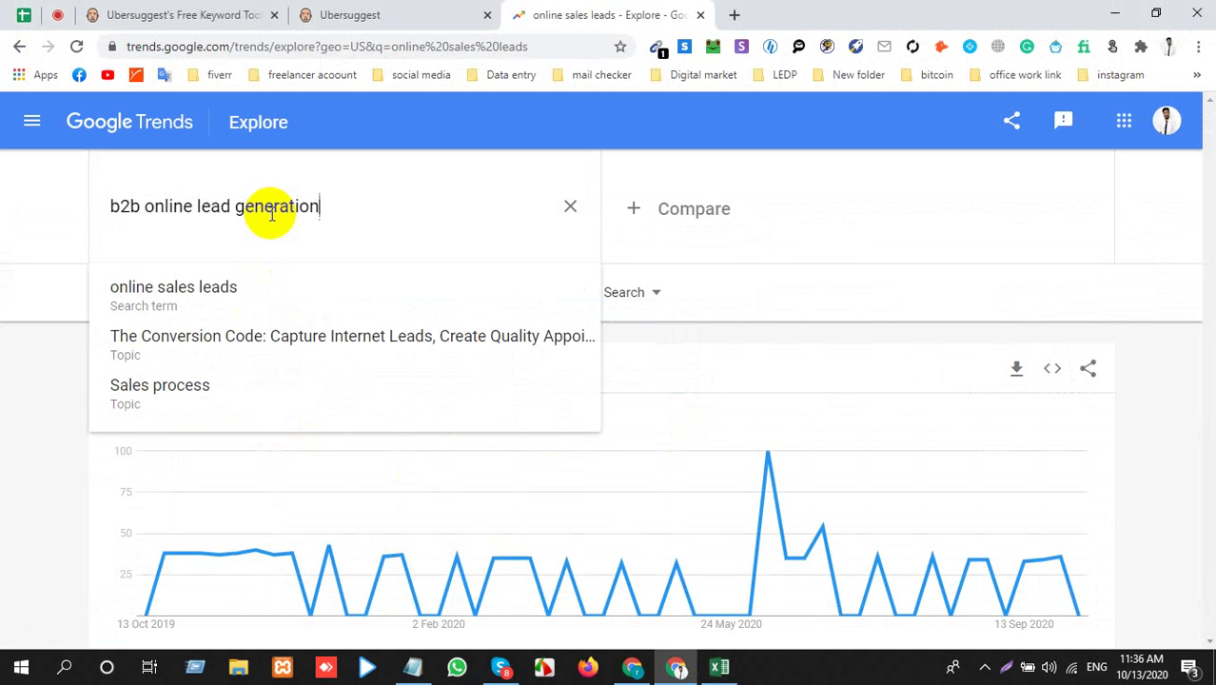
key("Return")
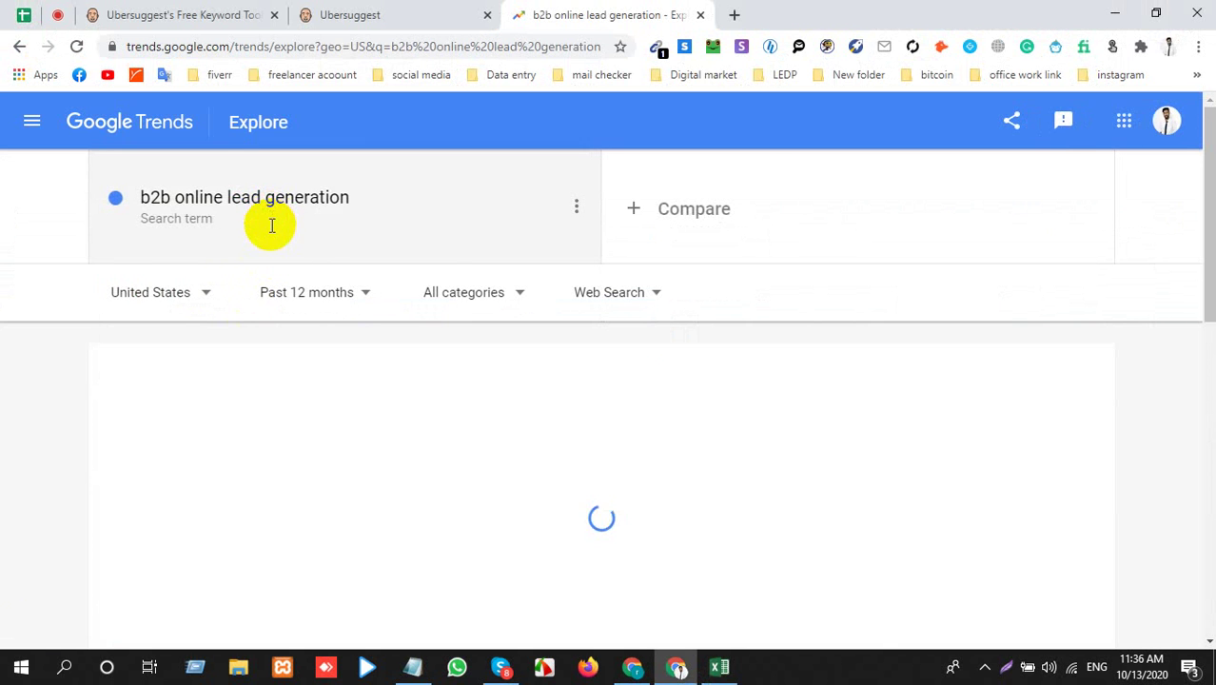
Delete row 38 with the keyword "b2b online lead generation" from the Excel keyword sheet
key("alt+Tab")
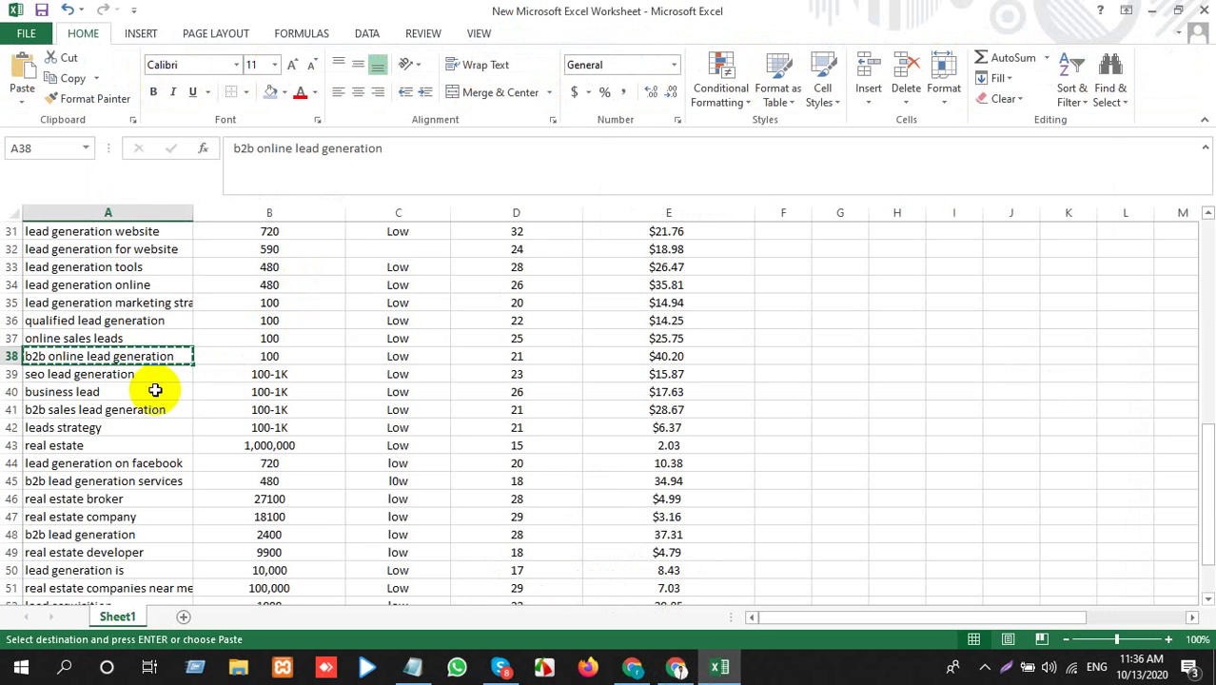
left_click(8, 356)
right_click(8, 356)
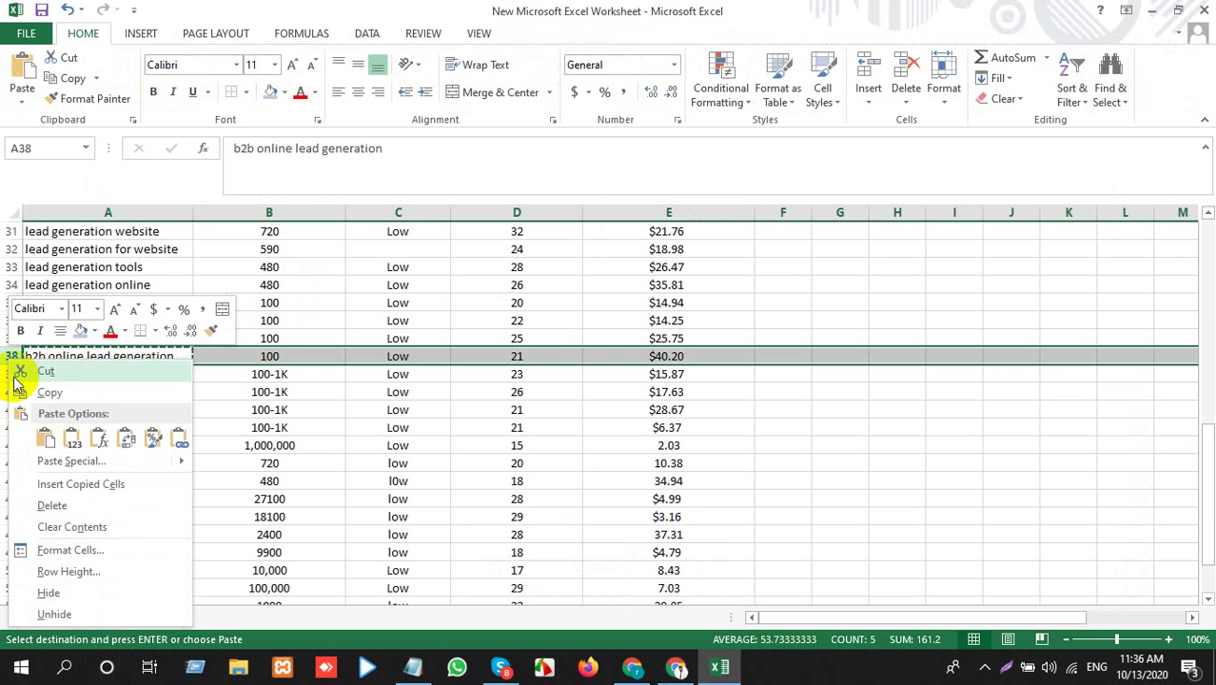
key("Escape")
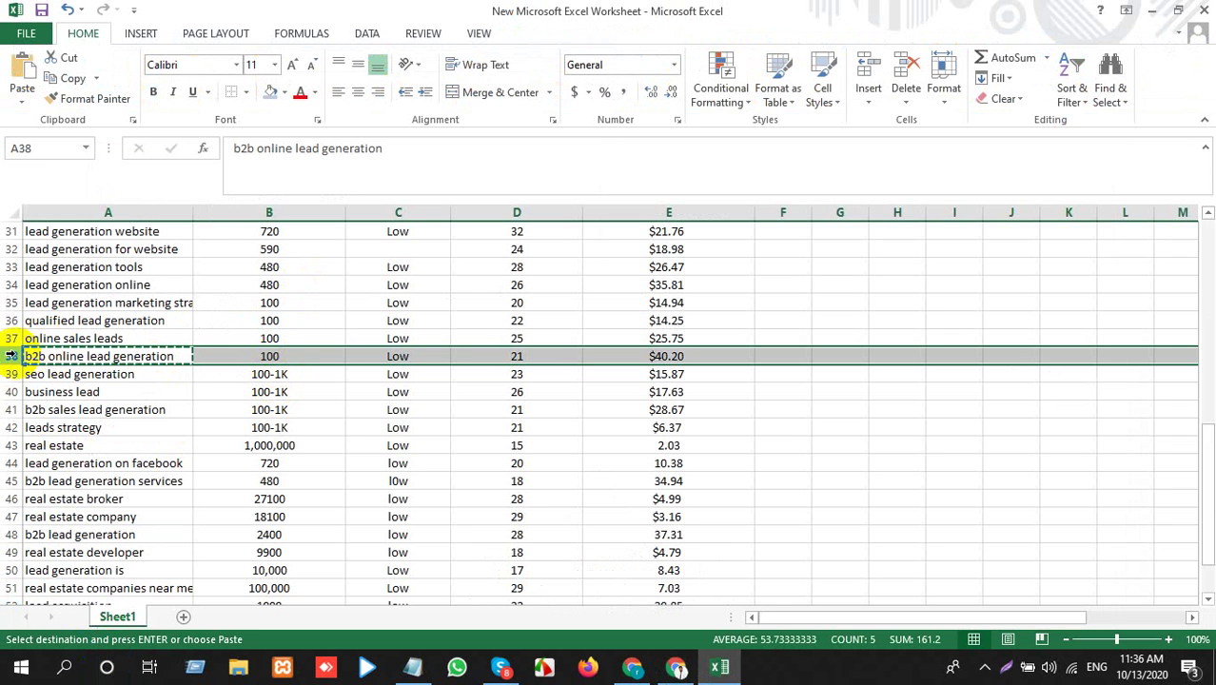
key("ctrl+minus")
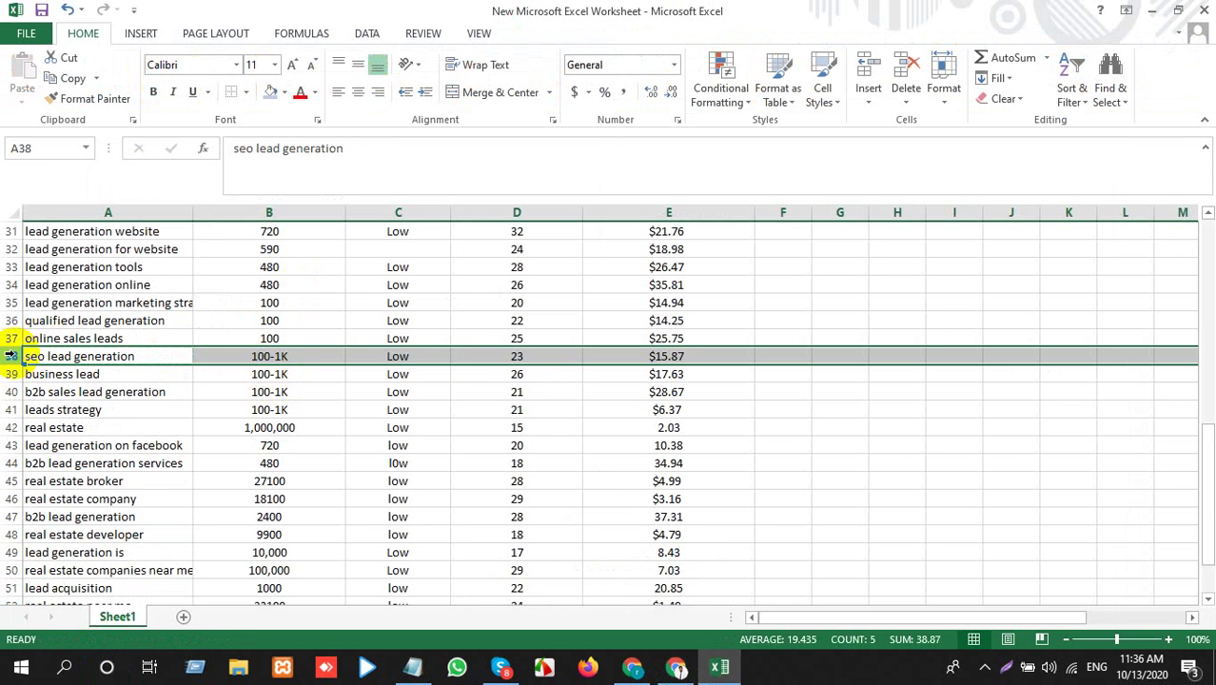
Look up the keyword "seo lead generation" from cell A38 in Google Trends to check its interest over time
left_click(95, 354)
key("ctrl+c")
key("alt+Tab")
left_click(352, 184)
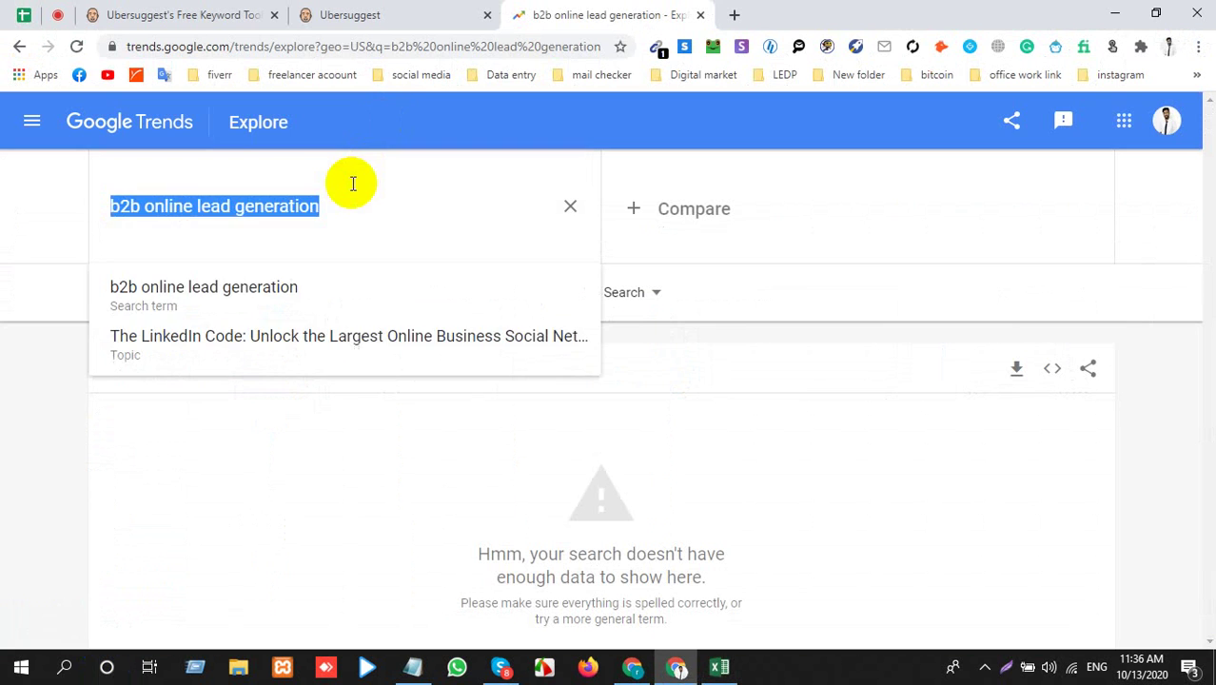
key("ctrl+v")
key("Return")
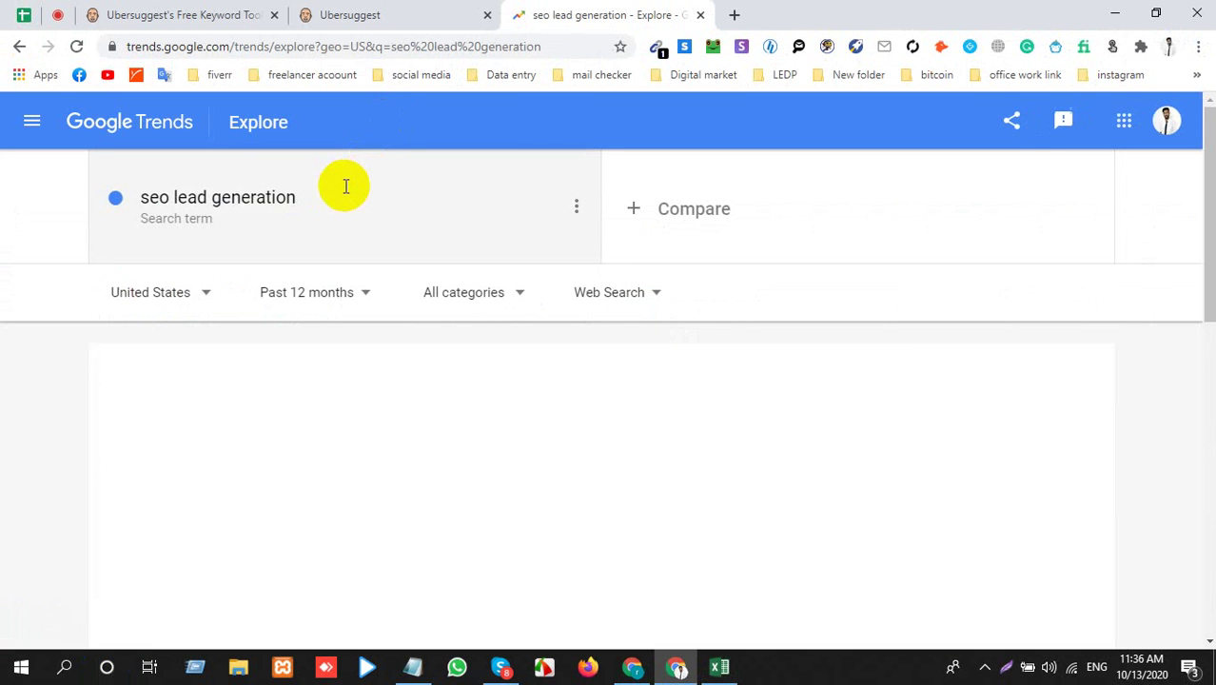
Change the Google Trends search term to "digital marketing lead generation" to check its interest over time
left_click(148, 200)
left_click(116, 210)
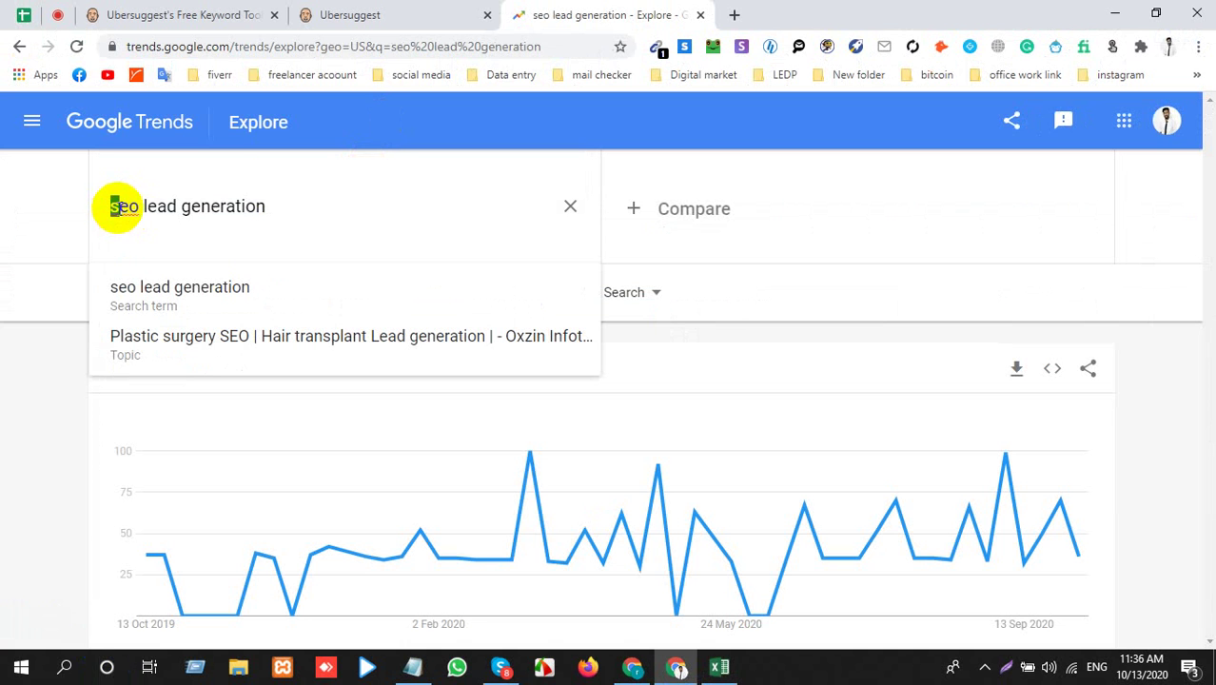
left_click_drag(136, 208, 95, 209)
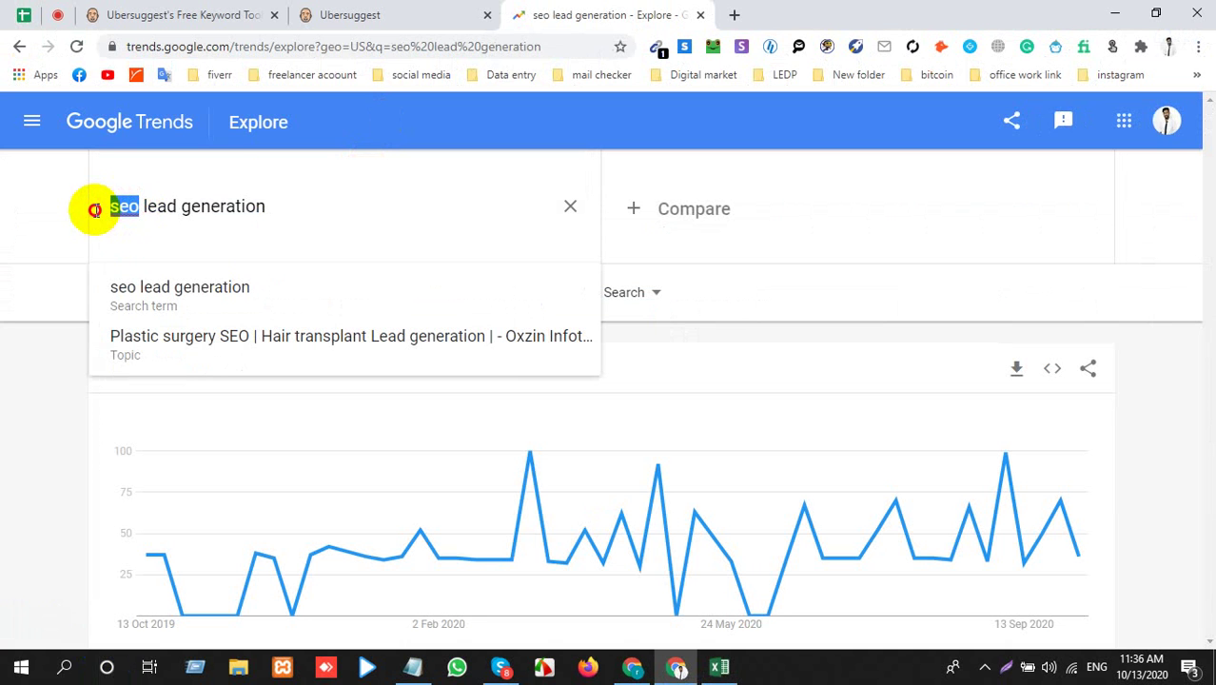
type("digit")
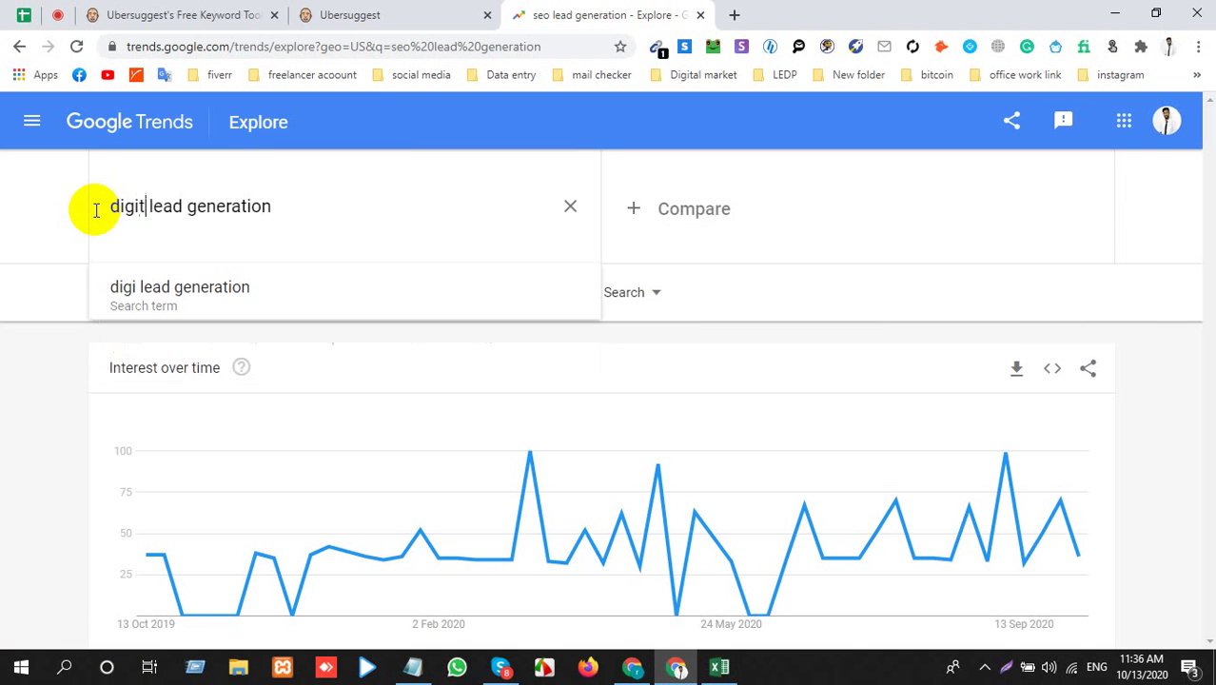
type("a")
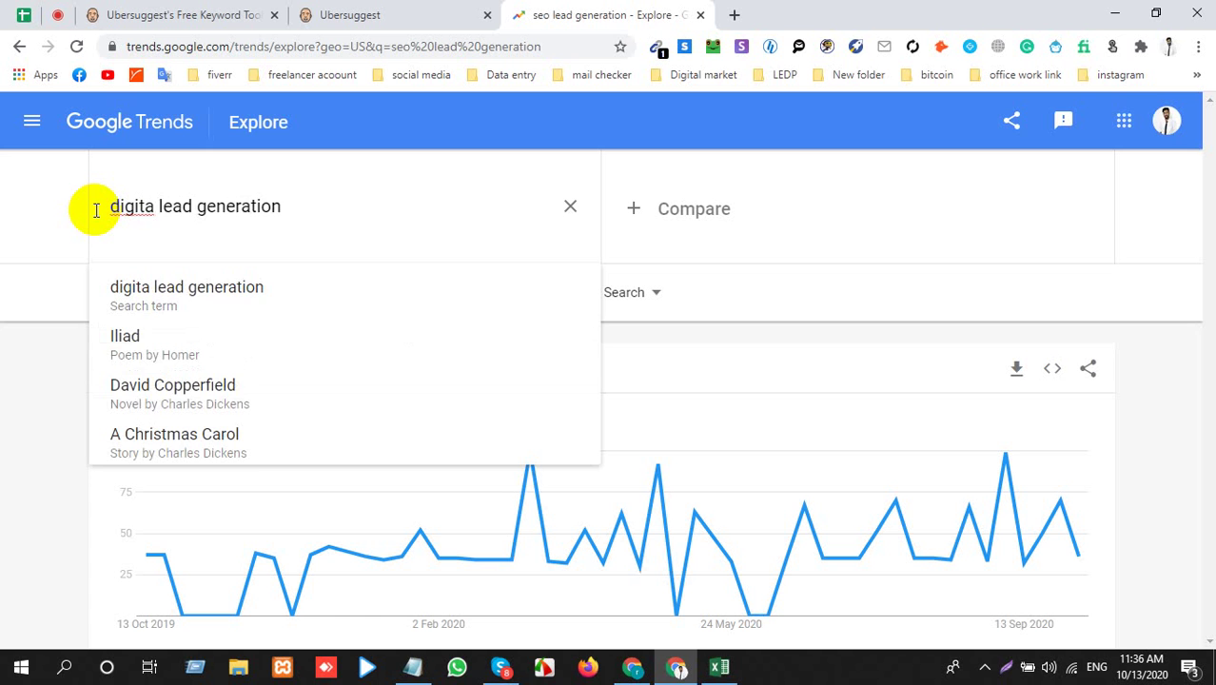
type("l")
type(" mar")
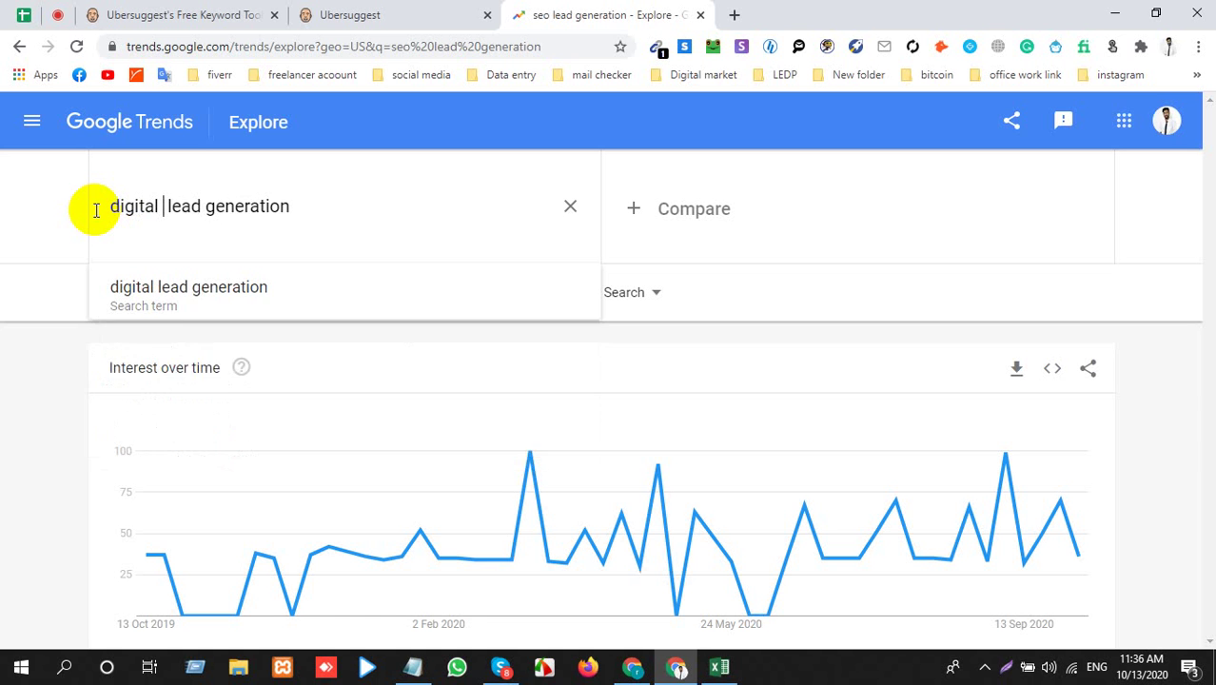
type("ket")
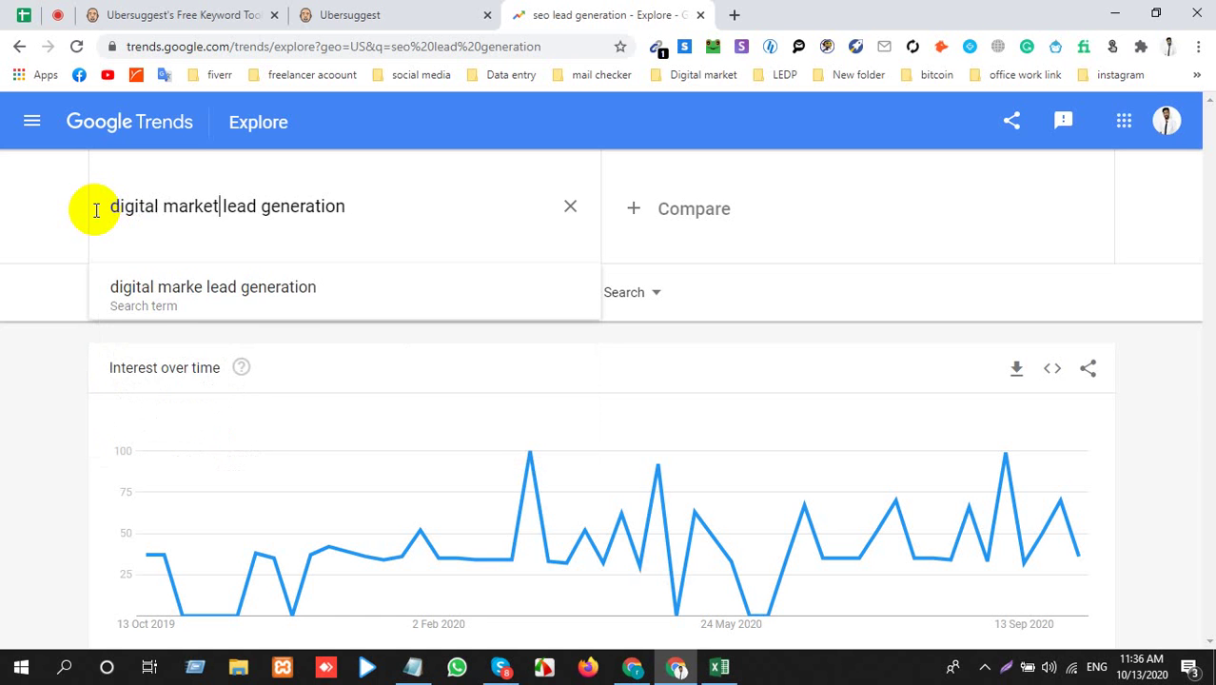
type("ing")
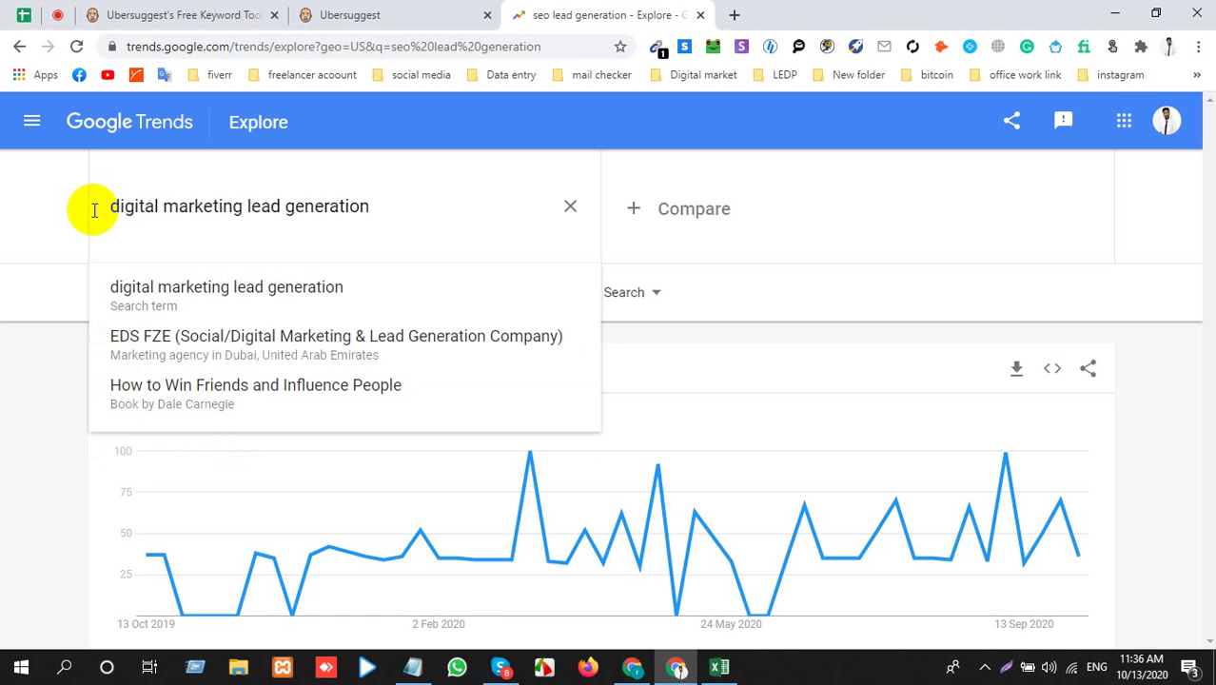
key("Return")
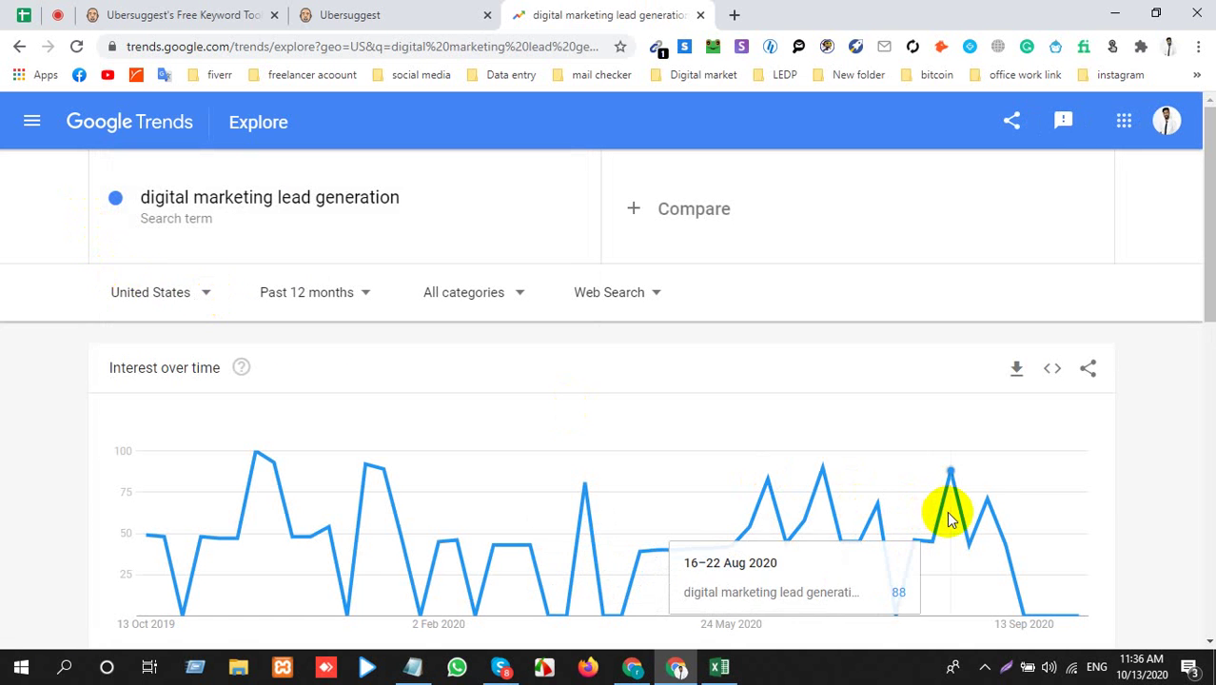
Look up "digital marketing lead generation" in Ubersuggest's keyword ideas for English / United States
left_click(285, 187)
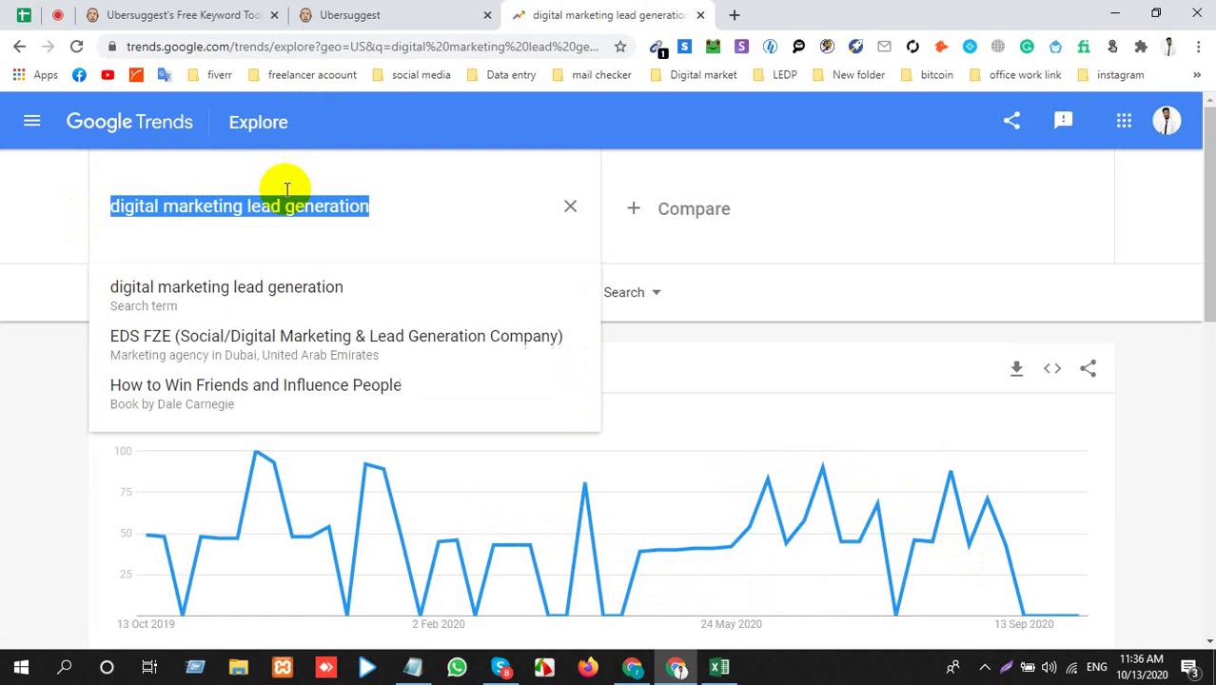
left_click(348, 14)
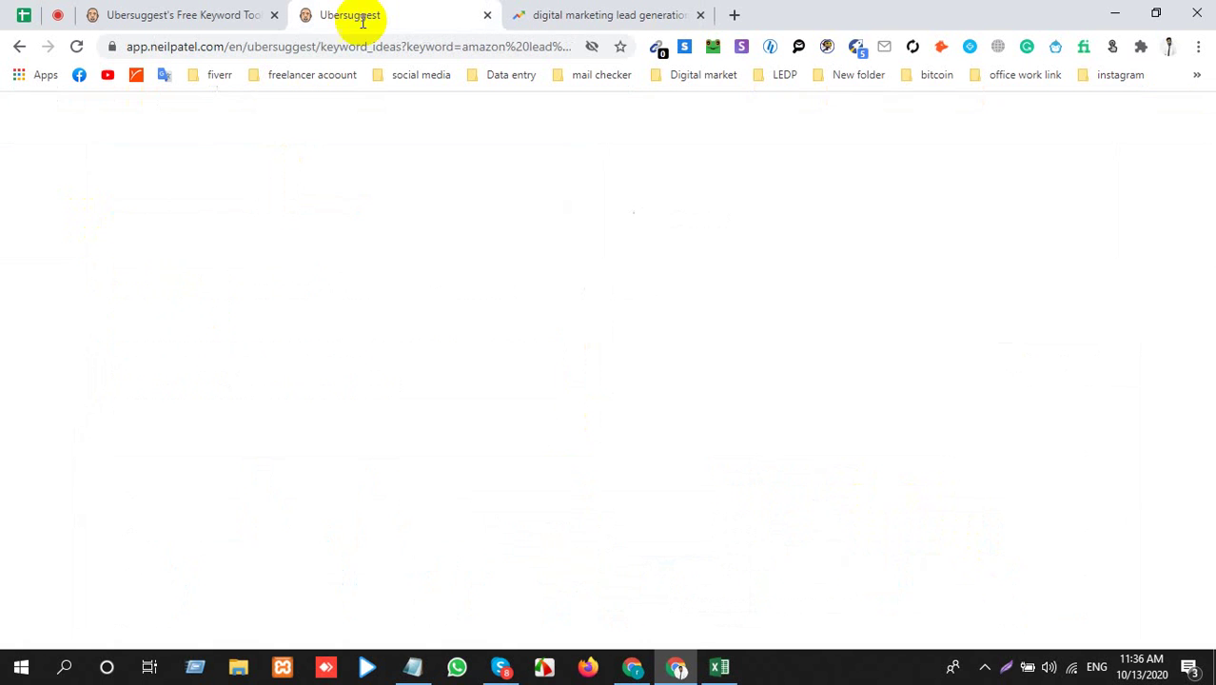
triple_click(283, 264)
key("ctrl+v")
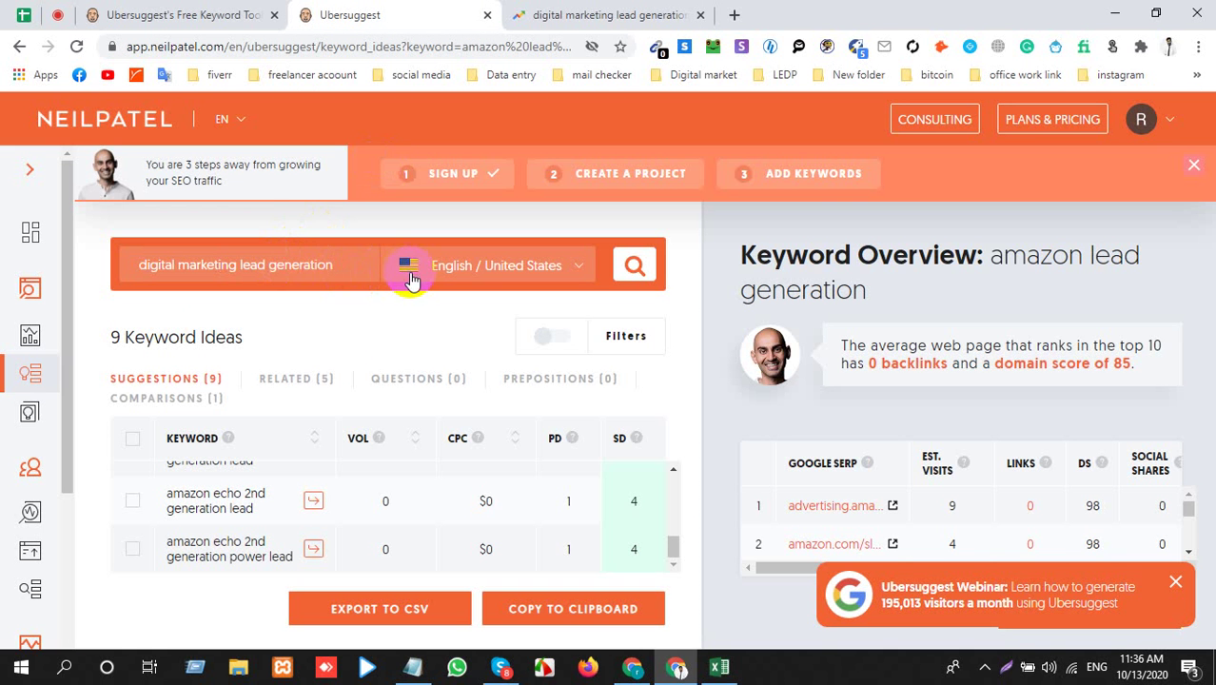
key("Return")
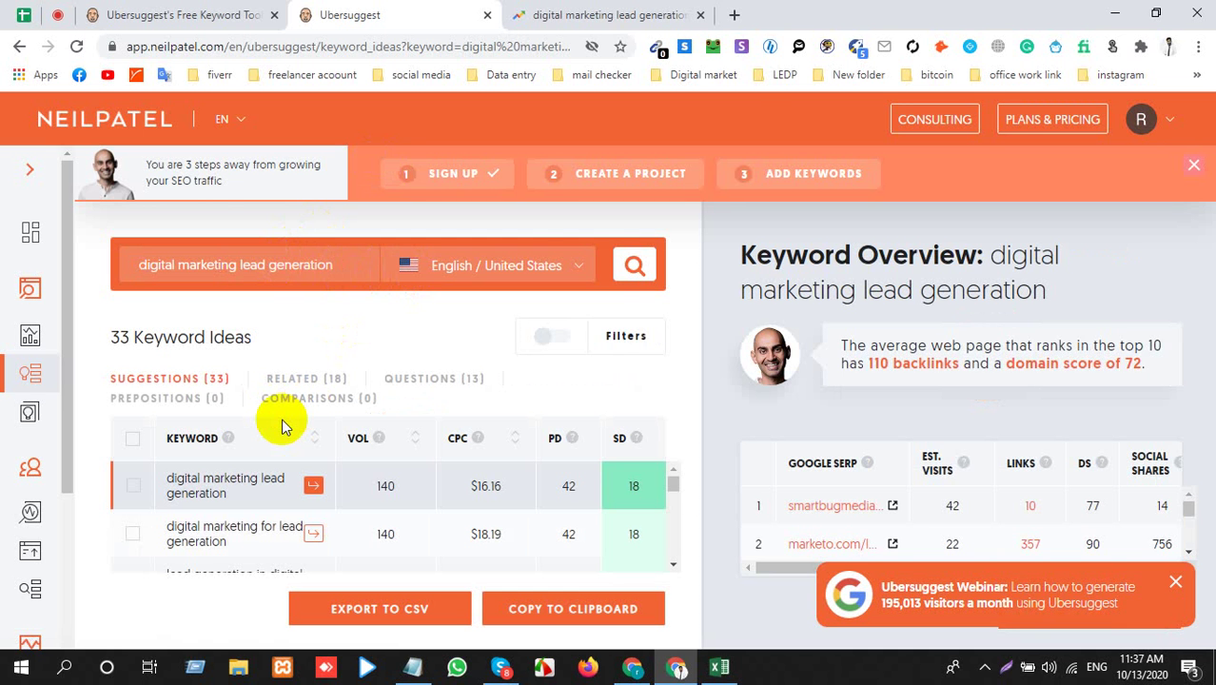
Look up the keyword "business lead" from cell A39 in Google Trends to check its interest over time
key("alt+Tab")
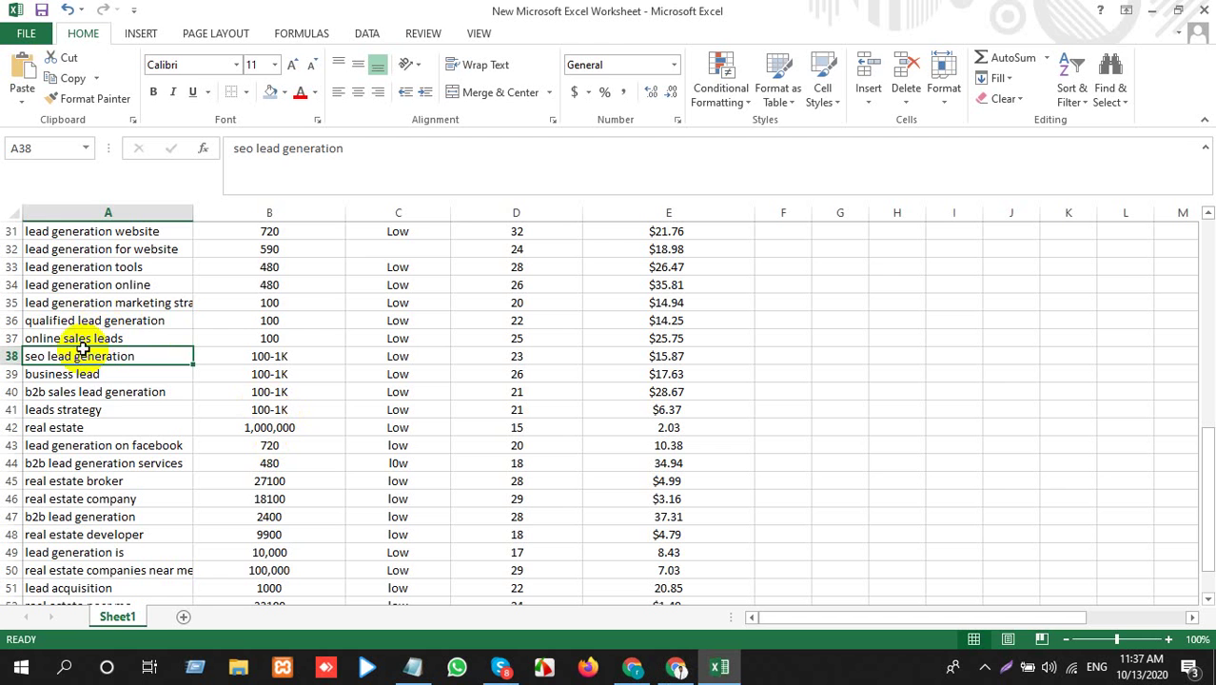
left_click(65, 376)
key("ctrl+c")
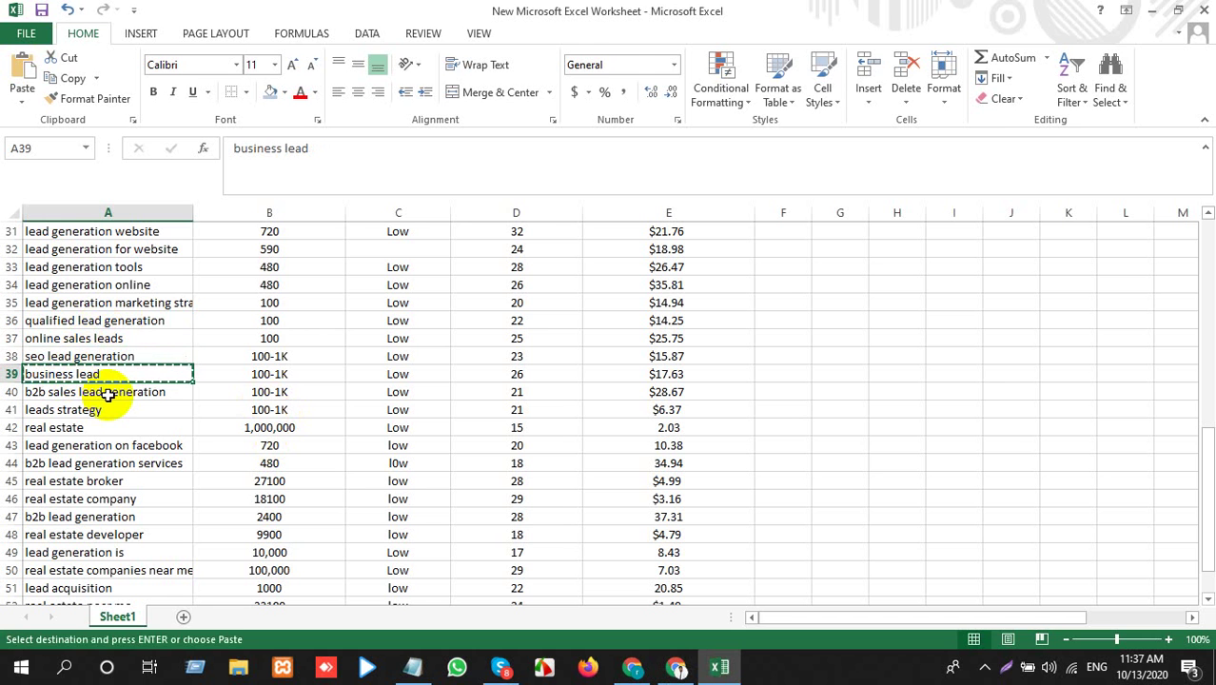
key("alt+Tab")
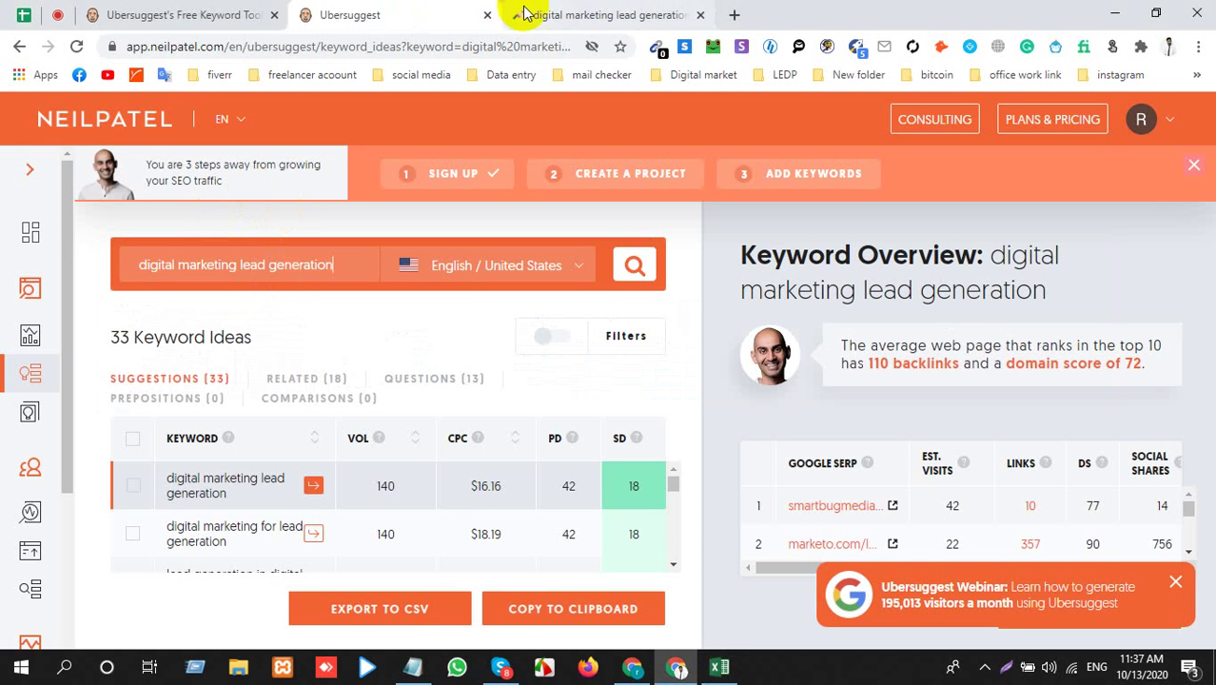
left_click(608, 15)
left_click(295, 205)
key("ctrl+v")
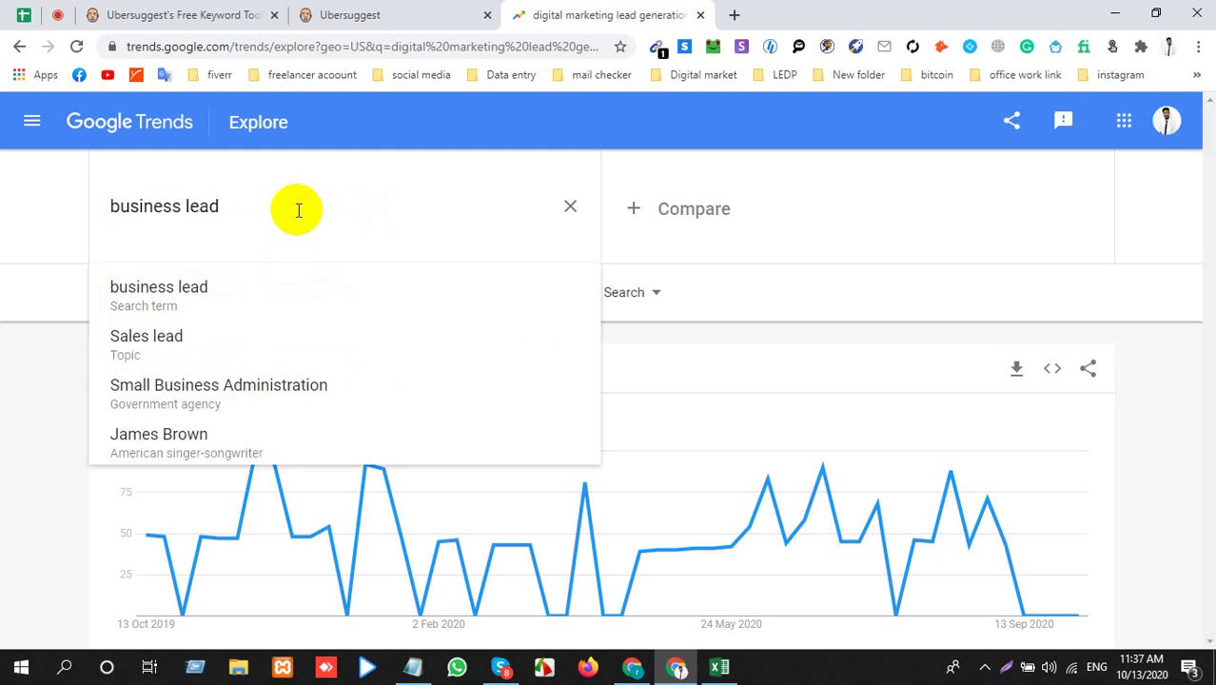
key("Return")
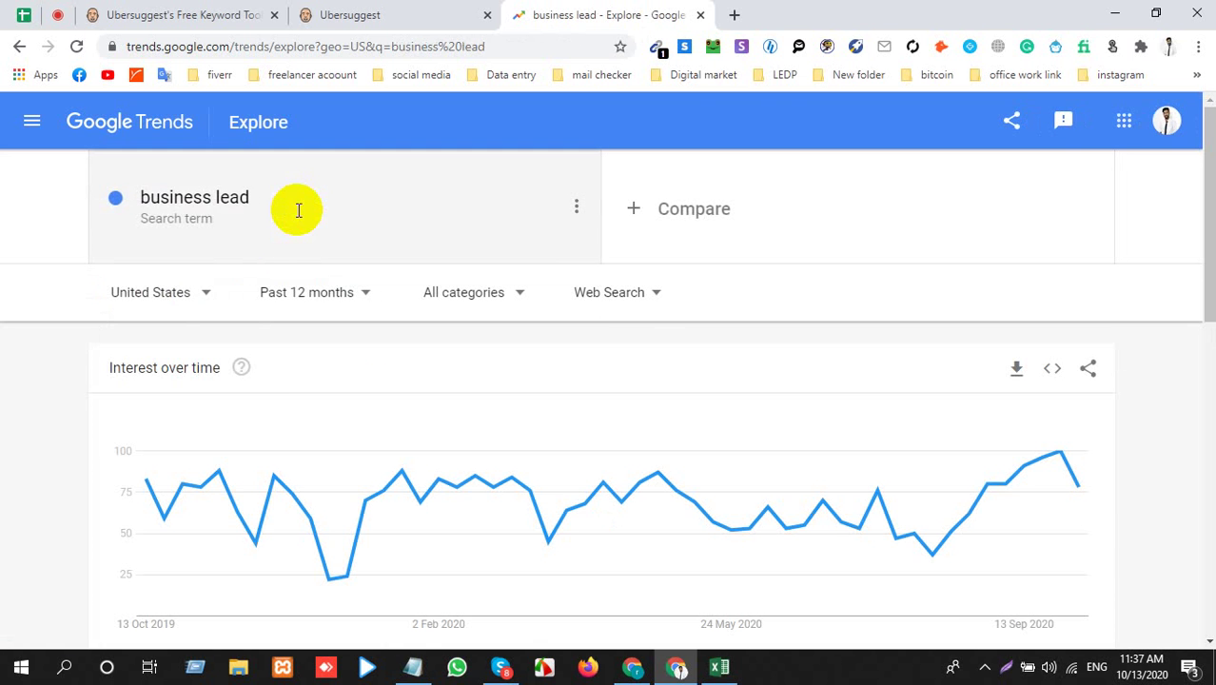
Try to look up "business lead" in Ubersuggest's keyword ideas for English / United States, declining the upgrade offer
key("alt+Tab")
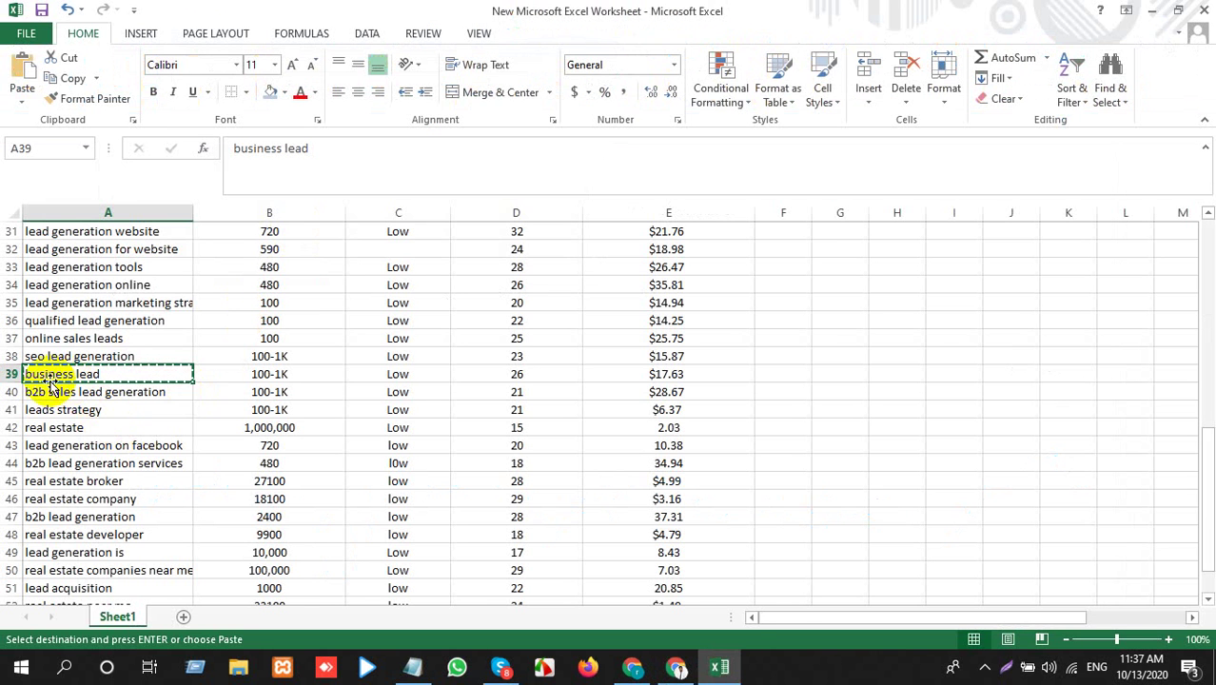
key("alt+Tab")
left_click(447, 14)
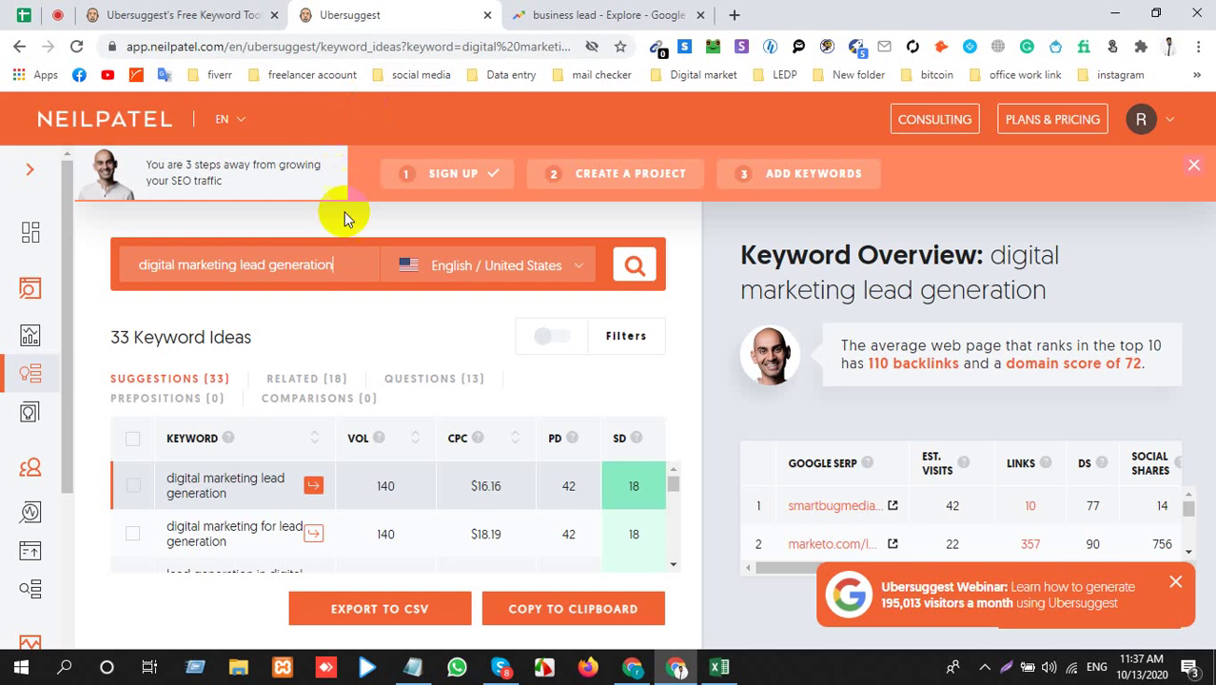
left_click(330, 262)
key("ctrl+a")
key("ctrl+v")
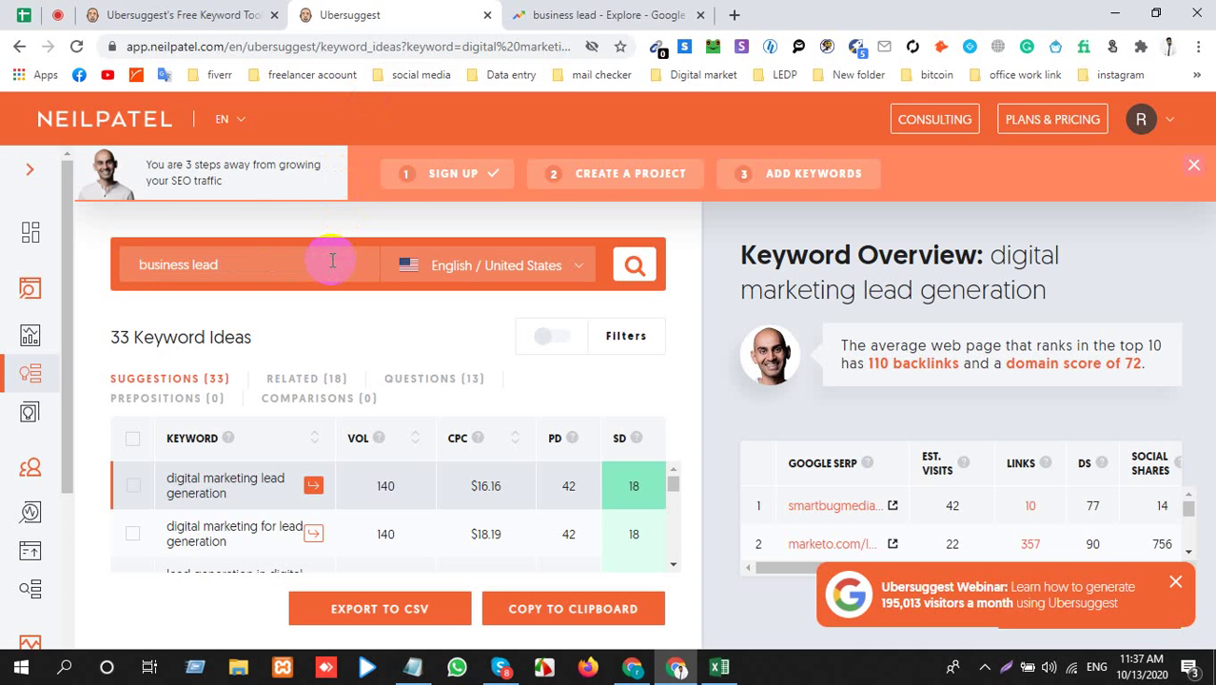
key("Return")
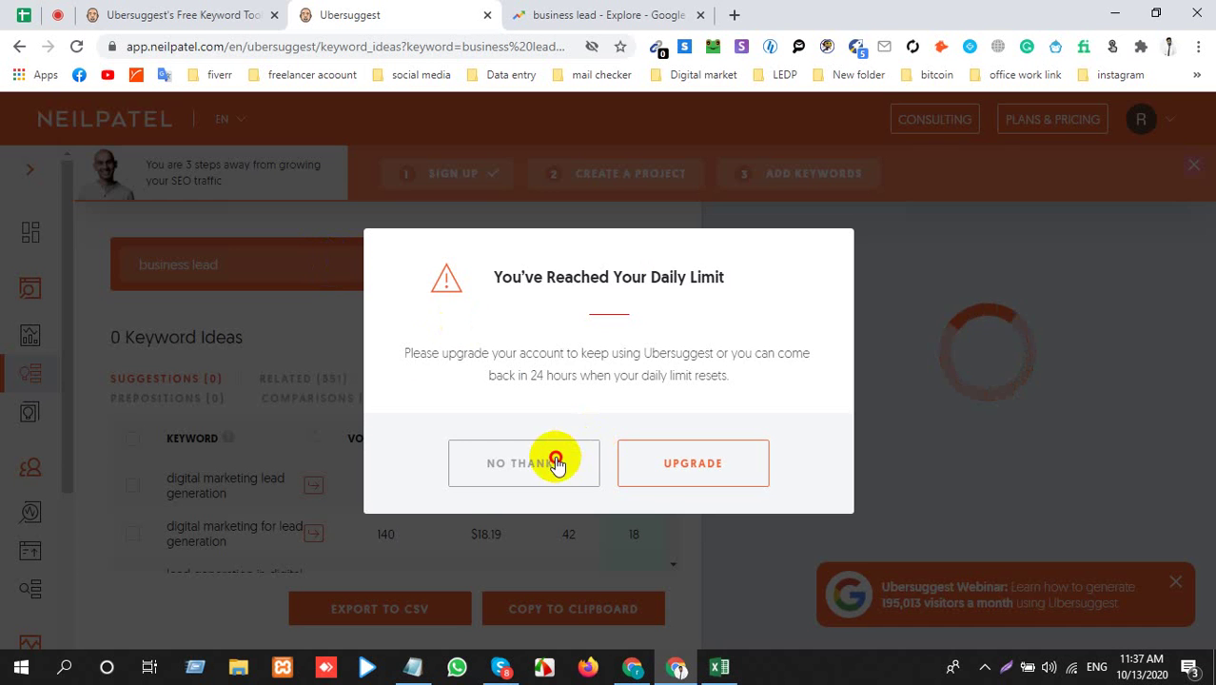
left_click(554, 461)
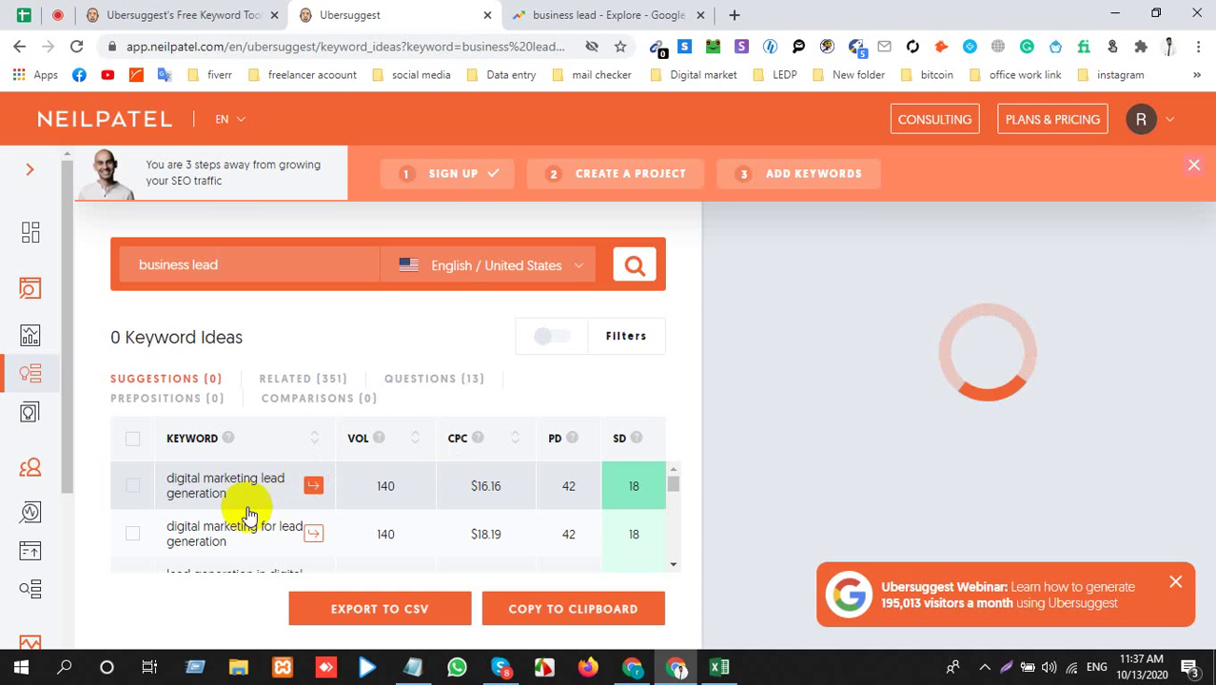
key("alt+Tab")
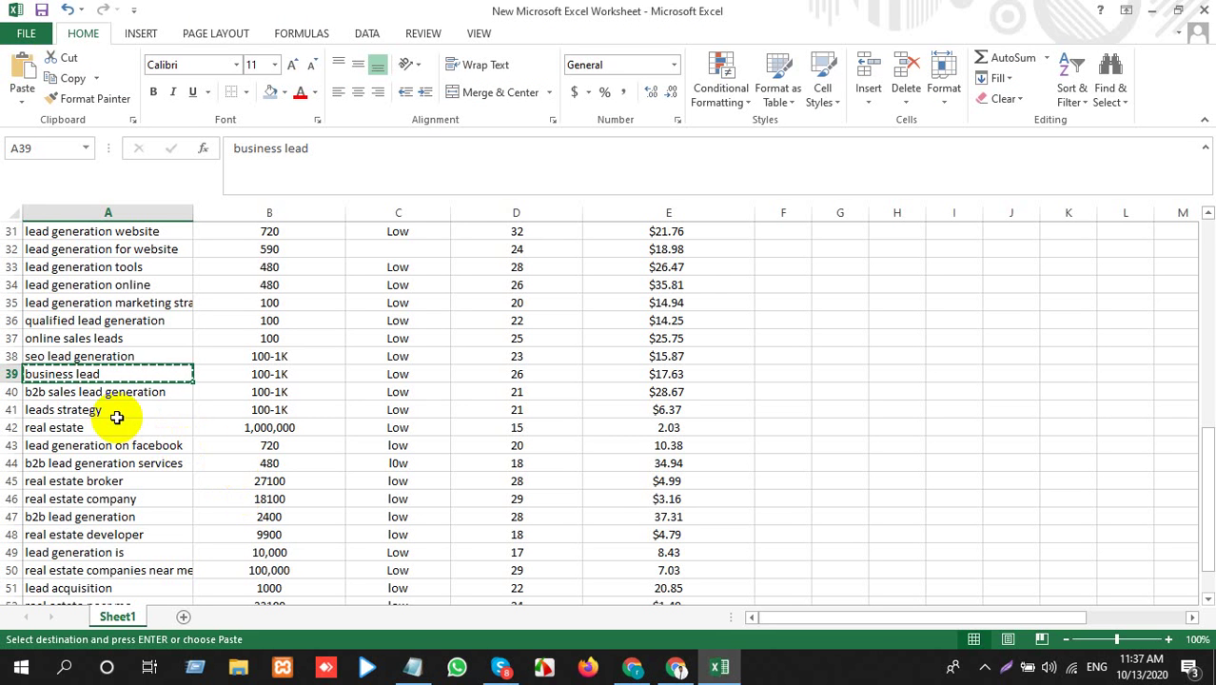
left_click(12, 391)
right_click(12, 389)
key("alt+Tab")
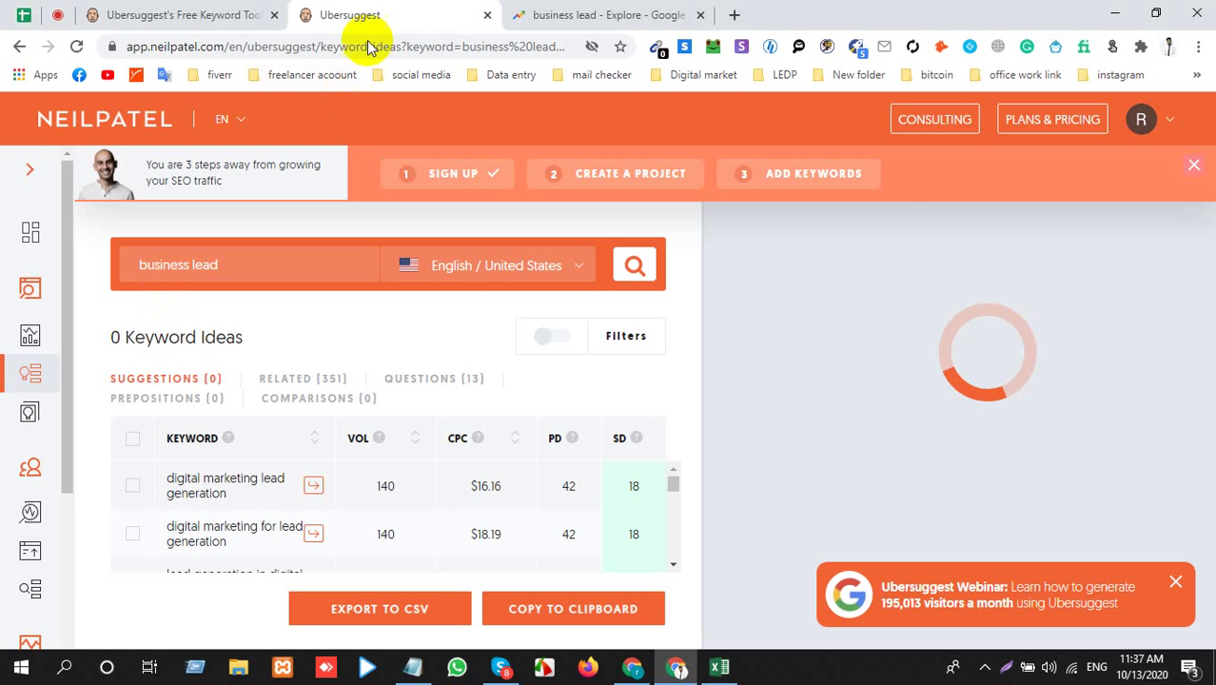
Sign out of Ubersuggest and sign back in with a different Google account, allowing it to view Search Console data
left_click(1140, 119)
left_click(1097, 219)
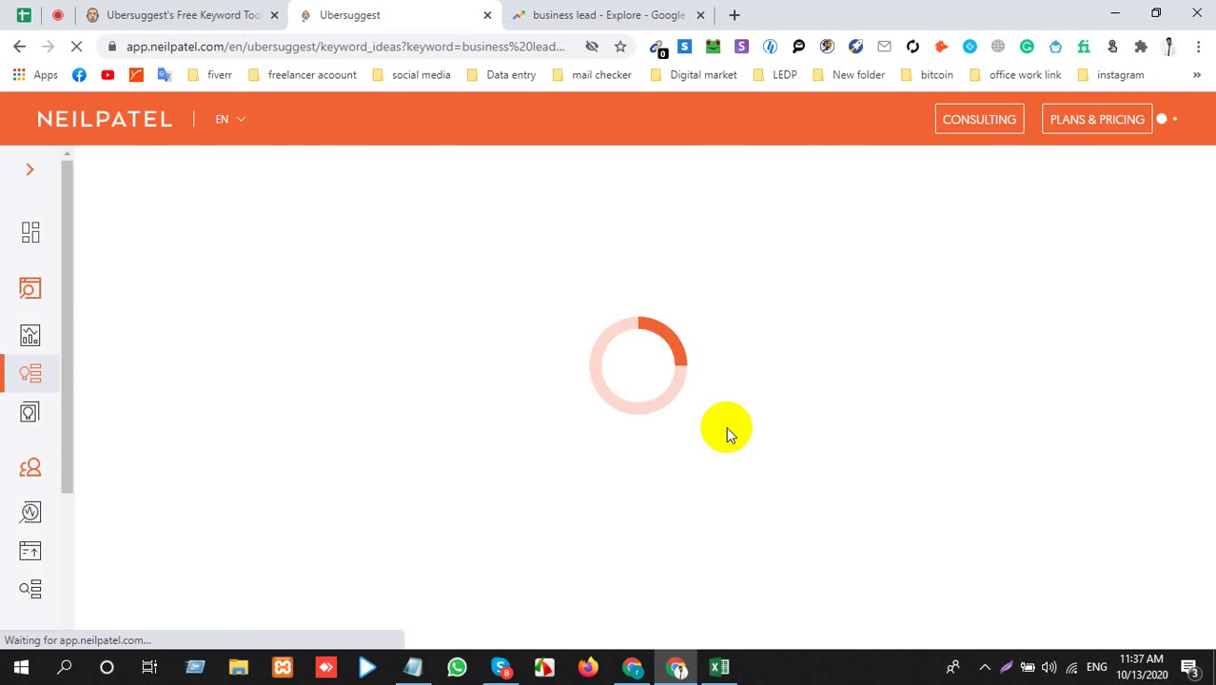
key("alt+Tab")
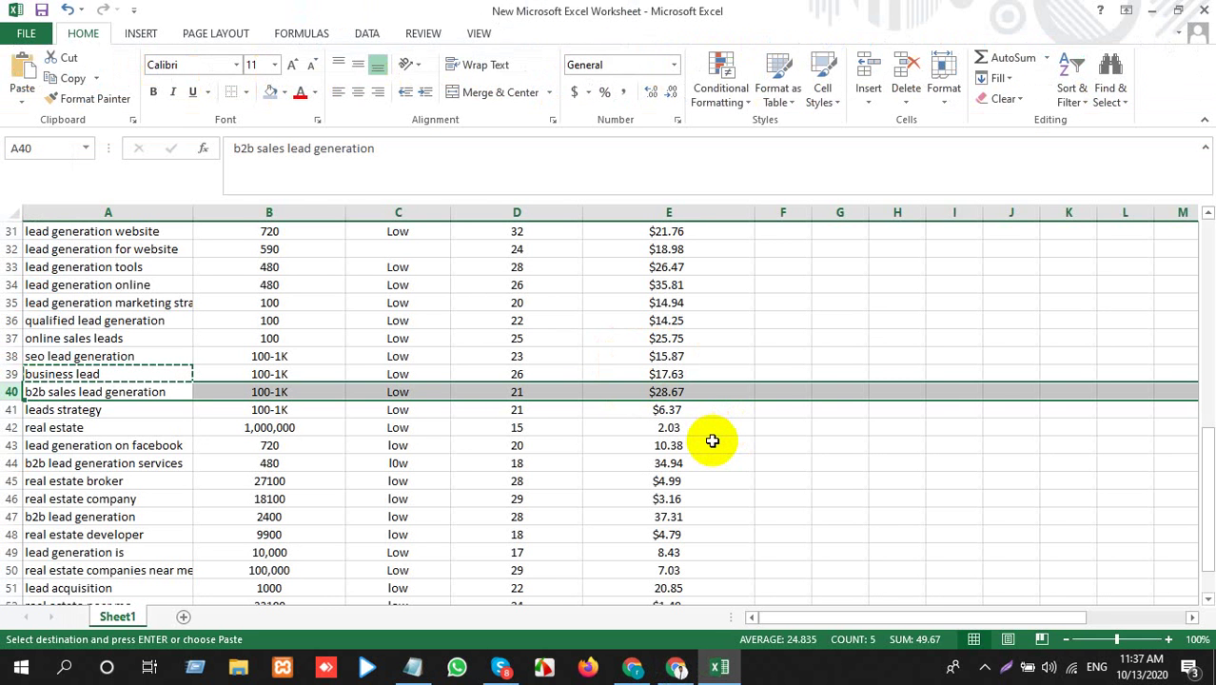
key("alt+Tab")
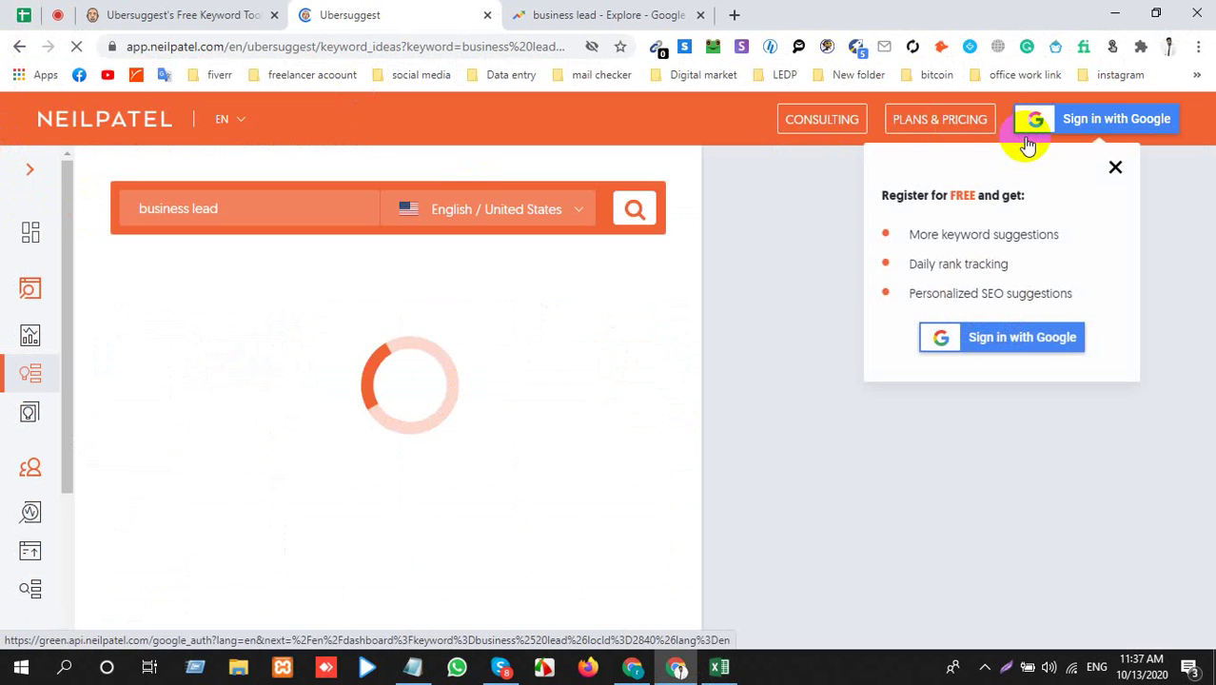
left_click(1113, 117)
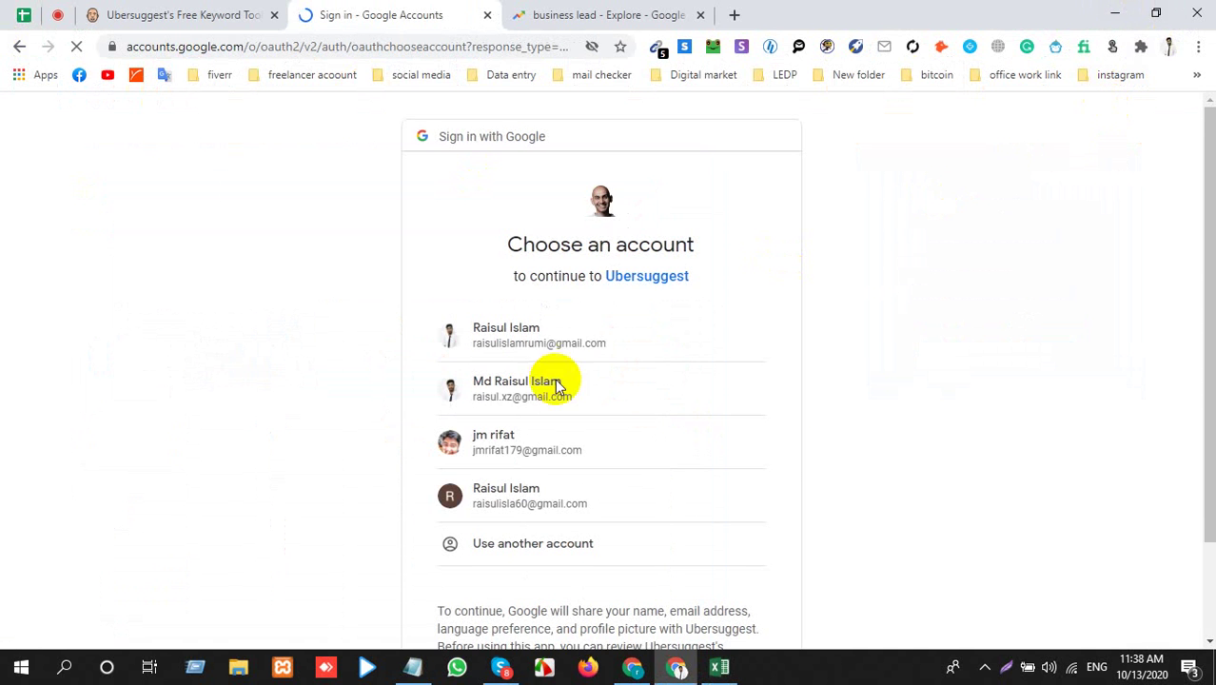
left_click(524, 409)
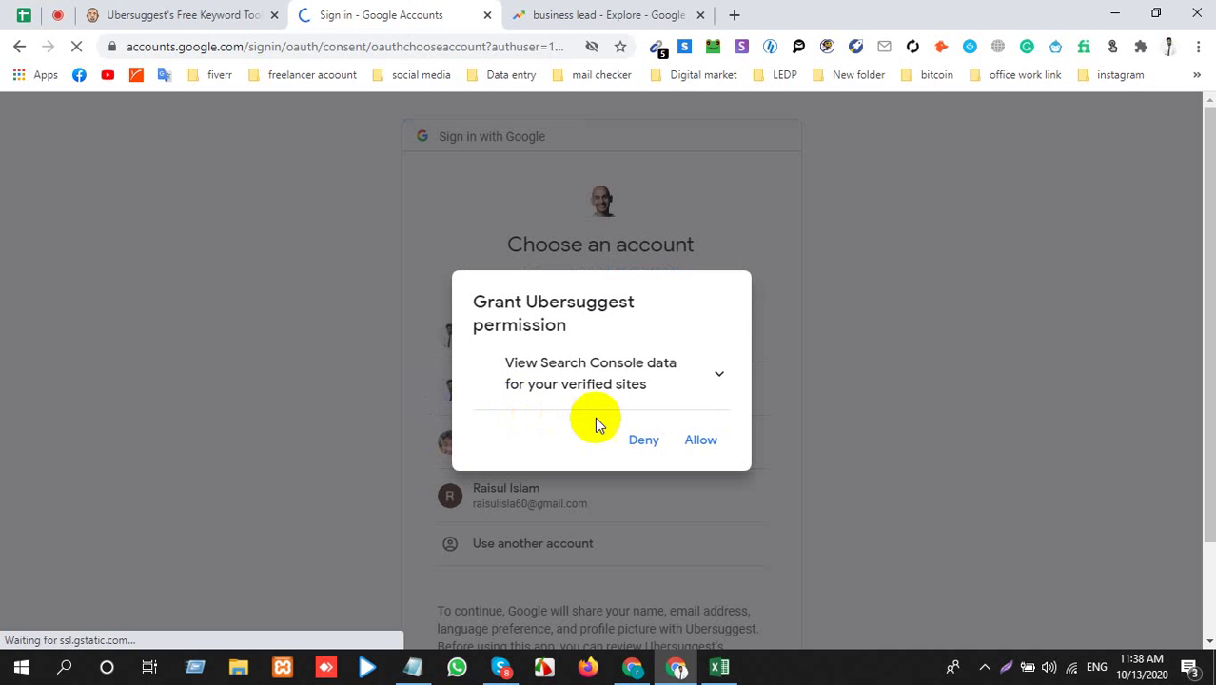
left_click(681, 439)
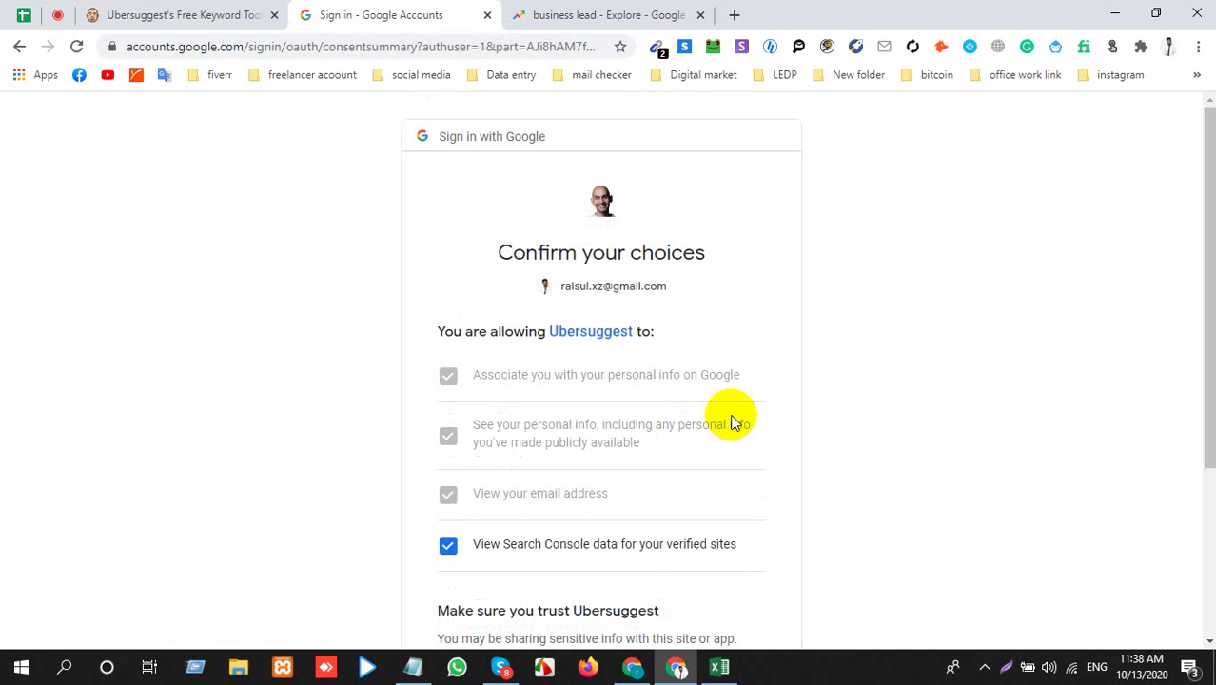
scroll(694, 571, "down", 3)
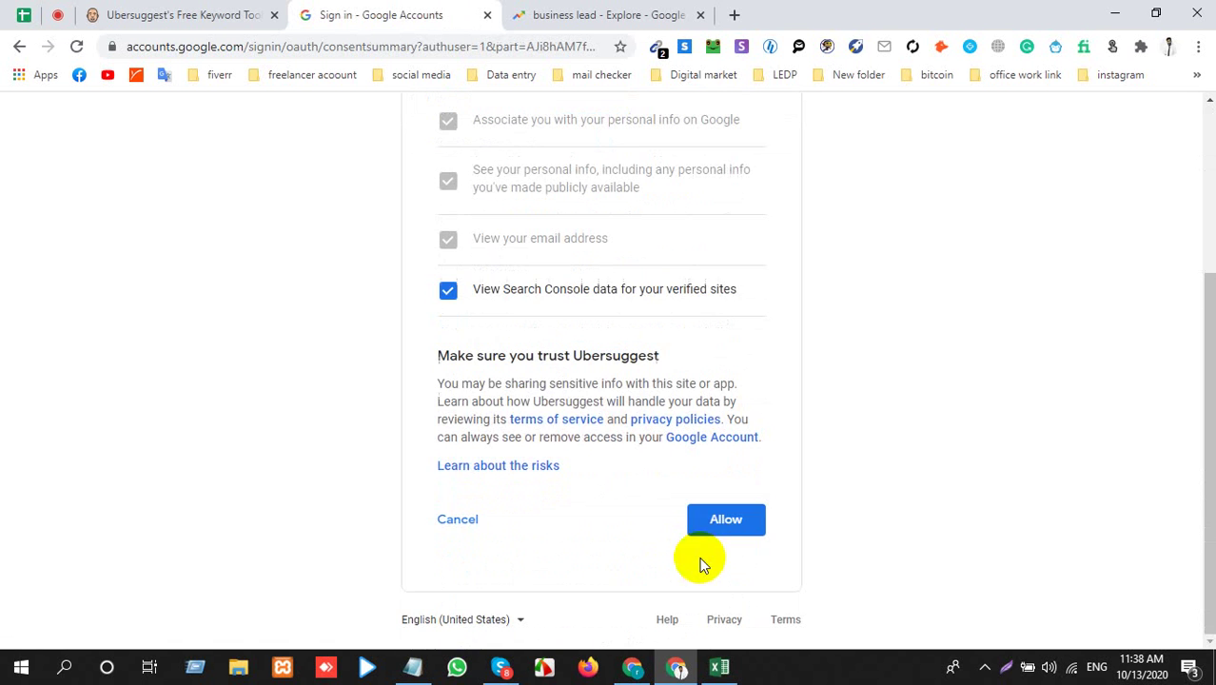
left_click(718, 521)
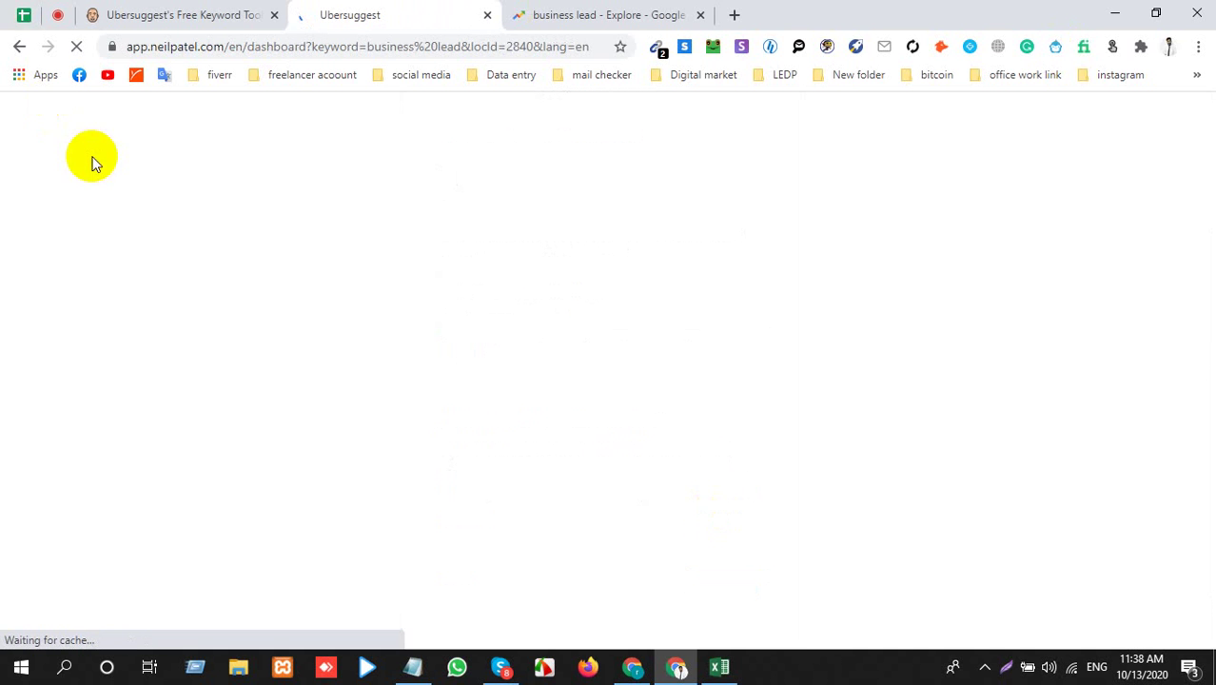
key("alt+Tab")
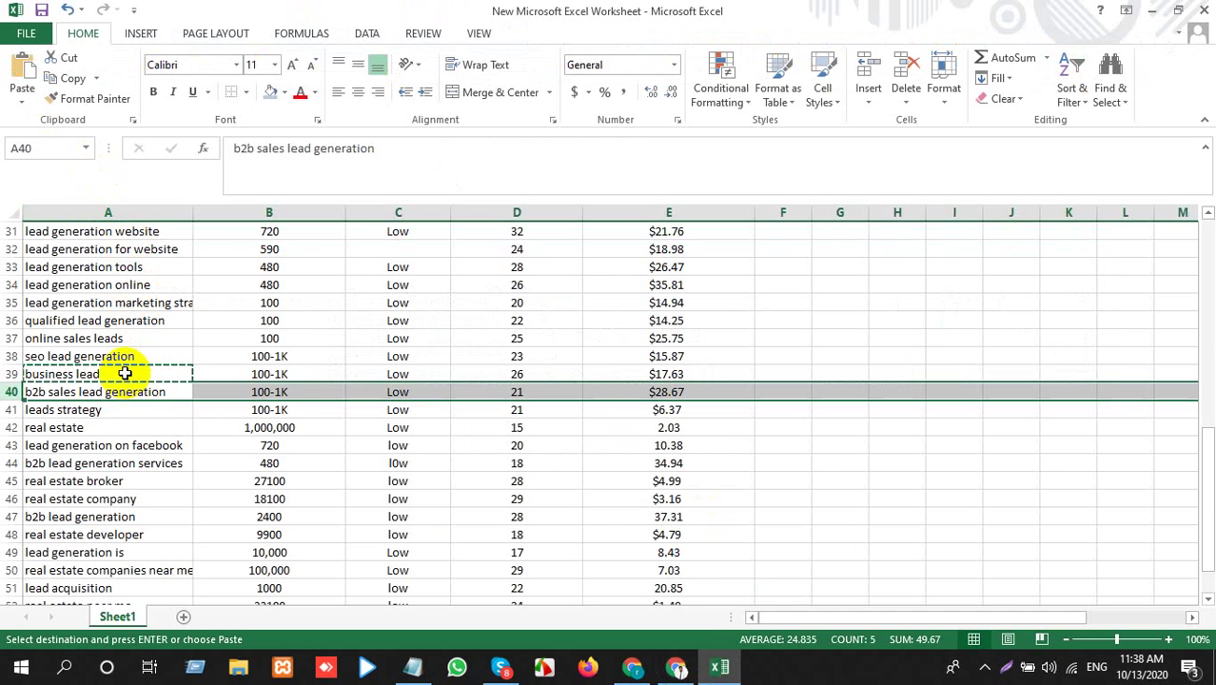
key("alt+Tab")
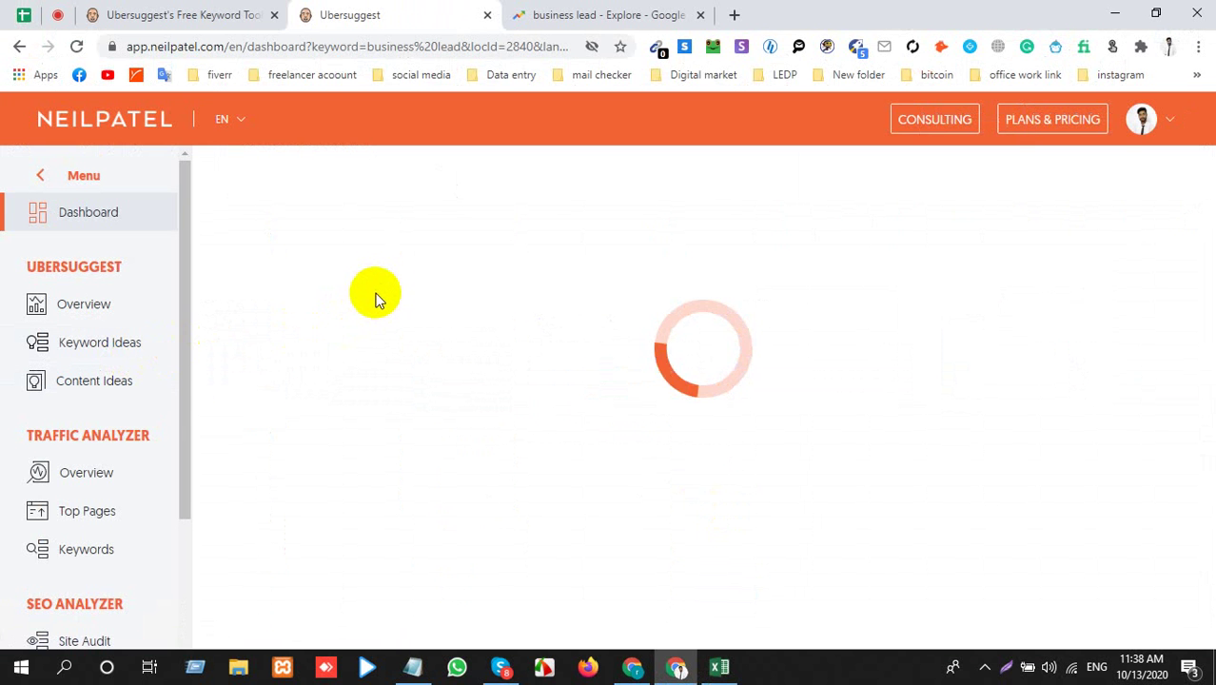
key("alt+Tab")
scroll(201, 446, "down", 3)
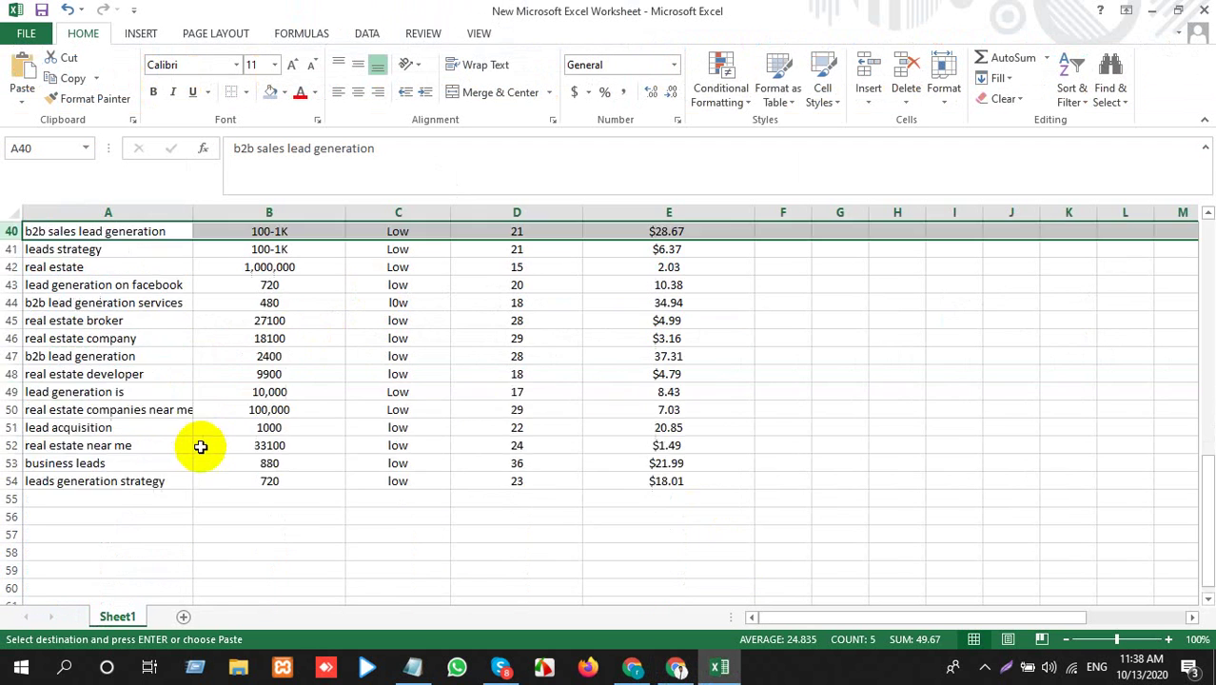
Review Ubersuggest's keyword overview for "business lead" and open the "business leads" suggestion in the keyword ideas
scroll(201, 446, "down", 2)
scroll(203, 445, "up", 5)
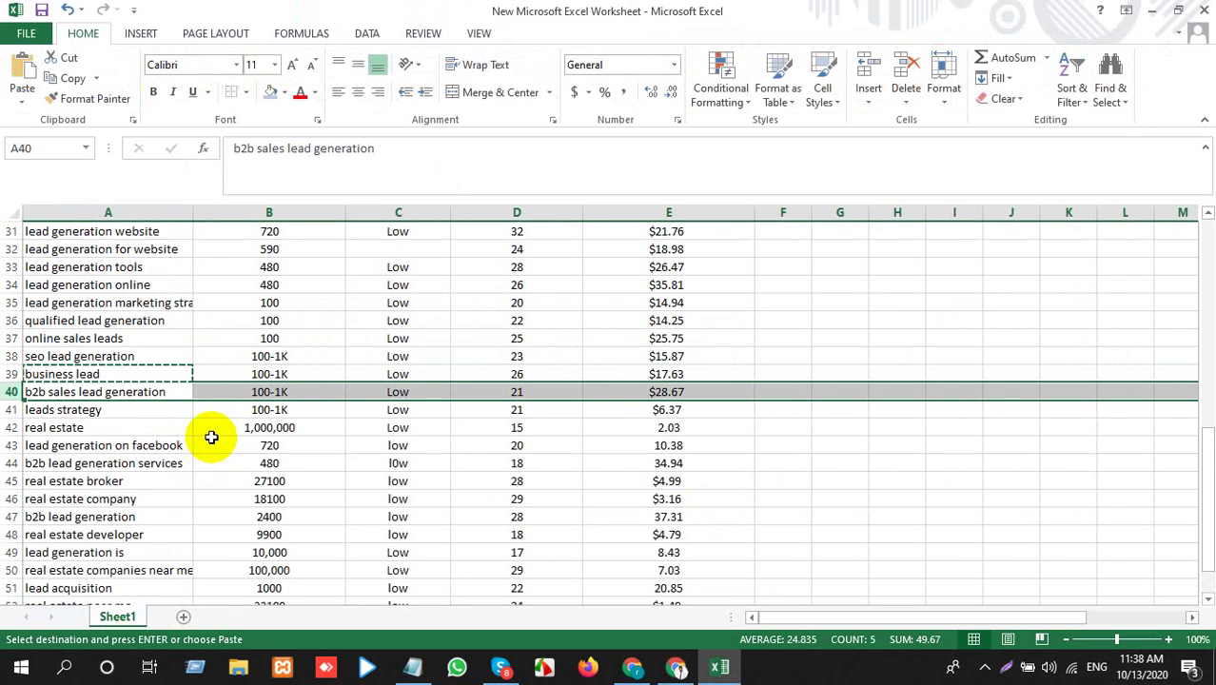
key("alt+Tab")
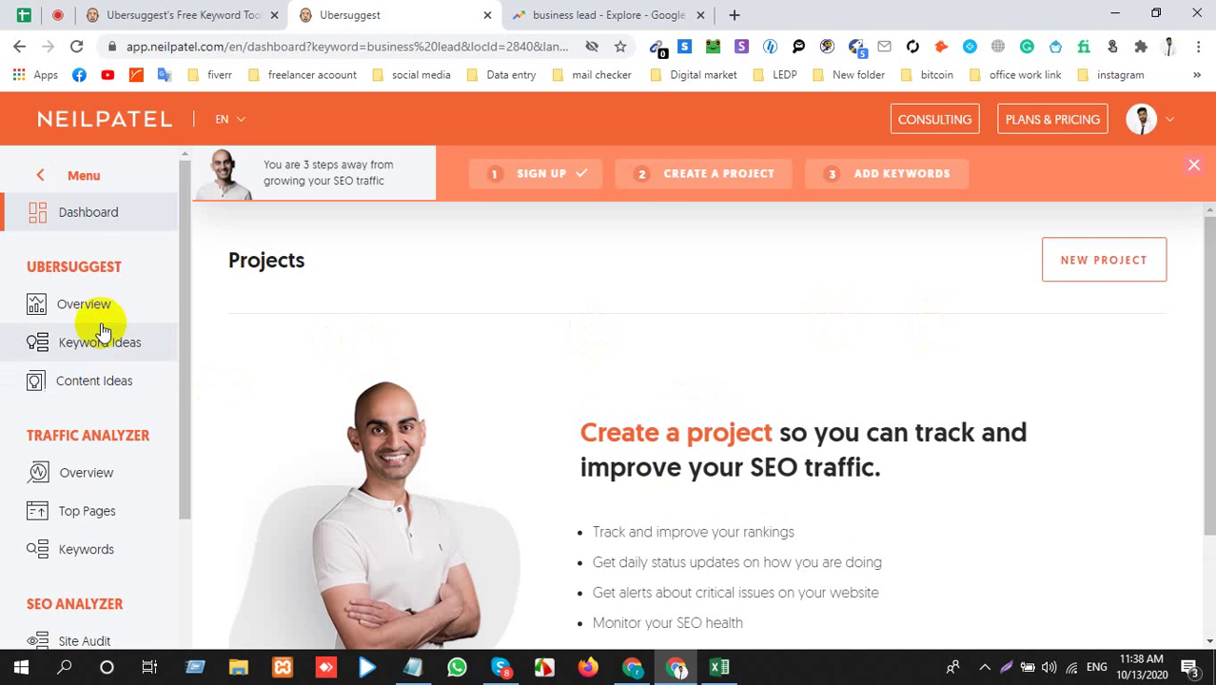
left_click(76, 305)
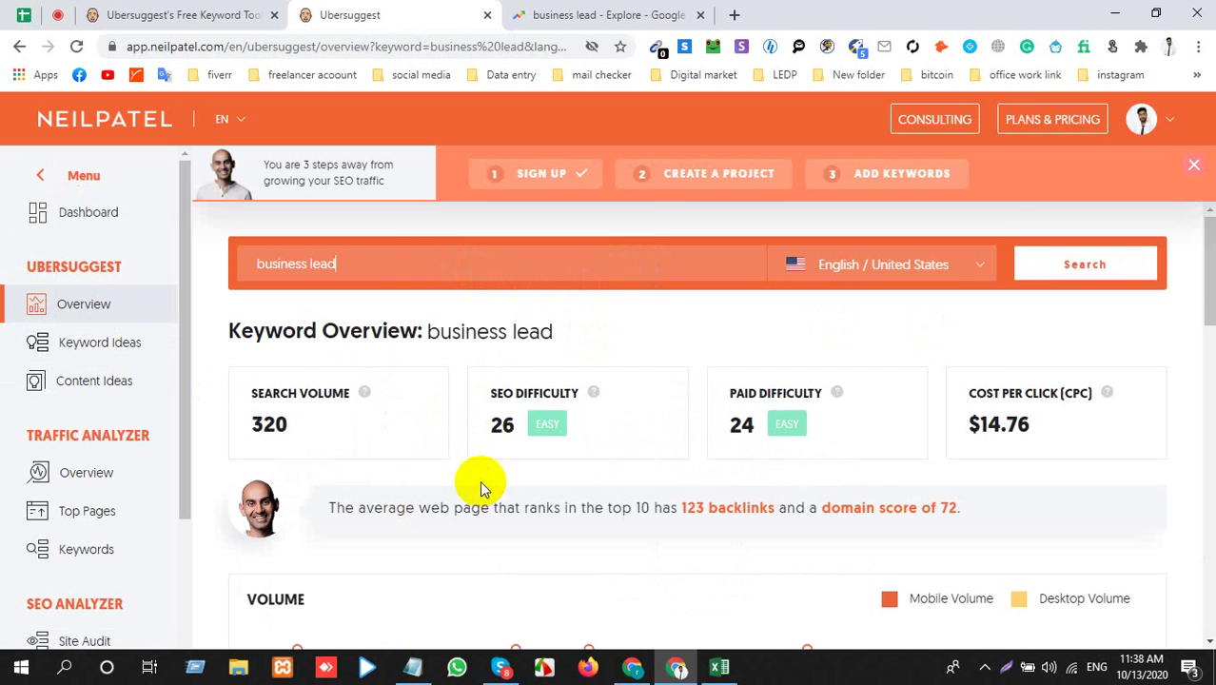
scroll(480, 486, "down", 10)
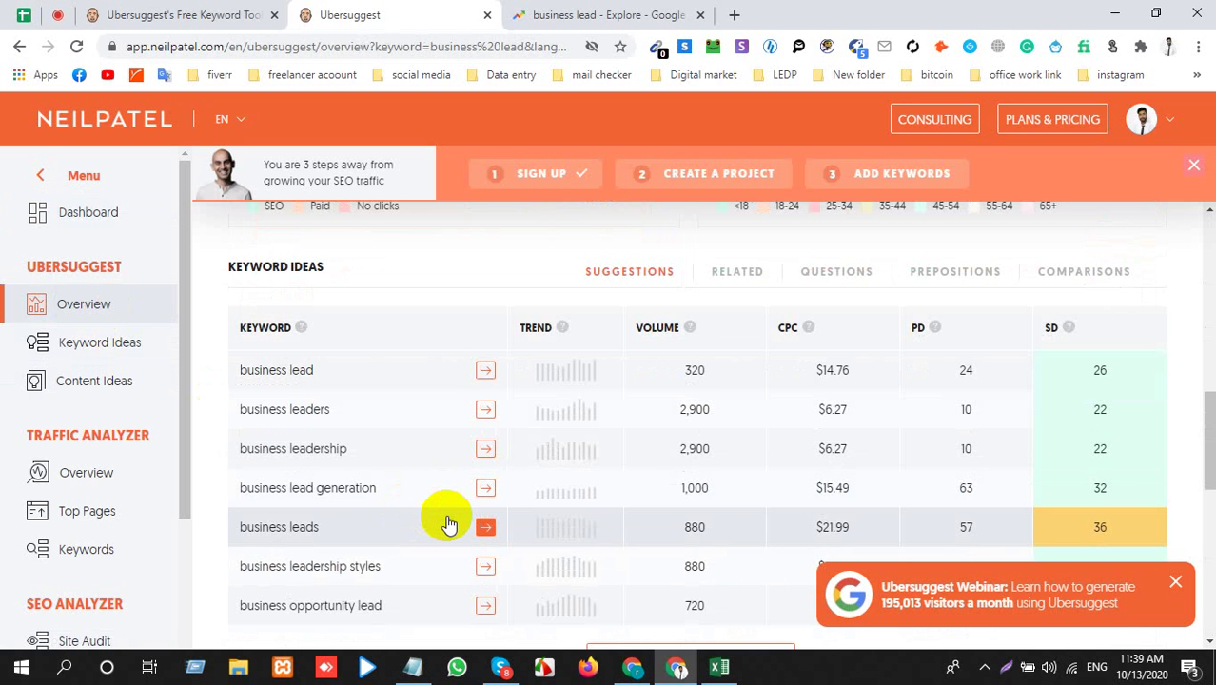
scroll(438, 523, "down", 1)
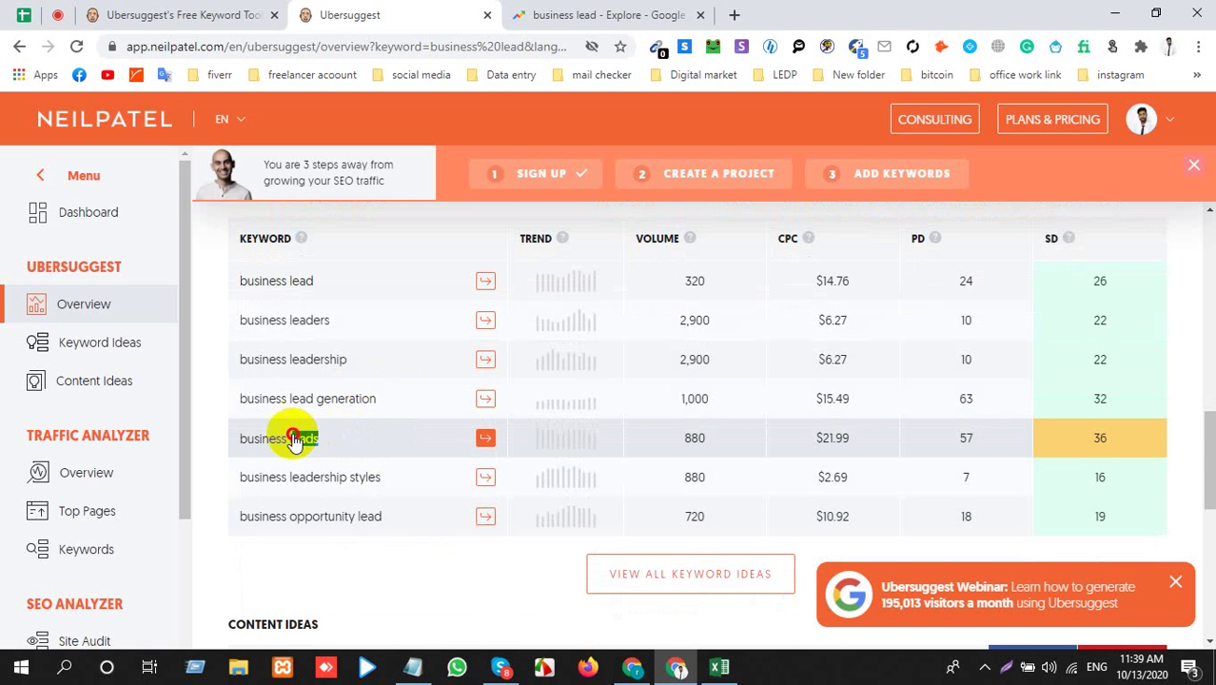
left_click(239, 438)
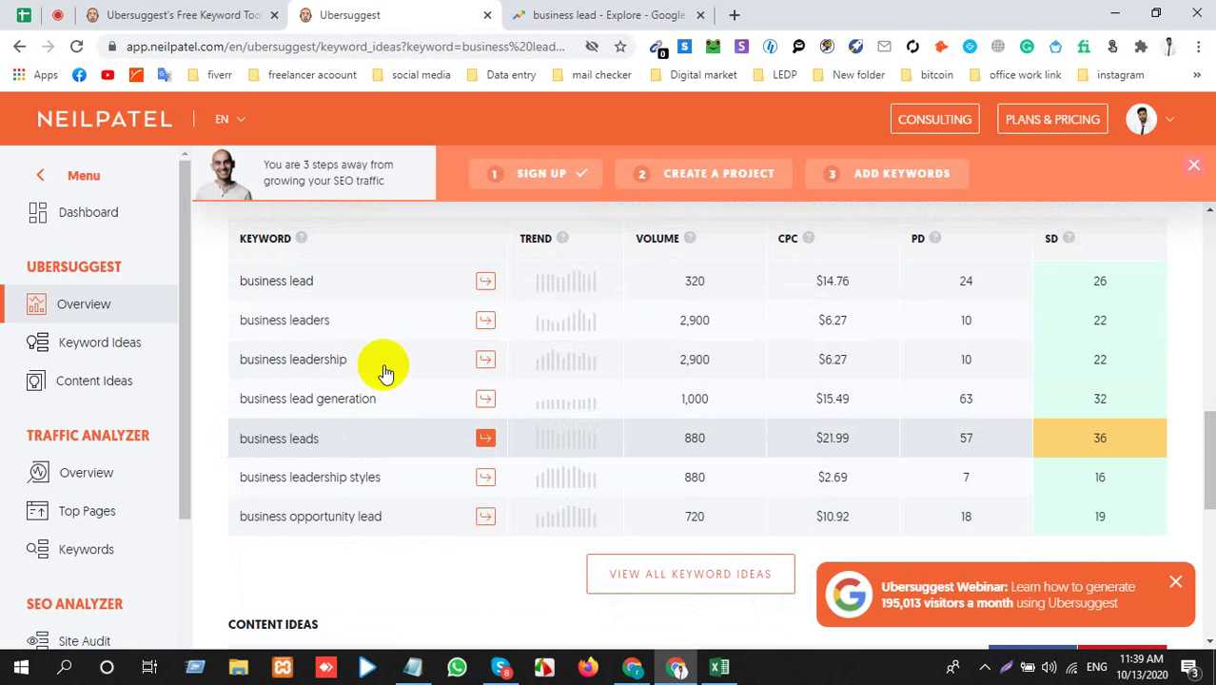
Look up the keyword "b2b sales lead generation" from cell A40 in Google Trends to check its interest over time
key("alt+Tab")
left_click(150, 390)
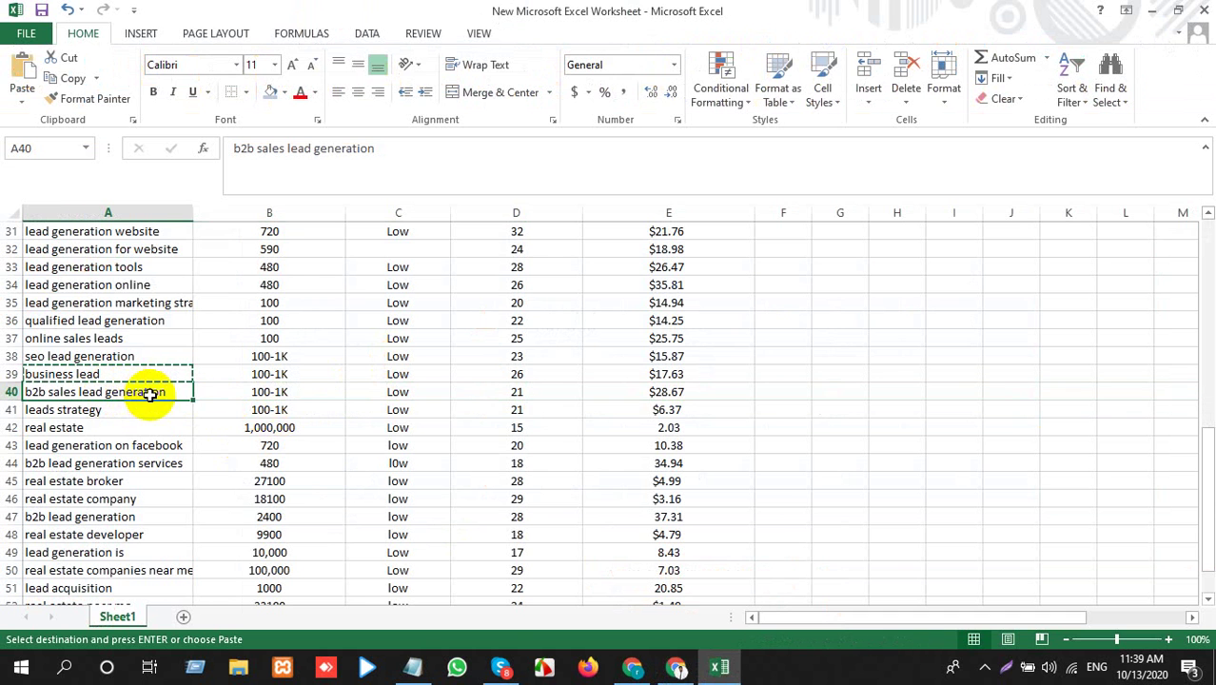
key("alt+Tab")
left_click(518, 12)
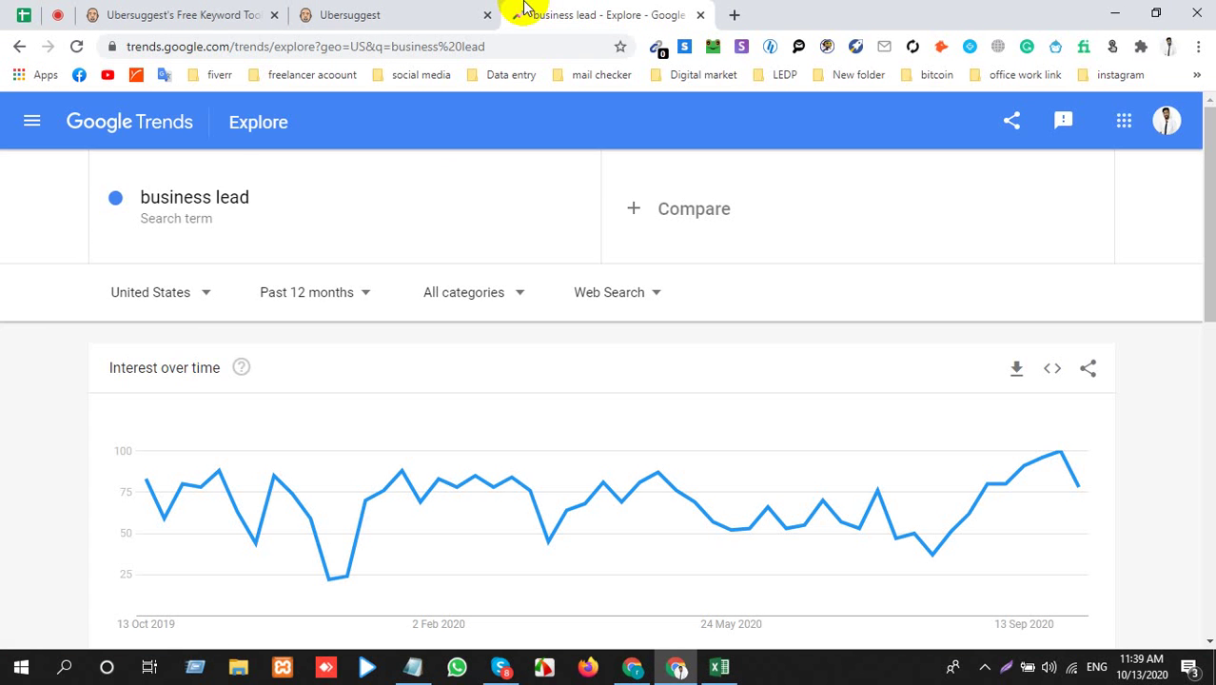
left_click(299, 226)
type("b2b sales lead generation")
key("Return")
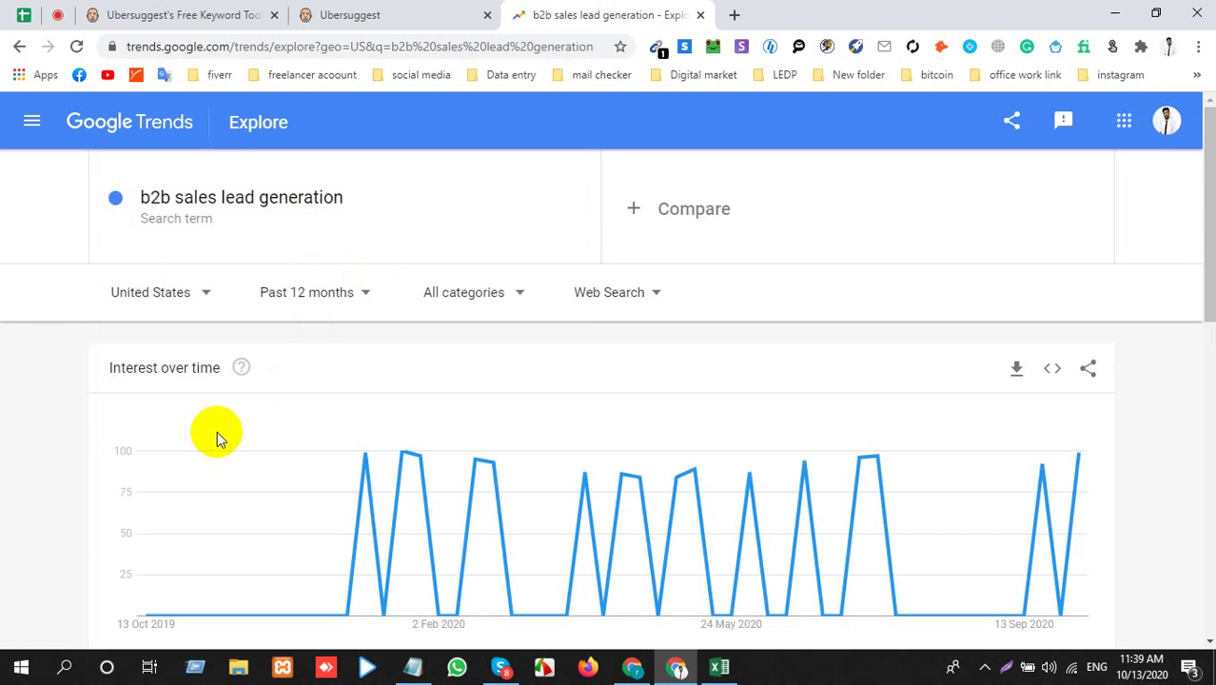
key("alt+Tab")
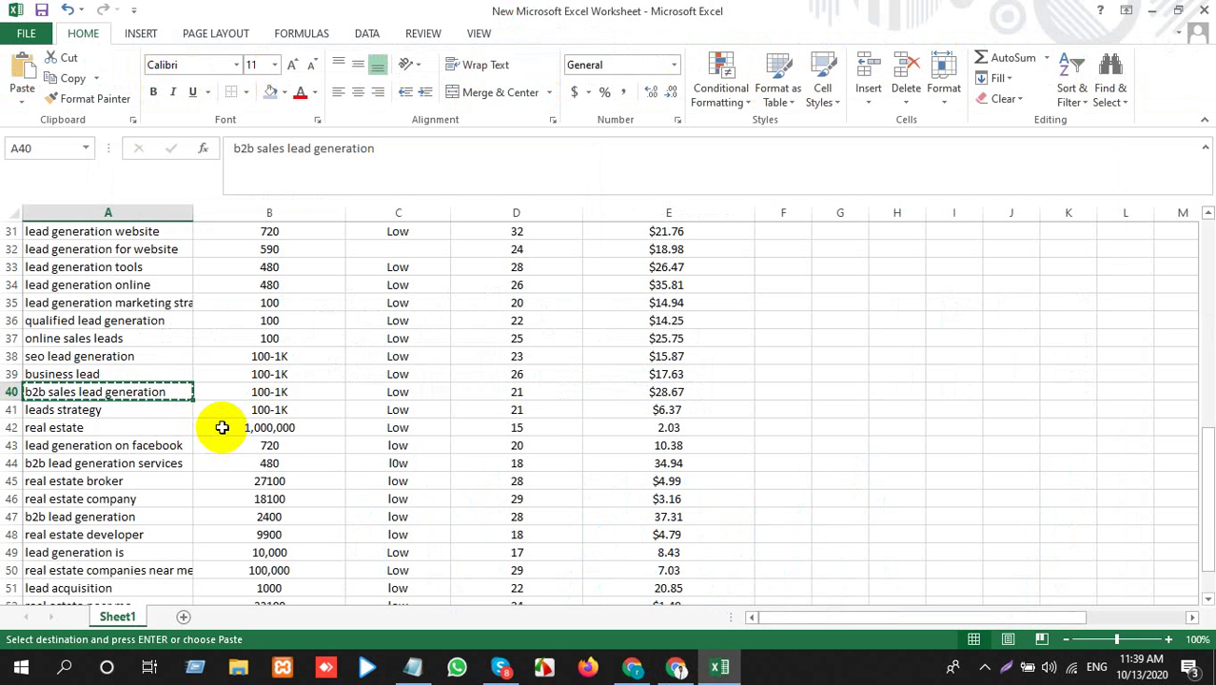
key("alt+Tab")
key("alt+Tab")
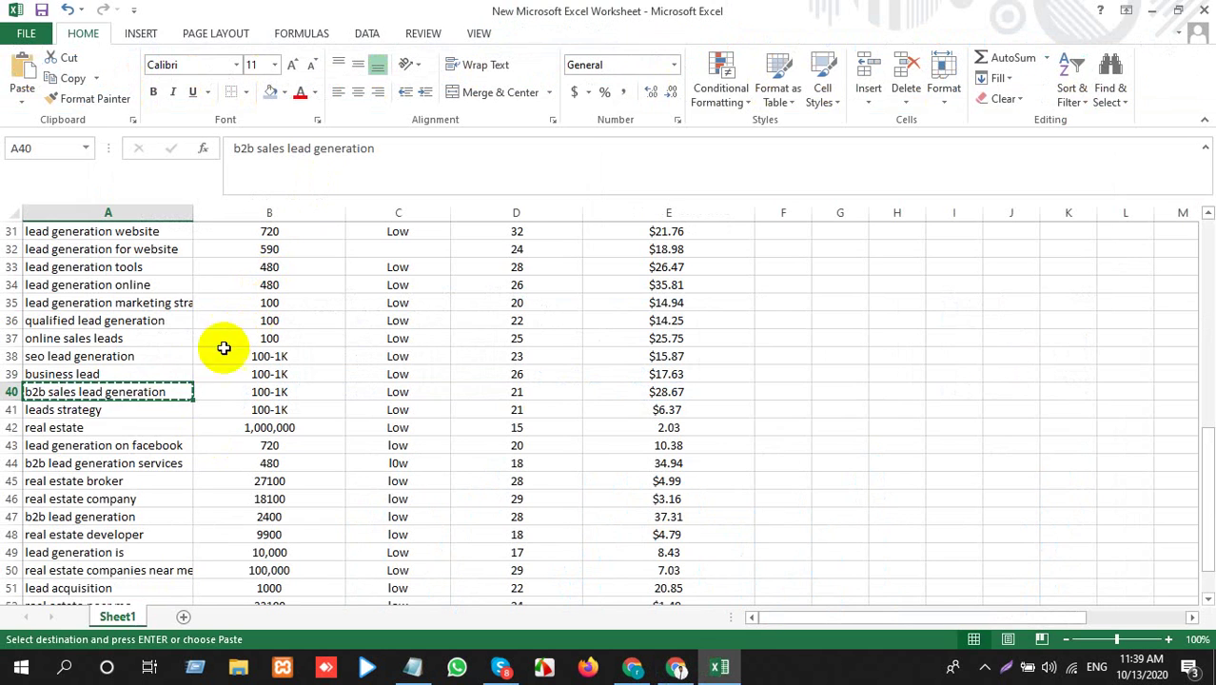
Look up the keyword "leads strategy" from cell A41 in Google Trends to check its interest over time
left_click(109, 414)
key("alt+Tab")
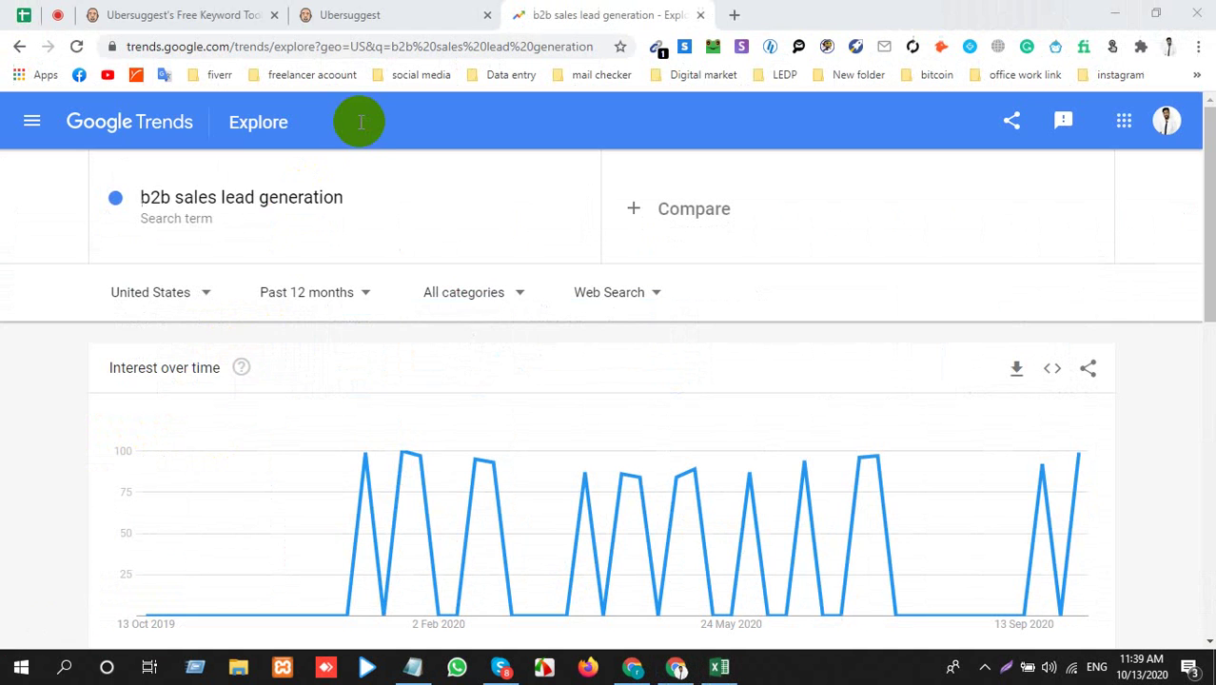
left_click(293, 223)
type("leads strategy")
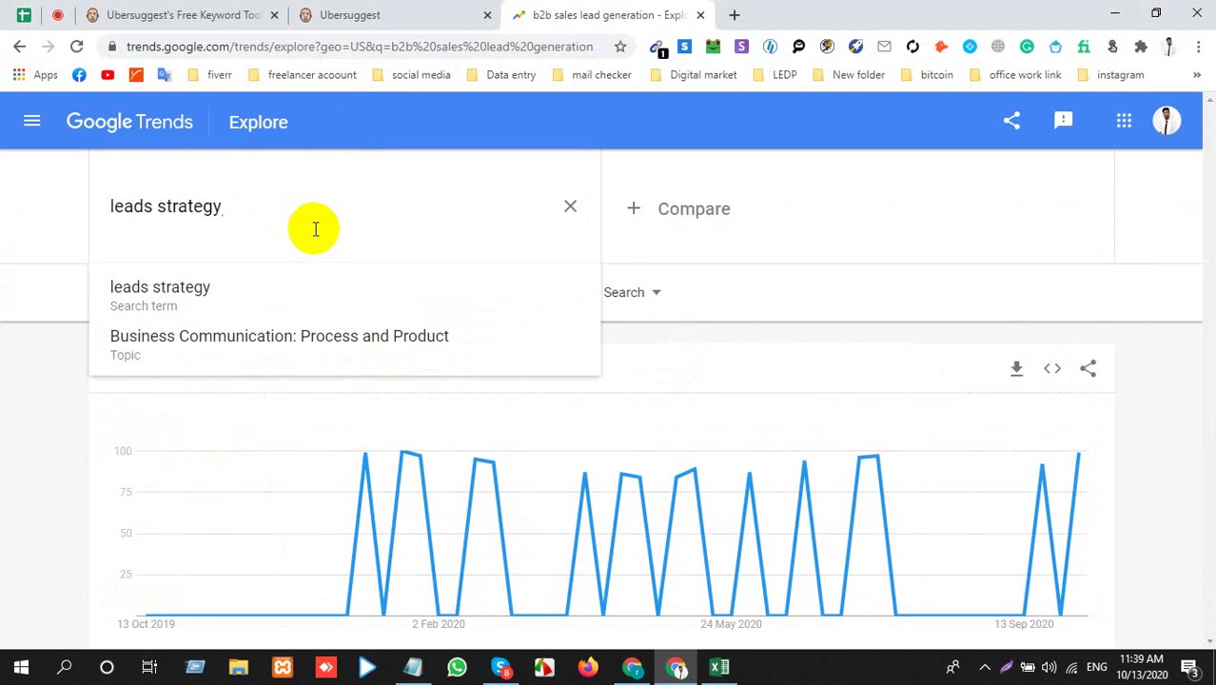
key("Return")
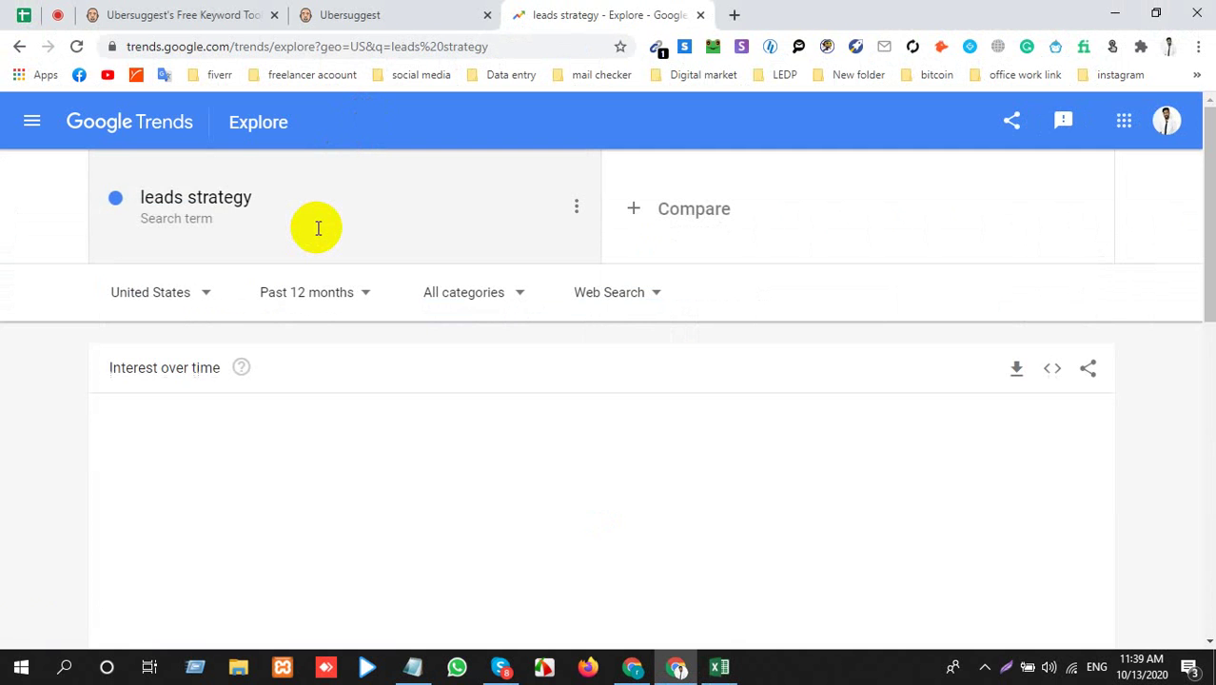
Look up the keyword "real estate" from cell A42 in Ubersuggest's keyword ideas for English / United States
key("alt+Tab")
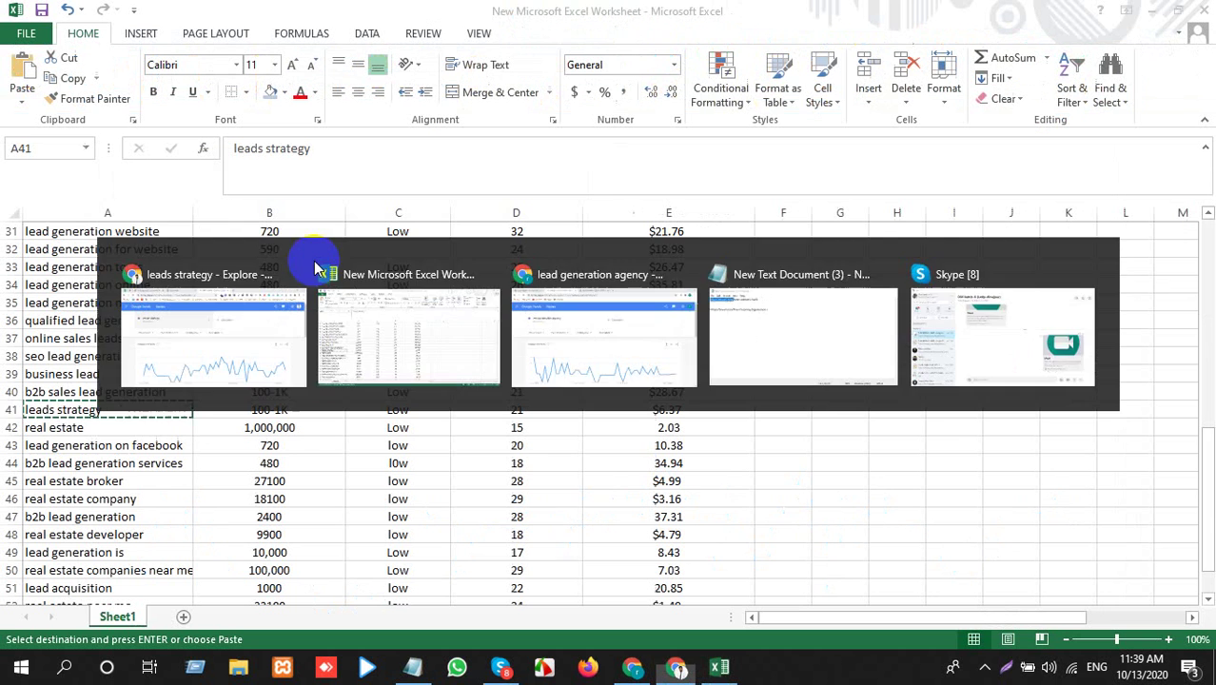
left_click(141, 427)
key("Right")
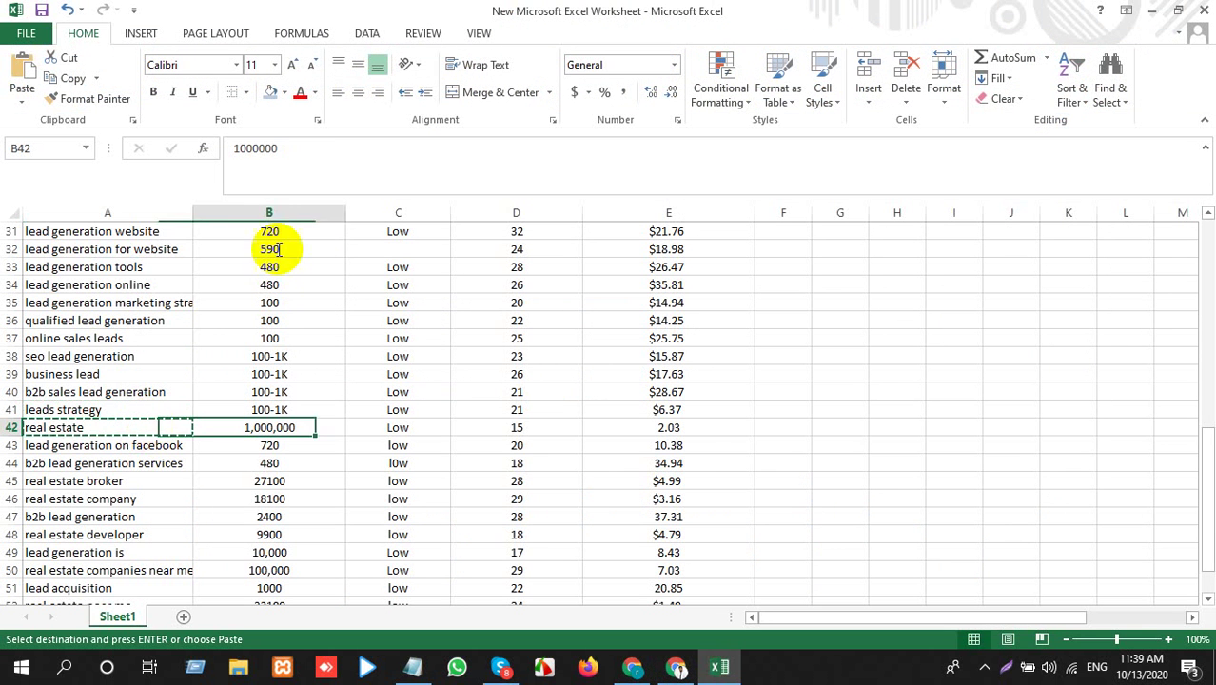
key("alt+Tab")
left_click(427, 11)
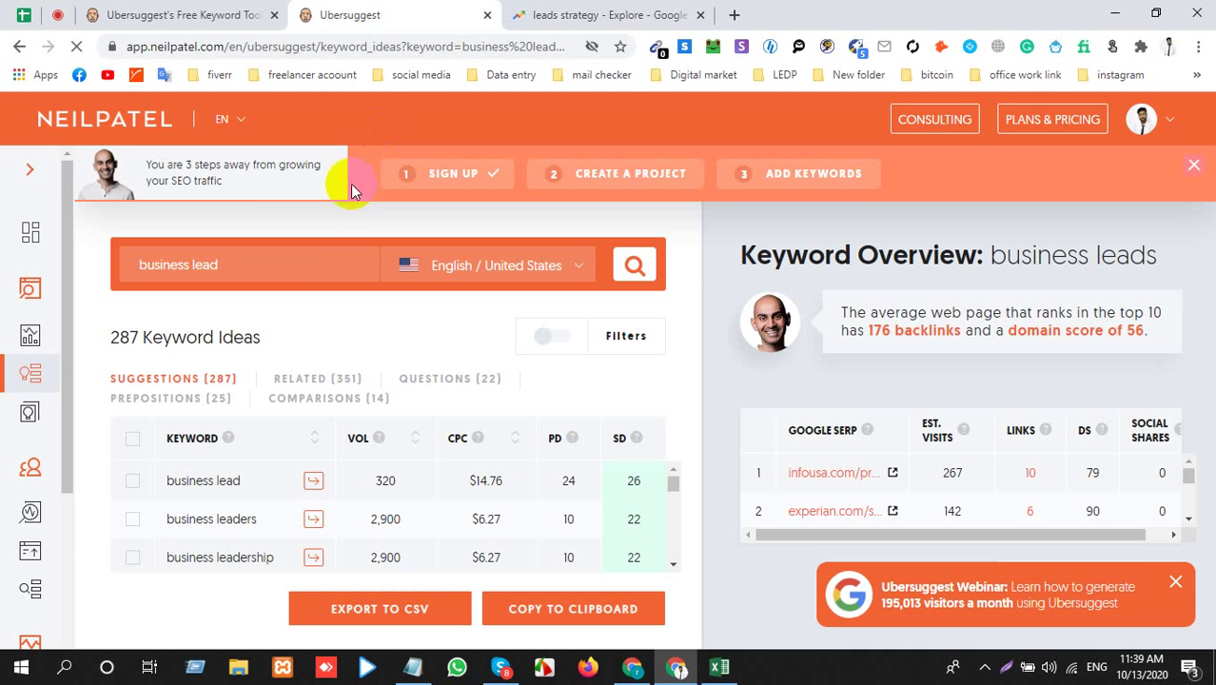
triple_click(291, 265)
double_click(290, 264)
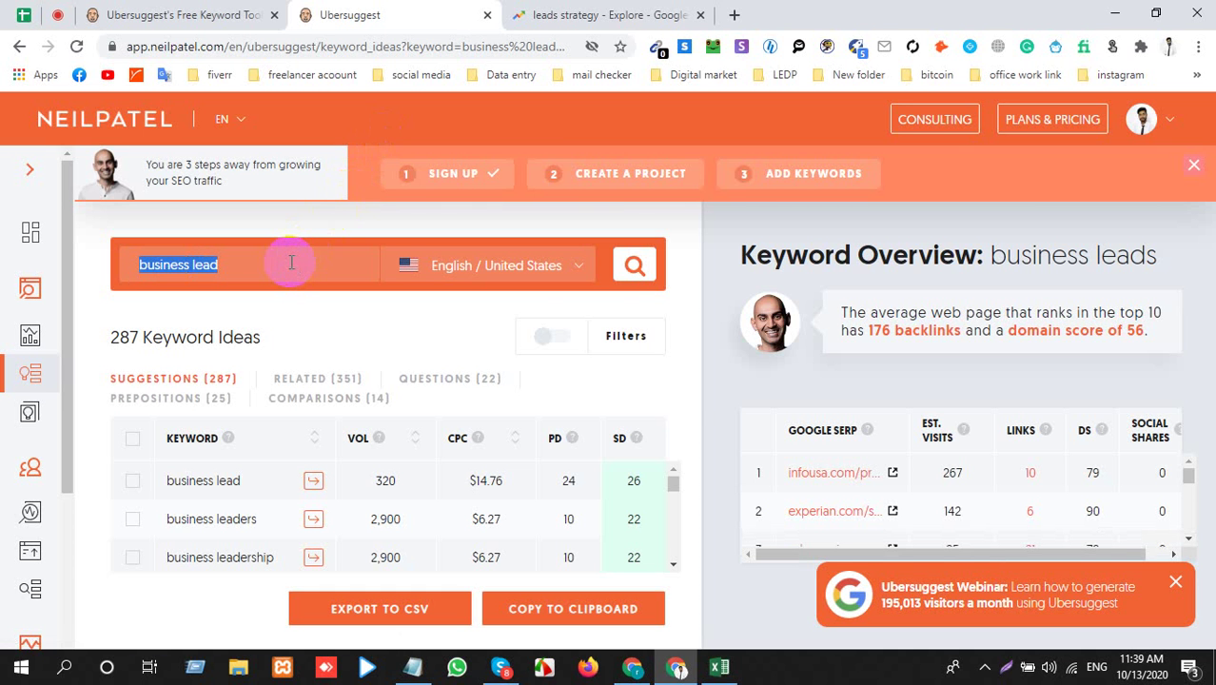
left_click(290, 263)
key("alt+Tab")
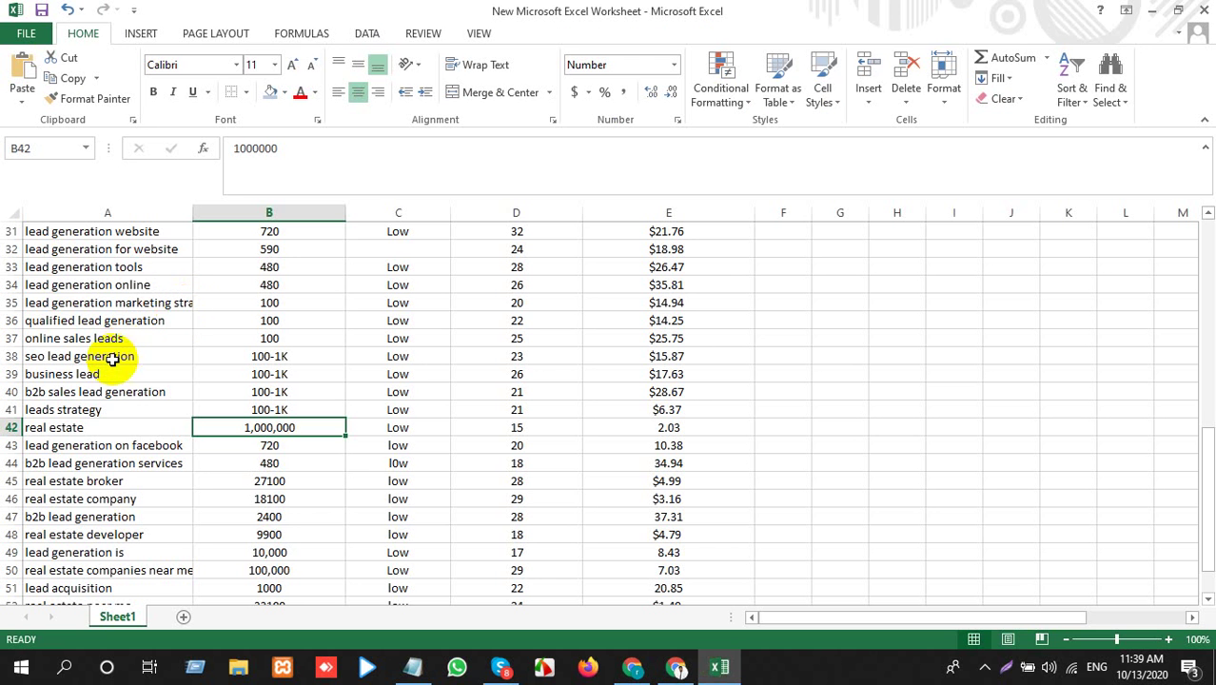
left_click(100, 428)
key("ctrl+c")
key("alt+Tab")
triple_click(259, 273)
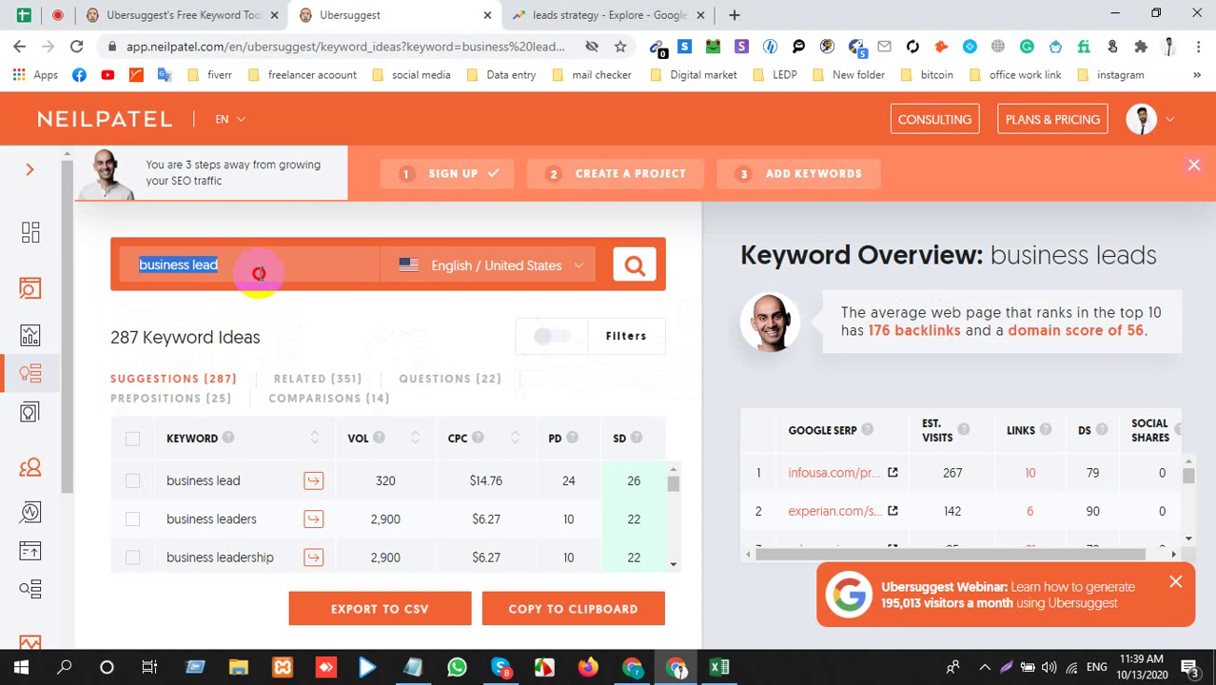
key("ctrl+v")
key("Return")
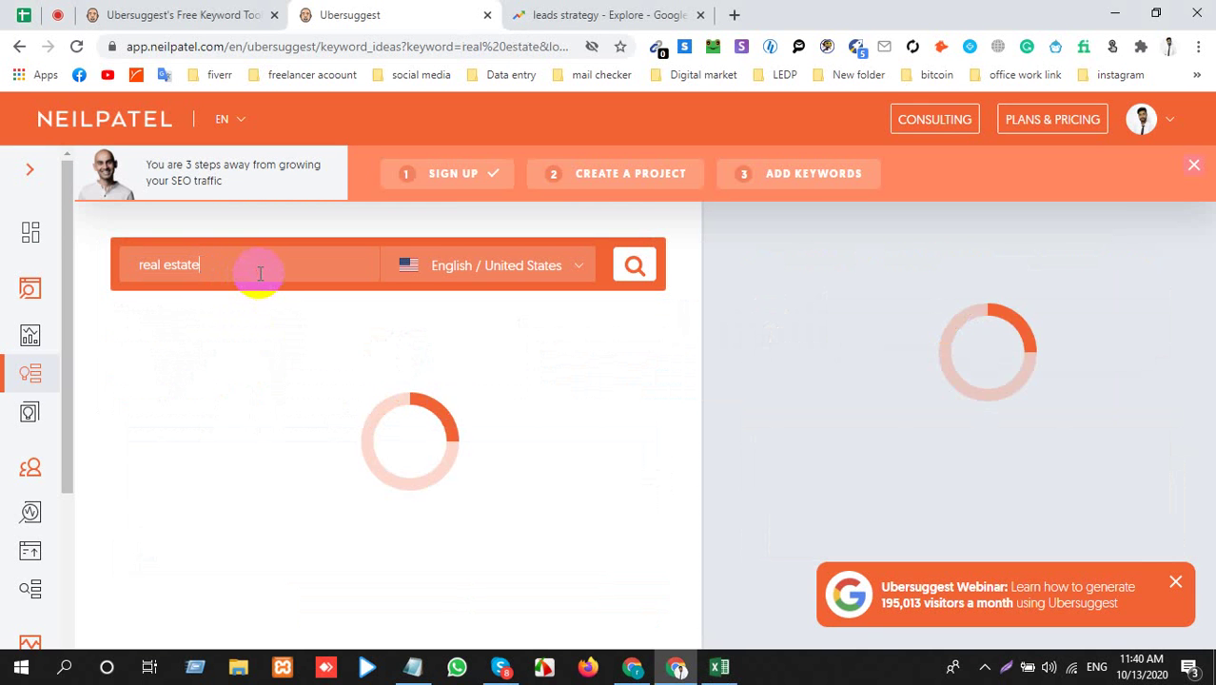
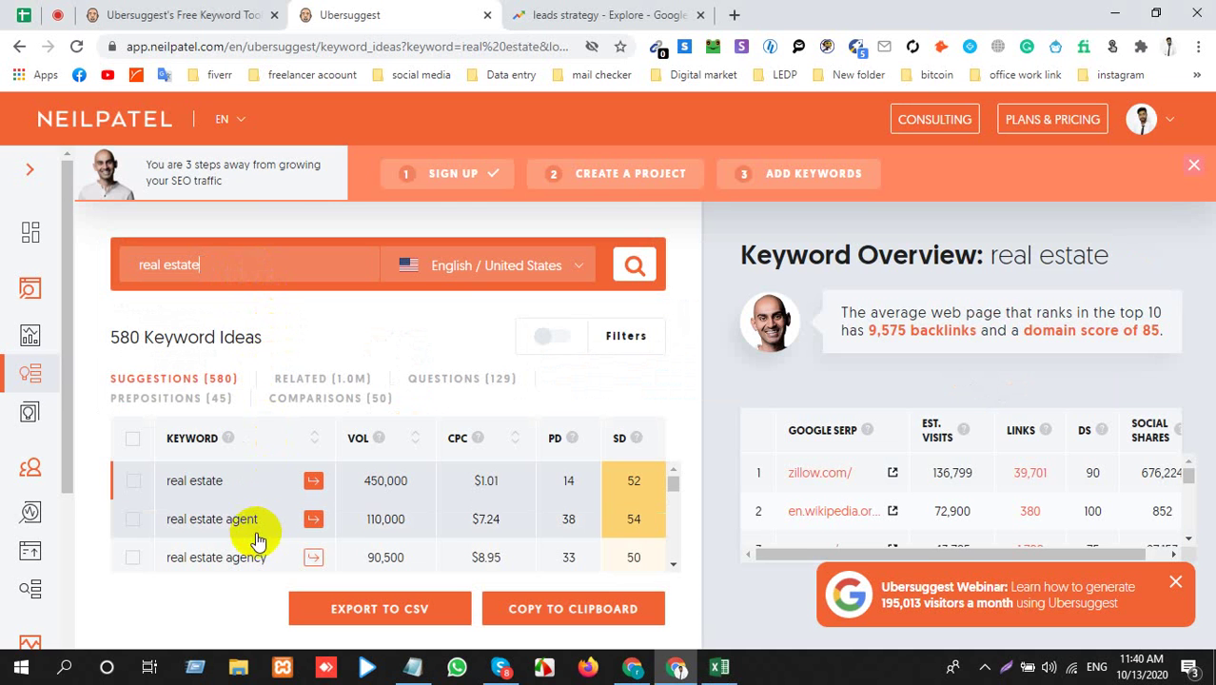
Replace the keyword in A42 of the Excel sheet with Ubersuggest's suggestion "real estate agent salary", matching the destination formatting
scroll(288, 513, "down", 1)
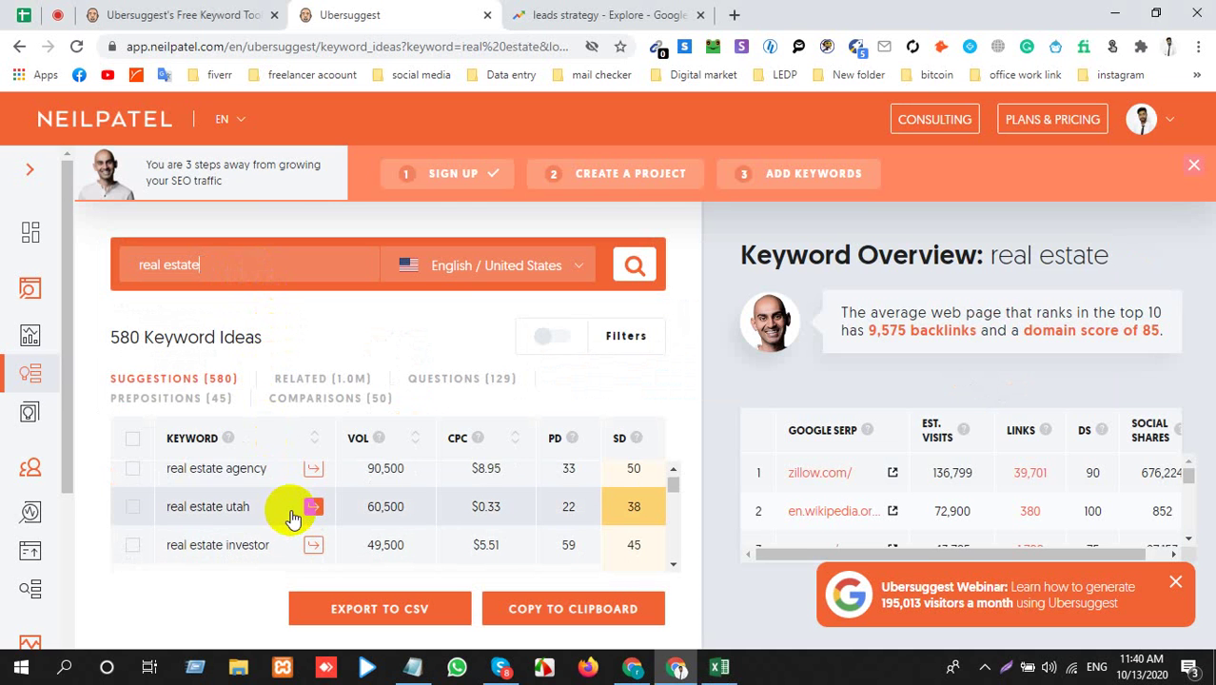
scroll(292, 518, "down", 2)
scroll(292, 519, "down", 1)
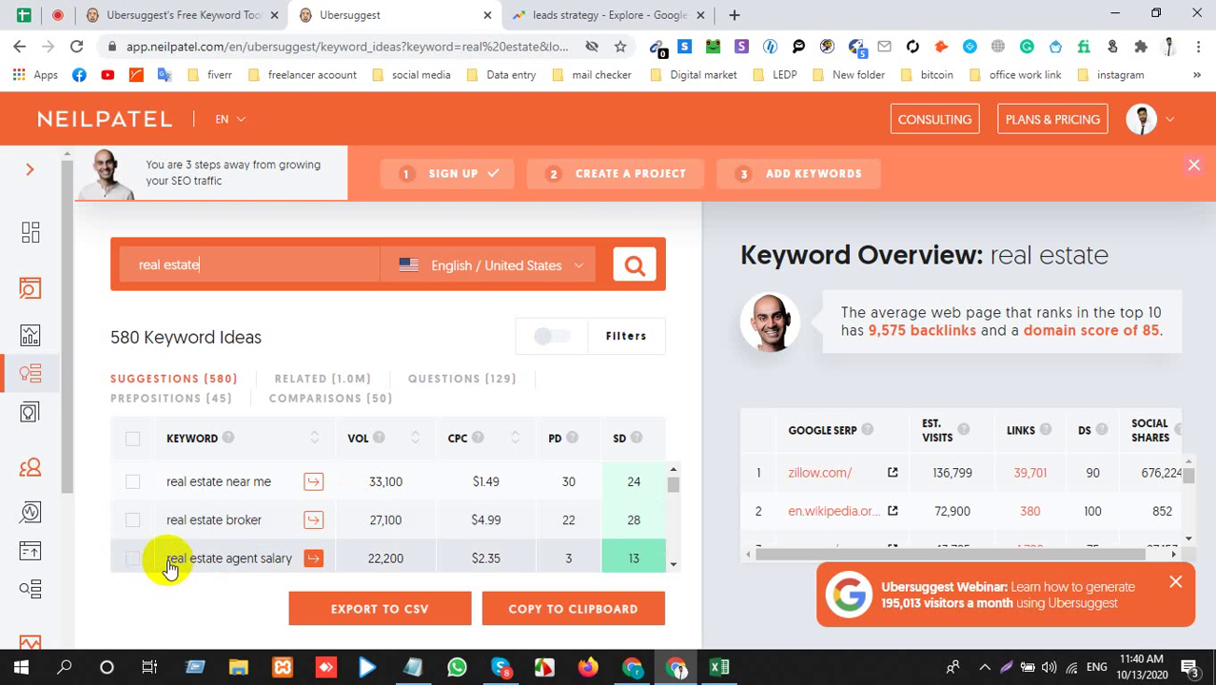
left_click_drag(173, 565, 292, 515)
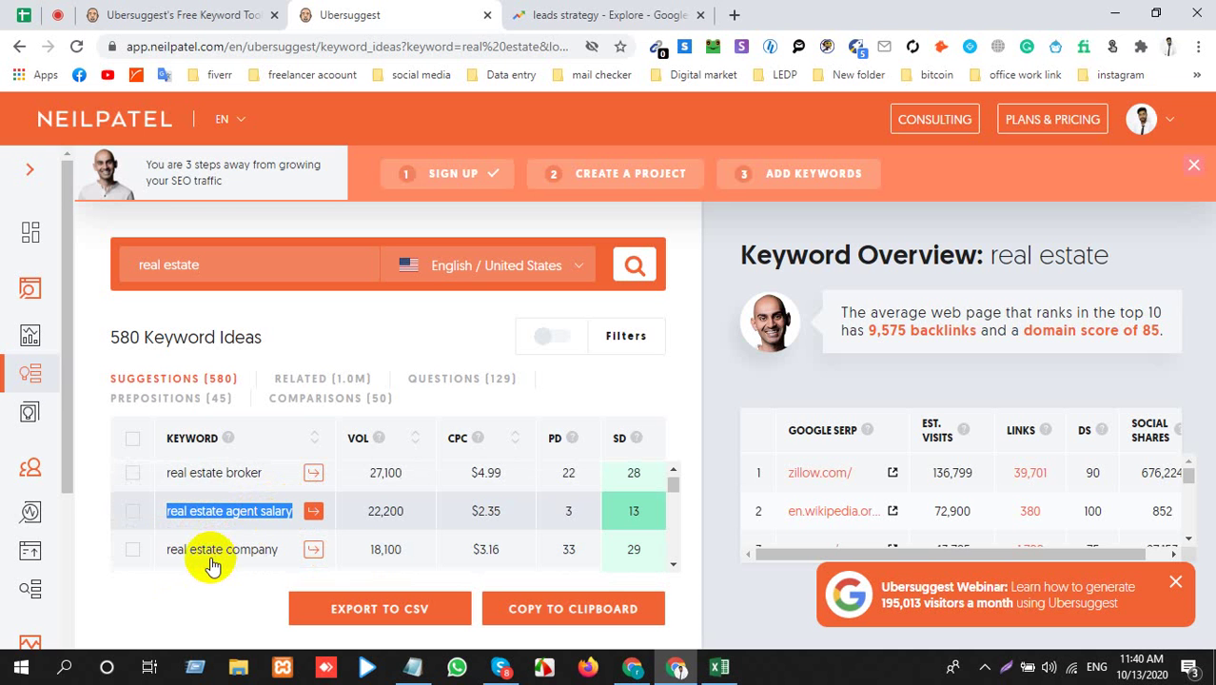
key("alt+Tab")
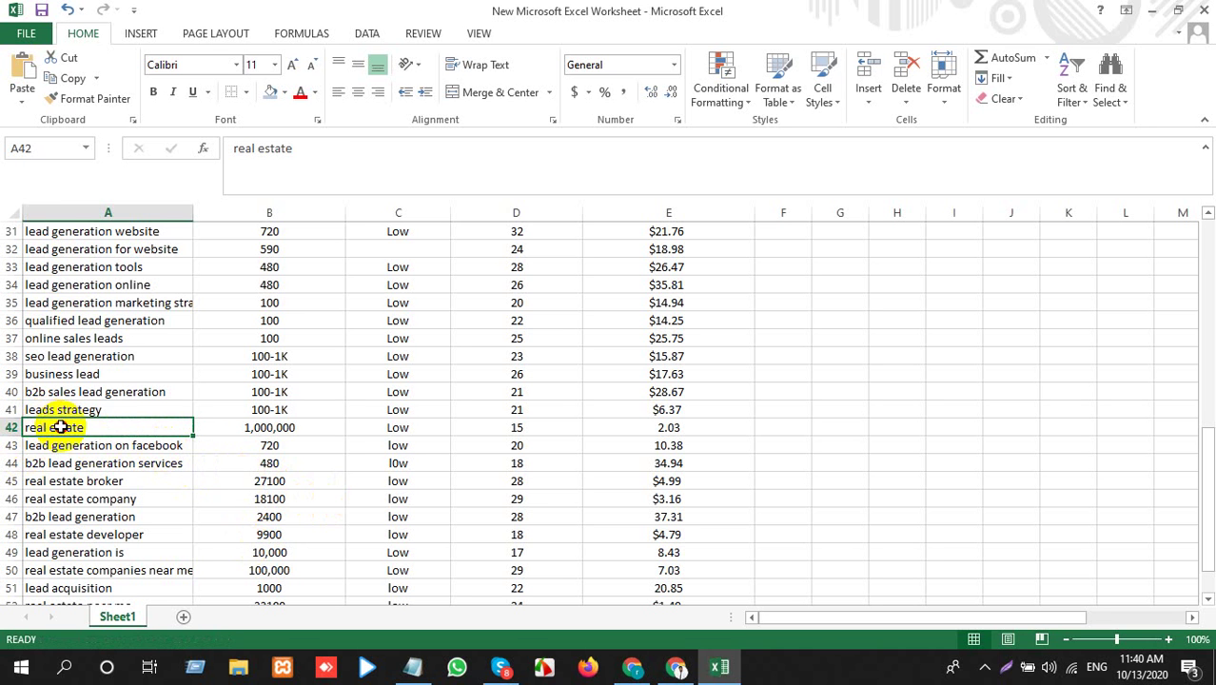
left_click(204, 447)
left_click(224, 448)
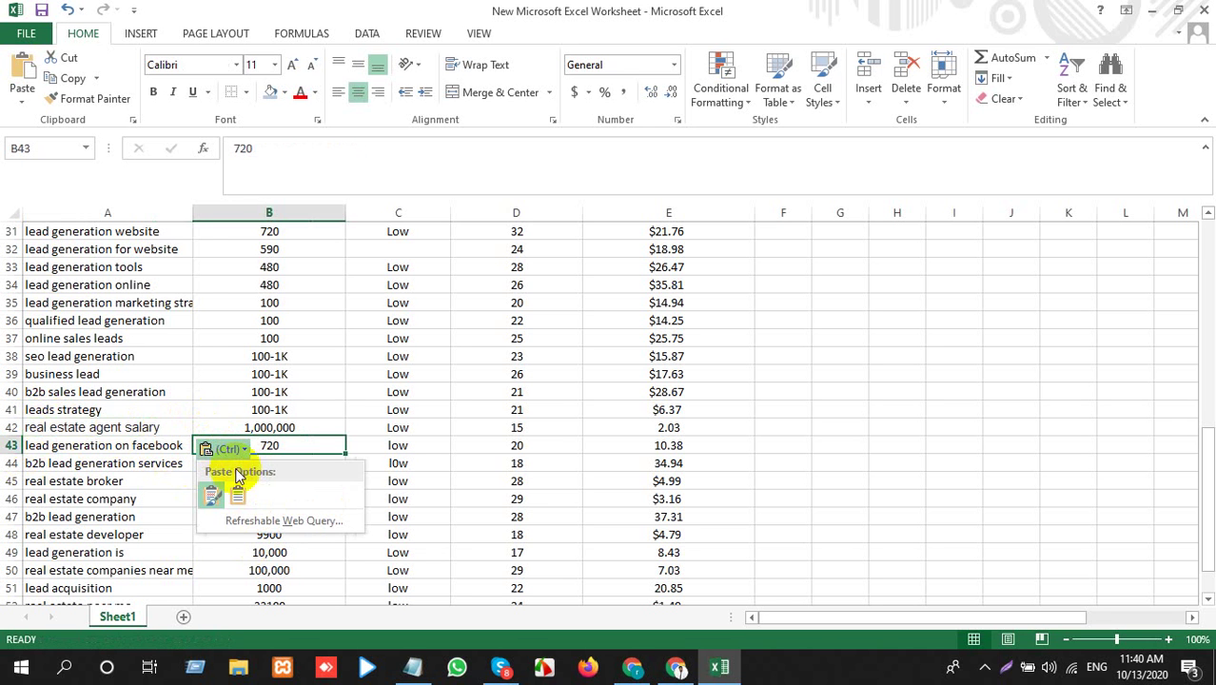
left_click(241, 495)
key("Up")
key("Left")
Copy the search volume 22,200 of "real estate agent salary" from Ubersuggest into cell B42, matching the destination formatting
key("alt+Tab")
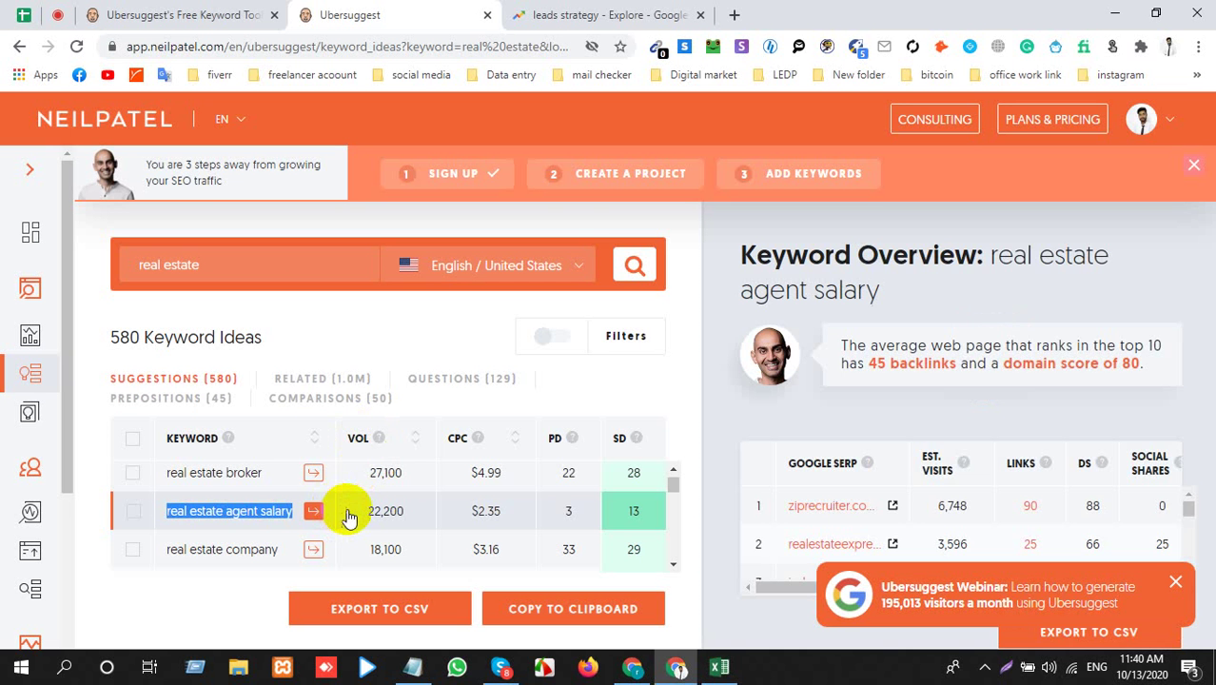
left_click(404, 514)
double_click(405, 514)
key("ctrl+c")
key("alt+Tab")
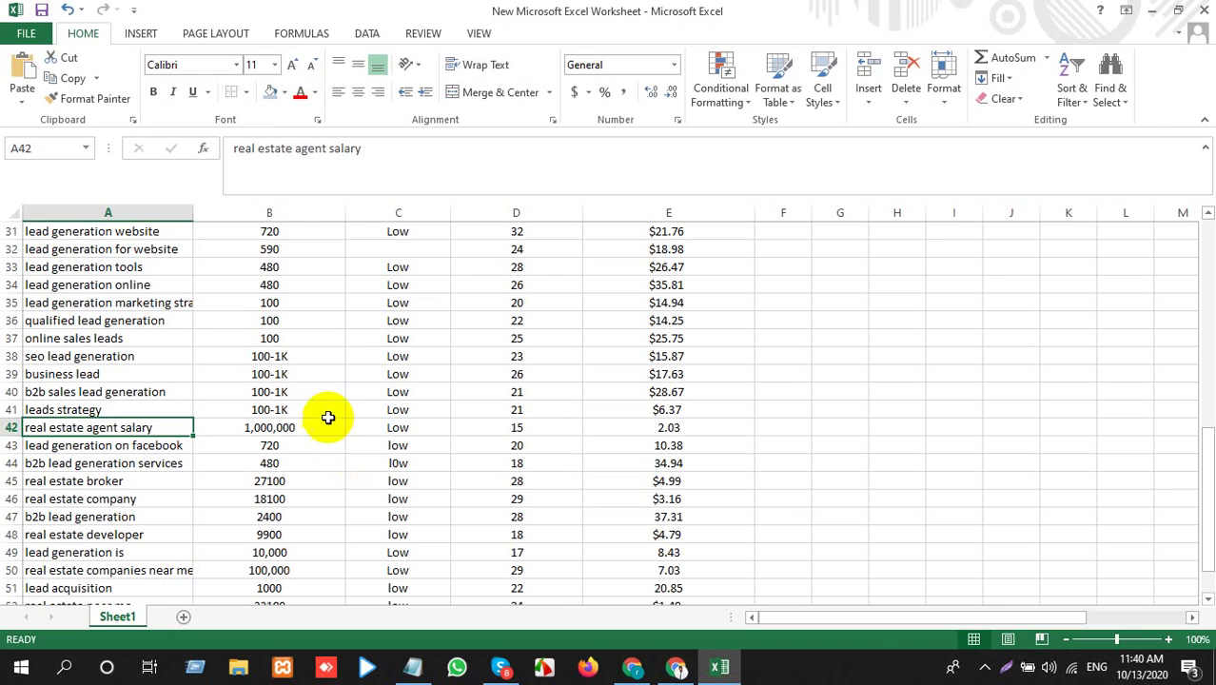
left_click(313, 427)
key("ctrl+v")
left_click(353, 443)
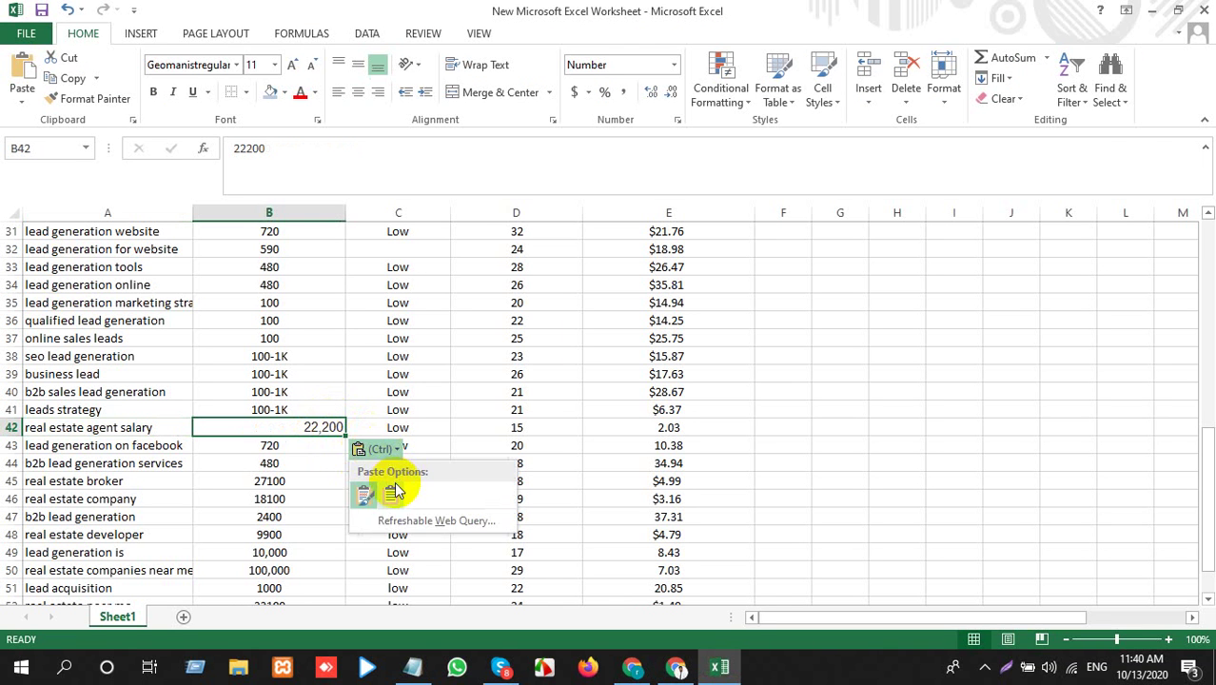
left_click(361, 489)
Copy the SEO difficulty 13 of "real estate agent salary" from Ubersuggest into cell D42, matching the destination formatting
left_click(475, 427)
key("alt+Tab")
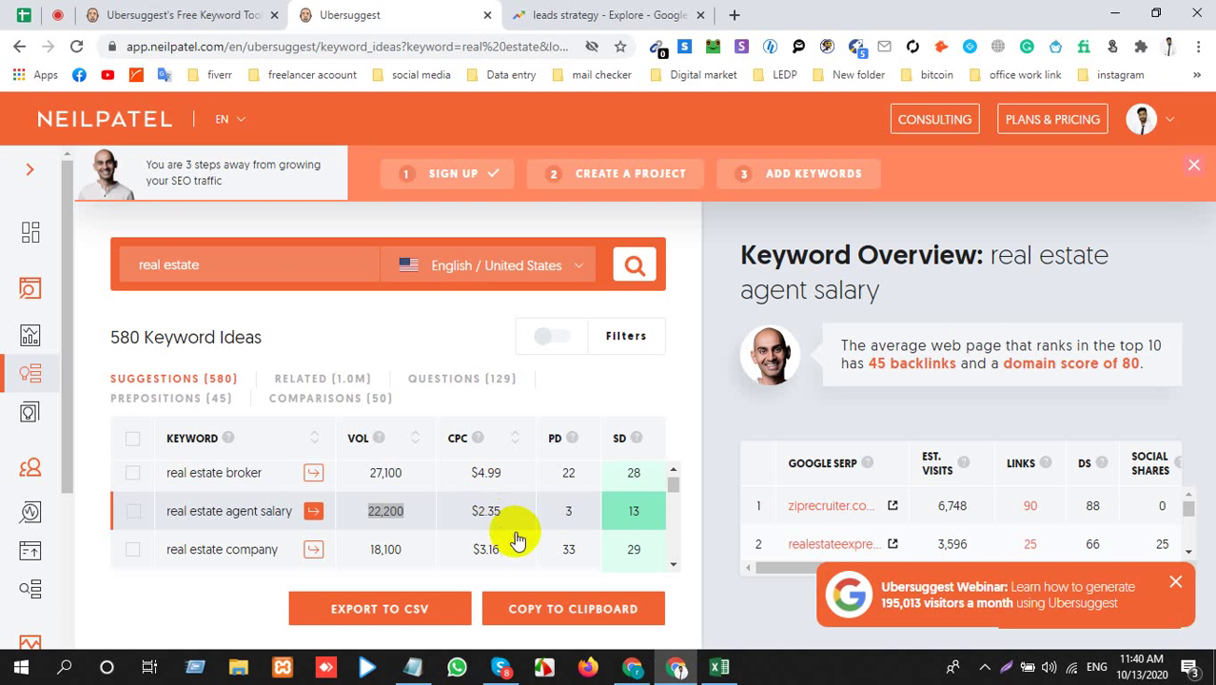
double_click(643, 511)
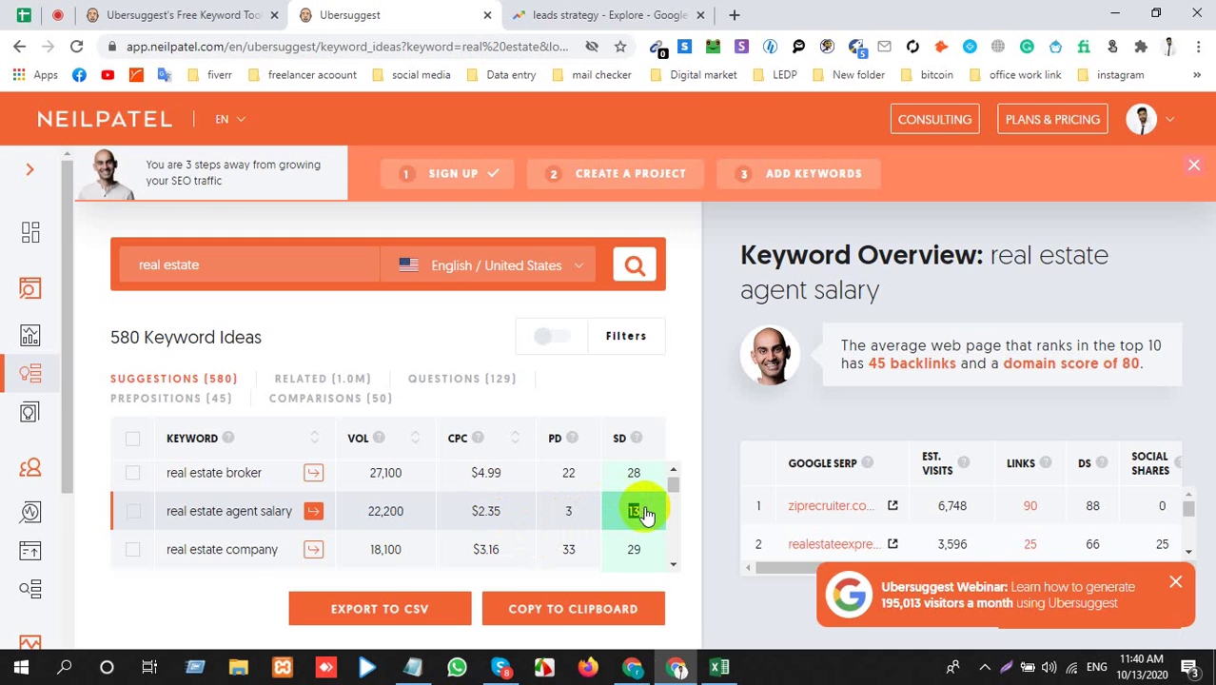
key("ctrl+c")
key("alt+Tab")
key("ctrl+v")
left_click(614, 448)
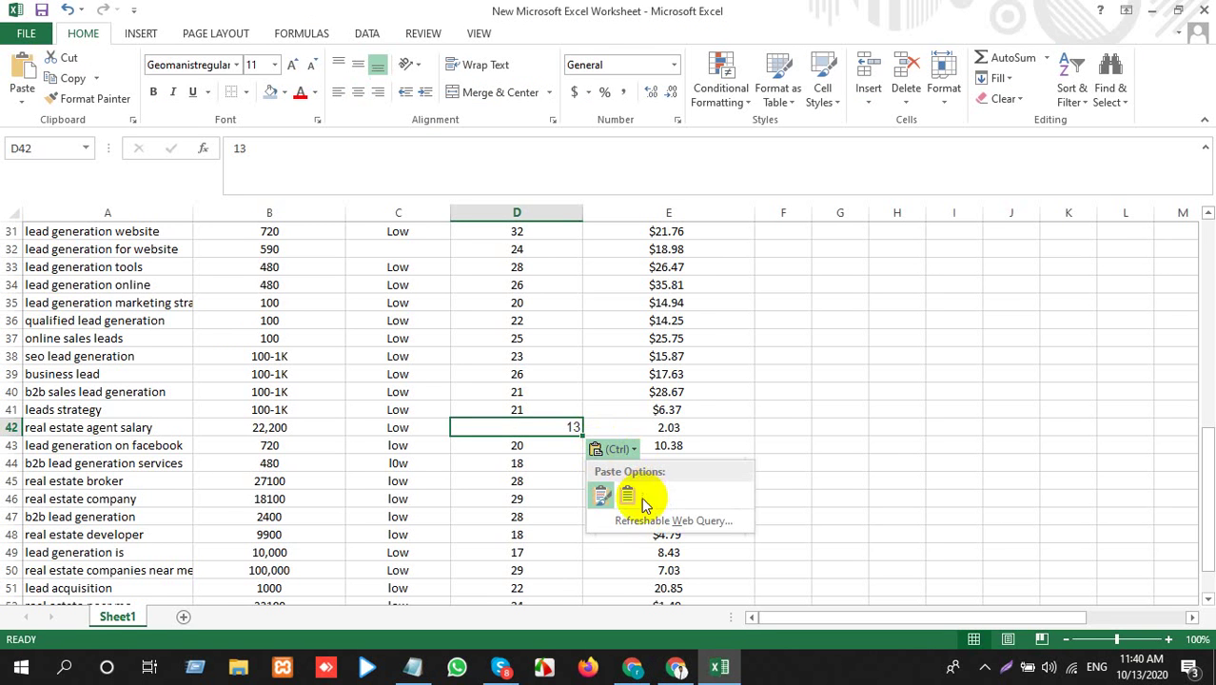
left_click(641, 500)
Copy the CPC $2.35 of "real estate agent salary" from Ubersuggest into cell E42 of the Excel sheet, matching the destination formatting
key("alt+Tab")
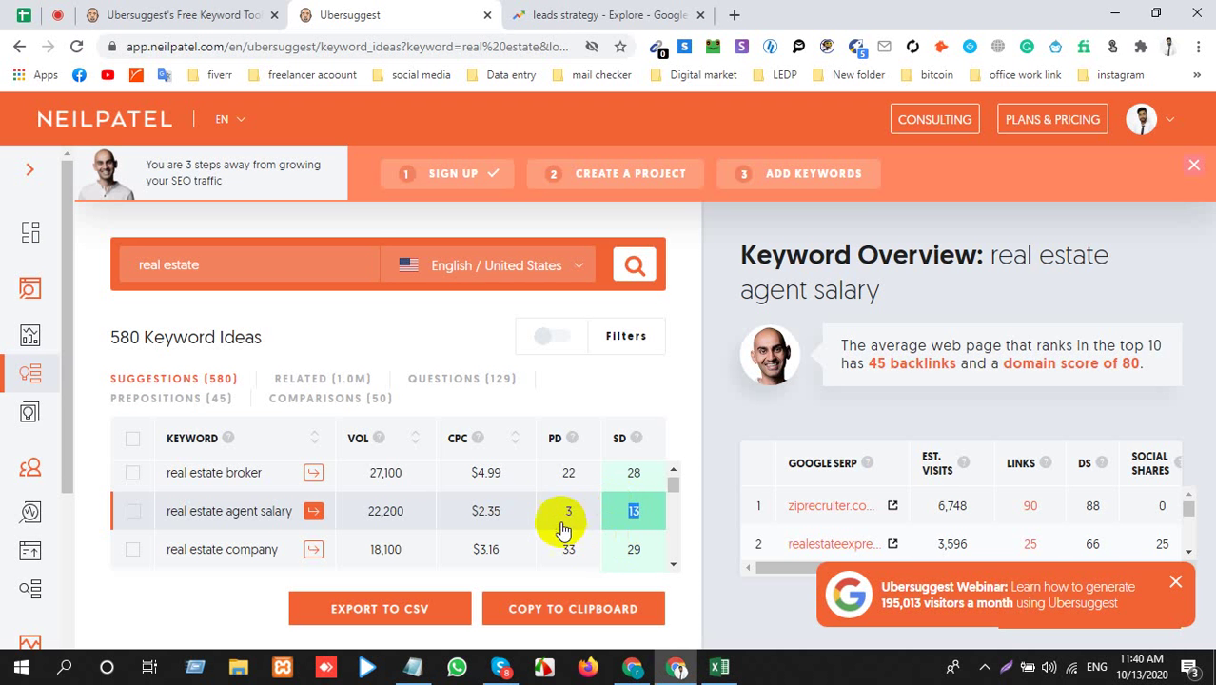
left_click_drag(512, 504, 452, 514)
key("ctrl+c")
key("alt+Tab")
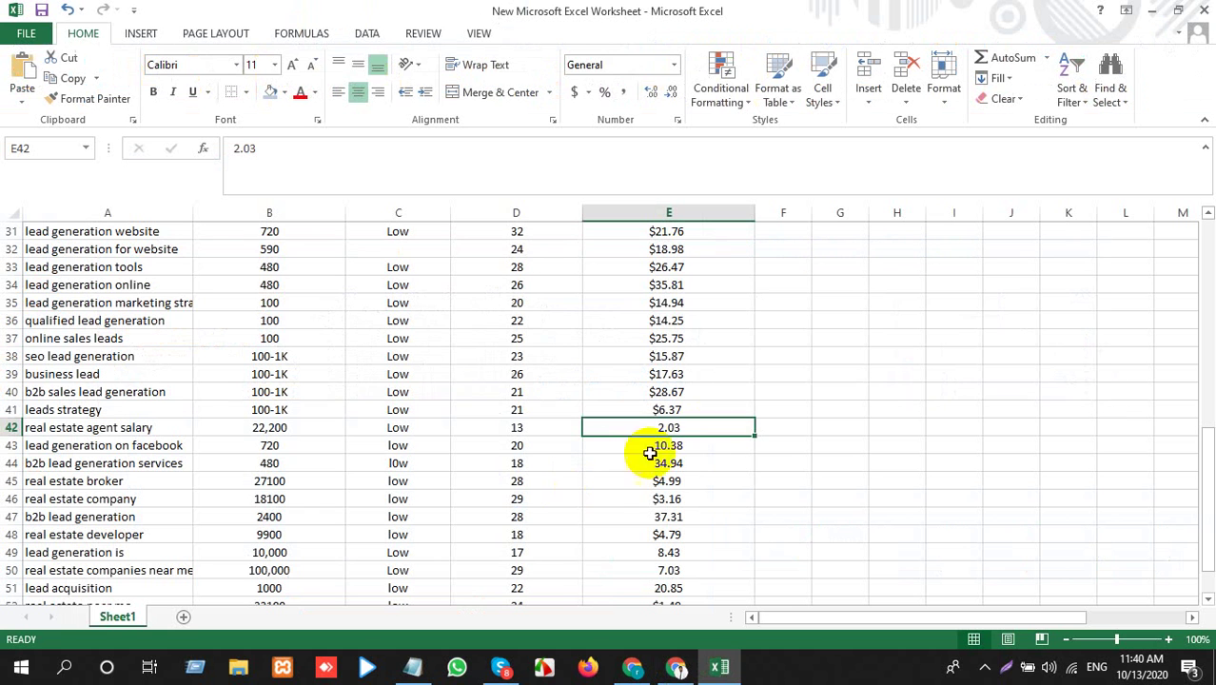
key("ctrl+v")
left_click(742, 446)
left_click(766, 449)
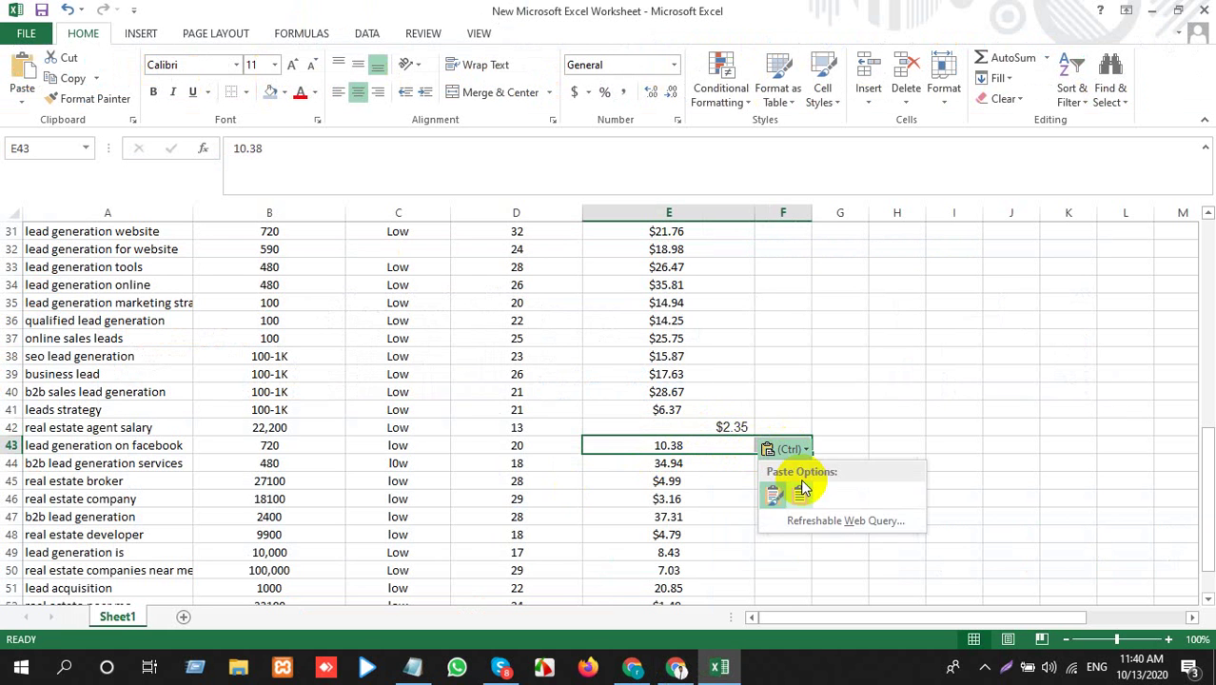
left_click(784, 488)
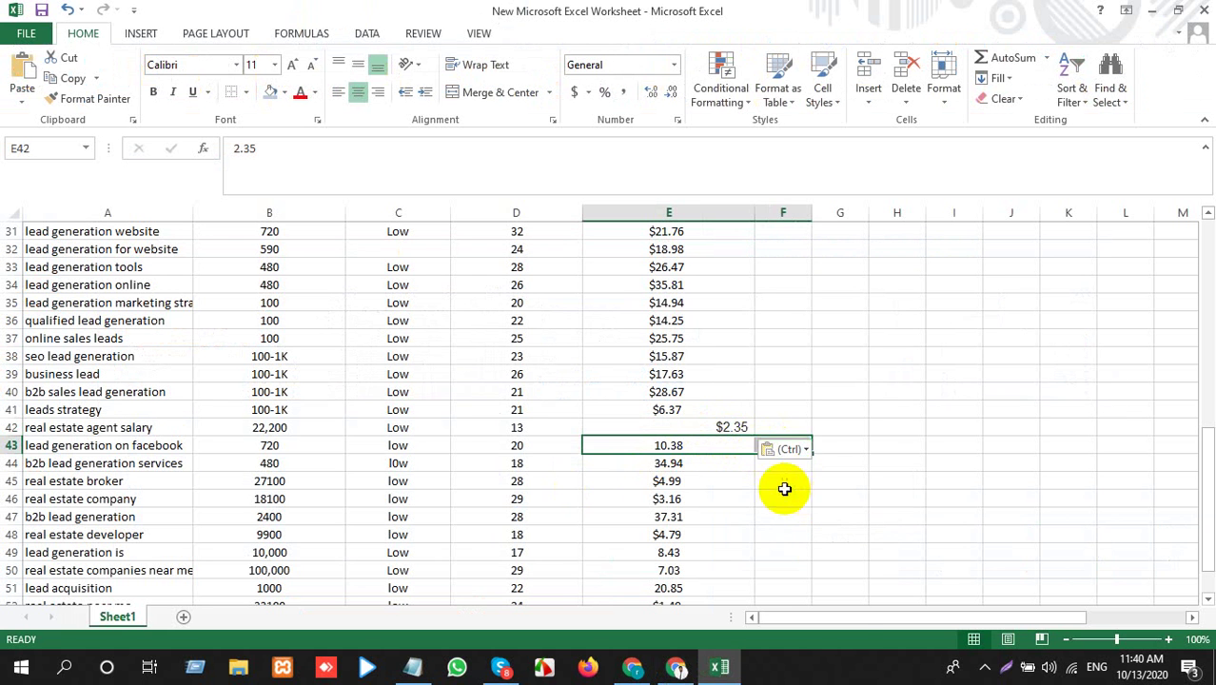
Insert a blank row above "lead generation on facebook" in row 43
left_click(11, 445)
right_click(11, 445)
left_click(60, 302)
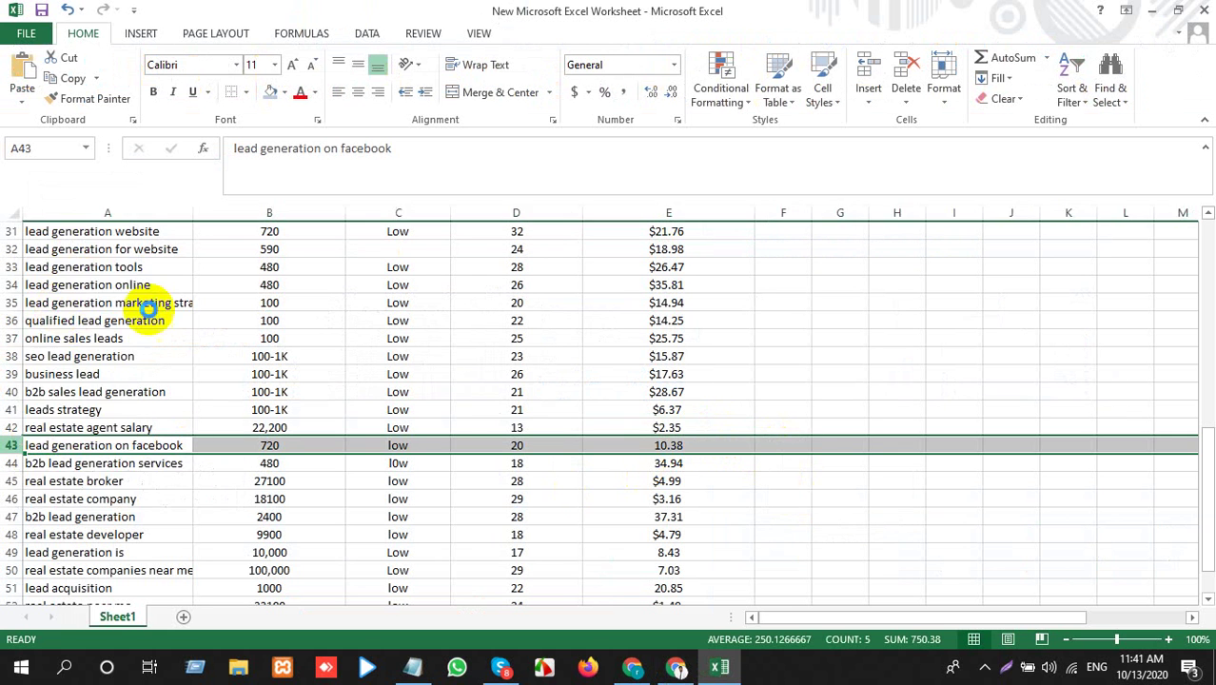
Search Ubersuggest's keyword ideas for "real estate lead" in English / United States
key("alt+Tab")
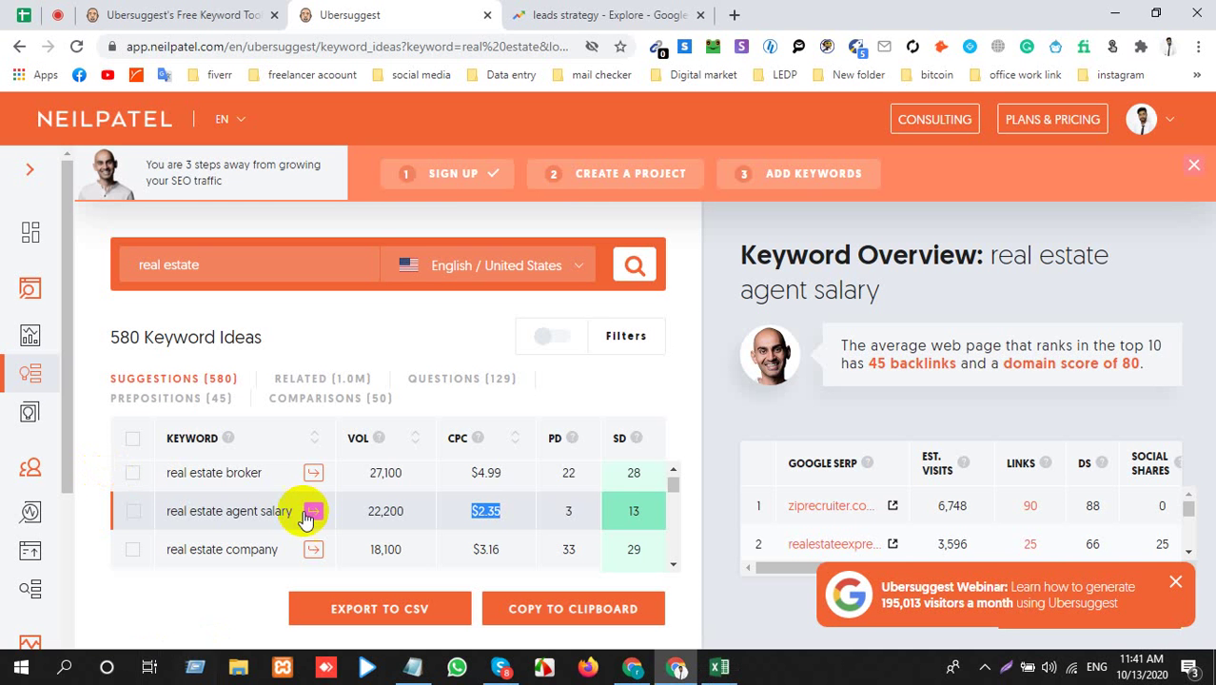
scroll(295, 481, "down", 1)
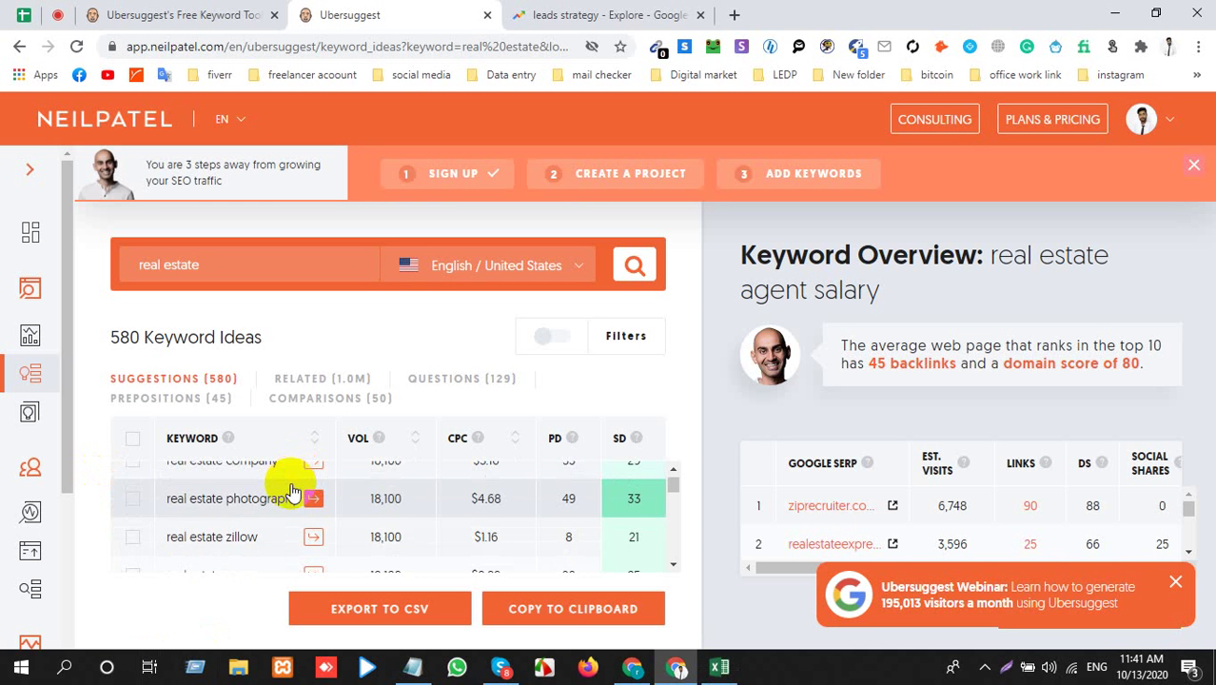
scroll(290, 491, "up", 2)
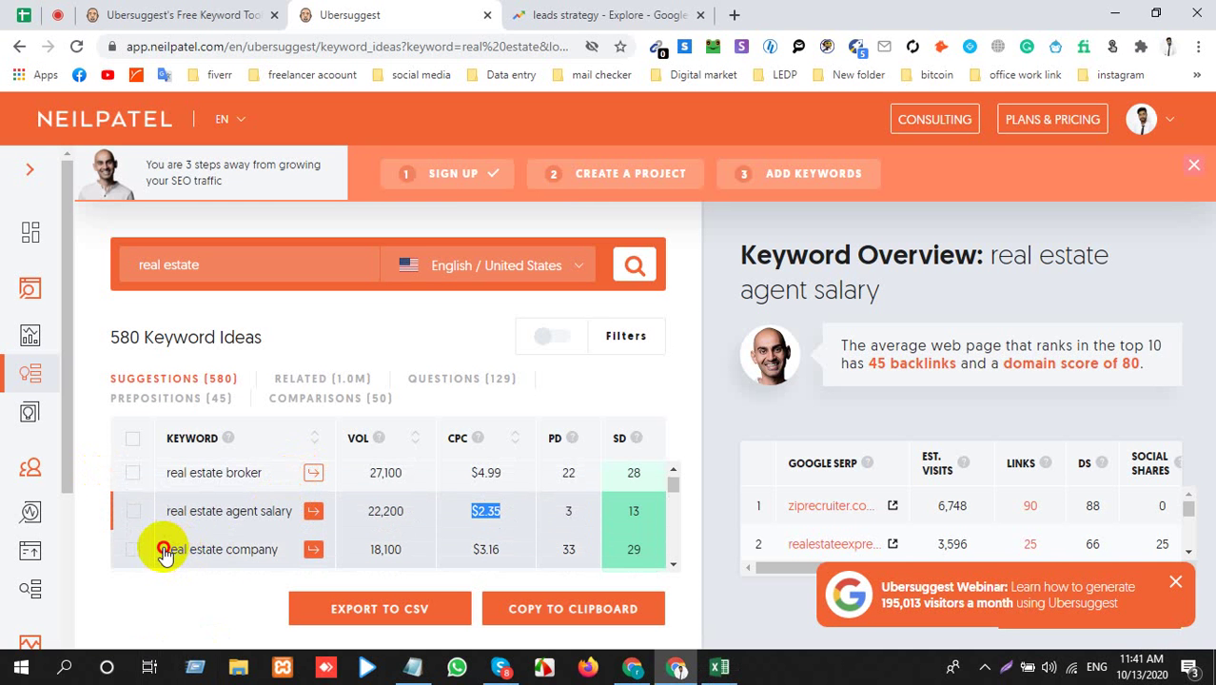
left_click(268, 277)
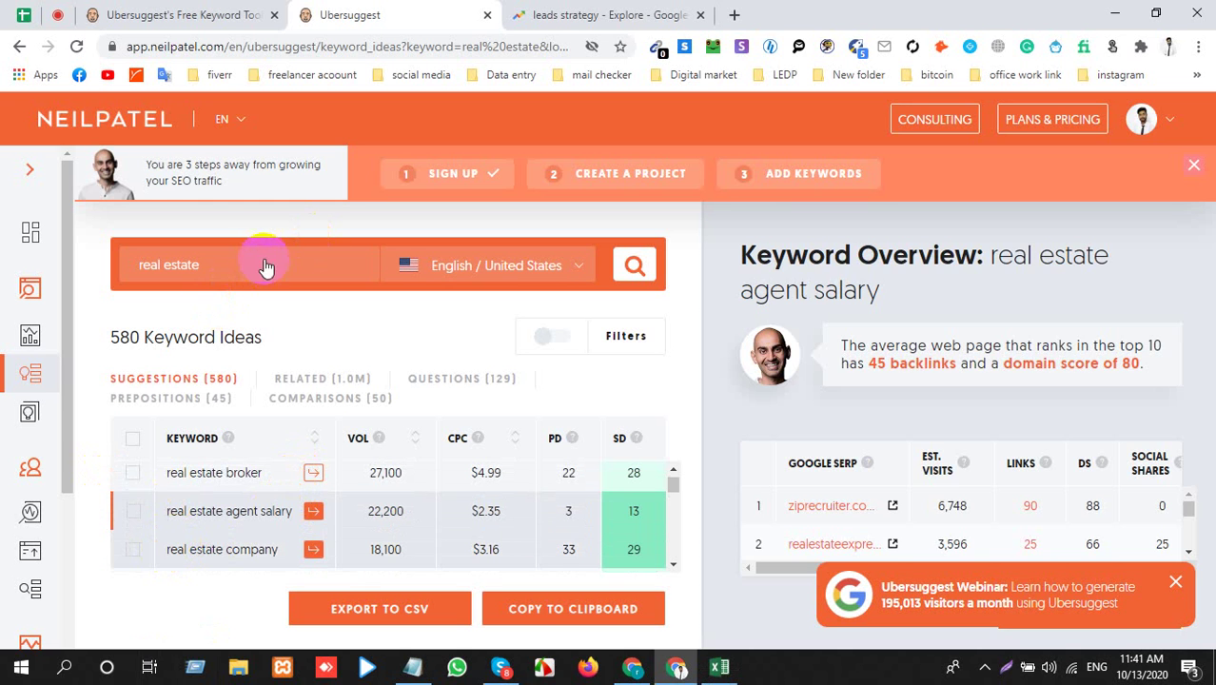
type("lead")
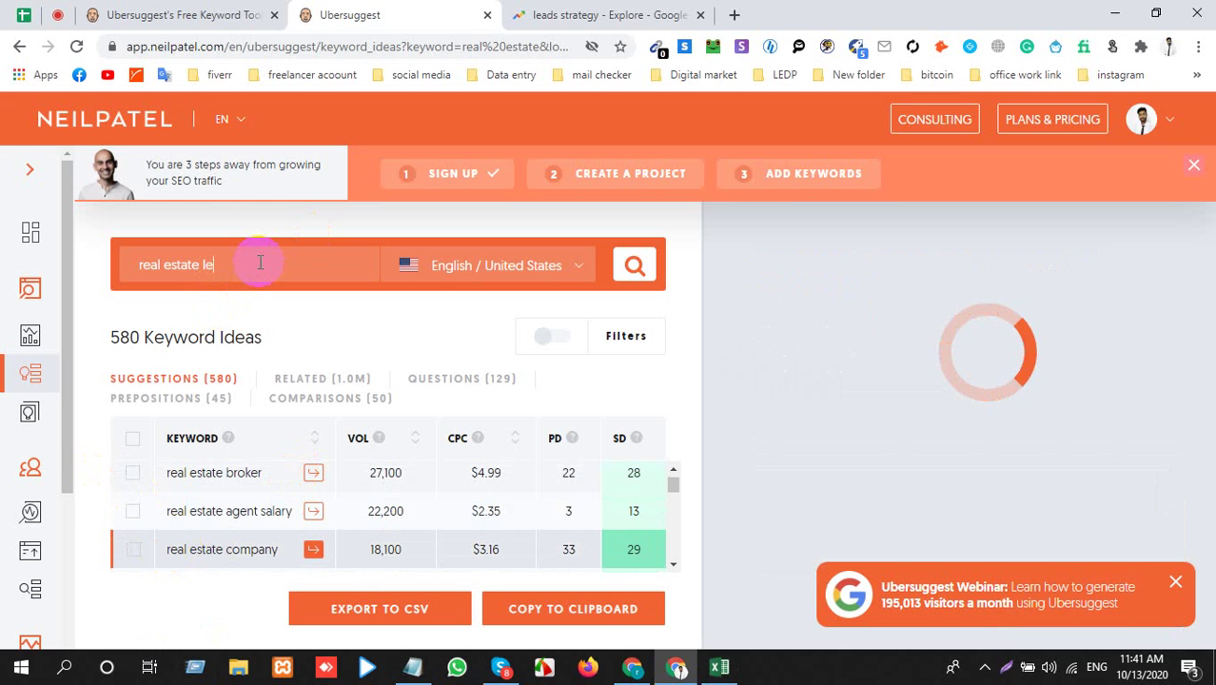
left_click(634, 266)
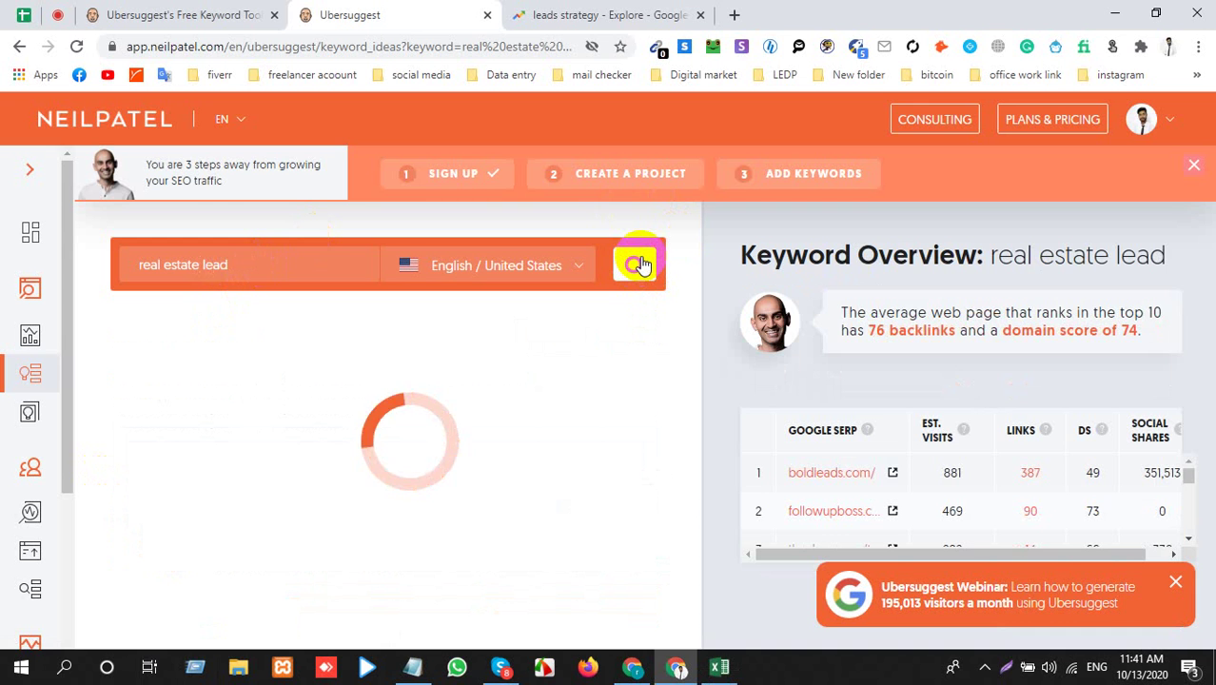
key("alt+Tab")
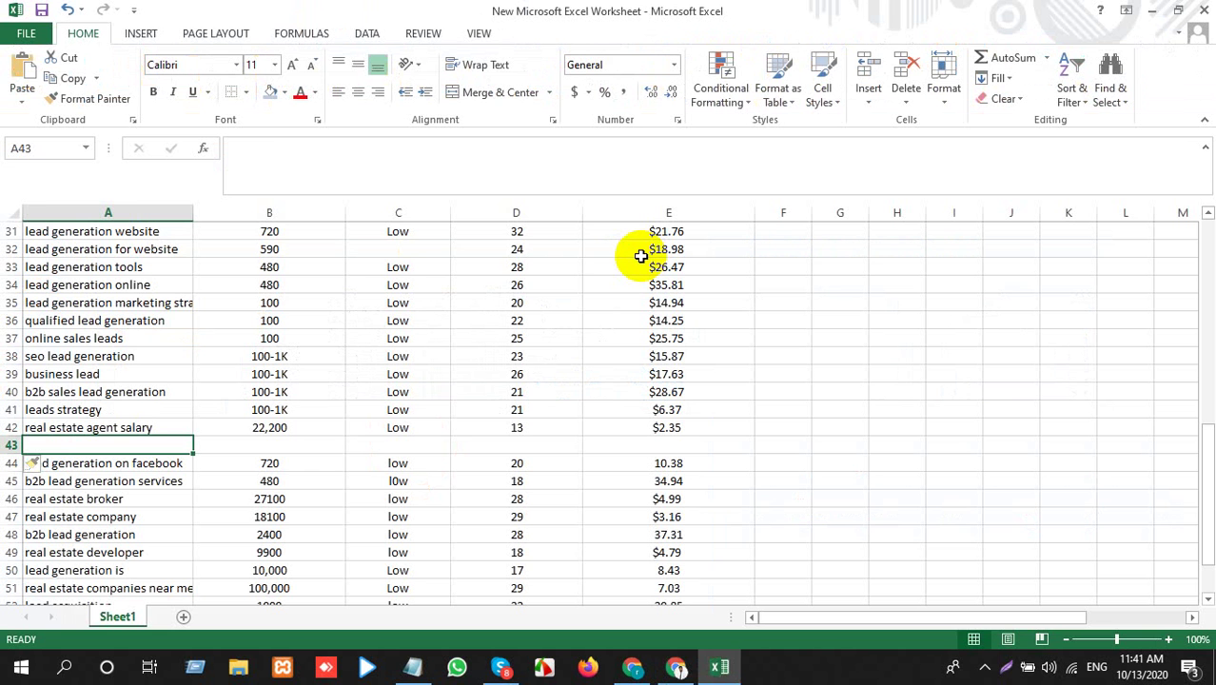
key("alt+Tab")
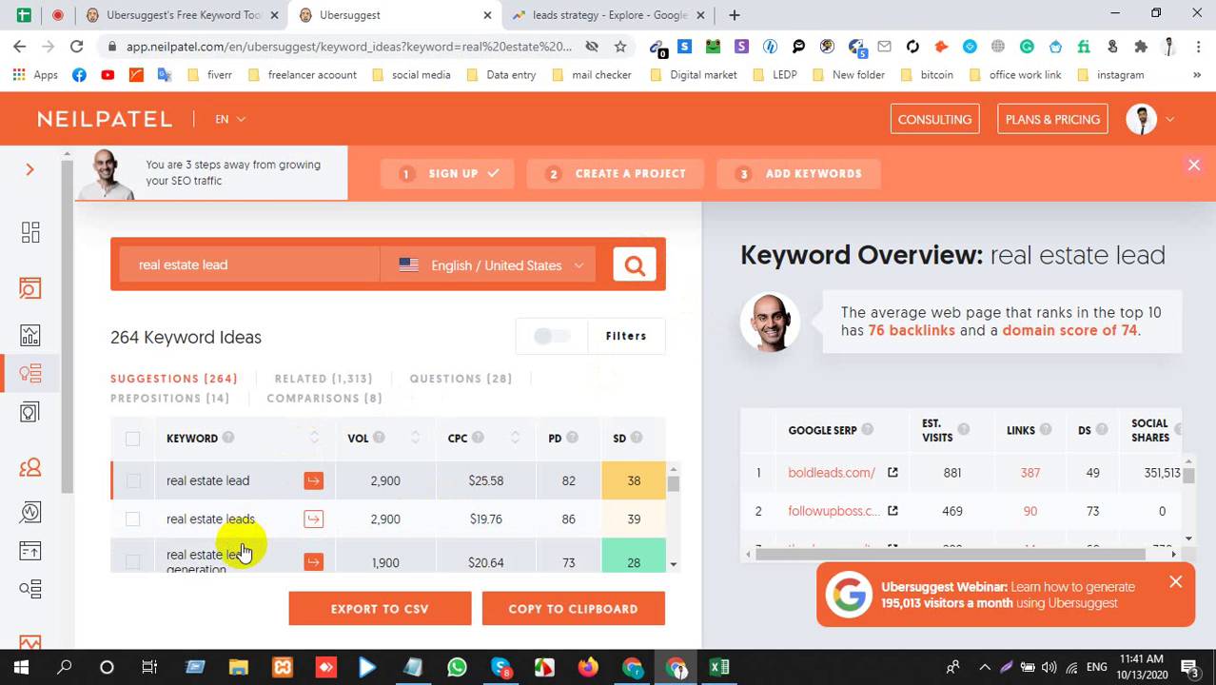
Copy the suggested keyword "real estate lead generation" from Ubersuggest into cell A43 of the Excel sheet, matching the destination formatting
scroll(229, 533, "down", 2)
left_click(175, 488)
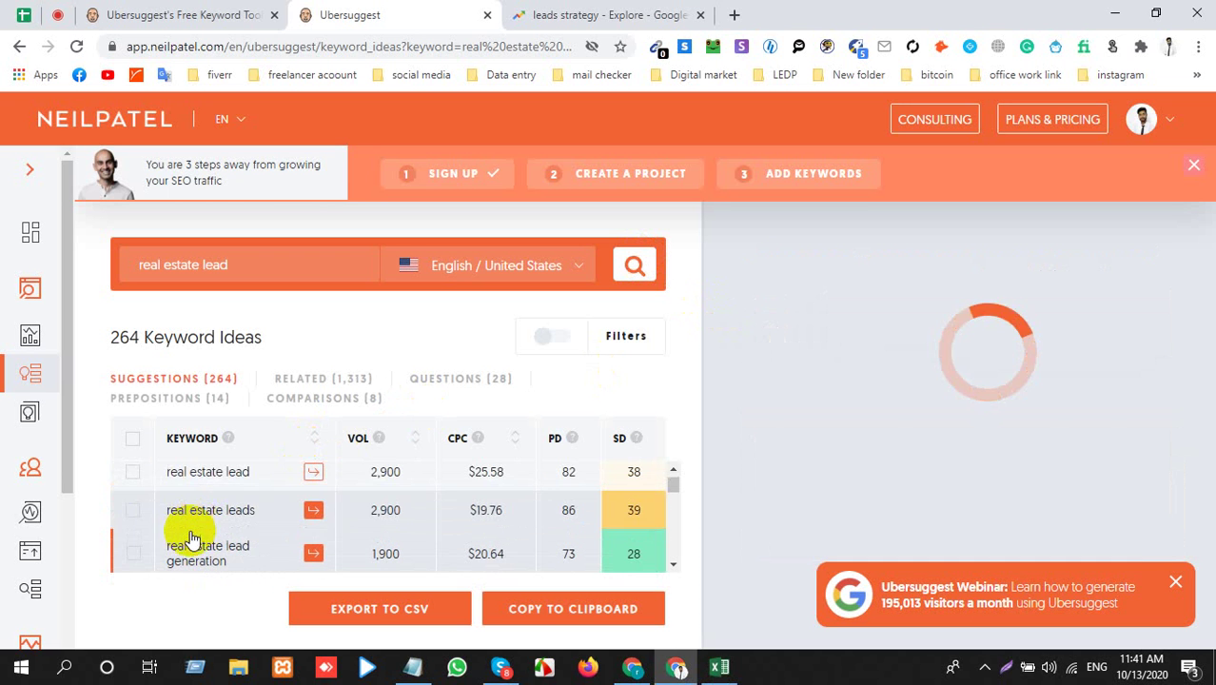
left_click_drag(155, 547, 244, 561)
left_click(521, 507)
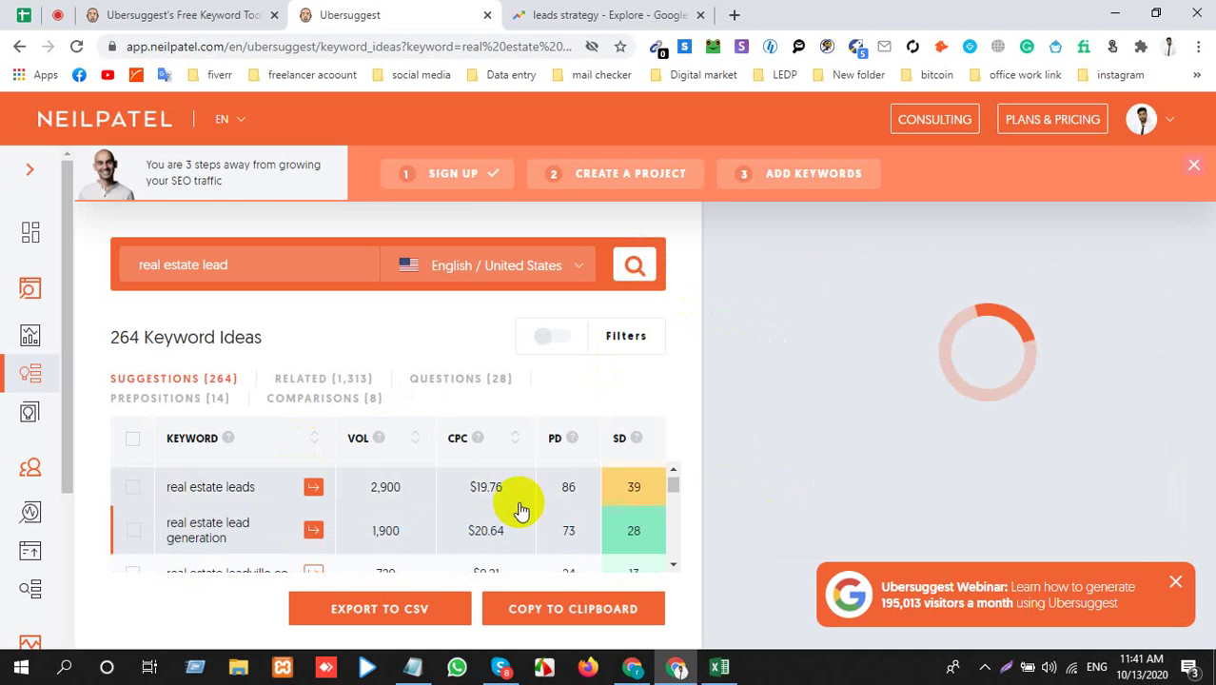
left_click(228, 550)
left_click(166, 530)
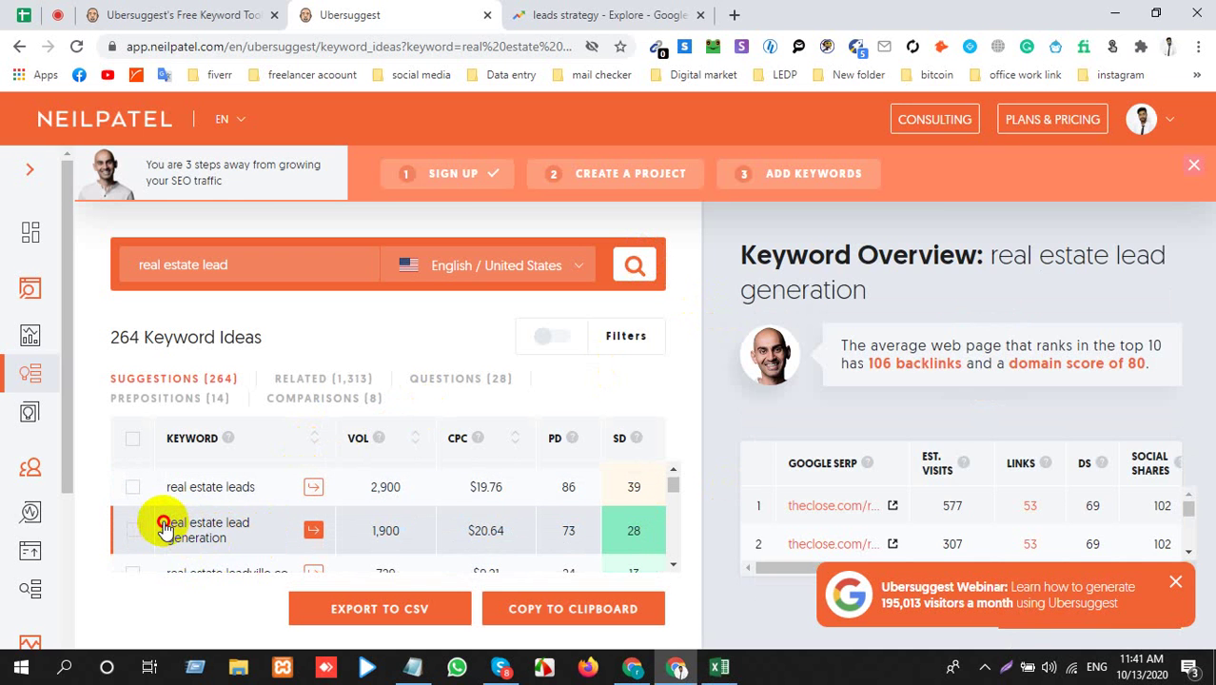
triple_click(166, 530)
key("ctrl+c")
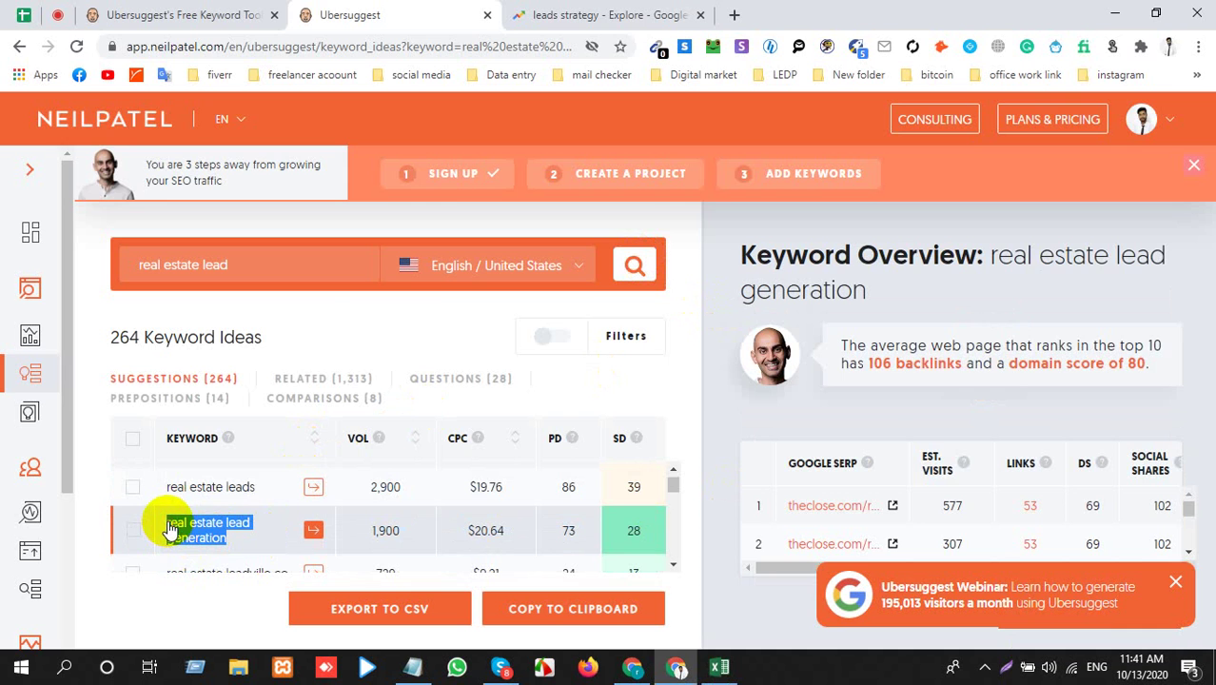
key("alt+Tab")
key("ctrl+v")
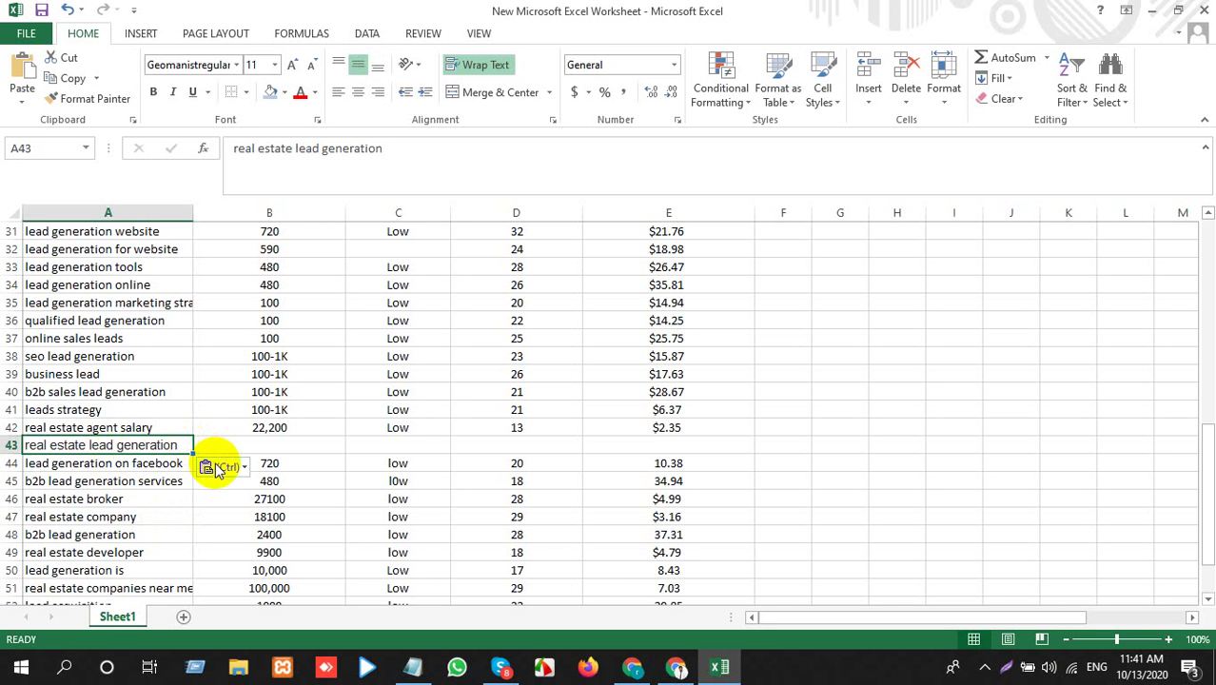
left_click(217, 467)
left_click(237, 507)
Copy the search volume 1,900 of "real estate lead generation" from Ubersuggest into cell B43, matching the destination formatting
left_click(282, 445)
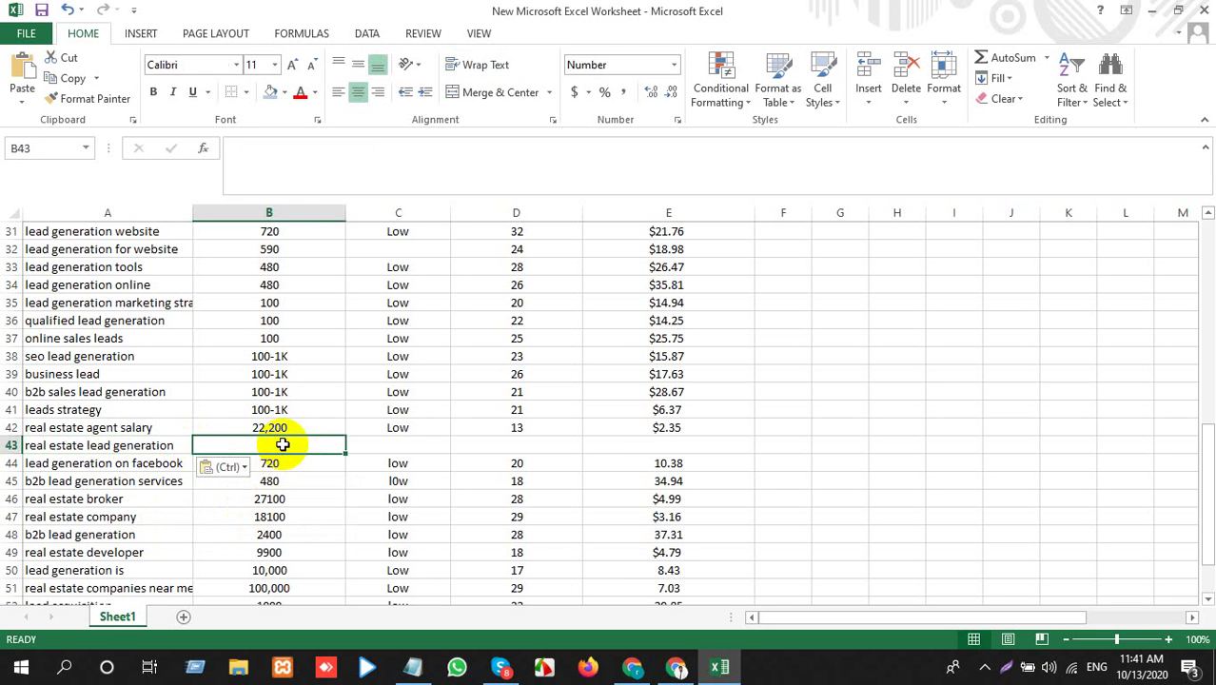
key("alt+Tab")
left_click_drag(415, 530, 366, 537)
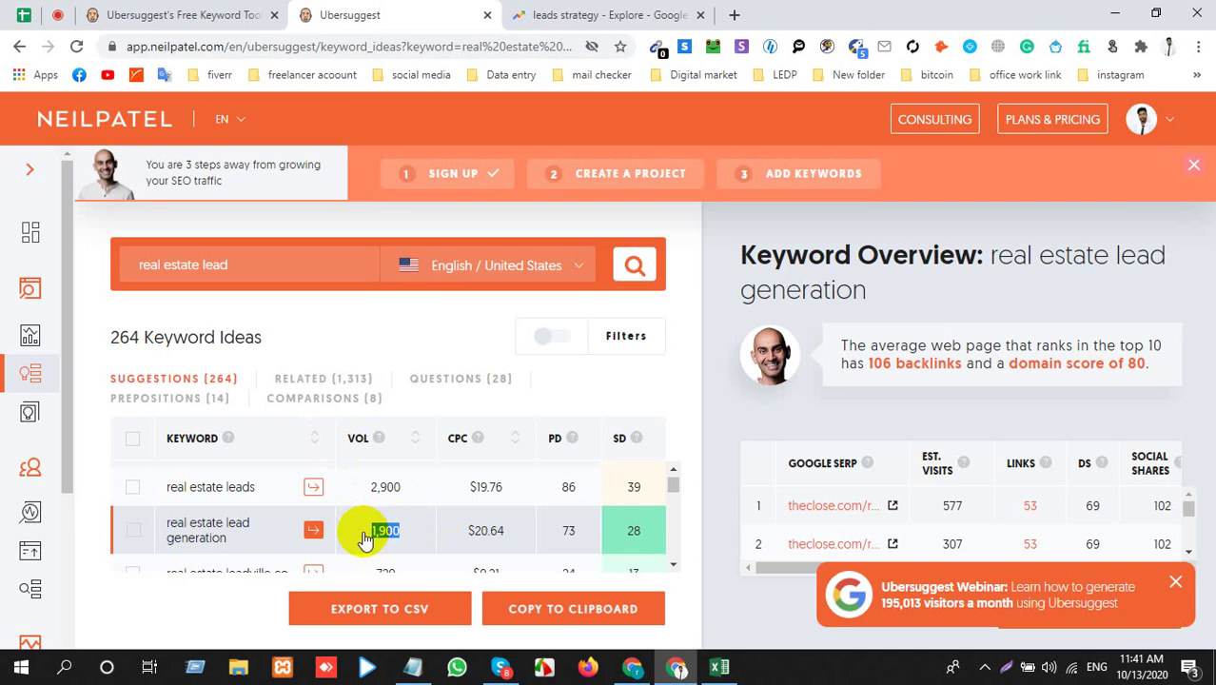
key("ctrl+c")
key("alt+Tab")
key("ctrl+v")
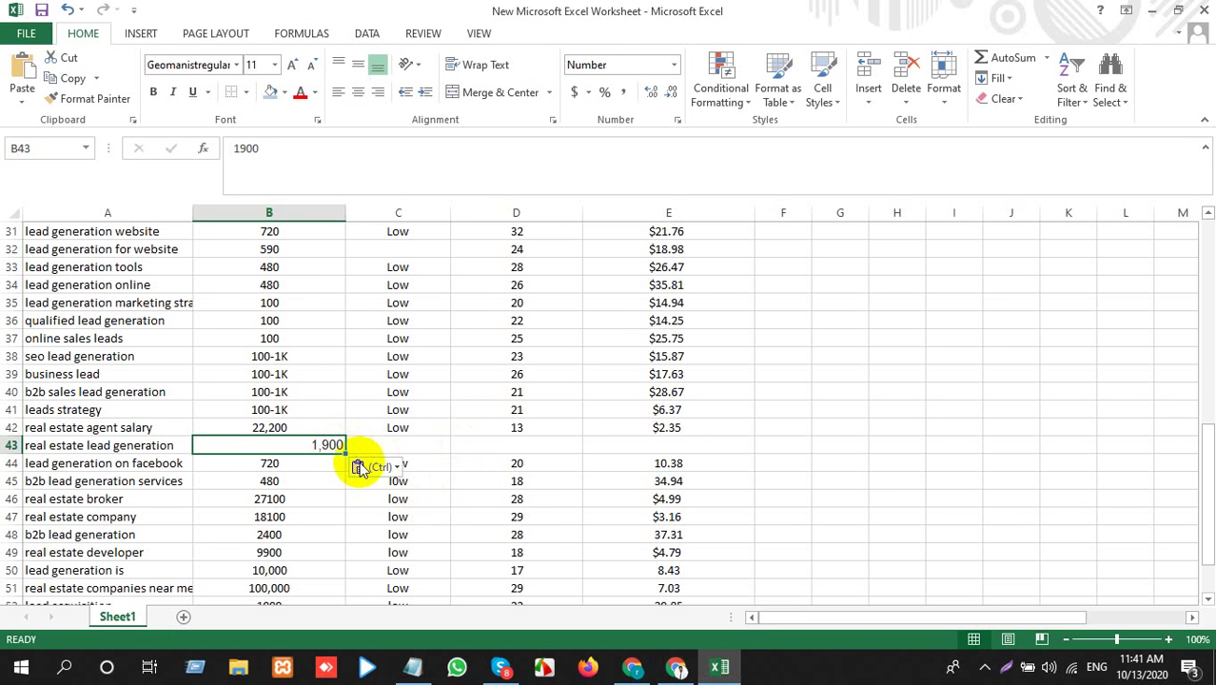
left_click(360, 466)
left_click(374, 508)
Copy the CPC $20.64 of "real estate lead generation" from Ubersuggest into cell E43, matching the destination formatting
key("alt+Tab")
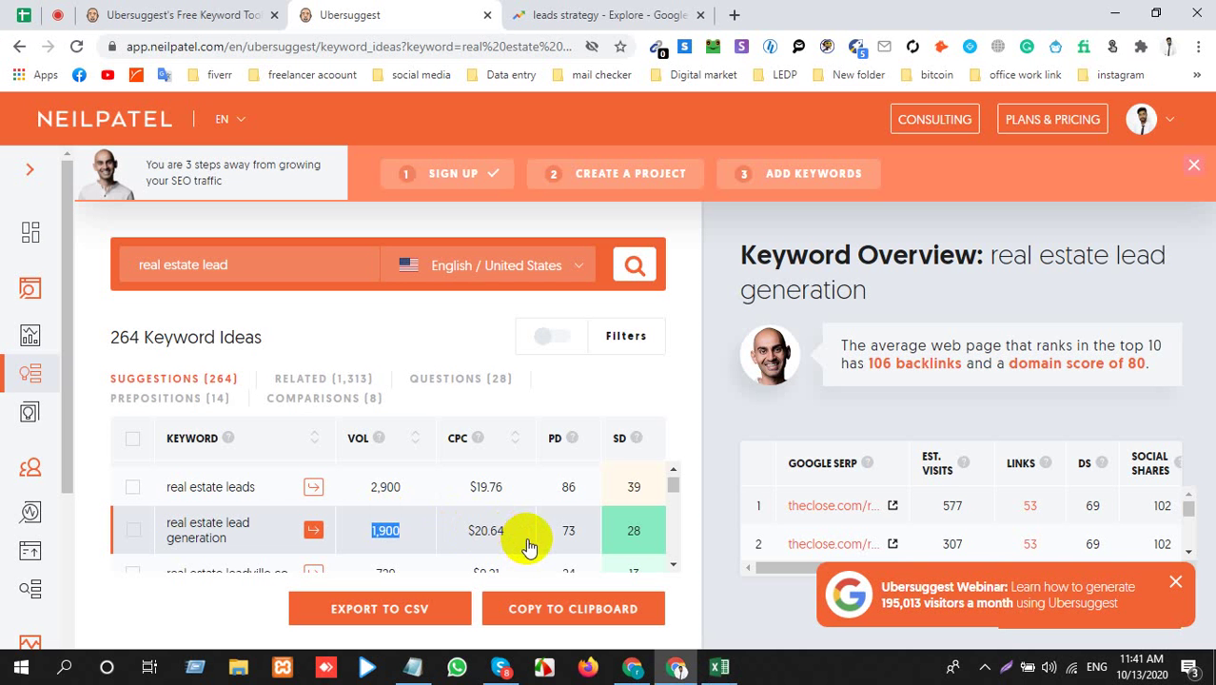
left_click_drag(526, 538, 462, 537)
key("ctrl+c")
key("alt+Tab")
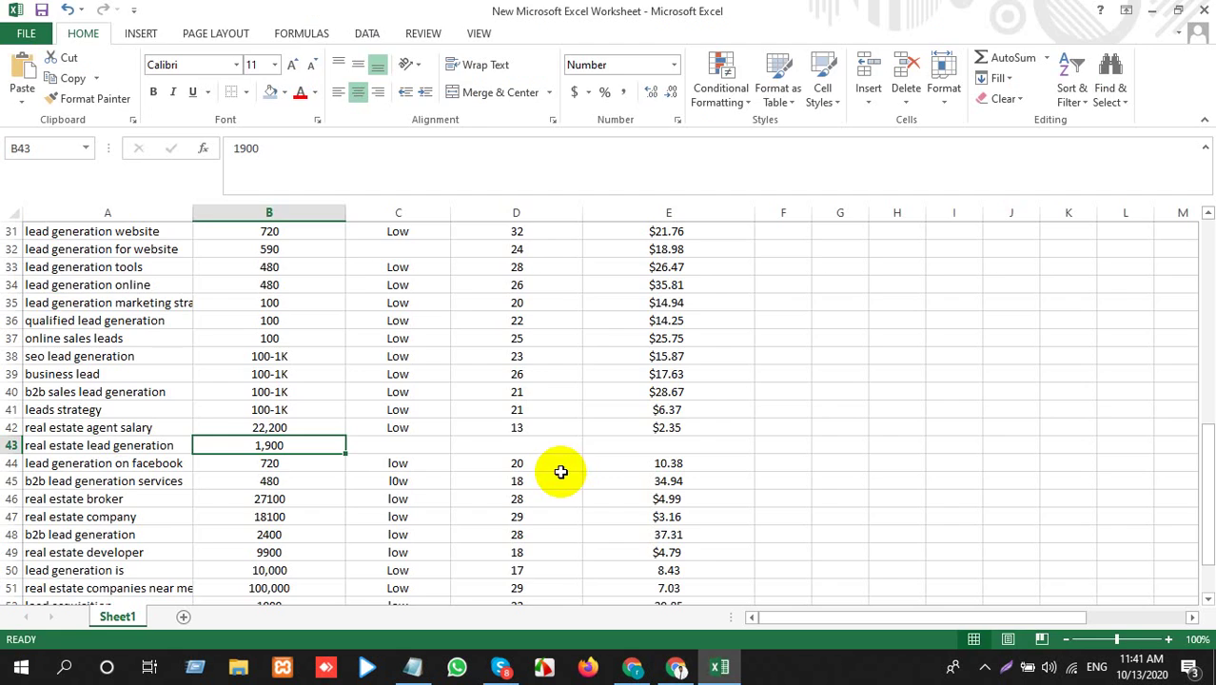
left_click(661, 446)
key("ctrl+v")
left_click(788, 466)
left_click(804, 514)
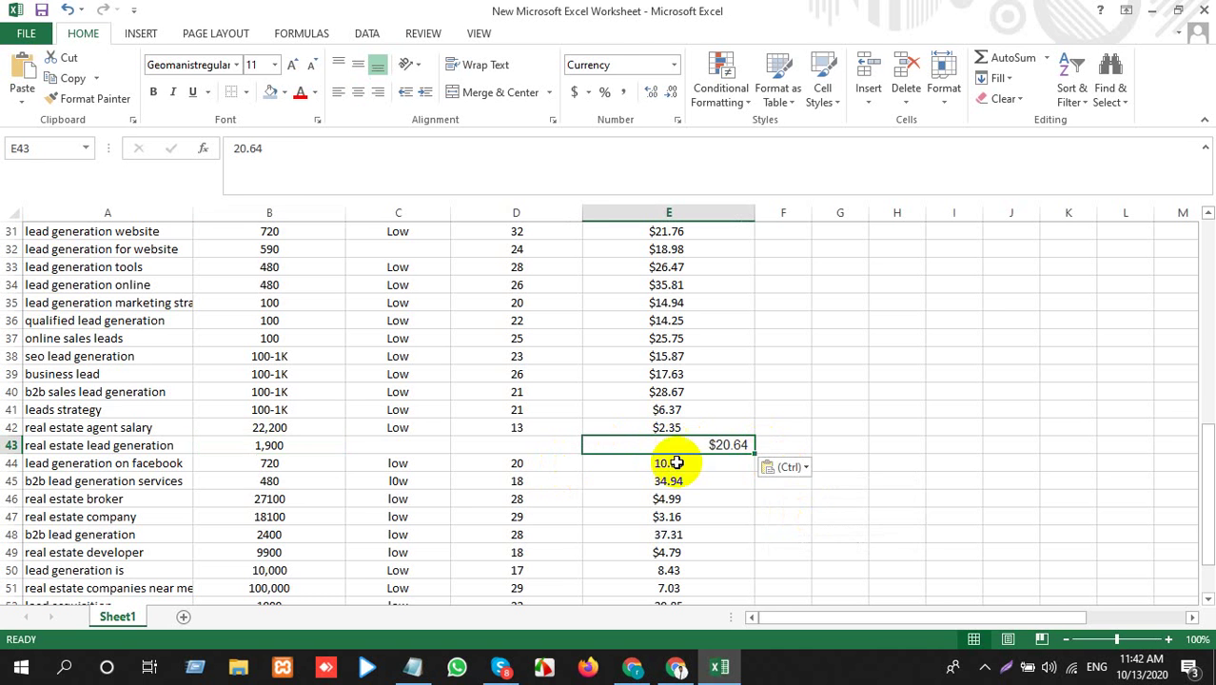
Copy the SEO difficulty 28 of "real estate lead generation" from Ubersuggest into cell D43, matching the destination formatting
left_click(543, 443)
key("alt+Tab")
double_click(630, 534)
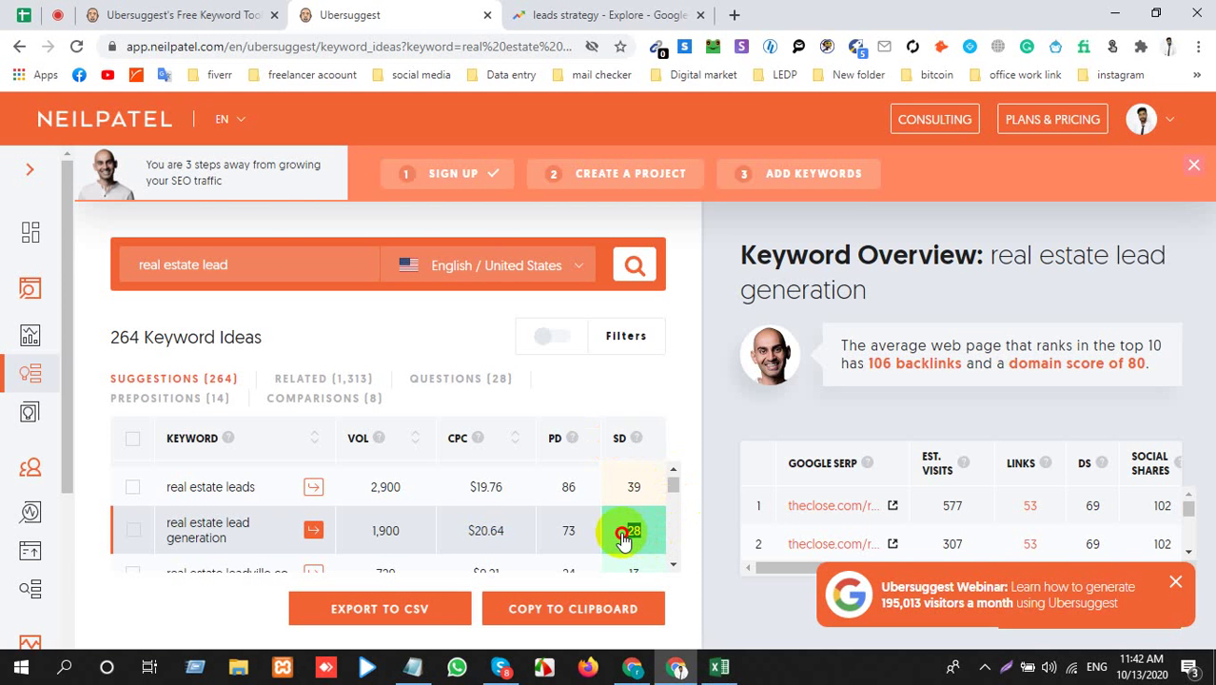
key("ctrl+c")
key("alt+Tab")
key("ctrl+v")
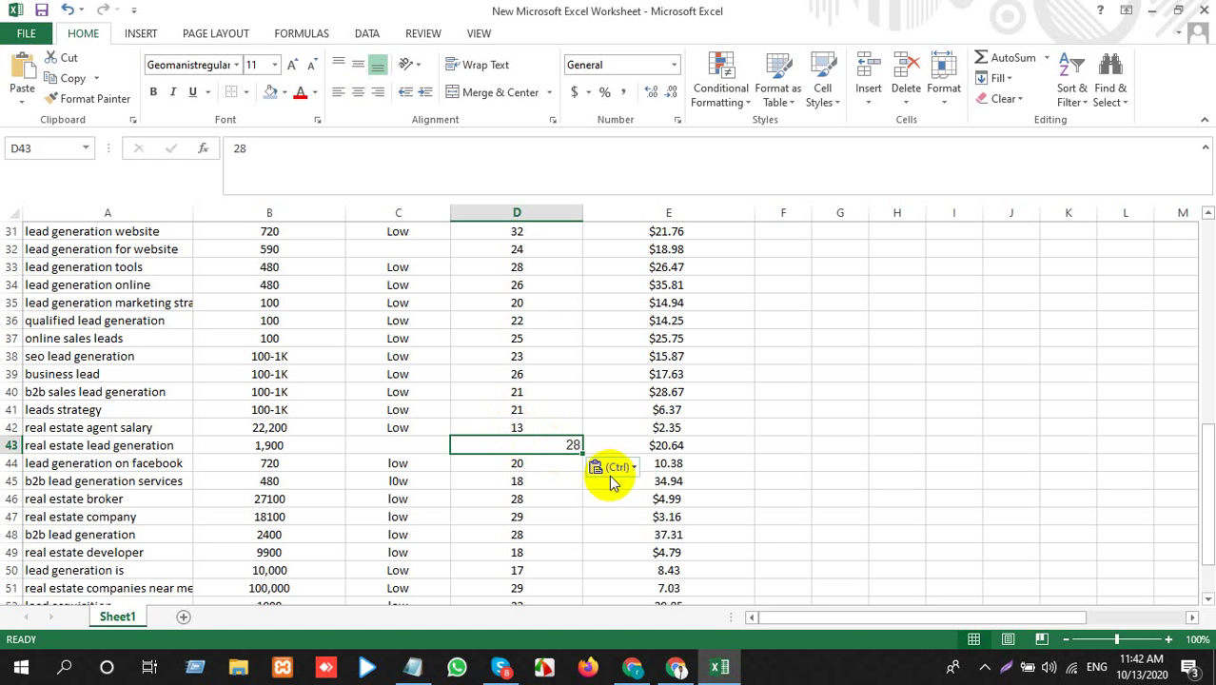
left_click(610, 475)
Insert a row above "lead generation on facebook" and copy Ubersuggest's "real estate lead generation companies" into A44, matching the destination formatting
key("alt+Tab")
scroll(457, 514, "down", 1)
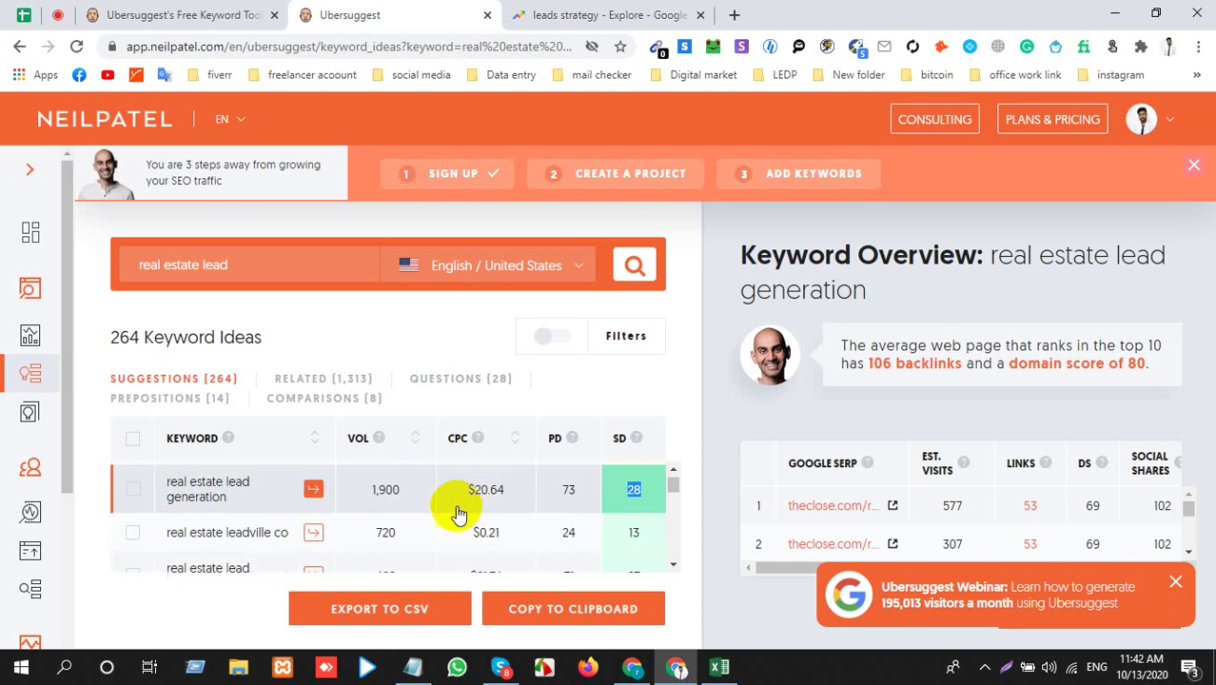
scroll(460, 514, "down", 1)
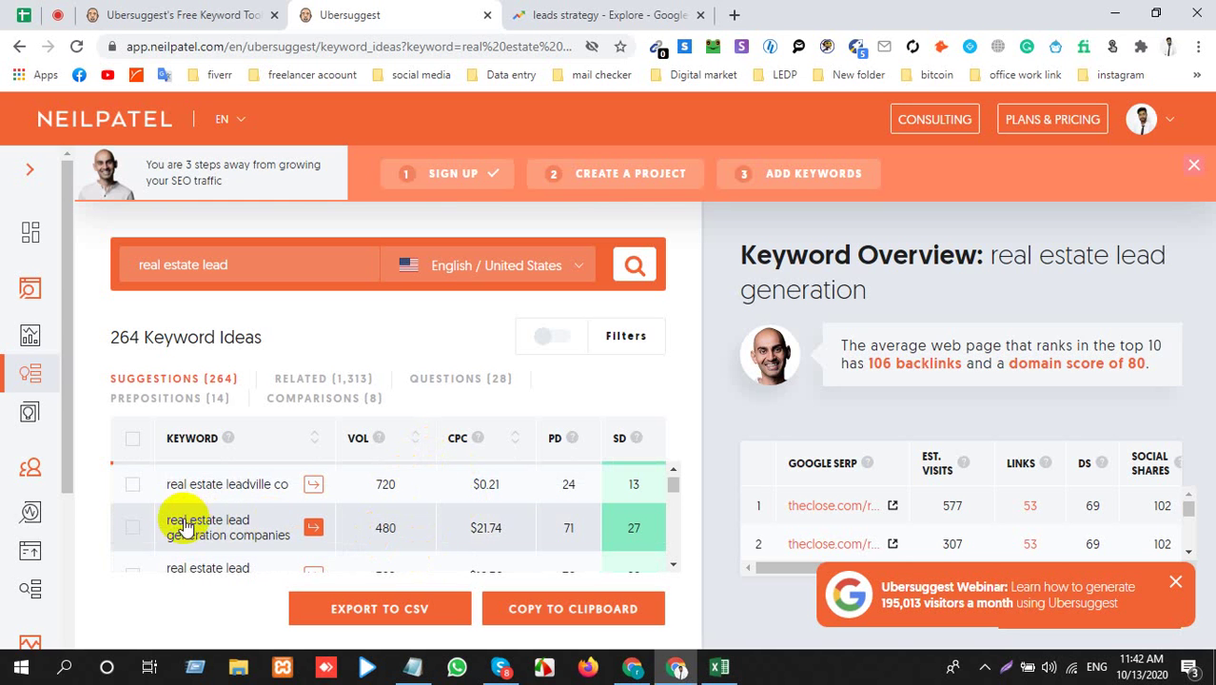
left_click_drag(176, 523, 291, 544)
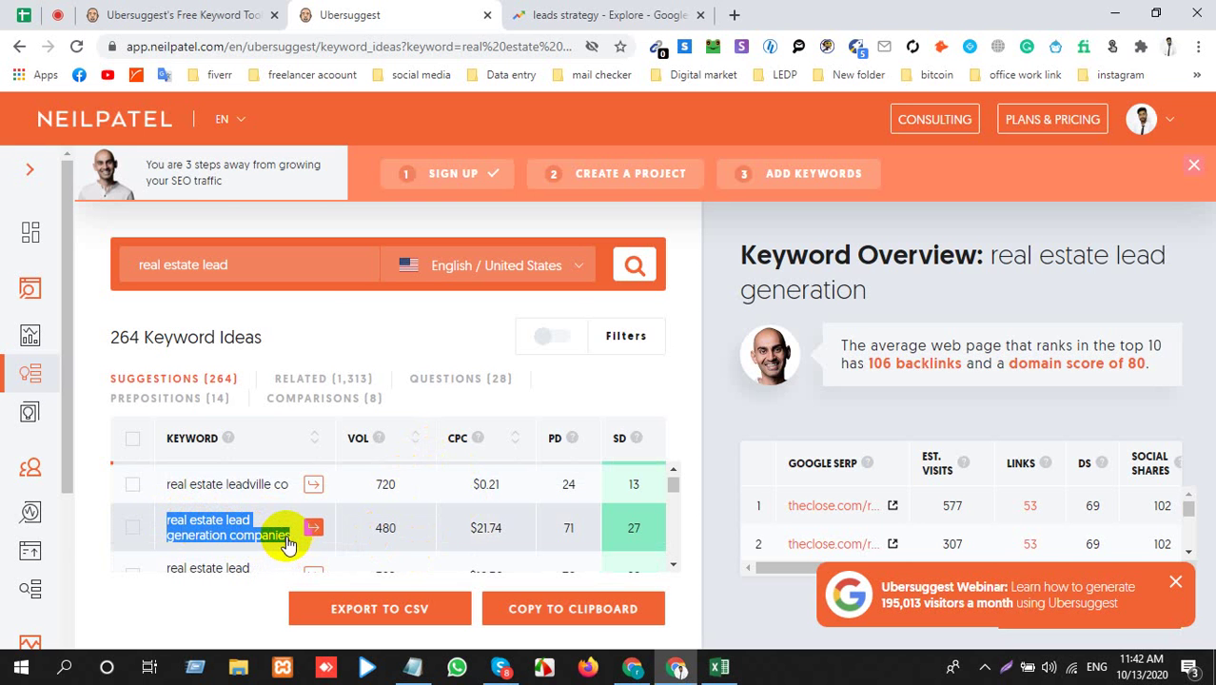
key("alt+Tab")
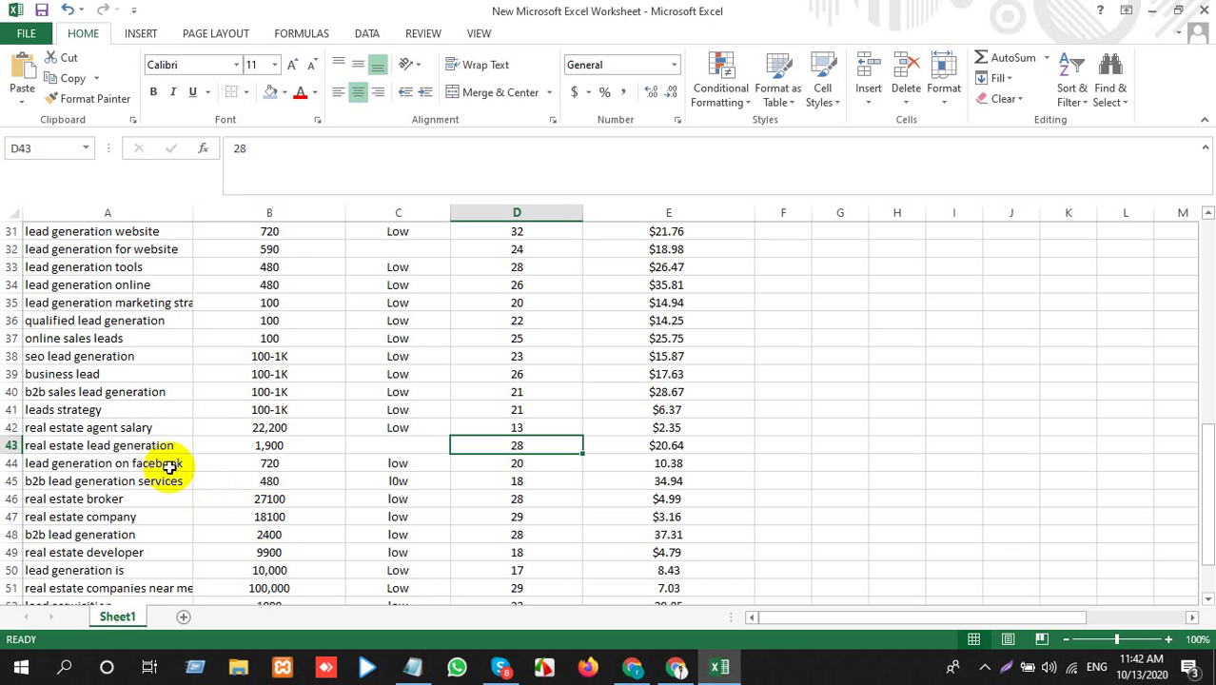
left_click(11, 464)
right_click(12, 463)
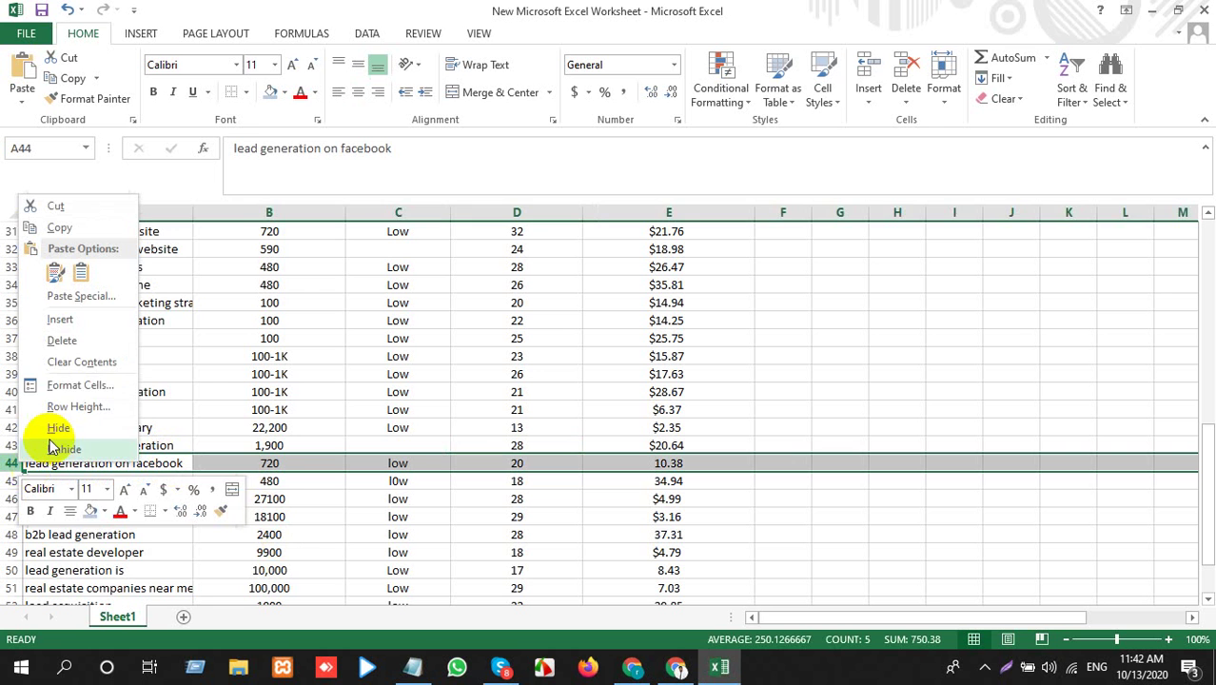
left_click(60, 320)
left_click(112, 463)
key("ctrl+v")
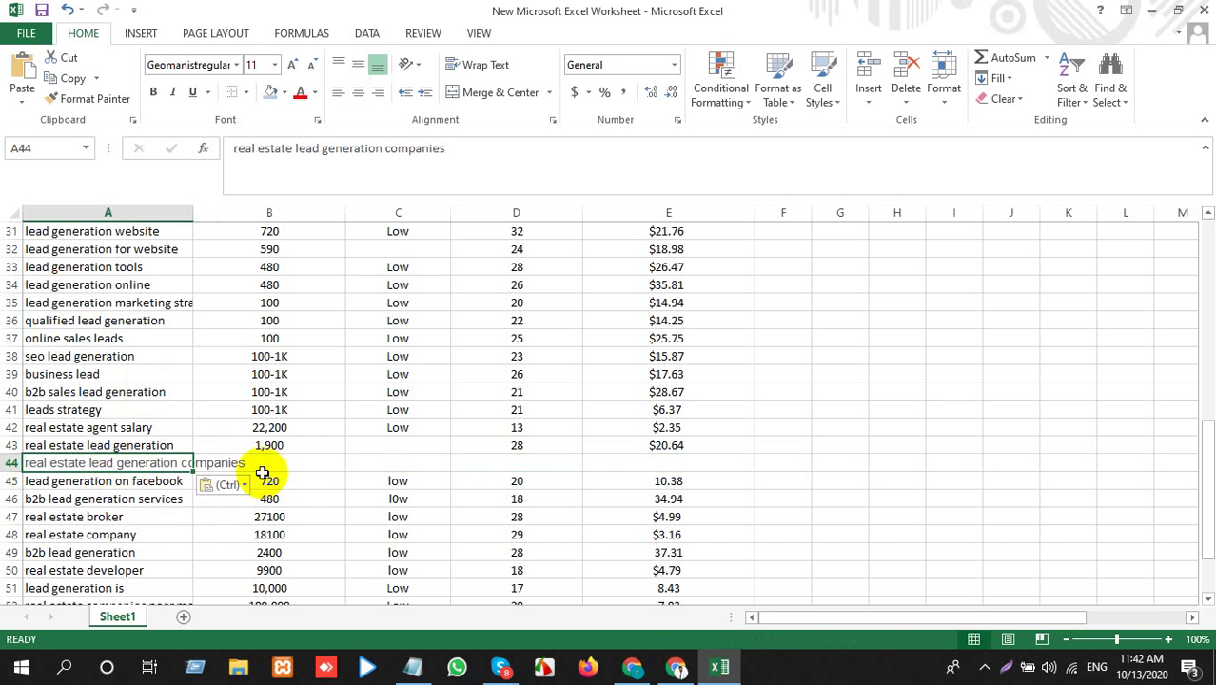
left_click(228, 484)
Copy the search volume 480 of "real estate lead generation companies" from Ubersuggest into cell B44, matching the destination formatting
key("alt+Tab")
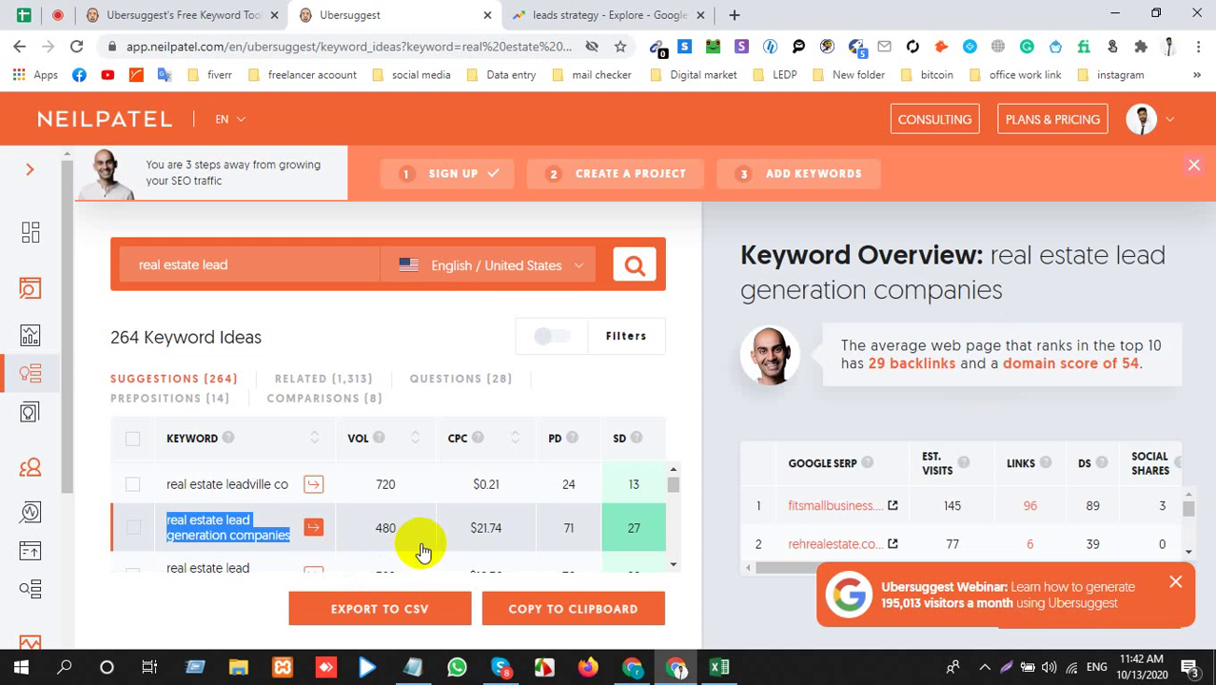
double_click(382, 528)
key("alt+Tab")
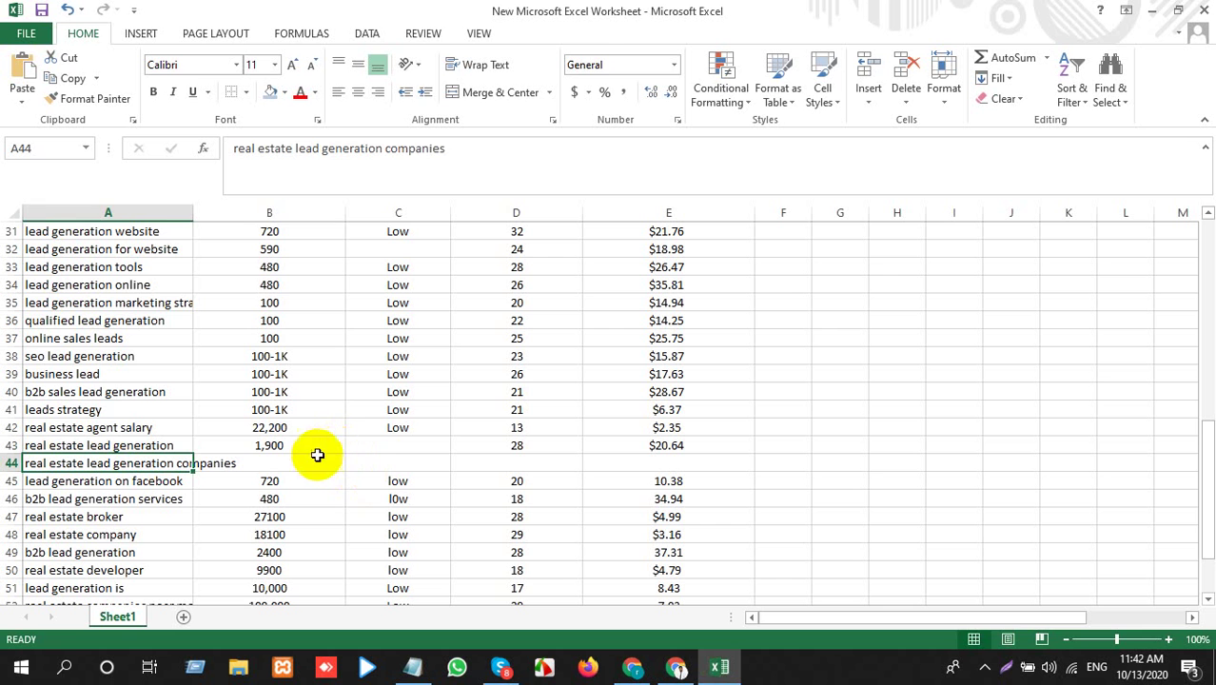
left_click(317, 462)
key("ctrl+v")
left_click(362, 482)
left_click(388, 505)
key("alt+Tab")
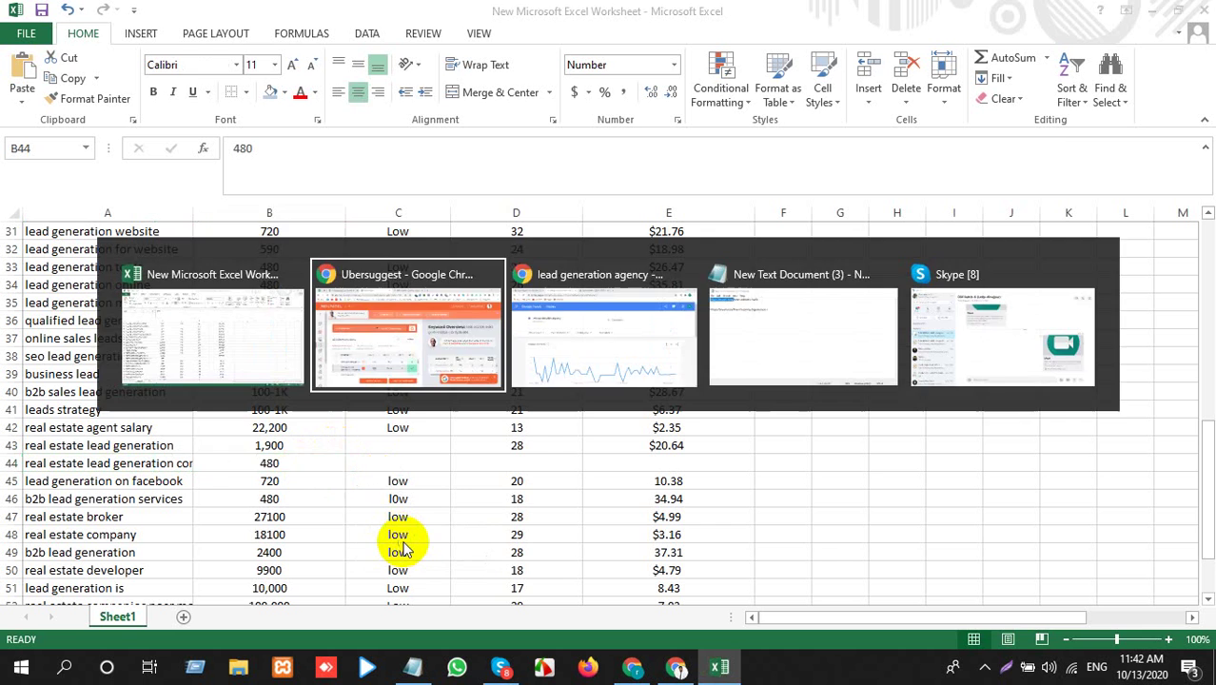
Copy the CPC $21.74 of "real estate lead generation companies" from Ubersuggest into cell E44, matching the destination formatting
left_click_drag(516, 524, 456, 532)
key("alt+Tab")
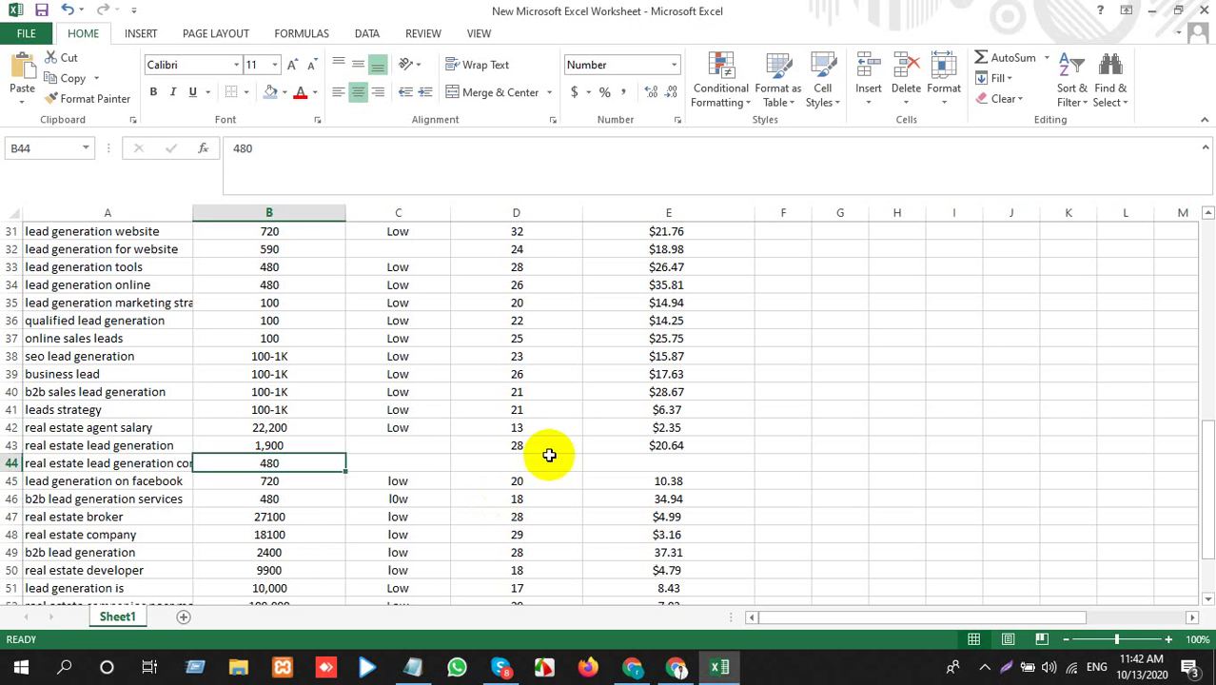
left_click(627, 461)
key("ctrl+v")
left_click(788, 484)
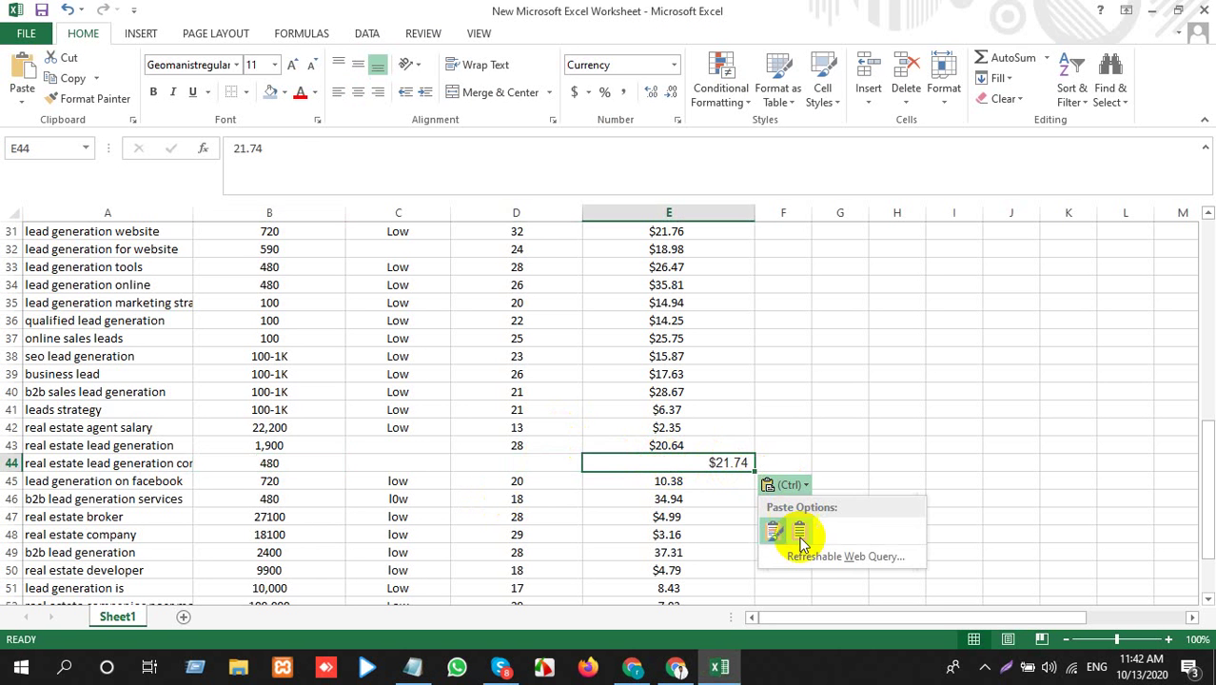
left_click(799, 534)
Copy the SEO difficulty 27 of "real estate lead generation companies" from Ubersuggest into cell D44, matching the destination formatting
left_click(515, 462)
key("alt+Tab")
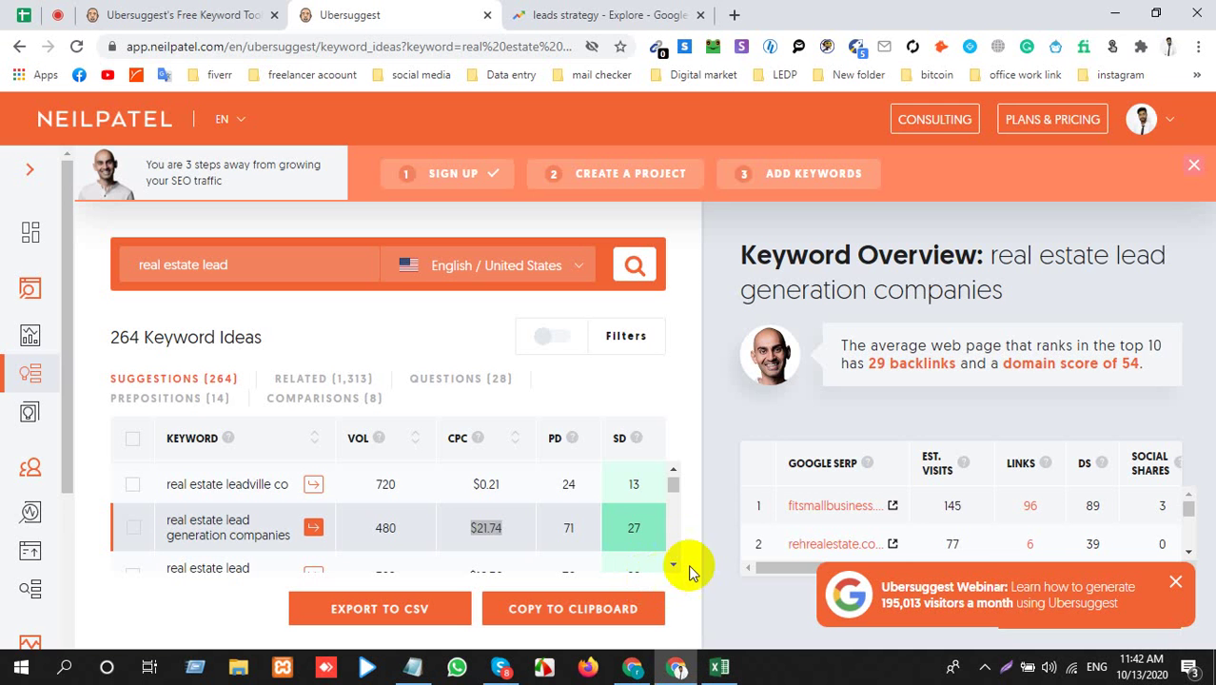
left_click_drag(654, 532, 616, 535)
key("alt+Tab")
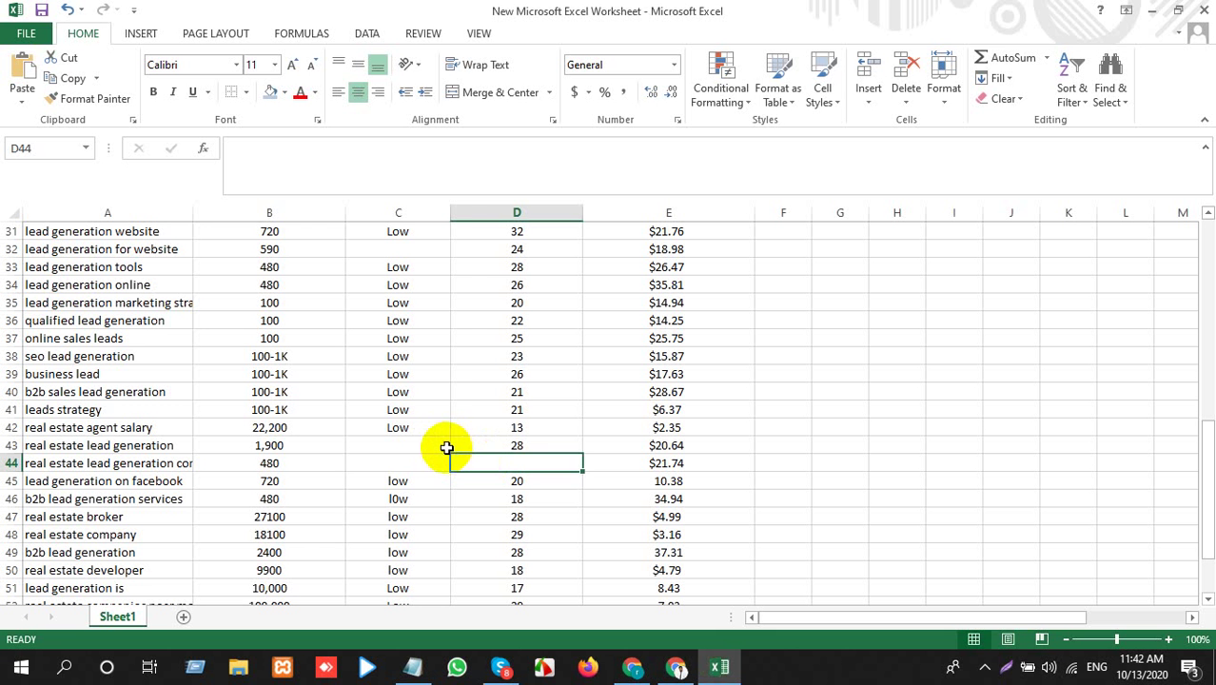
key("ctrl+v")
left_click(613, 484)
left_click(616, 531)
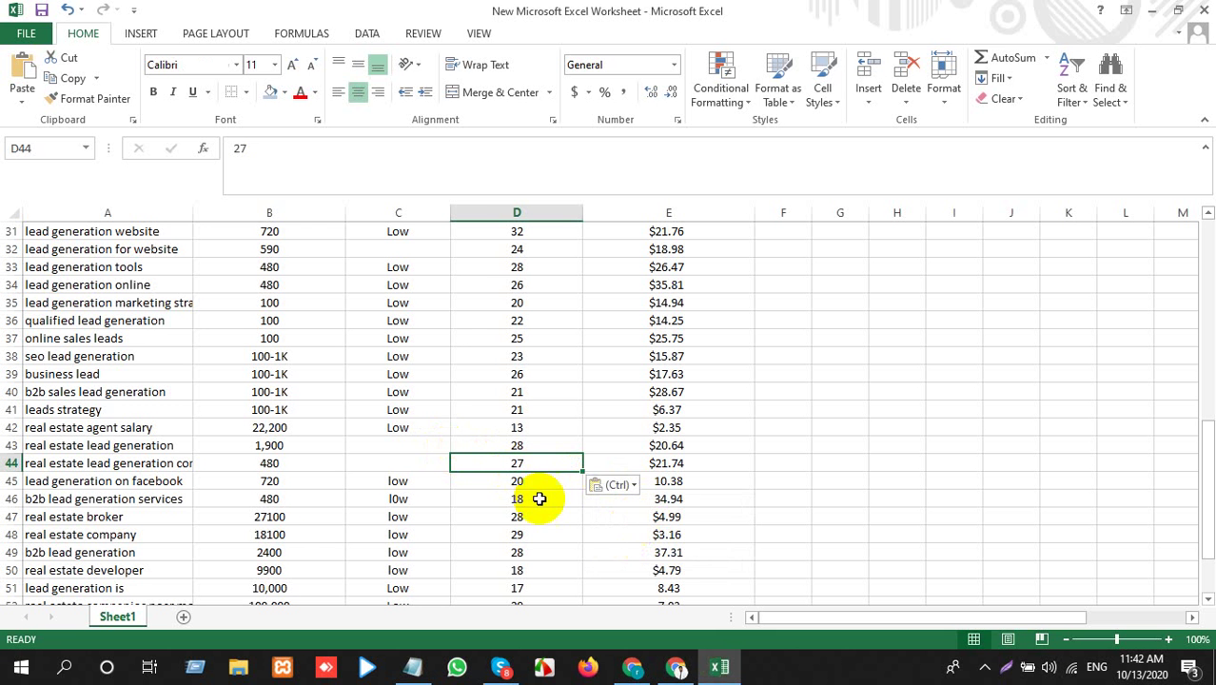
Insert a row above "lead generation on facebook" and copy Ubersuggest's "real estate lead generation ideas" into A45, matching the destination formatting
left_click(176, 463)
key("alt+Tab")
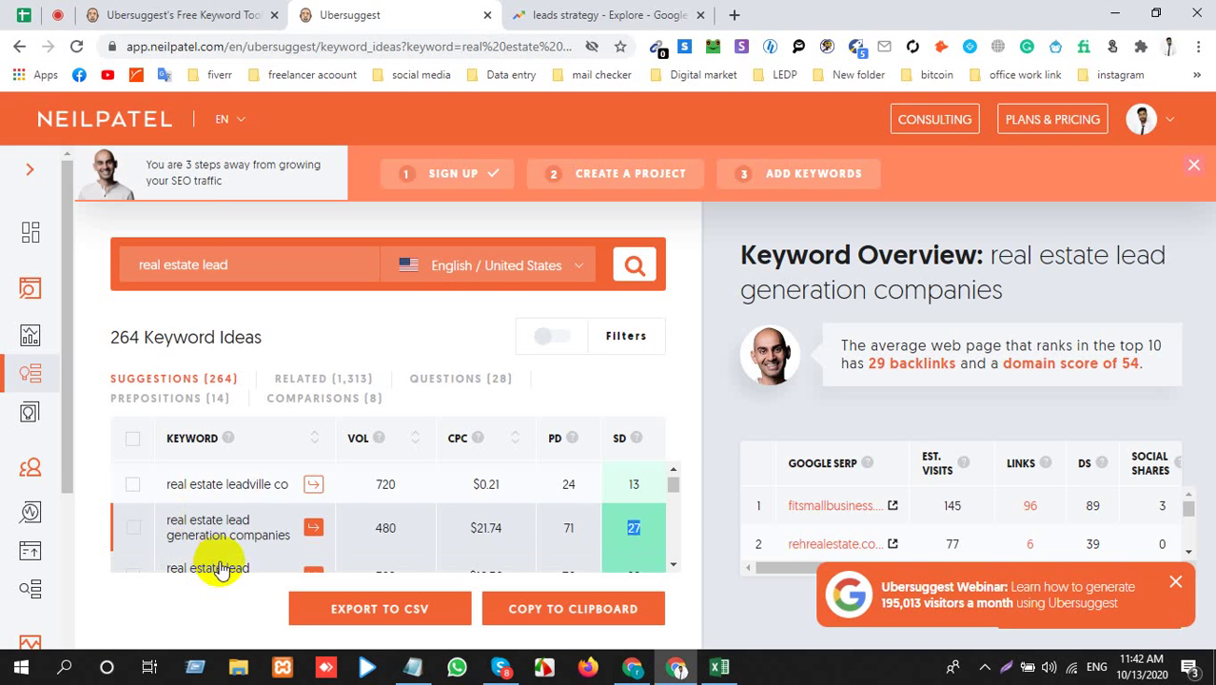
scroll(263, 556, "down", 2)
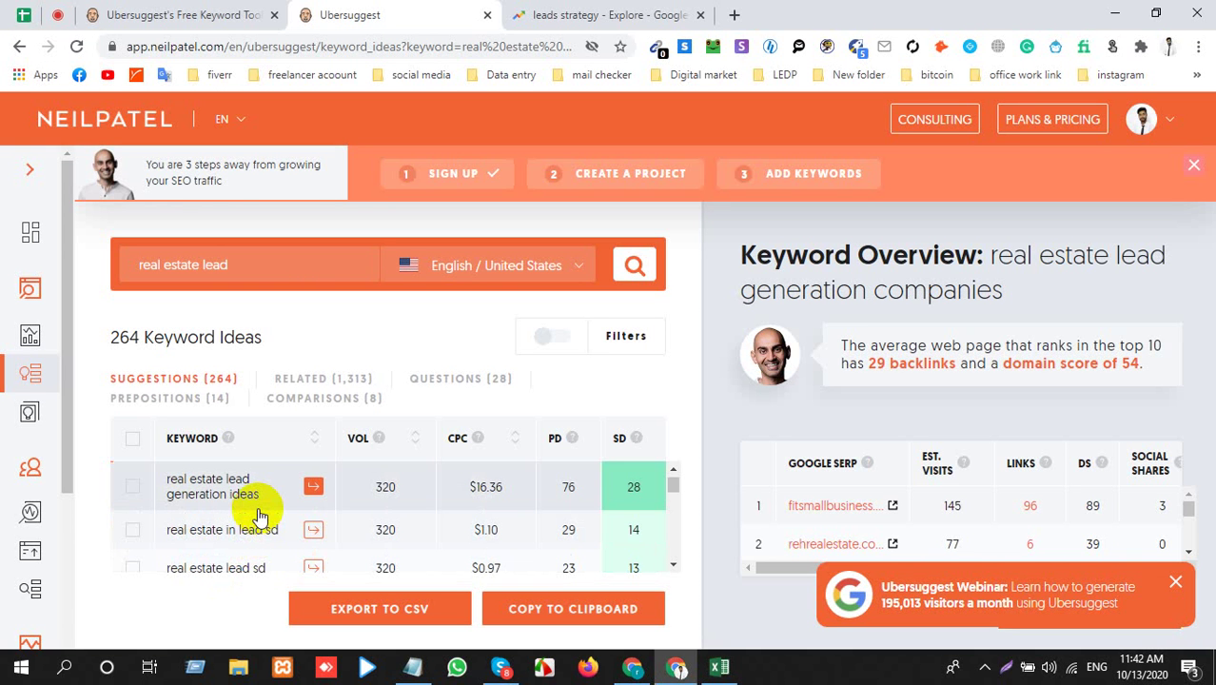
left_click_drag(258, 507, 171, 487)
key("ctrl+c")
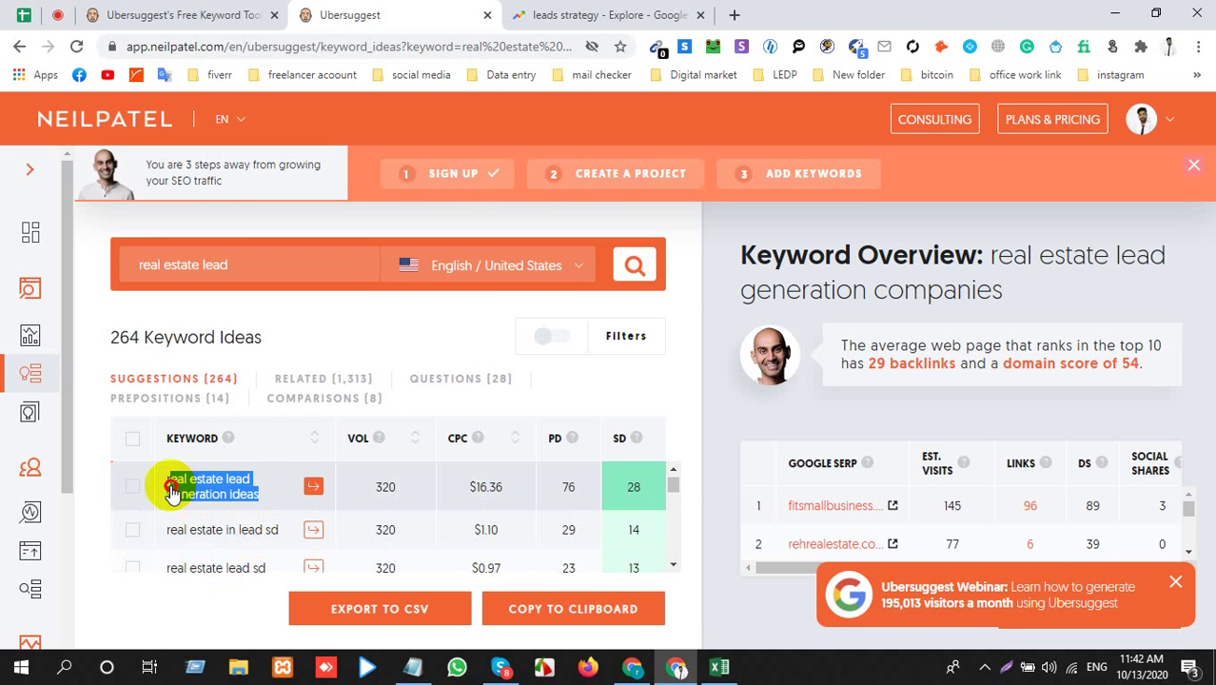
key("alt+Tab")
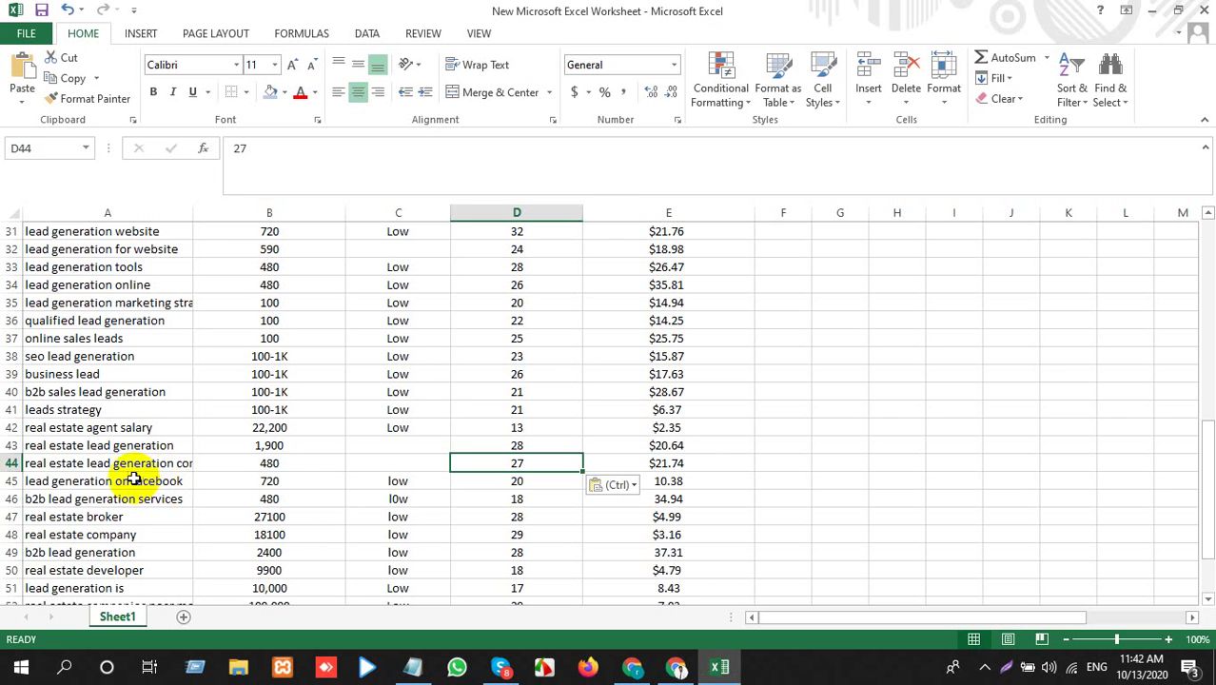
left_click(8, 483)
right_click(11, 483)
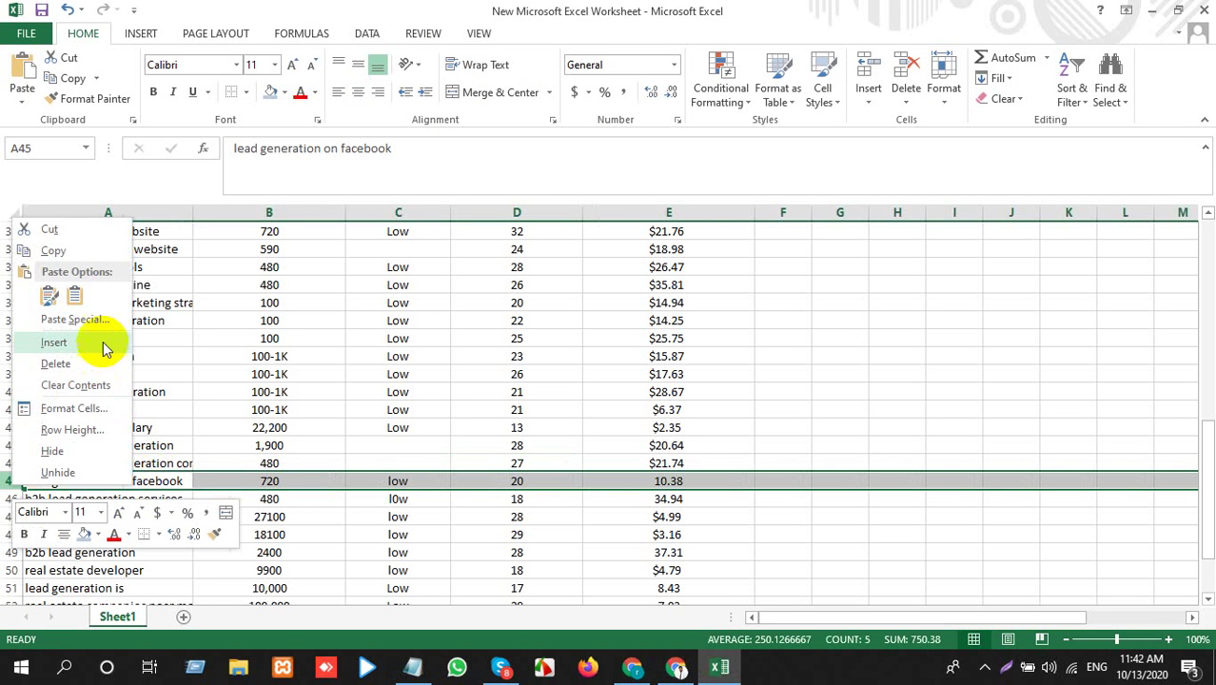
left_click(99, 345)
left_click(179, 480)
key("ctrl+v")
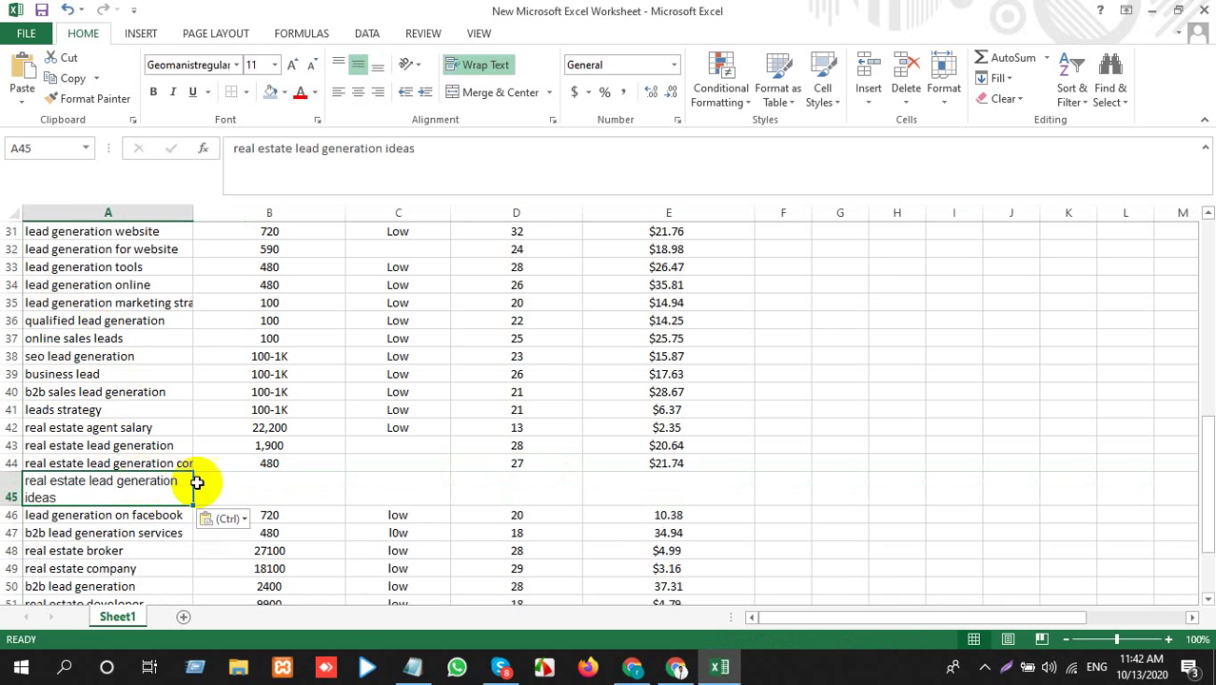
left_click(221, 519)
left_click(243, 566)
Copy the search volume 320 of "real estate lead generation ideas" from Ubersuggest into cell B45, matching the destination formatting
key("alt+Tab")
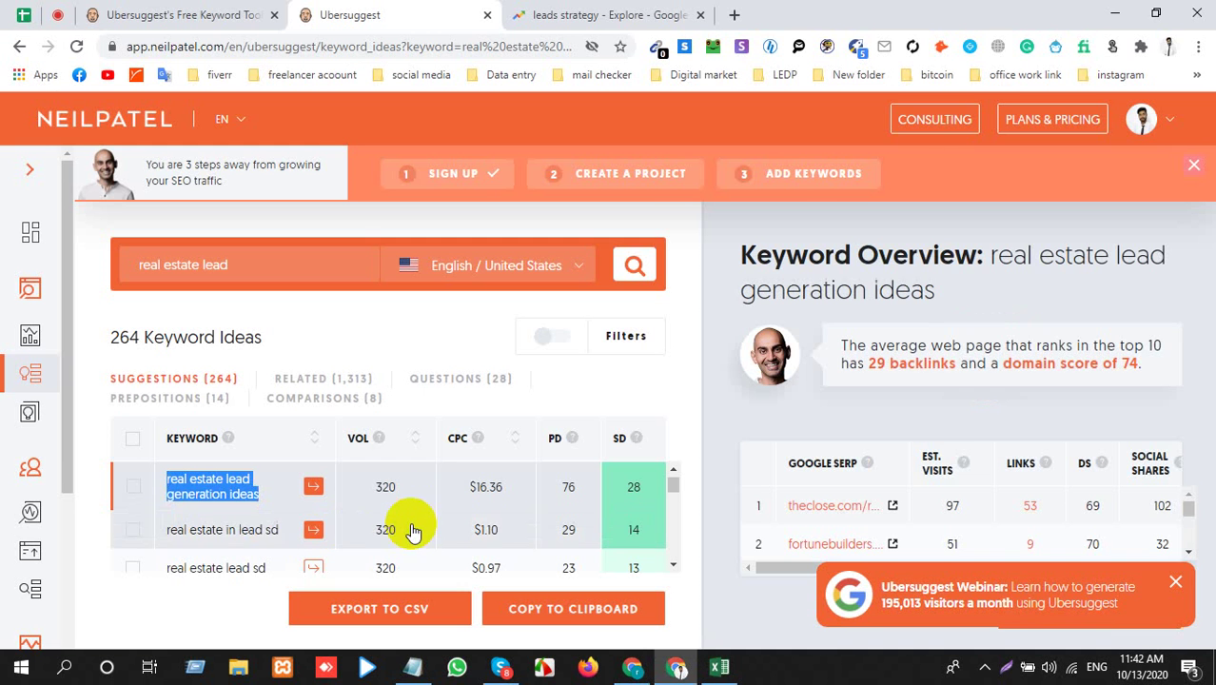
left_click_drag(412, 489, 361, 493)
key("ctrl+c")
key("alt+Tab")
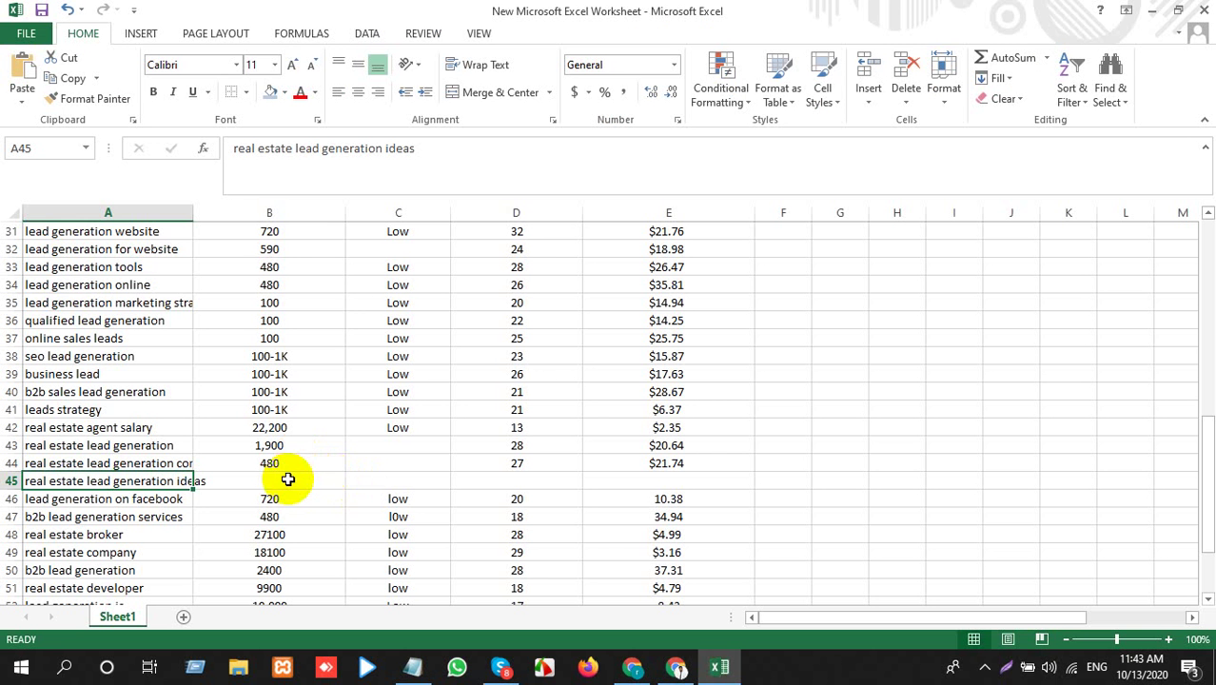
left_click(286, 480)
key("ctrl+v")
left_click(376, 504)
left_click(392, 542)
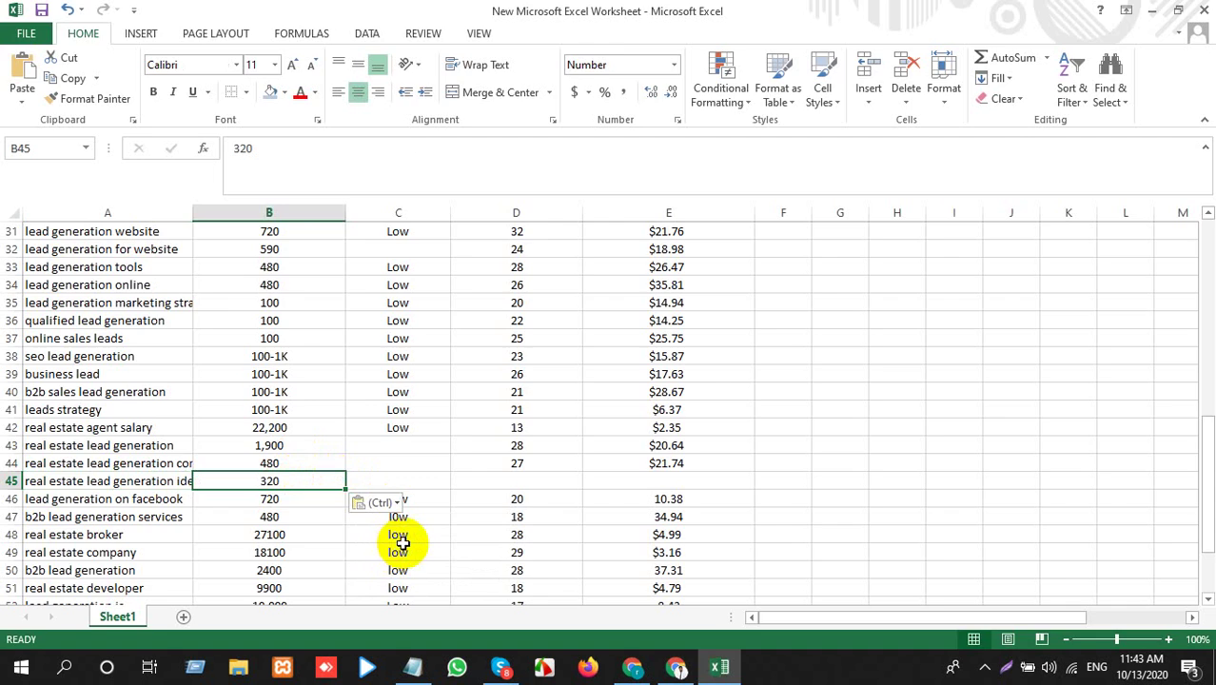
Copy the CPC $16.36 of "real estate lead generation ideas" from Ubersuggest into cell C45, matching the destination formatting
key("alt+Tab")
left_click_drag(514, 502, 464, 491)
key("ctrl+c")
key("alt+Tab")
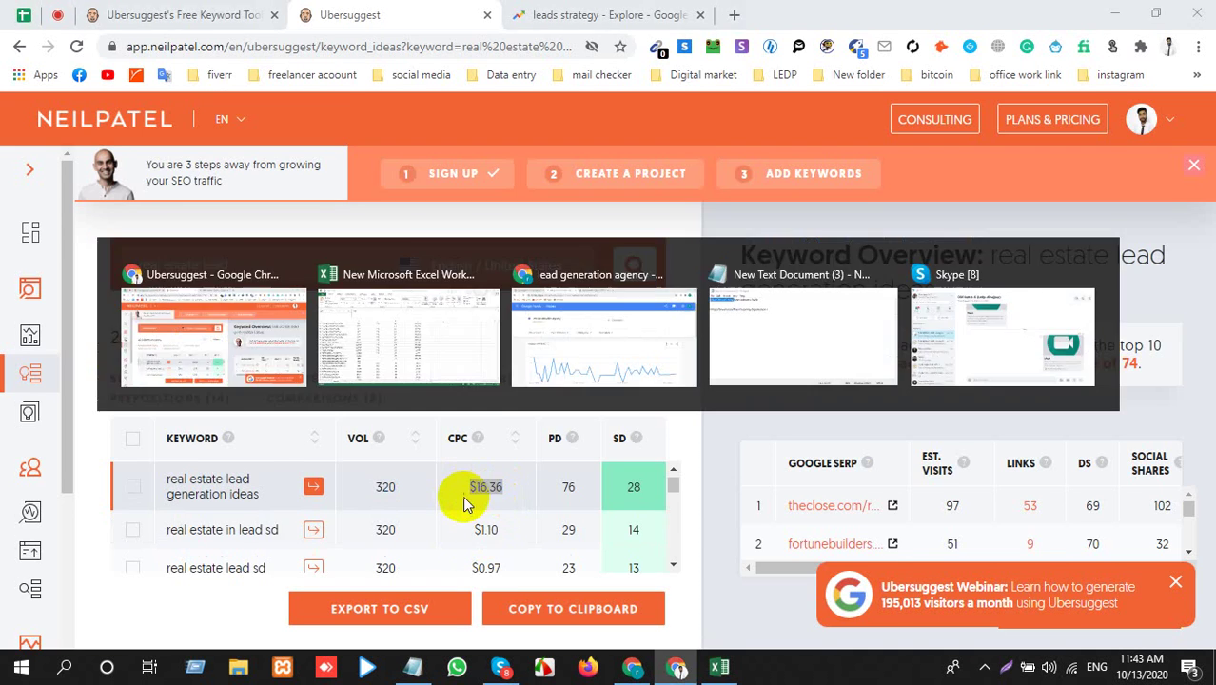
left_click(387, 475)
key("ctrl+v")
left_click(480, 501)
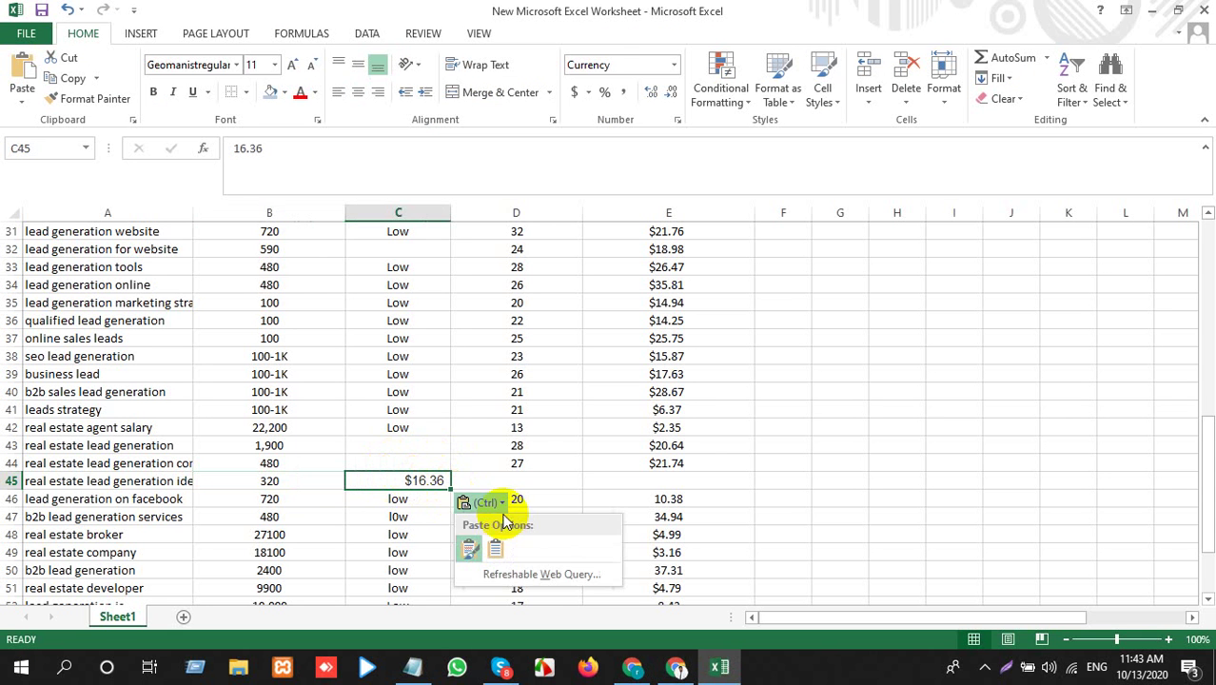
left_click(515, 519)
Copy the SEO difficulty 28 of "real estate lead generation ideas" from Ubersuggest into cell D45, matching the destination formatting
left_click(528, 480)
key("alt+Tab")
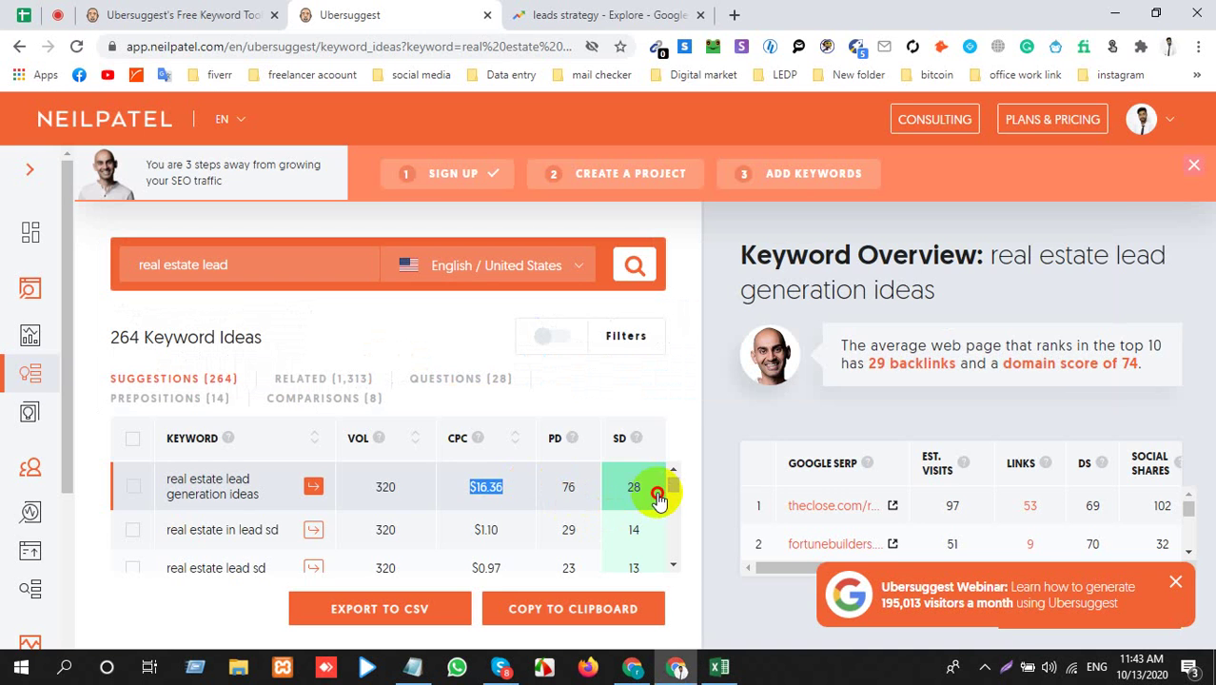
left_click_drag(653, 496, 616, 502)
key("ctrl+c")
key("alt+Tab")
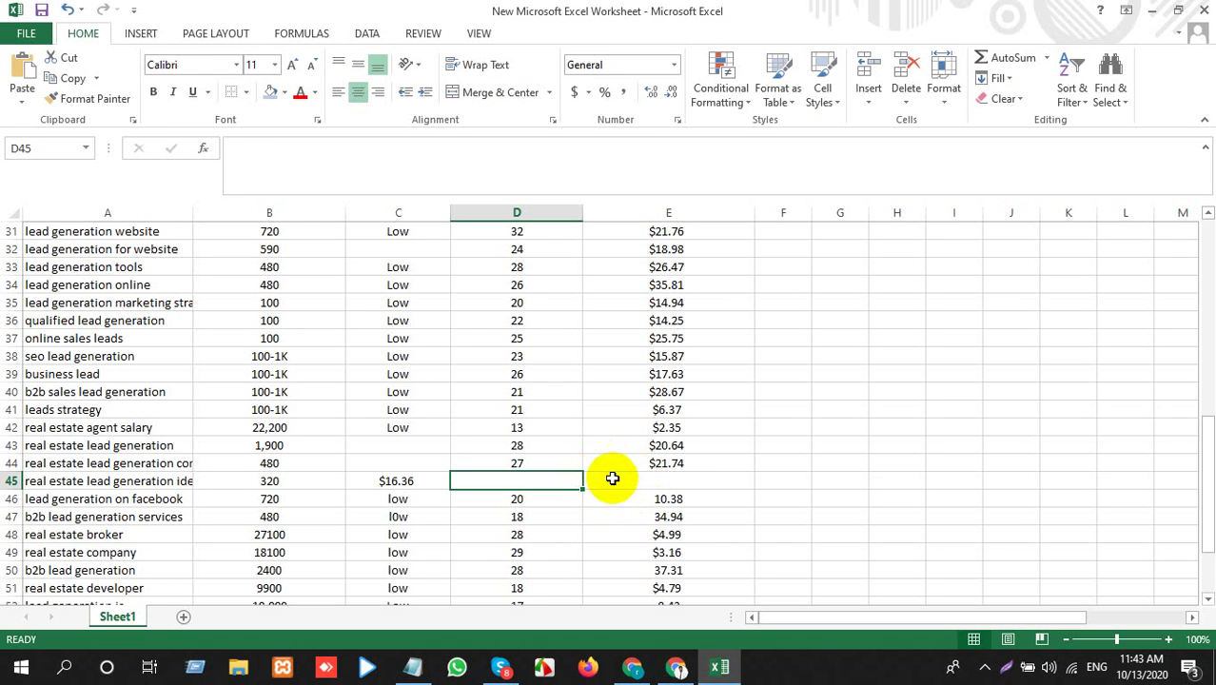
key("ctrl+v")
Move the CPC $16.36 from cell C45 to cell E45
left_click(390, 480)
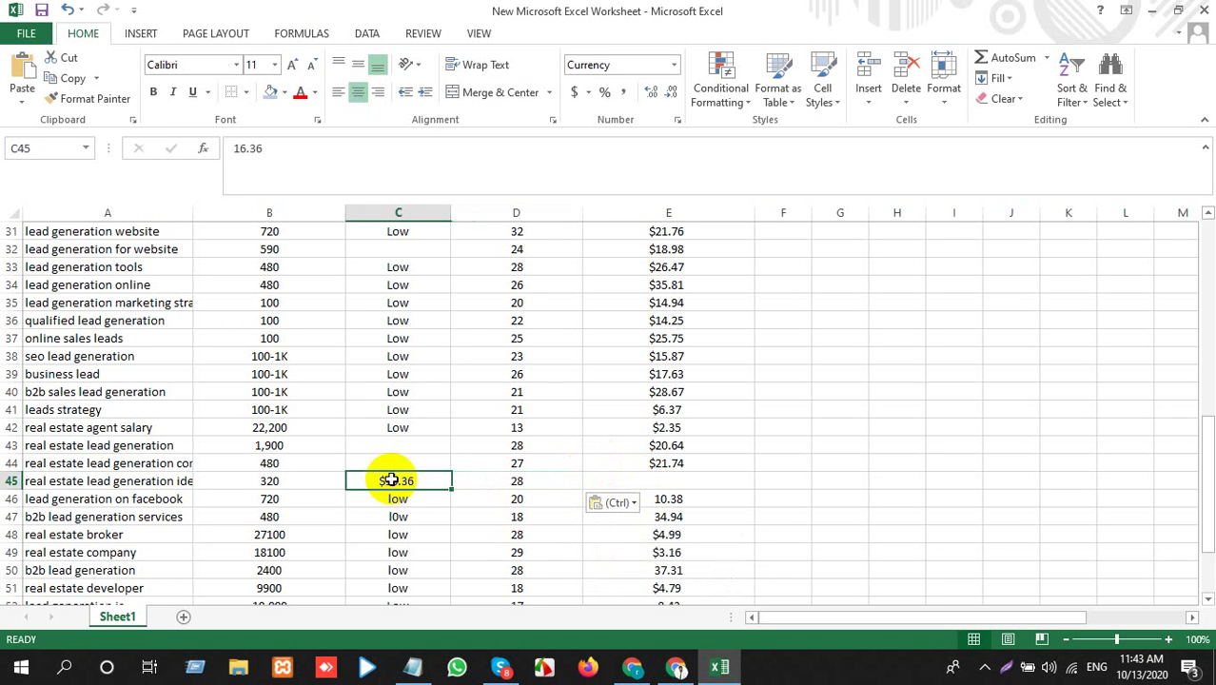
key("ctrl+x")
left_click(614, 480)
key("ctrl+v")
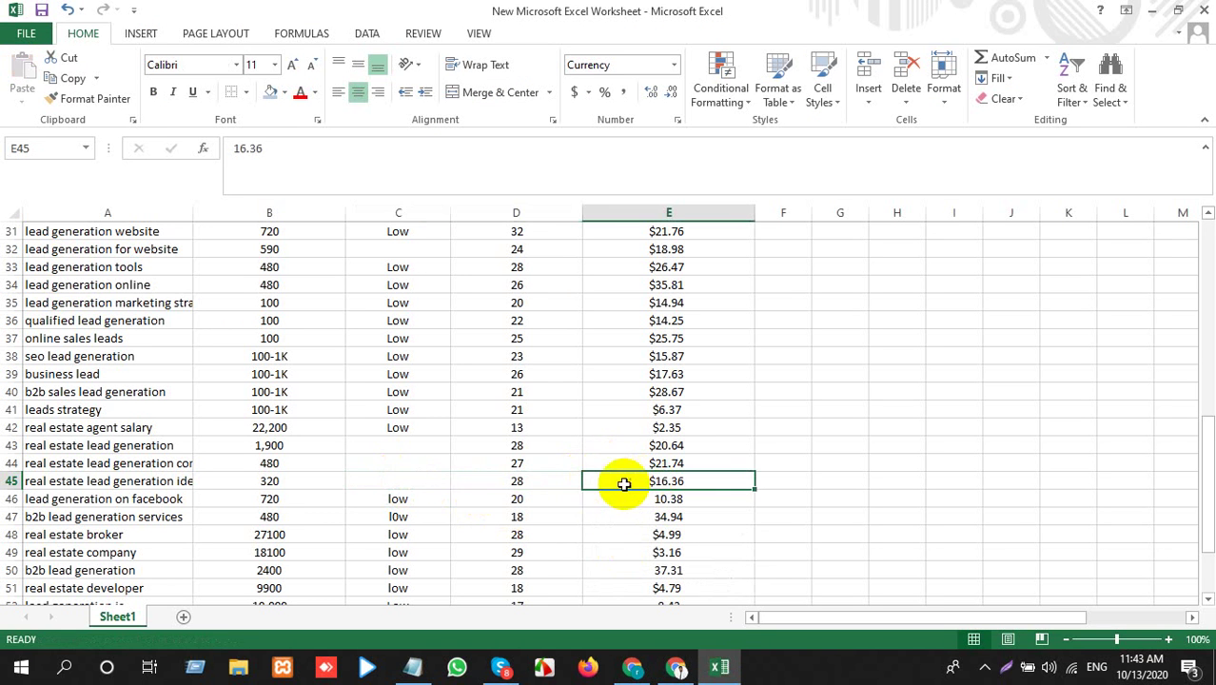
Insert a row above "lead generation on facebook" and copy Ubersuggest's "real estate agent lead" into A46, matching the destination formatting
key("alt+Tab")
scroll(252, 542, "down", 1)
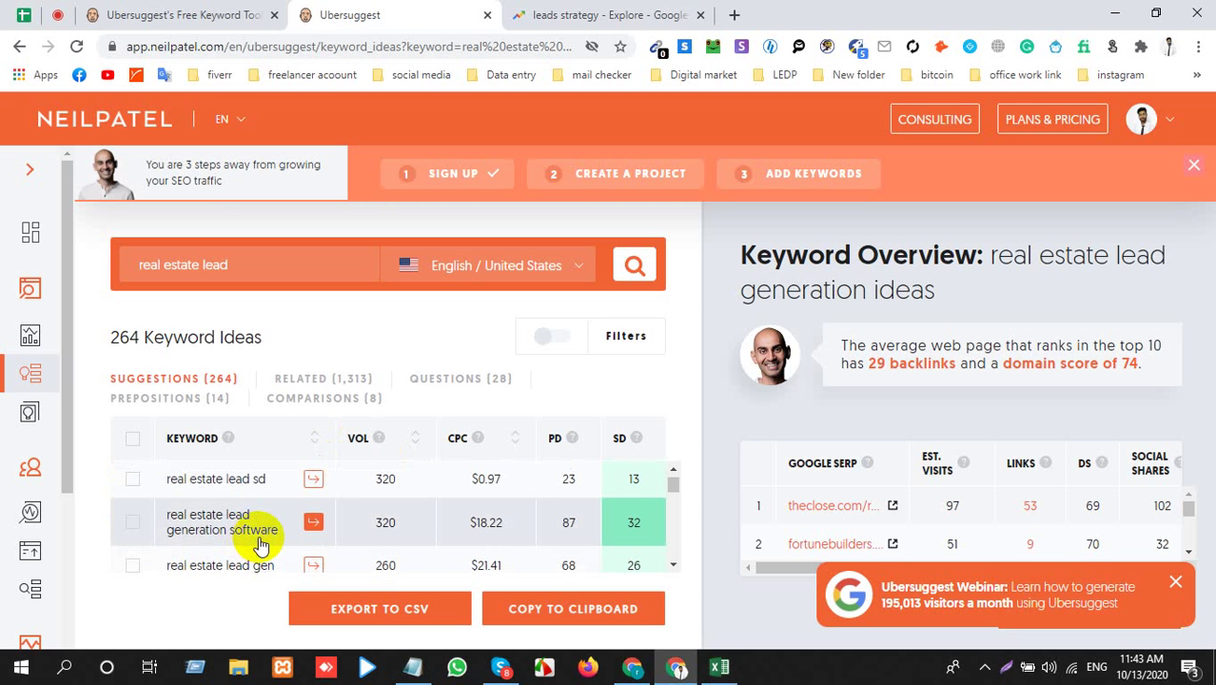
scroll(271, 534, "down", 2)
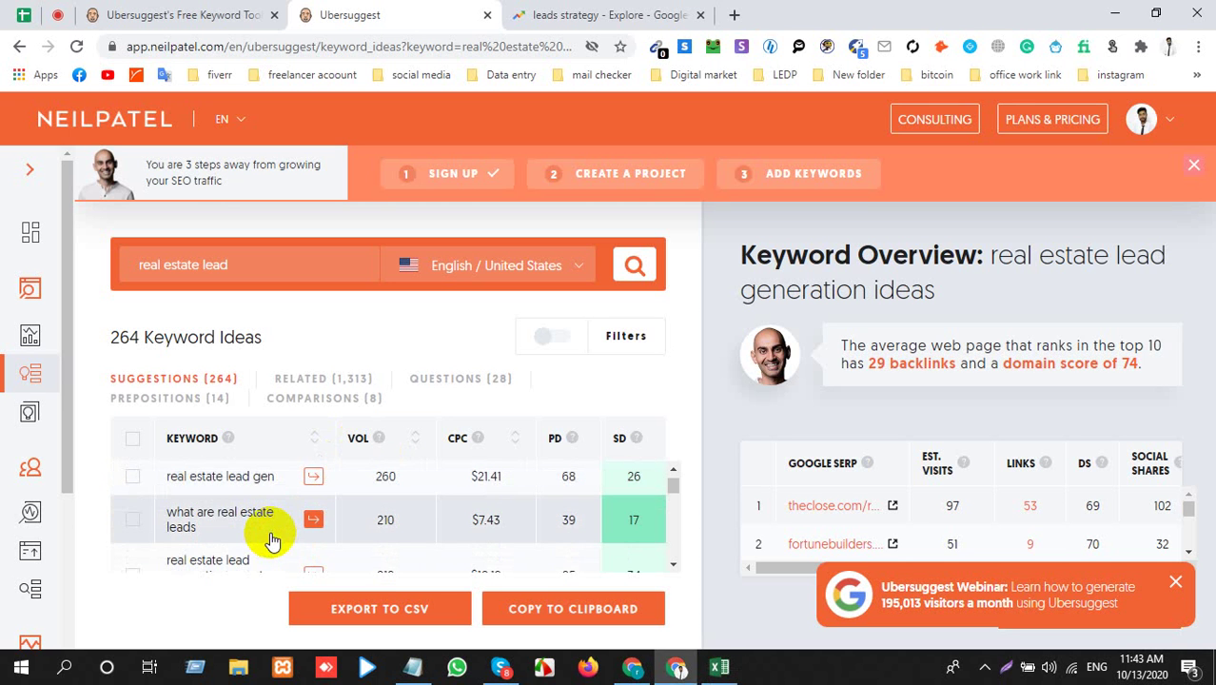
scroll(271, 540, "down", 2)
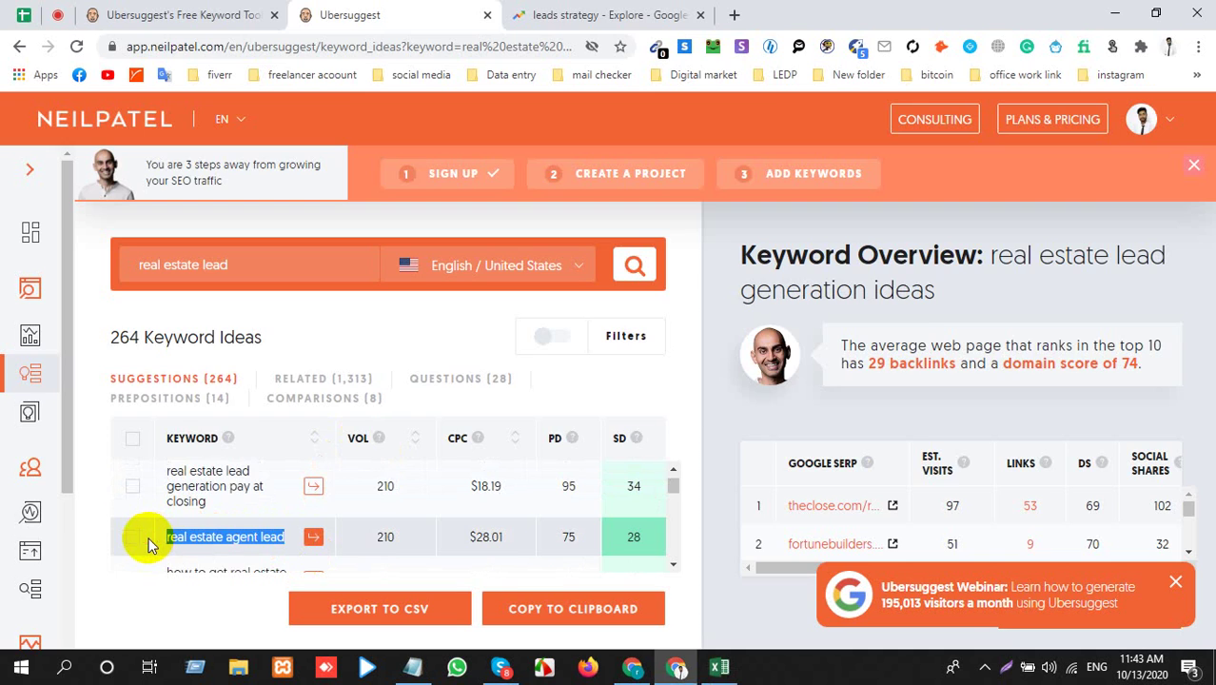
key("alt+Tab")
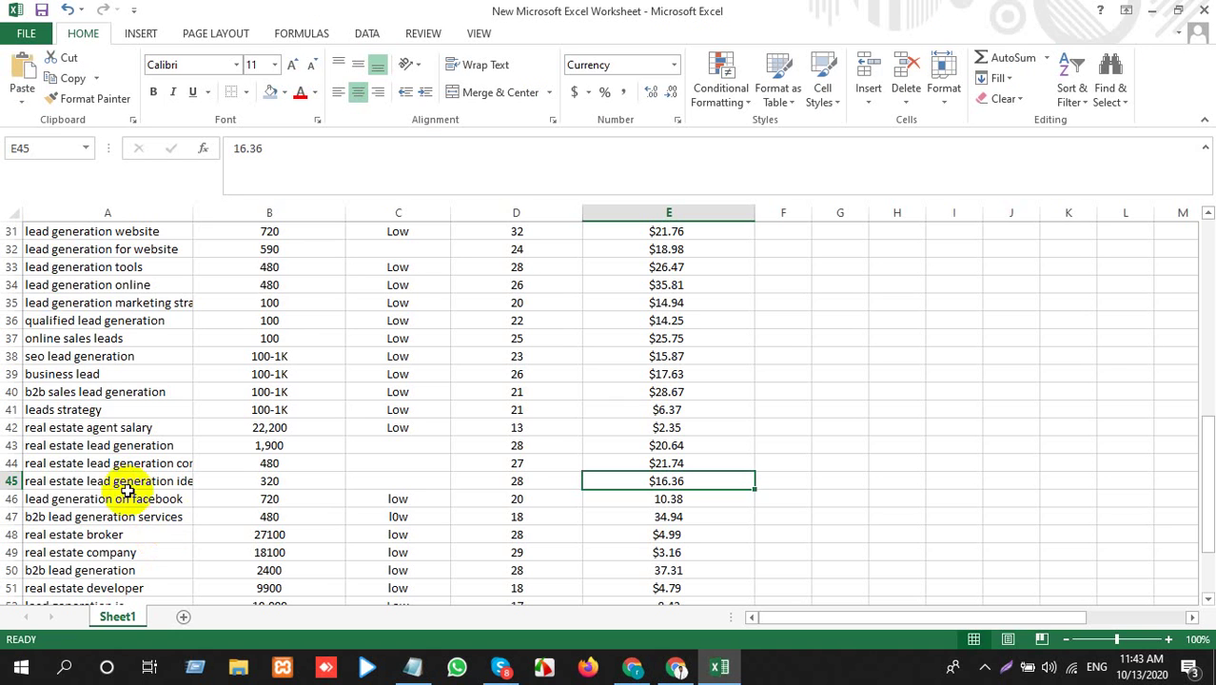
left_click(13, 498)
right_click(13, 498)
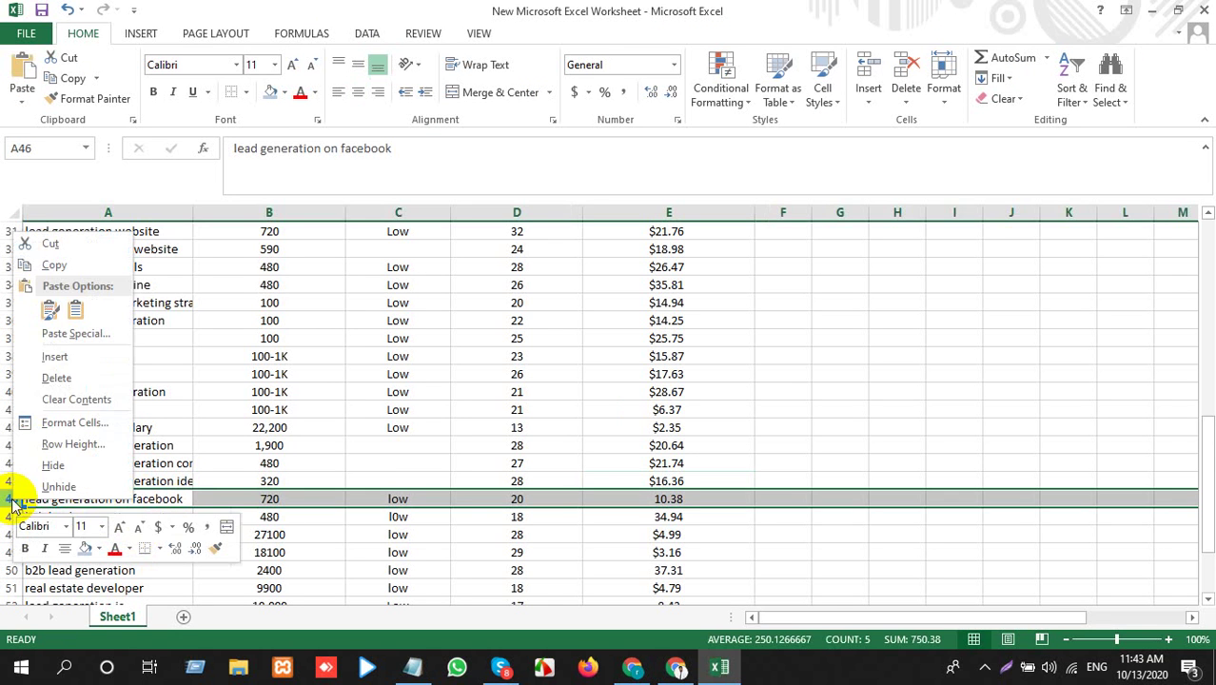
left_click(64, 356)
left_click(121, 498)
key("ctrl+v")
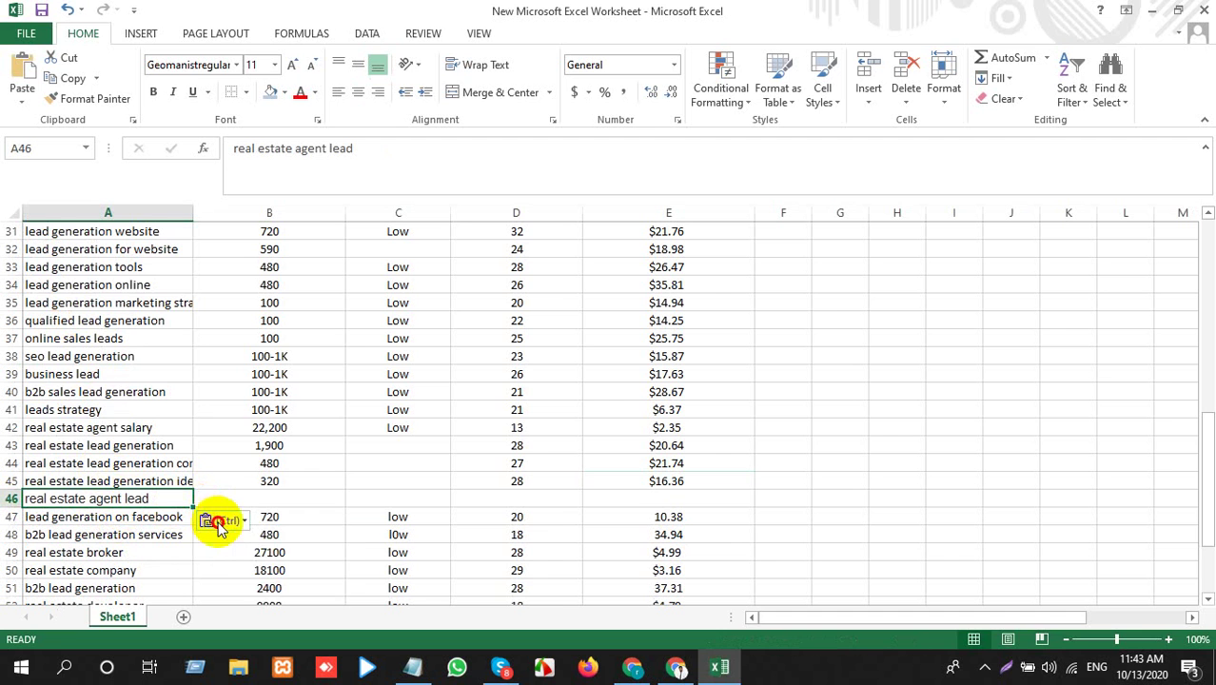
left_click(222, 521)
left_click(239, 557)
Copy the search volume 210 of "real estate agent lead" from Ubersuggest into cell B46, matching the destination formatting
key("alt+Tab")
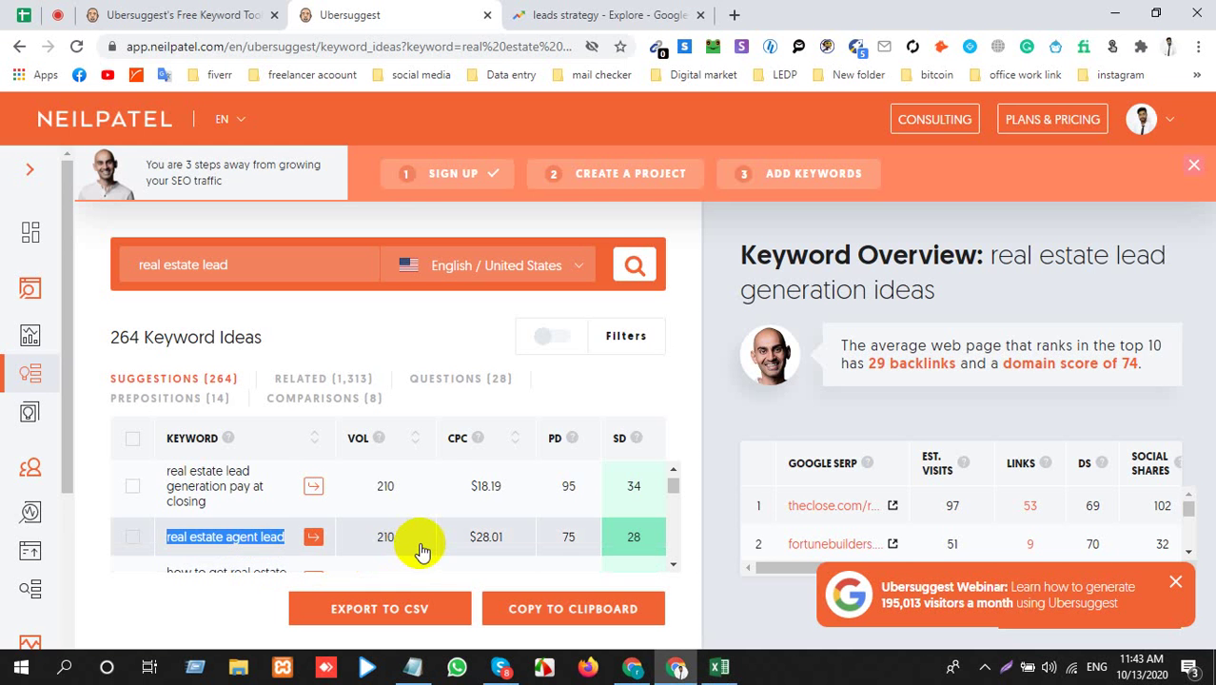
double_click(366, 539)
key("alt+Tab")
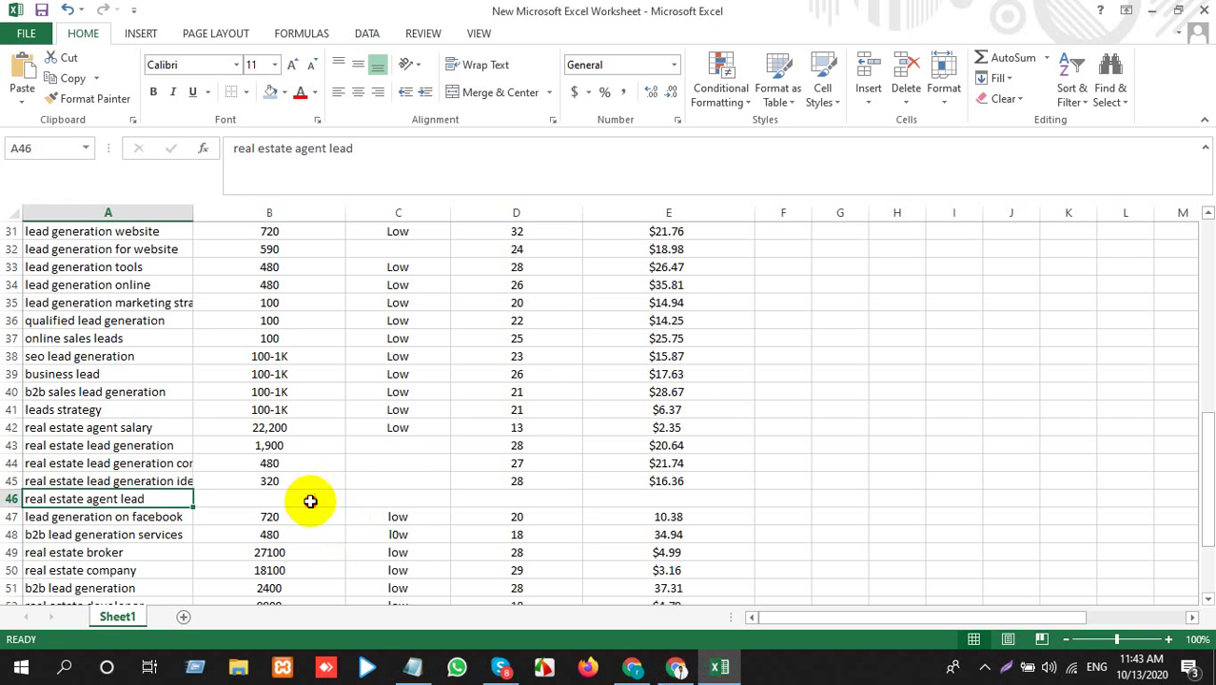
left_click(310, 500)
key("ctrl+v")
left_click(419, 518)
left_click(360, 520)
left_click(378, 551)
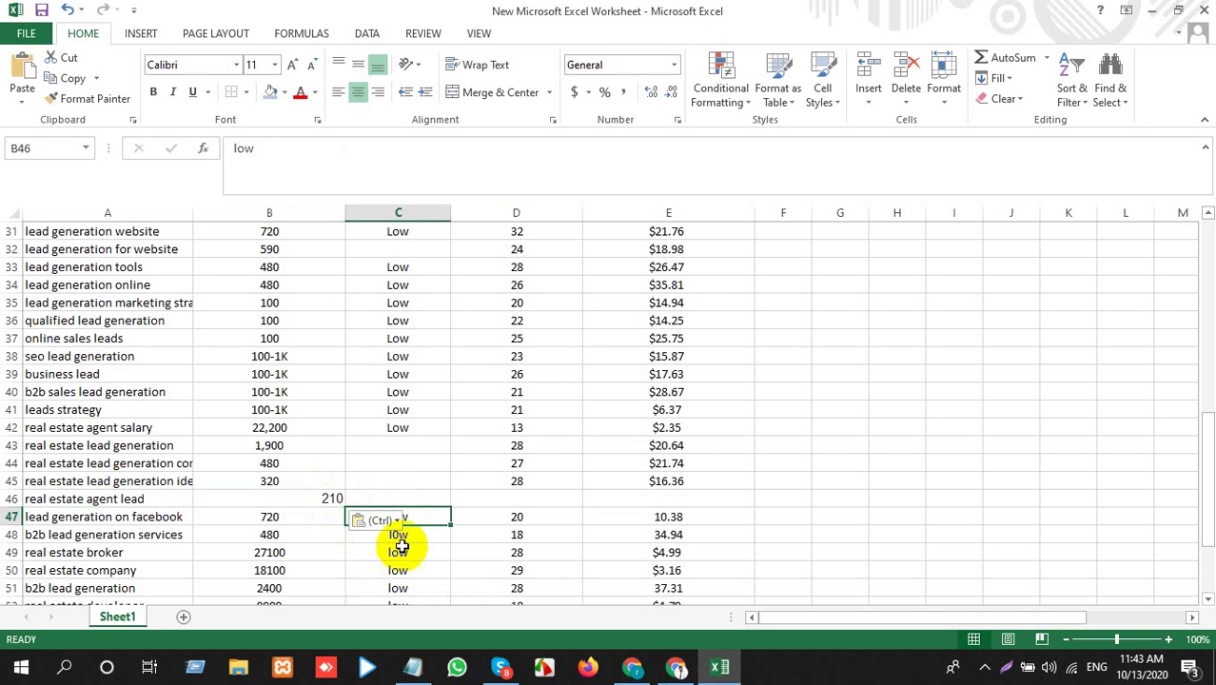
Copy the CPC $28.01 of "real estate agent lead" from Ubersuggest into cell C46
key("alt+Tab")
double_click(487, 539)
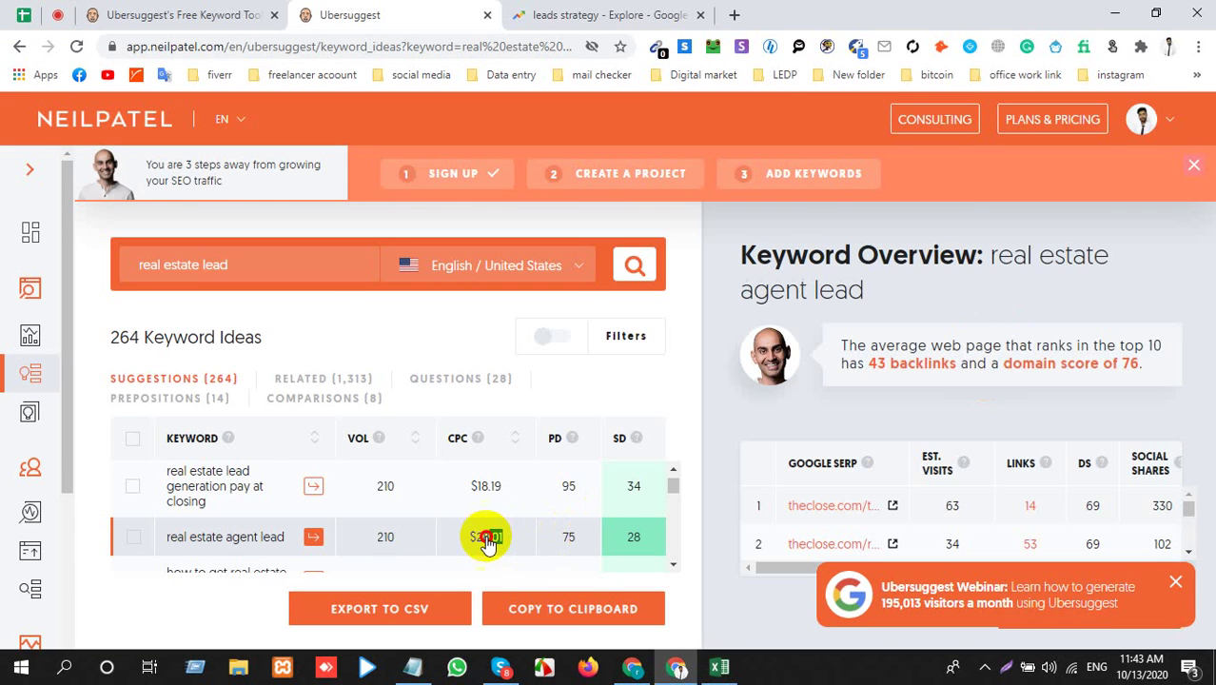
key("ctrl+c")
key("alt+Tab")
key("ctrl+v")
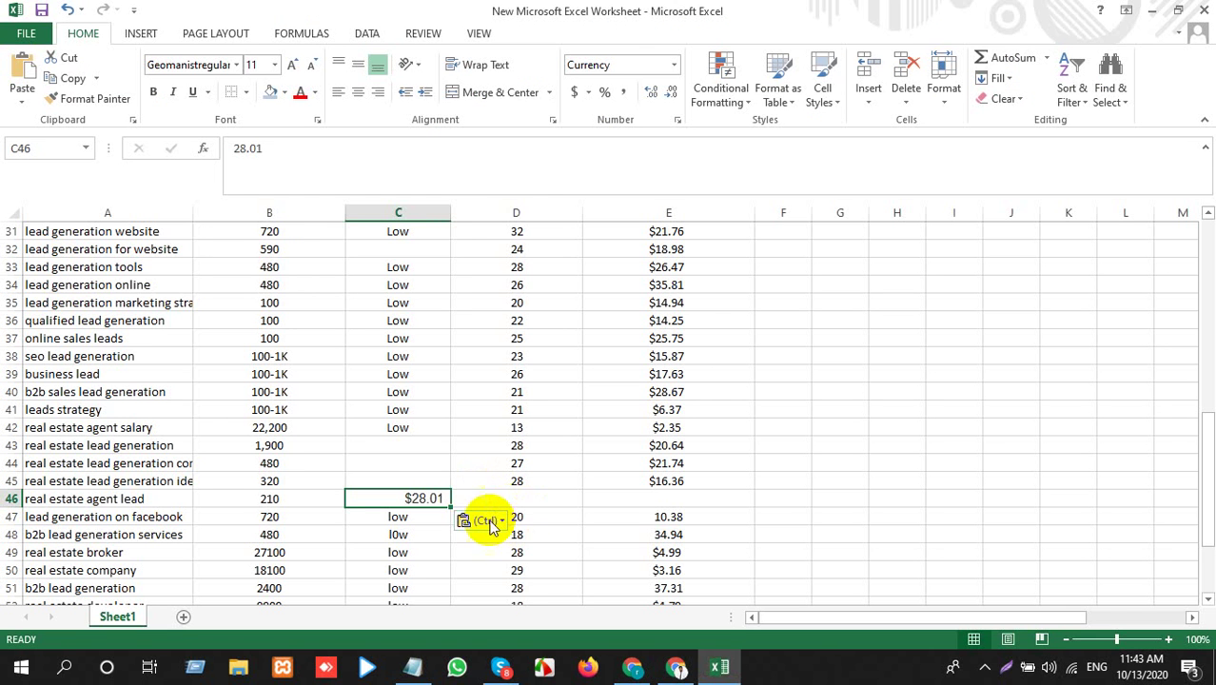
left_click(463, 516)
left_click(502, 556)
Copy the SEO difficulty 28 of "real estate agent lead" from Ubersuggest into cell D46, matching the destination formatting
left_click(518, 501)
key("alt+Tab")
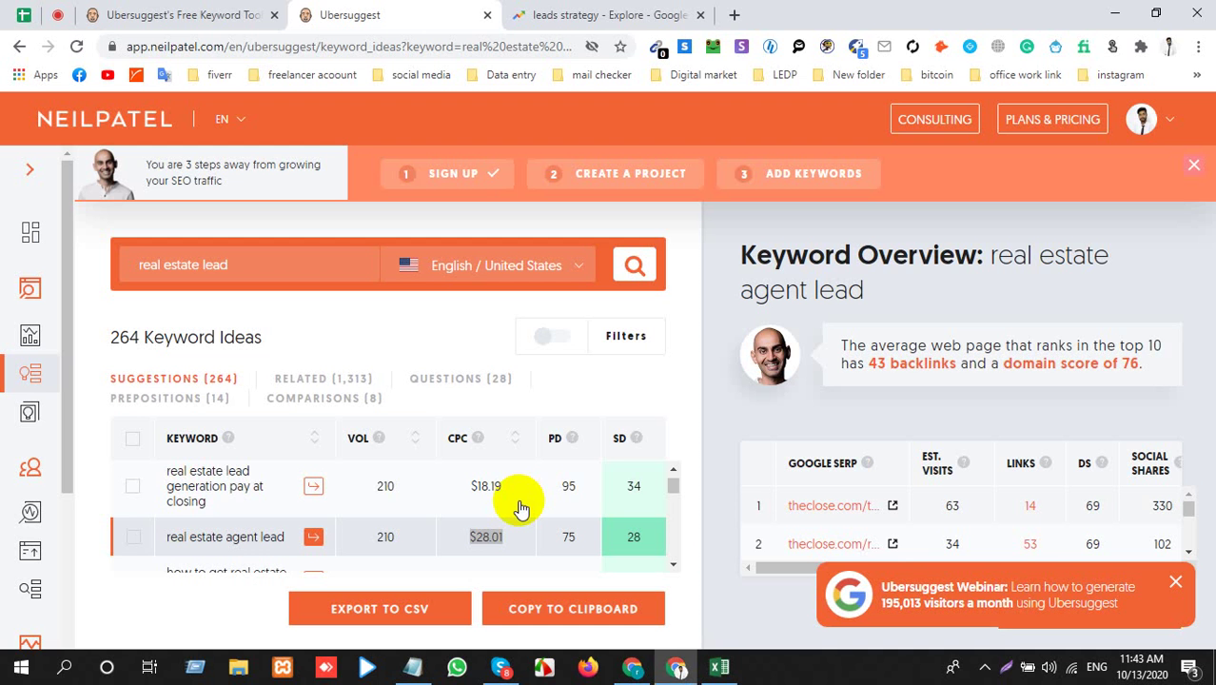
double_click(630, 540)
key("ctrl+c")
key("alt+Tab")
key("ctrl+v")
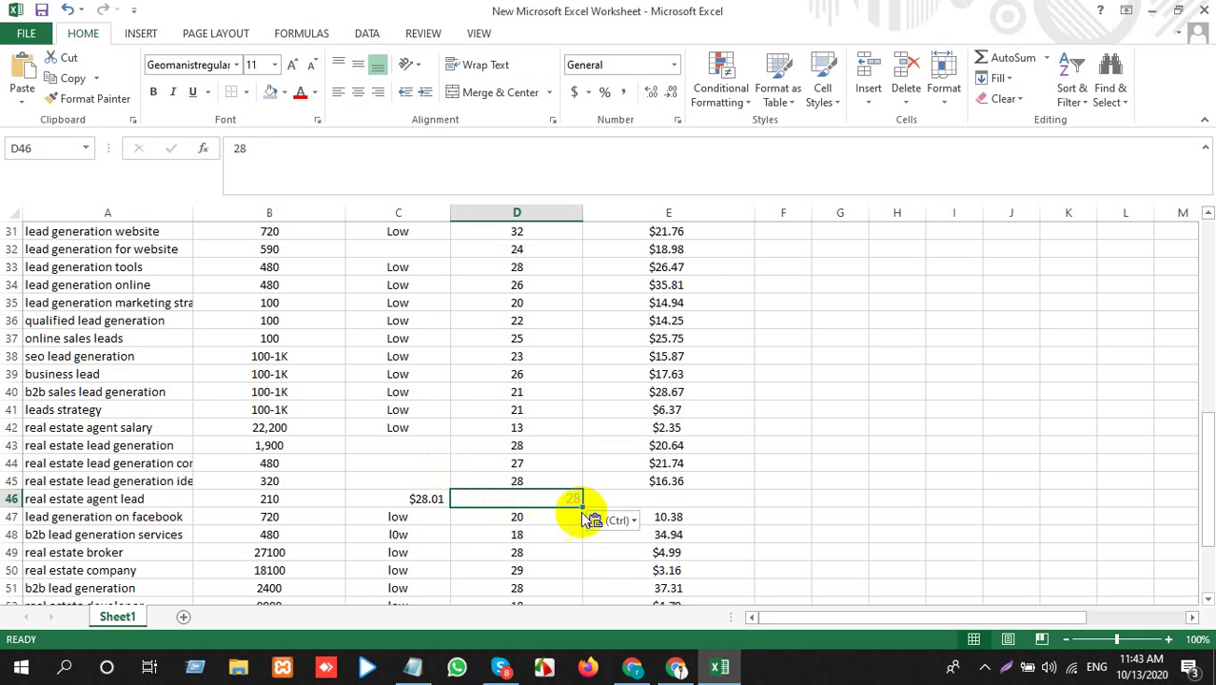
left_click(613, 520)
left_click(626, 561)
Move the CPC $28.01 from cell C46 to cell E46
left_click(428, 500)
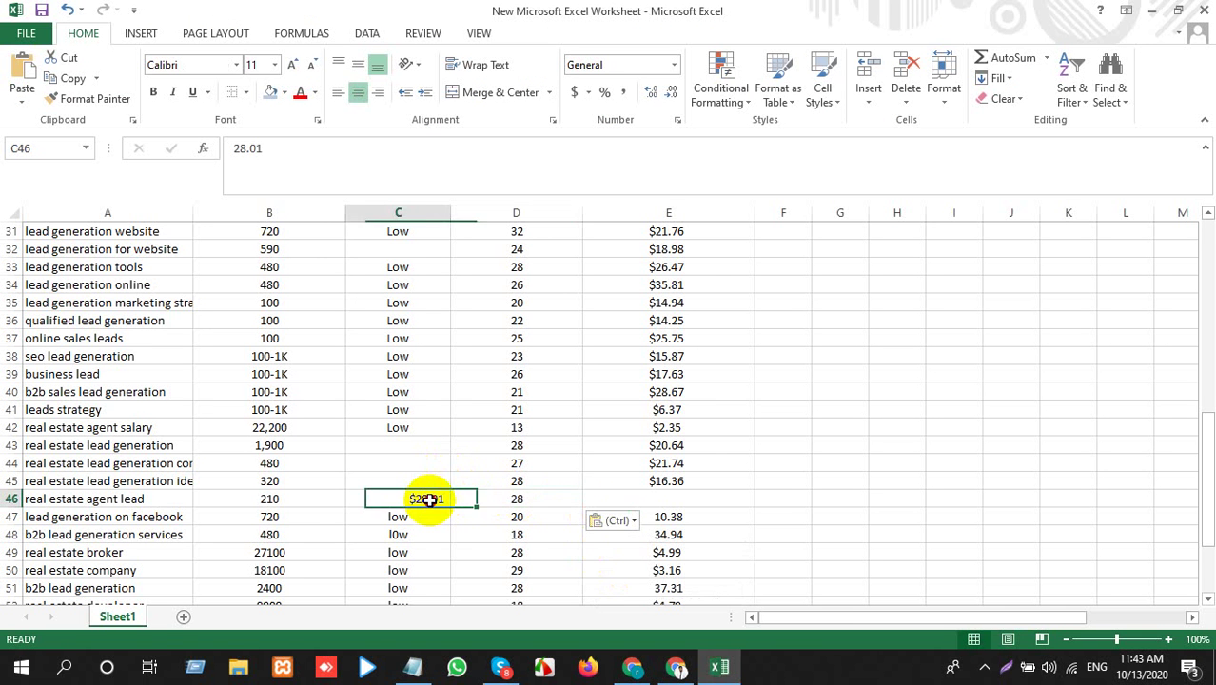
key("ctrl+x")
left_click(561, 498)
left_click(640, 498)
key("ctrl+v")
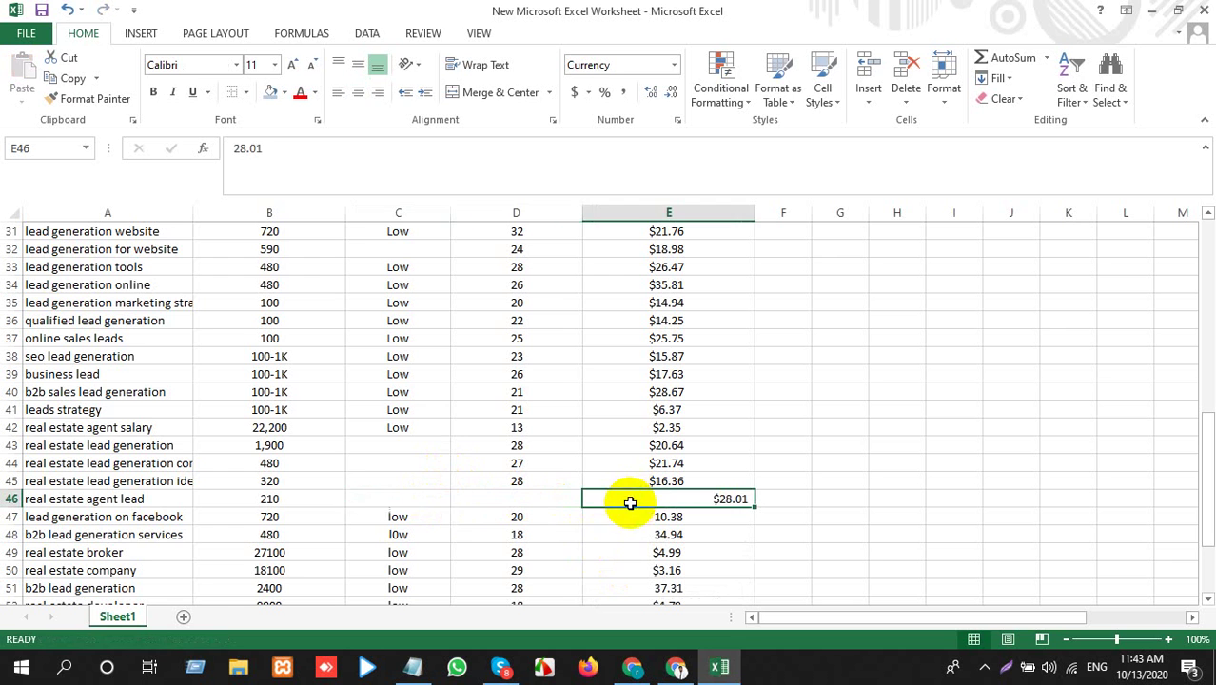
key("alt+Tab")
scroll(322, 509, "down", 4)
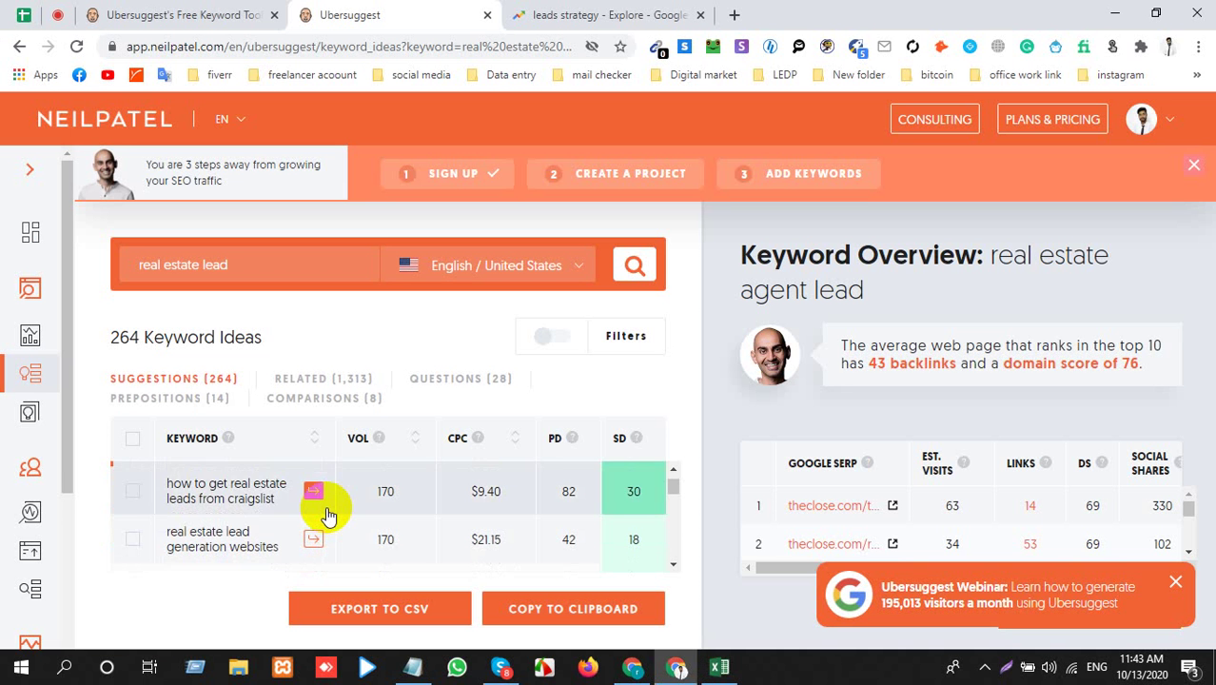
scroll(323, 509, "down", 4)
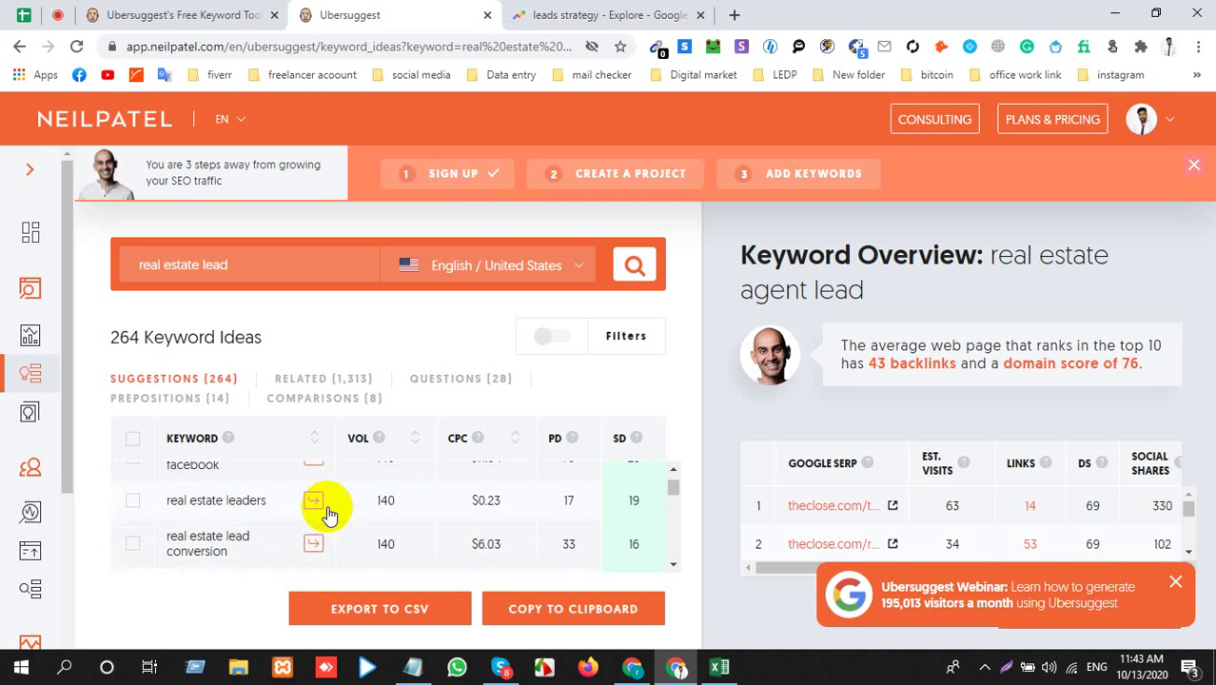
key("alt+Tab")
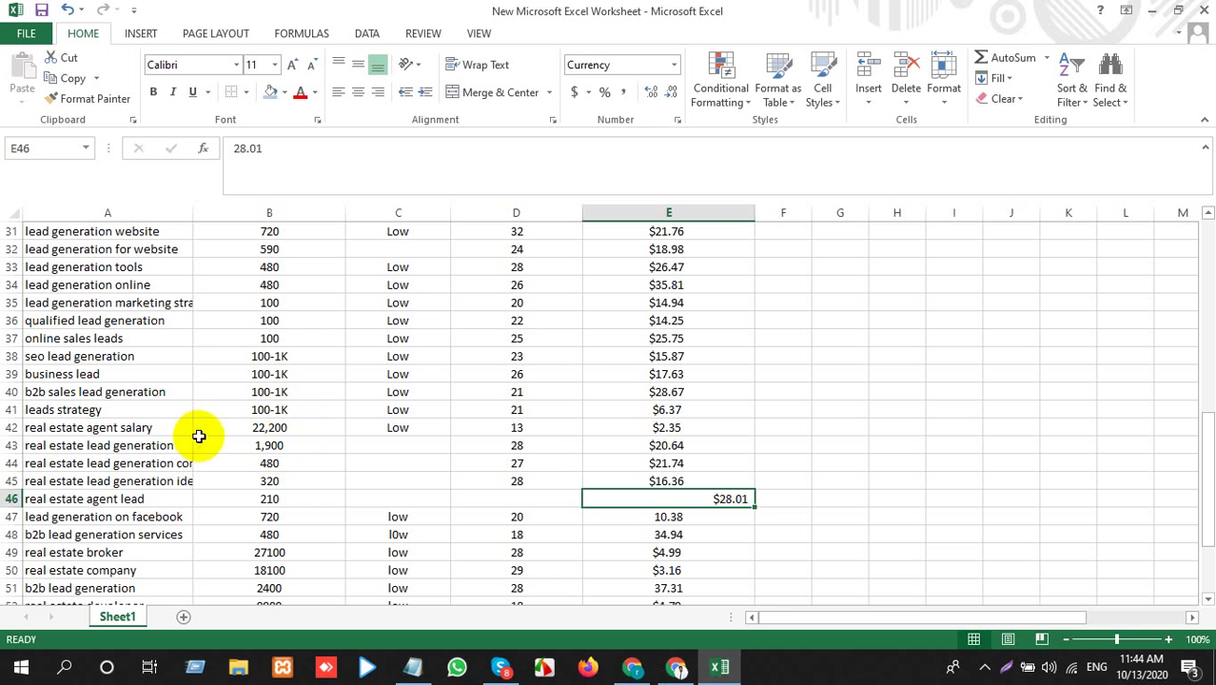
Look up the keyword "real estate agent salary" from cell A42 in Google Trends
left_click(123, 427)
key("ctrl+c")
key("alt+Tab")
left_click(261, 13)
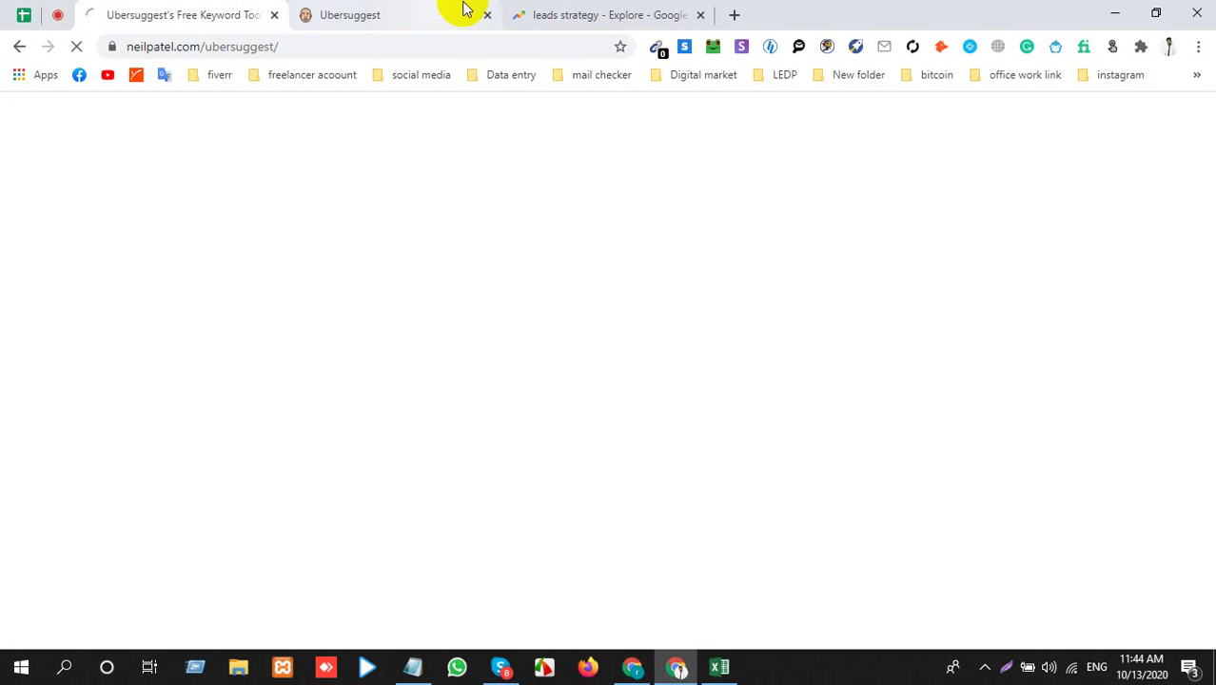
left_click(561, 14)
left_click(429, 211)
key("ctrl+v")
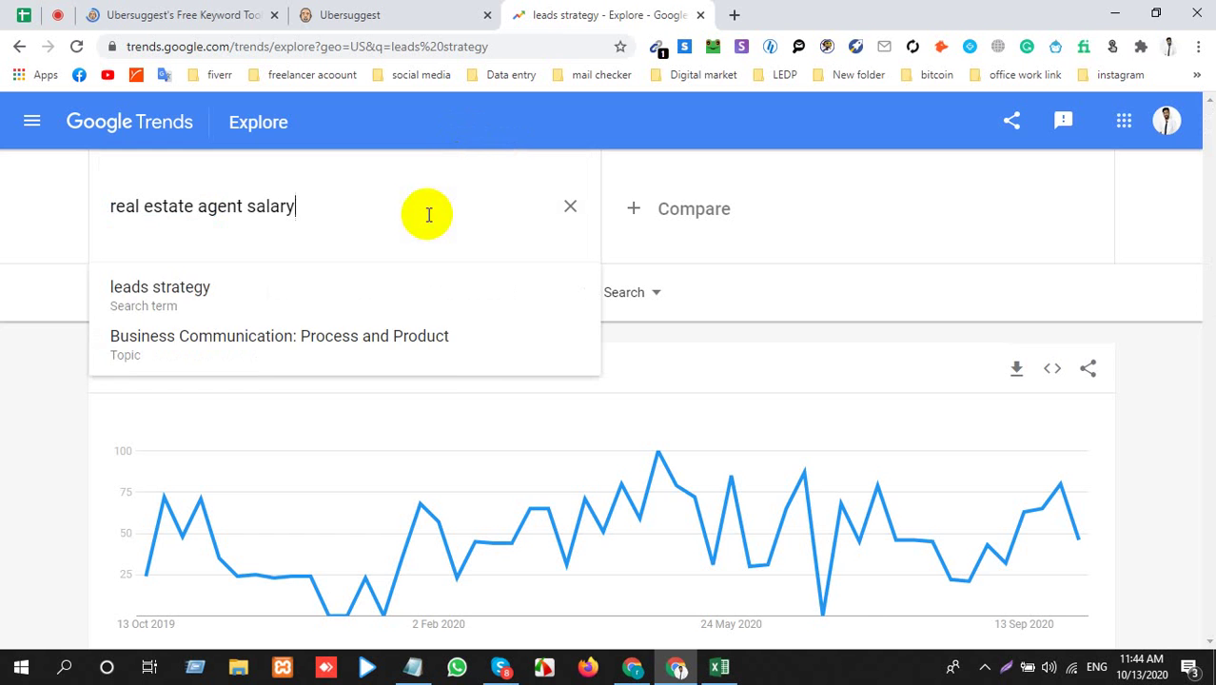
key("Return")
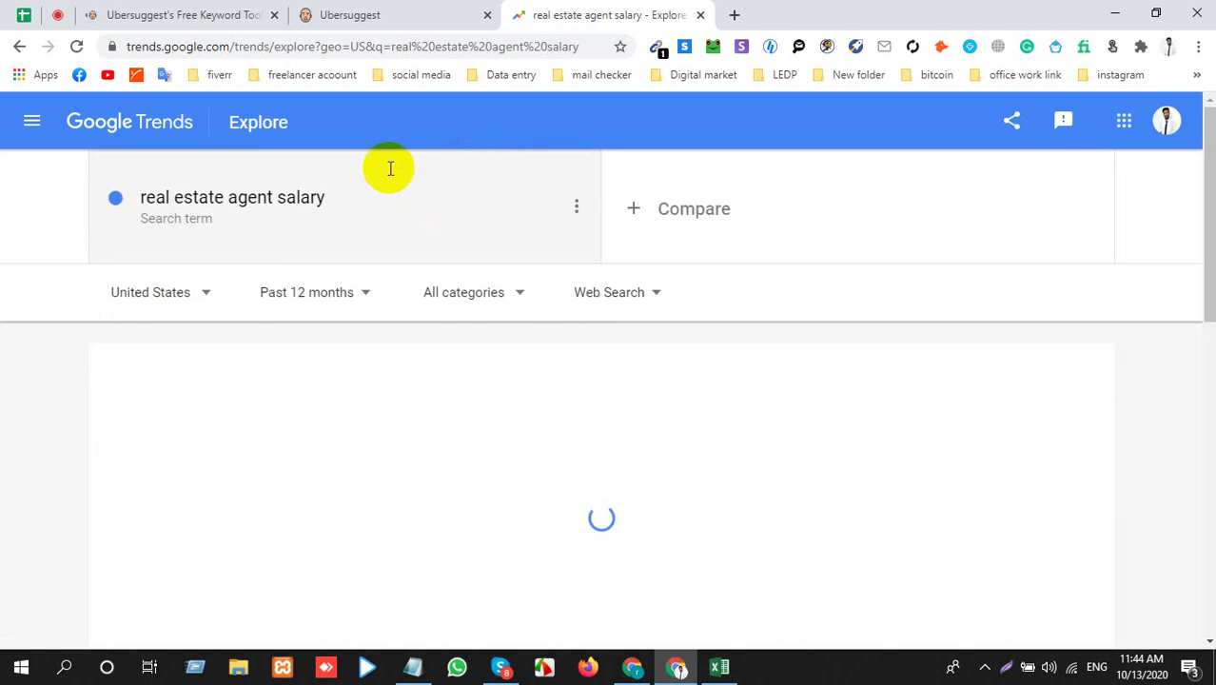
Look up the keyword "real estate lead generation" from cell A43 in Google Trends
key("alt+Tab")
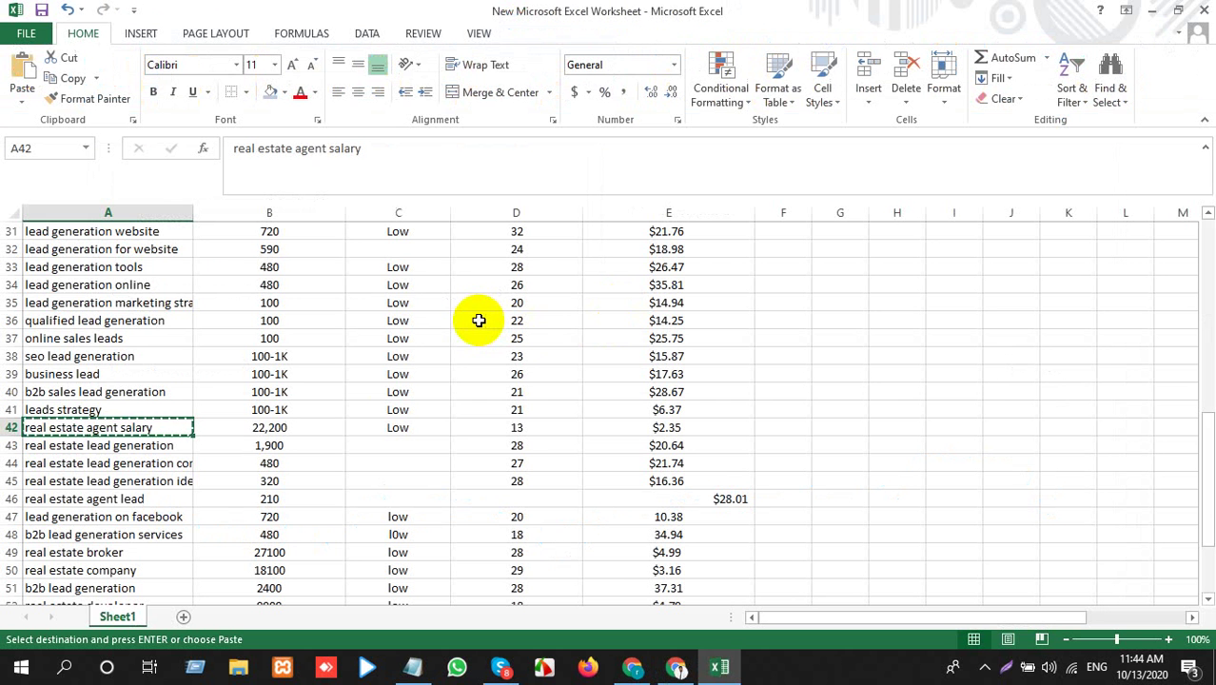
left_click(143, 446)
key("ctrl+c")
key("alt+Tab")
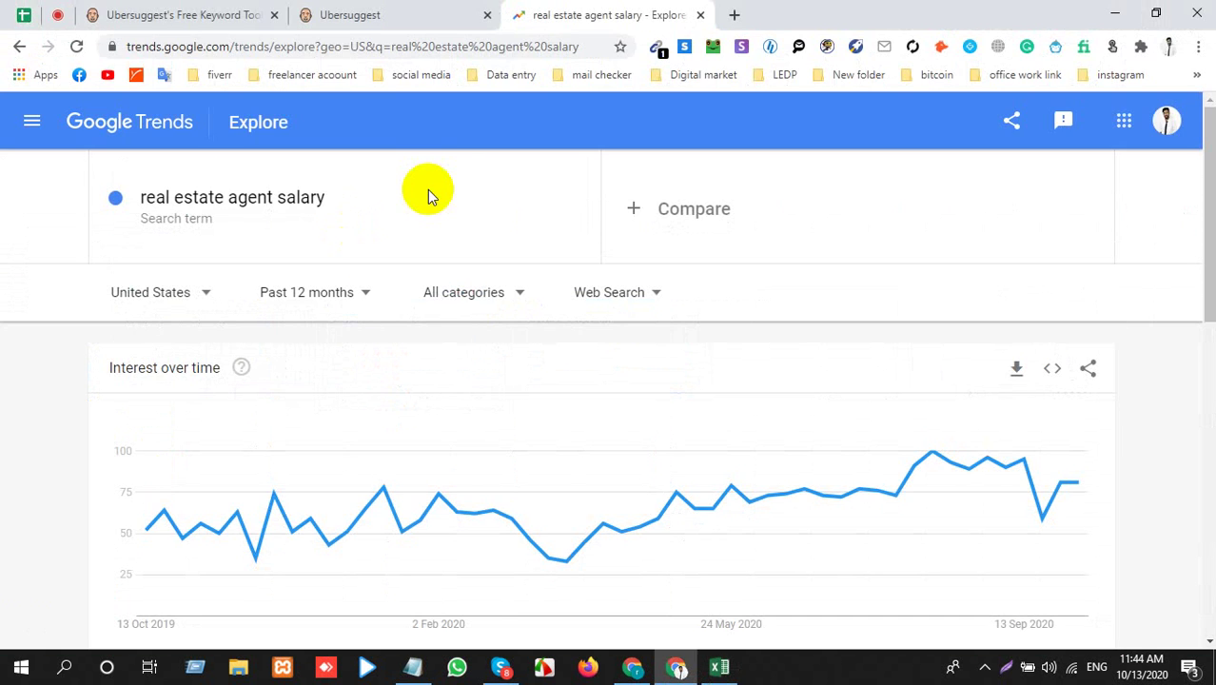
left_click(425, 195)
left_click(422, 202)
key("ctrl+a")
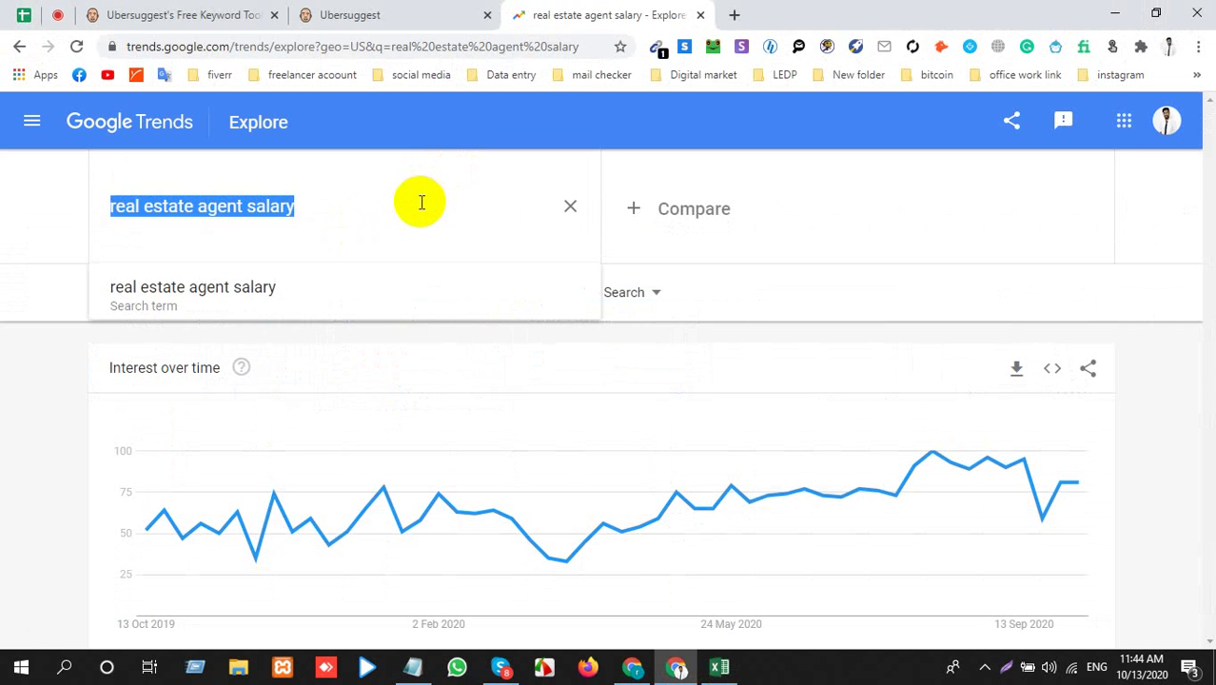
key("ctrl+v")
key("Return")
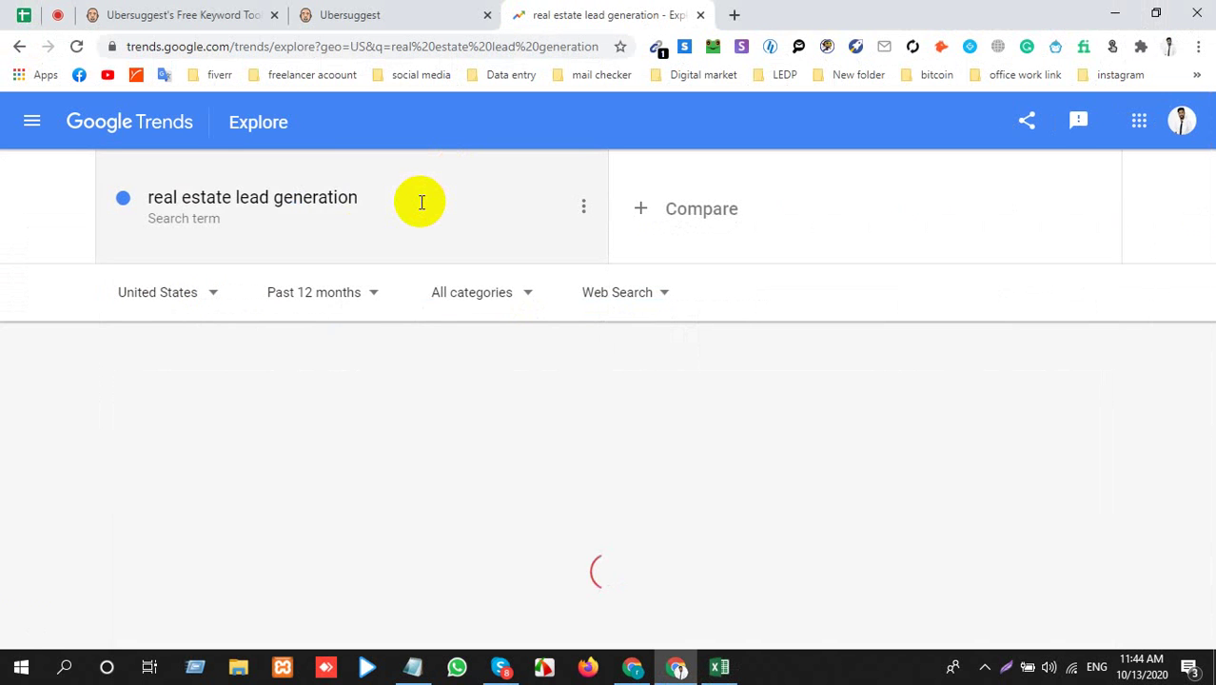
Look up the keyword "real estate lead generation companies" from cell A44 in Google Trends
key("alt+Tab")
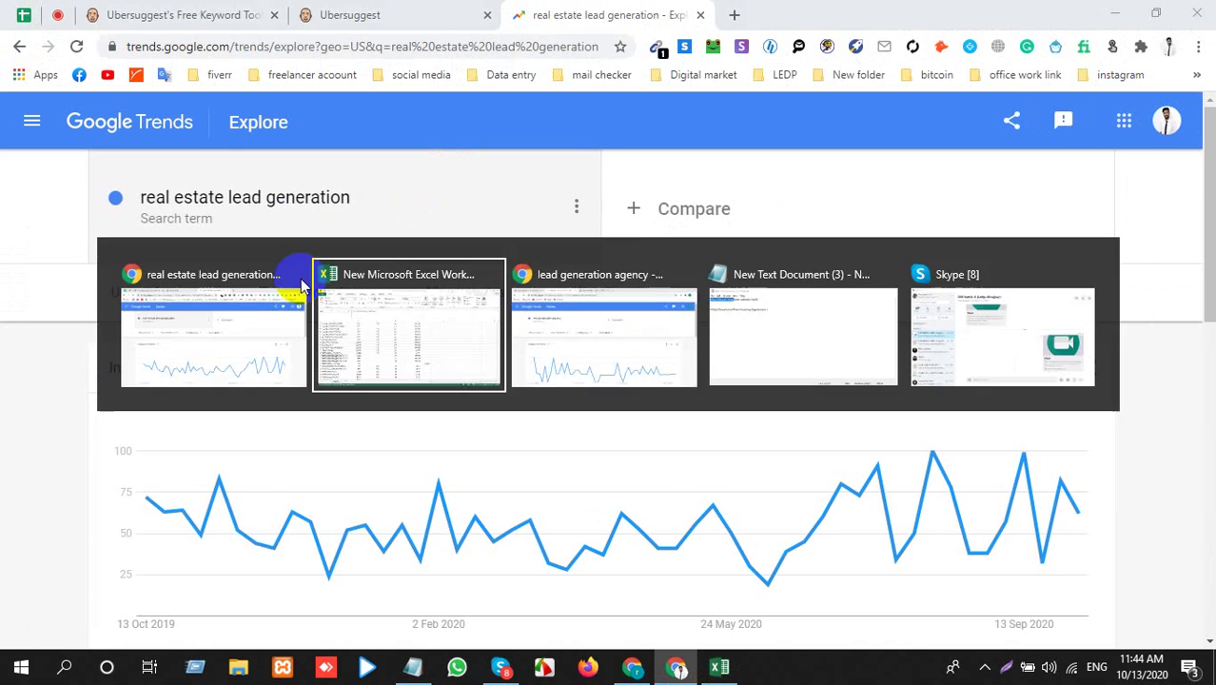
left_click(122, 464)
key("ctrl+c")
key("alt+Tab")
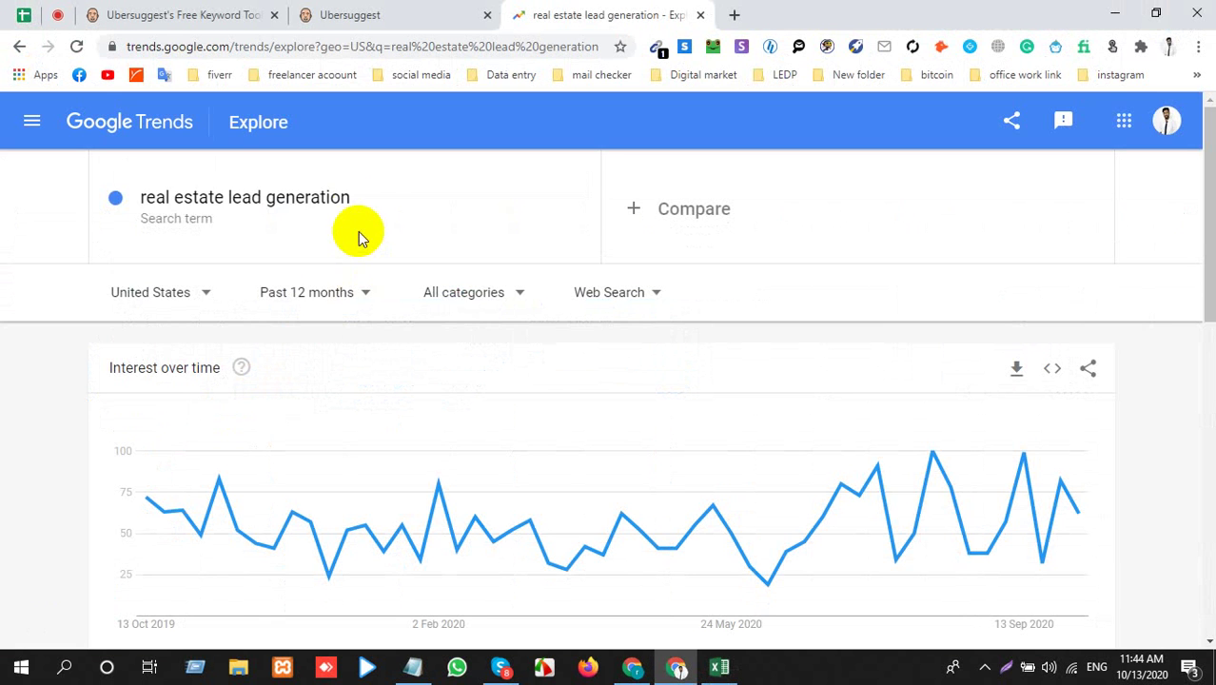
left_click(356, 209)
key("ctrl+v")
key("Return")
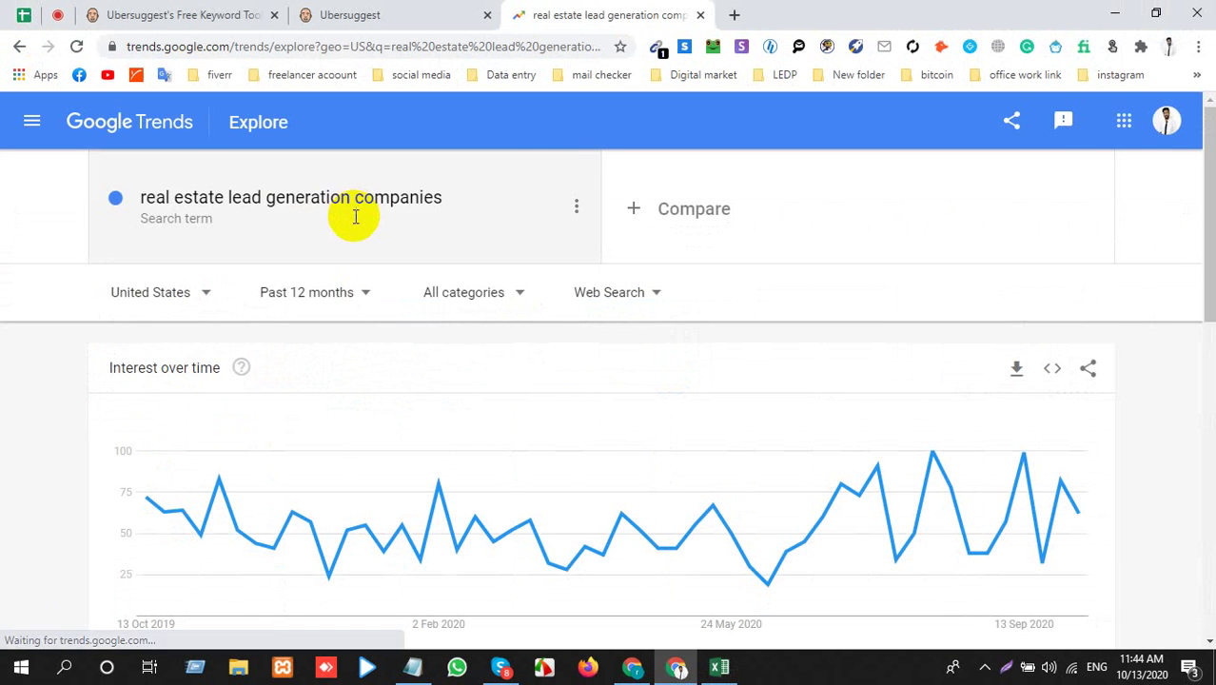
Look up the keyword "real estate lead generation ideas" from cell A45 in Google Trends
key("alt+Tab")
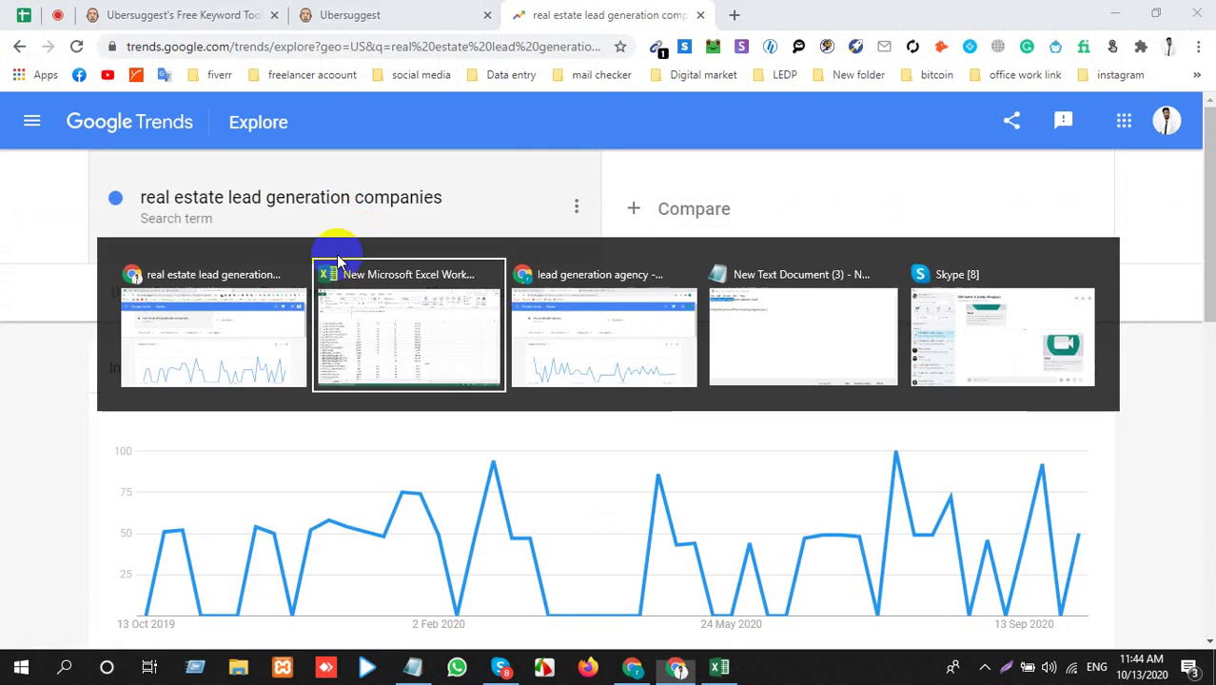
left_click(177, 480)
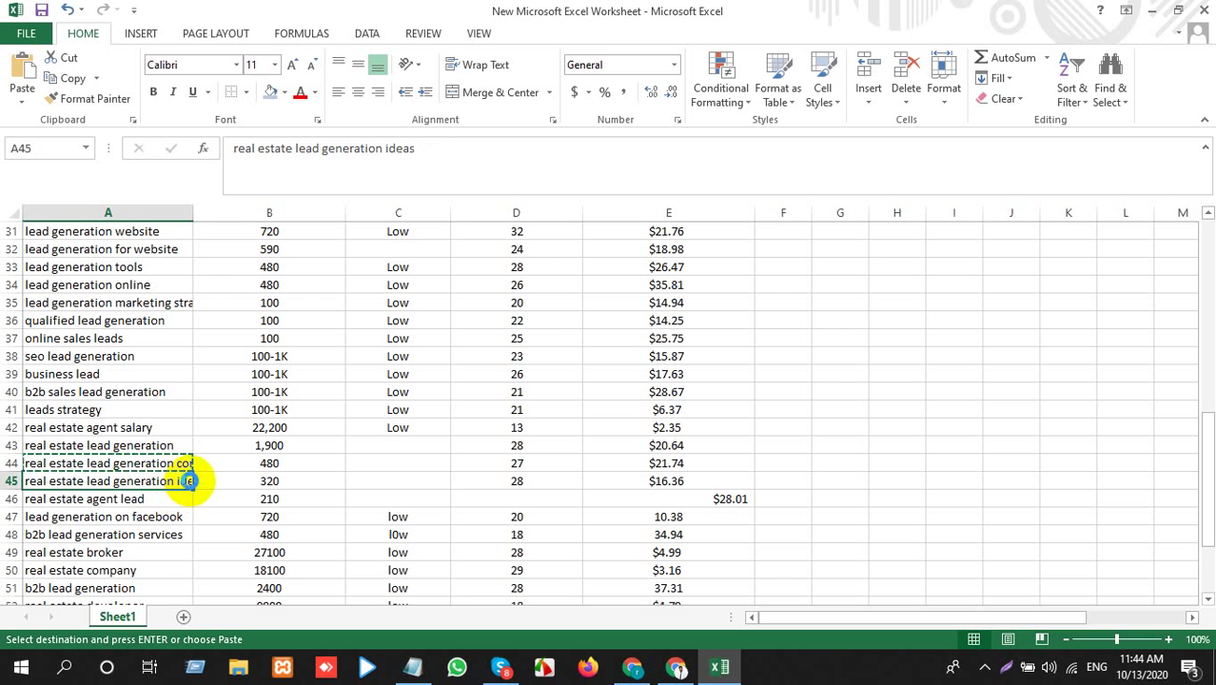
key("ctrl+c")
key("ctrl+v")
key("alt+Tab")
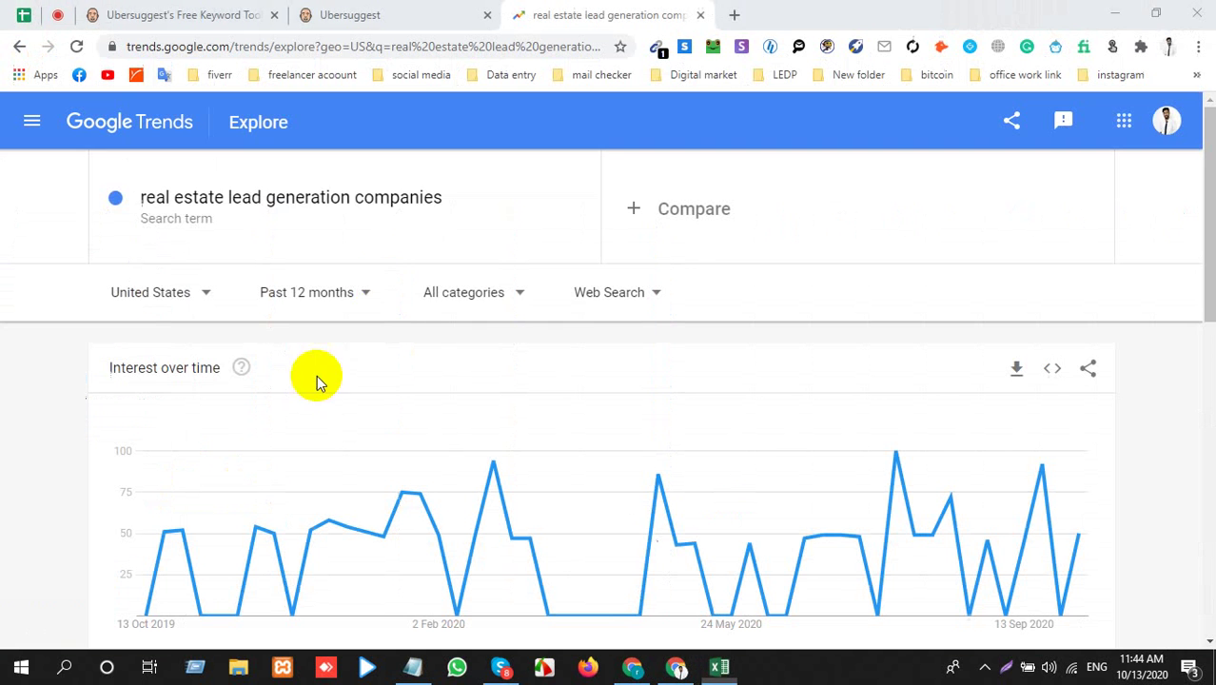
left_click(400, 200)
key("ctrl+v")
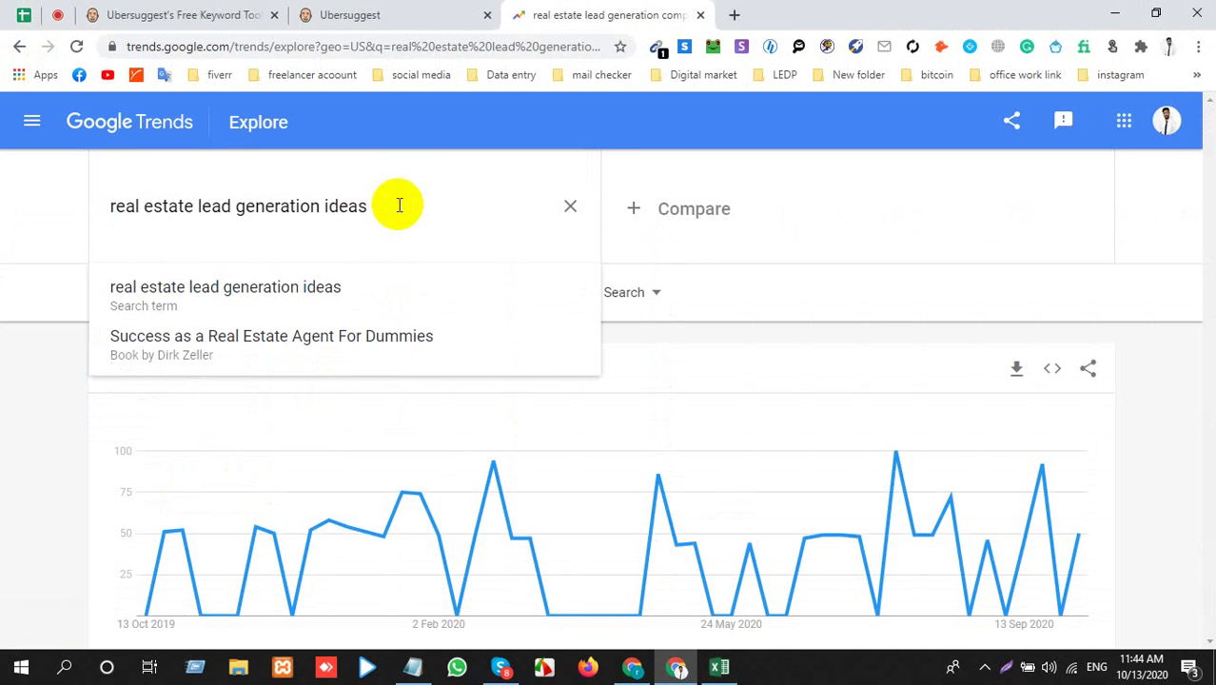
key("Return")
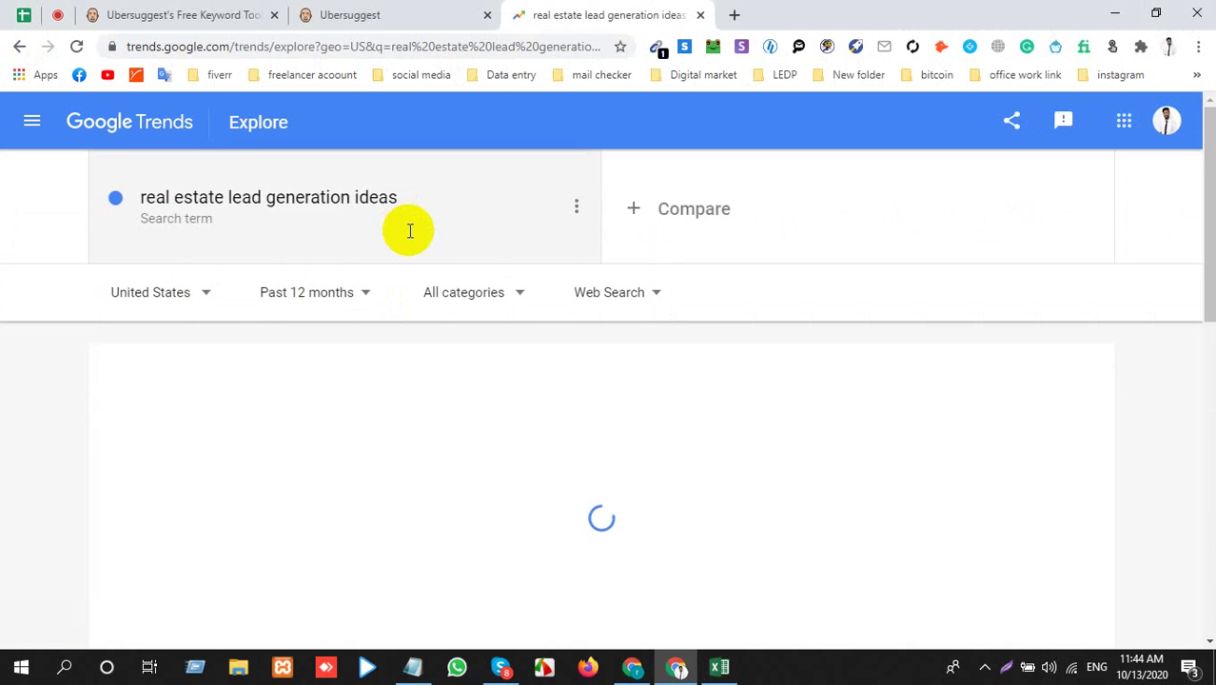
Look up the keyword "real estate agent lead" from cell A46 in Google Trends
key("alt+Tab")
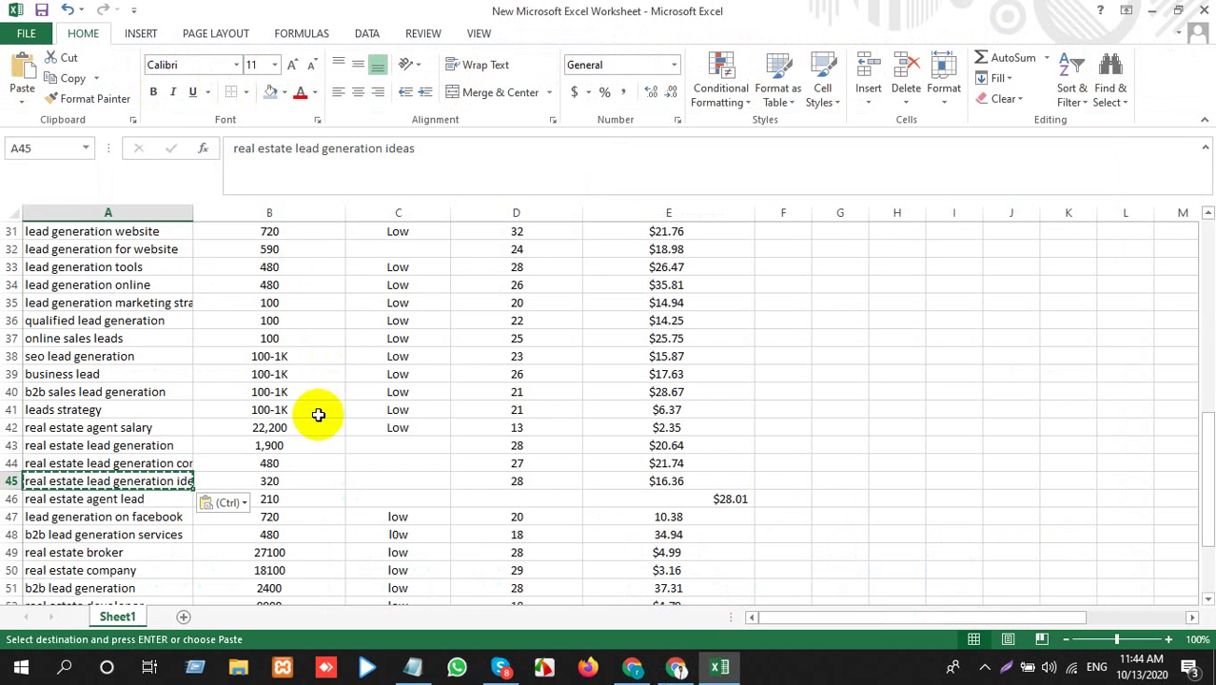
left_click(159, 499)
key("alt+Tab")
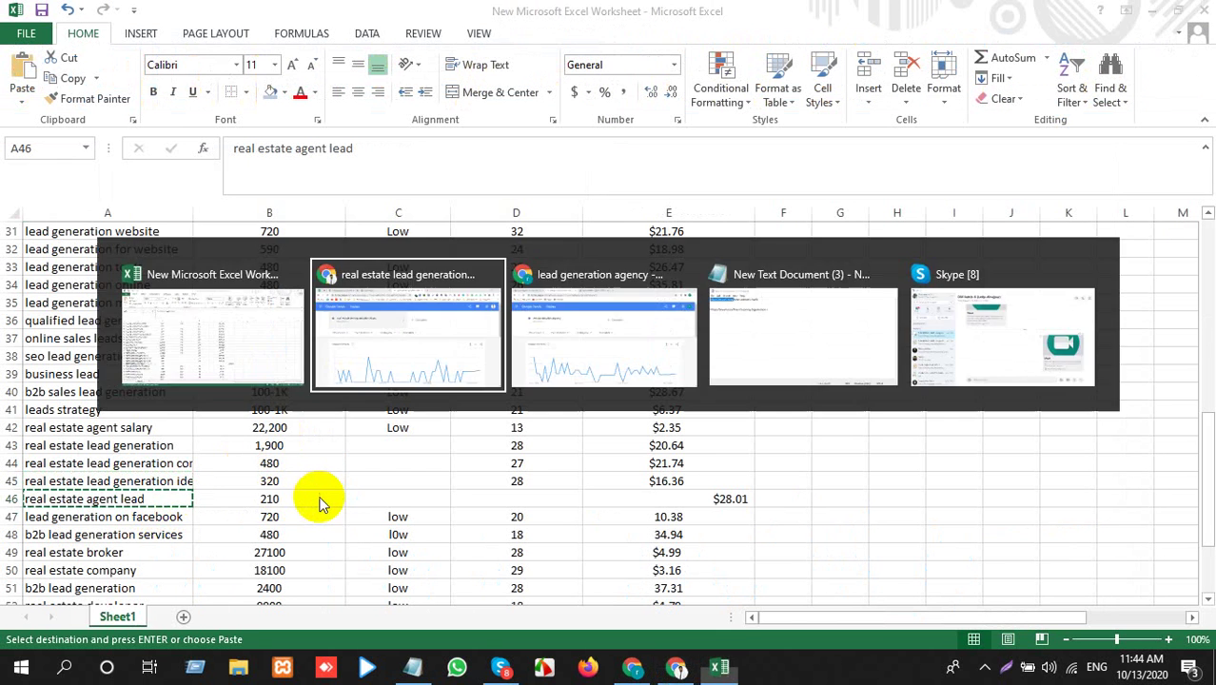
left_click(364, 179)
key("ctrl+v")
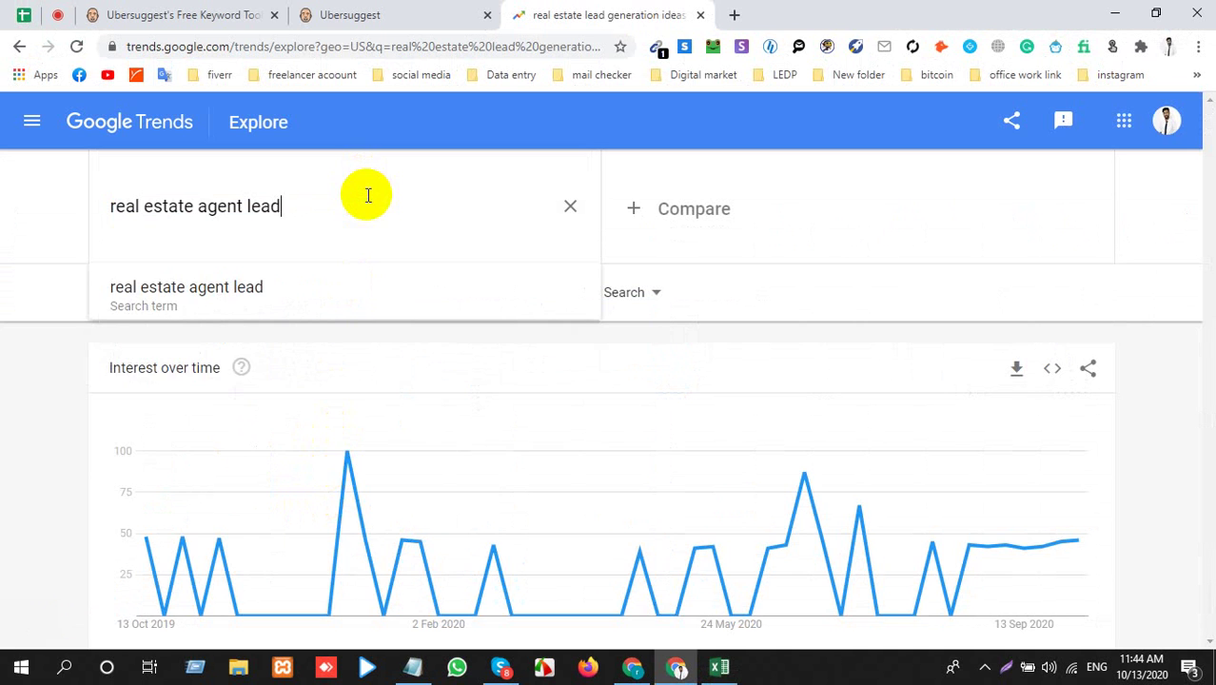
key("Return")
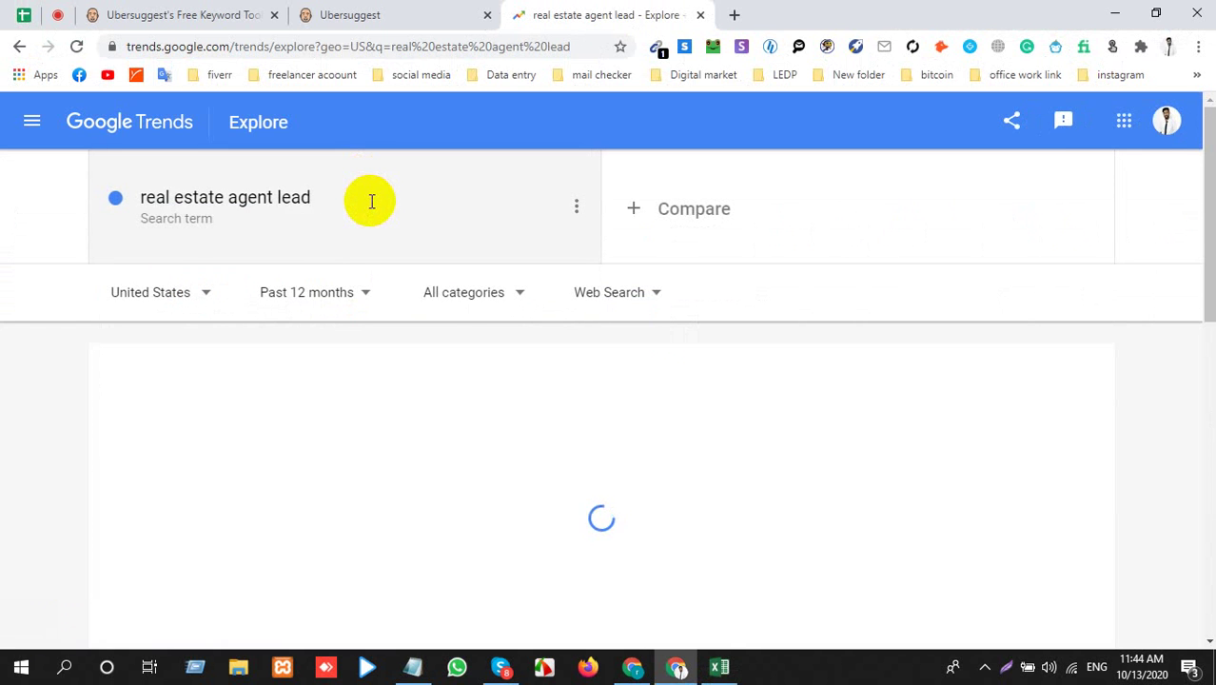
Delete row 47 with the keyword "lead generation on facebook" from the Excel sheet
key("alt+Tab")
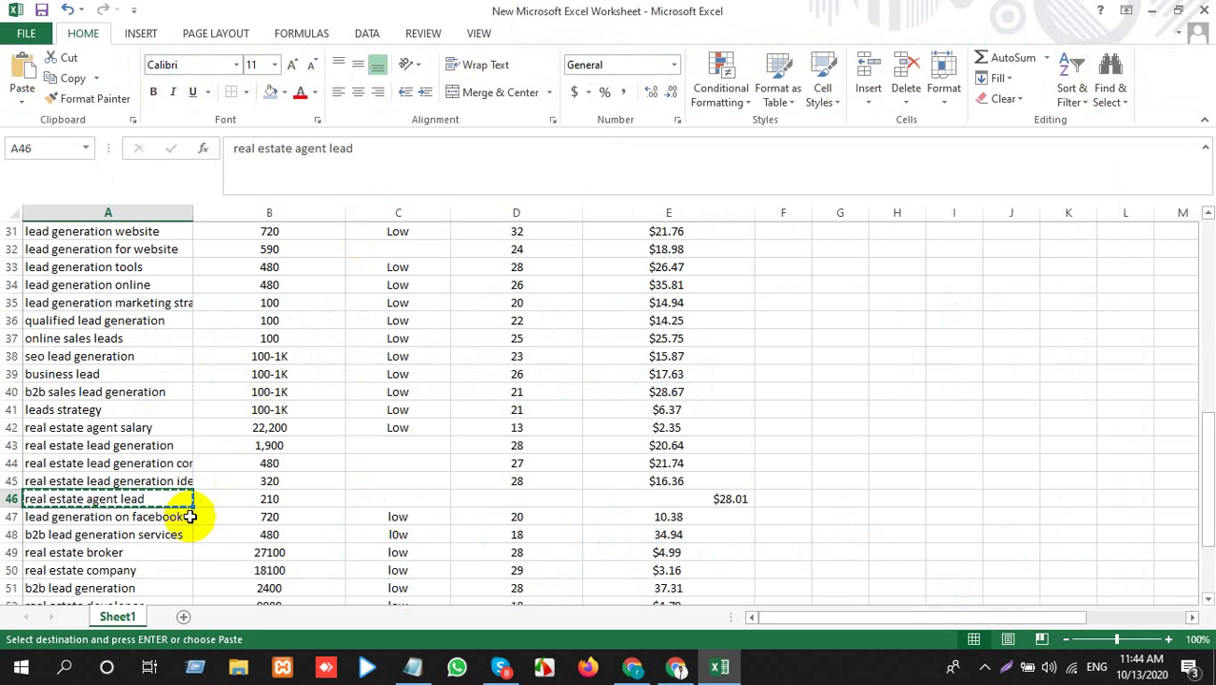
left_click(47, 519)
left_click(10, 517)
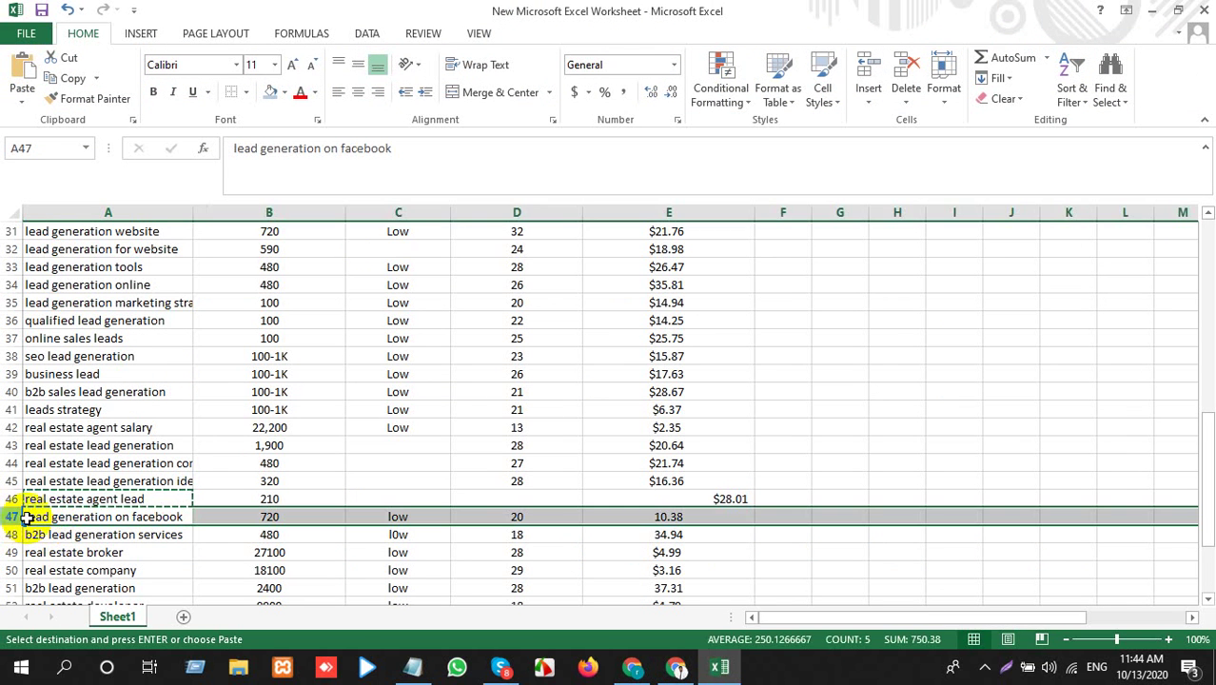
key("ctrl+minus")
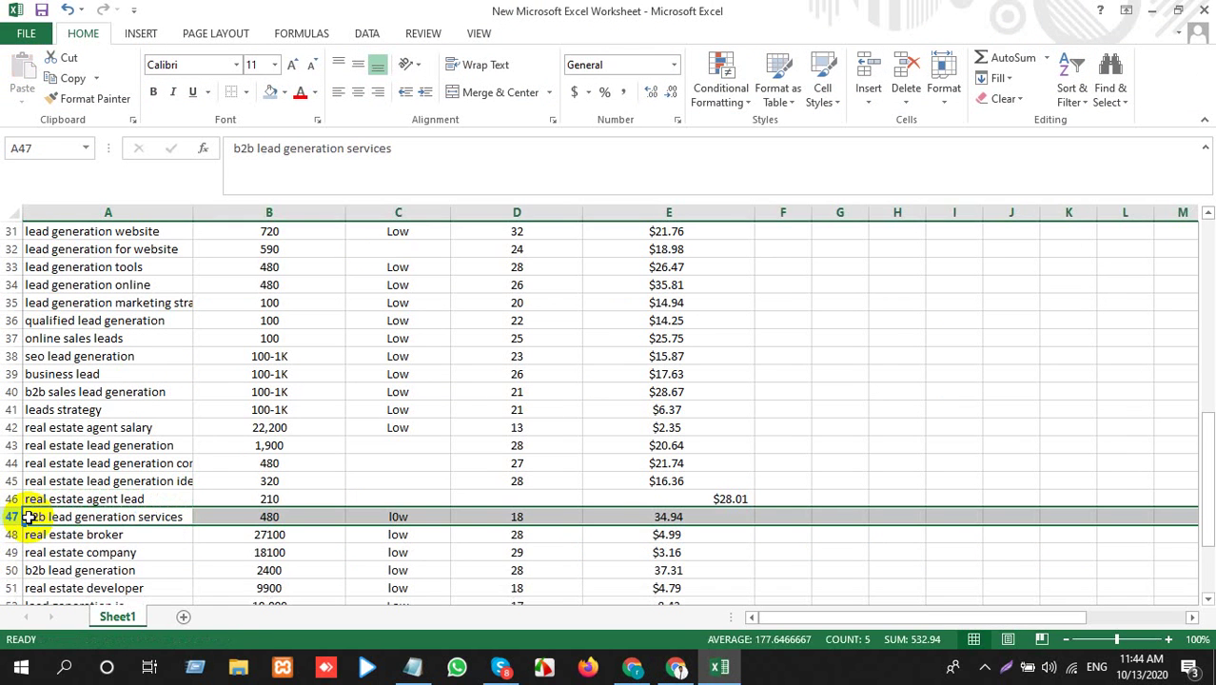
Look up the keyword "b2b lead generation services" from cell A47 in Google Trends
left_click(48, 516)
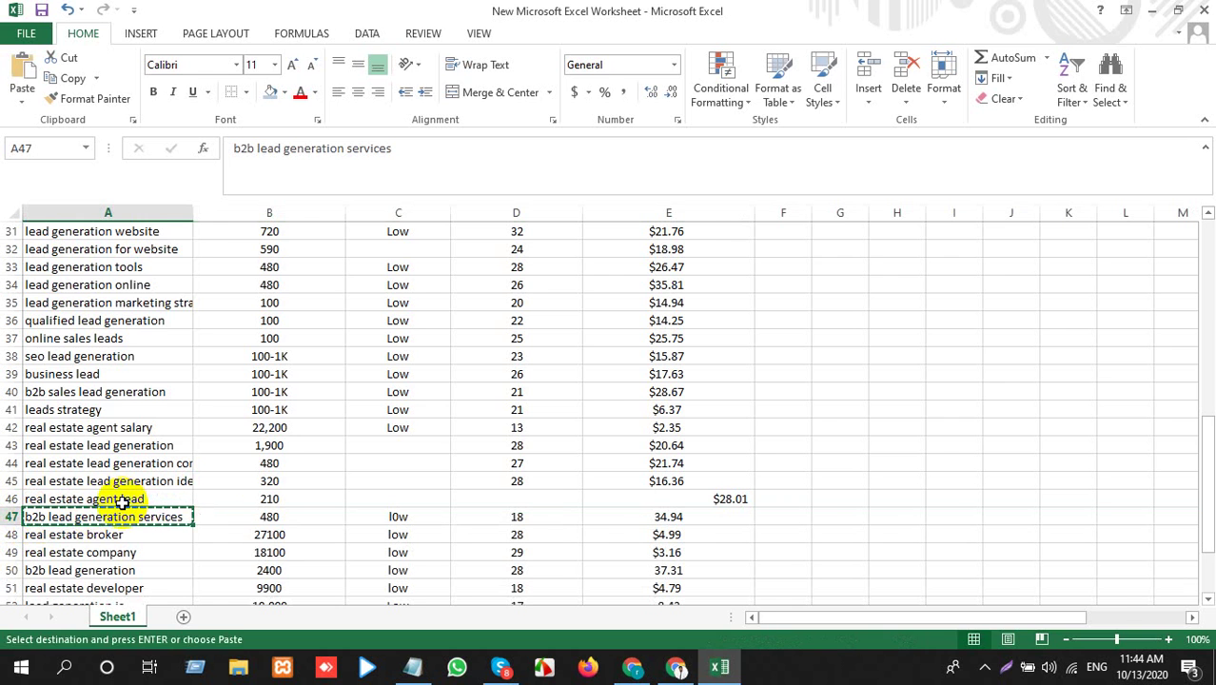
key("alt+Tab")
key("alt+Tab")
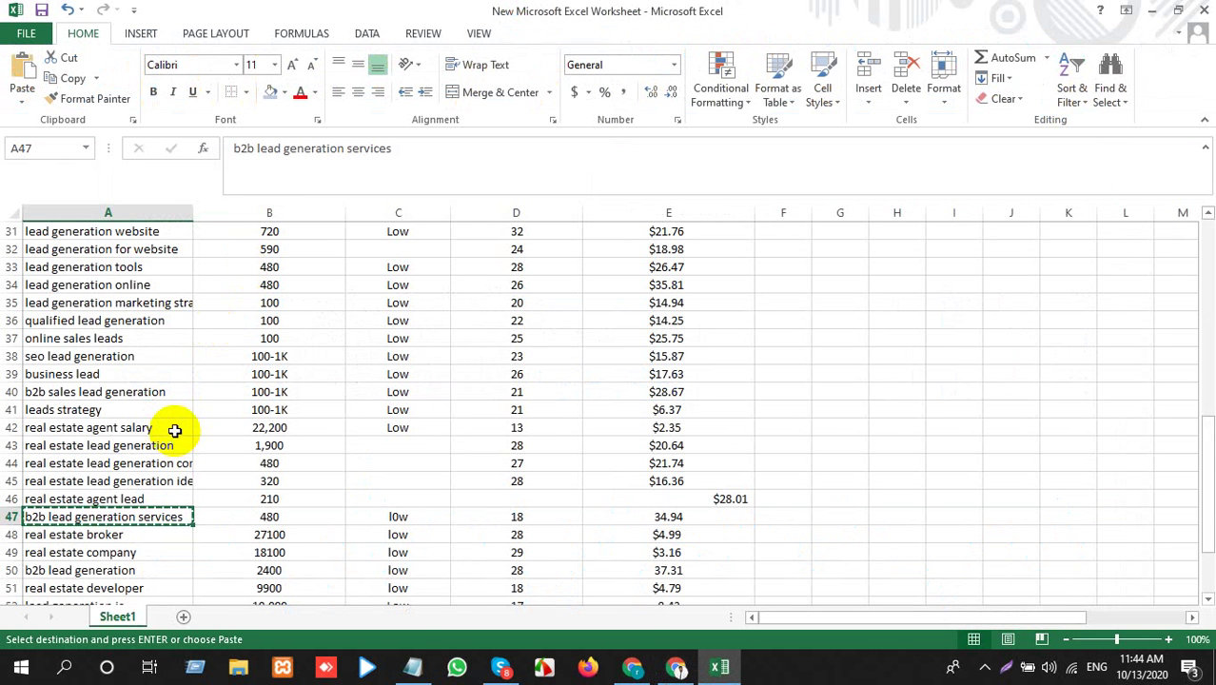
scroll(170, 410, "up", 4)
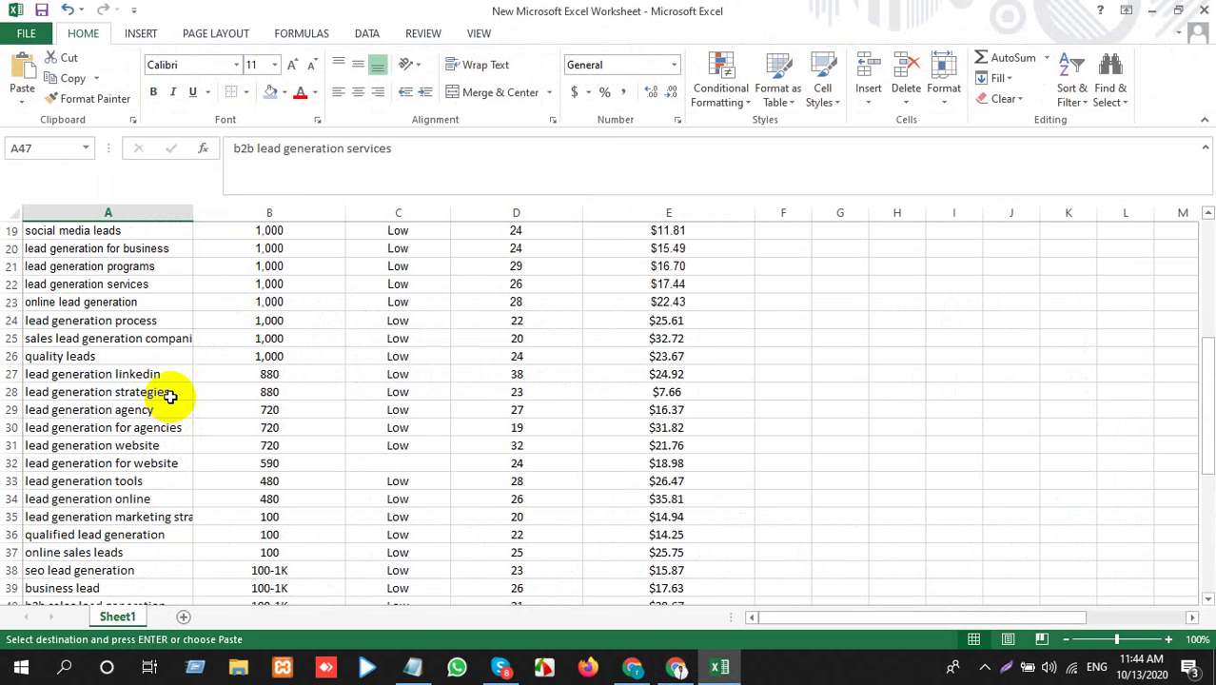
scroll(170, 396, "down", 5)
key("alt+Tab")
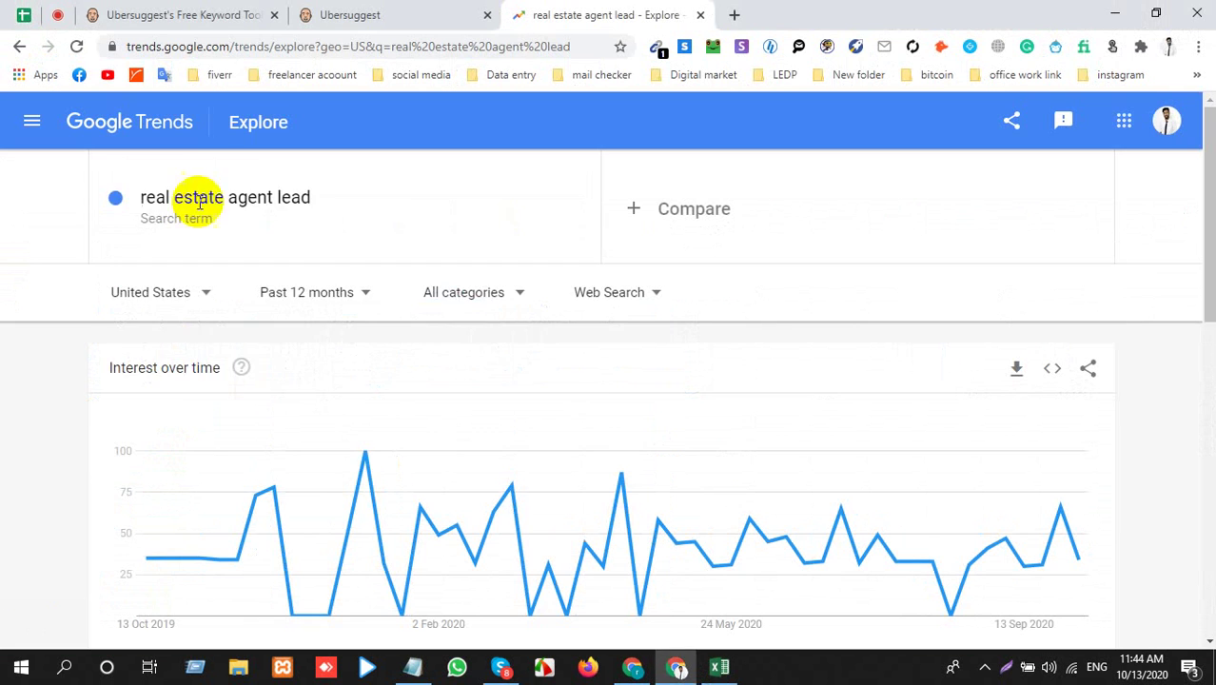
left_click(259, 202)
key("ctrl+v")
key("Return")
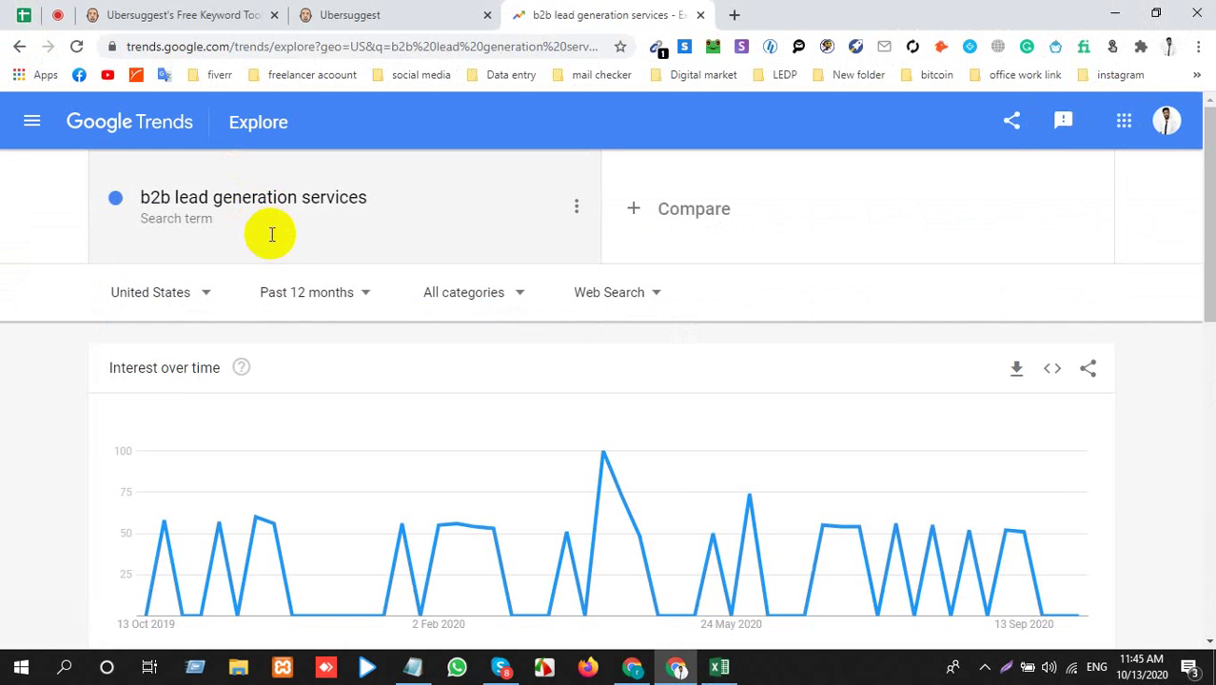
Move the whole "b2b lead generation services" row from row 47 into the blank row 17 in Excel
key("alt+Tab")
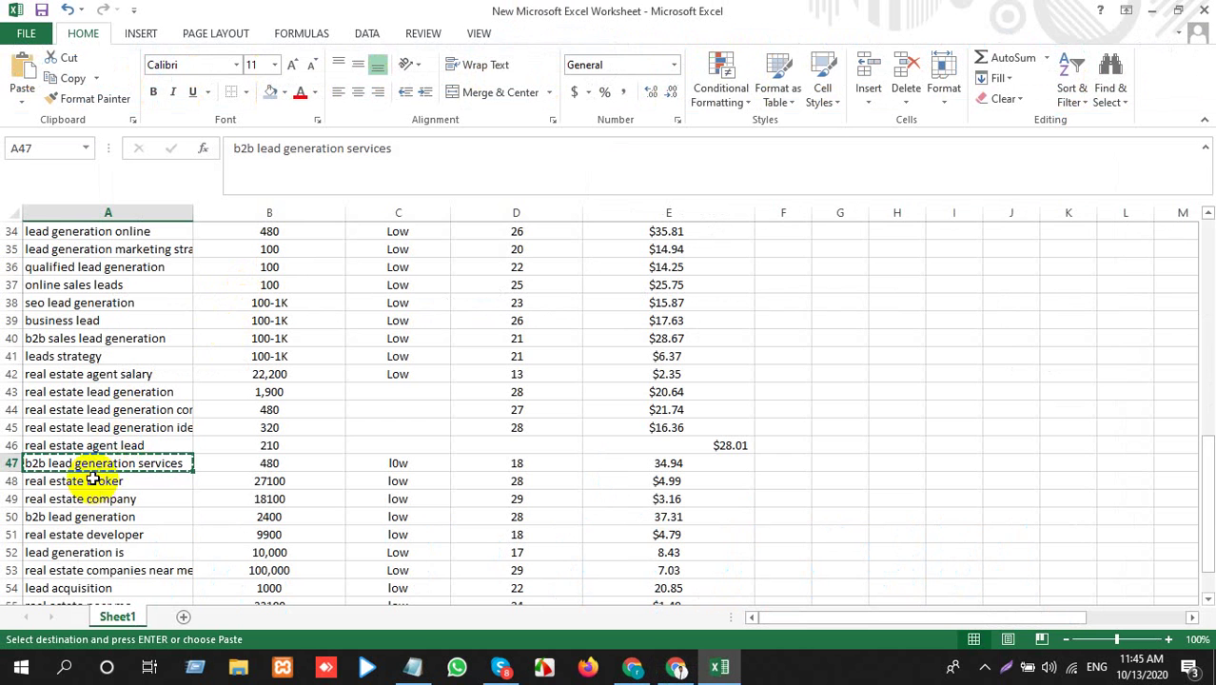
left_click(130, 480)
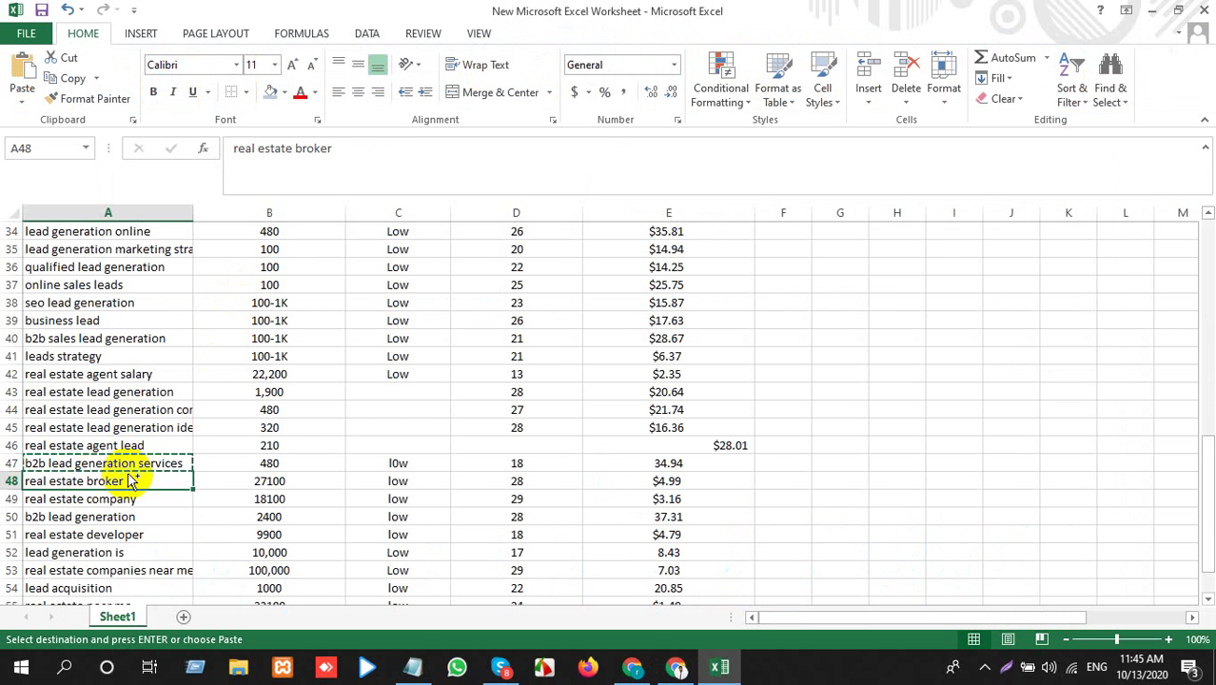
left_click(7, 464)
key("ctrl+c")
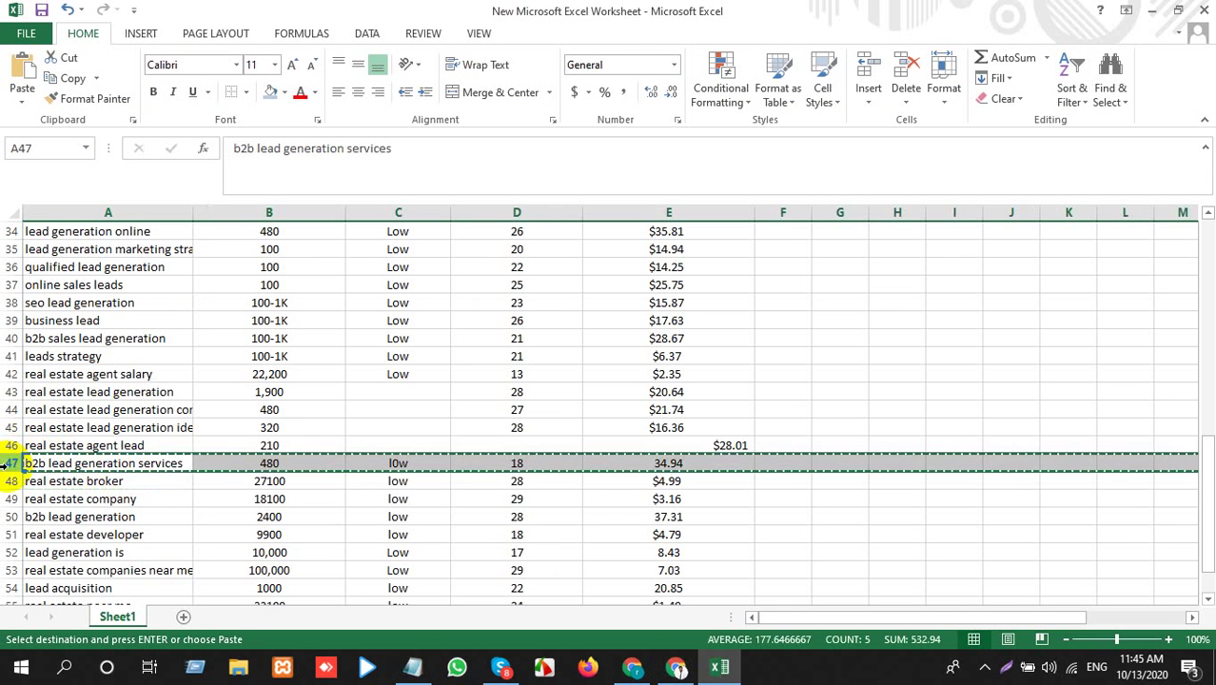
scroll(112, 411, "up", 5)
scroll(112, 411, "up", 4)
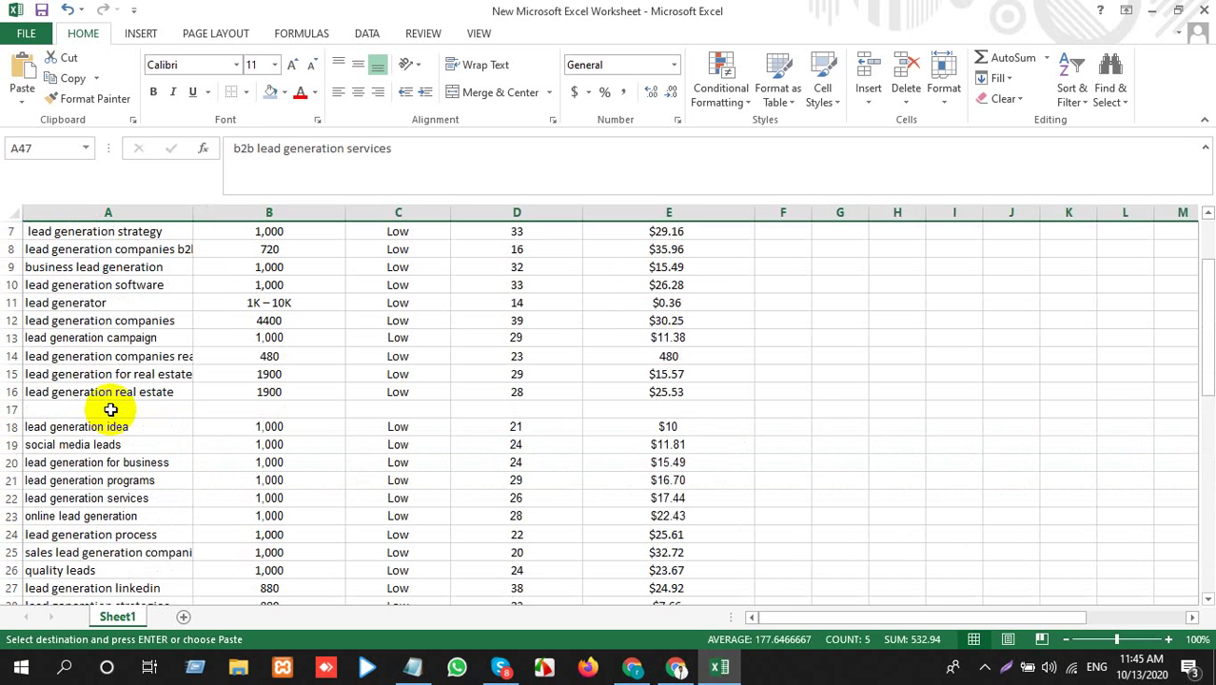
left_click(111, 408)
key("Return")
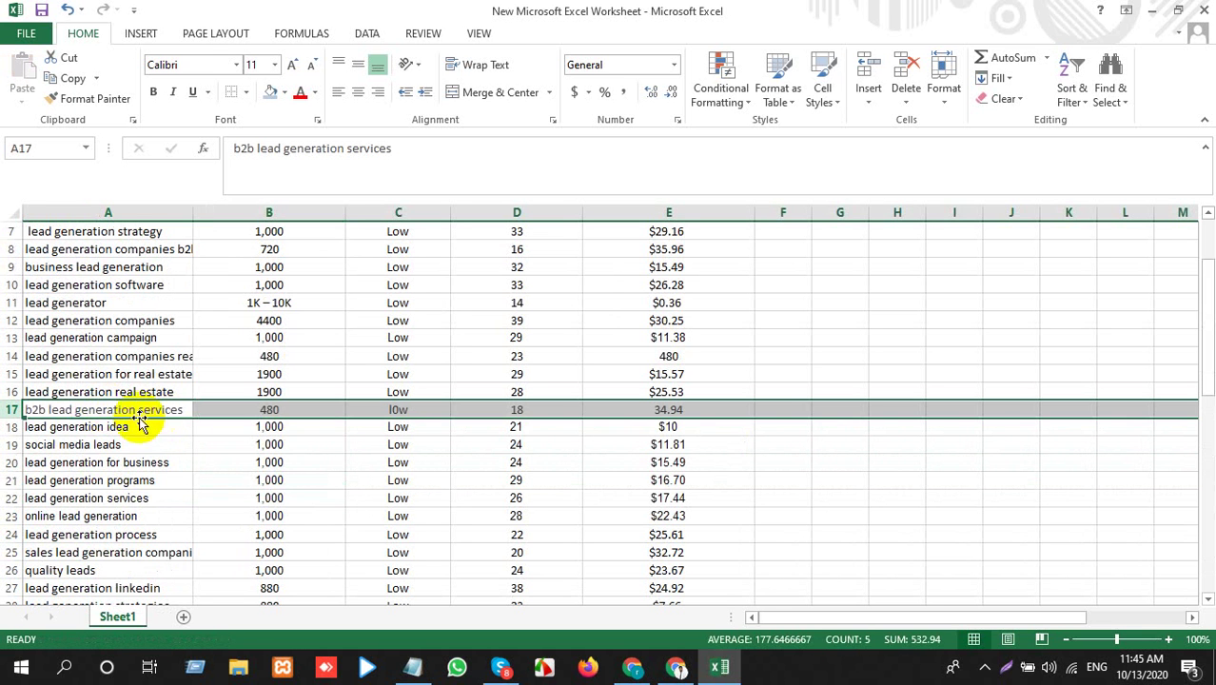
Insert a blank row 18 above the "lead generation idea" keyword
left_click(10, 426)
right_click(11, 426)
left_click(62, 283)
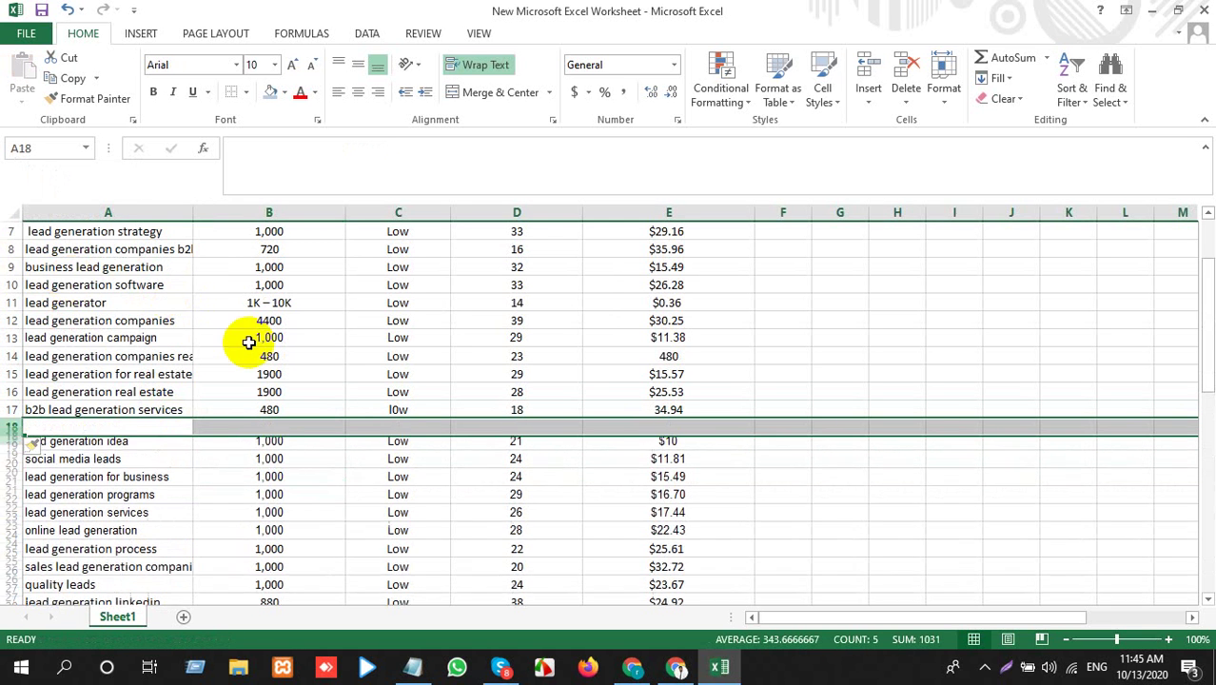
left_click(183, 424)
Delete the empty row 48 between "real estate agent lead" and "real estate broker"
scroll(143, 438, "down", 8)
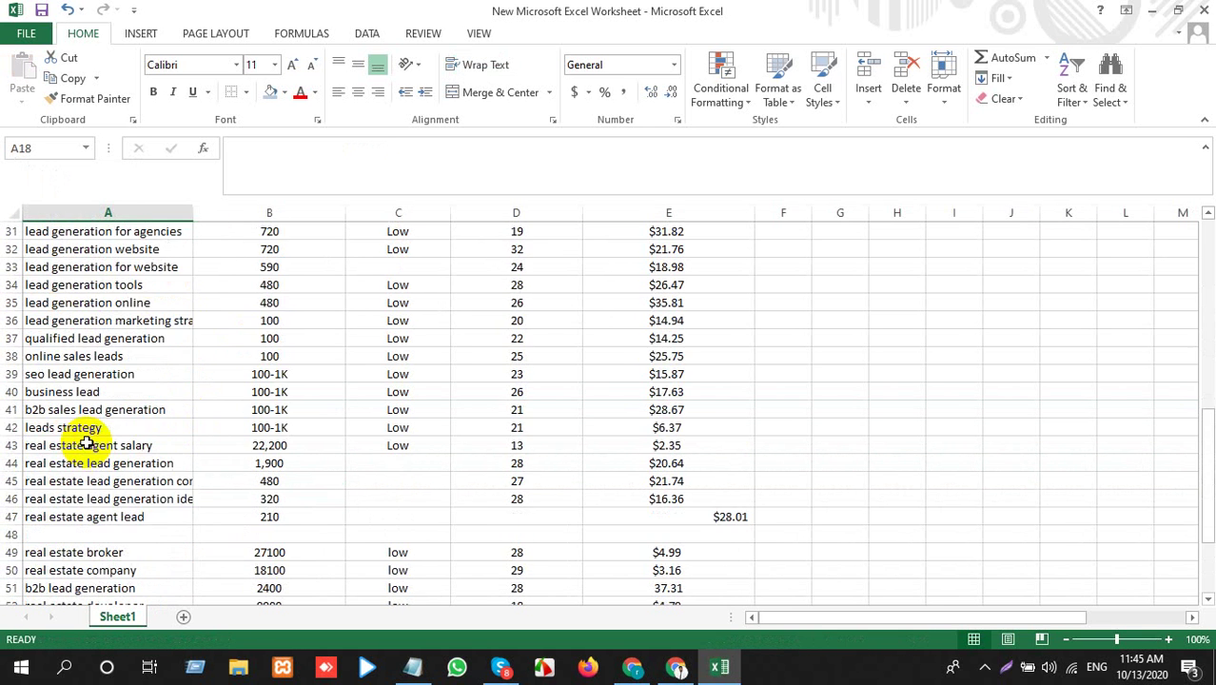
left_click(11, 534)
key("ctrl+minus")
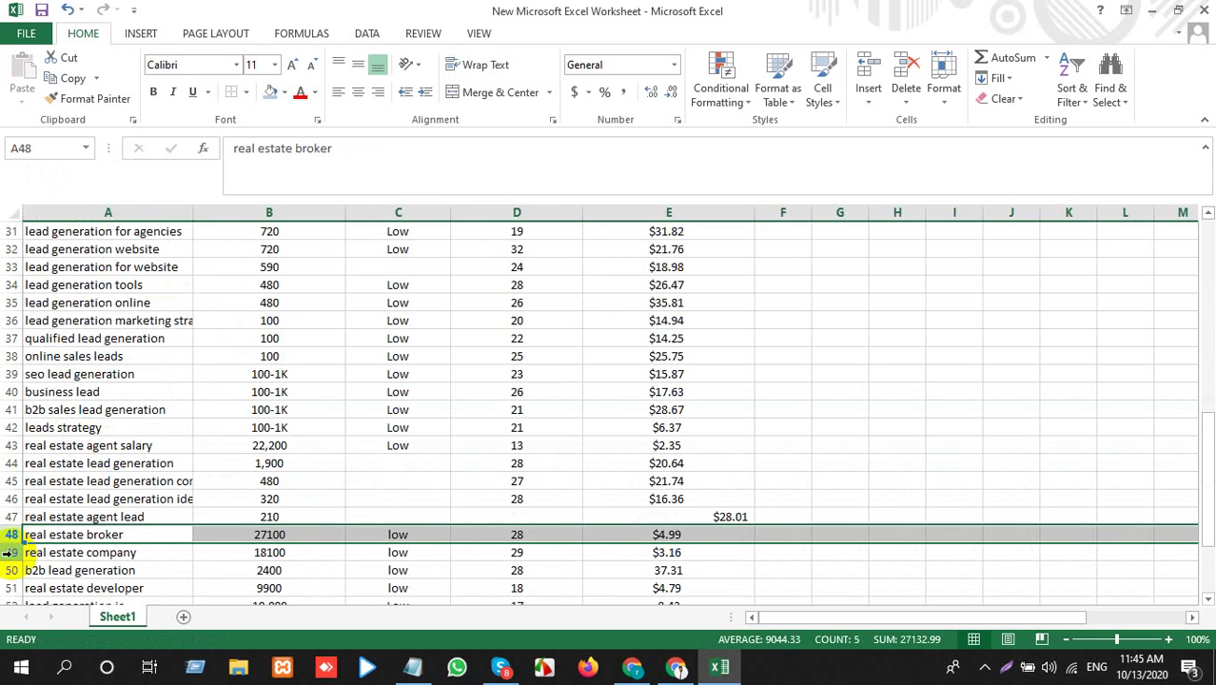
left_click(987, 668)
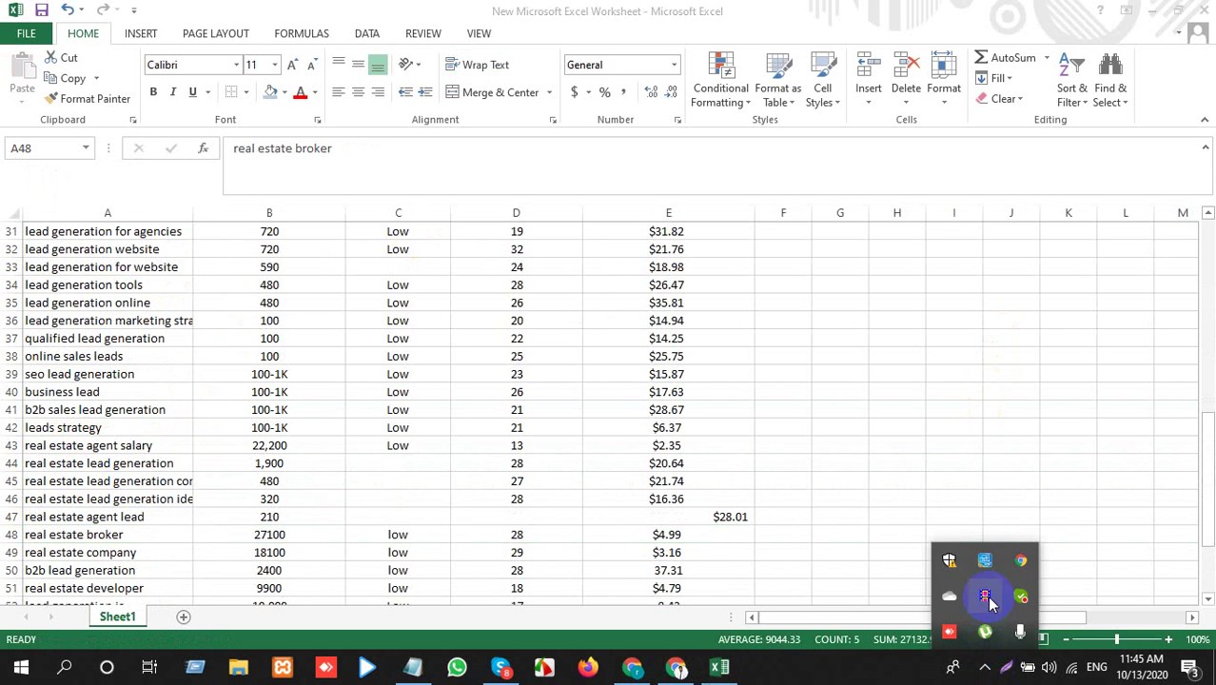